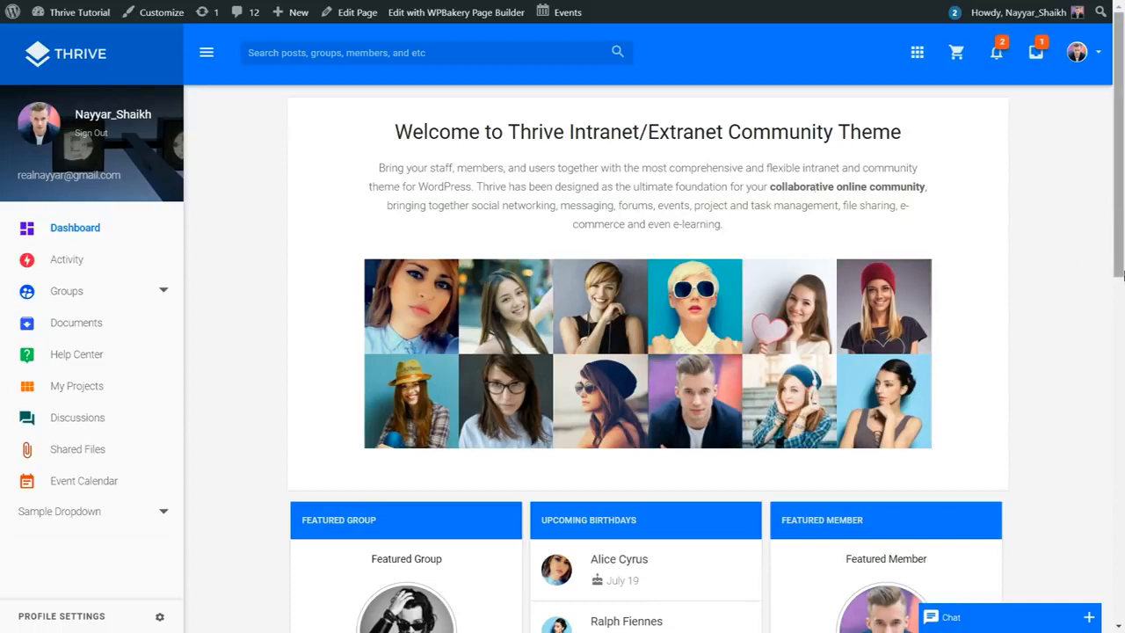
Step: Scroll the Thrive page down and back up to look over the signed-out view
scroll(138, 548, "down", 4)
scroll(556, 482, "up", 4)
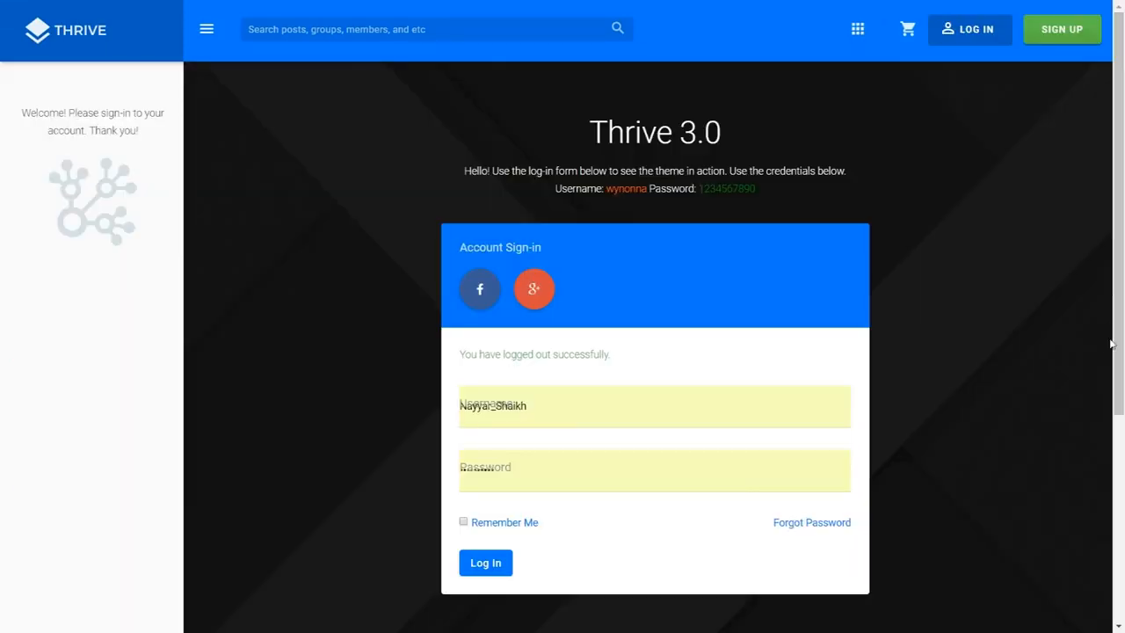
Step: Return to the Thrive home page via the site logo
scroll(1112, 342, "down", 2)
scroll(1019, 405, "up", 2)
left_click(71, 32)
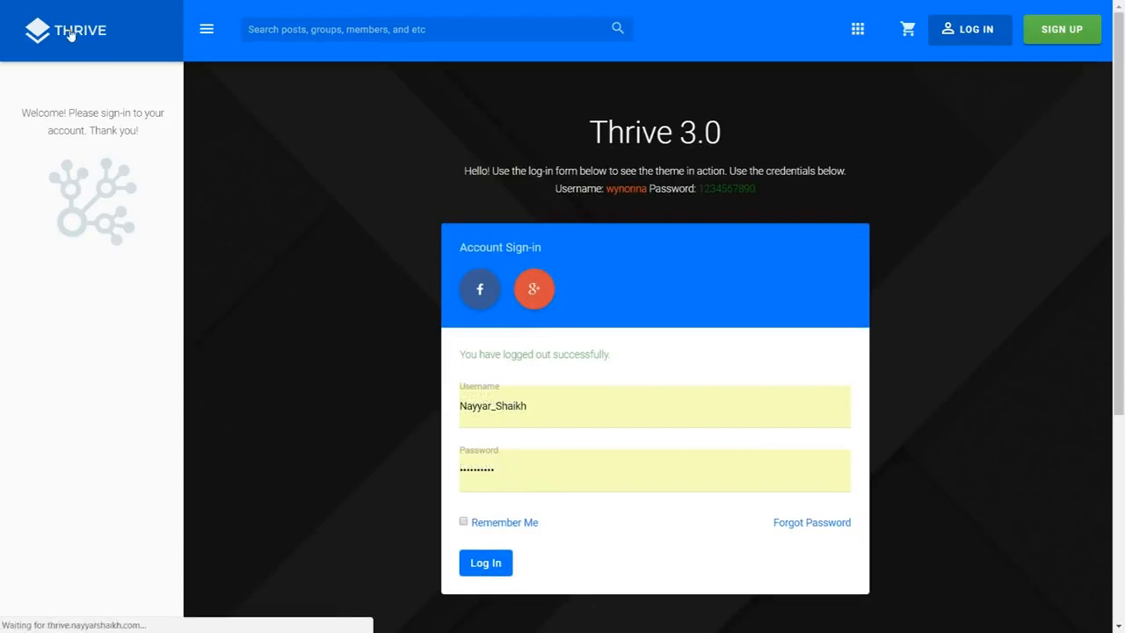
scroll(819, 392, "down", 4)
scroll(821, 410, "up", 4)
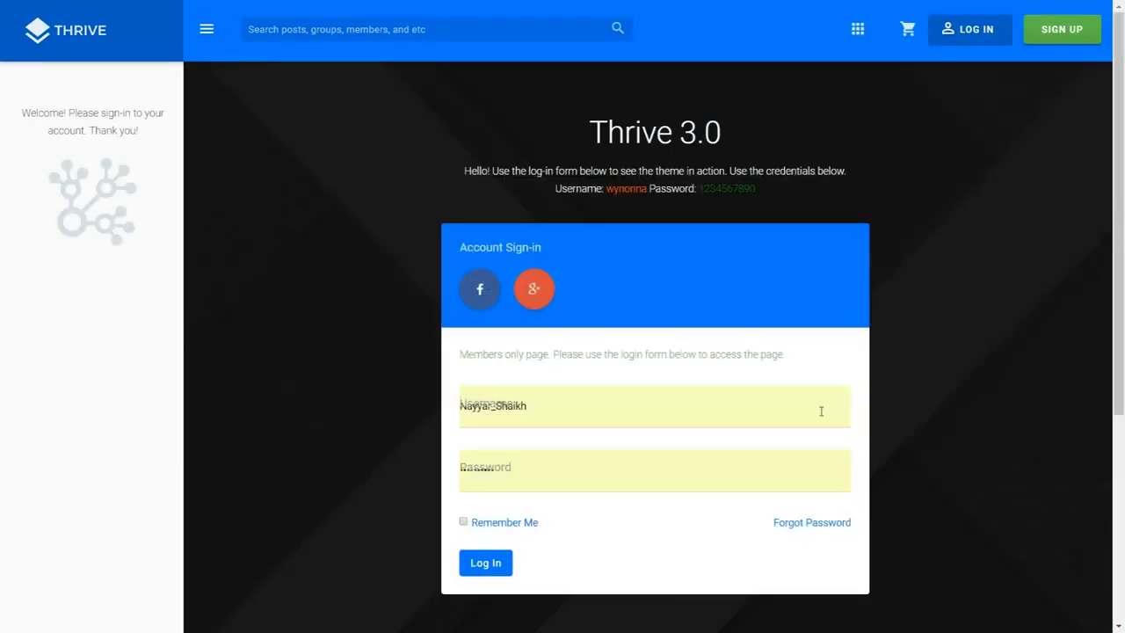
Step: Try Community > Groups from the apps grid, then log in with the filled credentials
left_click(857, 29)
mouse_move(773, 75)
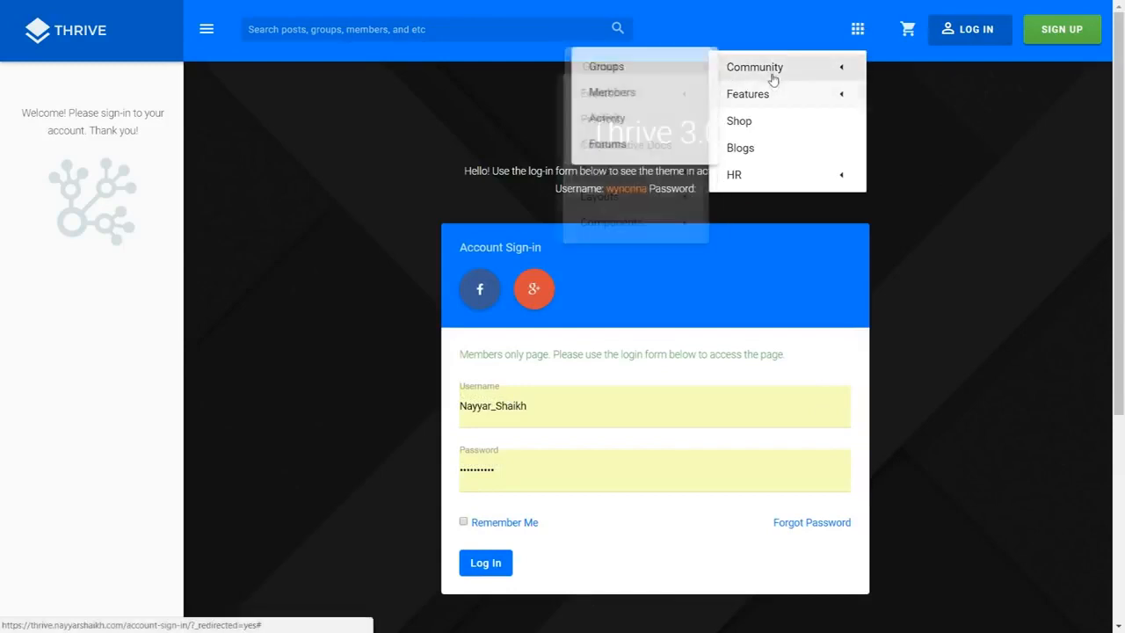
left_click(628, 70)
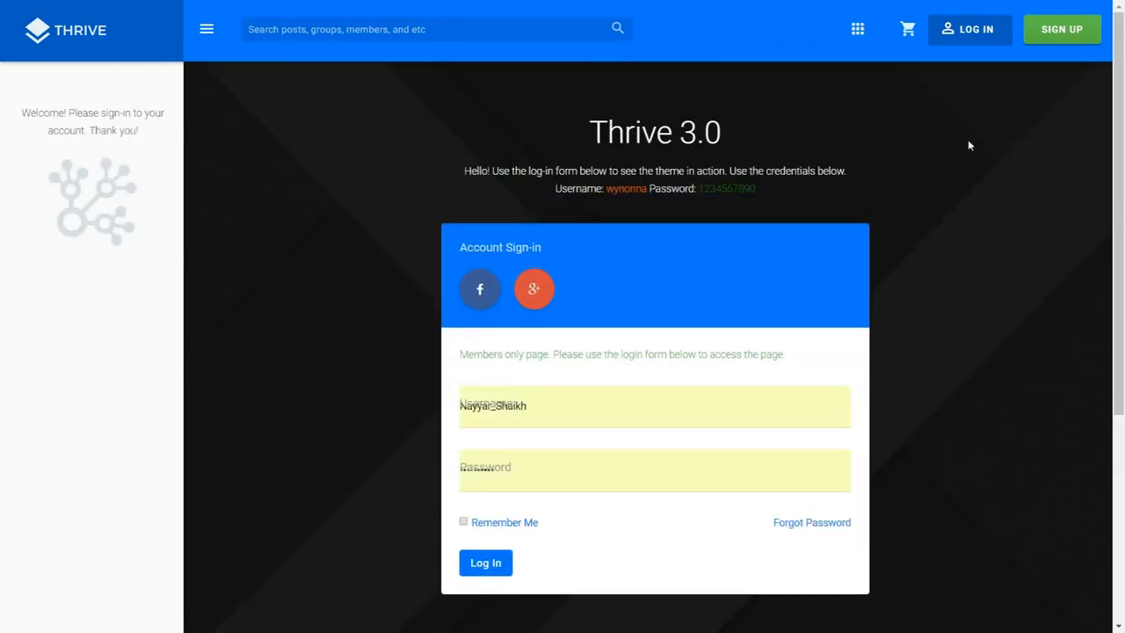
scroll(1011, 208, "down", 1)
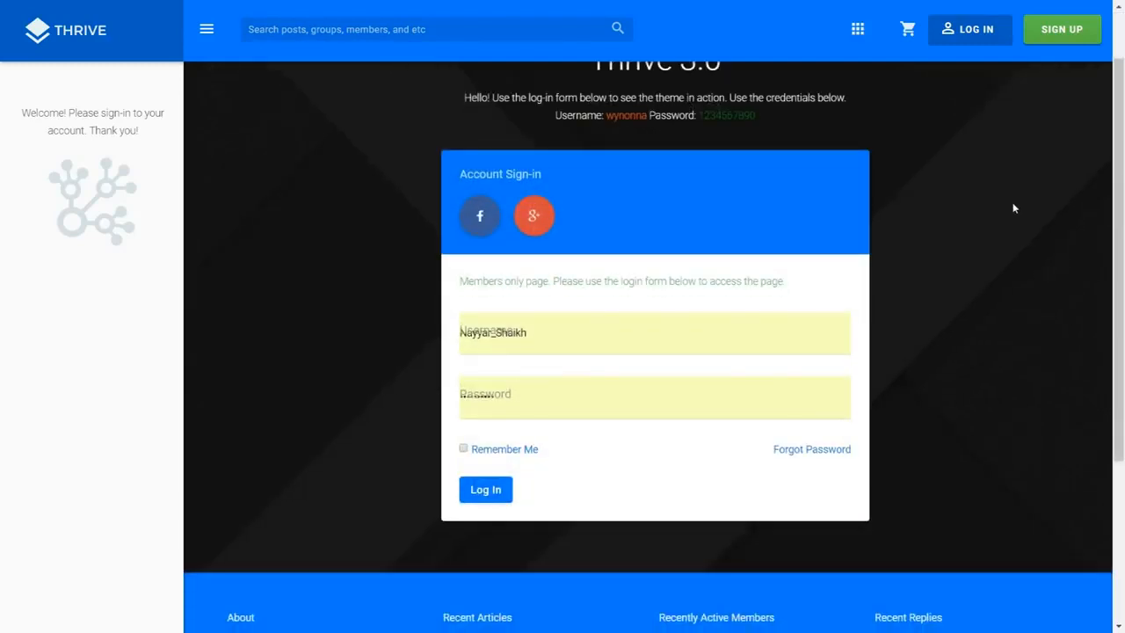
scroll(1046, 251, "up", 1)
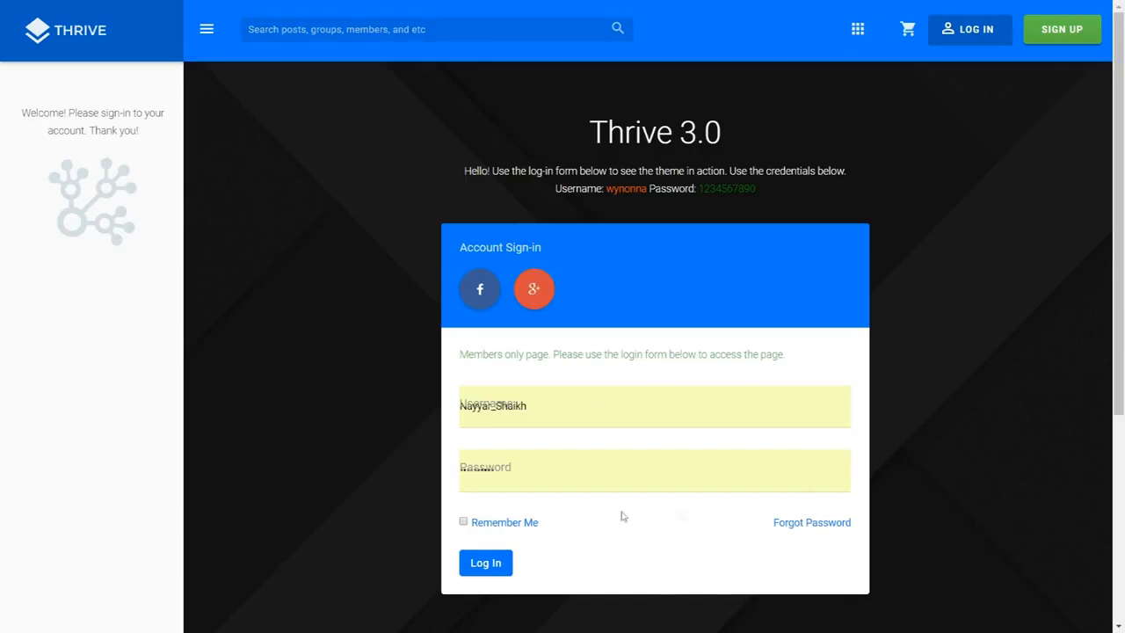
left_click(484, 569)
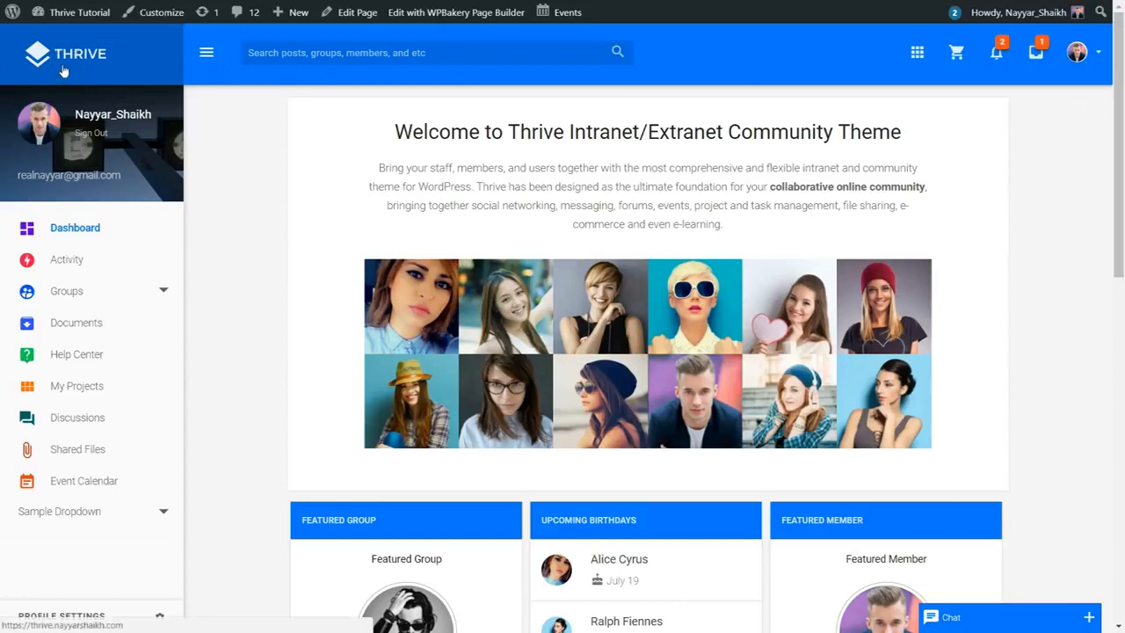
left_click(206, 56)
scroll(7, 511, "down", 1)
scroll(7, 511, "down", 5)
scroll(7, 513, "up", 5)
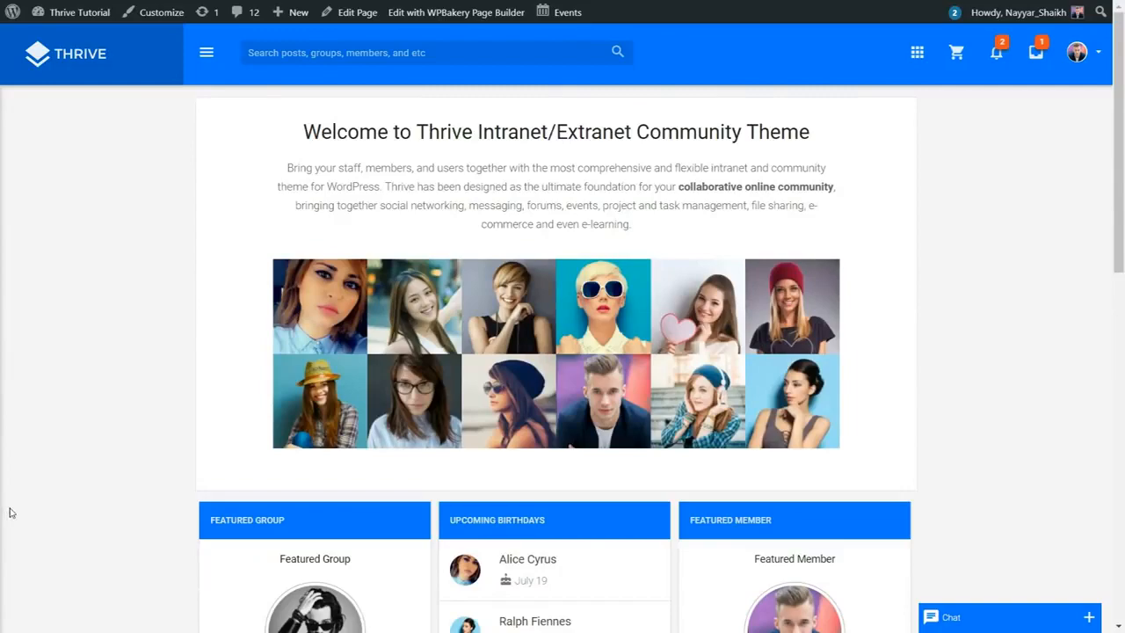
scroll(697, 472, "down", 4)
scroll(697, 472, "up", 4)
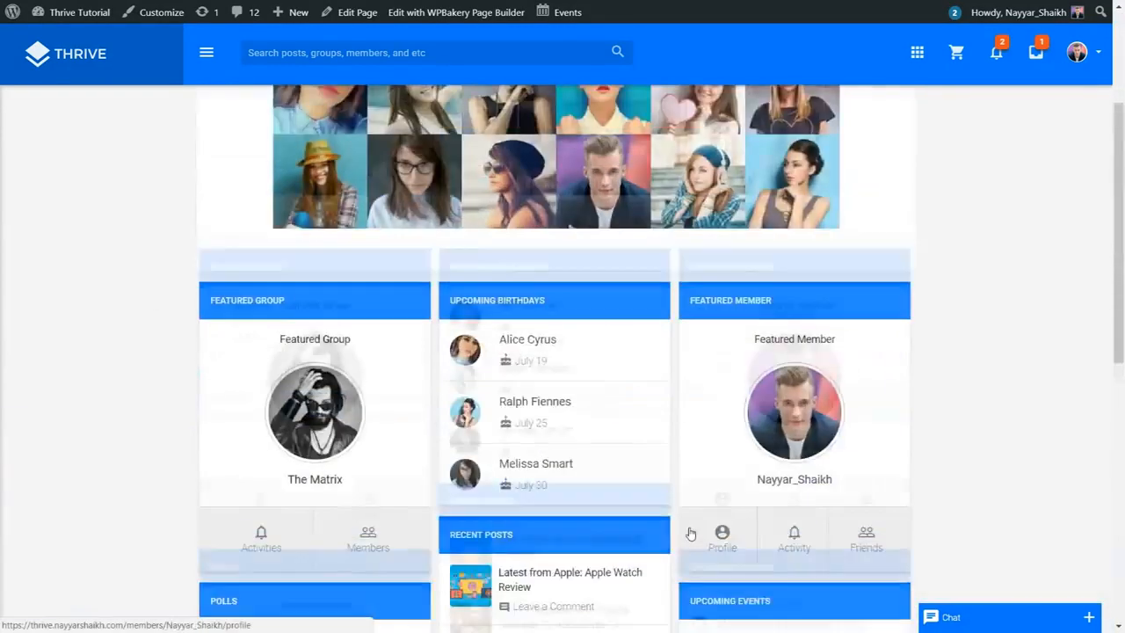
left_click(207, 52)
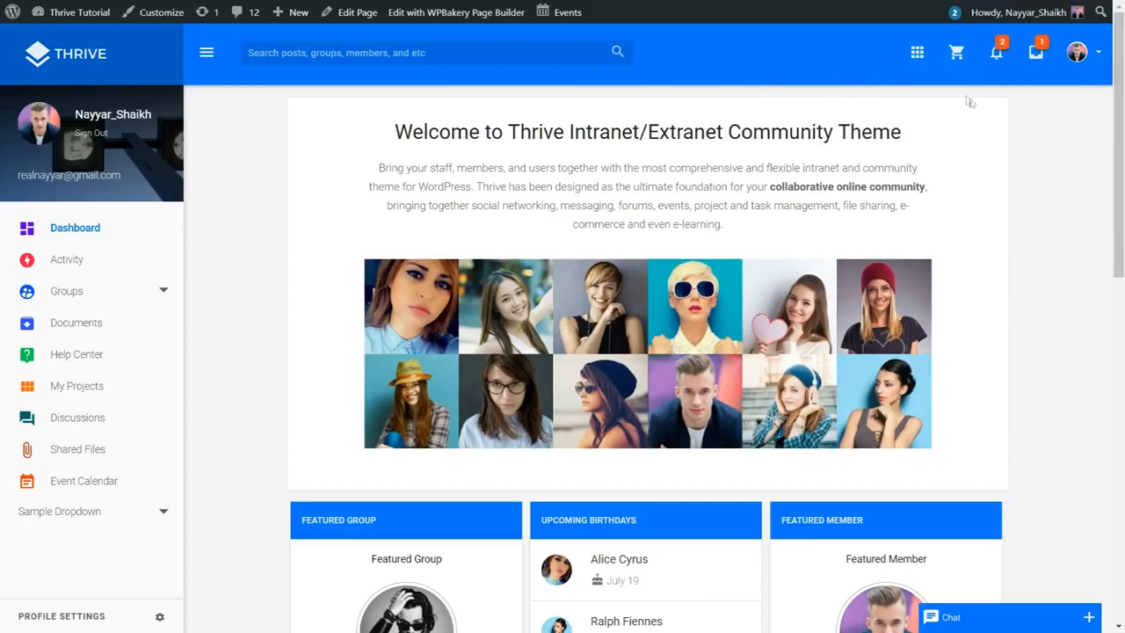
left_click(917, 52)
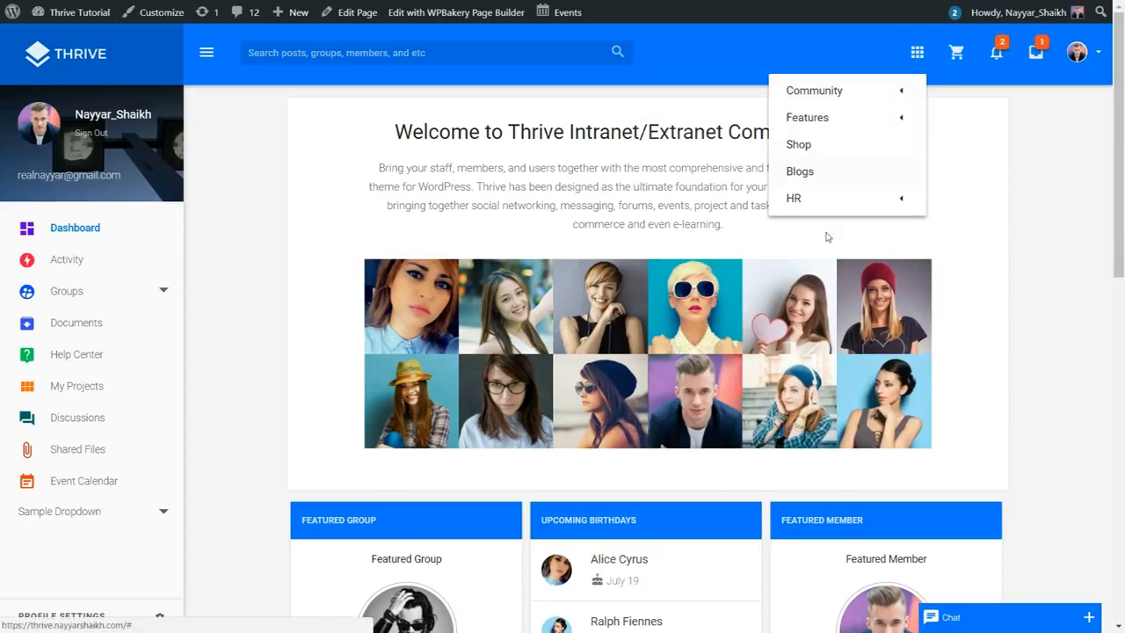
left_click(918, 54)
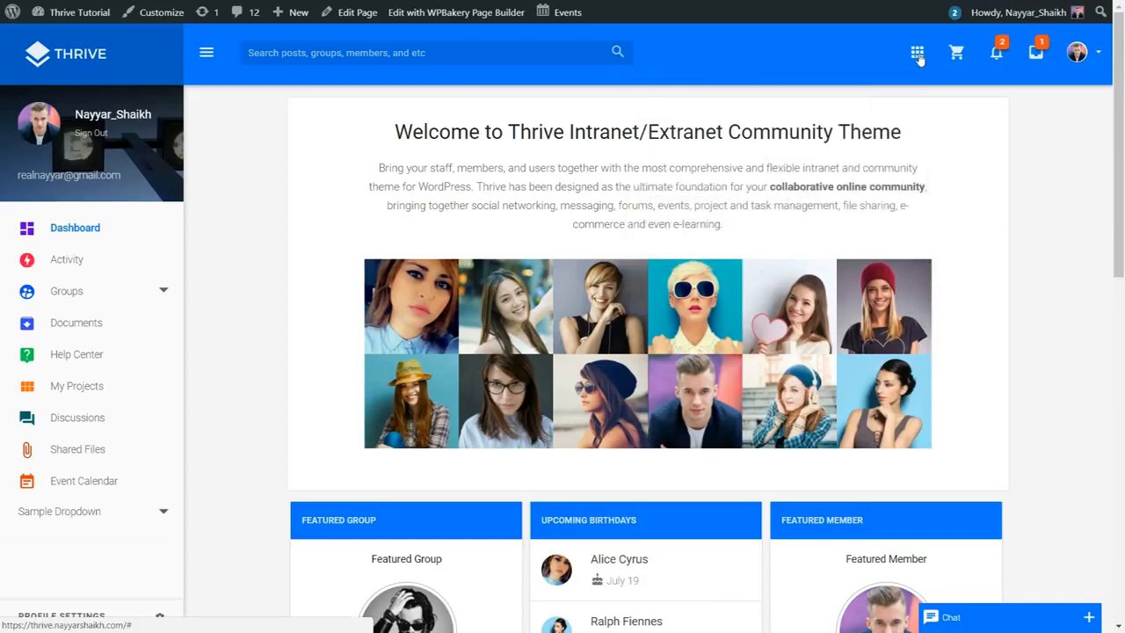
left_click(998, 54)
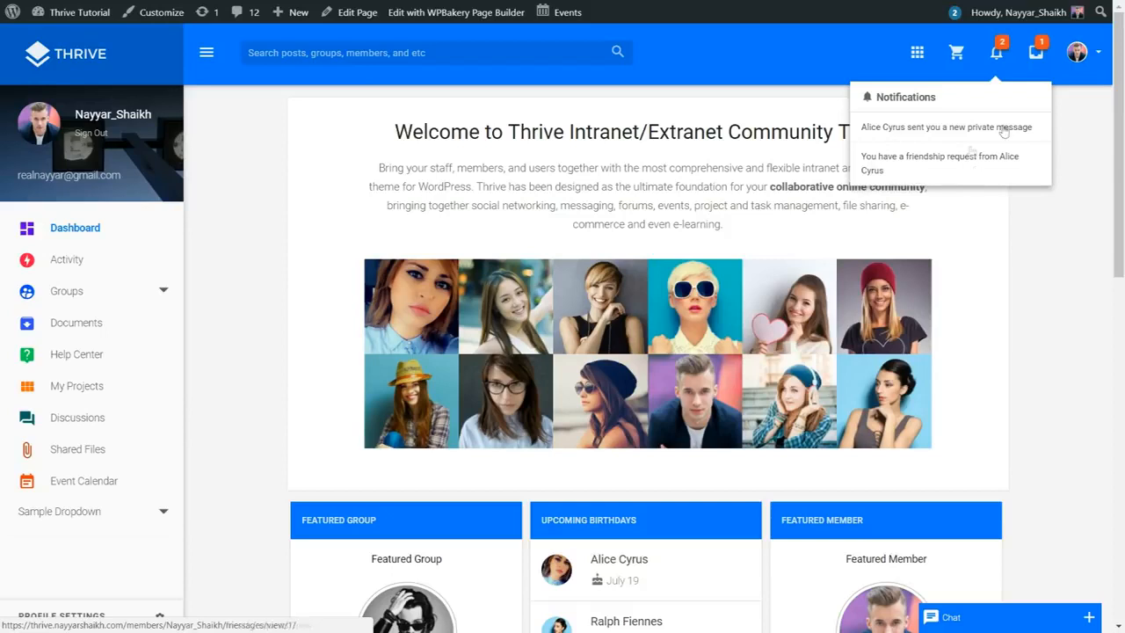
left_click(999, 56)
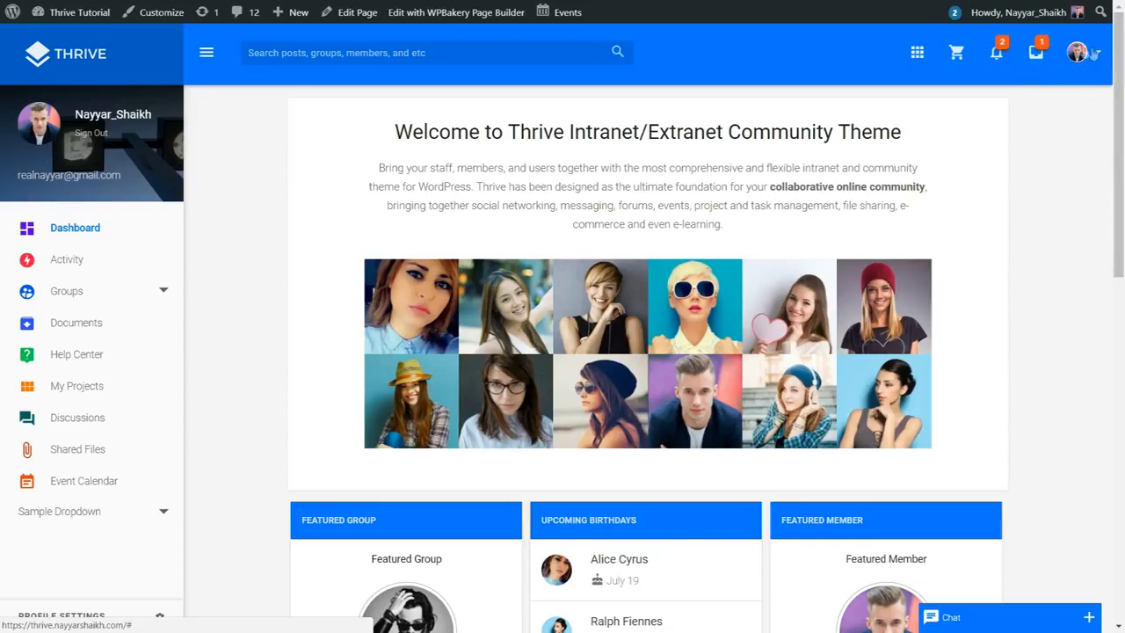
left_click(1084, 58)
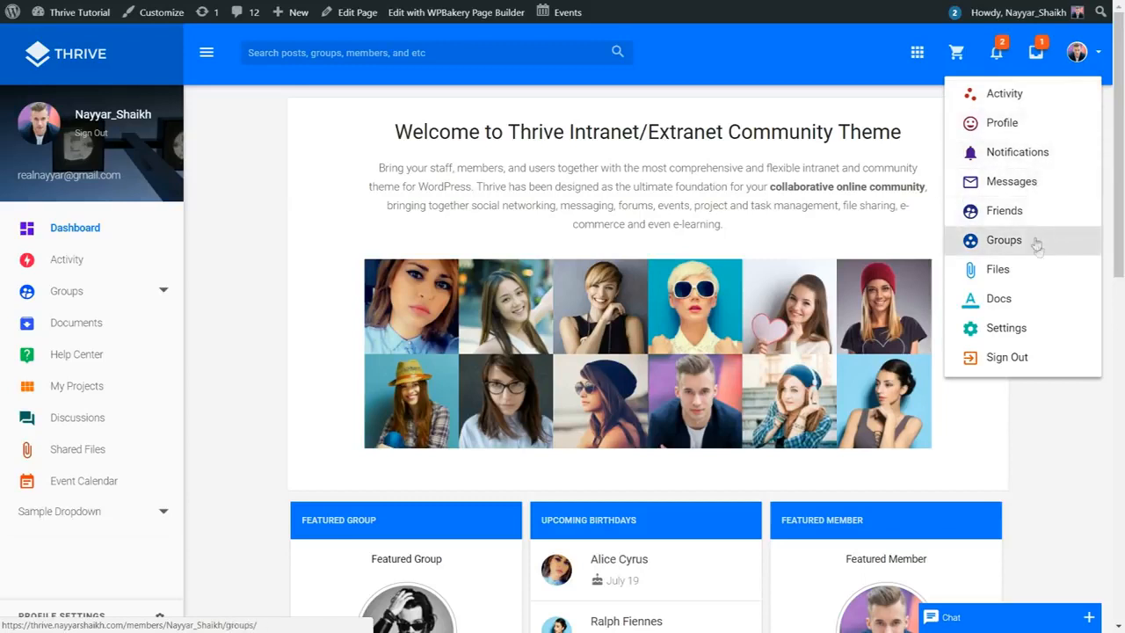
left_click(1089, 42)
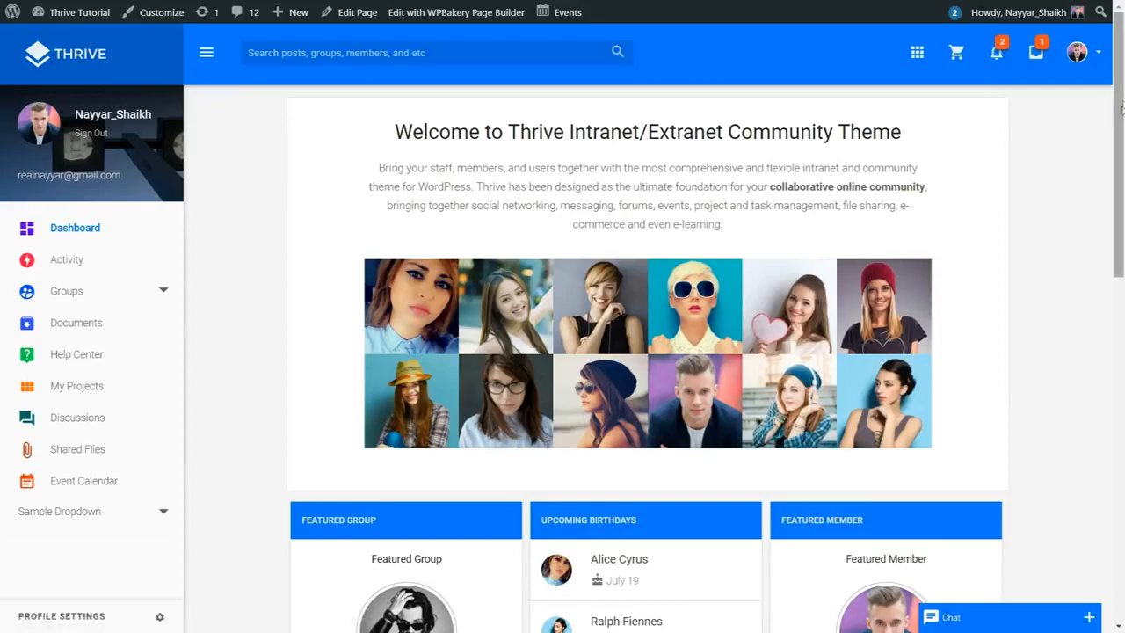
Step: Highlight the dashboard's welcome heading and intro paragraph, then clear both selections
scroll(88, 321, "down", 2)
scroll(88, 334, "up", 2)
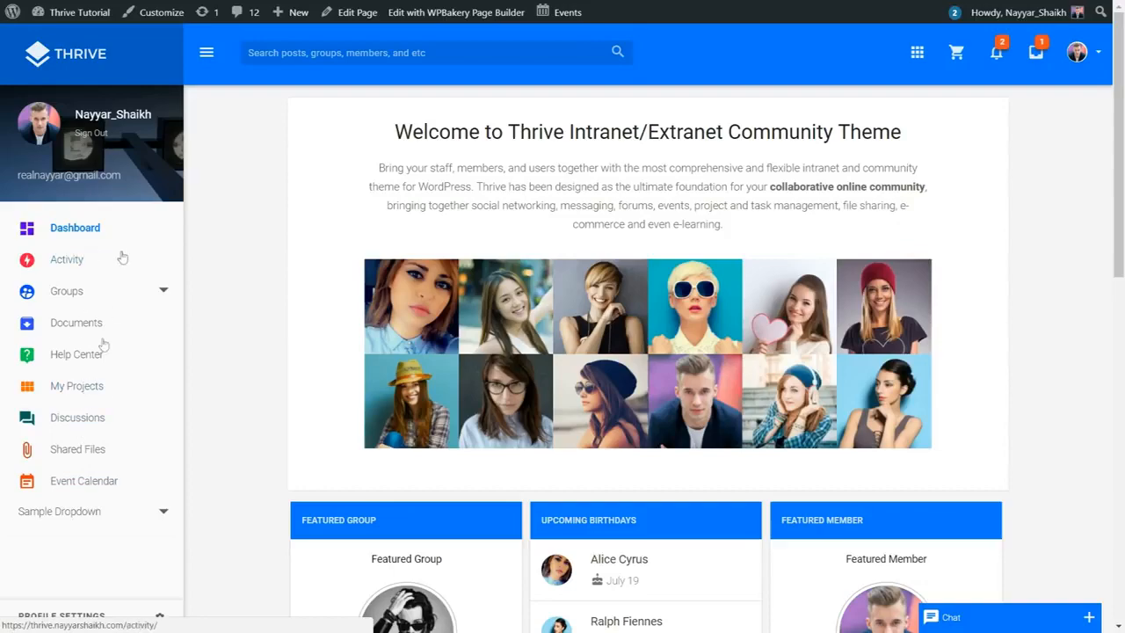
scroll(1019, 400, "down", 5)
scroll(1018, 440, "up", 5)
left_click_drag(390, 131, 902, 132)
left_click(680, 141)
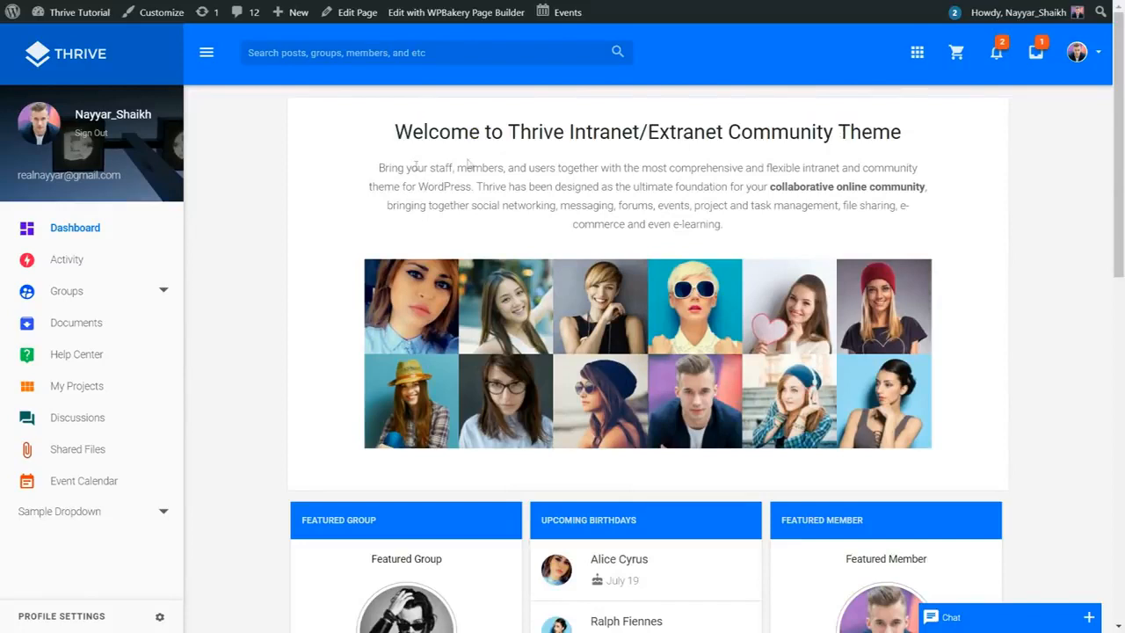
left_click_drag(373, 176, 748, 224)
left_click(739, 227)
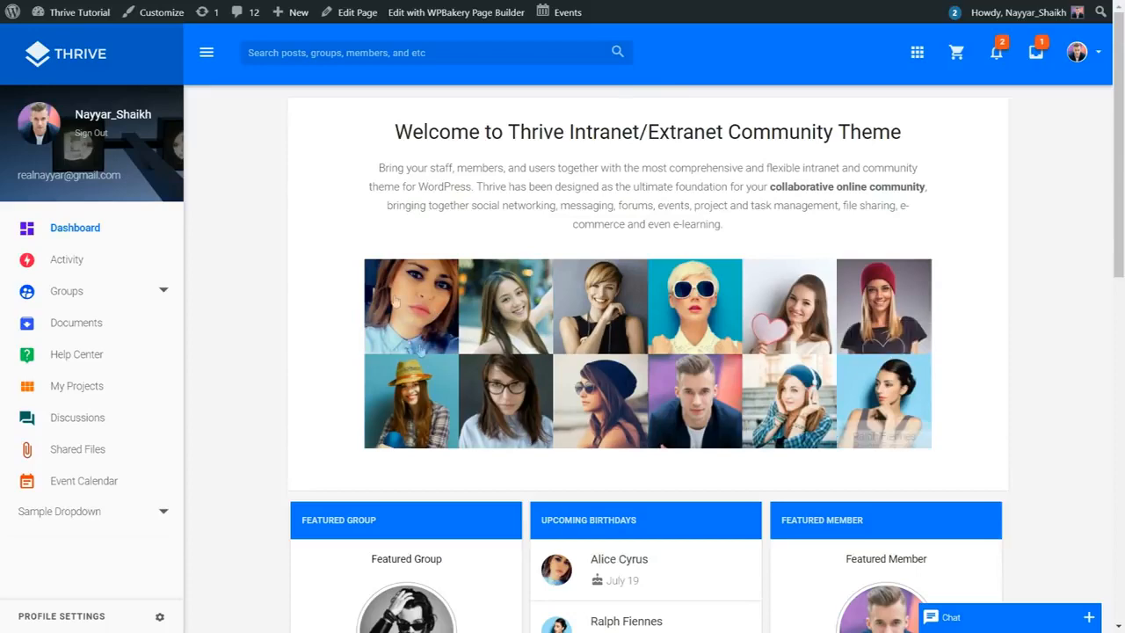
Step: Scroll through the dashboard widgets below the welcome banner
scroll(771, 293, "down", 4)
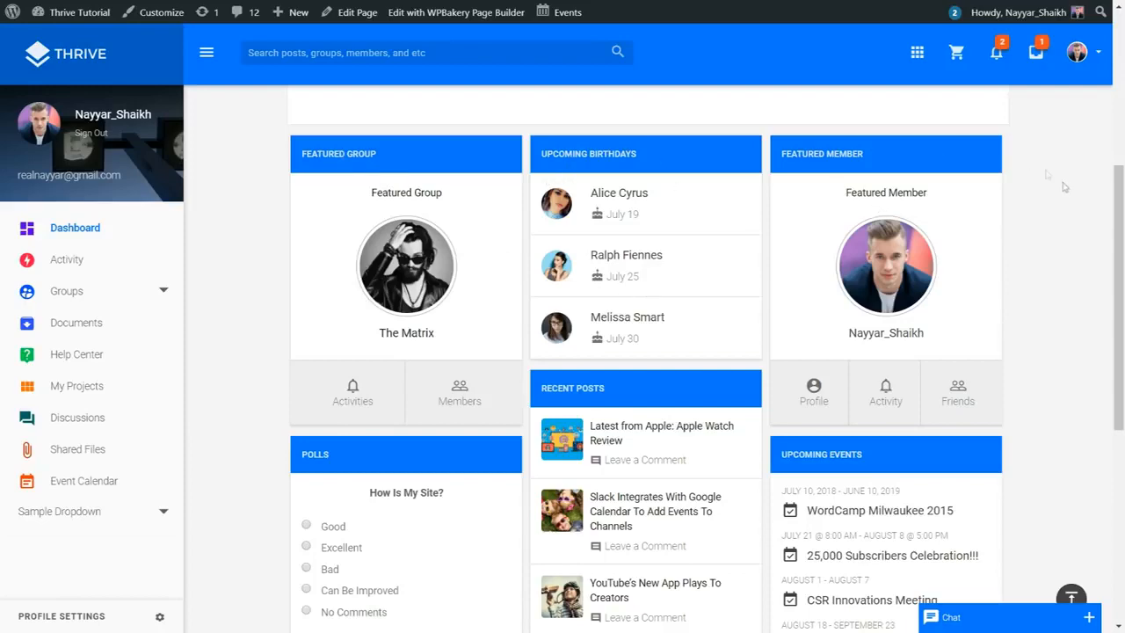
scroll(884, 207, "down", 1)
scroll(580, 178, "up", 1)
scroll(643, 298, "down", 2)
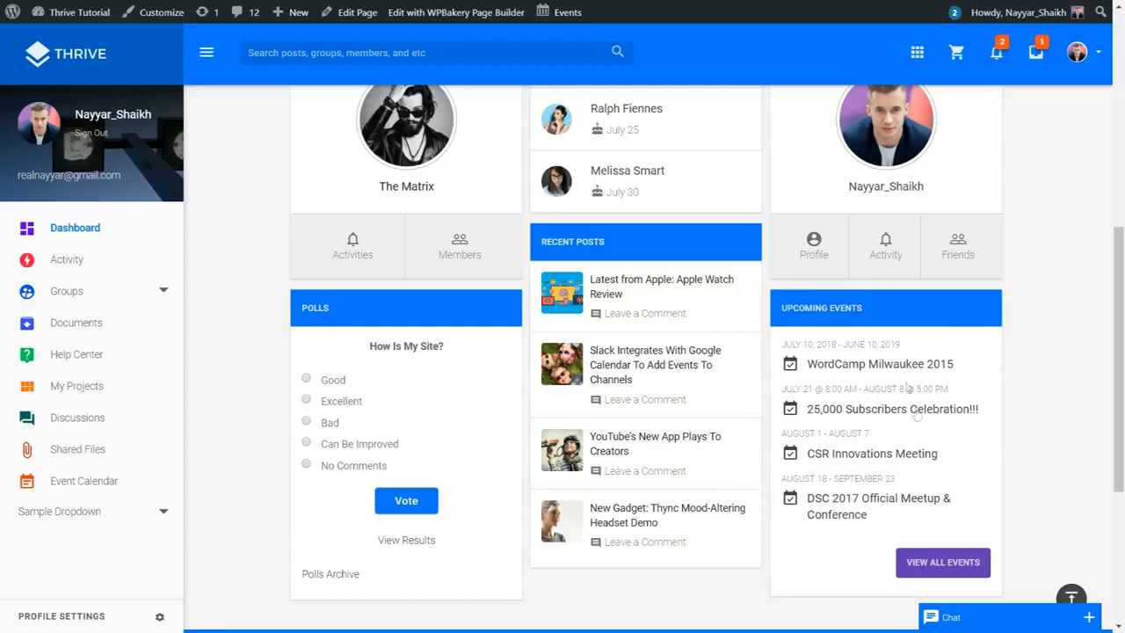
scroll(1072, 423, "up", 5)
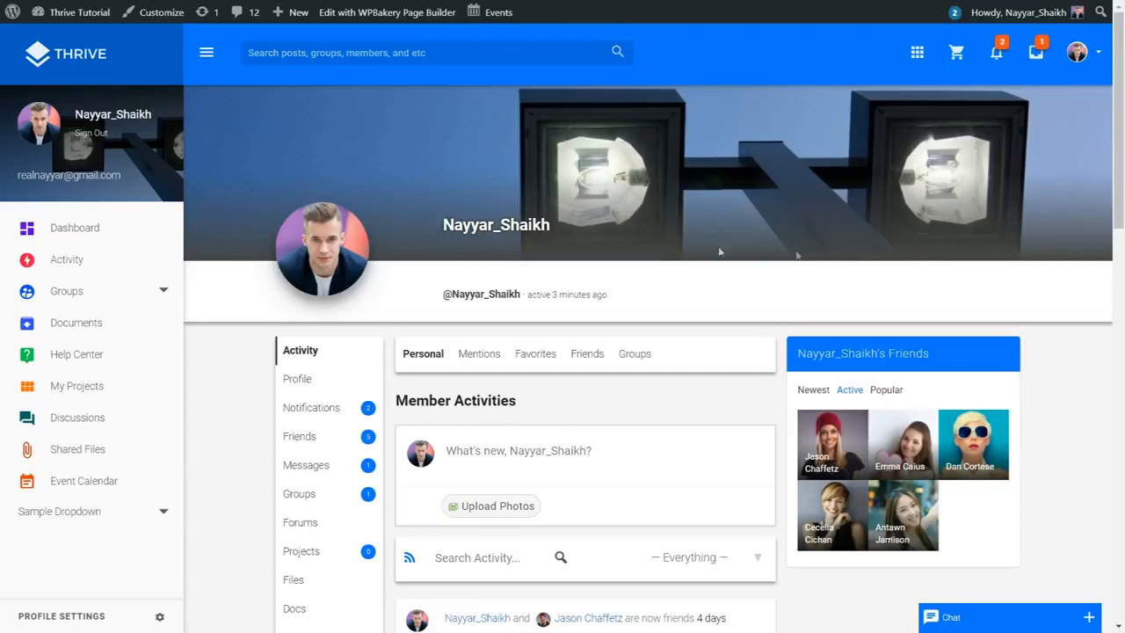
left_click_drag(439, 295, 516, 293)
left_click(593, 294)
left_click_drag(646, 299, 562, 293)
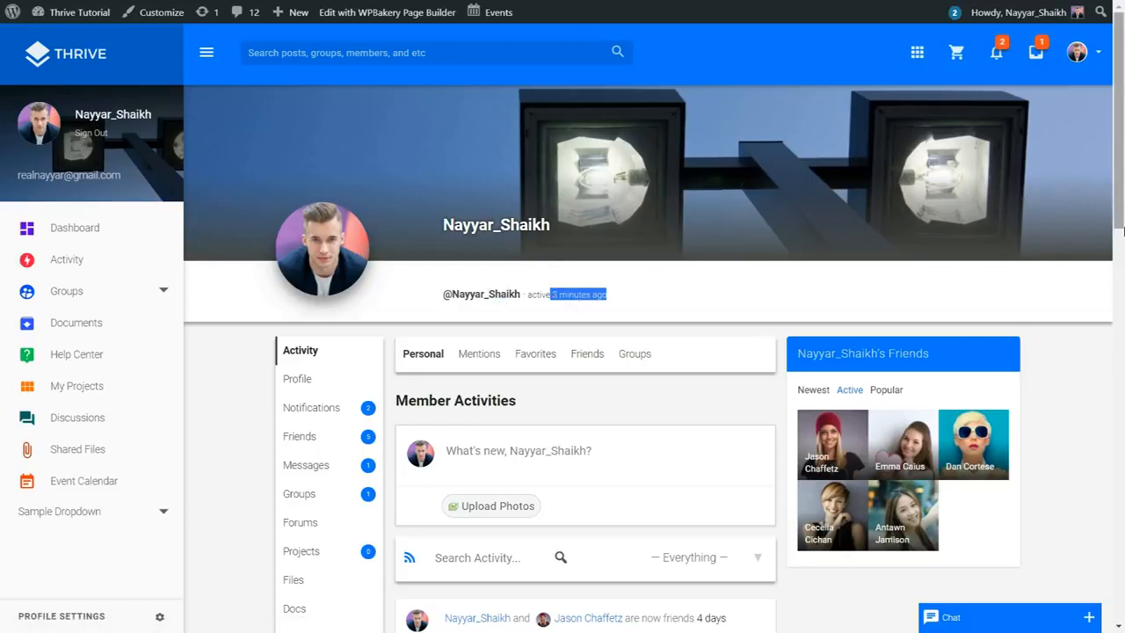
scroll(1123, 230, "down", 1)
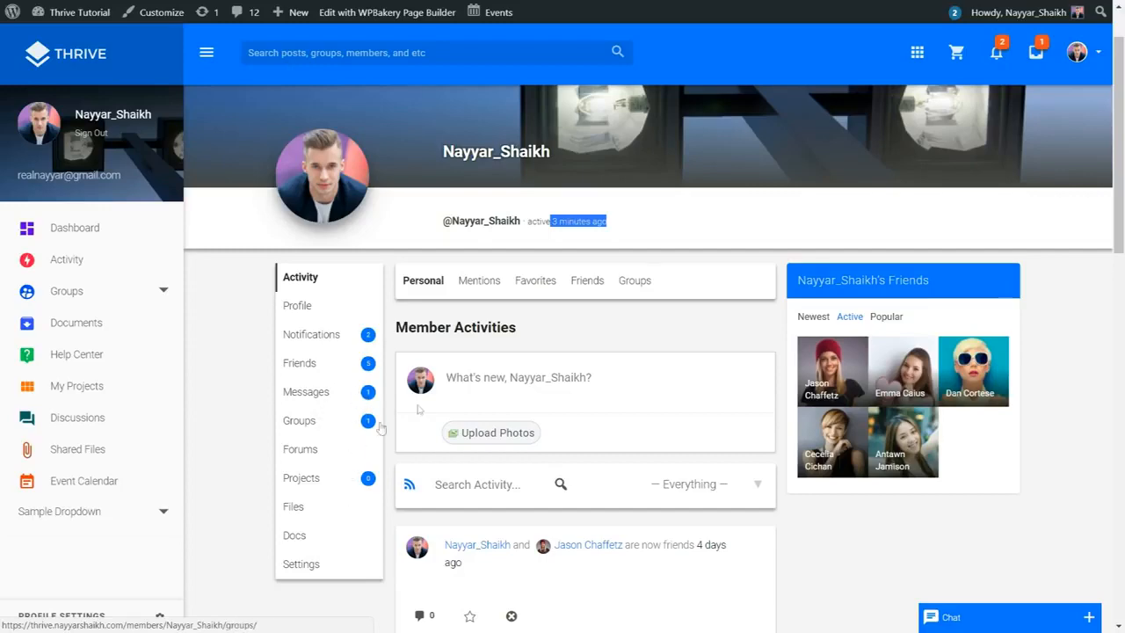
scroll(503, 373, "down", 3)
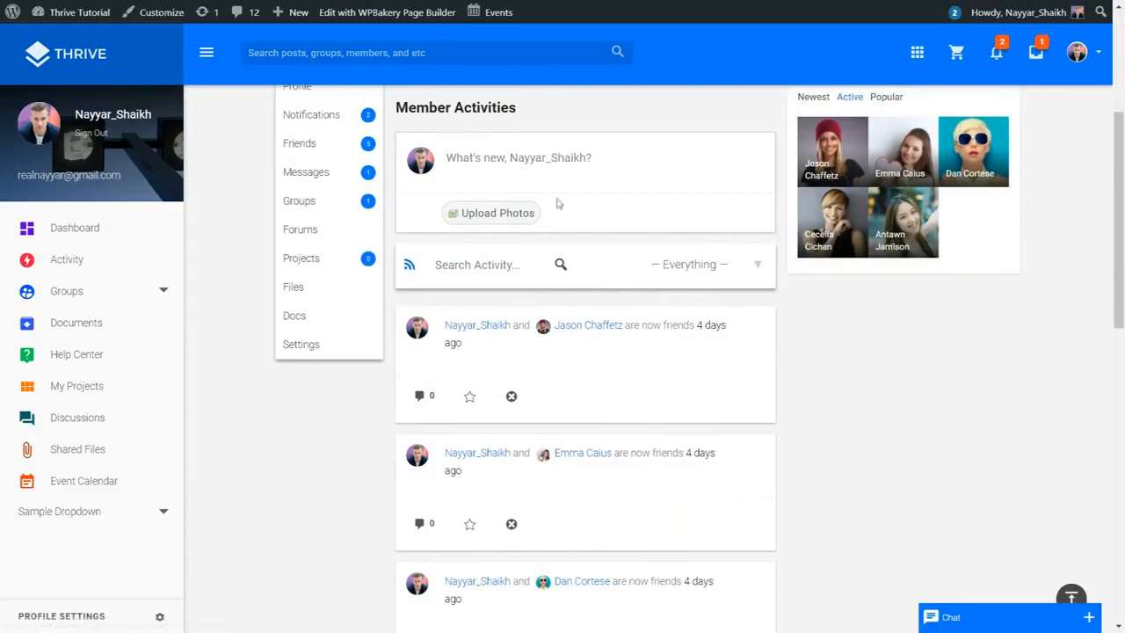
scroll(556, 203, "up", 1)
scroll(665, 279, "down", 2)
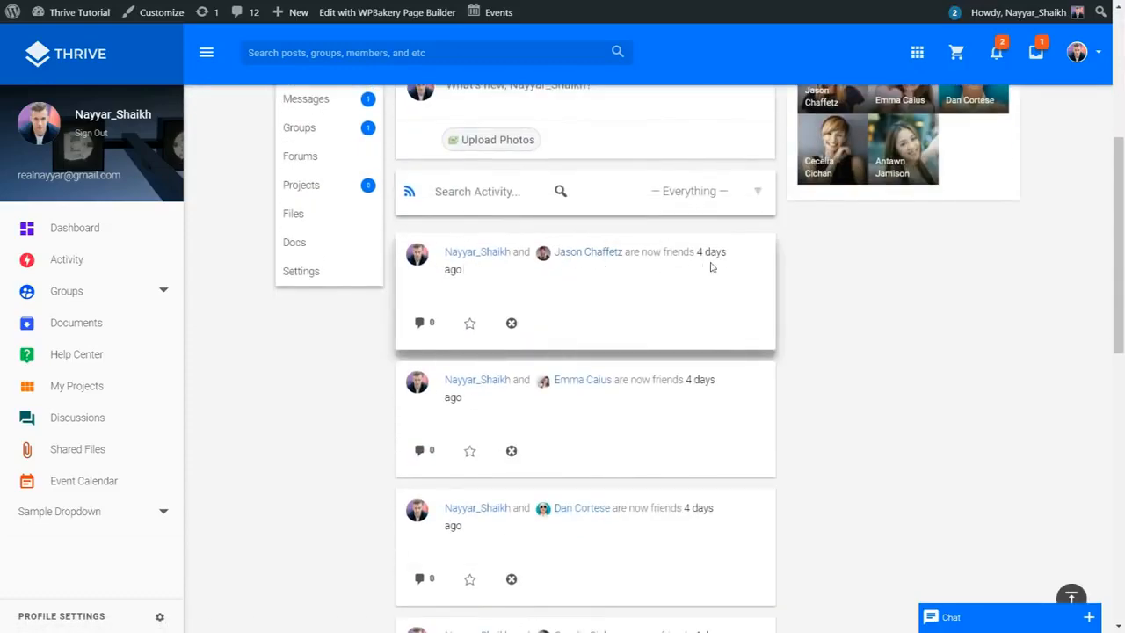
scroll(571, 282, "down", 1)
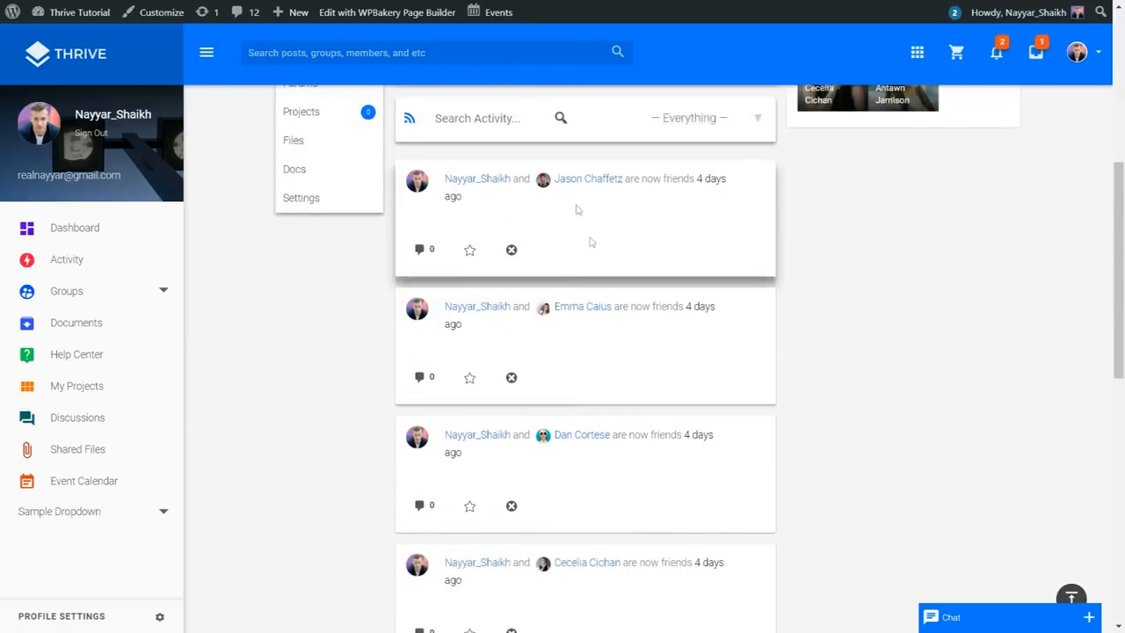
scroll(640, 269, "down", 4)
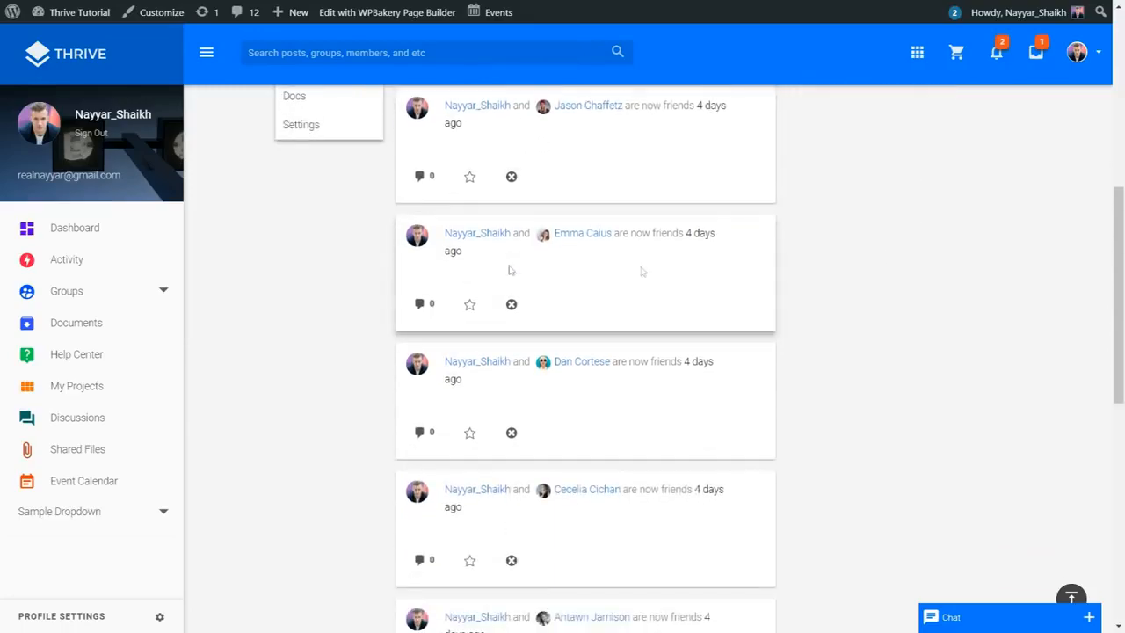
scroll(527, 290, "down", 5)
scroll(597, 430, "up", 15)
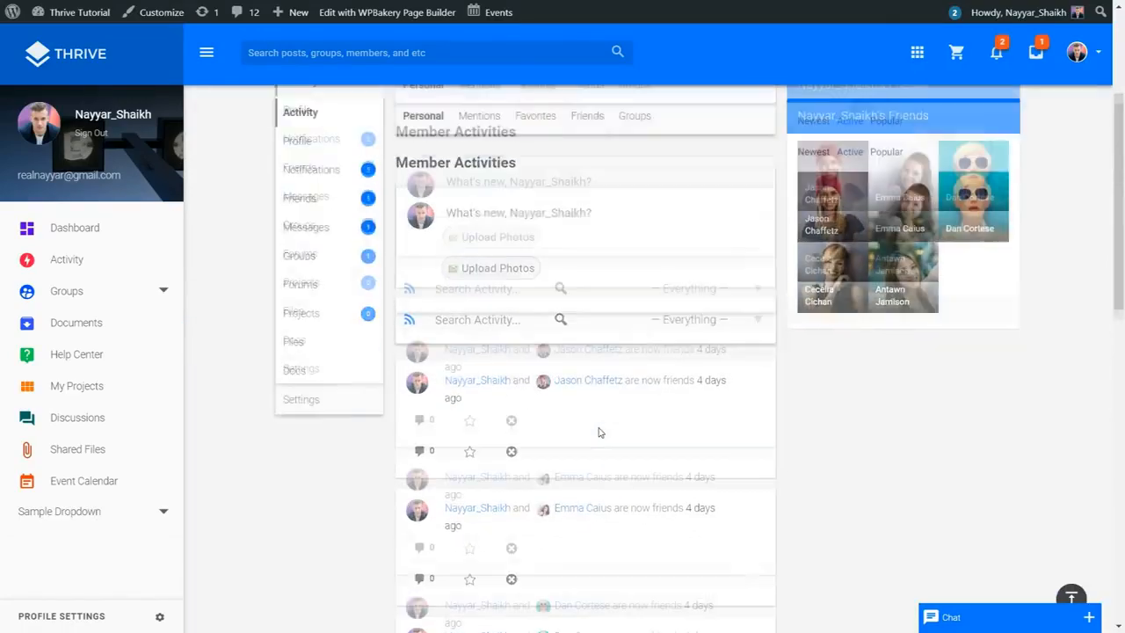
scroll(598, 432, "down", 1)
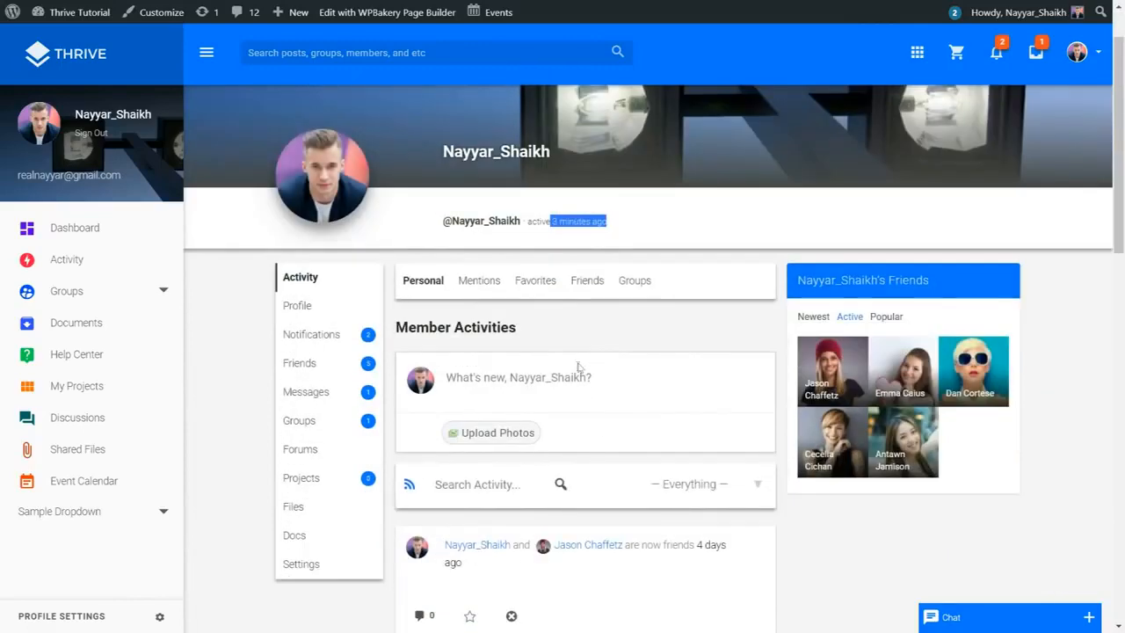
left_click(694, 483)
scroll(715, 484, "down", 1)
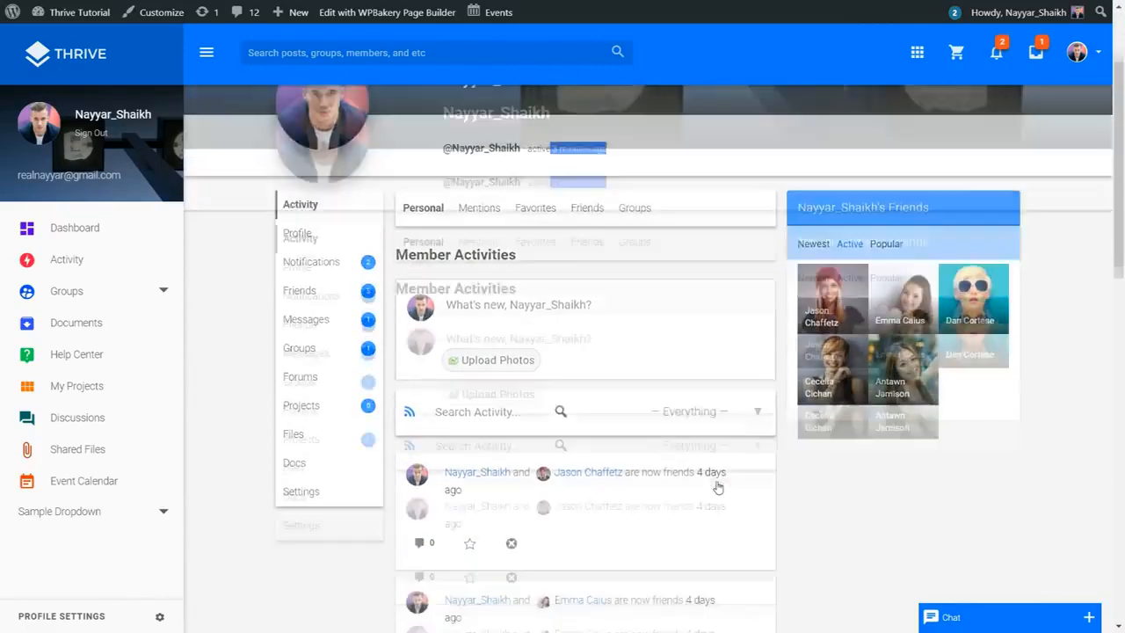
left_click(718, 425)
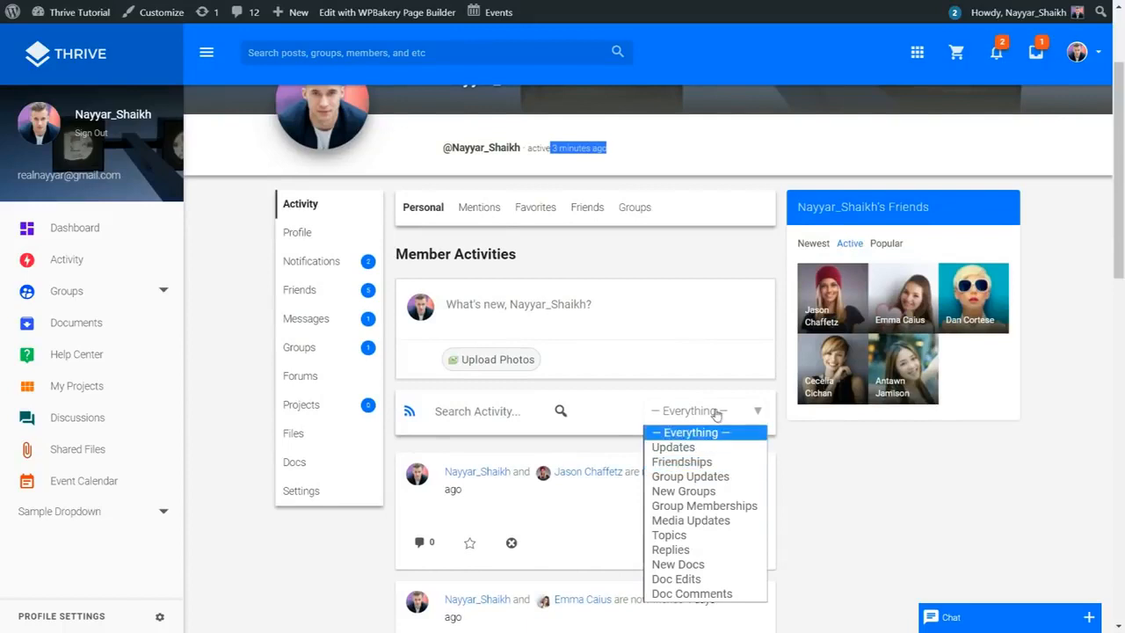
left_click(720, 412)
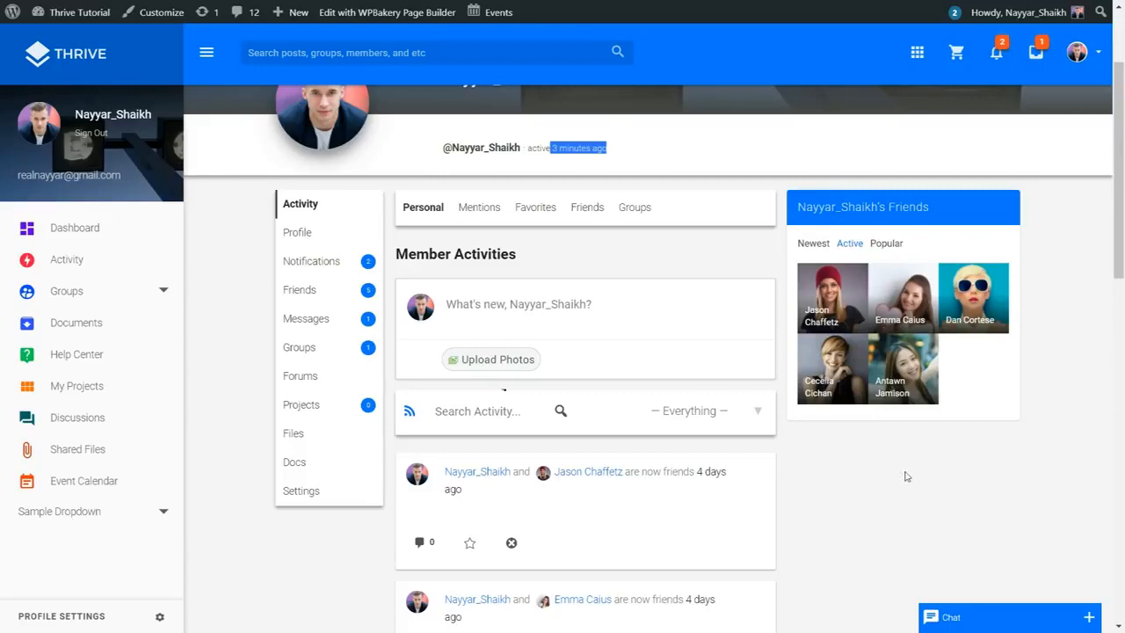
scroll(914, 352, "down", 2)
scroll(950, 391, "down", 2)
scroll(879, 334, "up", 5)
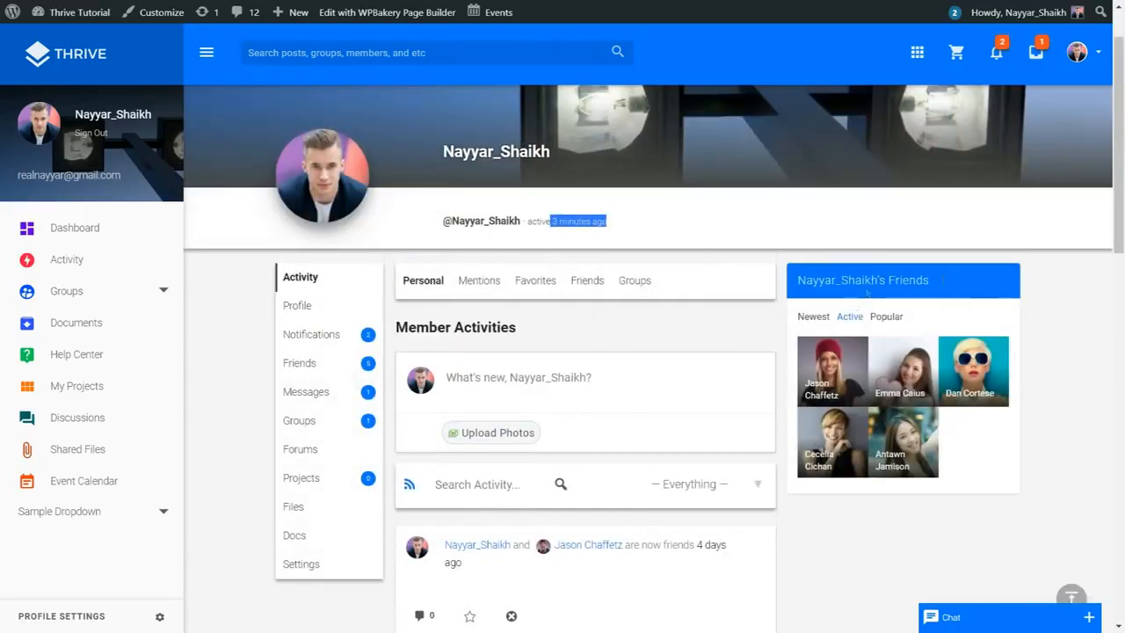
scroll(1005, 337, "down", 3)
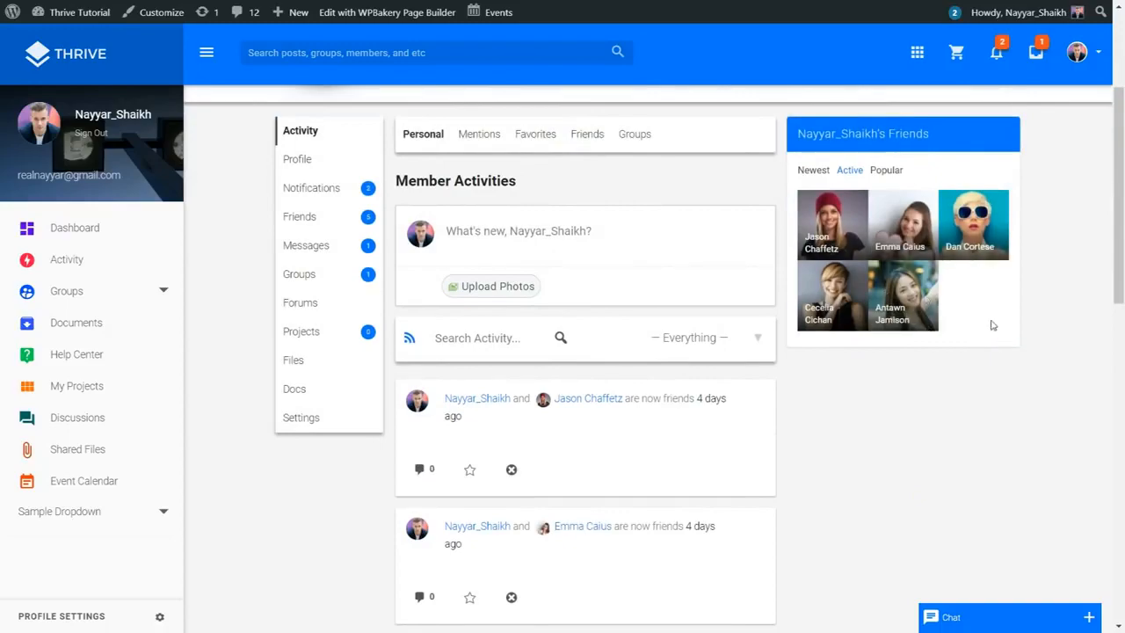
scroll(897, 276, "down", 8)
scroll(921, 396, "up", 10)
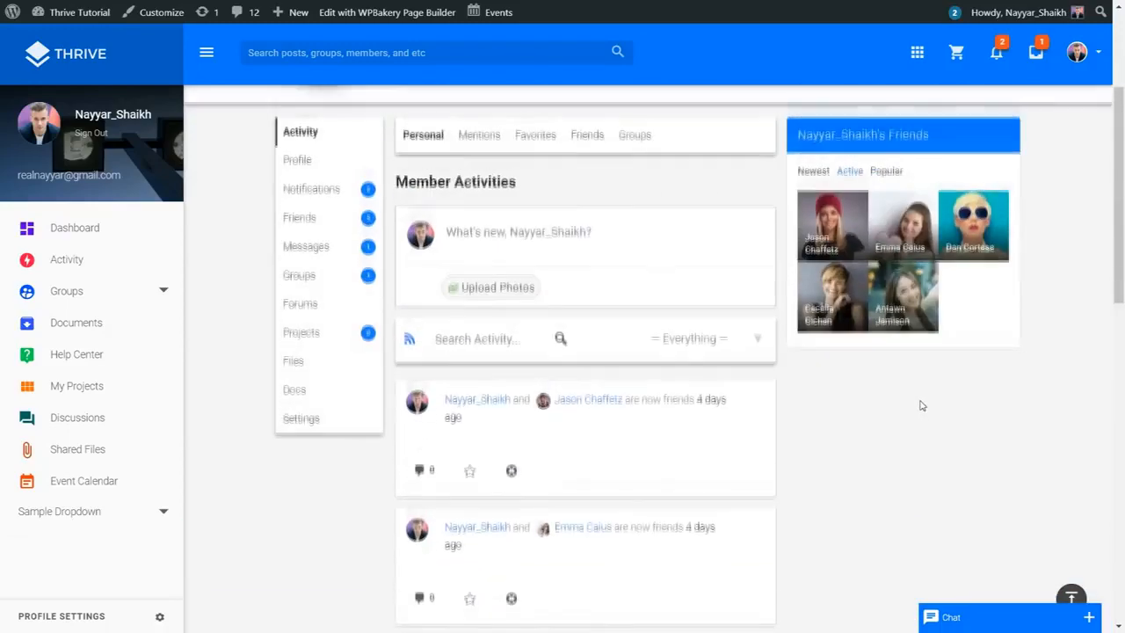
scroll(919, 405, "down", 3)
scroll(904, 339, "up", 1)
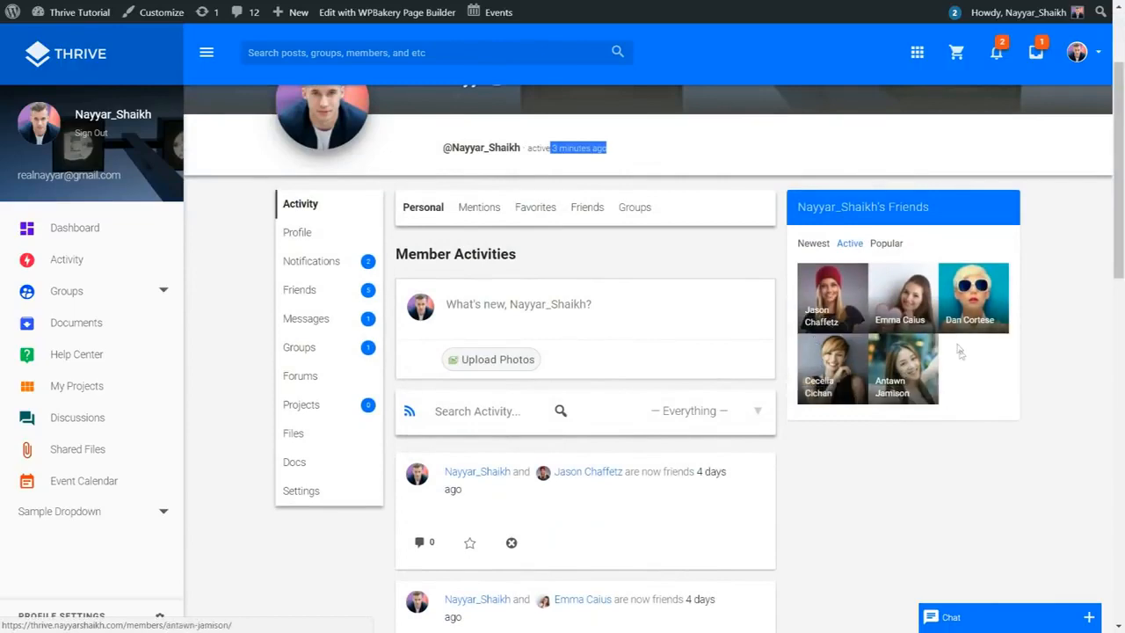
scroll(967, 351, "up", 3)
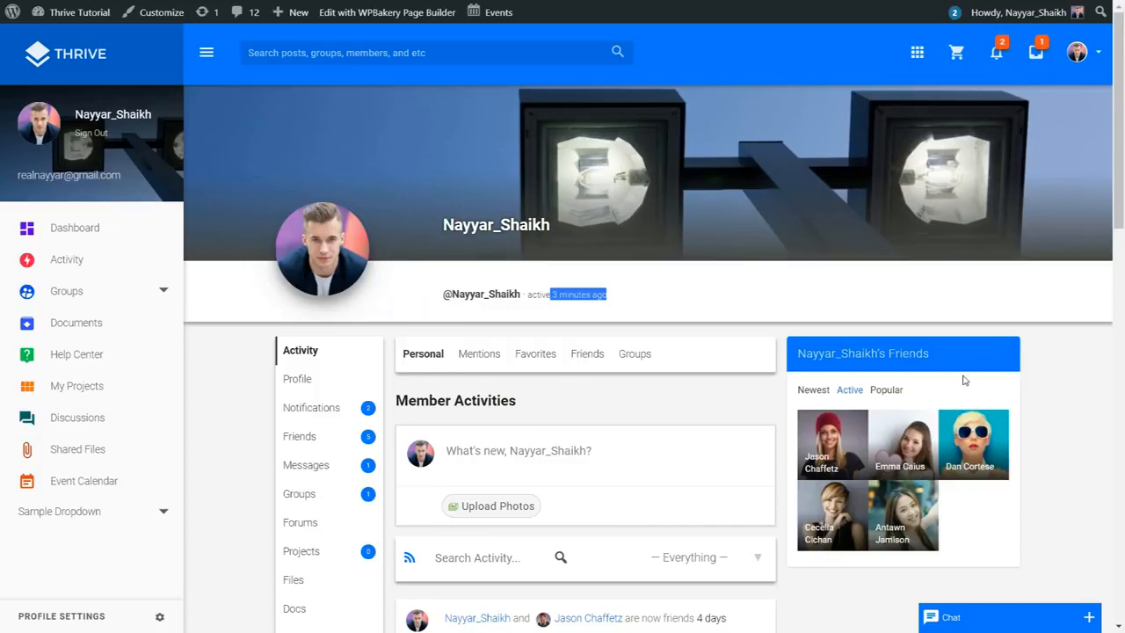
scroll(964, 379, "down", 2)
left_click(296, 334)
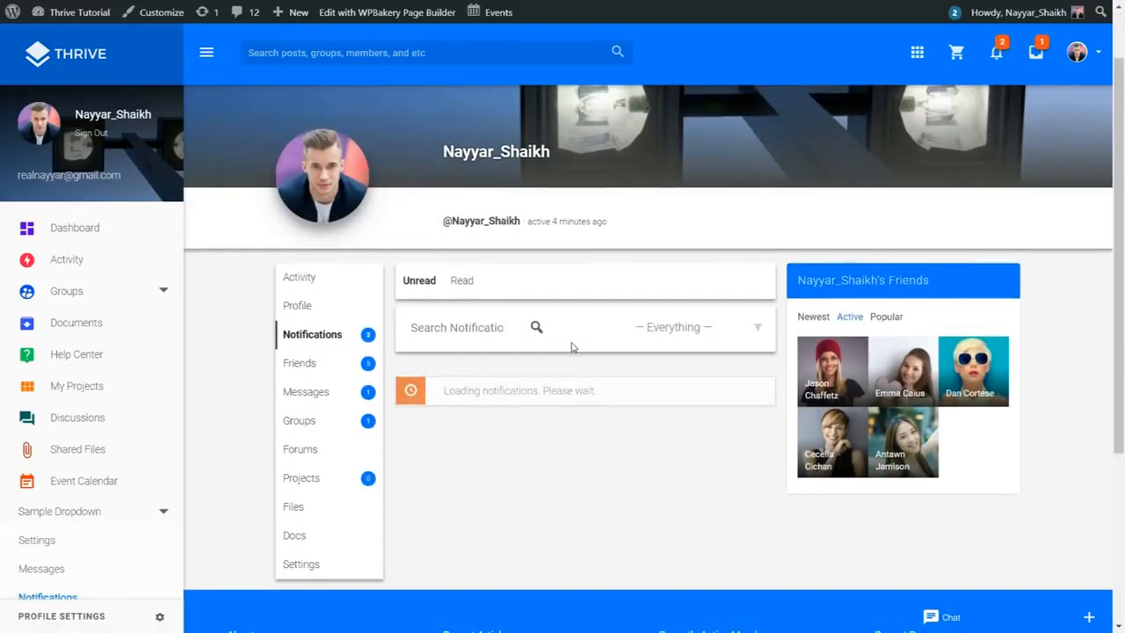
Step: Scroll down the Notifications list showing the new private message and friendship request
scroll(571, 347, "down", 2)
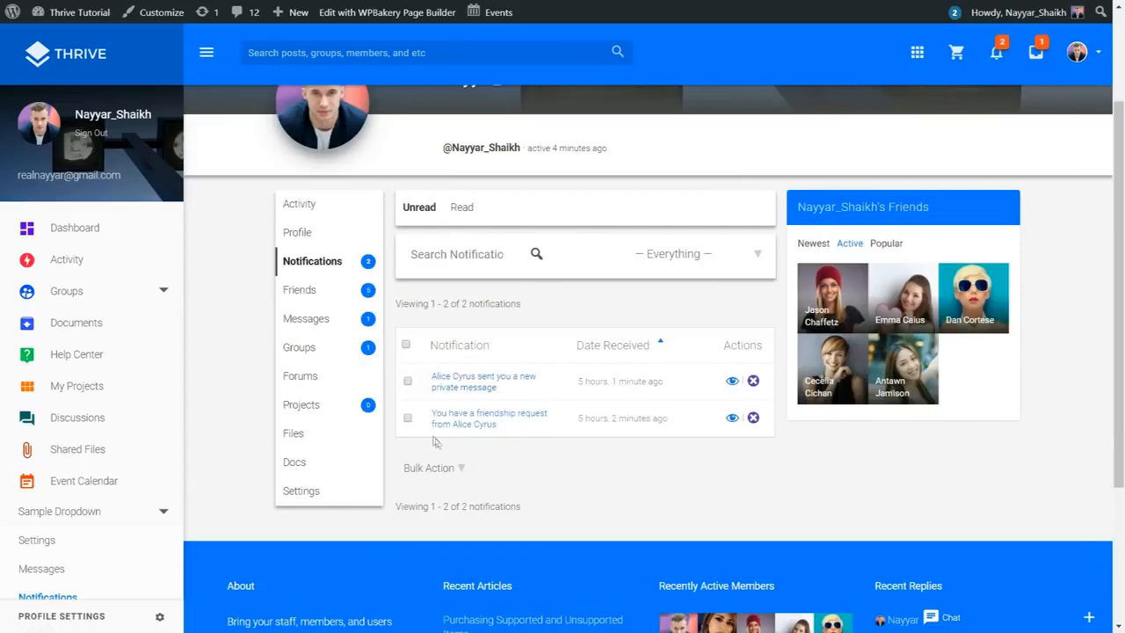
Step: Open the Introduction private message from its notification and read through the thread
left_click(464, 393)
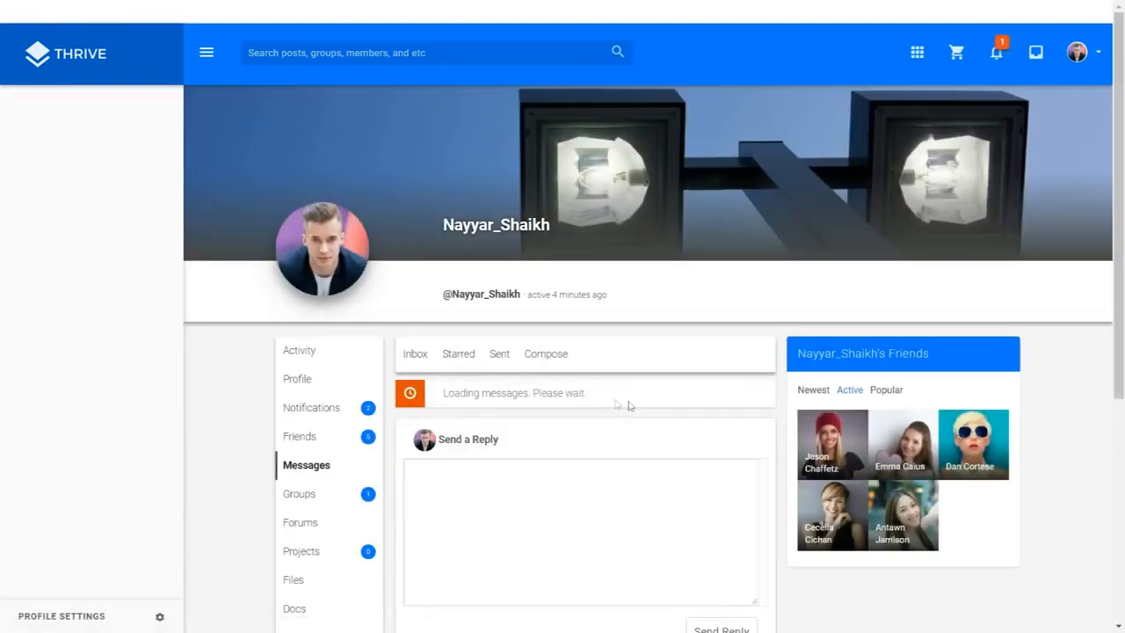
scroll(561, 369, "down", 3)
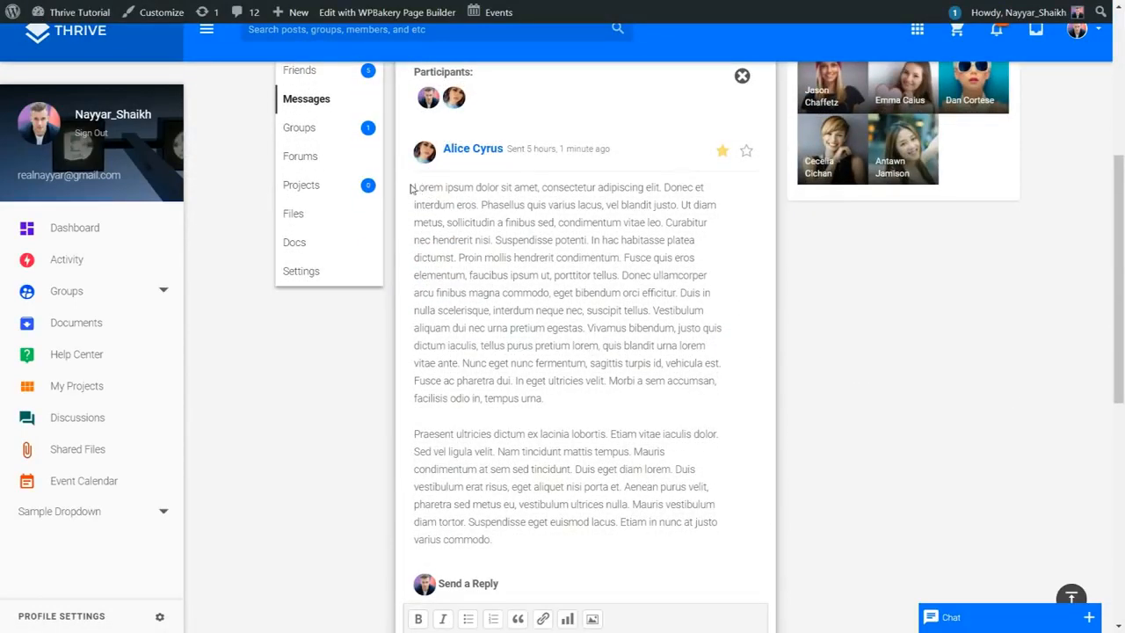
left_click_drag(410, 188, 630, 450)
left_click(630, 450)
scroll(630, 450, "down", 3)
Step: Attempt a reply with Send Reply, then go to the site-wide Activity feed
left_click(482, 423)
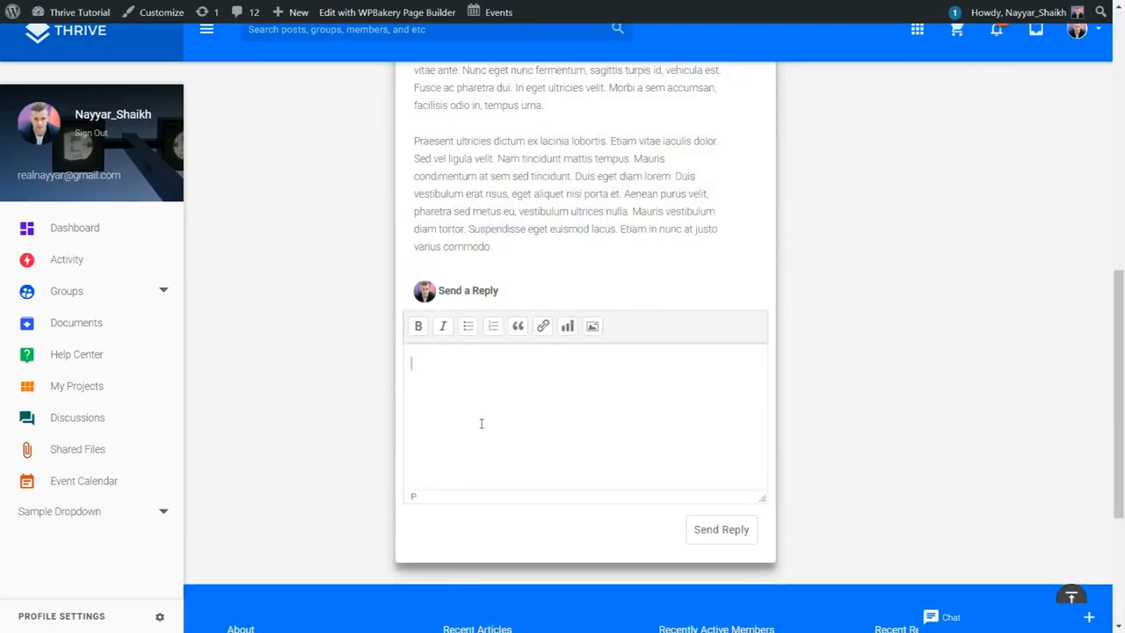
left_click(729, 527)
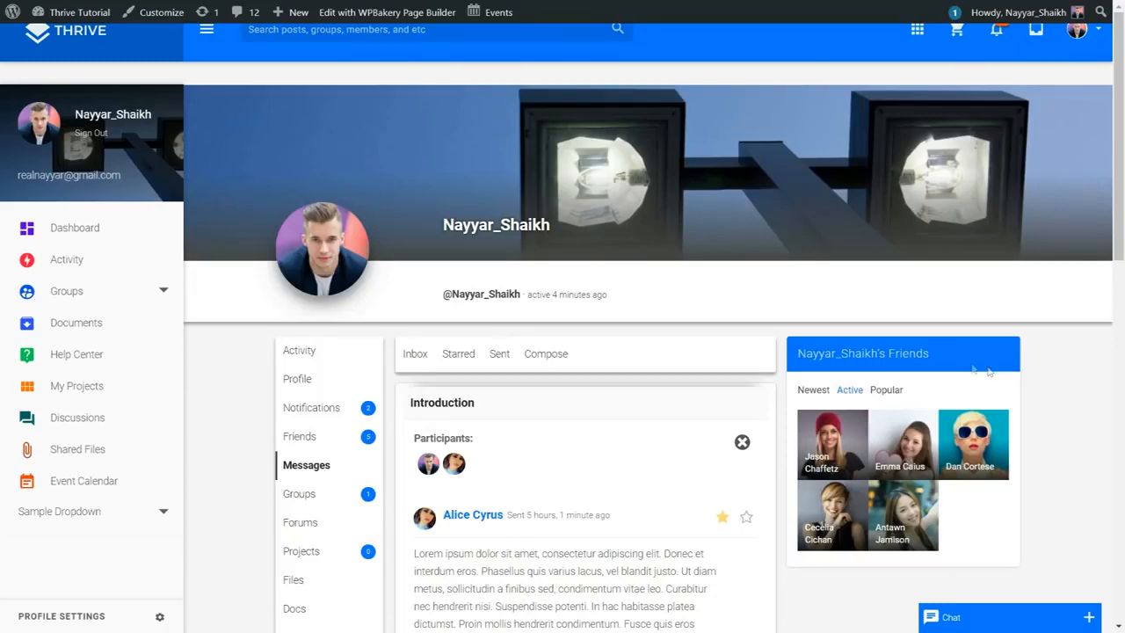
left_click(53, 259)
Step: Expand the status update box on the Activity feed and cancel it without posting
scroll(1114, 277, "down", 3)
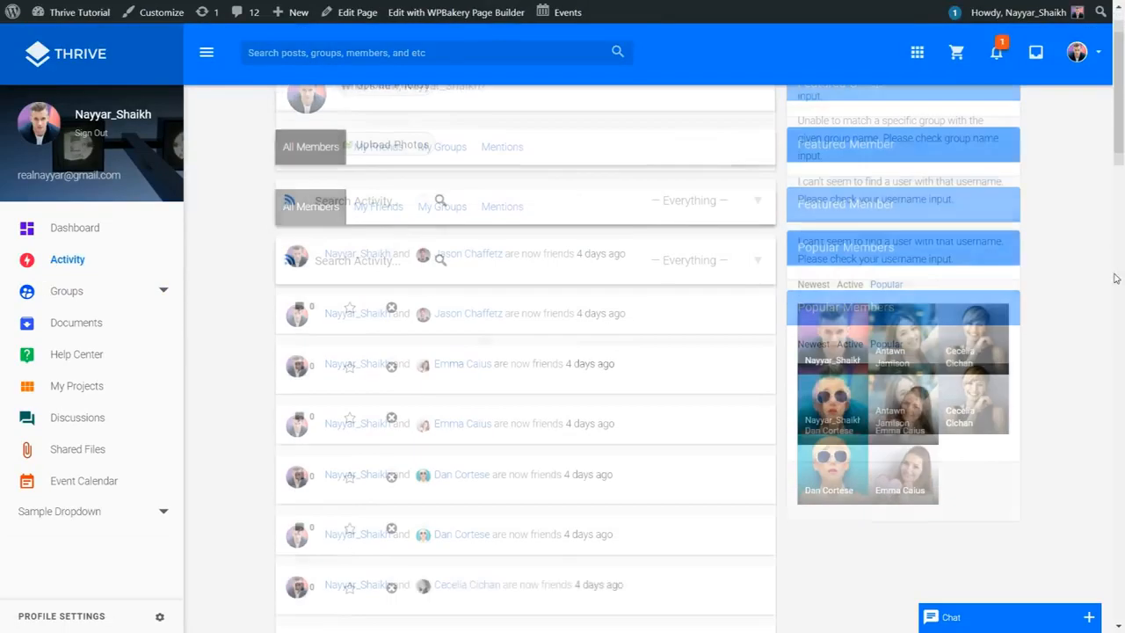
scroll(1115, 278, "down", 2)
scroll(1110, 329, "up", 5)
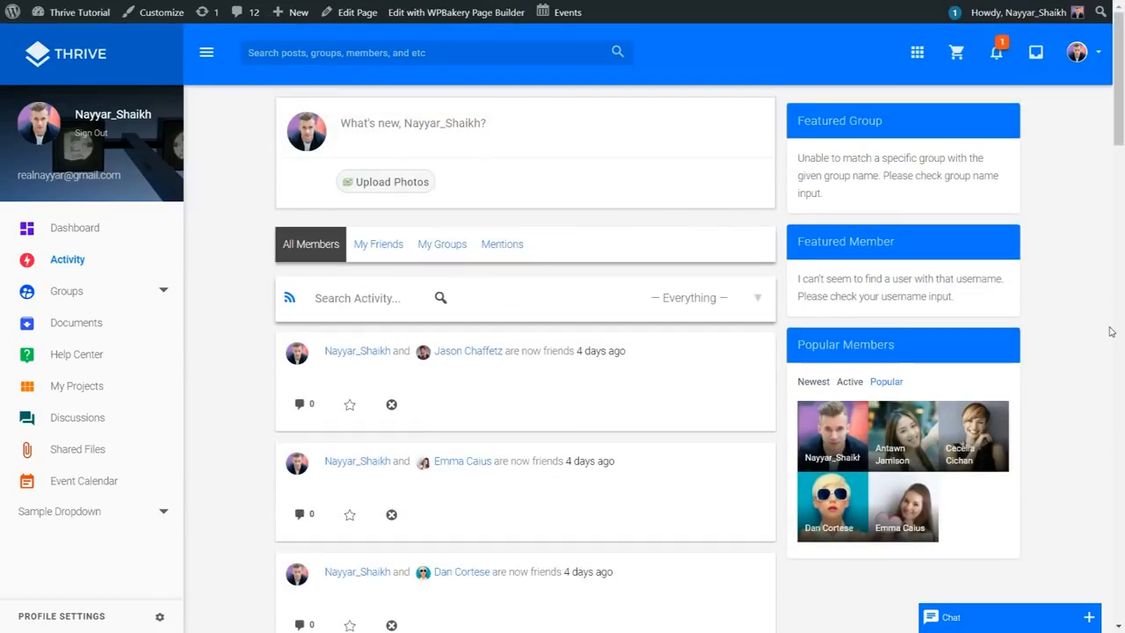
left_click(457, 123)
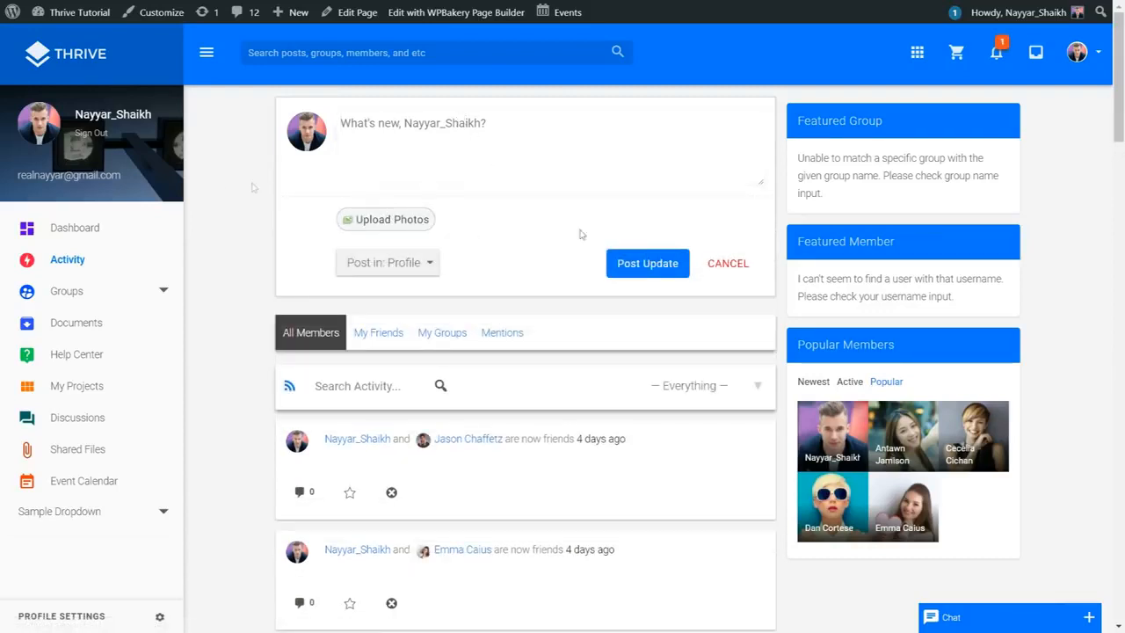
left_click(746, 263)
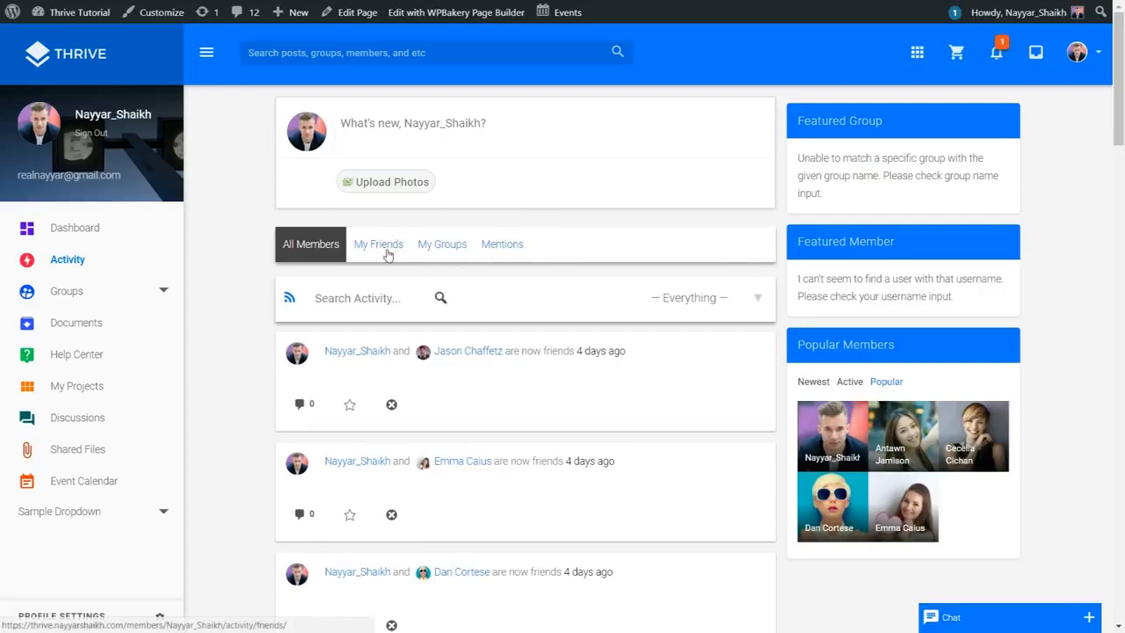
scroll(407, 272, "down", 3)
scroll(442, 400, "up", 3)
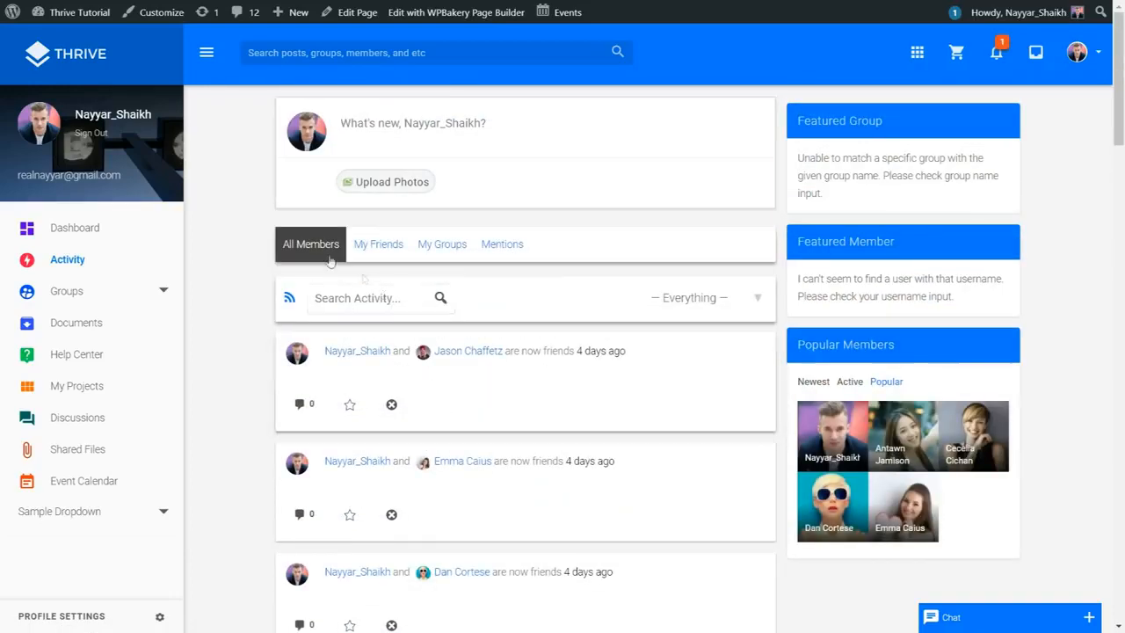
Step: Filter the activity feed by My Friends, My Groups, then Mentions
left_click(369, 255)
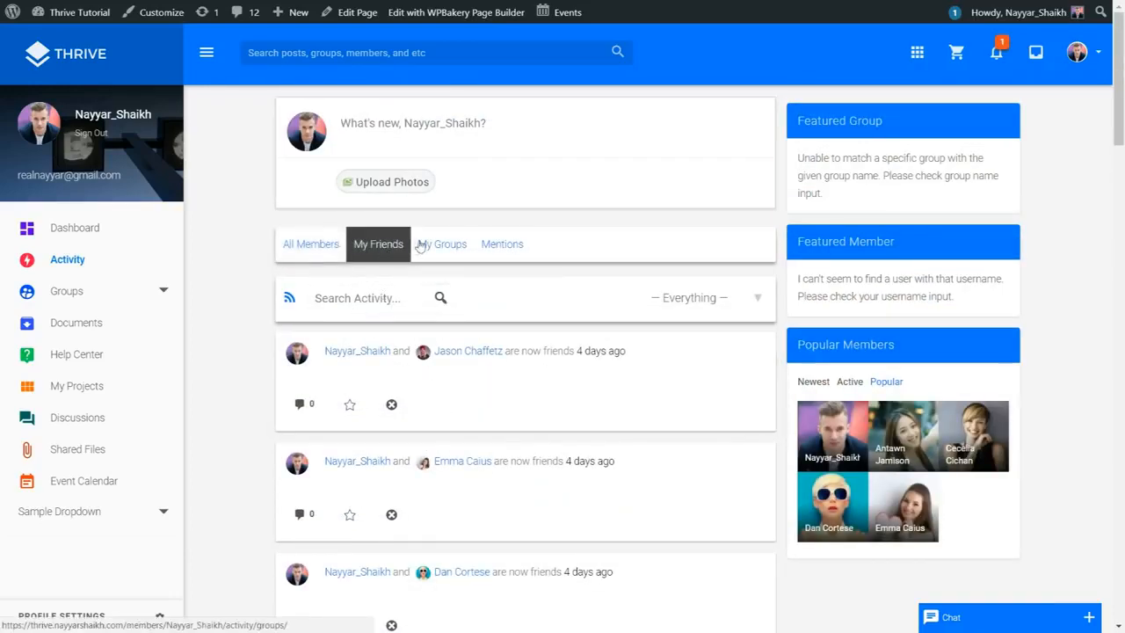
left_click(444, 246)
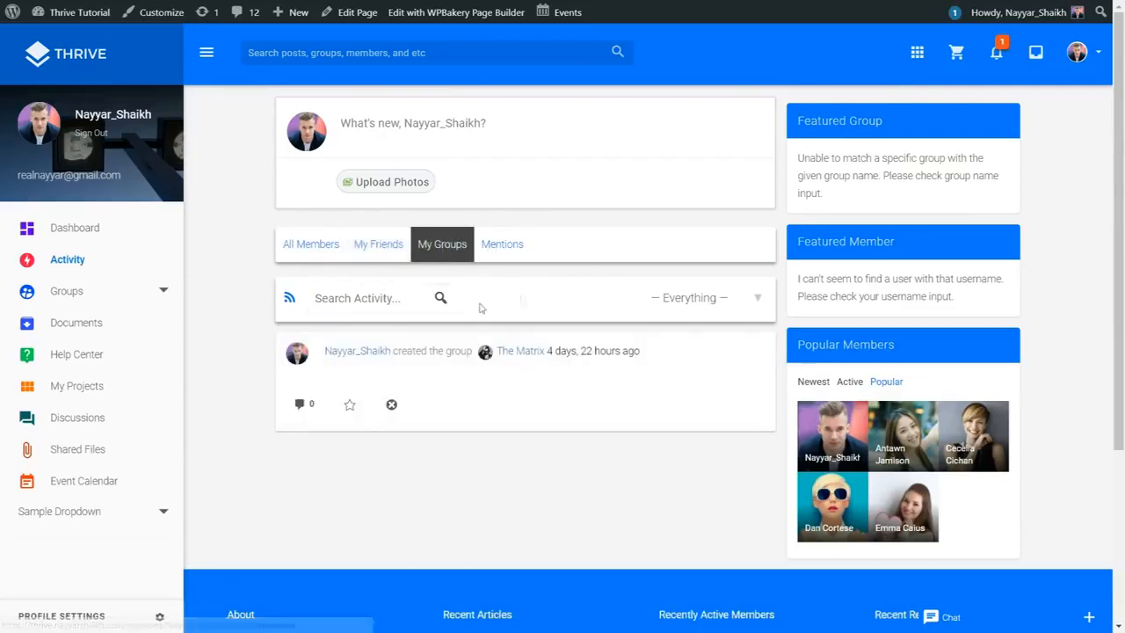
left_click(513, 253)
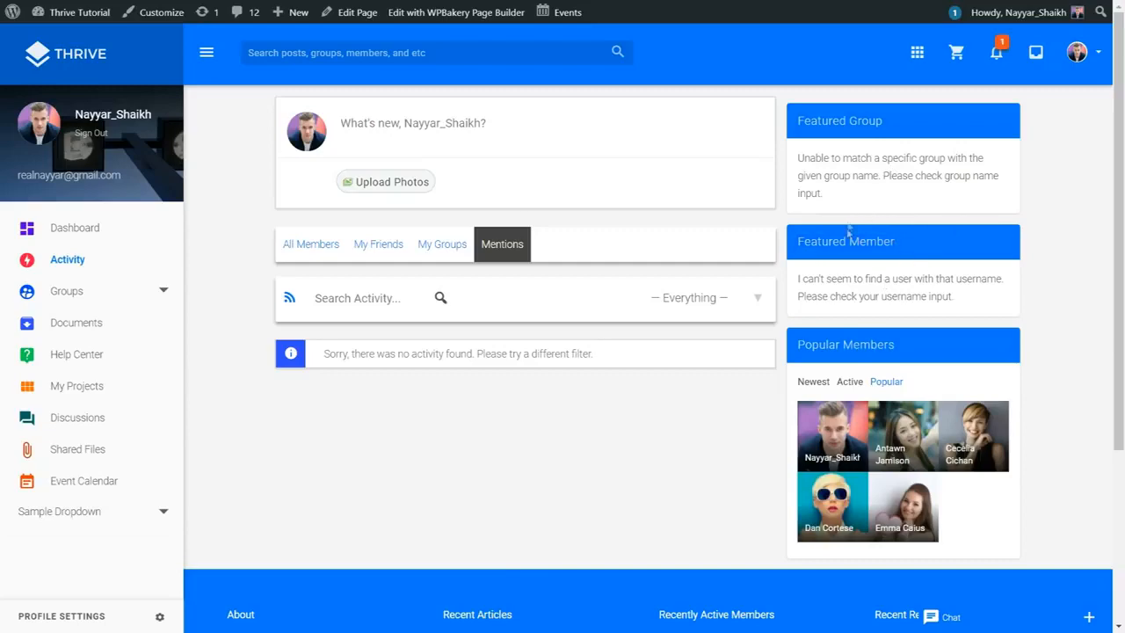
scroll(881, 404, "down", 2)
scroll(883, 407, "up", 2)
left_click(83, 296)
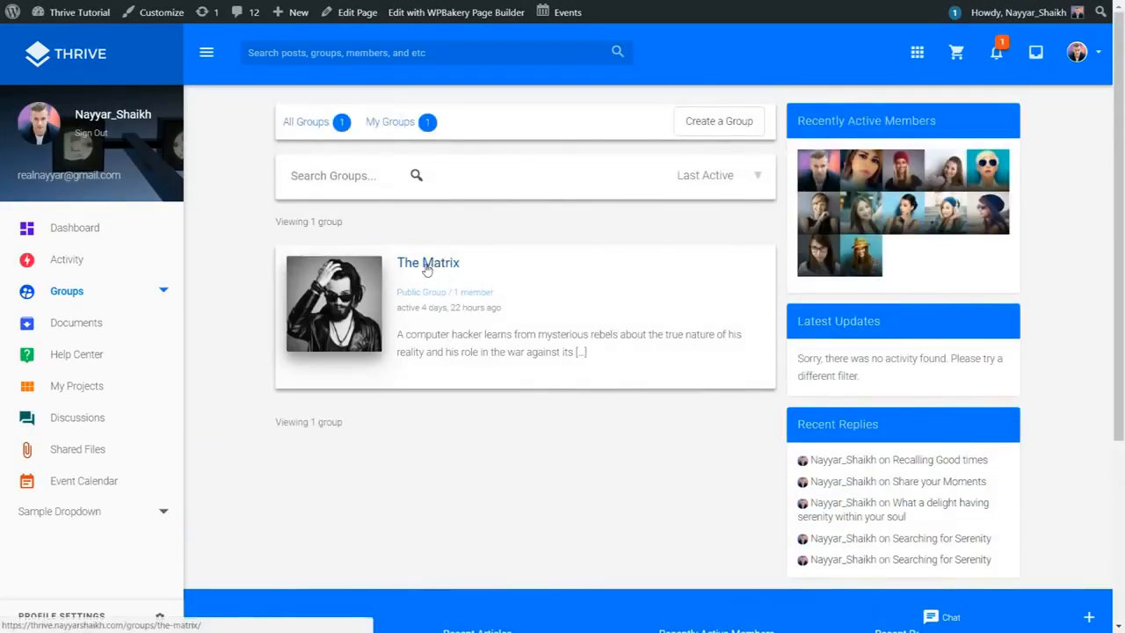
left_click(428, 265)
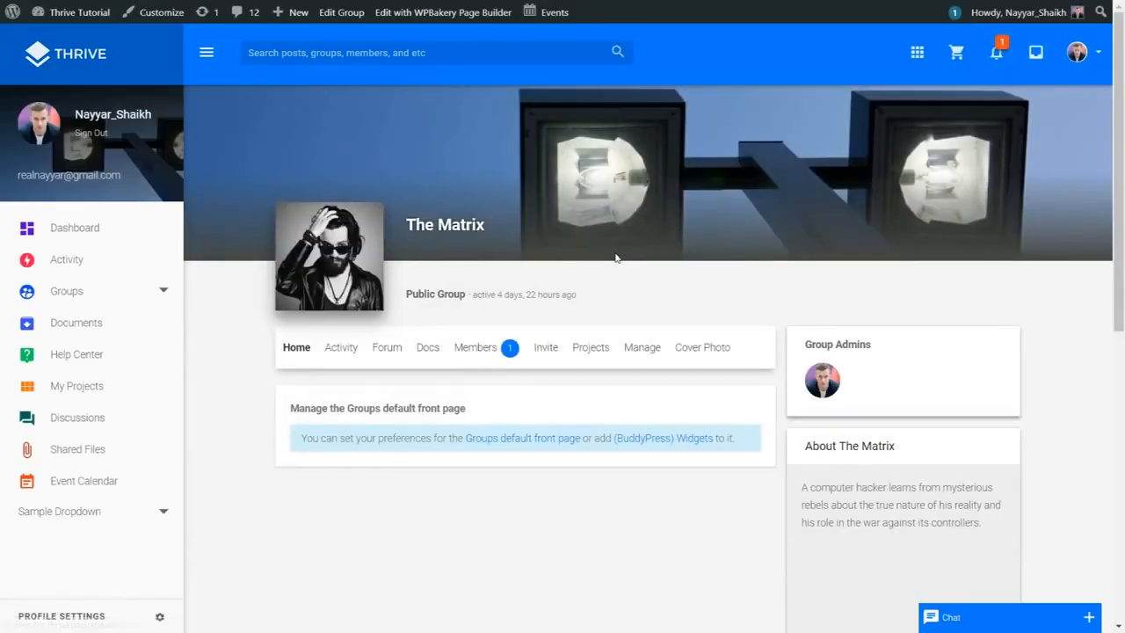
scroll(615, 257, "down", 1)
scroll(602, 268, "up", 1)
scroll(466, 325, "down", 6)
scroll(934, 293, "up", 6)
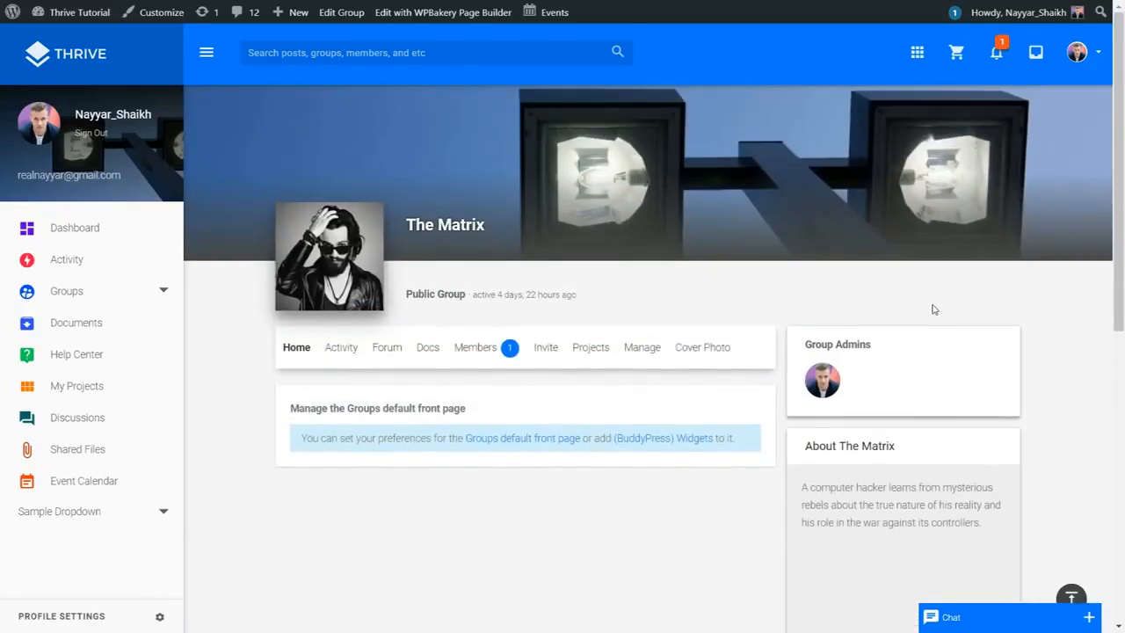
left_click(511, 348)
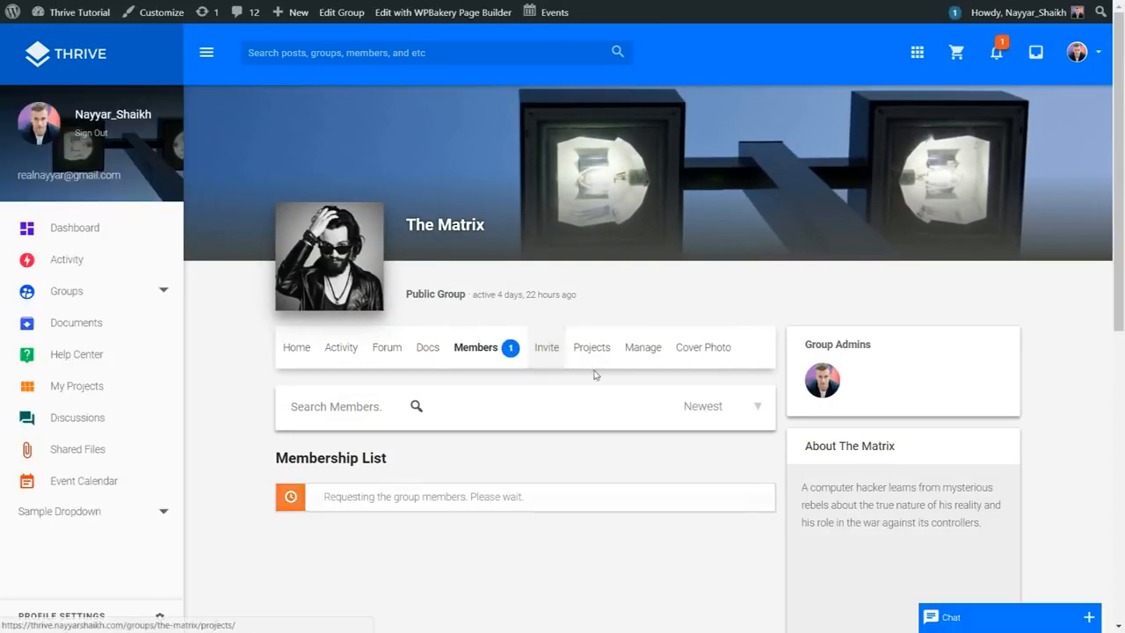
scroll(604, 371, "down", 1)
scroll(604, 371, "down", 2)
left_click(555, 219)
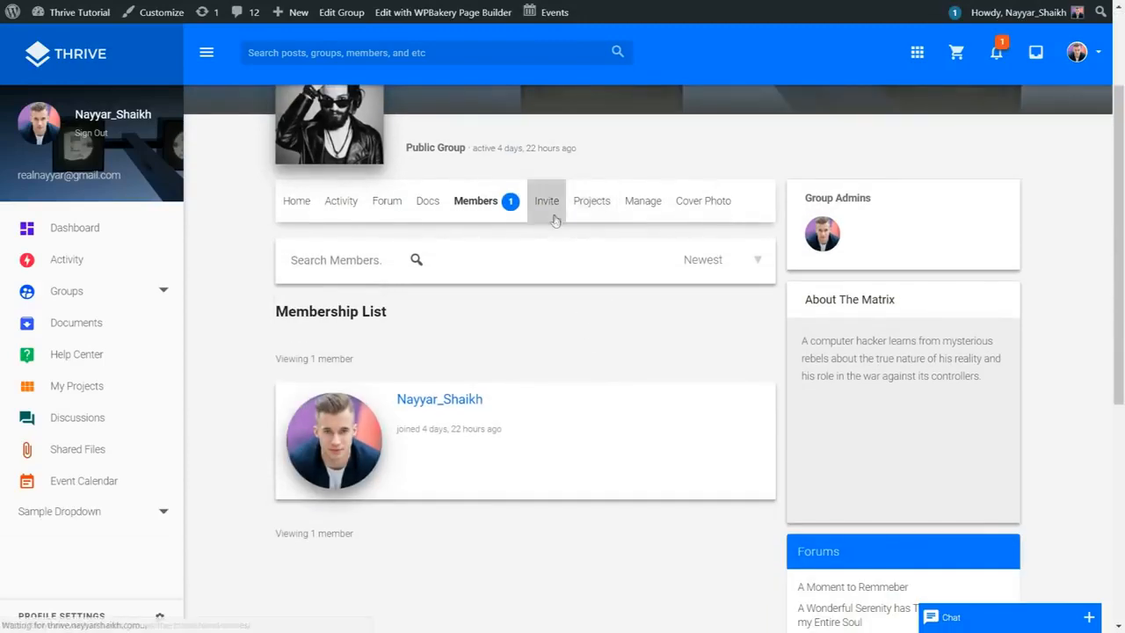
scroll(651, 269, "down", 3)
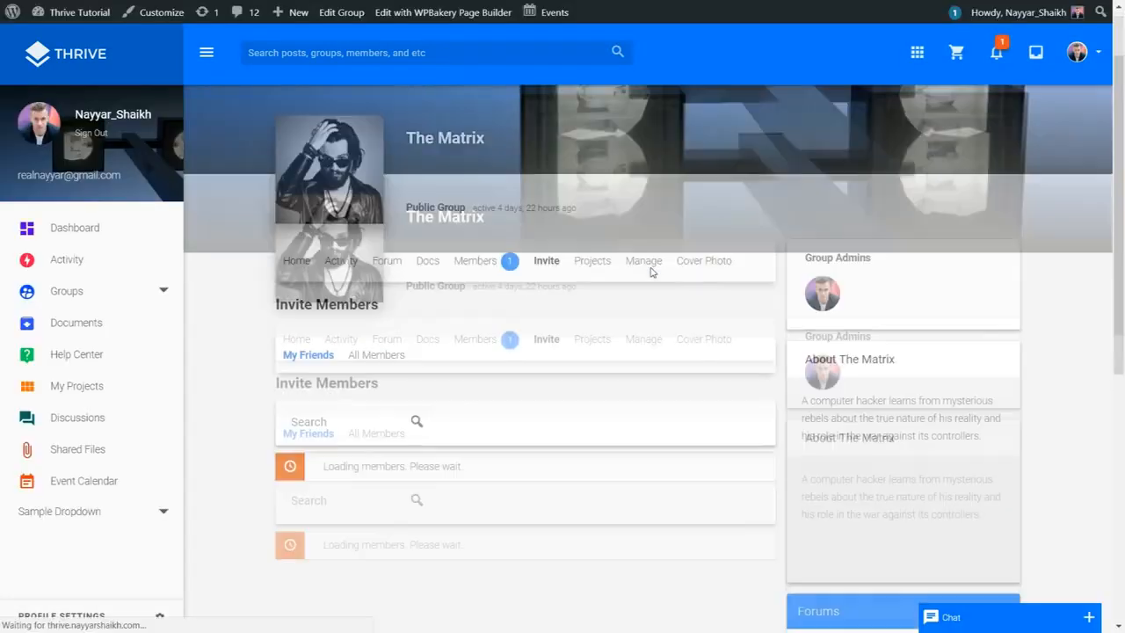
scroll(633, 427, "down", 1)
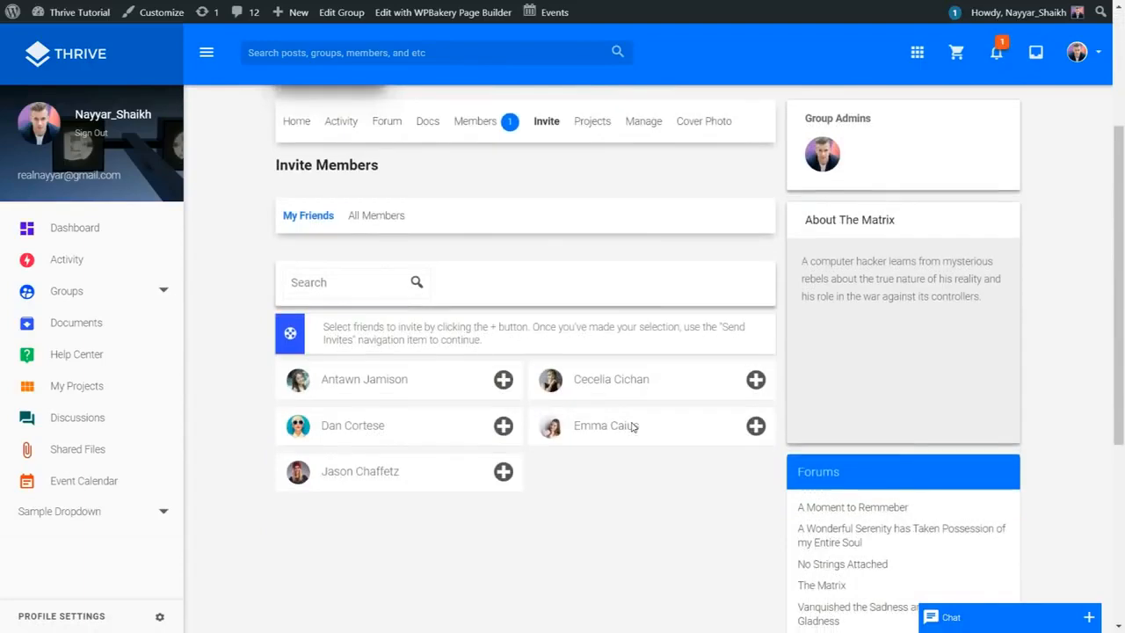
scroll(633, 427, "up", 4)
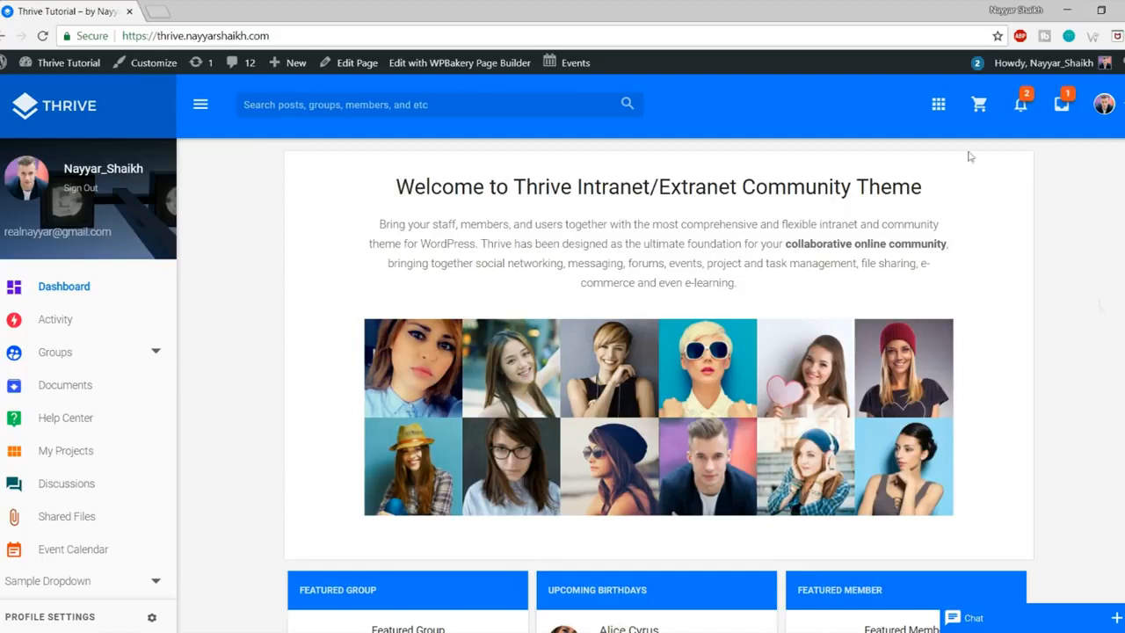
Step: Select the site address in the address bar, then return focus to the dashboard page
left_click(287, 37)
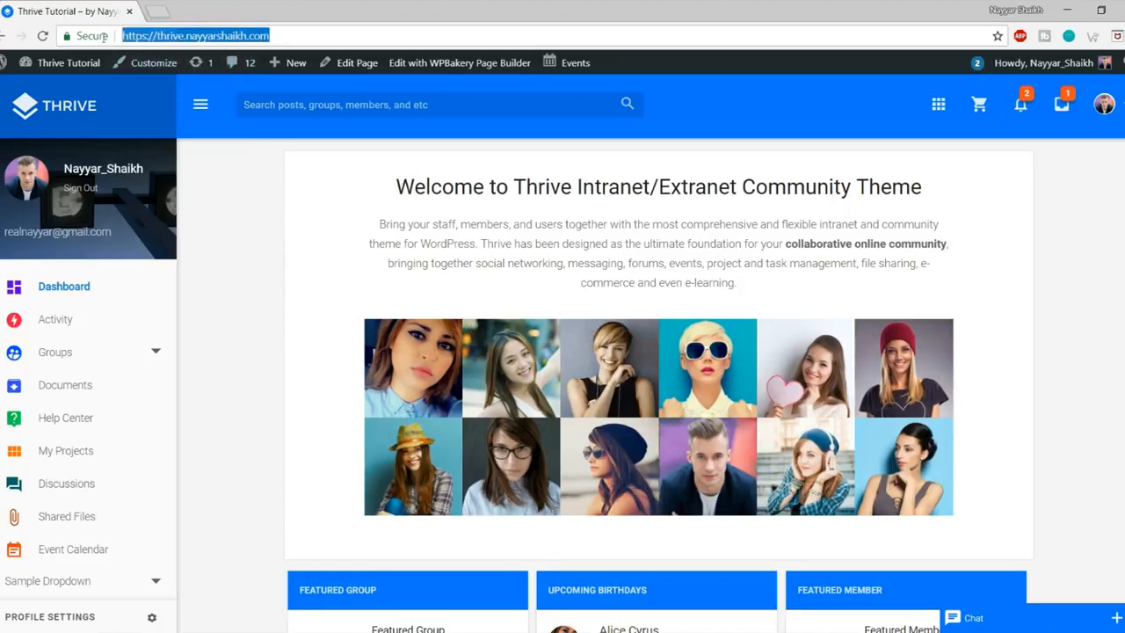
left_click(278, 288)
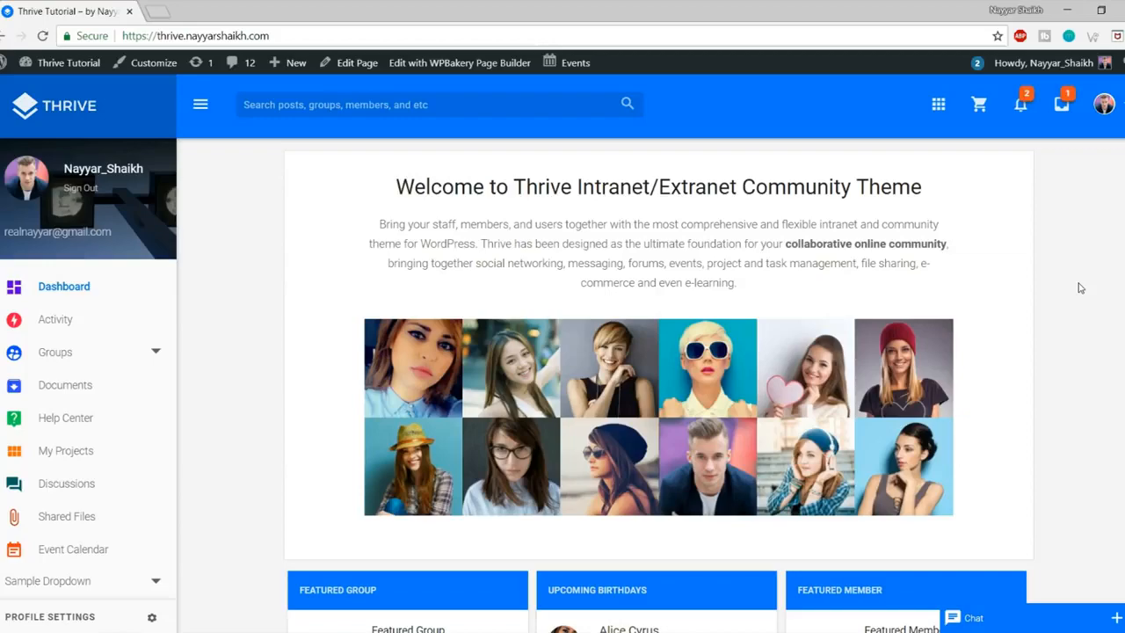
scroll(647, 266, "down", 1)
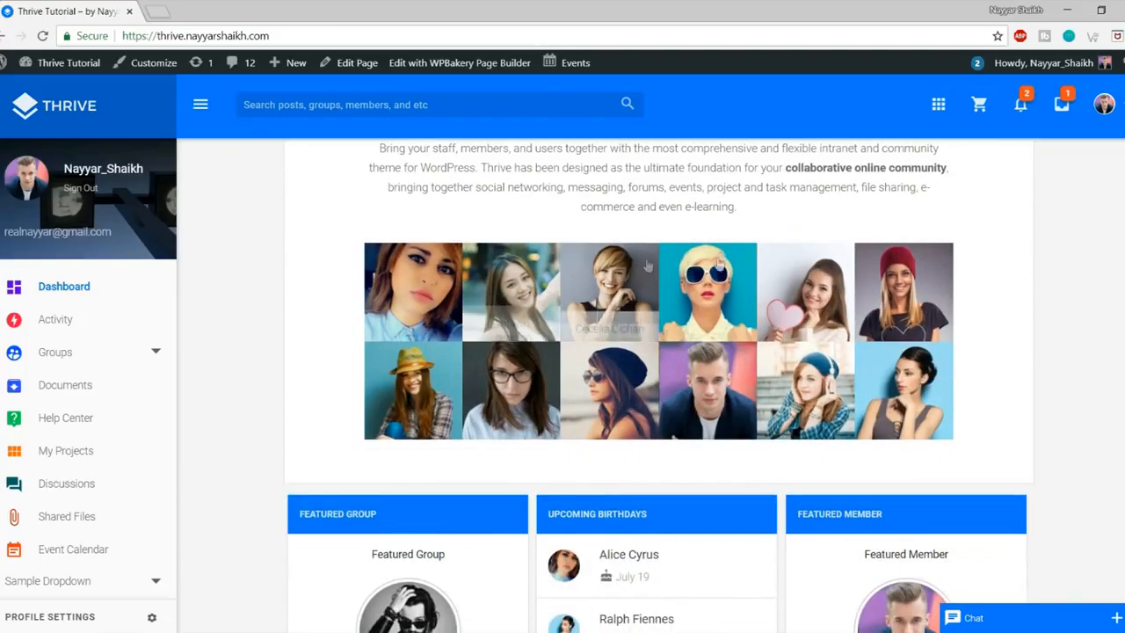
scroll(648, 266, "down", 4)
scroll(958, 327, "down", 2)
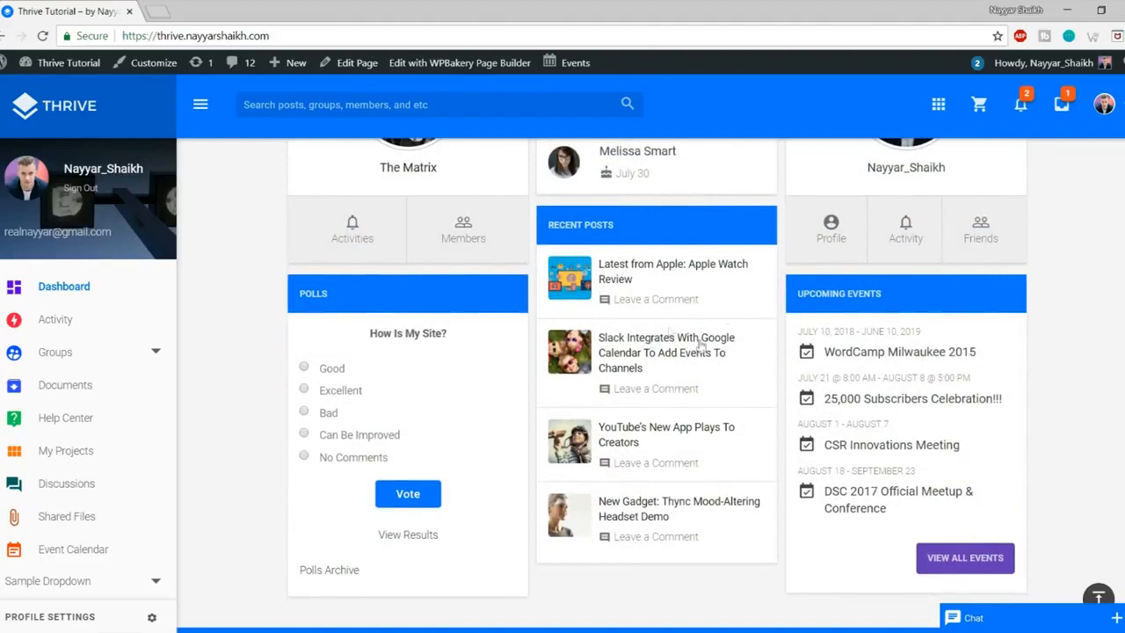
scroll(1063, 457, "up", 8)
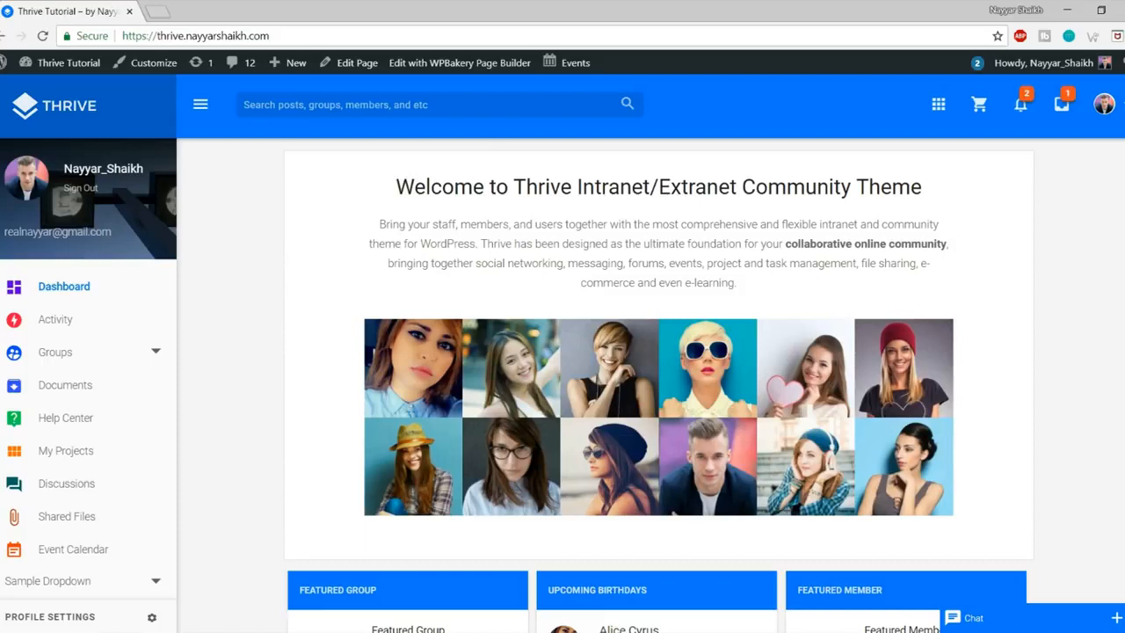
Step: Open a new tab and load bloggdude.com/tmd from the address suggestions
left_click(160, 11)
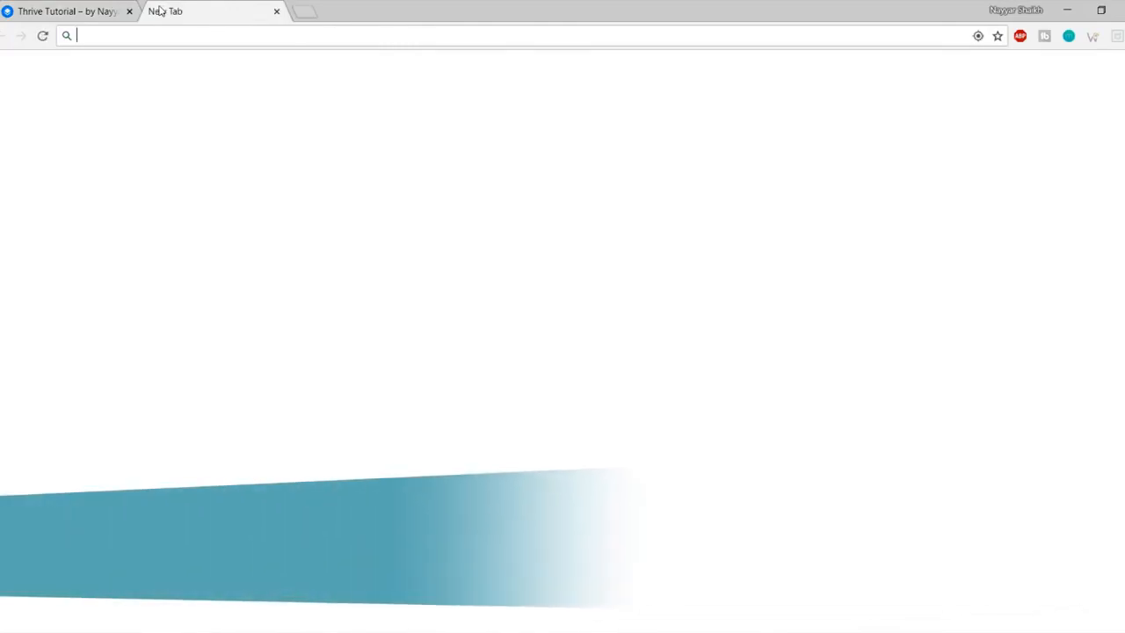
type("bloggdude.com")
key("Down")
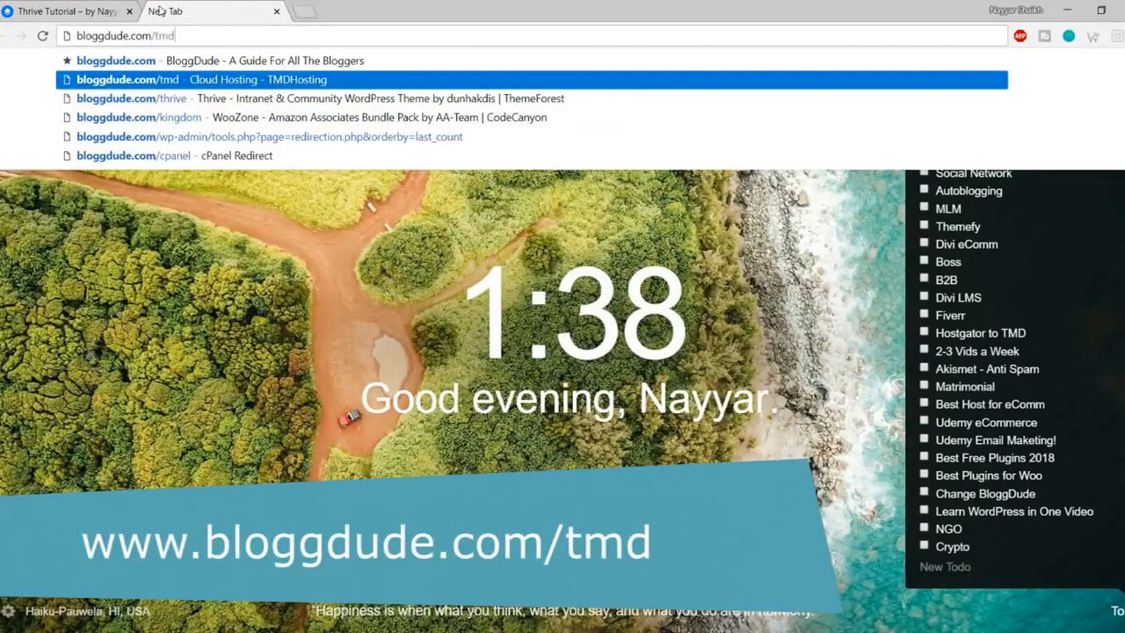
key("Return")
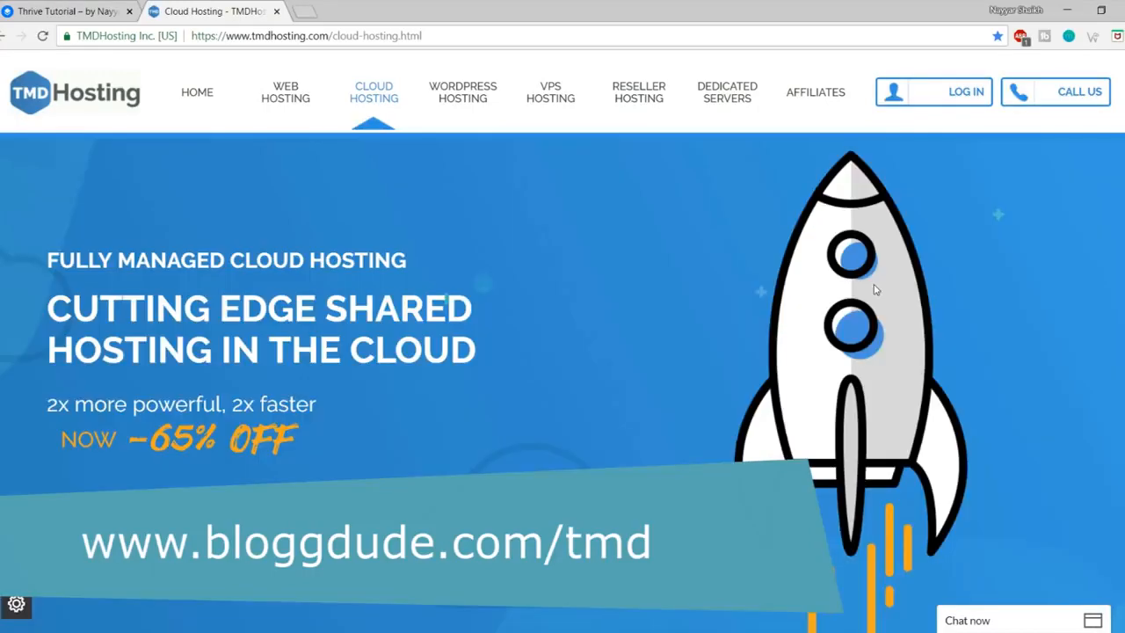
Step: Scroll to the Starter, Business and Enterprise Cloud plans and minimize the live chat covering them
scroll(877, 342, "down", 3)
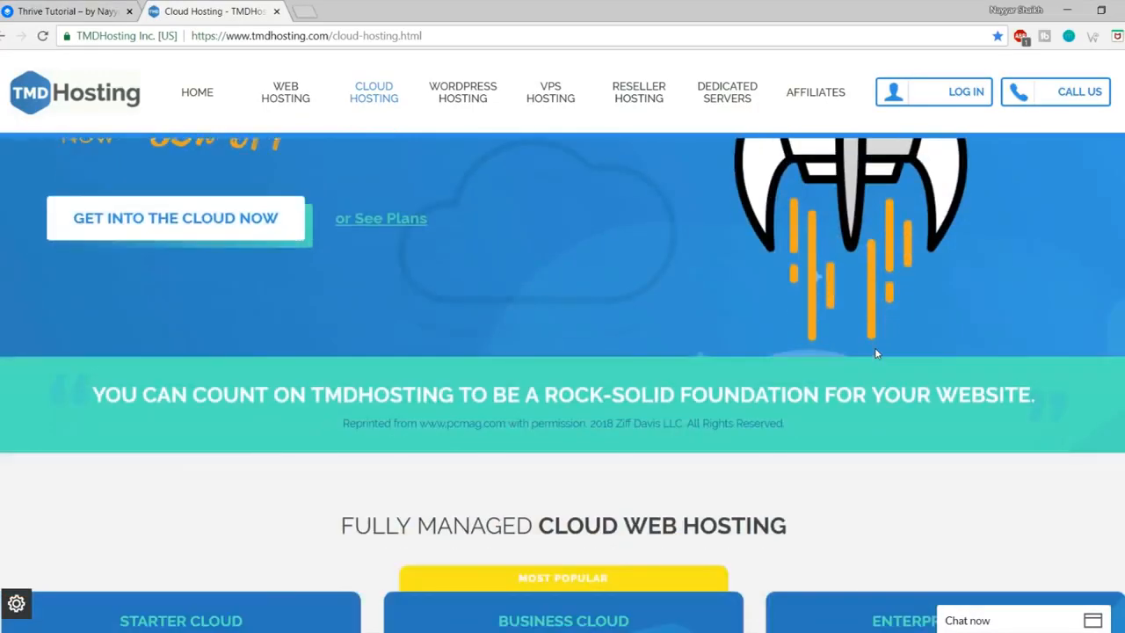
scroll(874, 352, "up", 3)
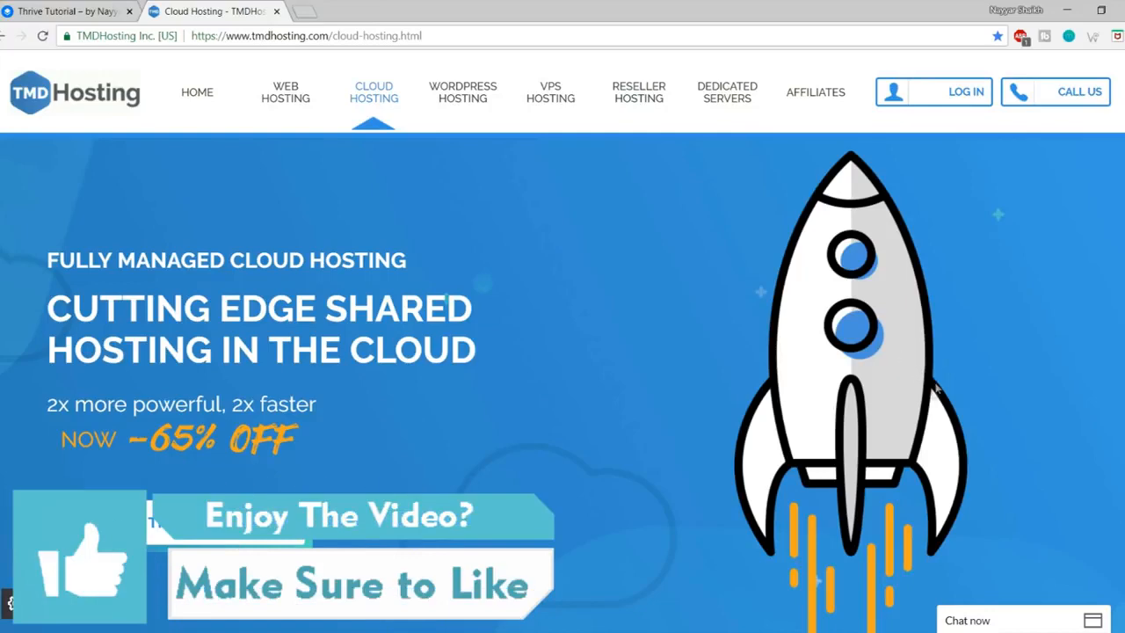
scroll(940, 393, "down", 4)
scroll(939, 392, "down", 3)
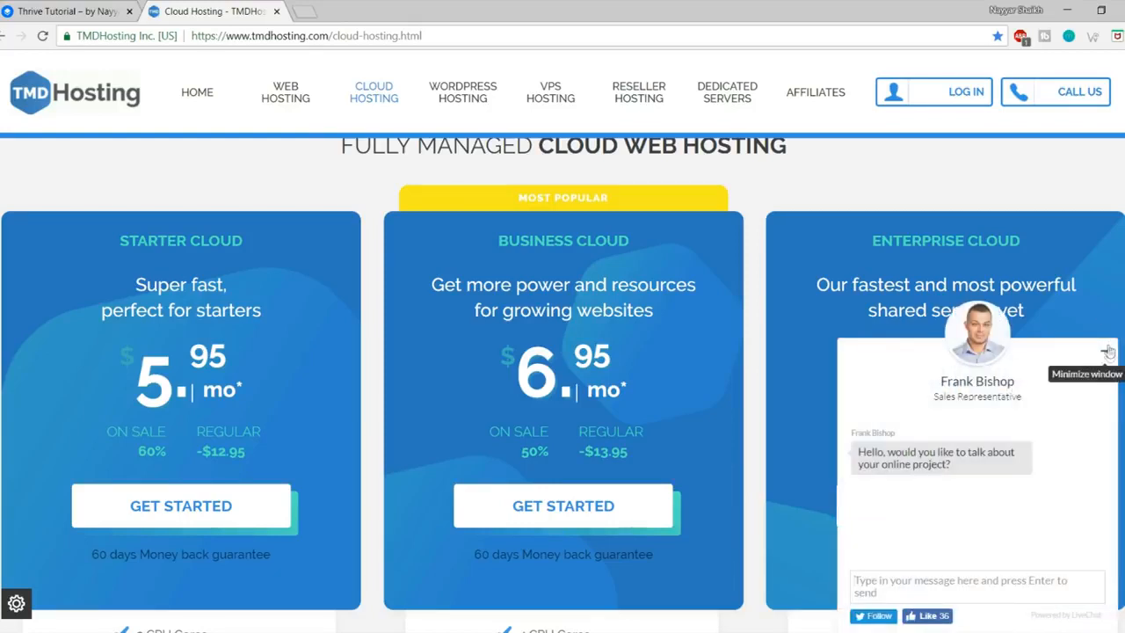
left_click(1108, 352)
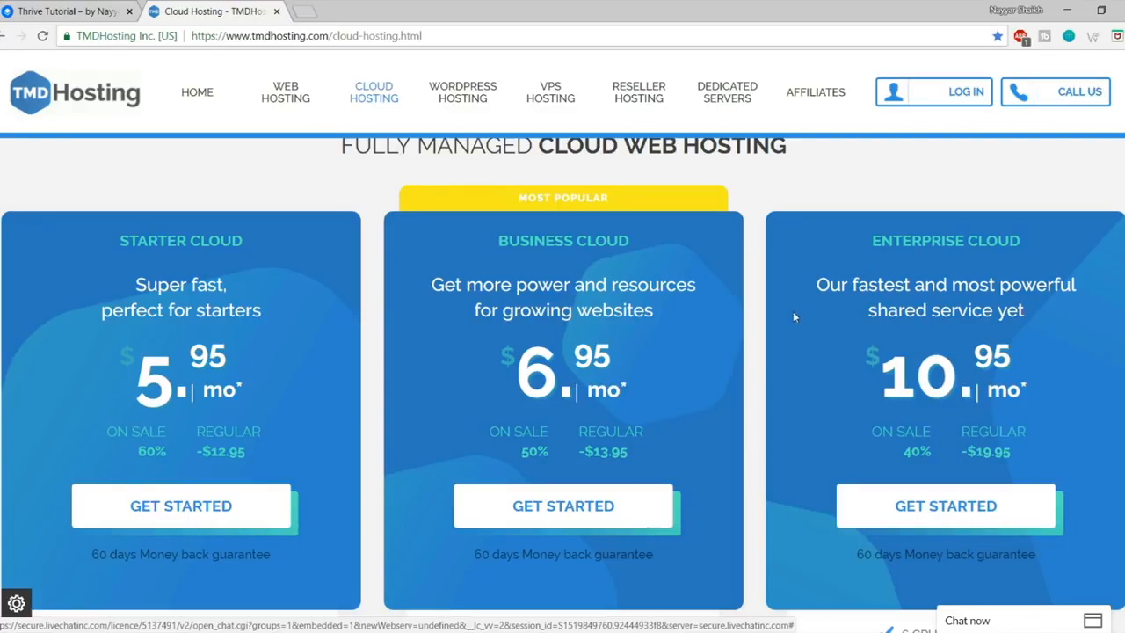
Step: Open Web Hosting in a new tab and highlight the Enterprise plan's Unlimited SSD Space
middle_click(285, 103)
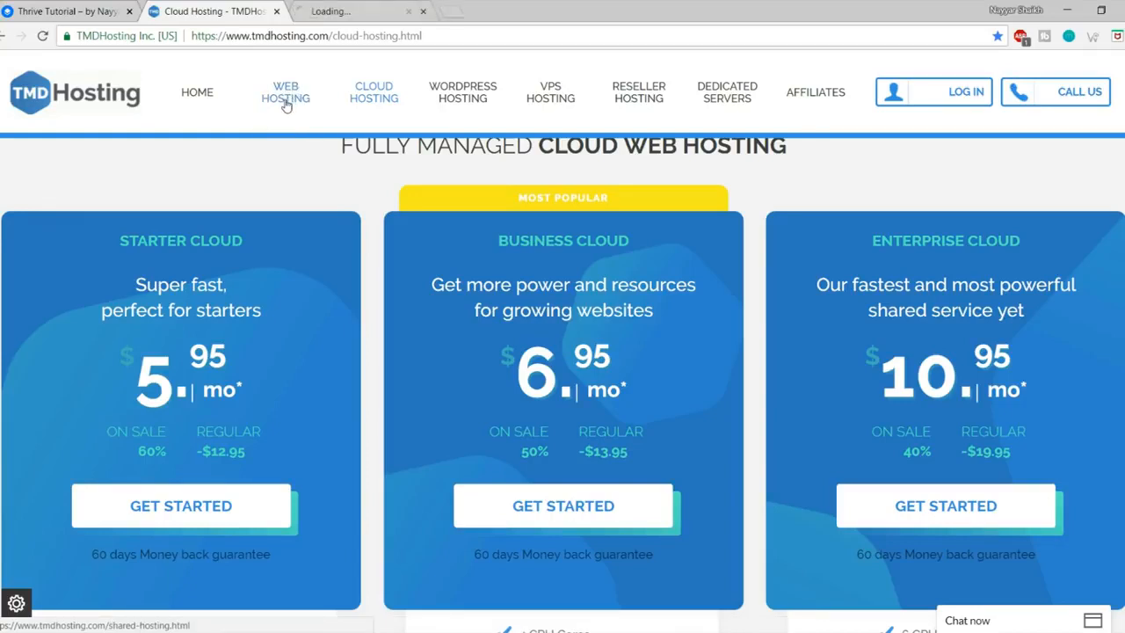
left_click(339, 11)
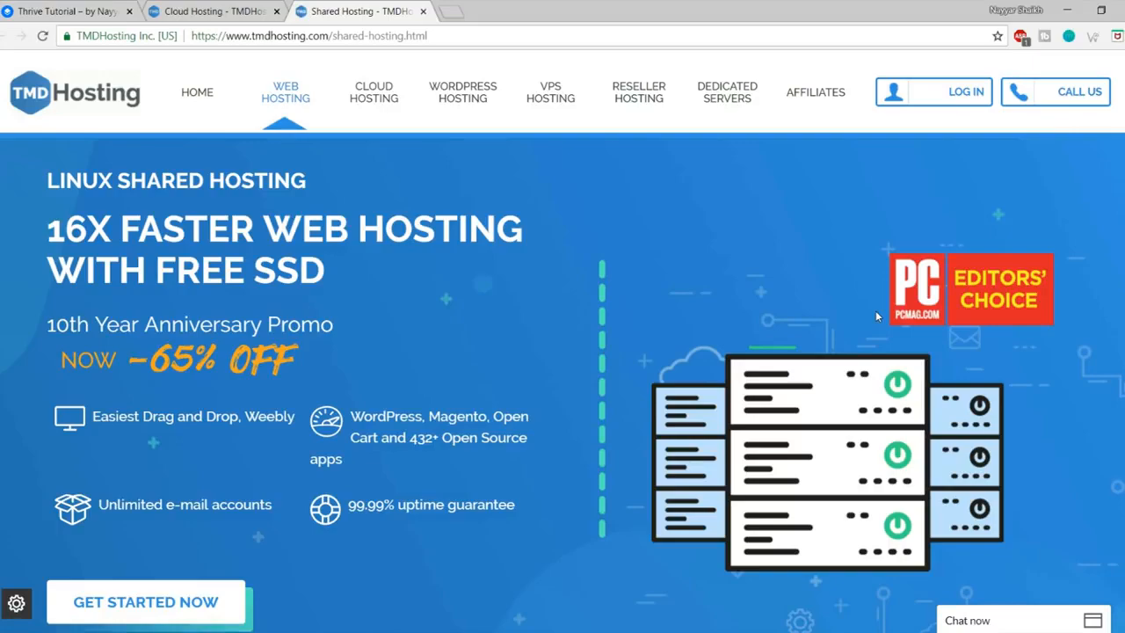
scroll(875, 310, "down", 10)
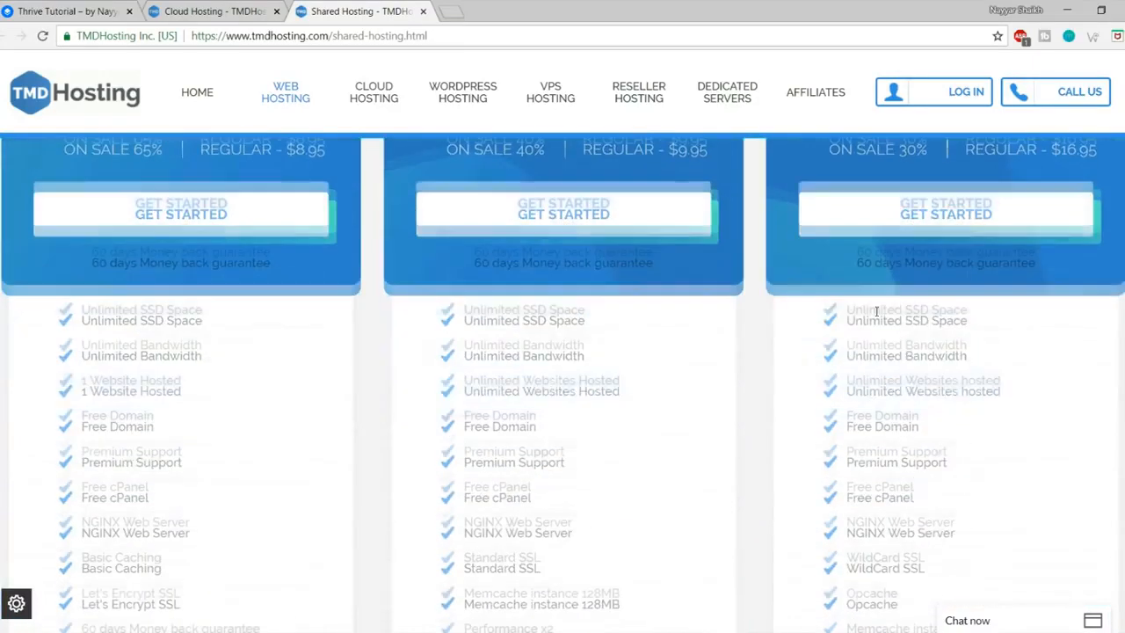
scroll(879, 308, "down", 1)
left_click_drag(906, 232, 979, 236)
left_click(1012, 260)
Step: Scroll through the Shared Hosting plans priced $2.95, $5.95 and $12.95 monthly
scroll(1026, 361, "down", 1)
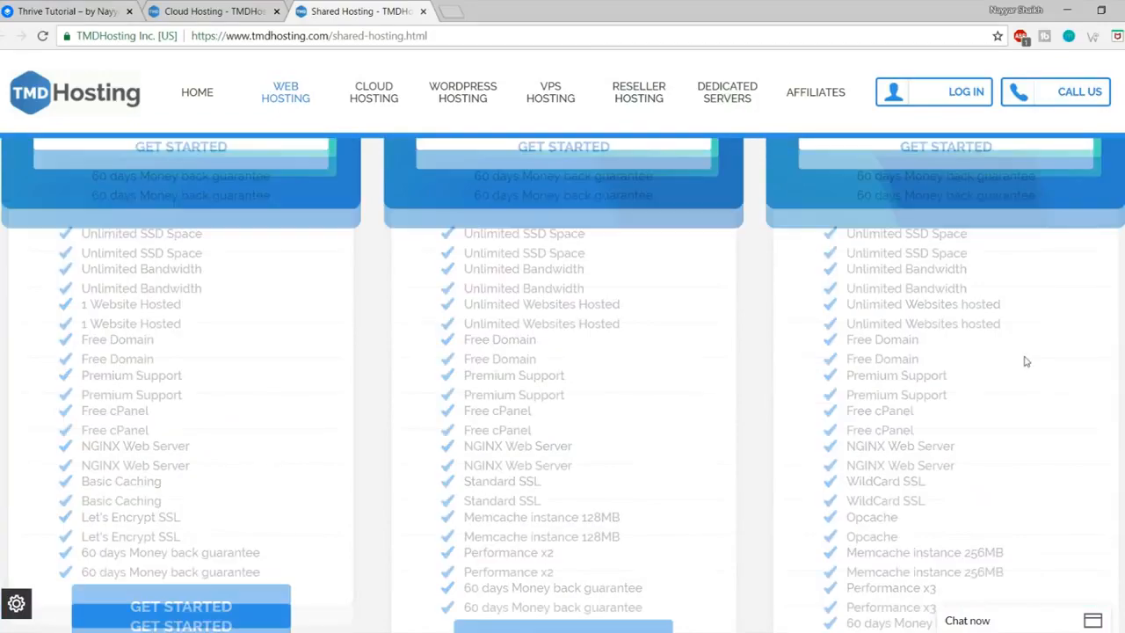
scroll(1026, 361, "up", 5)
scroll(1024, 361, "down", 1)
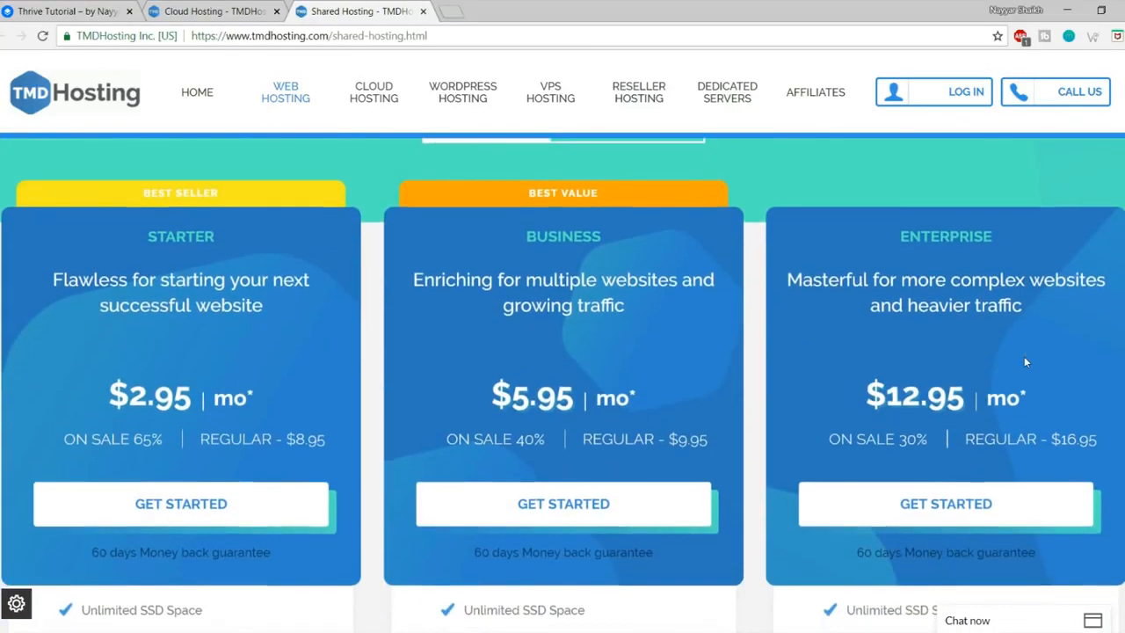
scroll(1025, 361, "down", 2)
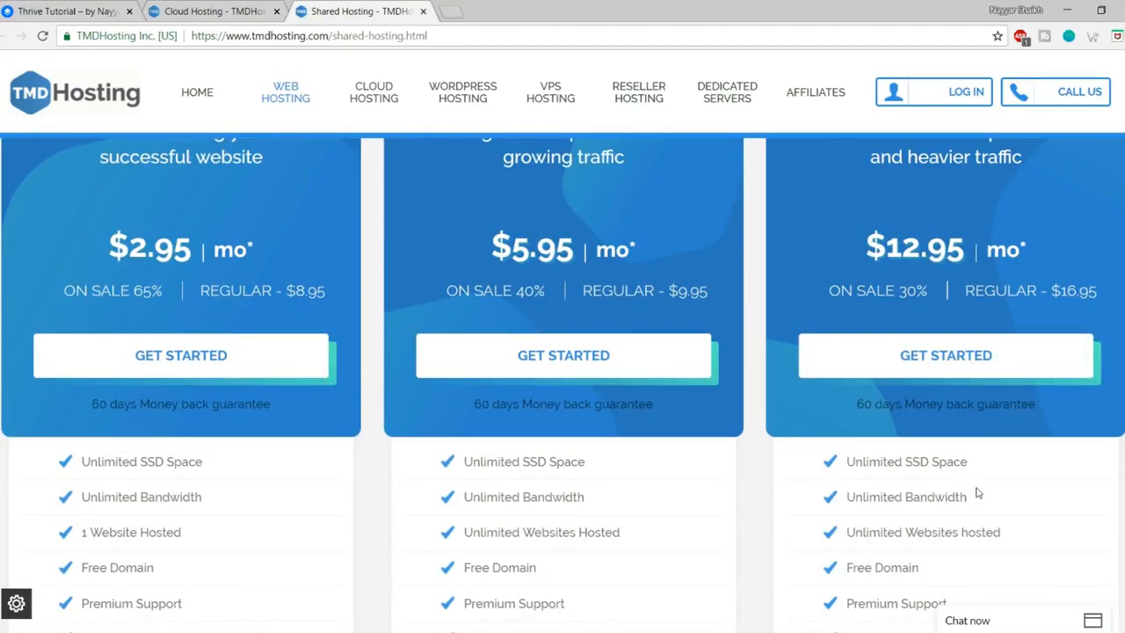
scroll(977, 494, "up", 2)
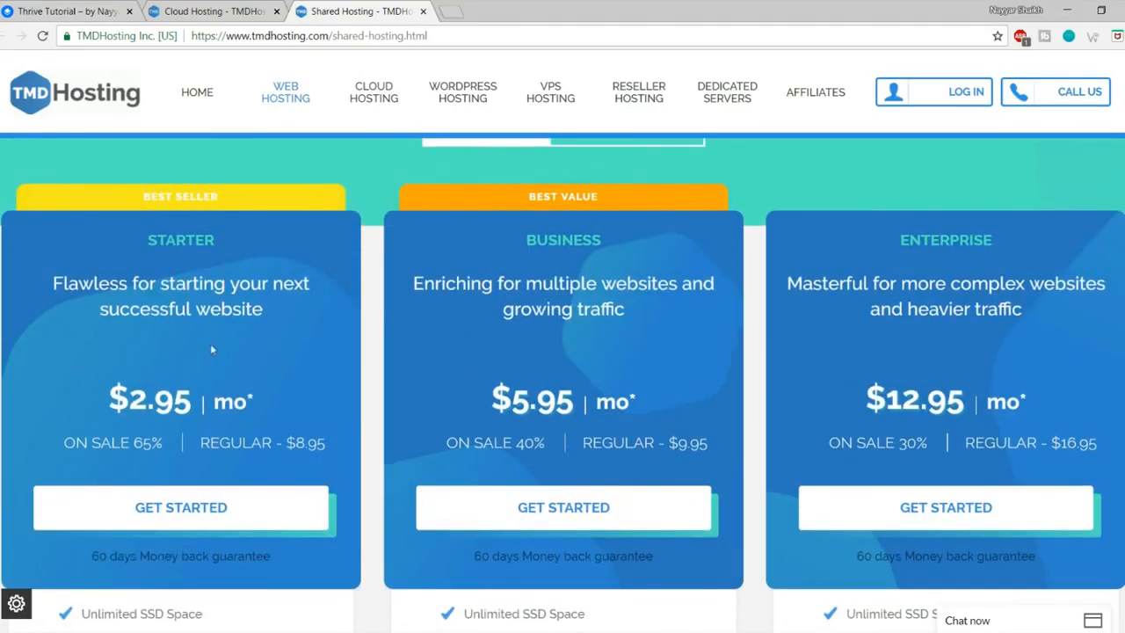
scroll(220, 405, "up", 2)
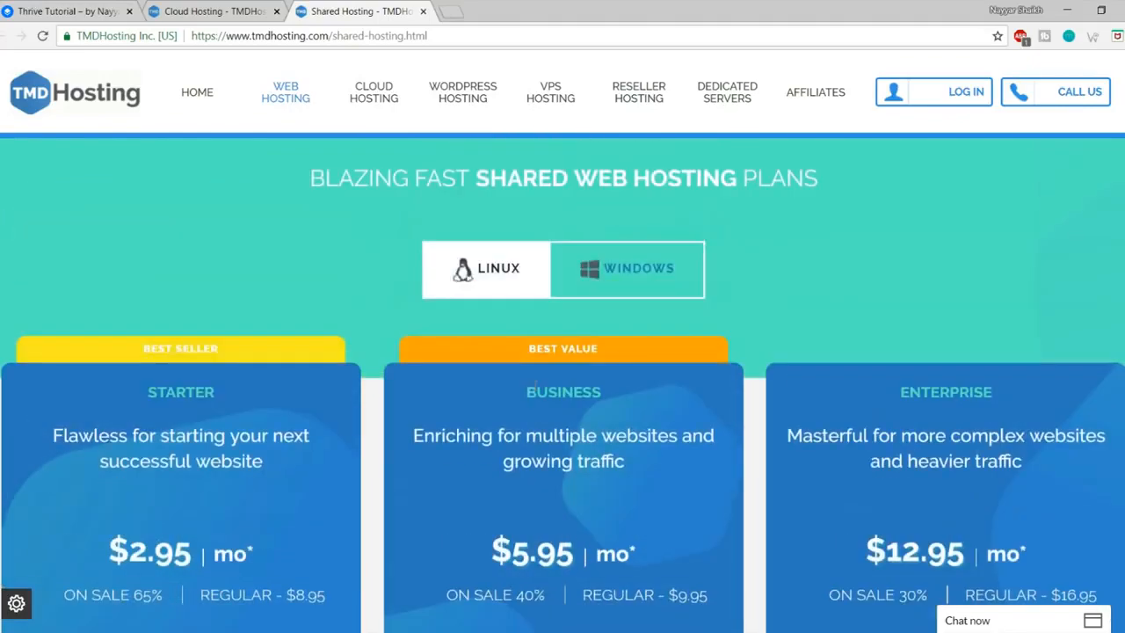
scroll(219, 405, "down", 1)
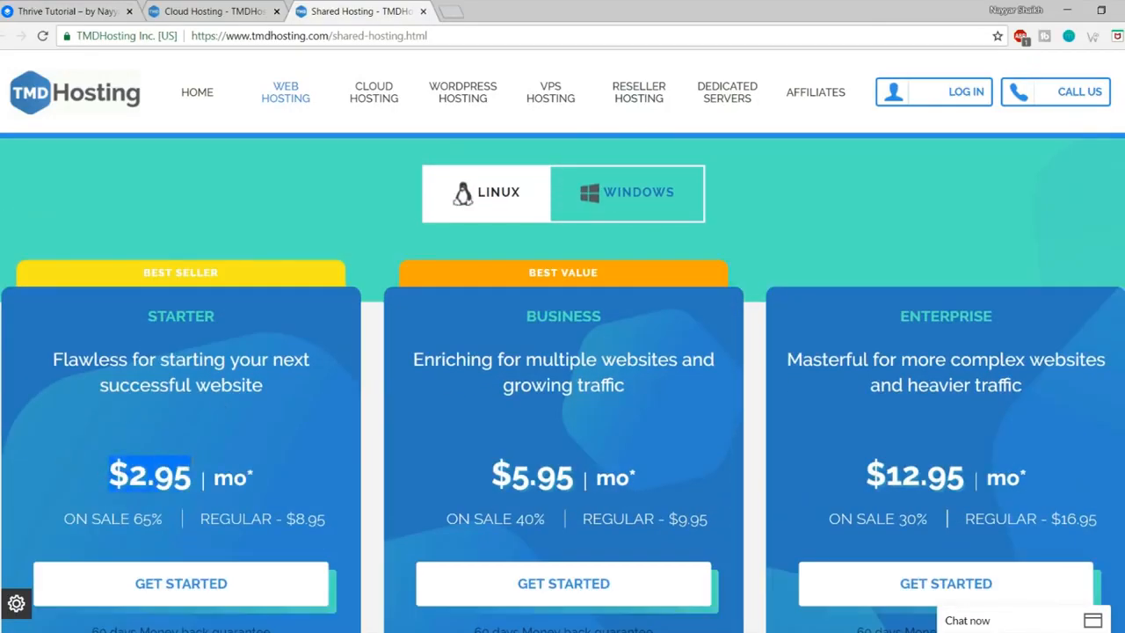
scroll(324, 457, "up", 5)
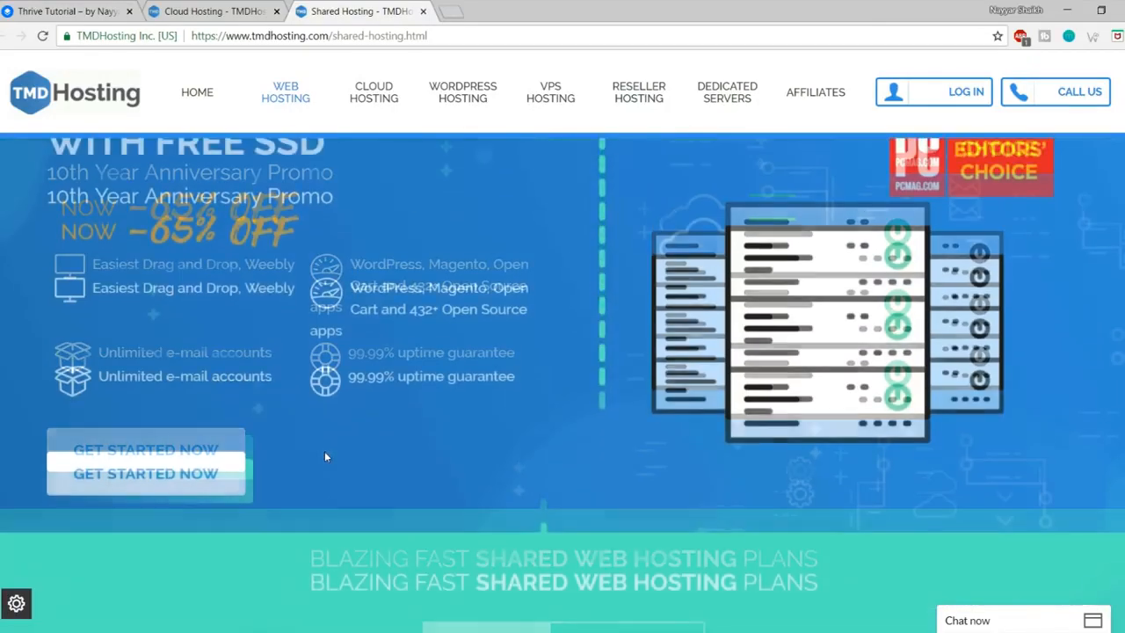
Step: Return to the Cloud Hosting page and highlight the Starter Cloud $5.95 price
left_click(208, 10)
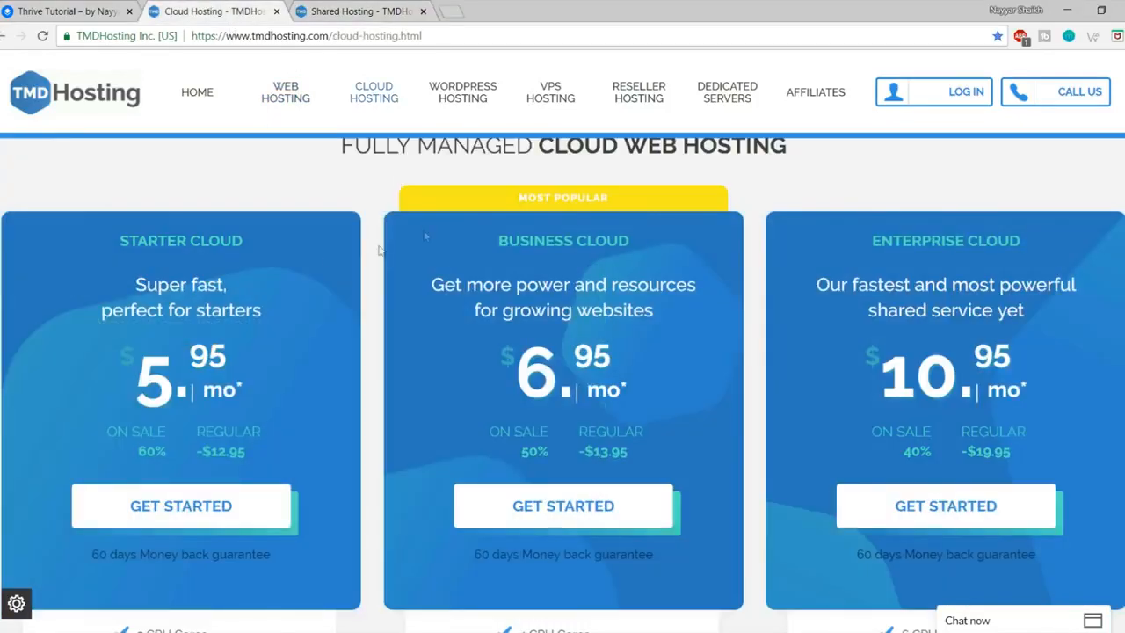
left_click_drag(143, 368, 250, 366)
left_click(250, 360)
Step: Close the Shared Hosting tab and scroll to the cloud plans' CPU cores and RAM
left_click(401, 12)
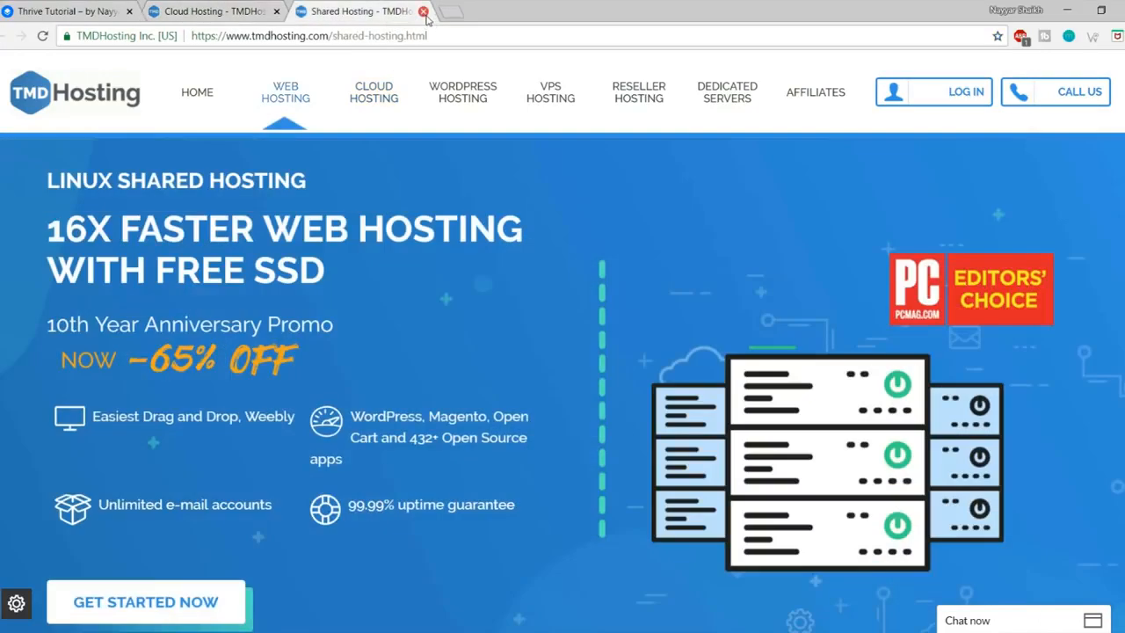
left_click(423, 12)
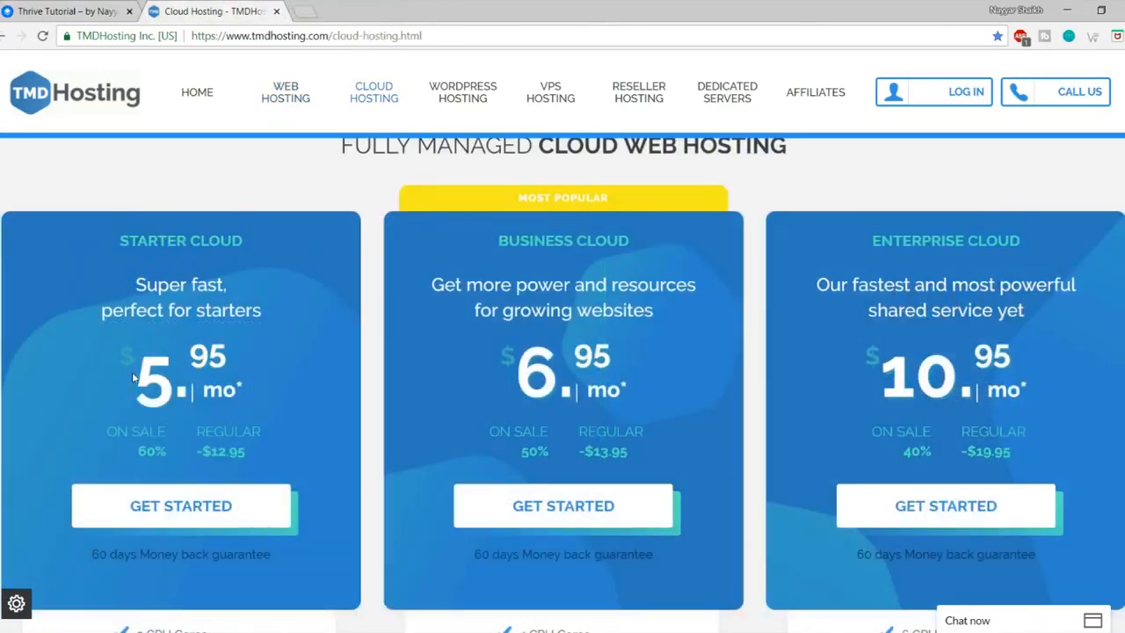
left_click_drag(136, 376, 244, 373)
left_click(244, 368)
scroll(563, 351, "down", 1)
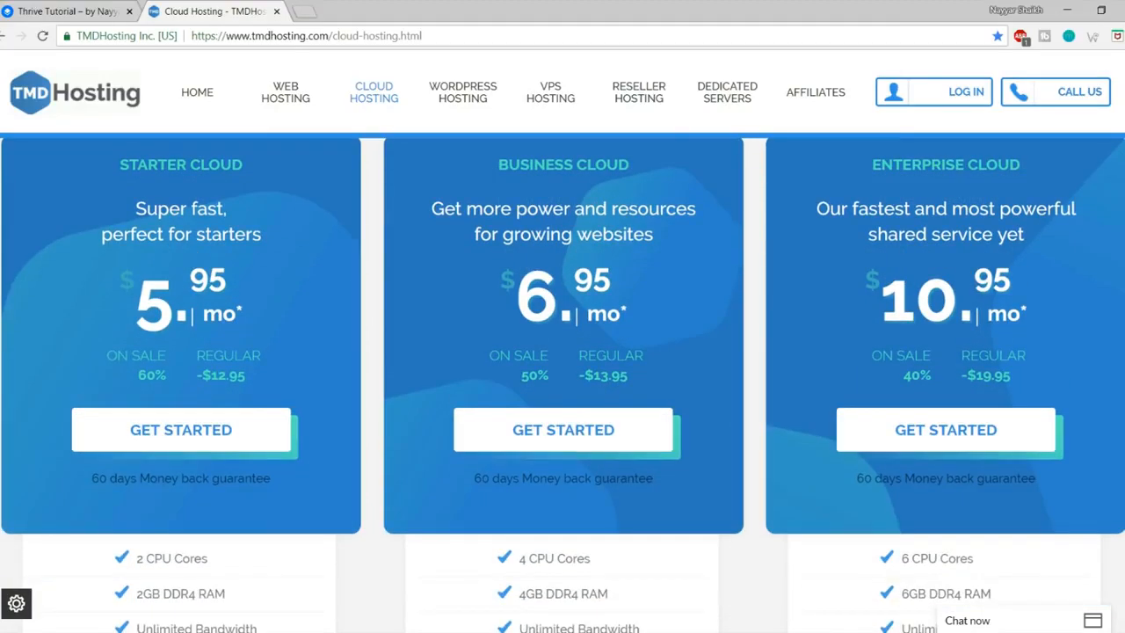
scroll(562, 378, "down", 5)
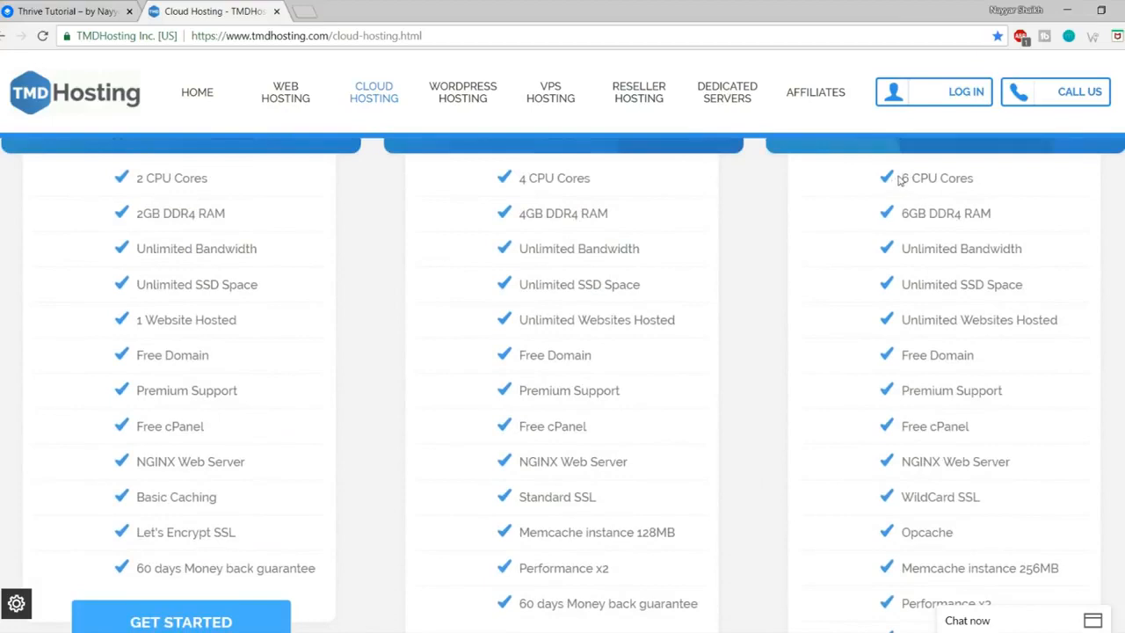
Step: Highlight Enterprise Cloud's 6 CPU cores, 6GB RAM, Unlimited Bandwidth and SSD Space, then open a new tab
left_click_drag(898, 179, 992, 217)
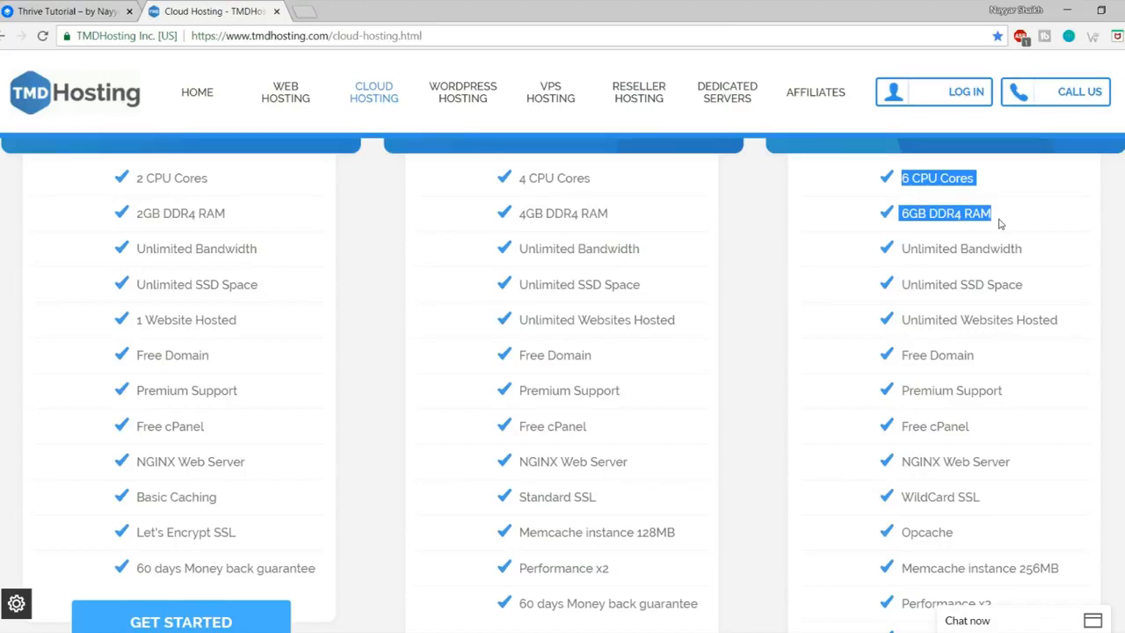
left_click_drag(1040, 256, 896, 252)
left_click(969, 252)
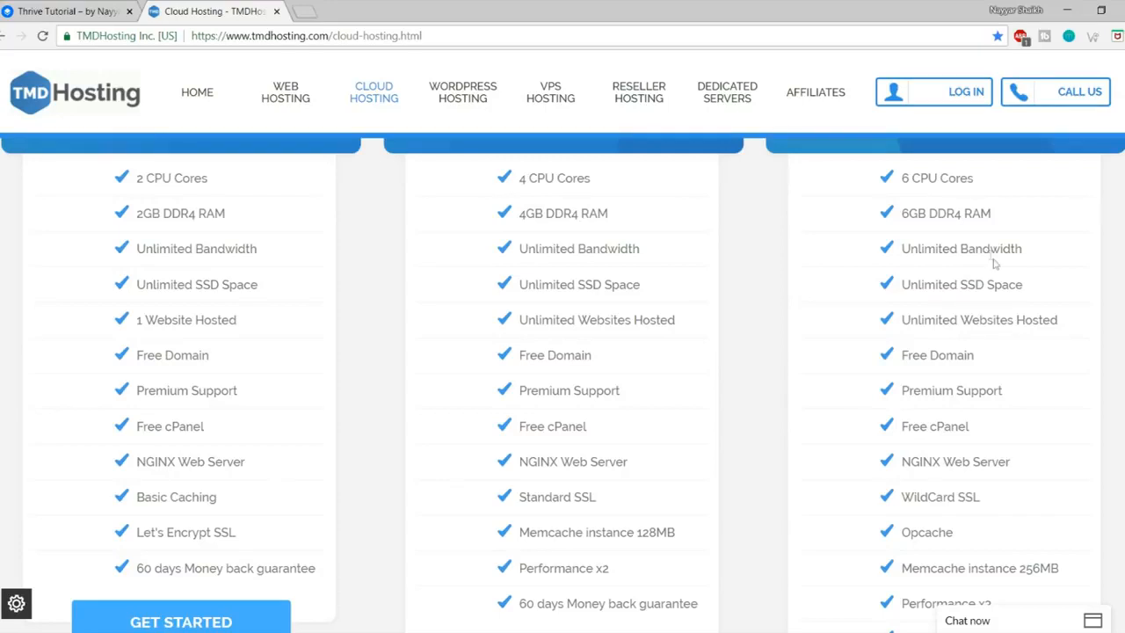
scroll(989, 260, "down", 1)
left_click_drag(964, 210, 1037, 217)
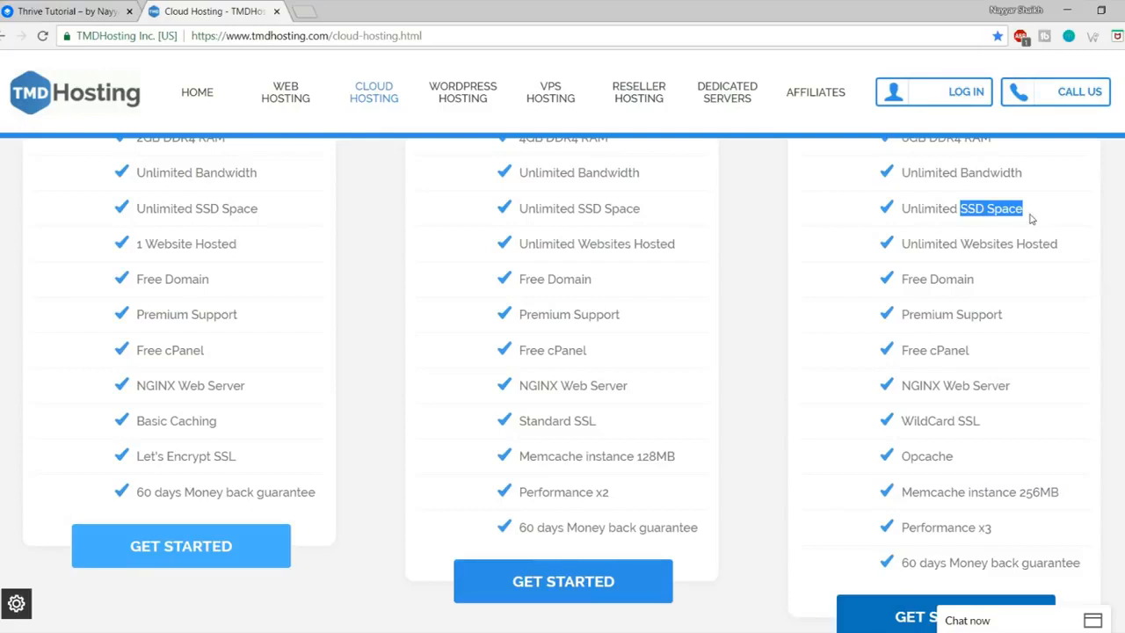
left_click(306, 9)
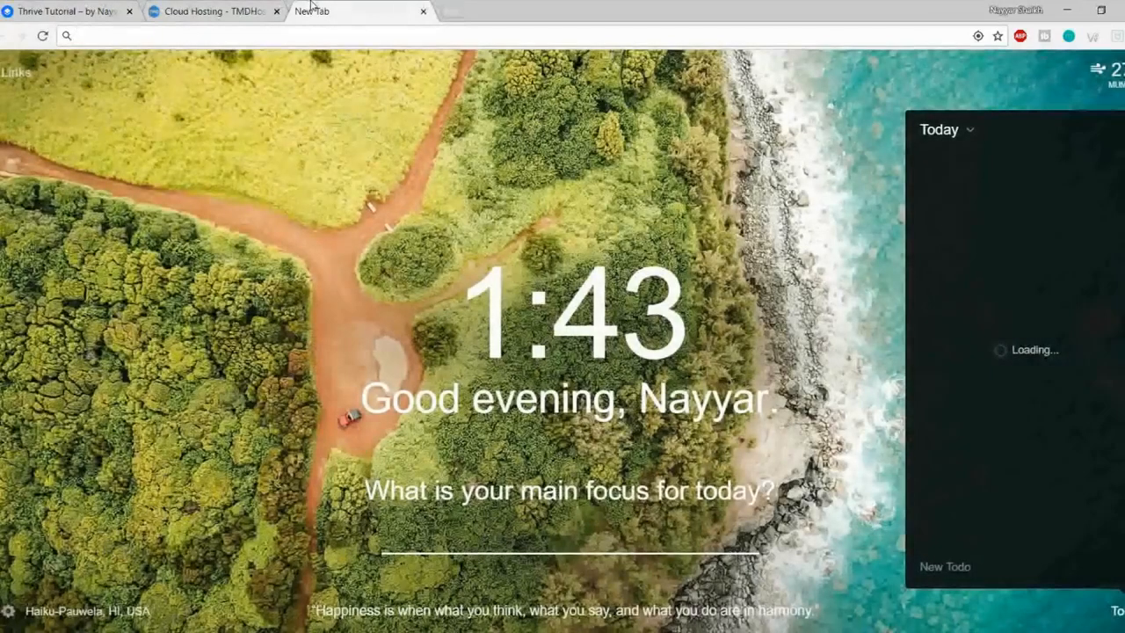
Step: Search Google for 'hdd vs ssd web hosting' and skim the results
type("hdd ")
type("vs")
key("Down")
key("Down")
key("Return")
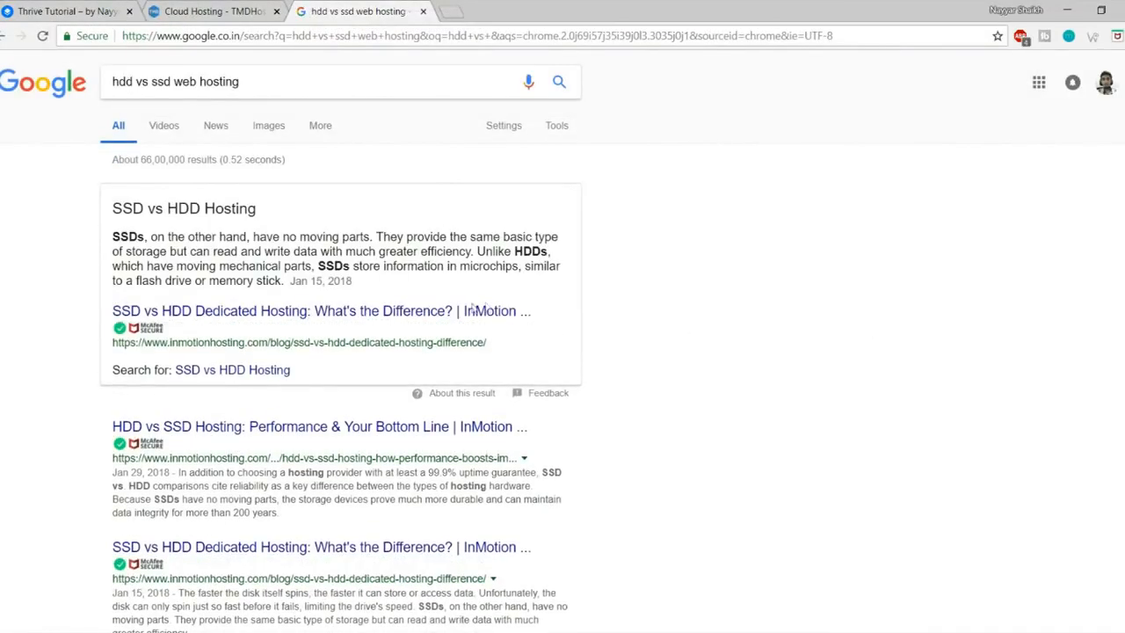
scroll(444, 492, "down", 3)
scroll(444, 492, "down", 7)
scroll(447, 519, "up", 10)
scroll(815, 431, "down", 12)
scroll(816, 430, "up", 6)
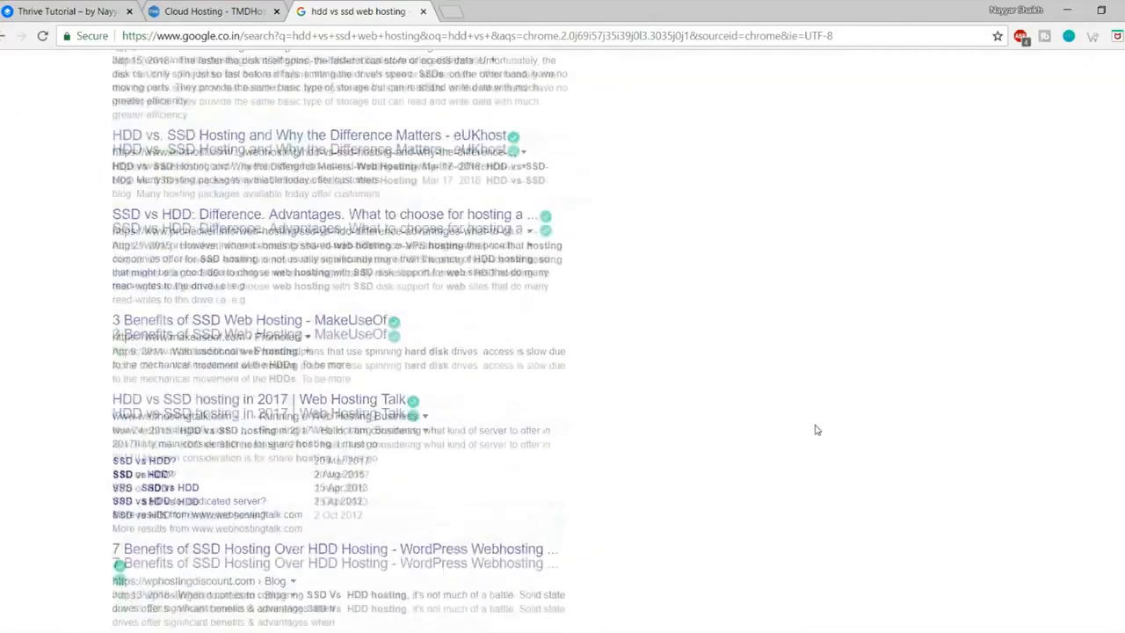
scroll(816, 429, "up", 5)
Step: View the first SSD vs HDD chart in image results, then close the search tab
left_click(270, 127)
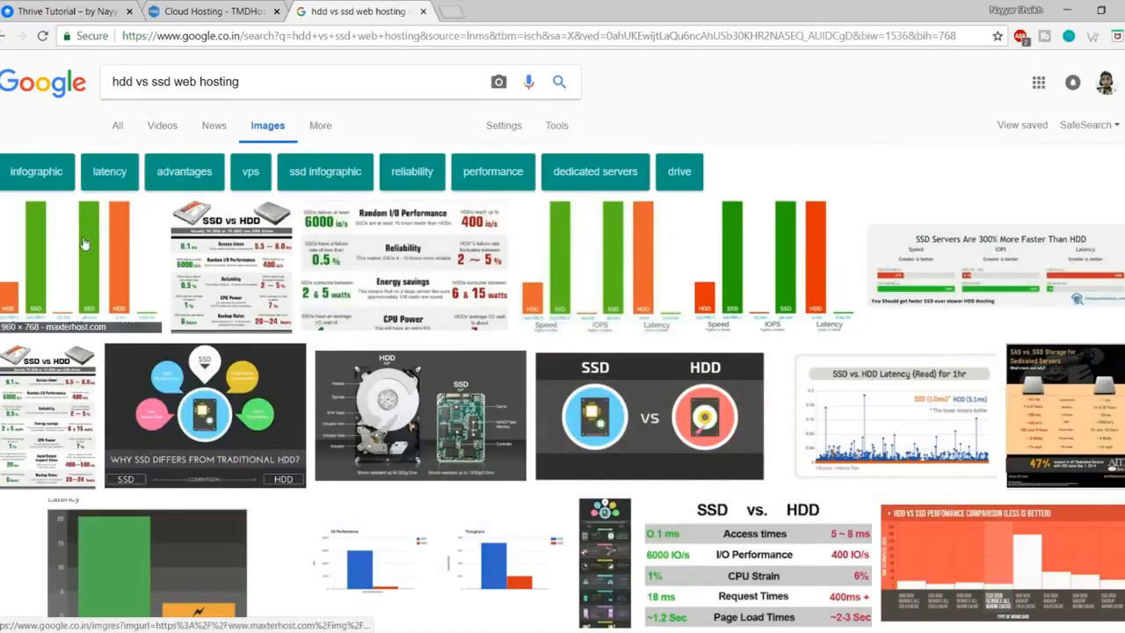
left_click(84, 243)
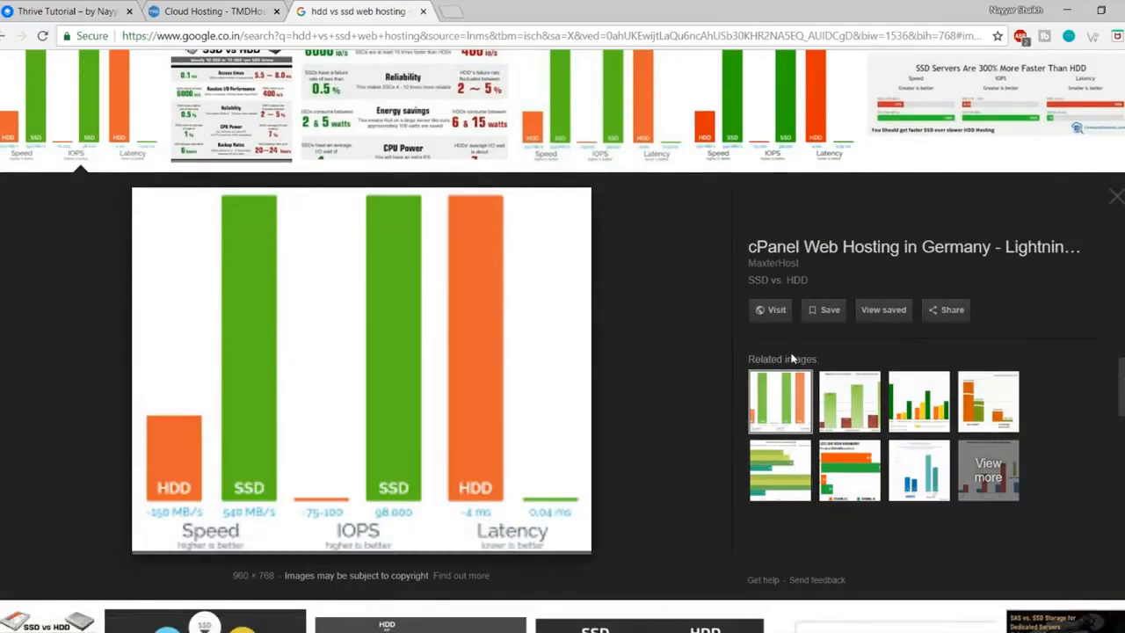
scroll(756, 362, "down", 1)
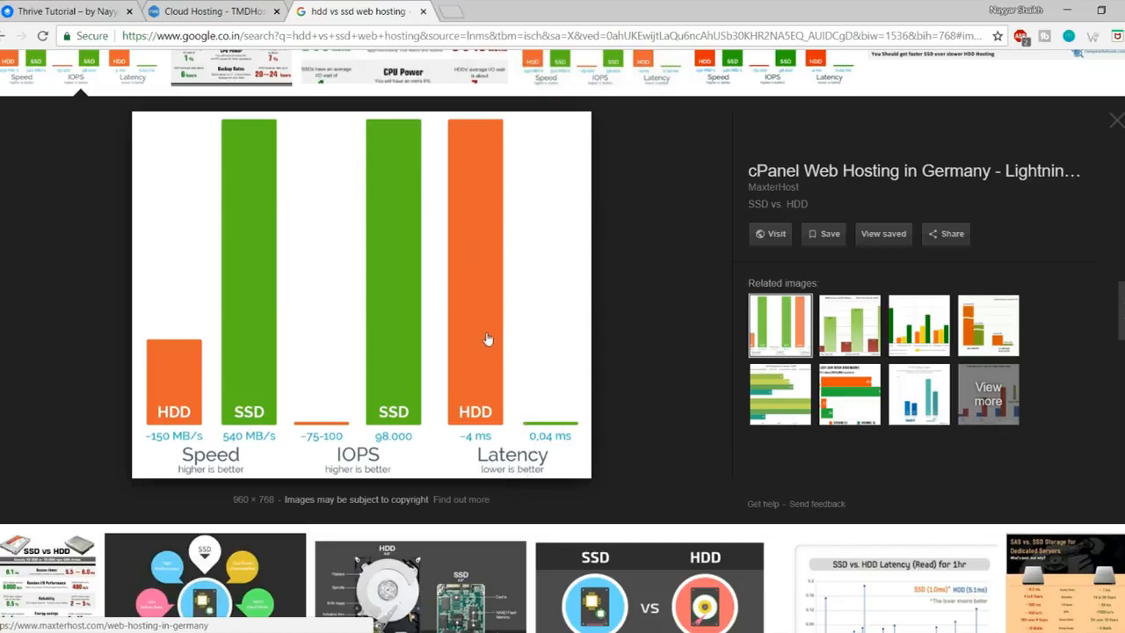
left_click(423, 12)
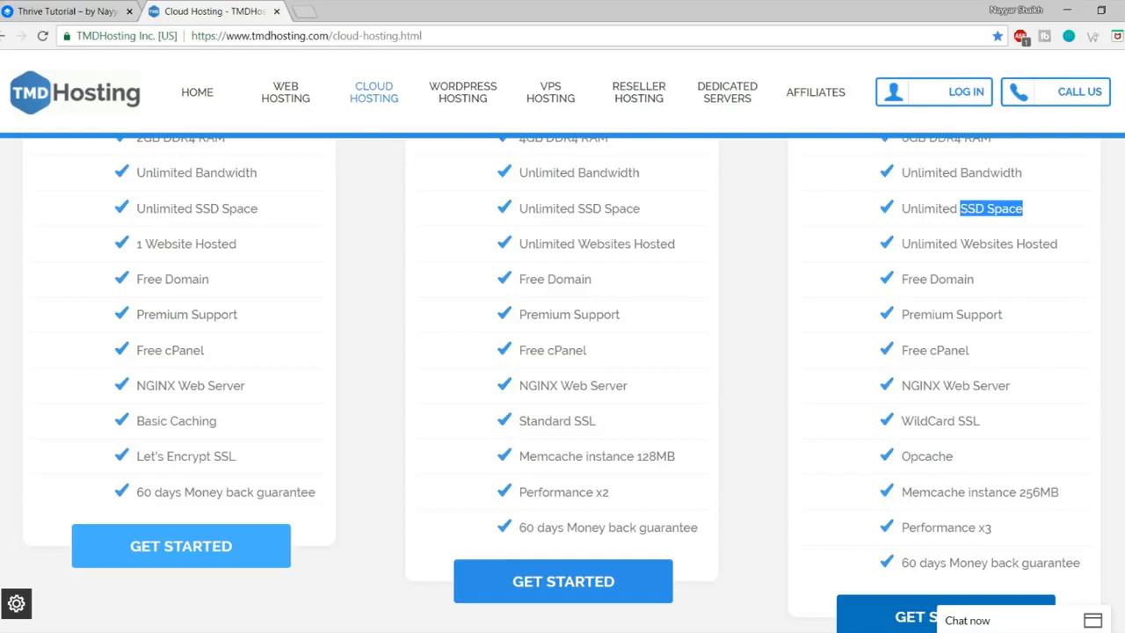
Step: Highlight Unlimited SSD Space and Unlimited Websites Hosted in the Enterprise Cloud column
left_click(1064, 217)
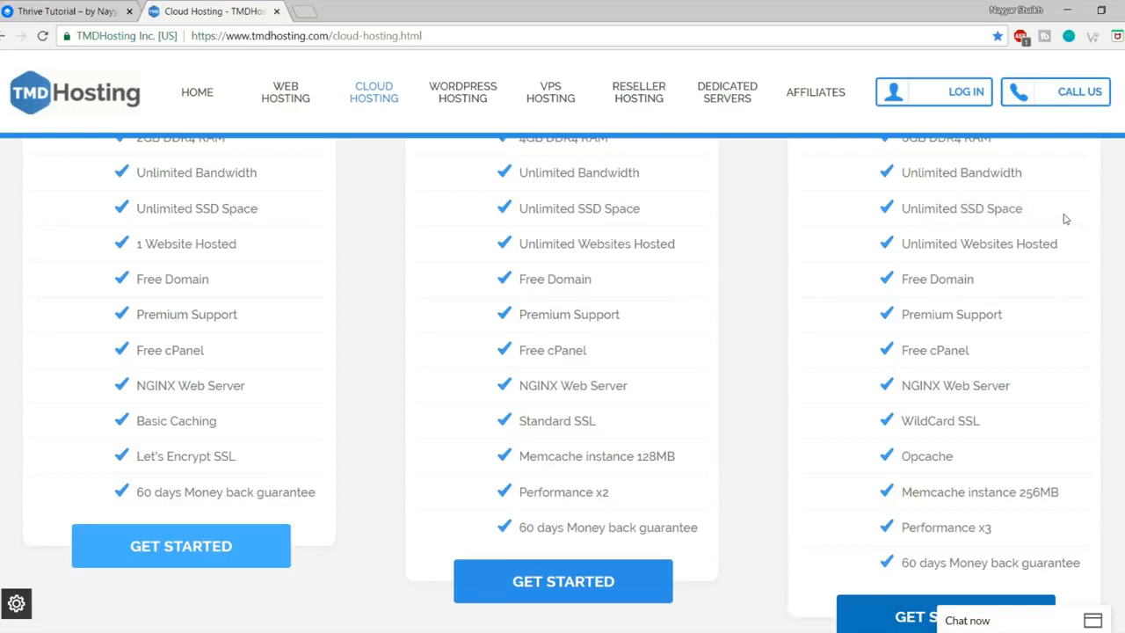
scroll(1059, 229, "up", 1)
left_click_drag(1037, 291, 904, 284)
left_click(950, 305)
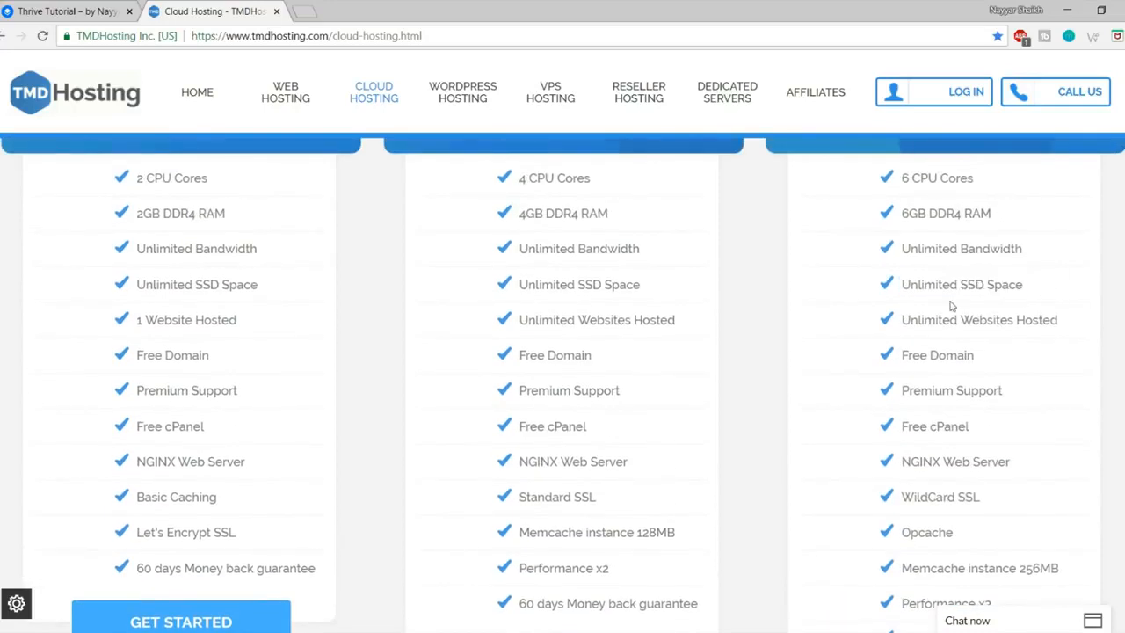
scroll(1032, 318, "down", 1)
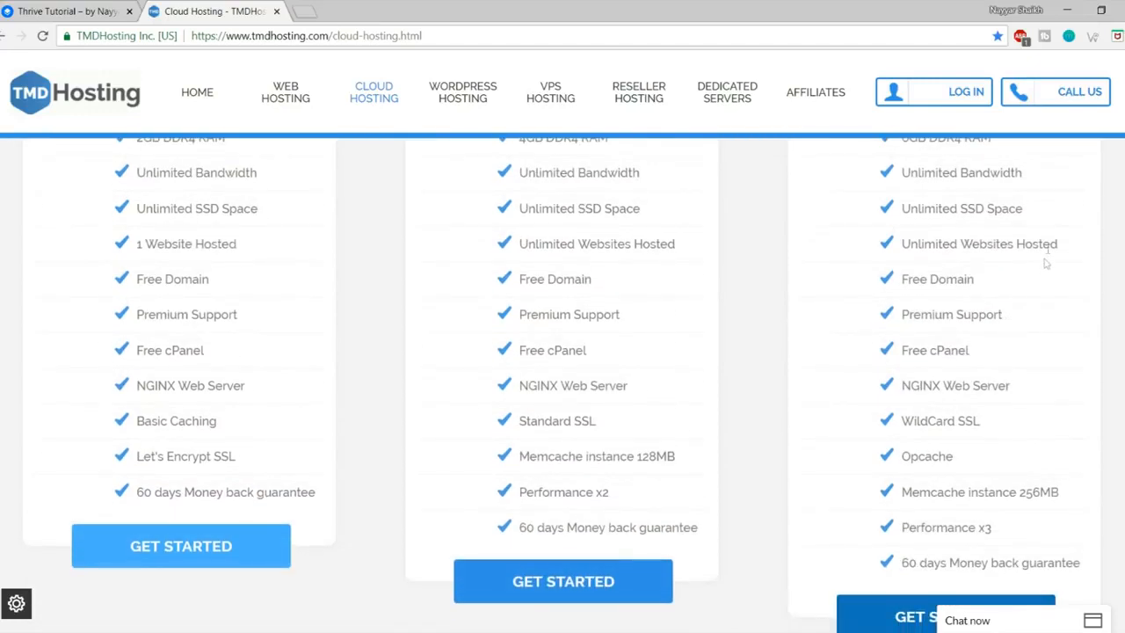
left_click_drag(1065, 246, 902, 250)
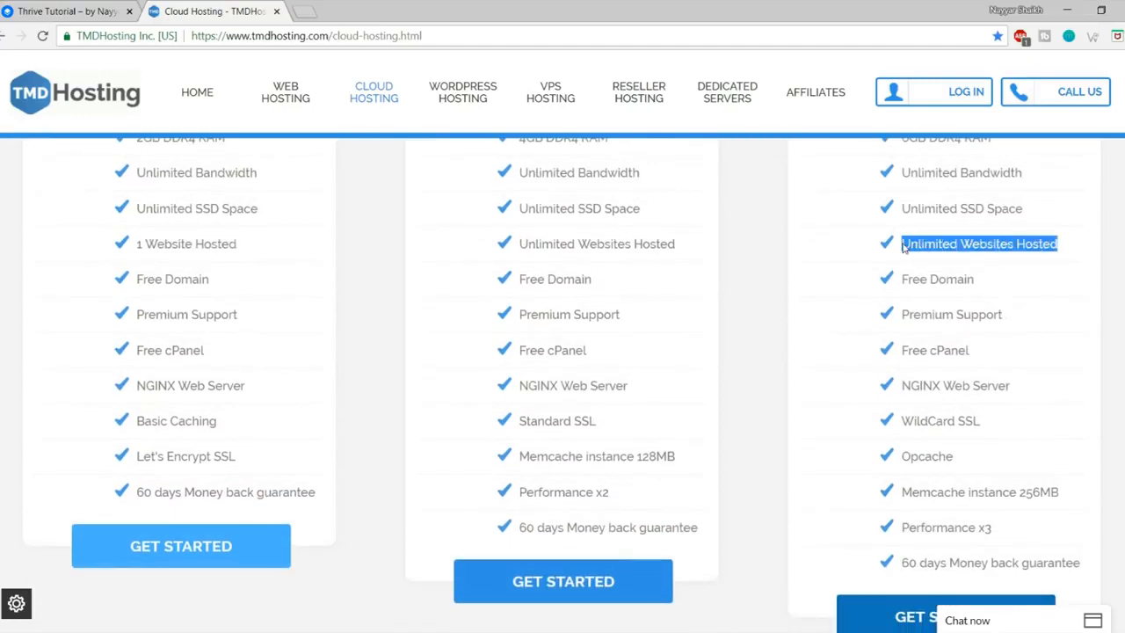
left_click(978, 281)
scroll(1030, 313, "up", 1)
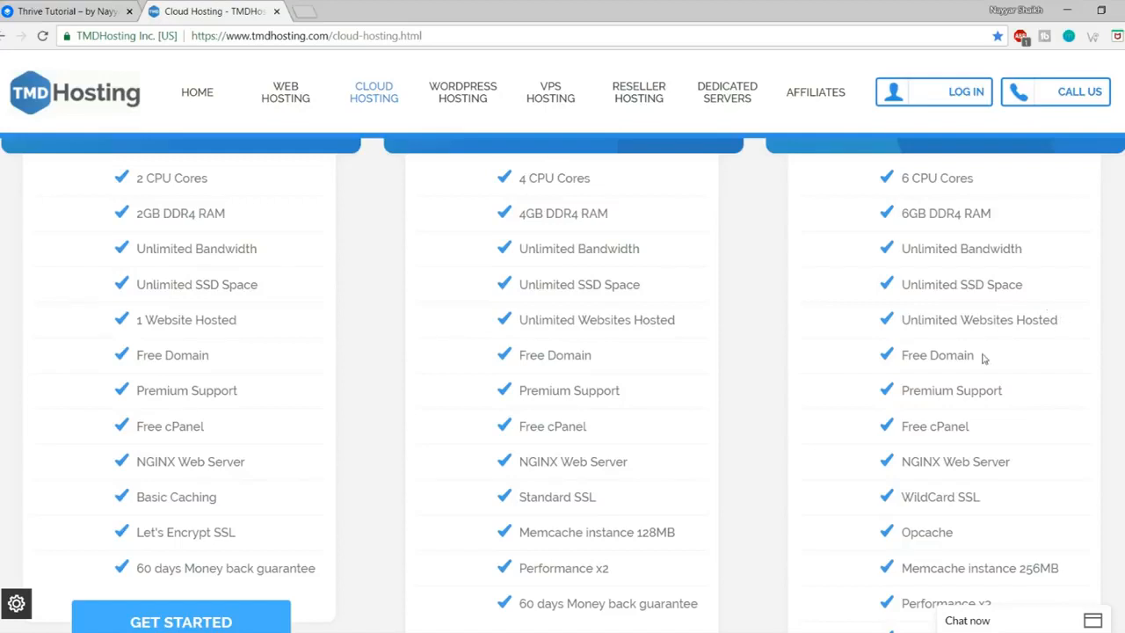
Step: Highlight Free Domain, Premium Support, cPanel and WildCard SSL, then switch to the Thrive Tutorial tab
left_click_drag(976, 356, 906, 355)
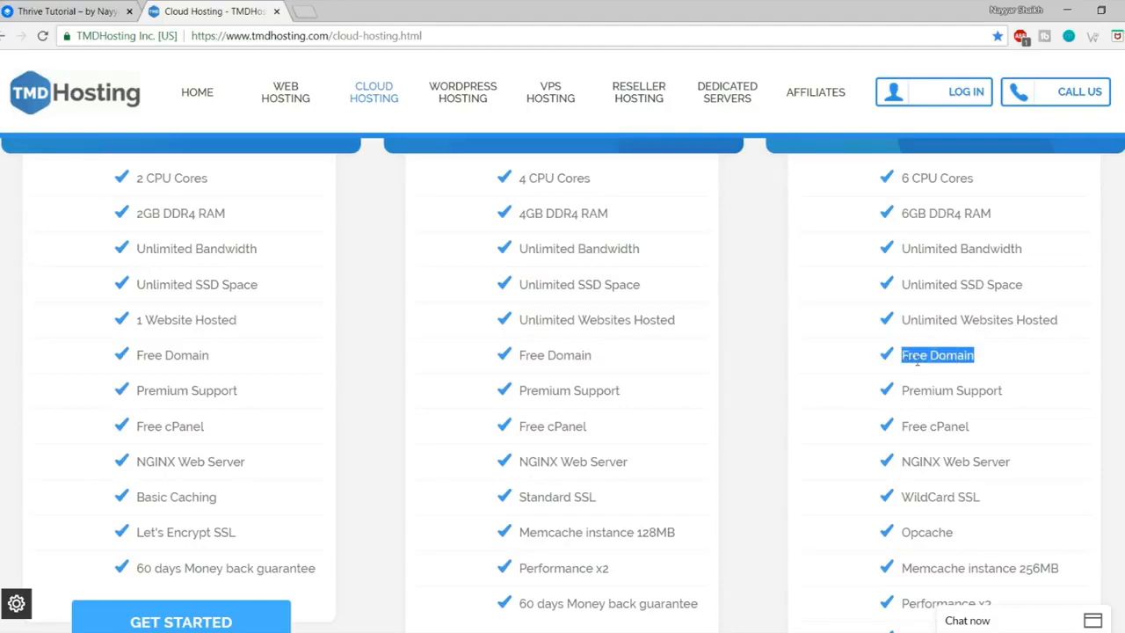
scroll(637, 407, "up", 3)
scroll(995, 375, "down", 5)
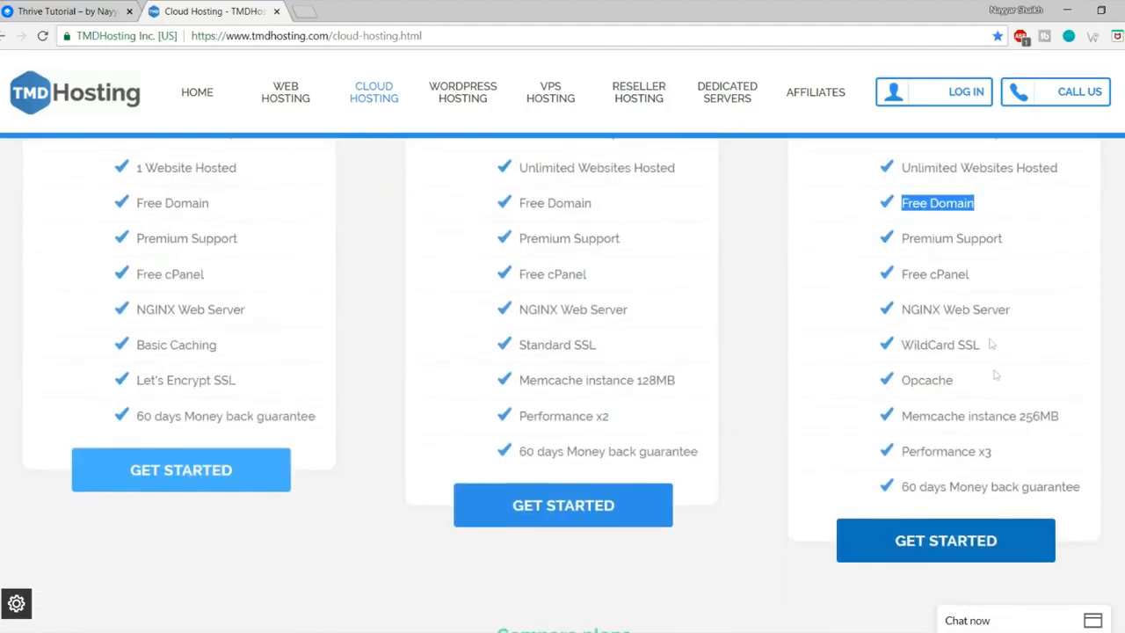
left_click_drag(1016, 244, 917, 265)
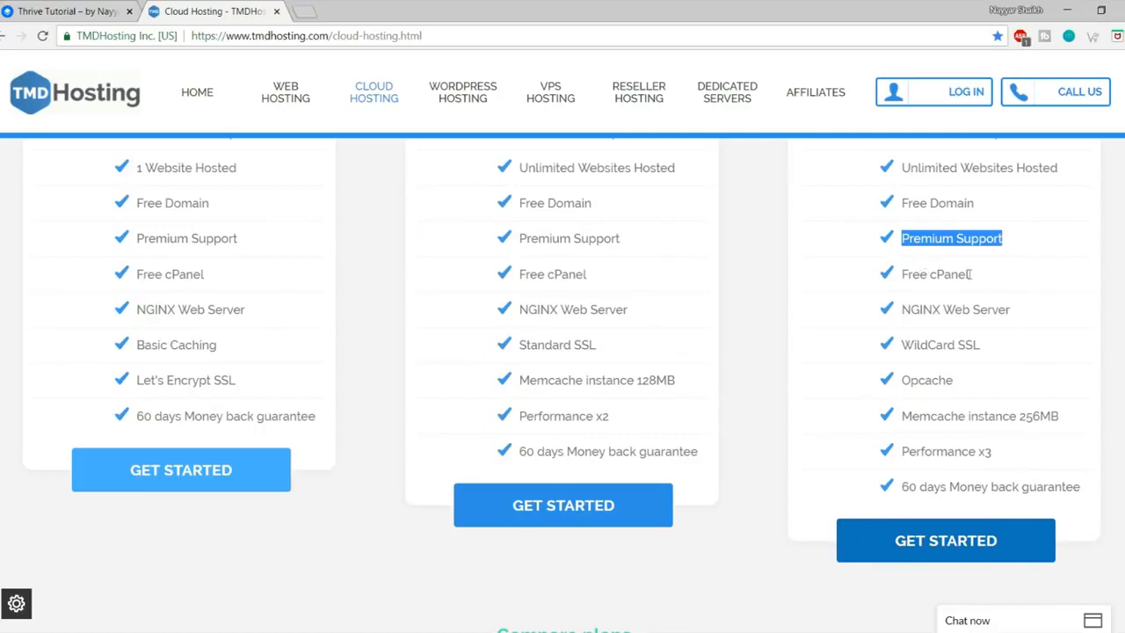
left_click_drag(974, 275, 932, 276)
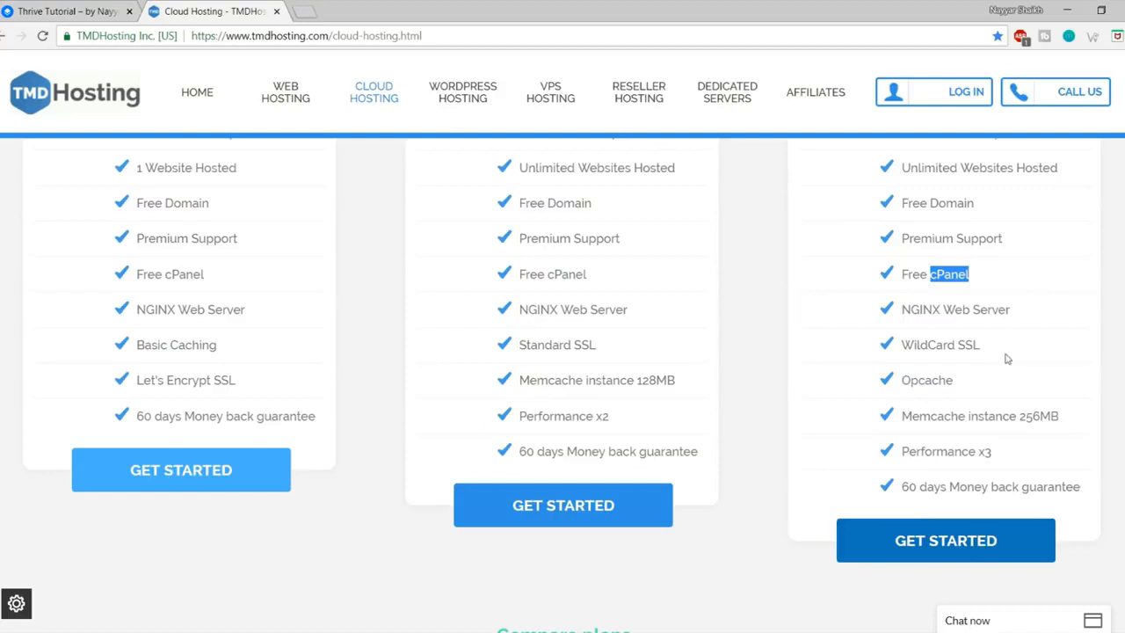
left_click_drag(982, 350, 900, 347)
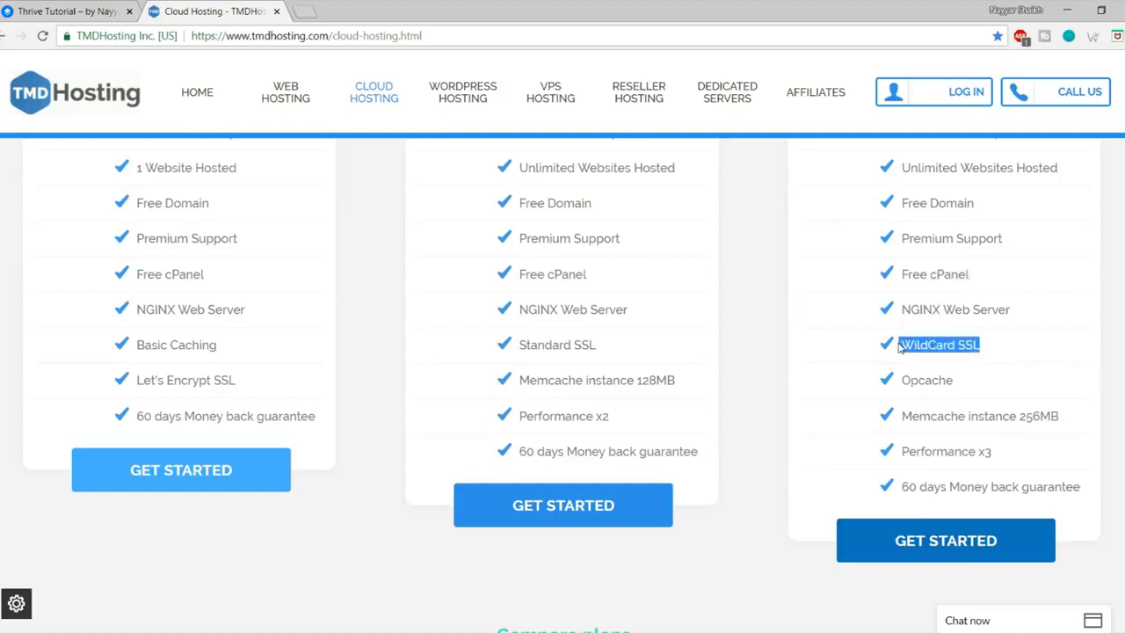
left_click(320, 118)
left_click(70, 9)
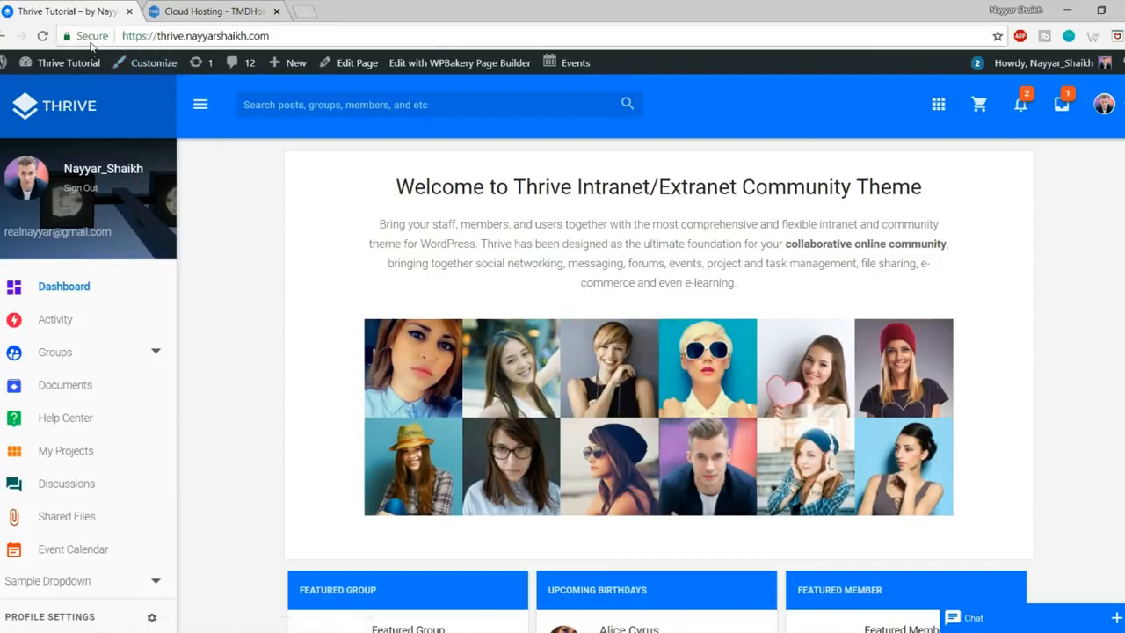
Step: Check the Thrive site's Secure connection and certificate details in the address bar
left_click(90, 37)
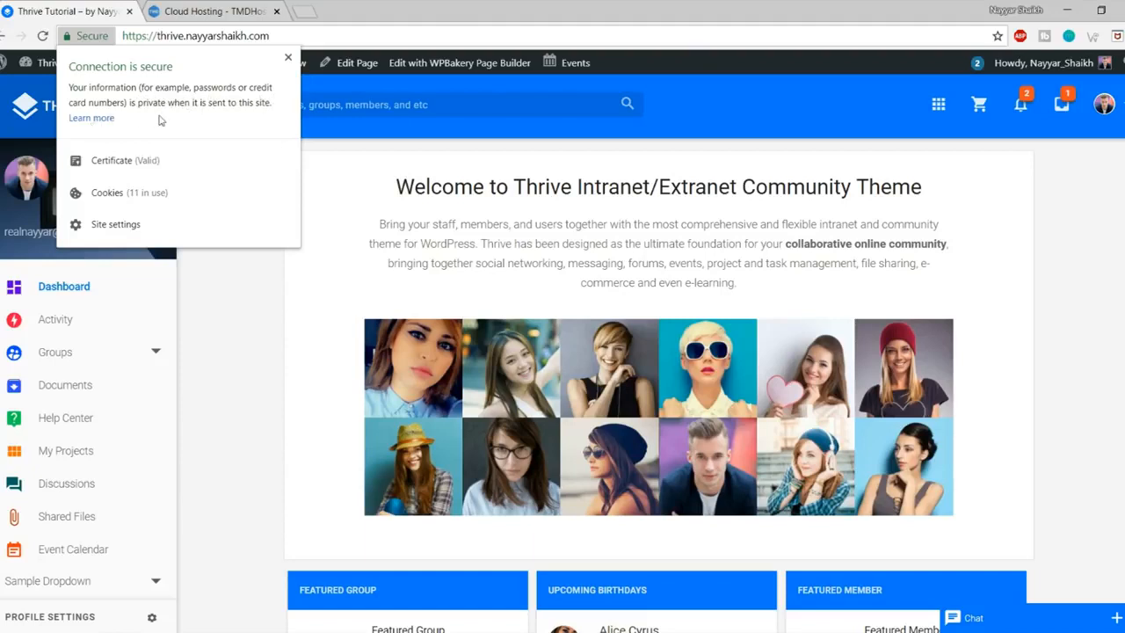
left_click(288, 57)
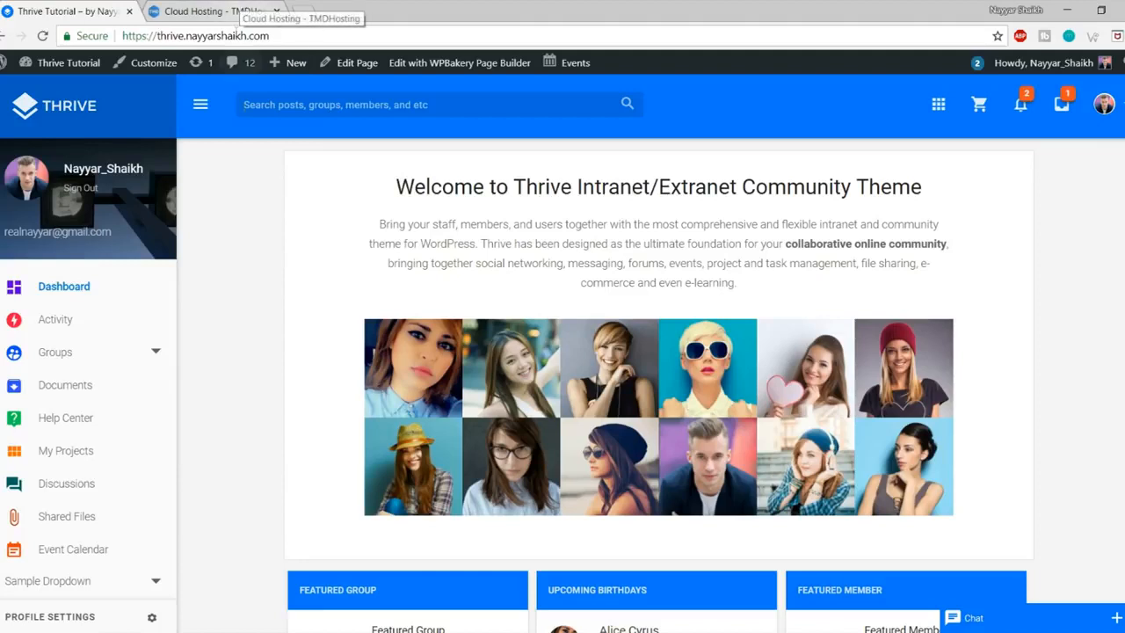
left_click(105, 39)
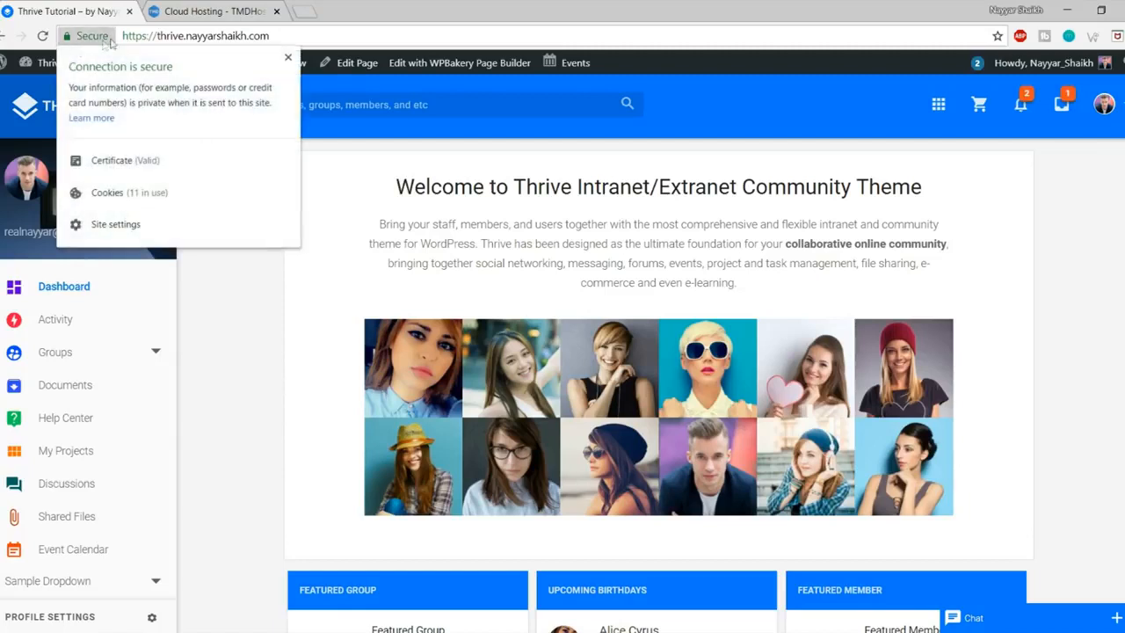
left_click(289, 58)
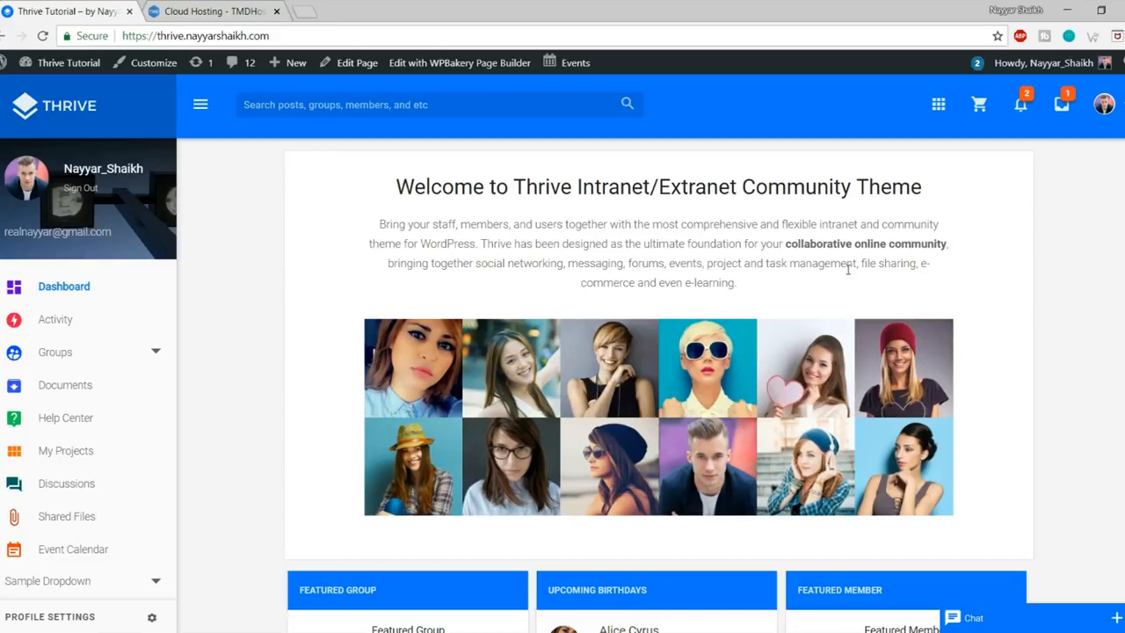
Step: Return to the Cloud Hosting pricing page and highlight WildCard SSL in the third plan
left_click(215, 11)
left_click(97, 11)
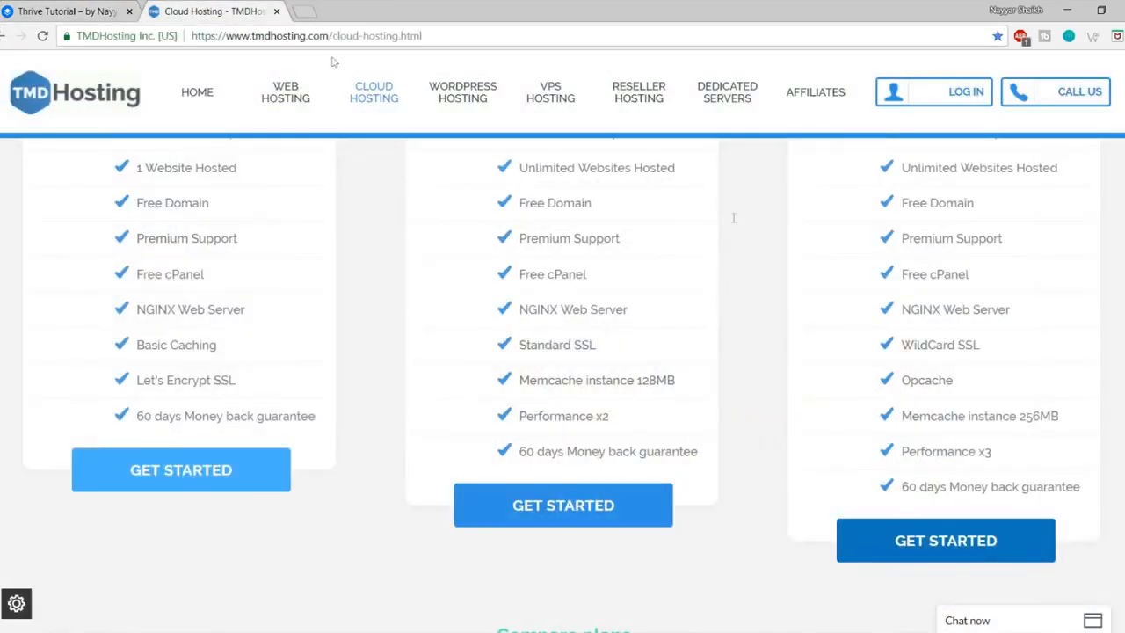
left_click(204, 10)
left_click_drag(980, 345, 909, 346)
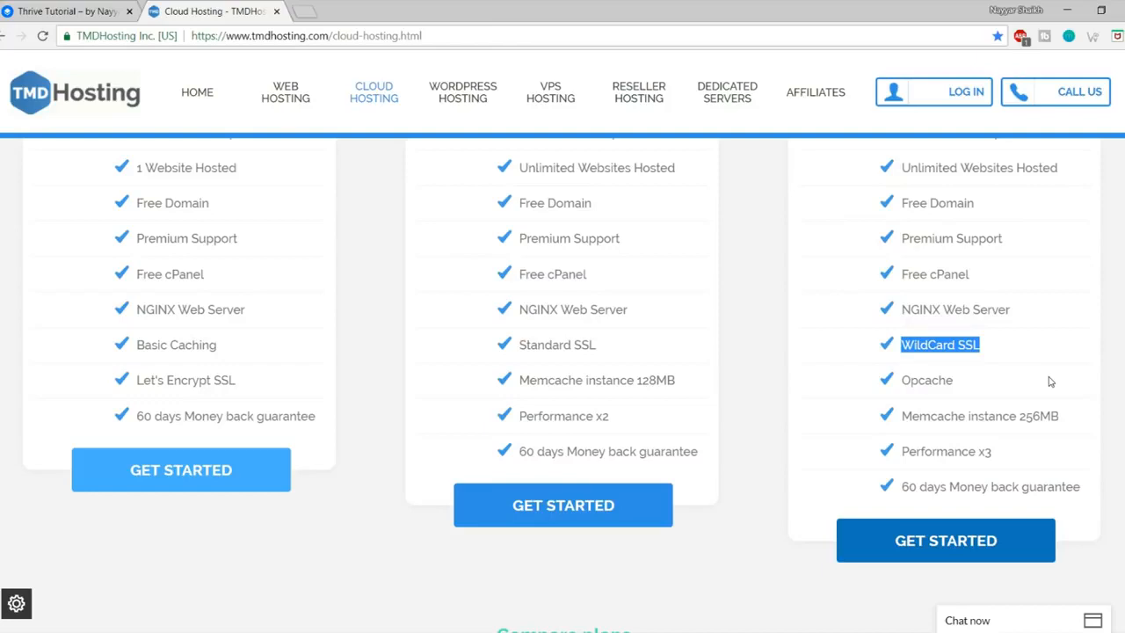
Step: Highlight Opcache and the next feature line in the Enterprise Cloud list
left_click_drag(976, 387, 901, 381)
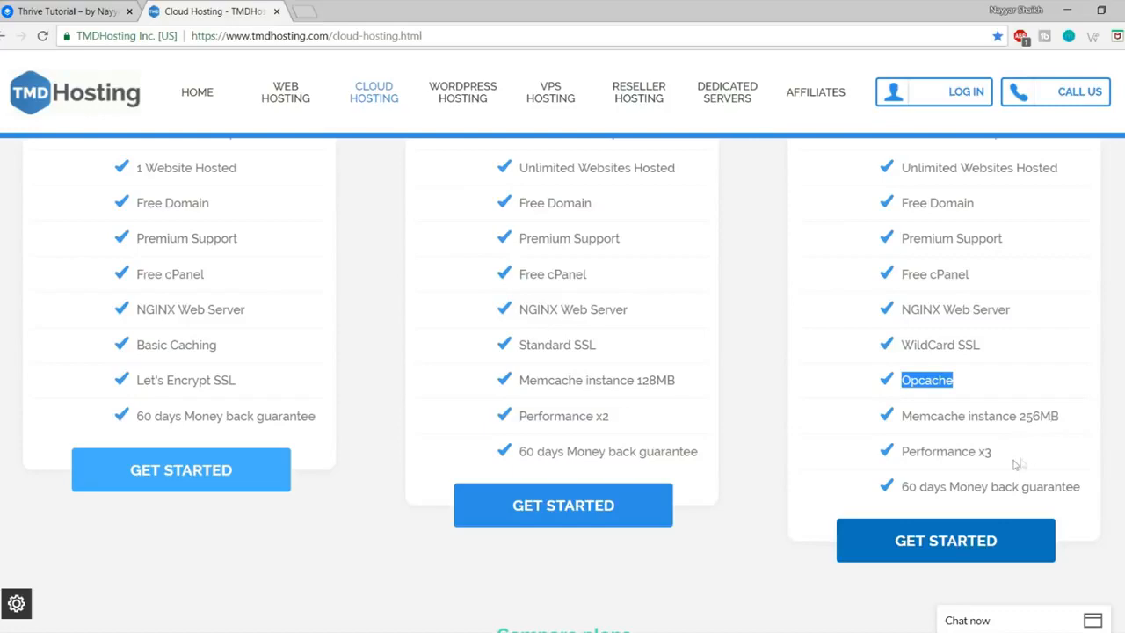
scroll(332, 483, "up", 3)
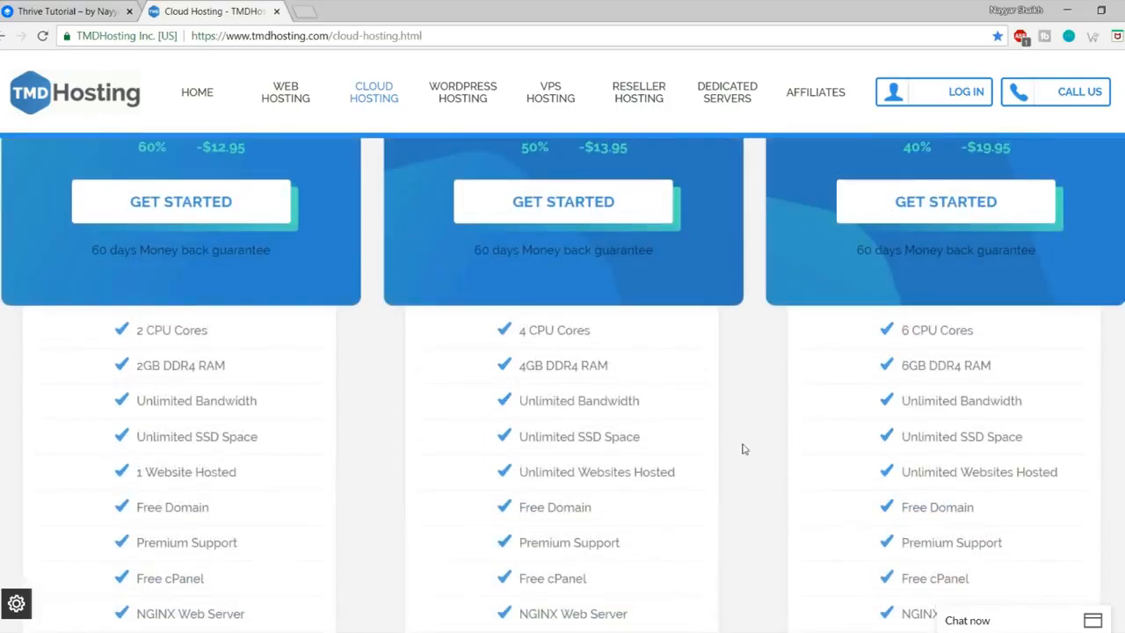
scroll(746, 457, "up", 2)
scroll(785, 428, "down", 6)
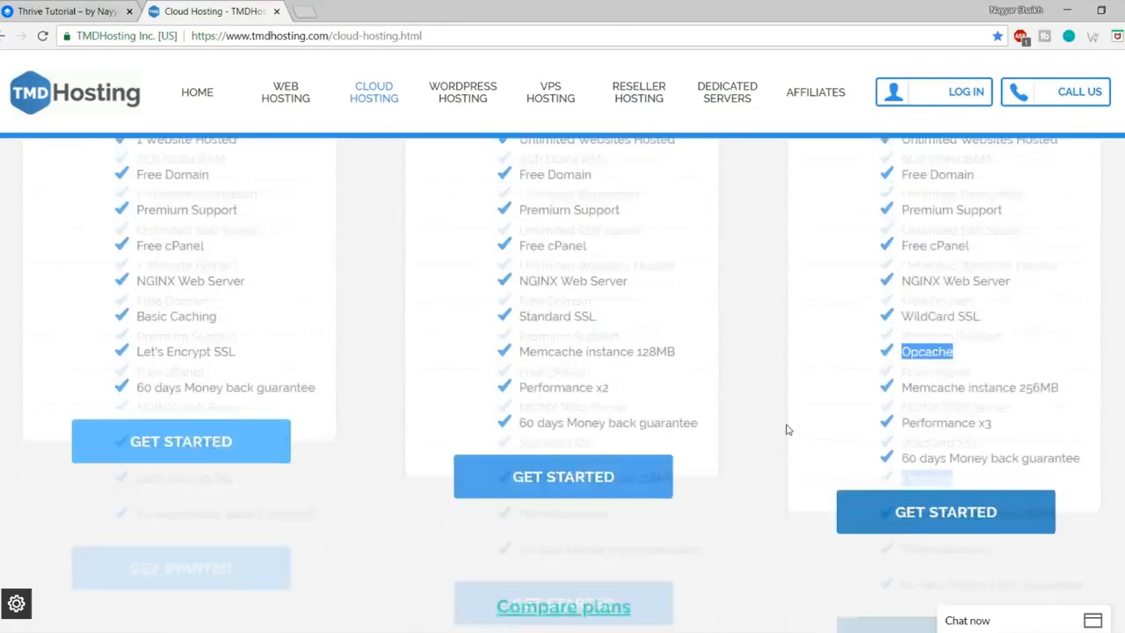
left_click_drag(901, 411, 1087, 408)
left_click(1085, 411)
Step: Scroll back to the $5.95, $6.95 and $10.95 price cards and highlight Starter's 1 Website Hosted
scroll(1085, 424, "up", 4)
scroll(1084, 422, "up", 3)
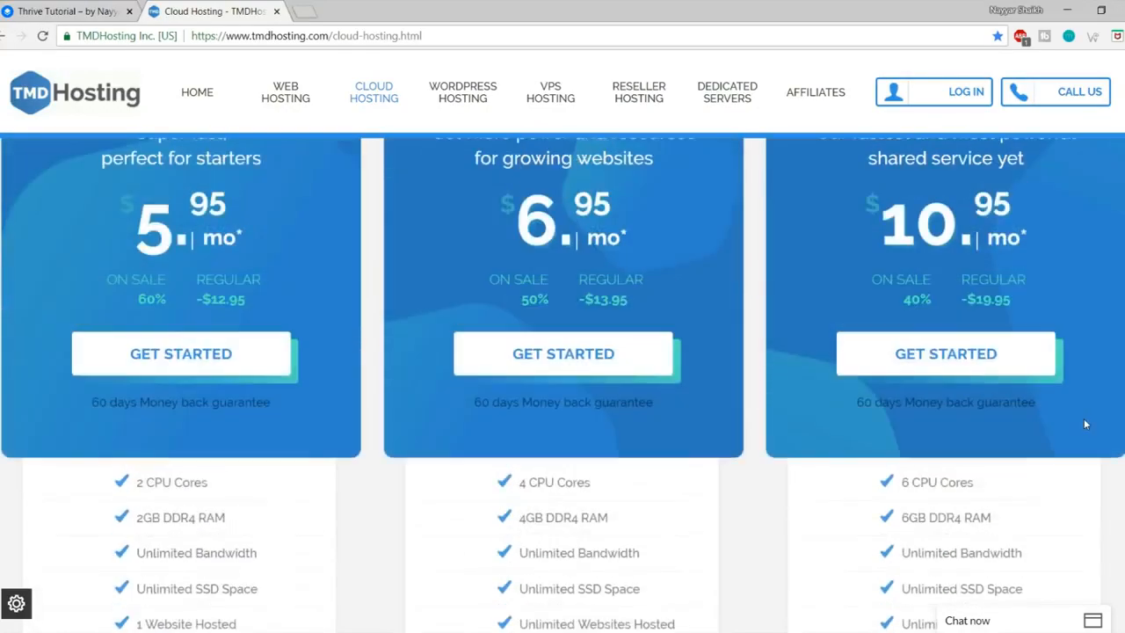
scroll(991, 314, "up", 1)
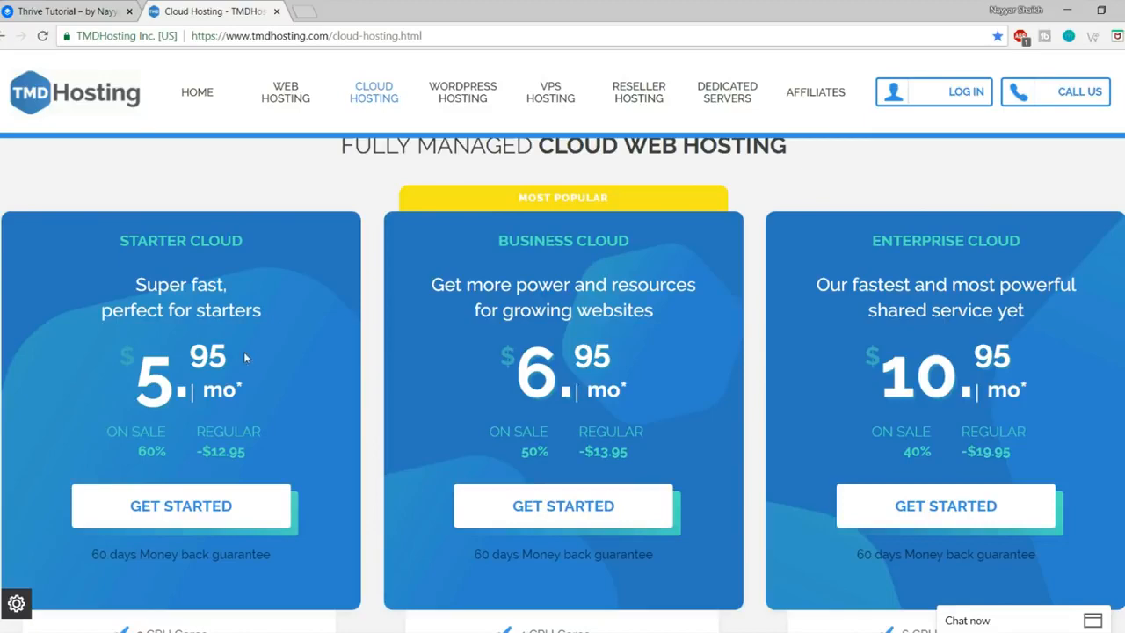
scroll(244, 352, "down", 1)
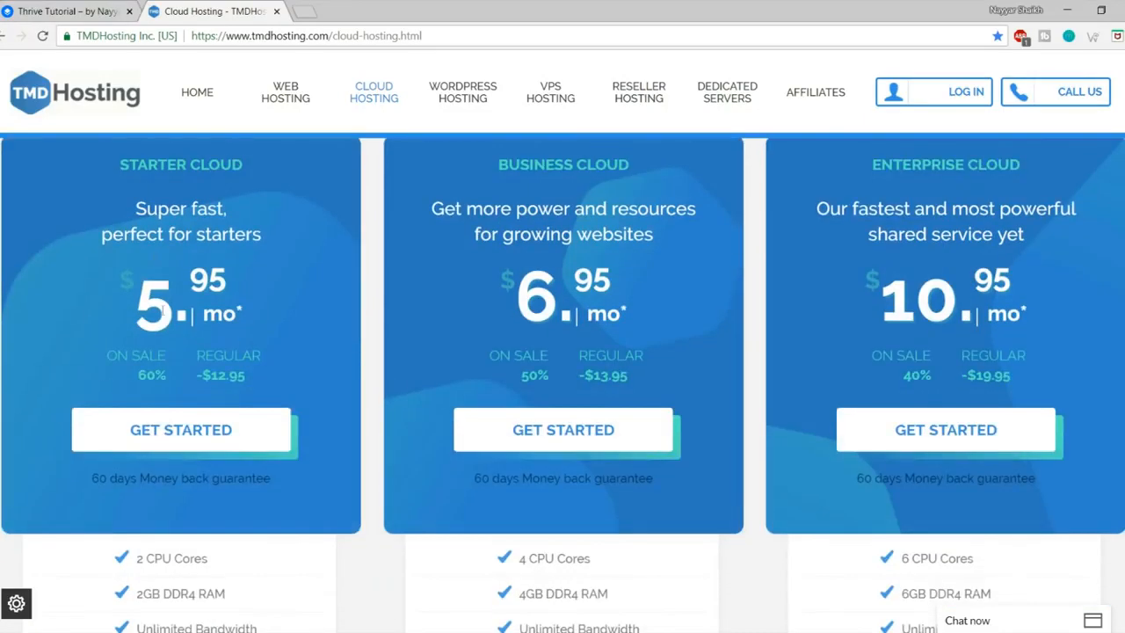
scroll(289, 243, "down", 3)
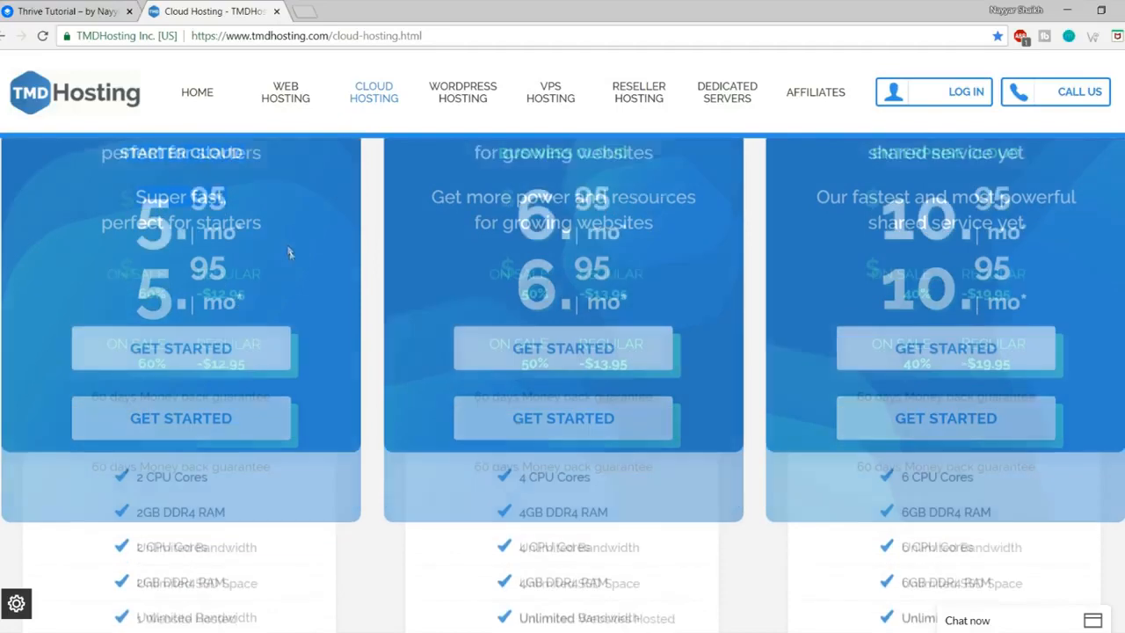
left_click_drag(248, 396, 135, 396)
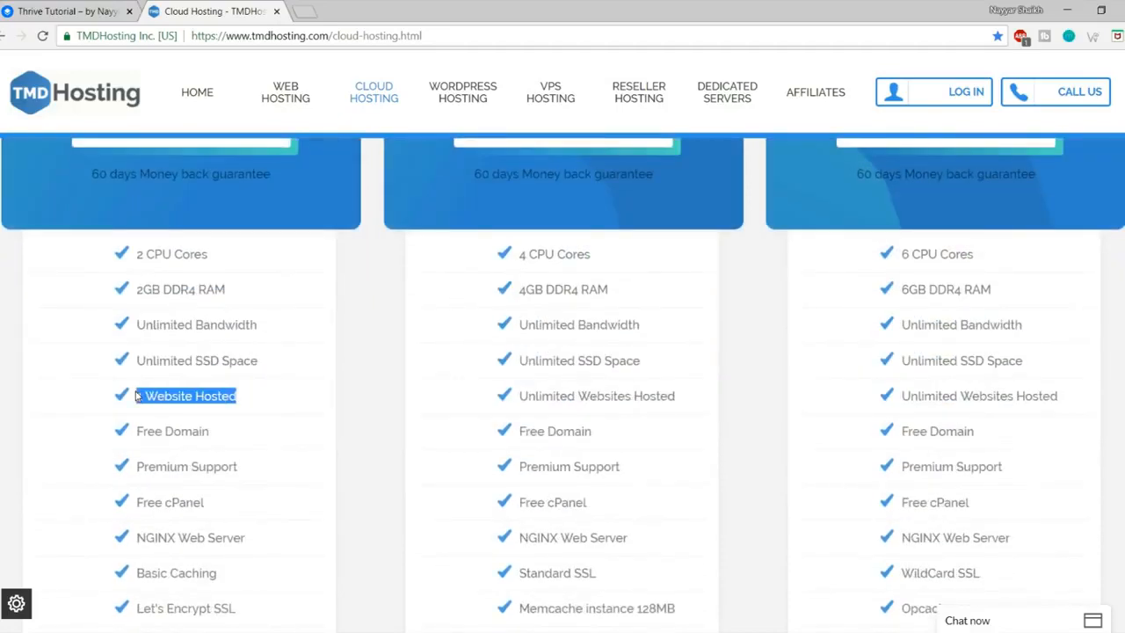
scroll(281, 372, "up", 4)
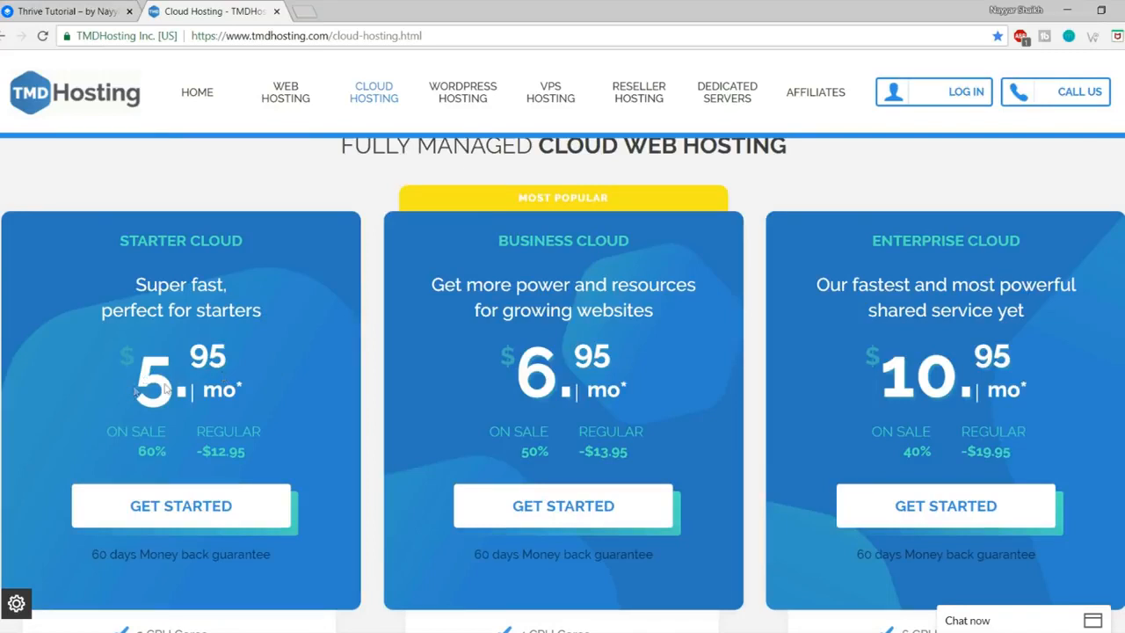
left_click_drag(130, 394, 248, 386)
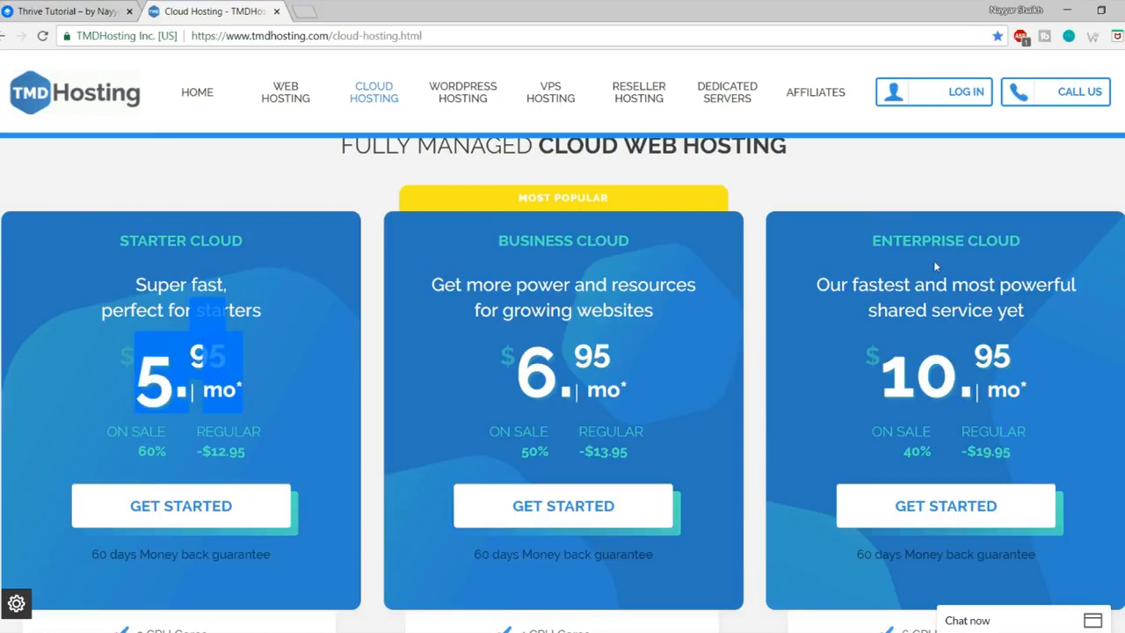
left_click(211, 393)
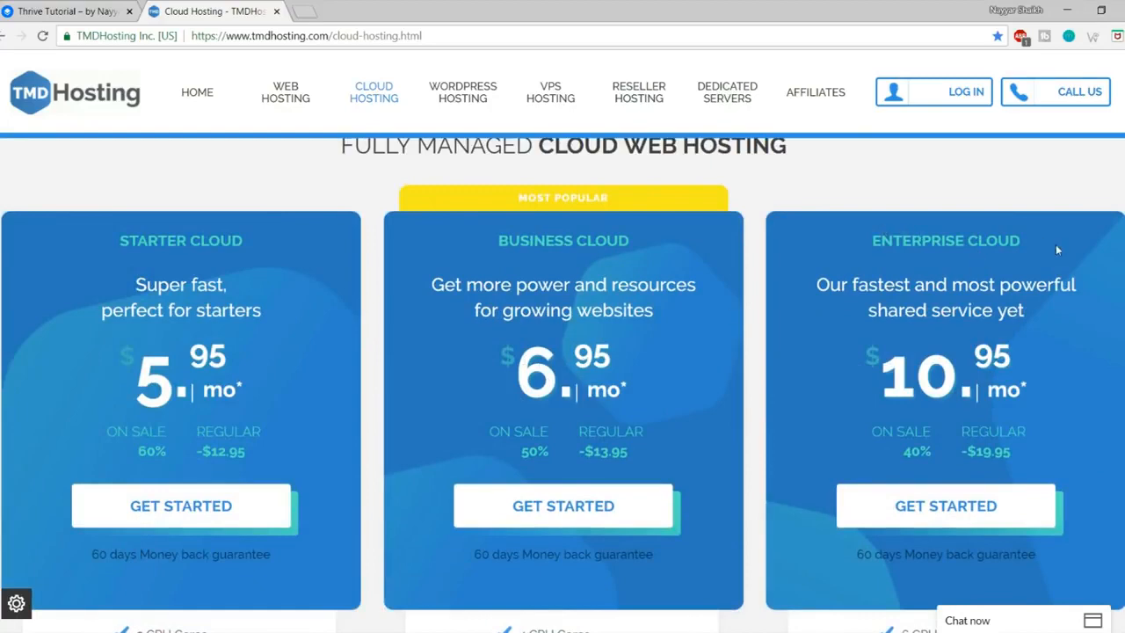
scroll(676, 374, "down", 1)
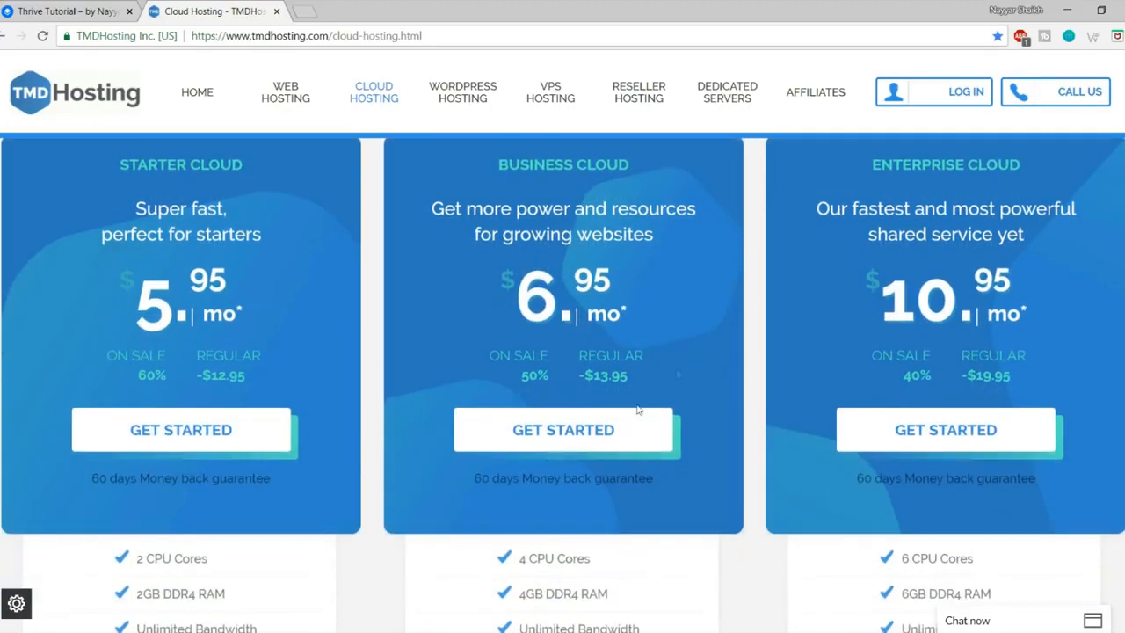
Step: Start the Enterprise Cloud order and enter mydoaminnamefree with the .com extension as the free domain
left_click(959, 440)
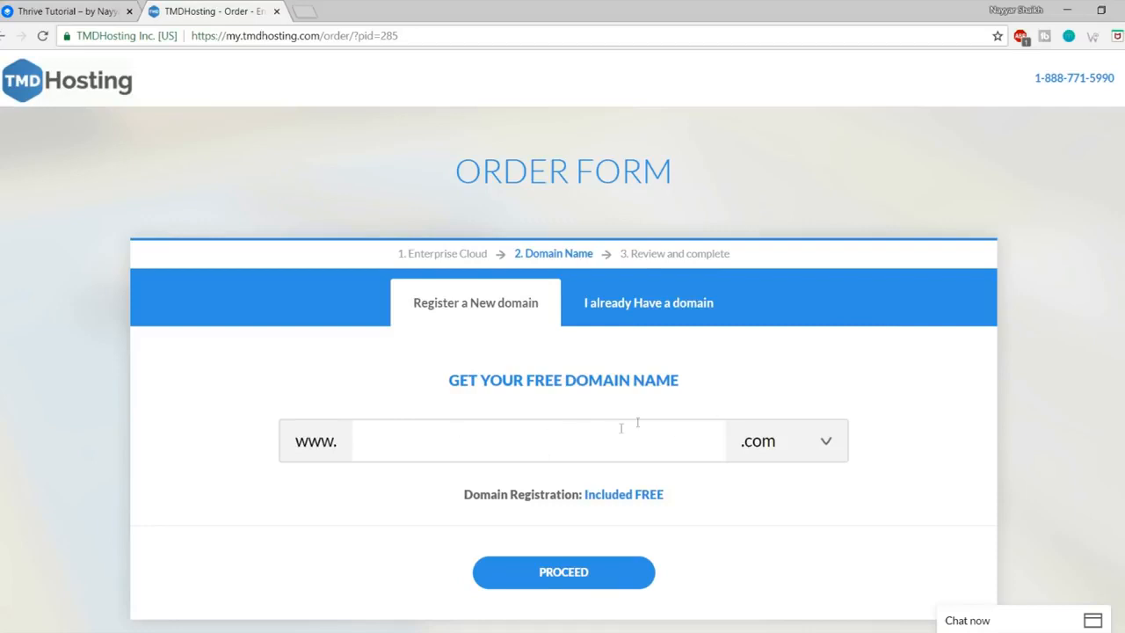
type("mydoamin")
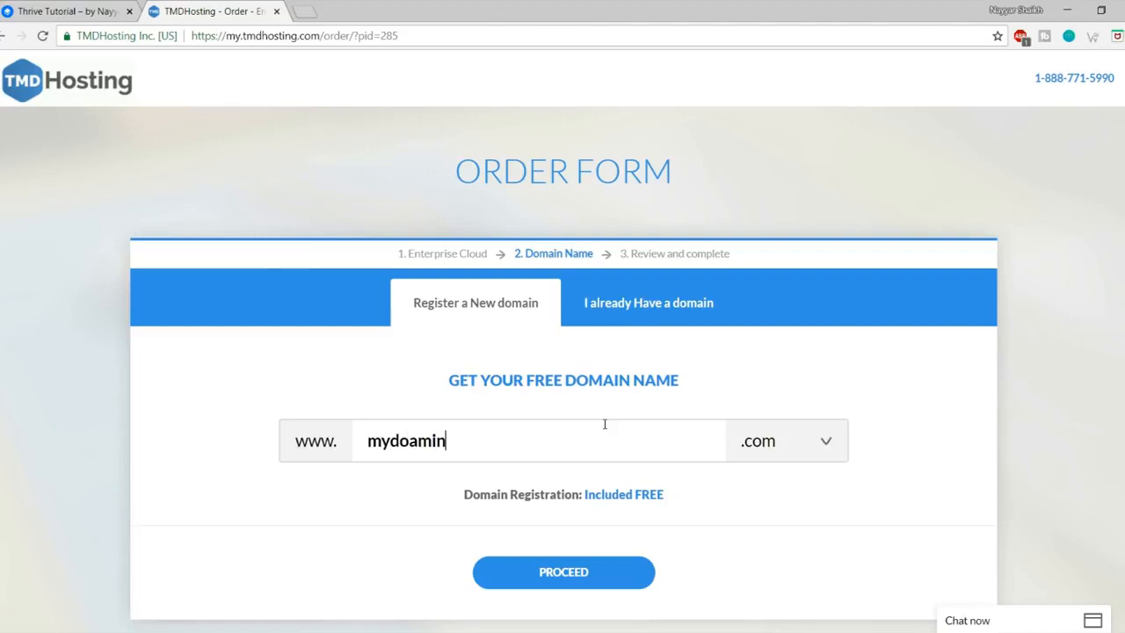
type("namefree")
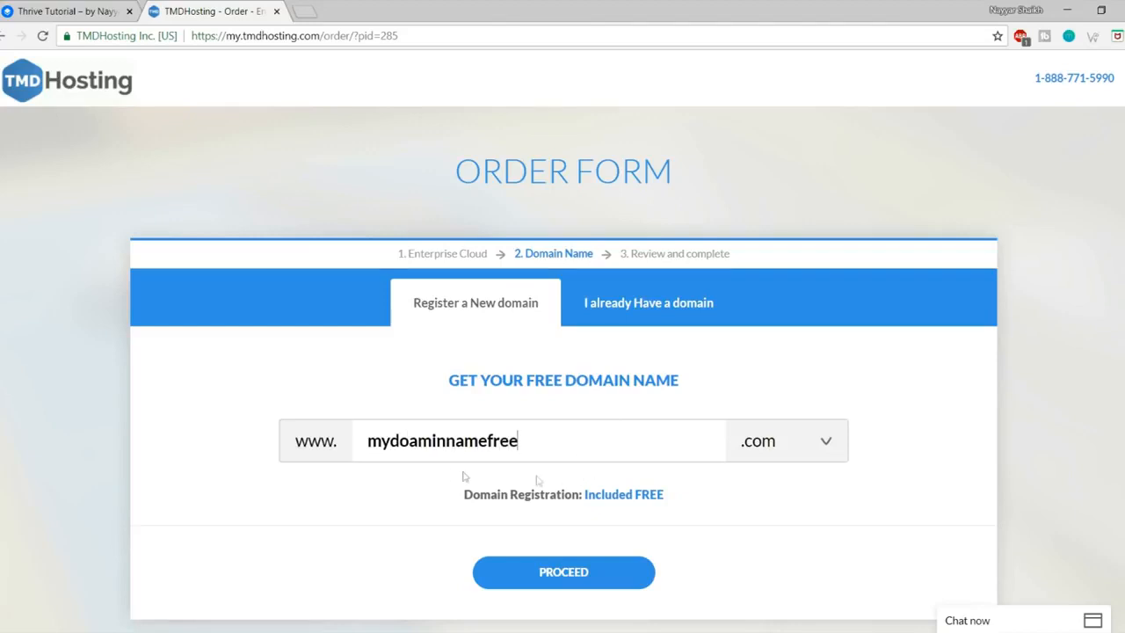
left_click_drag(665, 443, 301, 450)
left_click(803, 442)
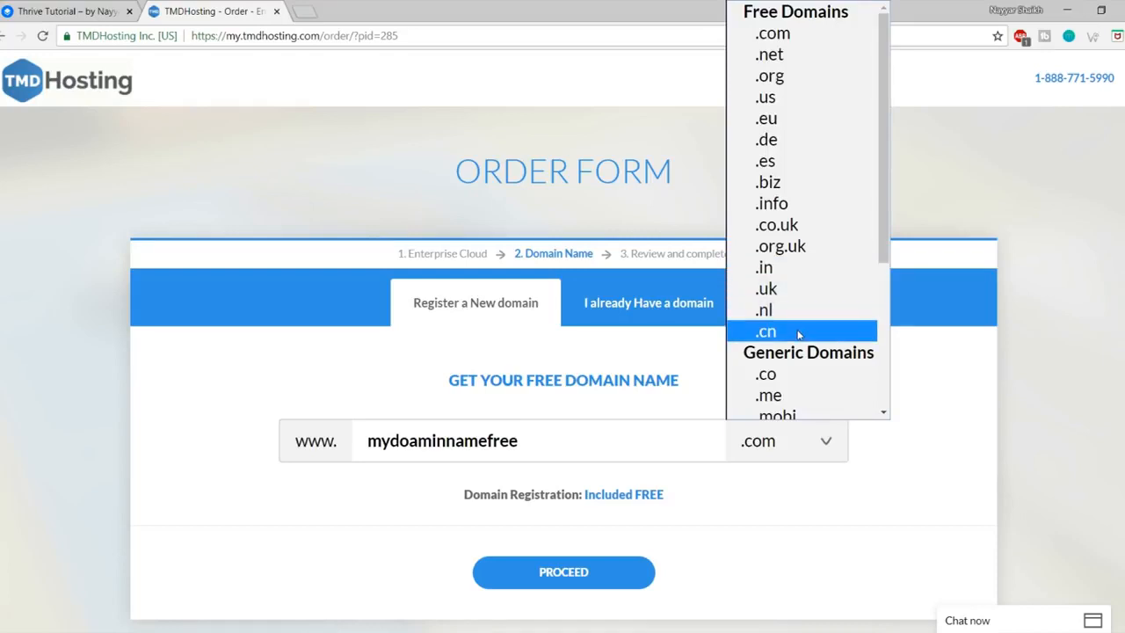
left_click(812, 35)
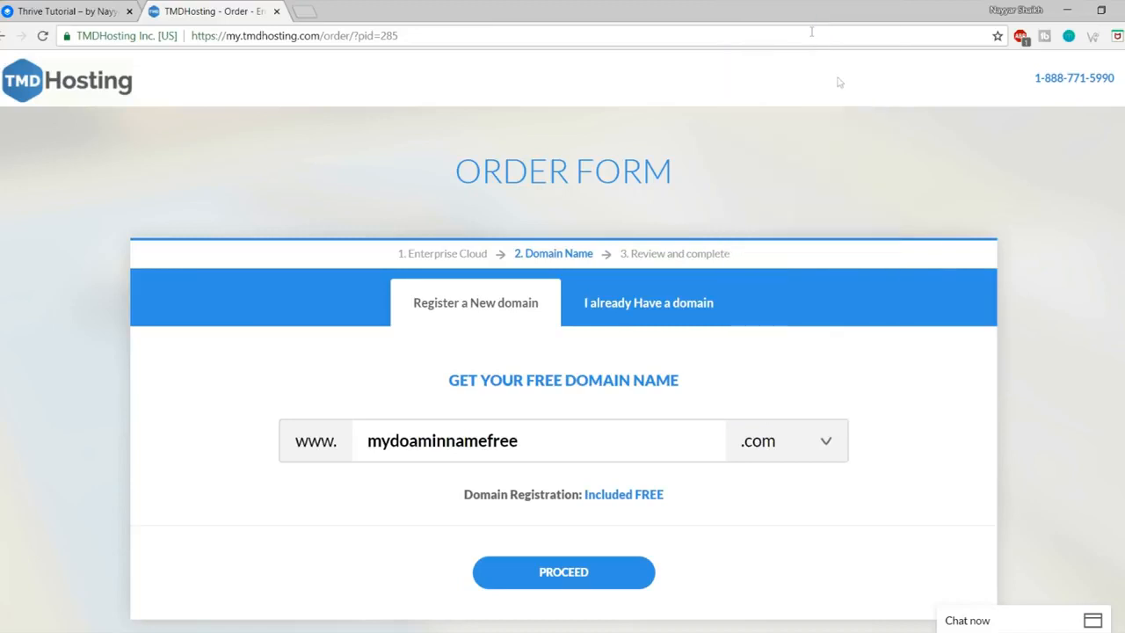
double_click(568, 450)
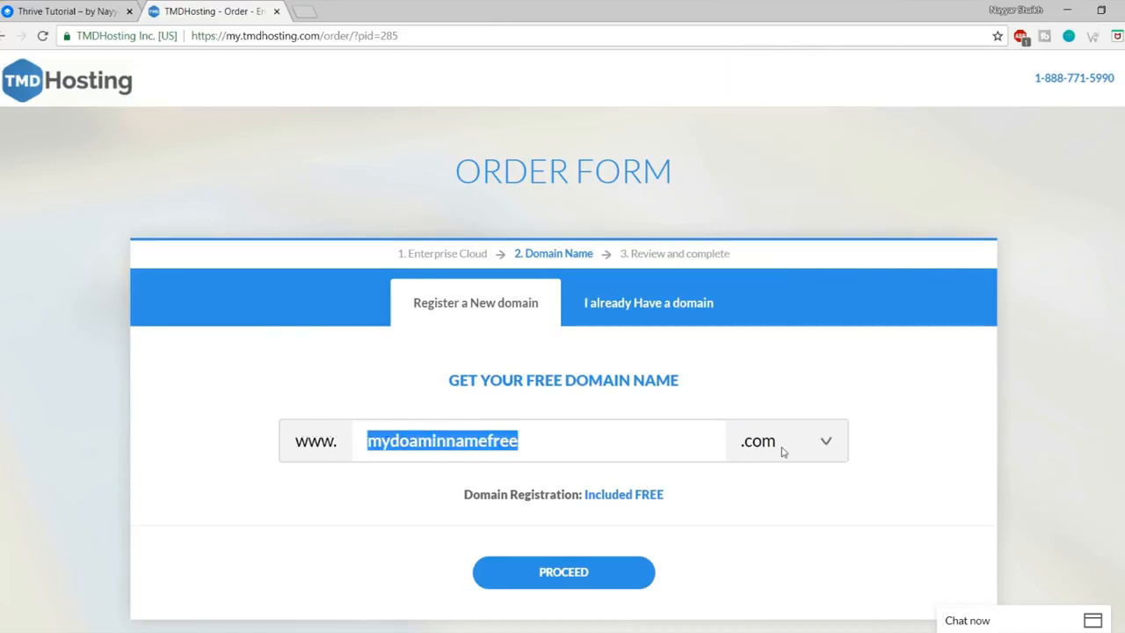
Step: Proceed with mydoaminnamefree.com and scroll down to Payment Information
left_click(587, 576)
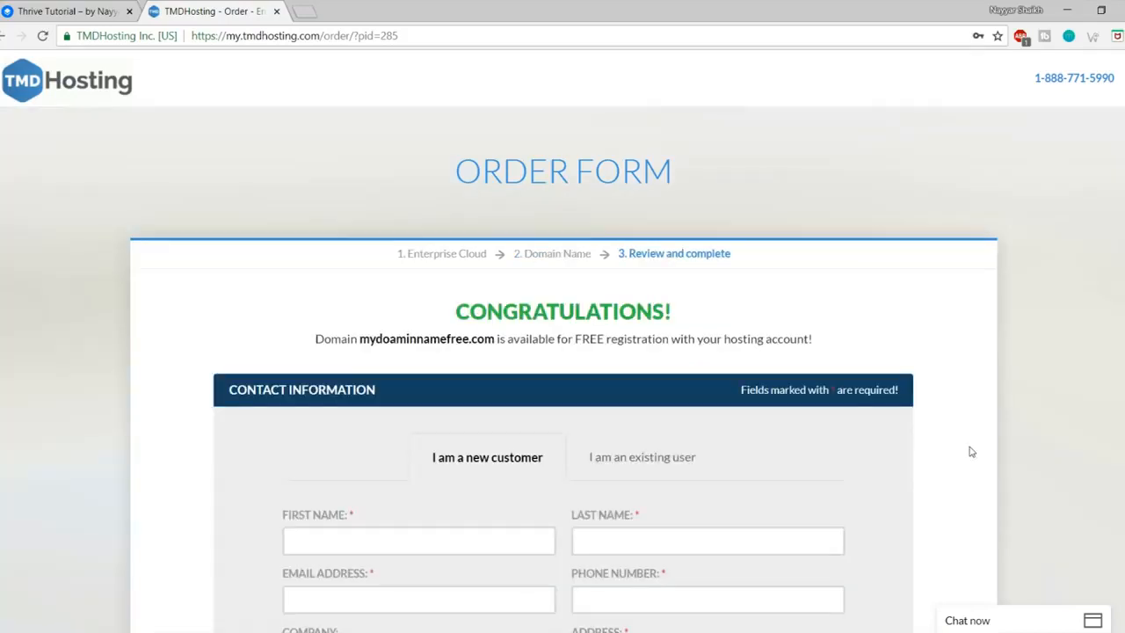
scroll(971, 452, "down", 5)
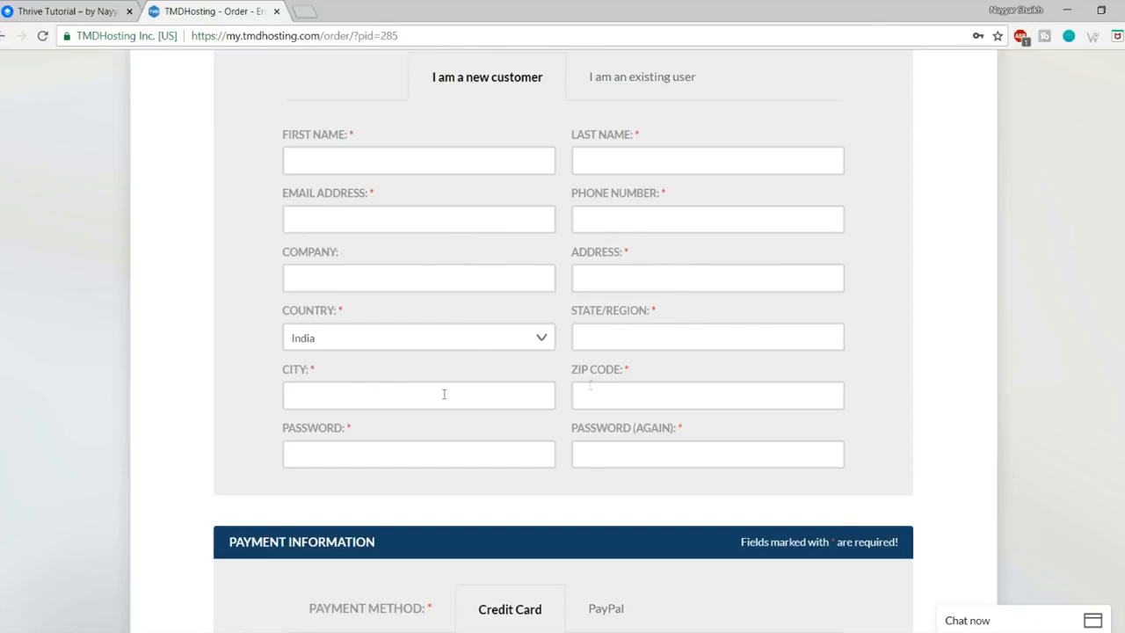
scroll(1080, 440, "down", 4)
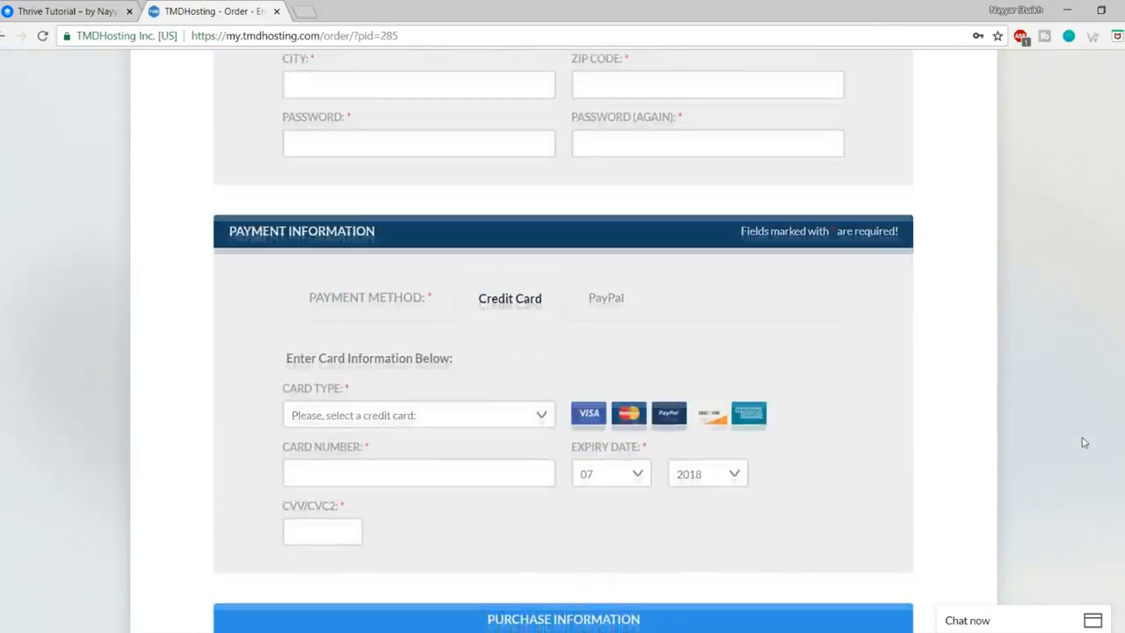
scroll(639, 268, "up", 1)
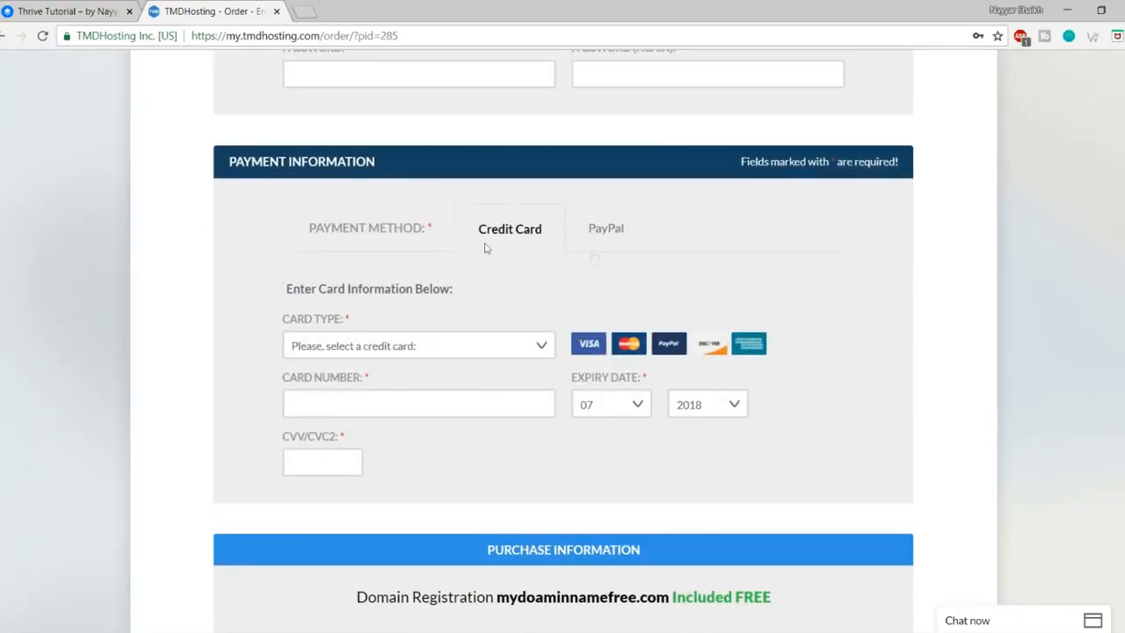
Step: Review the accepted card types and the PayPal versus Credit Card payment options
left_click(420, 347)
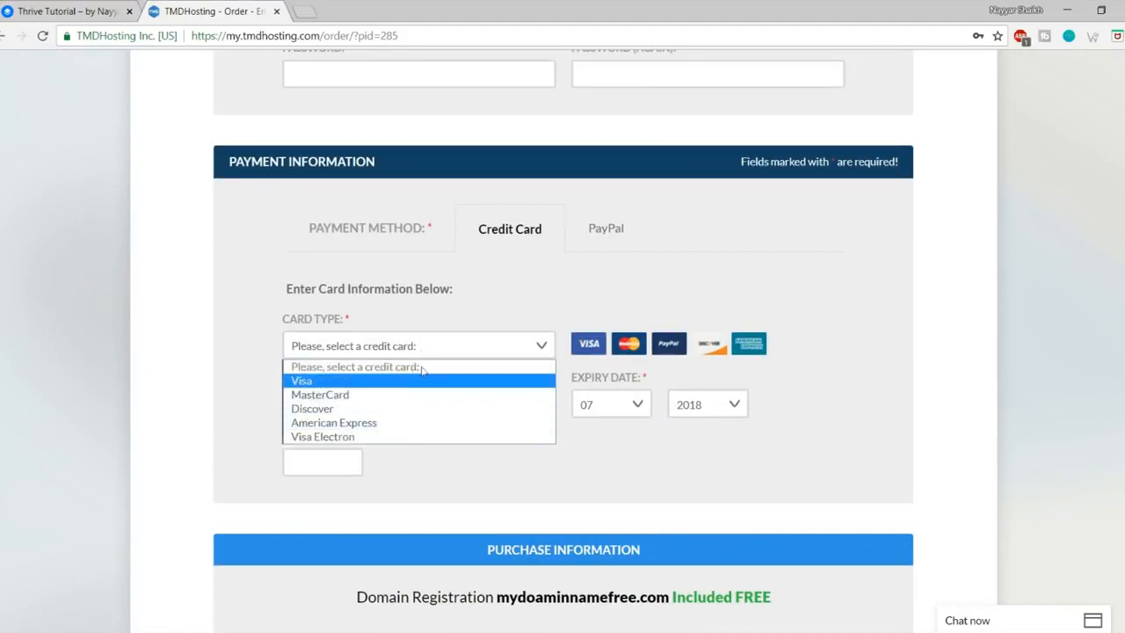
left_click(410, 466)
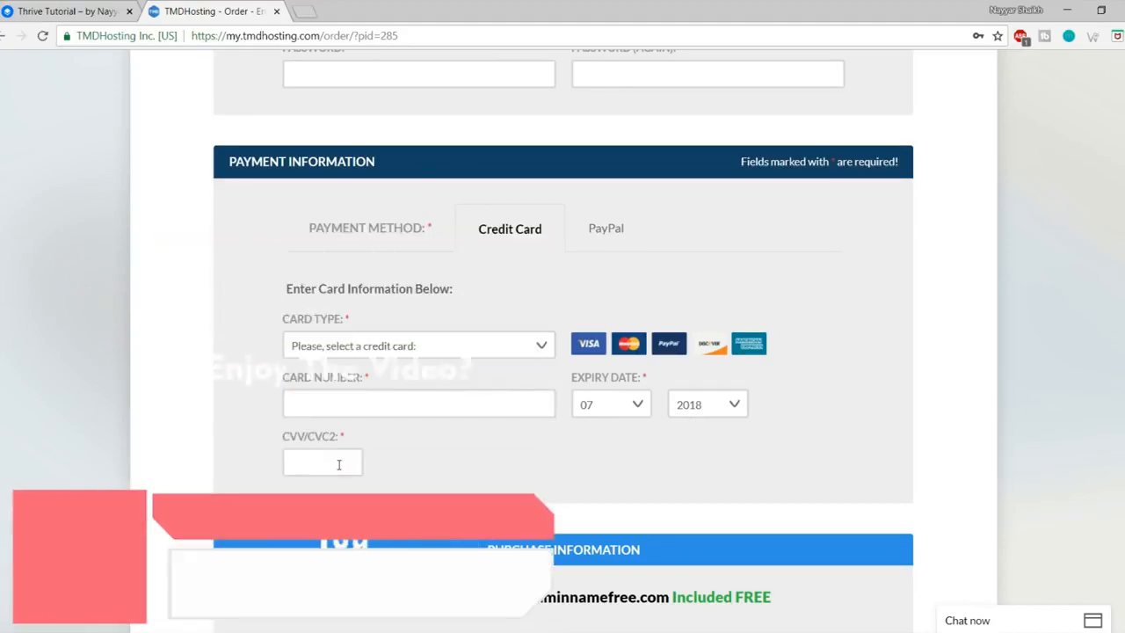
left_click(623, 238)
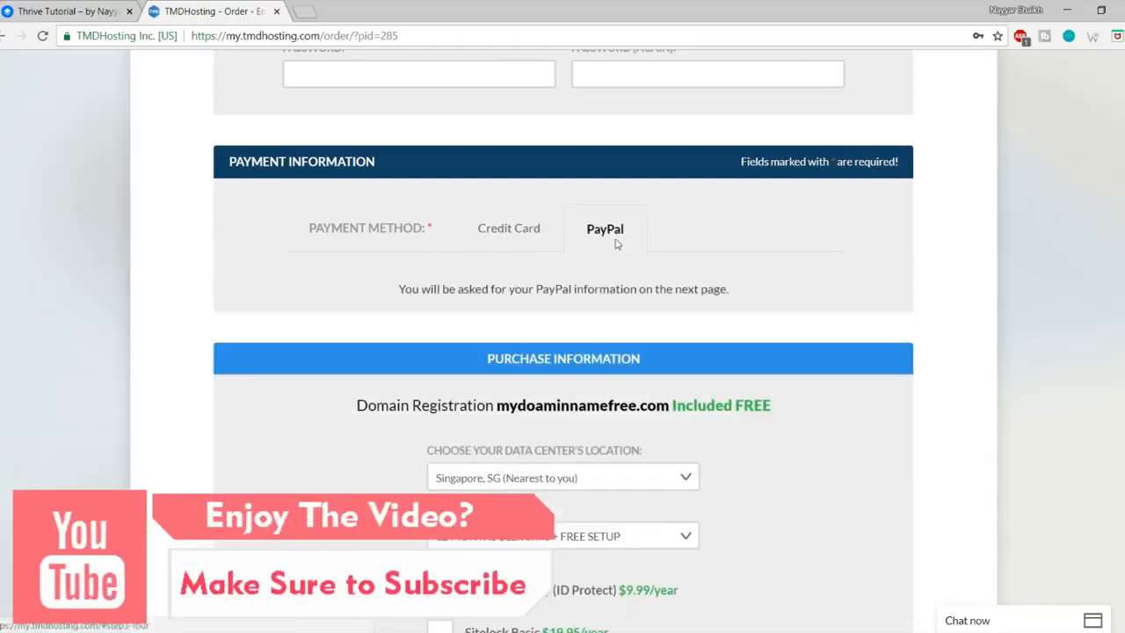
left_click(528, 242)
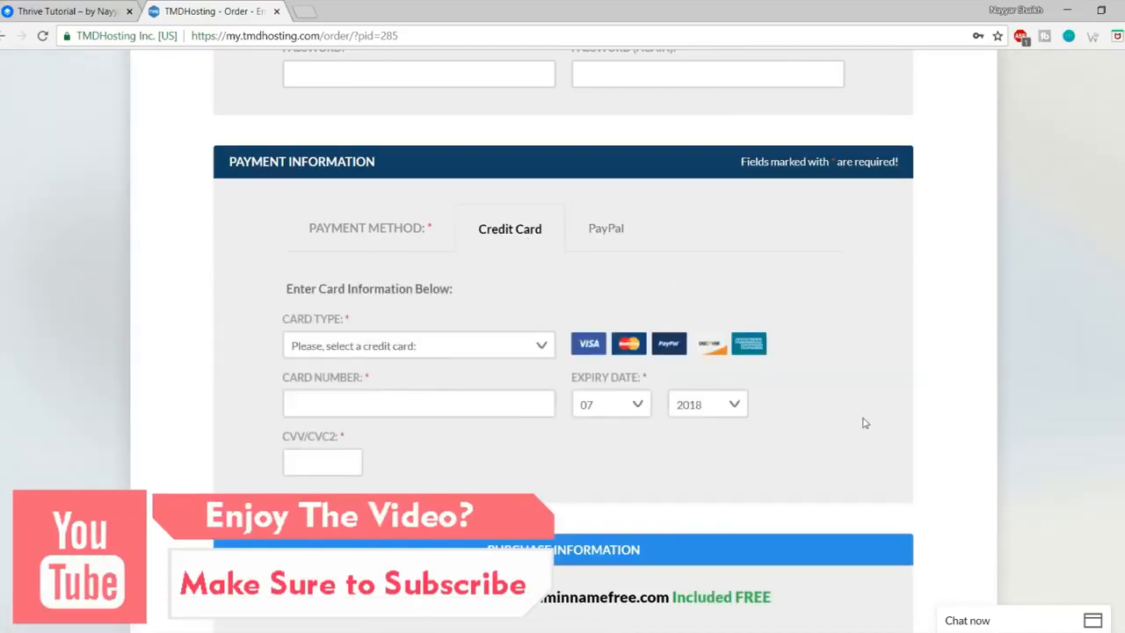
Step: Keep Singapore, SG as the data center and 12 MONTHS as the billing period
scroll(865, 423, "down", 5)
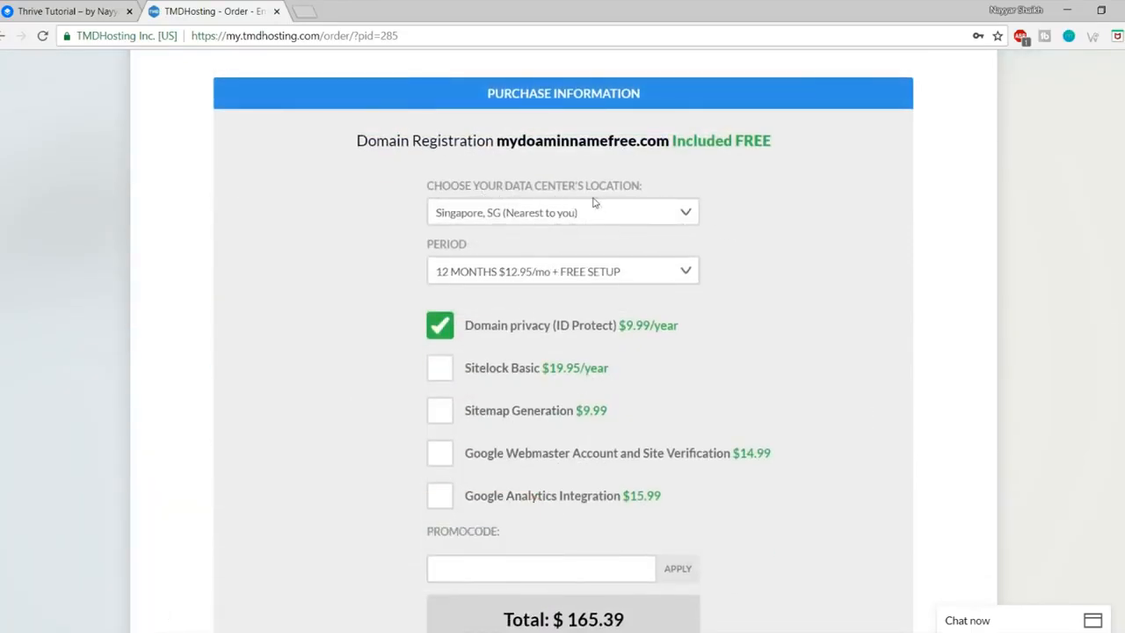
left_click(655, 218)
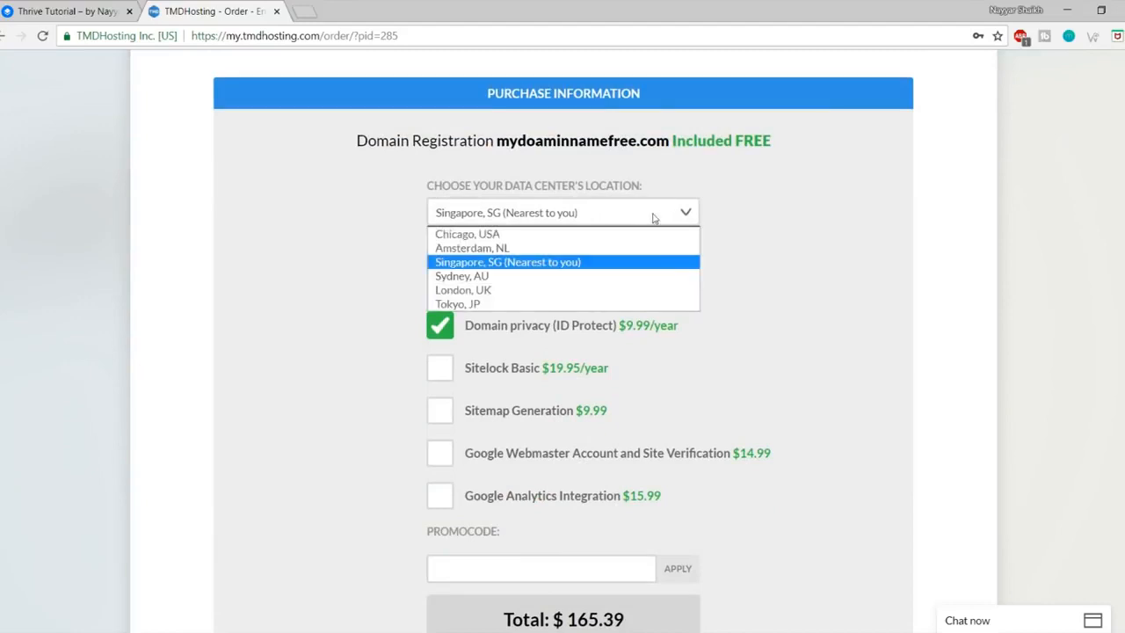
left_click(524, 265)
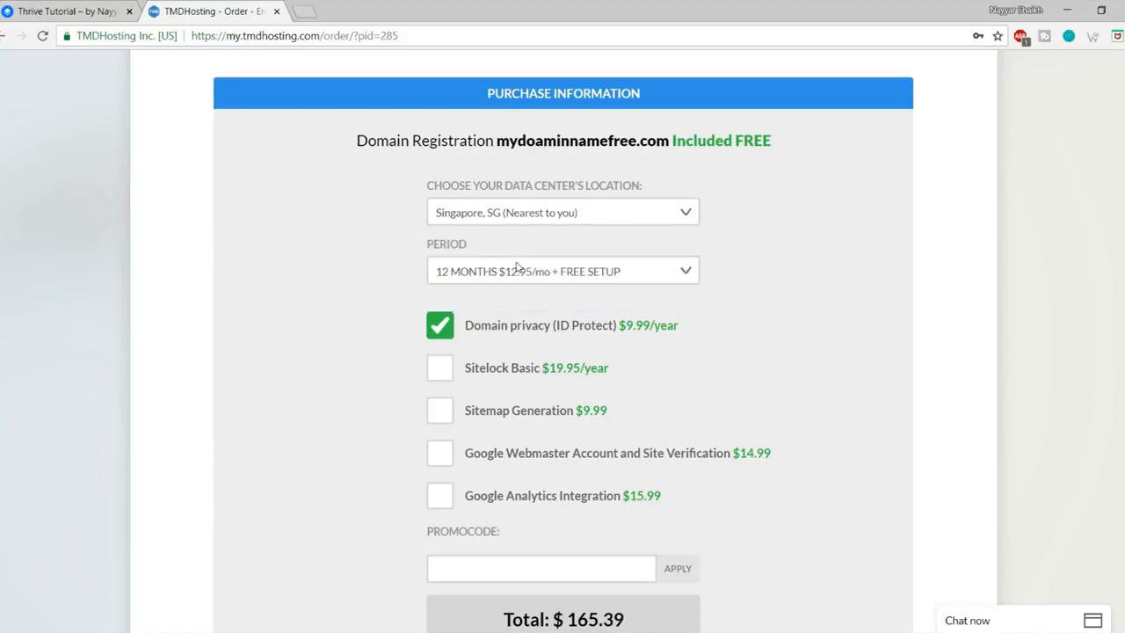
left_click(514, 215)
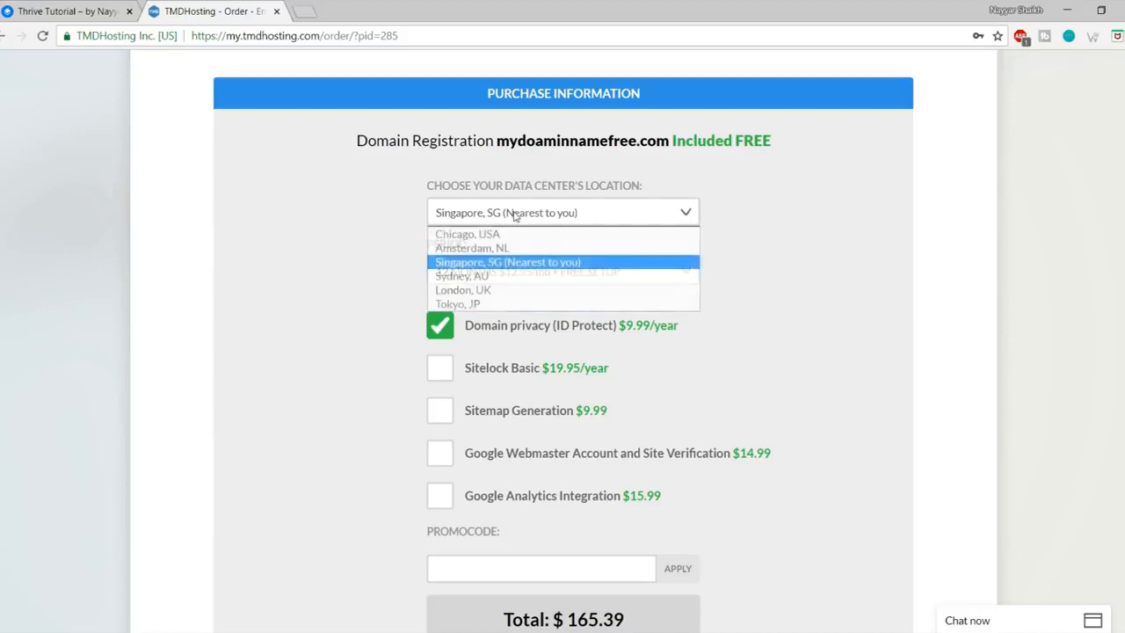
left_click(496, 264)
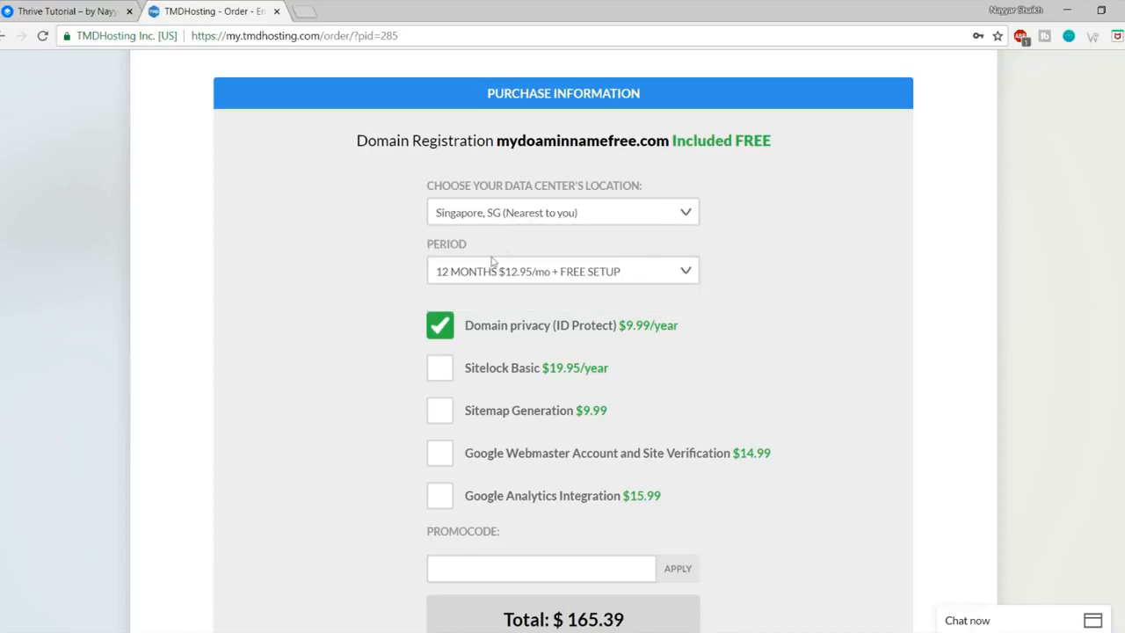
left_click(563, 273)
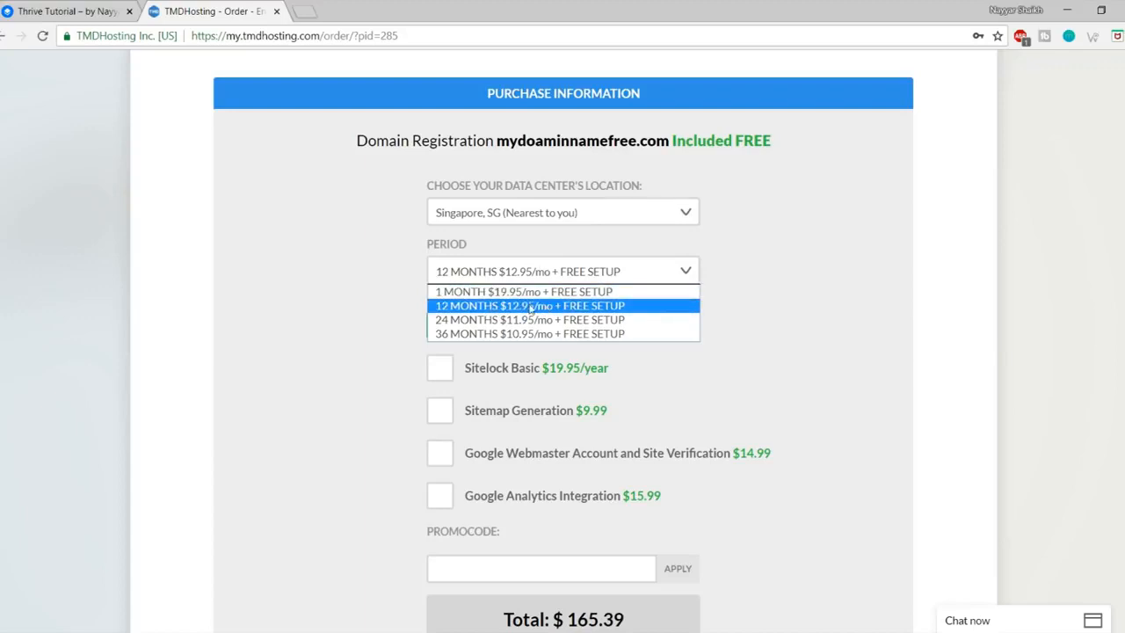
left_click(530, 306)
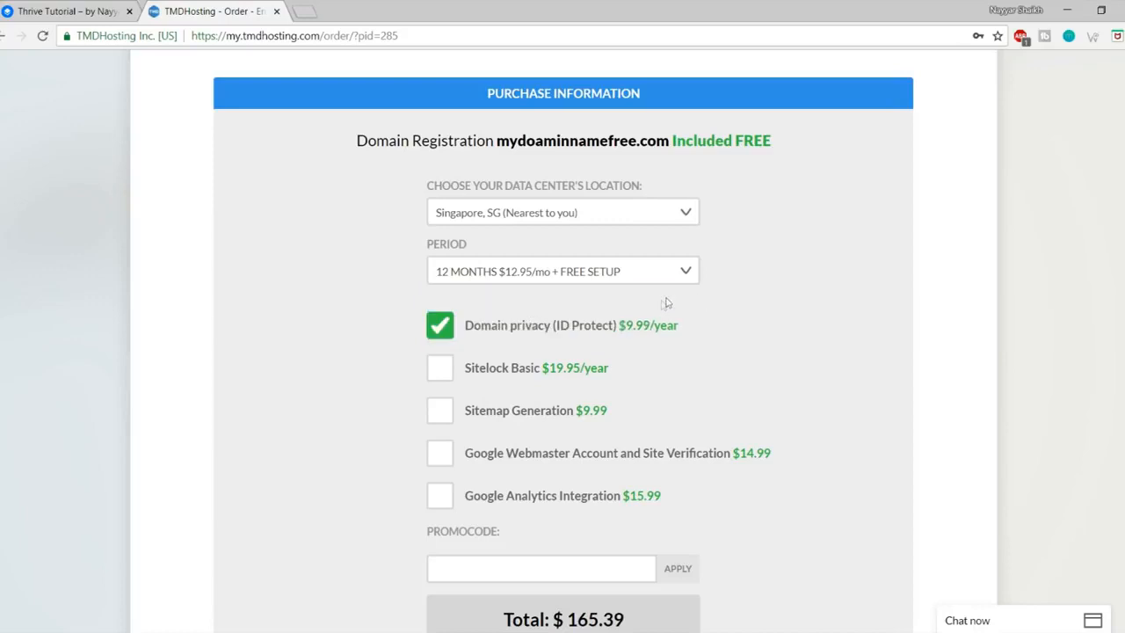
Step: Accept Domain privacy at $9.99/year and scroll to the $165.39 checkout total
scroll(706, 390, "down", 1)
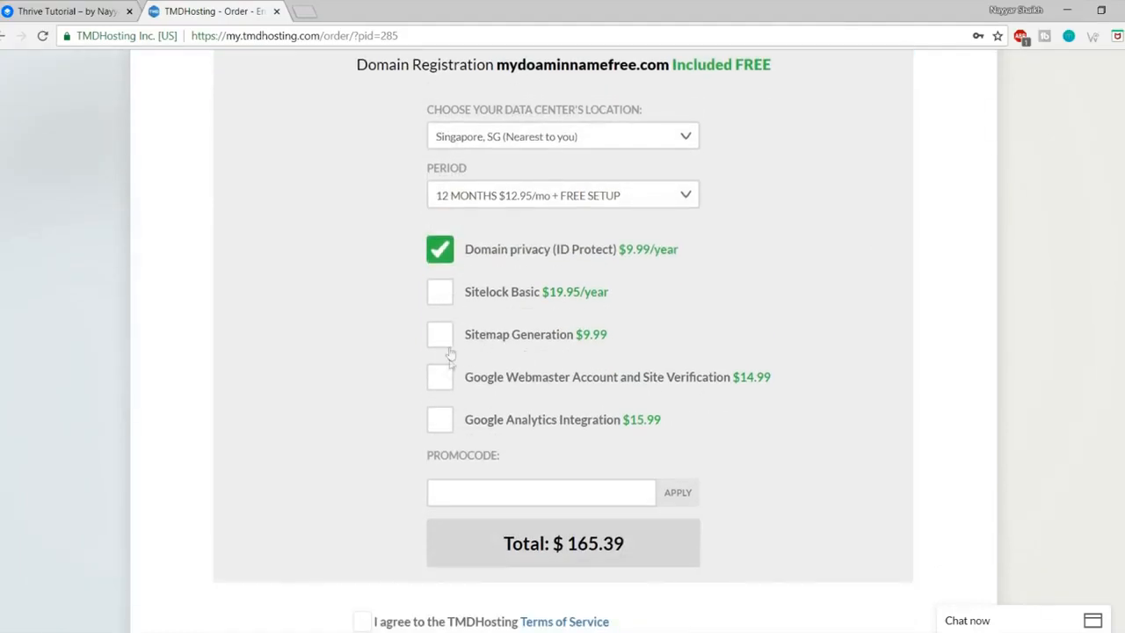
scroll(450, 361, "down", 1)
scroll(448, 369, "up", 1)
left_click_drag(678, 254, 621, 255)
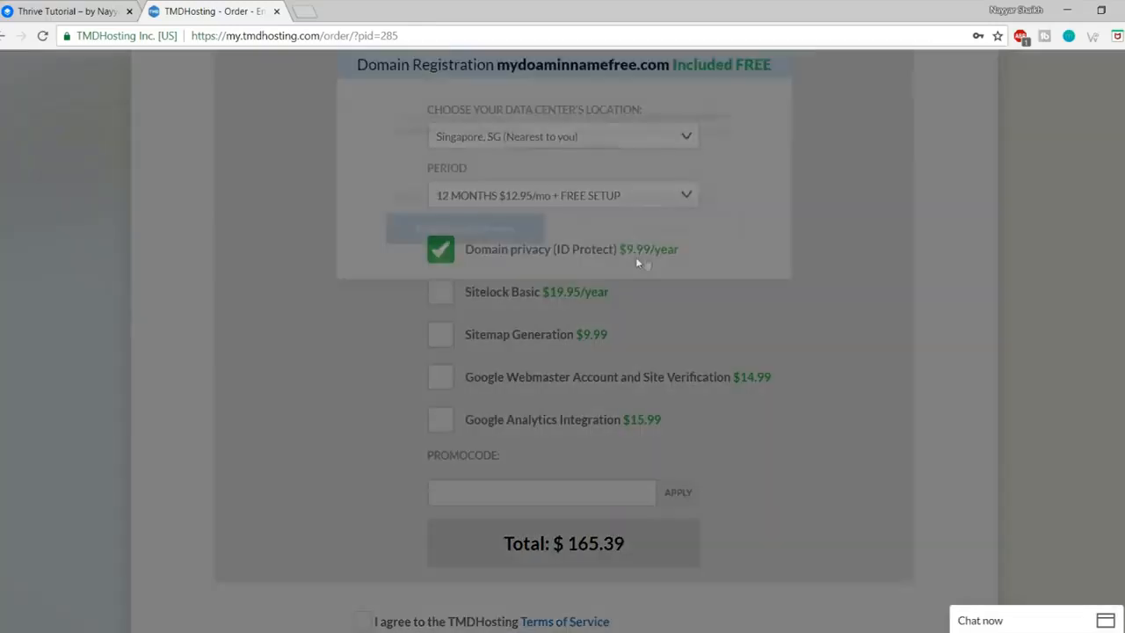
left_click(748, 94)
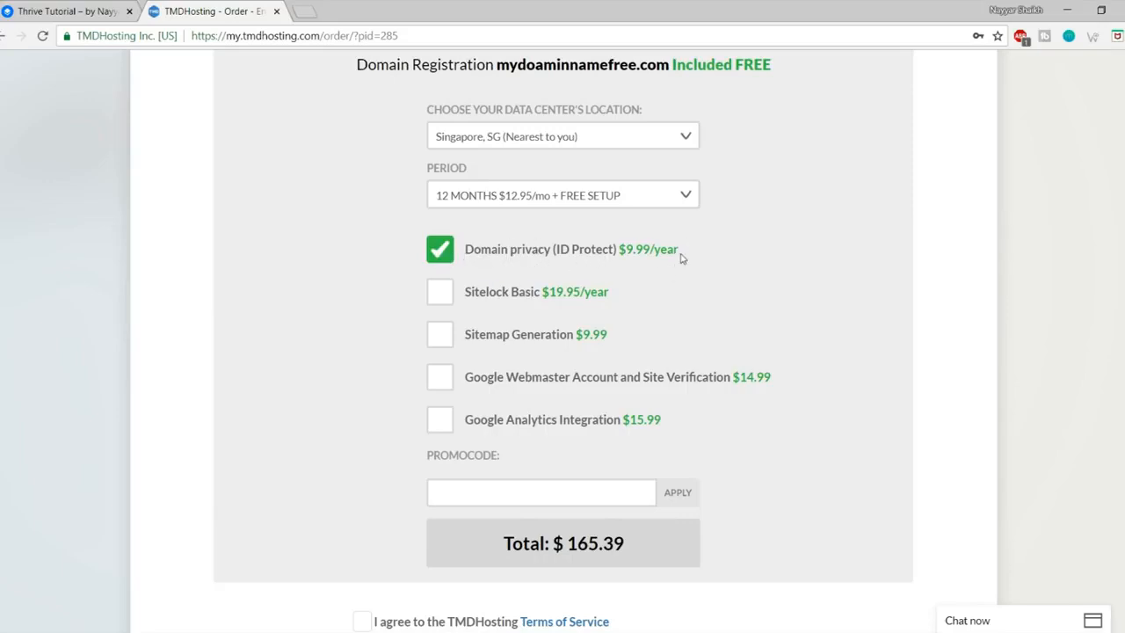
scroll(993, 296, "down", 2)
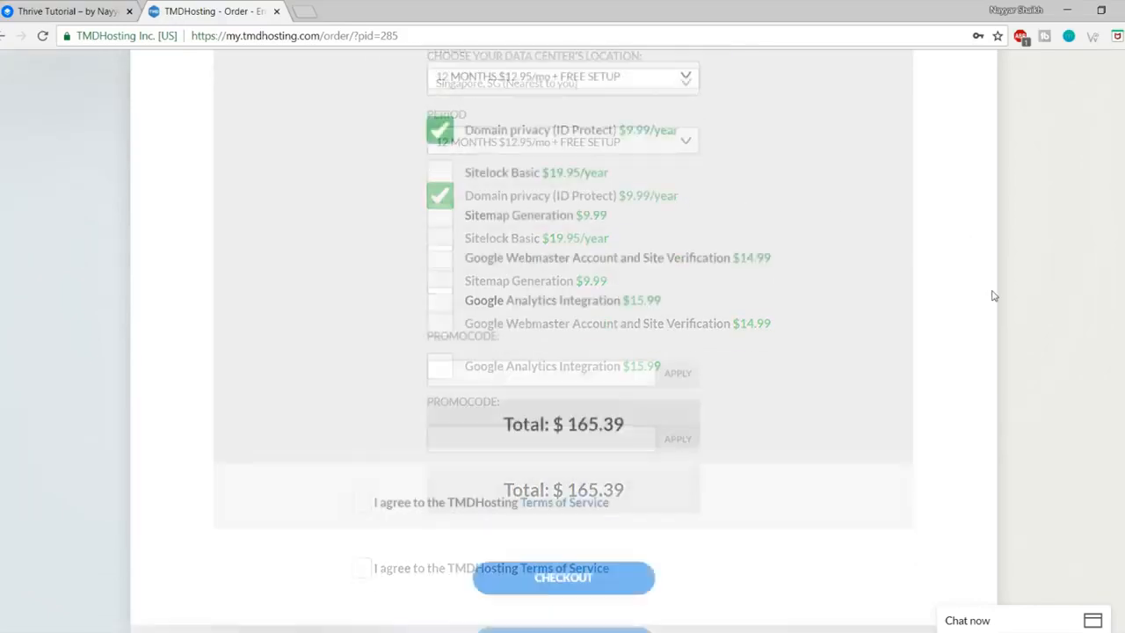
Step: Enter NAYYAR7 in the PROMOCODE field at checkout and apply it
scroll(991, 295, "down", 1)
left_click(512, 264)
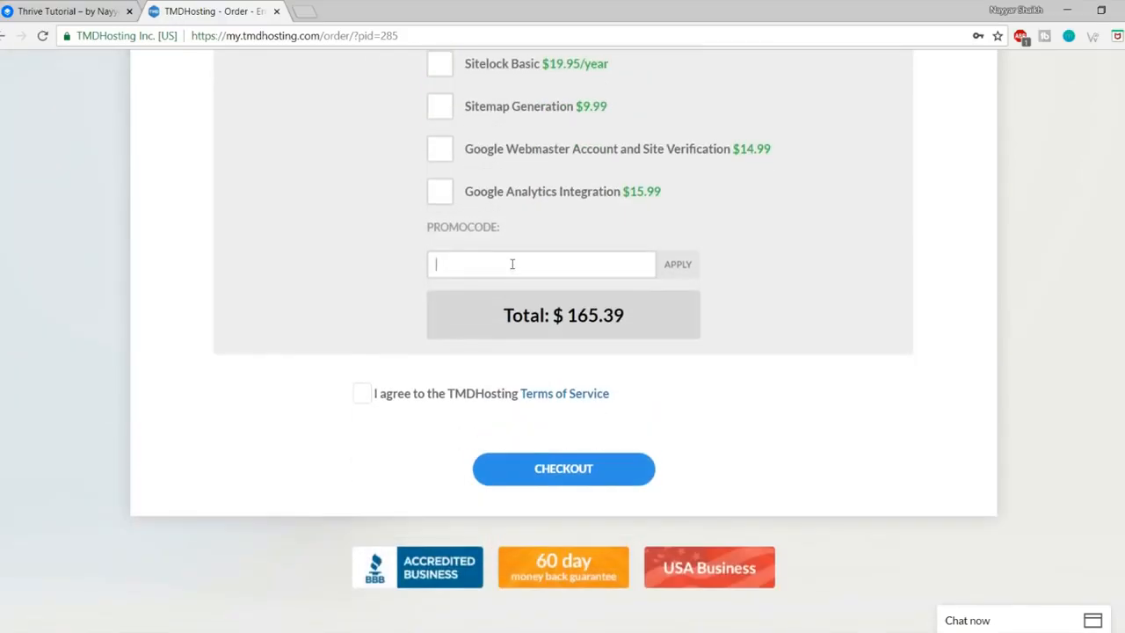
type("NAYYAR7")
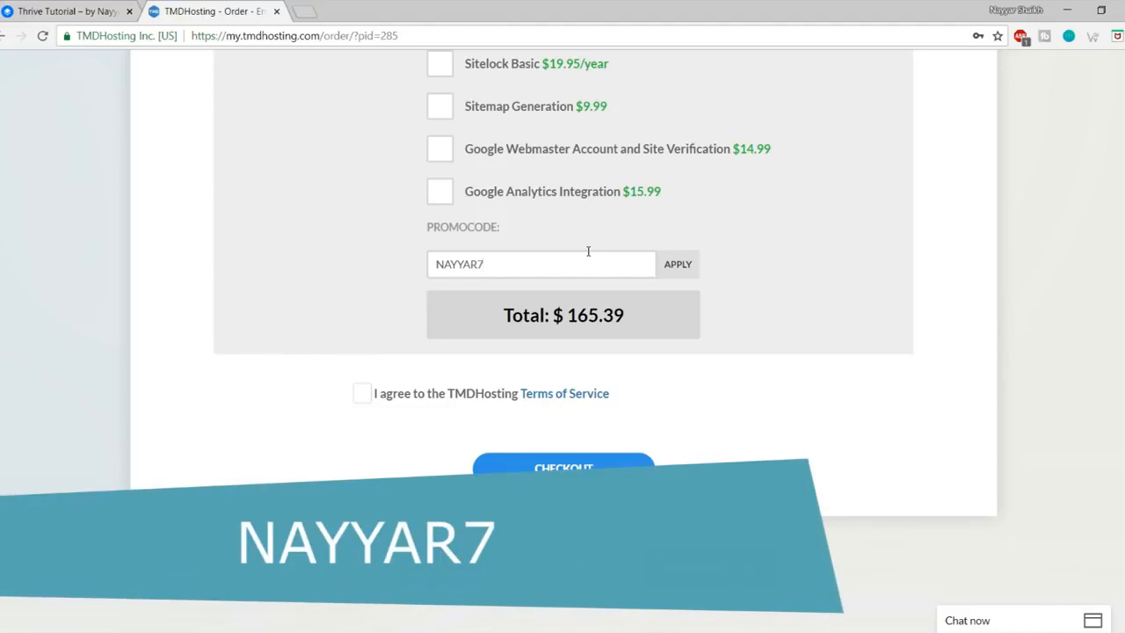
left_click(682, 266)
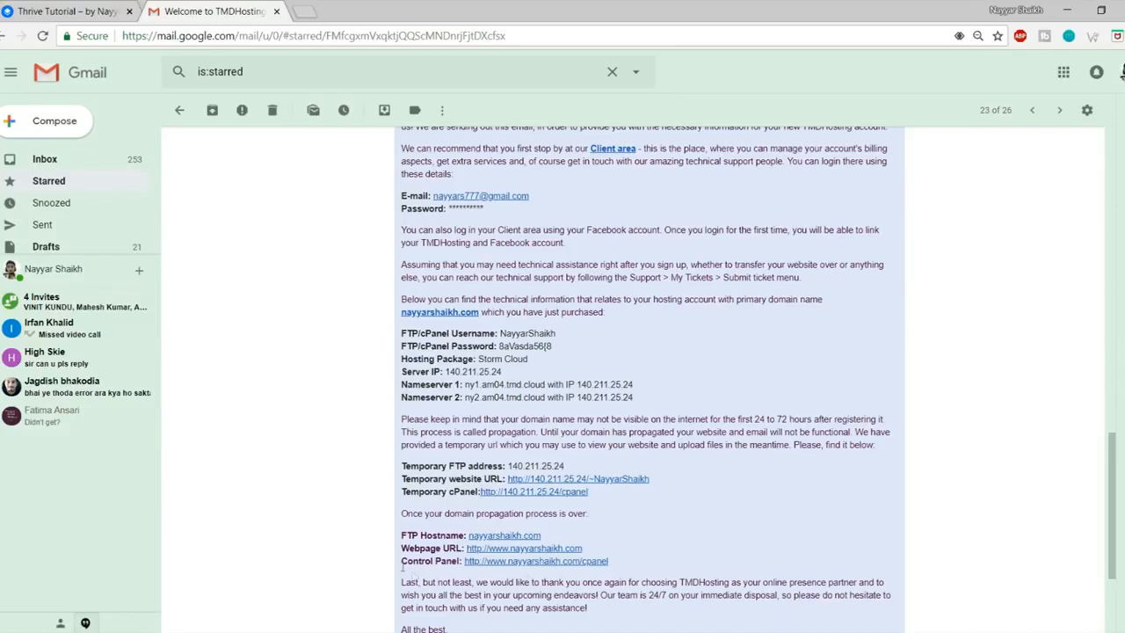
Step: Open the welcome email's Control Panel link in a new tab and bring up the cPanel login's saved usernames
left_click_drag(401, 563, 460, 568)
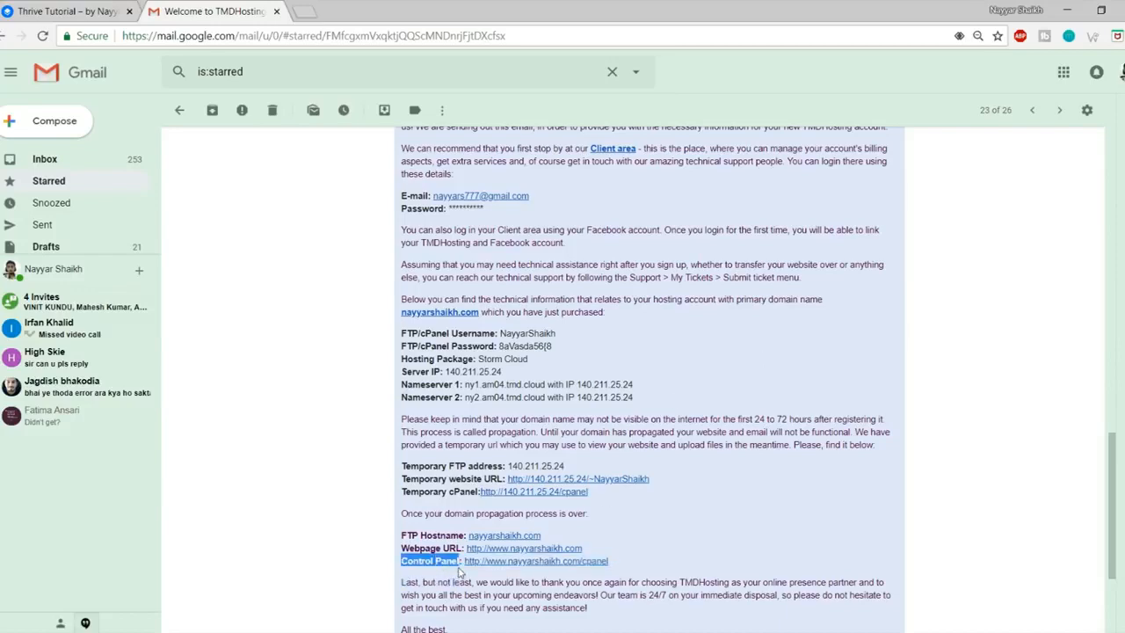
left_click(461, 568)
right_click(537, 569)
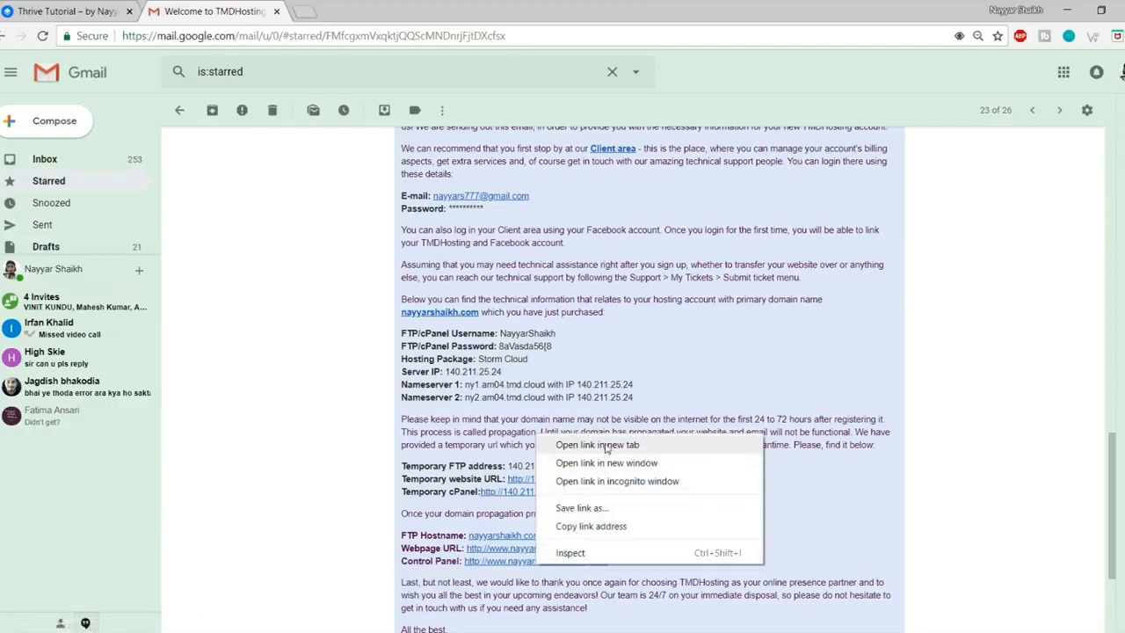
left_click(598, 445)
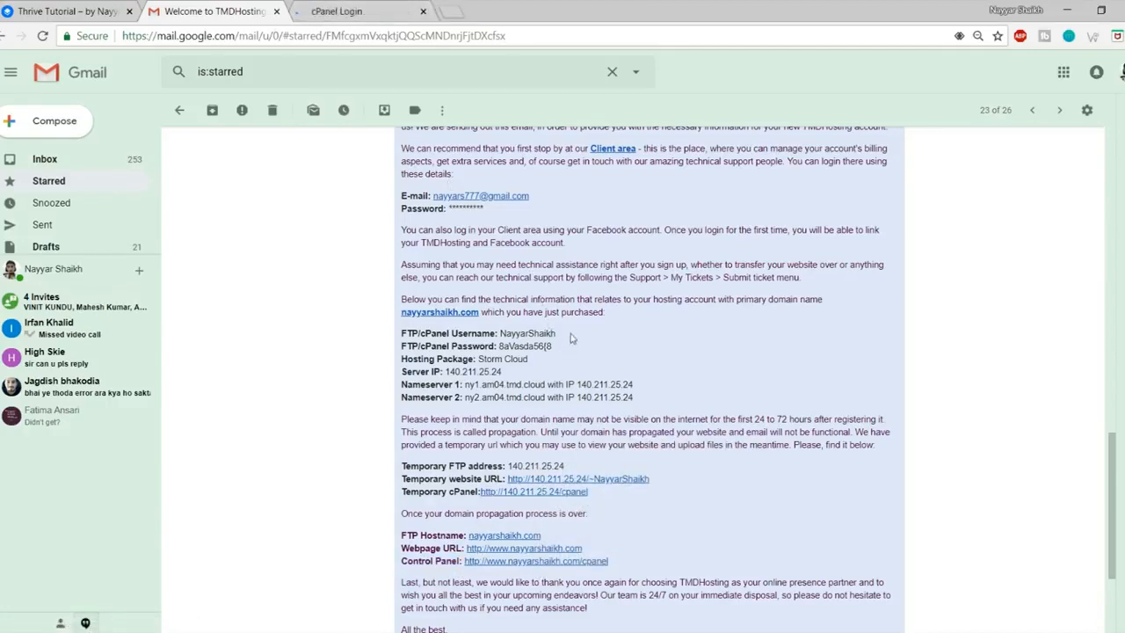
left_click(316, 7)
left_click(570, 261)
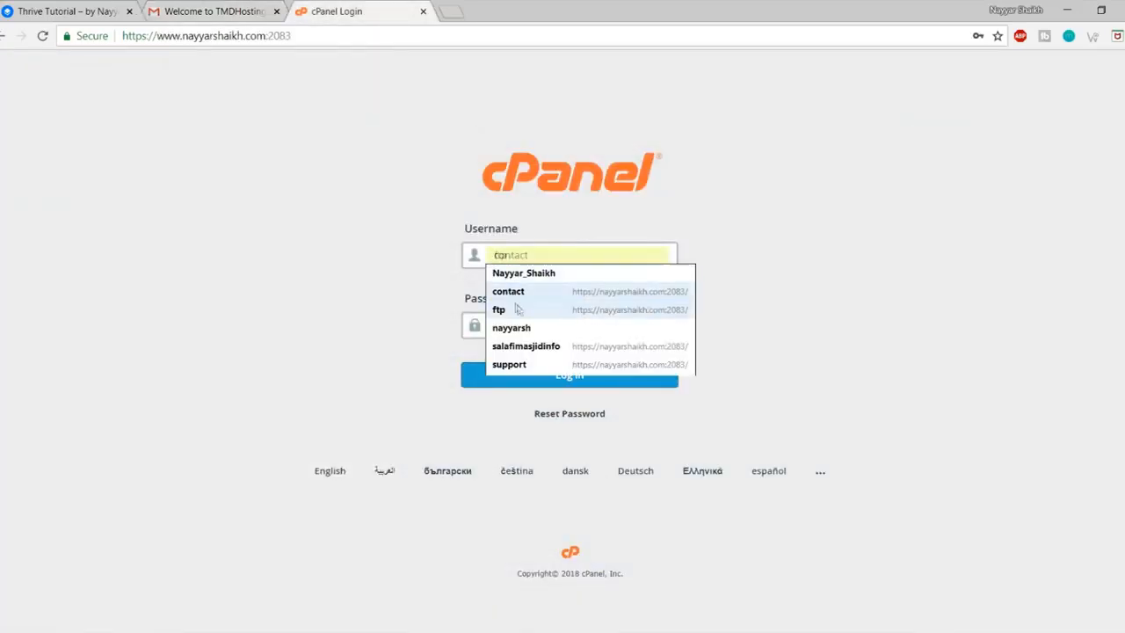
Step: Log in to cPanel with the saved username and launch Softaculous Apps Installer
left_click(528, 328)
left_click(547, 384)
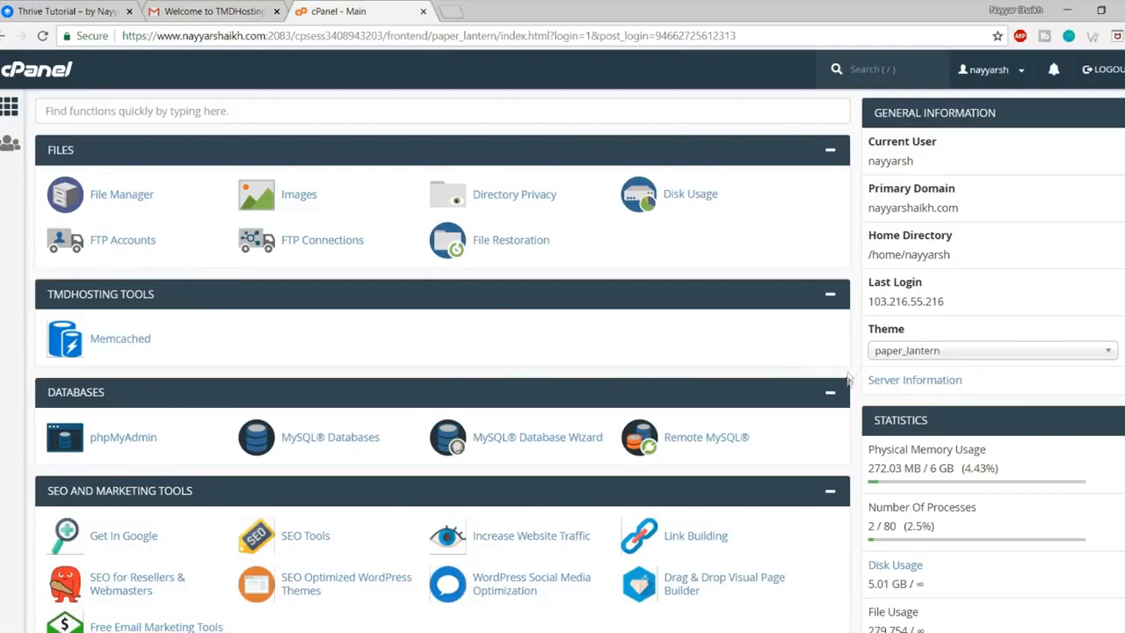
scroll(849, 456, "down", 2)
scroll(849, 457, "down", 15)
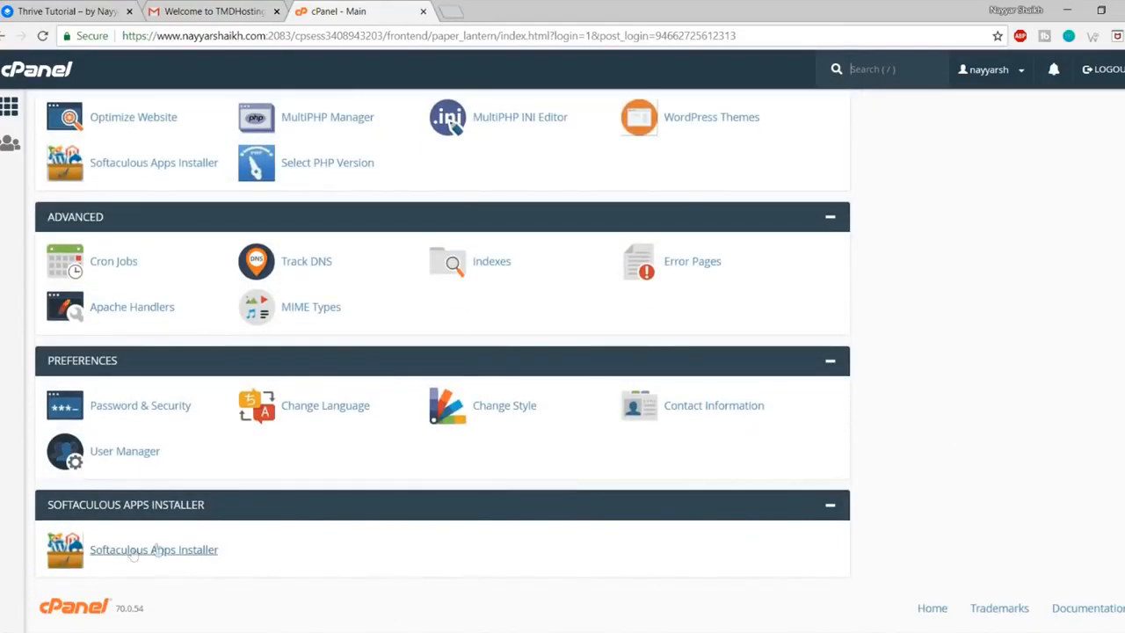
left_click(155, 558)
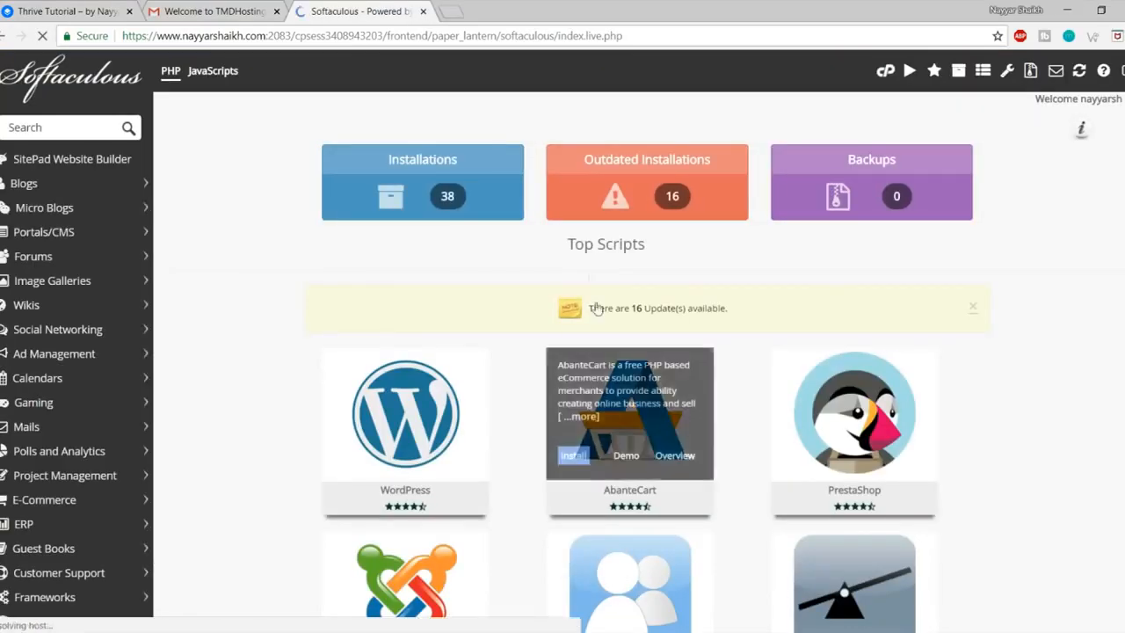
mouse_move(453, 379)
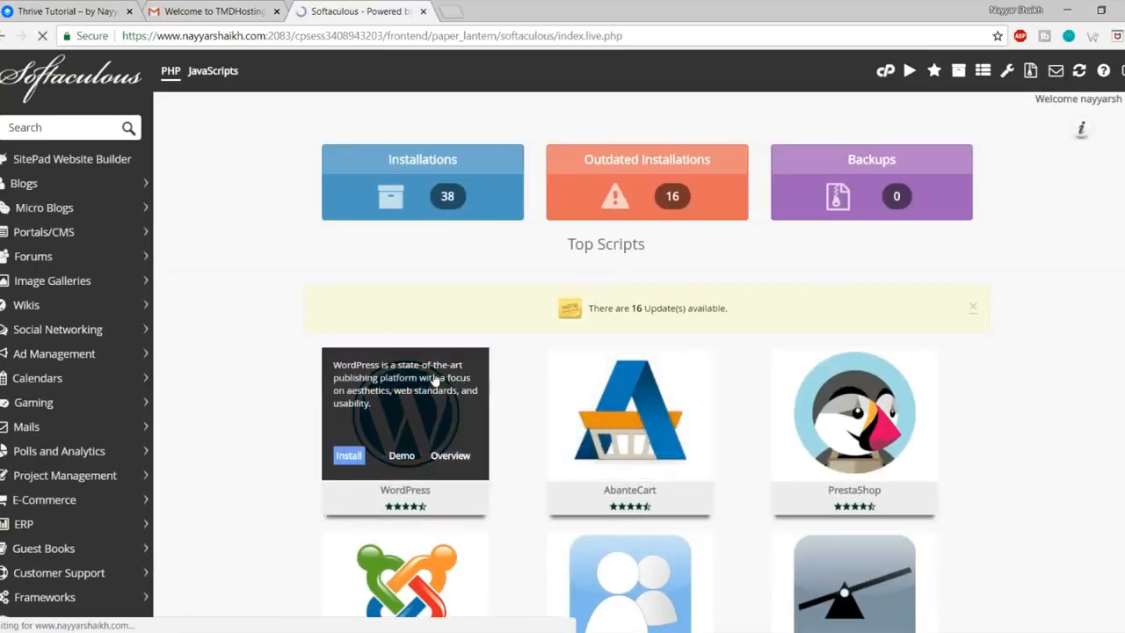
left_click(437, 376)
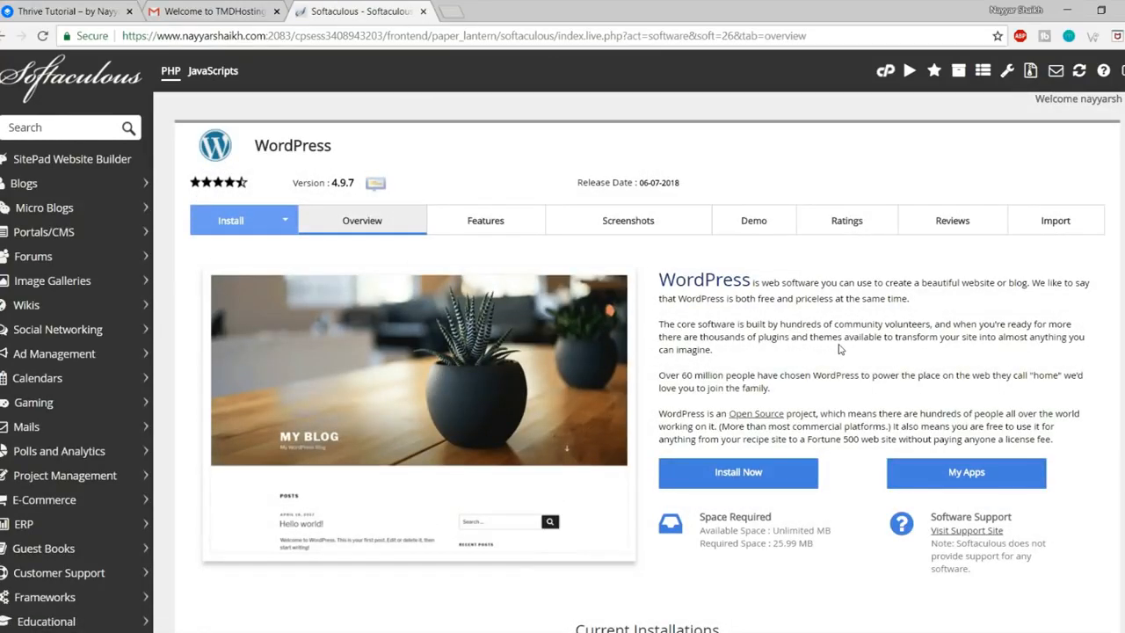
left_click(772, 474)
left_click(661, 261)
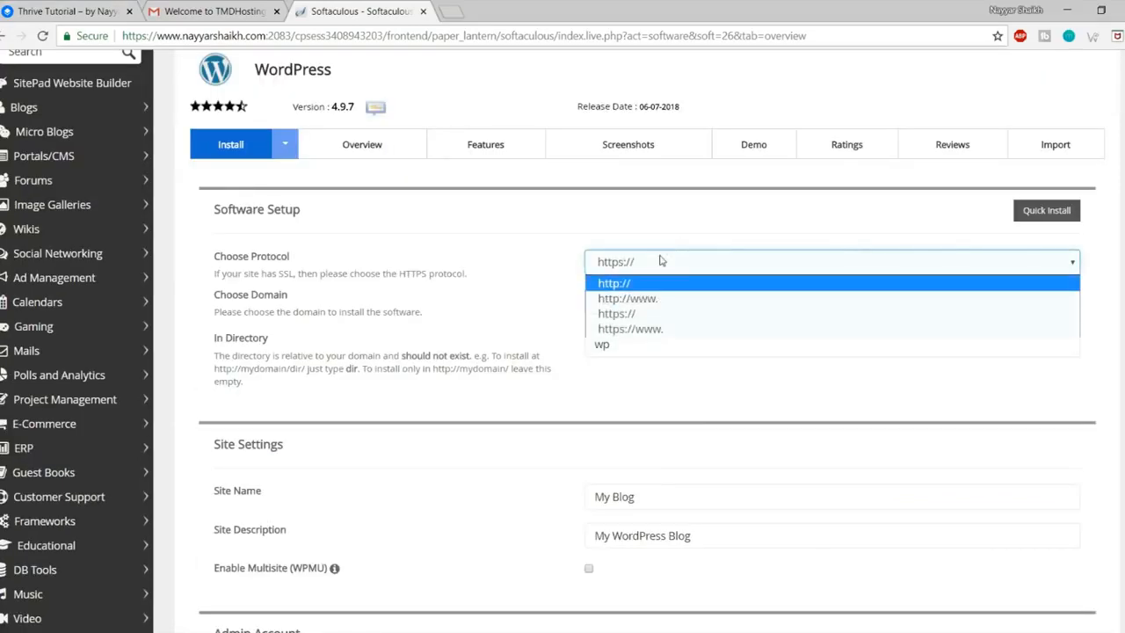
left_click(415, 272)
left_click_drag(216, 273, 487, 282)
left_click(317, 279)
left_click(435, 279)
left_click(487, 282)
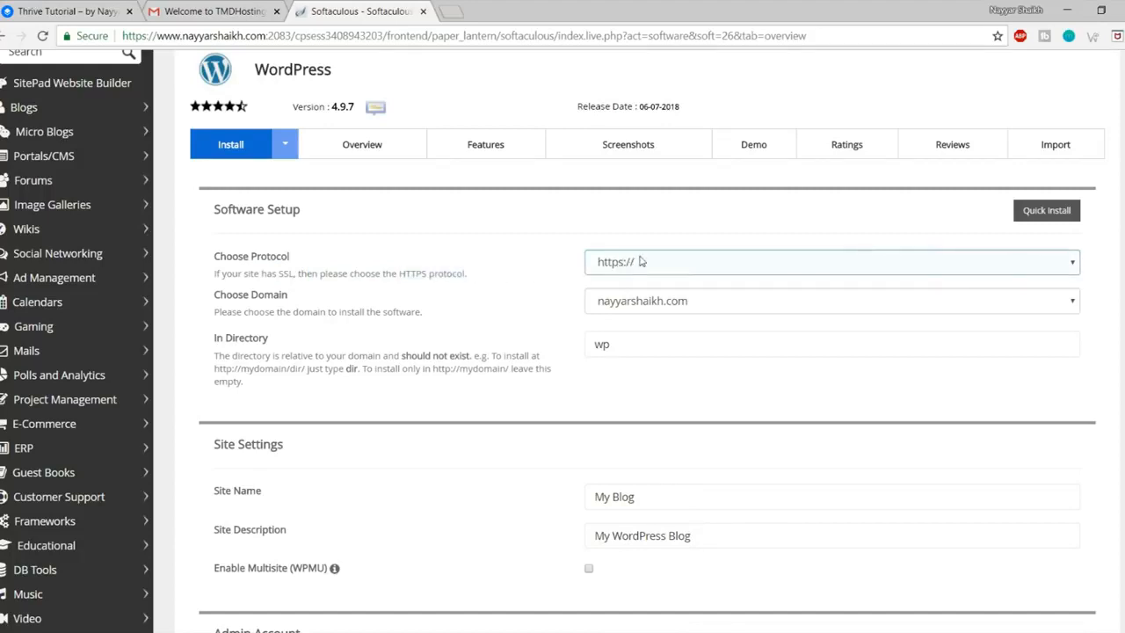
left_click(666, 261)
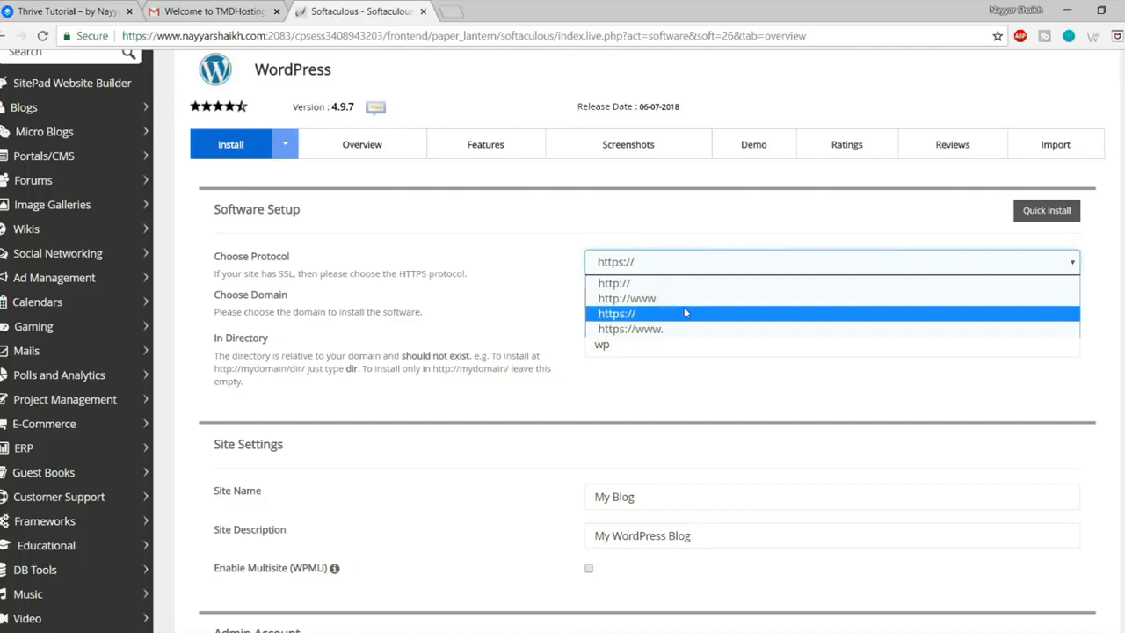
left_click(668, 325)
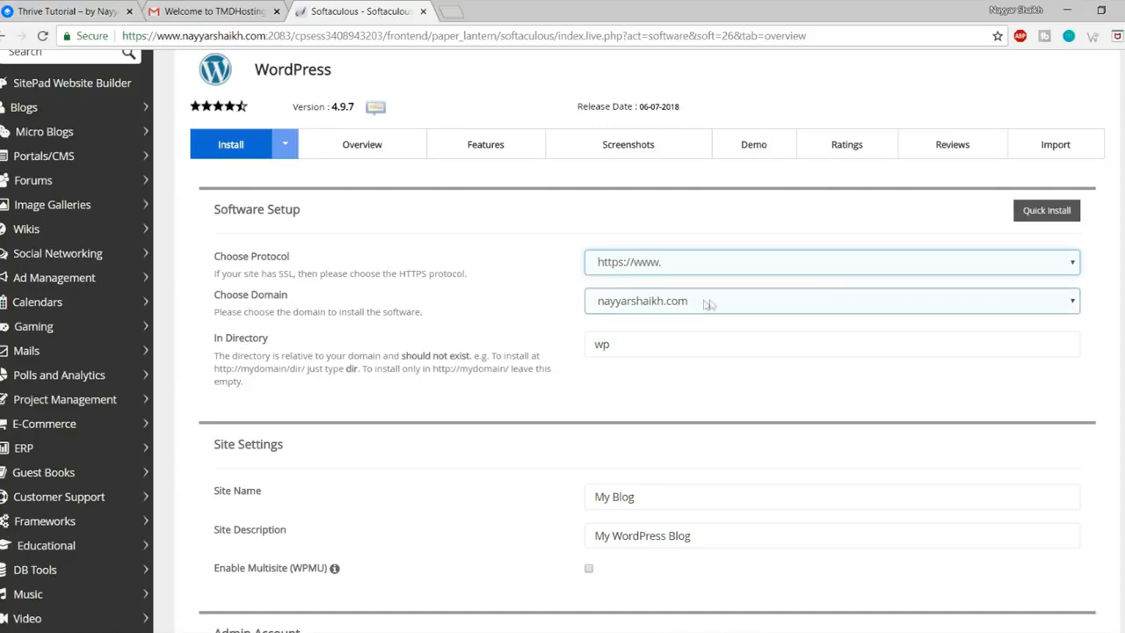
Step: Install on the thrive2 subdomain with an empty directory so WordPress sits at its root
left_click(694, 305)
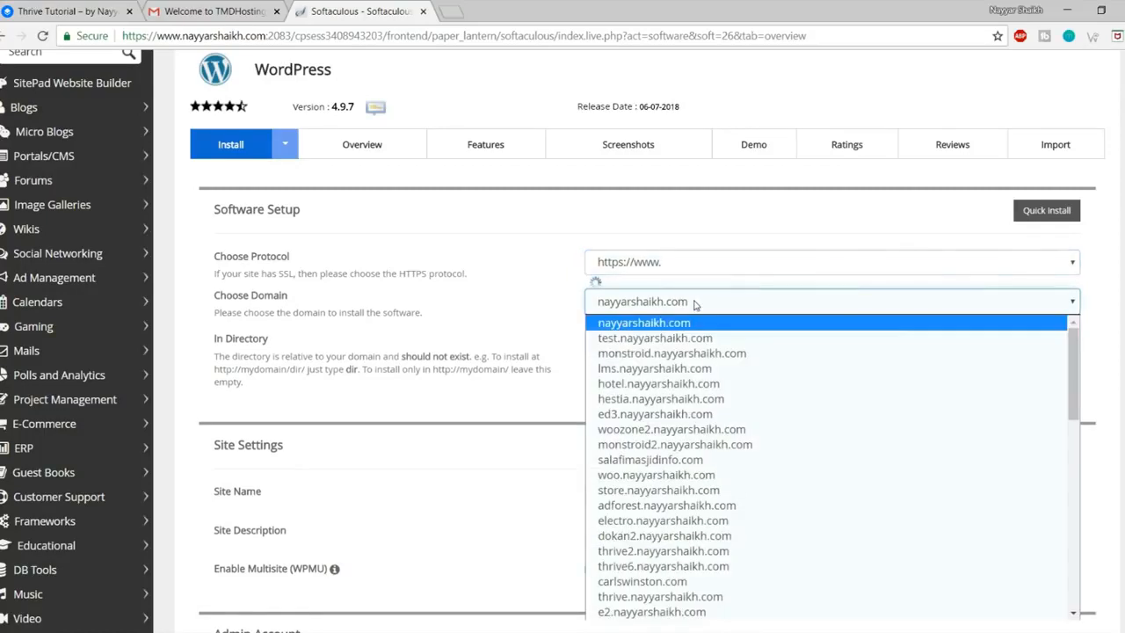
type("thrive2.")
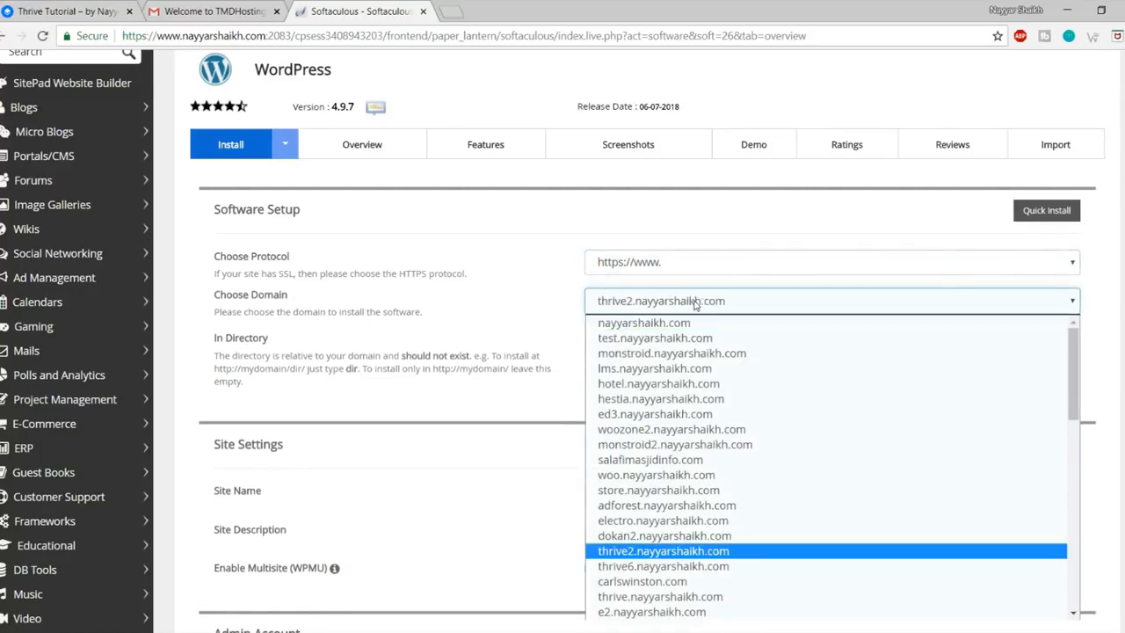
key("Return")
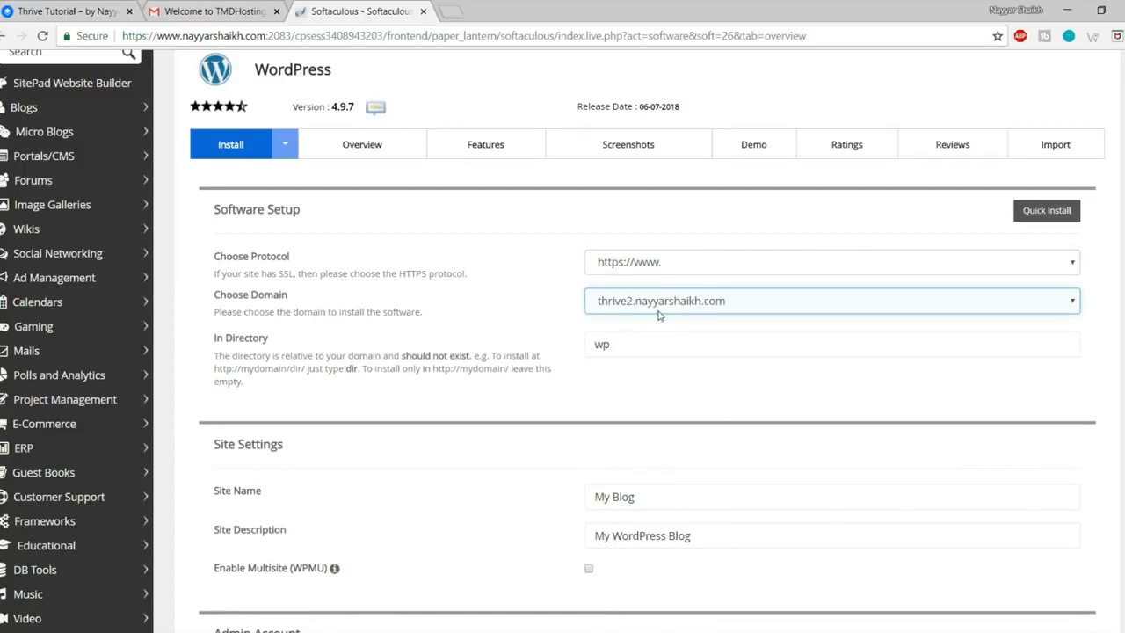
left_click(631, 346)
double_click(639, 346)
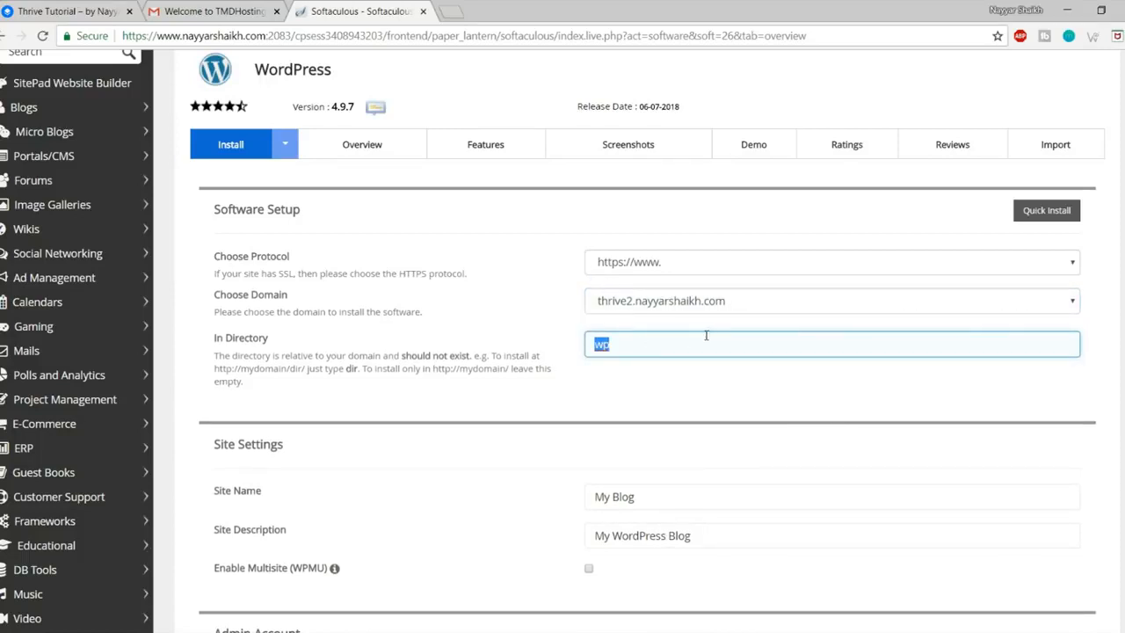
key("BackSpace")
left_click(715, 406)
Step: Name the site 'Thrive Tutorial' and fill the site description from the saved suggestion
scroll(715, 410, "down", 3)
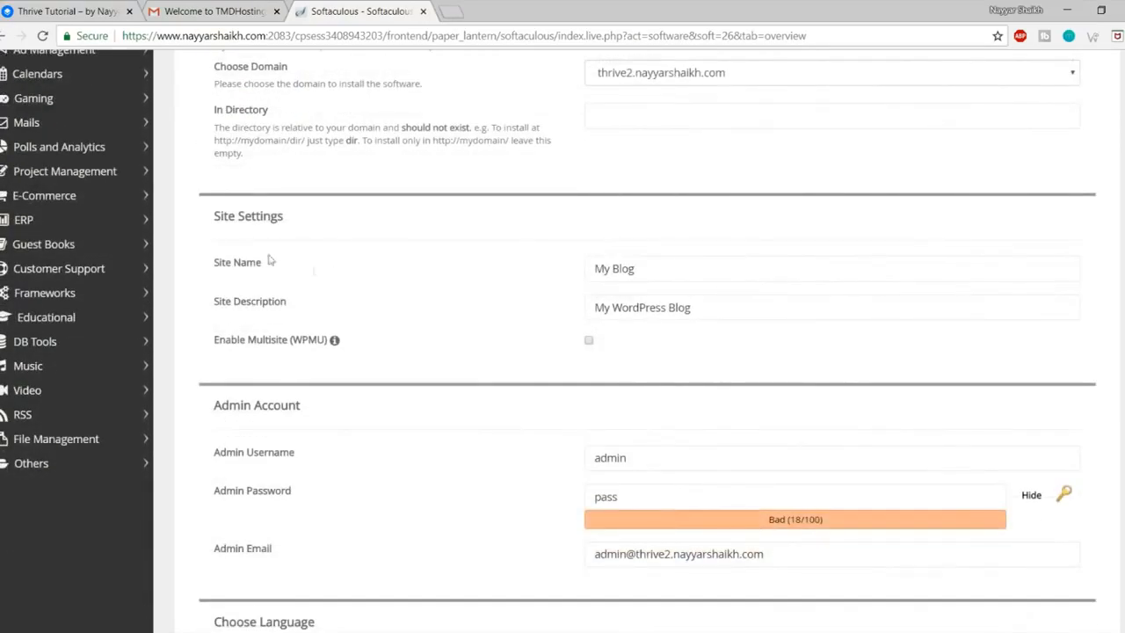
left_click_drag(216, 218, 307, 220)
left_click(849, 307)
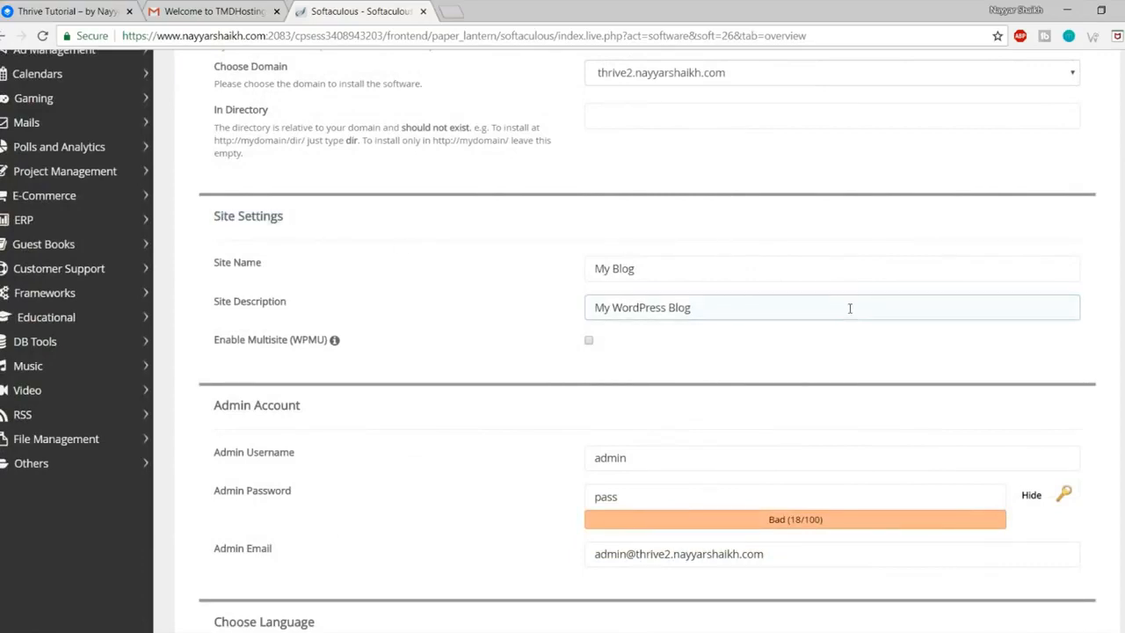
left_click(728, 266)
left_click_drag(728, 267, 572, 269)
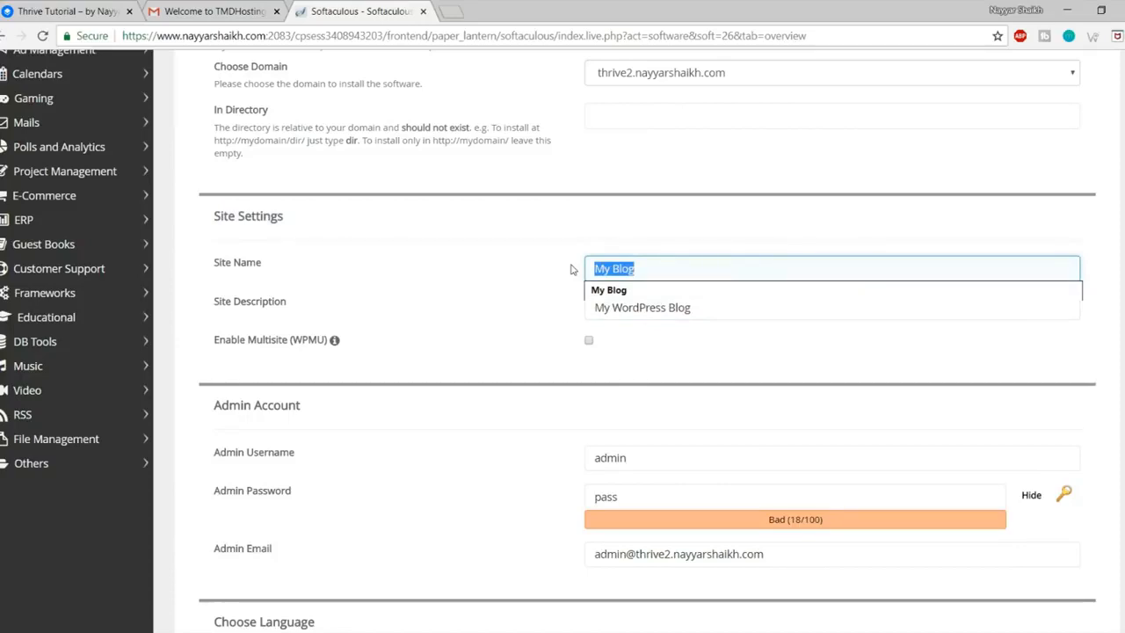
type("T")
key("Down")
key("Return")
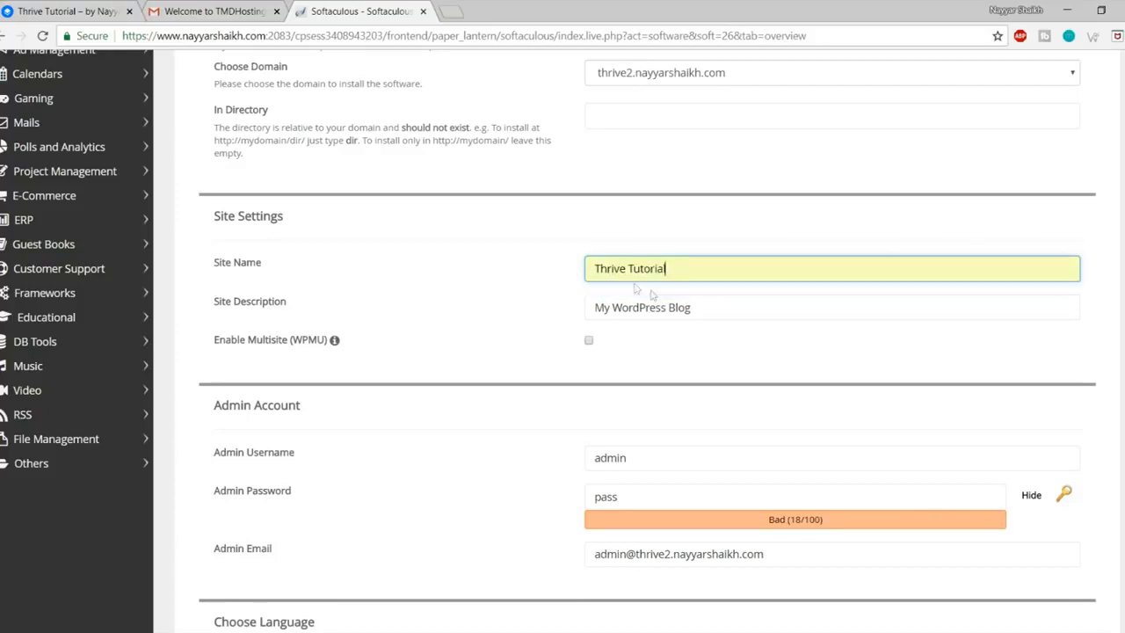
left_click_drag(743, 311, 572, 306)
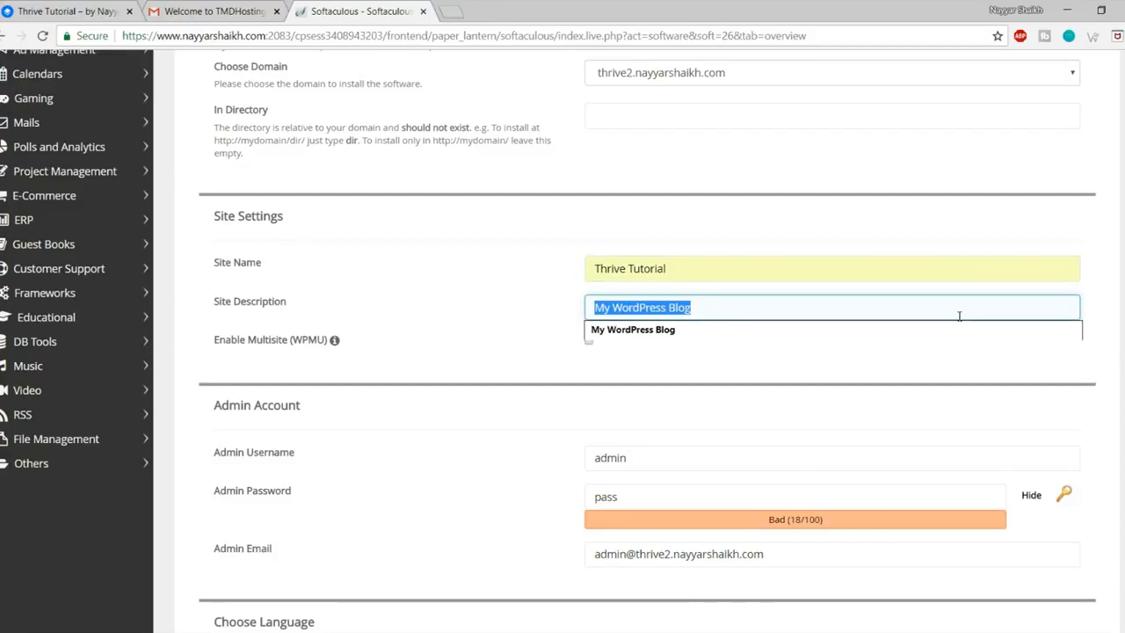
type("by Nayyar Shaikh")
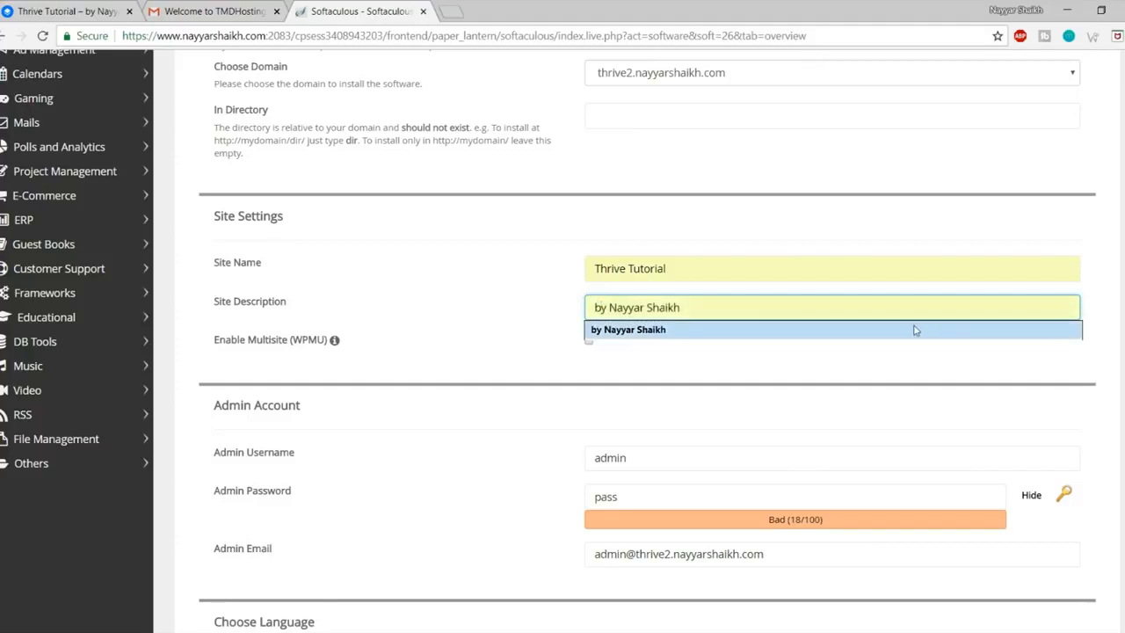
left_click(931, 330)
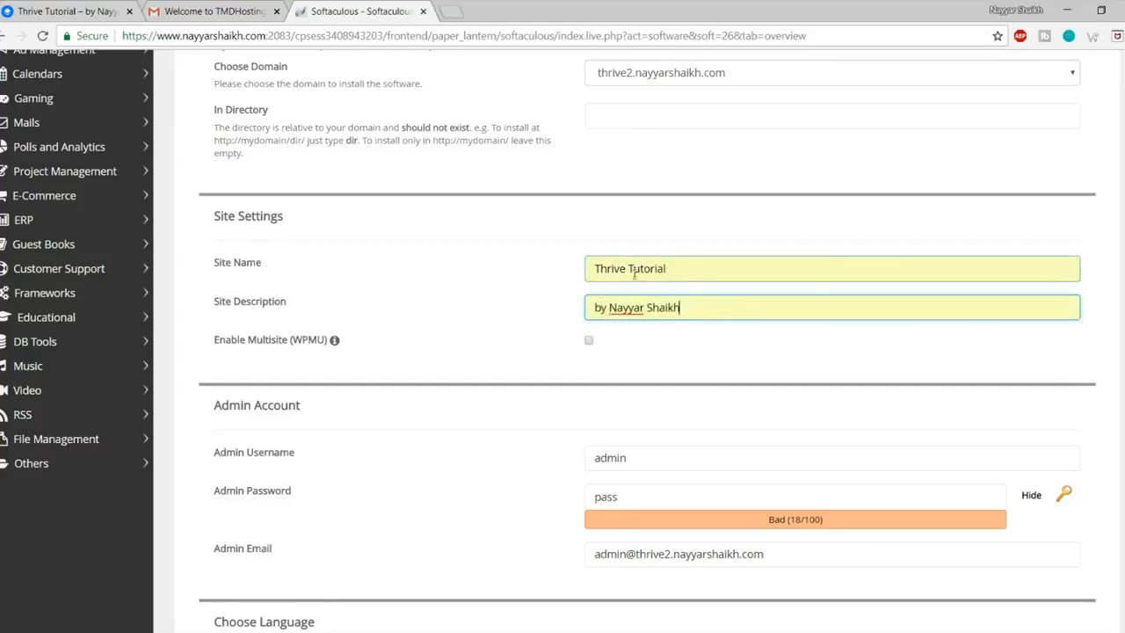
scroll(923, 370, "down", 2)
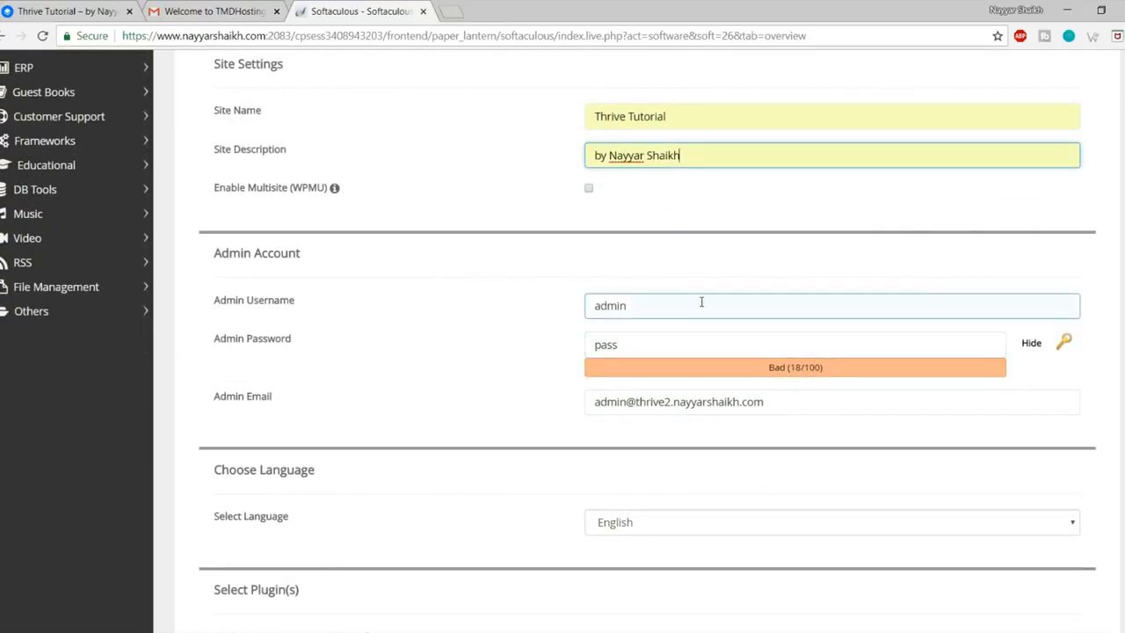
Step: Enter the admin username, password and e-mail address, then start the installation
left_click(666, 301)
left_click_drag(736, 302, 573, 305)
type("Nayyar_Shaikh")
left_click(648, 328)
left_click_drag(648, 352, 556, 349)
left_click(1034, 343)
left_click_drag(645, 349, 573, 353)
type("pass")
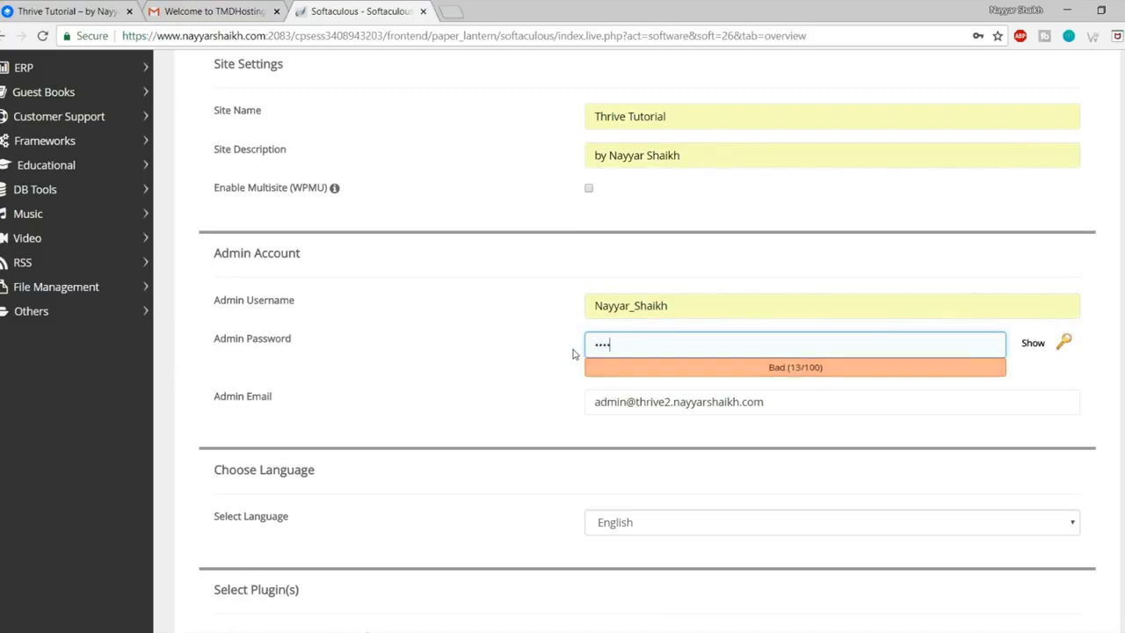
left_click_drag(783, 401, 568, 397)
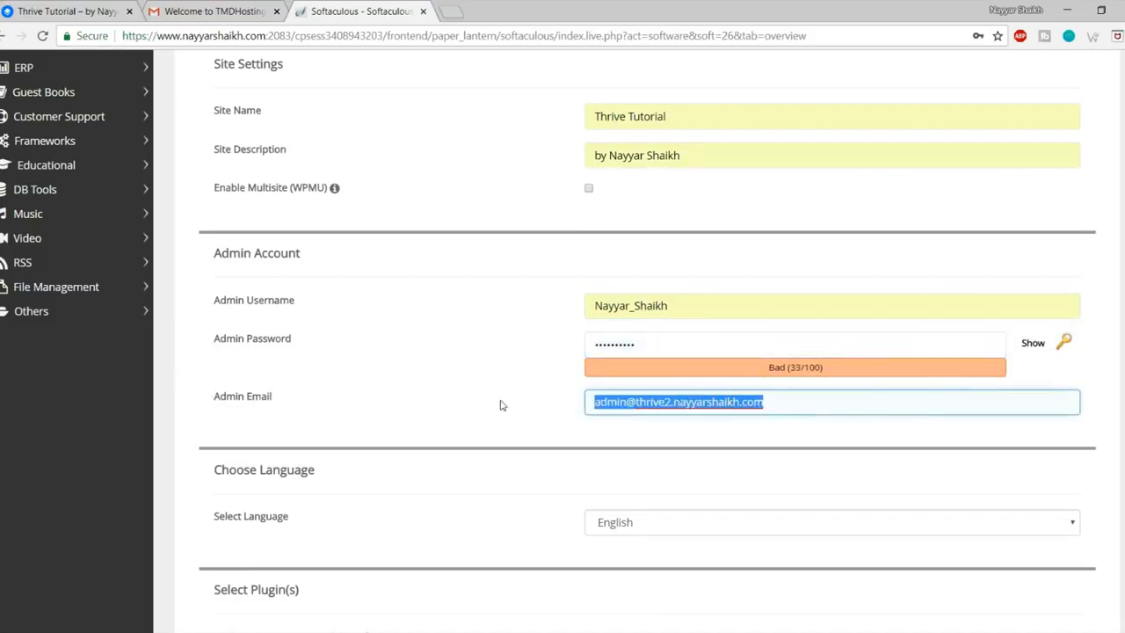
type("re")
left_click(630, 424)
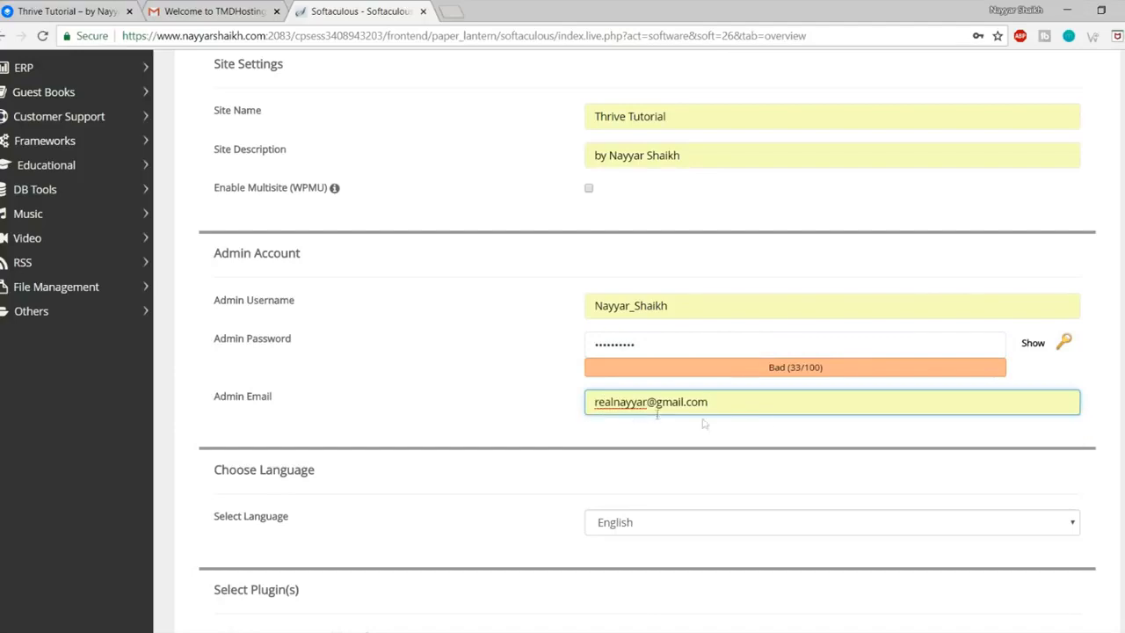
scroll(781, 430, "down", 8)
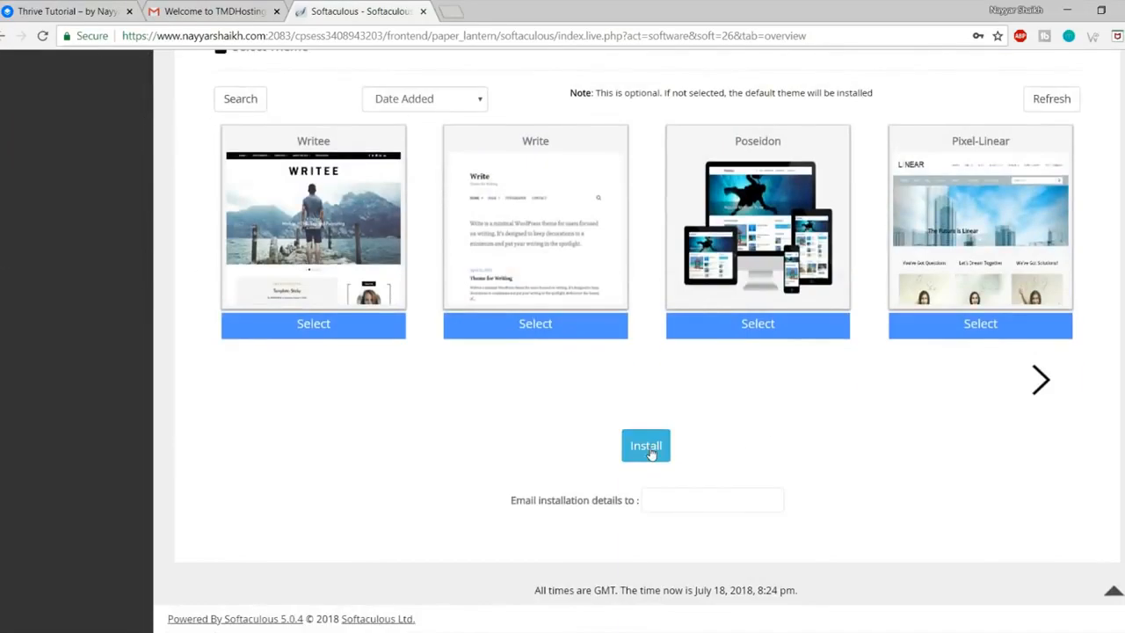
left_click(647, 448)
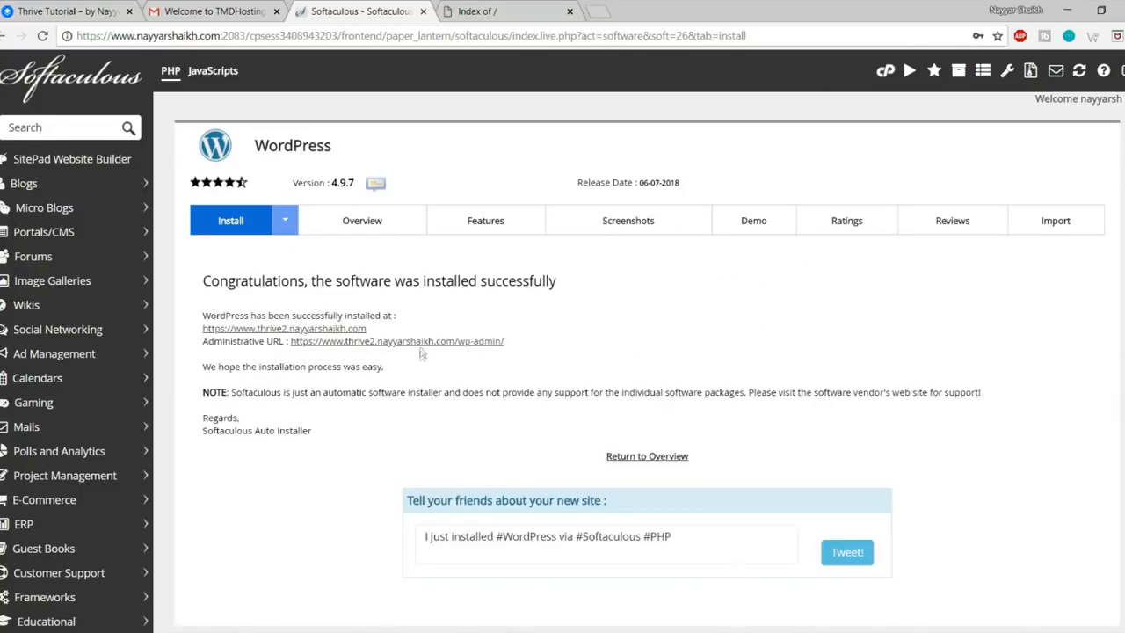
Step: Close the blank Index of / page, open the wp-admin URL and new site in tabs, then view the Dashboard
left_click(569, 12)
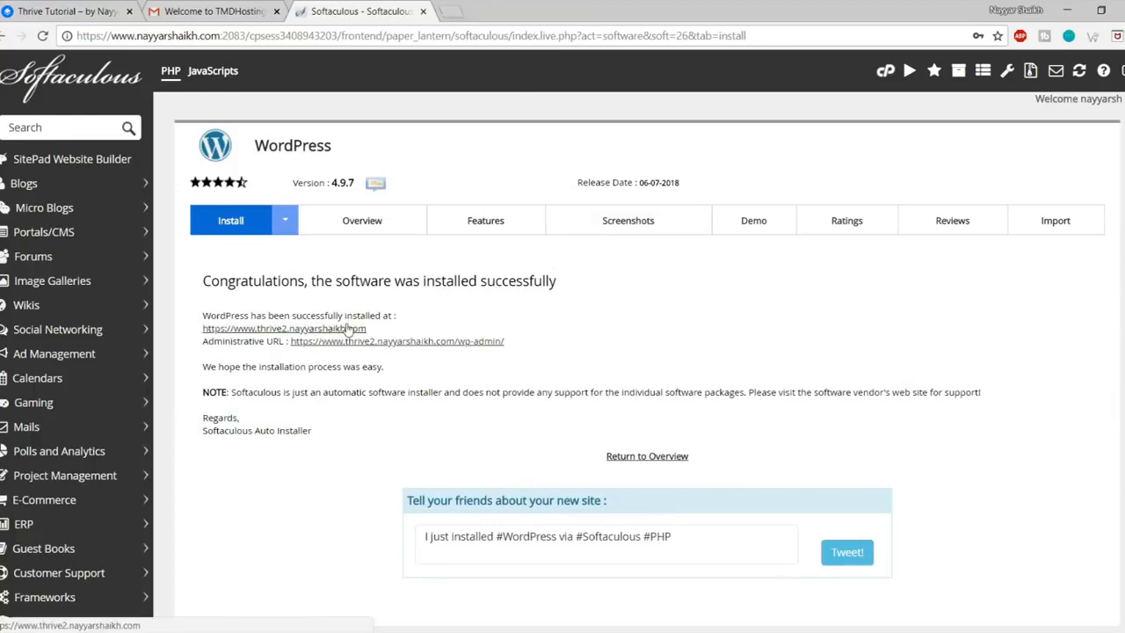
right_click(467, 345)
left_click(501, 352)
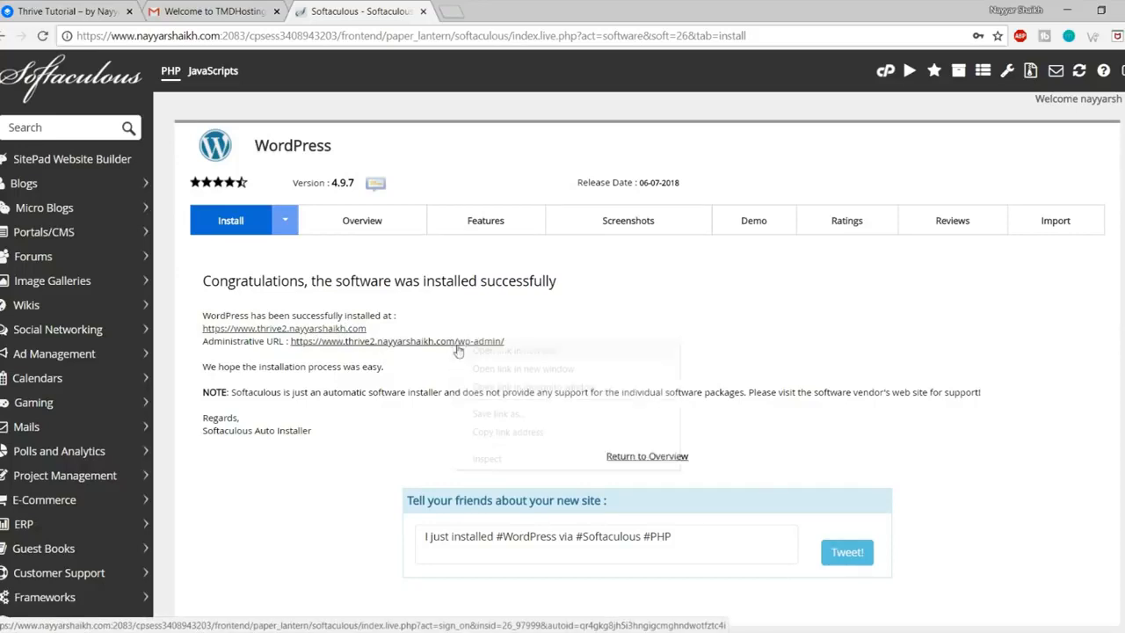
left_click(329, 331)
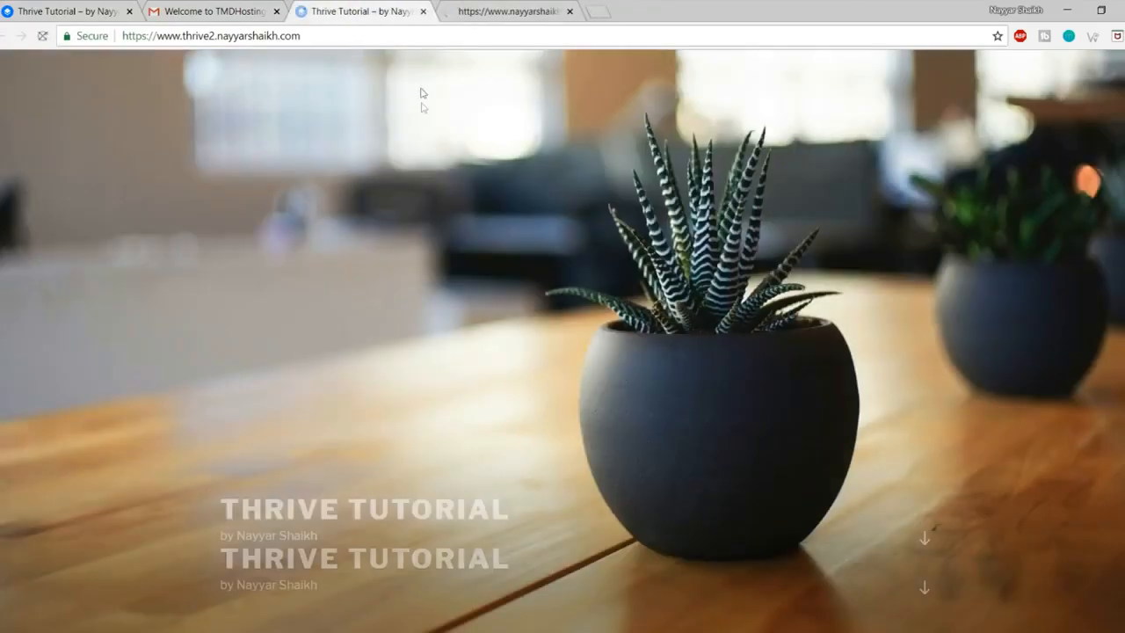
scroll(738, 354, "down", 8)
scroll(747, 386, "up", 10)
left_click(536, 8)
Step: Move the Dashboard tab, close the TMDHosting welcome page and dismiss the Personal Data and Privacy notice
left_click_drag(537, 4, 378, 7)
left_click(276, 11)
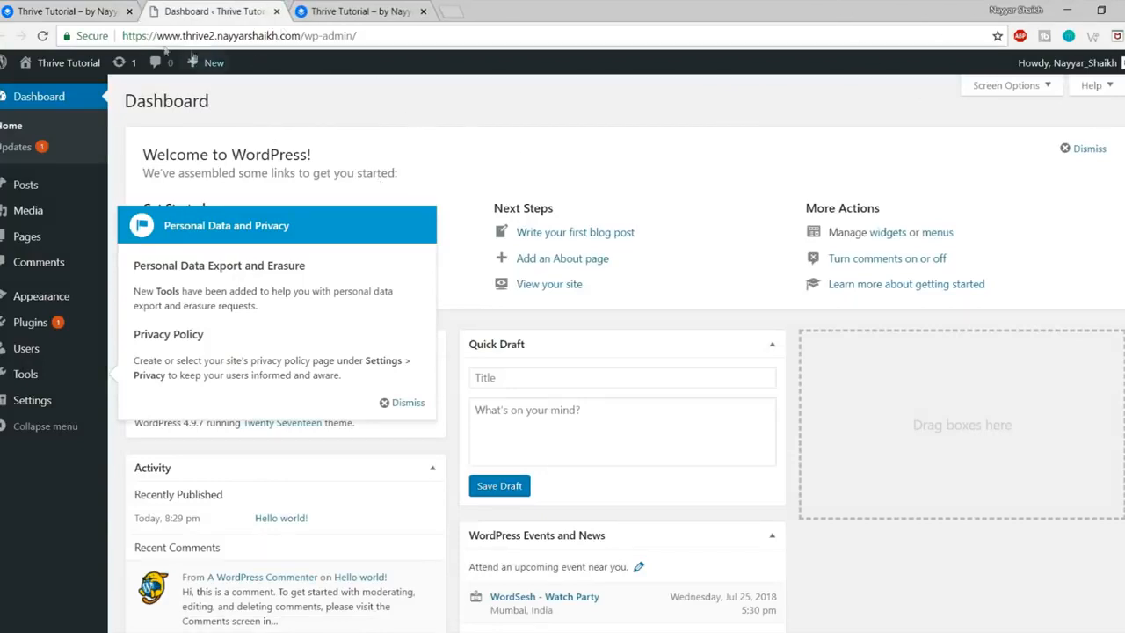
left_click_drag(121, 35, 302, 35)
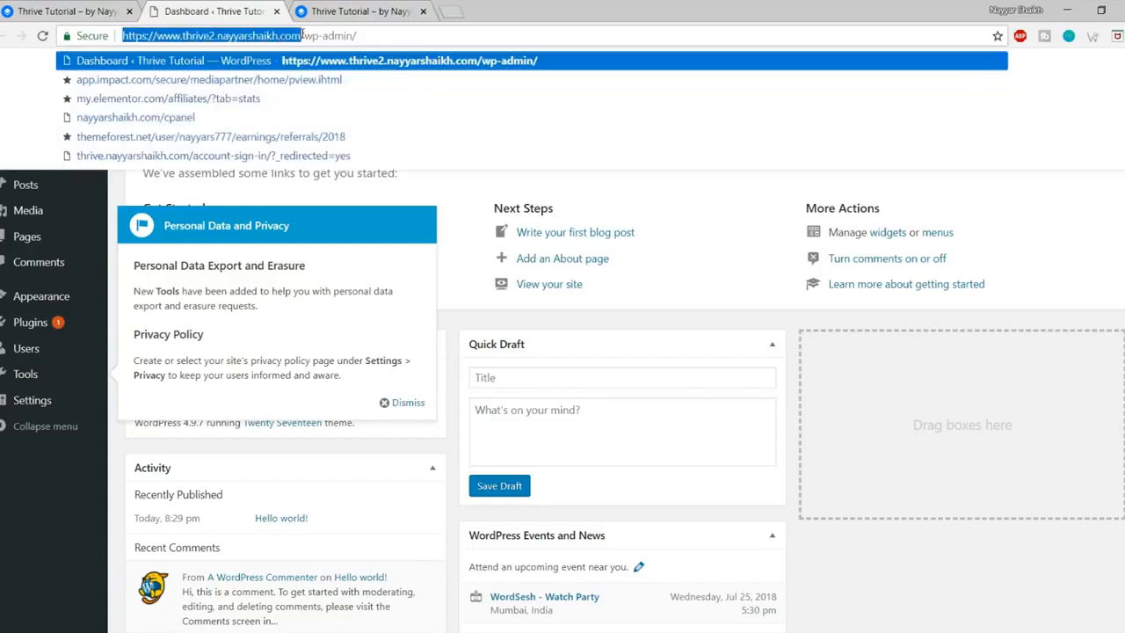
left_click(307, 35)
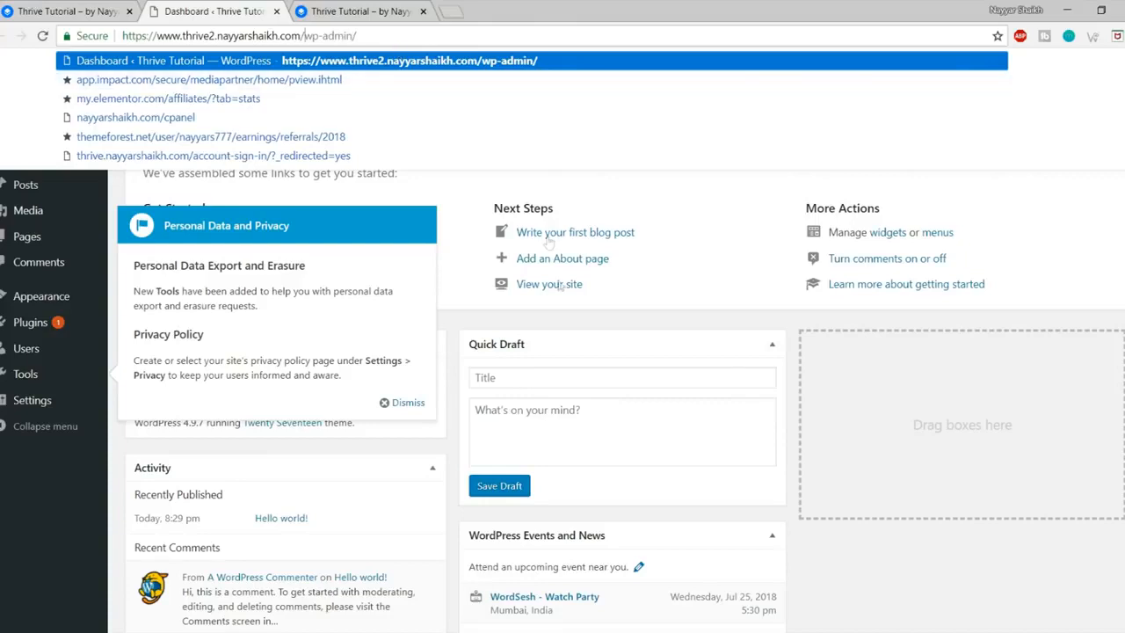
left_click(878, 439)
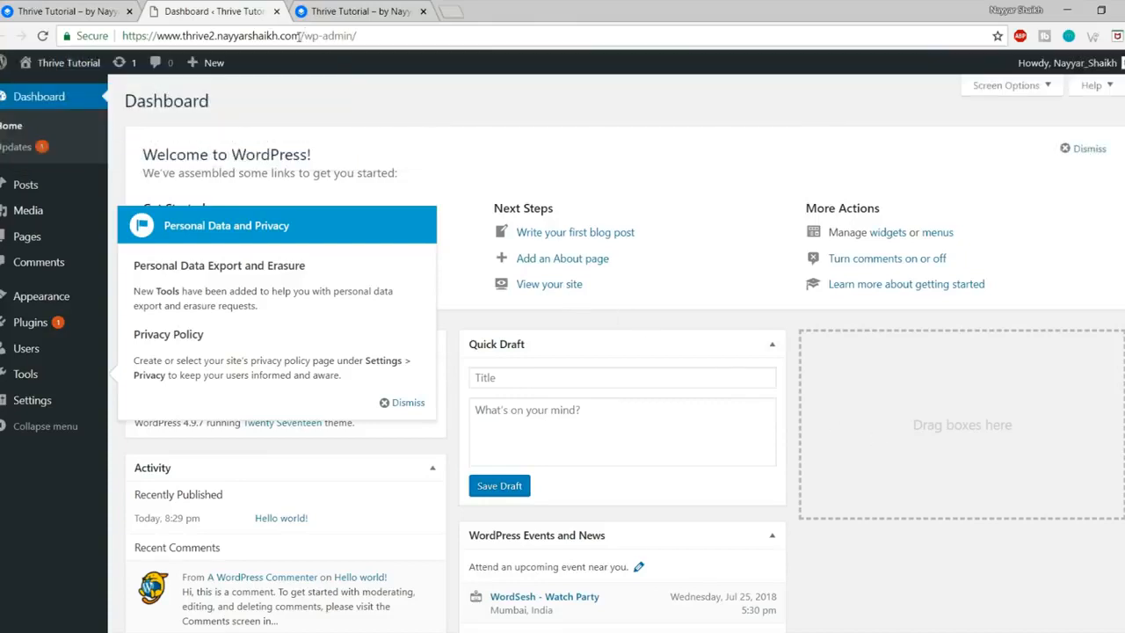
left_click_drag(299, 35, 358, 36)
left_click(457, 236)
left_click(406, 403)
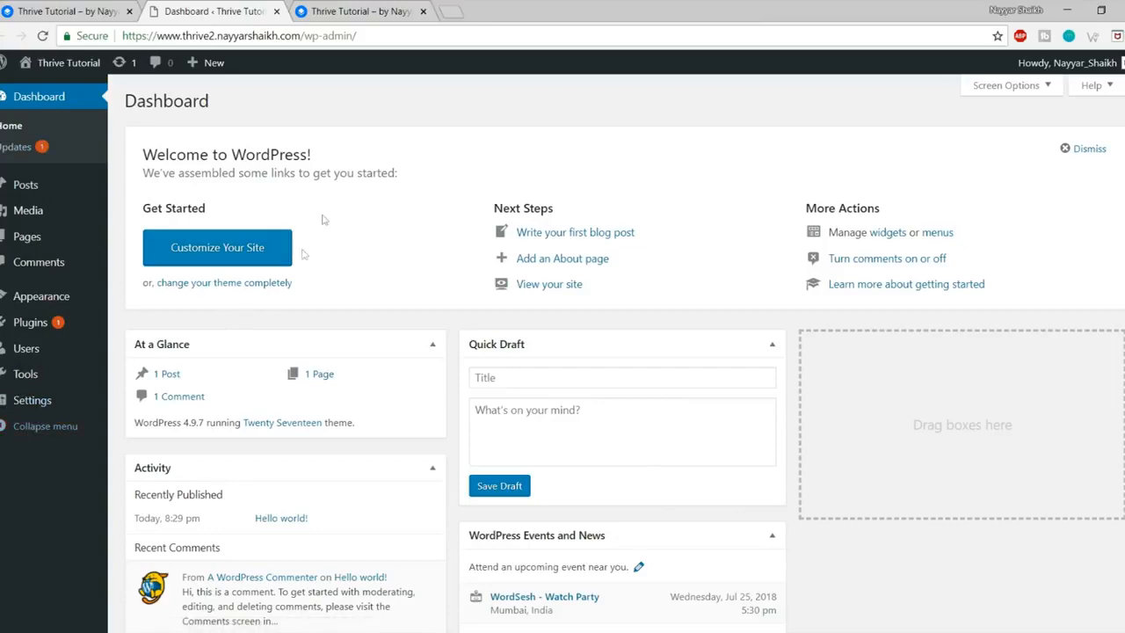
Step: Compare the new site's front page with the existing Thrive intranet site, then return to the dashboard
left_click(364, 10)
scroll(717, 453, "down", 10)
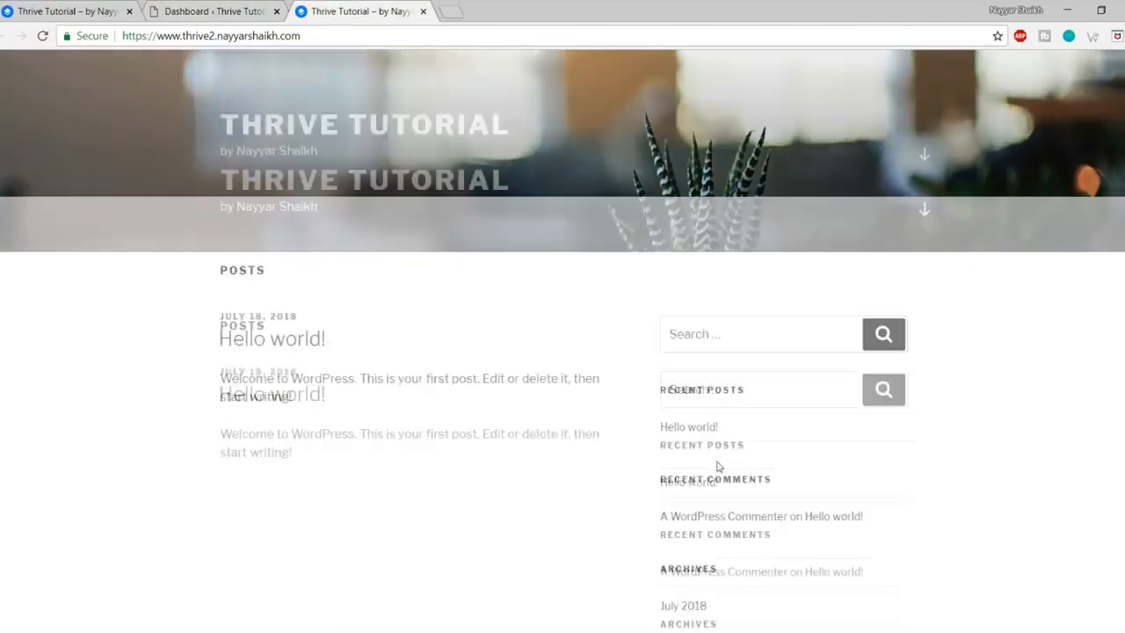
scroll(725, 515, "up", 10)
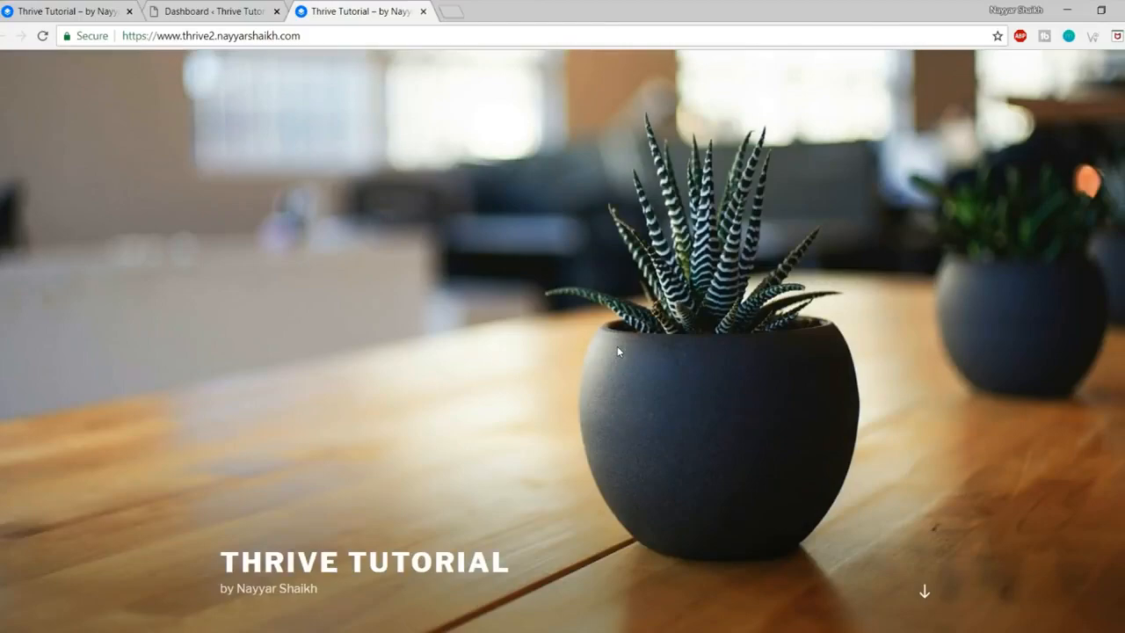
left_click(65, 10)
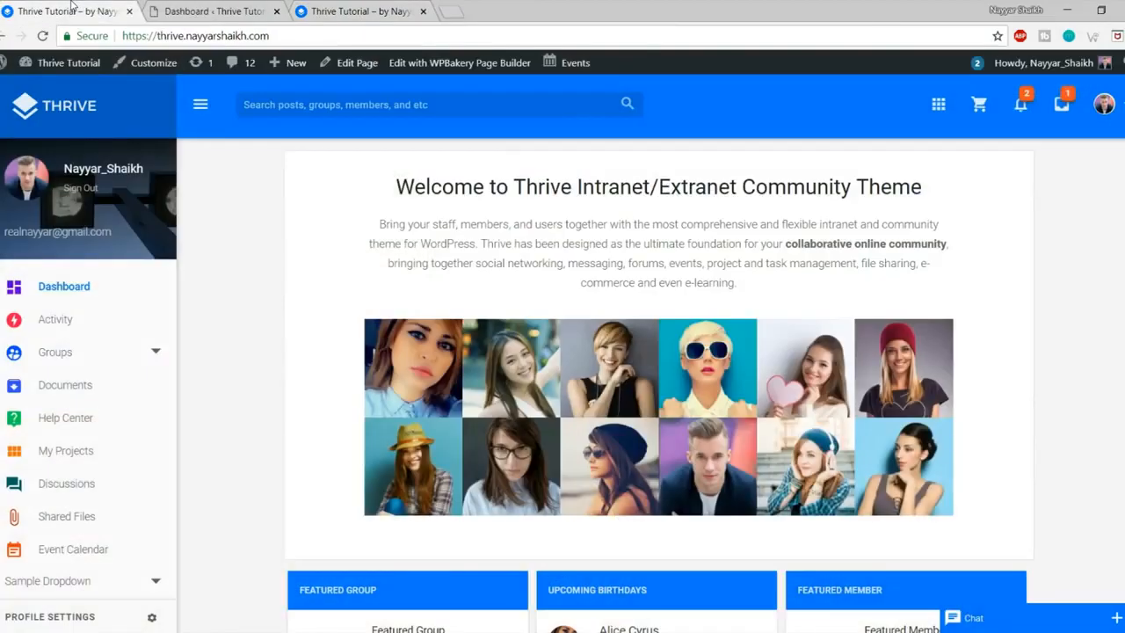
scroll(867, 472, "down", 5)
scroll(867, 479, "up", 5)
left_click(200, 10)
left_click(329, 12)
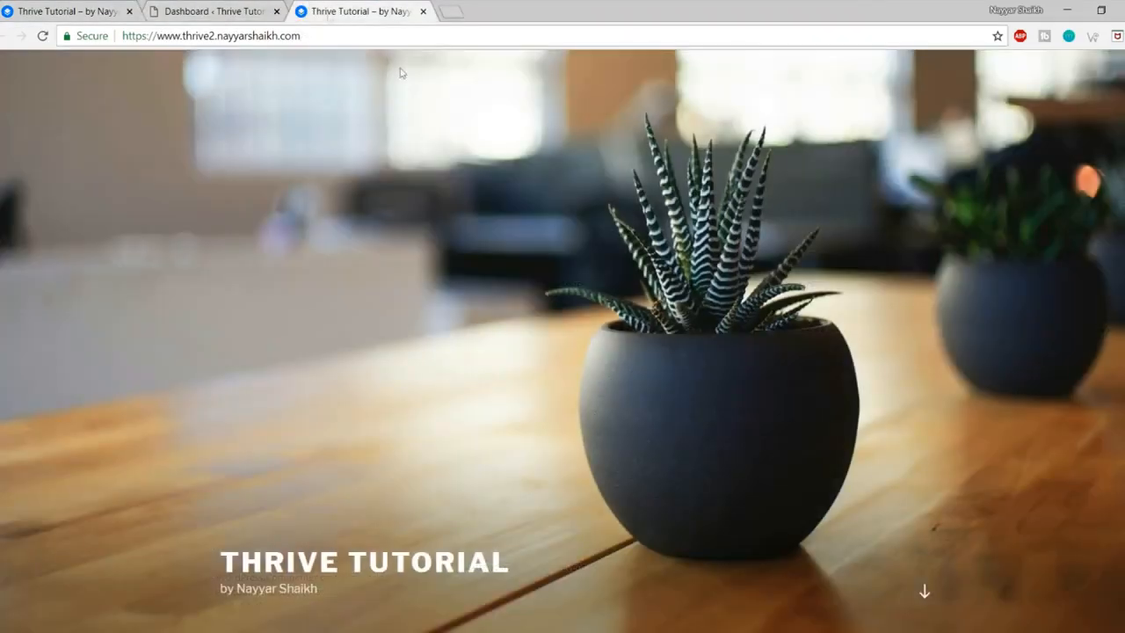
key("ctrl+shift+Tab")
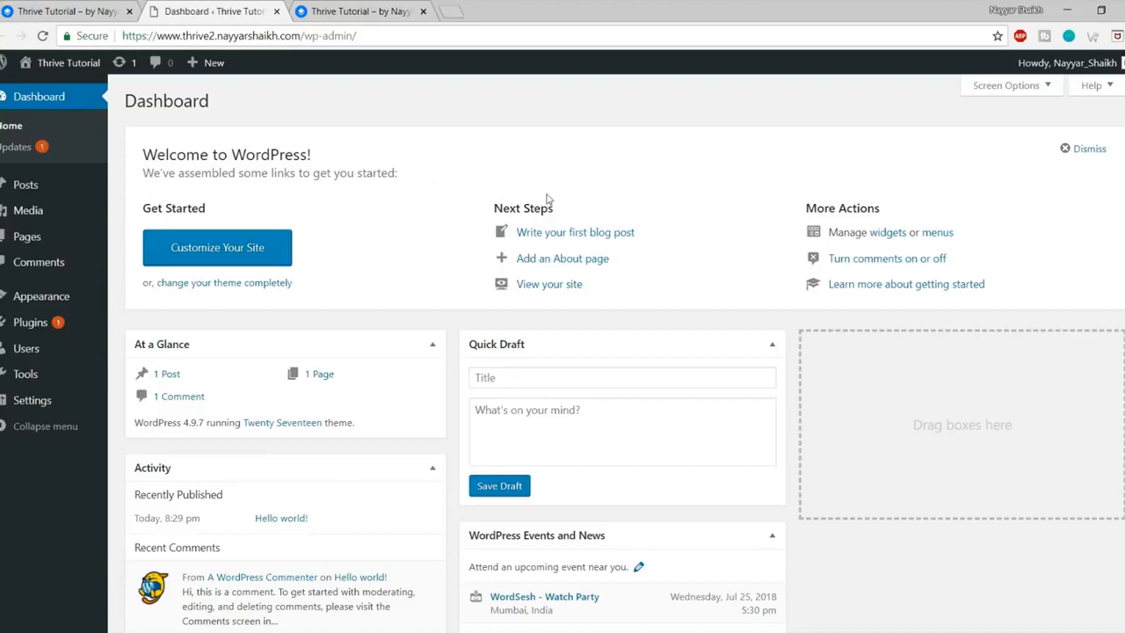
mouse_move(36, 297)
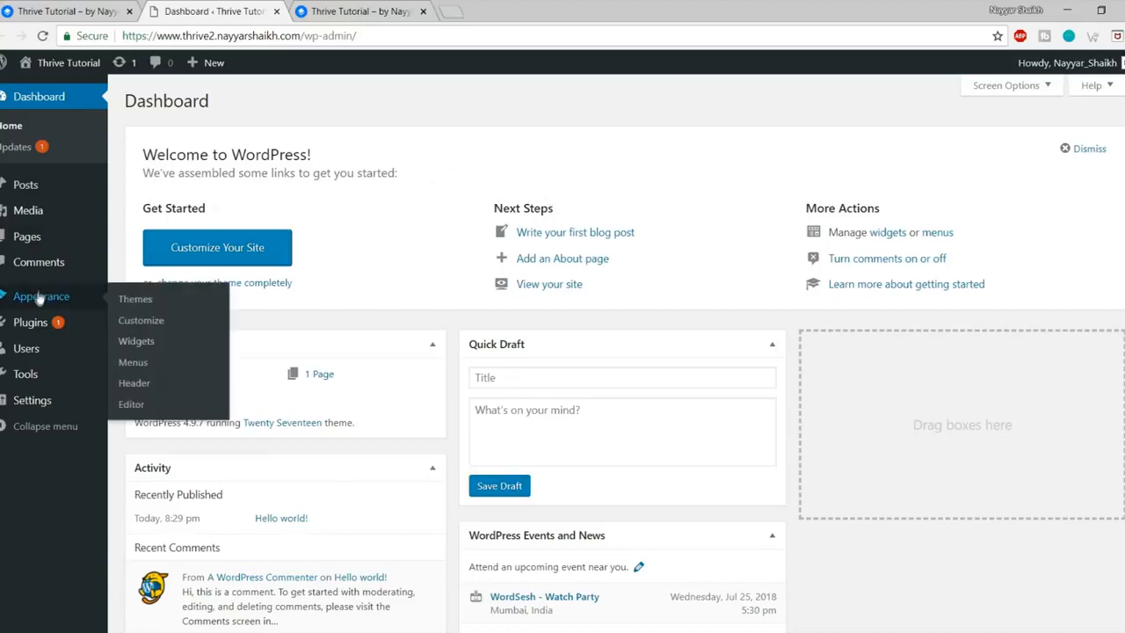
Step: Go to Appearance > Themes and delete the Twenty Fifteen and Twenty Sixteen themes
left_click(38, 299)
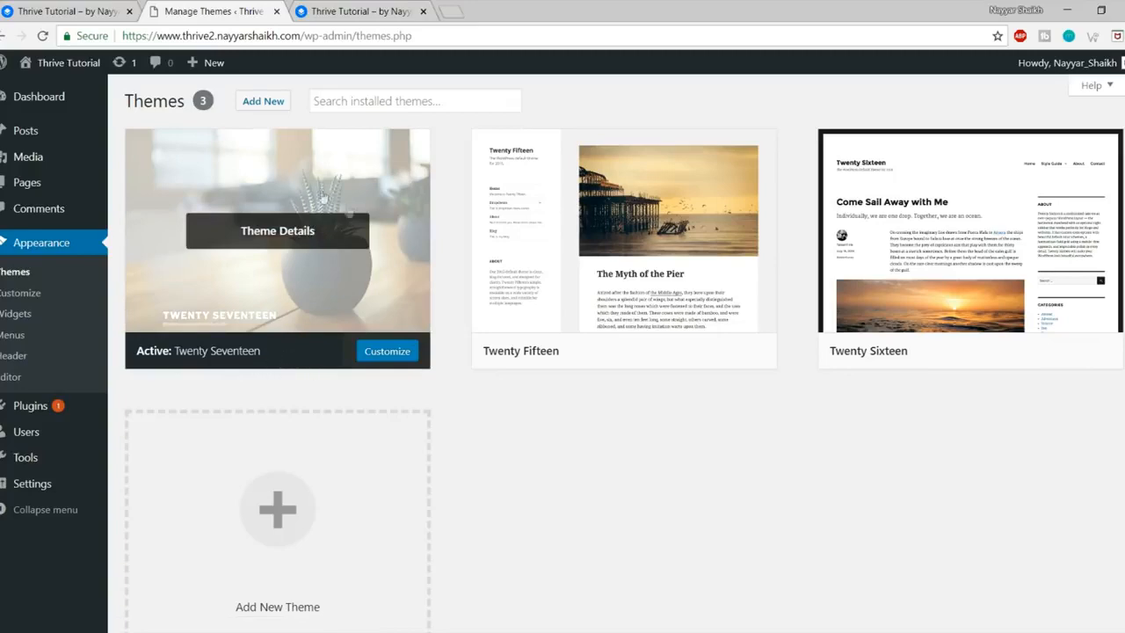
left_click(360, 10)
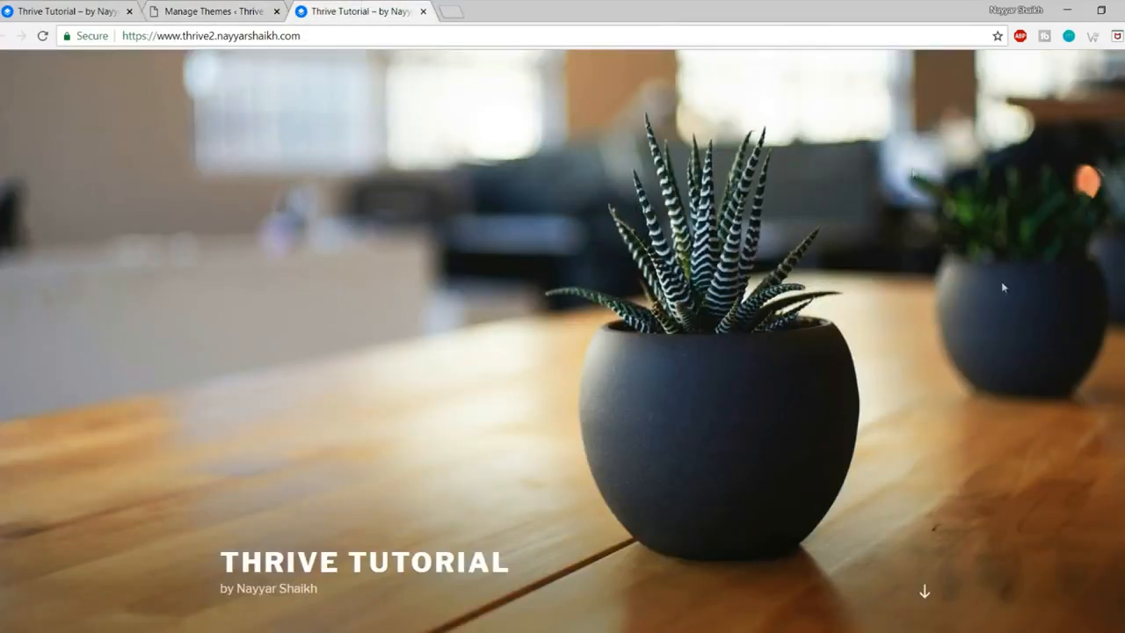
left_click(248, 9)
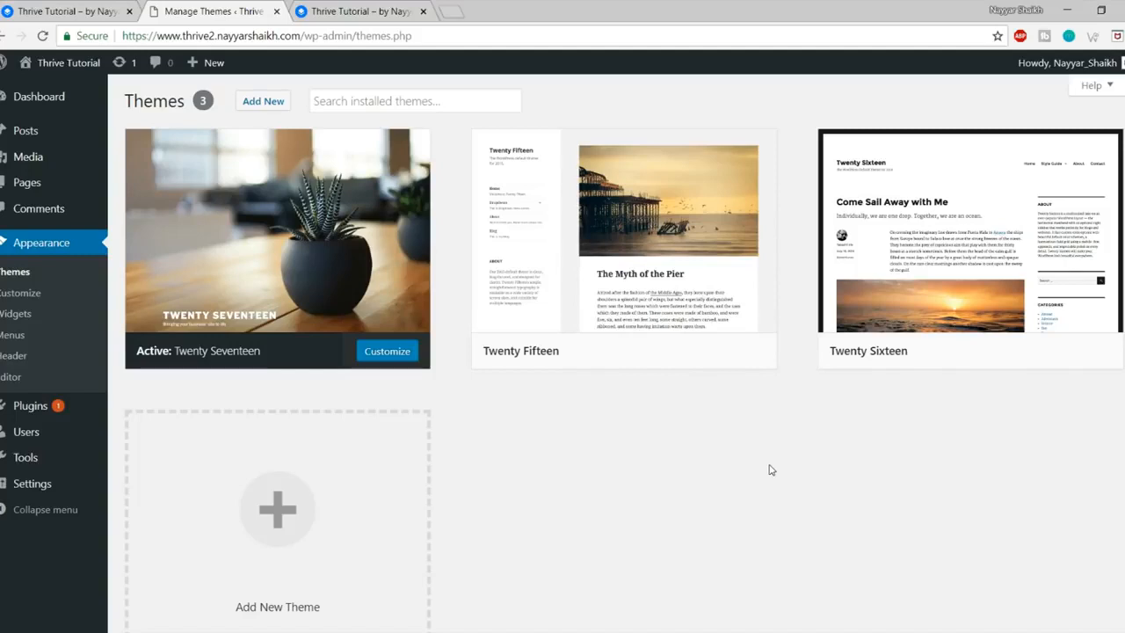
left_click(625, 189)
left_click(1096, 602)
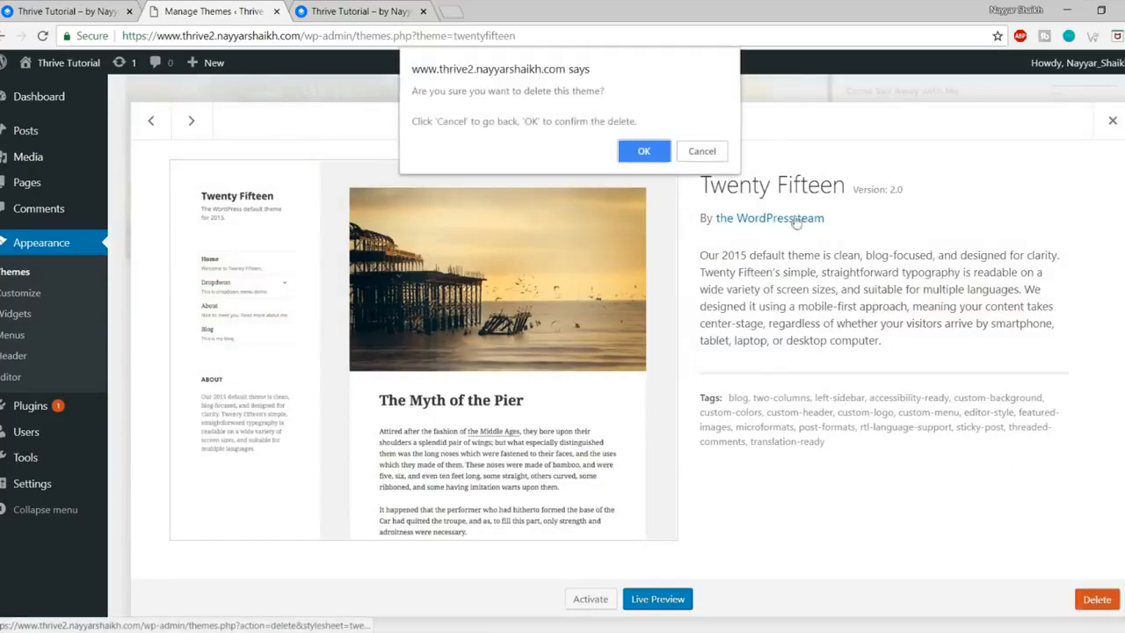
left_click(648, 146)
left_click(648, 266)
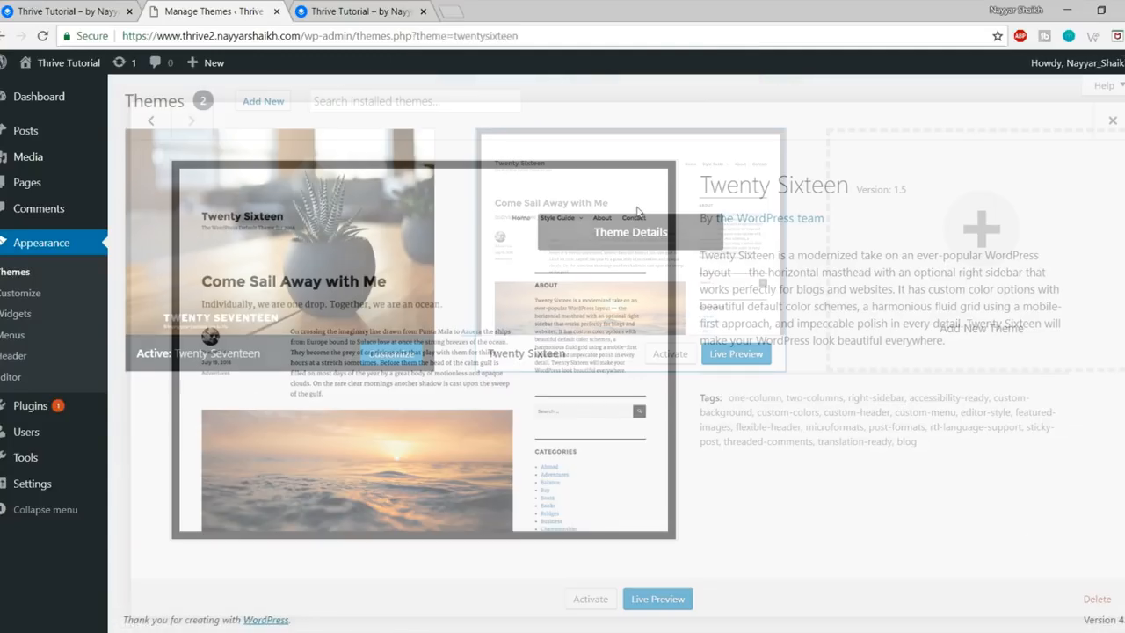
left_click(1096, 602)
left_click(646, 152)
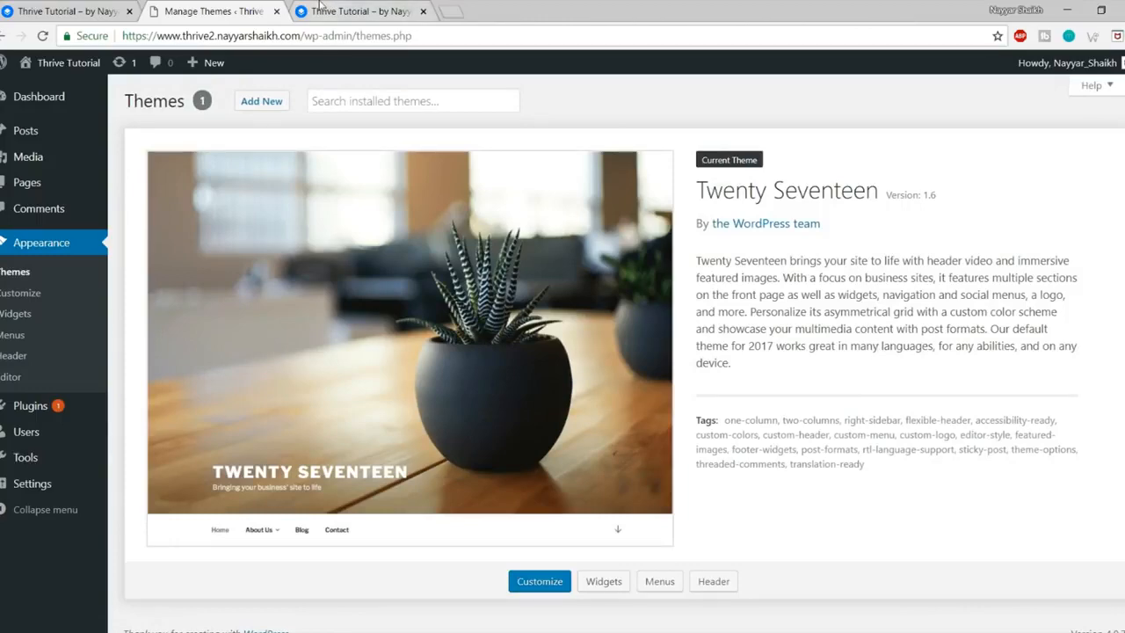
Step: Check the new front page and the Thrive intranet dashboard, then return to the Themes screen
key("ctrl+Tab")
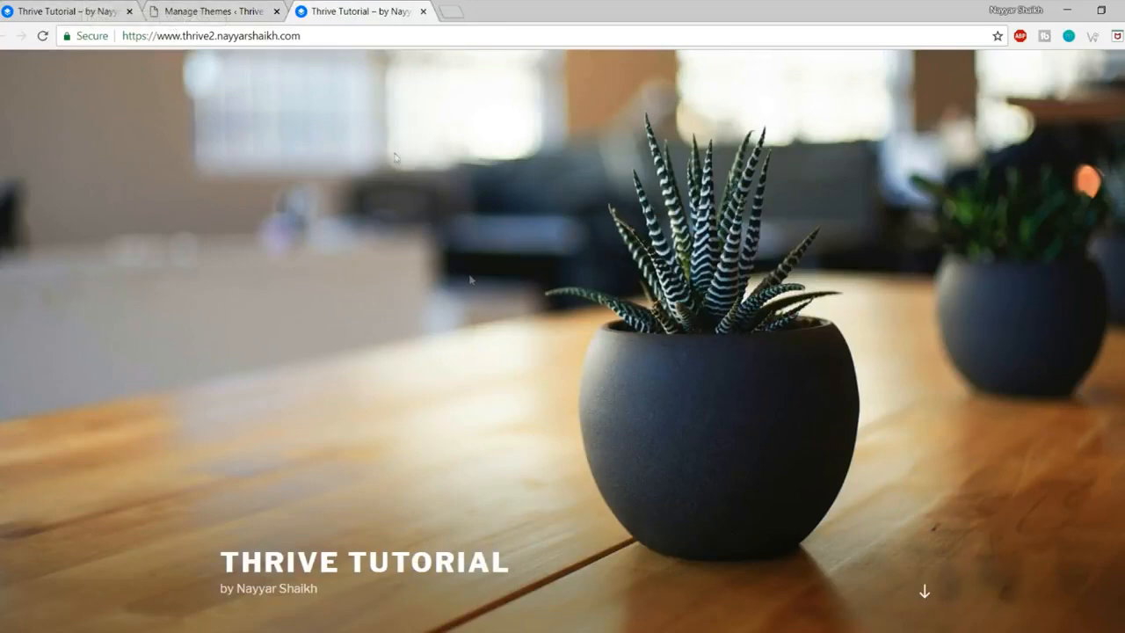
left_click(63, 10)
scroll(659, 387, "down", 4)
scroll(659, 386, "up", 4)
left_click(197, 9)
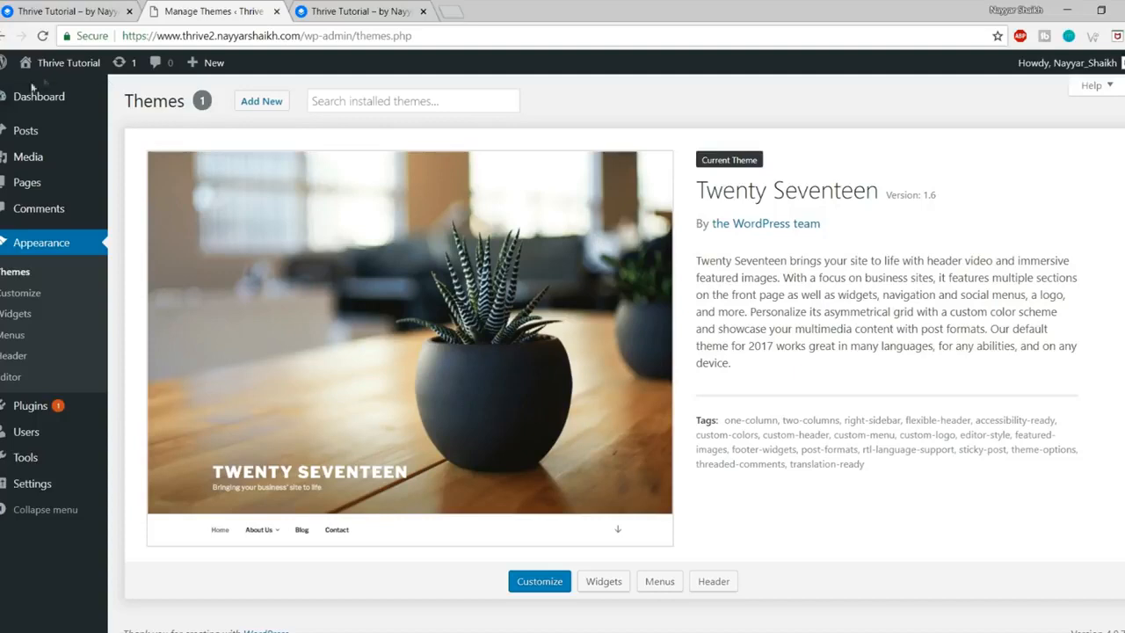
mouse_move(24, 167)
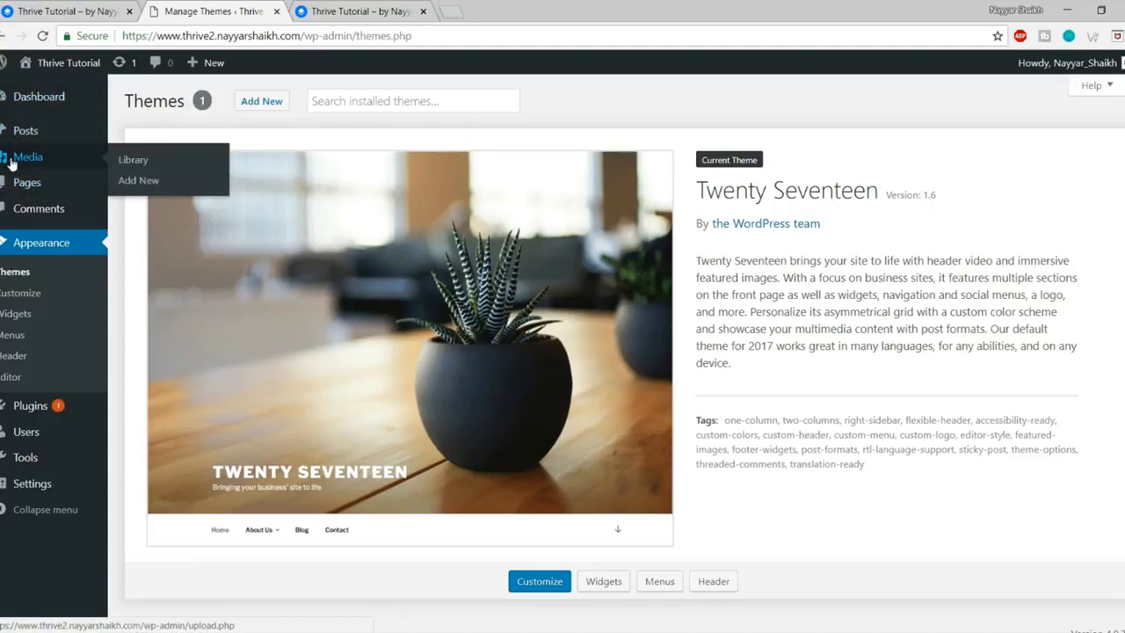
Step: Open Media > Add New and highlight the 2 MB maximum upload file size
left_click(155, 182)
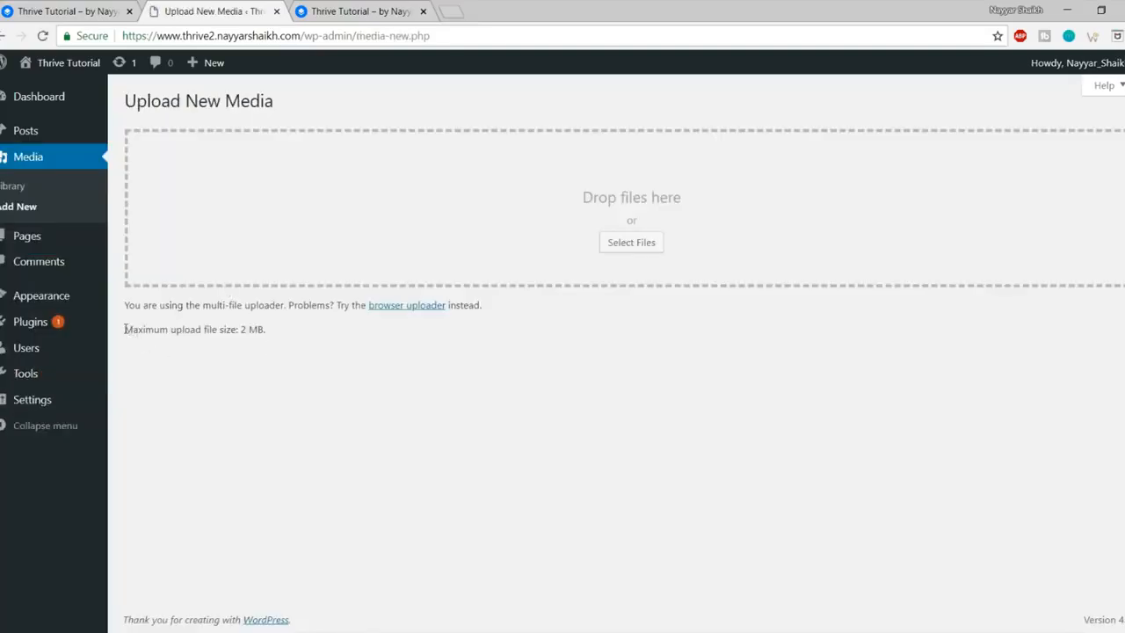
left_click_drag(126, 329, 299, 324)
left_click(276, 329)
left_click_drag(266, 328, 247, 328)
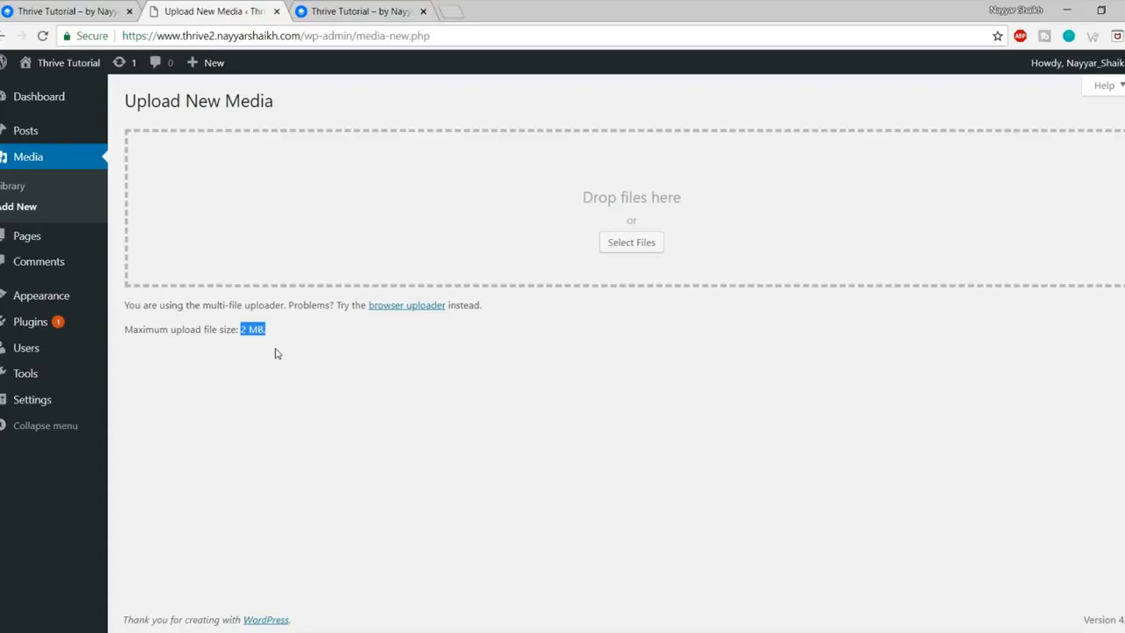
Step: Launch FileZilla from the Start menu over the Upload New Media page
left_click(97, 631)
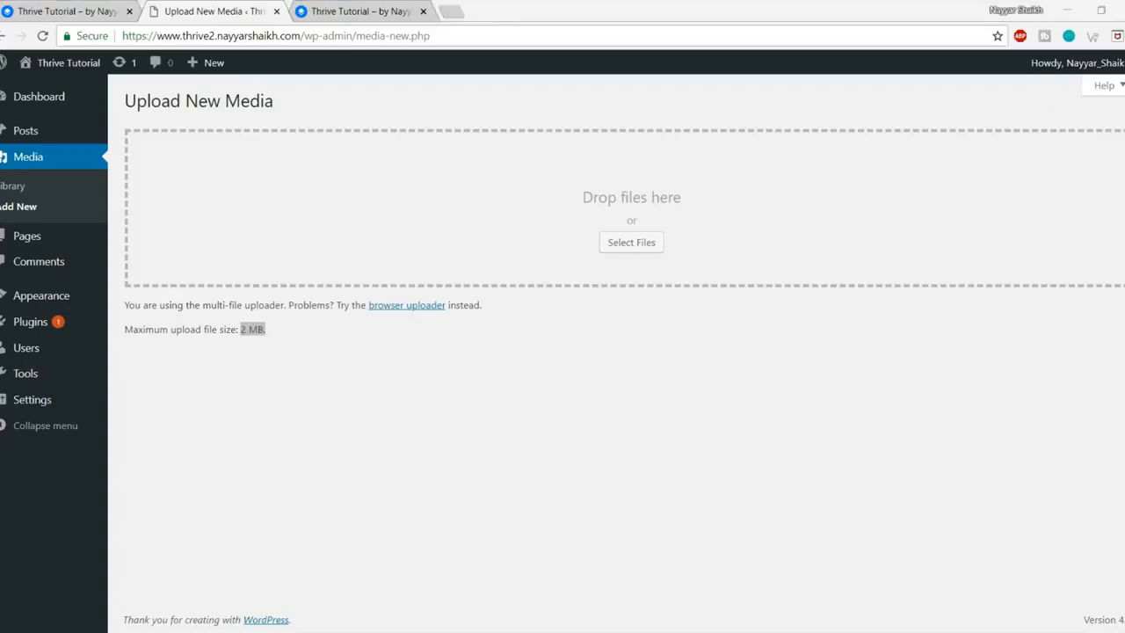
key("super")
left_click(683, 591)
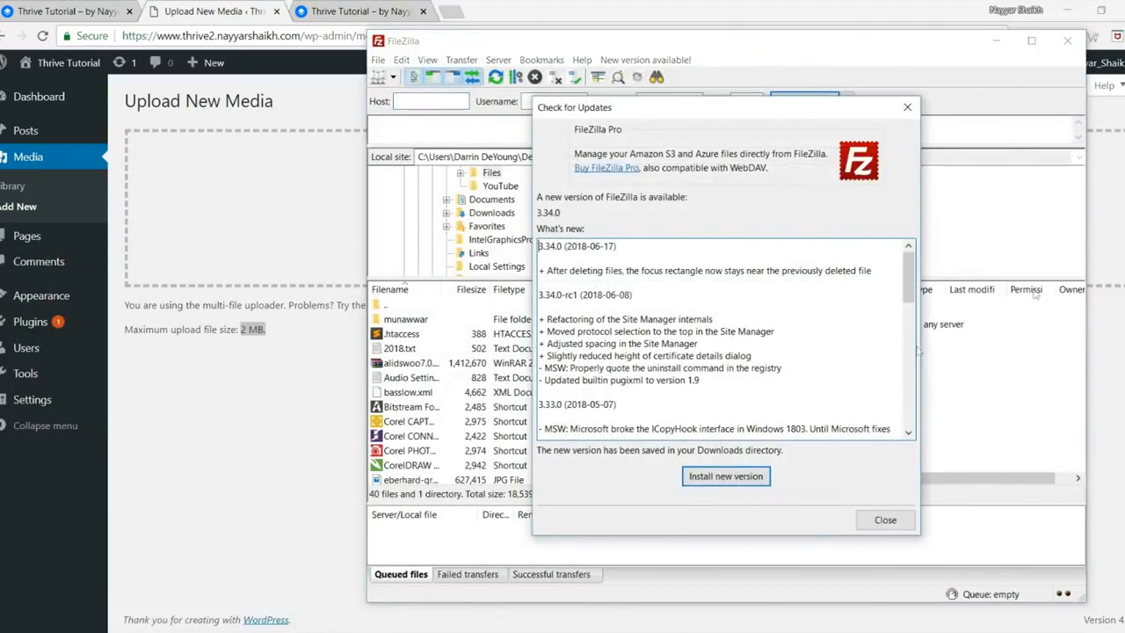
Step: Dismiss FileZilla's update notice and bring up the YouTube channel in a new browser tab
left_click(883, 518)
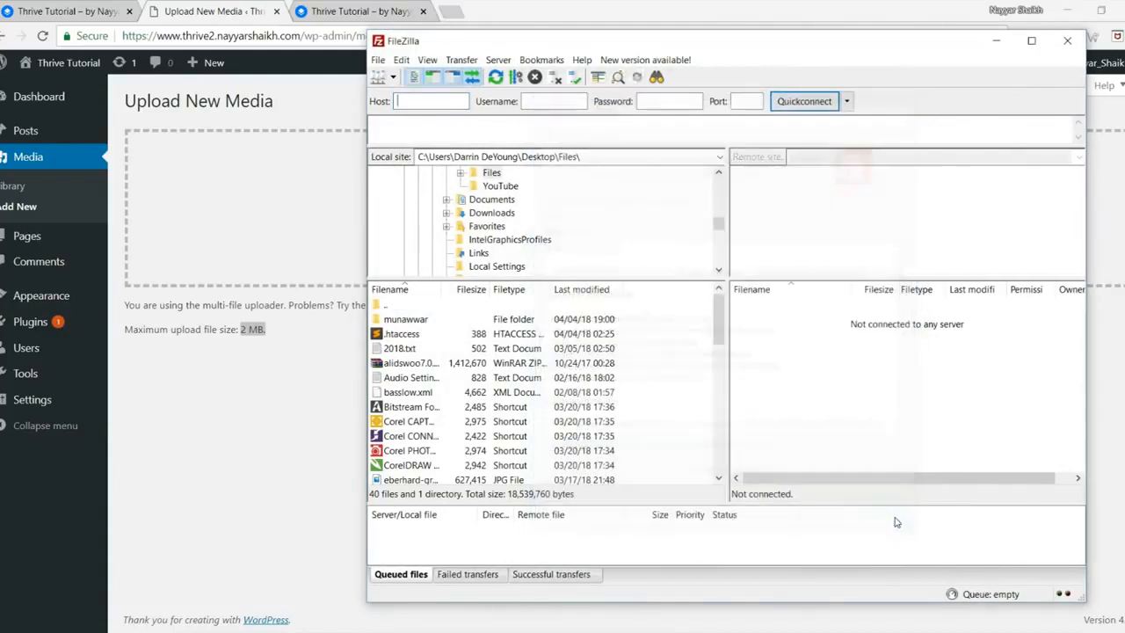
left_click(459, 5)
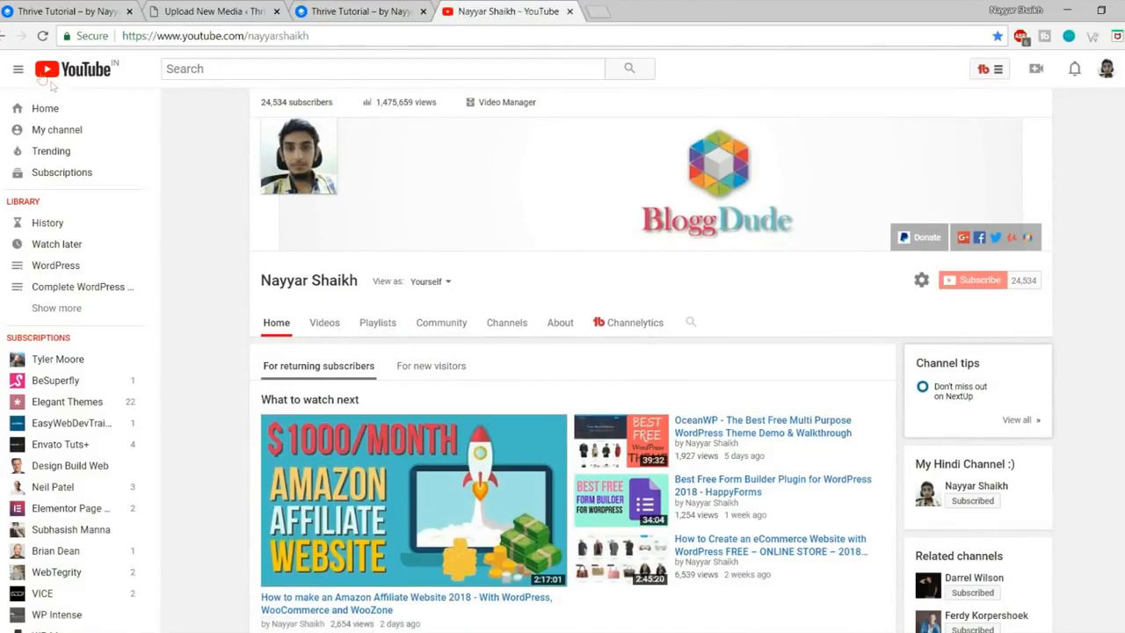
Step: Search YouTube for the channel creator's FileZilla tutorial, then close the YouTube tab
left_click(18, 68)
left_click(253, 71)
type("nayyar")
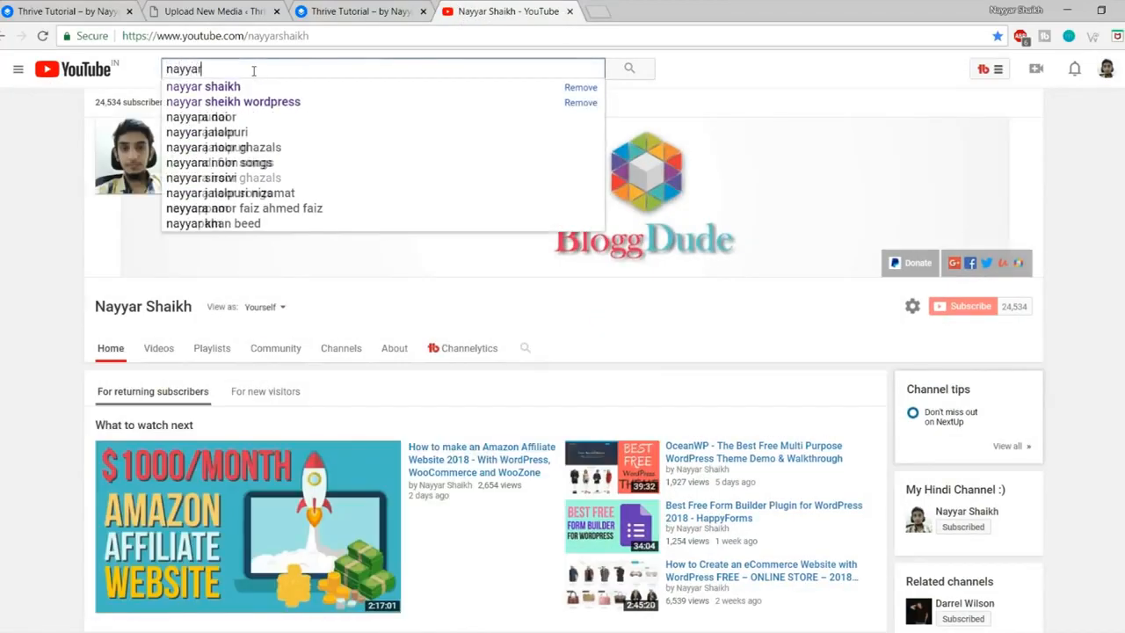
type(" shaikh filezilla")
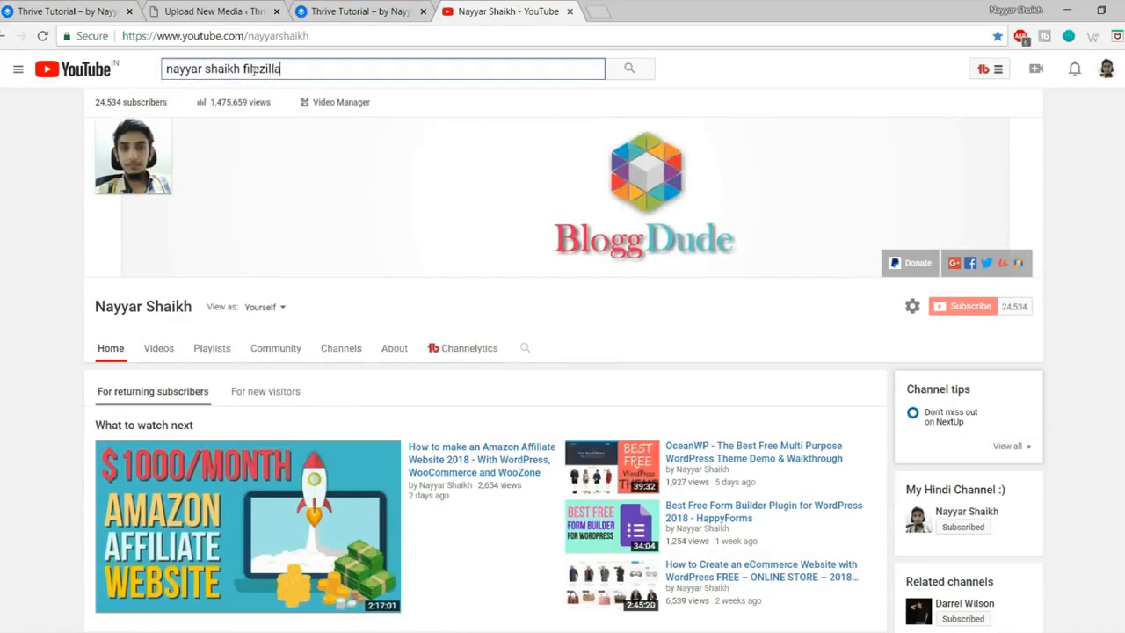
key("Return")
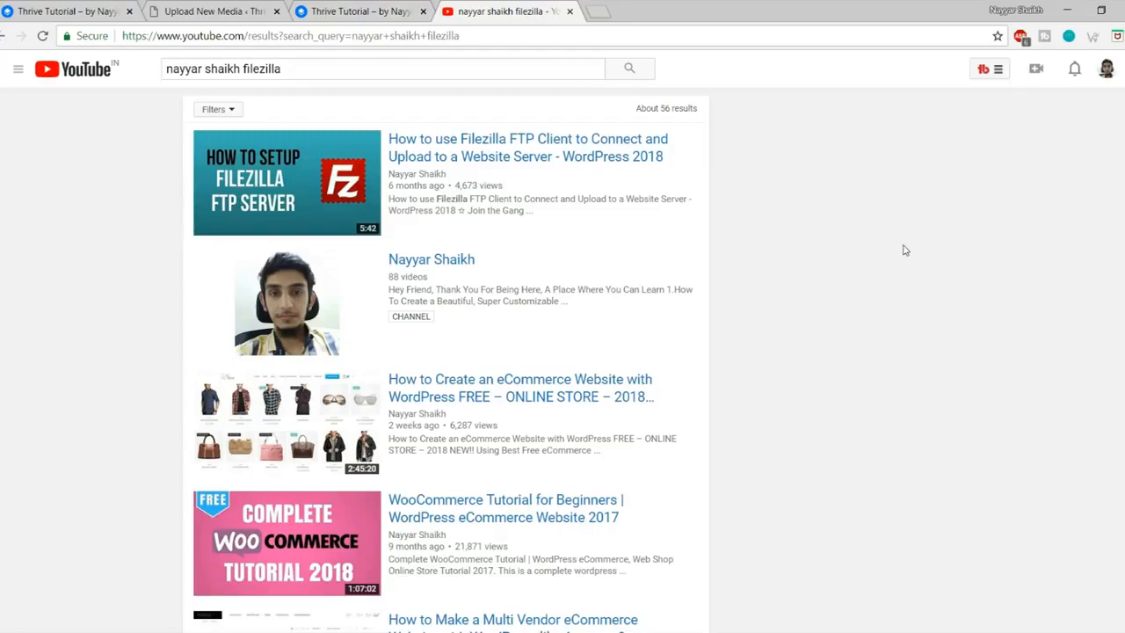
left_click(570, 11)
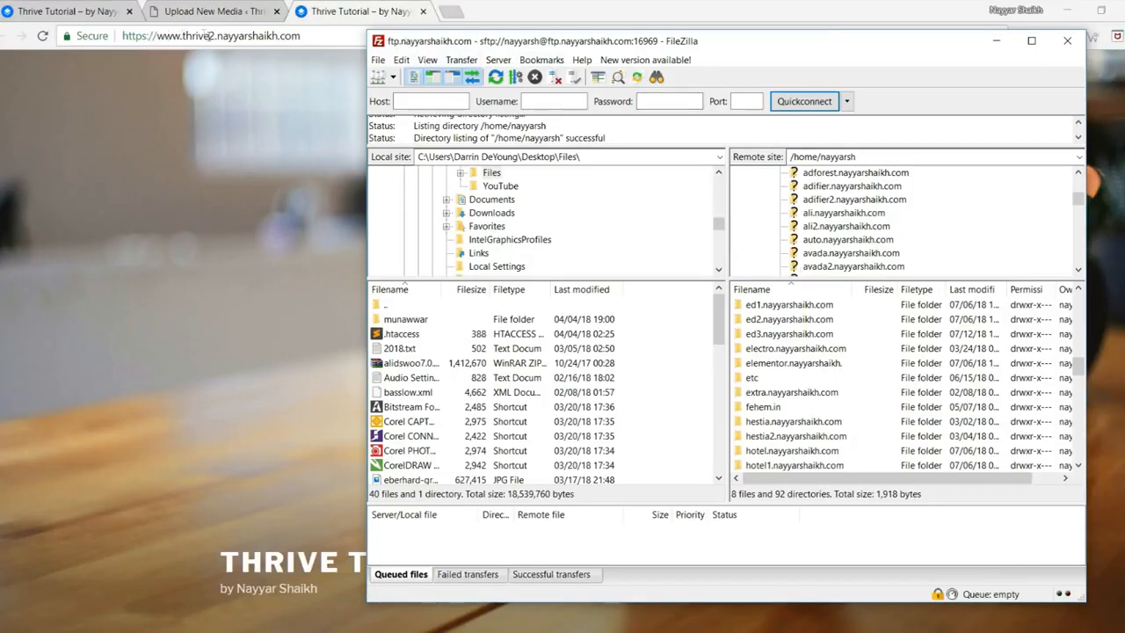
Step: Open the thrive2 site folder on the remote server
scroll(827, 420, "down", 2)
scroll(827, 420, "down", 10)
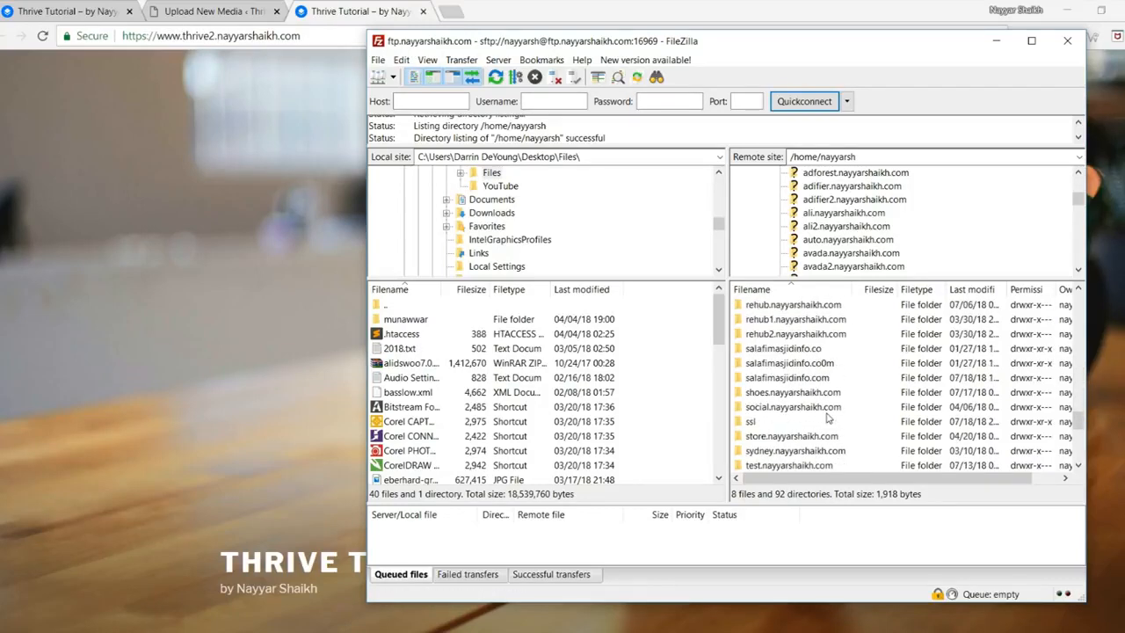
scroll(827, 420, "down", 4)
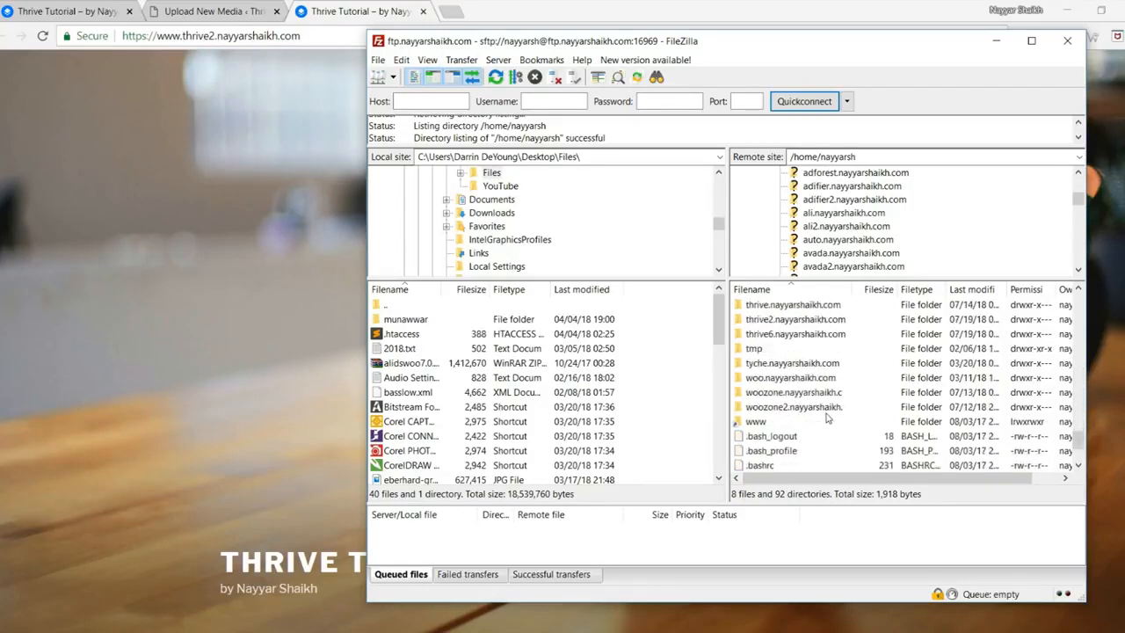
left_click(794, 321)
double_click(802, 321)
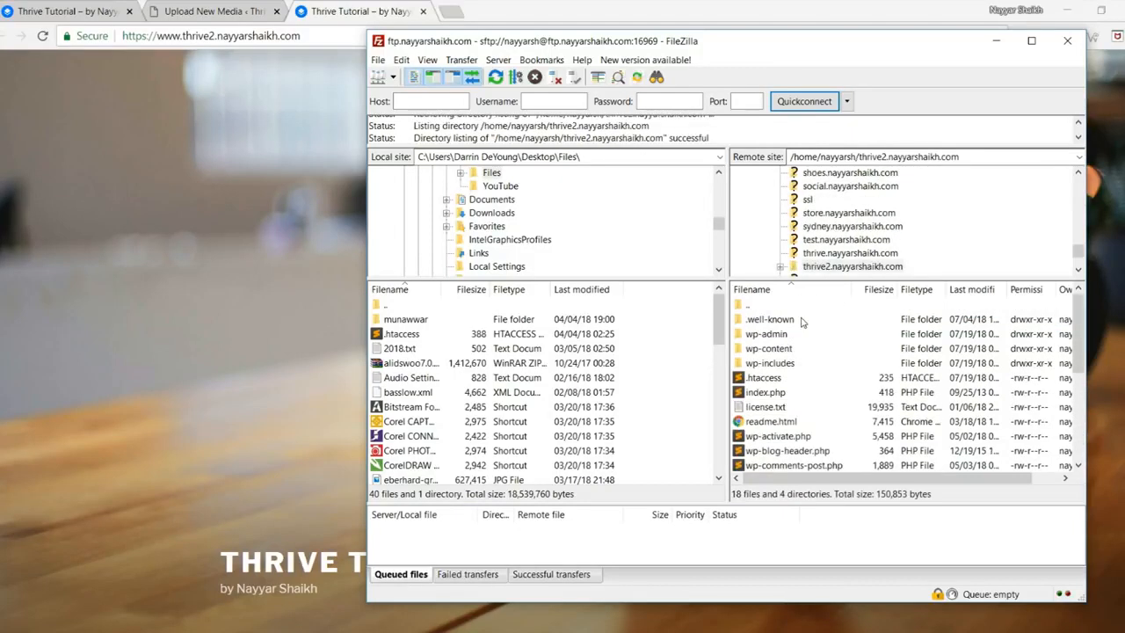
Step: Download the thrive2 .htaccess file into the local Desktop folder
left_click(802, 378)
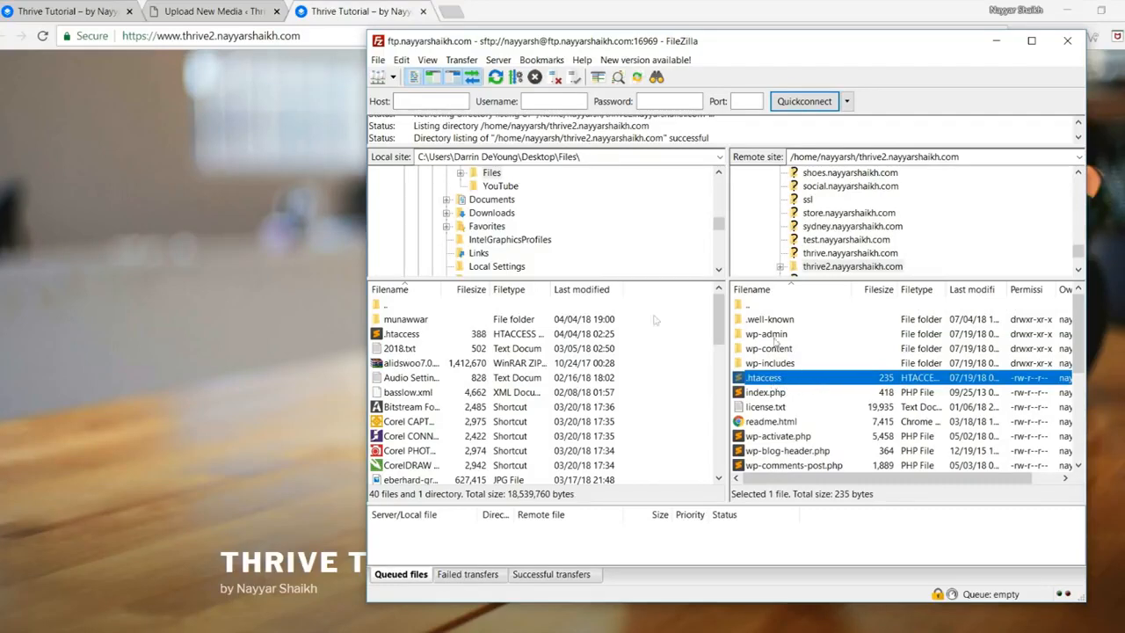
scroll(544, 238, "up", 15)
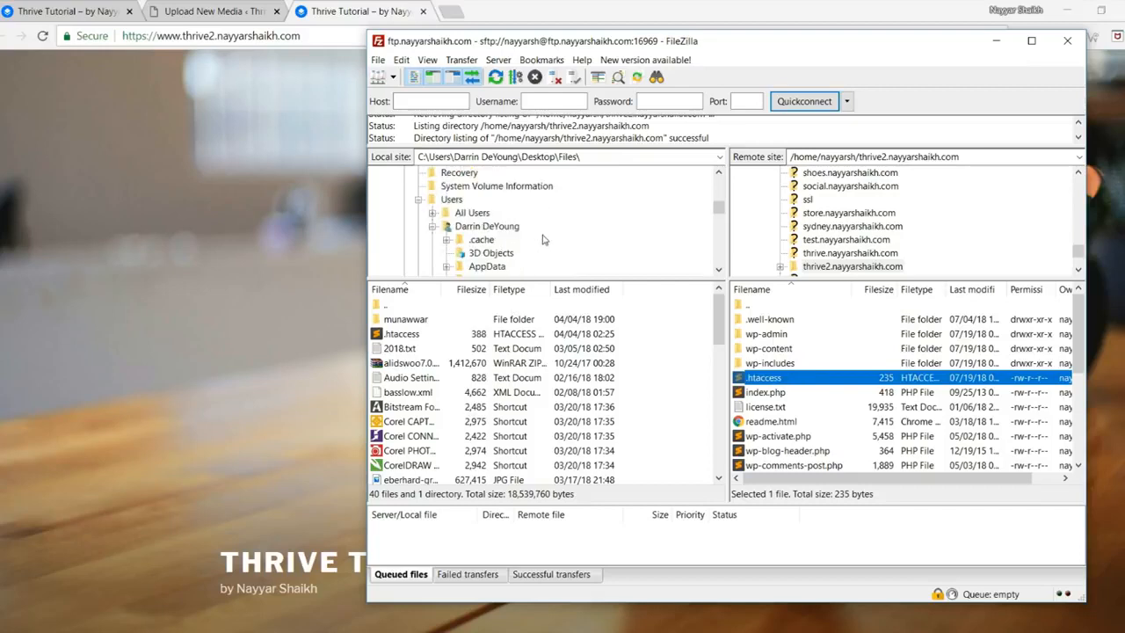
left_click(431, 176)
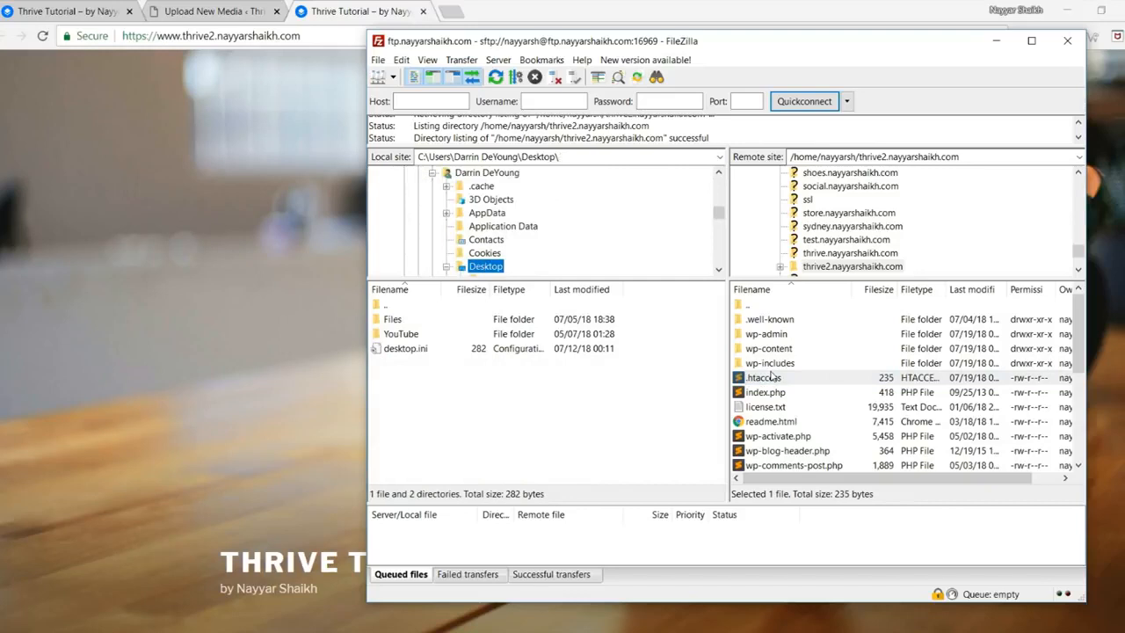
left_click_drag(772, 379, 556, 351)
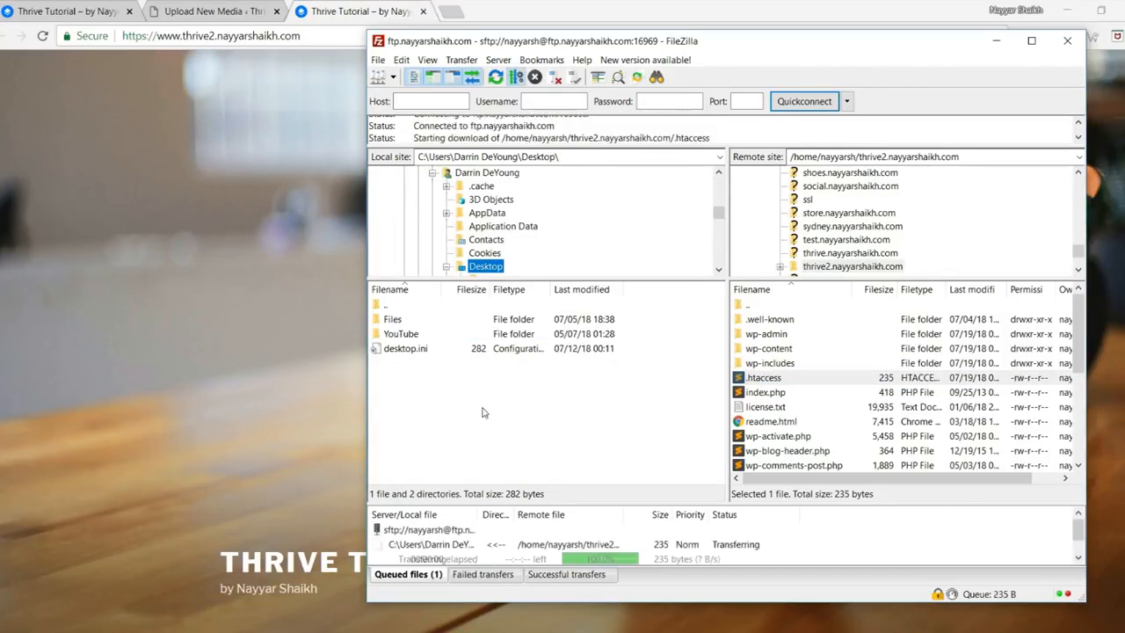
left_click(419, 349)
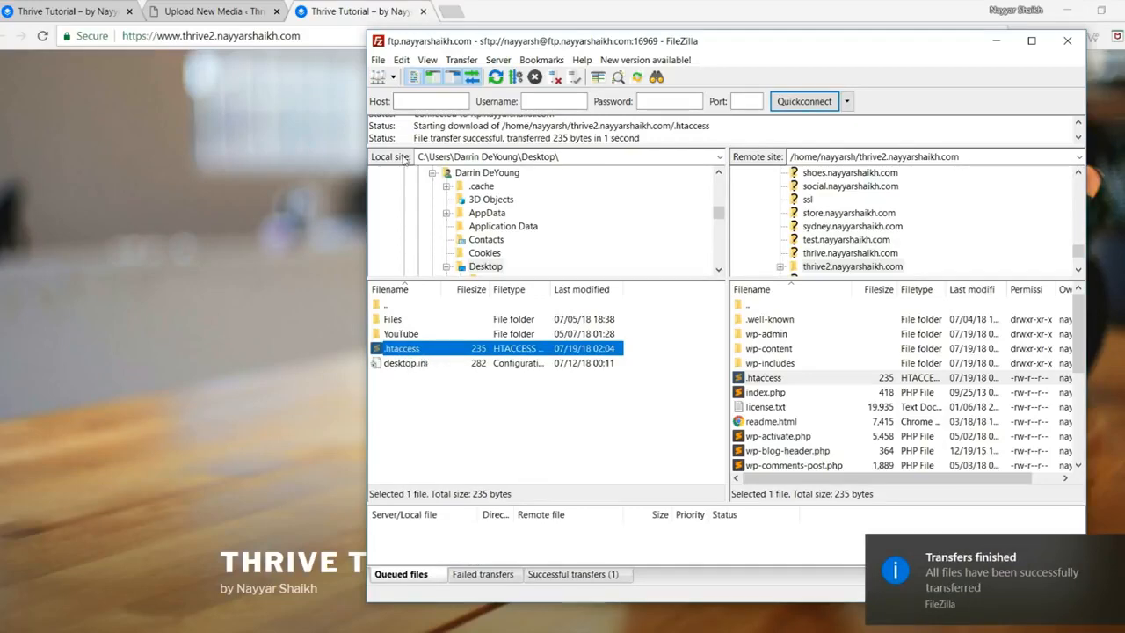
left_click(459, 10)
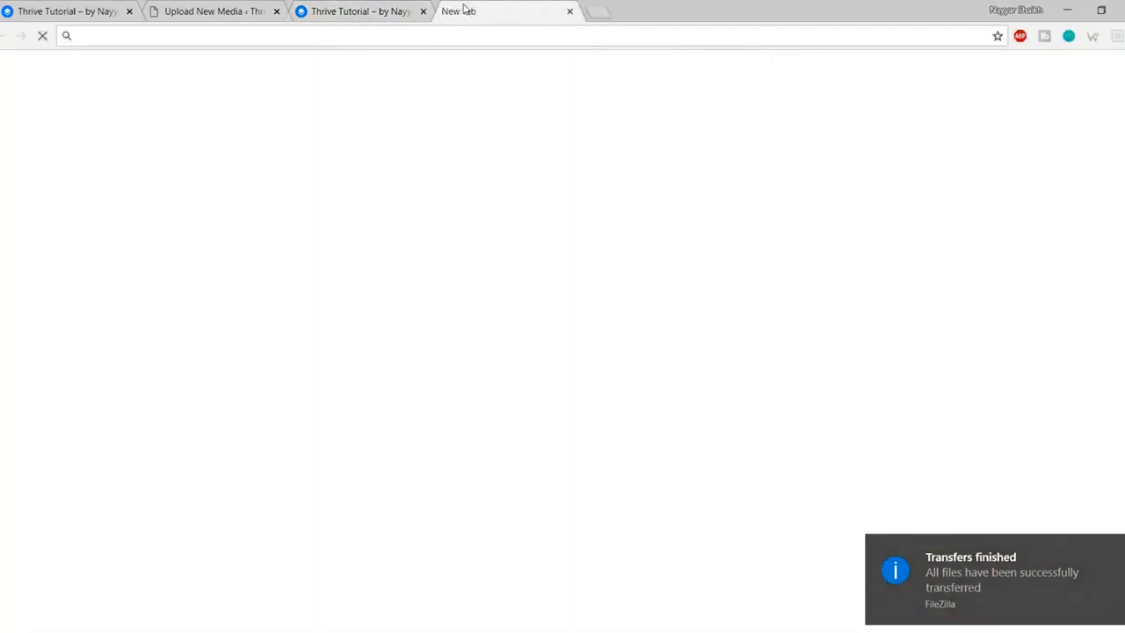
Step: Go to bloggdude.com and open the upload_max_filesize fix post from page 2
type("bloggdude.com")
key("Return")
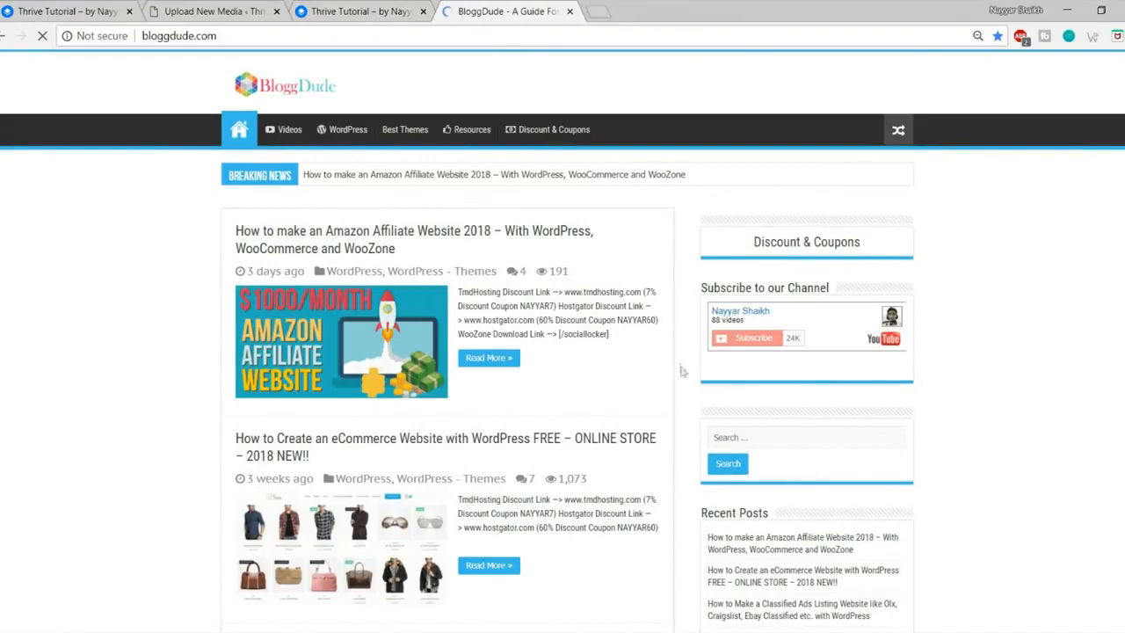
scroll(682, 373, "down", 8)
scroll(683, 373, "down", 11)
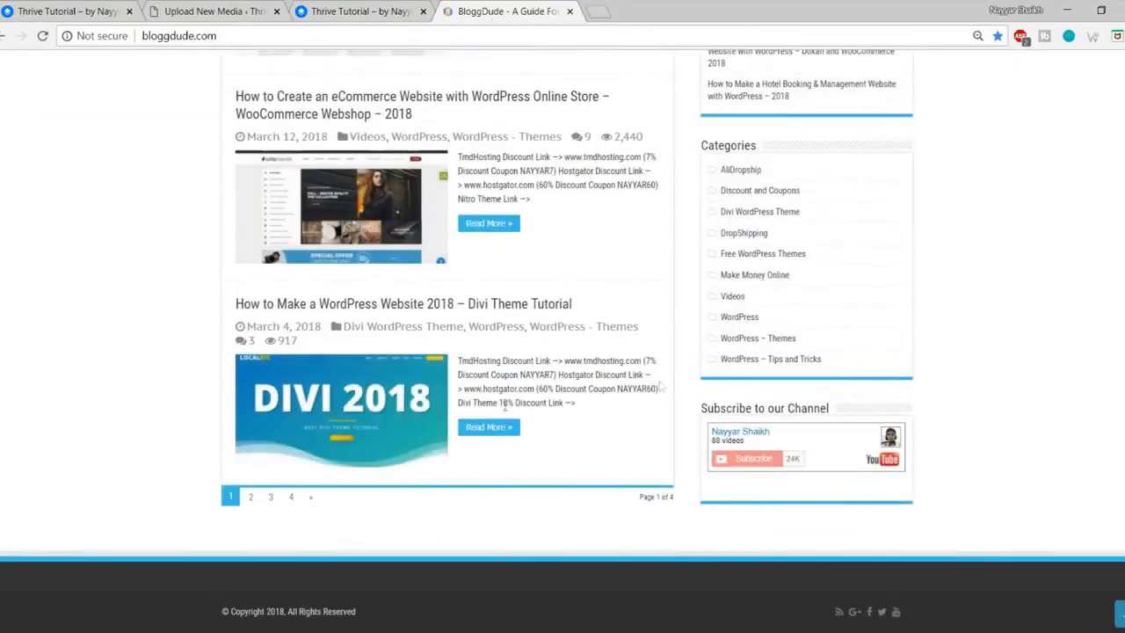
left_click(252, 498)
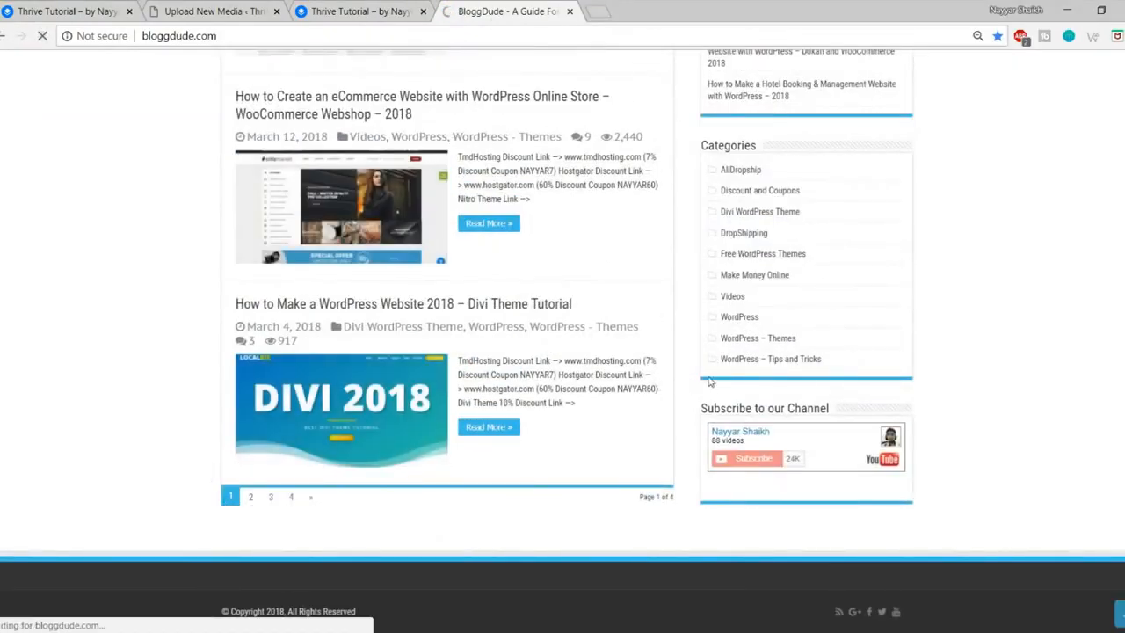
scroll(661, 379, "down", 1)
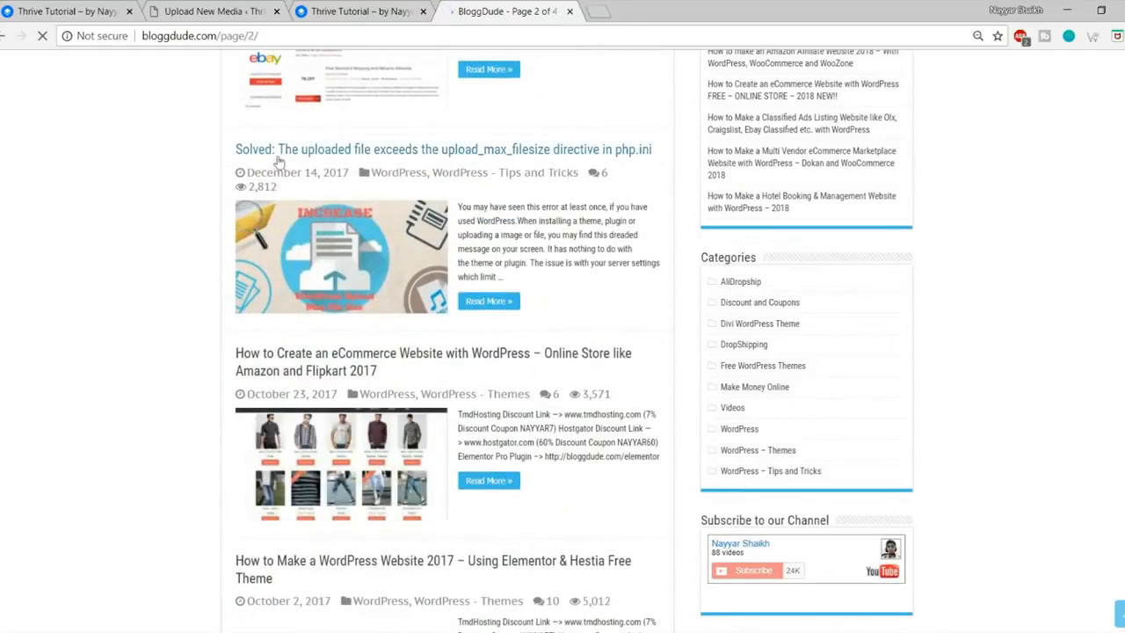
left_click(405, 248)
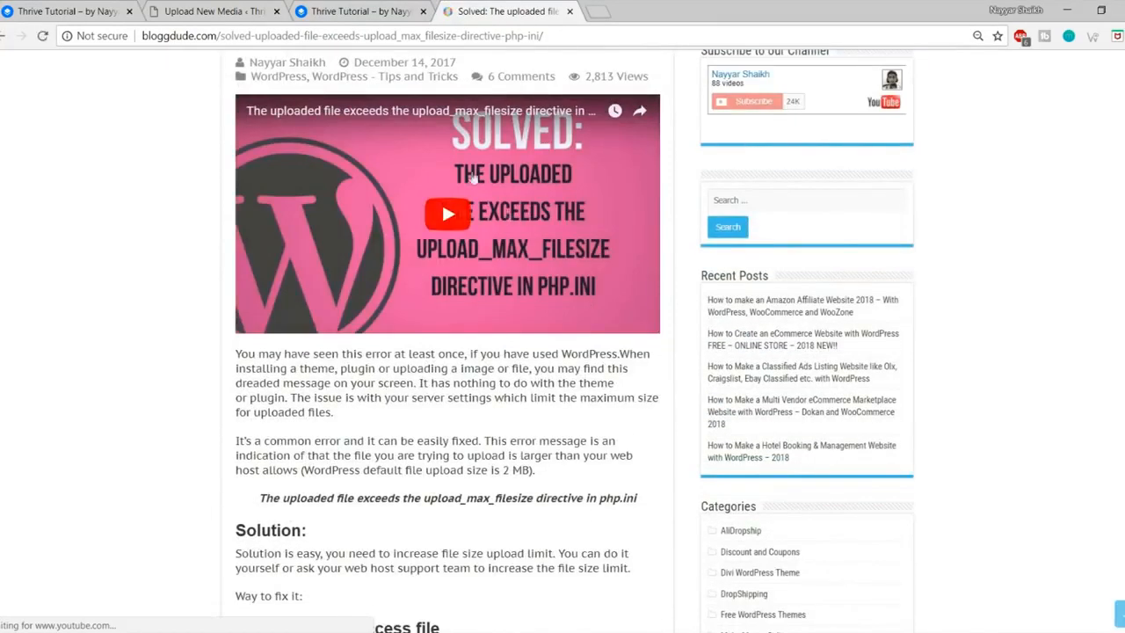
Step: Select the post's php_value code block and reposition the downloaded .htaccess on the desktop
scroll(492, 286, "down", 4)
scroll(492, 286, "down", 8)
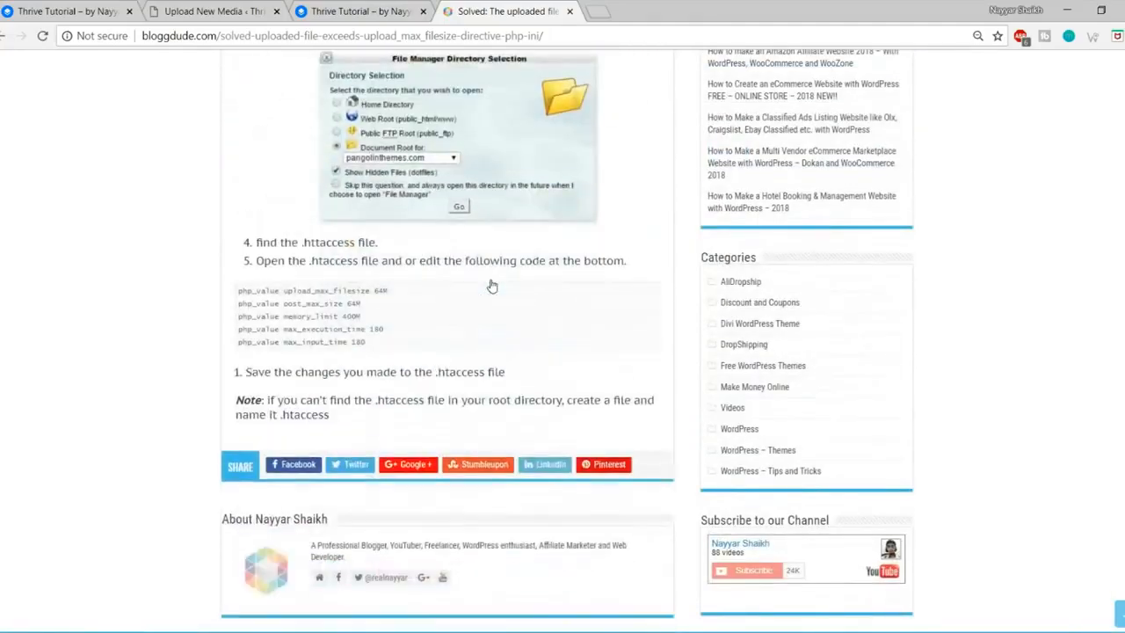
scroll(440, 280, "up", 1)
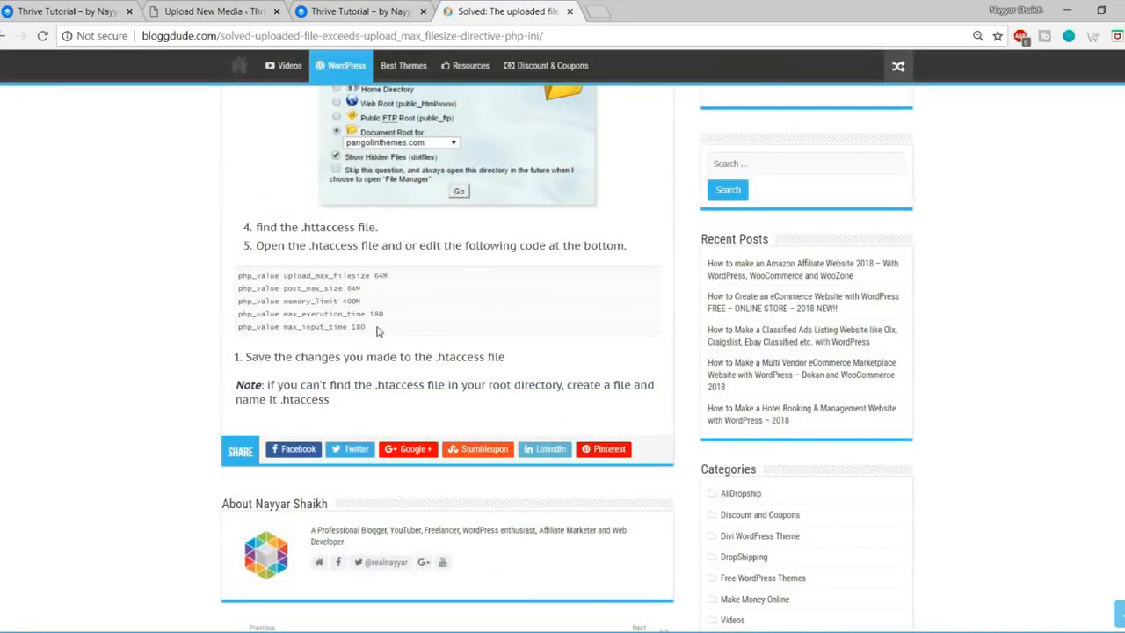
left_click_drag(376, 331, 231, 283)
key("ctrl+c")
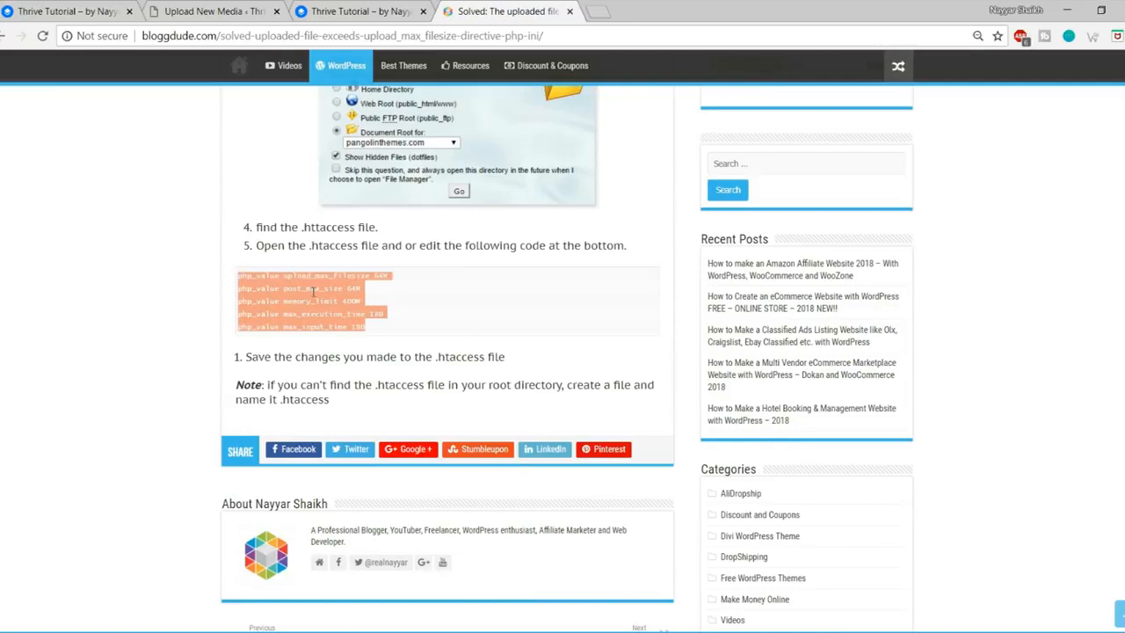
left_click(1124, 632)
left_click_drag(11, 324, 475, 182)
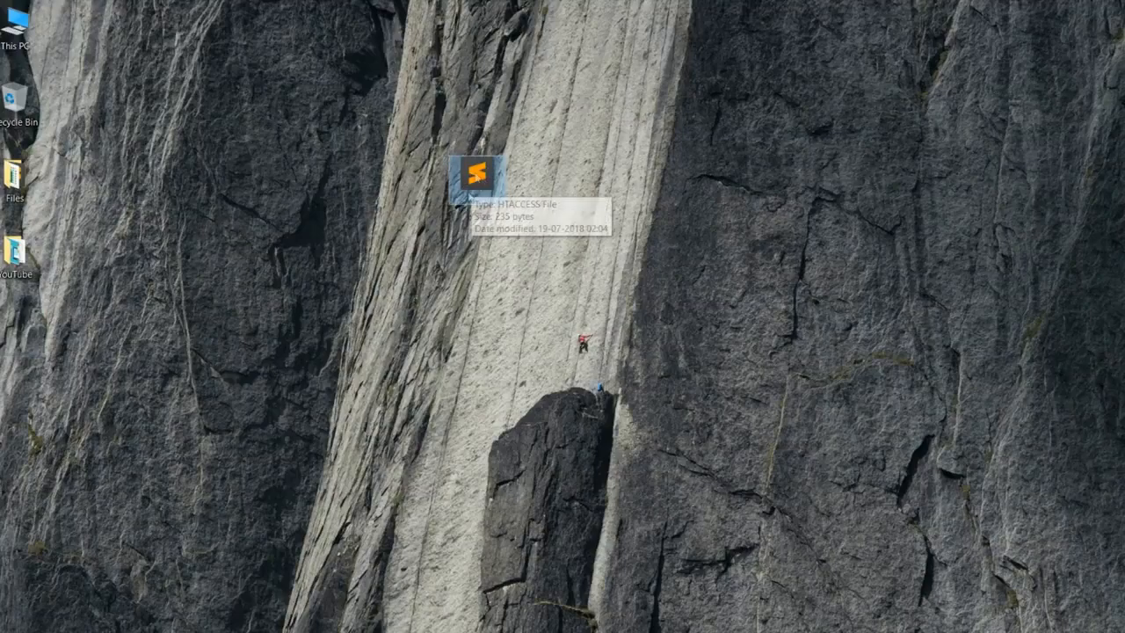
Step: Paste the php_value lines (upload and post size 64M, memory_limit 400M) into .htaccess at line 11
double_click(476, 182)
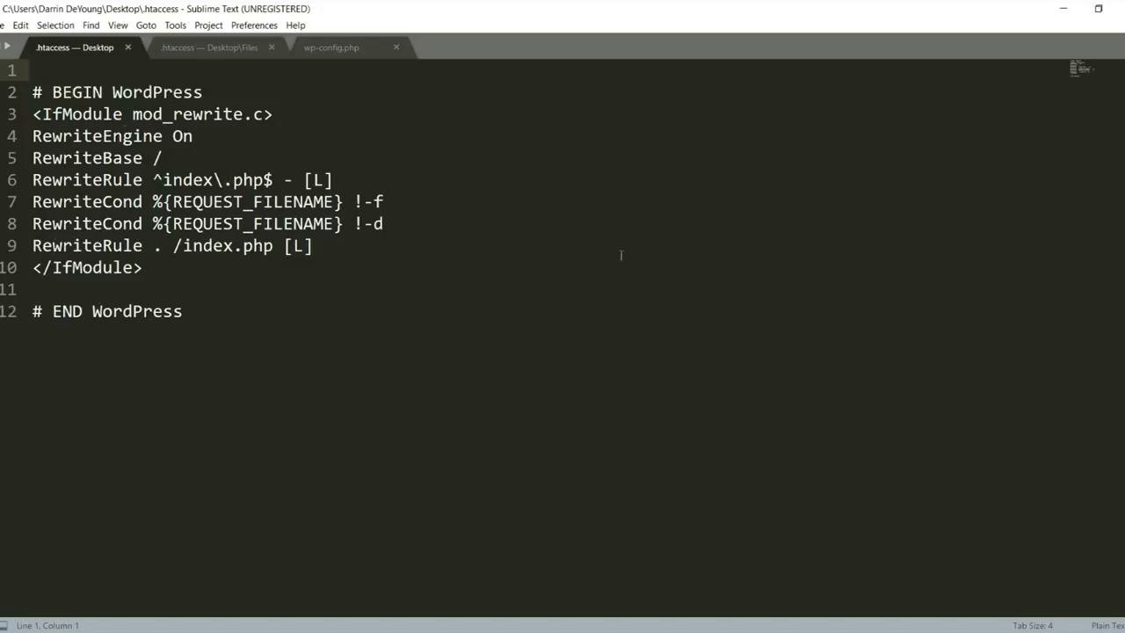
left_click(81, 289)
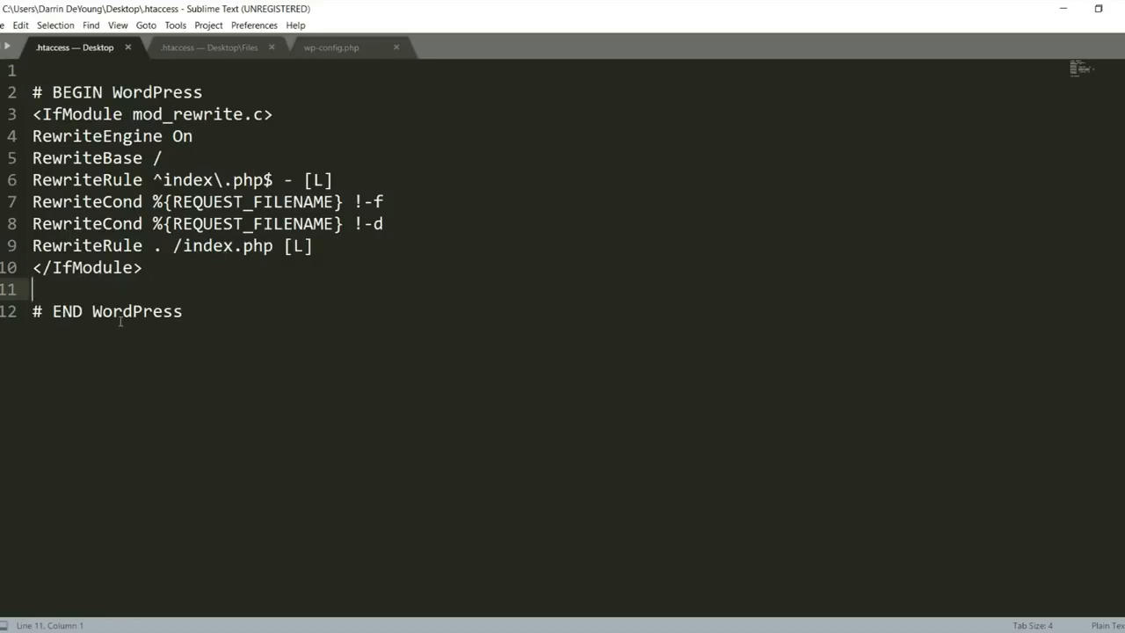
key("ctrl+v")
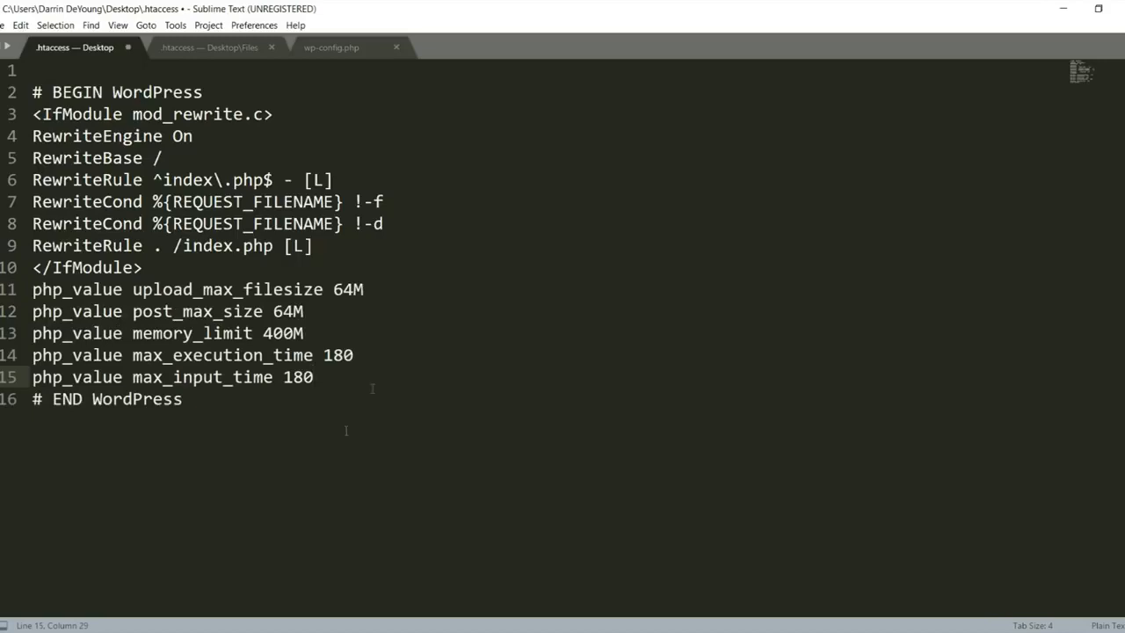
left_click_drag(33, 289, 330, 376)
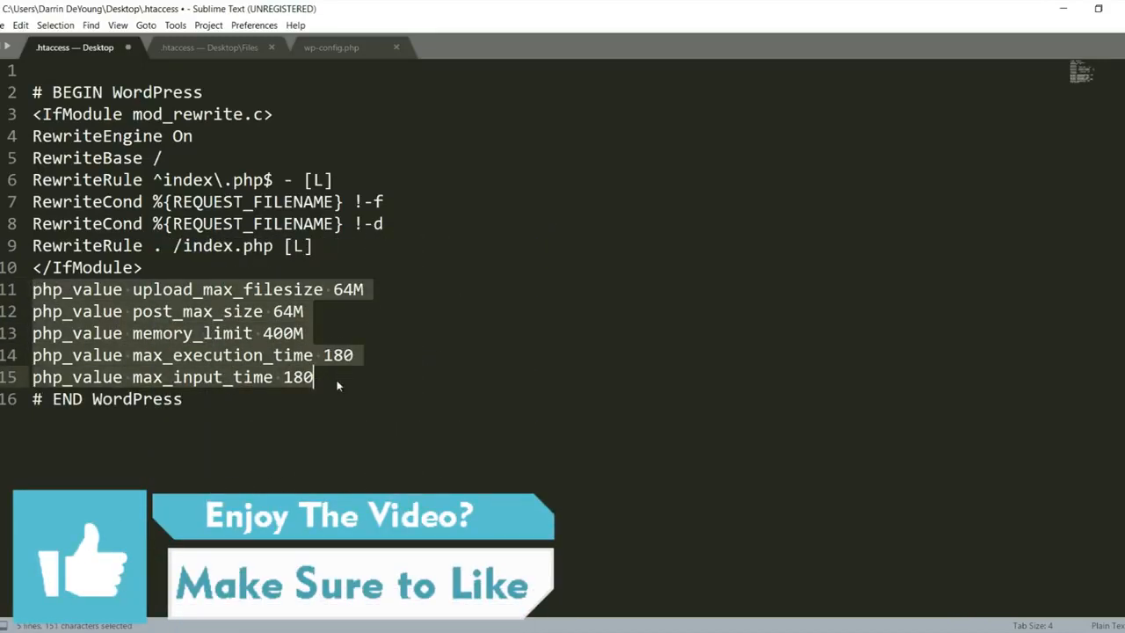
left_click(336, 379)
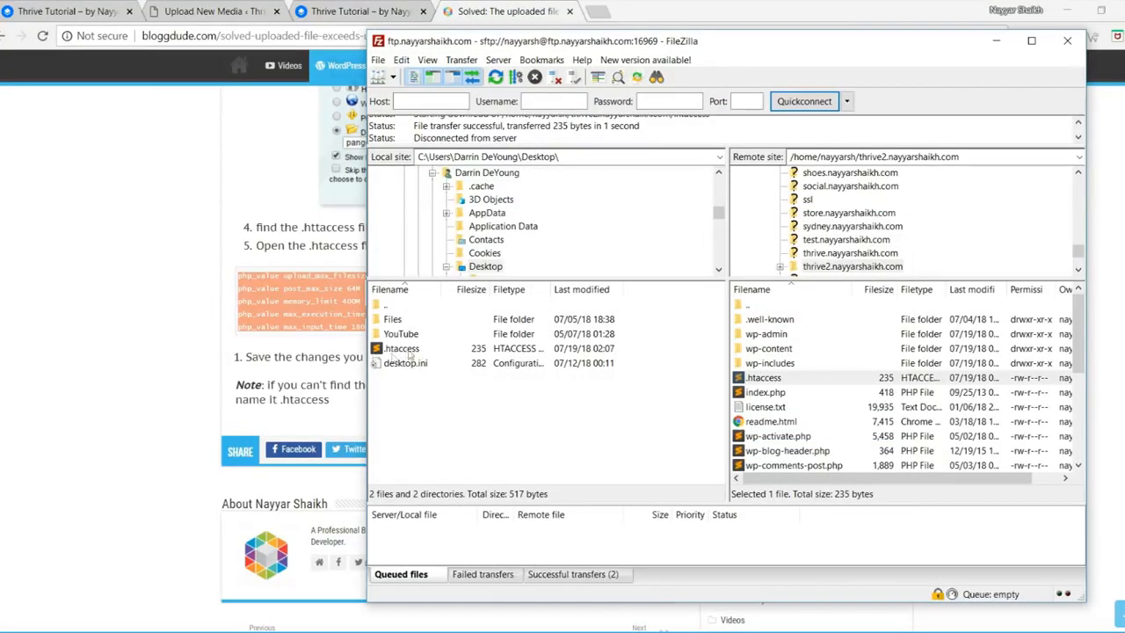
Step: Refresh the local pane and upload the 386-byte .htaccess, overwriting the server's 235-byte copy
right_click(465, 440)
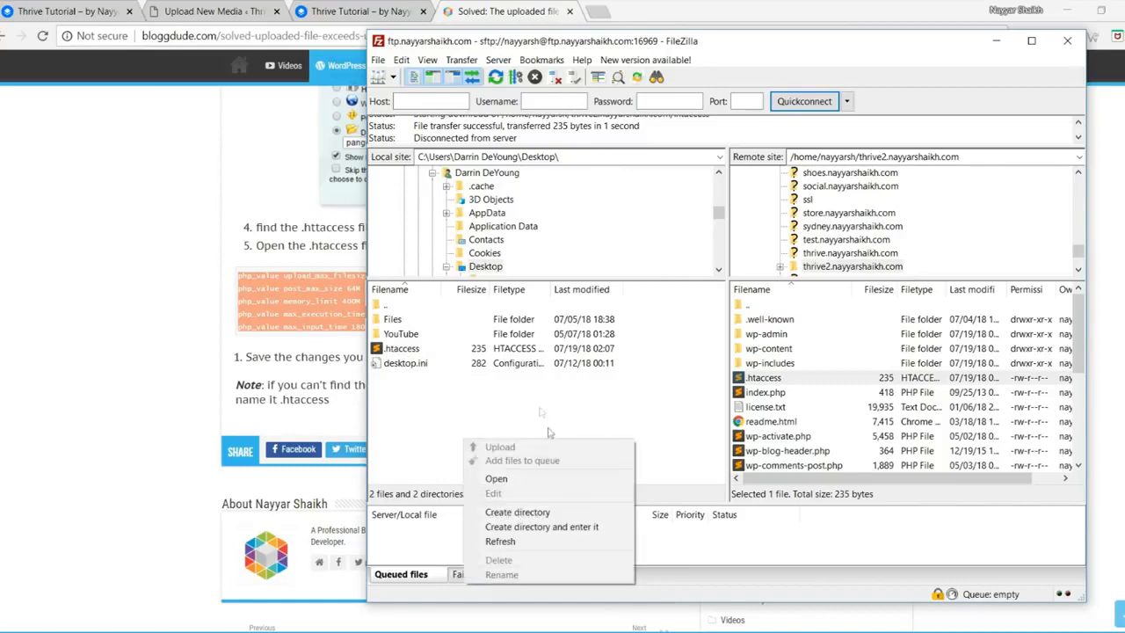
left_click(554, 539)
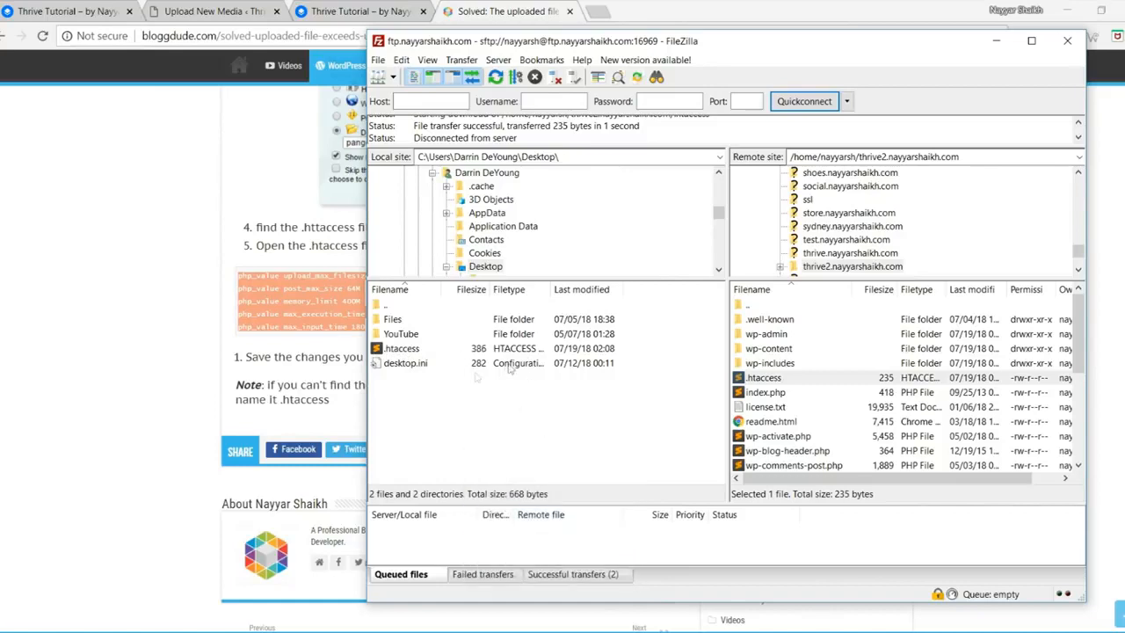
left_click(392, 350)
left_click_drag(487, 346, 800, 392)
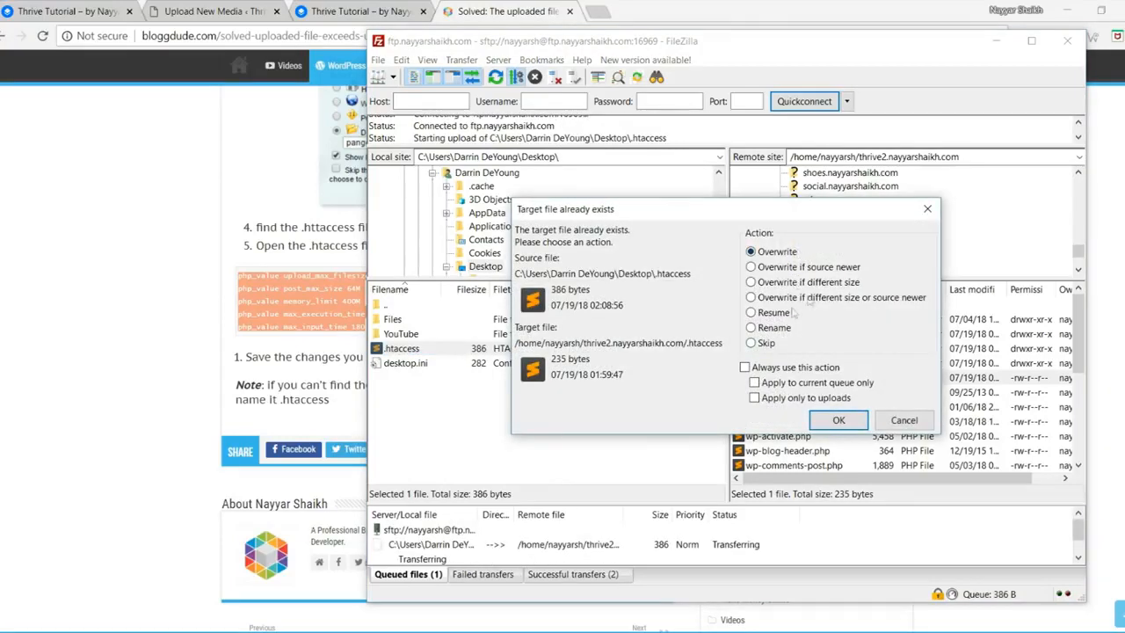
left_click(835, 419)
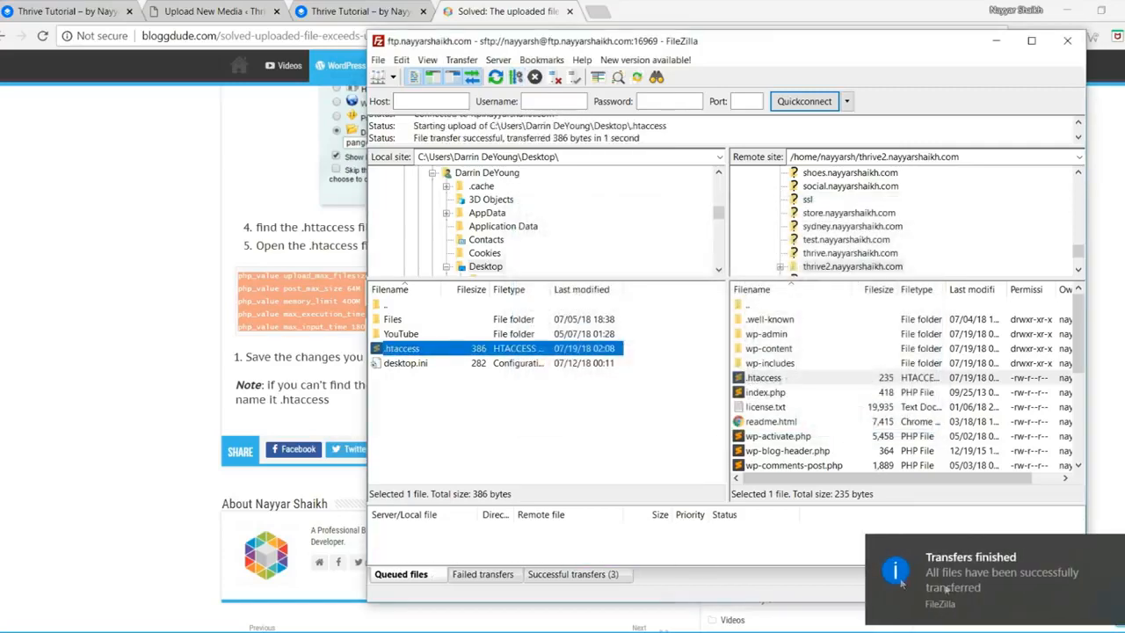
left_click(241, 8)
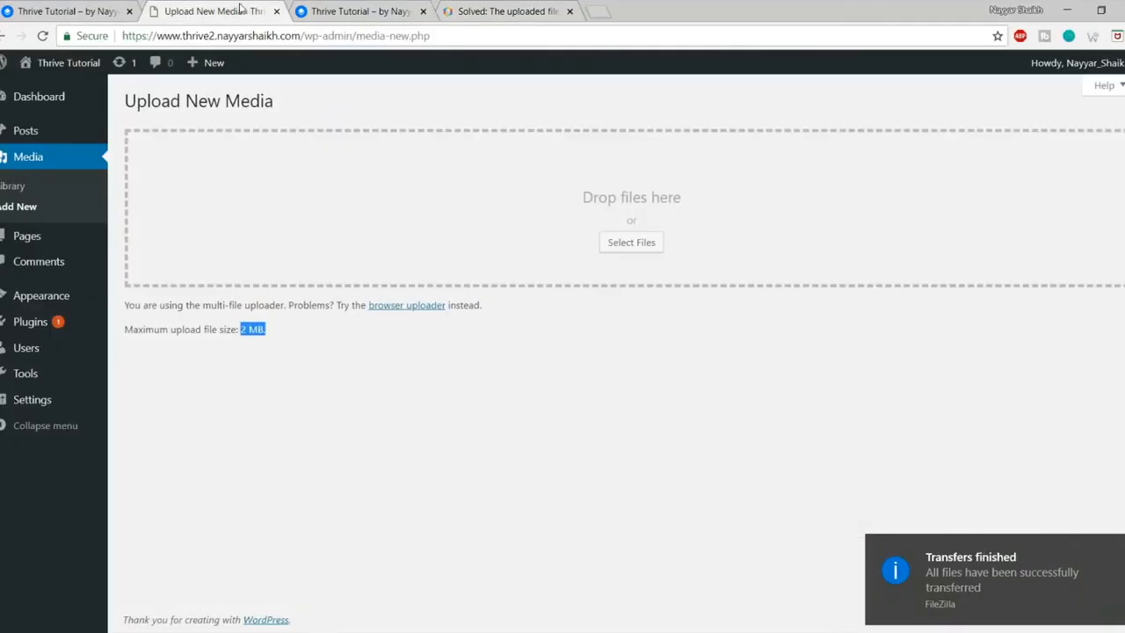
Step: Reload Upload New Media and confirm the maximum upload size changed from 2 MB to 64 MB
left_click(286, 351)
left_click_drag(241, 331, 306, 337)
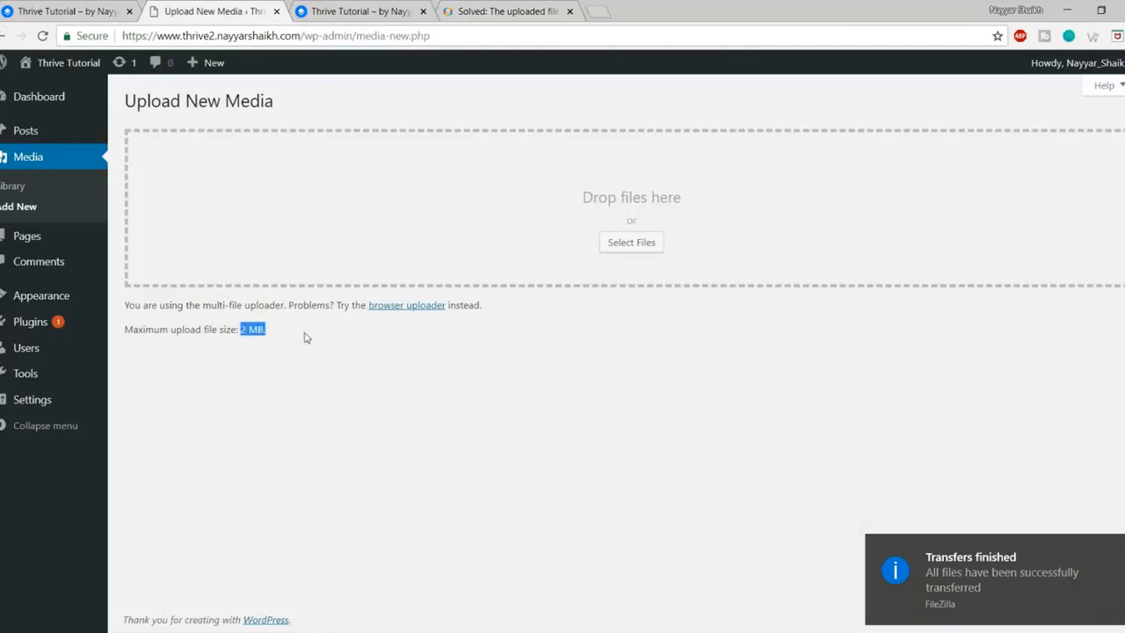
left_click(42, 35)
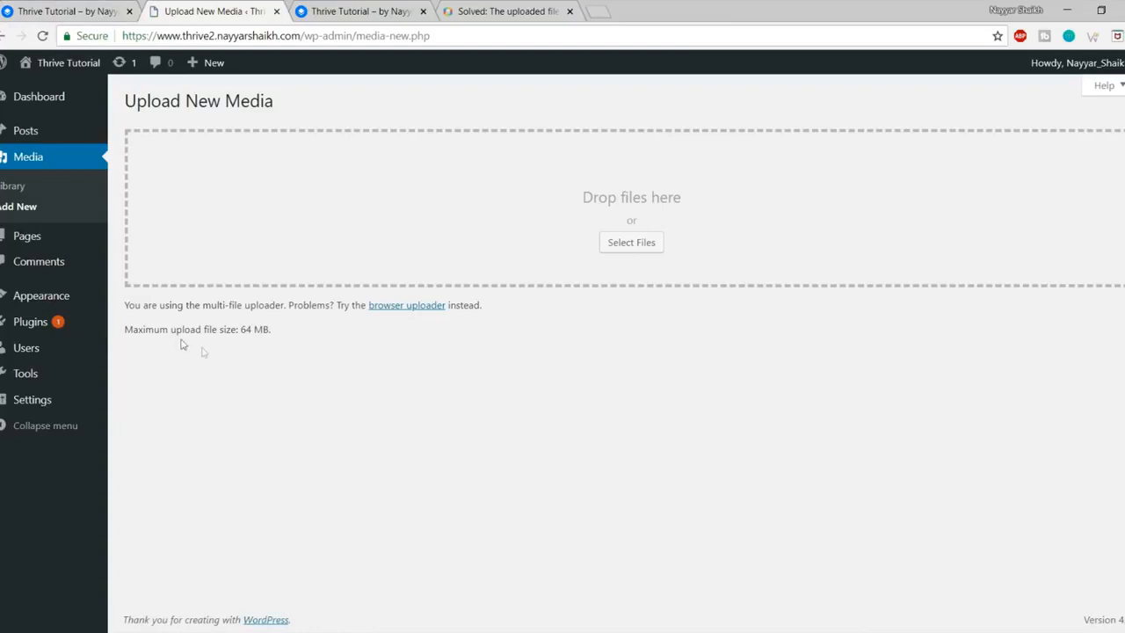
left_click_drag(125, 332, 348, 345)
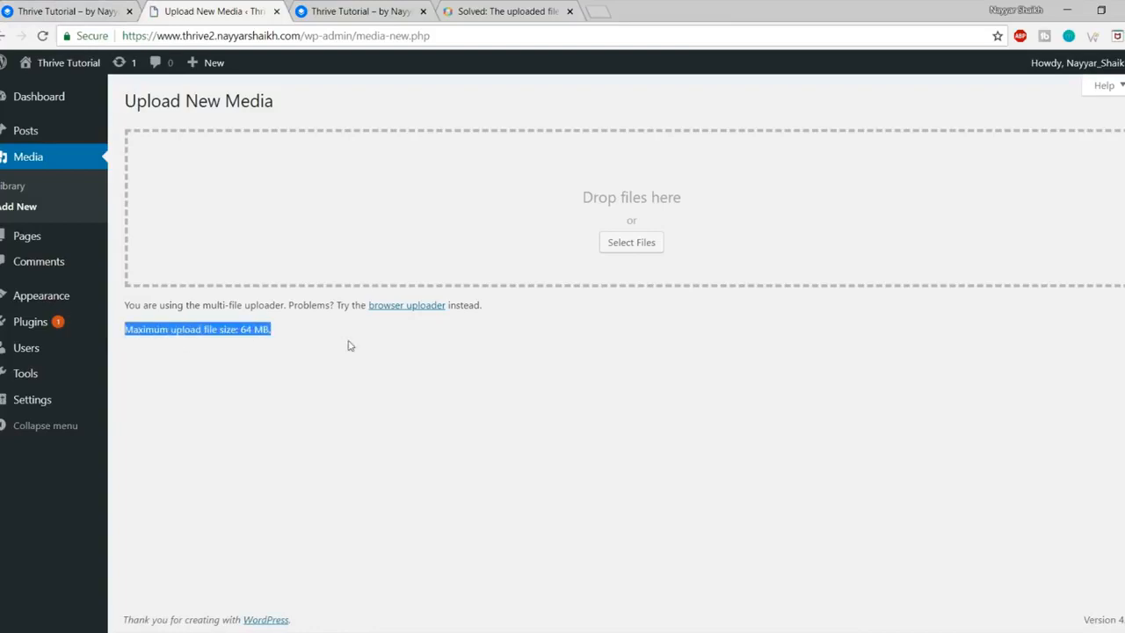
left_click(348, 345)
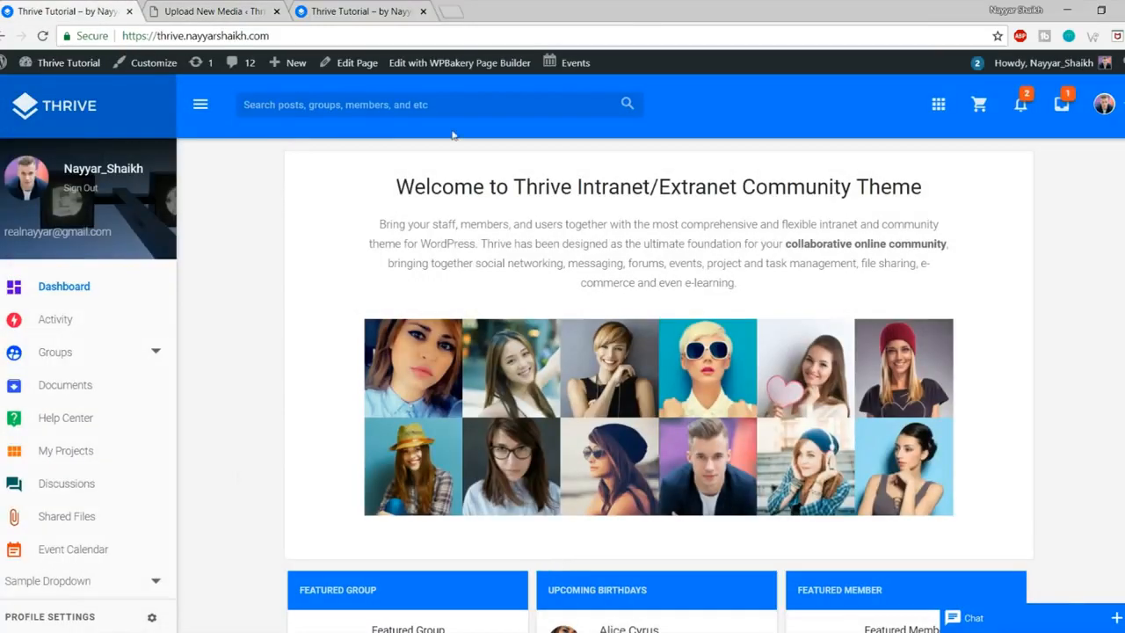
left_click(369, 11)
scroll(653, 364, "down", 1)
scroll(653, 364, "up", 1)
Step: Open bloggdude.com/thrive in a new tab to reach the Thrive theme's ThemeForest page
left_click(456, 11)
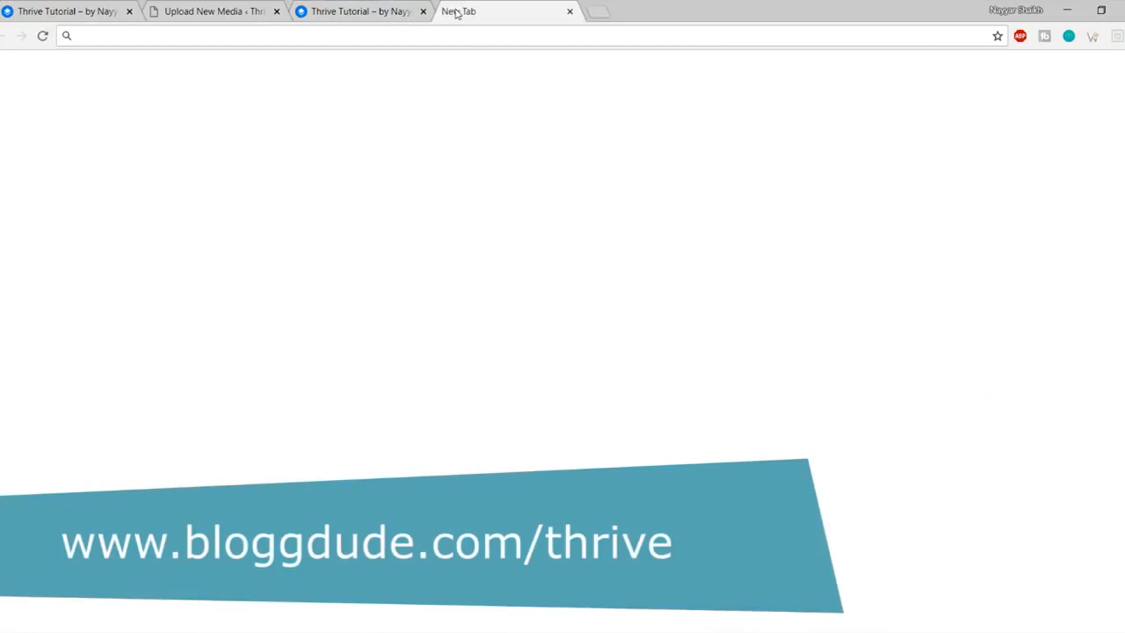
type("bloggdude.com")
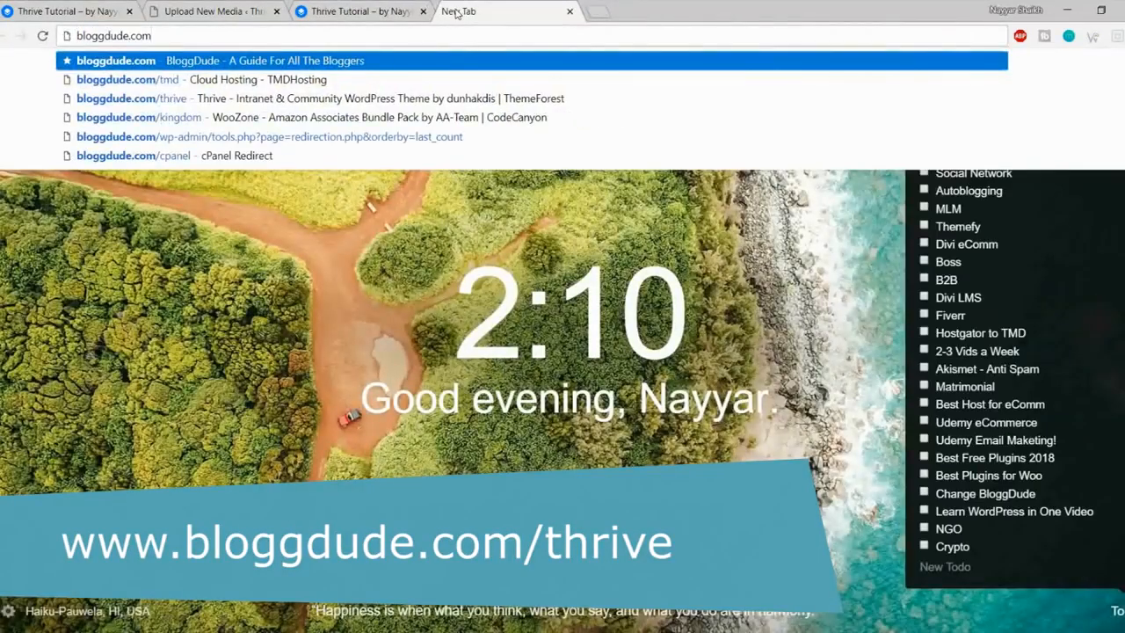
type("/thrive")
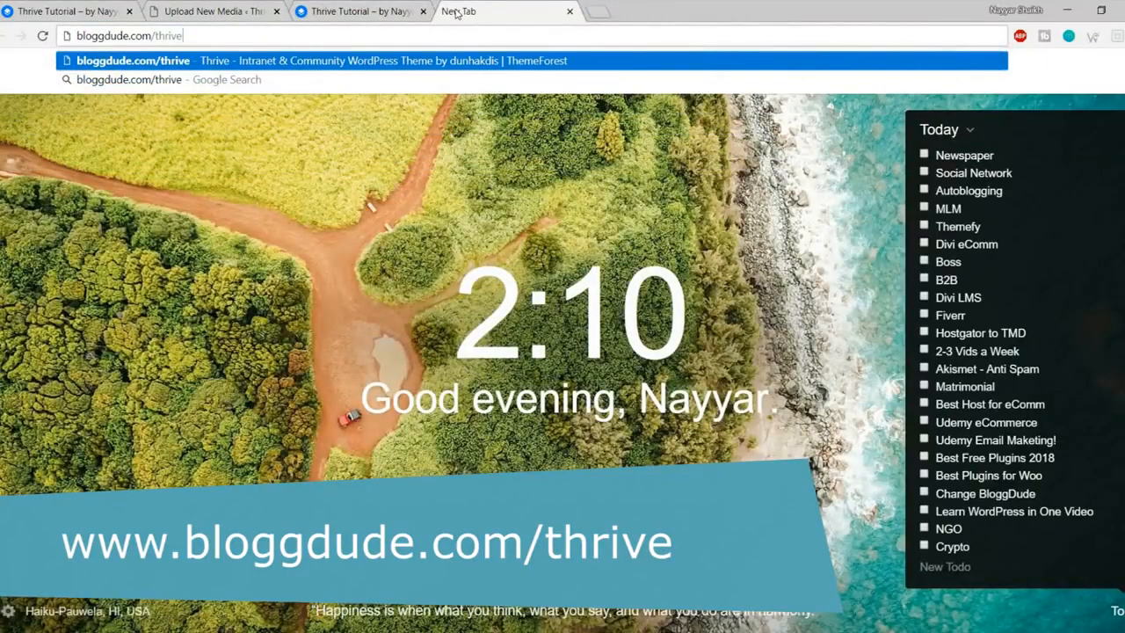
key("Return")
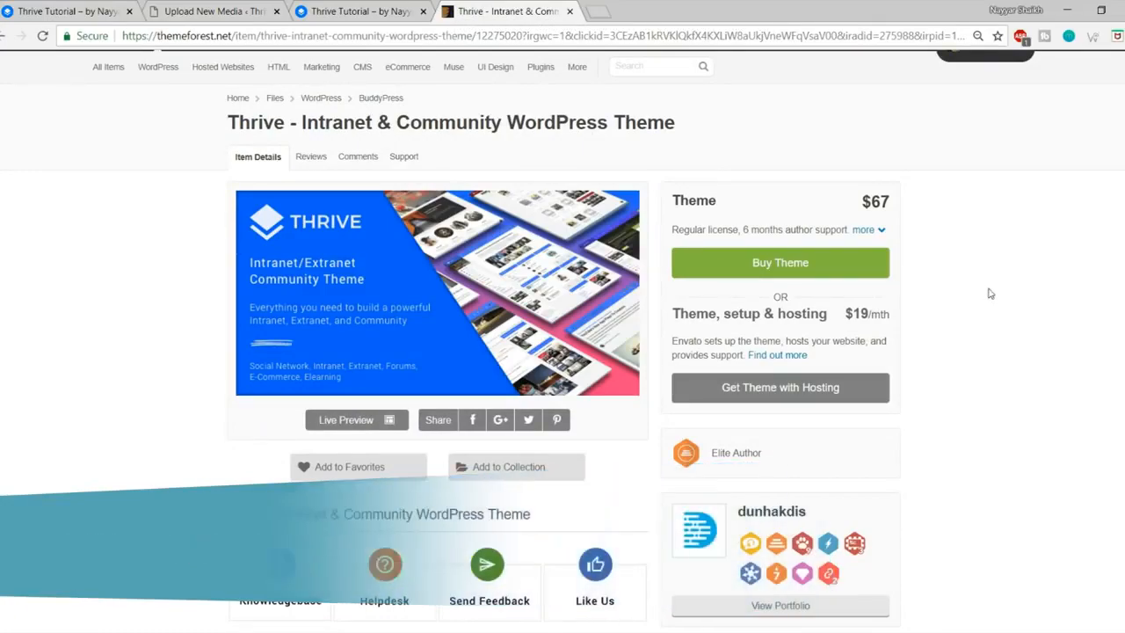
scroll(861, 350, "down", 5)
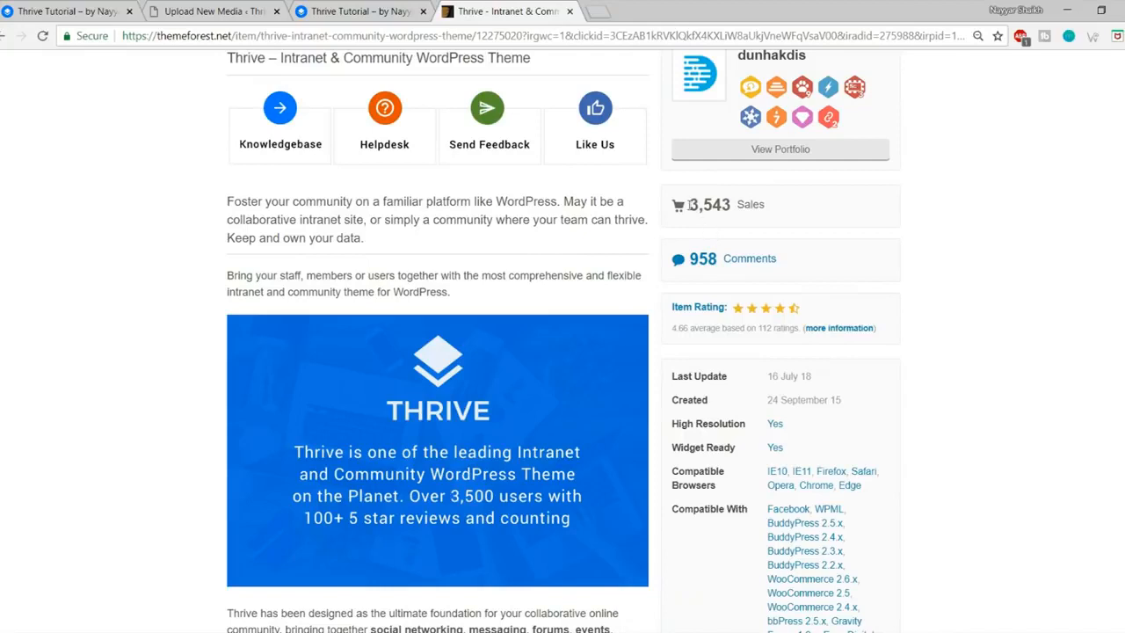
Step: Highlight the 3,543 sales and 4.66 rating, then scroll through the product page
left_click_drag(689, 204, 732, 204)
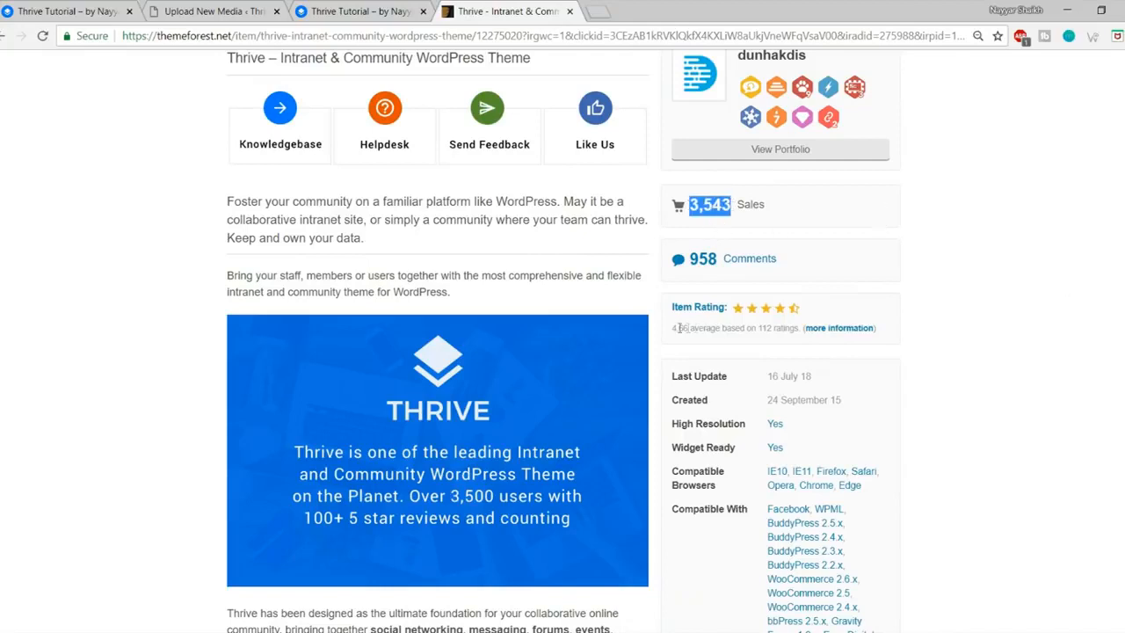
left_click_drag(674, 330, 714, 331)
scroll(717, 331, "down", 12)
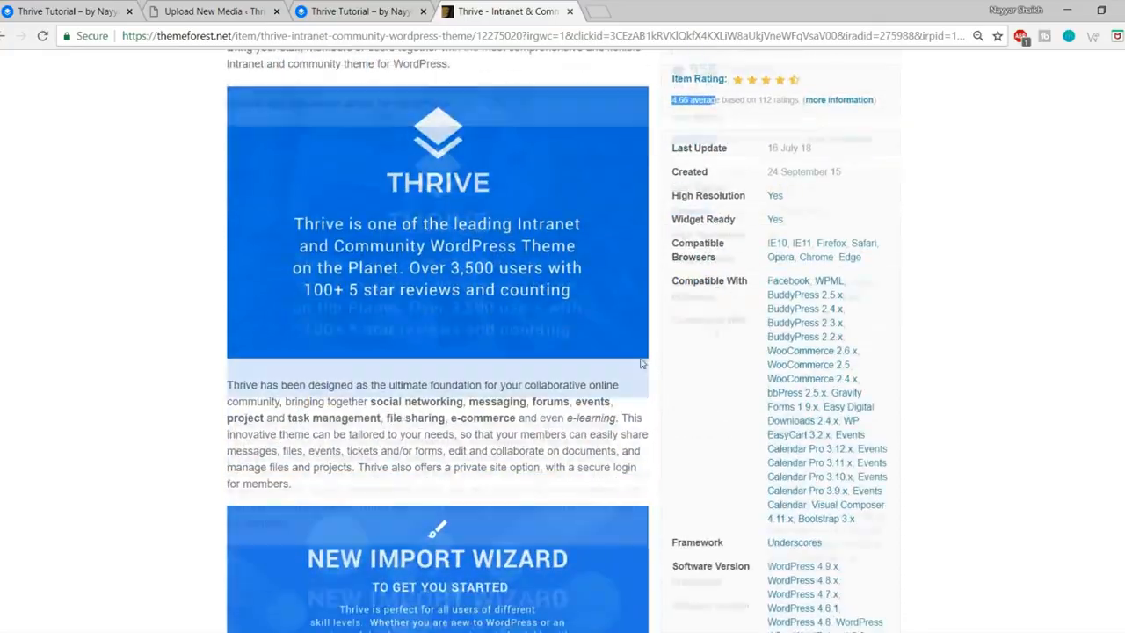
scroll(567, 363, "down", 15)
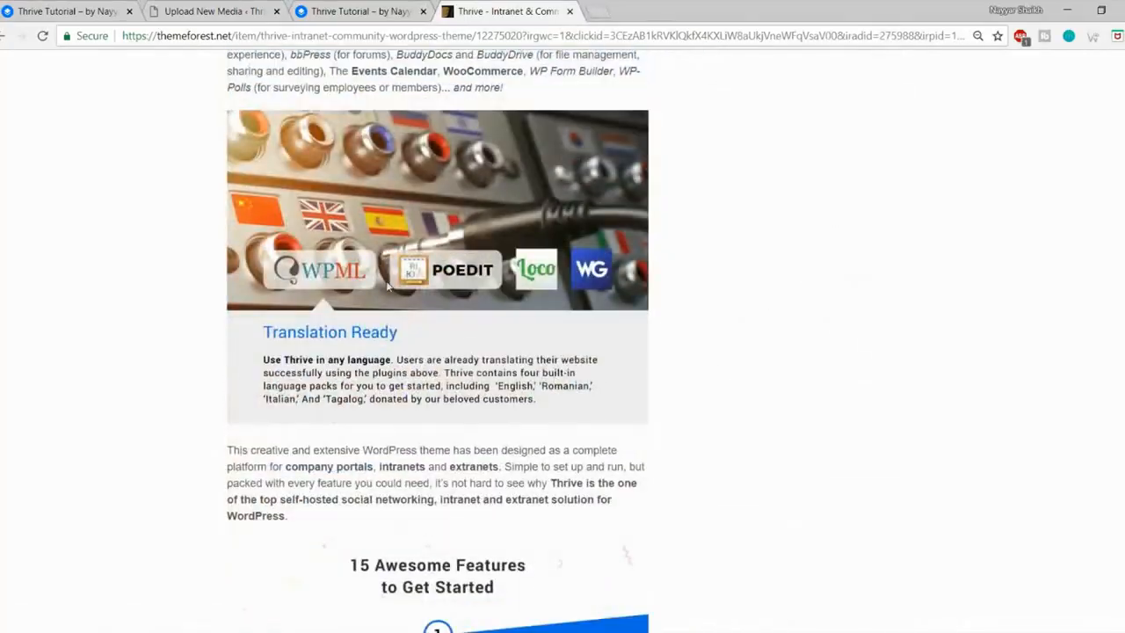
scroll(795, 383, "down", 5)
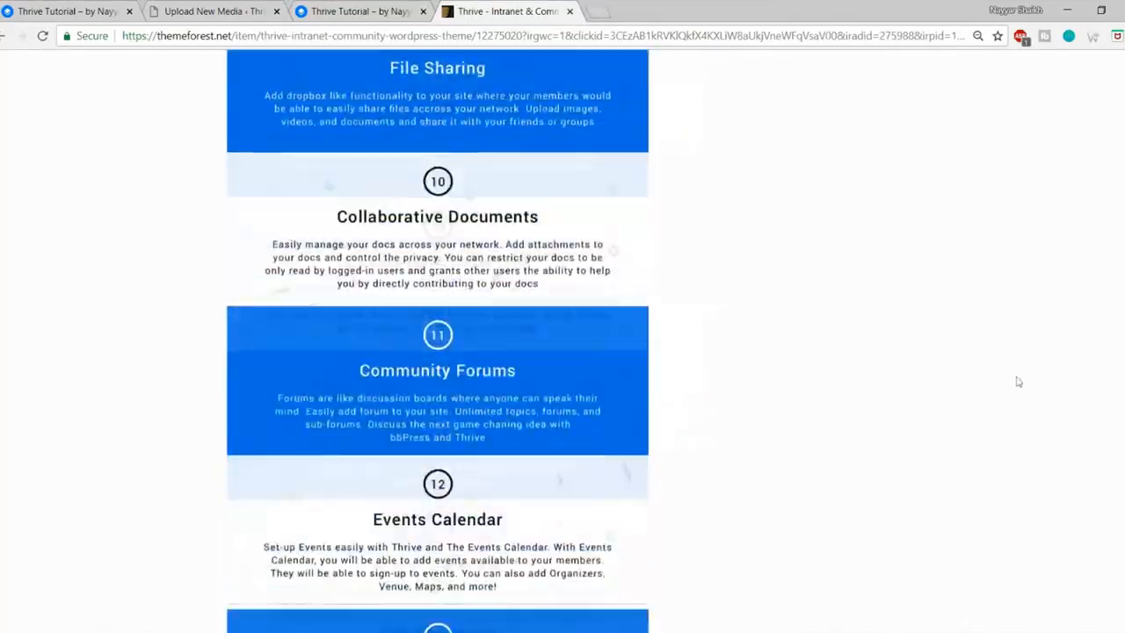
scroll(795, 383, "up", 12)
scroll(563, 352, "up", 20)
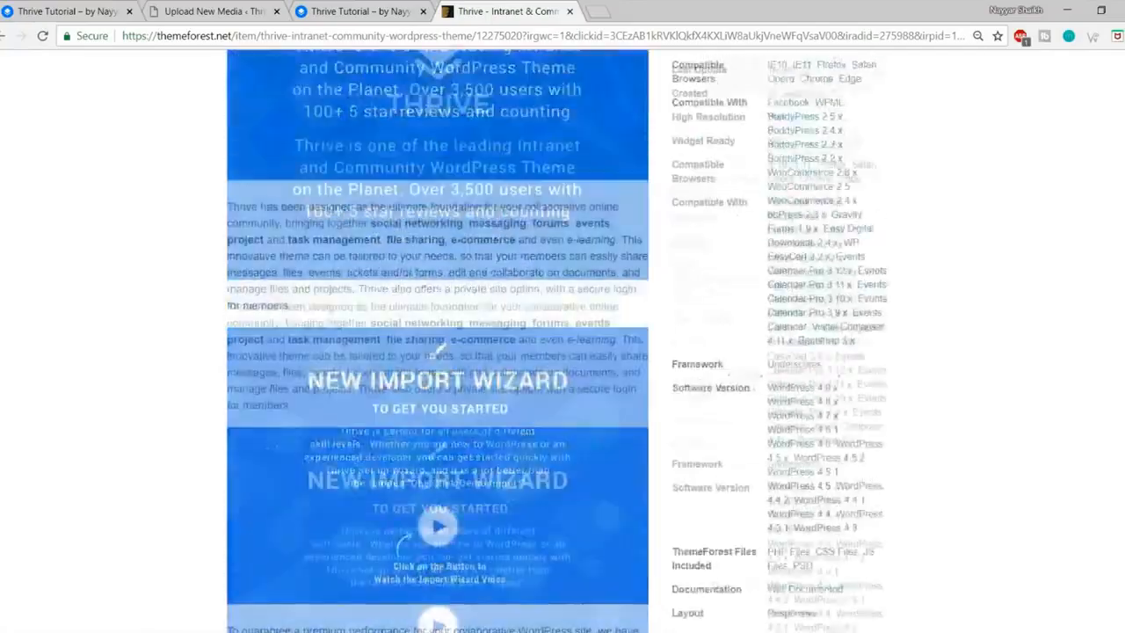
scroll(563, 351, "down", 2)
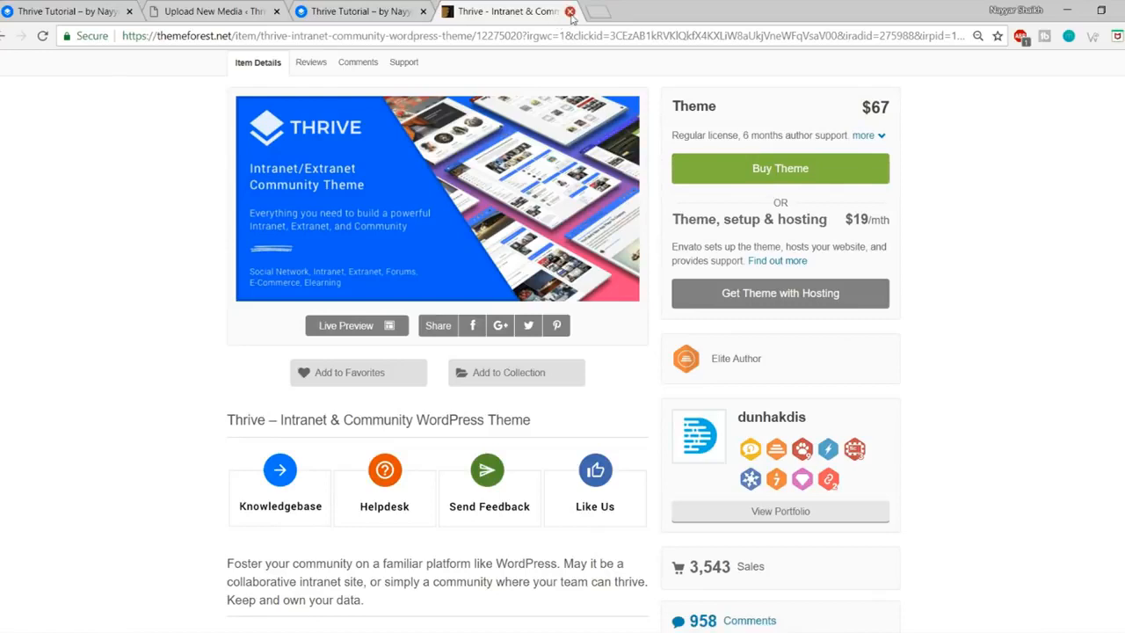
Step: Bring up the Thrive downloads folder and leave the 77757_thrive_v306 ZIP unextracted
left_click(202, 201)
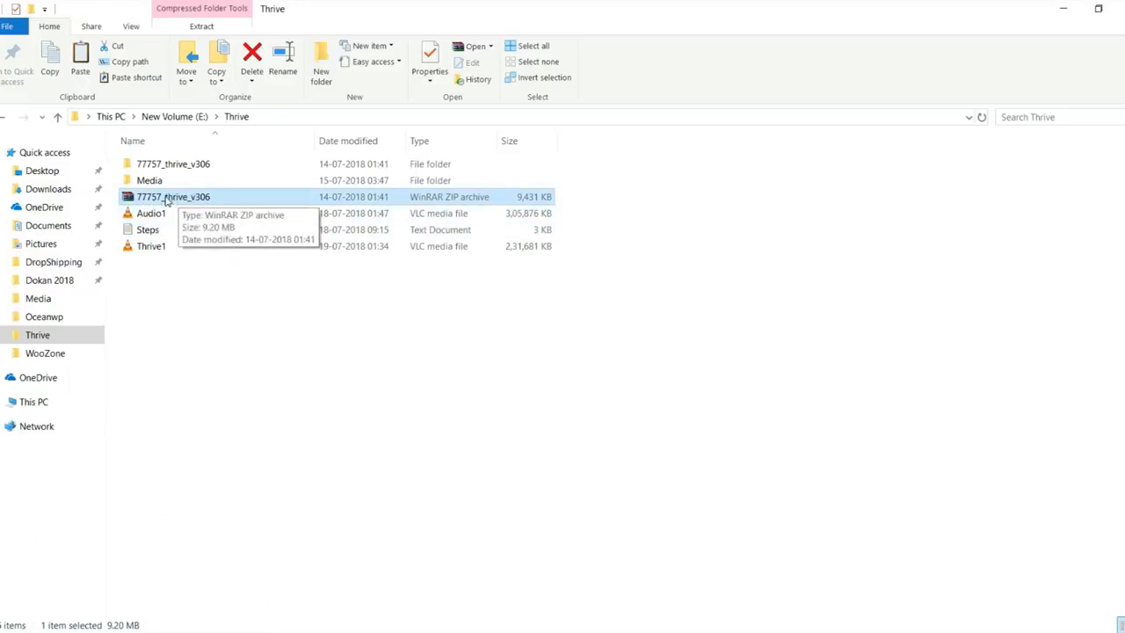
right_click(166, 202)
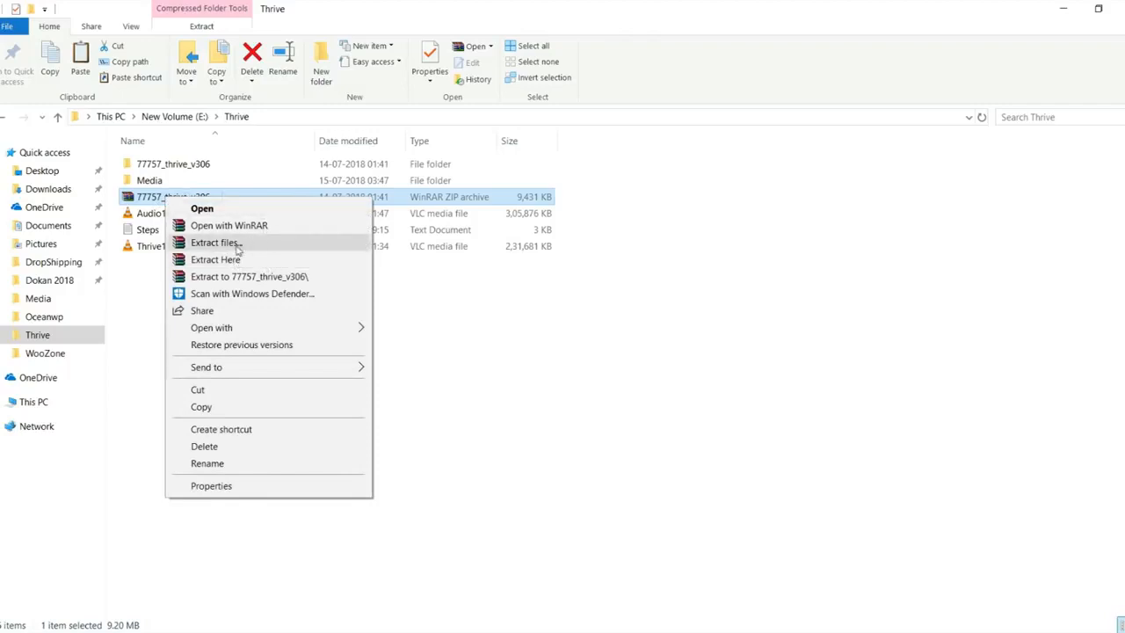
left_click(541, 315)
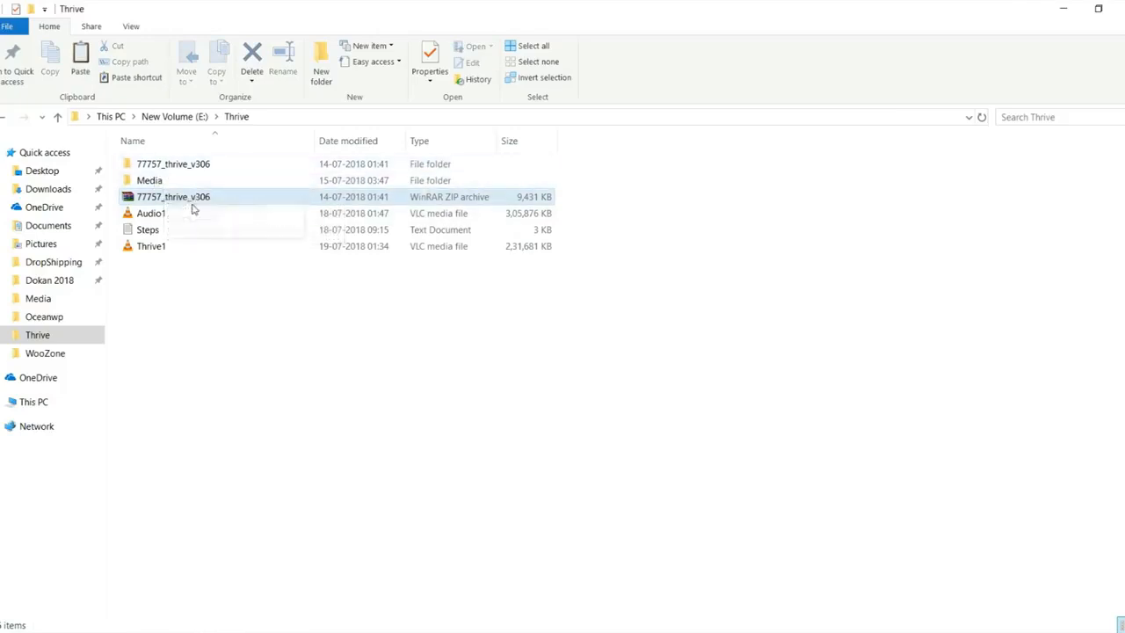
Step: Navigate 77757_thrive_v306 > Thrive 3.0 Nouveau Package > WordPress Themes > Thrive Nouveau > thrive-nouveau
left_click(186, 165)
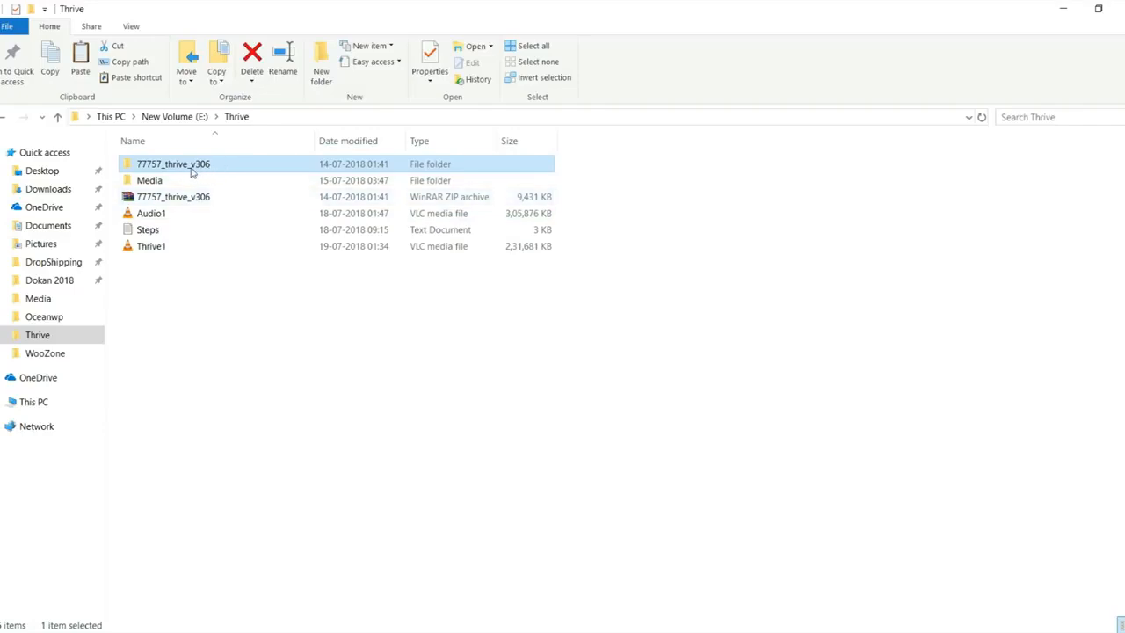
double_click(186, 167)
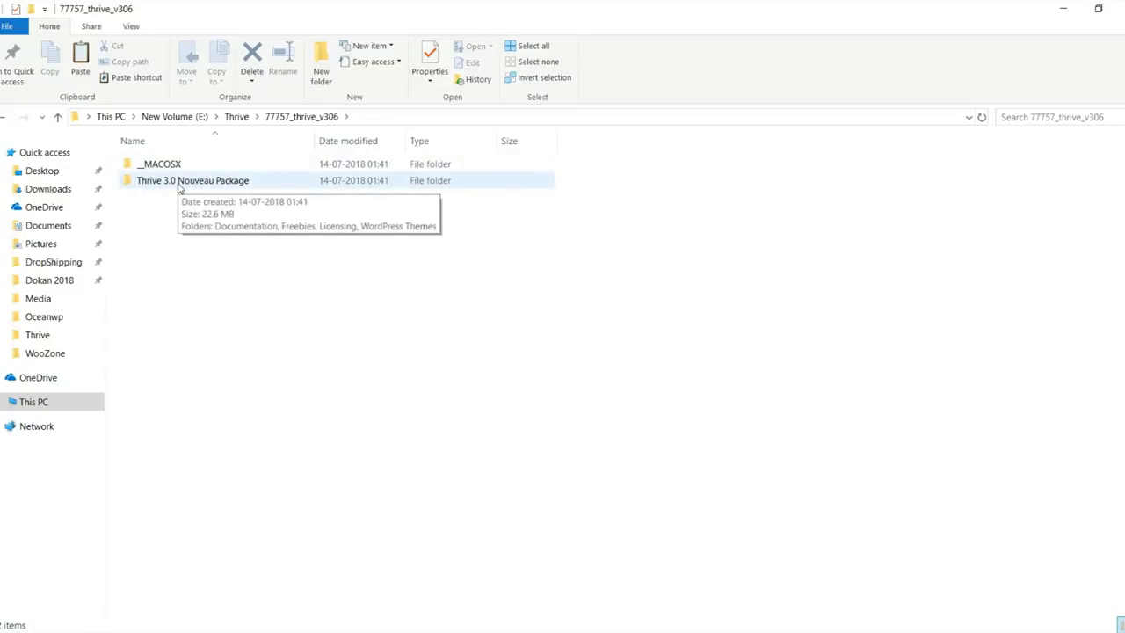
double_click(178, 182)
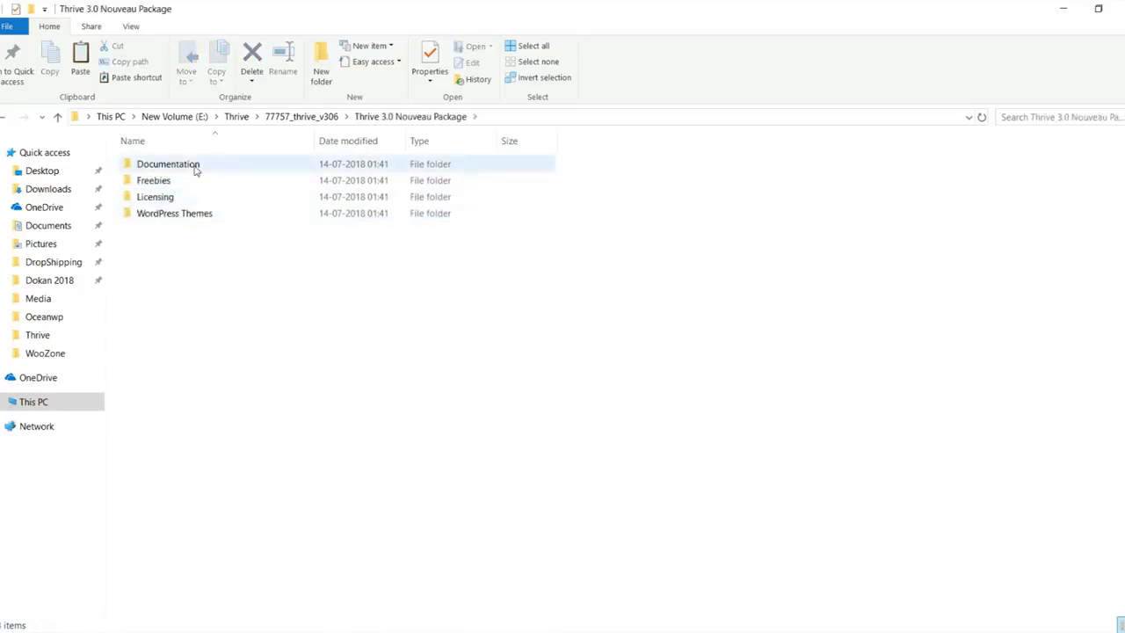
double_click(176, 218)
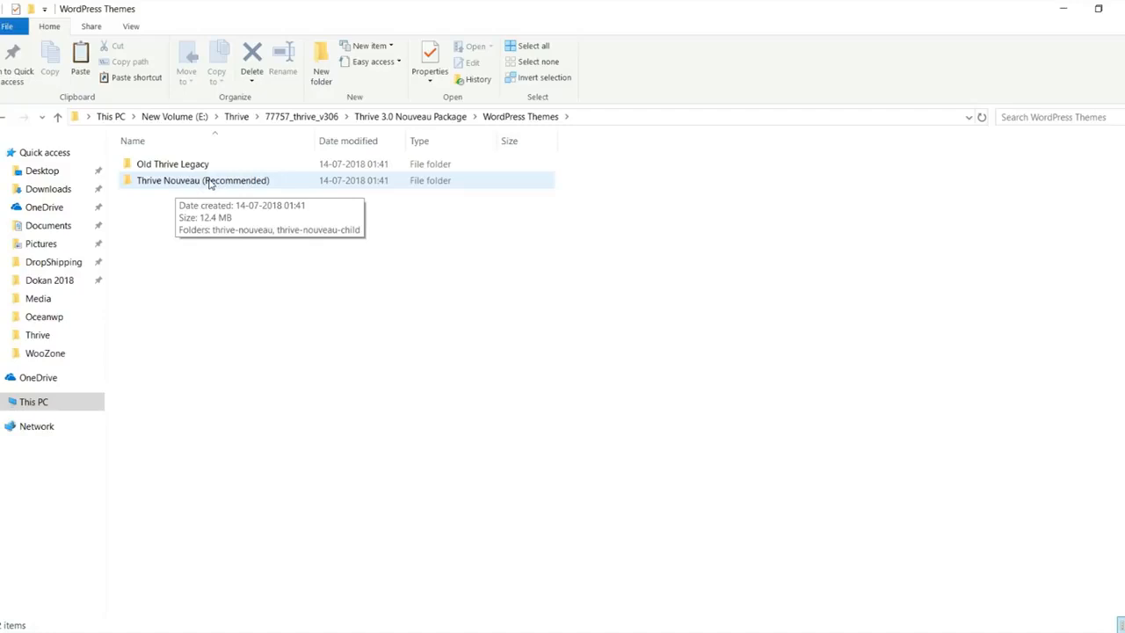
double_click(209, 182)
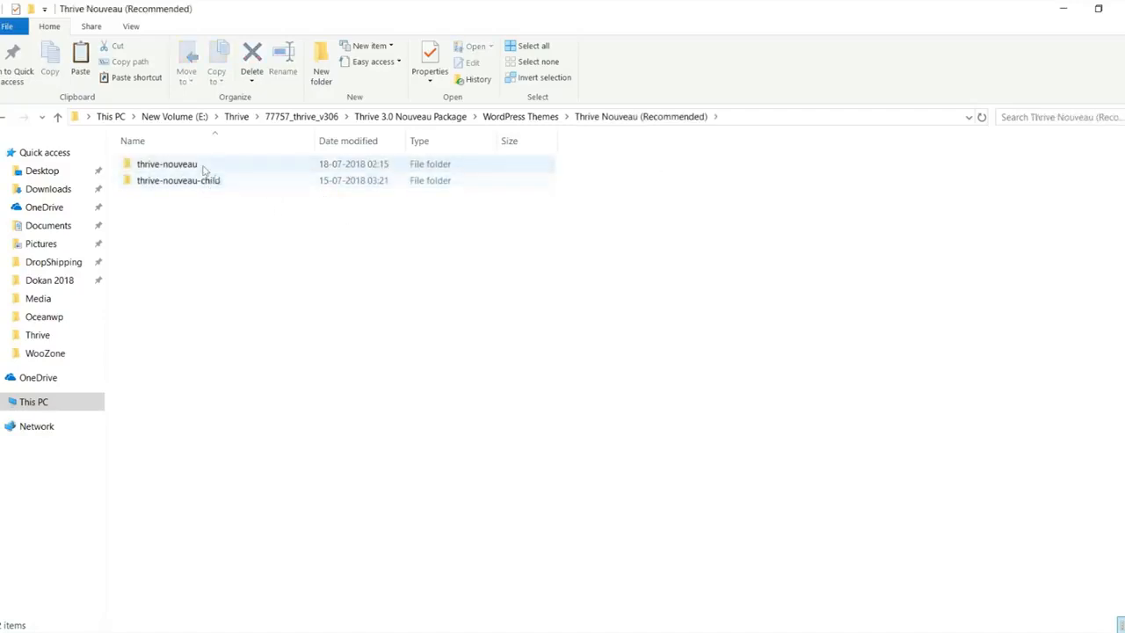
double_click(184, 171)
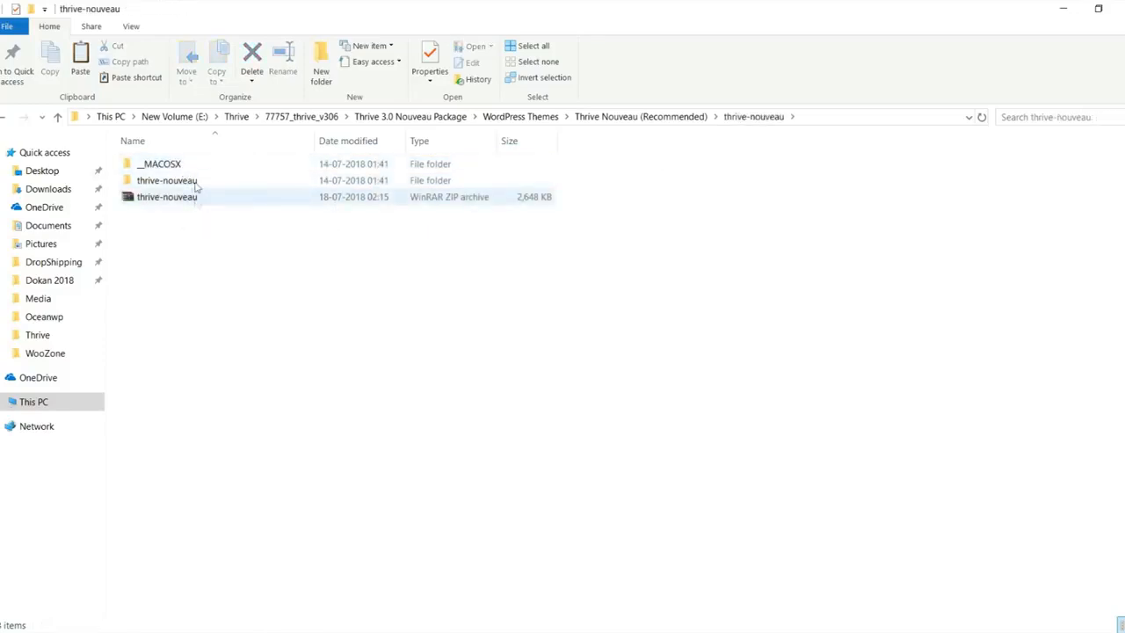
Step: Delete the old thrive-nouveau zip archive from the folder
left_click(199, 182)
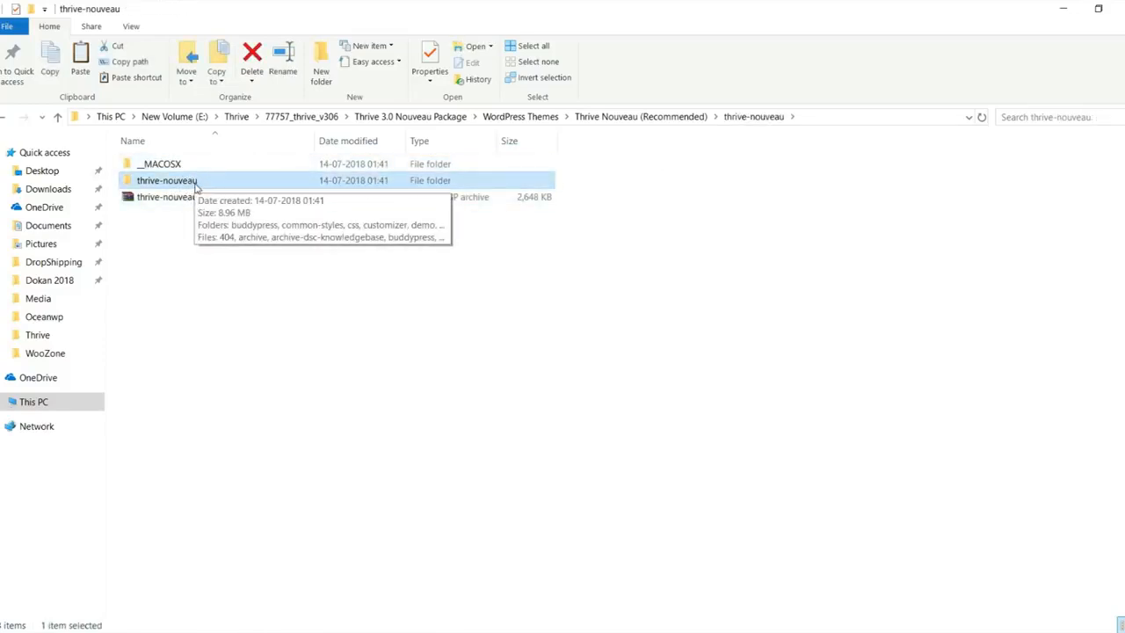
left_click(271, 201)
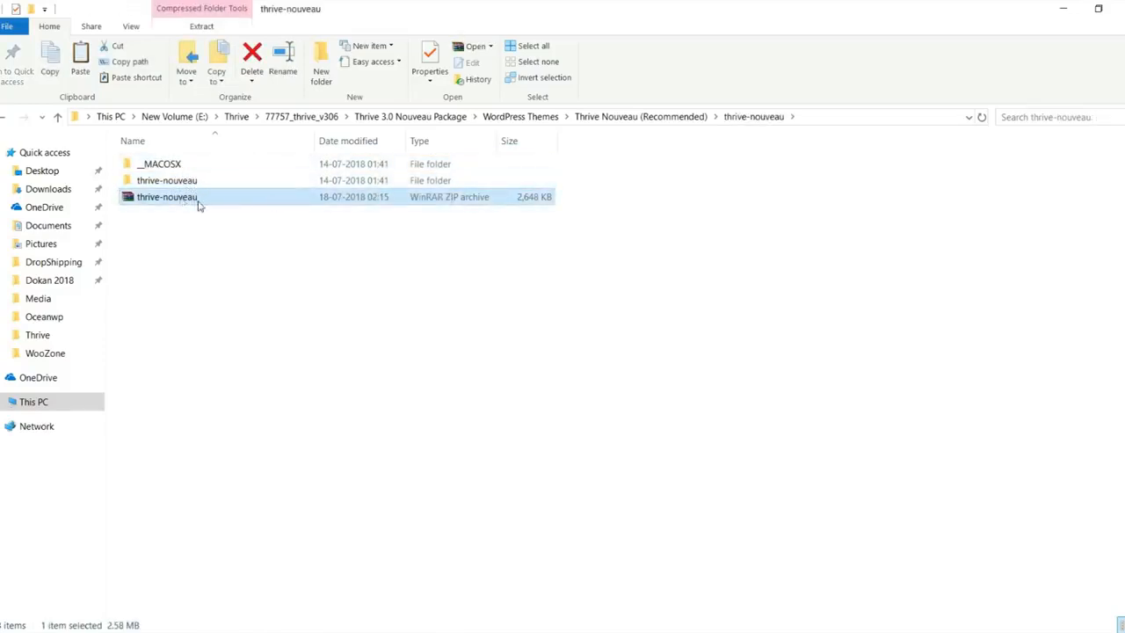
key("Delete")
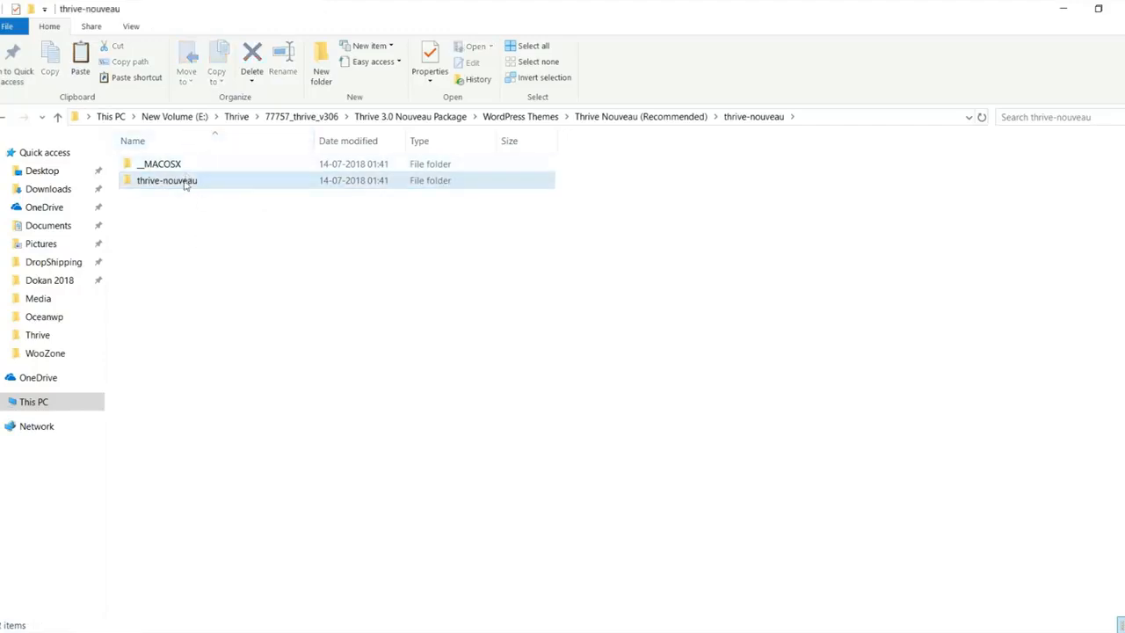
Step: Compress the thrive-nouveau folder into a new thrive-nouveau.zip archive and switch back to Chrome
left_click(186, 181)
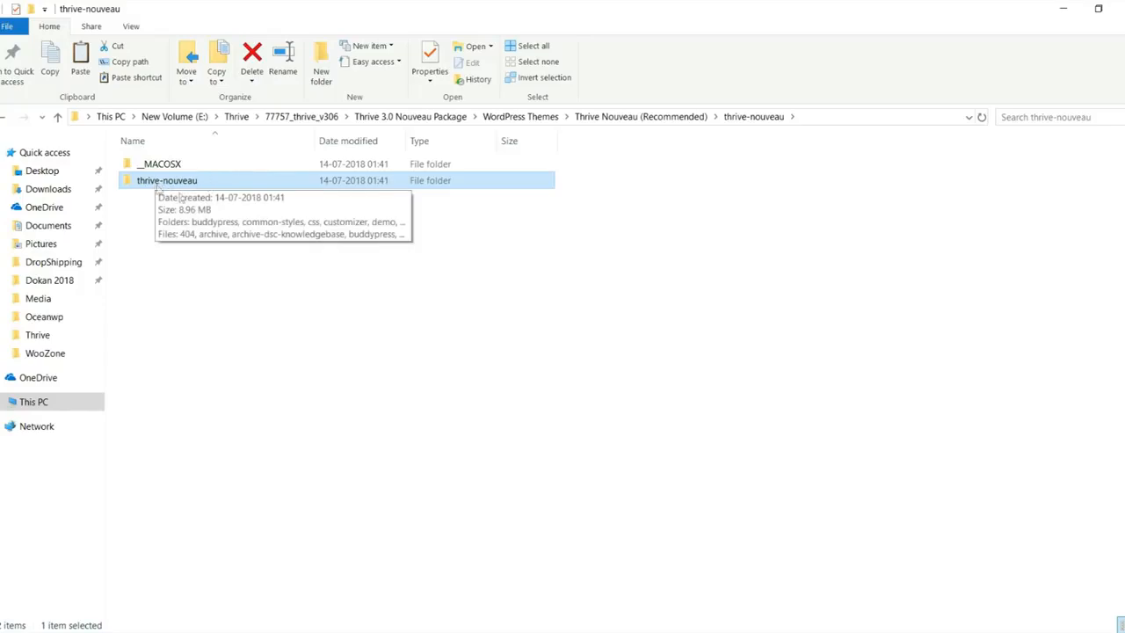
right_click(174, 187)
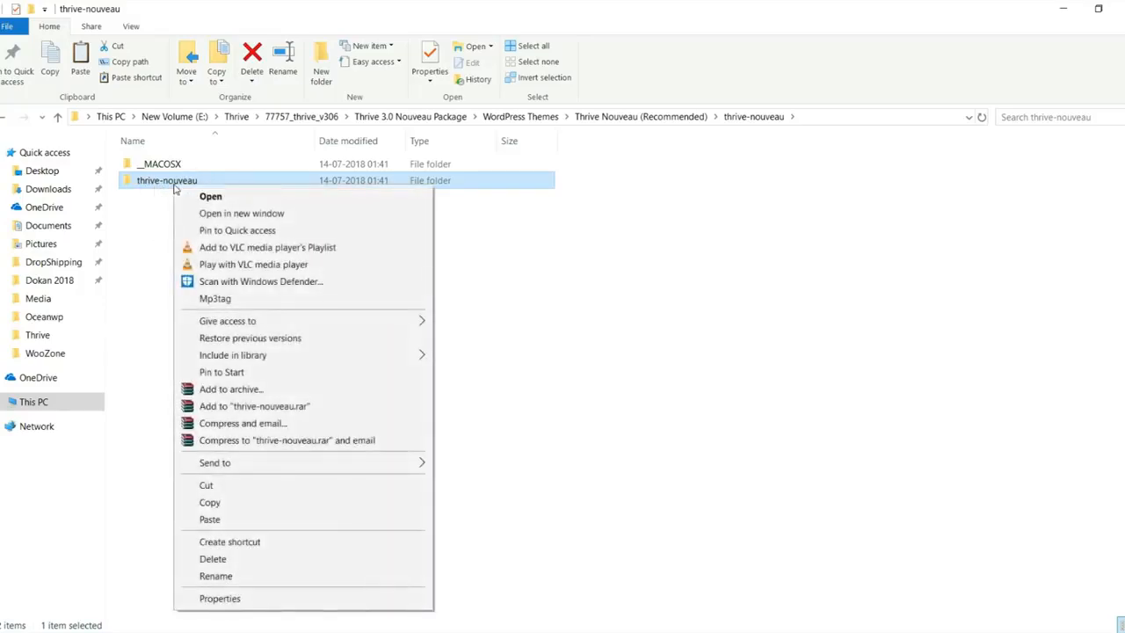
left_click(303, 389)
left_click(516, 305)
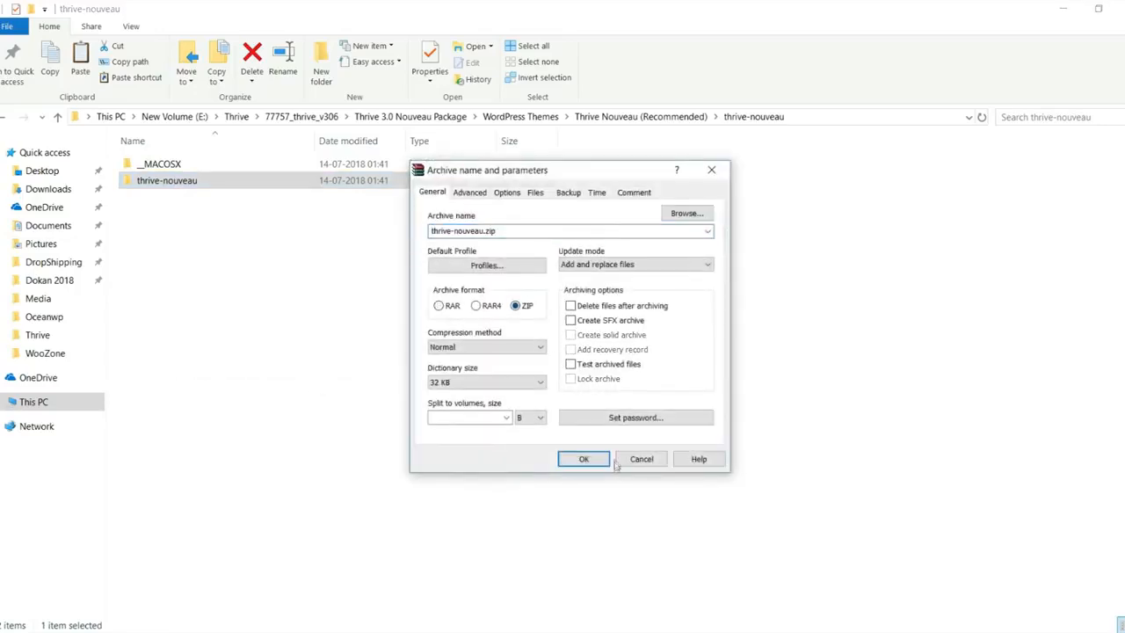
left_click(582, 461)
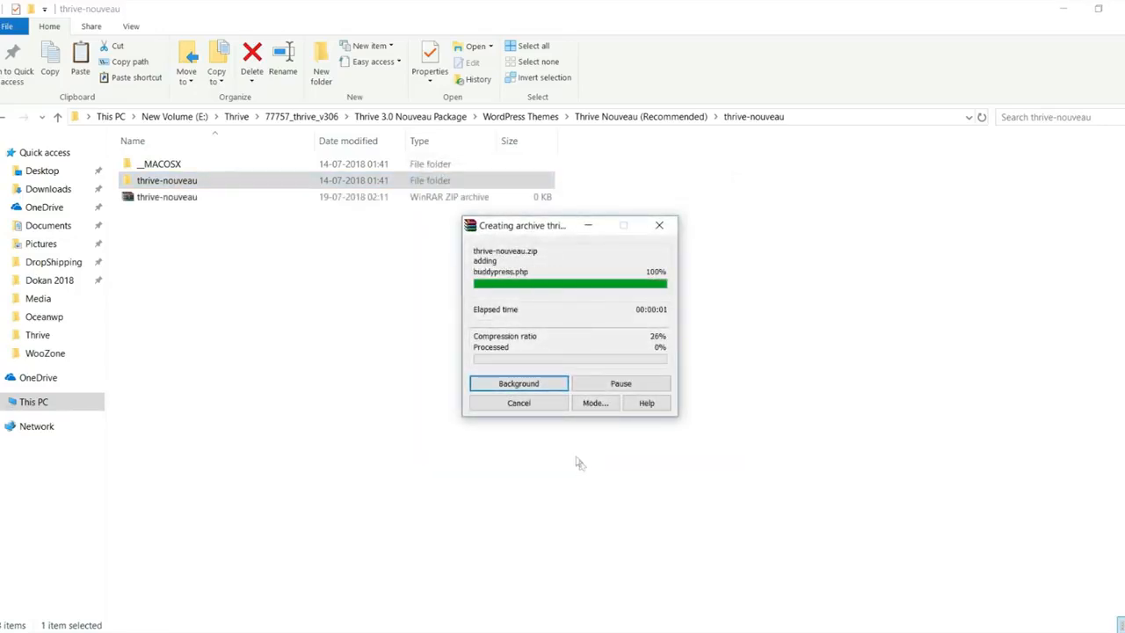
left_click(184, 198)
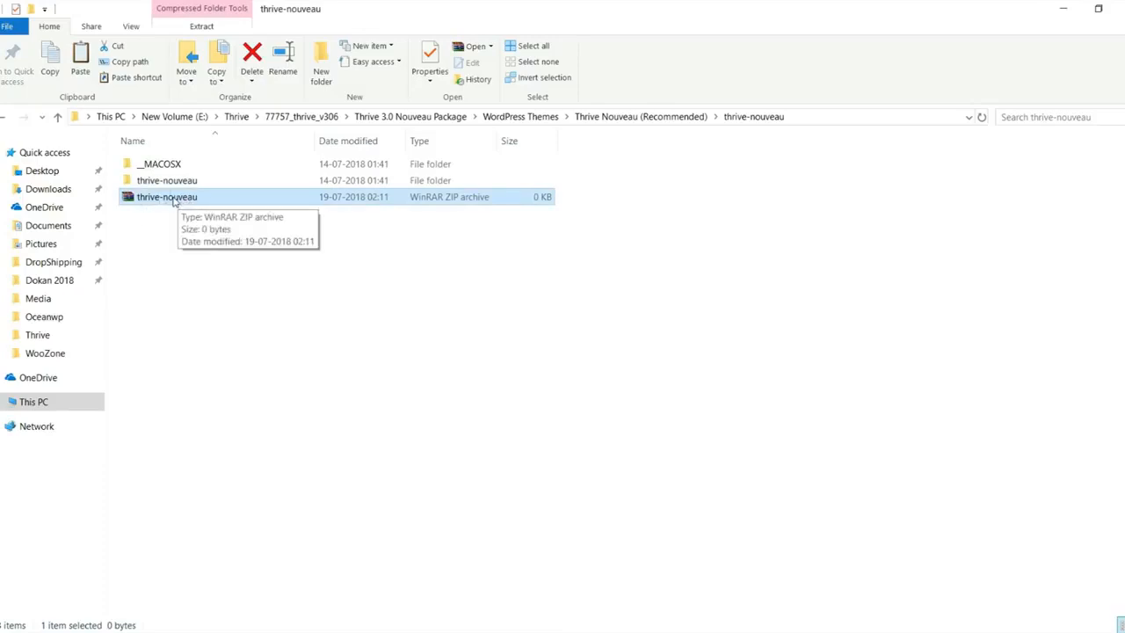
left_click(139, 631)
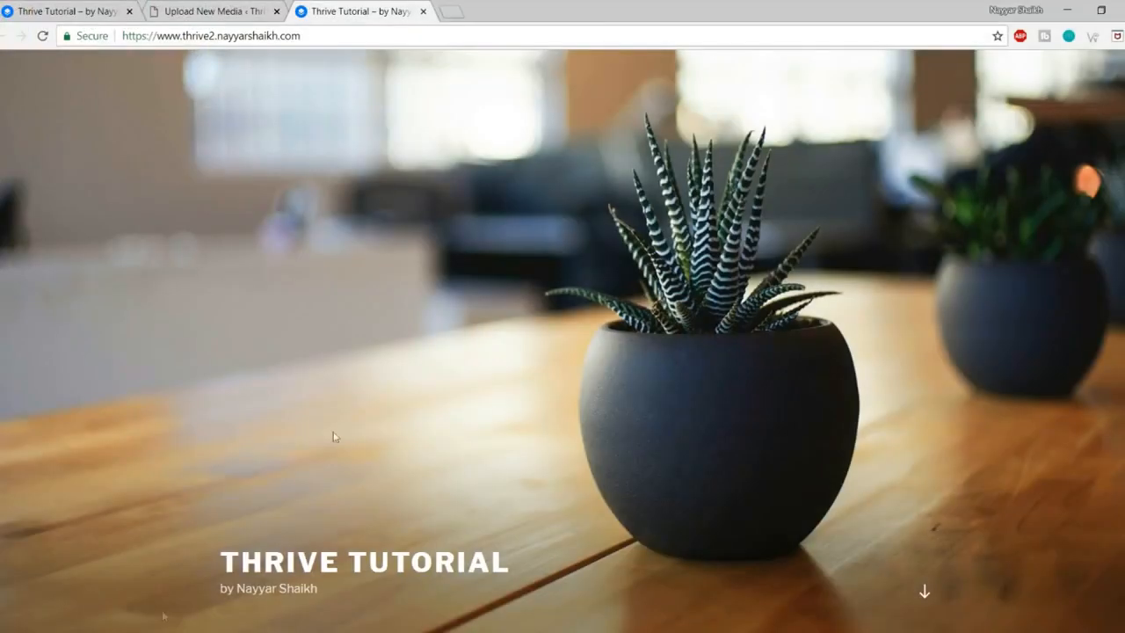
Step: Upload thrive-nouveau.zip under Appearance > Themes > Add New > Upload Theme and install it
left_click(236, 10)
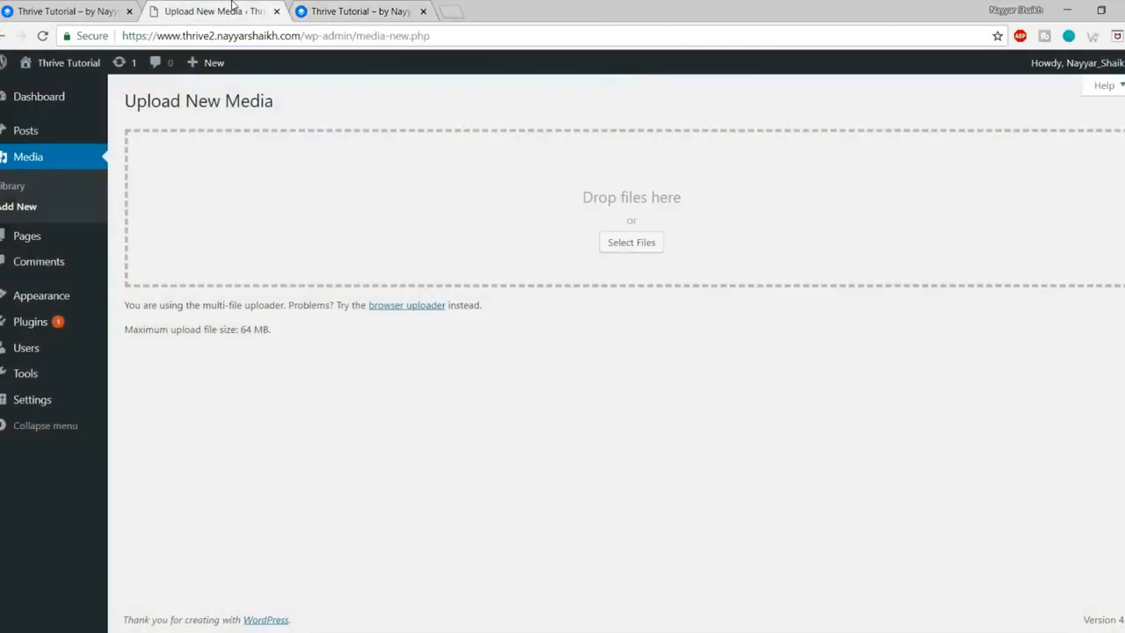
left_click(47, 298)
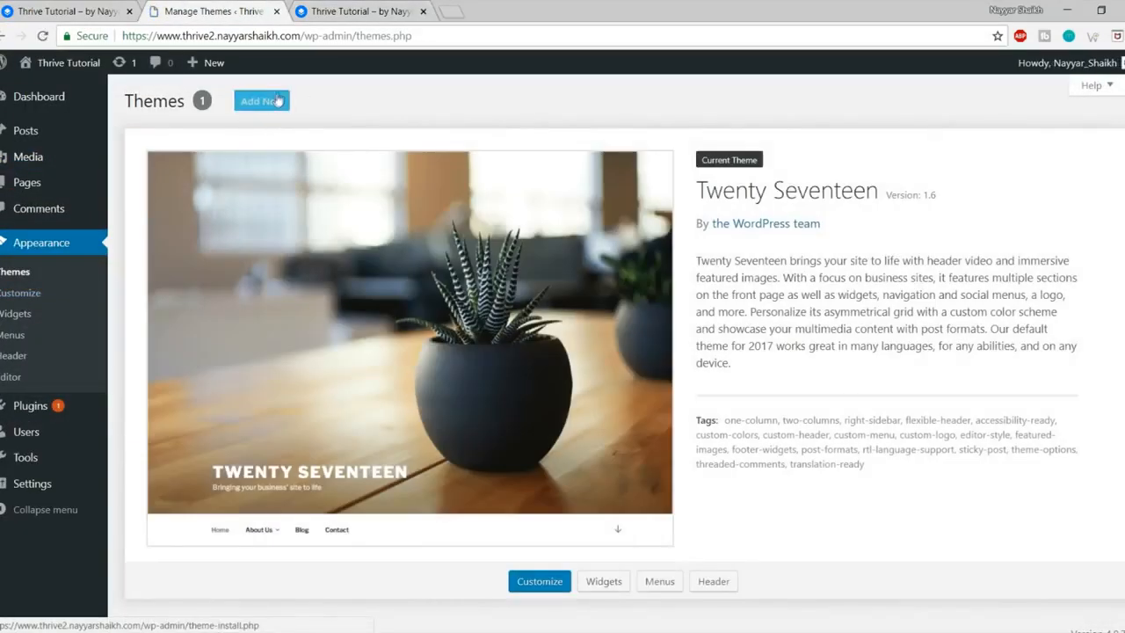
left_click(278, 100)
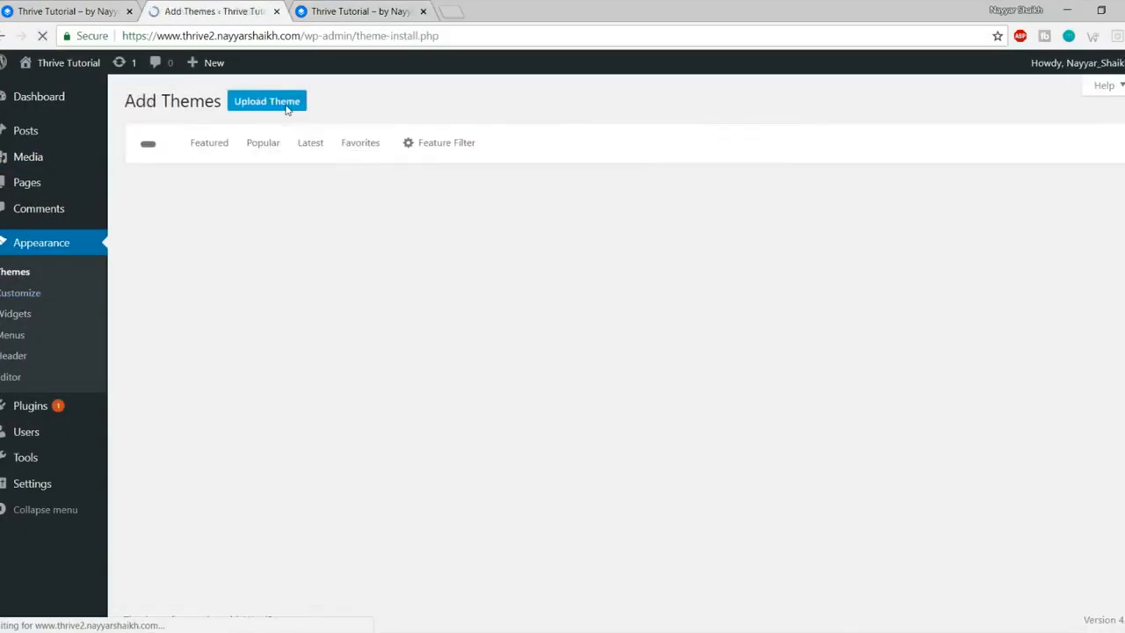
left_click(278, 102)
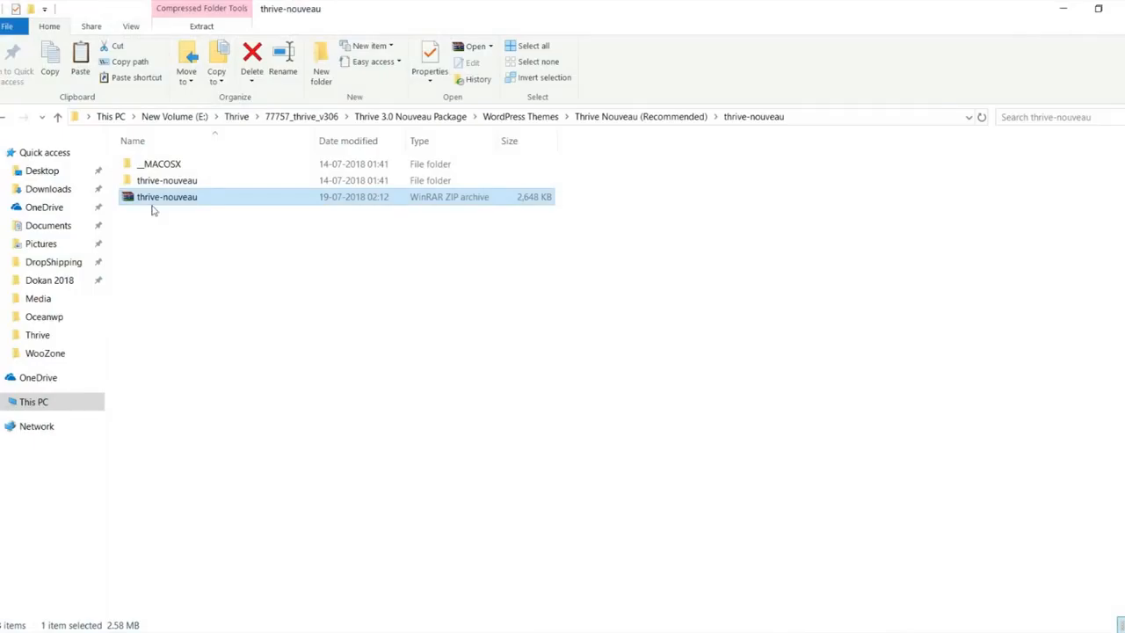
left_click_drag(151, 209, 536, 257)
left_click(736, 239)
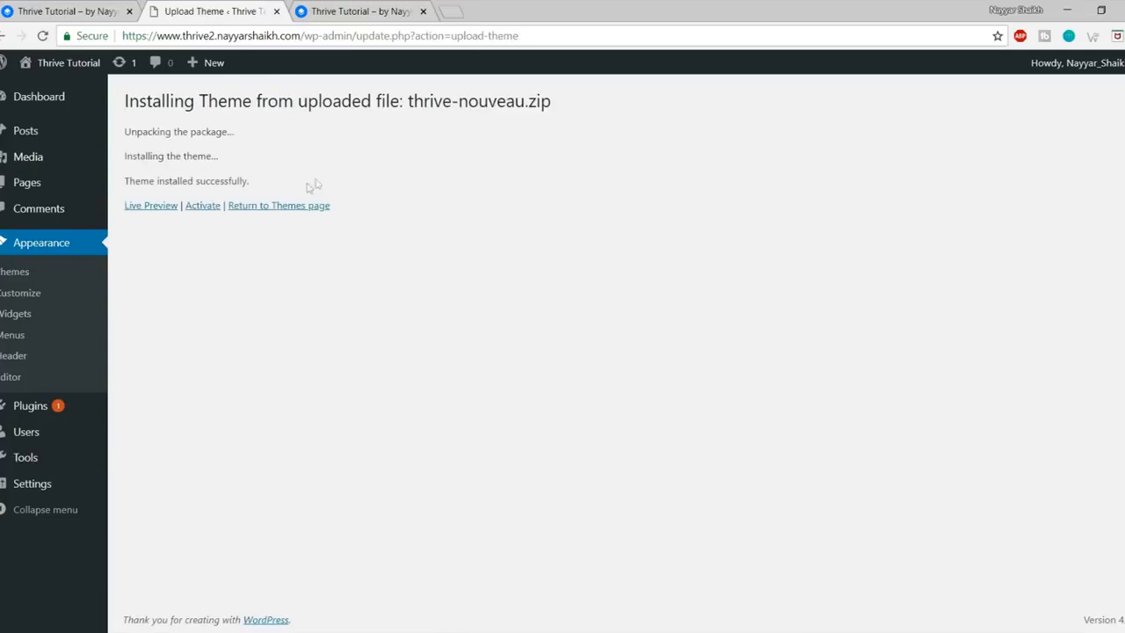
Step: Activate the Thrive theme and open its Set-up Wizard at Step 1 of 3
left_click(203, 208)
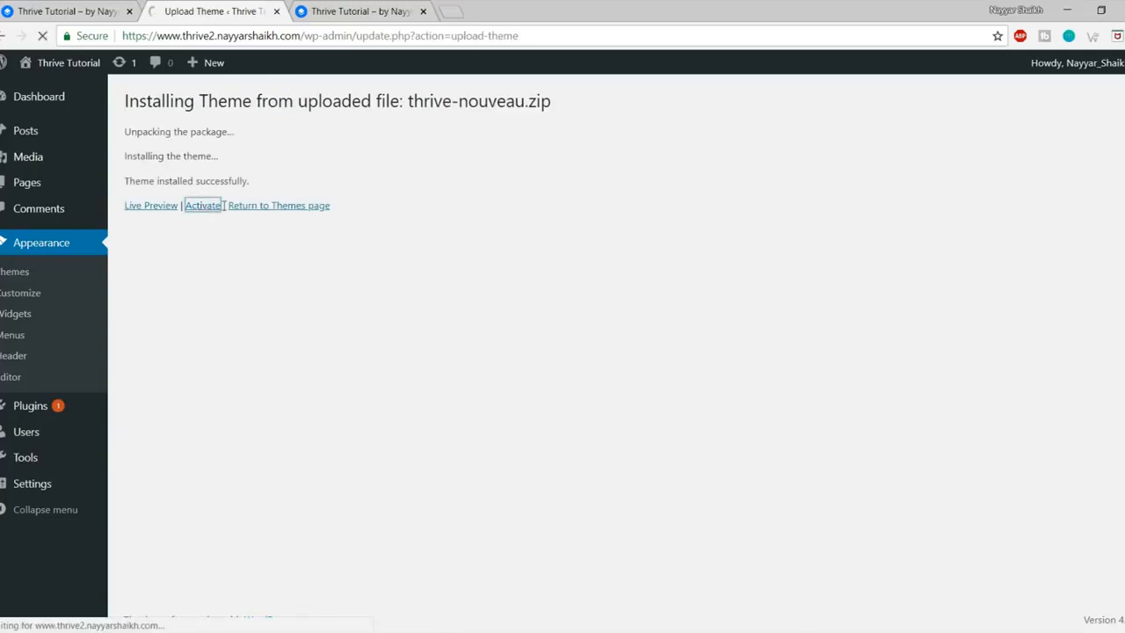
scroll(557, 271, "down", 1)
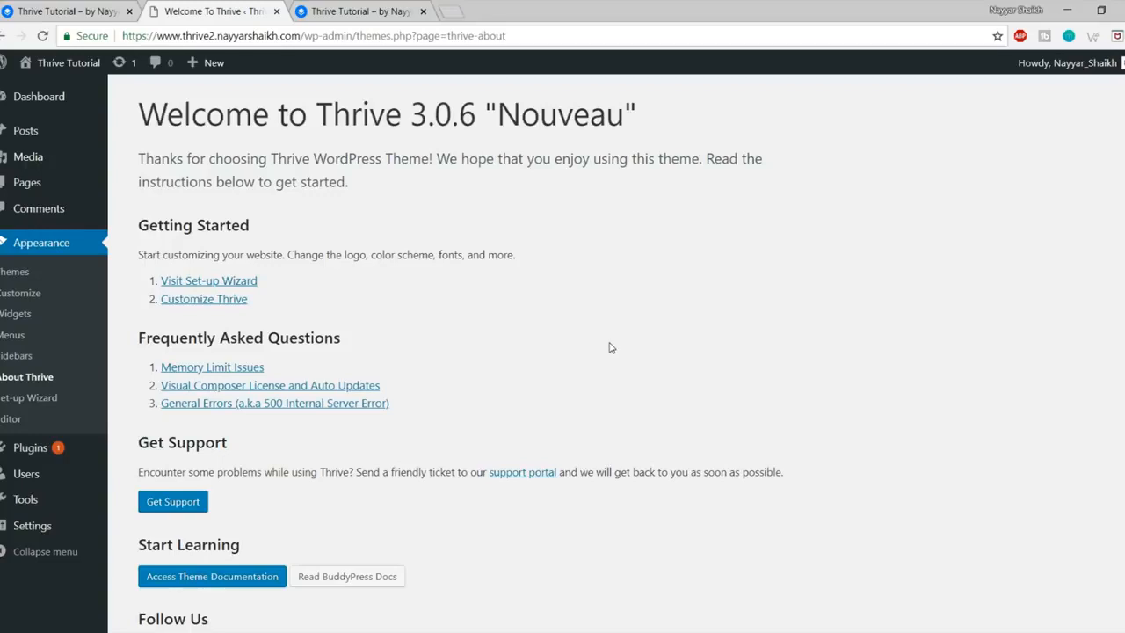
left_click(42, 401)
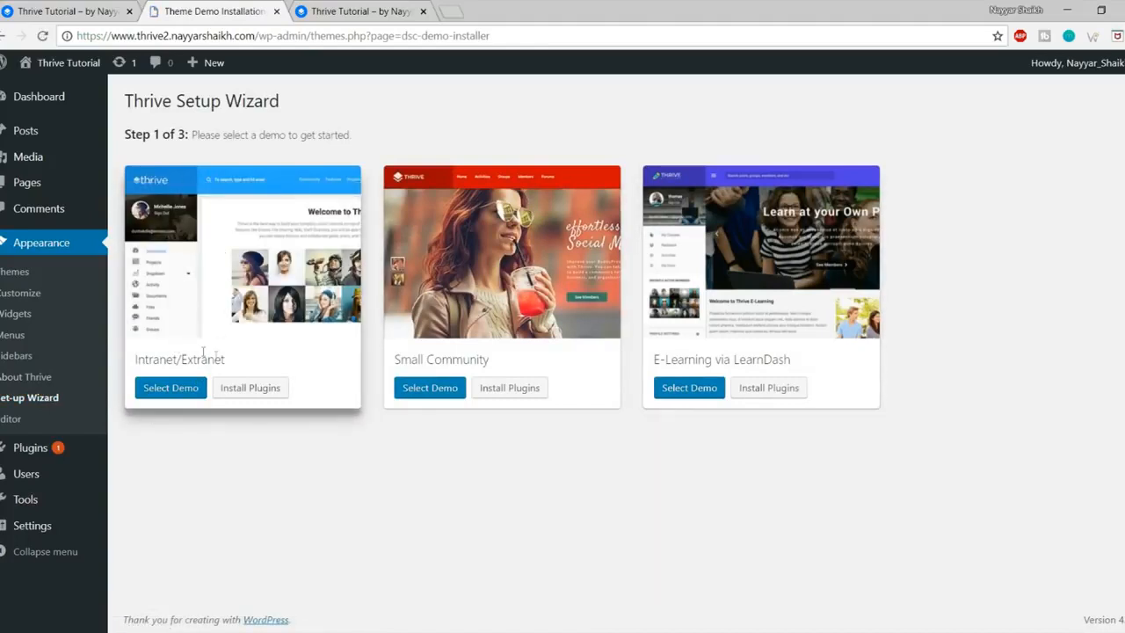
Step: List the plugins required by the Intranet/Extranet demo
left_click_drag(232, 363, 126, 365)
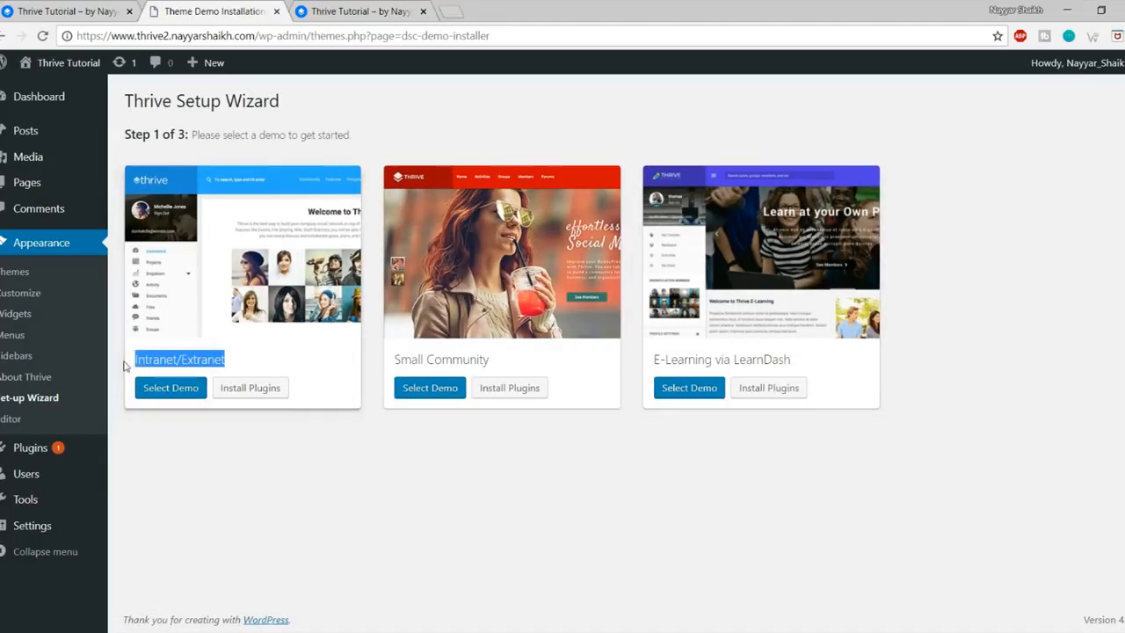
left_click(256, 429)
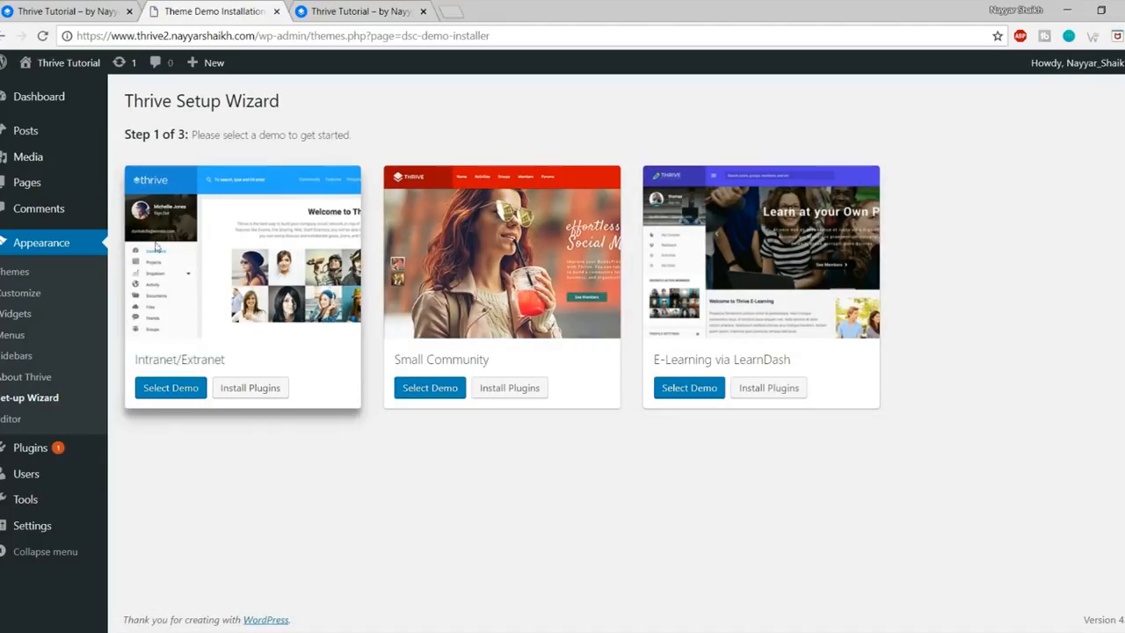
left_click(241, 390)
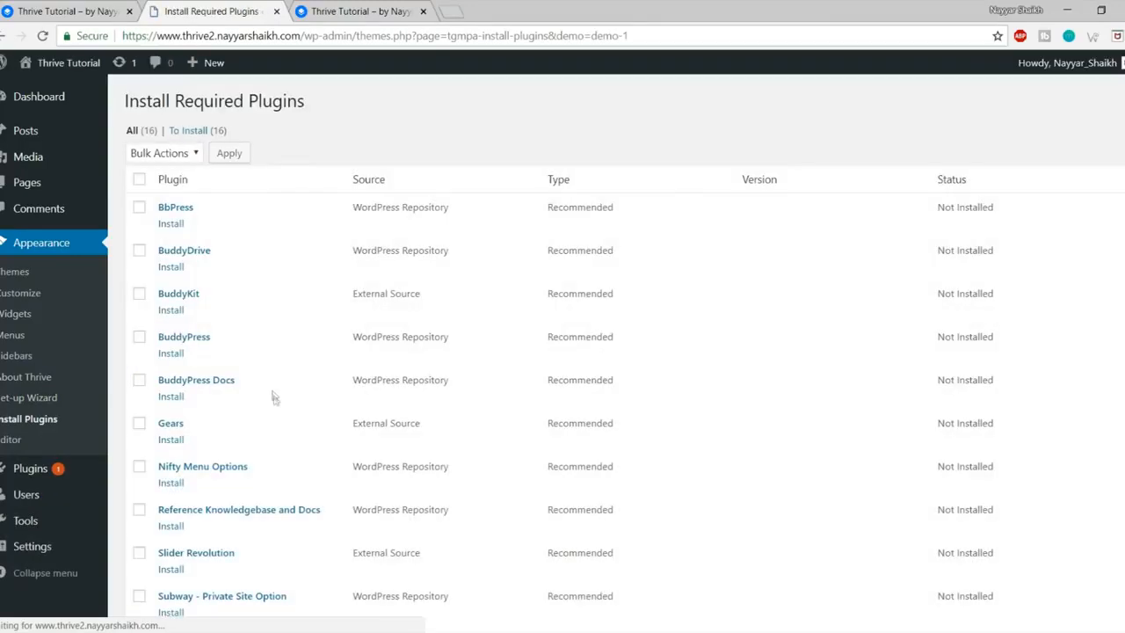
scroll(272, 382, "down", 5)
scroll(276, 394, "up", 5)
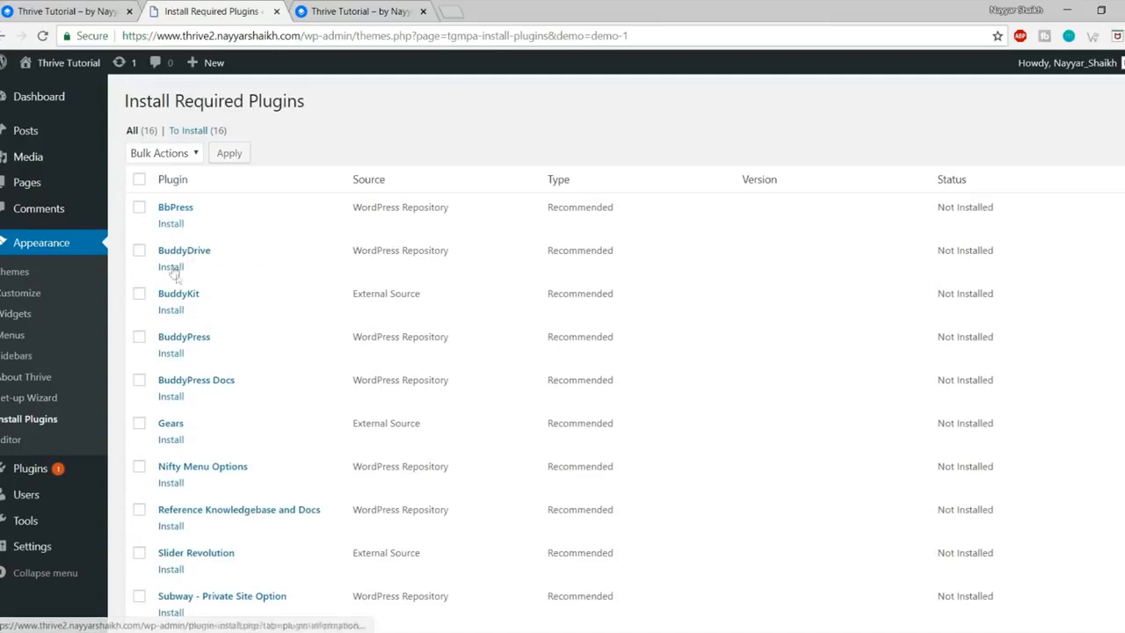
scroll(202, 350, "down", 3)
scroll(211, 347, "up", 3)
Step: Select all 16 required plugins and apply the Install bulk action
left_click(139, 180)
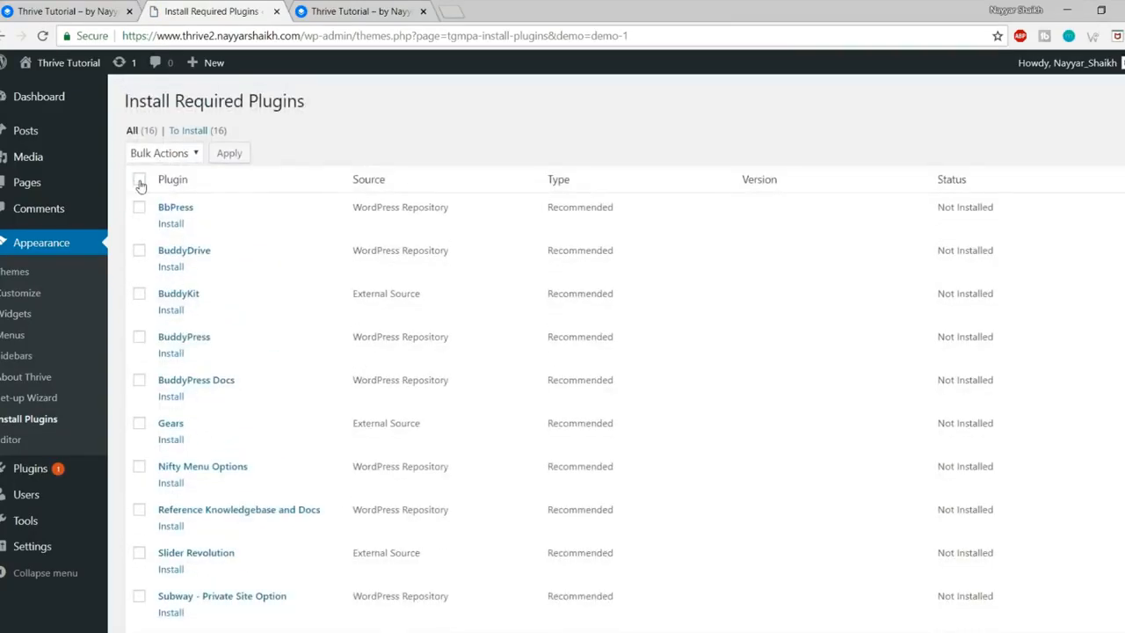
scroll(222, 304, "down", 5)
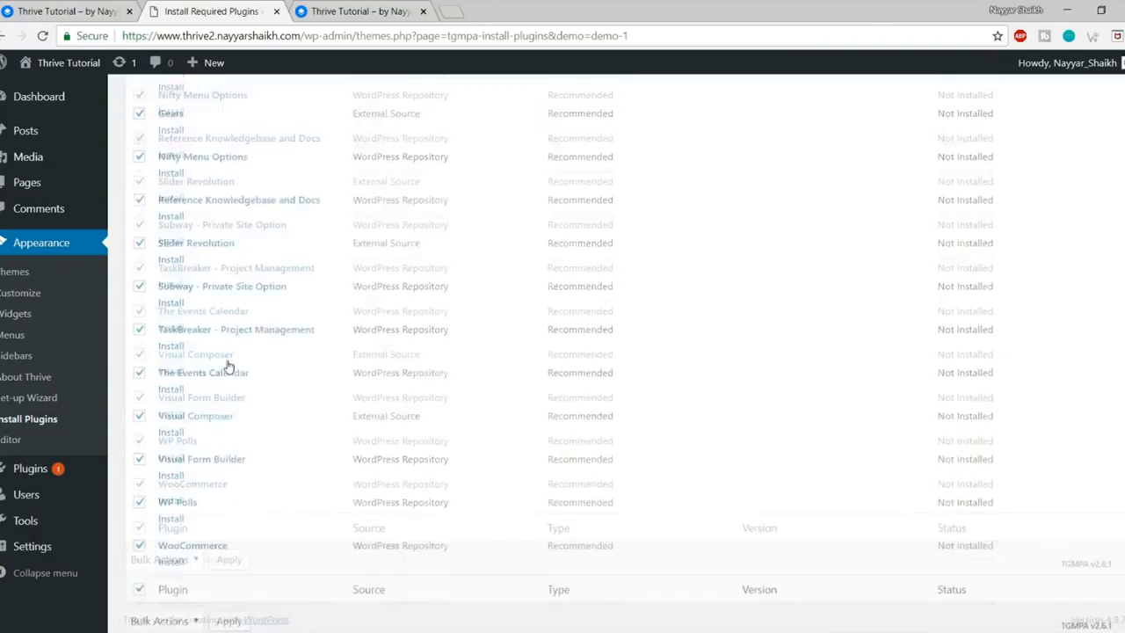
scroll(211, 227, "up", 5)
left_click(177, 155)
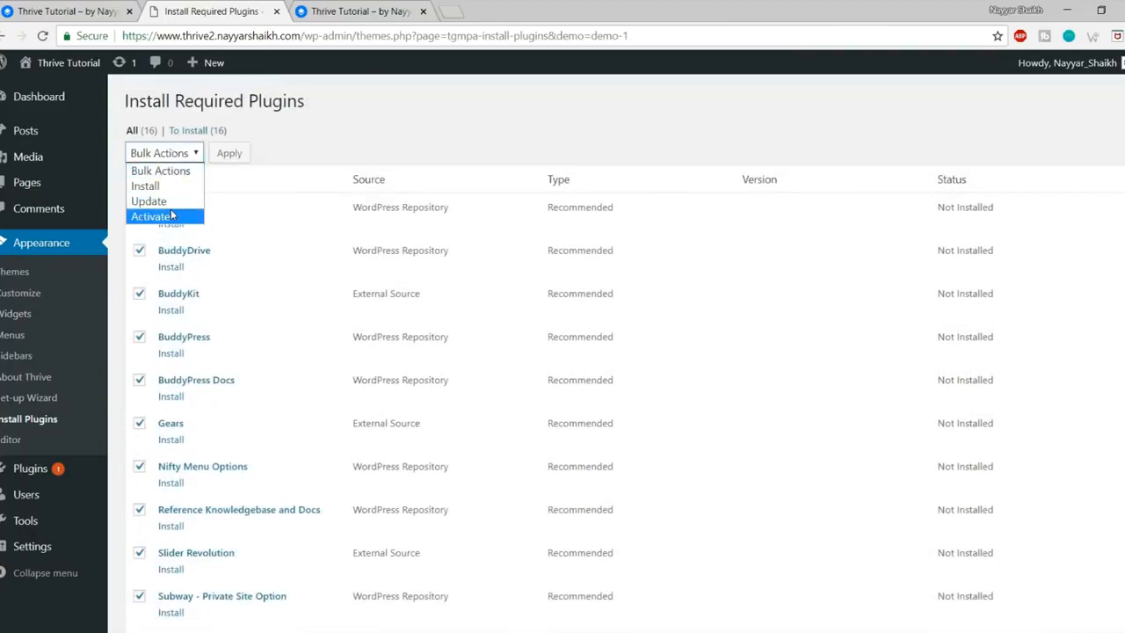
left_click(169, 185)
left_click(234, 153)
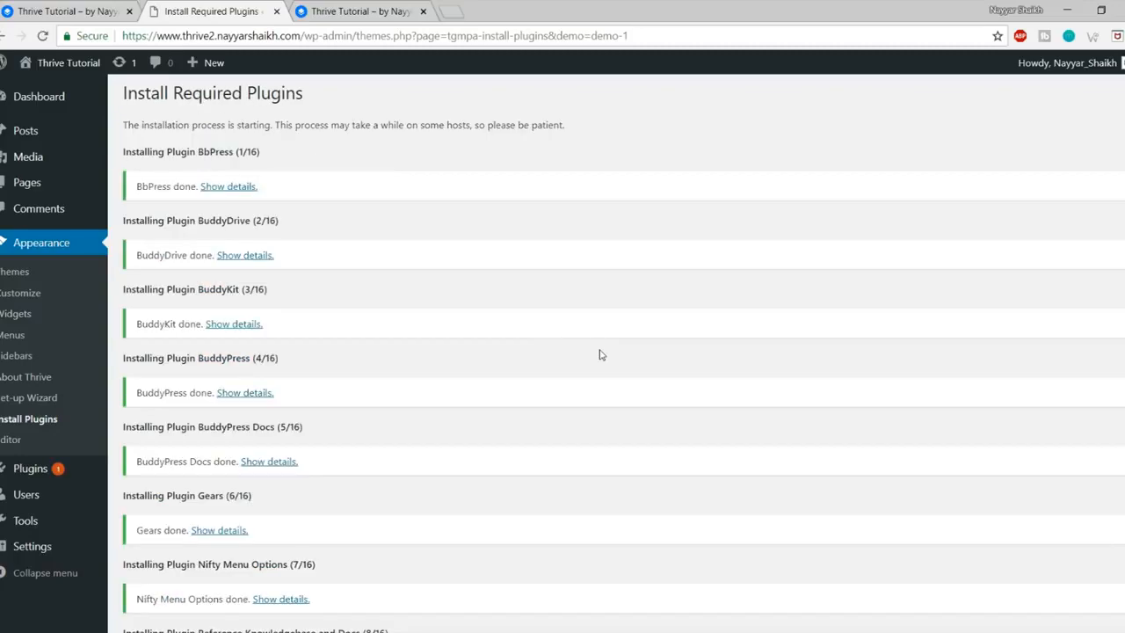
Step: After the 16 plugins install, go back to the Required Plugins Installer list
scroll(597, 351, "down", 10)
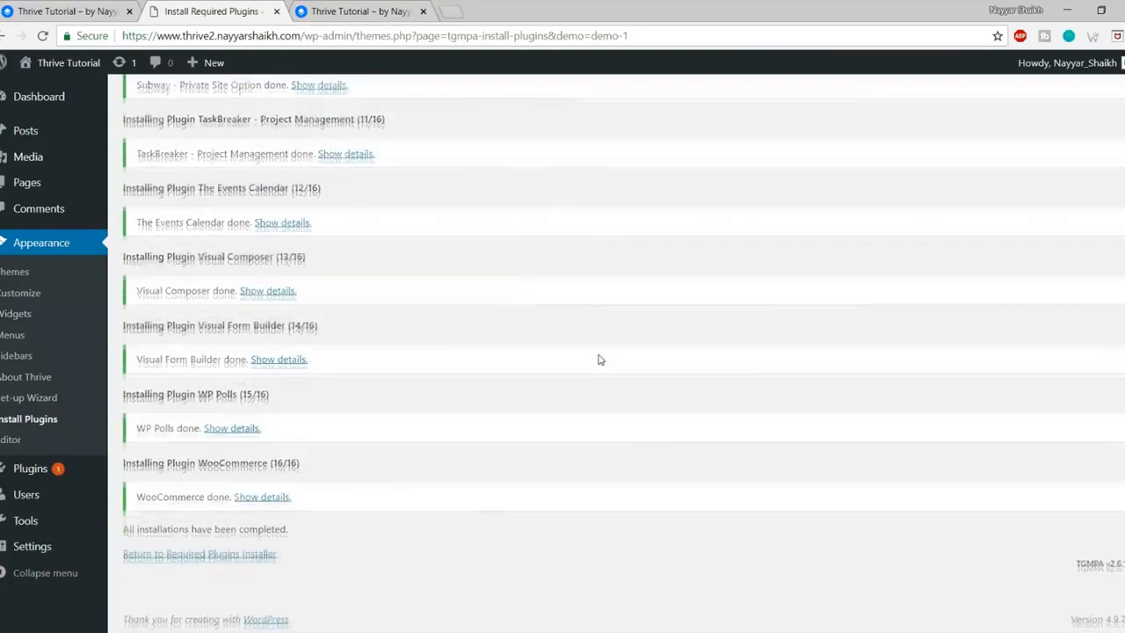
left_click(215, 556)
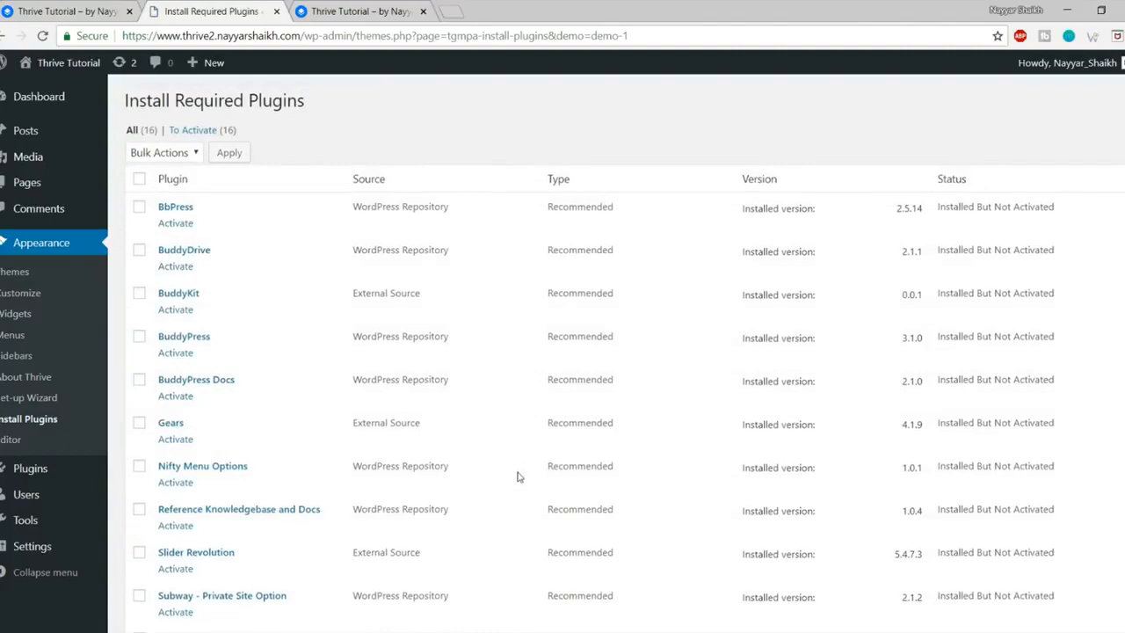
scroll(518, 477, "down", 4)
scroll(518, 477, "up", 4)
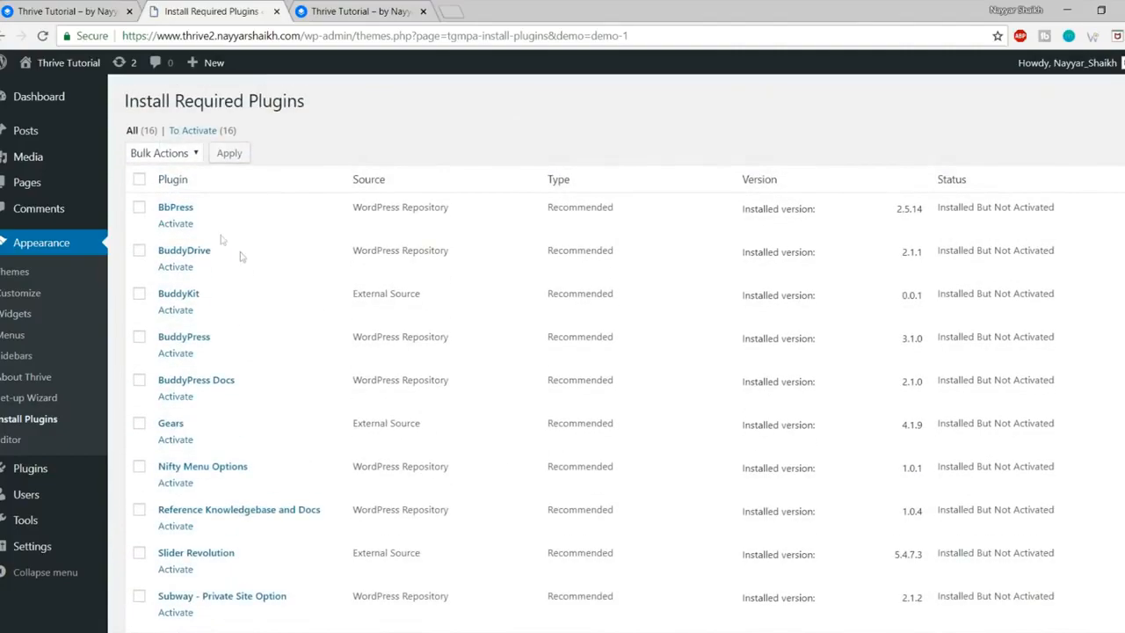
left_click(139, 181)
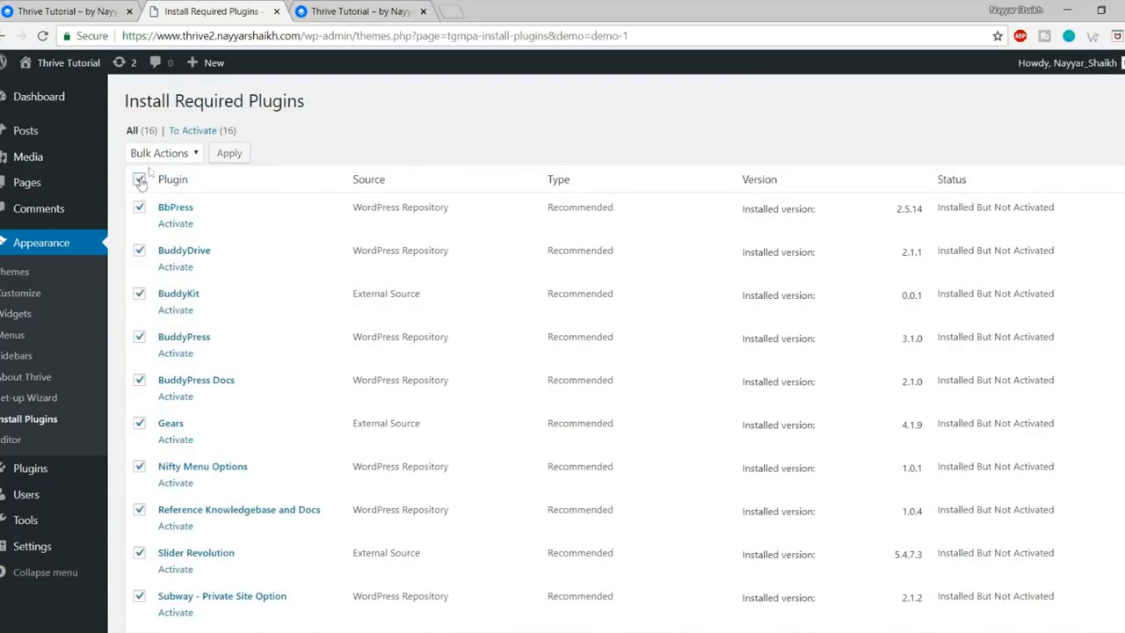
left_click(174, 155)
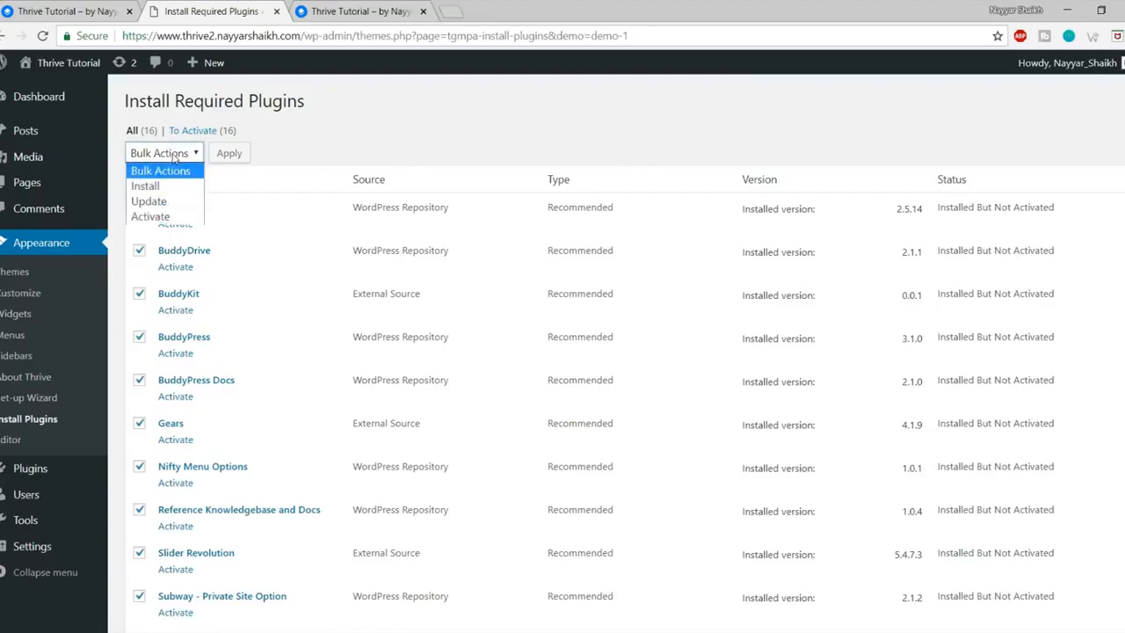
left_click(175, 217)
left_click(242, 153)
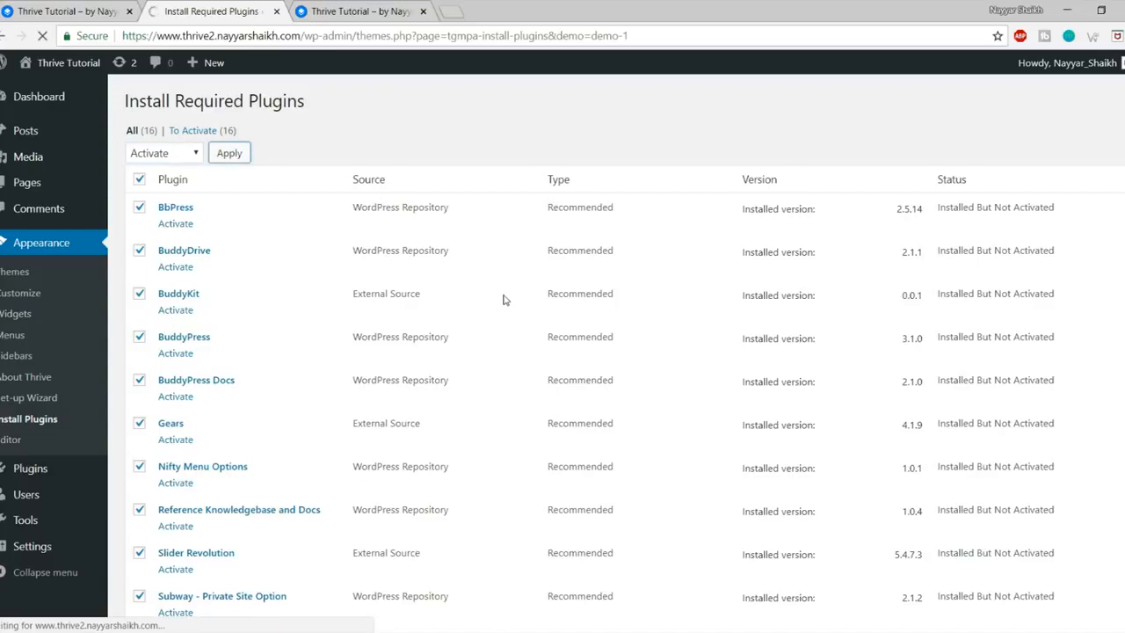
scroll(504, 301, "down", 3)
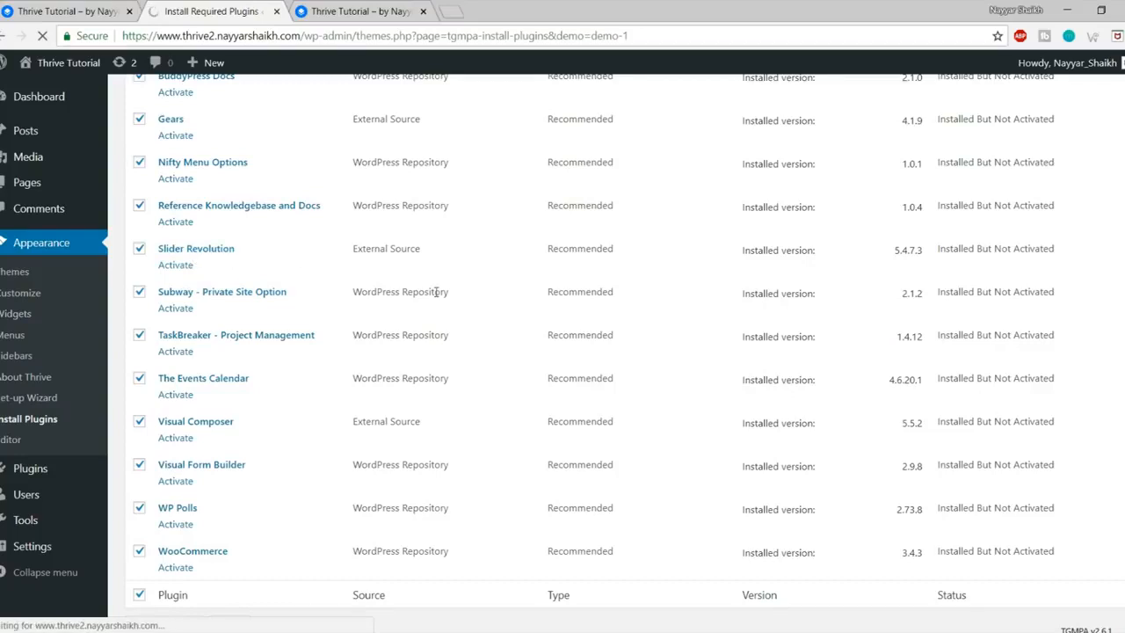
scroll(443, 352, "up", 5)
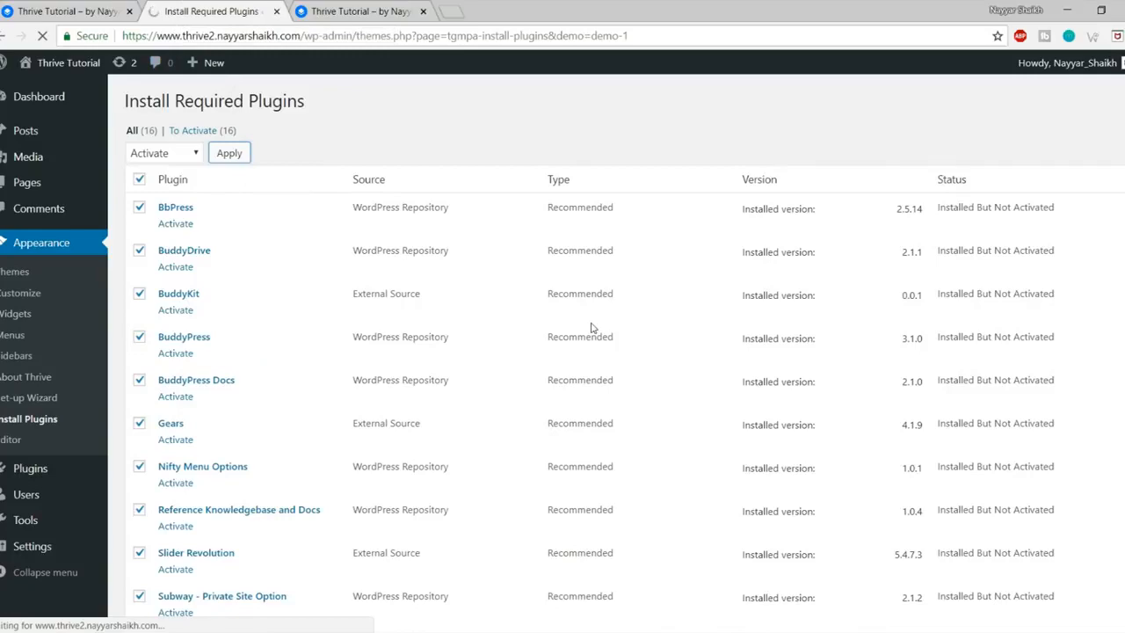
scroll(594, 327, "down", 5)
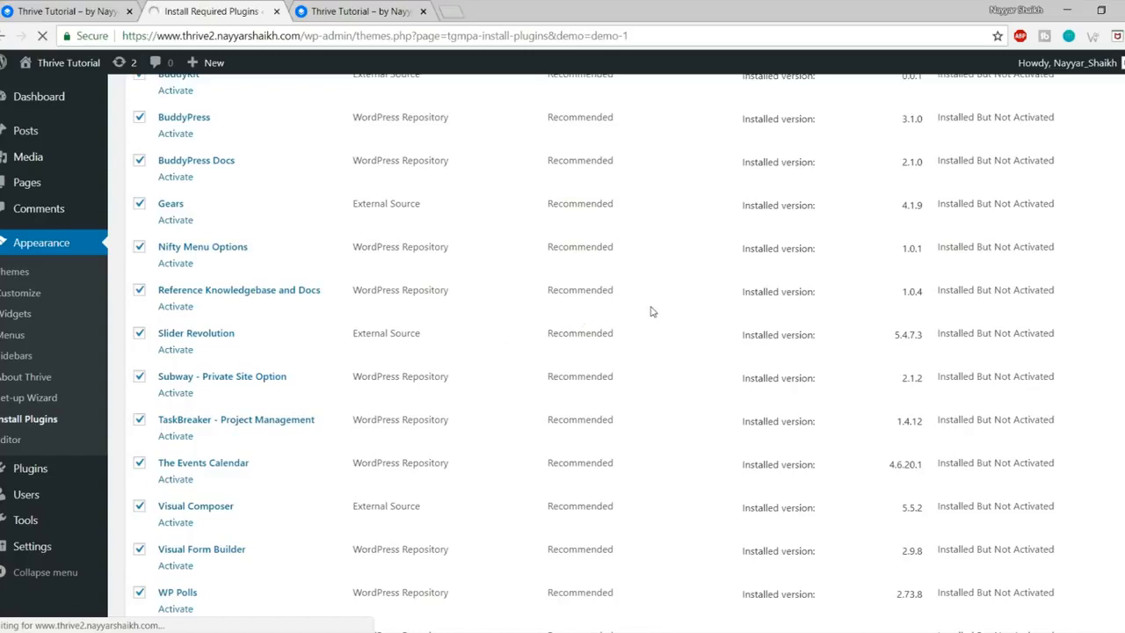
scroll(653, 311, "up", 3)
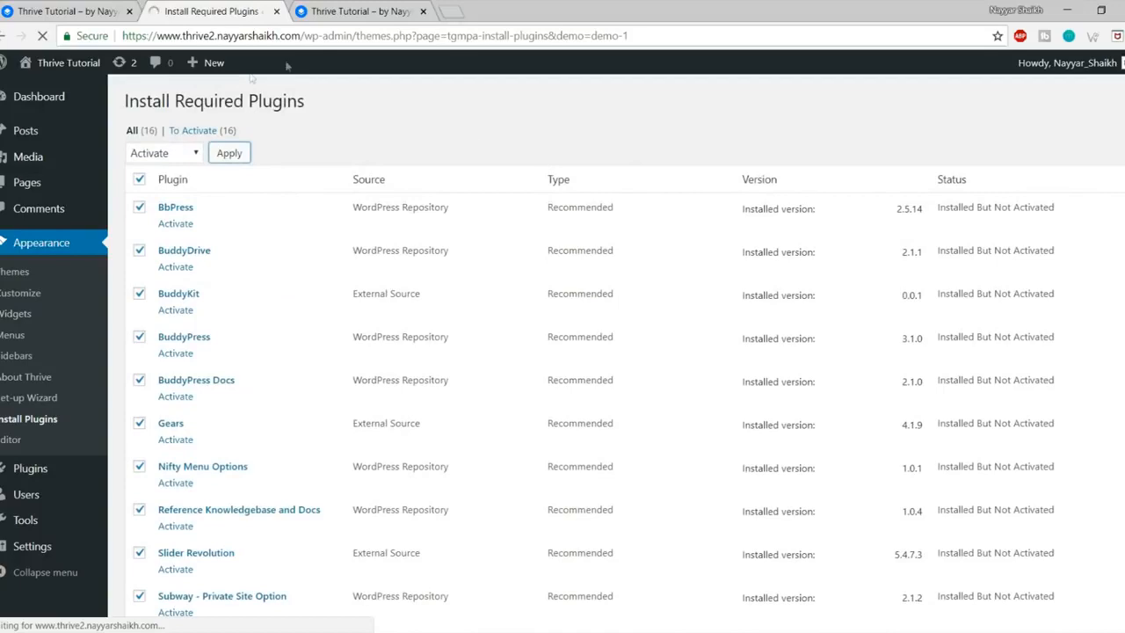
scroll(224, 242, "down", 3)
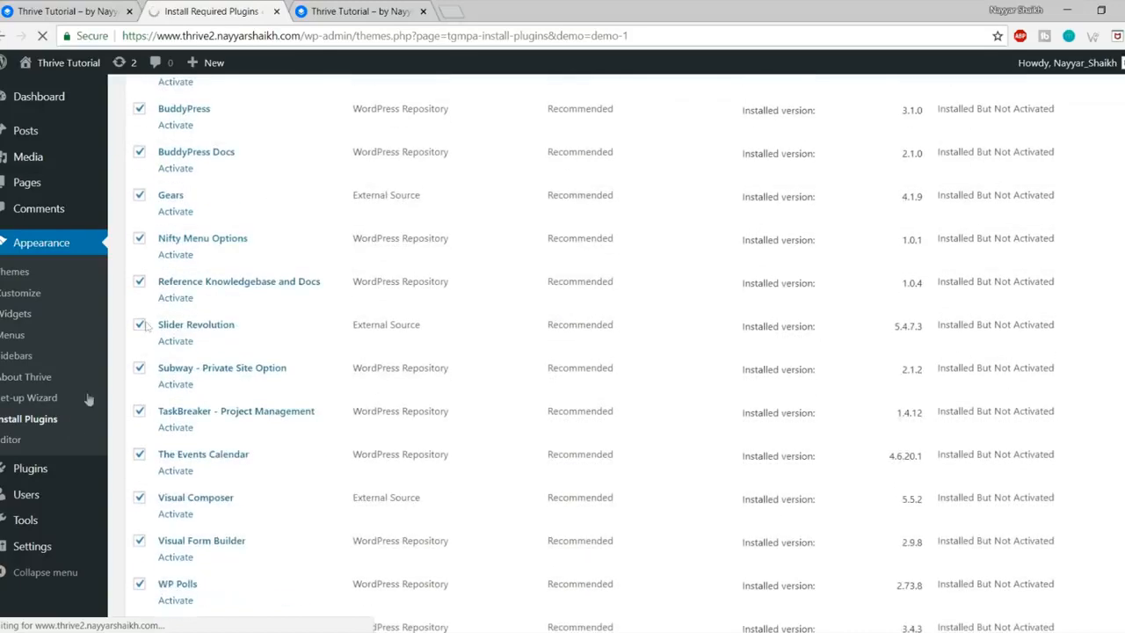
mouse_move(50, 475)
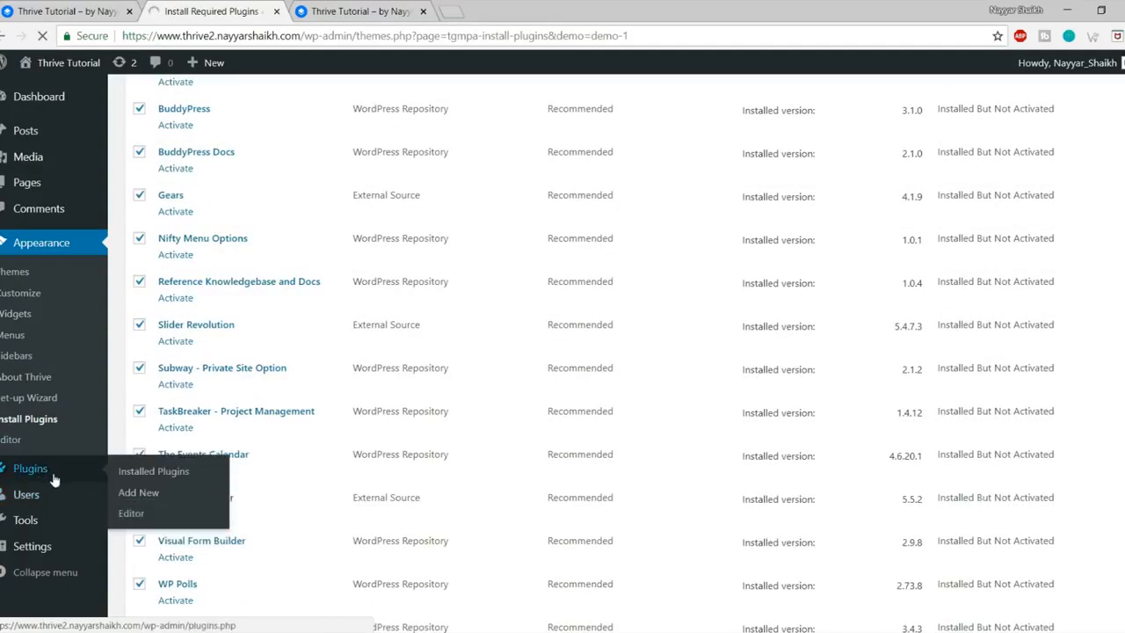
Step: Open Plugins in a new tab, skip the BuddyDrive opt-in, and return to Plugins
middle_click(52, 479)
left_click(366, 12)
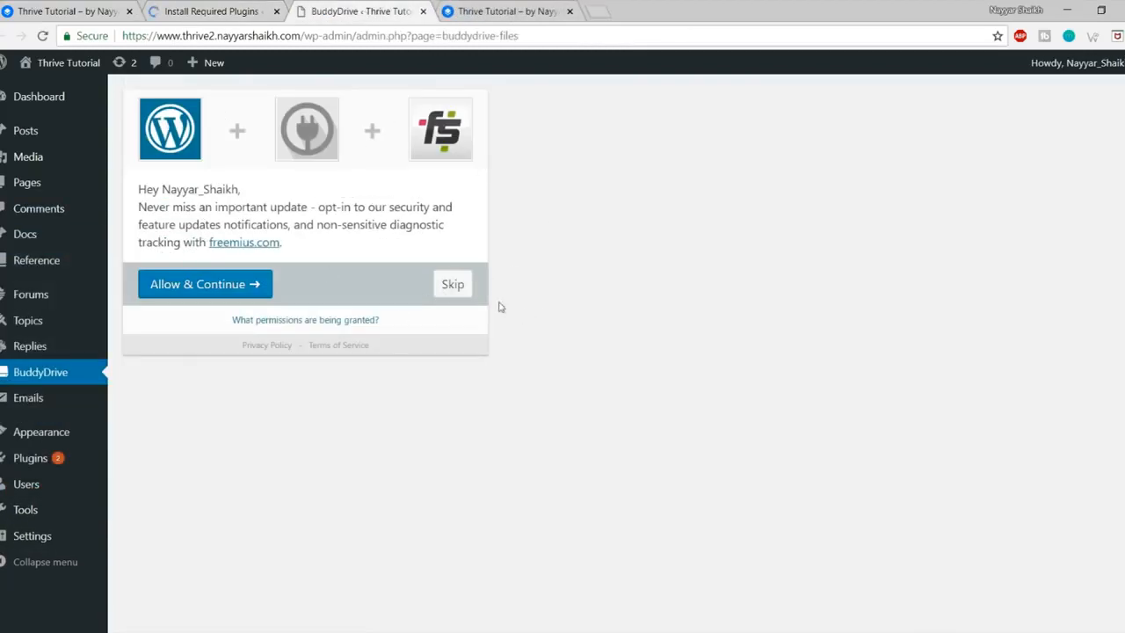
left_click(458, 286)
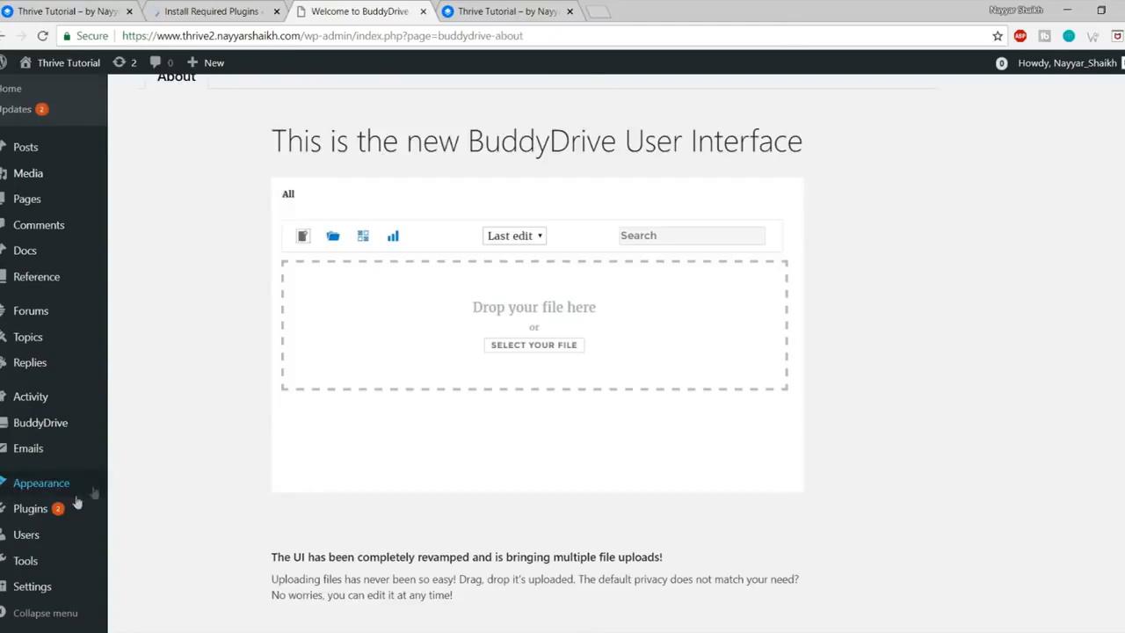
mouse_move(68, 510)
left_click(34, 513)
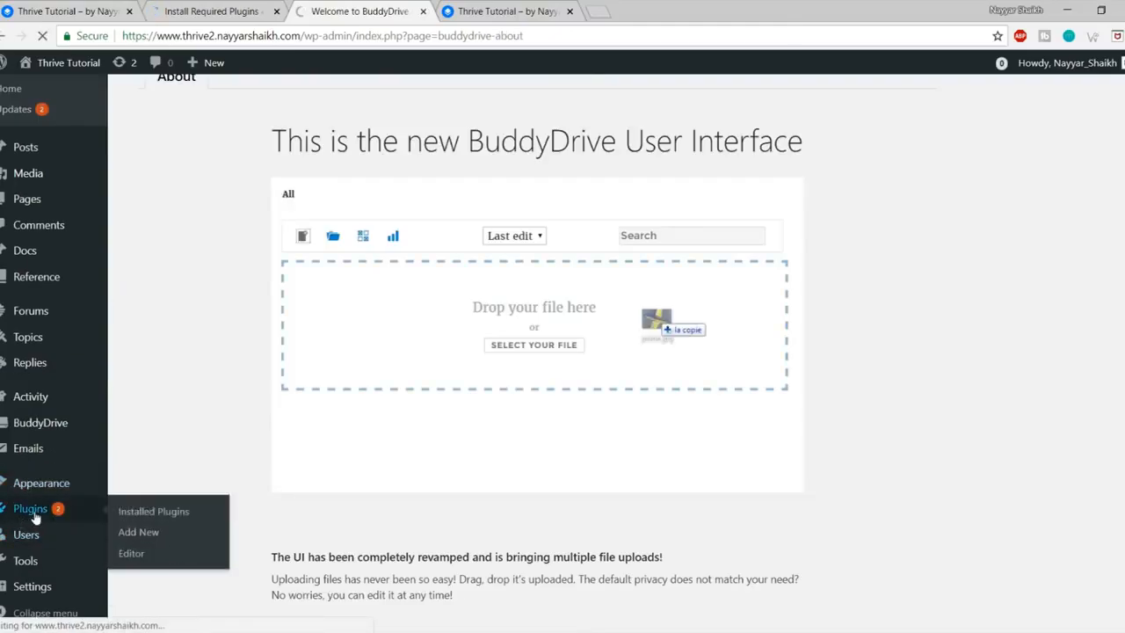
Step: Select every installed plugin and apply the Activate bulk action
scroll(434, 453, "down", 5)
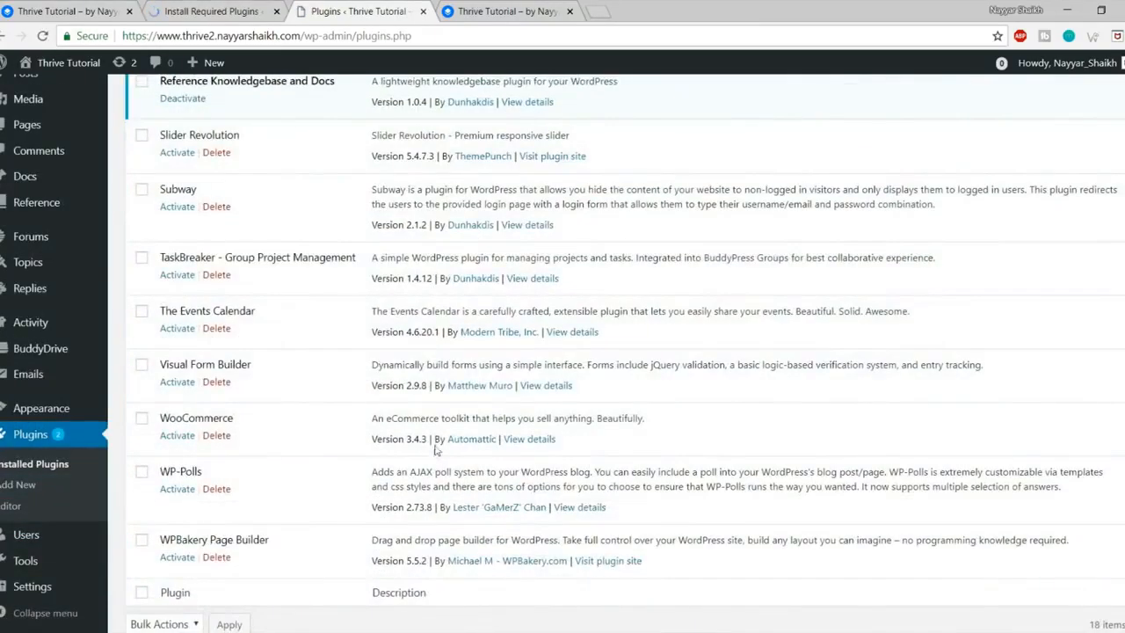
scroll(434, 454, "up", 5)
scroll(435, 449, "down", 2)
scroll(434, 449, "down", 3)
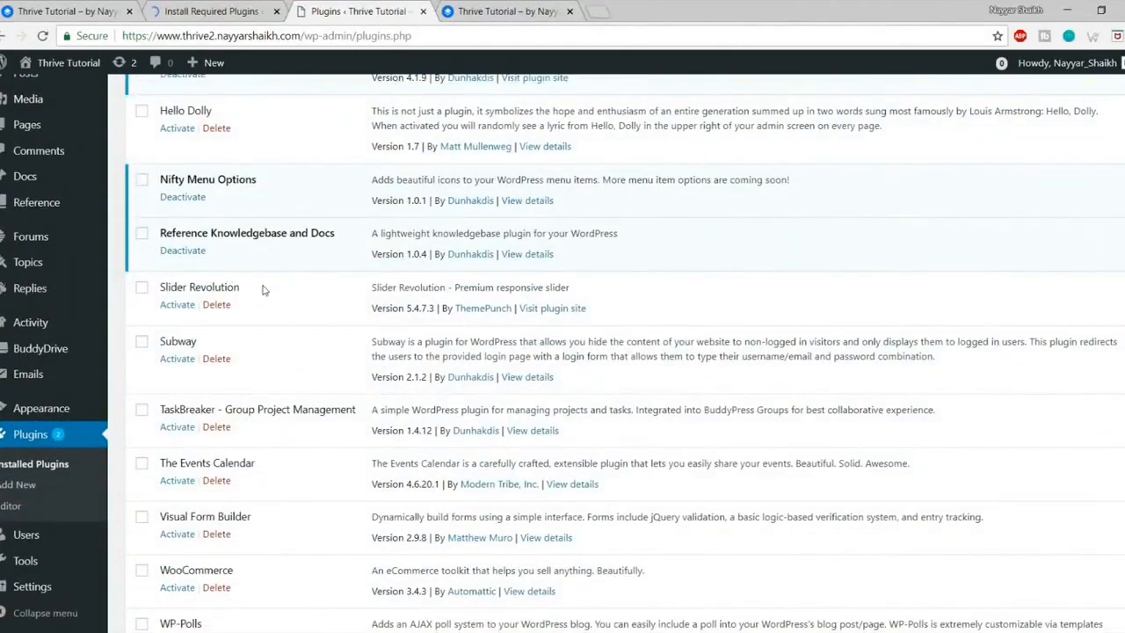
left_click_drag(161, 287, 246, 290)
left_click(294, 290)
scroll(326, 357, "up", 8)
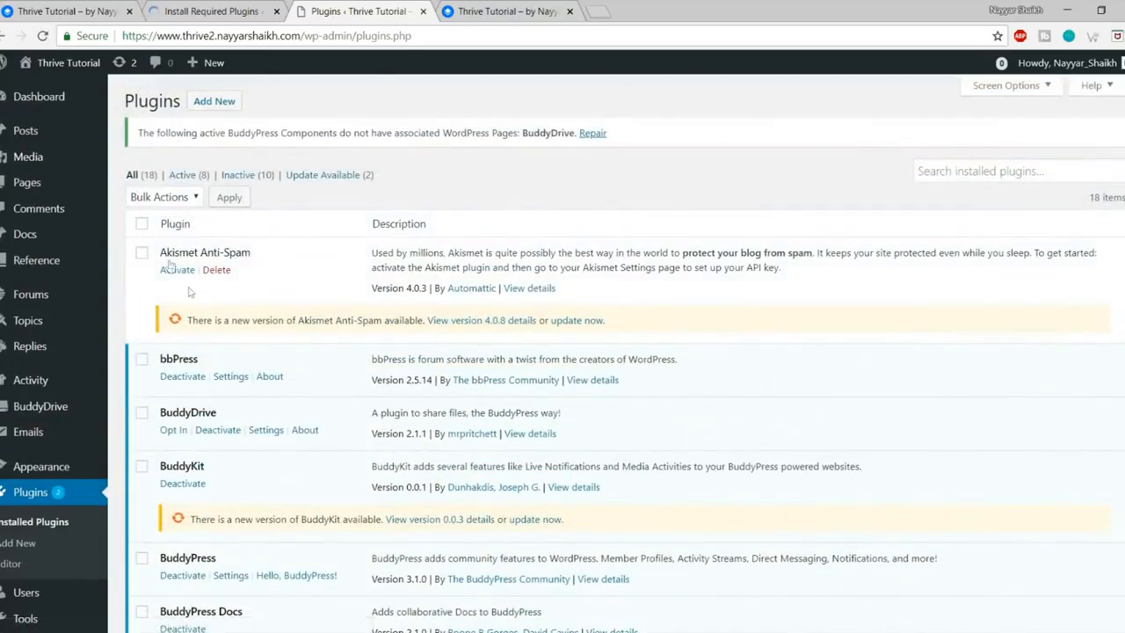
left_click(141, 224)
left_click(167, 196)
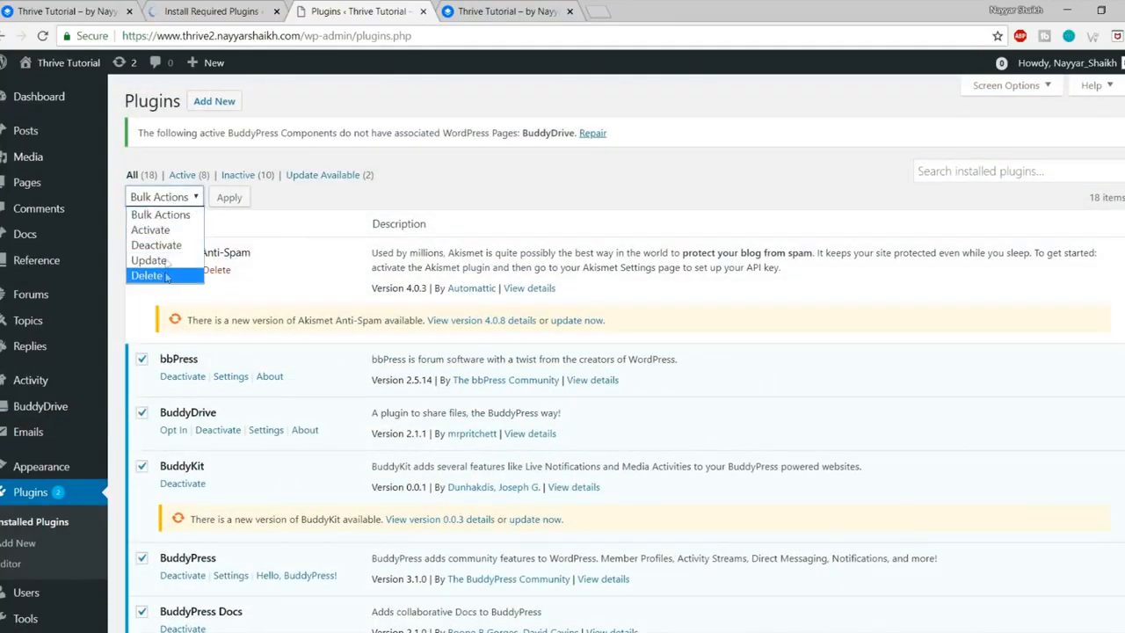
left_click(154, 229)
left_click(229, 197)
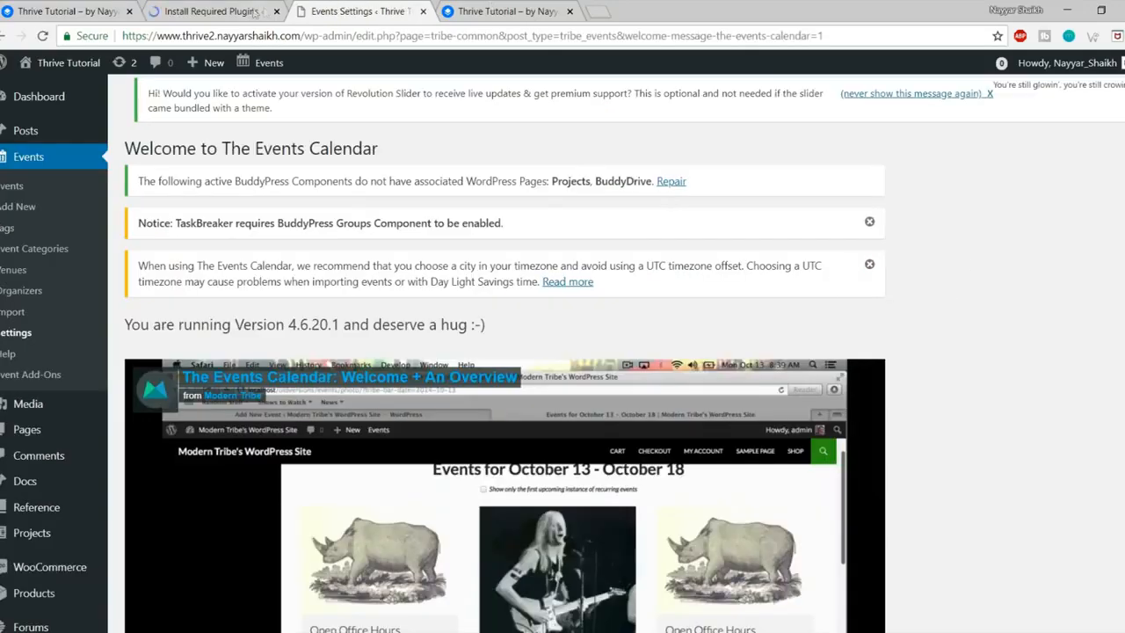
Step: Close the leftover Install Required Plugins tab
left_click(255, 12)
left_click(276, 12)
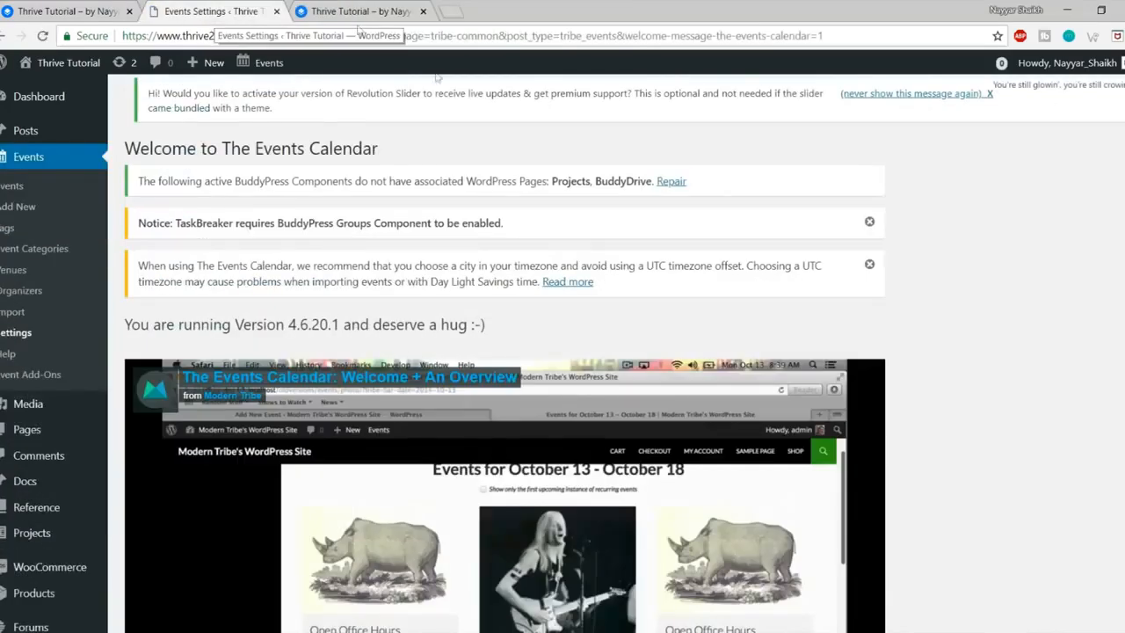
scroll(952, 293, "down", 8)
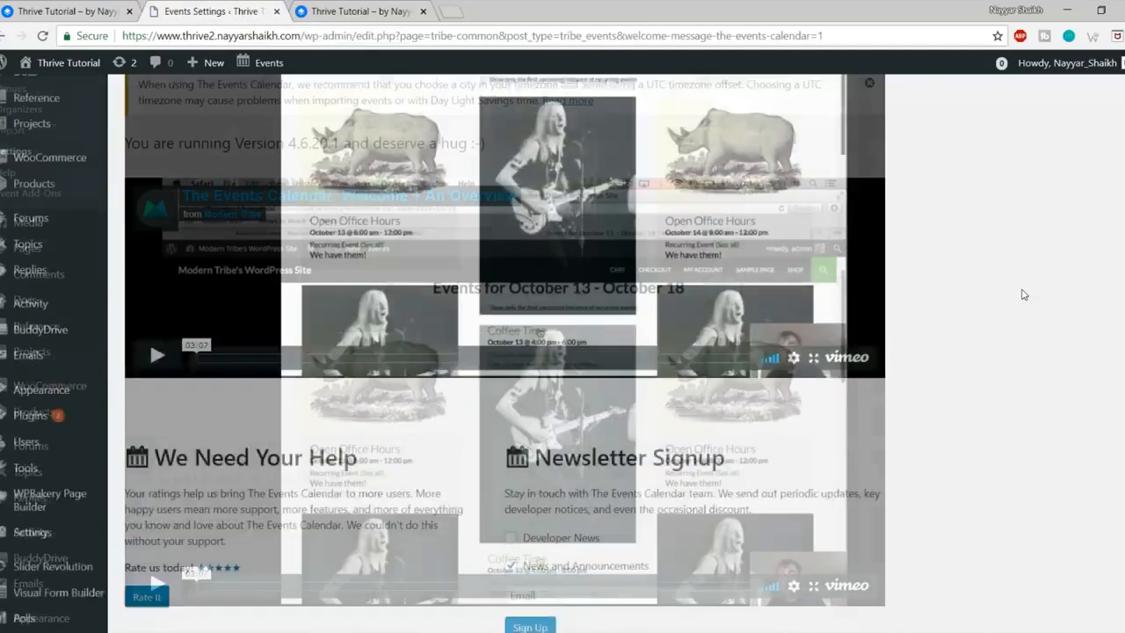
scroll(951, 293, "up", 8)
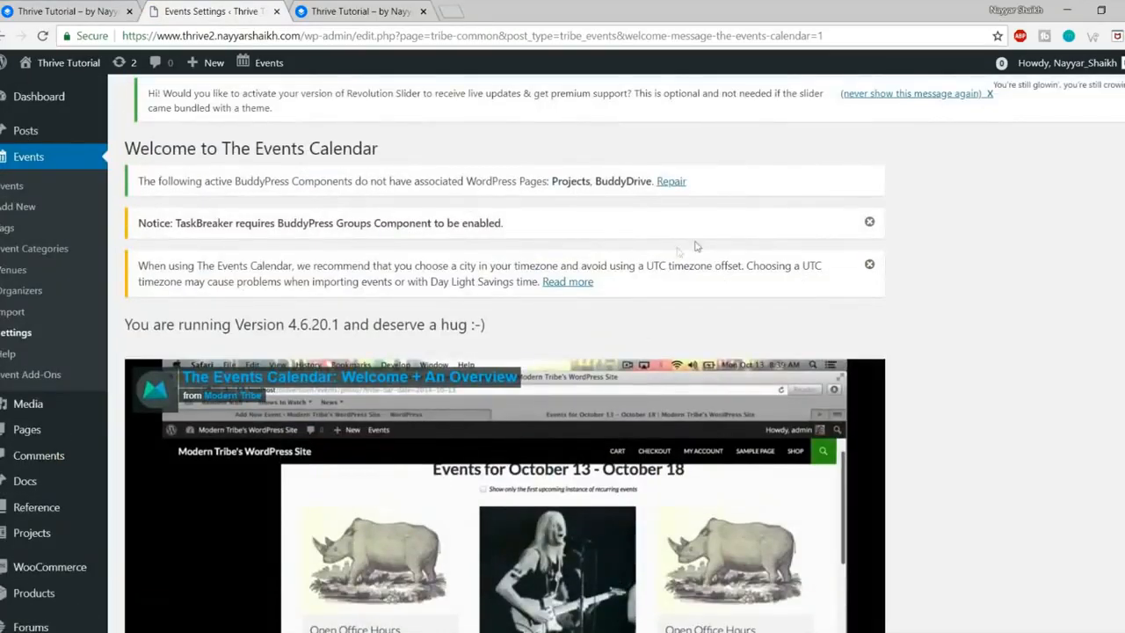
Step: Dismiss the TaskBreaker, timezone and Revolution Slider notices on the Events Calendar page
left_click(866, 223)
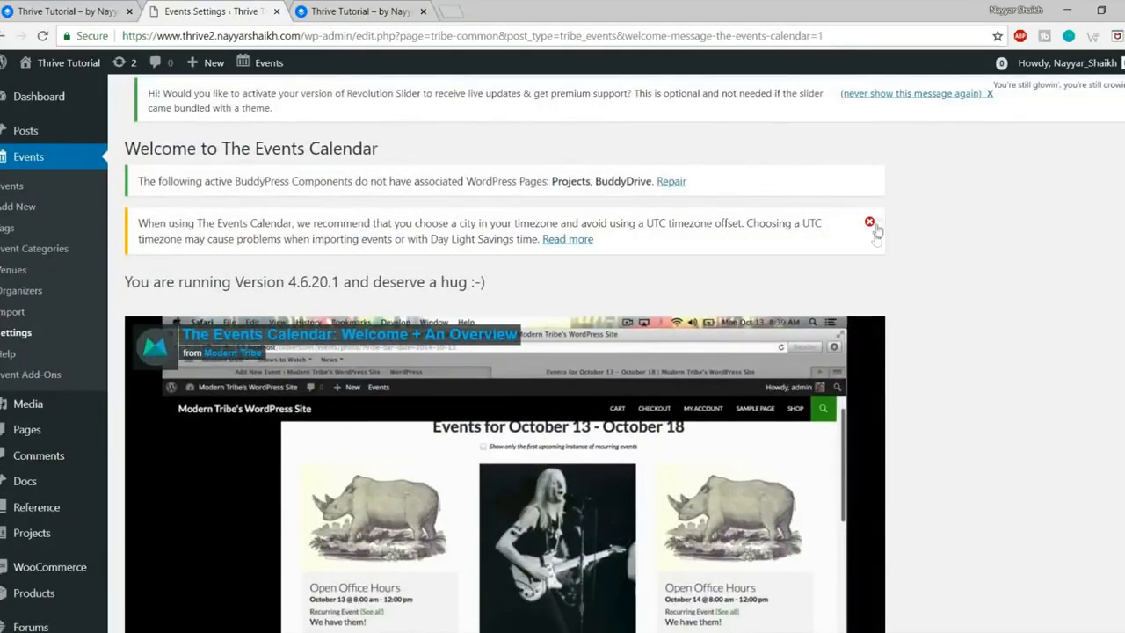
left_click(869, 222)
left_click(952, 95)
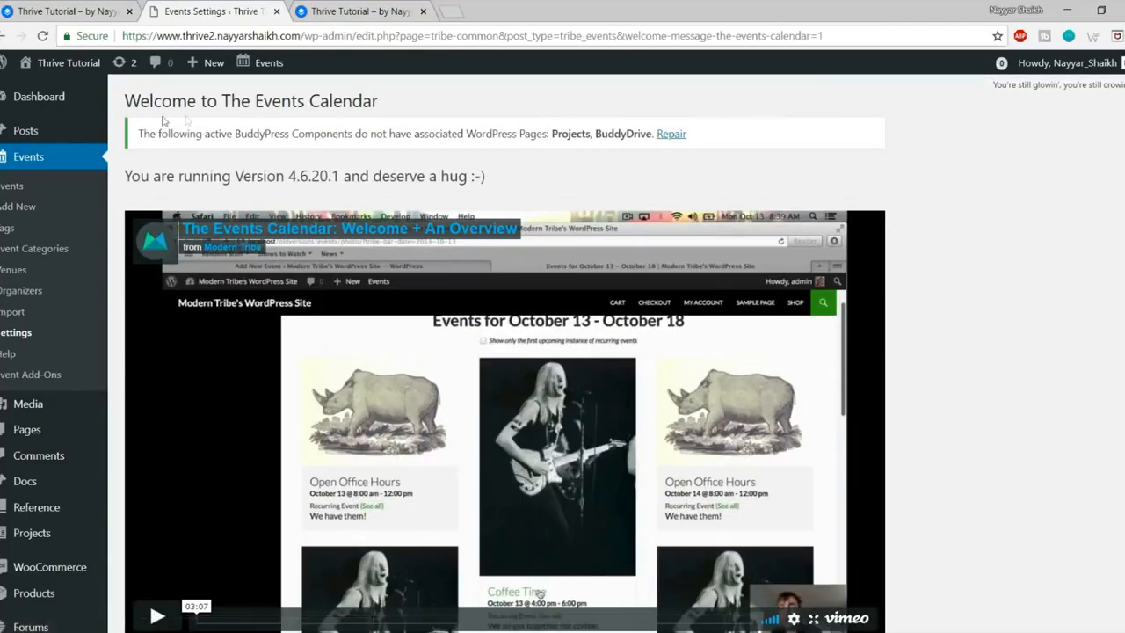
left_click(40, 97)
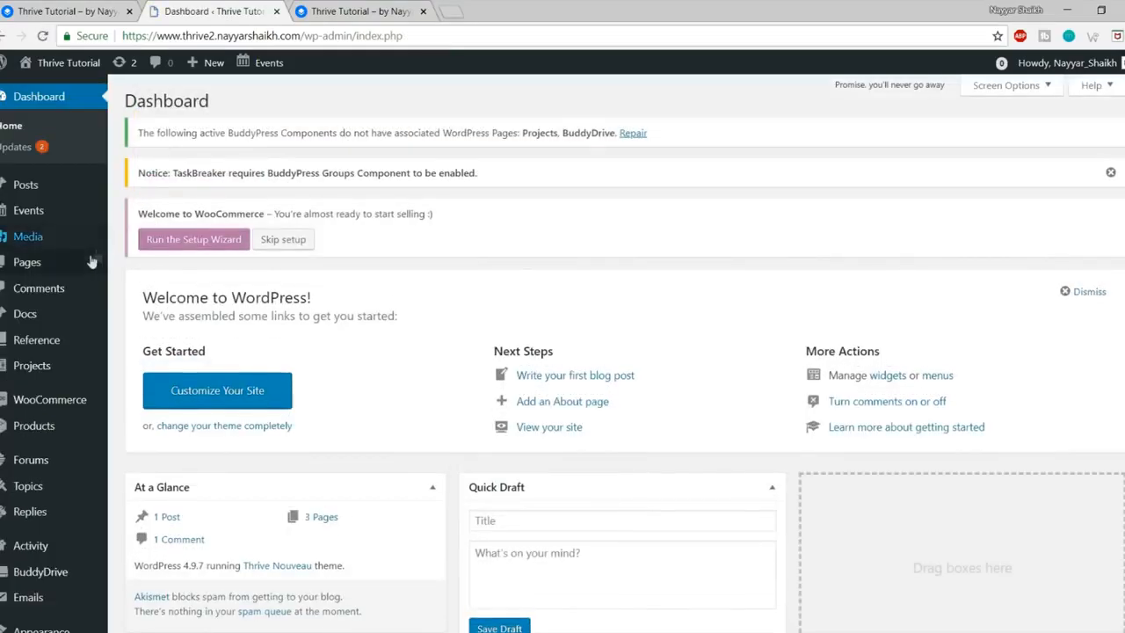
Step: Scroll the loaded admin Dashboard with its BuddyPress, TaskBreaker and WooCommerce notices
scroll(92, 259, "down", 7)
Step: Reload the site's front page in the Thrive theme and compare it with the demo site
left_click(349, 10)
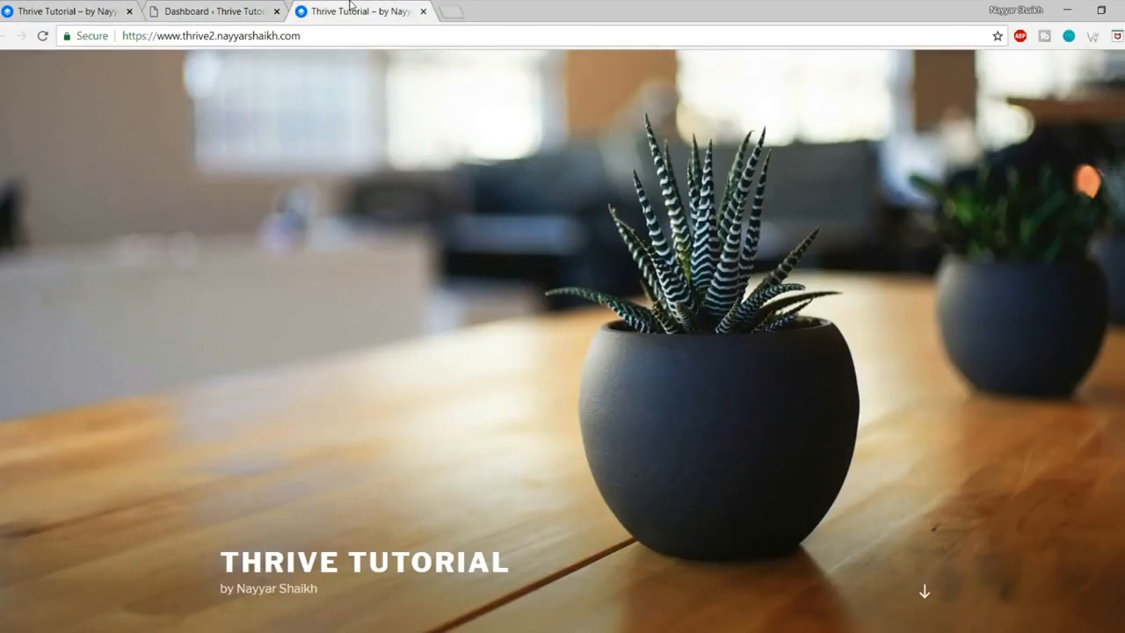
left_click(43, 35)
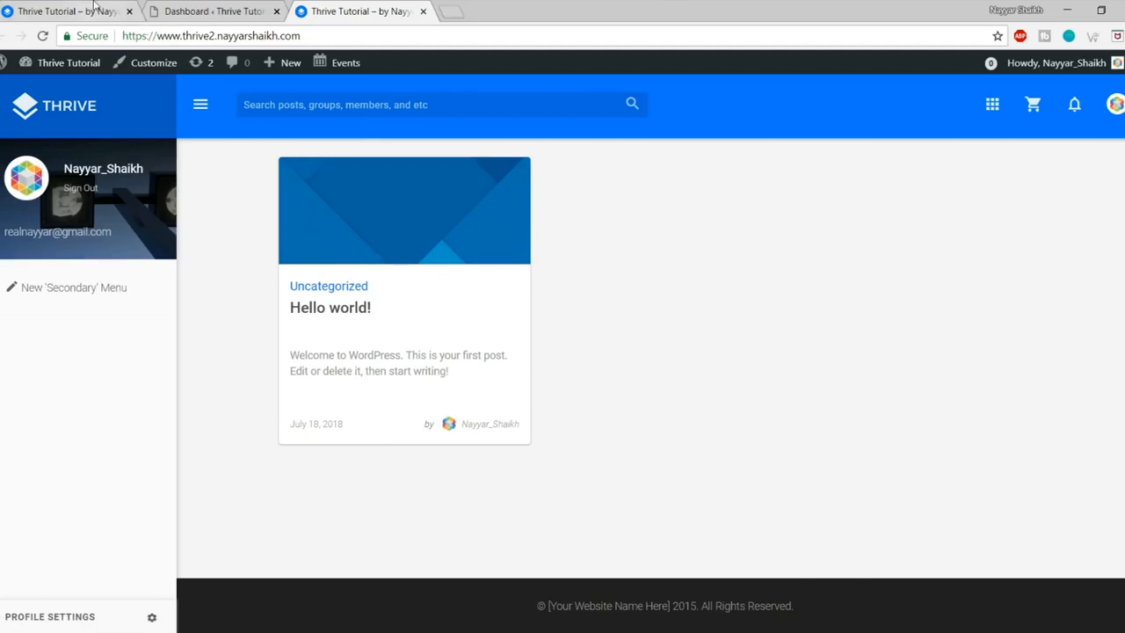
left_click(92, 11)
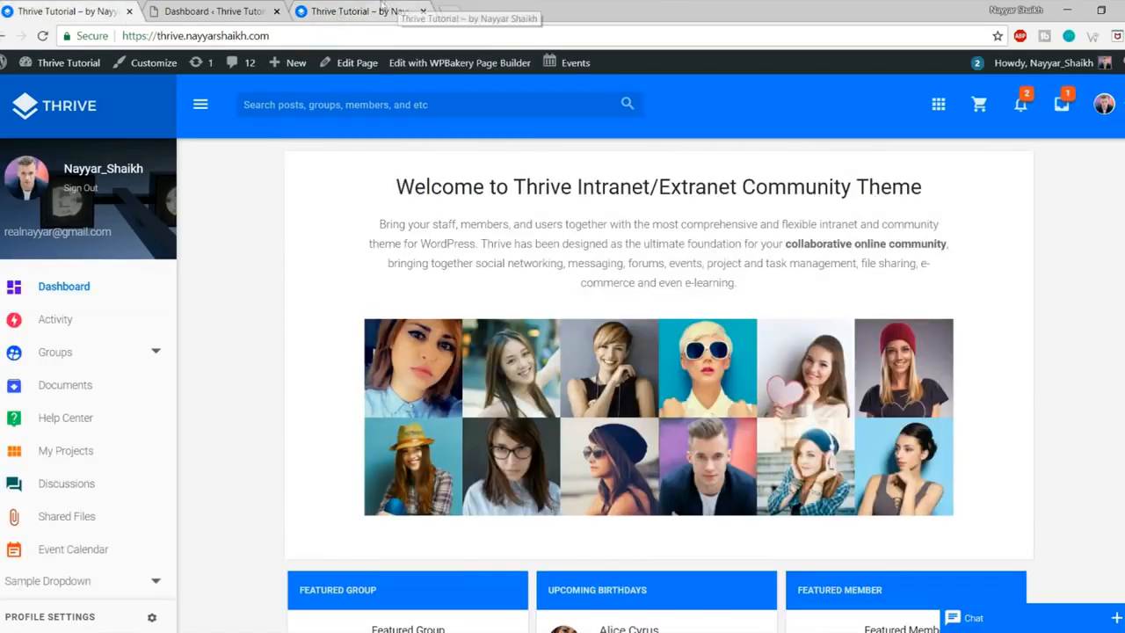
left_click(339, 11)
Step: Try the front page's user account menu and the collapsible profile sidebar
left_click(1114, 104)
left_click(1115, 104)
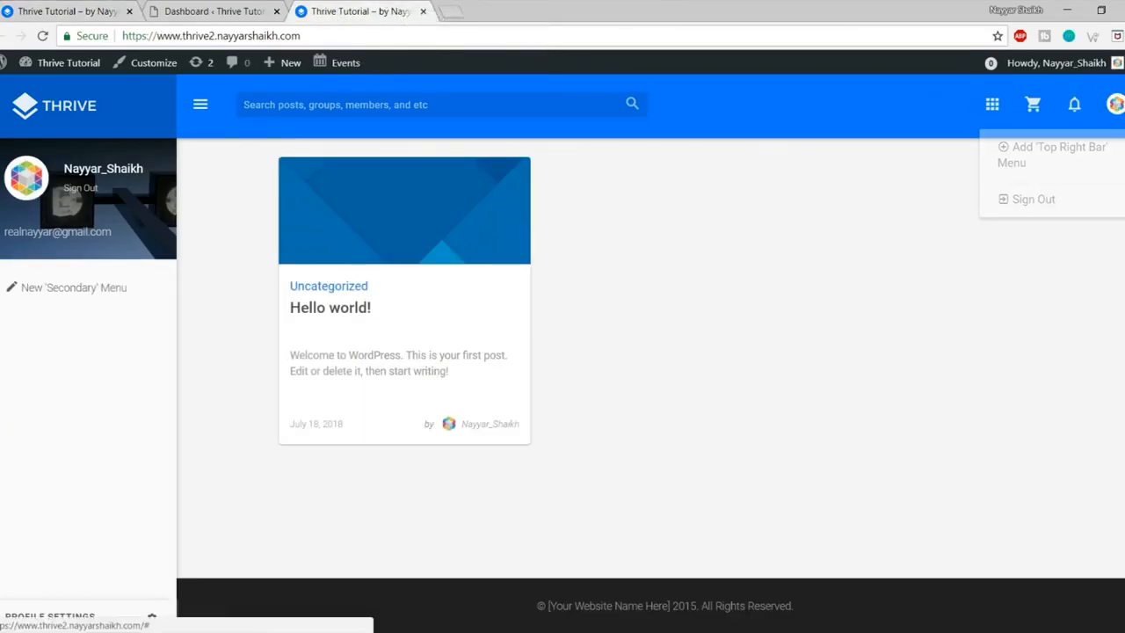
left_click(200, 106)
left_click(201, 107)
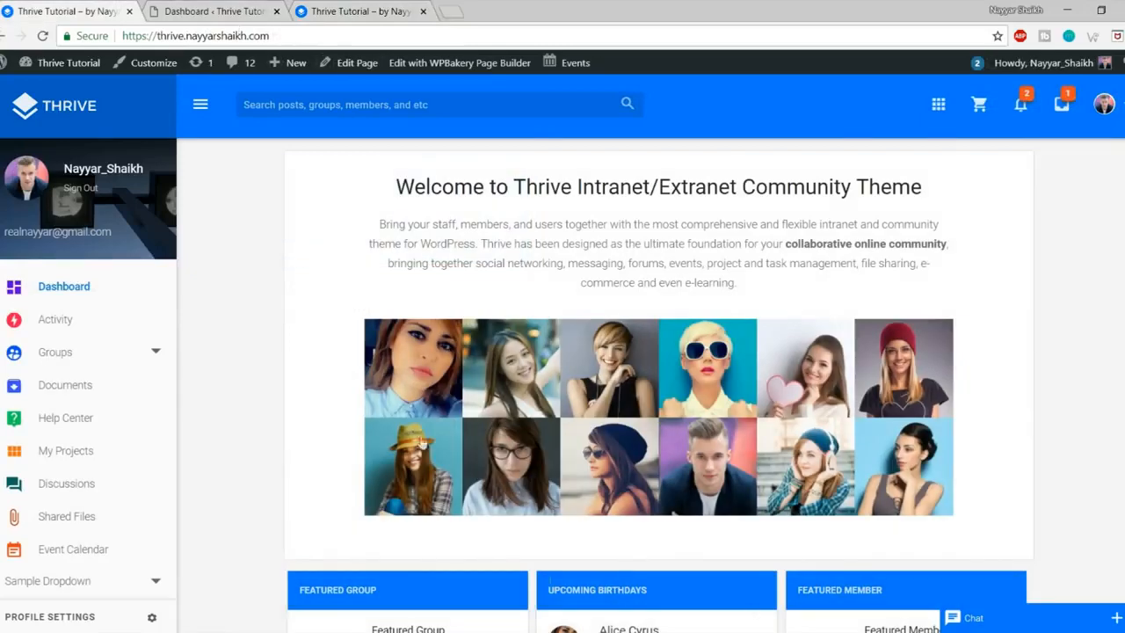
scroll(971, 442, "down", 5)
scroll(971, 443, "up", 5)
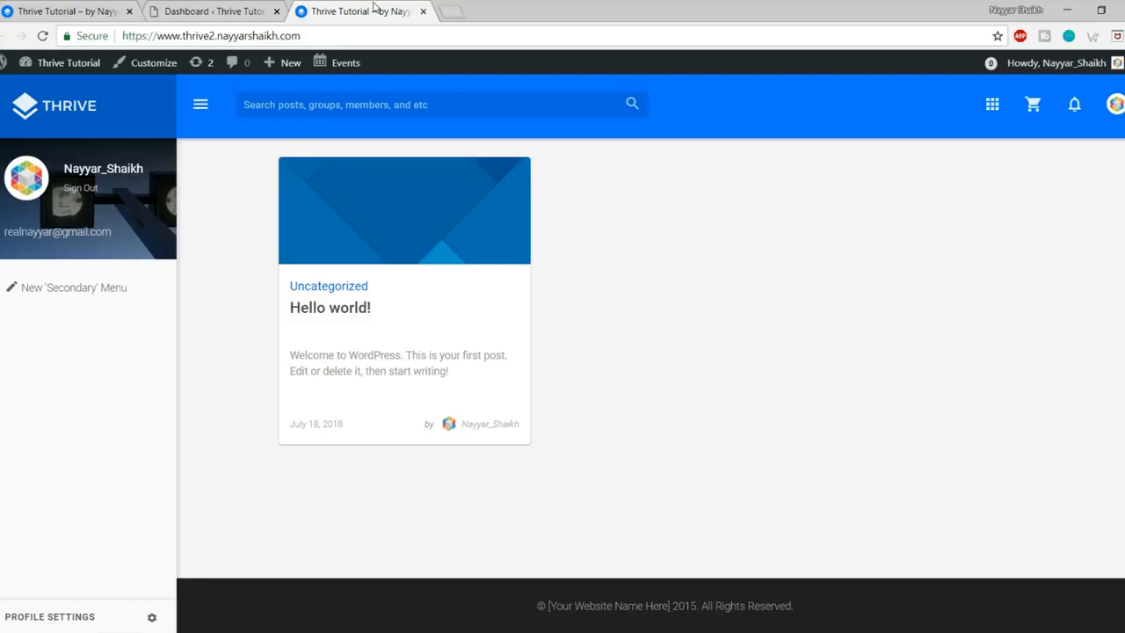
Step: From the Dashboard, add a new page titled 'Account Sign In' and dismiss the WPBakery welcome popup
left_click(213, 7)
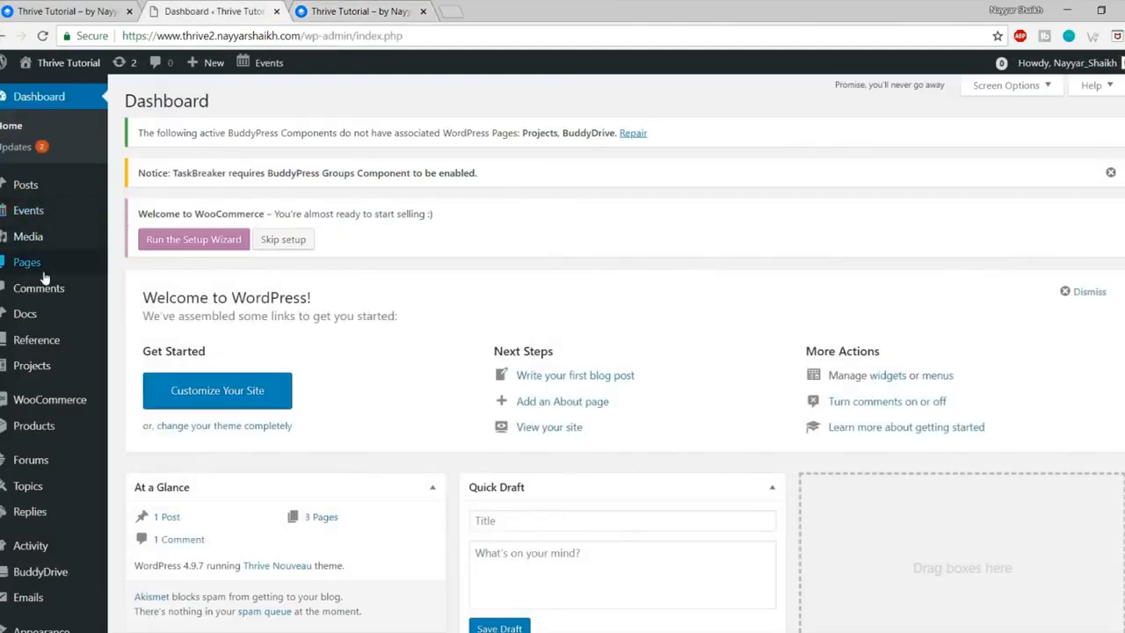
mouse_move(33, 275)
left_click(166, 287)
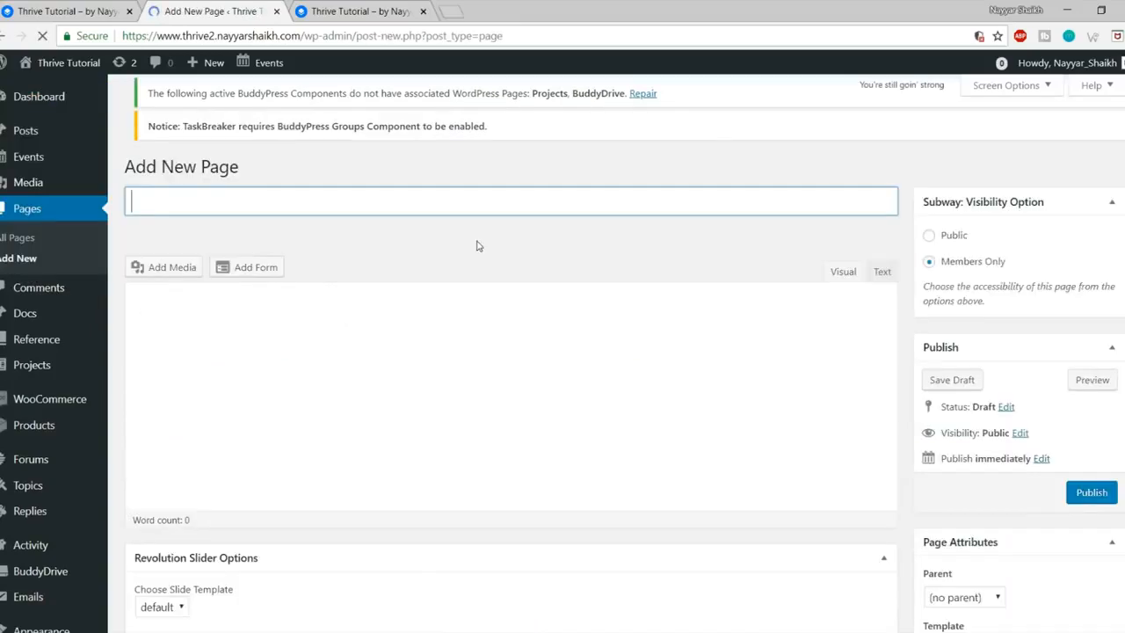
type("Account ")
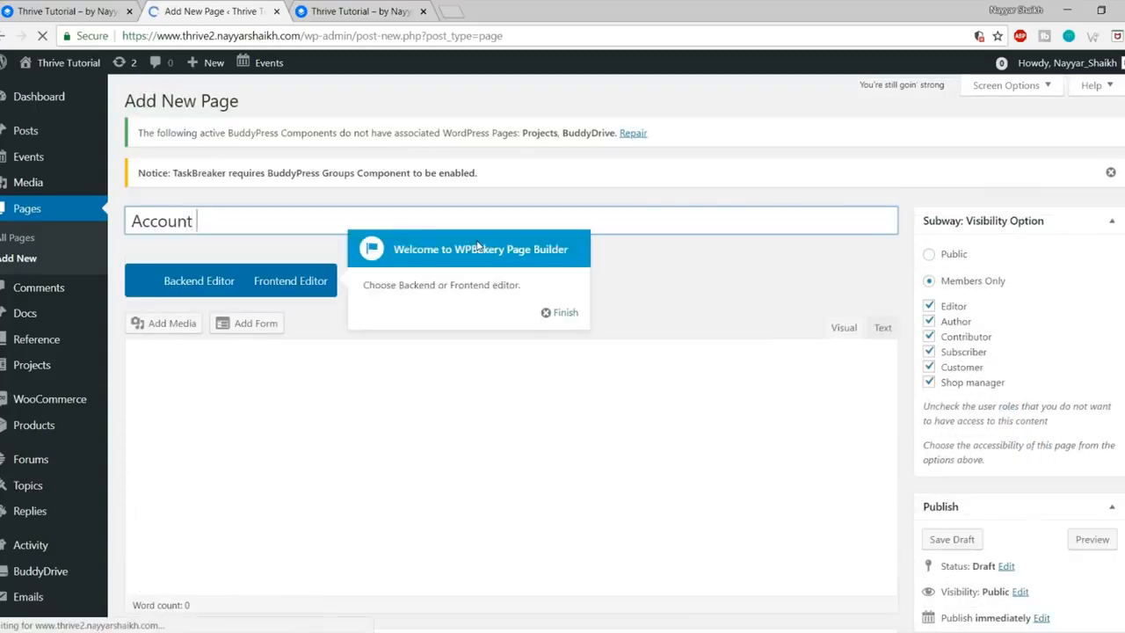
type("Sign In")
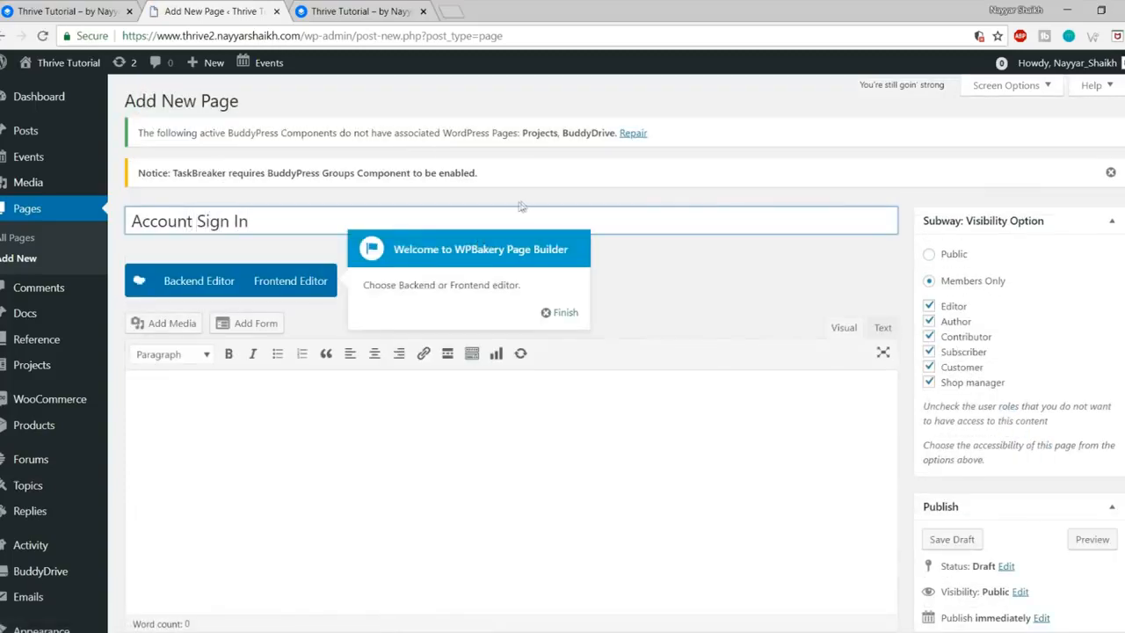
left_click(563, 313)
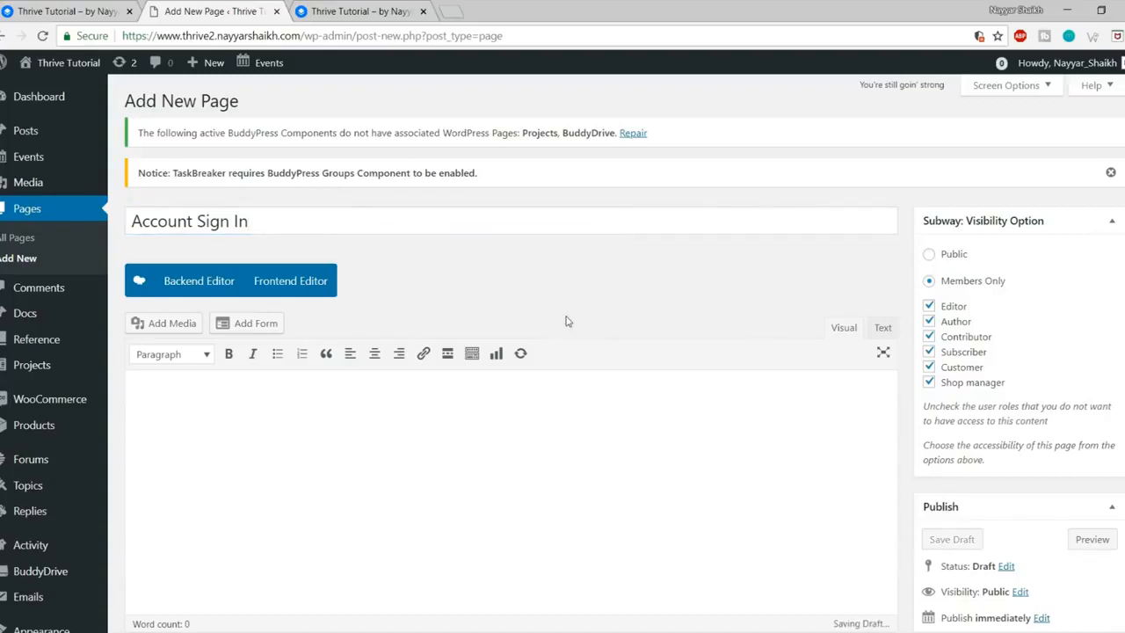
Step: Publish the Account Sign In page
left_click_drag(247, 221, 132, 221)
left_click(594, 316)
scroll(594, 317, "down", 2)
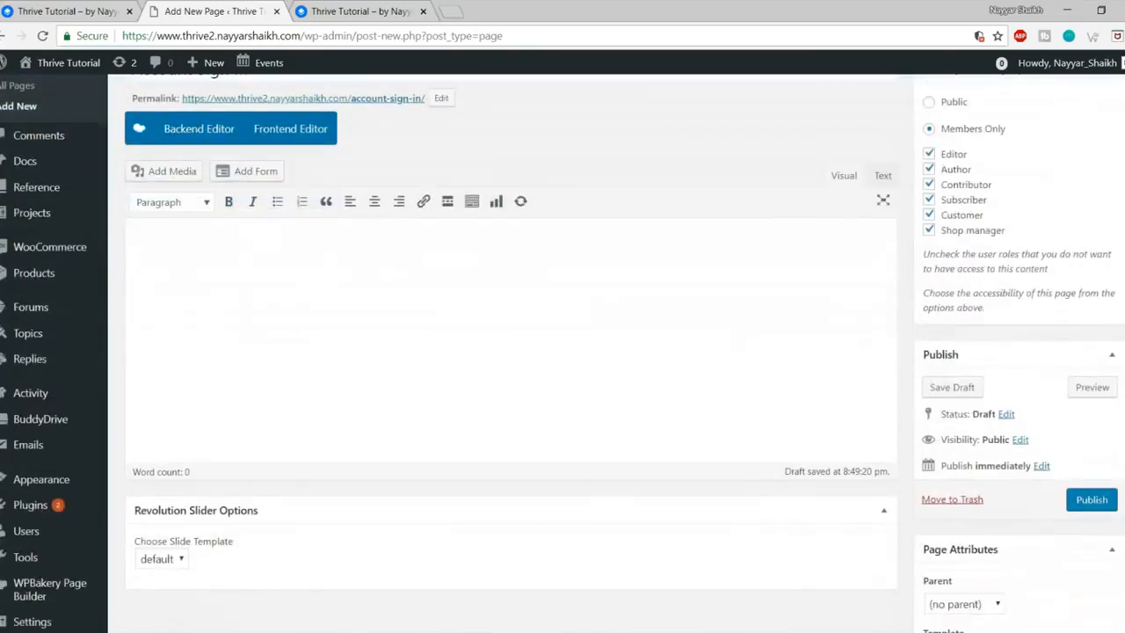
left_click(1090, 499)
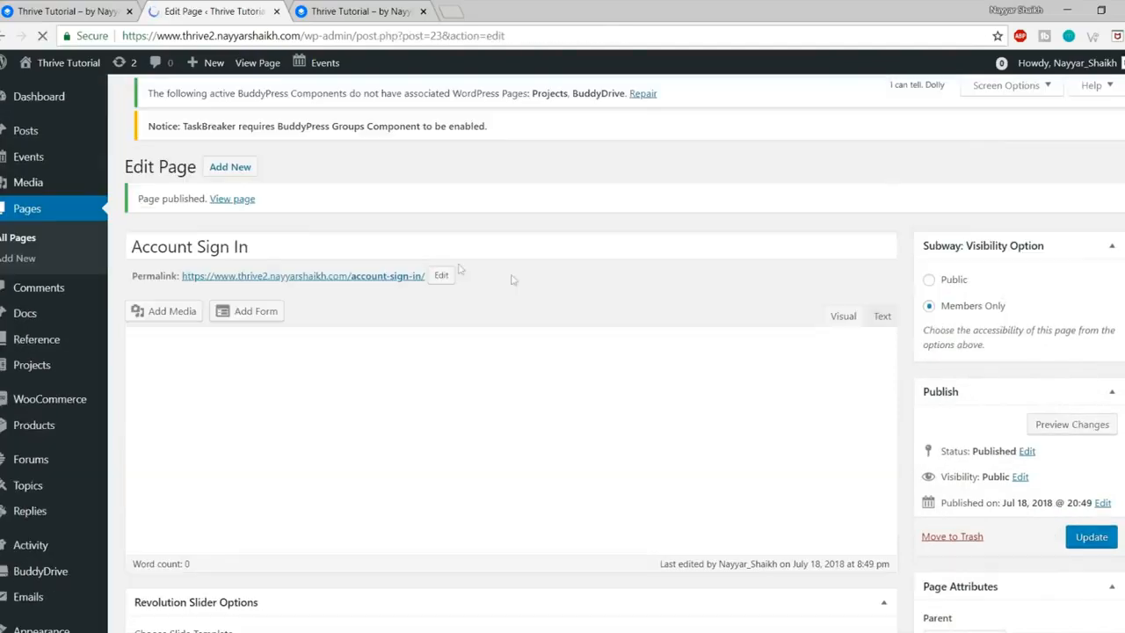
Step: Open the published Account Sign In page in a new tab and look it over
right_click(242, 201)
left_click(296, 208)
left_click(340, 5)
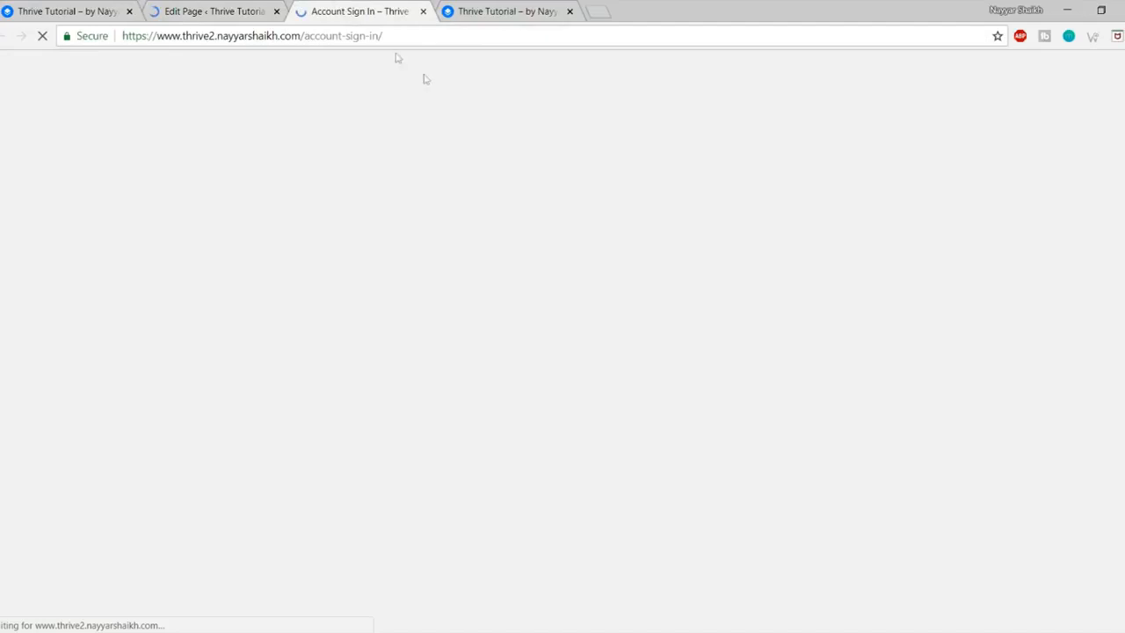
scroll(518, 319, "down", 2)
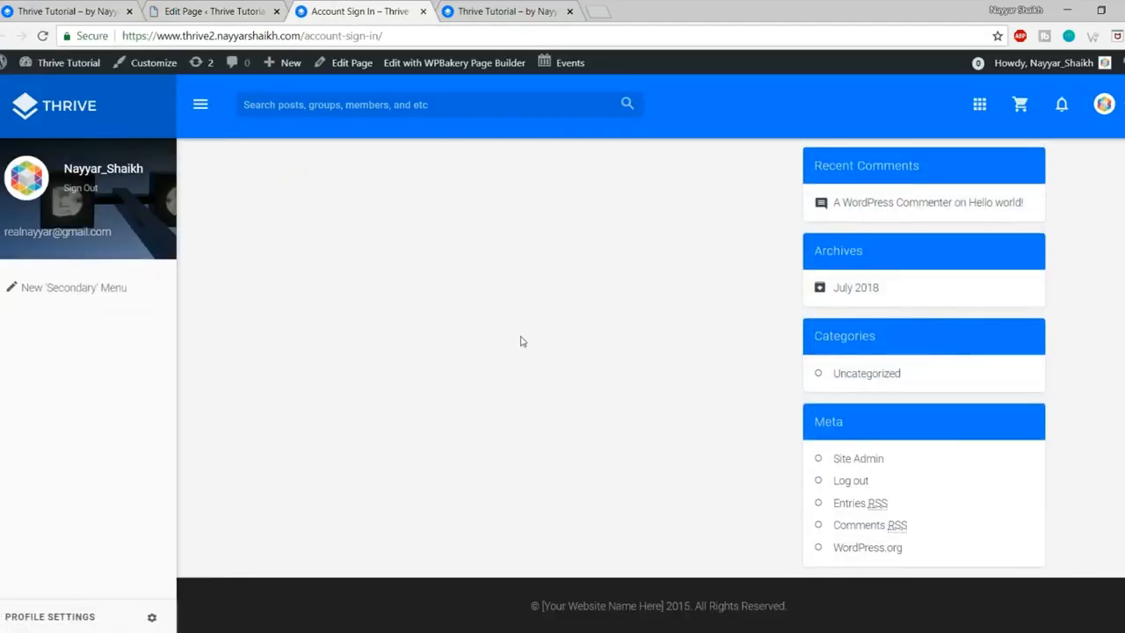
scroll(520, 341, "up", 2)
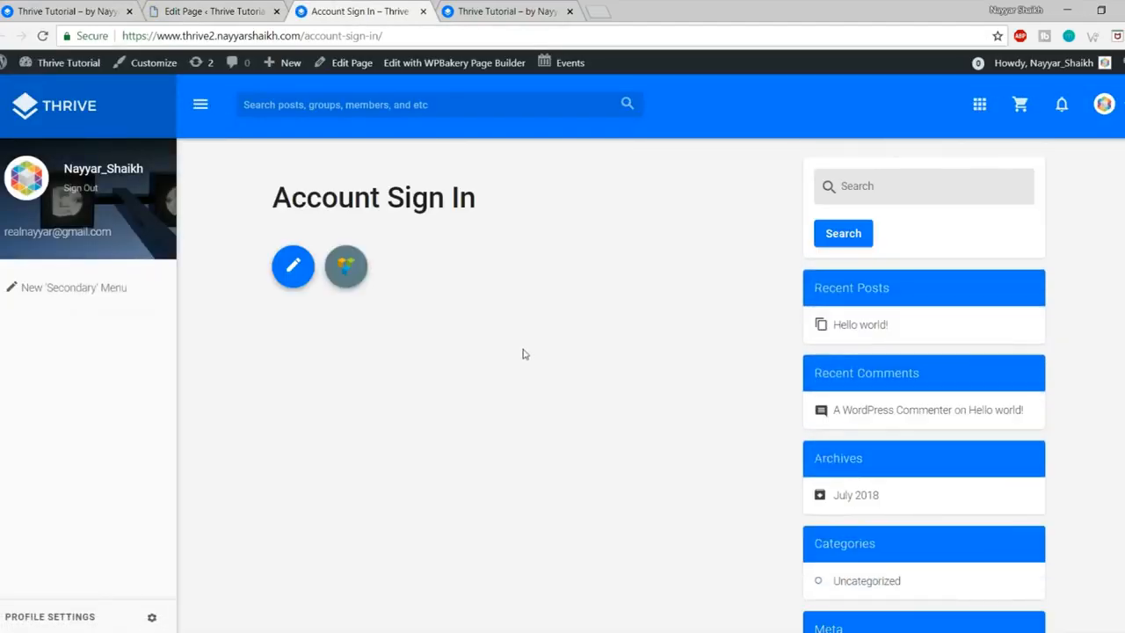
Step: Copy the site address and load it as a logged-out visitor in a private window
left_click(79, 11)
left_click(305, 37)
key("ctrl+c")
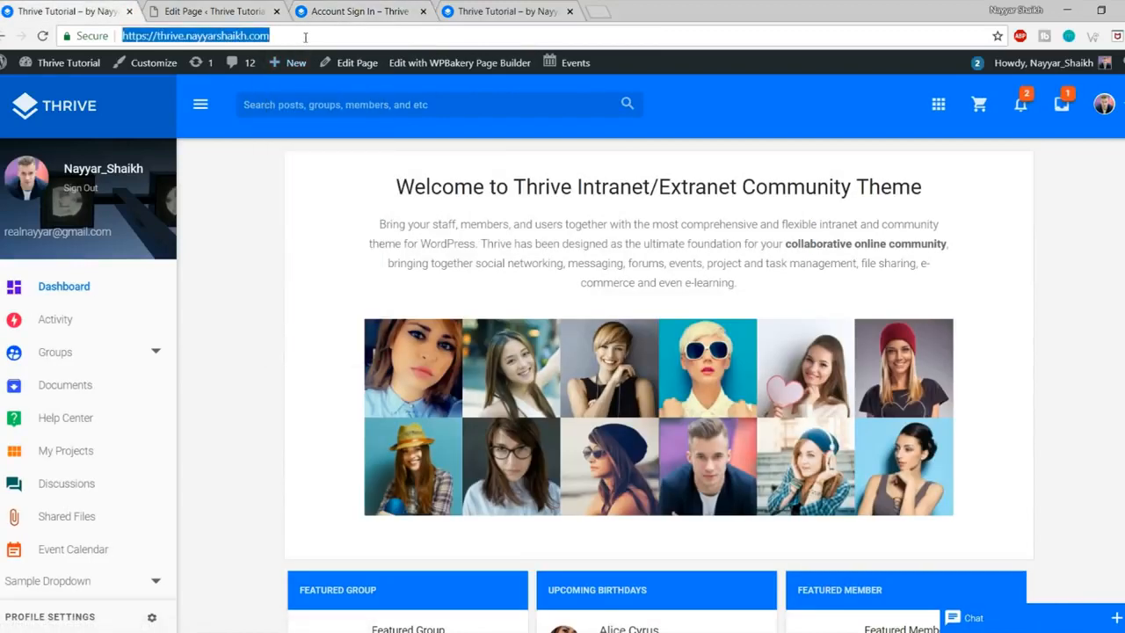
left_click(1117, 36)
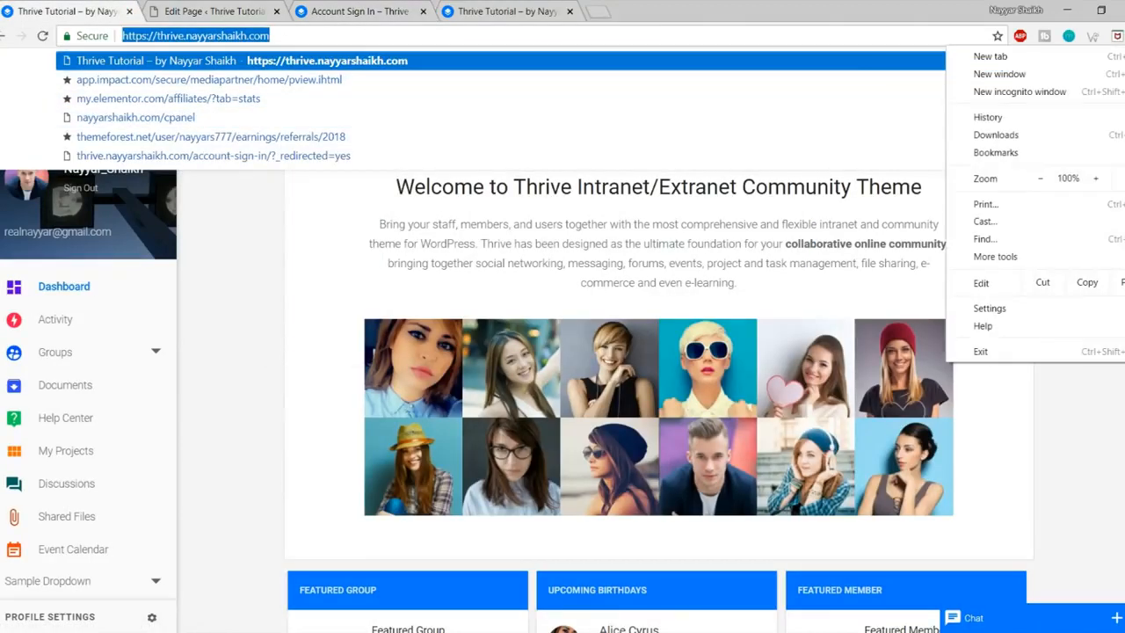
left_click(1109, 102)
key("ctrl+v")
key("Return")
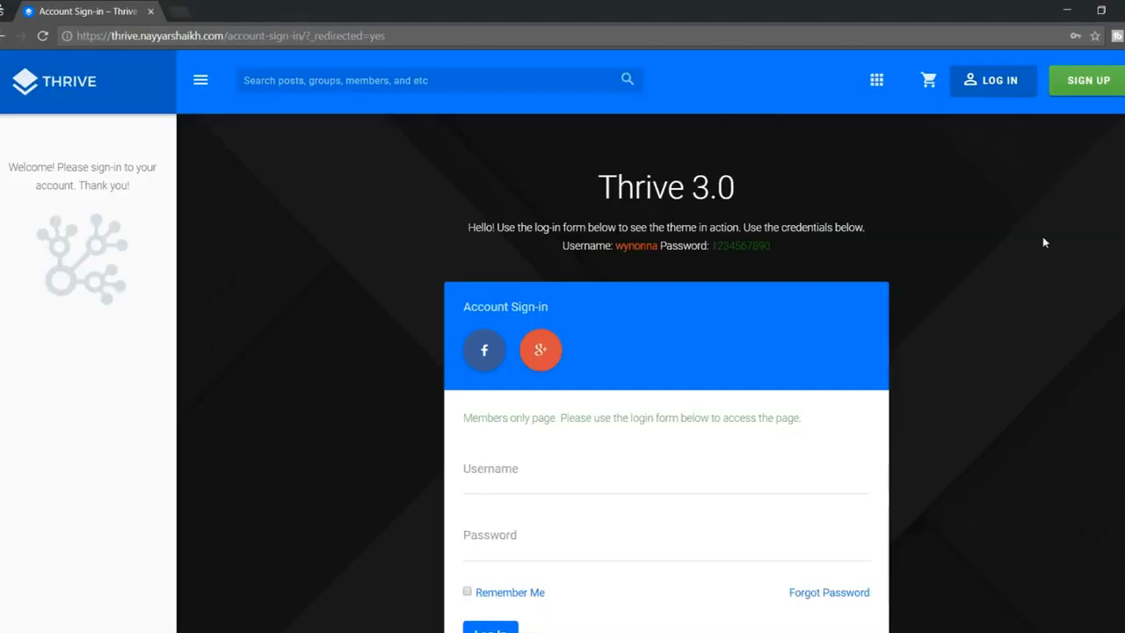
scroll(1042, 318, "down", 5)
scroll(1043, 340, "up", 3)
scroll(1043, 341, "up", 2)
scroll(1042, 341, "down", 3)
scroll(1043, 341, "up", 1)
scroll(1042, 341, "up", 2)
scroll(272, 539, "down", 1)
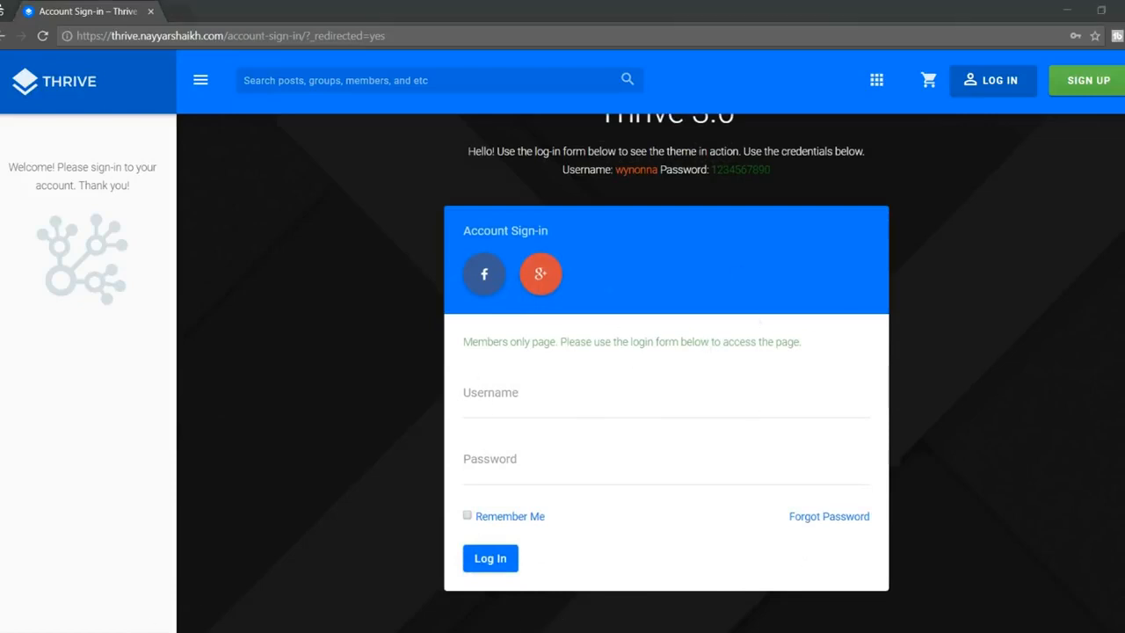
Step: Go back to the logged-in window and its Account Sign In page tab
mouse_move(70, 626)
left_click(77, 595)
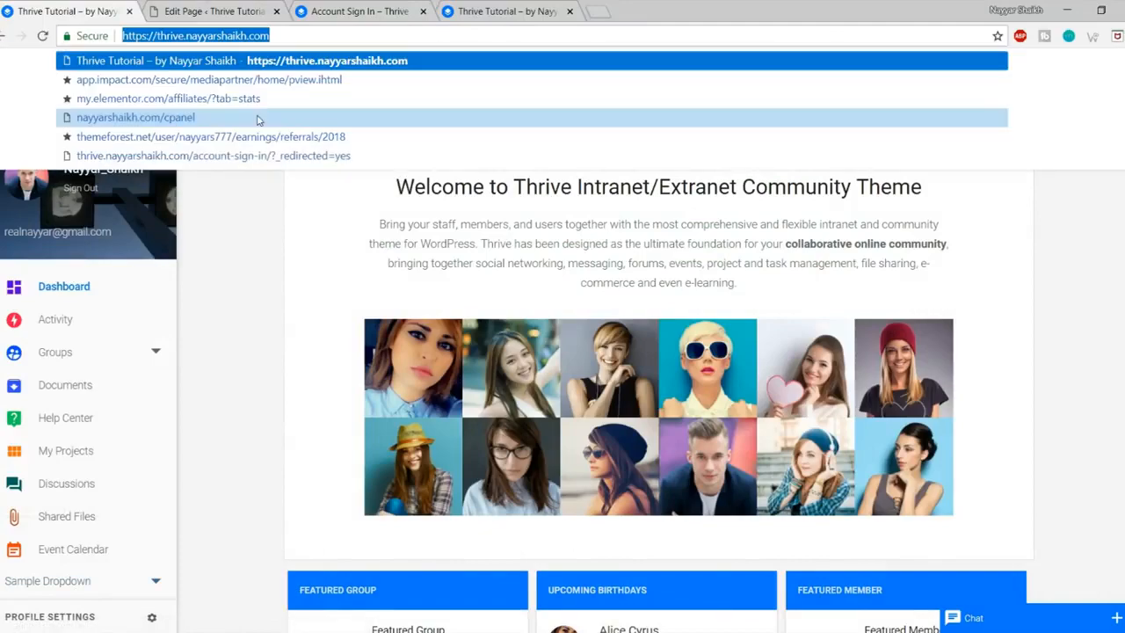
left_click(198, 10)
left_click(420, 5)
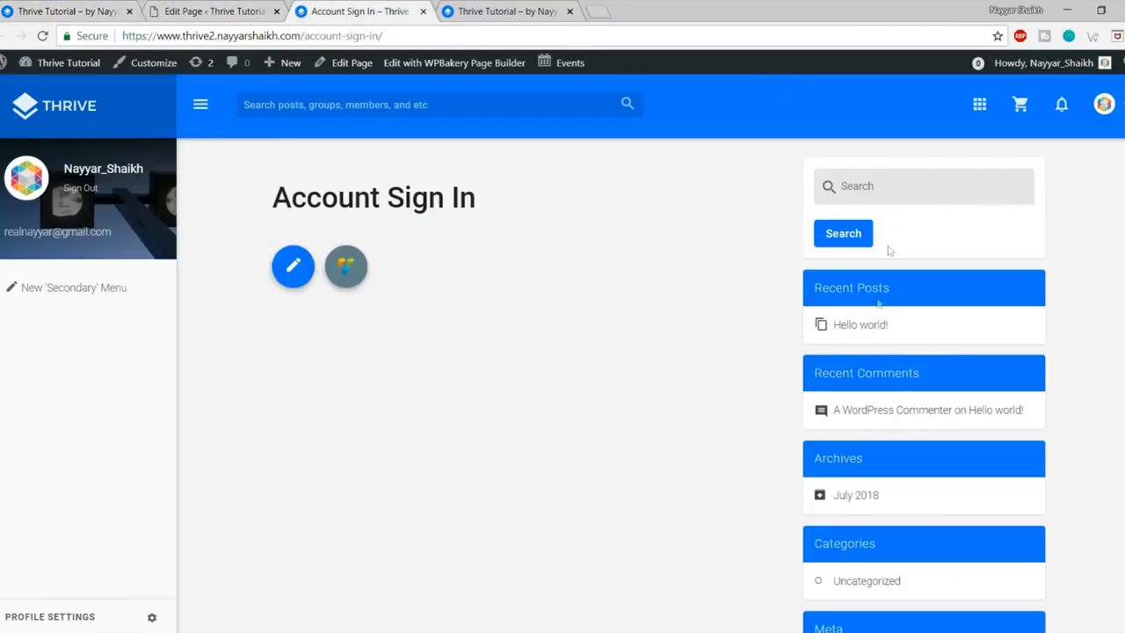
Step: Set the page layout to Full Content / No Sidebar and the template to Canvas, then update
left_click(215, 11)
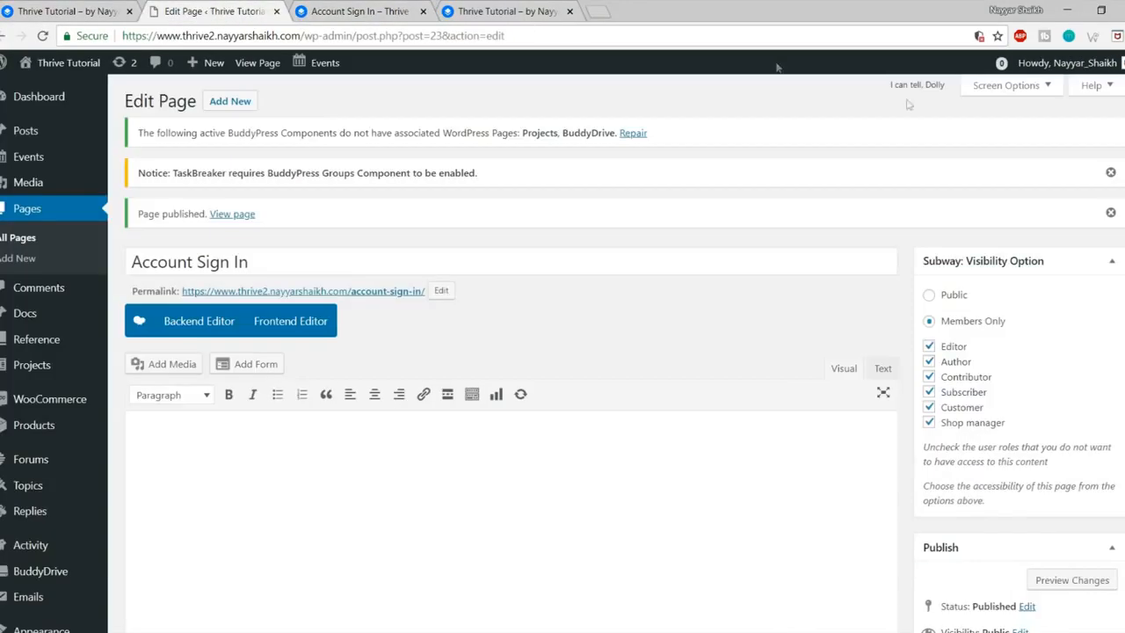
scroll(1069, 317, "down", 10)
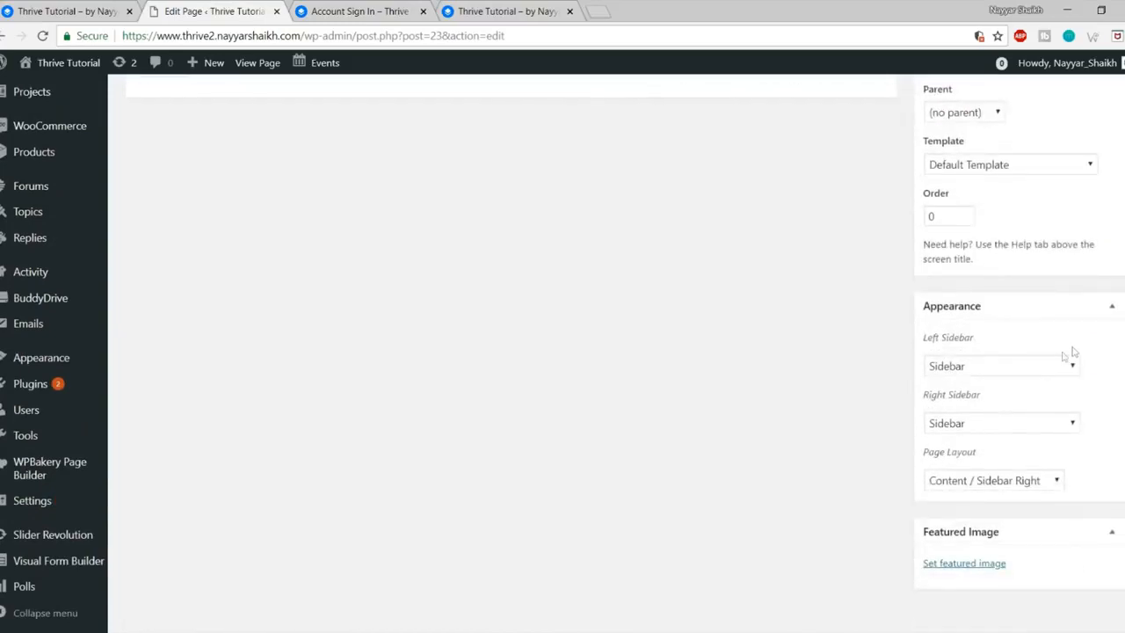
left_click(981, 475)
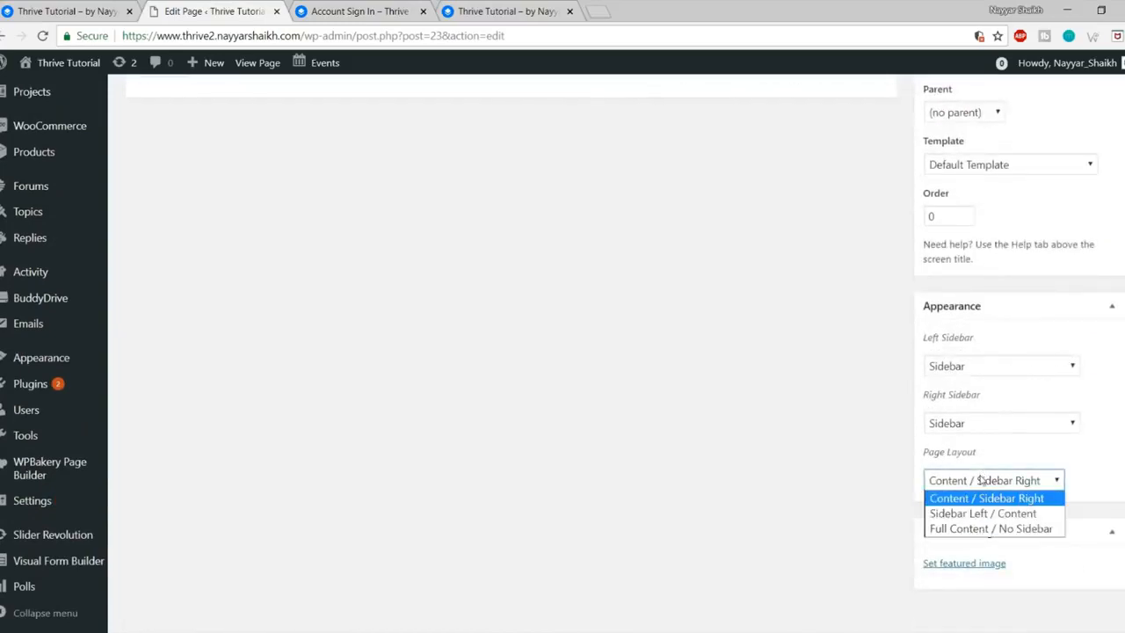
left_click(985, 529)
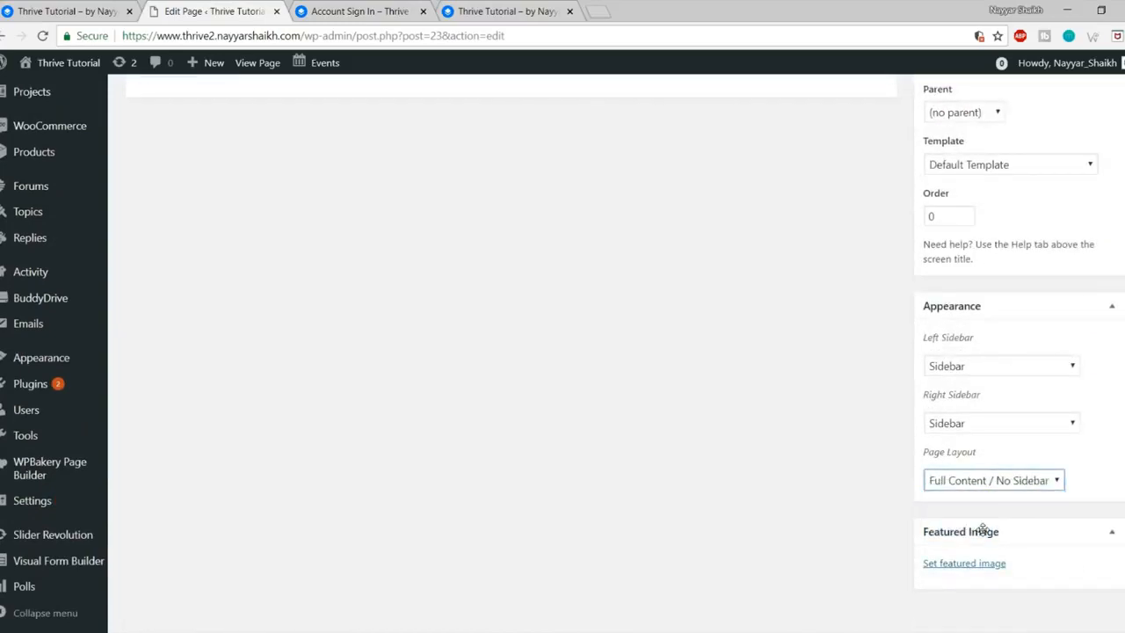
scroll(978, 528, "up", 3)
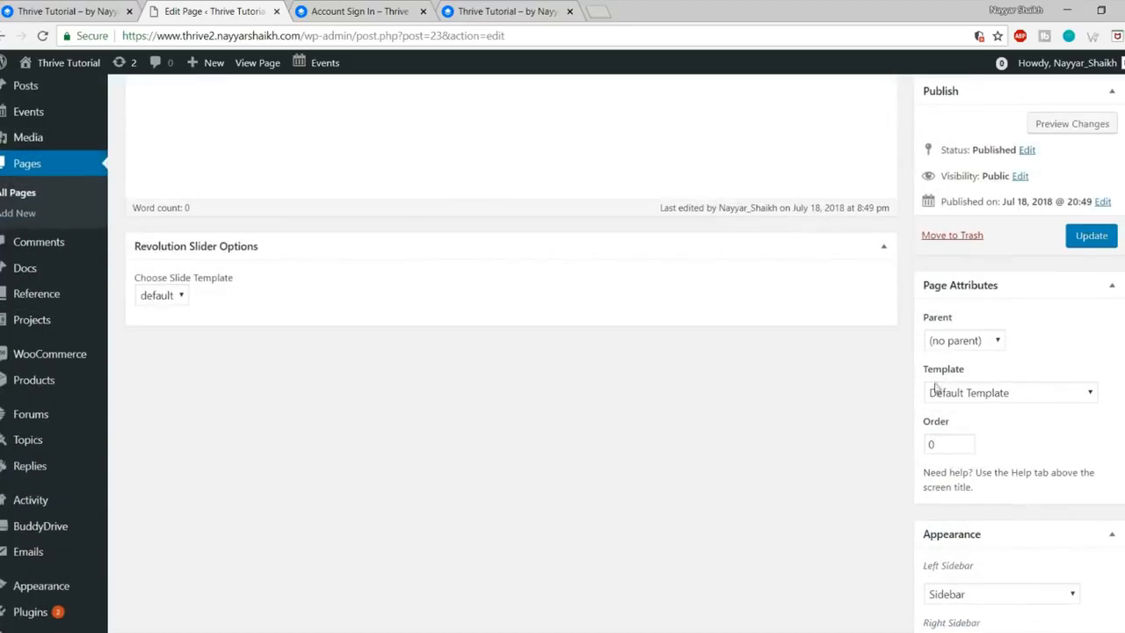
left_click_drag(932, 373, 968, 372)
left_click(1016, 404)
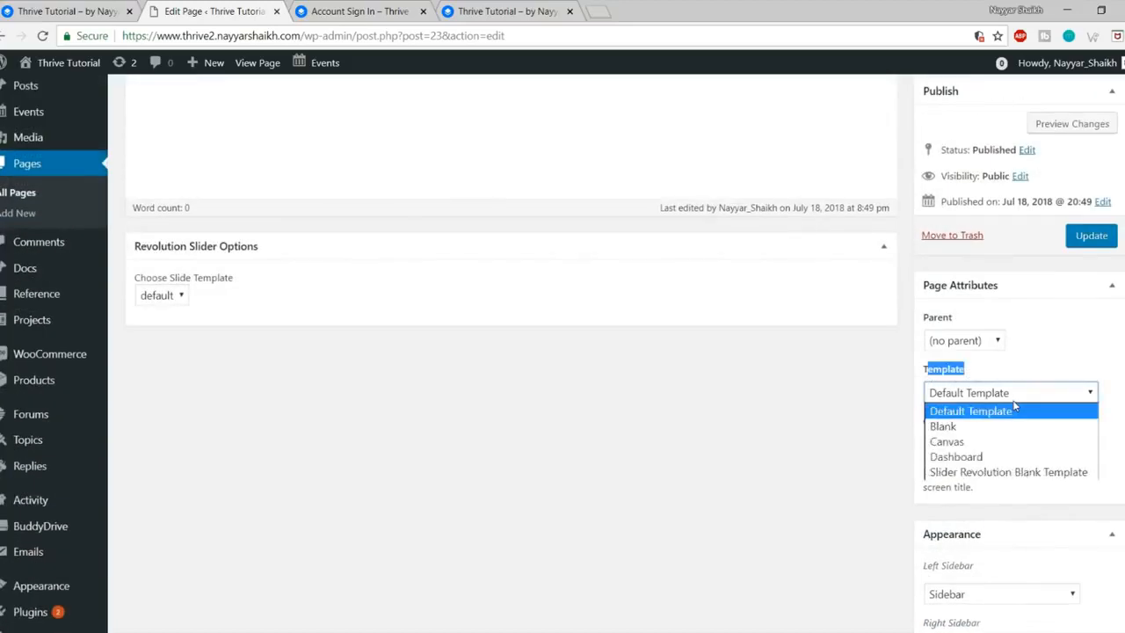
left_click(990, 443)
left_click(1105, 242)
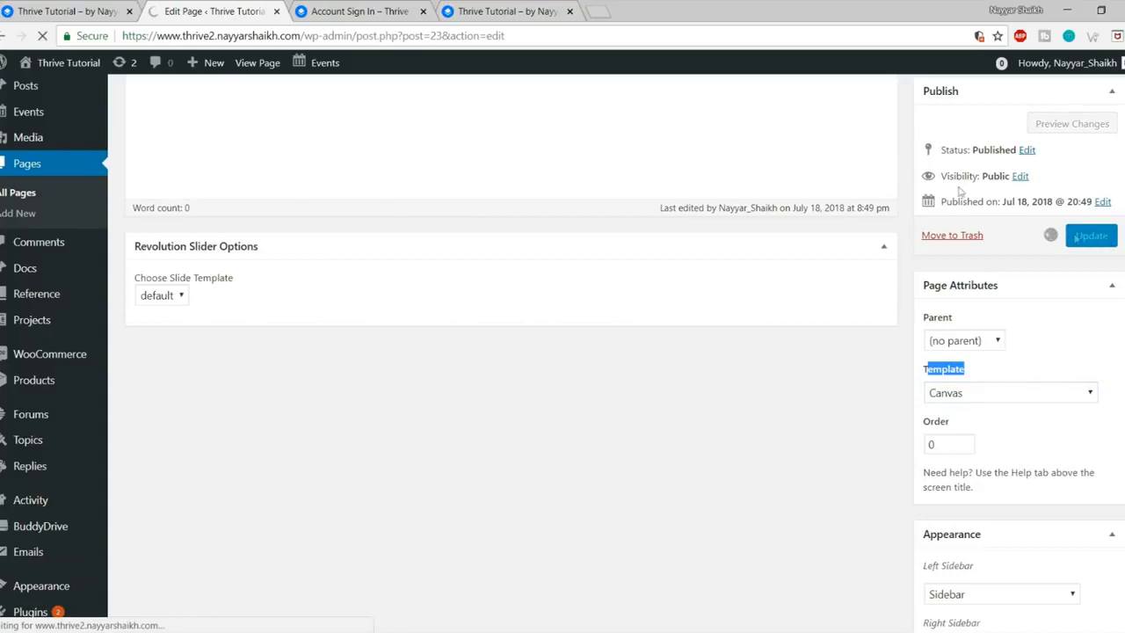
Step: Reload the Account Sign In page and compare it with the demo sign-in window
left_click(347, 11)
left_click(42, 36)
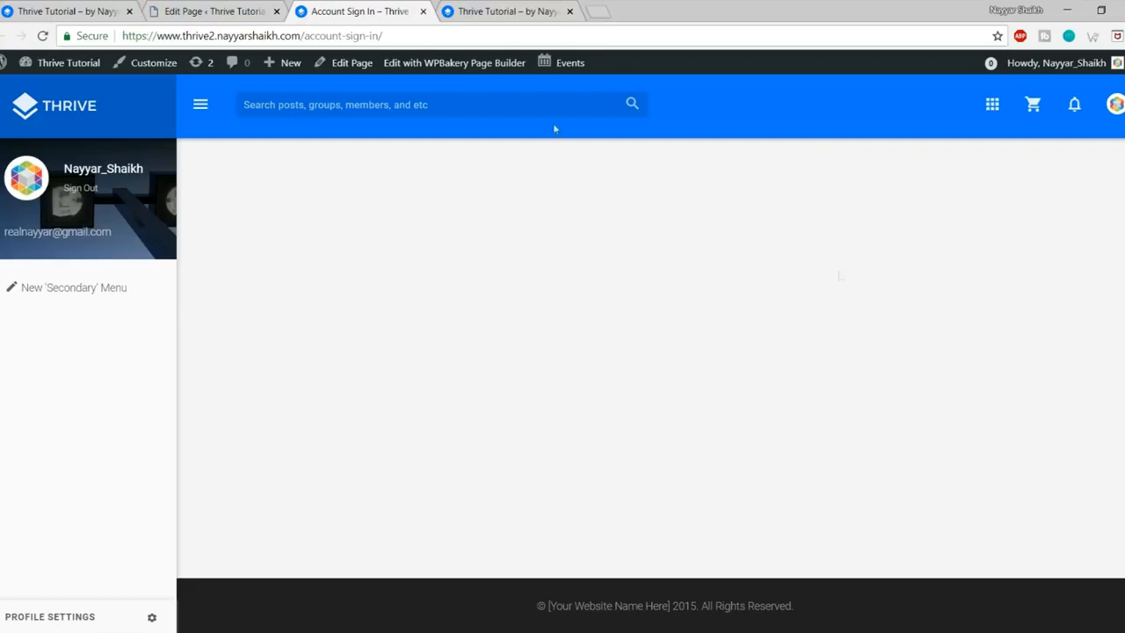
left_click(189, 8)
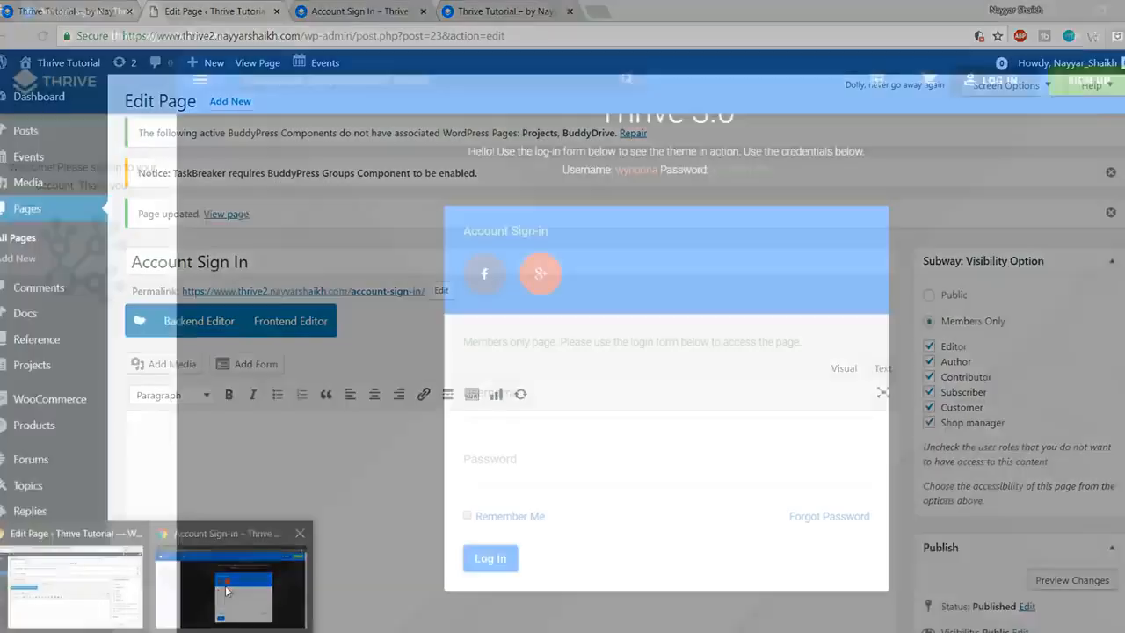
left_click(225, 580)
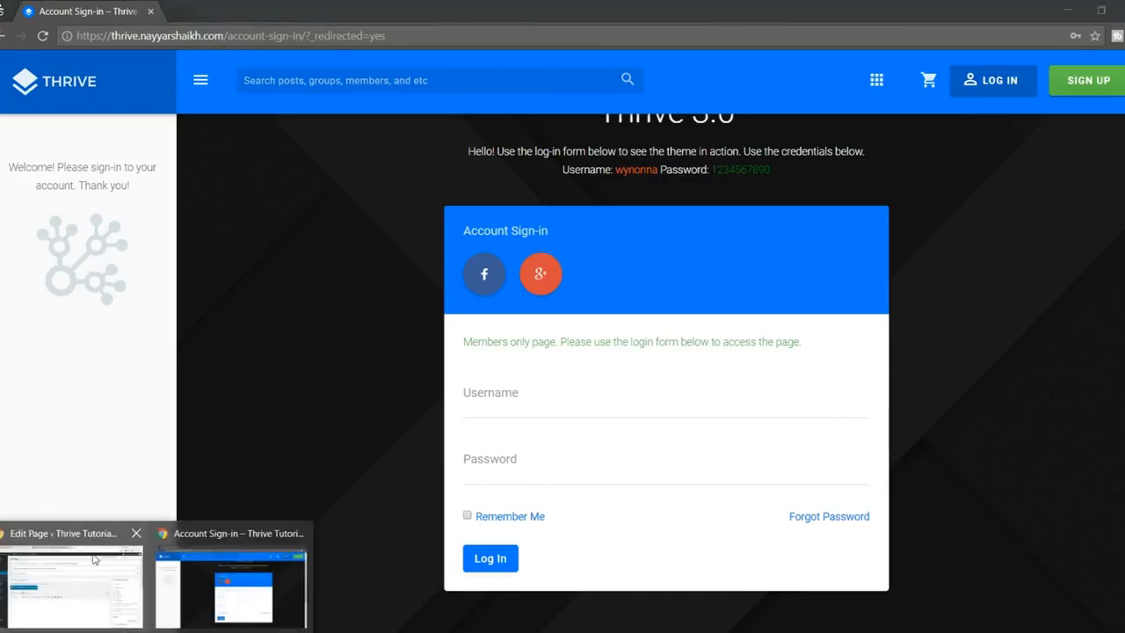
left_click(75, 580)
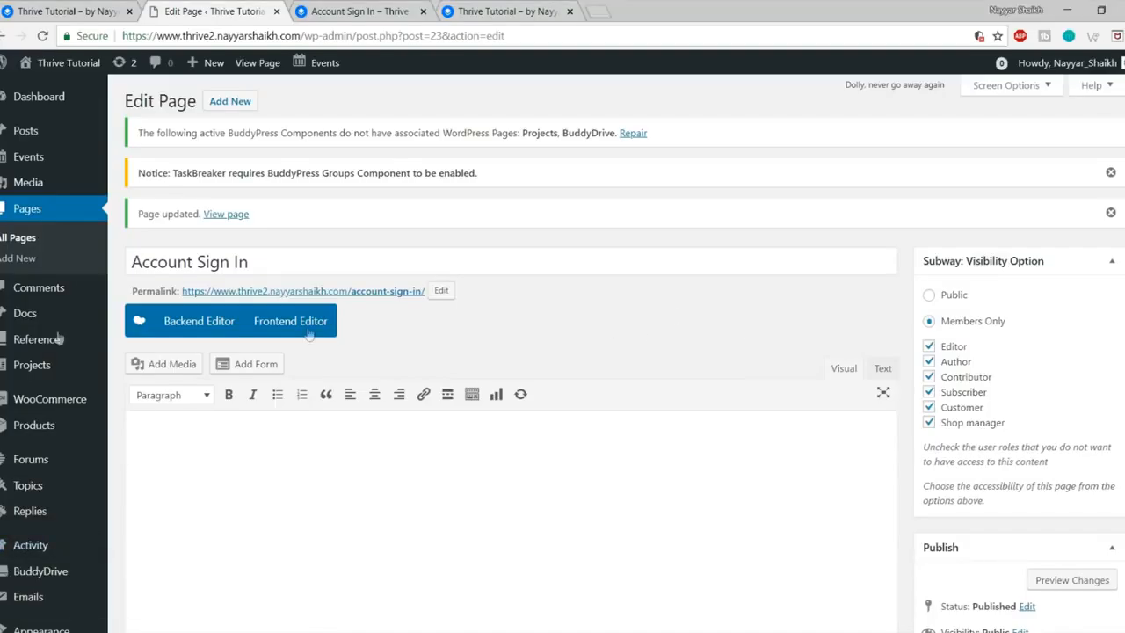
Step: Open Settings > Subway in a new tab and copy the [subway_login] shortcode
scroll(109, 491, "down", 3)
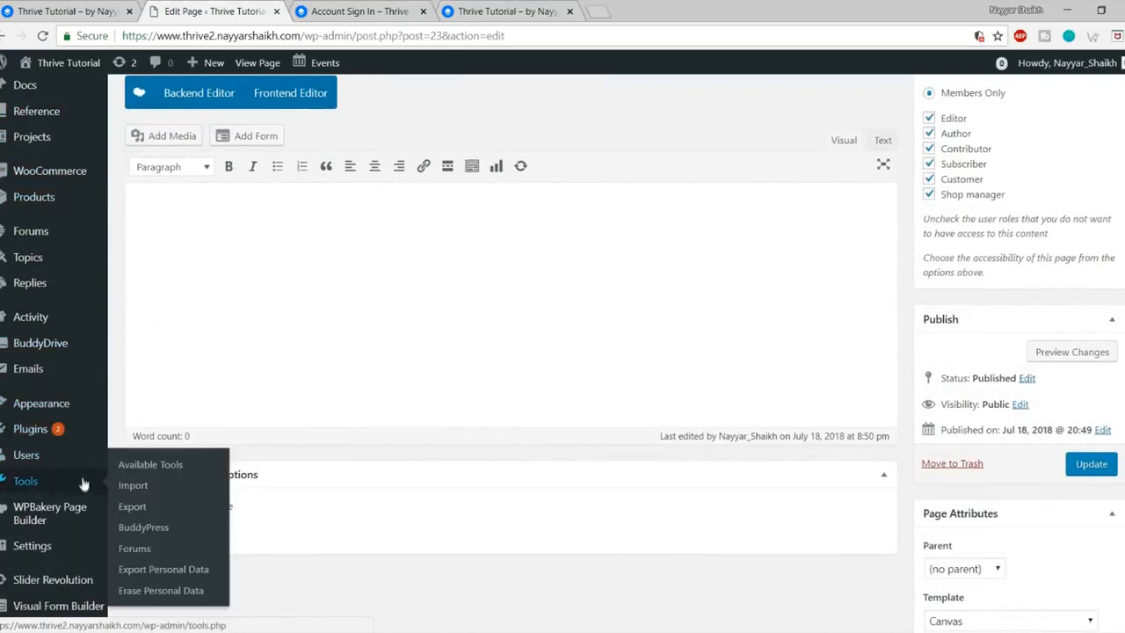
mouse_move(61, 549)
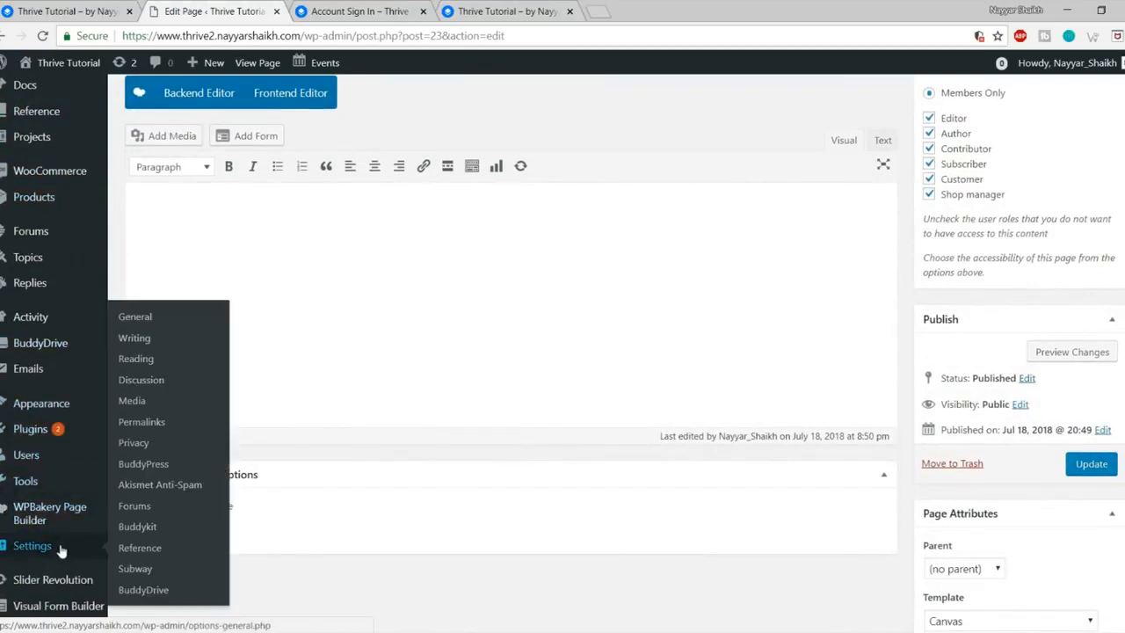
right_click(138, 572)
left_click(193, 449)
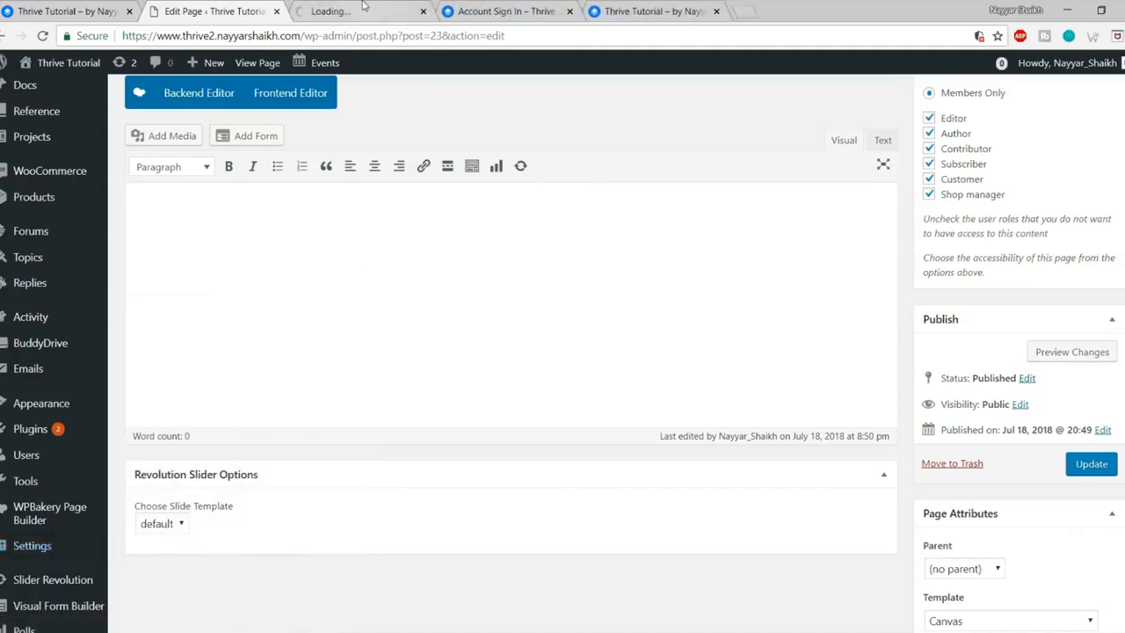
left_click(363, 9)
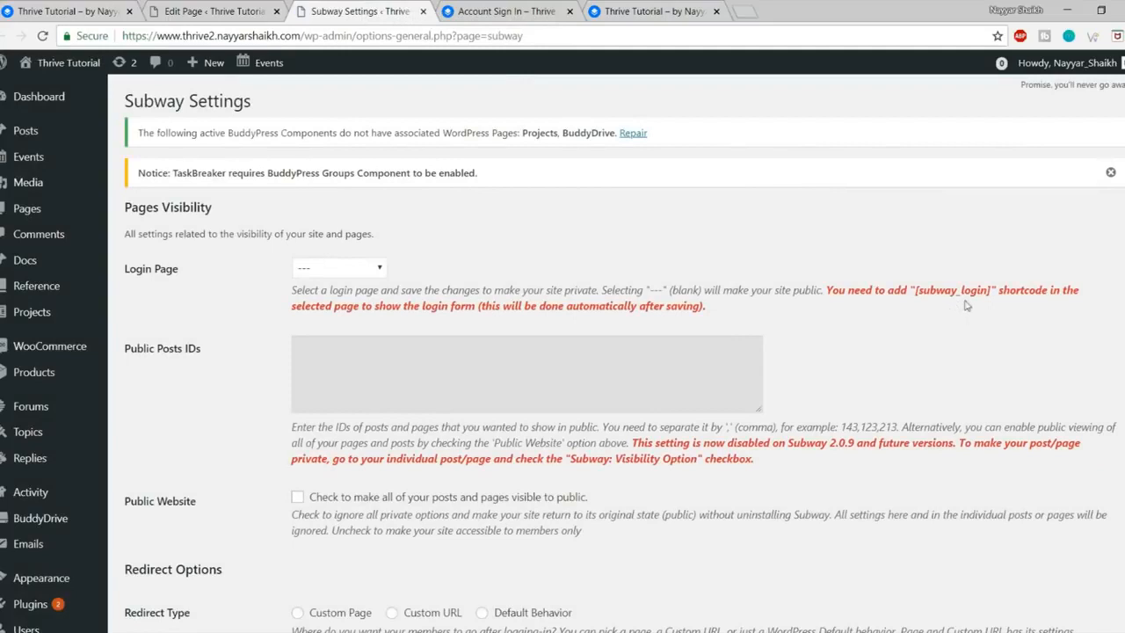
left_click_drag(914, 293, 983, 297)
Step: In the Backend Editor, add a Text Block containing [subway_login] and update the page
left_click(215, 11)
scroll(218, 230, "up", 1)
left_click(189, 171)
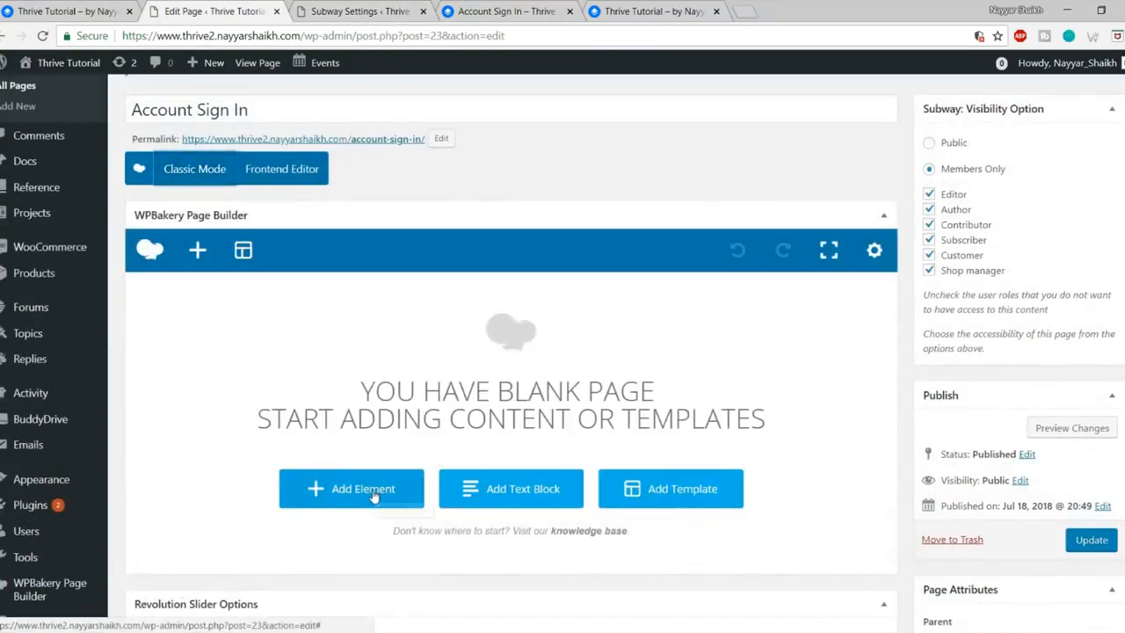
left_click(373, 494)
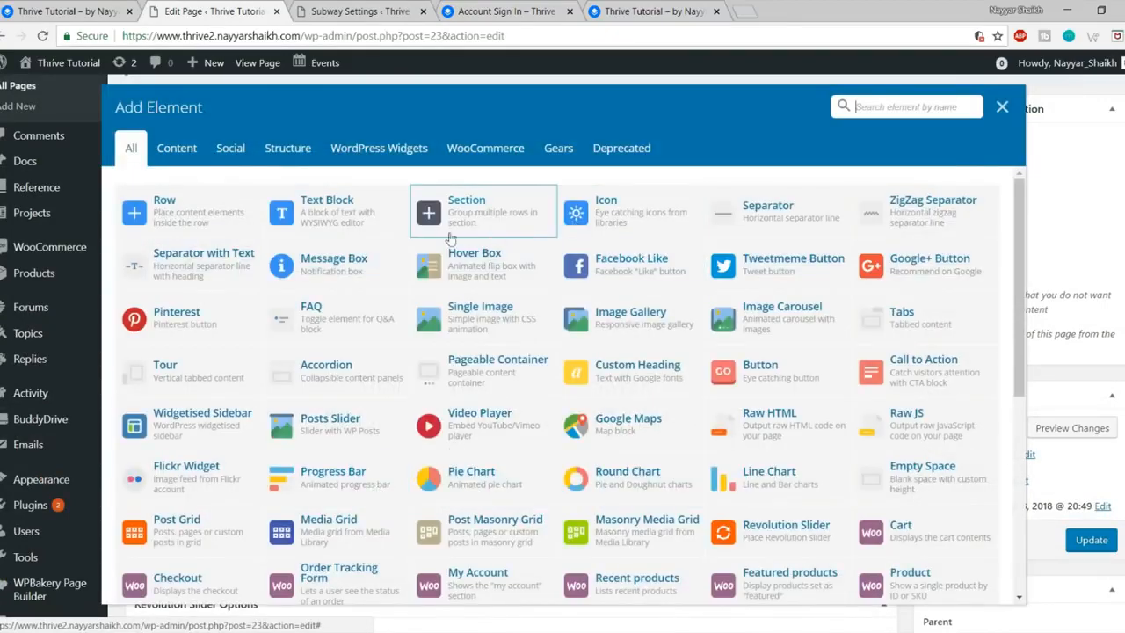
left_click(364, 214)
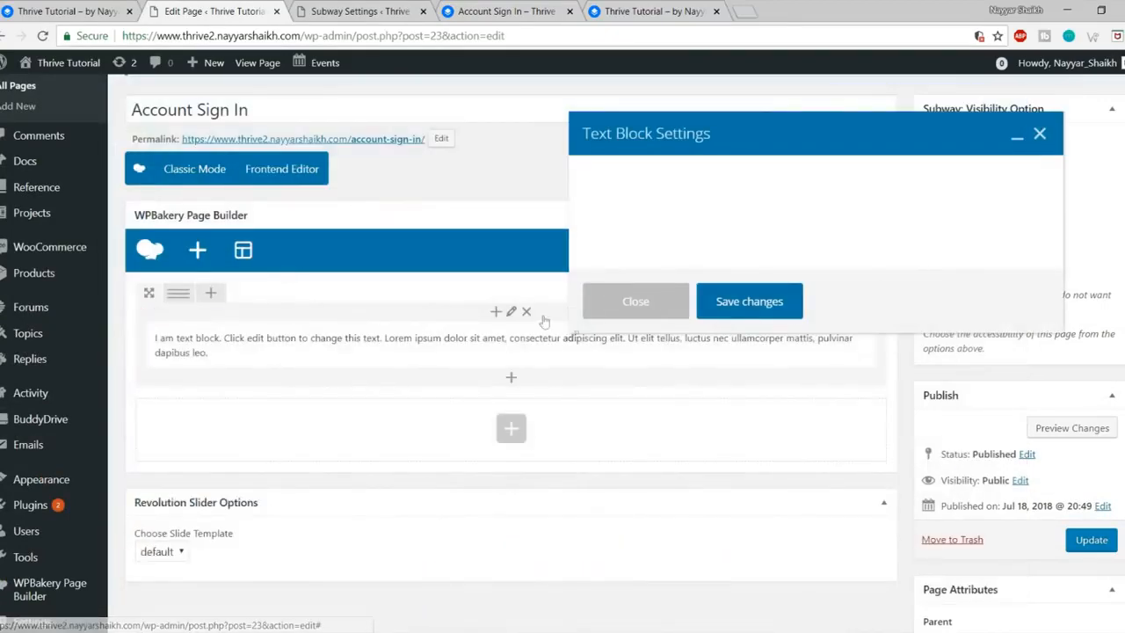
key("ctrl+a")
type("[subway_login]")
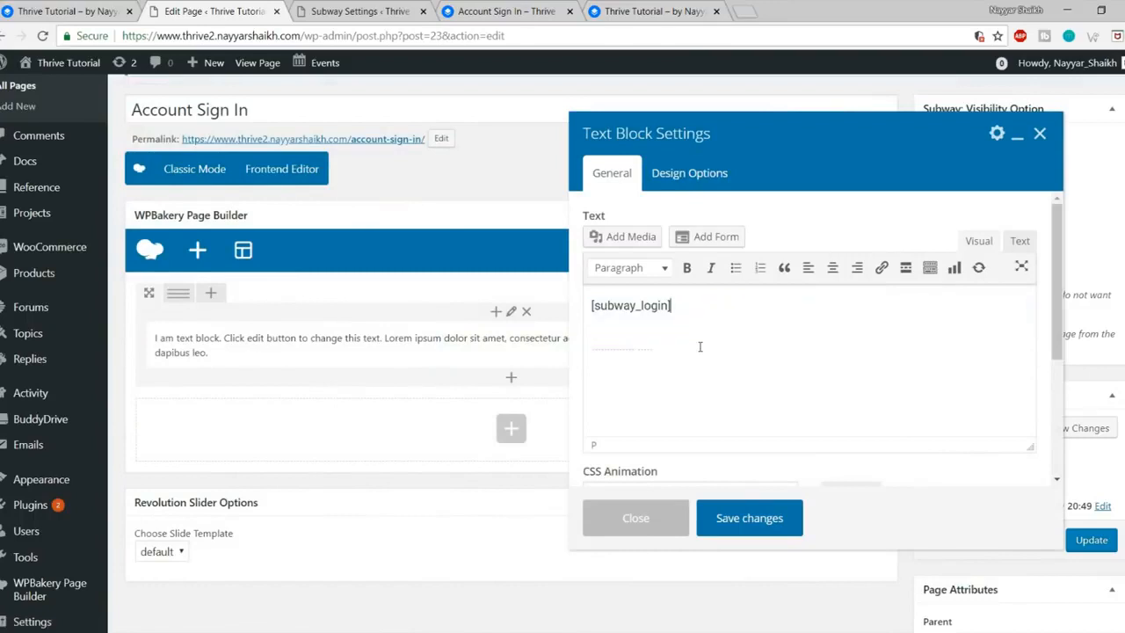
left_click(755, 519)
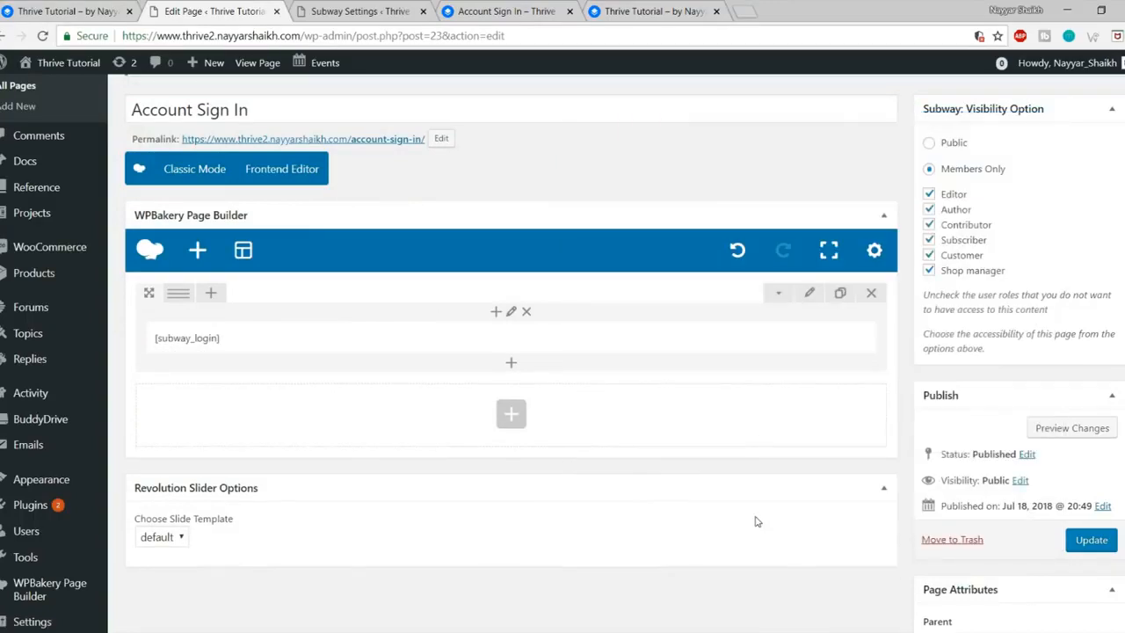
left_click(1095, 543)
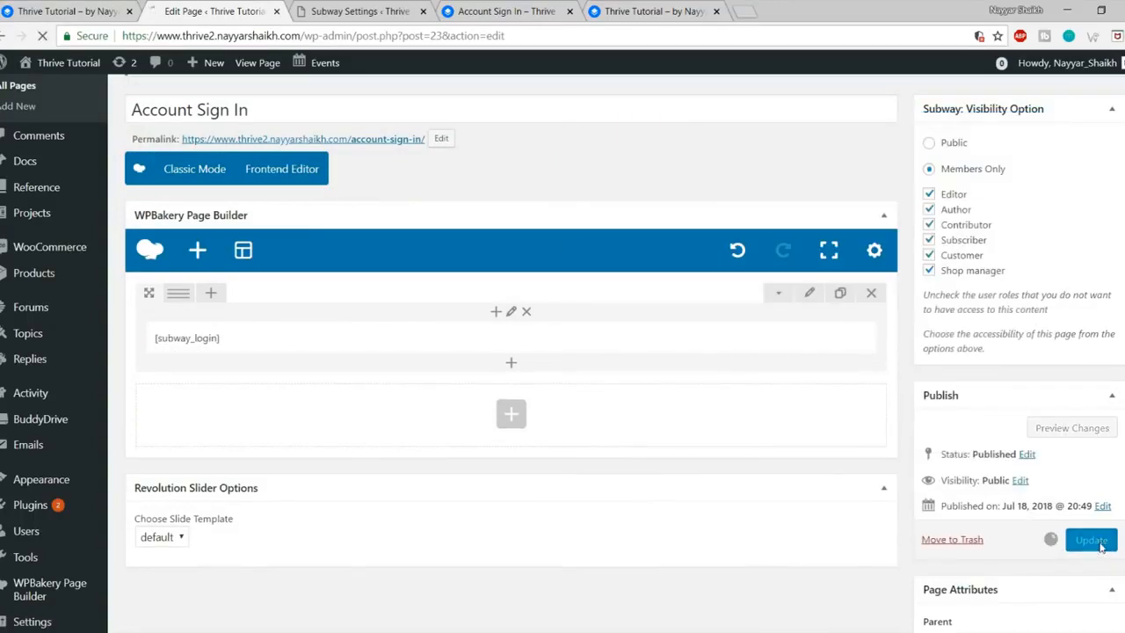
Step: Reload the front-end Account Sign In page and copy its web address
left_click(525, 7)
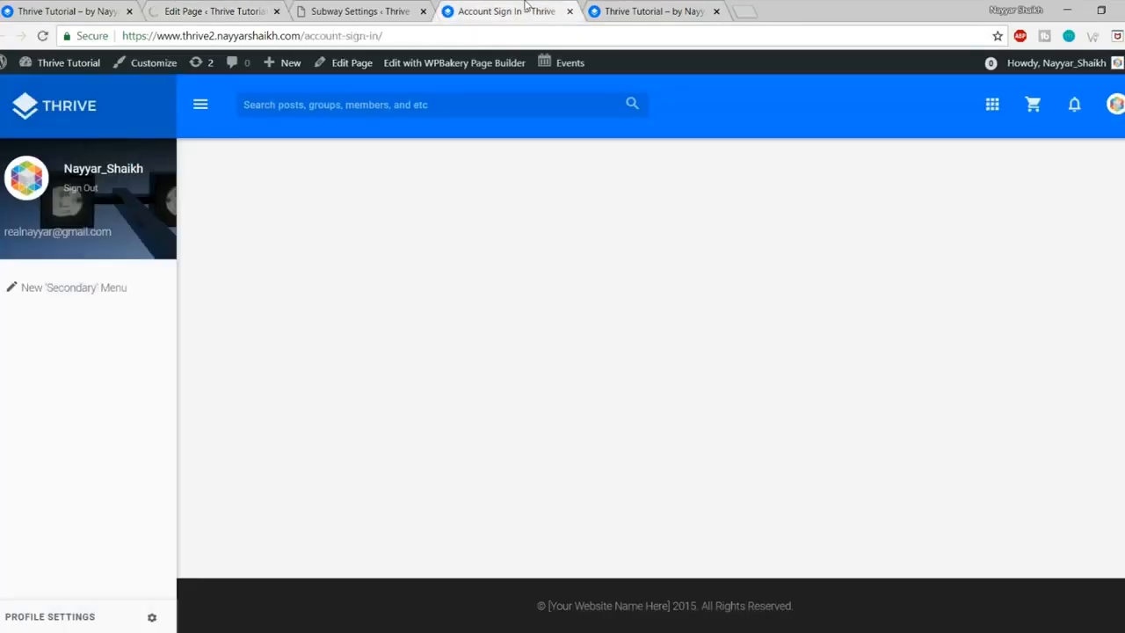
left_click(41, 37)
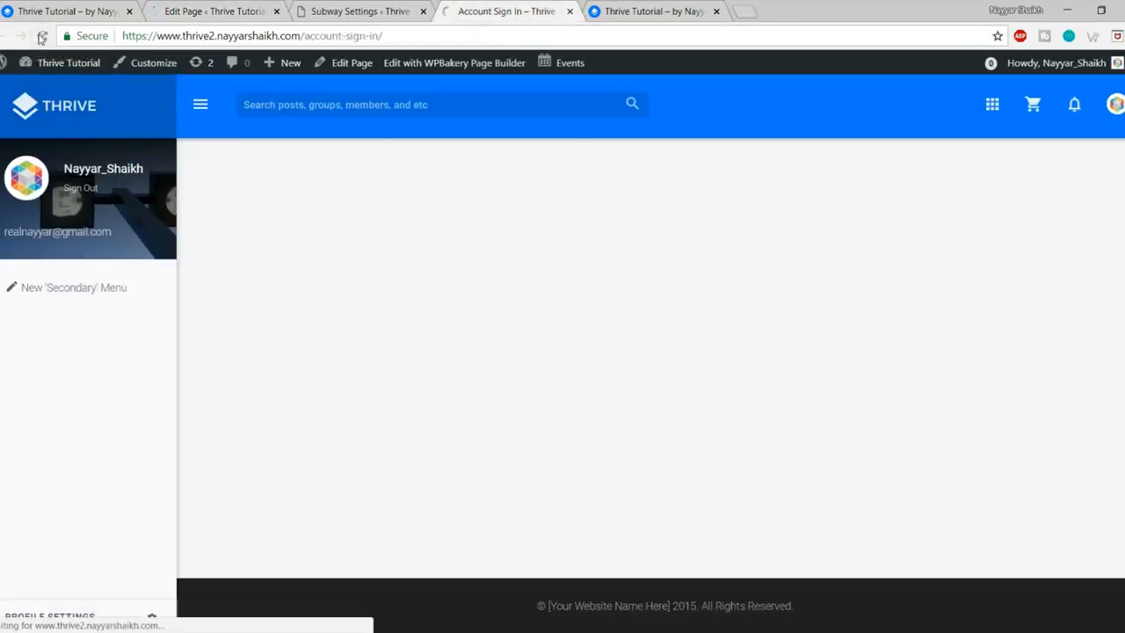
left_click_drag(334, 182, 186, 174)
left_click(299, 173)
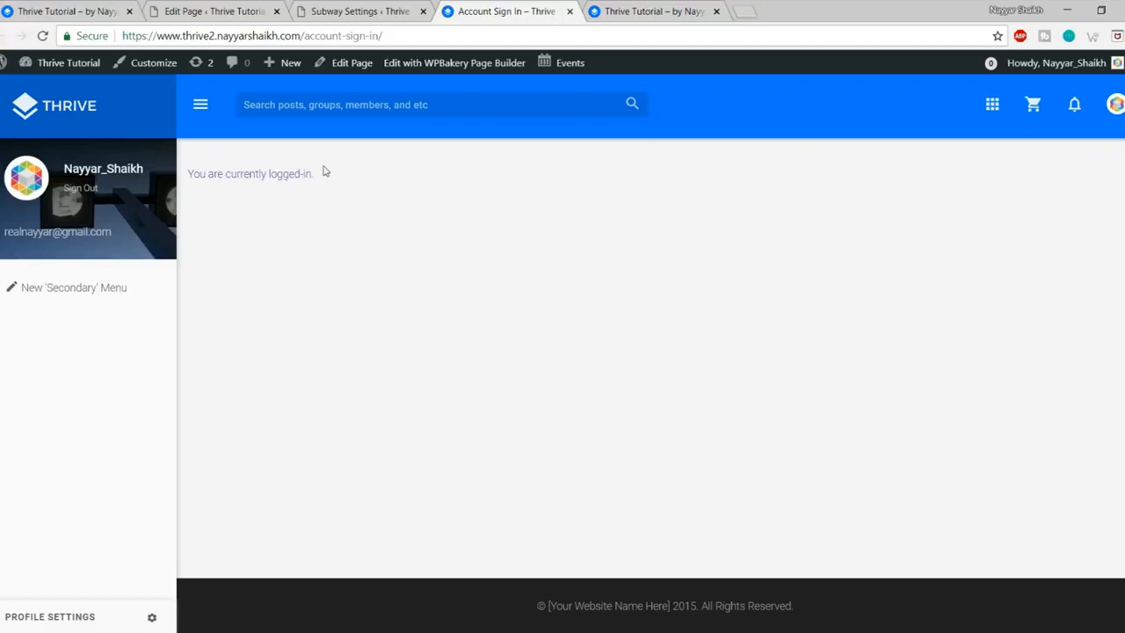
left_click(390, 33)
key("ctrl+c")
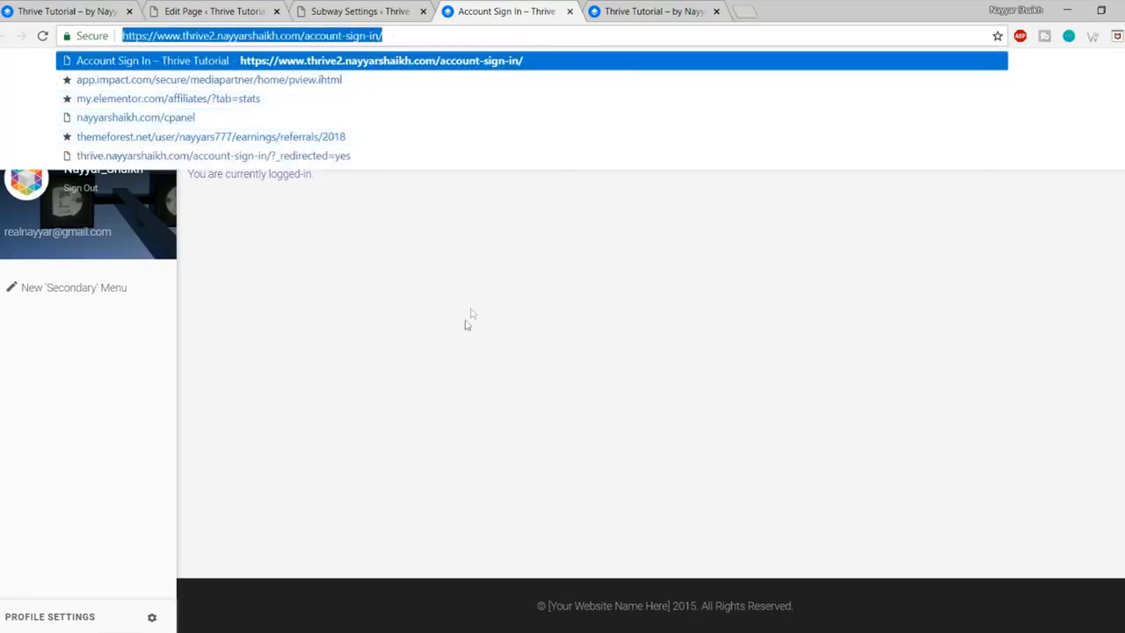
left_click(435, 355)
Step: Load the Account Sign In page logged out in a new private tab
left_click(160, 631)
left_click(234, 595)
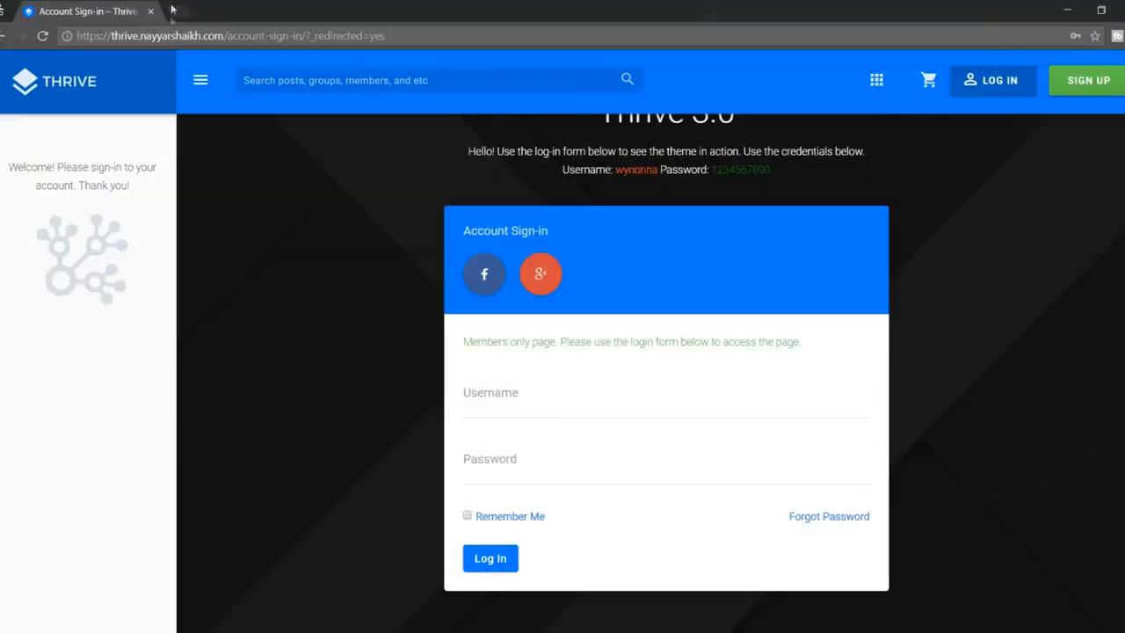
left_click(178, 12)
key("ctrl+v")
key("Return")
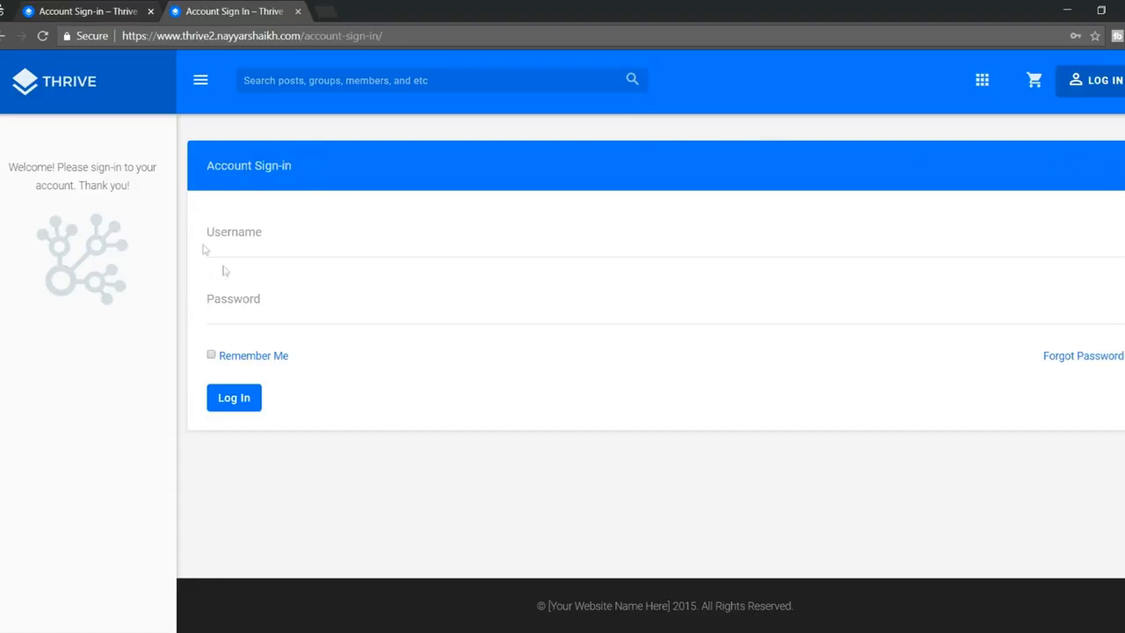
Step: Compare it against the demo site's sign-in page
left_click(51, 14)
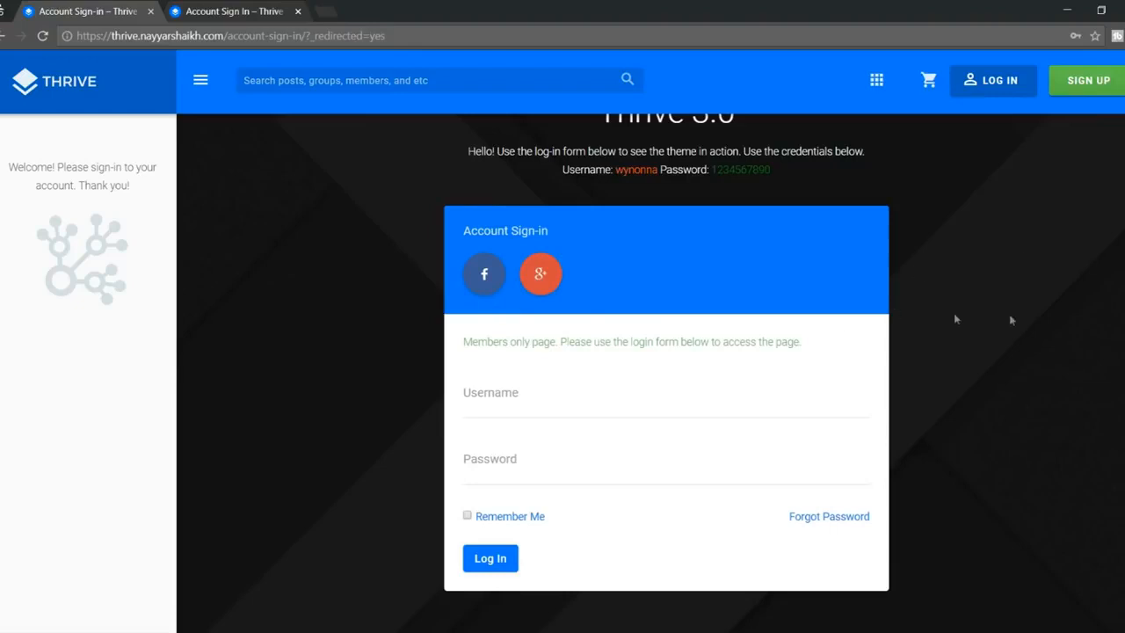
scroll(372, 321, "down", 3)
scroll(372, 322, "up", 4)
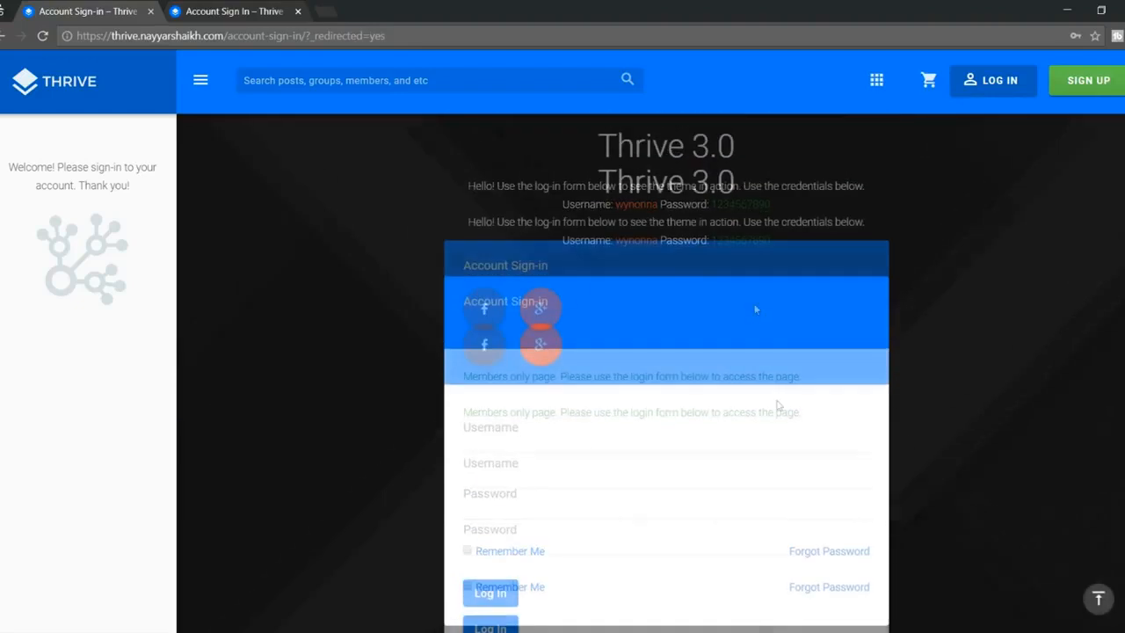
scroll(496, 353, "down", 3)
left_click(256, 8)
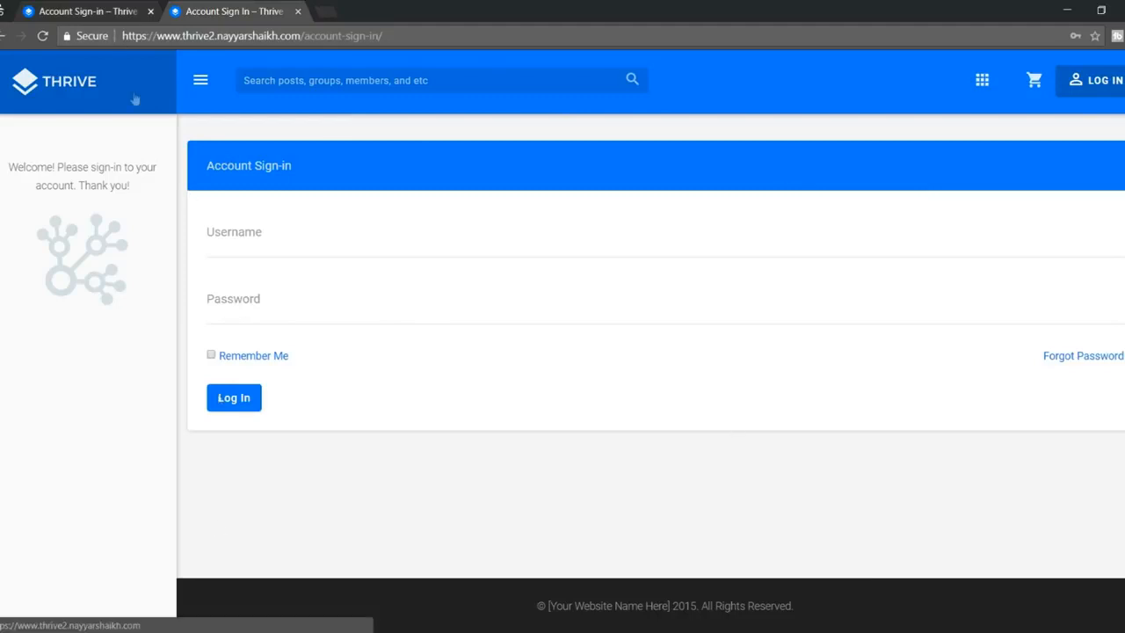
Step: In the page editor, apply the 1/4 + 1/2 + 1/4 row layout and drag the [subway_login] block to the middle
mouse_move(130, 630)
left_click(231, 587)
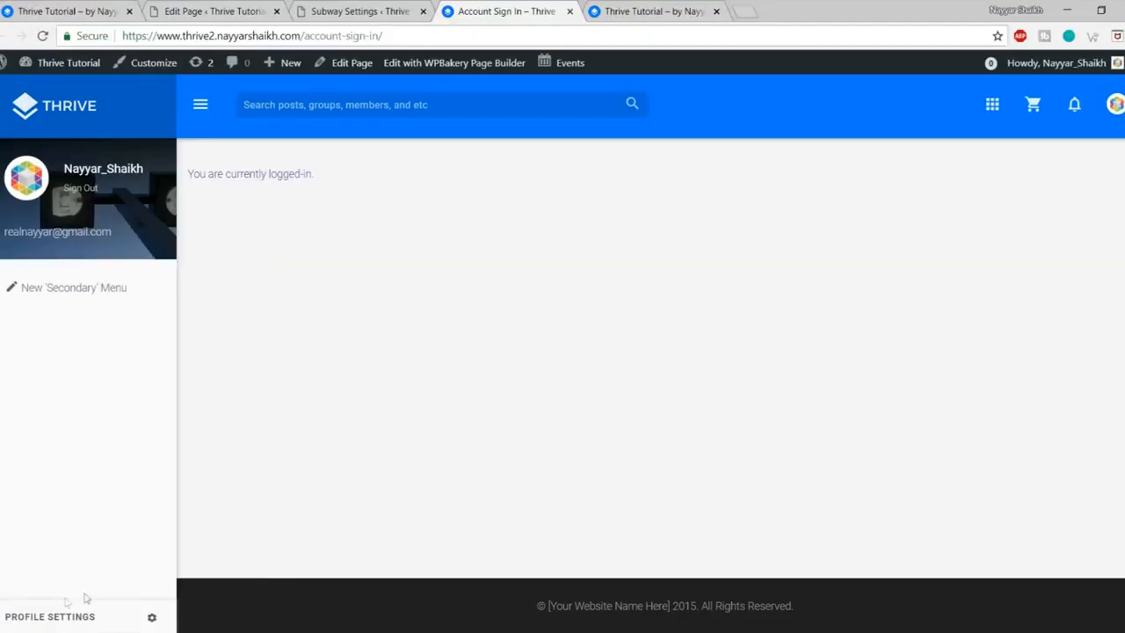
left_click(215, 10)
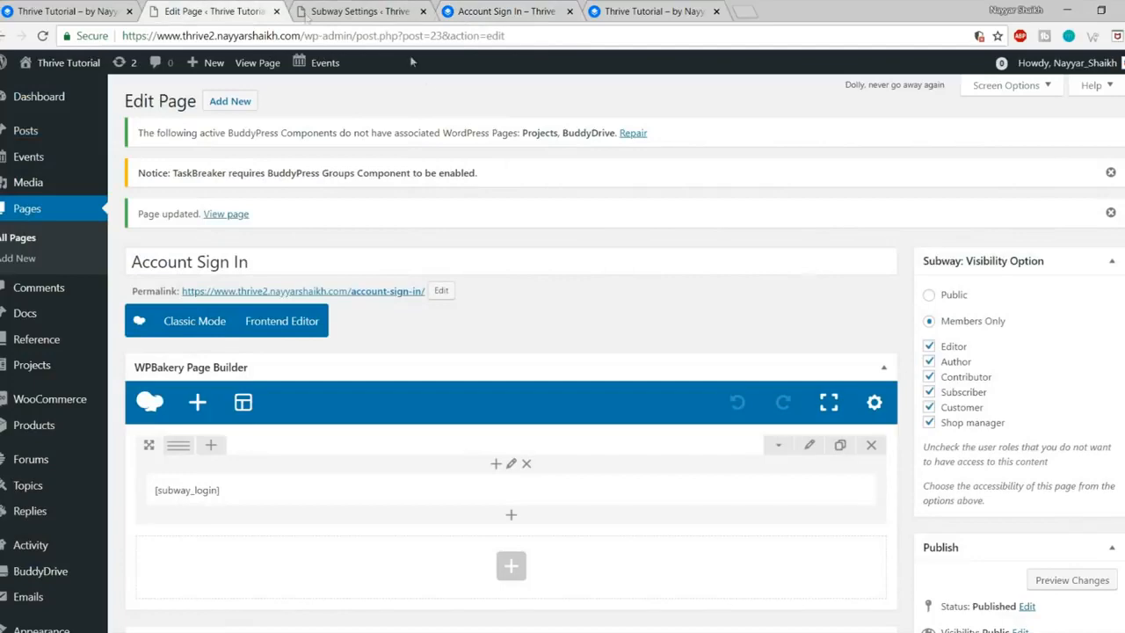
scroll(479, 298, "down", 5)
mouse_move(178, 217)
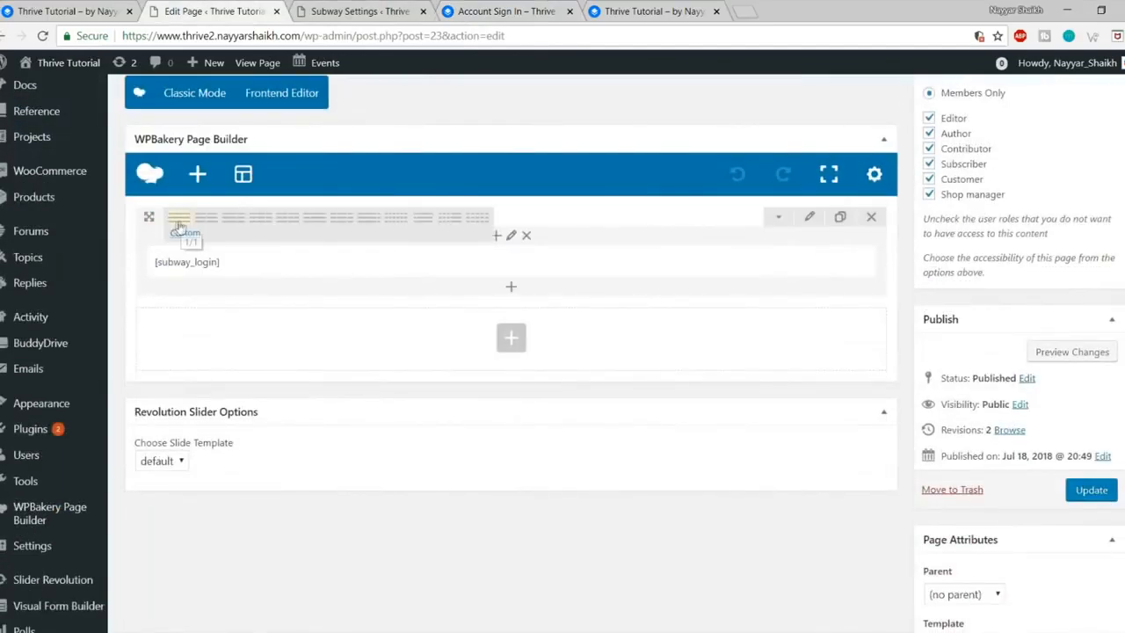
left_click(336, 226)
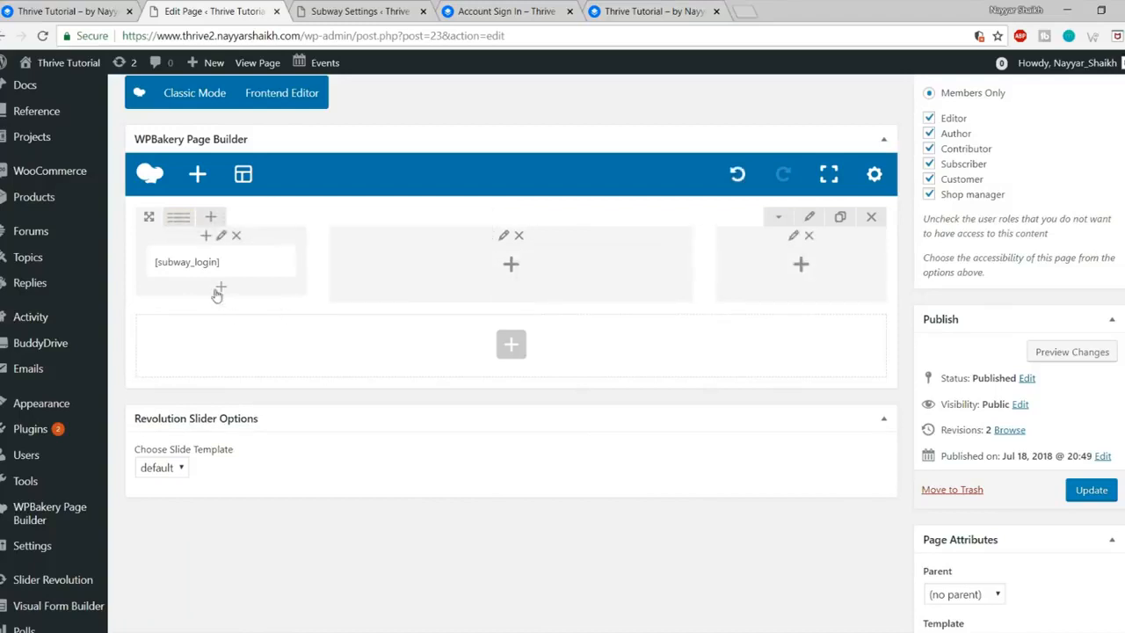
left_click_drag(199, 260, 537, 280)
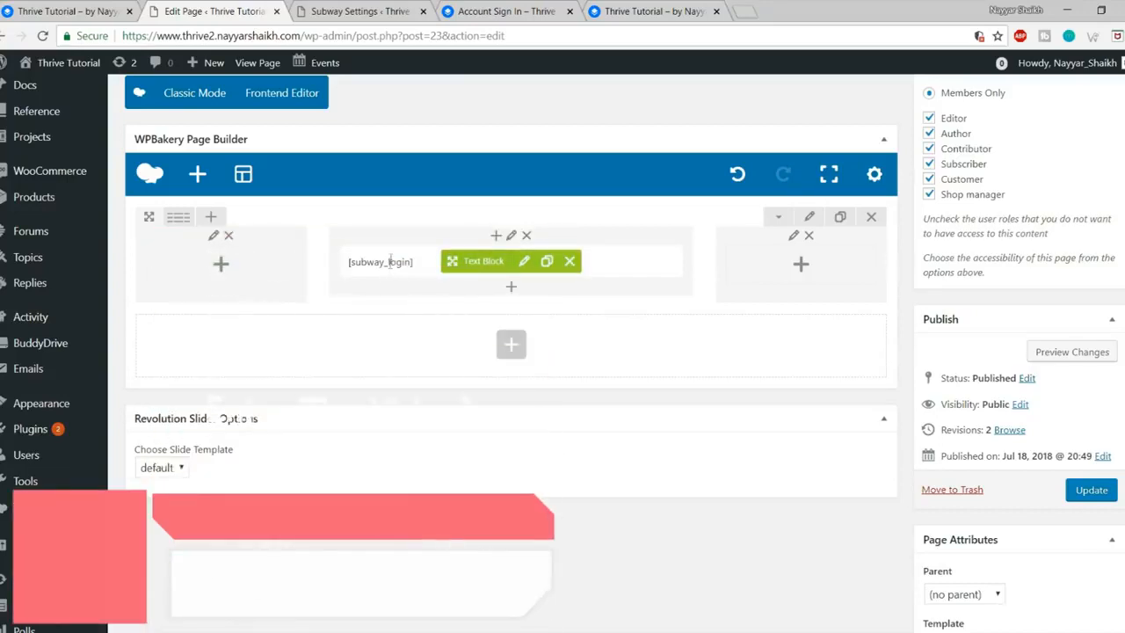
Step: Add a centred Heading 1 'Welcome to Thrive' above the [subway_login] shortcode
left_click(523, 264)
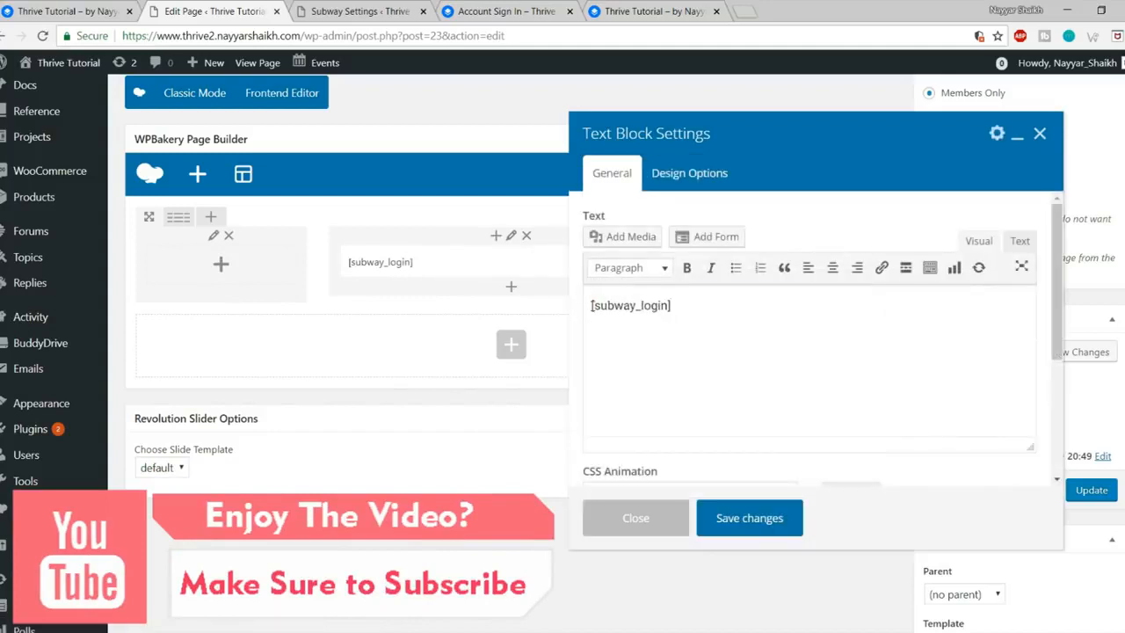
key("Return")
type("Welcome to Thrive")
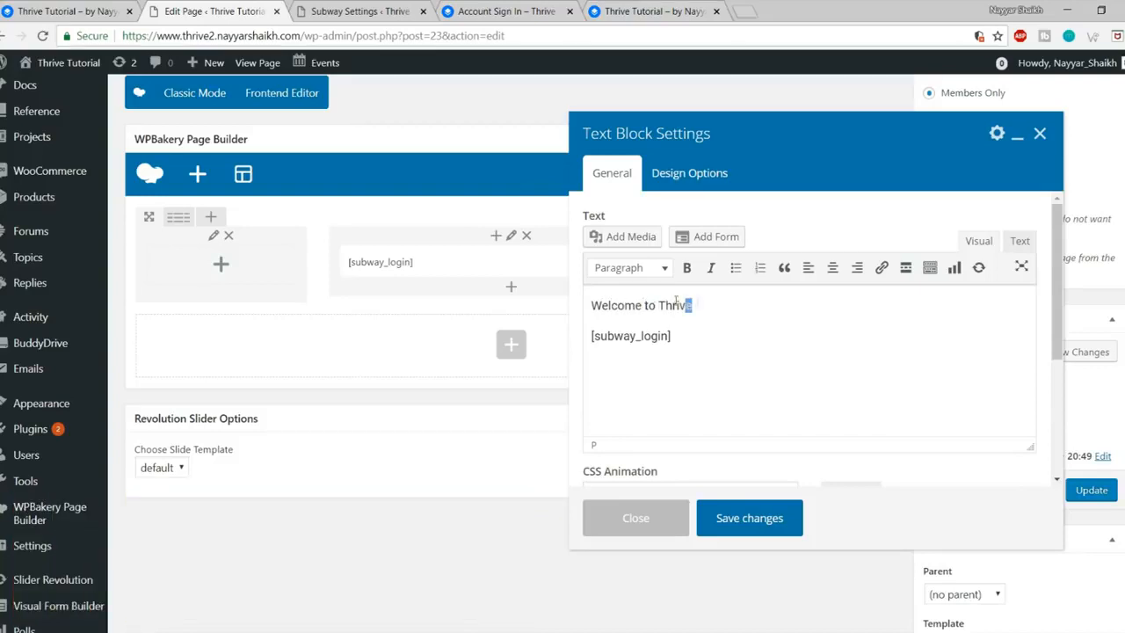
left_click_drag(695, 305, 574, 295)
left_click(832, 268)
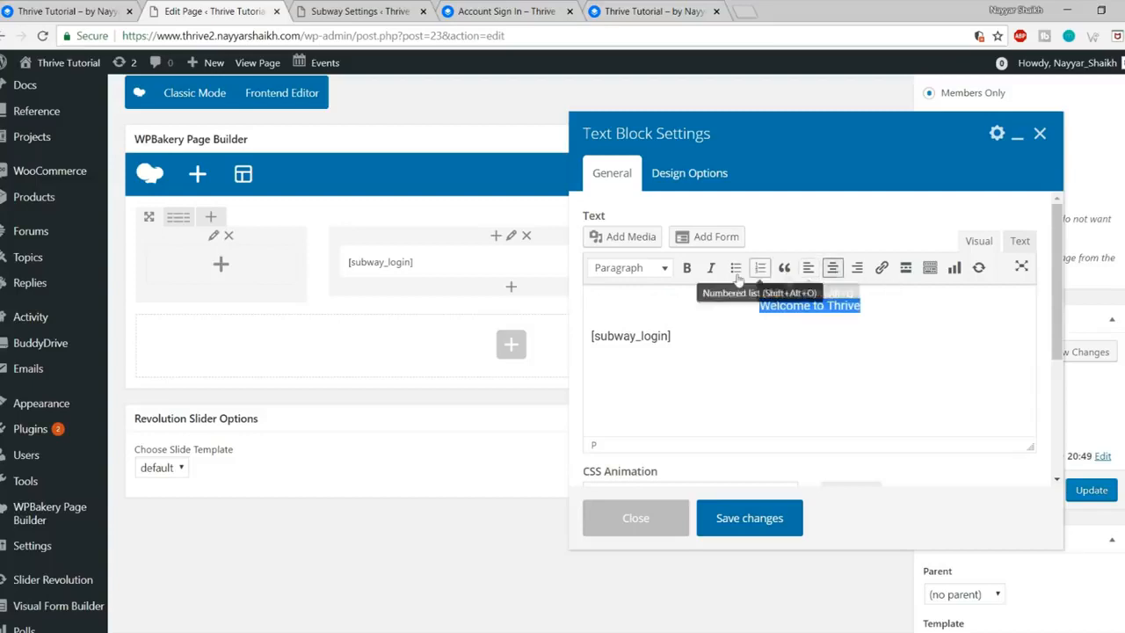
left_click(630, 267)
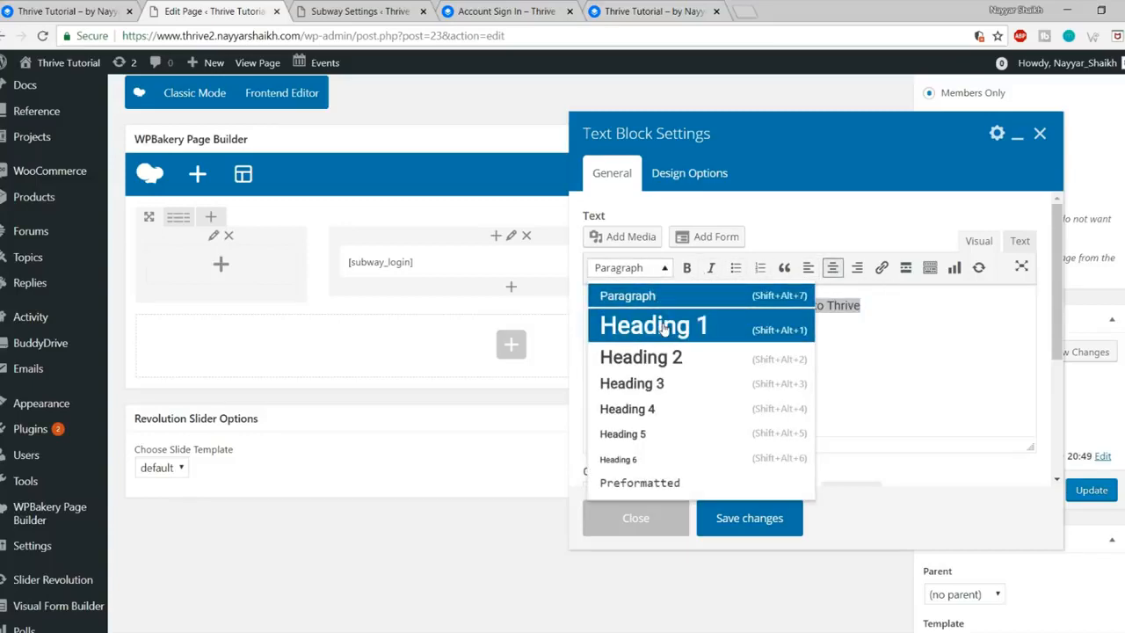
left_click(663, 327)
Step: Give the Welcome to Thrive heading a new text colour and save the block
left_click_drag(911, 322, 672, 318)
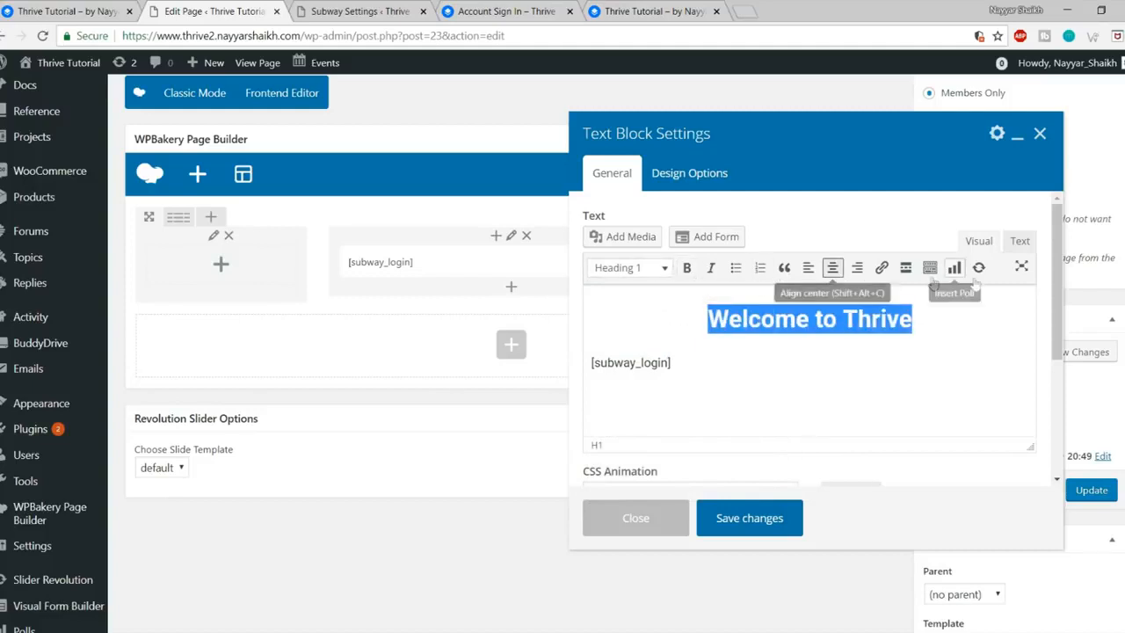
left_click(929, 269)
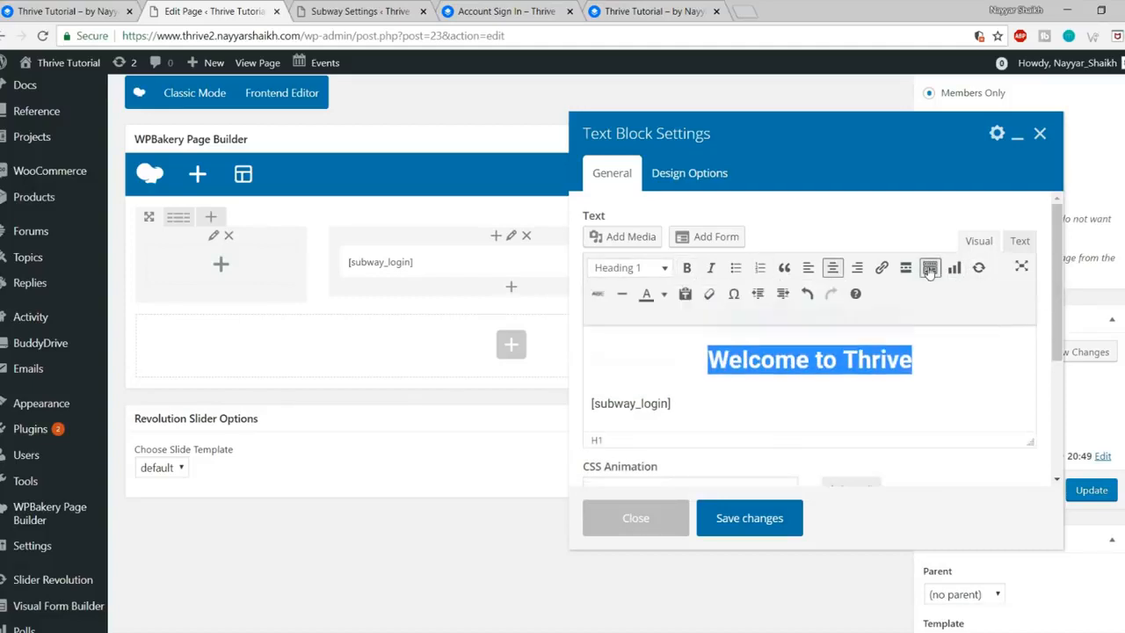
left_click(663, 295)
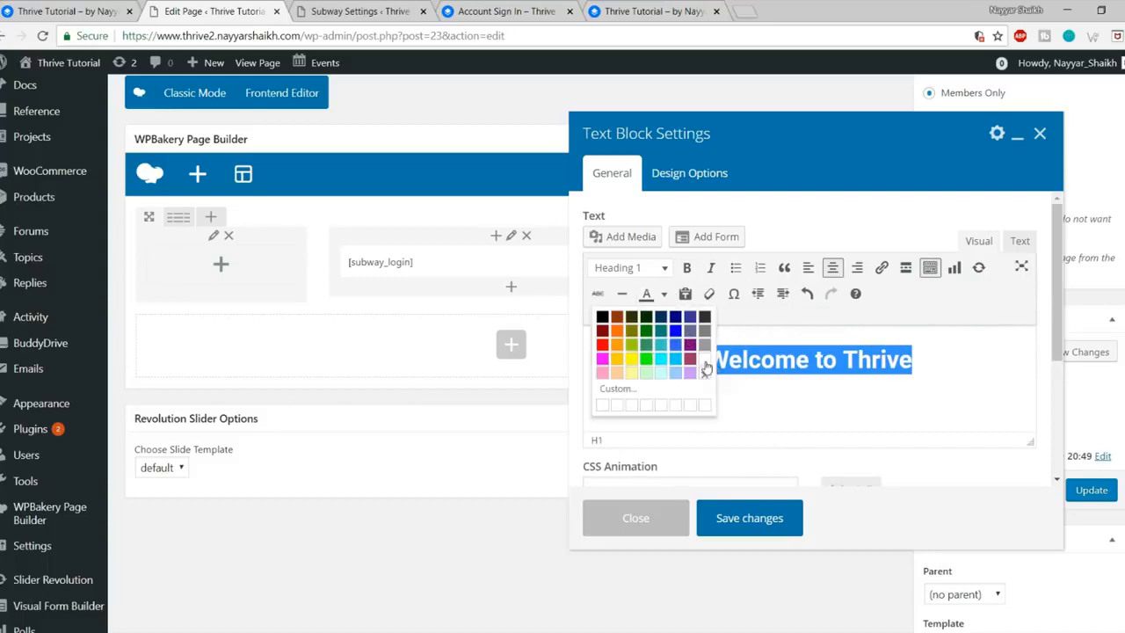
left_click(707, 367)
left_click(761, 519)
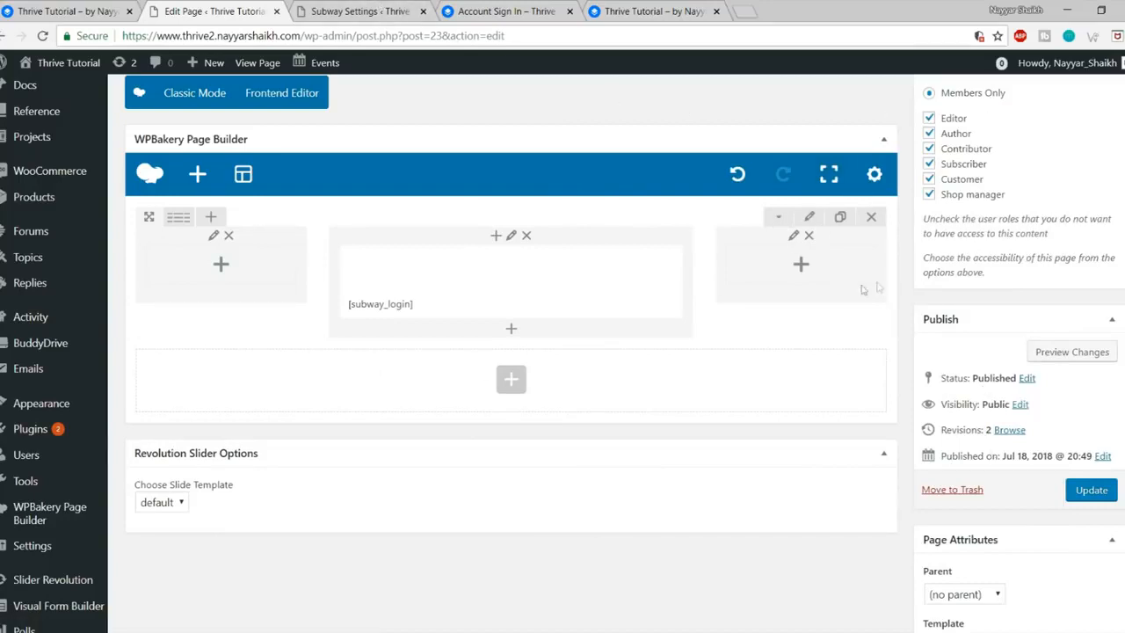
Step: In the row's Design Options, set a black background colour, leaving the background image unset
left_click(806, 218)
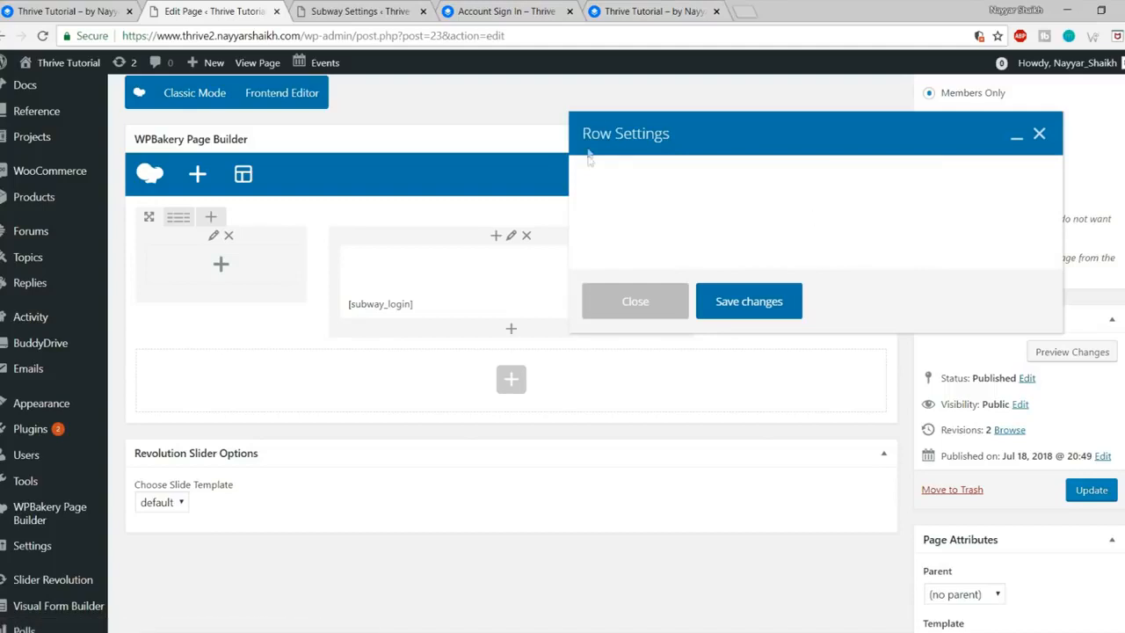
left_click(682, 175)
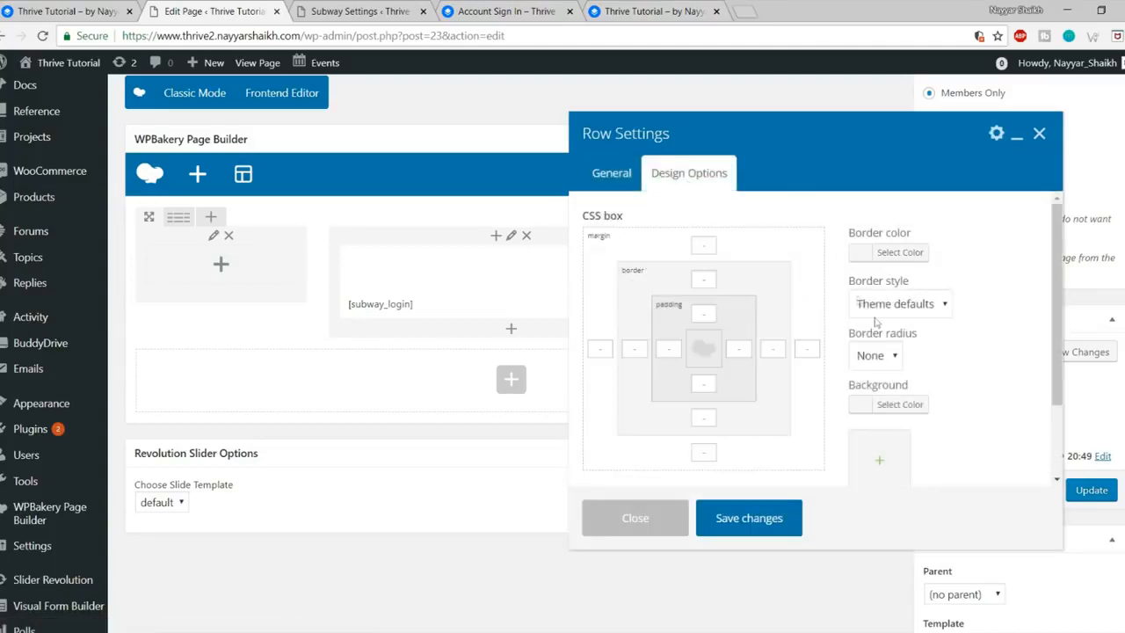
scroll(956, 400, "down", 2)
left_click(914, 327)
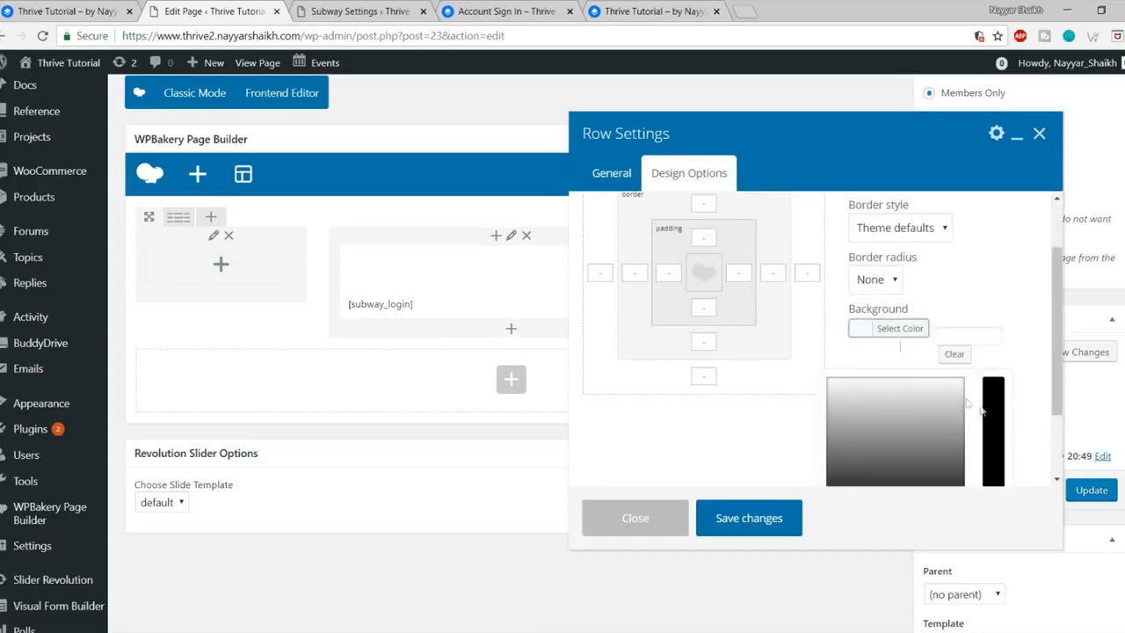
scroll(946, 401, "down", 2)
left_click(832, 424)
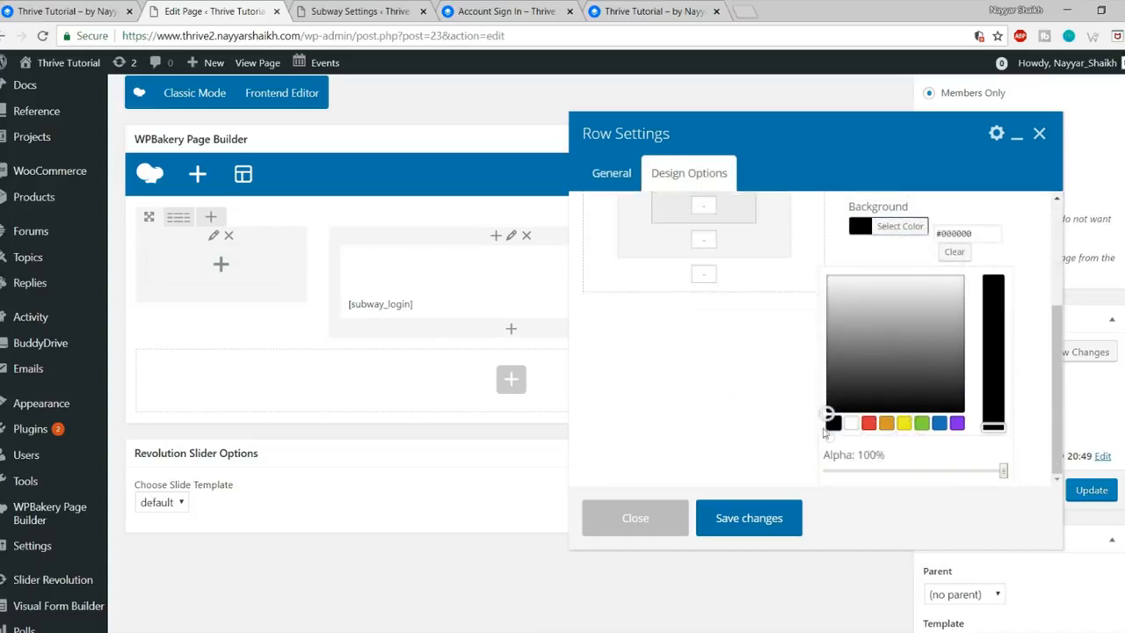
left_click(903, 236)
scroll(962, 339, "up", 2)
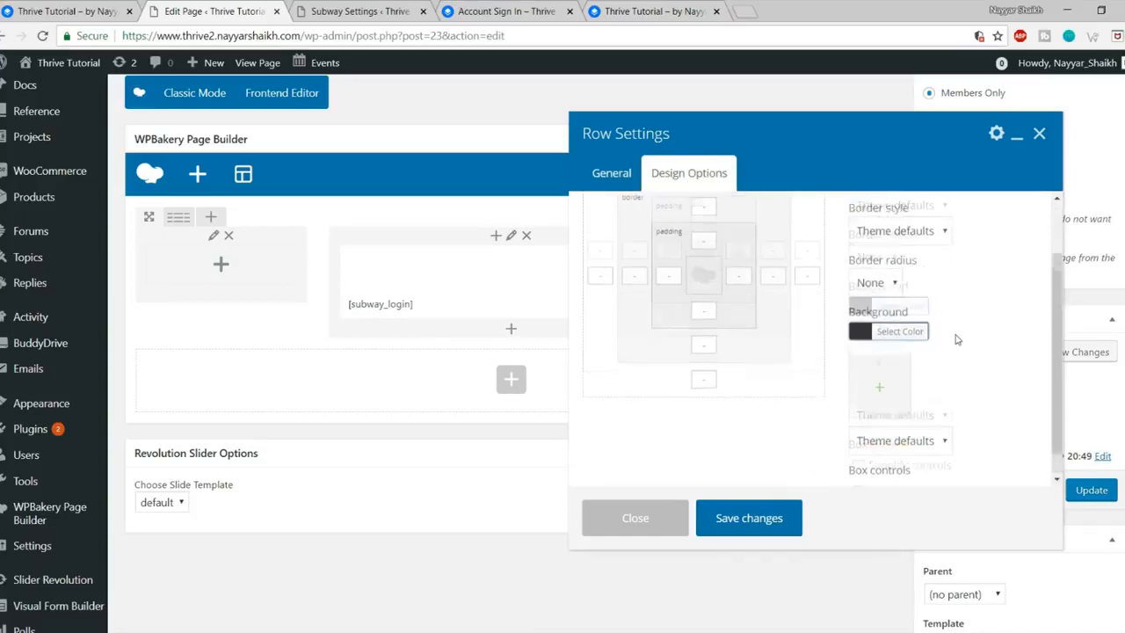
scroll(896, 322, "down", 2)
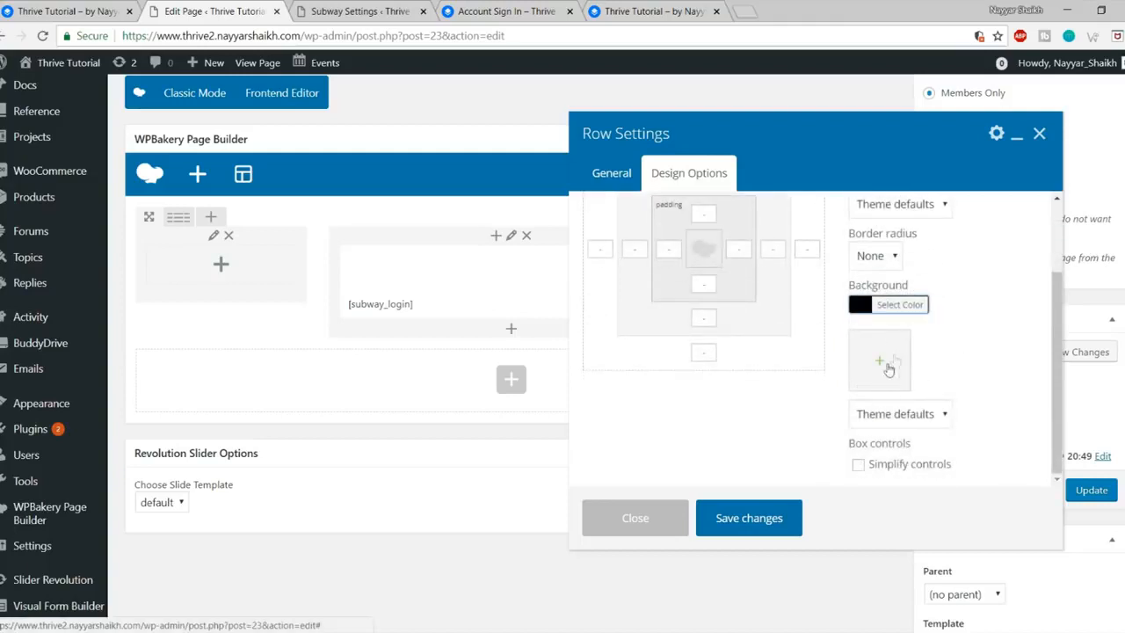
left_click(883, 362)
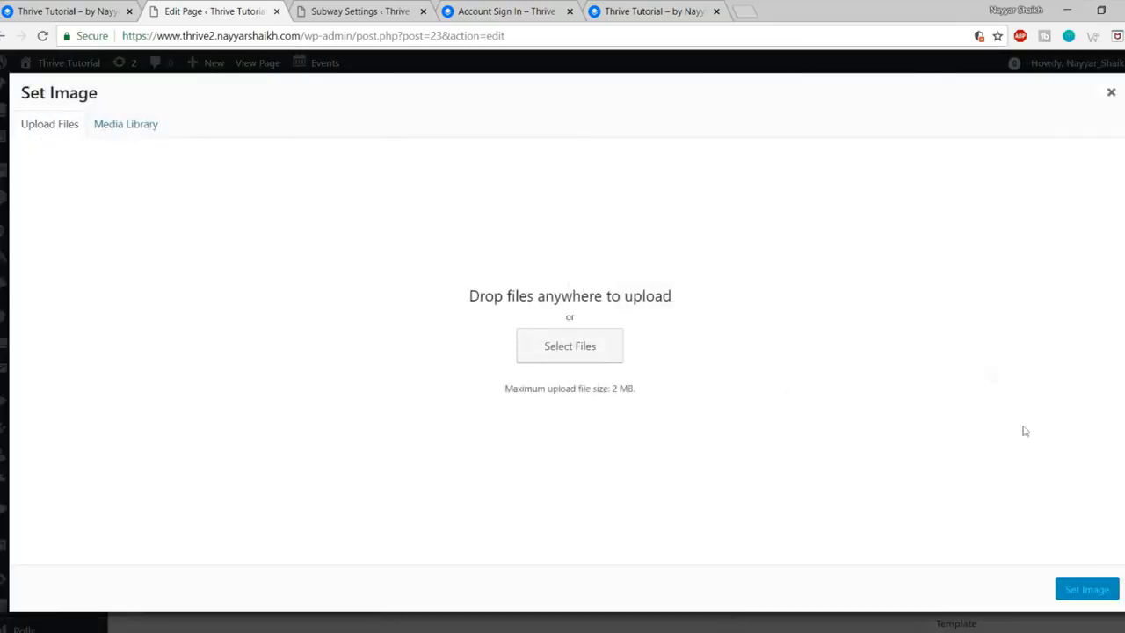
left_click(1111, 92)
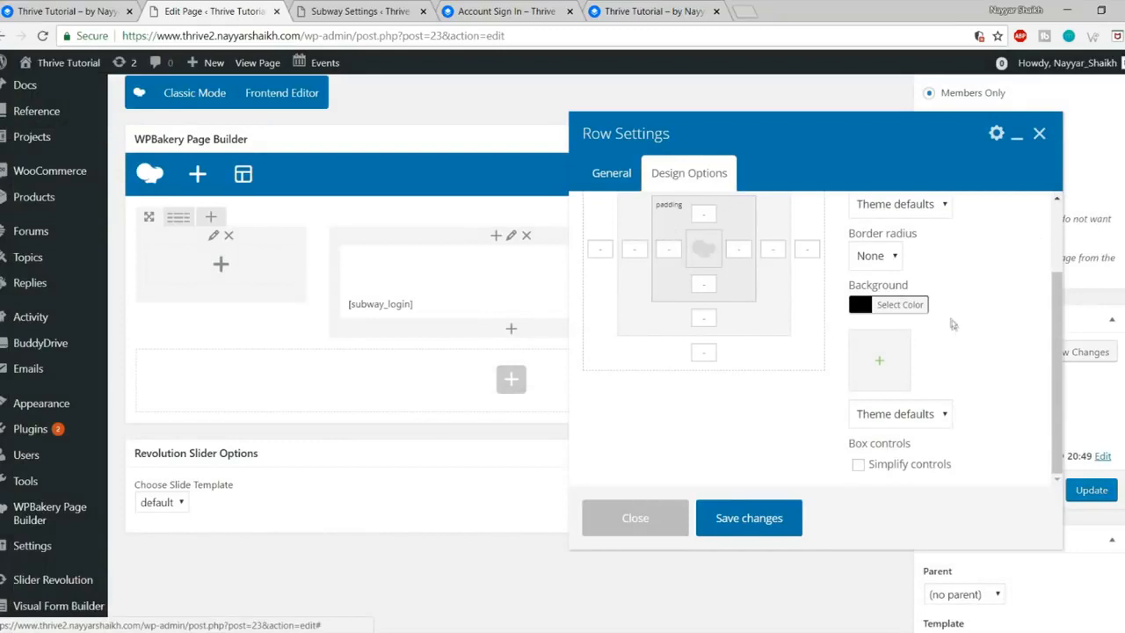
scroll(996, 338, "up", 3)
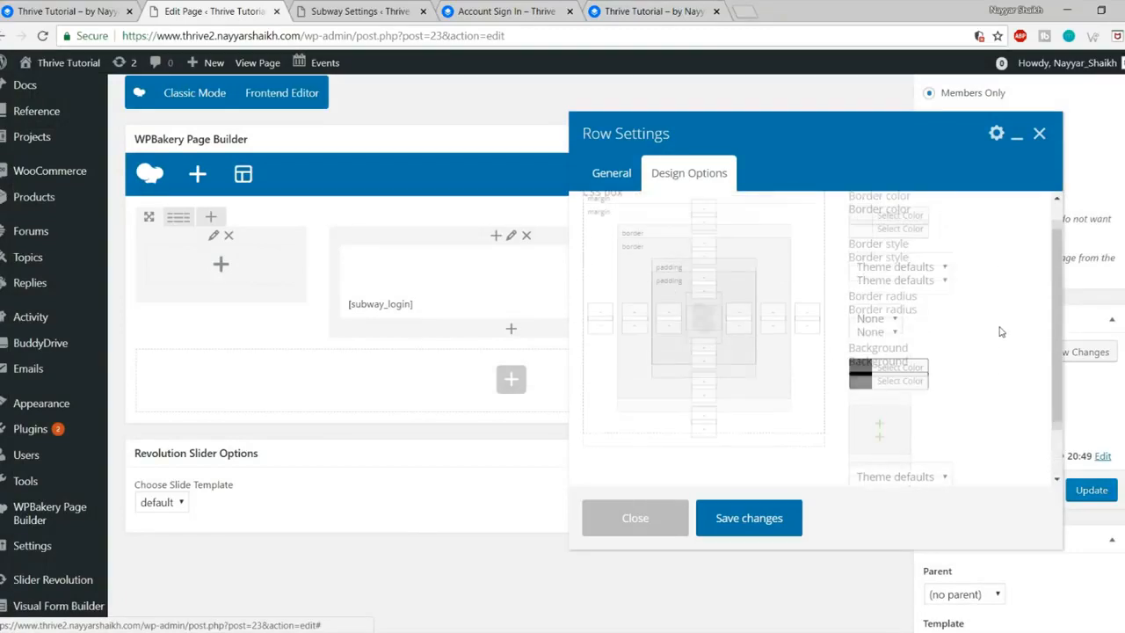
Step: Tick Full height row in General settings, save the row and update the page
left_click(617, 176)
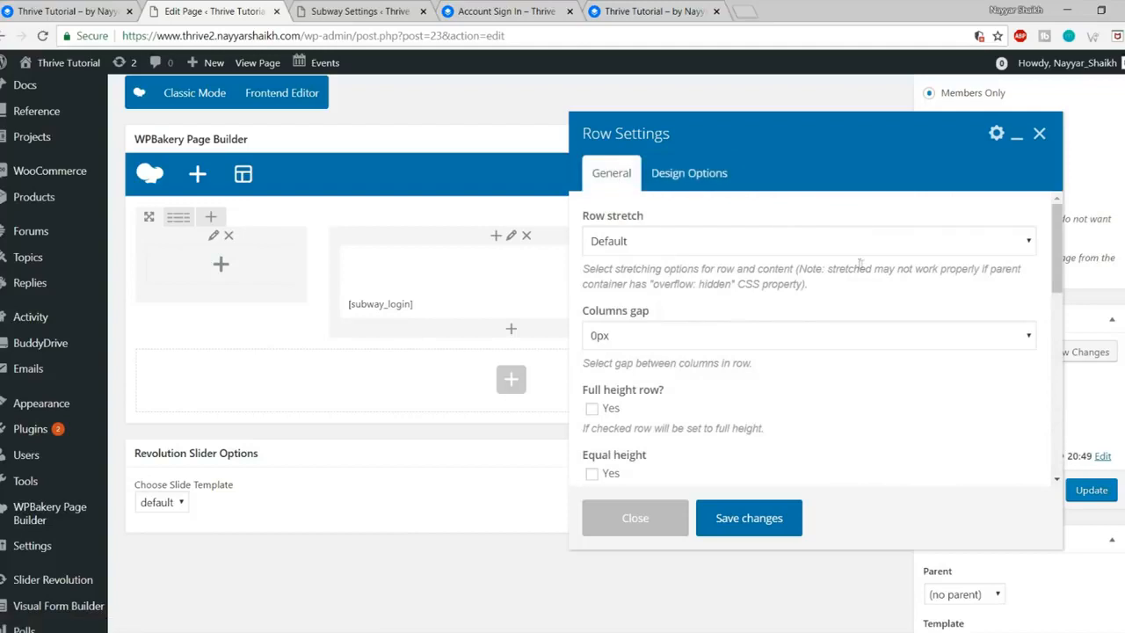
scroll(844, 282, "down", 1)
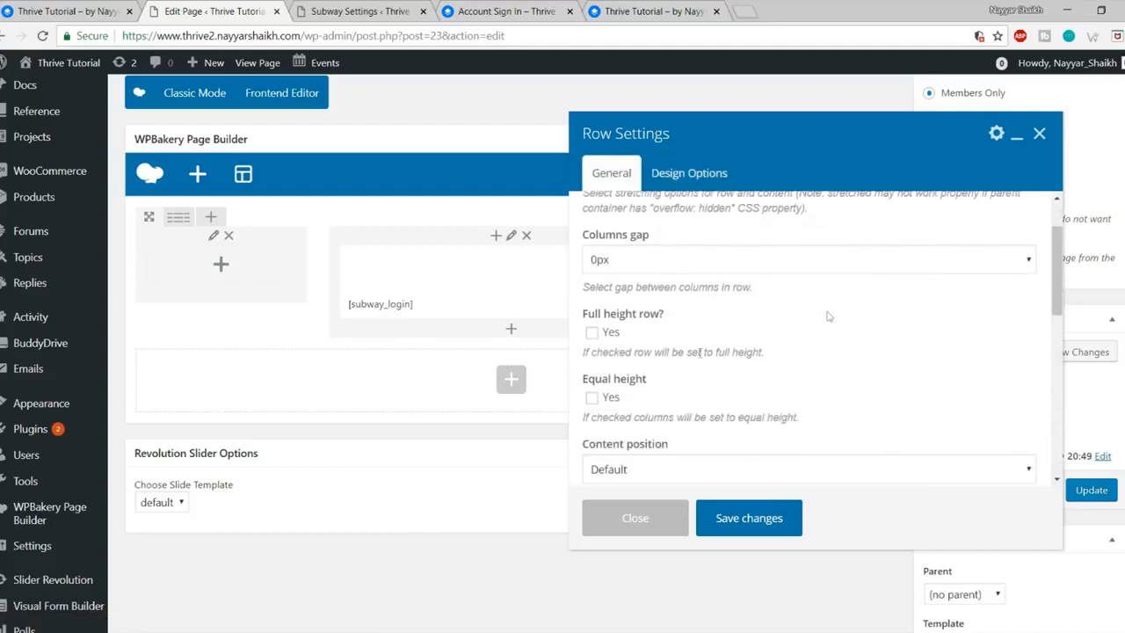
left_click(593, 334)
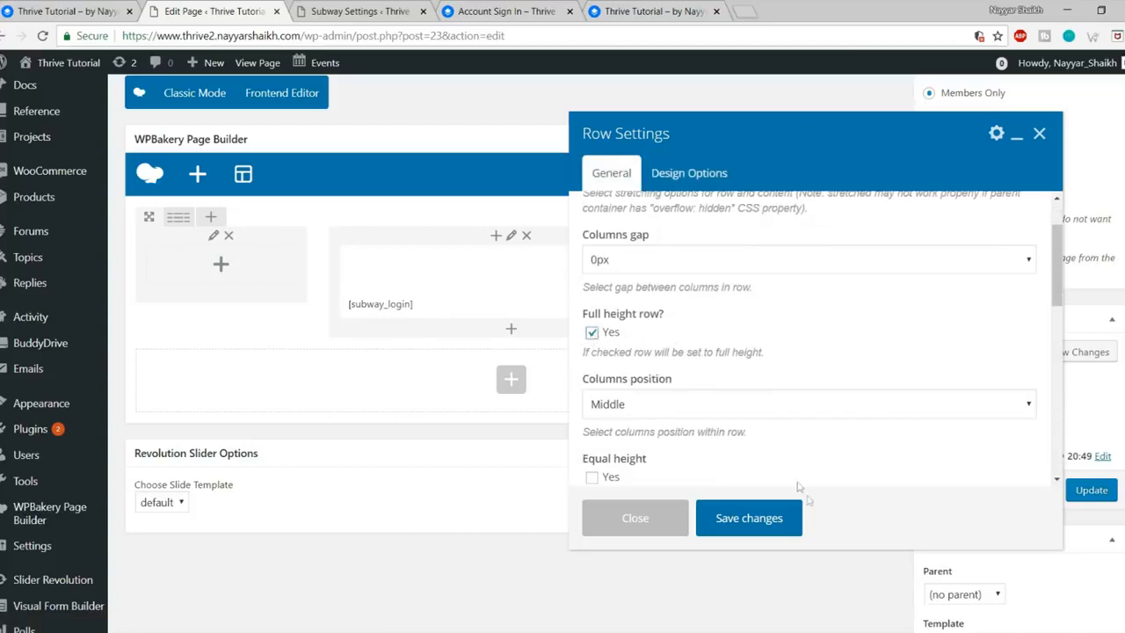
left_click(775, 526)
left_click(1094, 497)
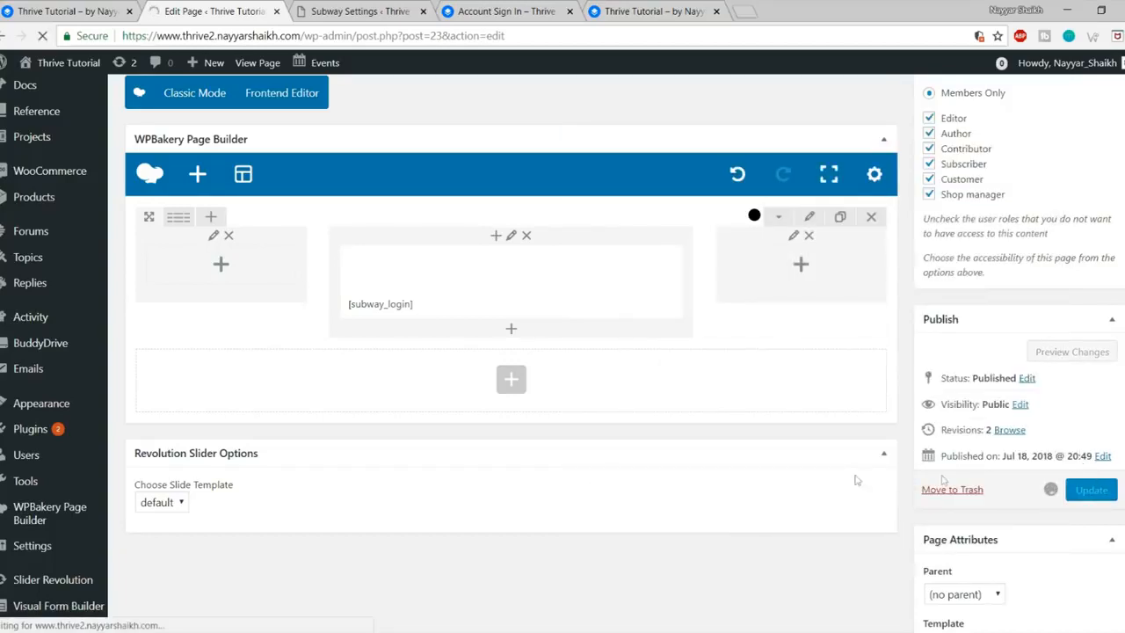
left_click(277, 579)
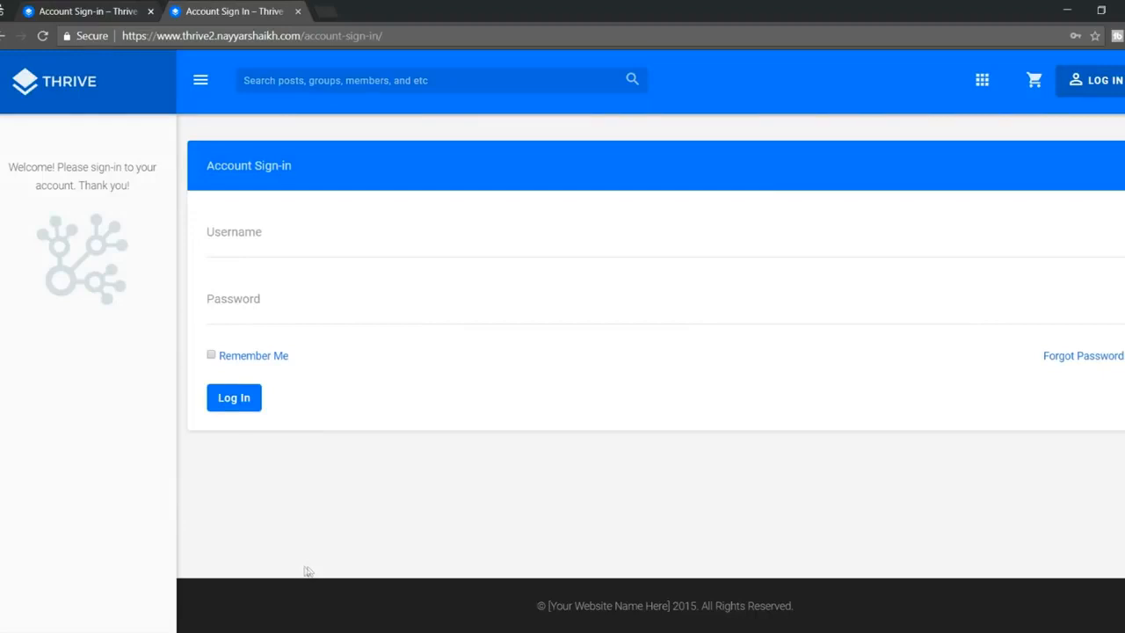
left_click(41, 36)
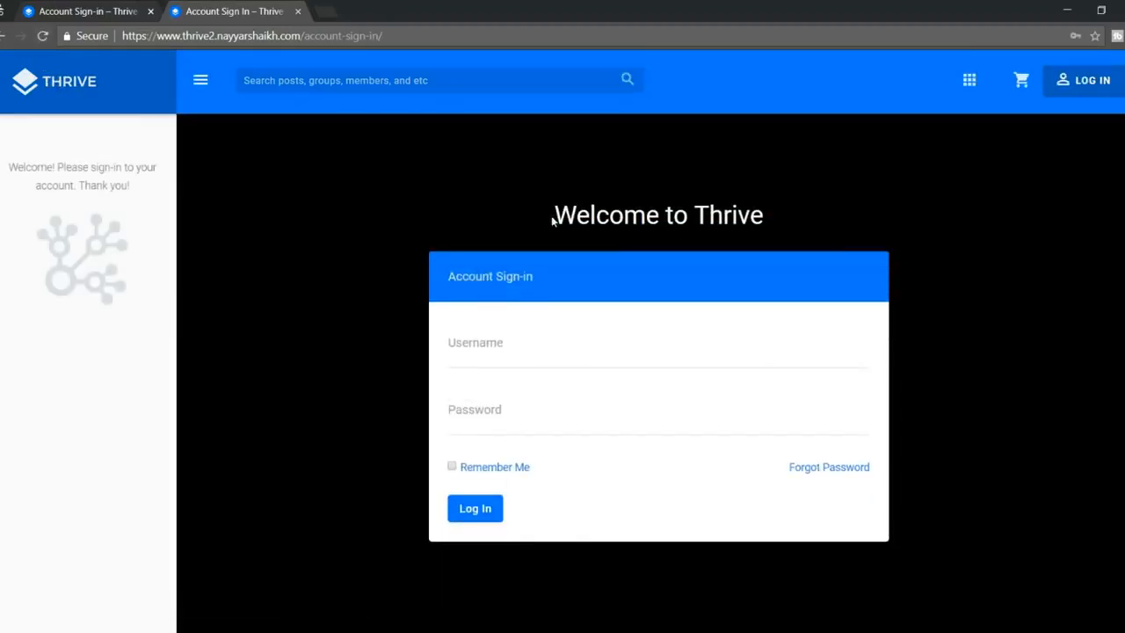
left_click_drag(553, 220, 798, 216)
left_click(777, 232)
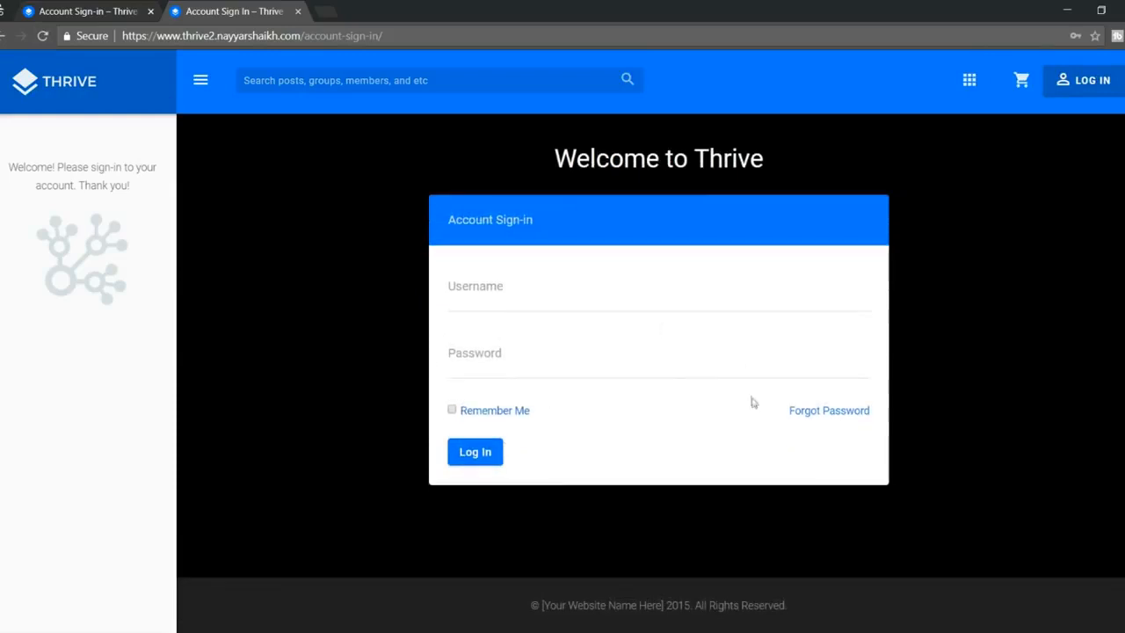
scroll(752, 399, "up", 1)
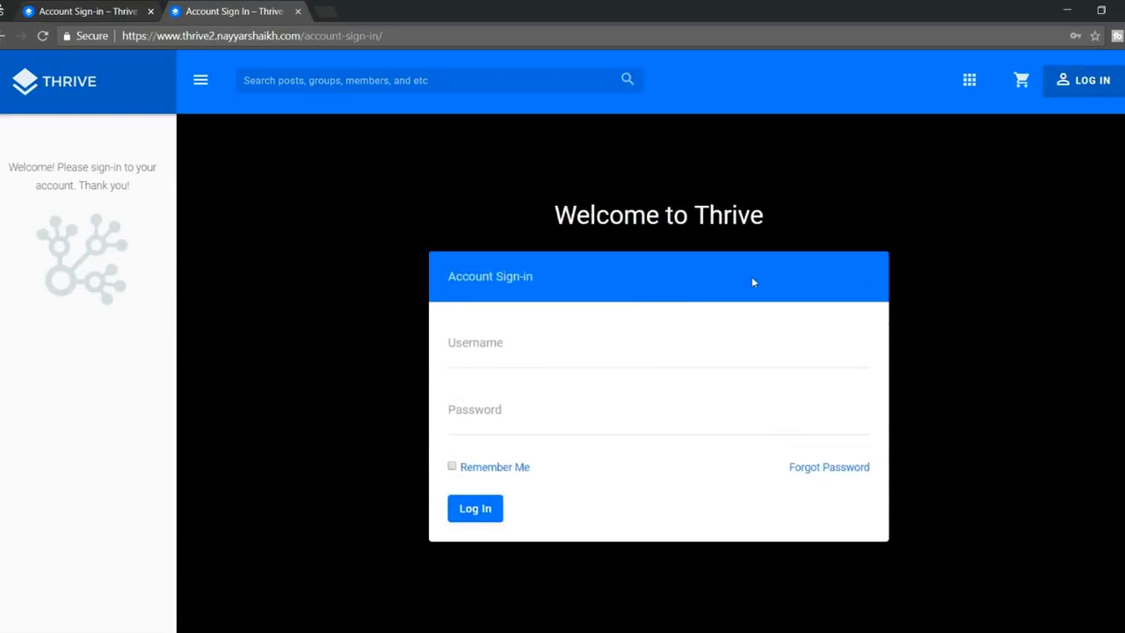
mouse_move(149, 624)
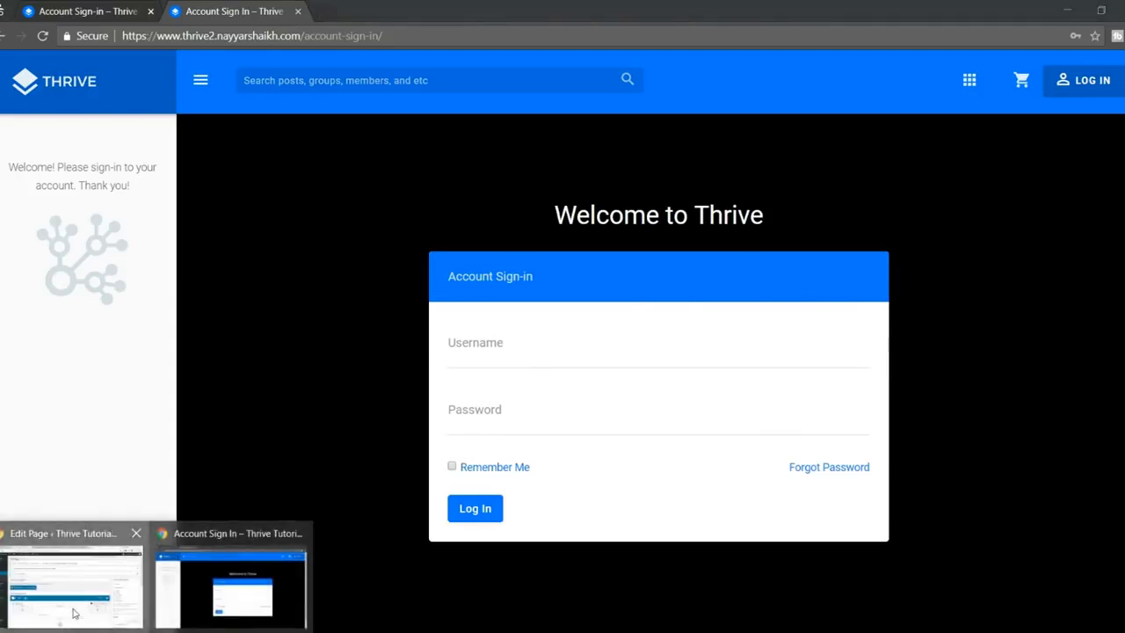
left_click(73, 575)
left_click(105, 12)
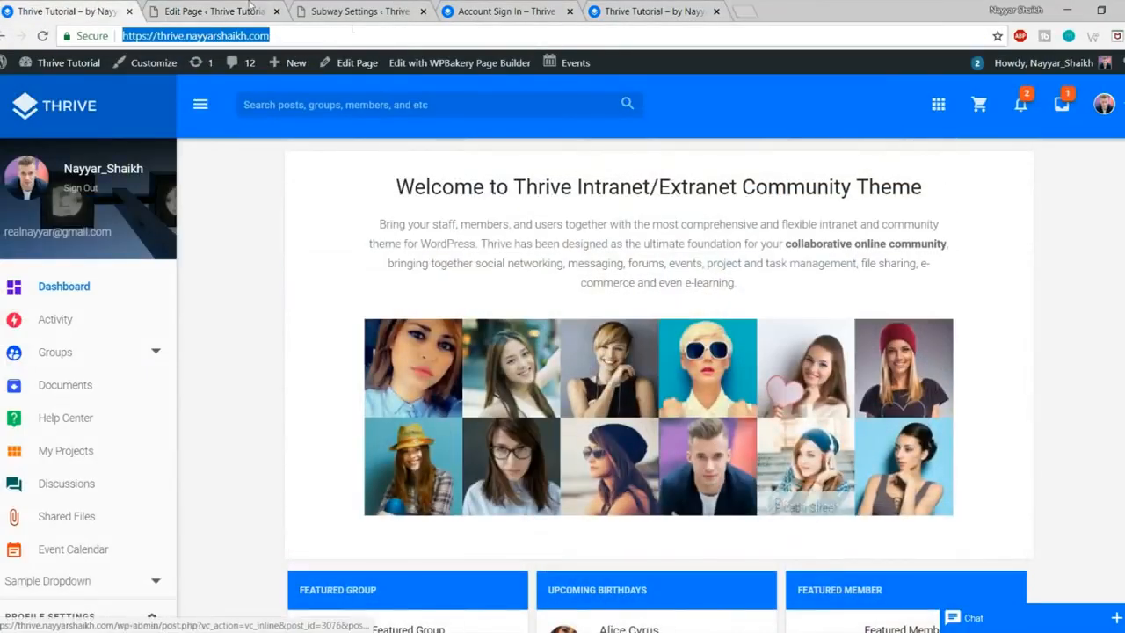
left_click(252, 8)
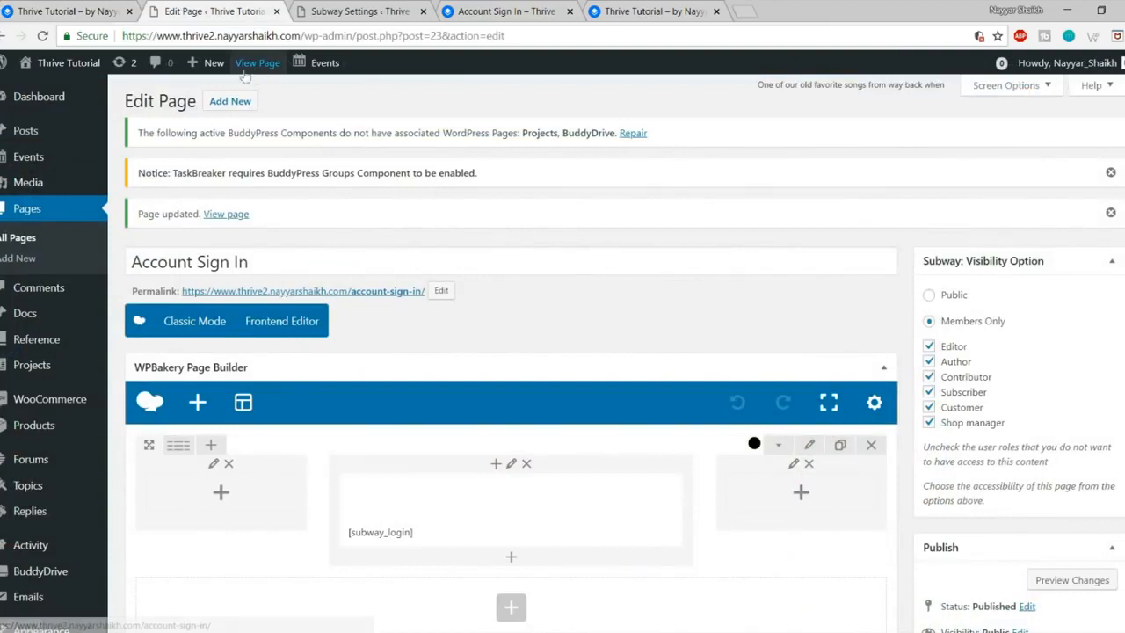
Step: Publish a new page titled 'Dashboard' using the Dashboard template
left_click(234, 103)
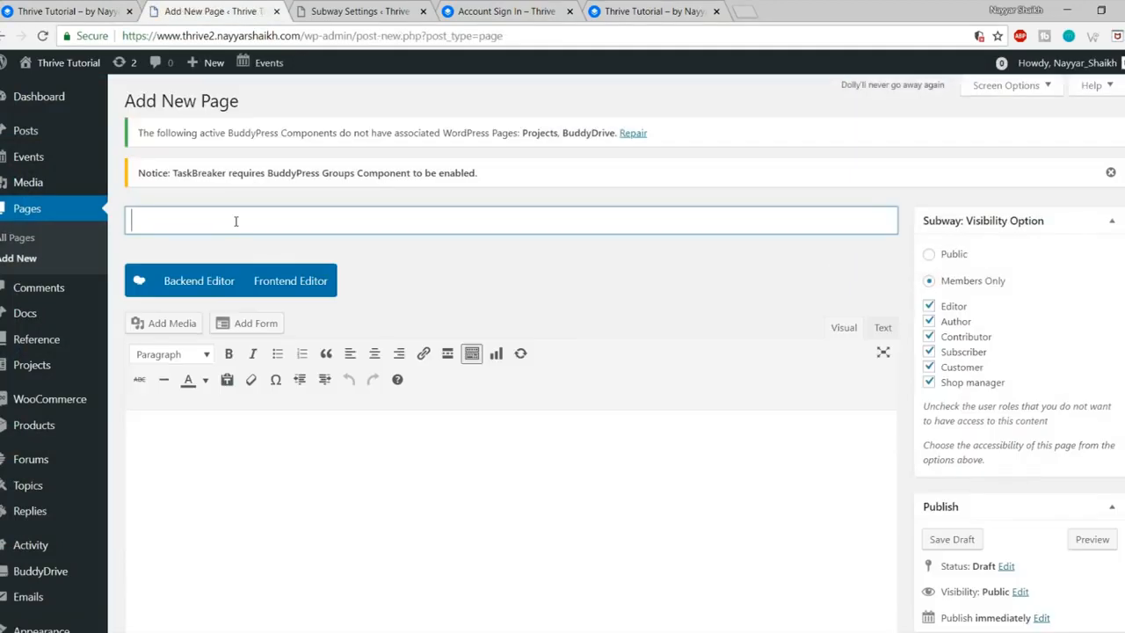
type("Dashboard")
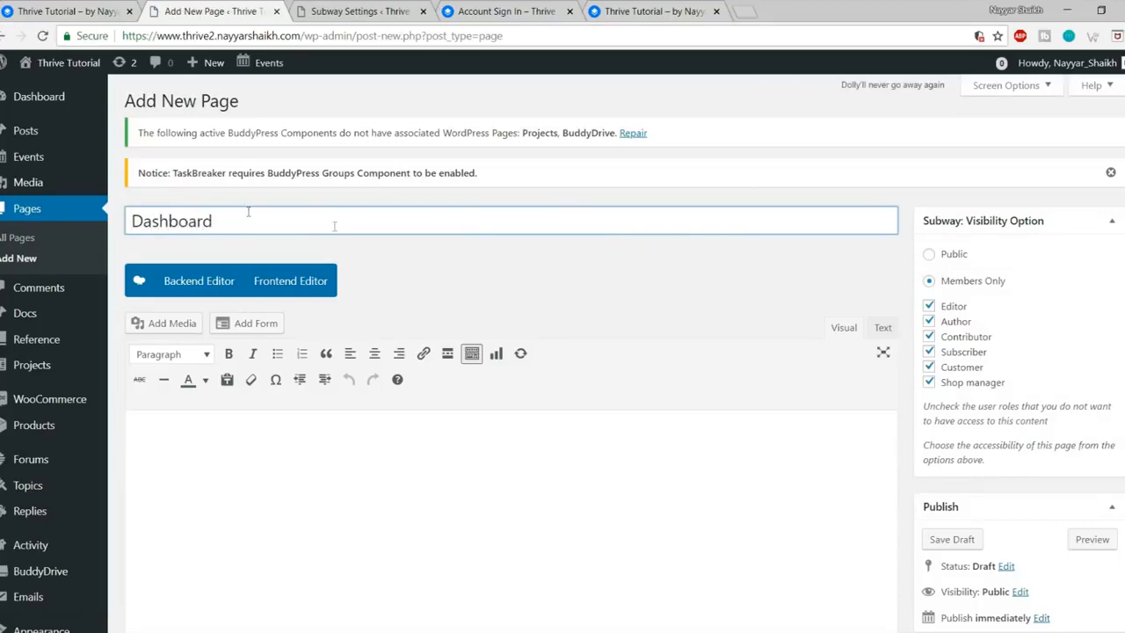
scroll(334, 226, "down", 5)
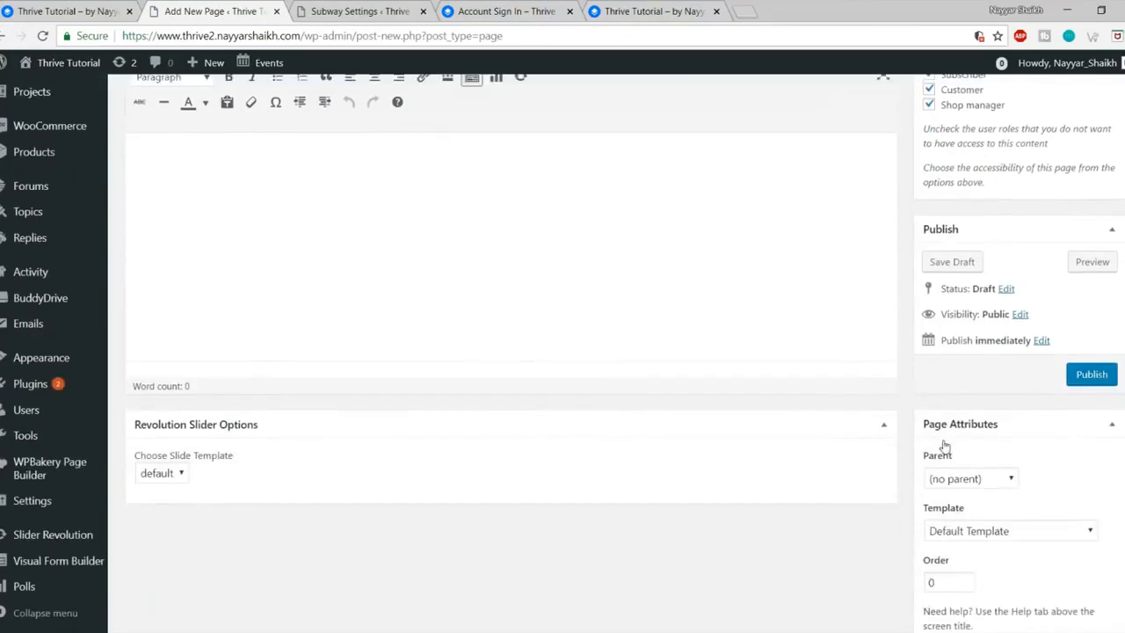
left_click(1011, 352)
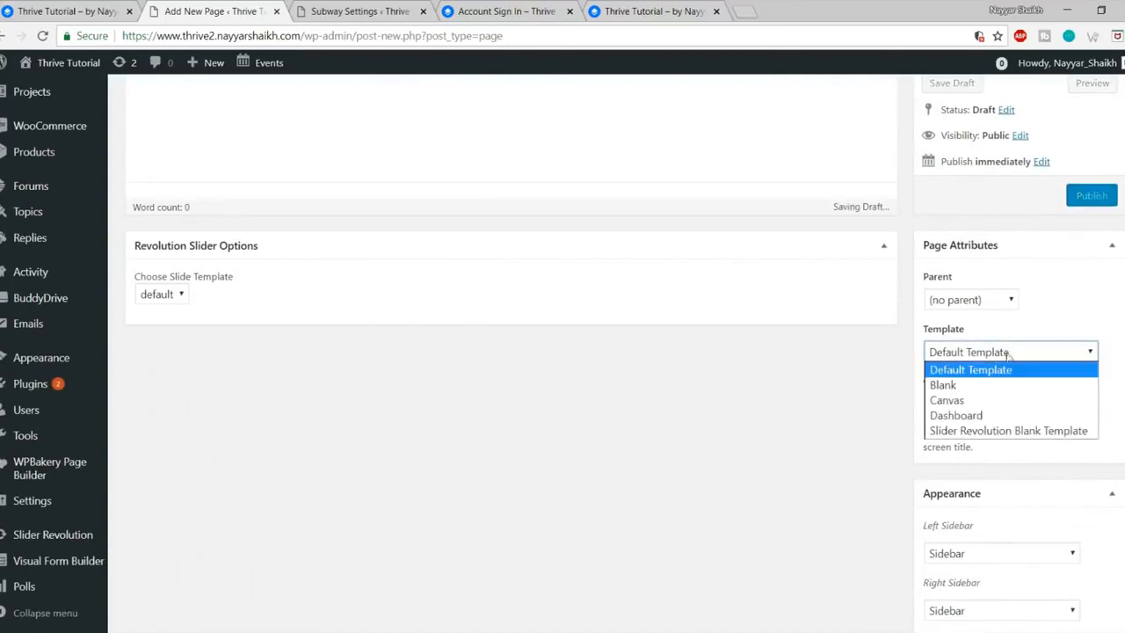
left_click(978, 416)
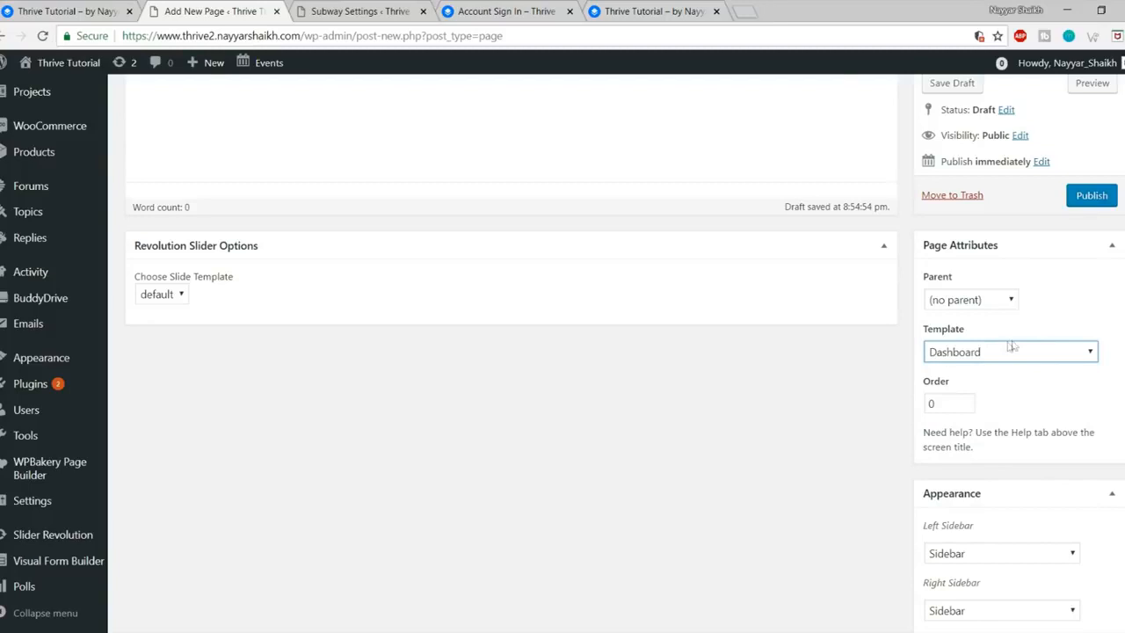
left_click(1088, 200)
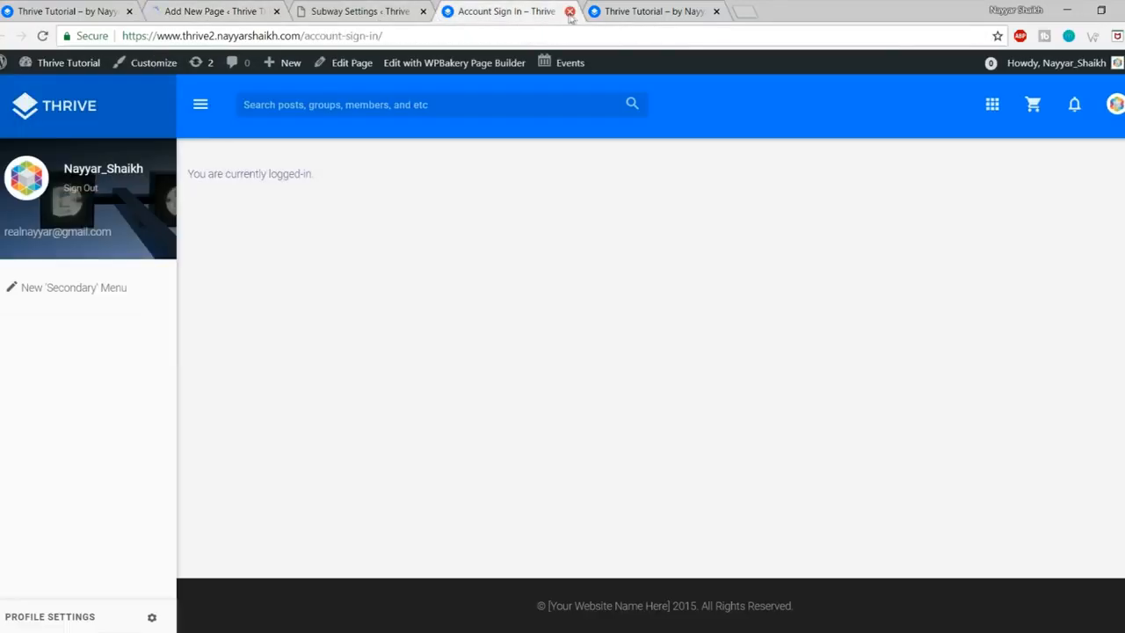
Step: View the published Dashboard page in a new tab, then go to the Subway settings
left_click(569, 12)
left_click(235, 13)
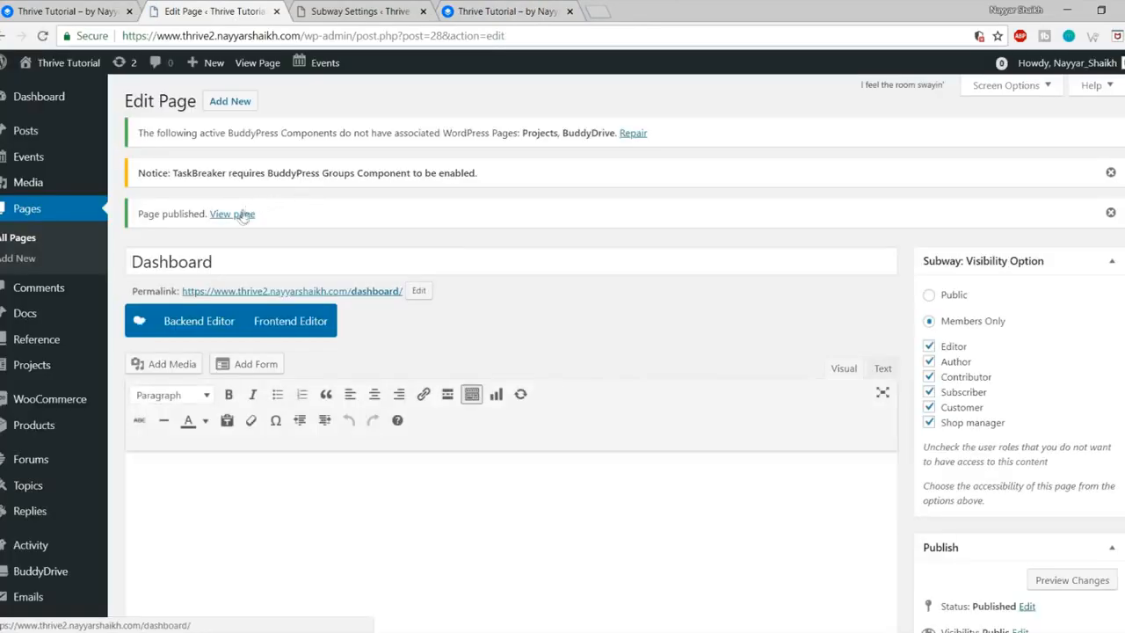
right_click(243, 217)
left_click(295, 221)
left_click(514, 7)
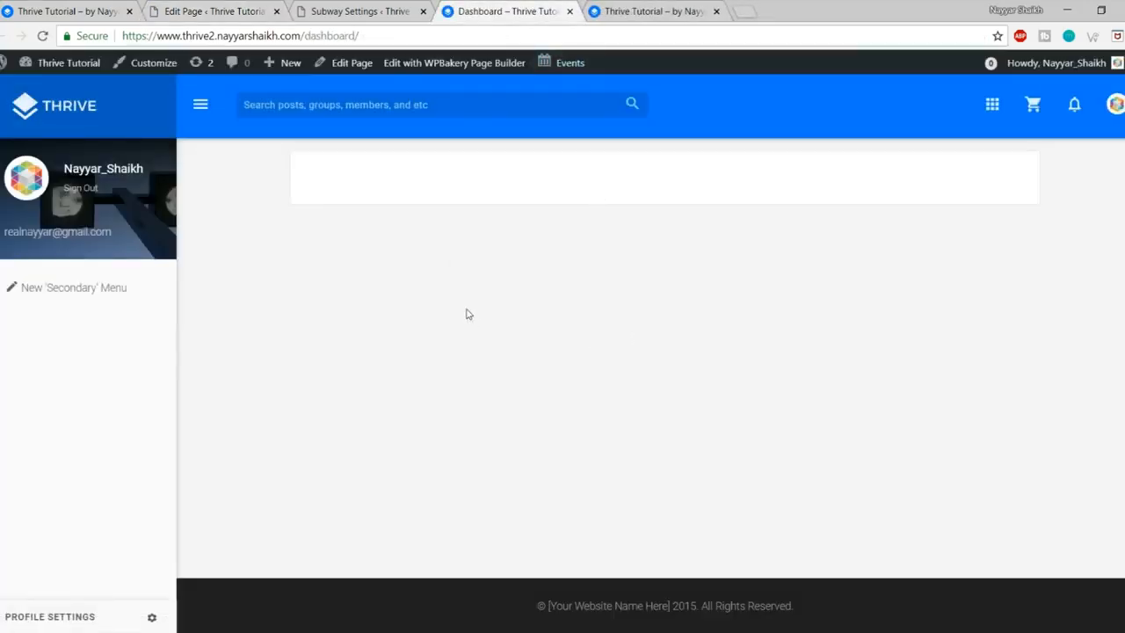
left_click(239, 5)
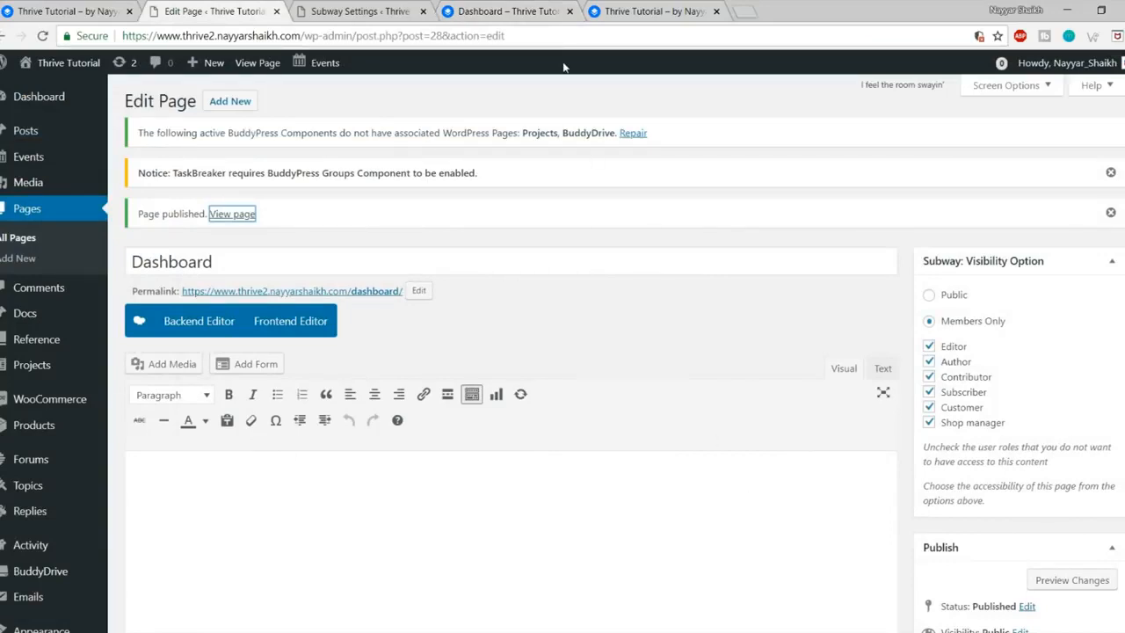
left_click(344, 7)
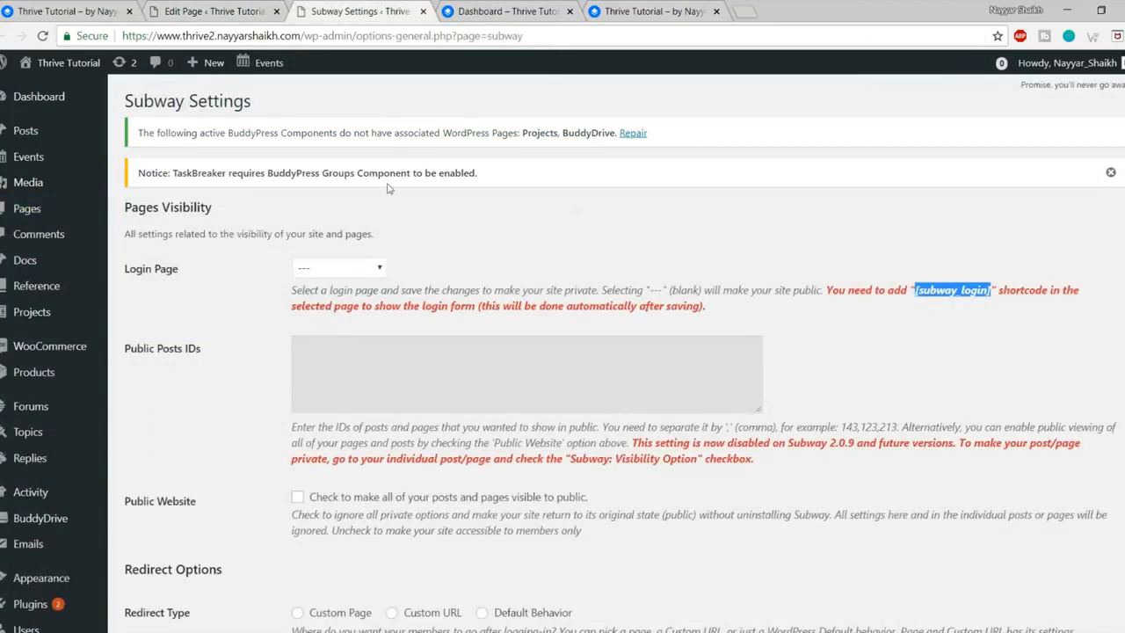
Step: Reload the Subway settings and set Account Sign In as the login page
scroll(505, 343, "down", 5)
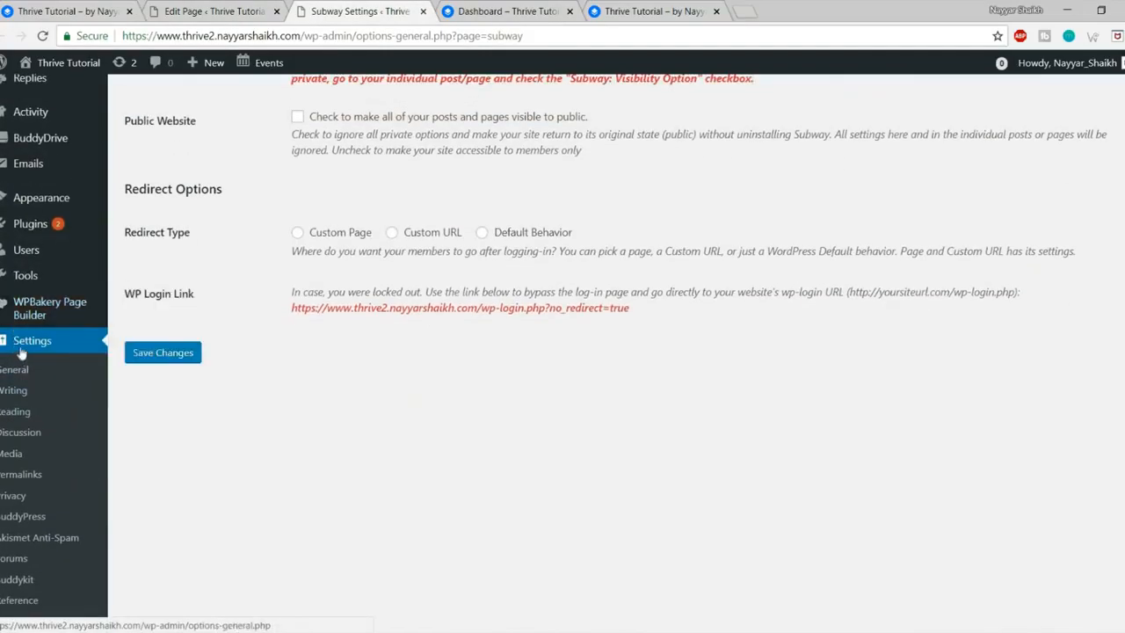
scroll(21, 352, "down", 1)
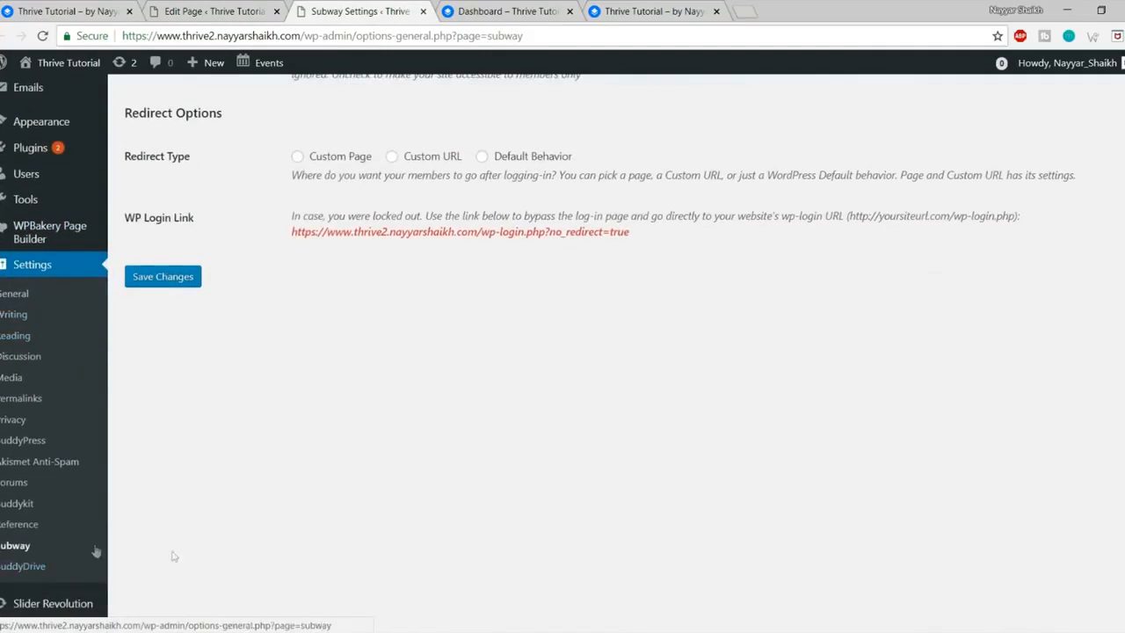
left_click(9, 552)
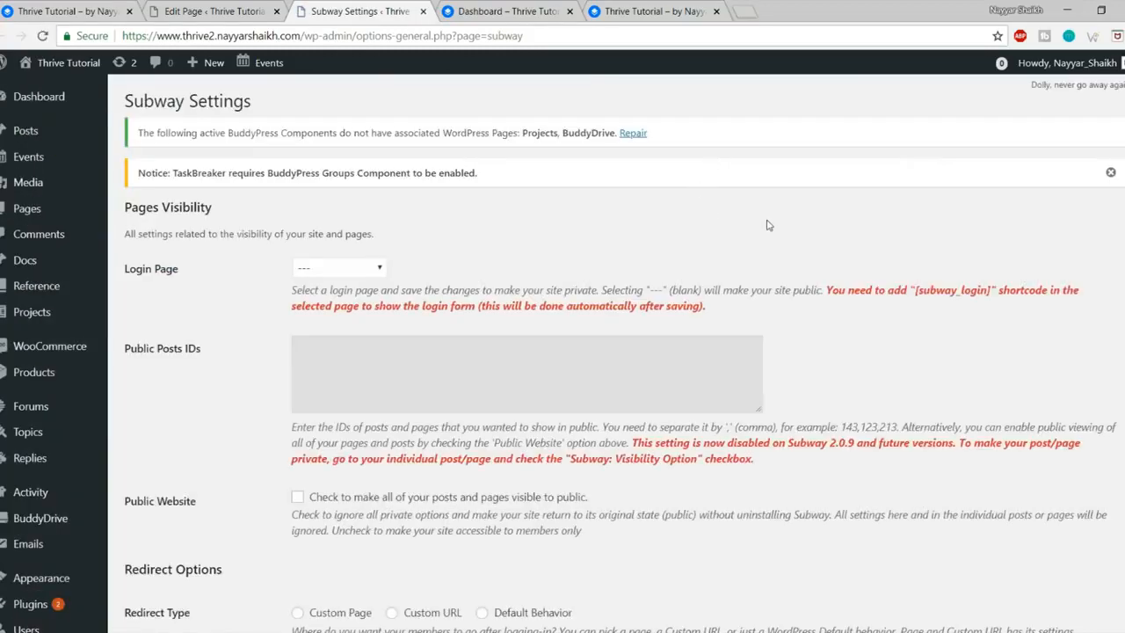
scroll(789, 209, "down", 1)
left_click_drag(125, 194, 168, 202)
left_click(194, 210)
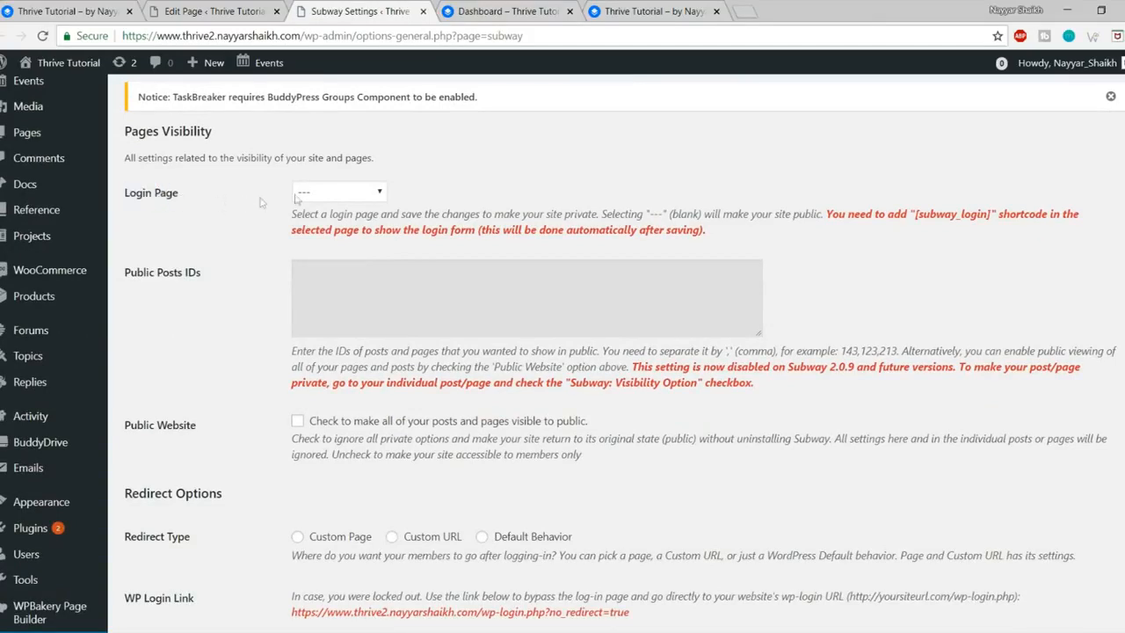
left_click(325, 194)
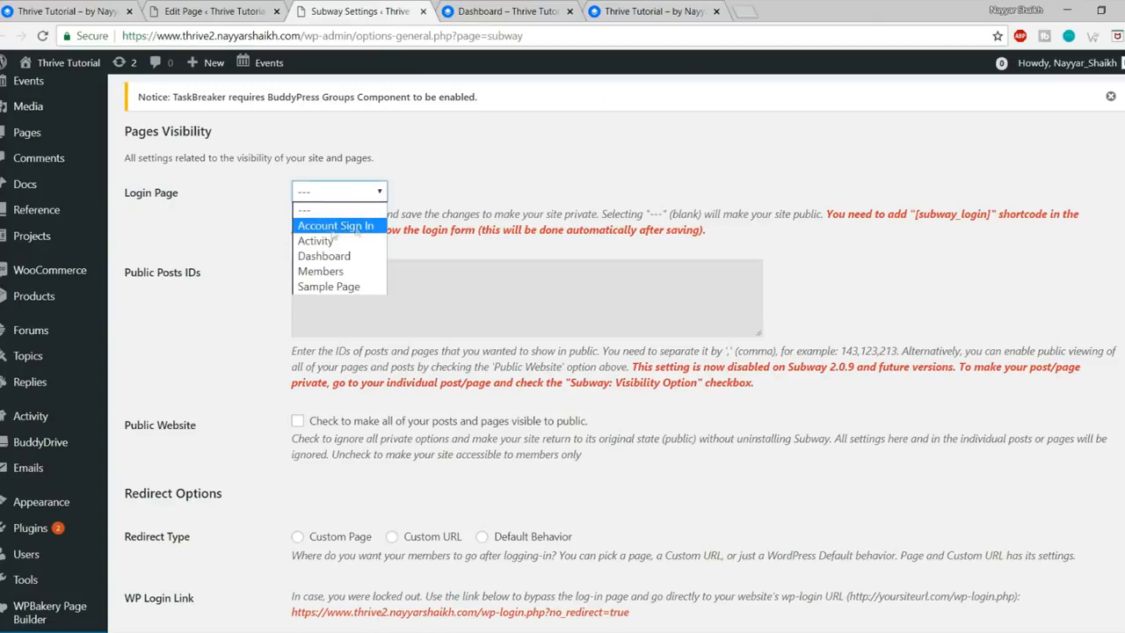
left_click(338, 226)
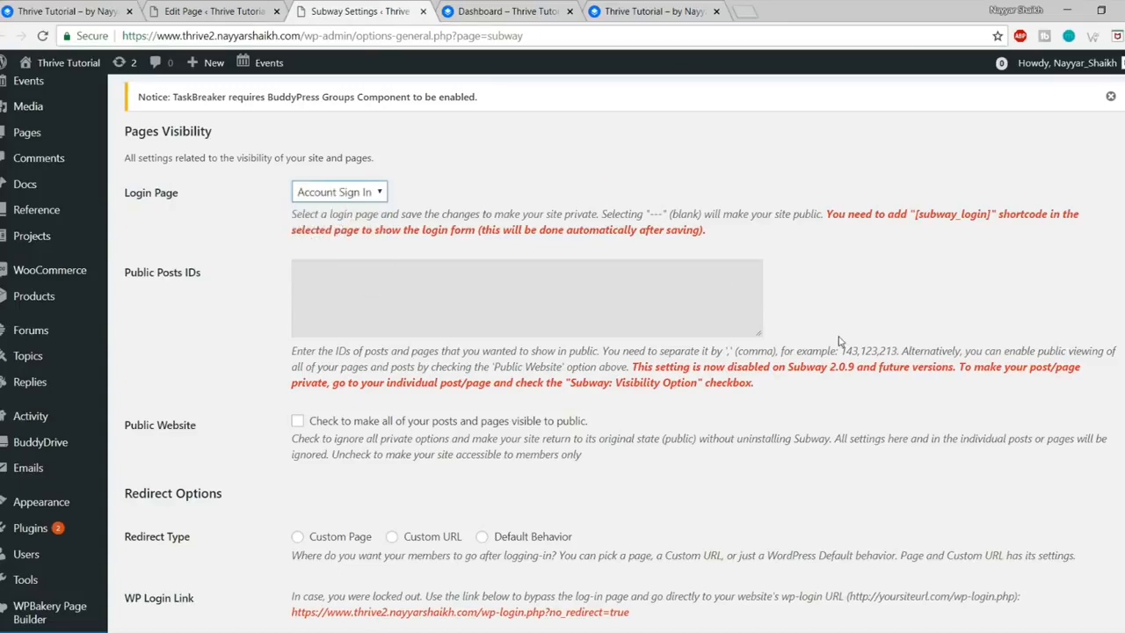
Step: Set the login redirect to Custom Page pointing to Dashboard and save the settings
scroll(840, 341, "down", 3)
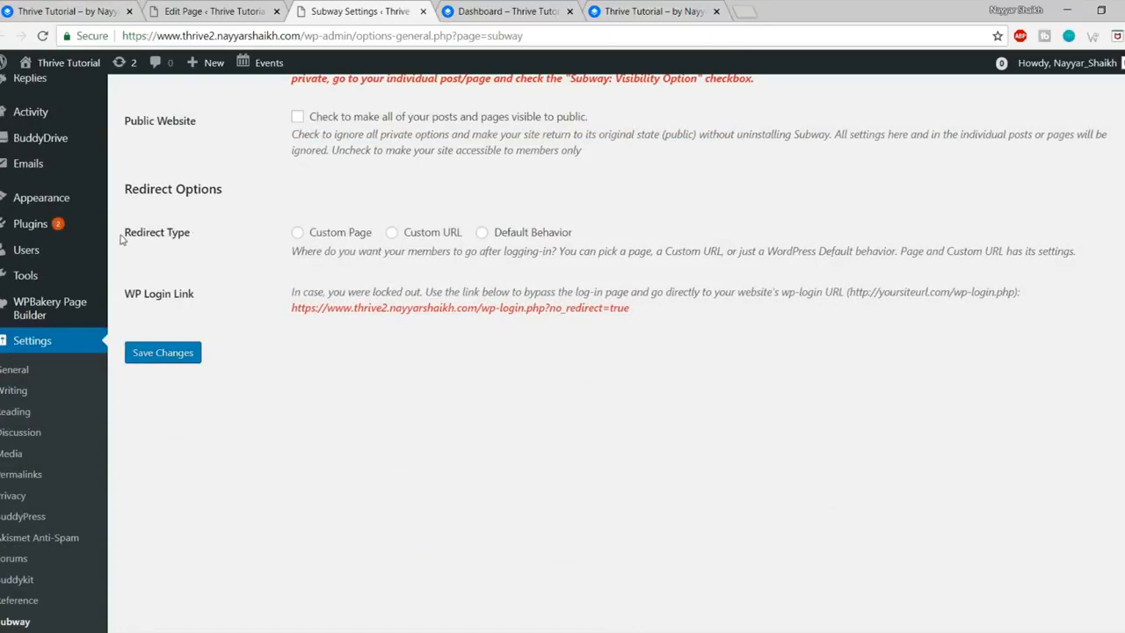
left_click_drag(121, 236, 199, 238)
left_click(200, 237)
scroll(761, 316, "up", 5)
scroll(763, 318, "down", 2)
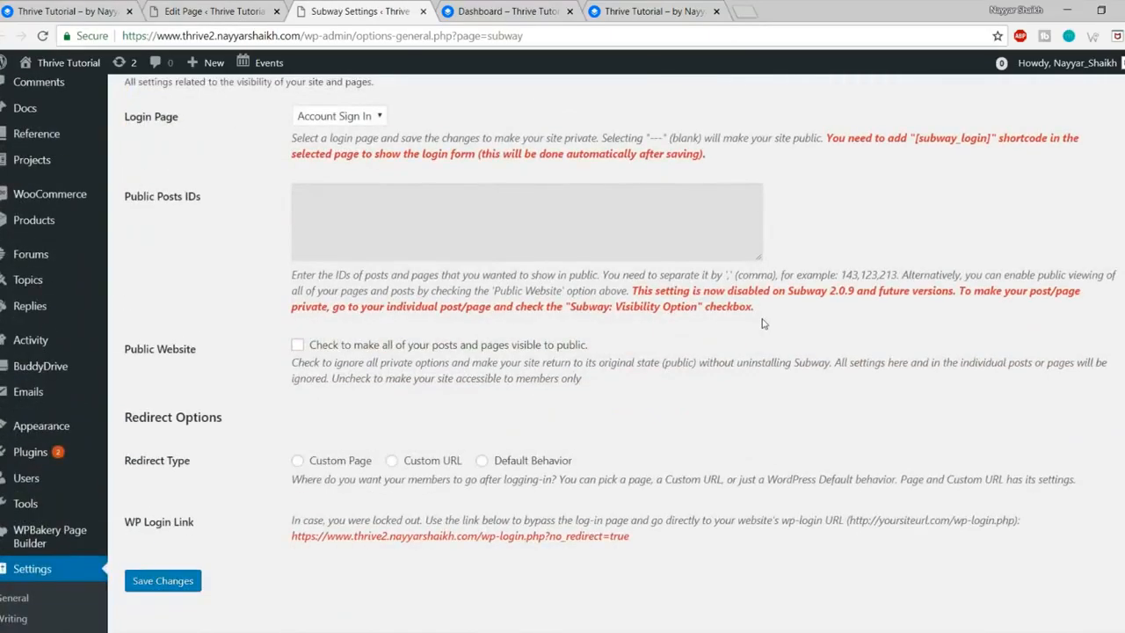
scroll(765, 327, "down", 1)
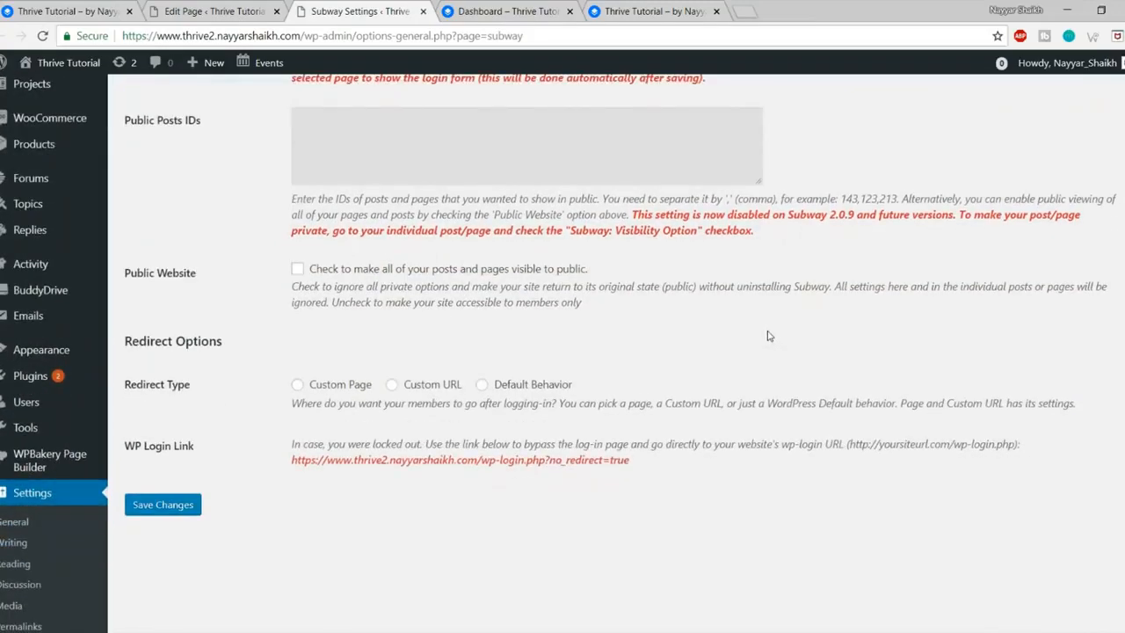
left_click(329, 387)
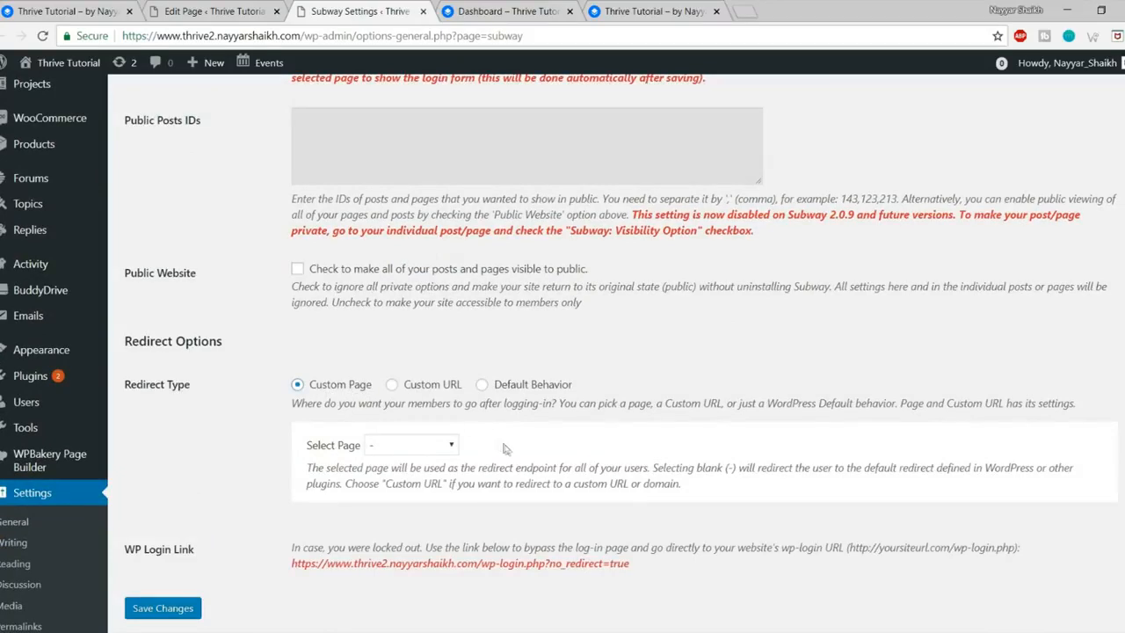
scroll(506, 449, "down", 1)
left_click(411, 370)
left_click(430, 433)
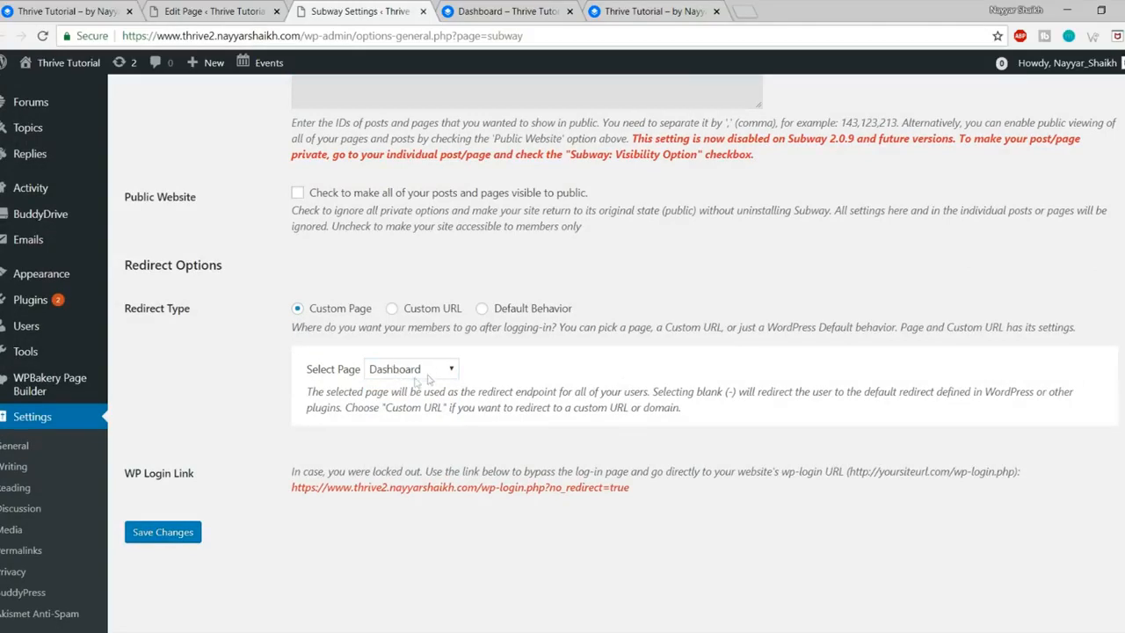
left_click(177, 534)
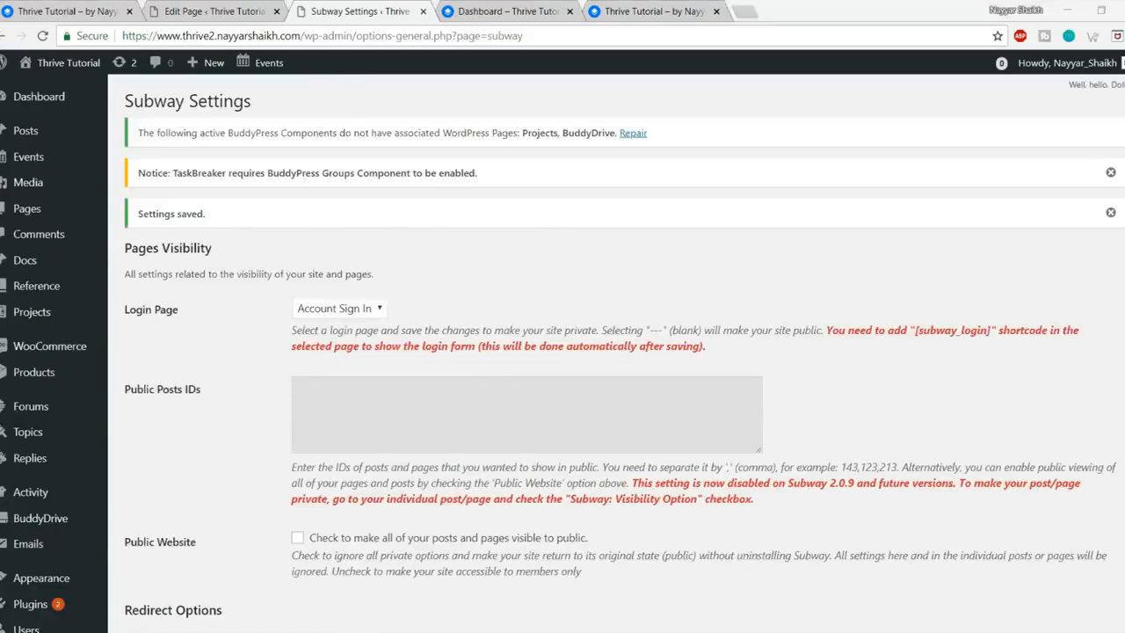
mouse_move(158, 631)
left_click(238, 597)
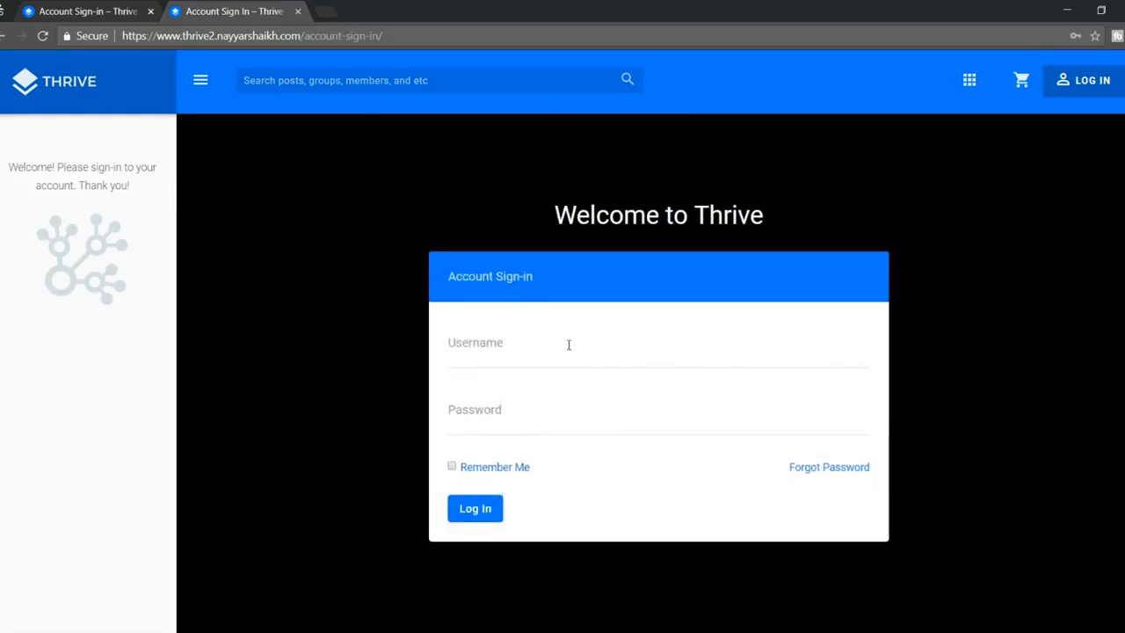
left_click_drag(449, 277, 539, 278)
left_click(539, 278)
scroll(648, 424, "down", 1)
scroll(648, 430, "up", 1)
scroll(658, 473, "down", 1)
scroll(657, 473, "up", 1)
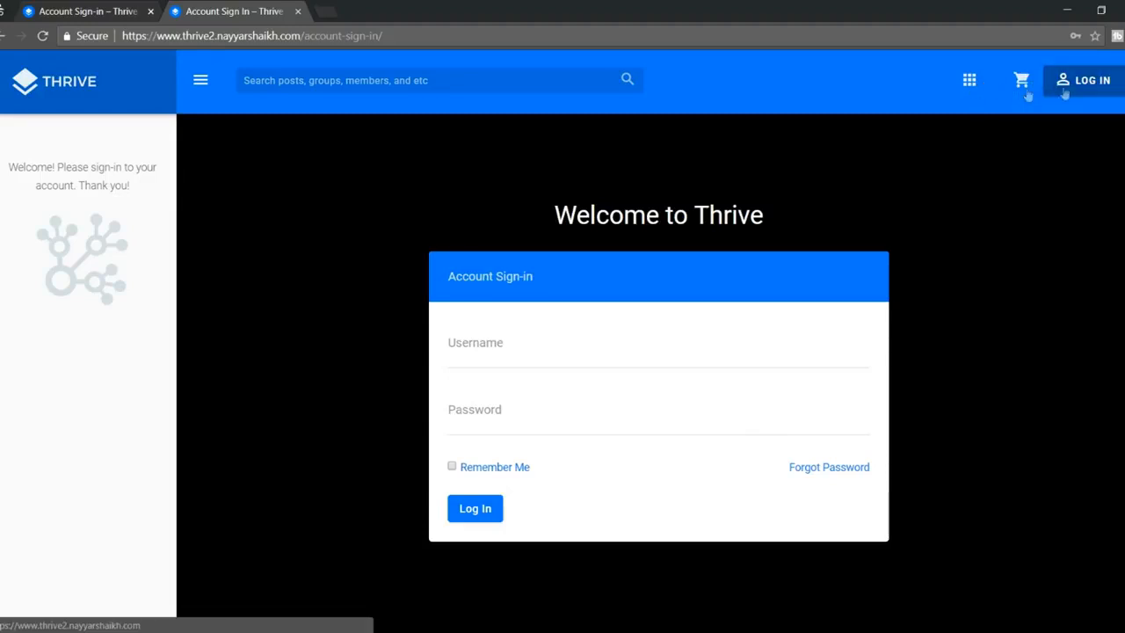
left_click(128, 9)
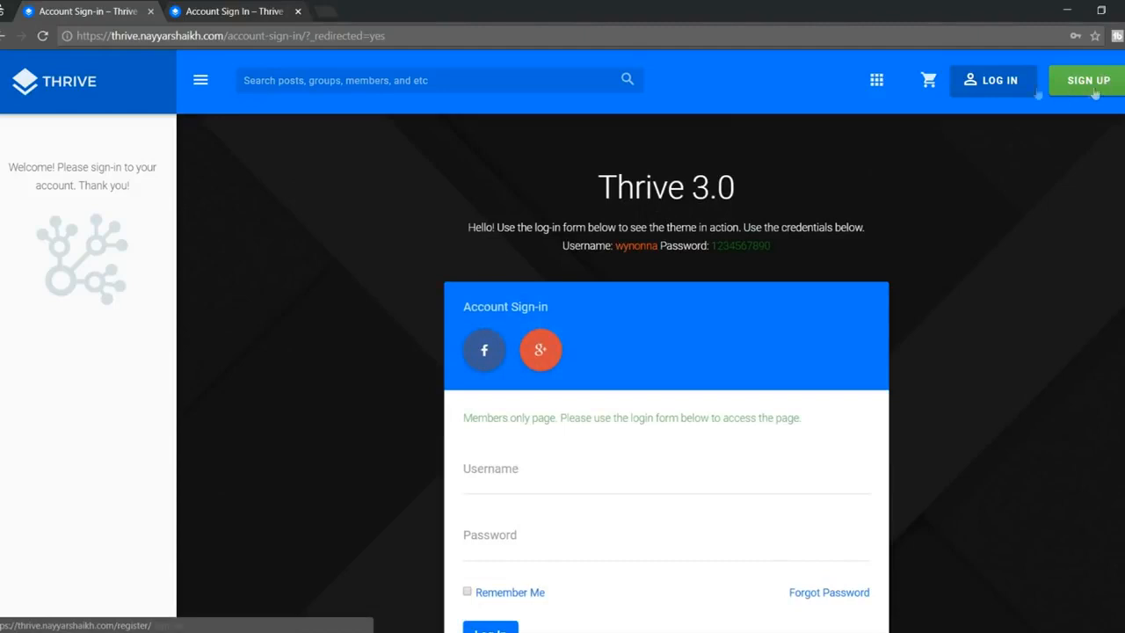
left_click(1099, 88)
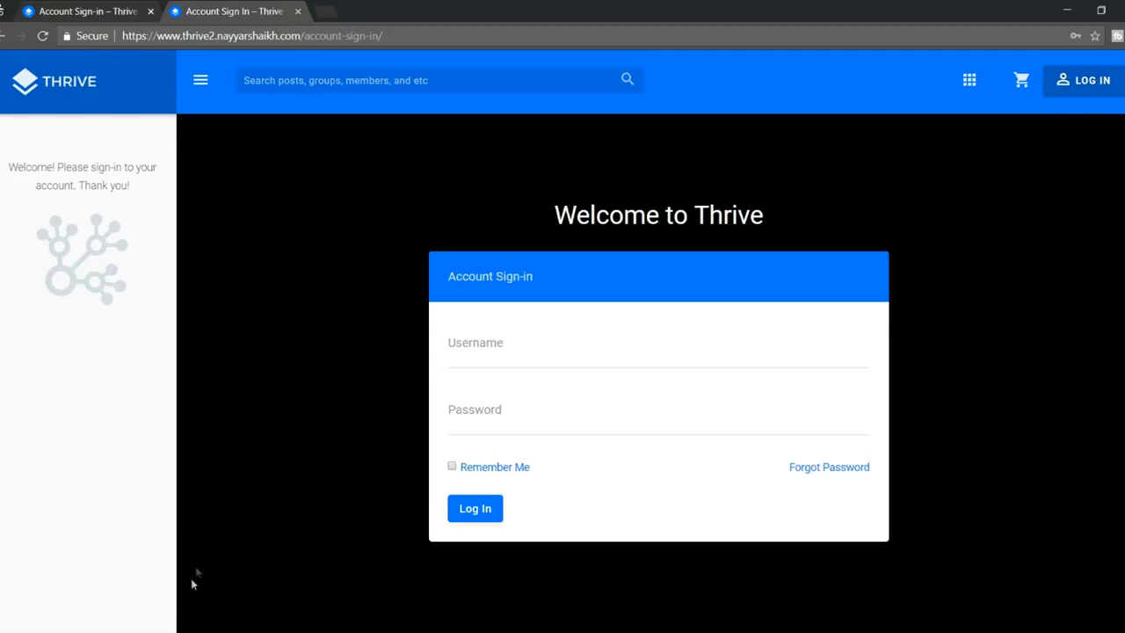
left_click(123, 631)
left_click(70, 594)
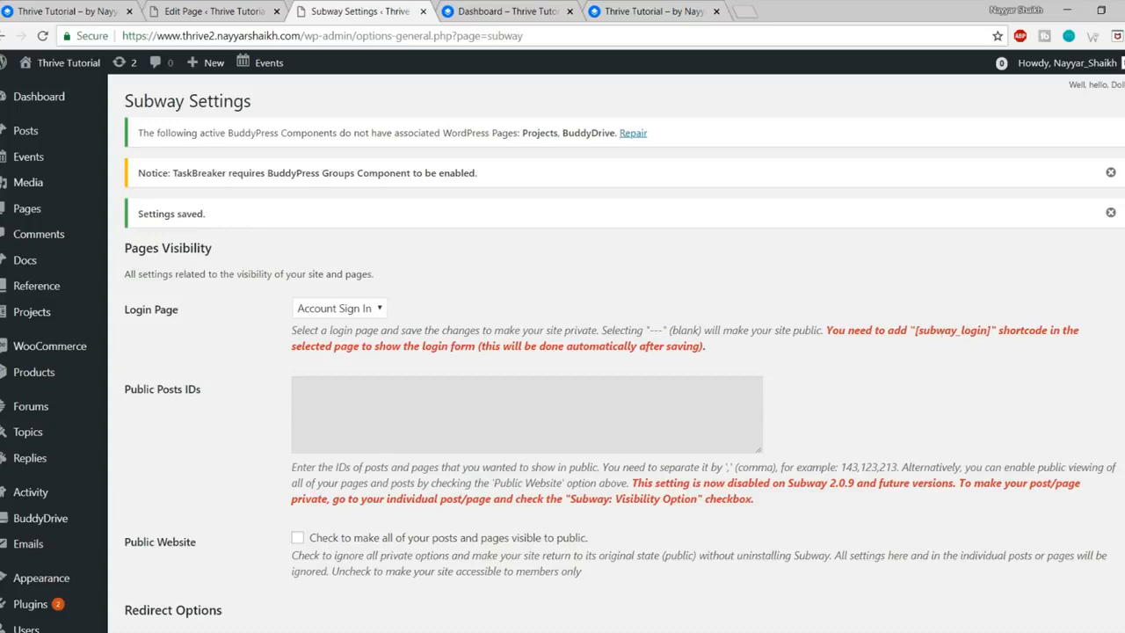
Step: In General Settings, set Membership to 'Anyone can register' and save
scroll(1112, 343, "down", 5)
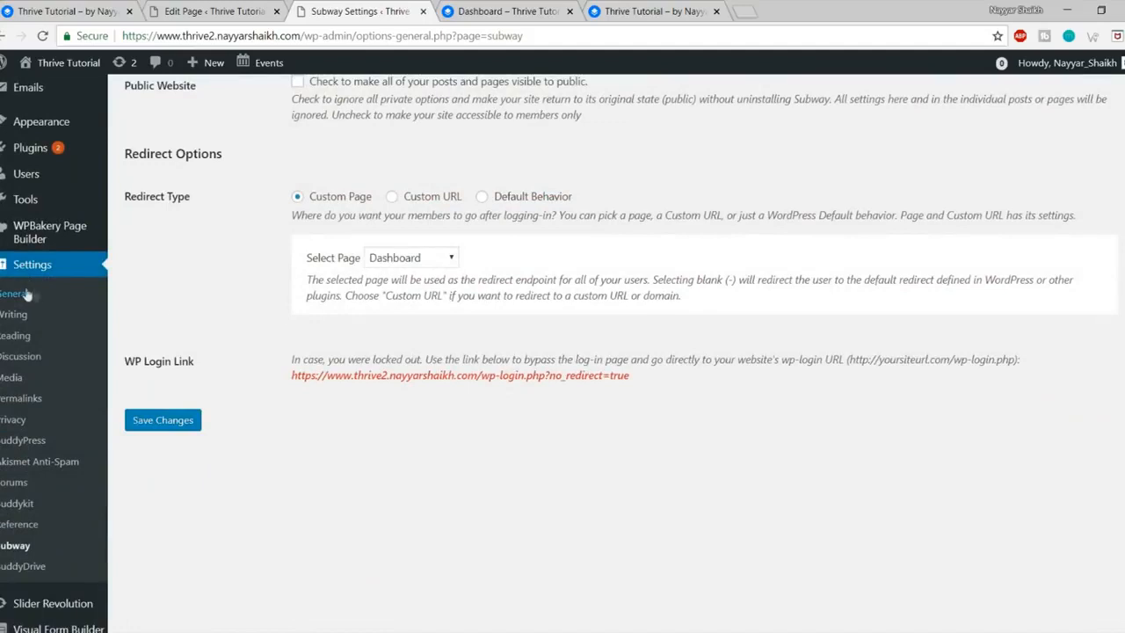
left_click(33, 273)
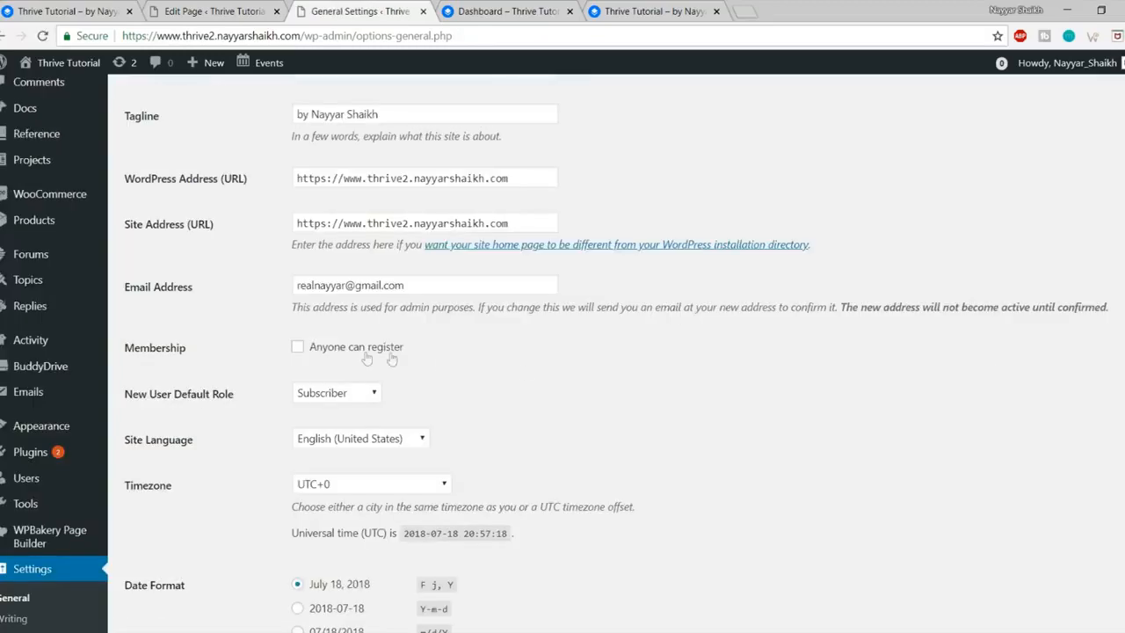
scroll(366, 359, "down", 1)
scroll(367, 358, "down", 1)
left_click(323, 272)
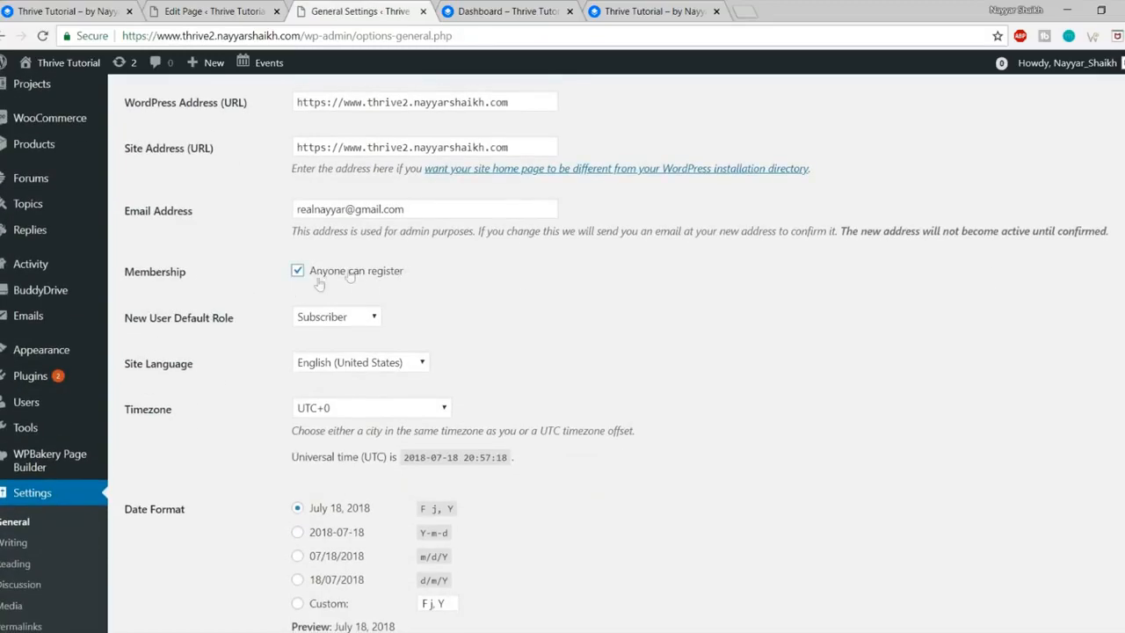
scroll(694, 378, "down", 4)
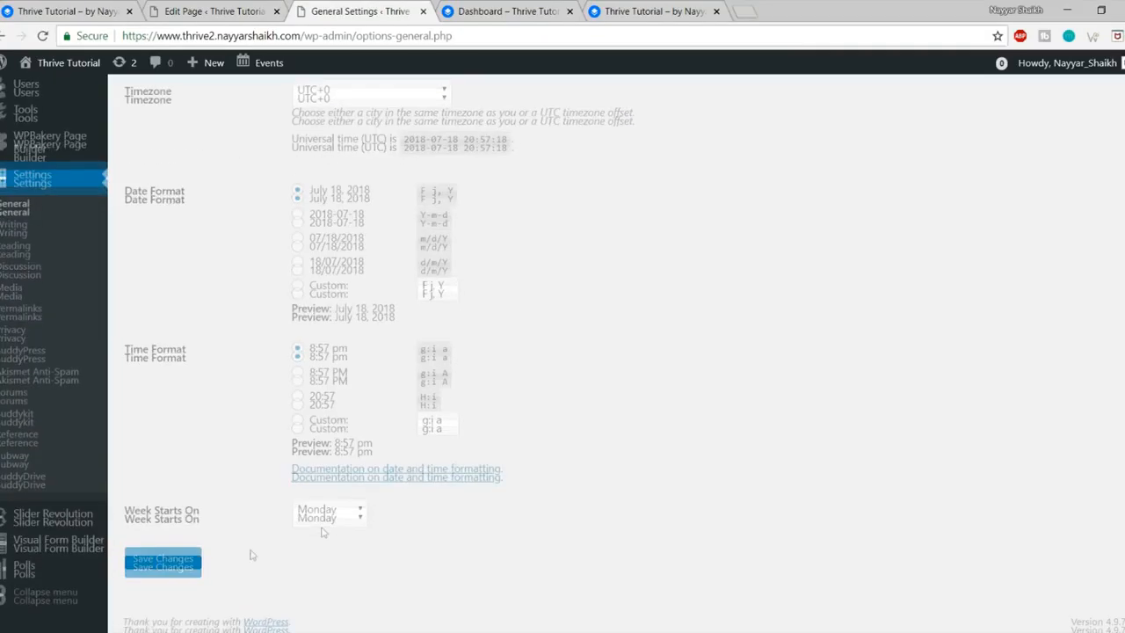
left_click(154, 558)
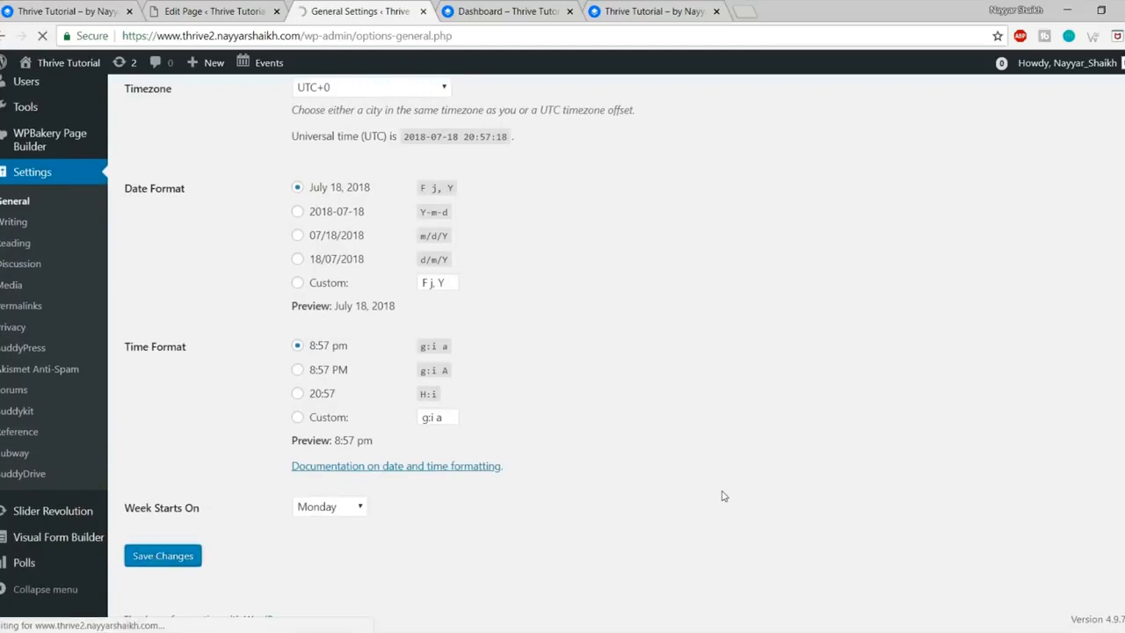
Step: Reload the sign-in page to check the new Sign Up form, then return to General Settings
left_click(246, 590)
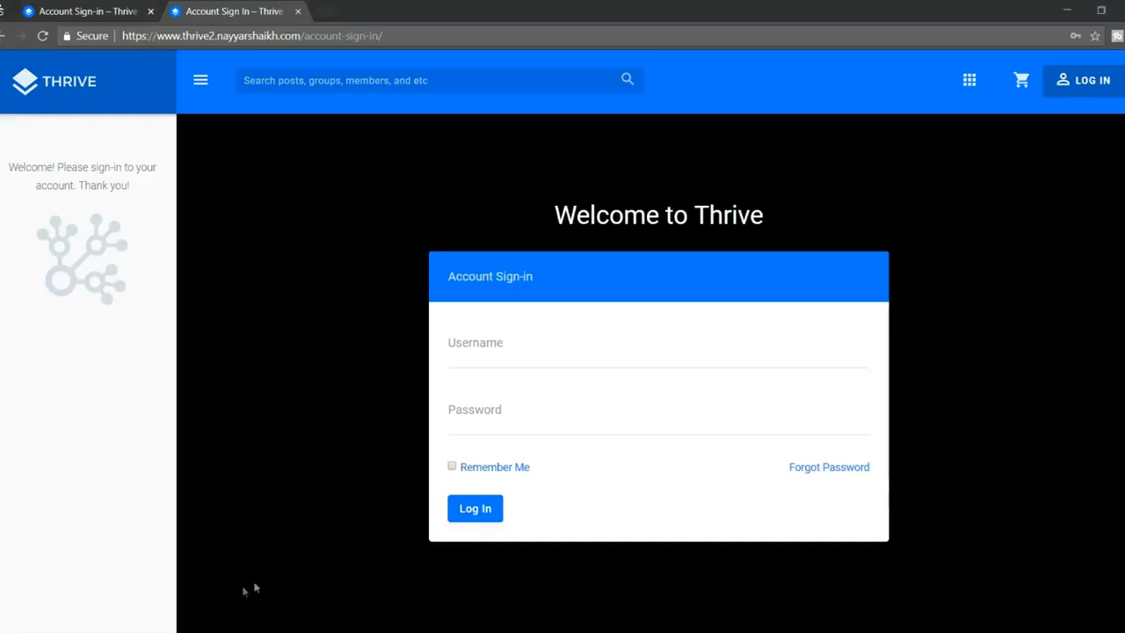
left_click(42, 35)
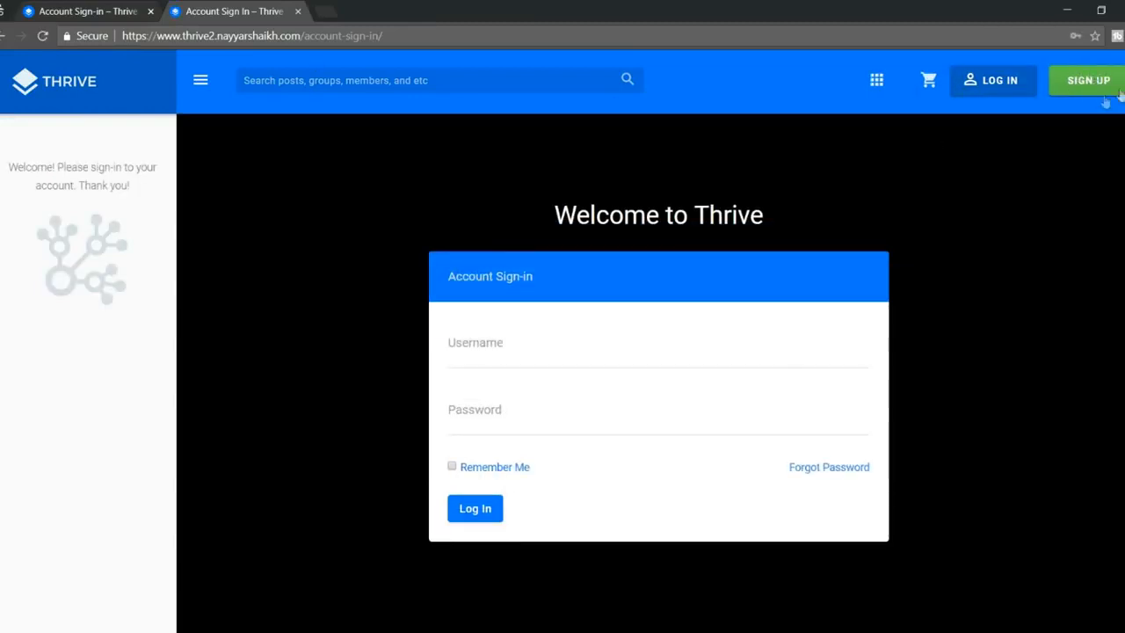
left_click(1087, 94)
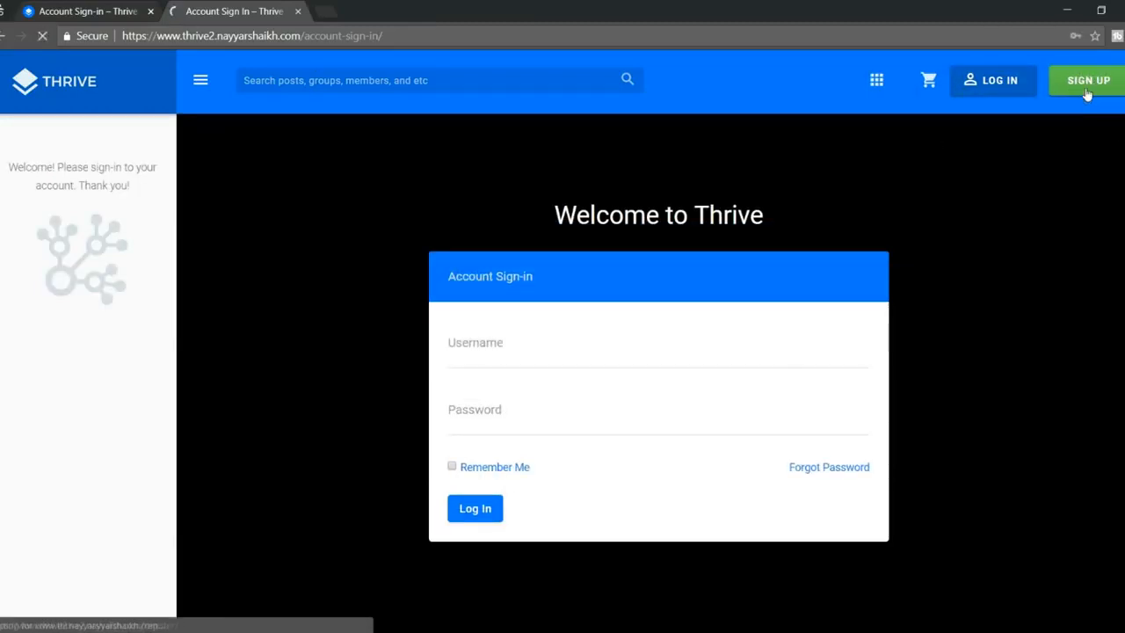
scroll(822, 457, "down", 2)
scroll(823, 463, "up", 2)
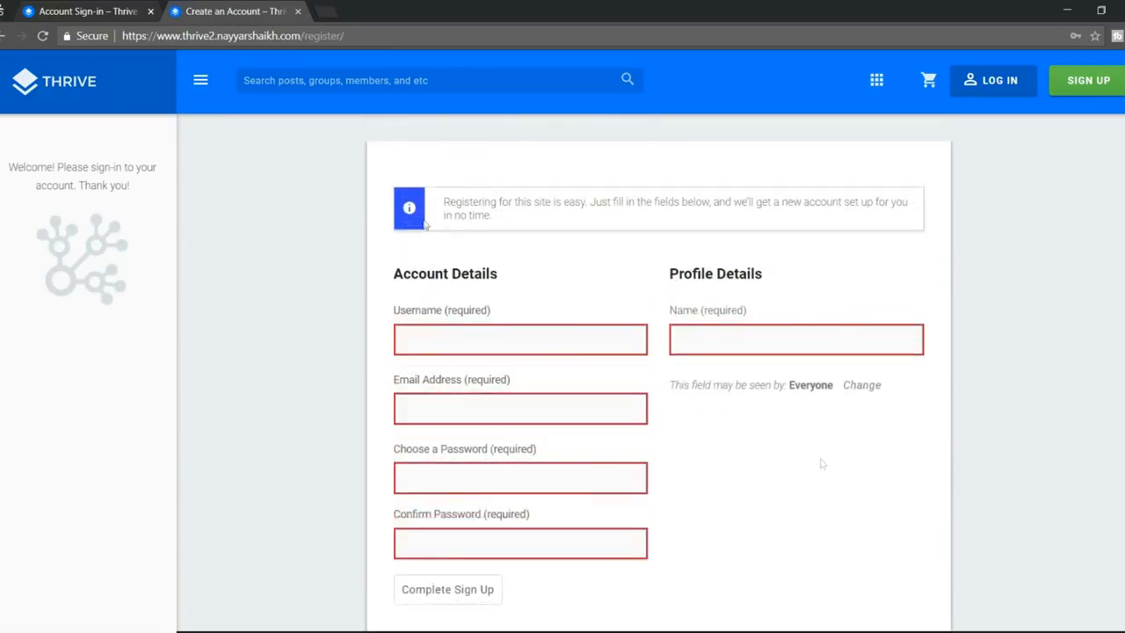
left_click(5, 35)
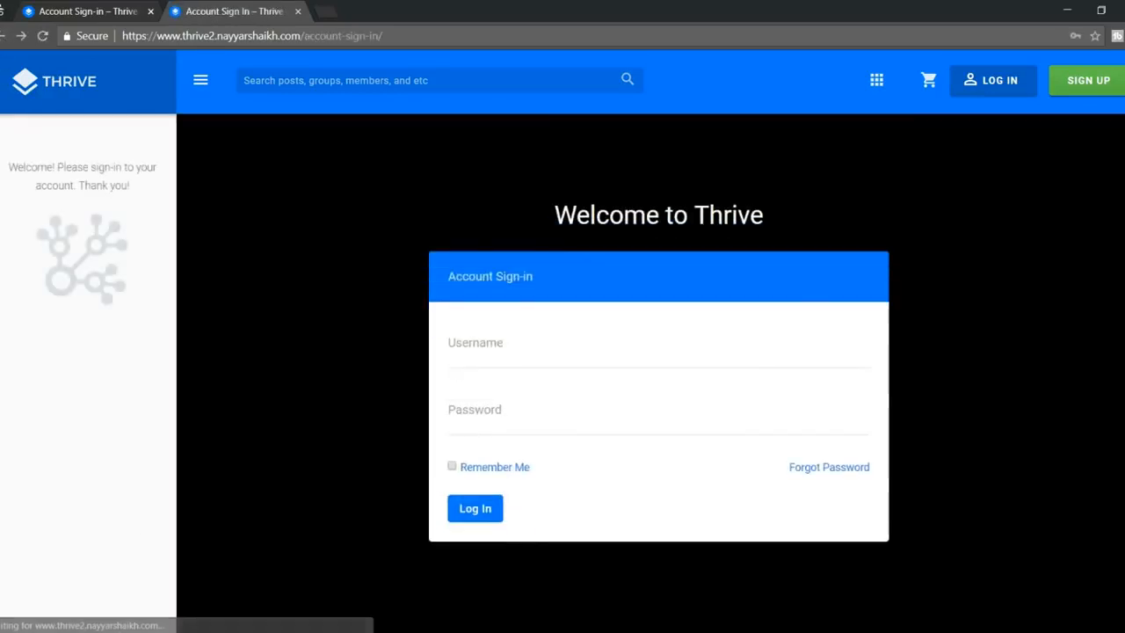
mouse_move(156, 631)
left_click(91, 583)
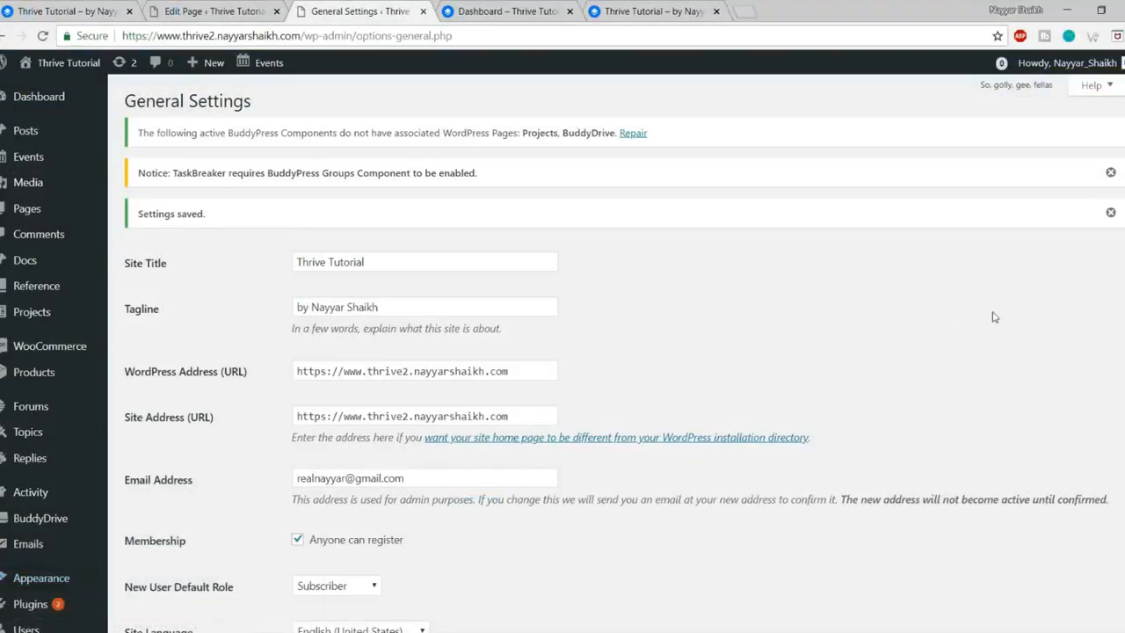
Step: Go to the BuddyPress Components settings page and review the component list
scroll(993, 318, "down", 4)
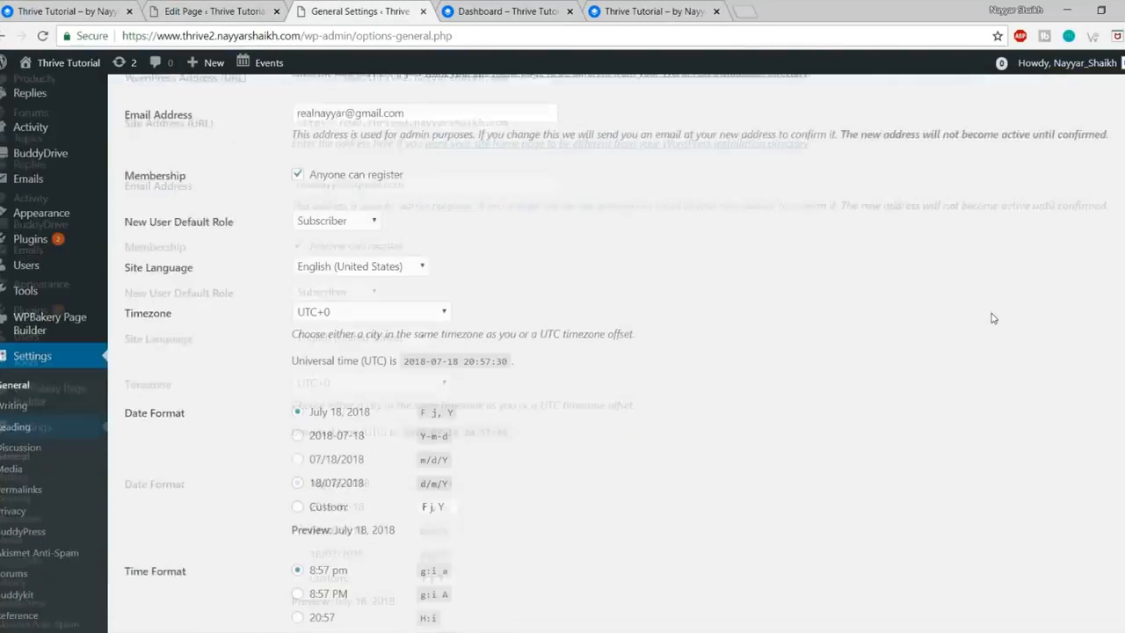
scroll(994, 320, "down", 2)
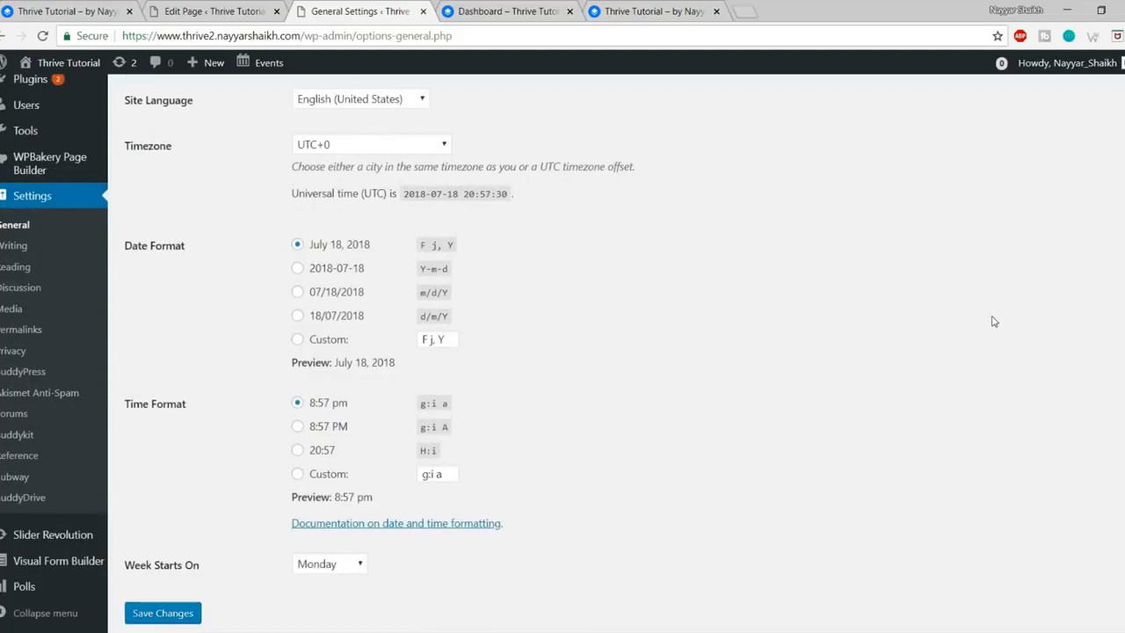
scroll(993, 321, "up", 4)
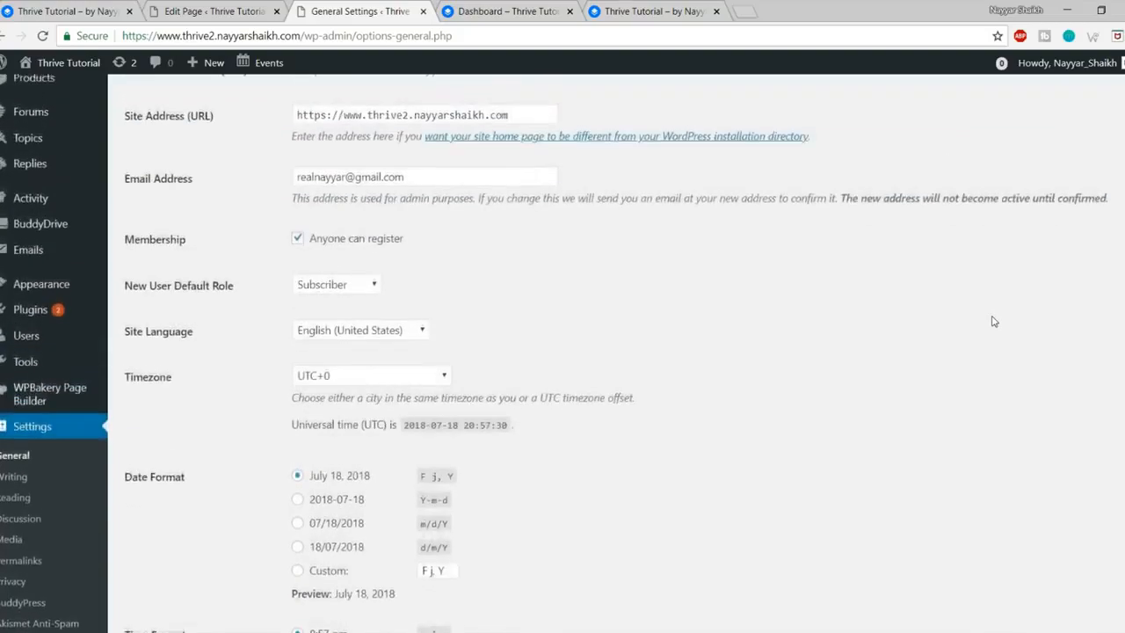
scroll(993, 321, "up", 2)
scroll(993, 324, "down", 6)
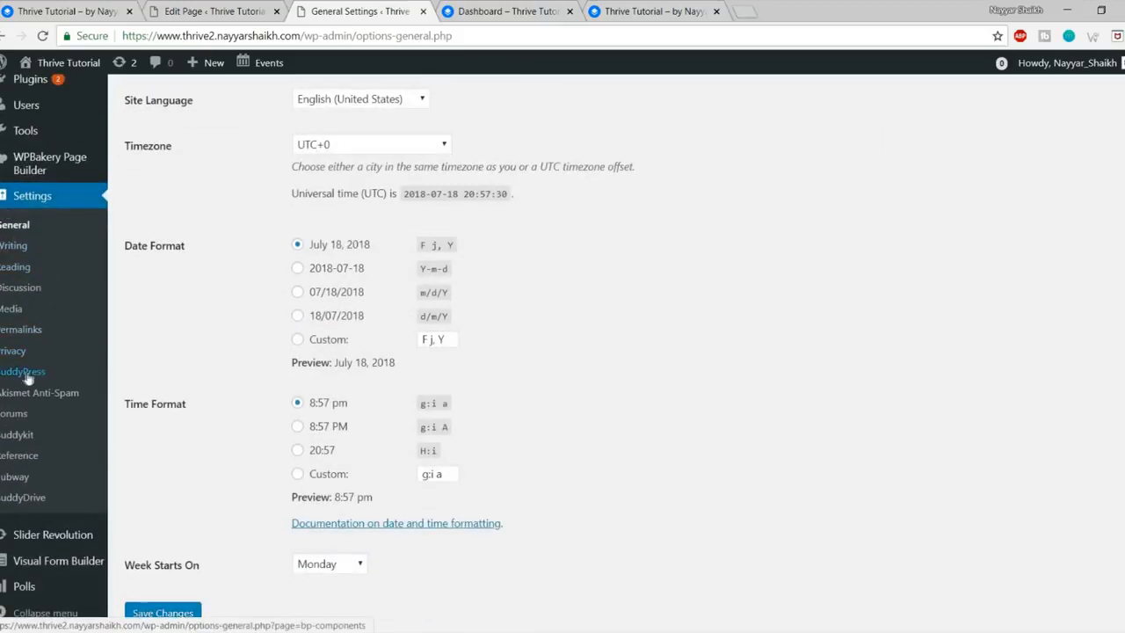
left_click(25, 370)
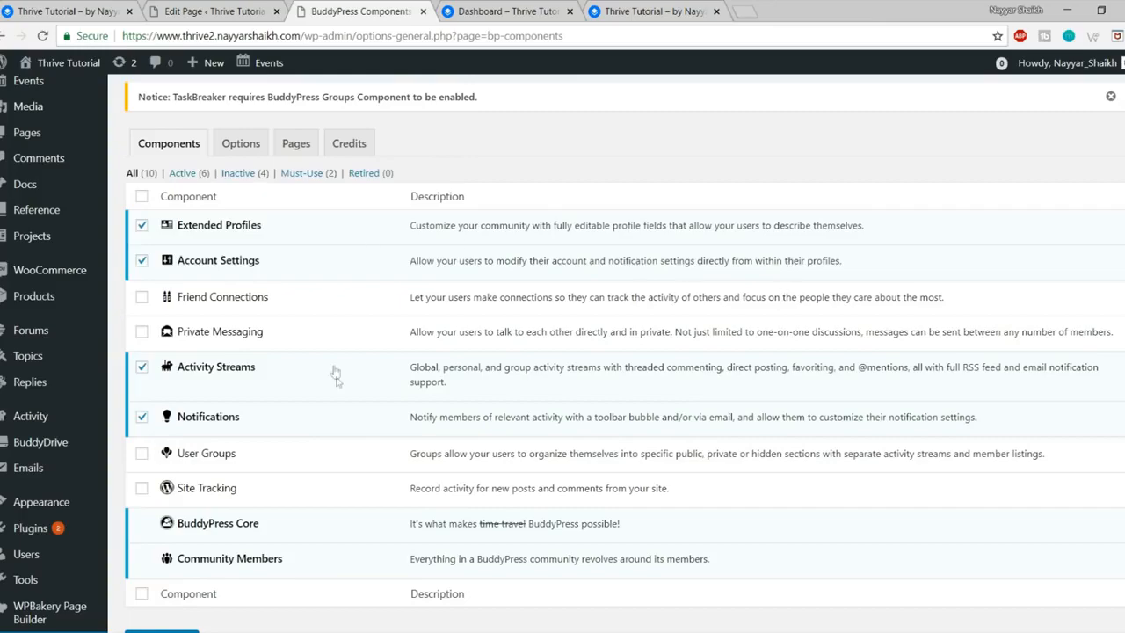
scroll(334, 372, "down", 2)
scroll(354, 409, "up", 2)
left_click_drag(254, 268, 181, 266)
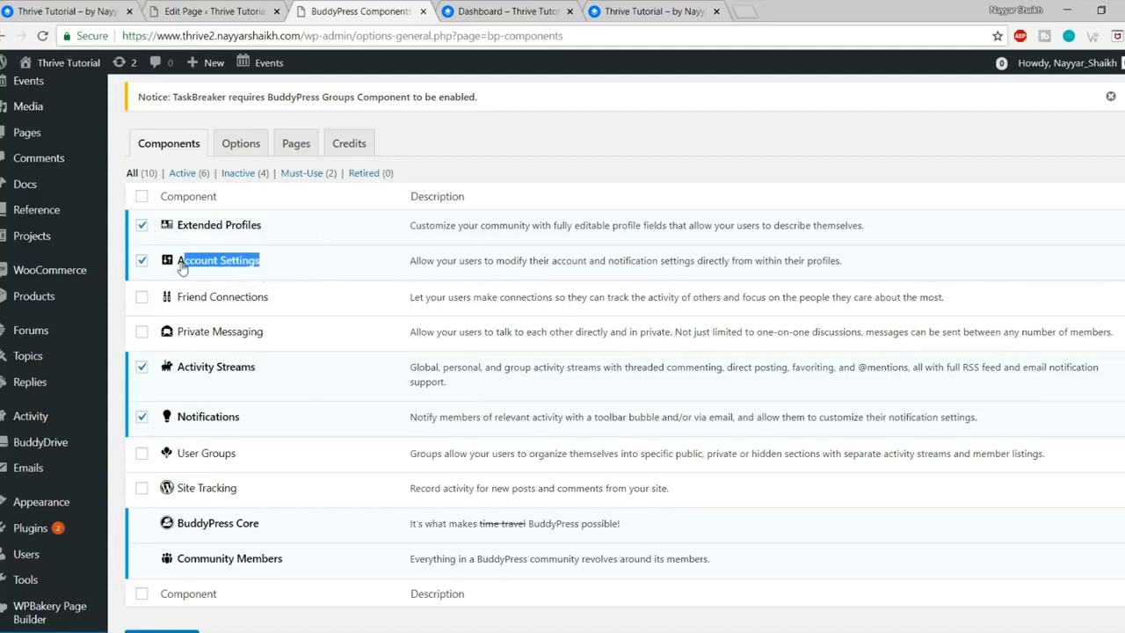
left_click(305, 275)
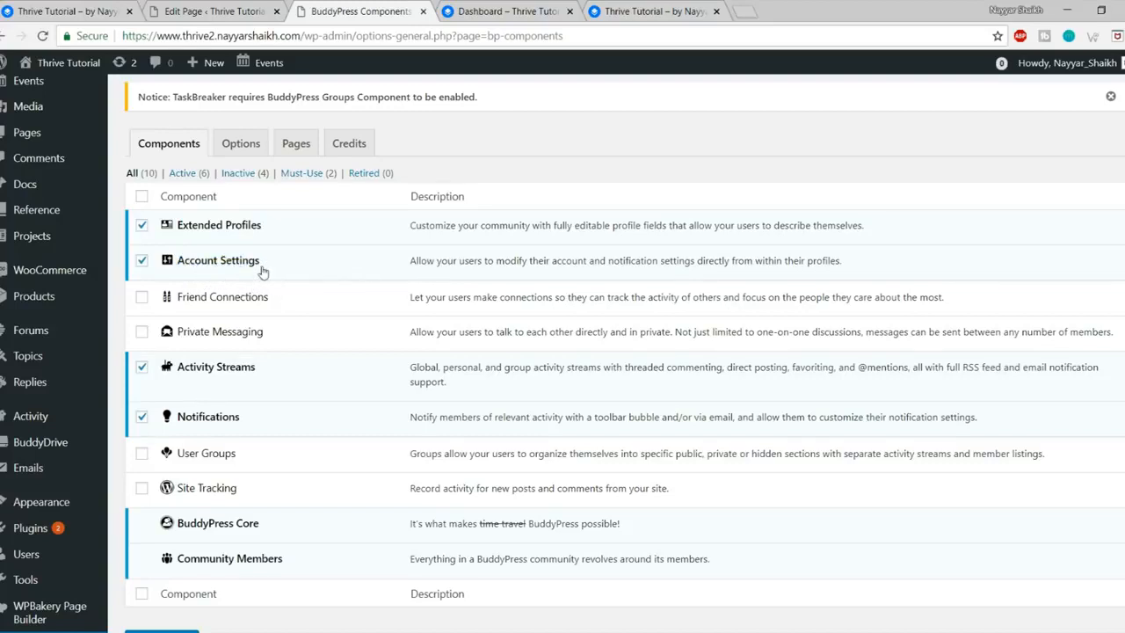
Step: Tick the Friend Connections and Private Messaging components
left_click(142, 302)
left_click_drag(269, 299, 195, 297)
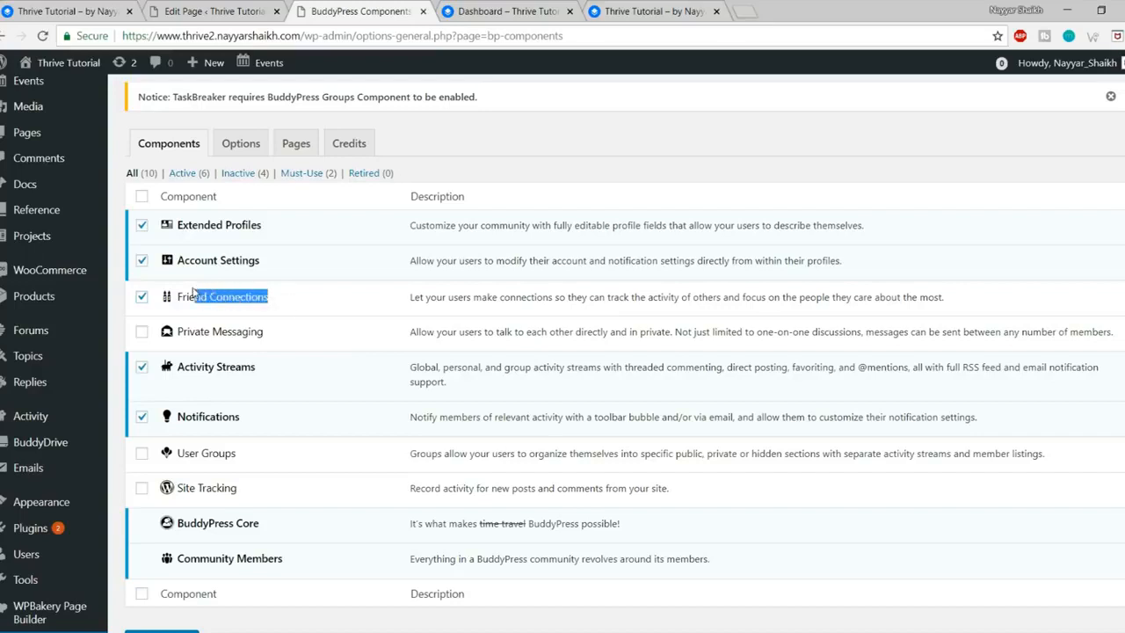
left_click(223, 299)
left_click(202, 302)
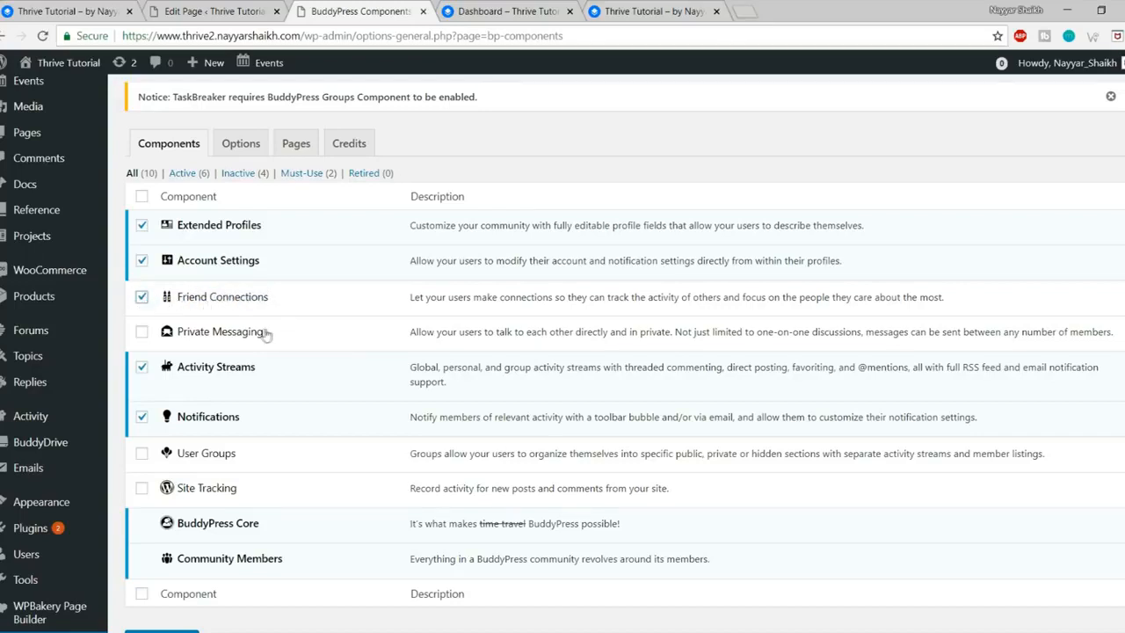
left_click(142, 333)
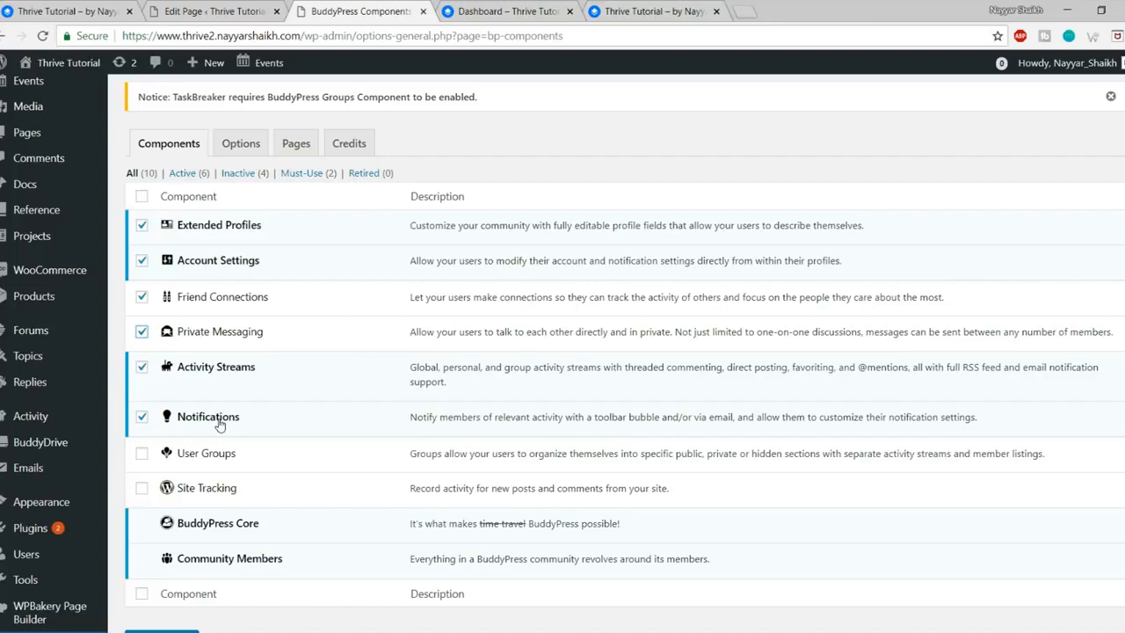
Step: Enable User Groups alongside Friend Connections and Private Messaging, and save the component settings
left_click(201, 455)
scroll(255, 473, "down", 2)
left_click(181, 487)
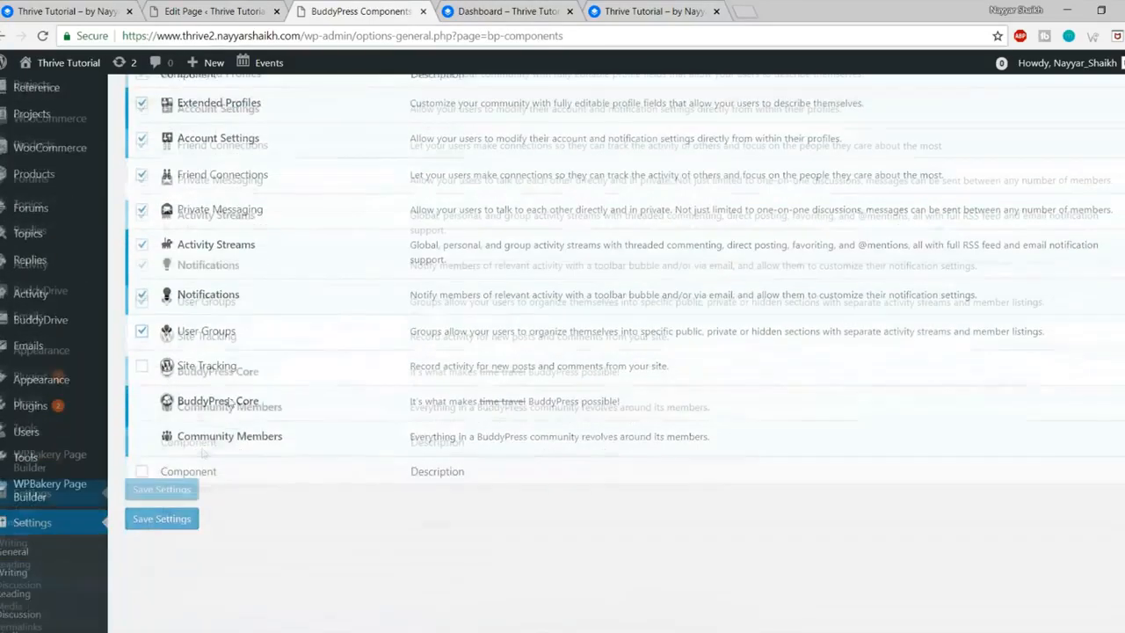
left_click(159, 491)
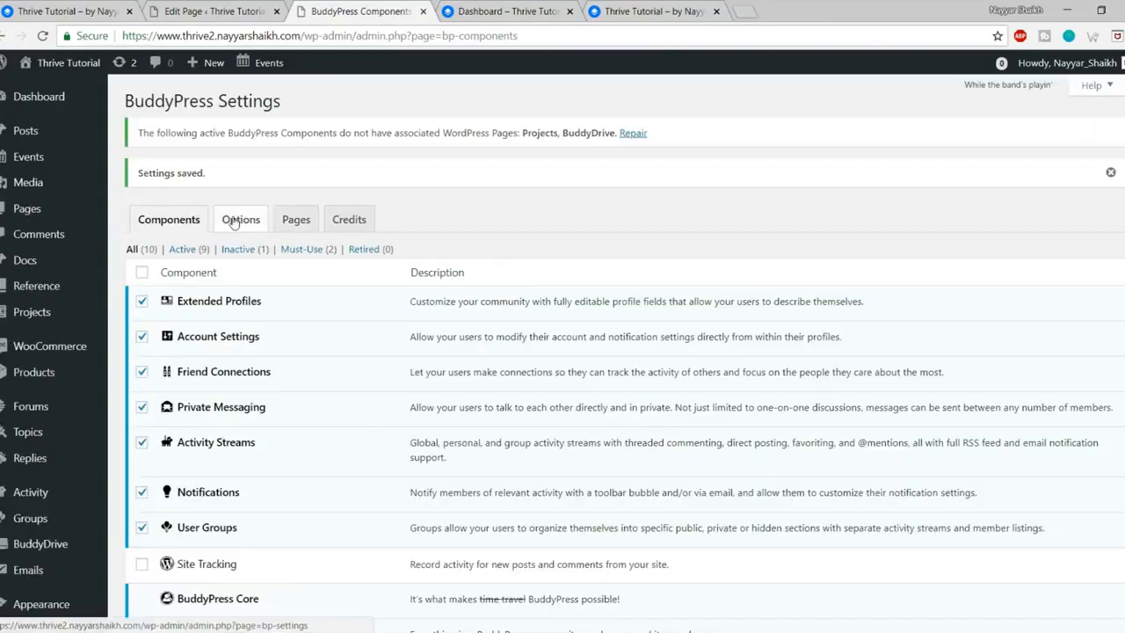
left_click(234, 222)
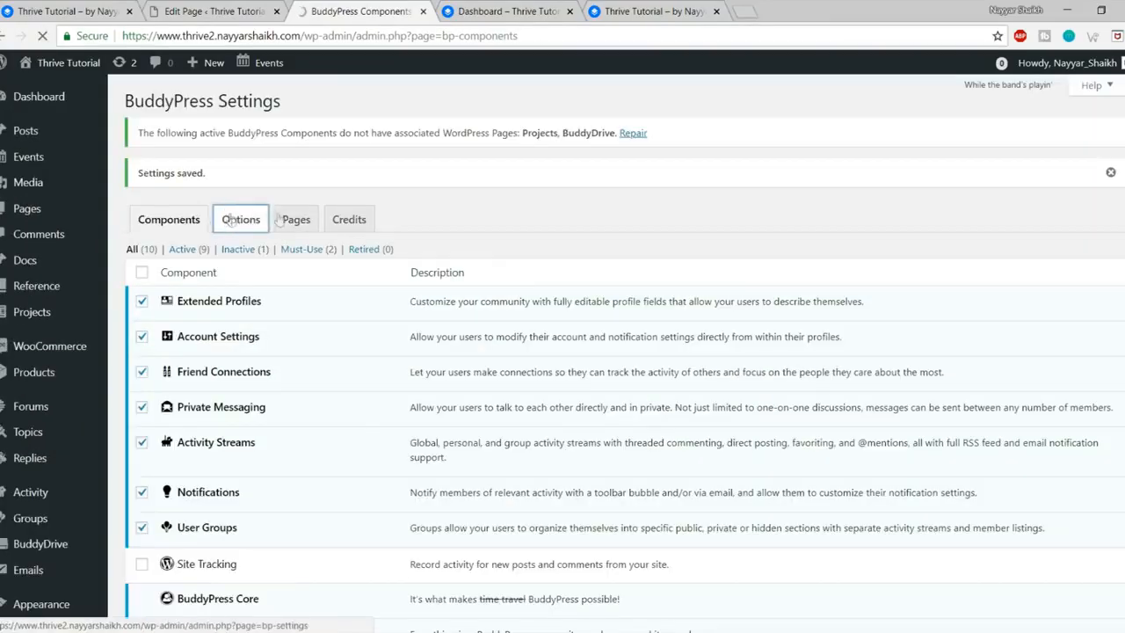
Step: Review the template pack options and keep BuddyPress Nouveau selected
scroll(744, 233, "down", 2)
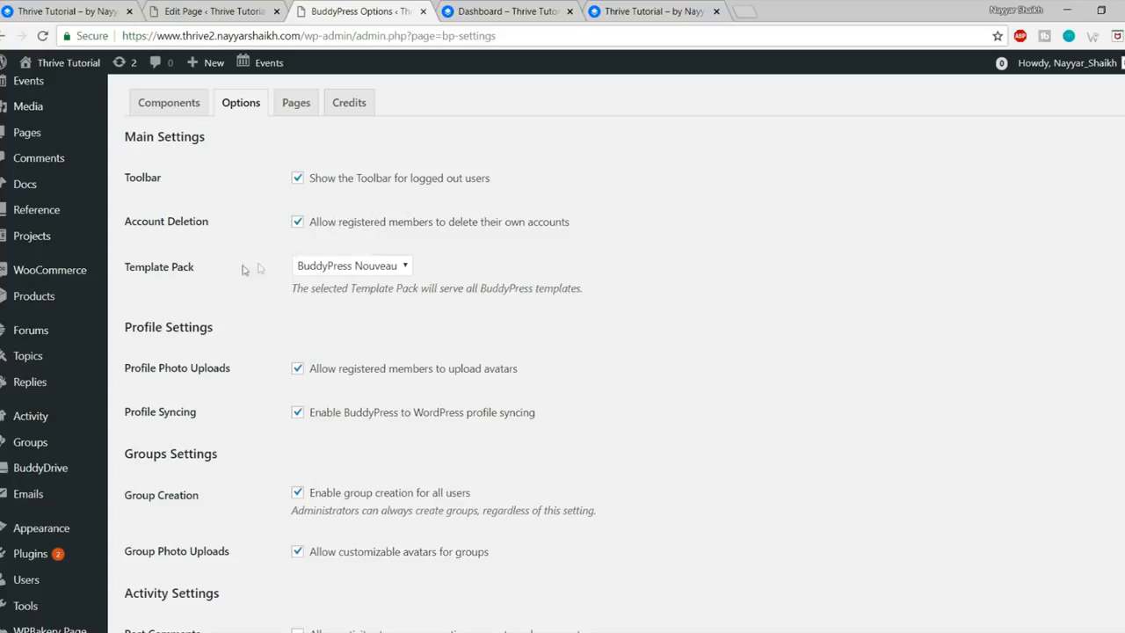
left_click(350, 266)
left_click(334, 300)
left_click(354, 271)
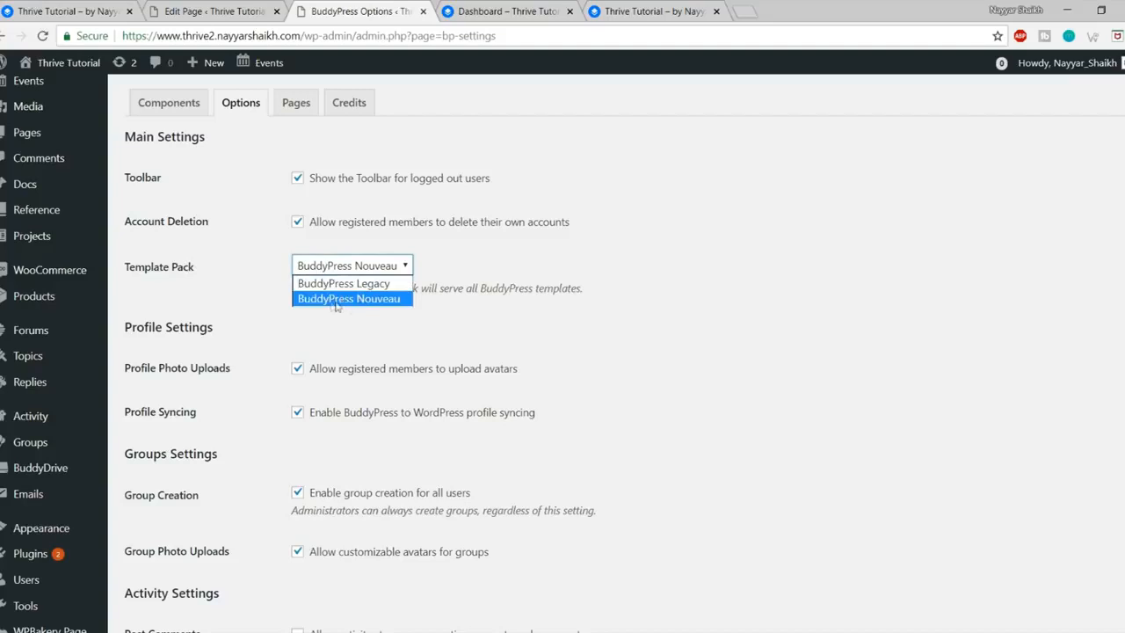
left_click(492, 293)
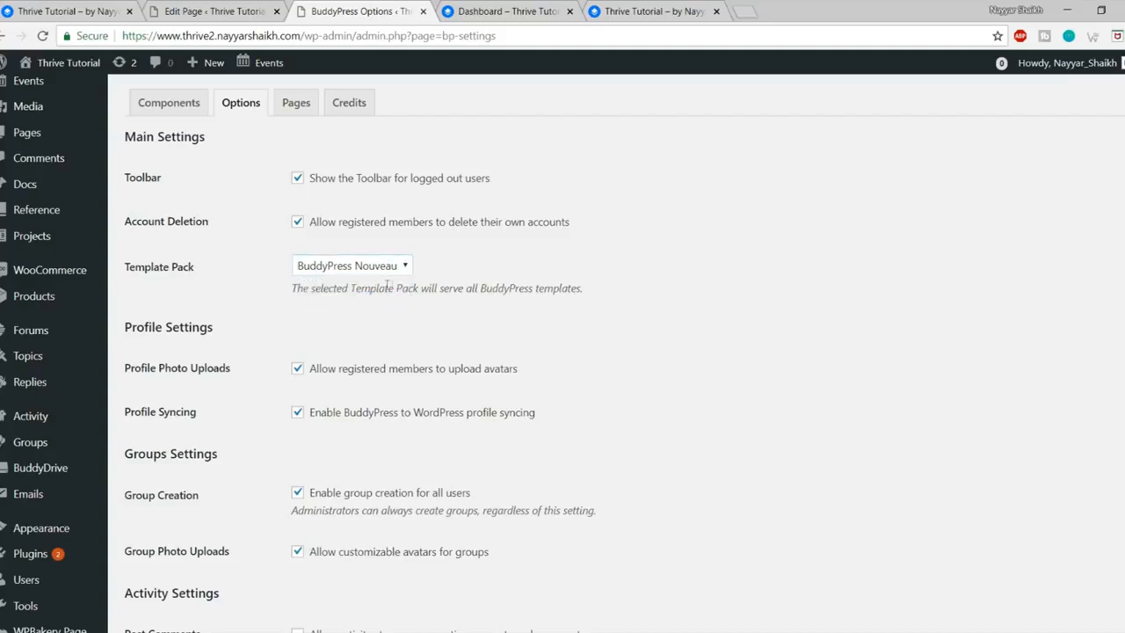
Step: Allow activity stream commenting on posts and comments, then save the BuddyPress options
scroll(457, 309, "down", 3)
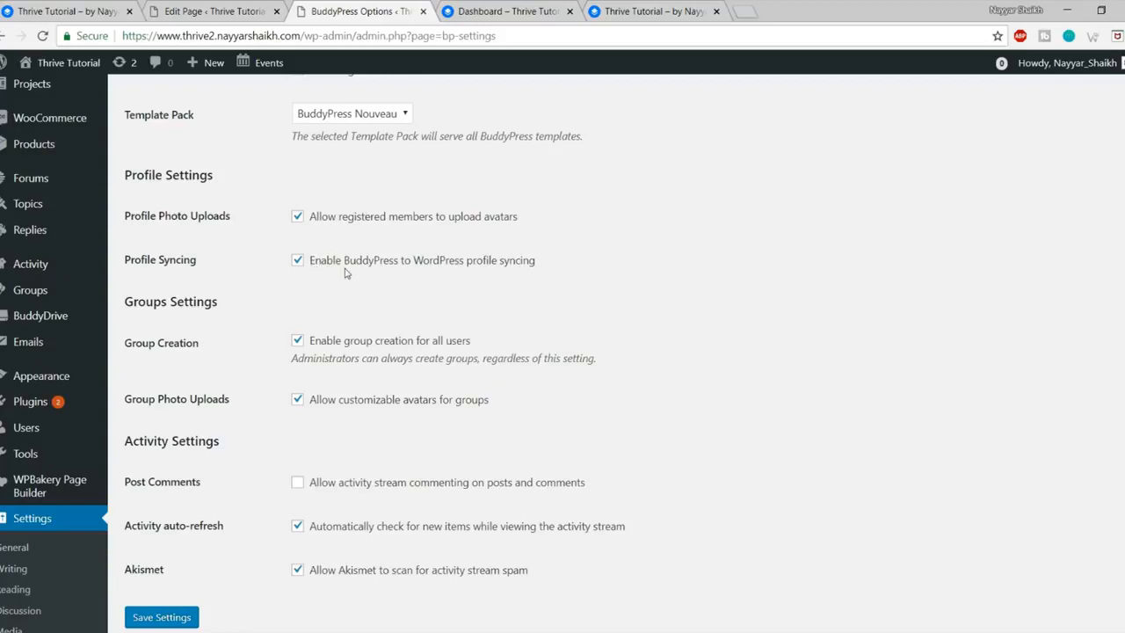
scroll(352, 306, "down", 3)
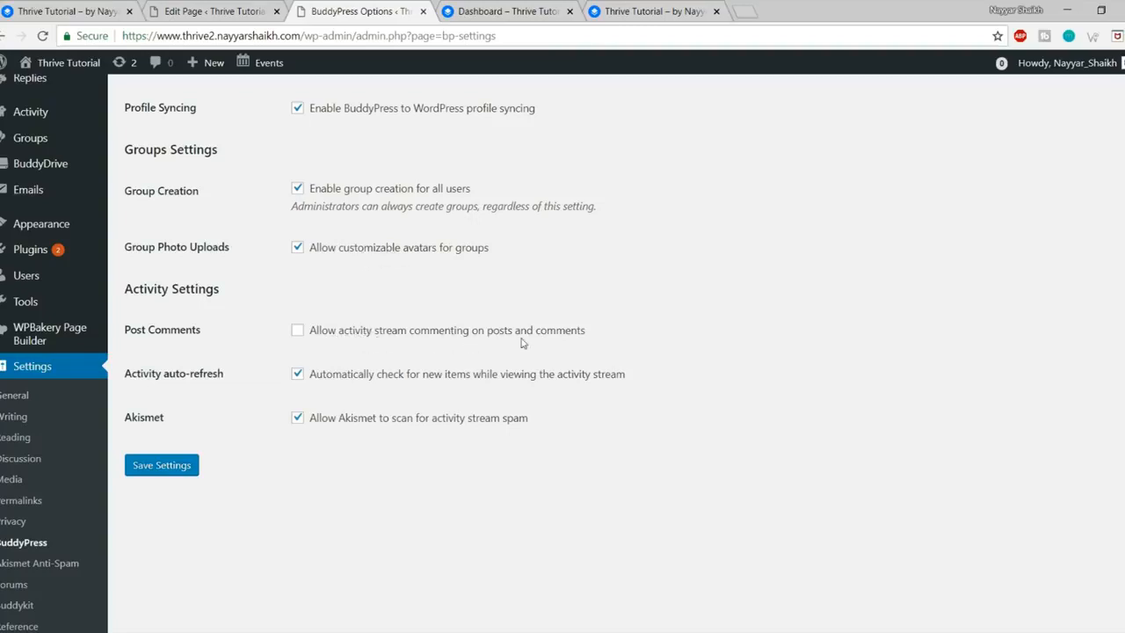
left_click(478, 333)
left_click(187, 468)
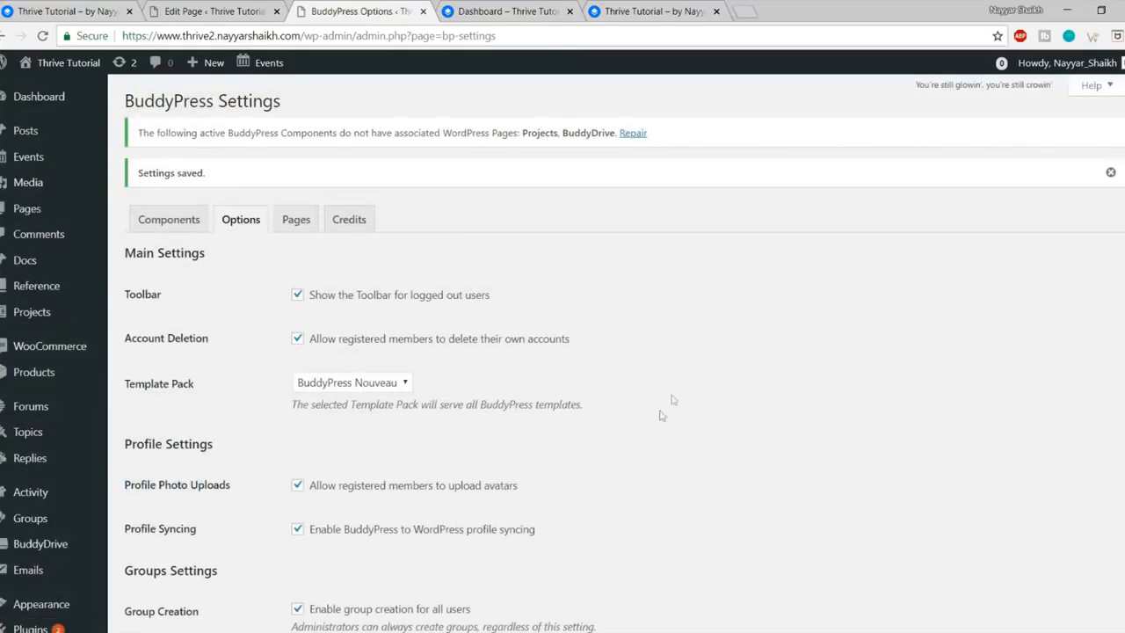
left_click(296, 220)
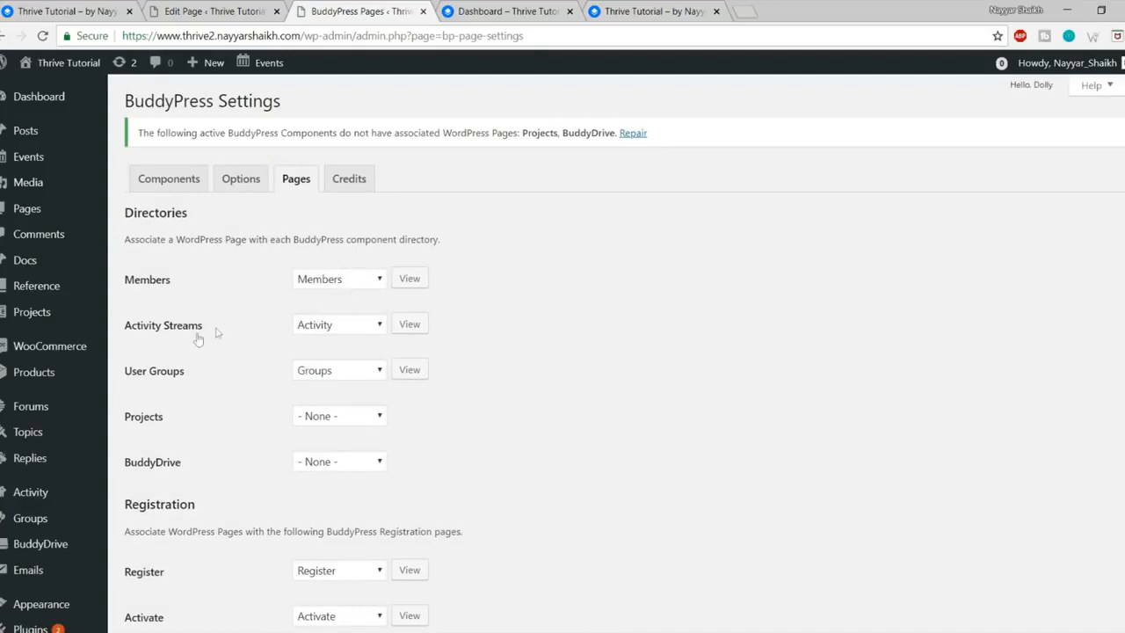
Step: Save the BuddyPress page assignments with Register and Activate mapped, then view the empty Dashboard page
scroll(381, 325, "down", 2)
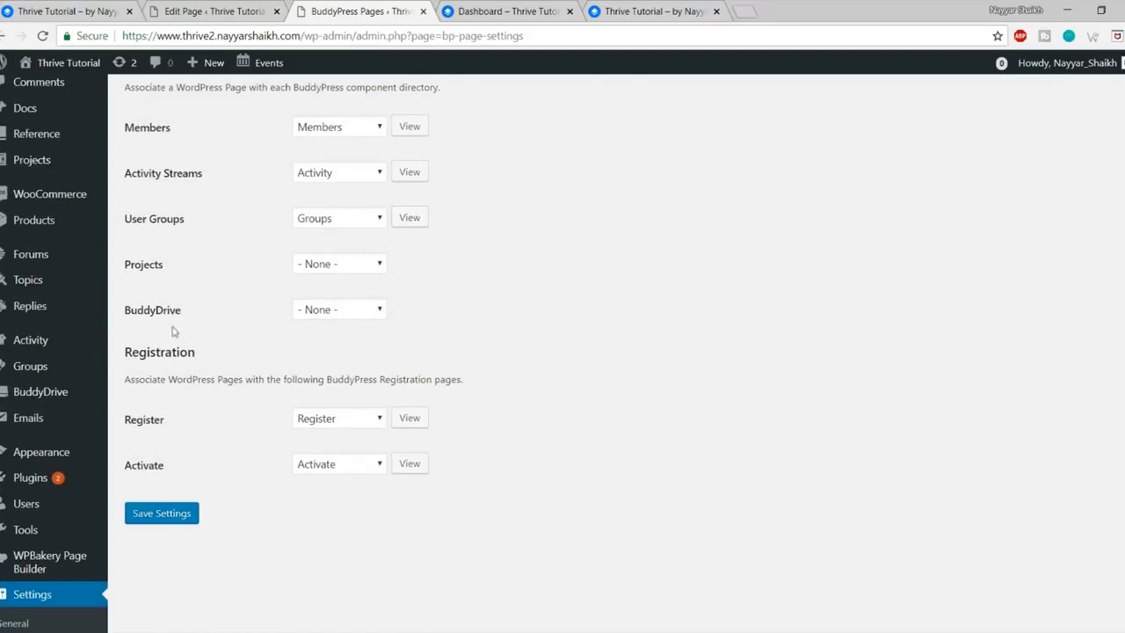
scroll(174, 330, "down", 2)
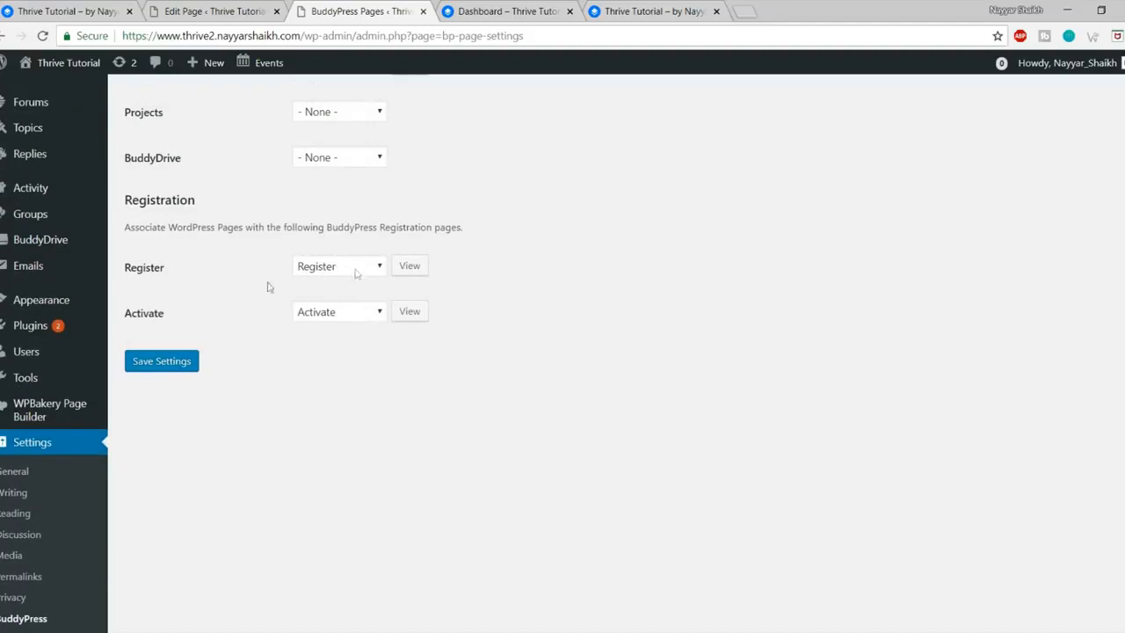
left_click(168, 368)
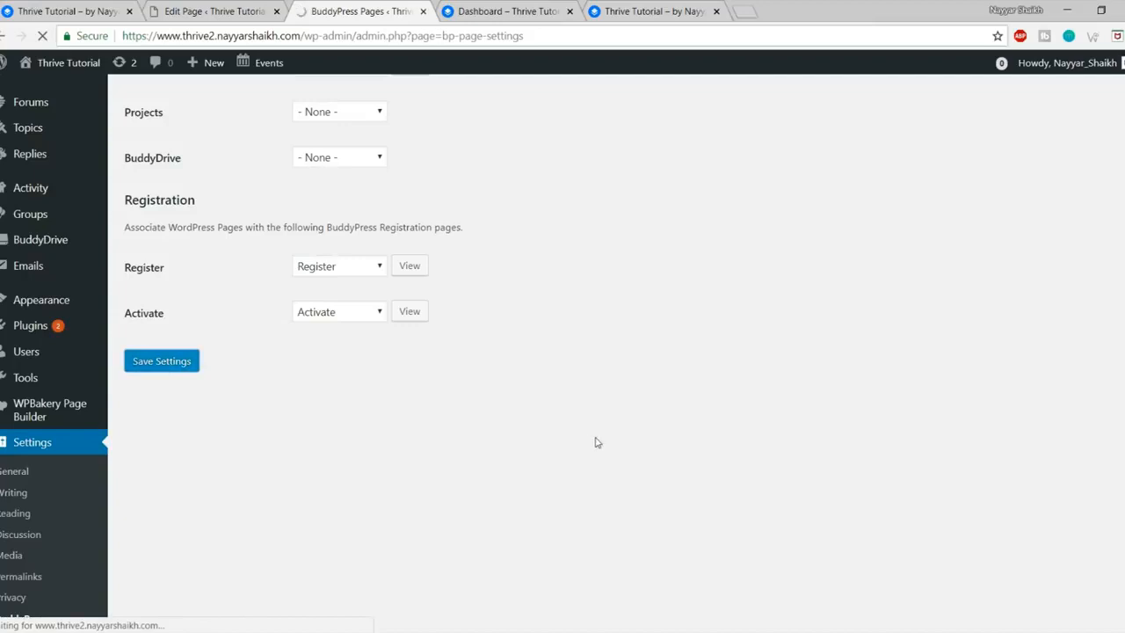
left_click(501, 9)
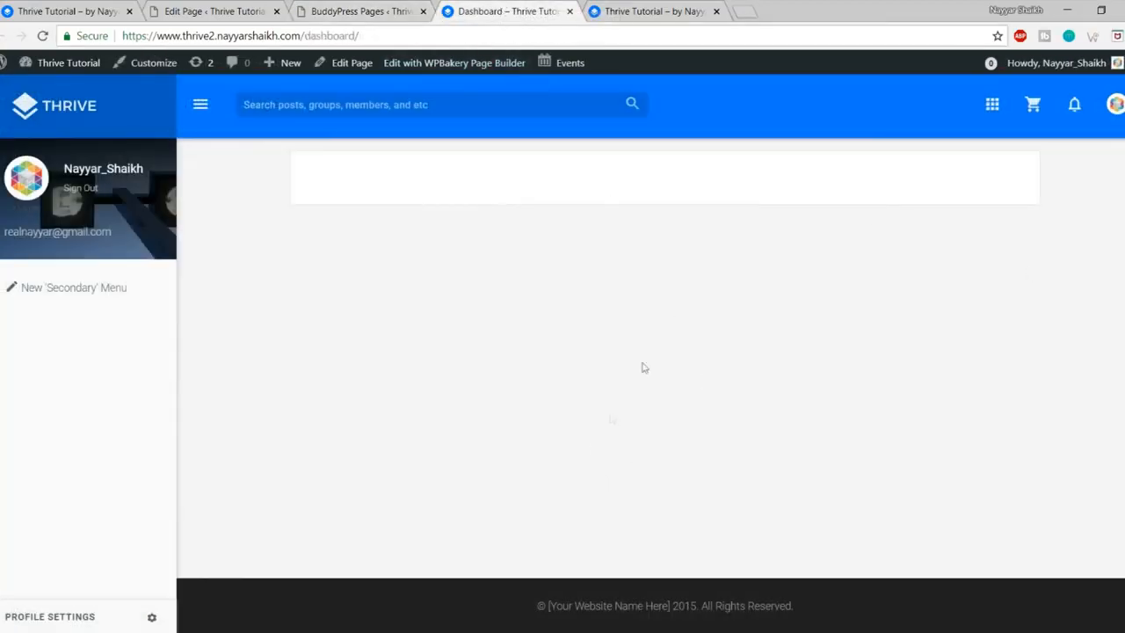
Step: Compare the demo site's filled Dashboard with the local, empty Dashboard page and its address
left_click_drag(187, 35, 356, 35)
left_click(497, 309)
left_click(68, 10)
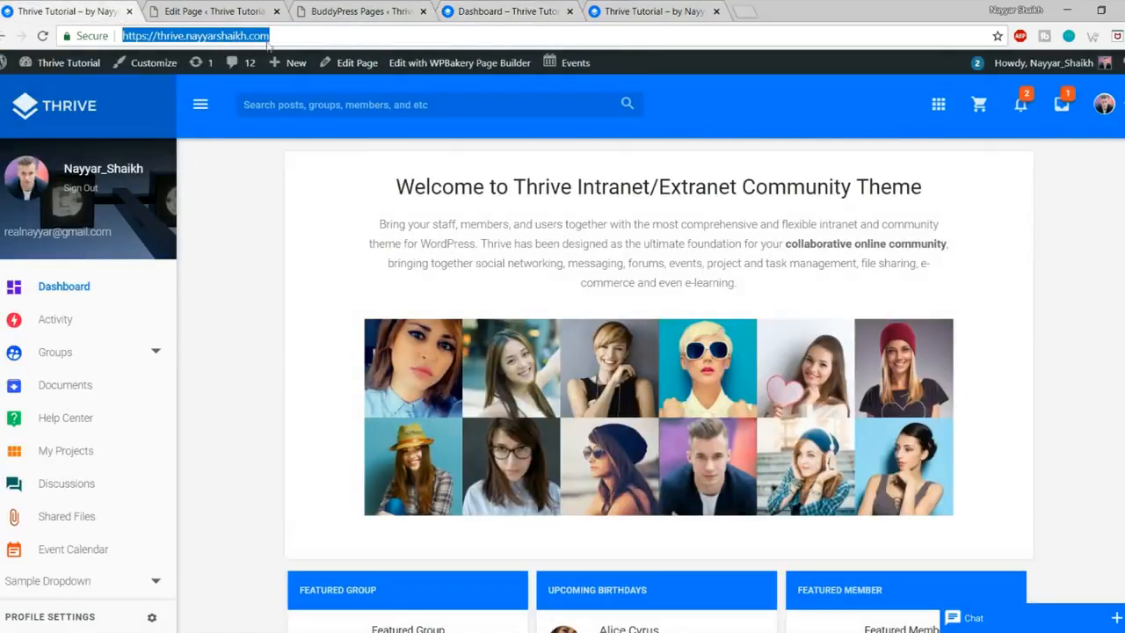
left_click(319, 236)
scroll(392, 225, "down", 5)
scroll(392, 224, "up", 5)
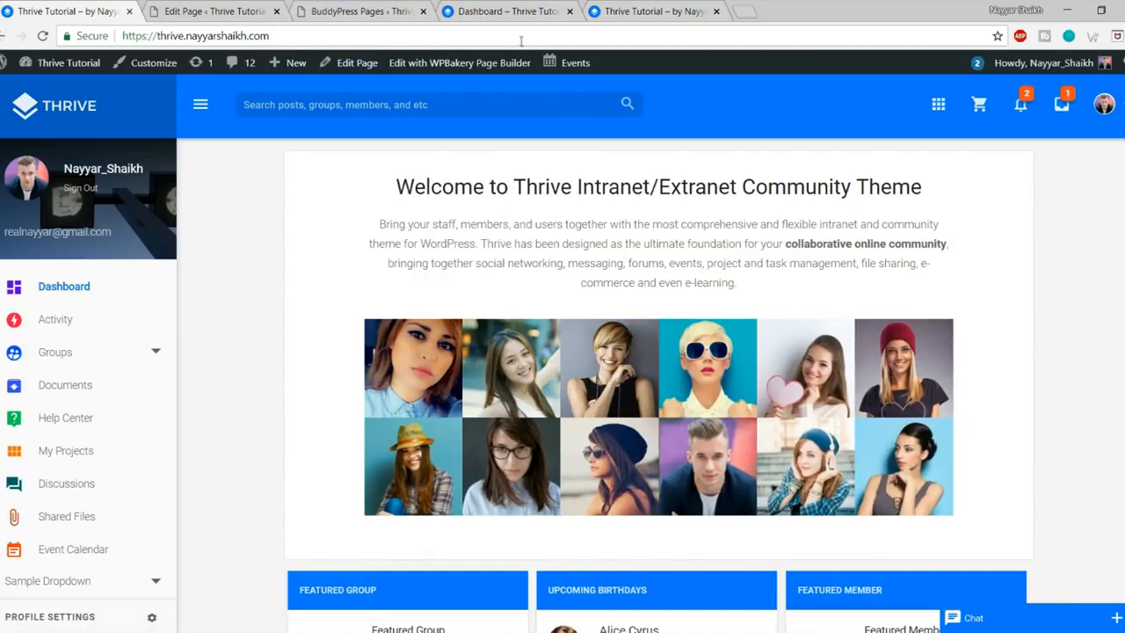
left_click(497, 11)
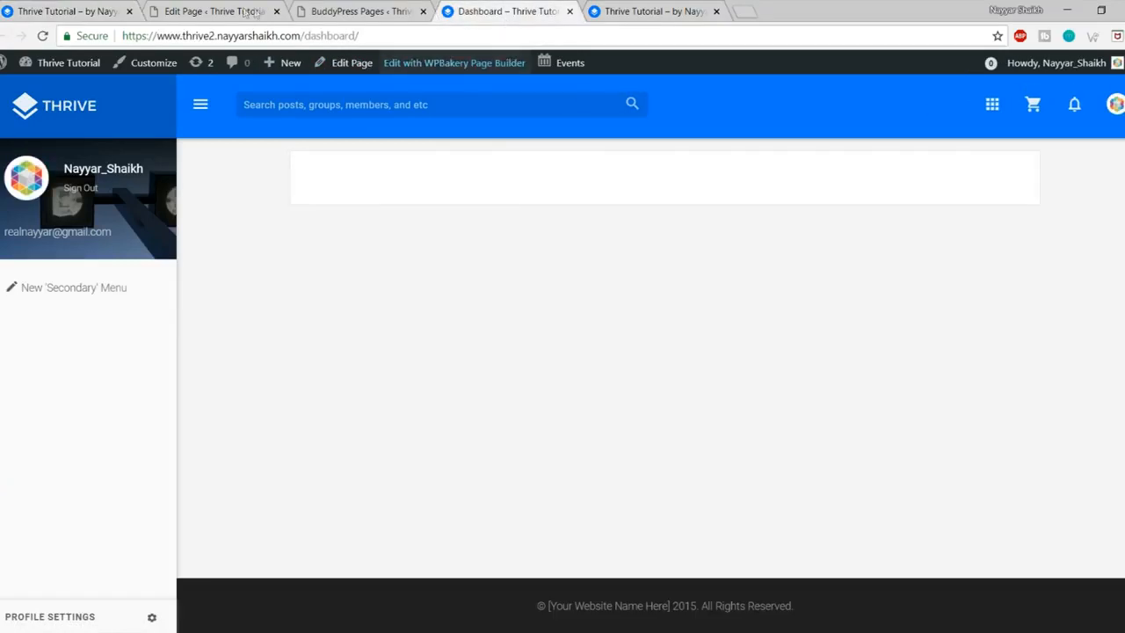
left_click(69, 109)
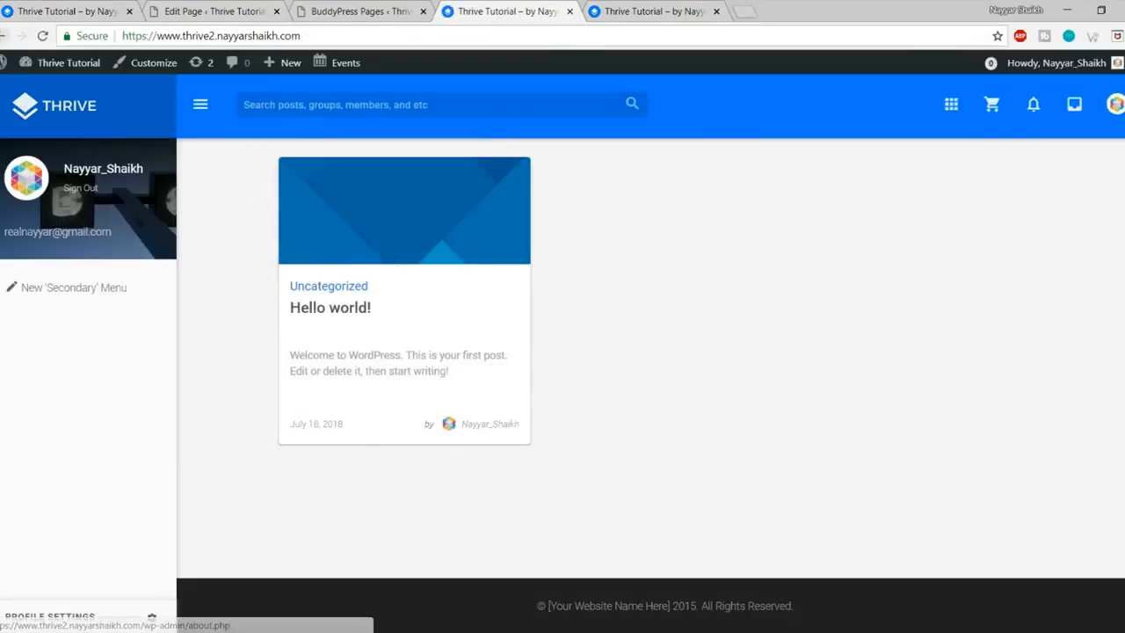
left_click(5, 36)
left_click_drag(308, 35, 372, 35)
left_click(518, 285)
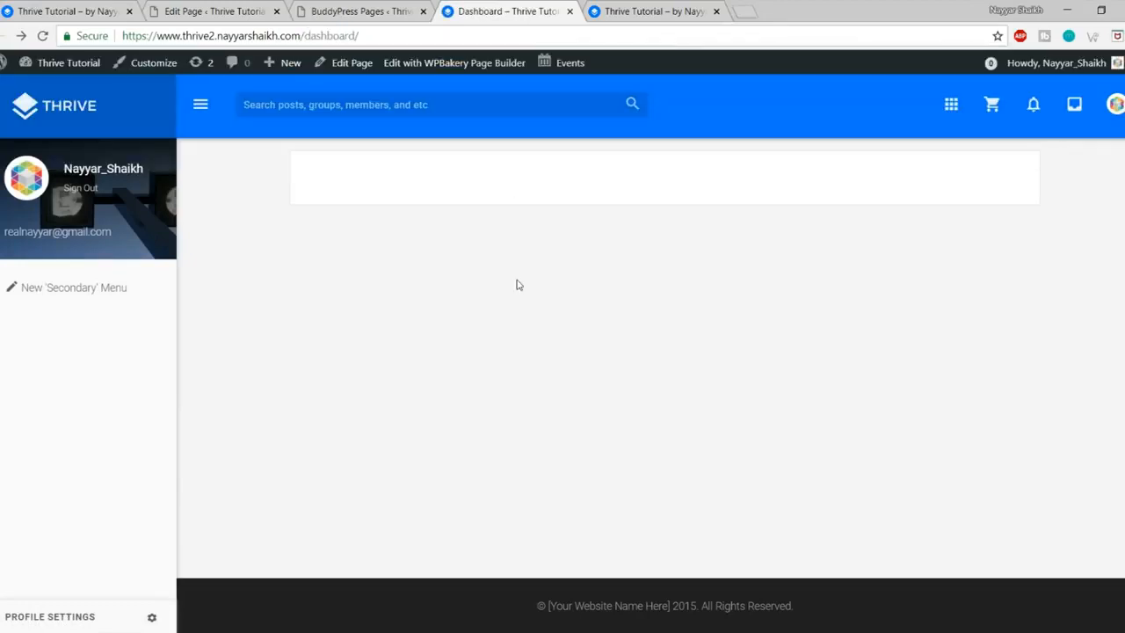
Step: Go from the BuddyPress settings to the site's Reading settings
left_click(352, 10)
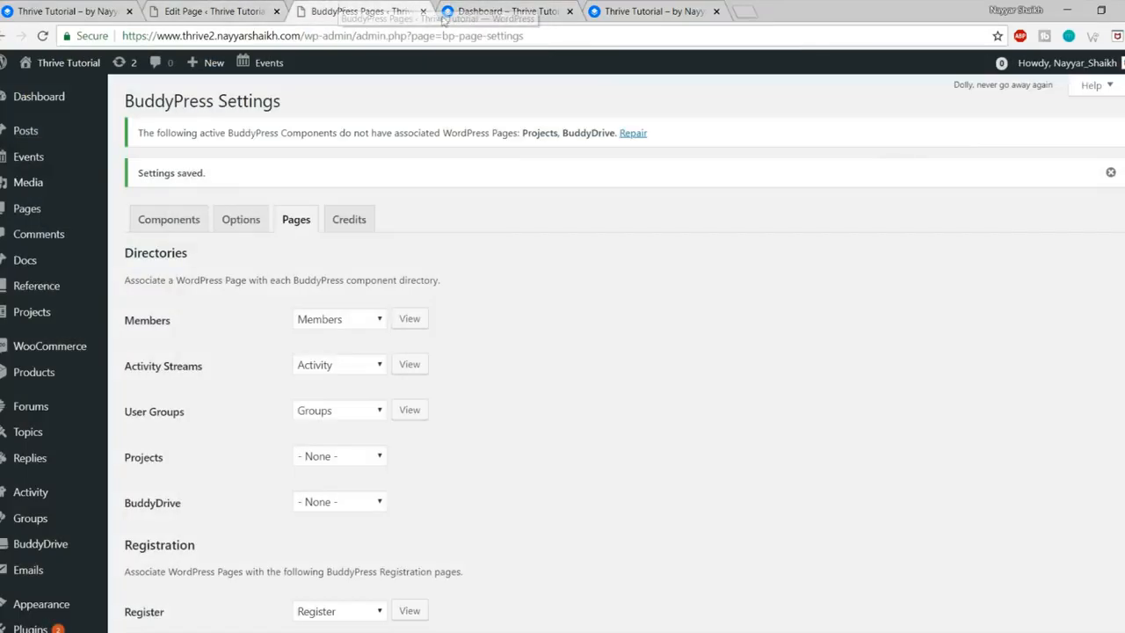
scroll(234, 276, "down", 3)
scroll(193, 296, "down", 3)
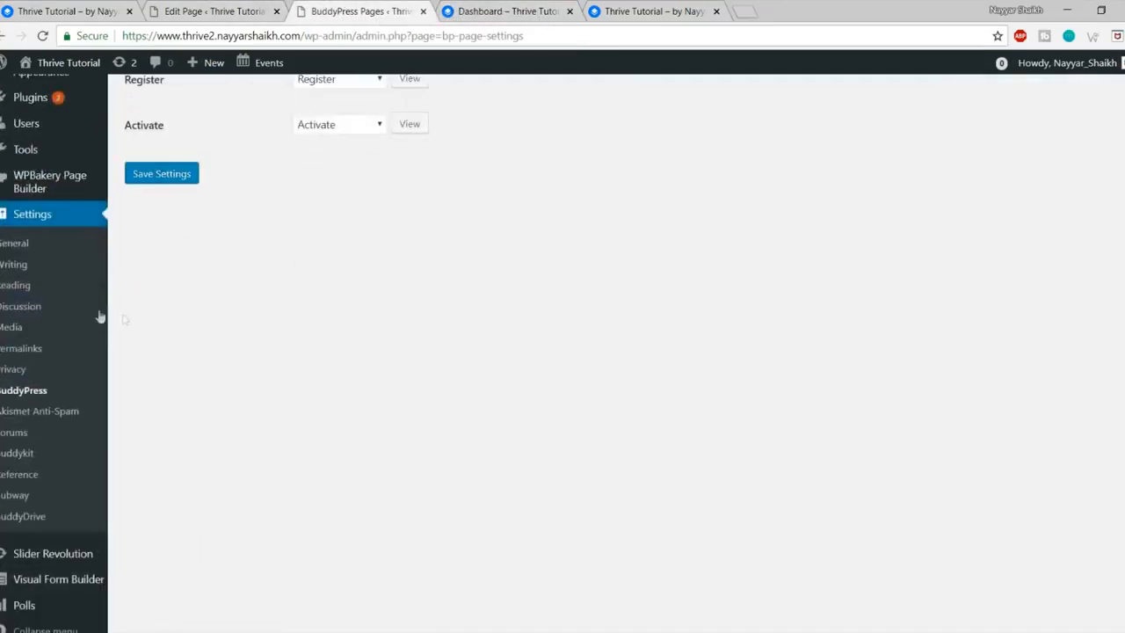
left_click(22, 290)
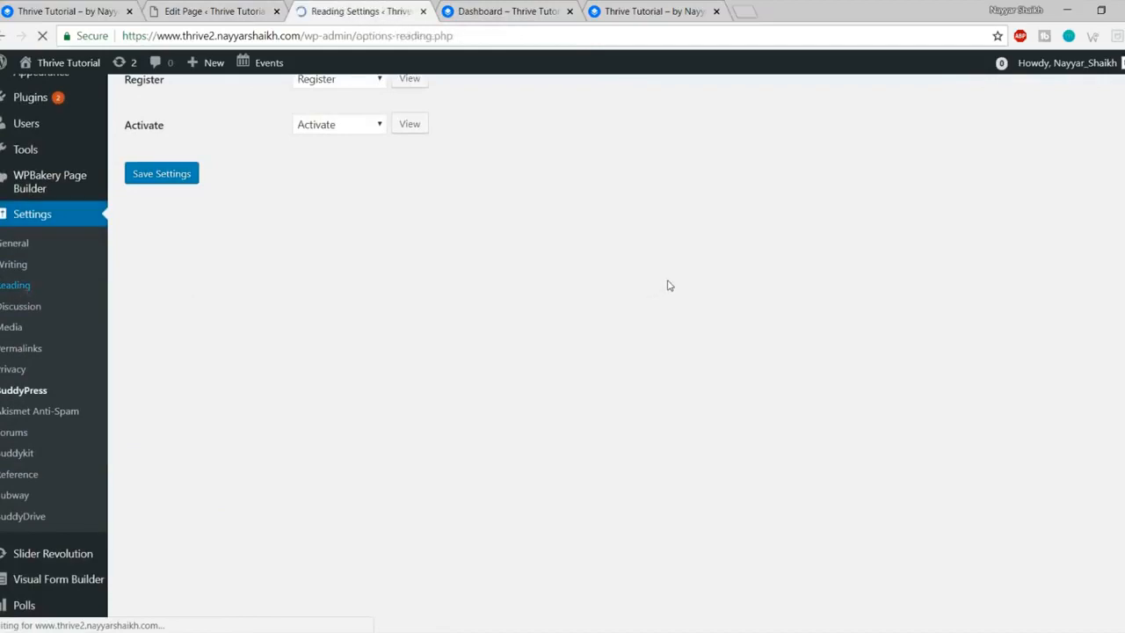
Step: Set a static homepage using the Dashboard page, save, and reload the Dashboard page
left_click(298, 208)
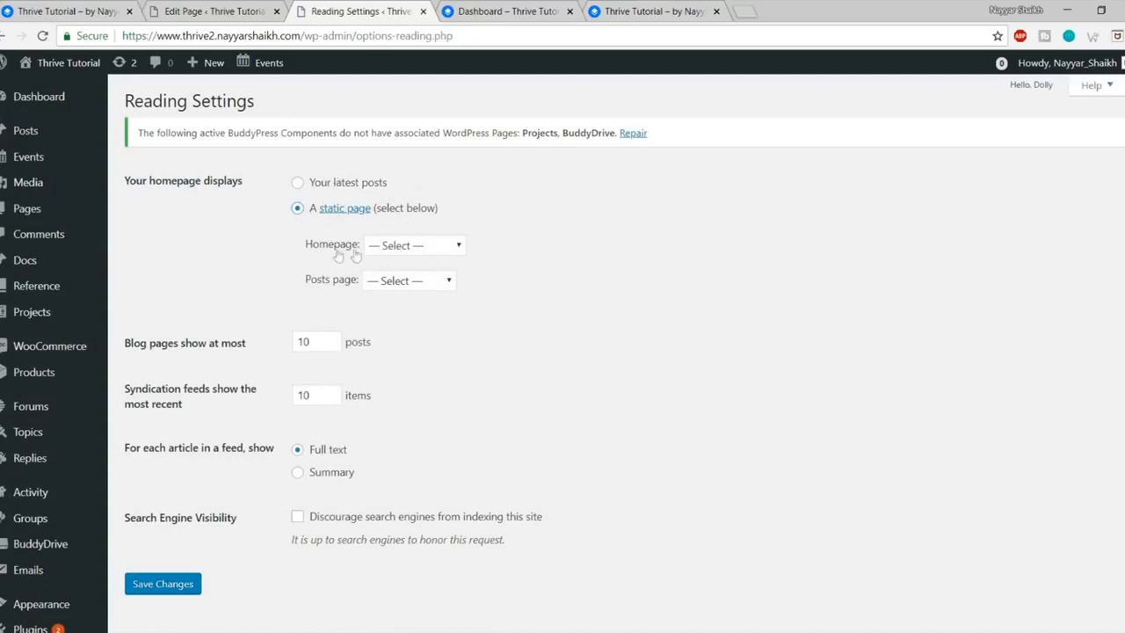
left_click(401, 246)
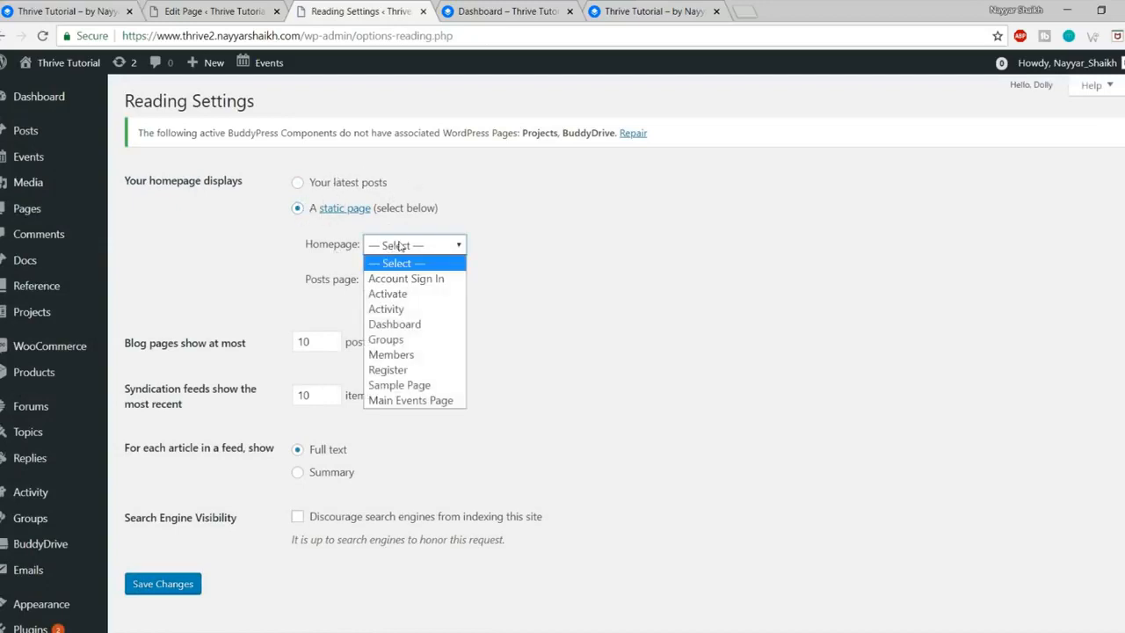
left_click(417, 325)
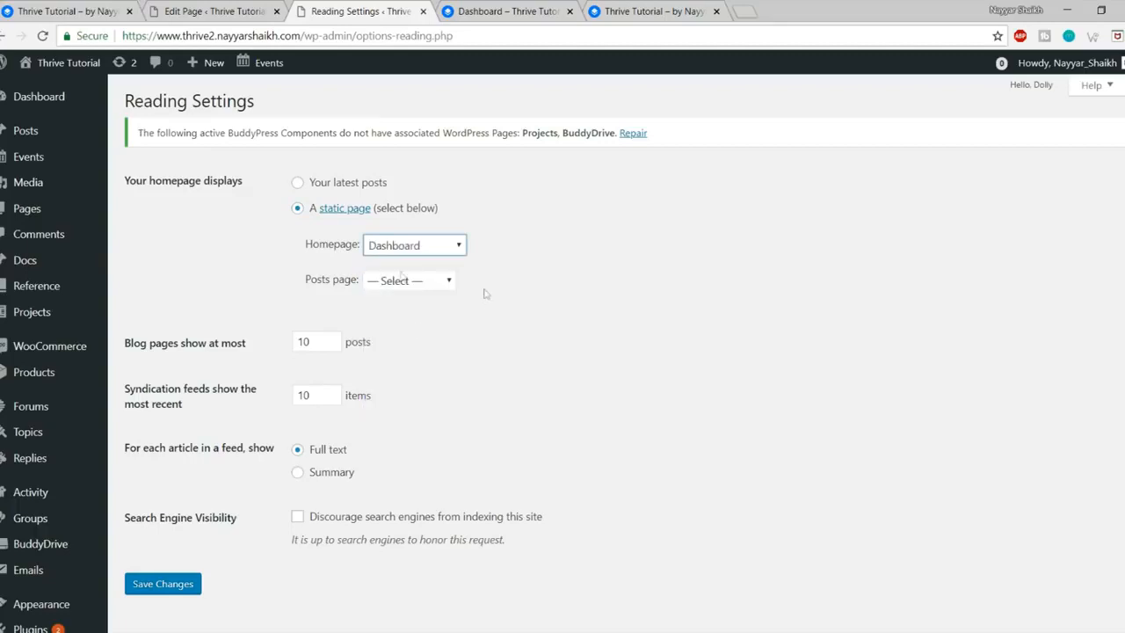
left_click(163, 584)
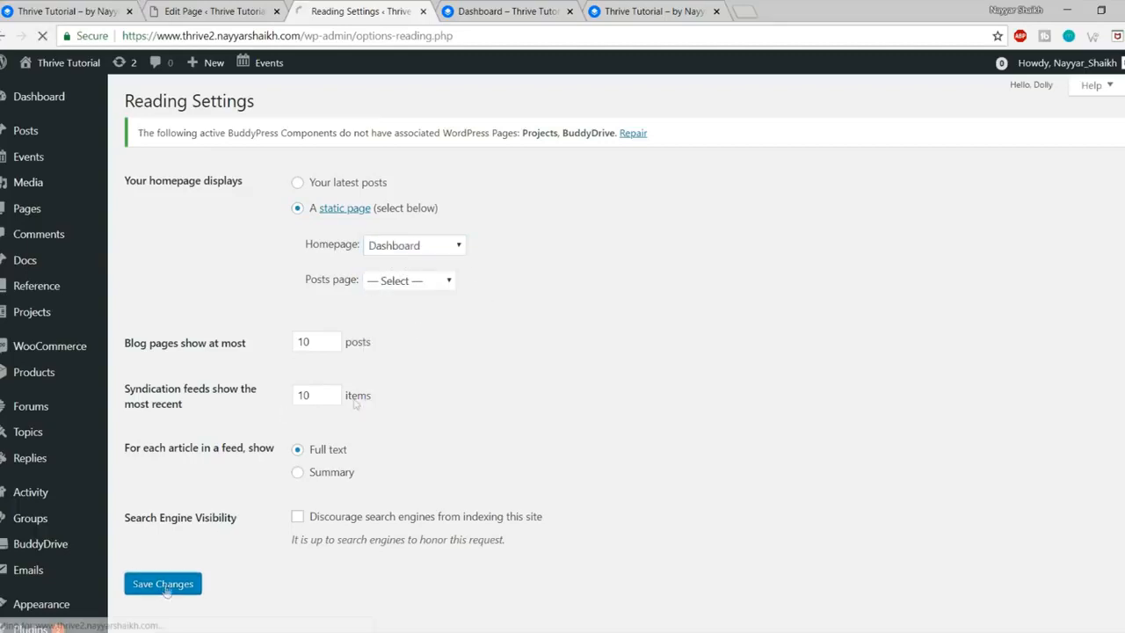
left_click(505, 11)
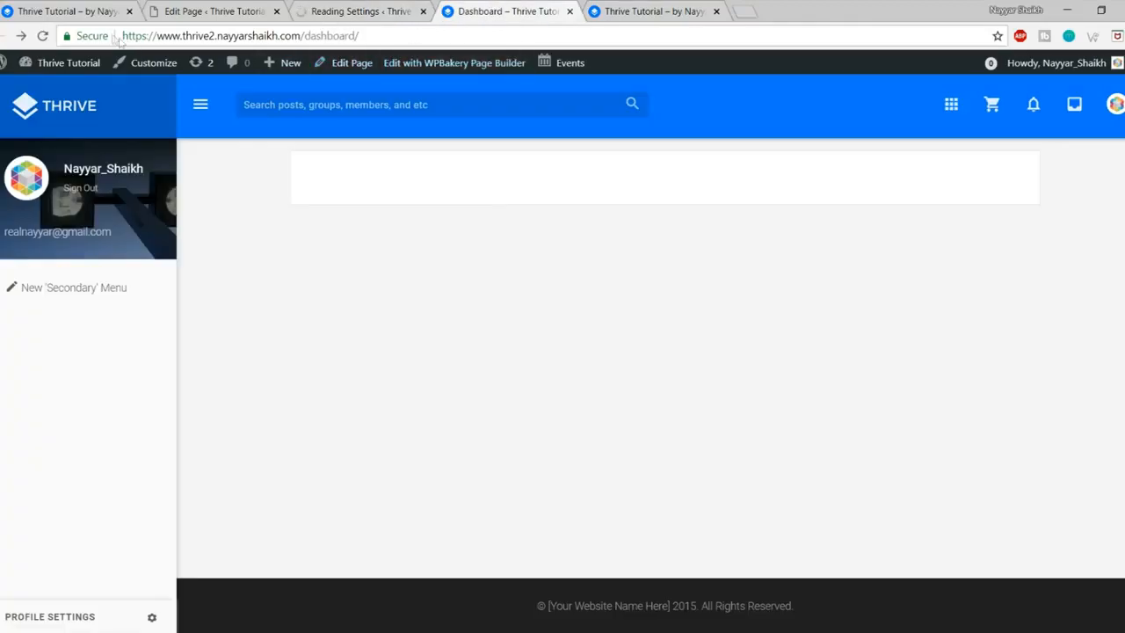
left_click(43, 36)
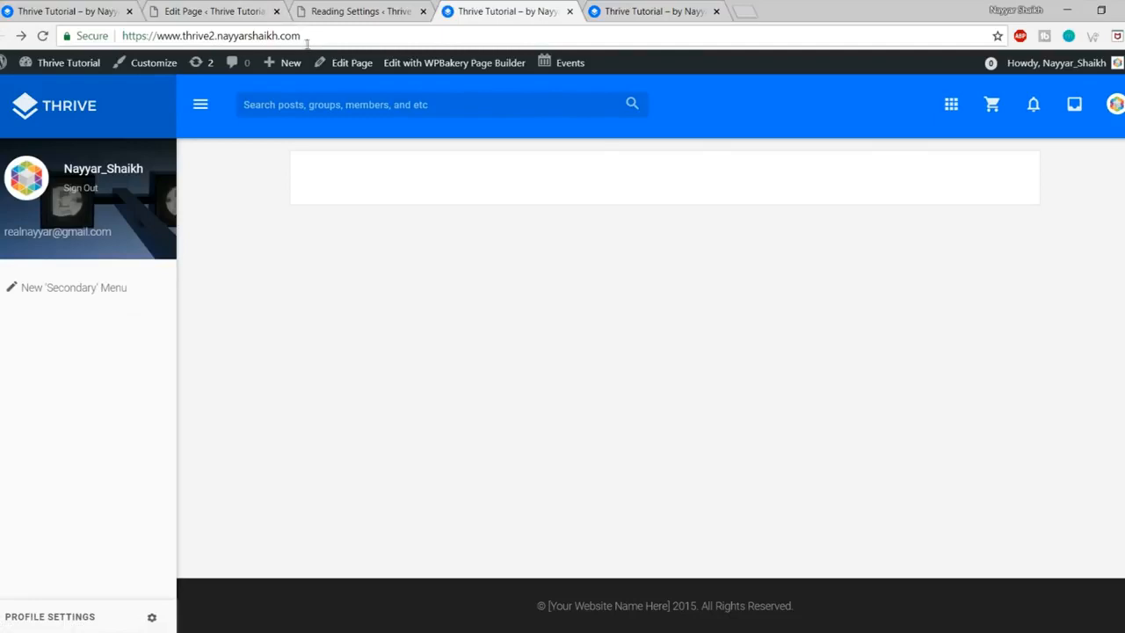
Step: Check the site's root address now shows the Dashboard layout, then bring up the sign-in window
left_click(518, 44)
left_click(455, 280)
left_click(82, 118)
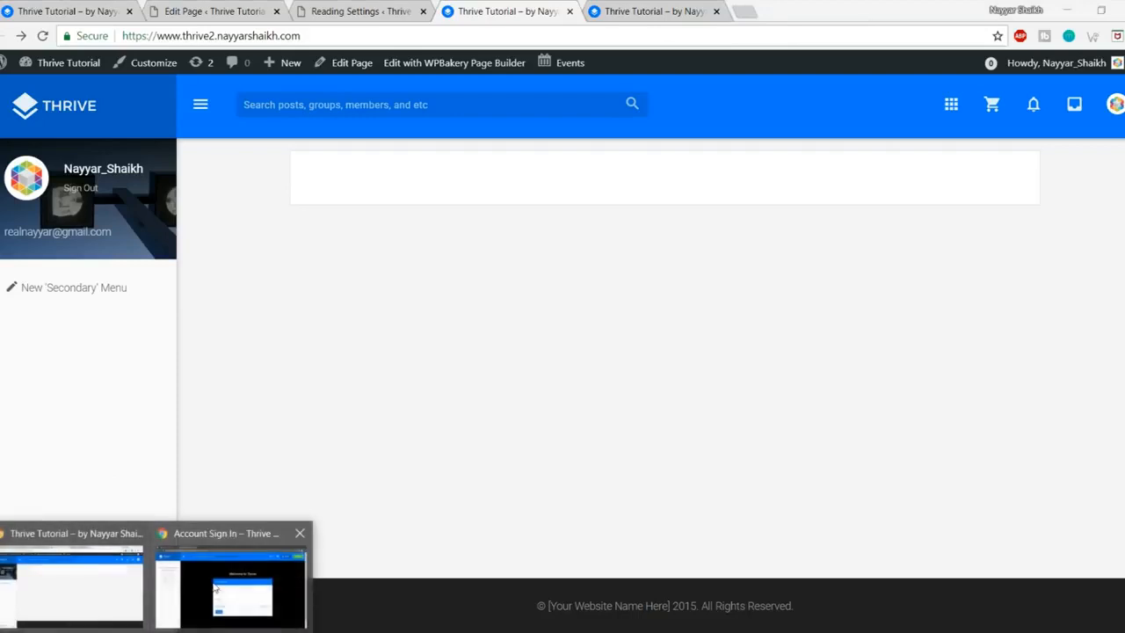
left_click(242, 590)
Step: Reload the Thrive sign-in page, return to the home page, and open the SIGN UP form
left_click(42, 36)
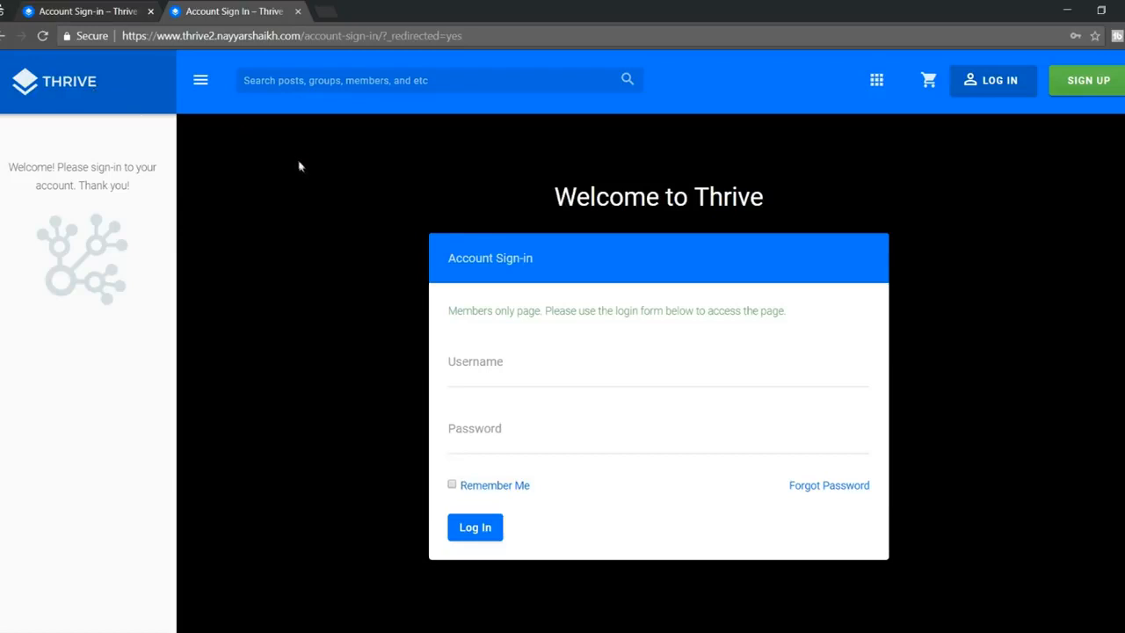
left_click(91, 82)
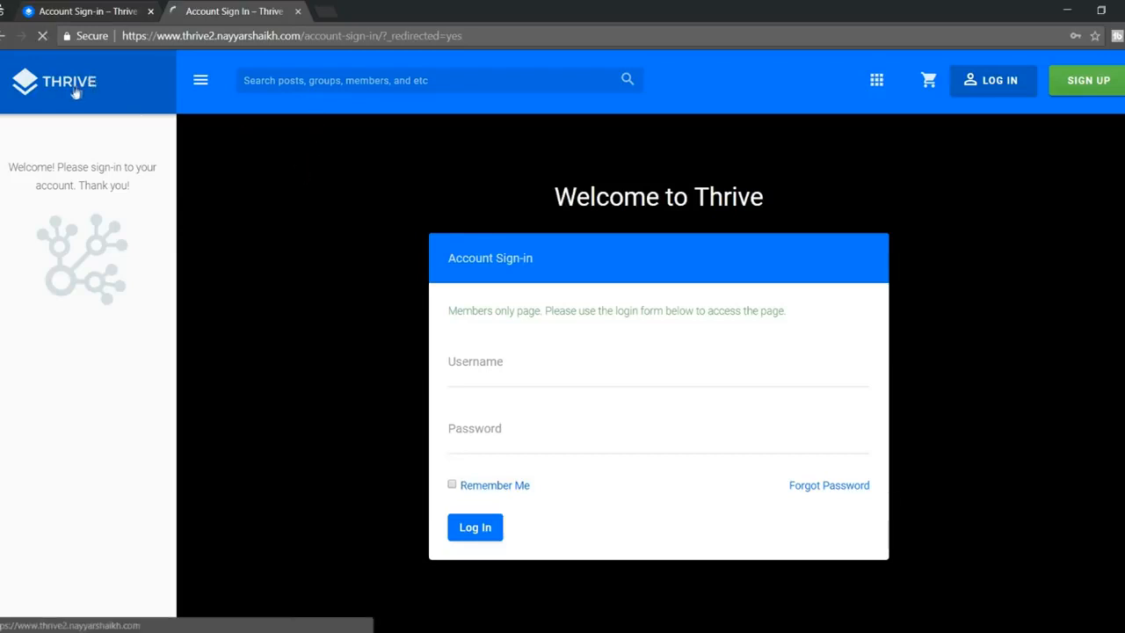
scroll(626, 383, "down", 1)
scroll(625, 383, "up", 1)
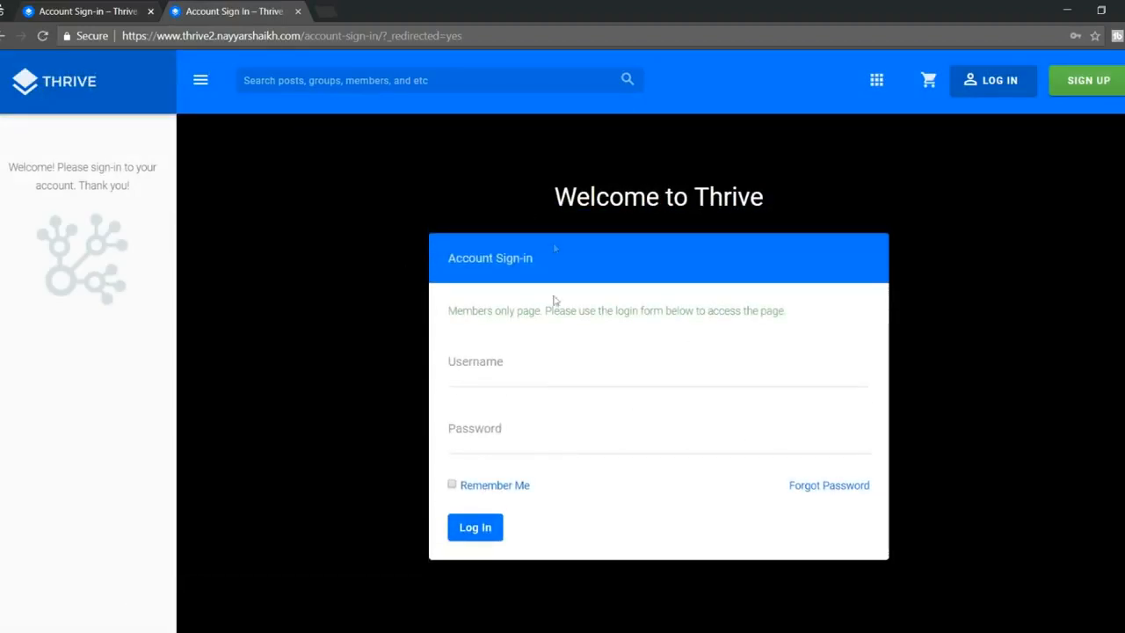
scroll(527, 387, "down", 1)
scroll(535, 407, "up", 1)
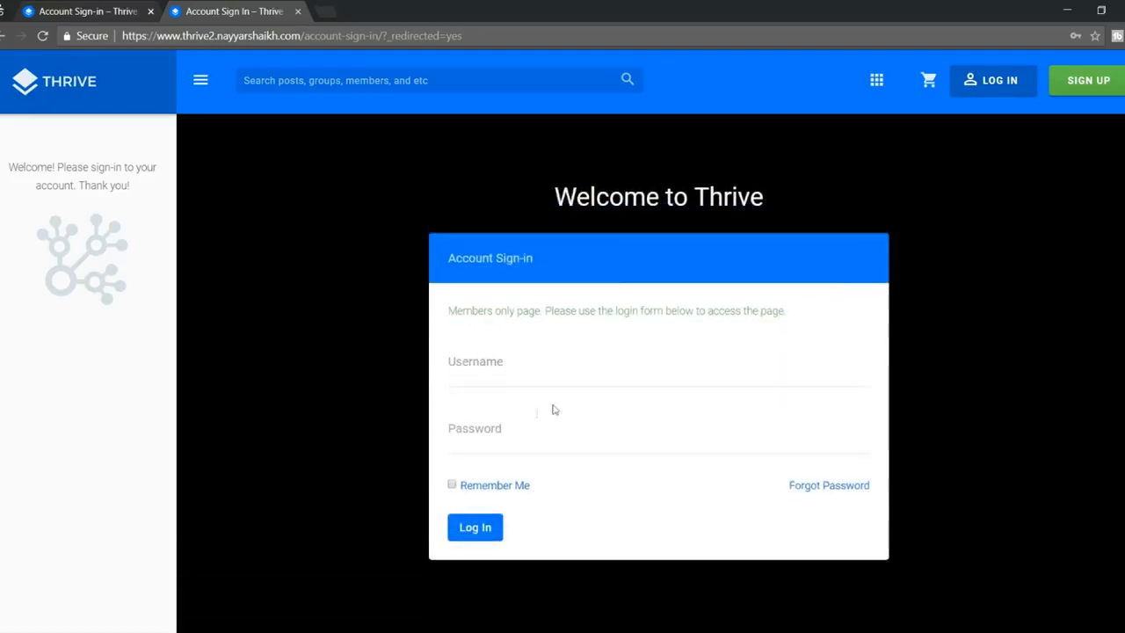
left_click(1104, 82)
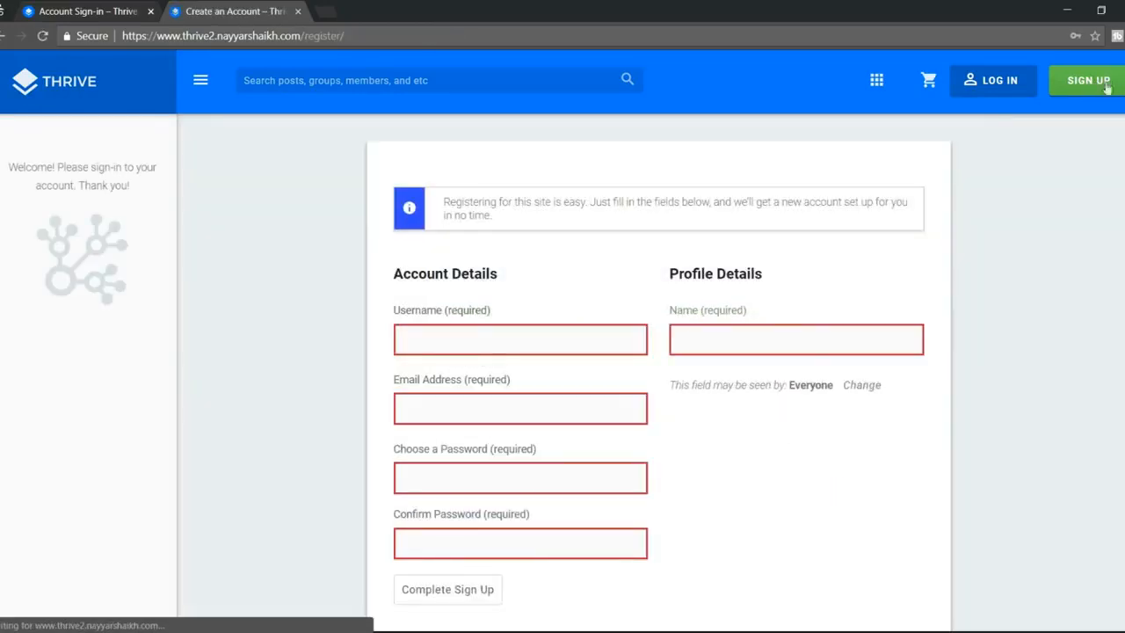
scroll(975, 211, "down", 1)
Step: Enter username user1, the member's email address, and the account password twice
left_click(545, 284)
left_click(862, 238)
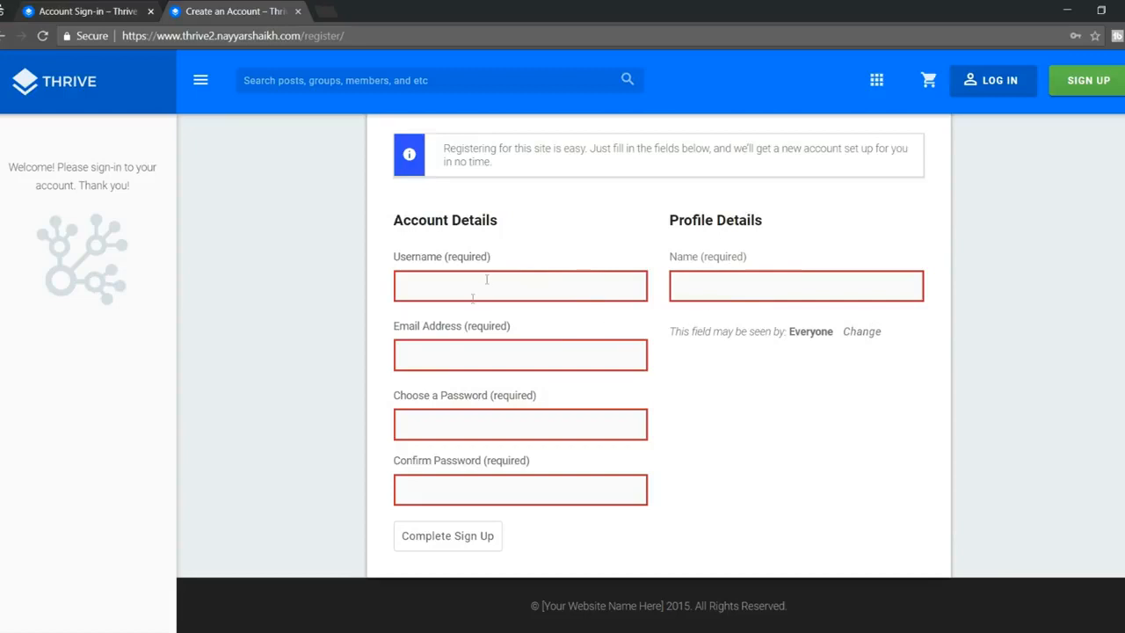
left_click(541, 294)
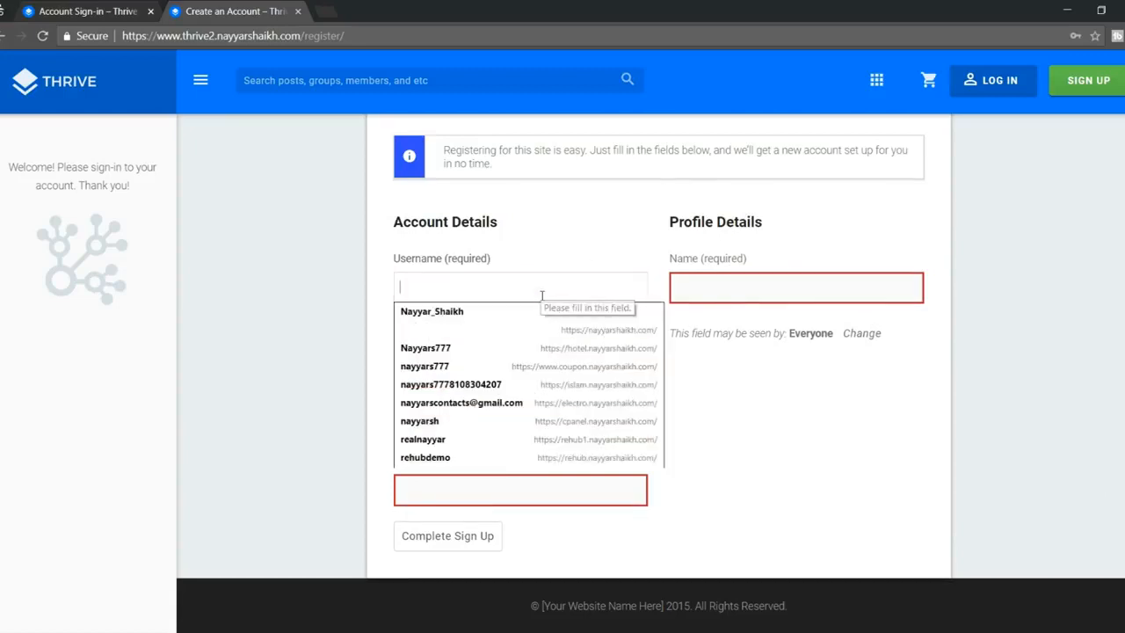
type("use")
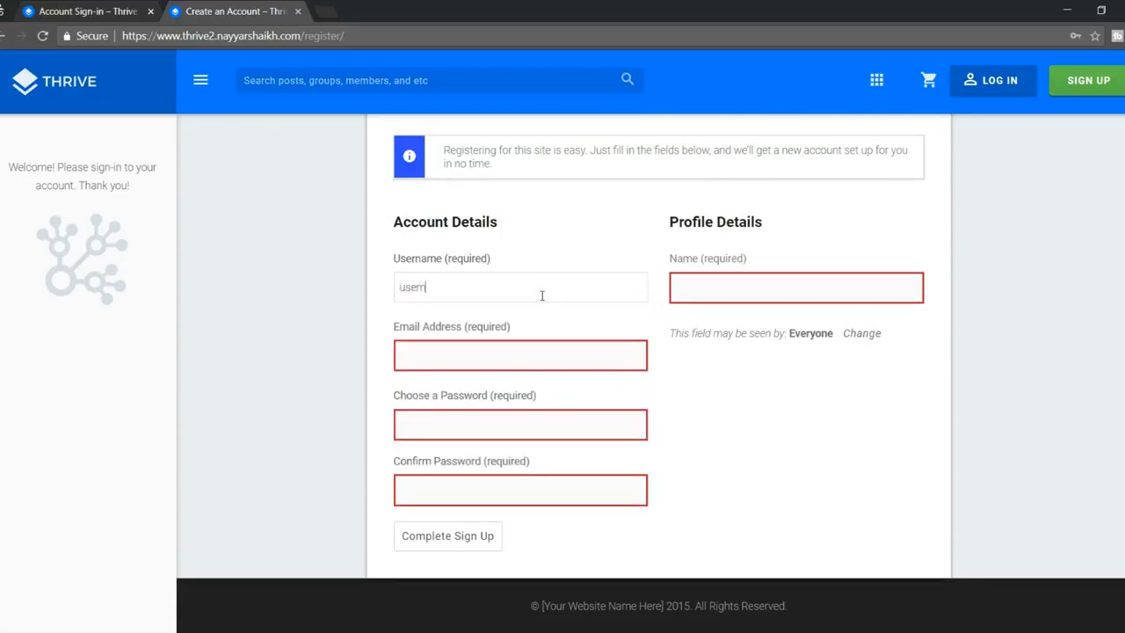
type("r1")
left_click(508, 345)
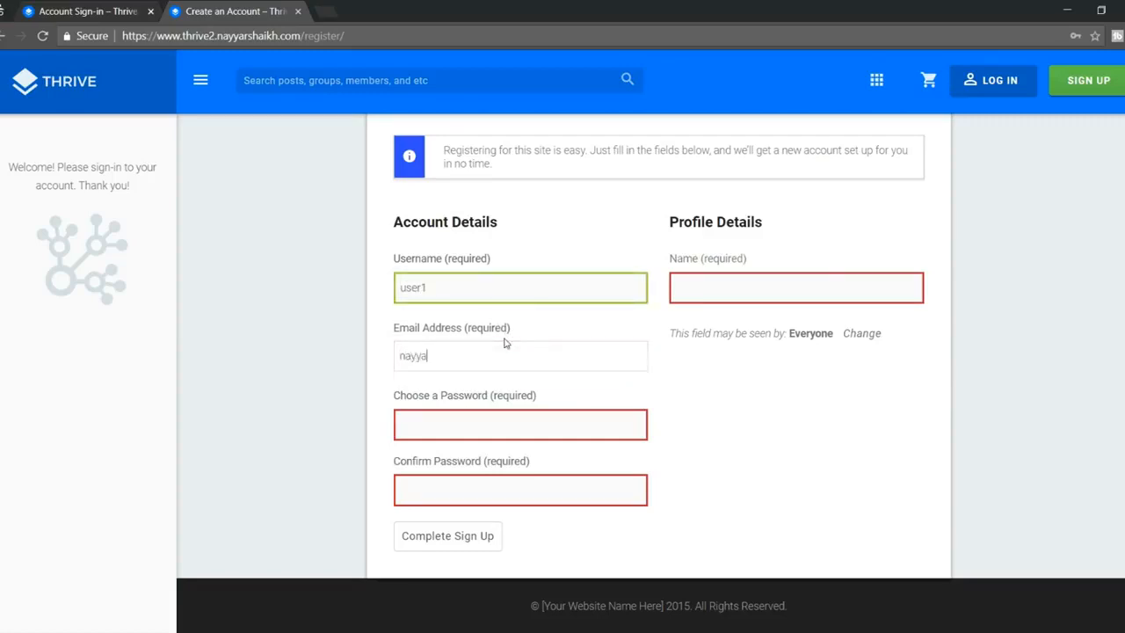
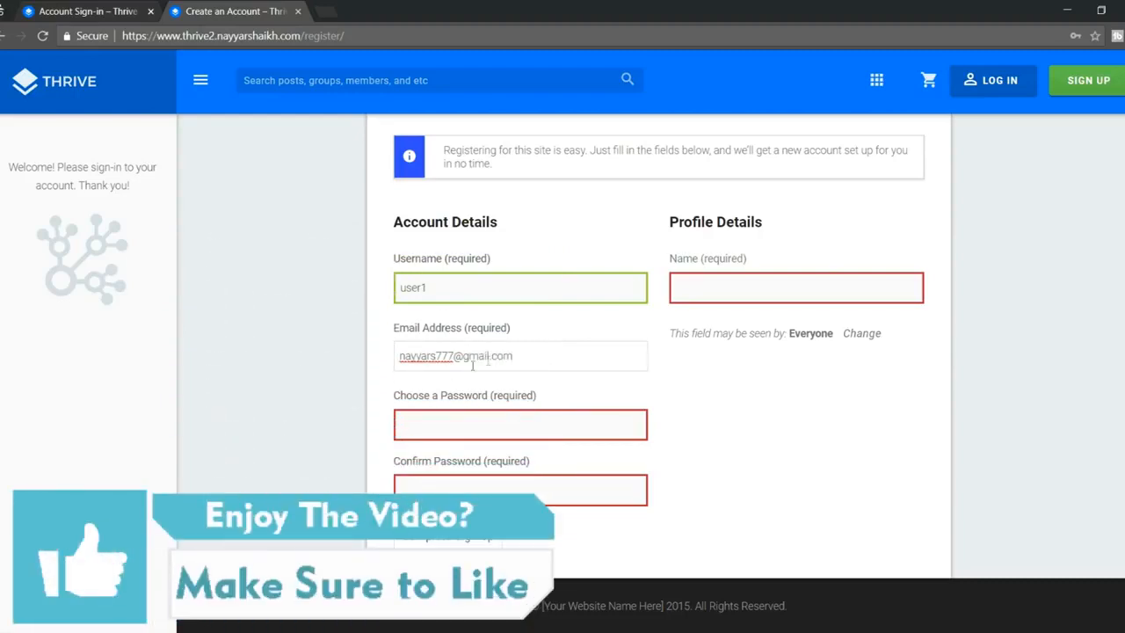
left_click(450, 422)
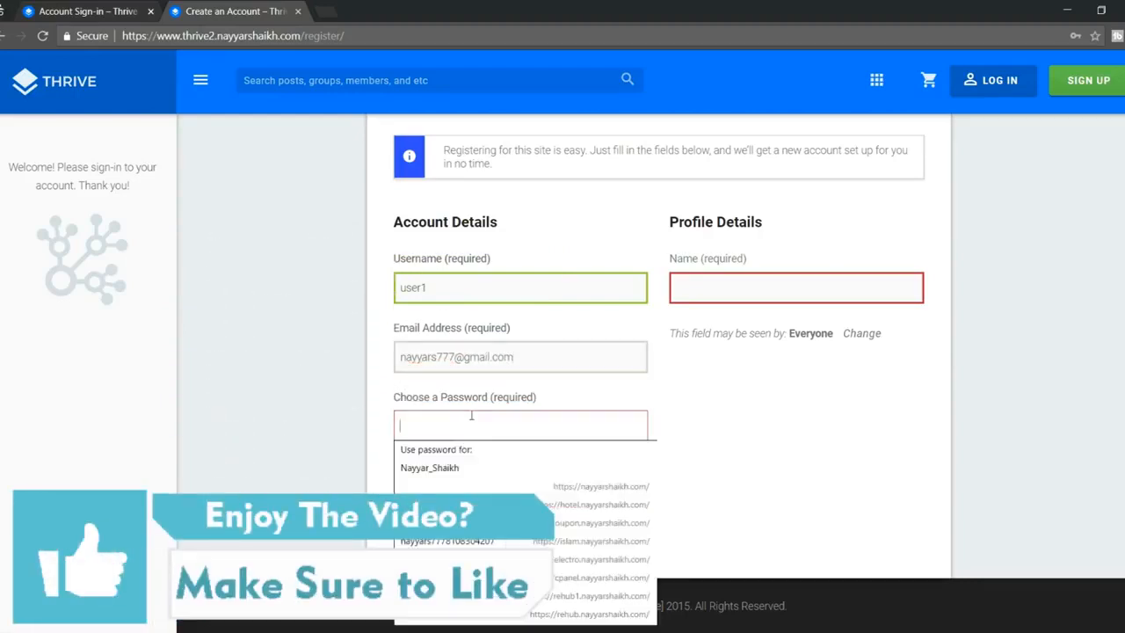
type("123")
type("•••••••")
key("Tab")
type("•")
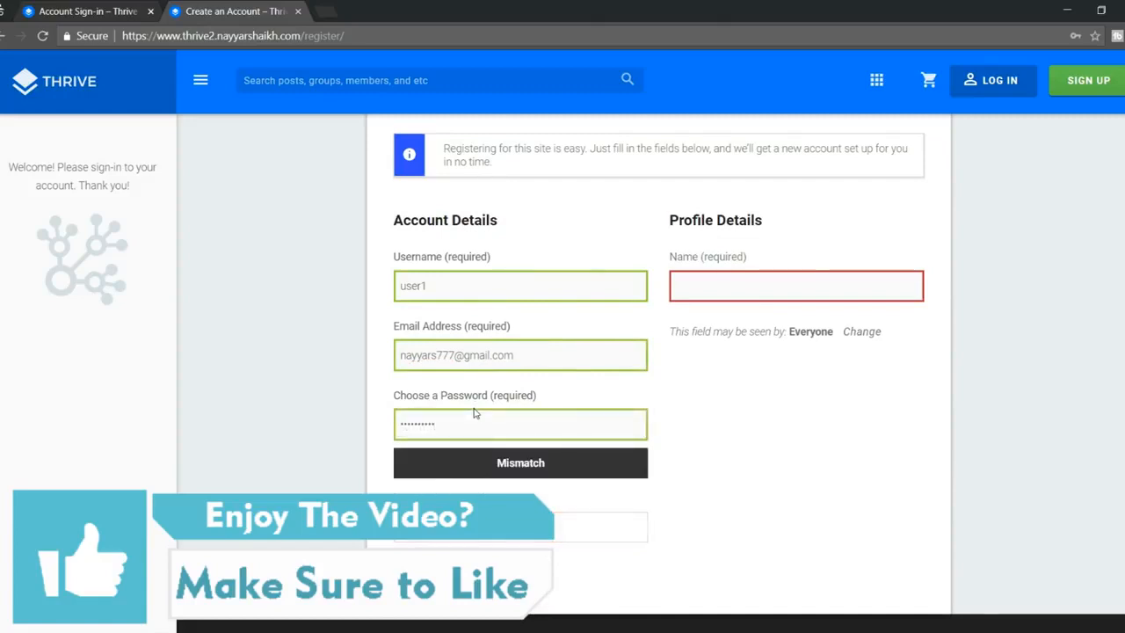
type("••••")
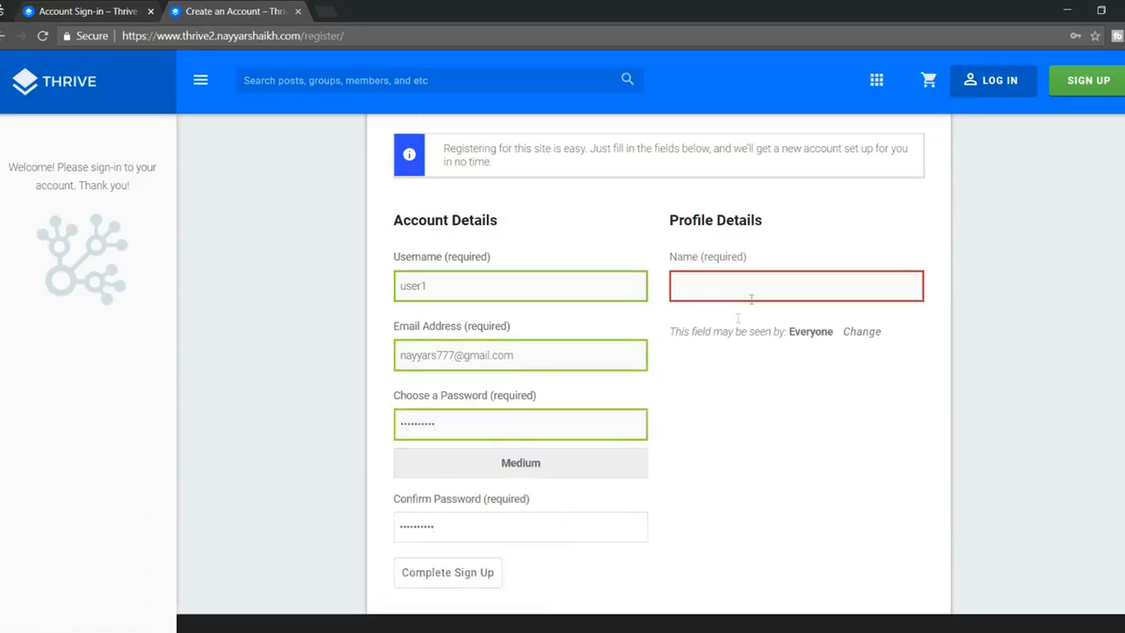
Step: Fill in the member's full name and submit the registration, checking the activation-email message
left_click(752, 297)
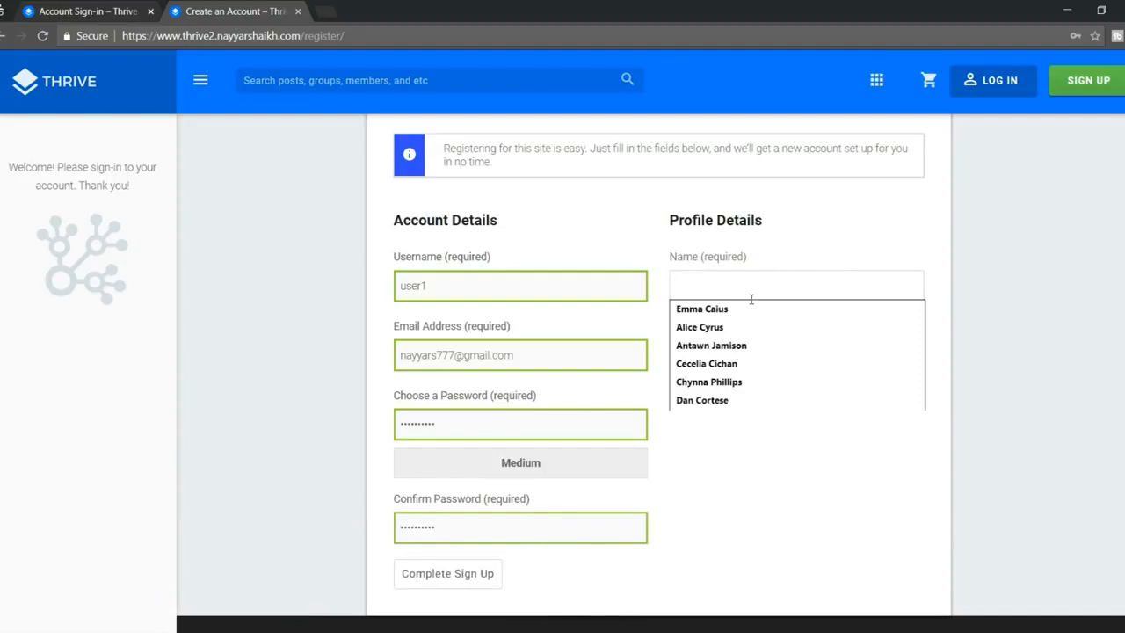
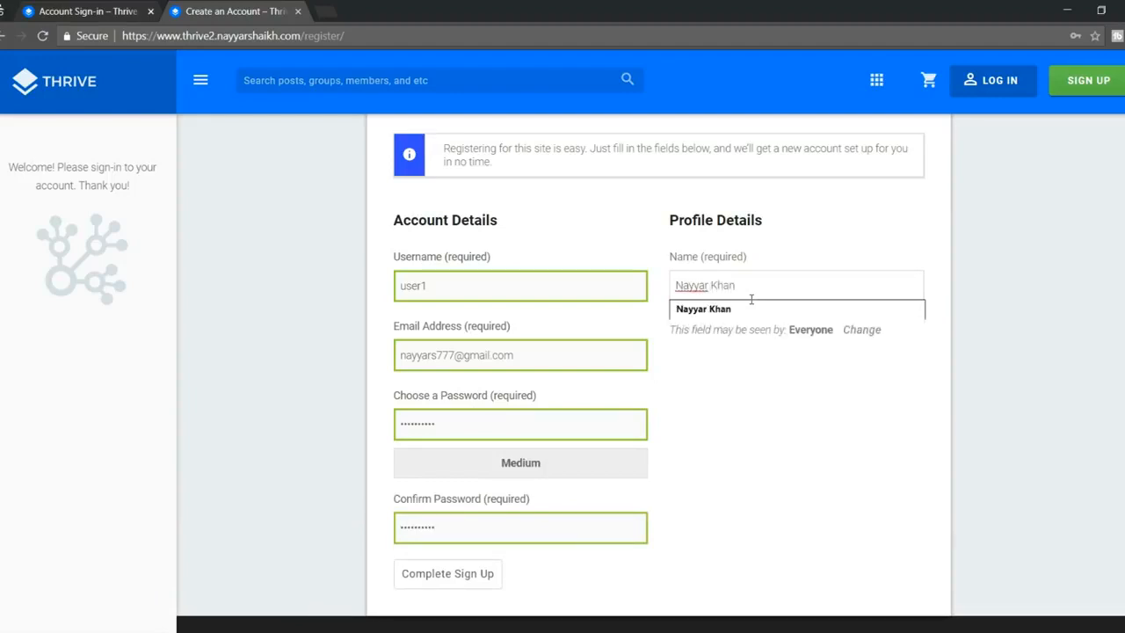
key("Return")
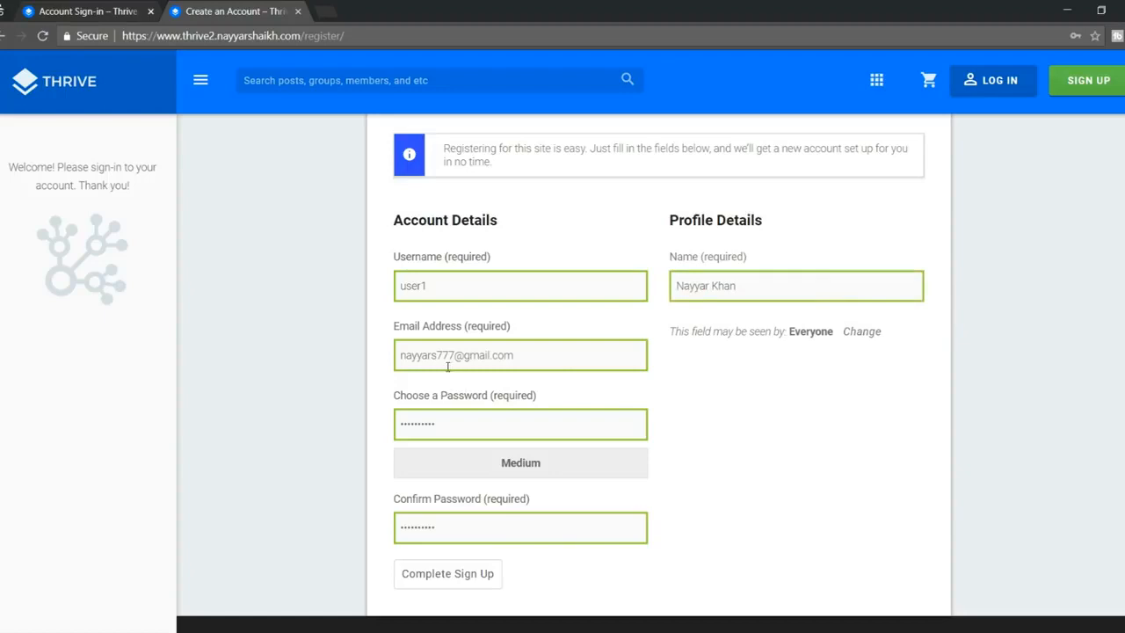
scroll(458, 364, "down", 1)
left_click(459, 537)
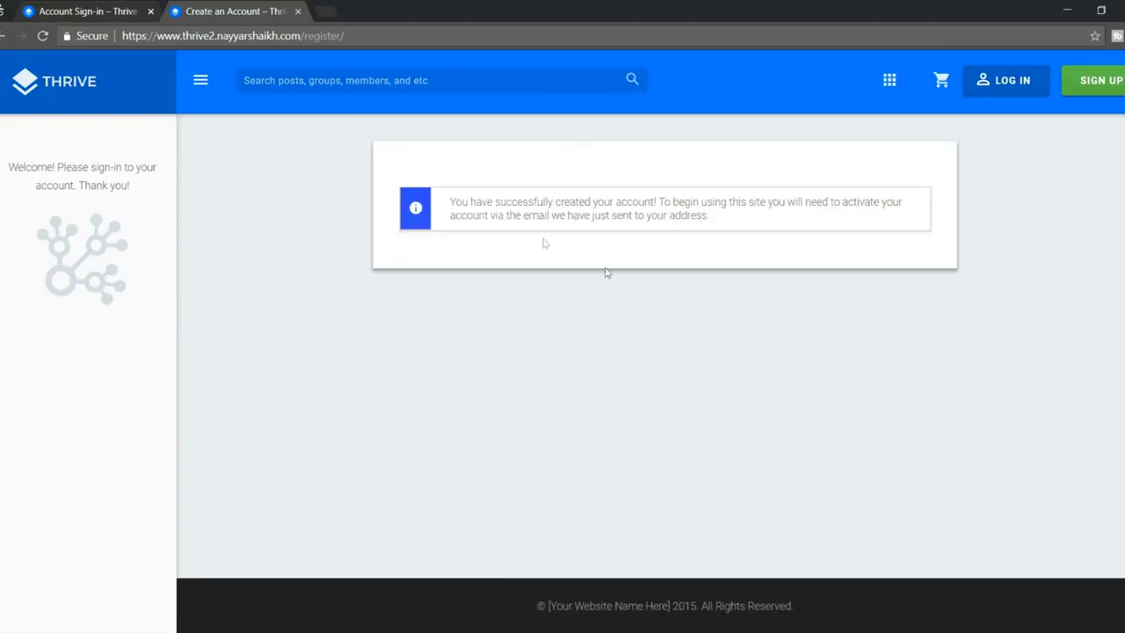
left_click_drag(449, 203, 743, 228)
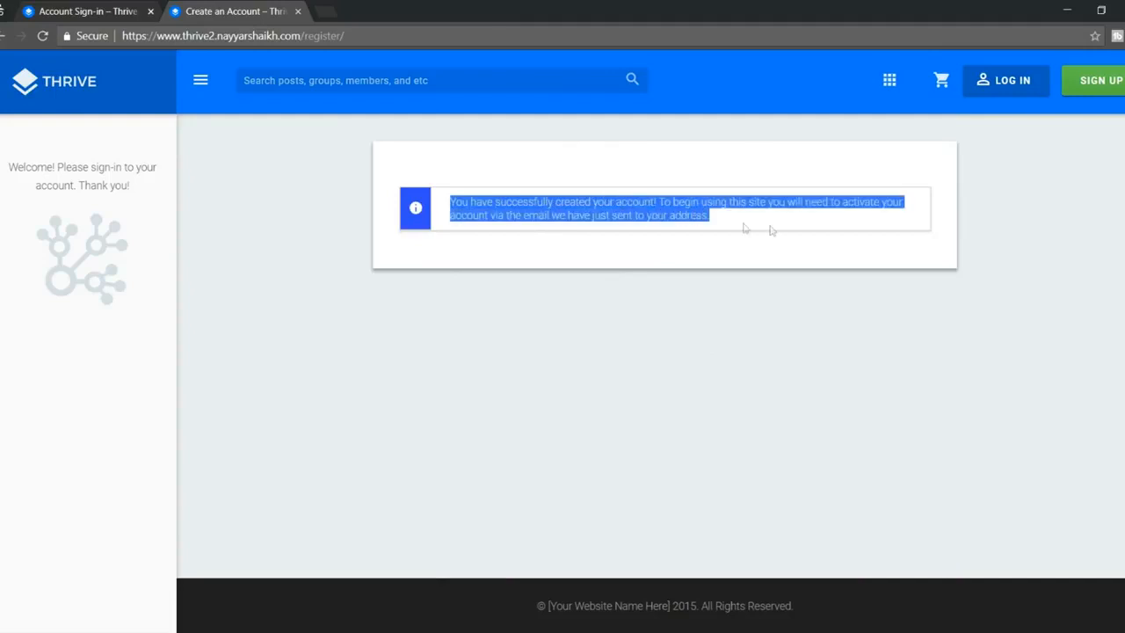
left_click(770, 230)
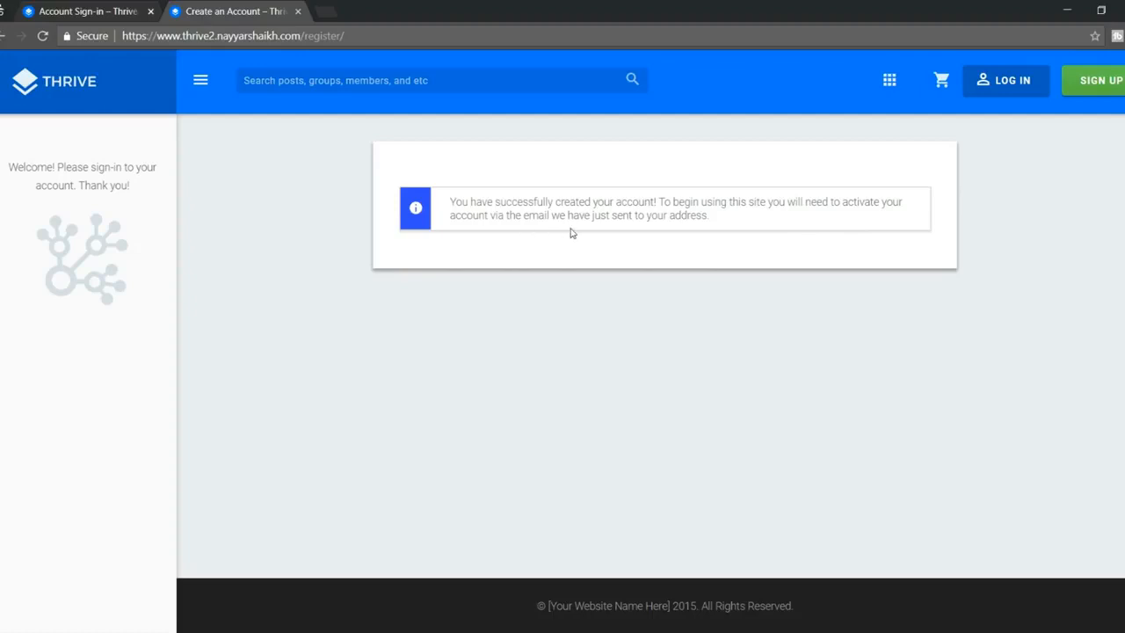
Step: Sign in to Gmail in a private tab and open the Thrive Tutorial 'Activate your account' email
left_click(323, 11)
type("gmail.com")
key("Return")
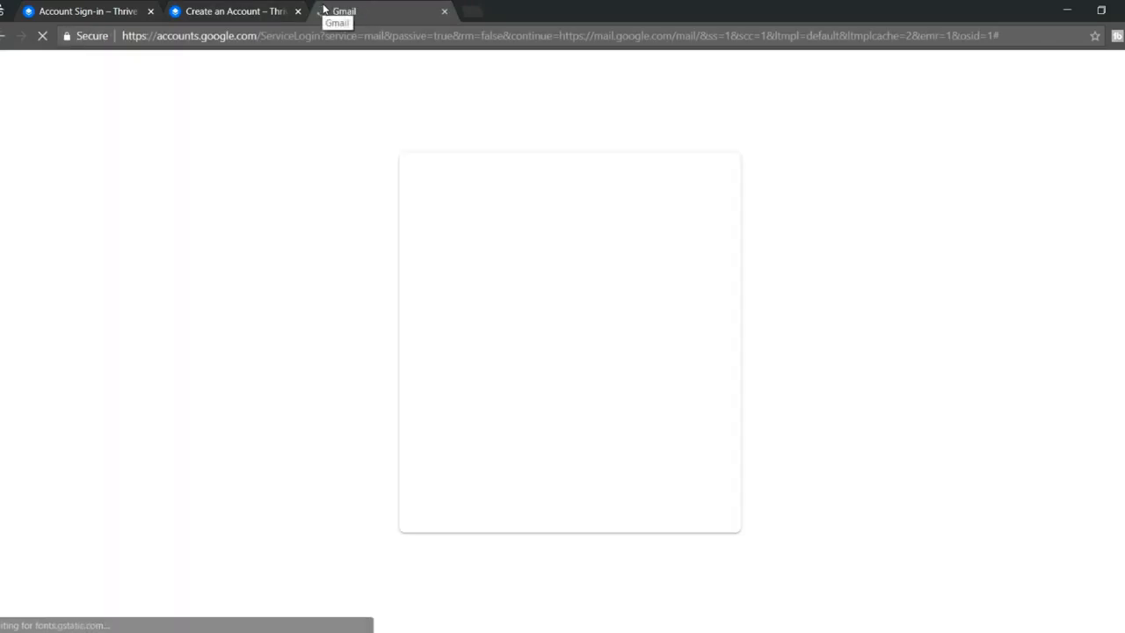
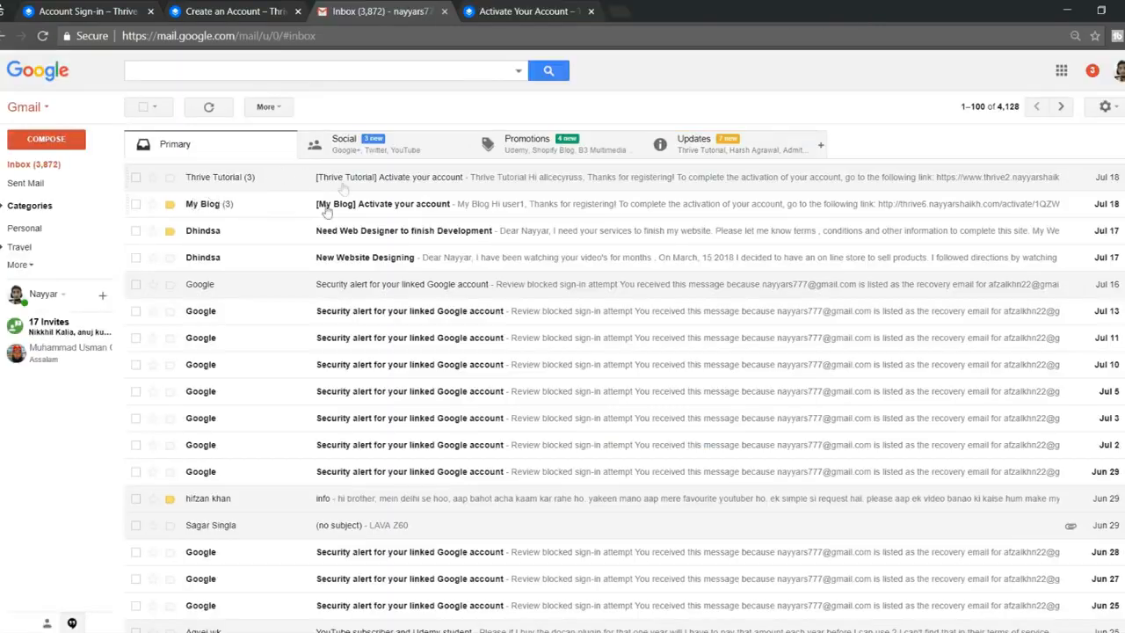
left_click(713, 154)
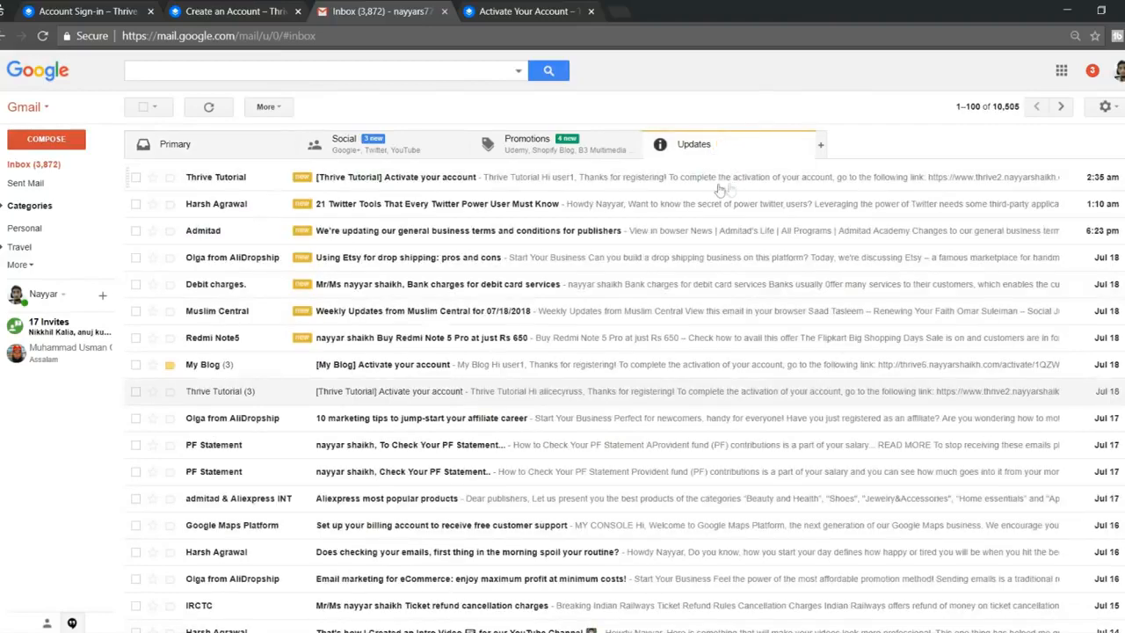
left_click(360, 179)
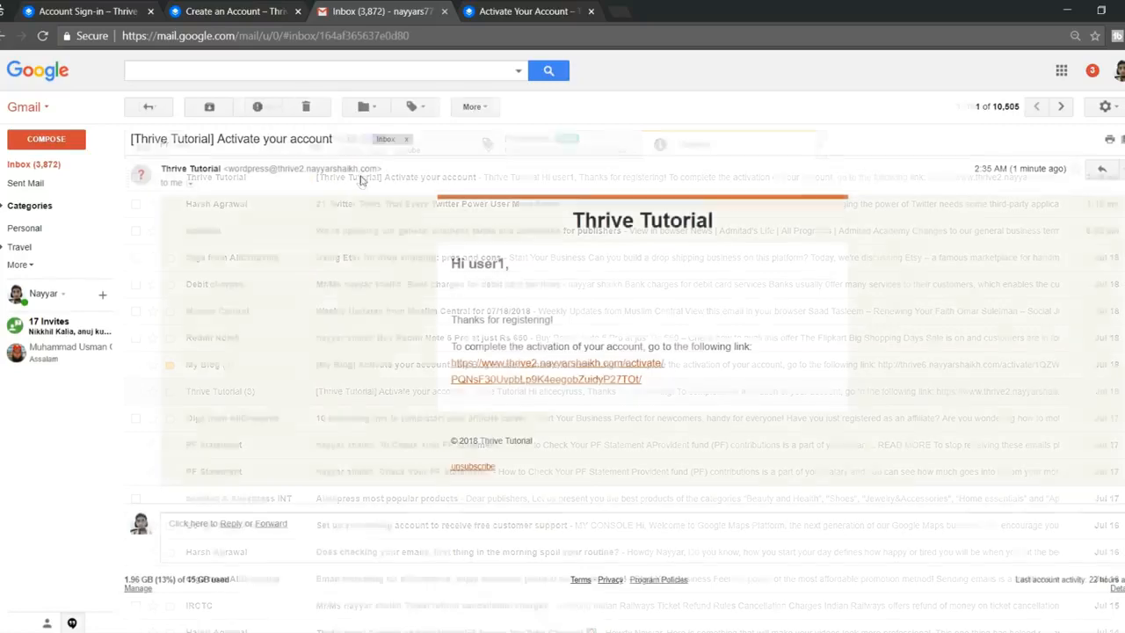
Step: Activate the user1 account via the emailed link and pre-filled key, then head to sign-in
left_click(539, 372)
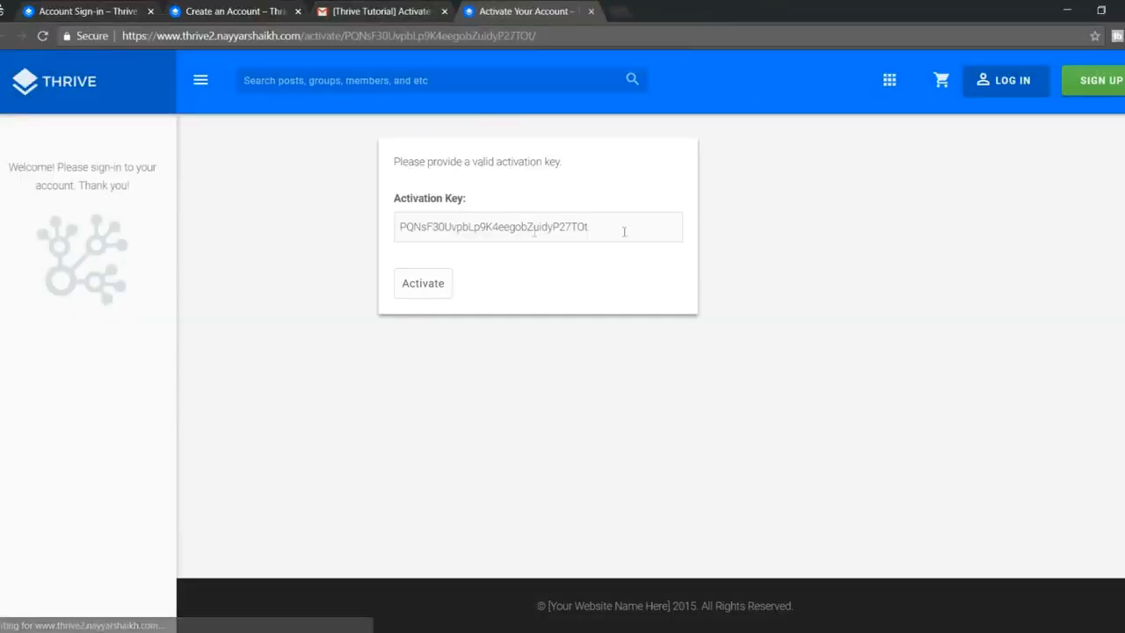
left_click_drag(400, 227, 589, 227)
left_click(545, 250)
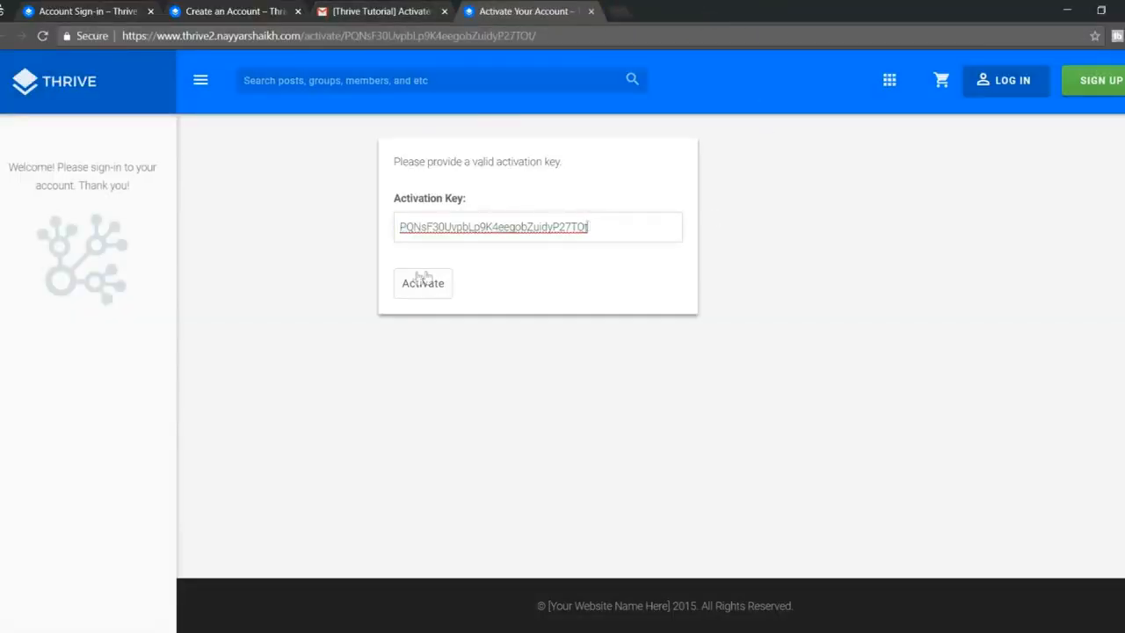
left_click(420, 283)
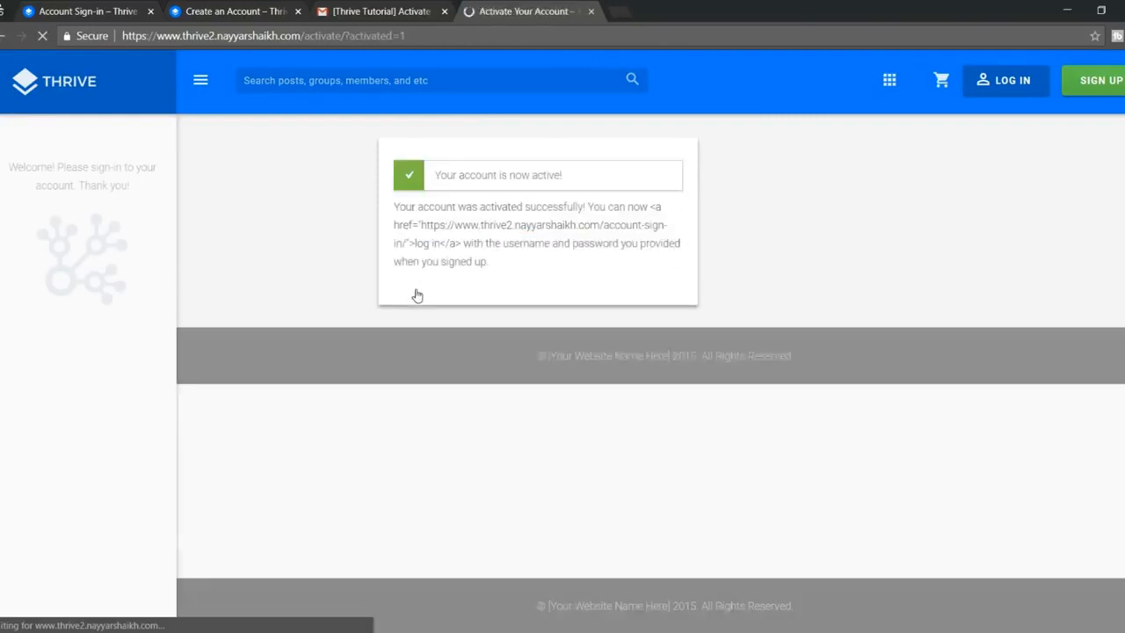
left_click_drag(440, 173, 595, 176)
left_click(597, 175)
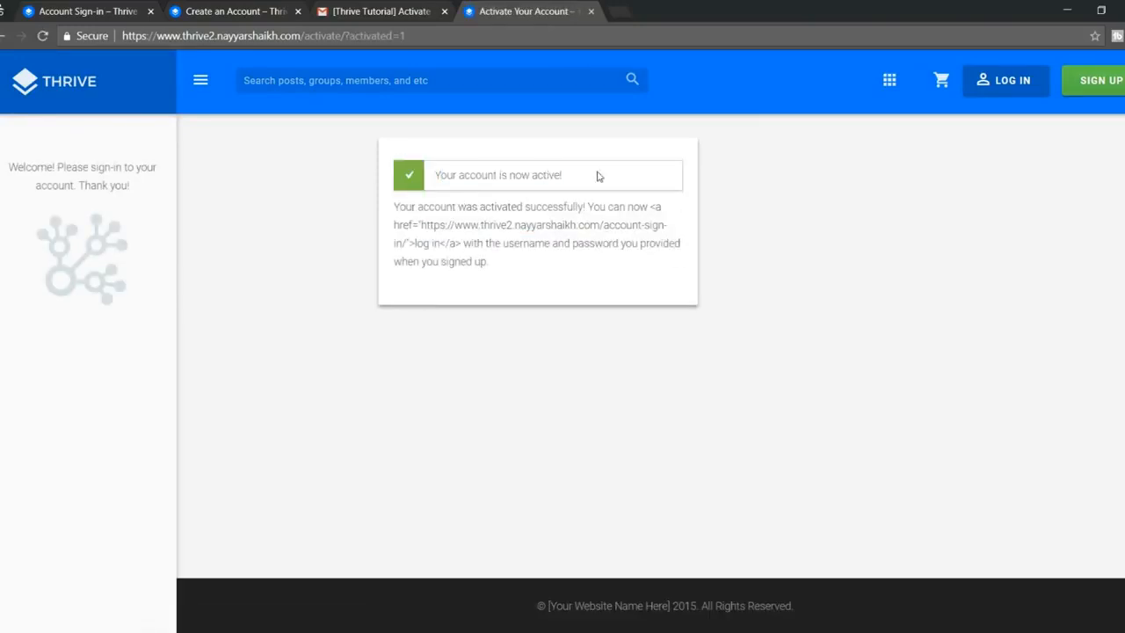
left_click(1014, 86)
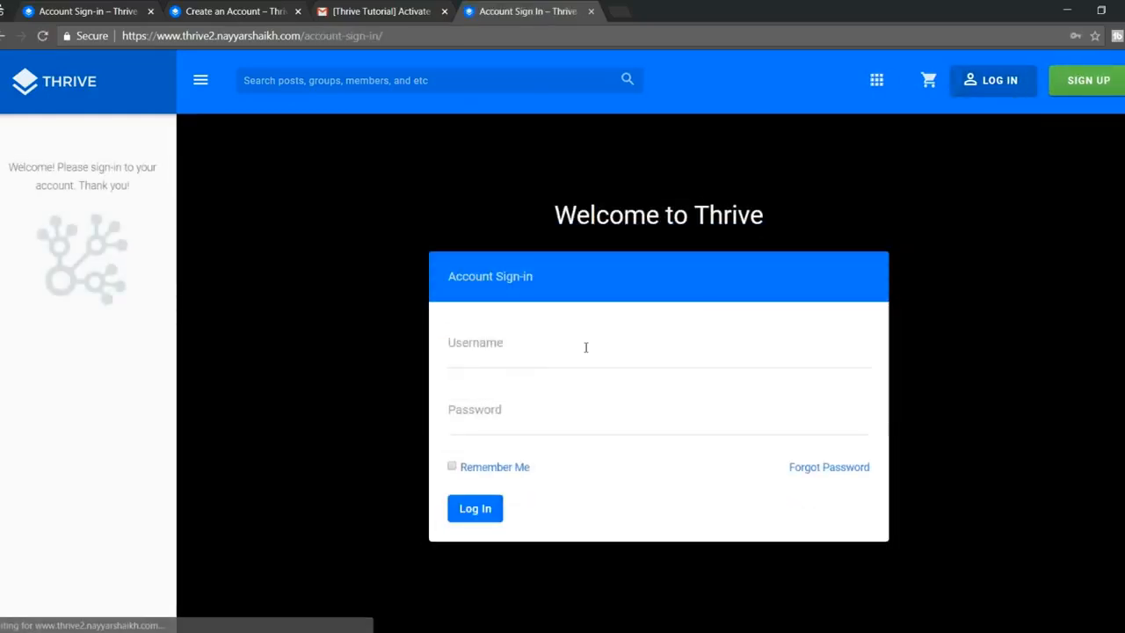
Step: Sign in to the Thrive site with the new account's username and password
left_click(586, 348)
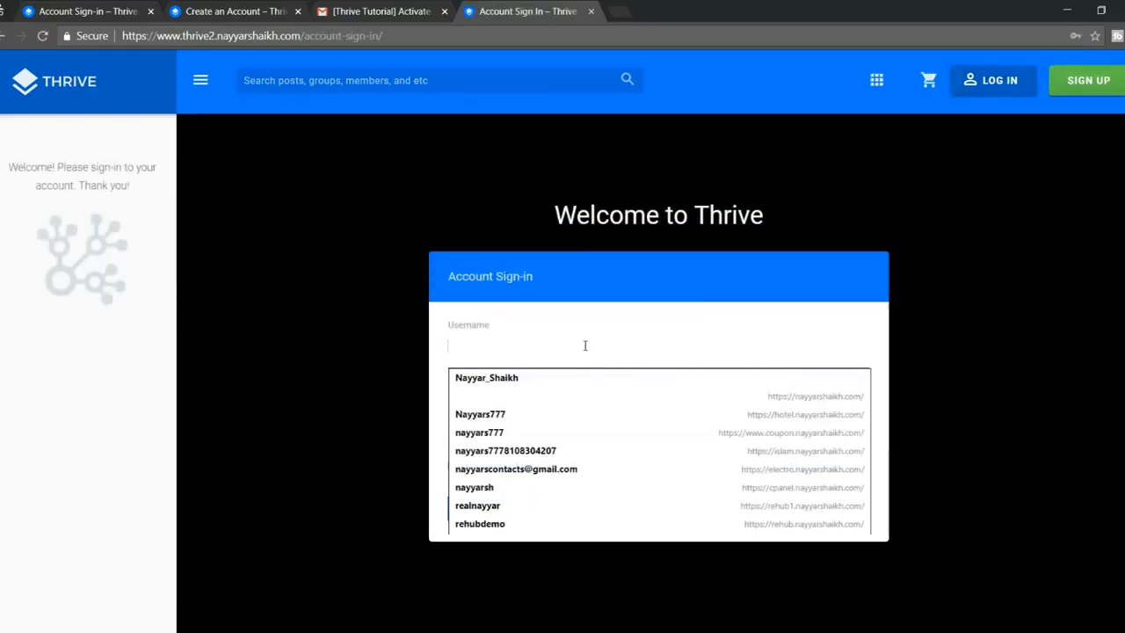
type("user1")
key("Tab")
type("p")
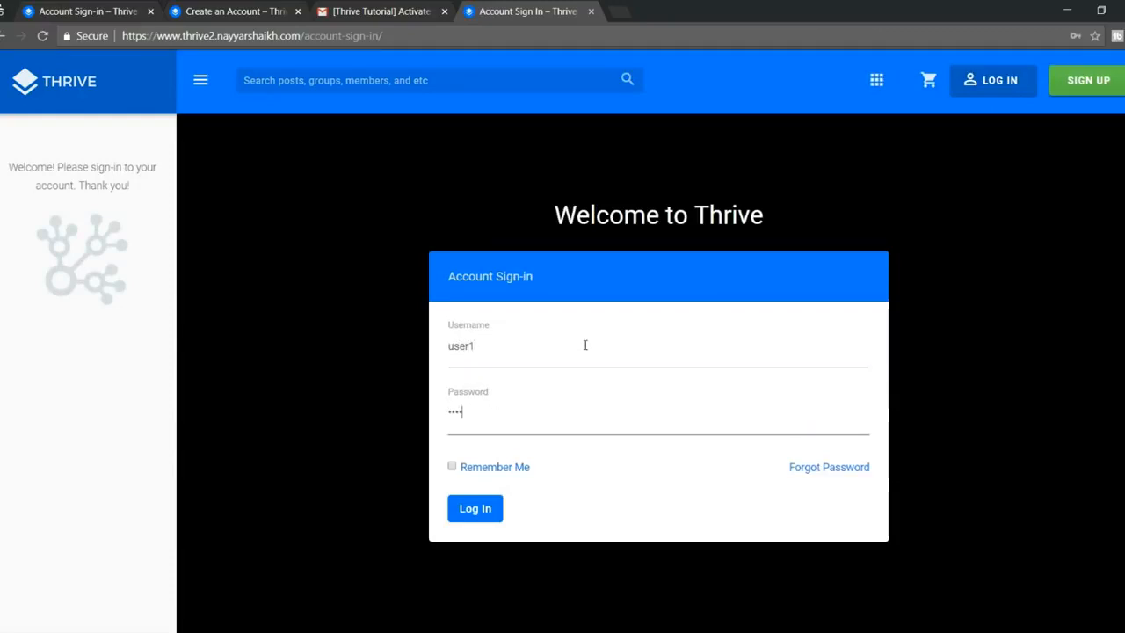
left_click(474, 509)
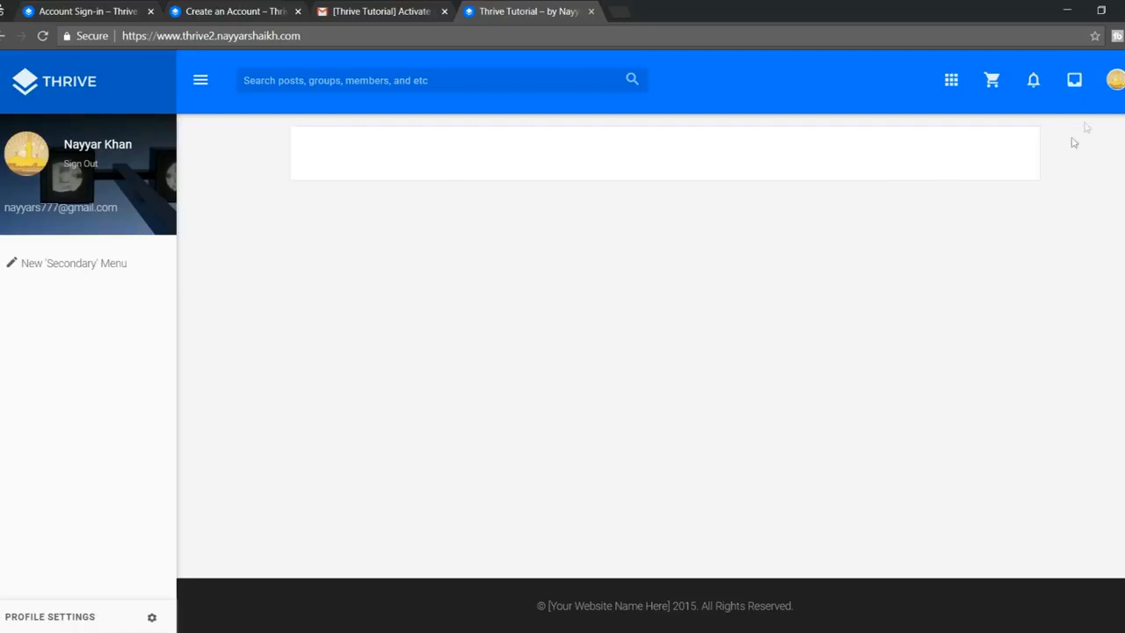
Step: Open the signed-in member's own profile page from the sidebar
left_click(1116, 84)
left_click(1116, 84)
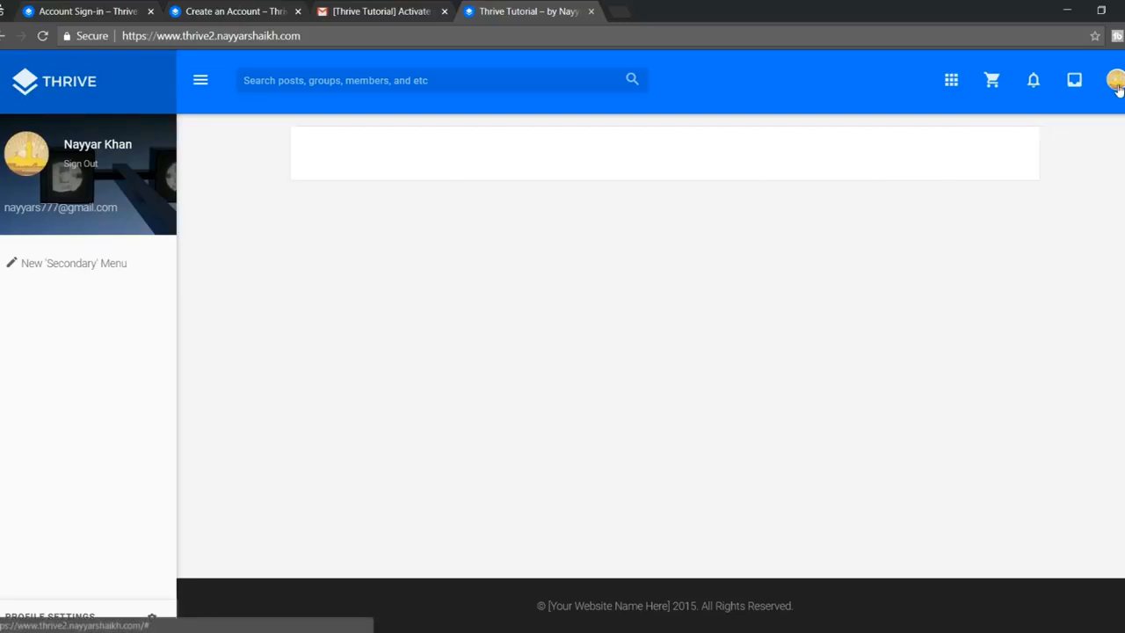
left_click(98, 148)
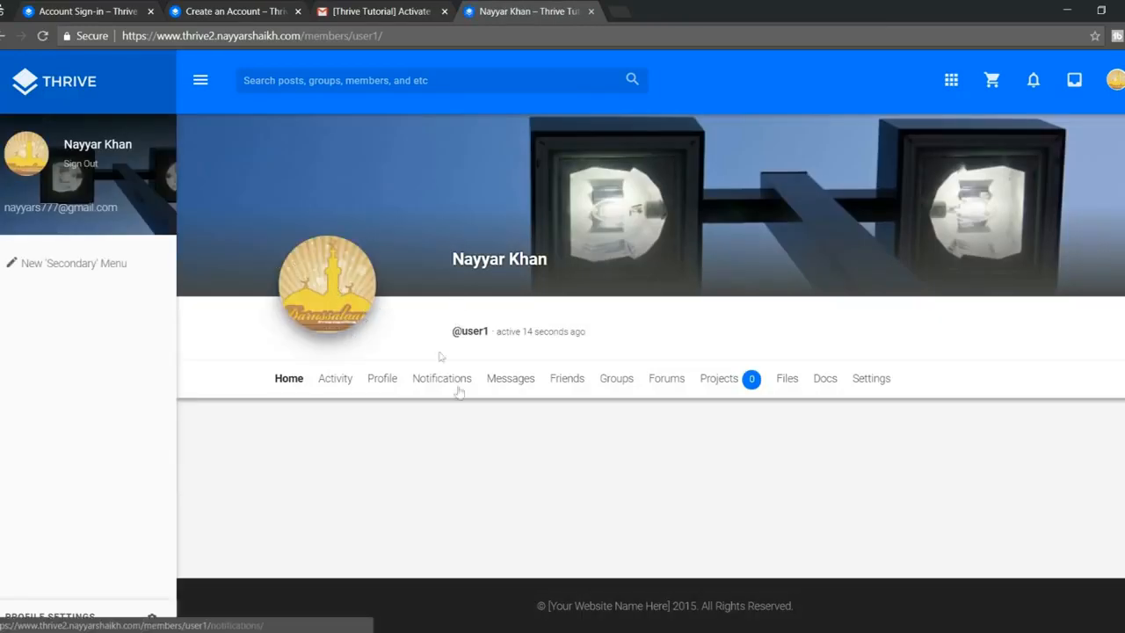
Step: Open the member's Profile tab and go to Change Profile Photo
left_click(389, 385)
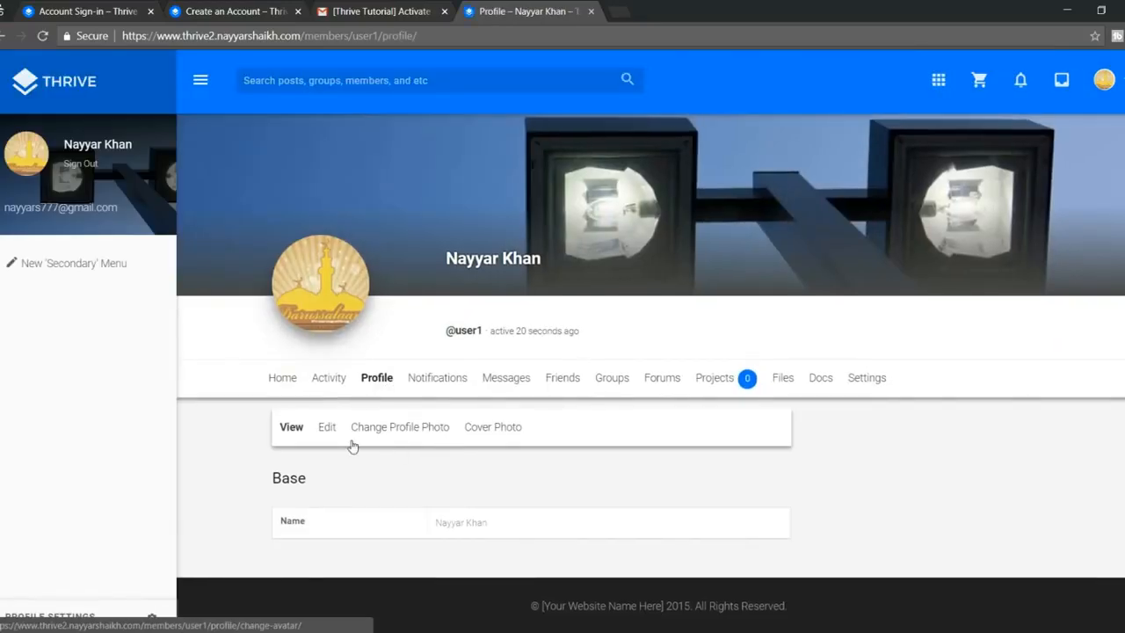
left_click_drag(438, 525, 510, 528)
left_click(509, 529)
left_click(402, 429)
scroll(592, 423, "down", 3)
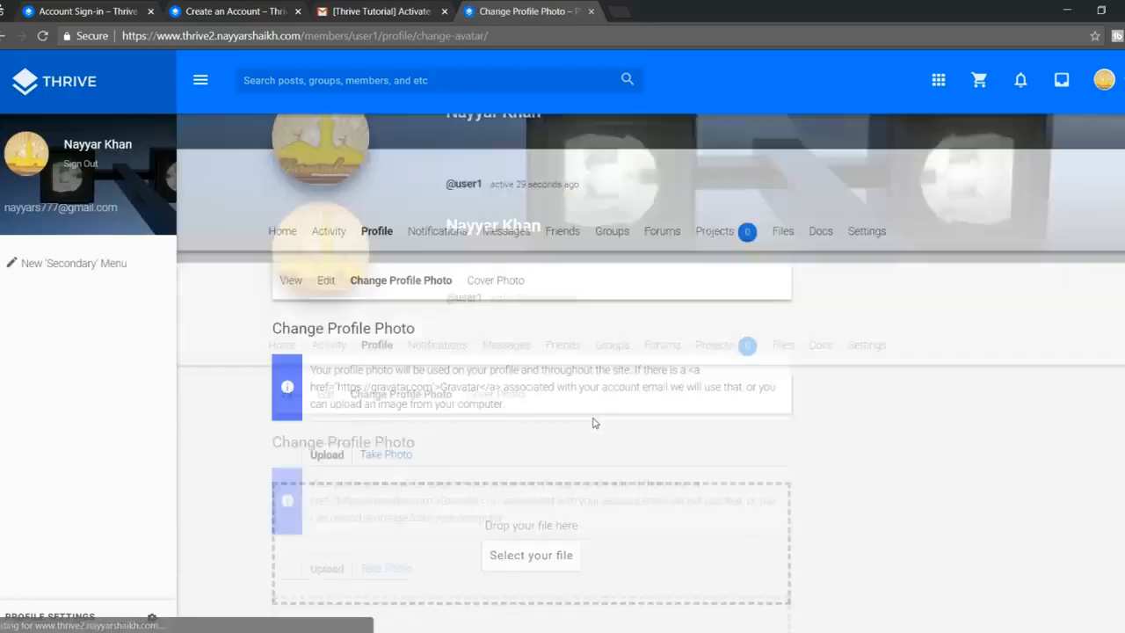
Step: Upload the young man's portrait from the Thrive Media folder as the profile photo
left_click(532, 494)
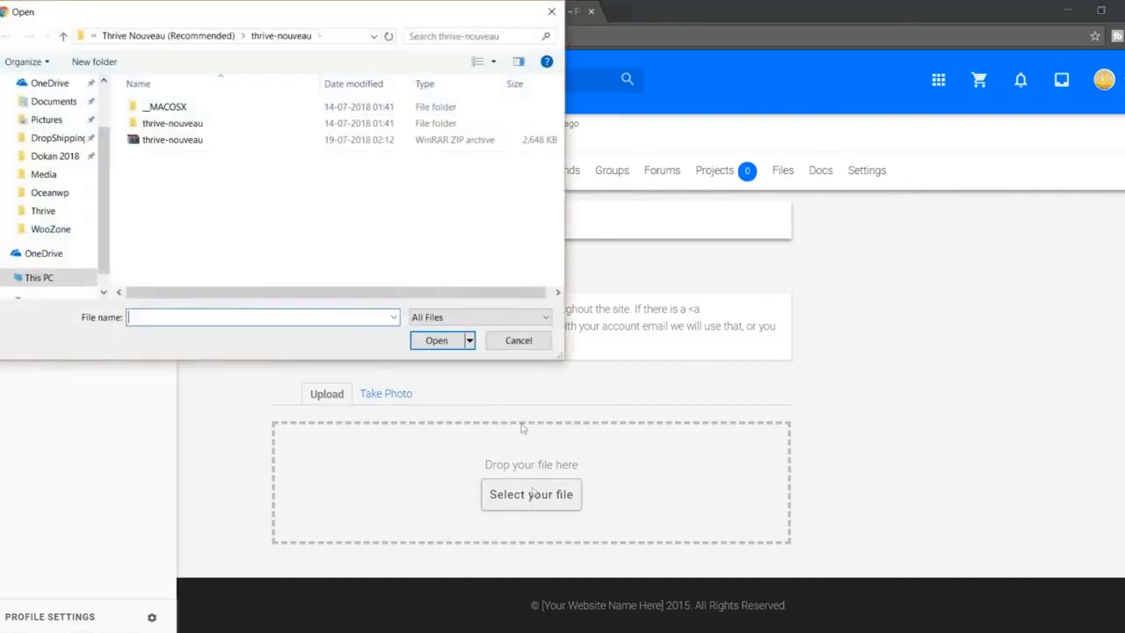
left_click(196, 36)
left_click(158, 36)
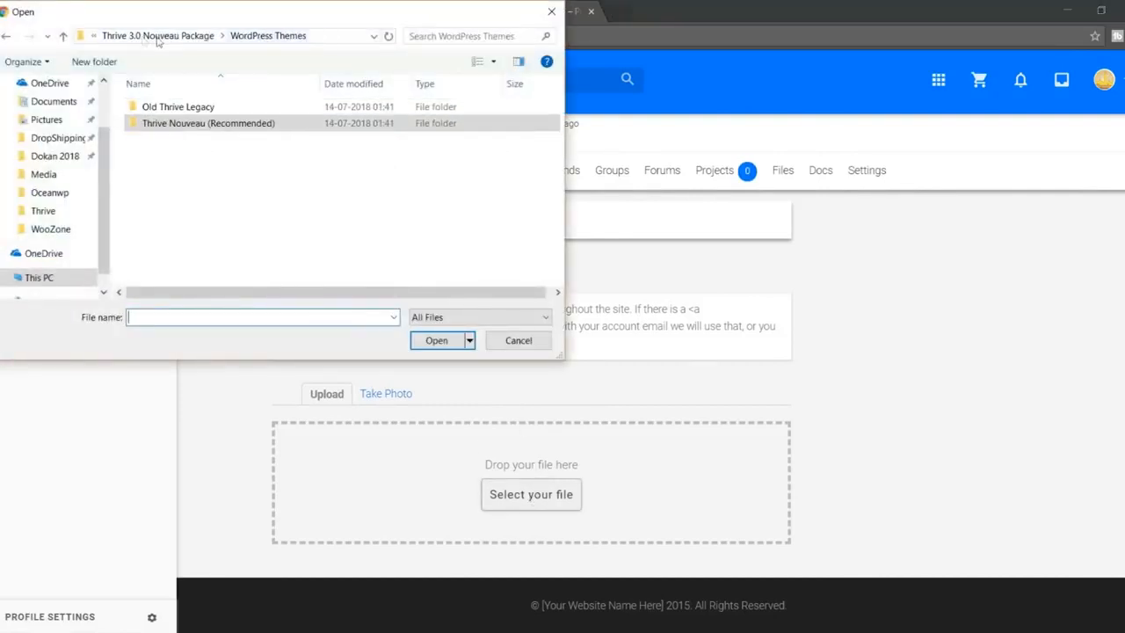
left_click(156, 36)
left_click(157, 36)
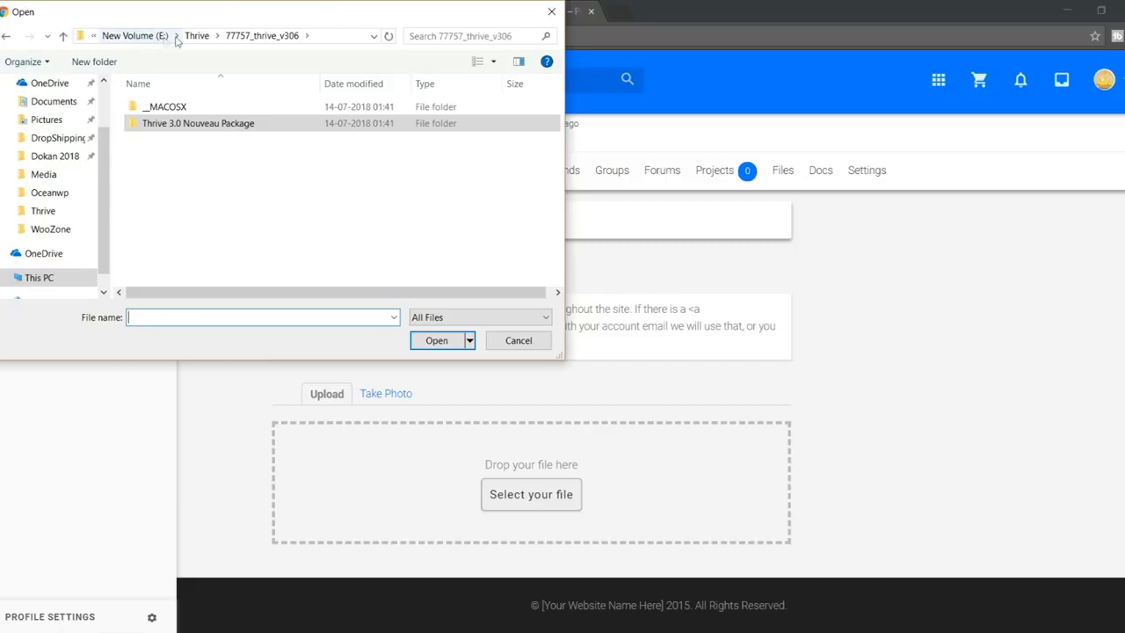
left_click(196, 36)
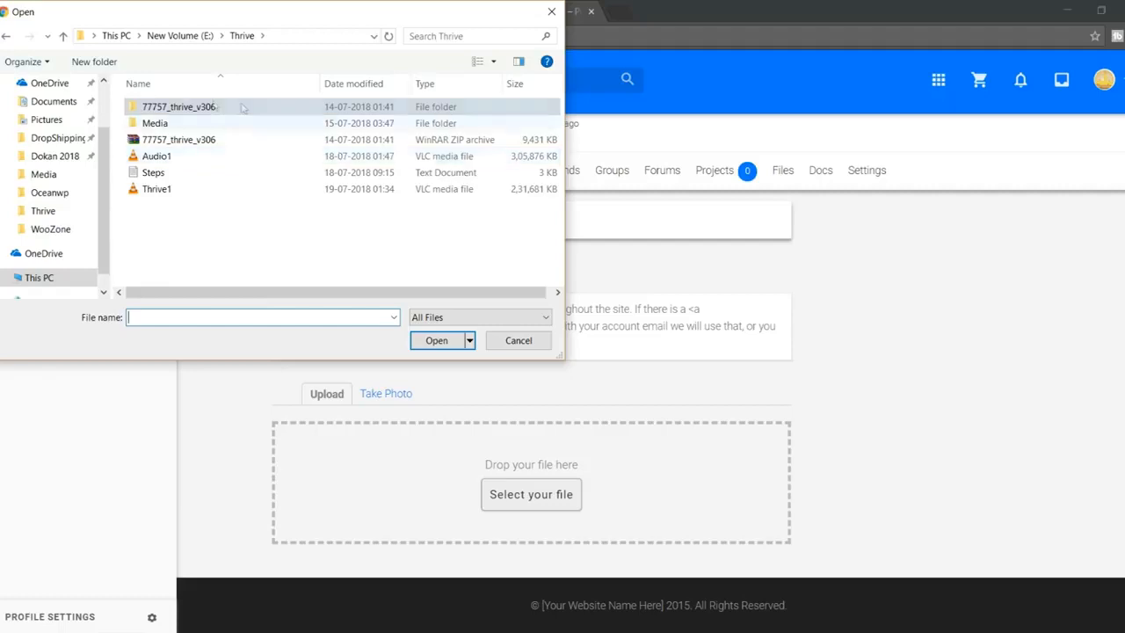
double_click(172, 123)
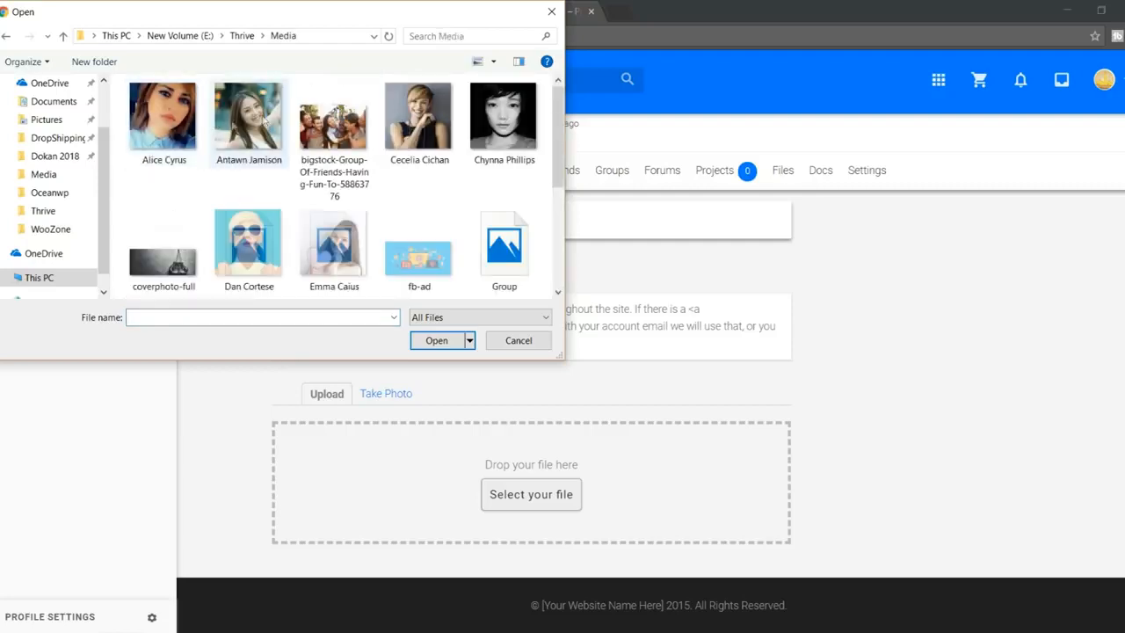
scroll(361, 172, "down", 2)
scroll(498, 258, "up", 2)
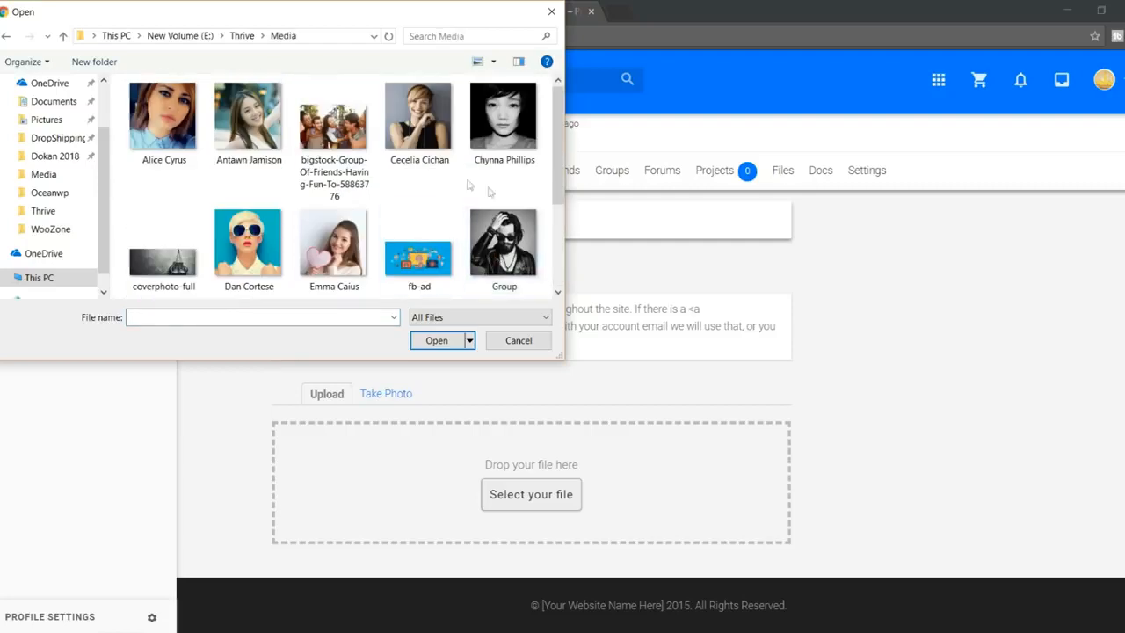
scroll(492, 189, "down", 2)
scroll(455, 255, "up", 2)
scroll(457, 259, "down", 3)
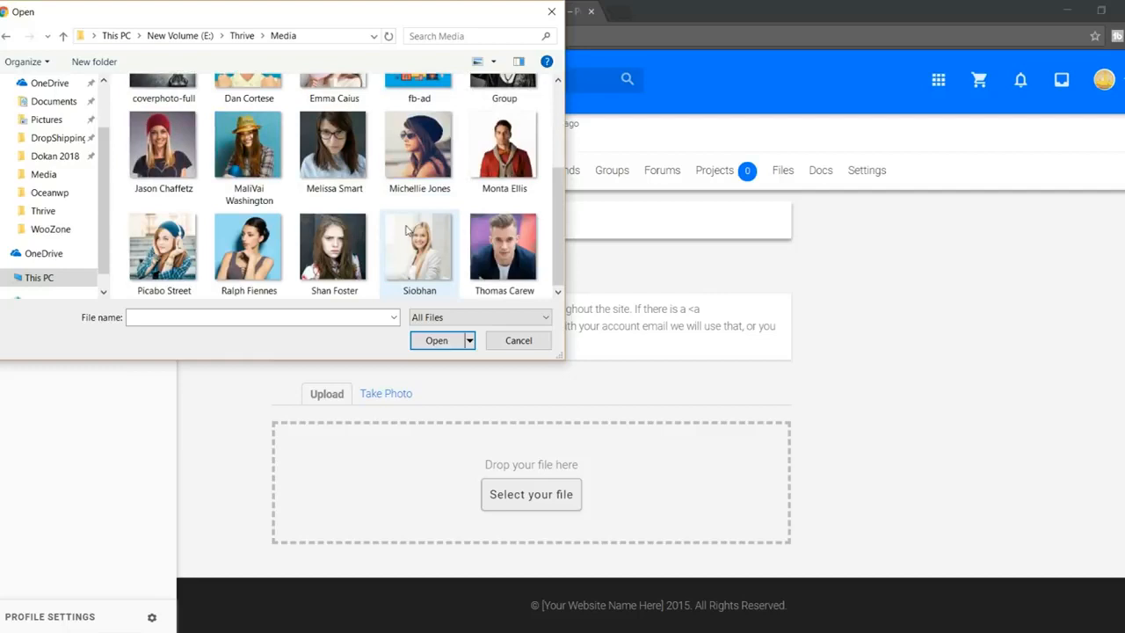
left_click(528, 234)
left_click(439, 343)
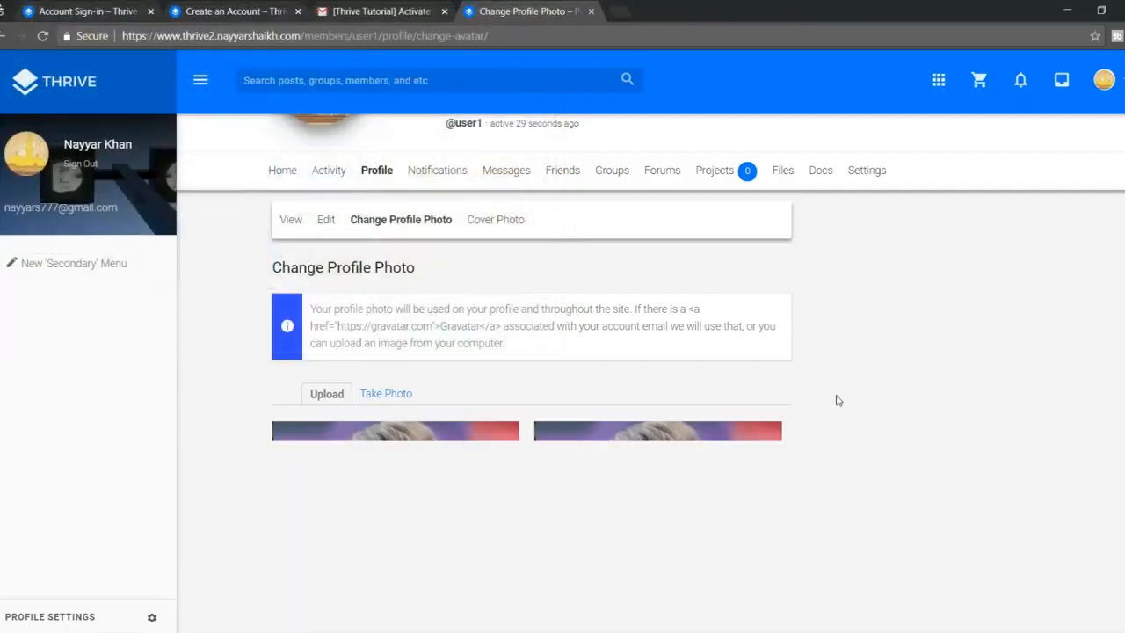
Step: Crop the portrait to cover the full image, save it, and bring up Cover Photo
scroll(909, 413, "down", 2)
left_click_drag(408, 396, 301, 250)
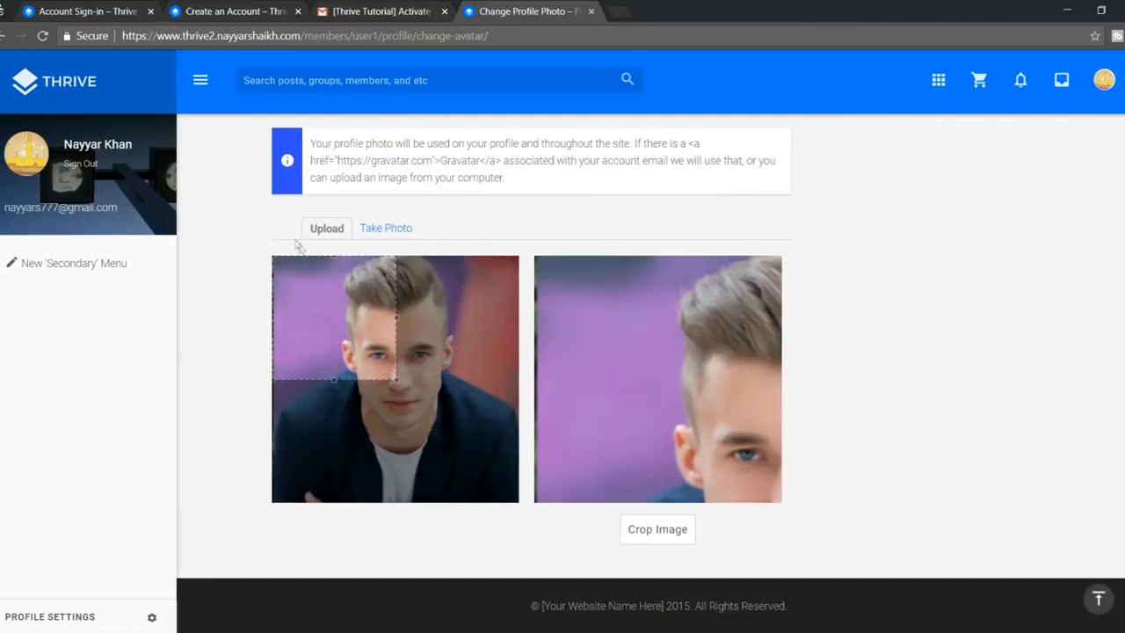
left_click_drag(393, 380, 523, 505)
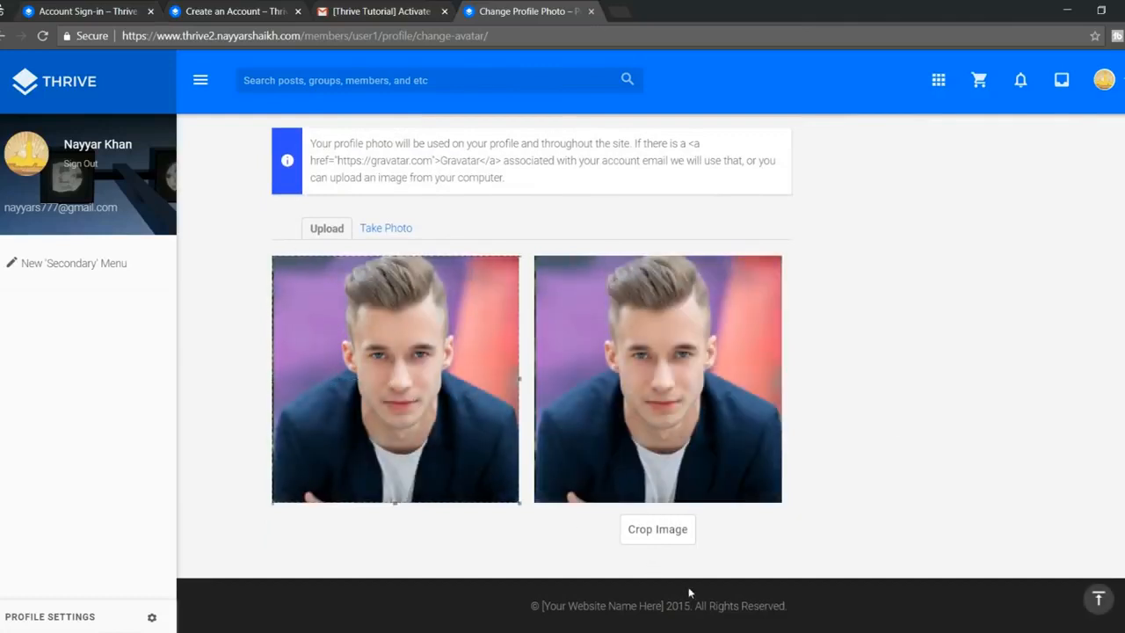
left_click(653, 530)
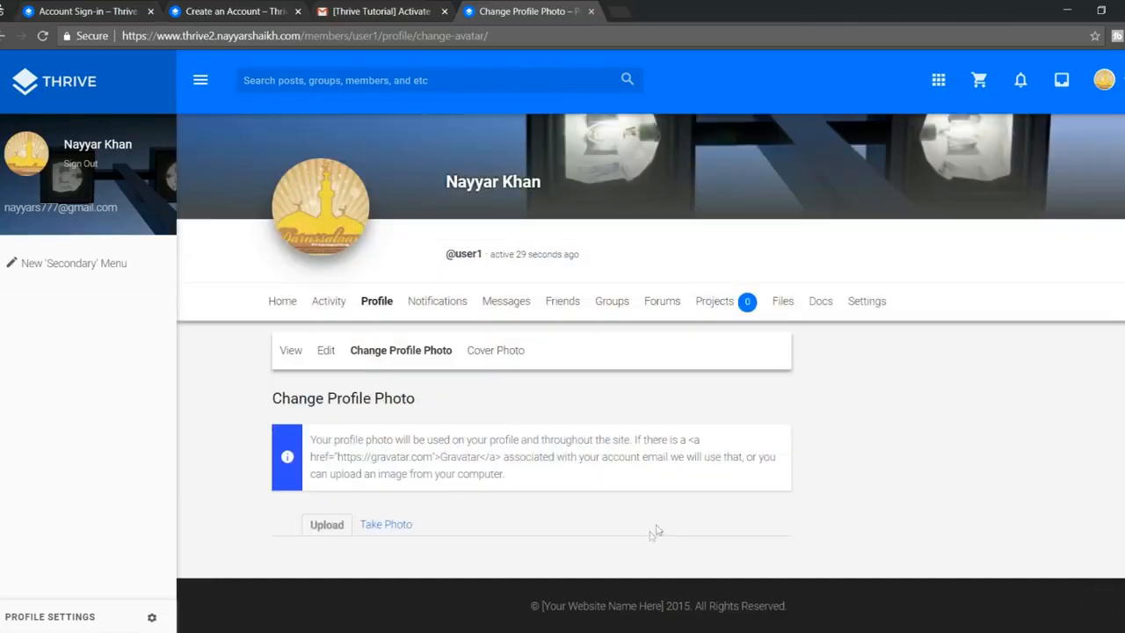
scroll(547, 427, "up", 1)
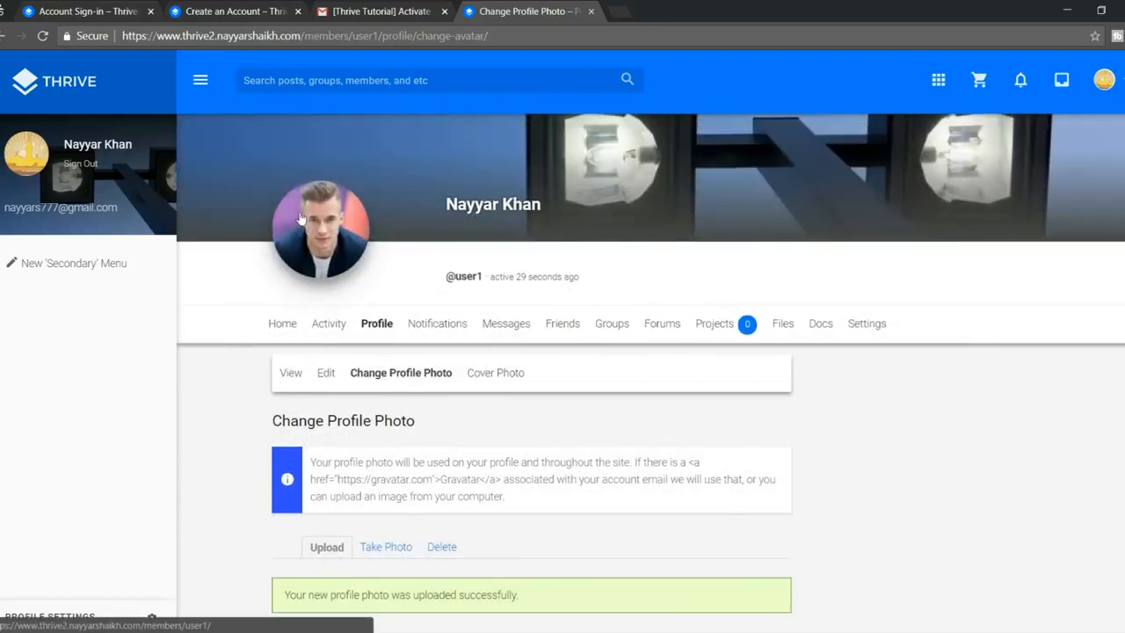
scroll(437, 315, "up", 1)
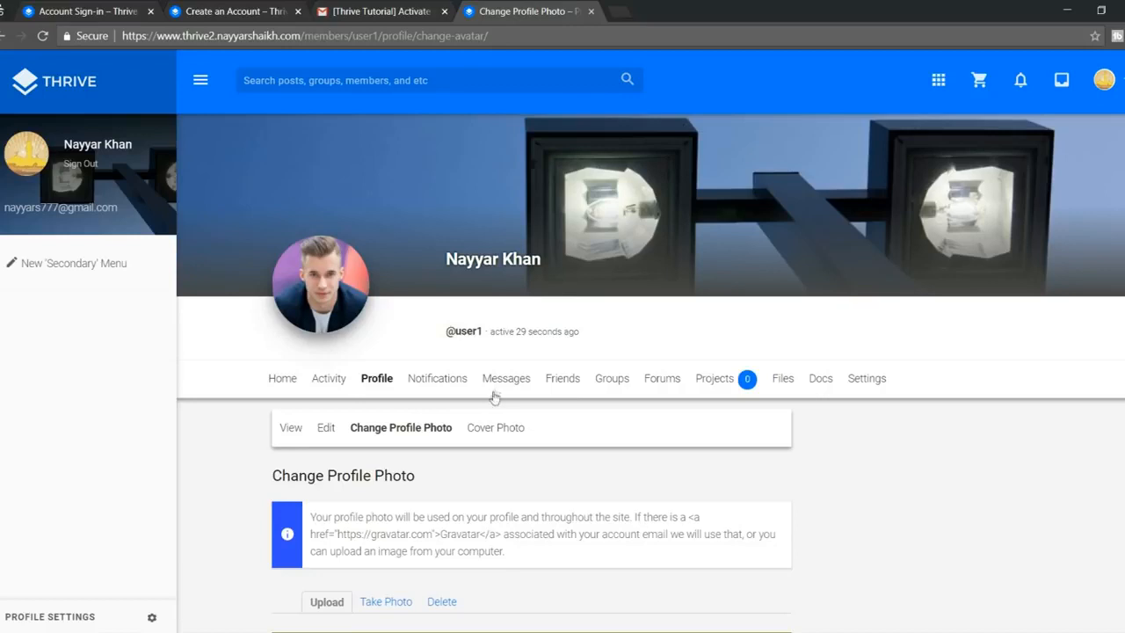
left_click(494, 427)
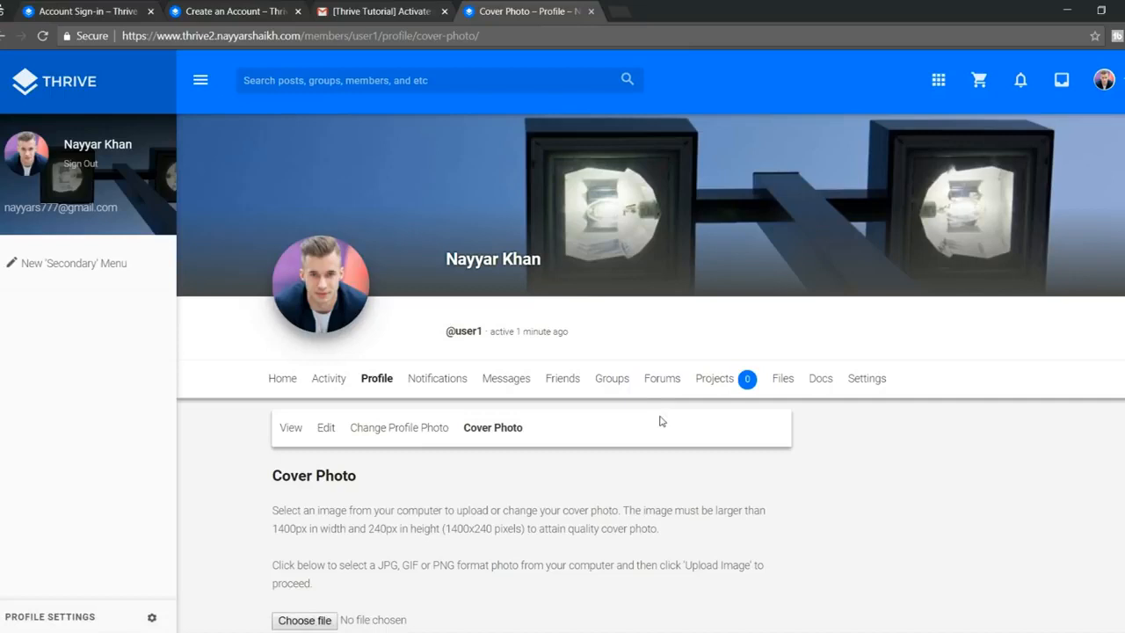
Step: Search the site for the other member by name and send them a friend request
left_click(369, 88)
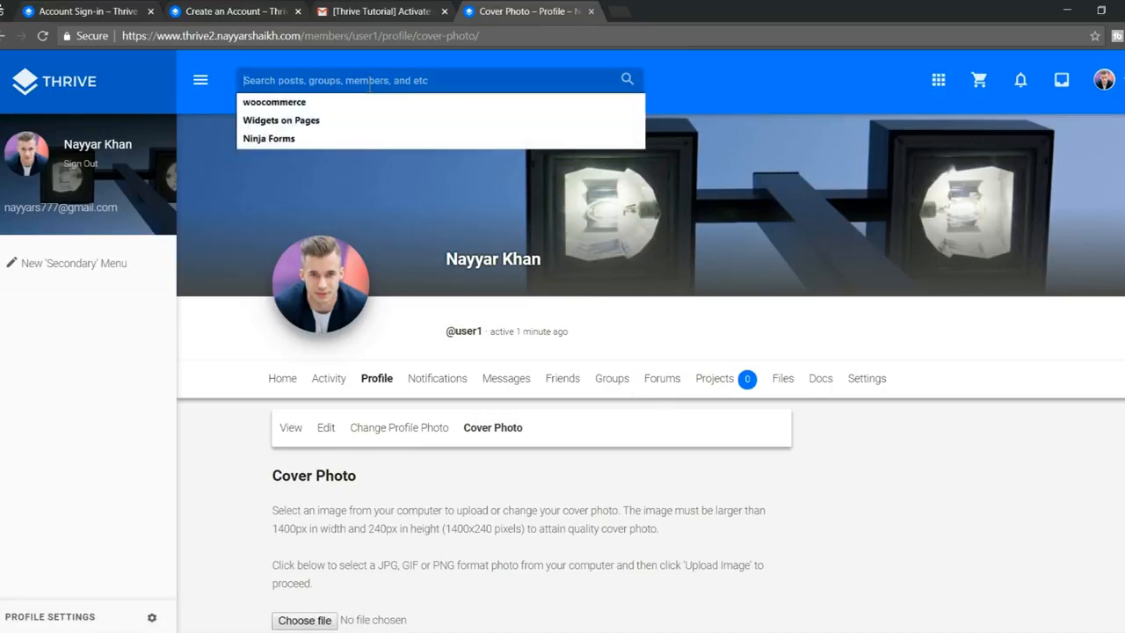
type("nayyar")
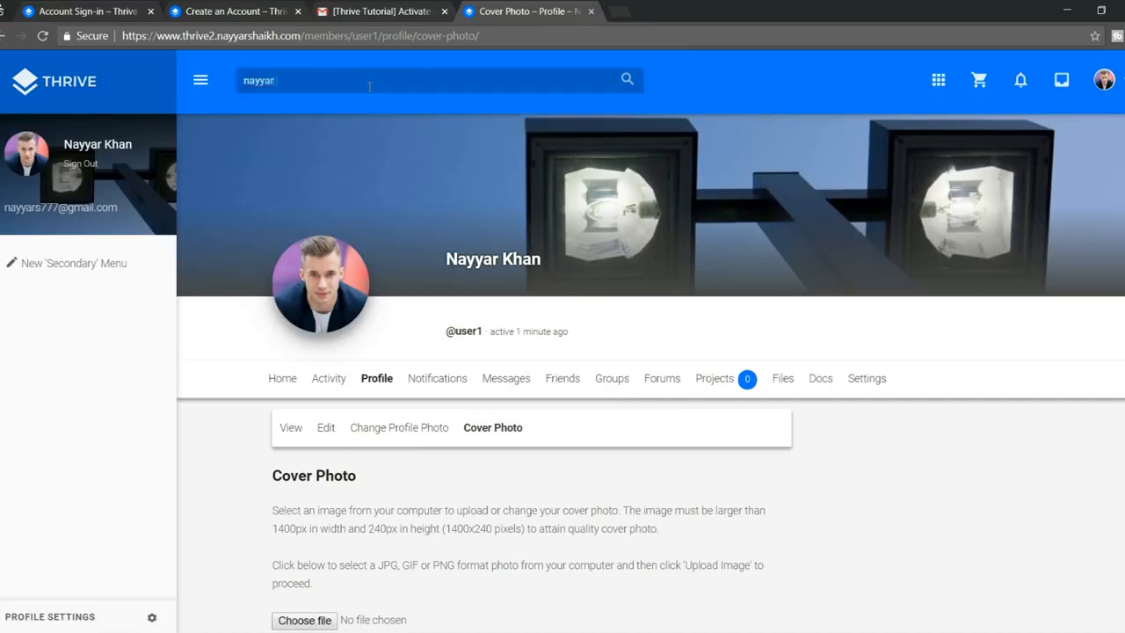
type(" shaikh")
key("Return")
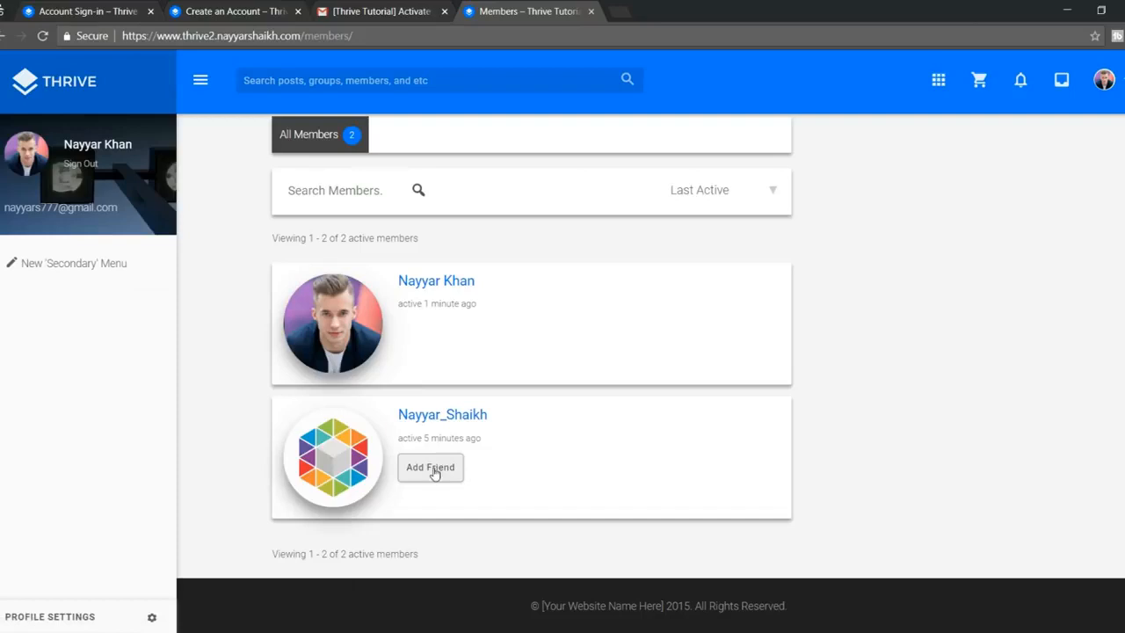
left_click(430, 467)
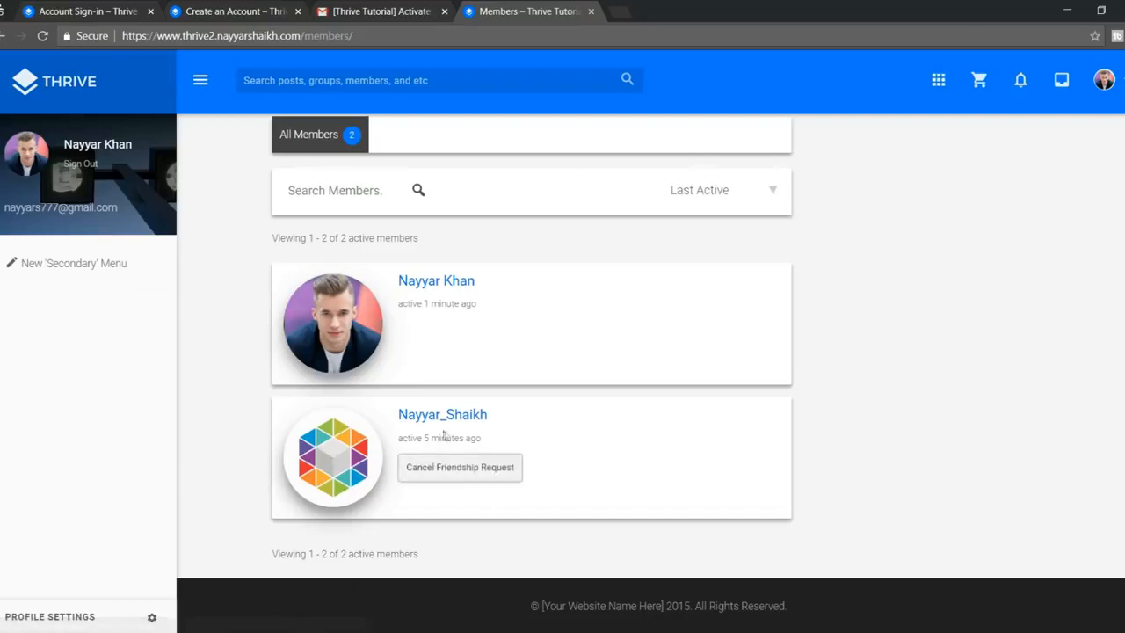
scroll(549, 467, "up", 1)
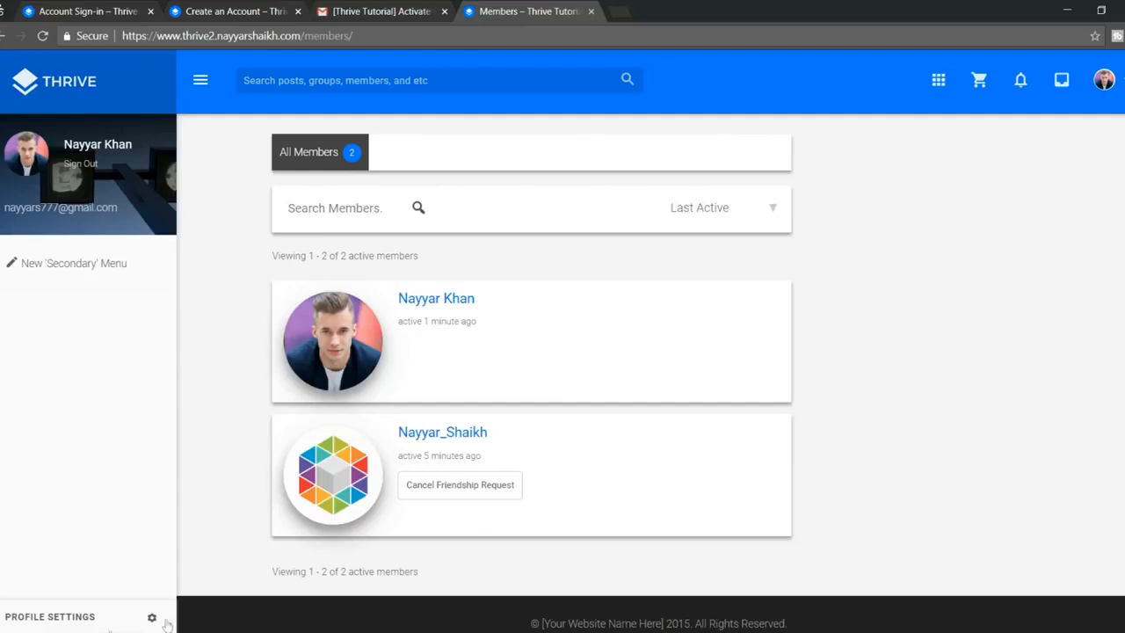
Step: As the other member, accept the friendship request from notifications, then open the homepage
left_click(56, 610)
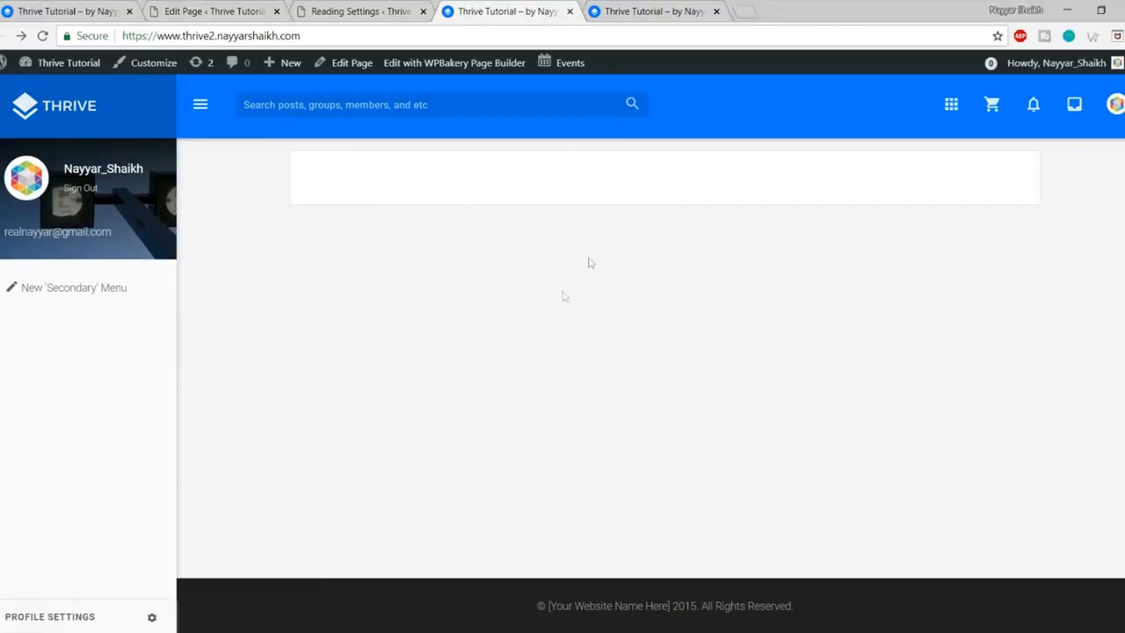
left_click(42, 108)
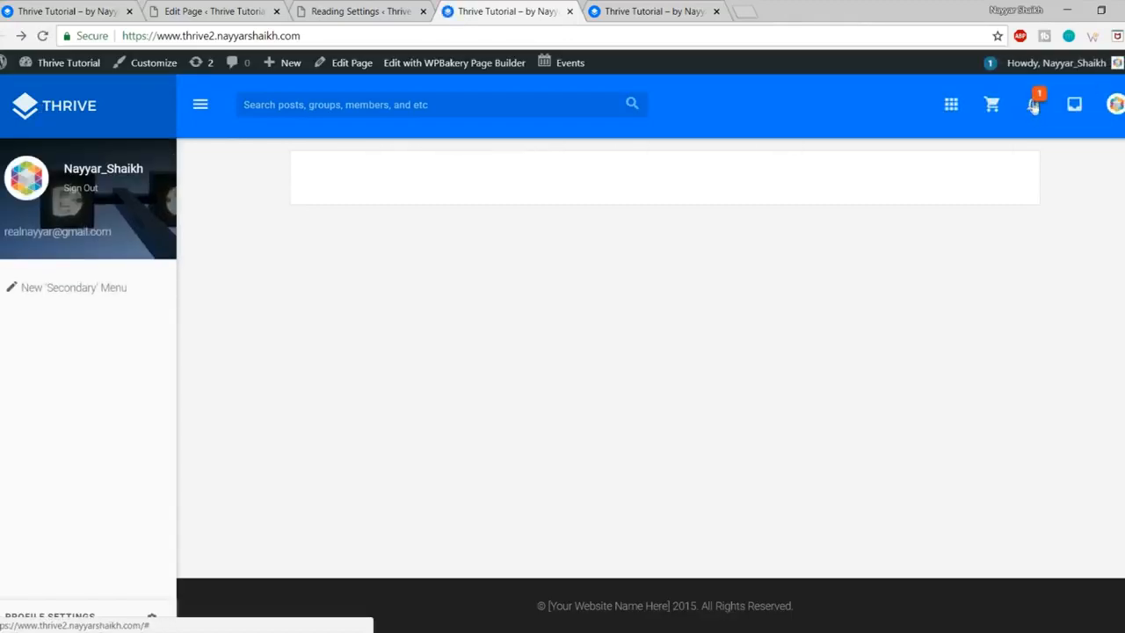
left_click(1036, 107)
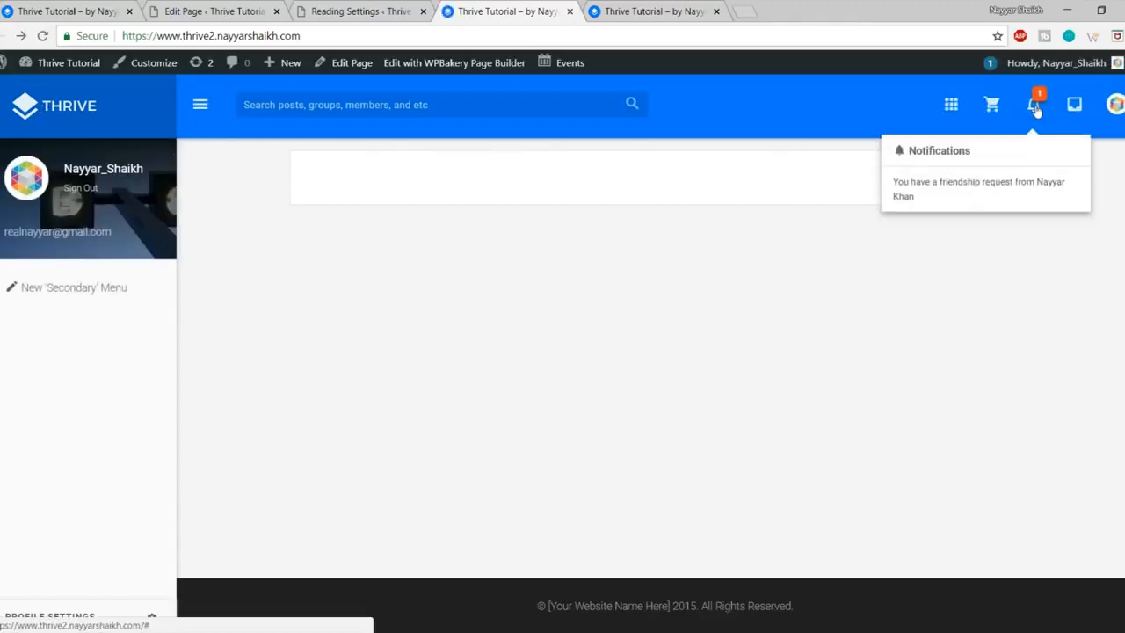
left_click(976, 191)
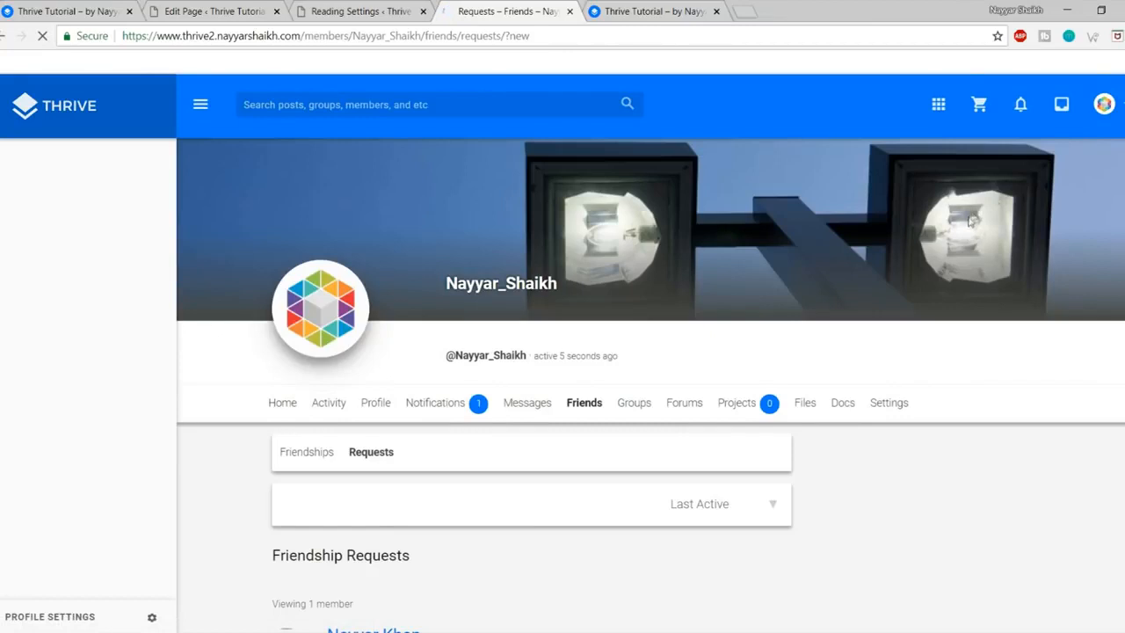
scroll(496, 332, "down", 2)
scroll(485, 356, "down", 1)
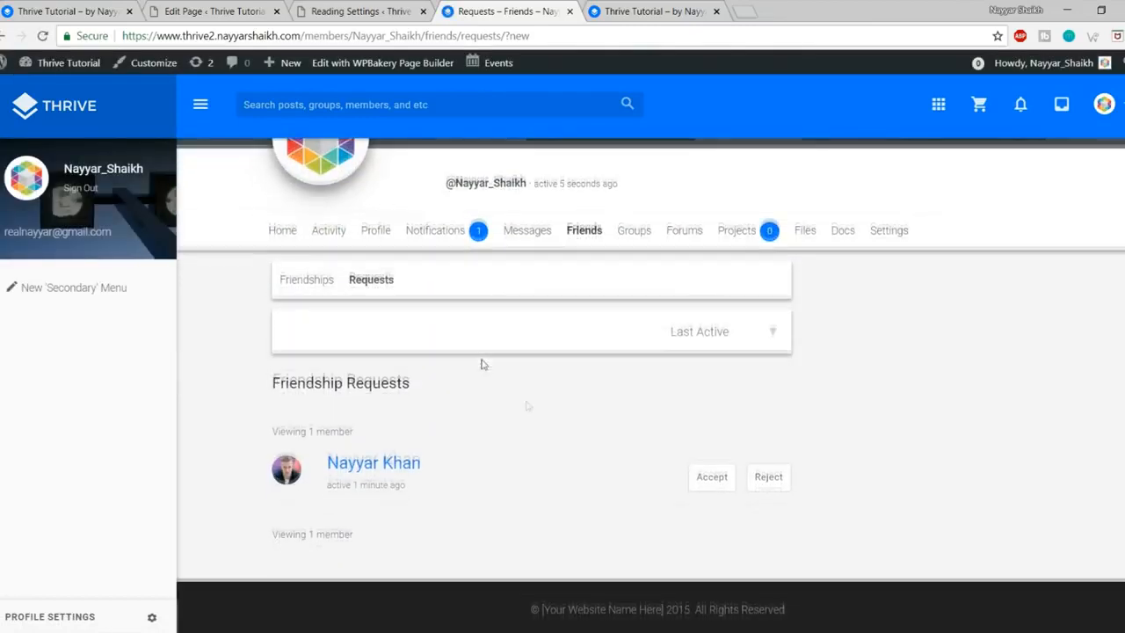
left_click(713, 480)
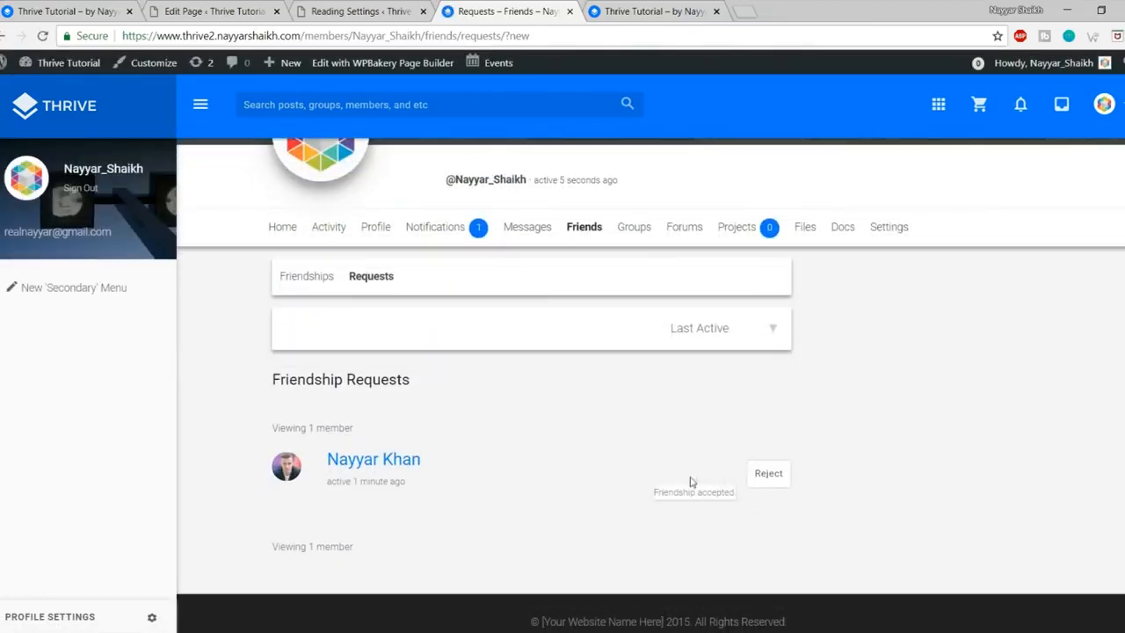
scroll(617, 469, "up", 2)
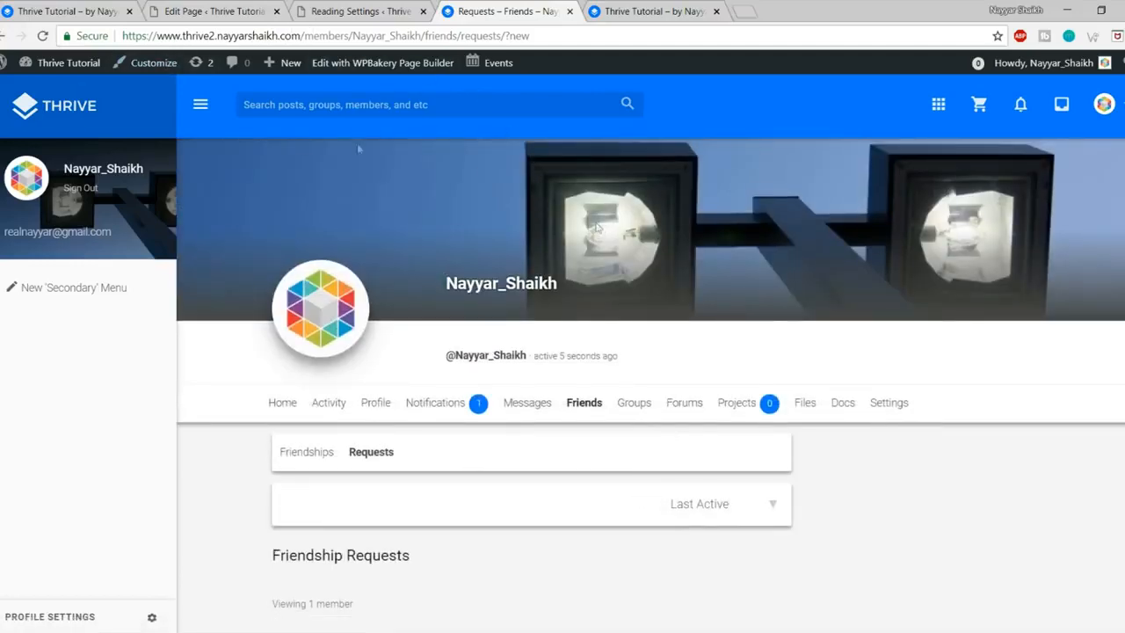
left_click(59, 107)
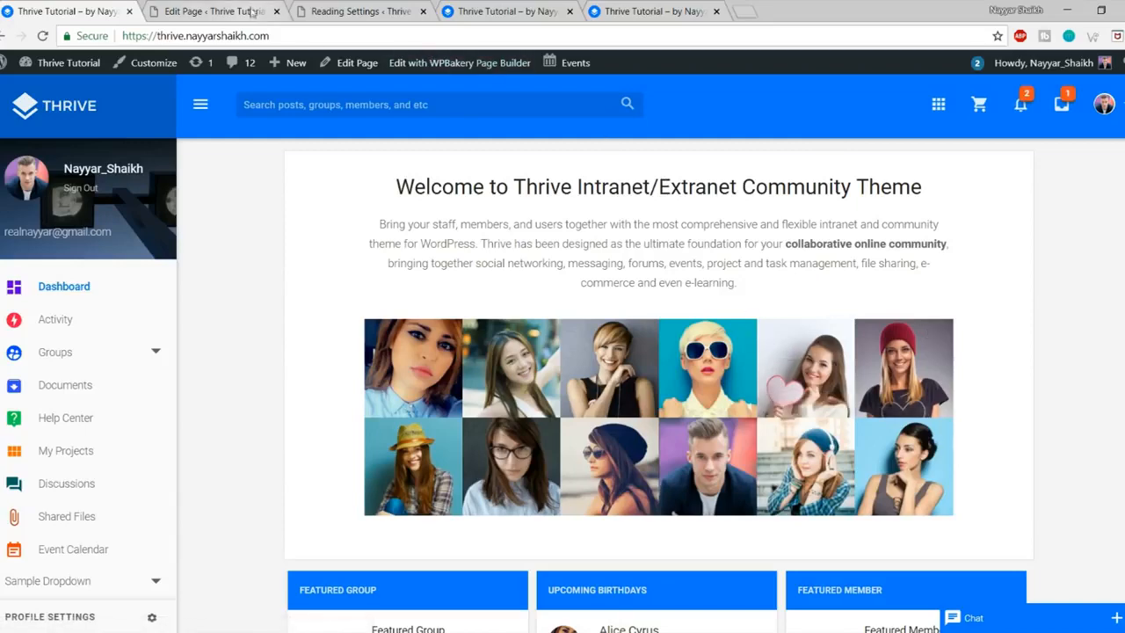
Step: Close the extra browser tabs and check the empty Dashboard page editor
left_click(352, 11)
left_click(423, 11)
left_click(490, 7)
left_click(569, 10)
left_click(255, 10)
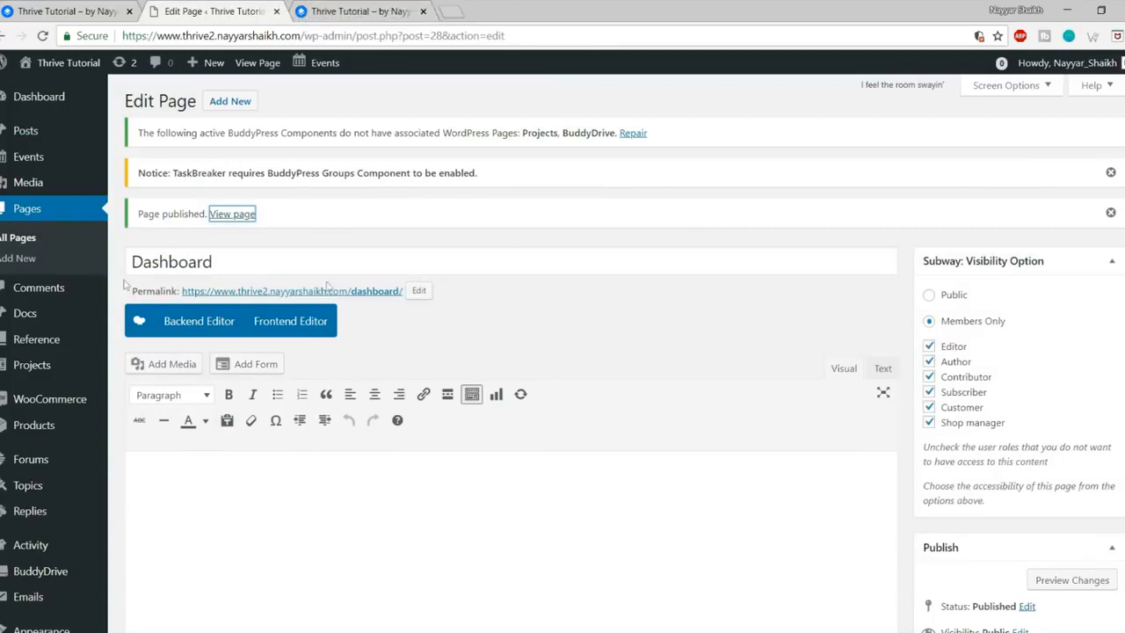
left_click(452, 490)
Step: Select the Thrive welcome heading and intro paragraph on the homepage
left_click(79, 11)
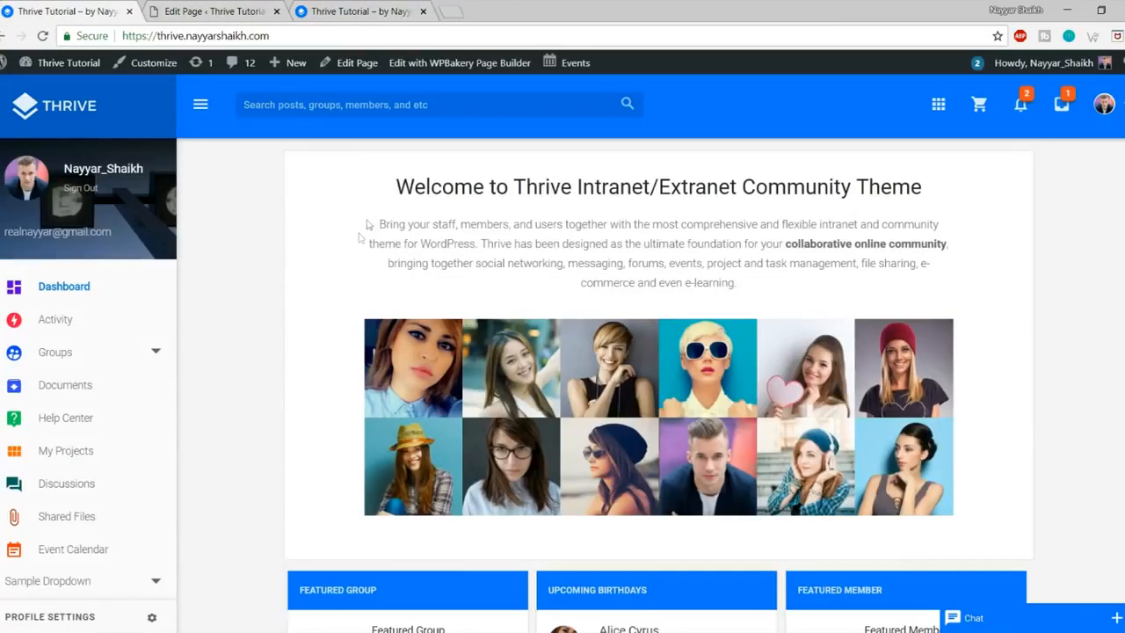
left_click_drag(376, 191, 808, 293)
left_click(808, 293)
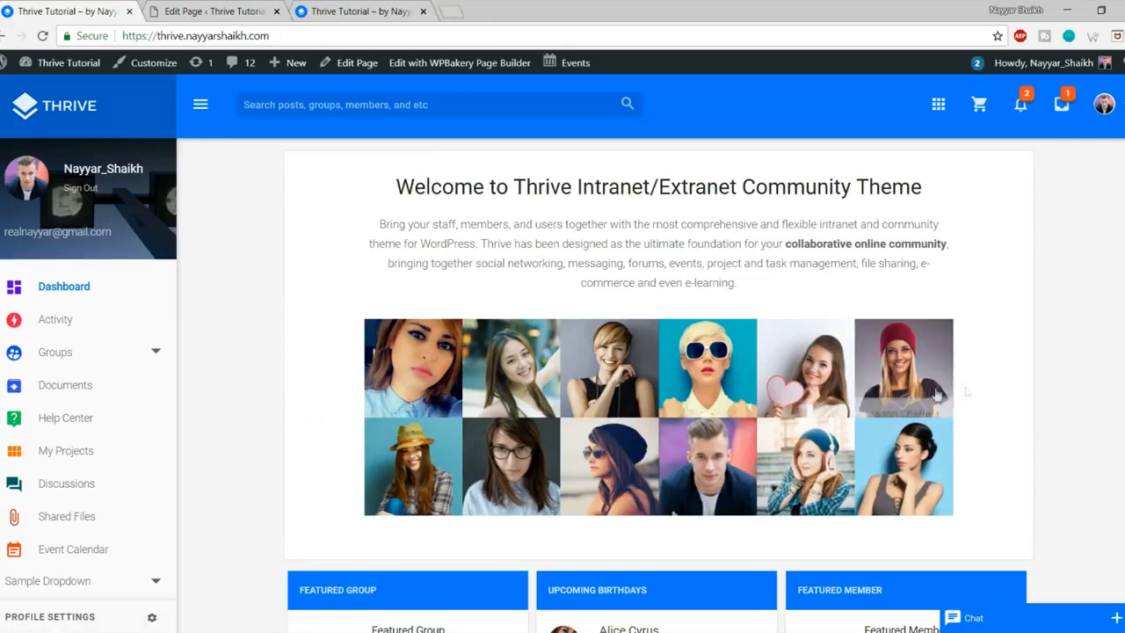
left_click_drag(396, 184, 853, 292)
Step: Reselect the welcome text, then add a Text Block to the Dashboard page in the Backend Editor
left_click(853, 289)
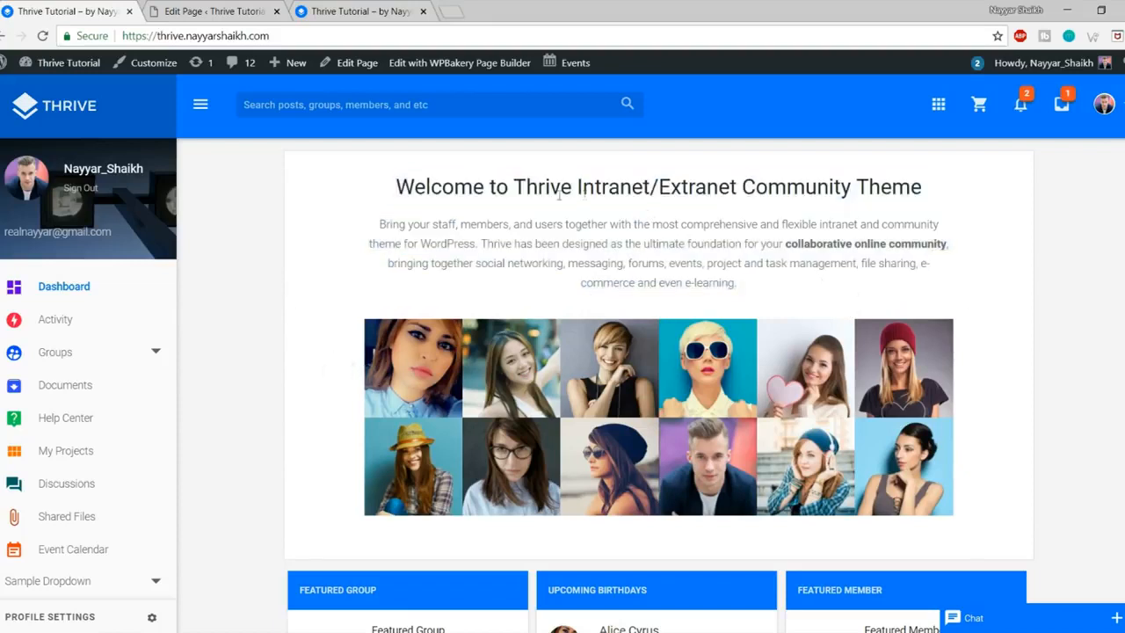
left_click_drag(384, 194, 779, 296)
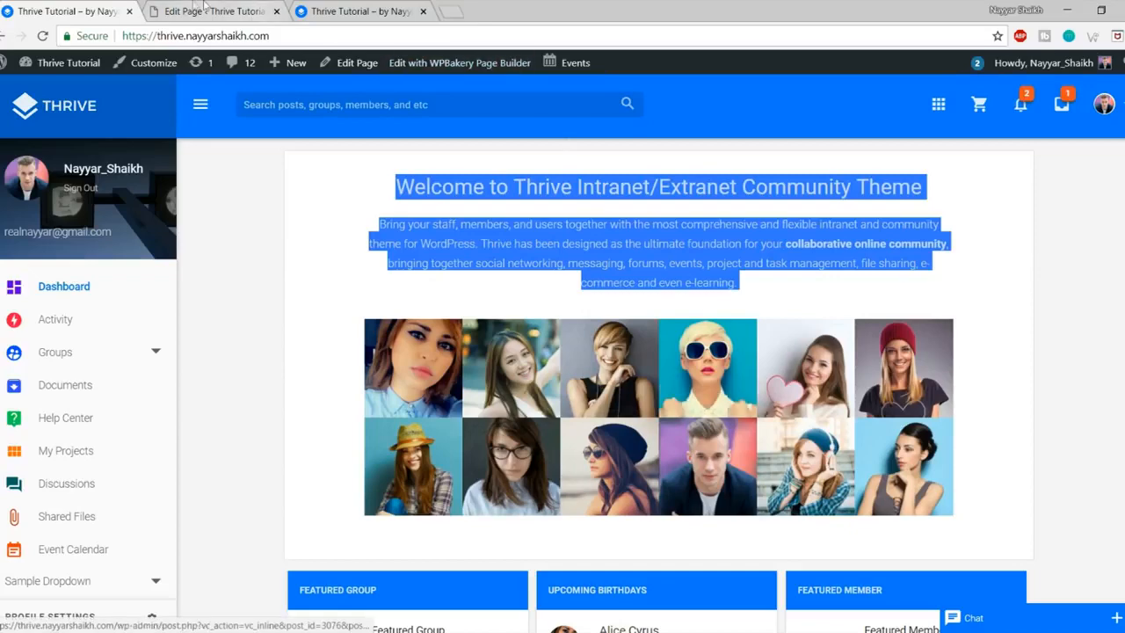
left_click(192, 7)
scroll(746, 249, "down", 1)
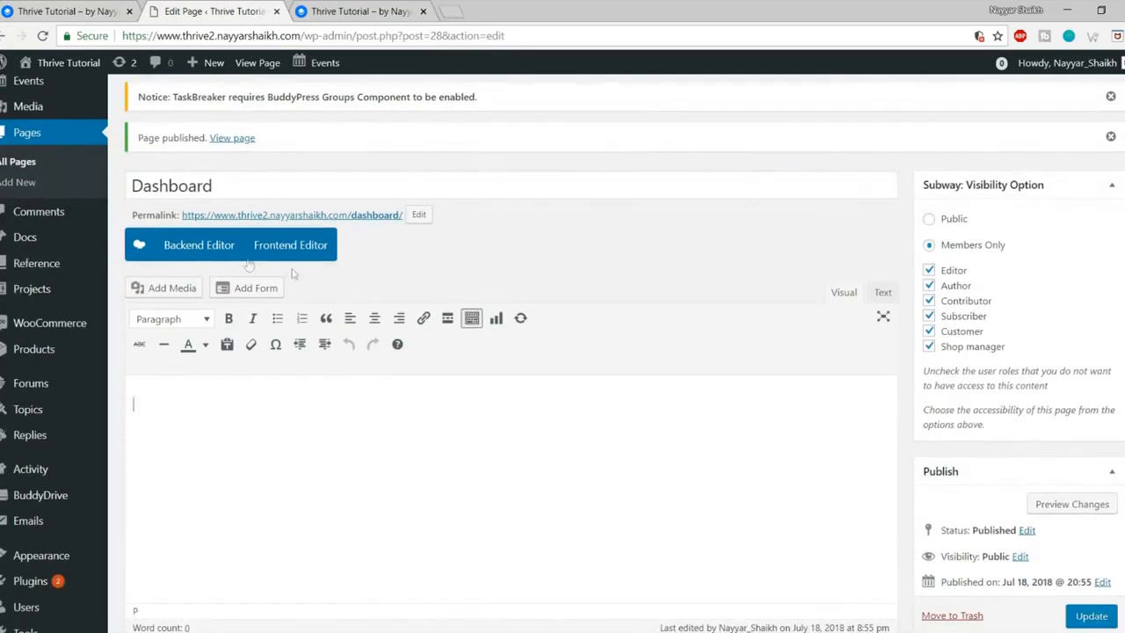
left_click(186, 246)
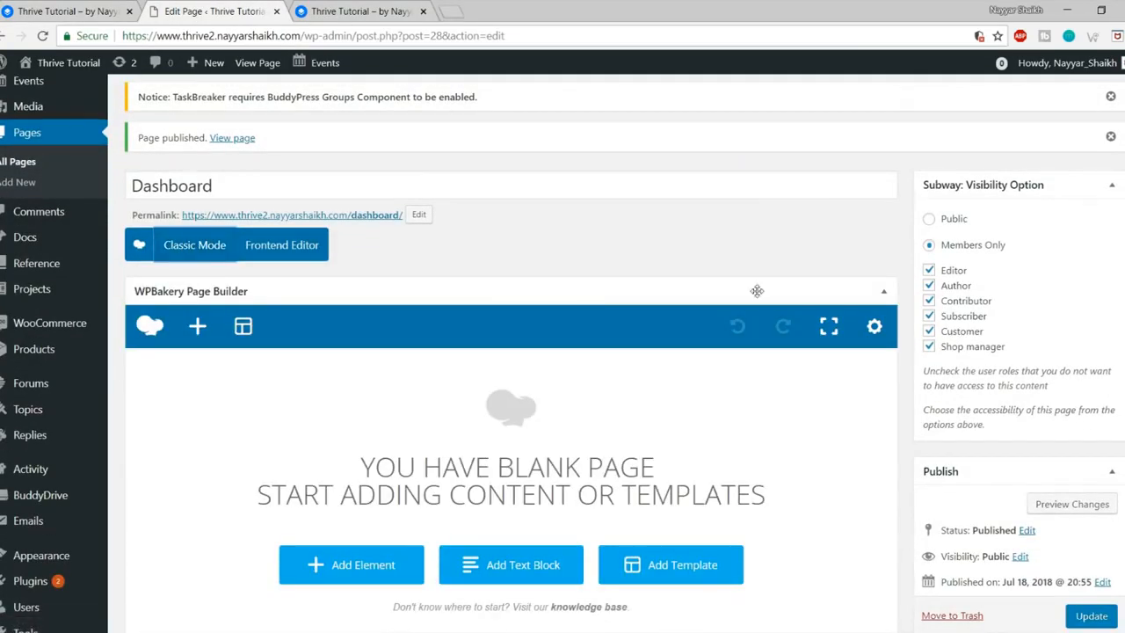
scroll(757, 291, "down", 2)
left_click(370, 429)
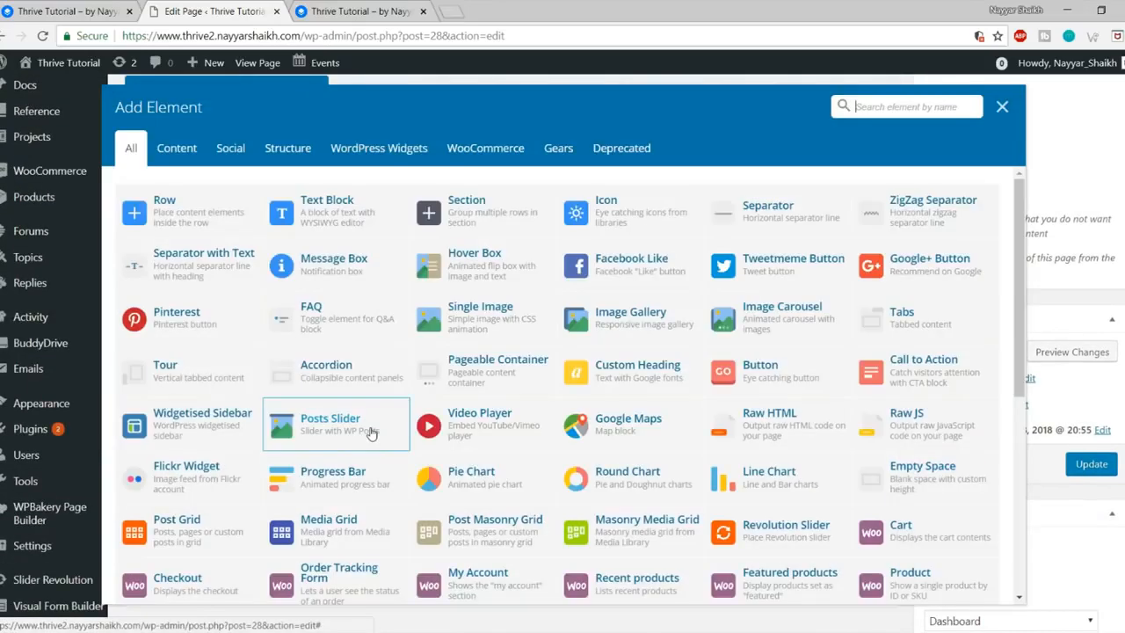
left_click(347, 227)
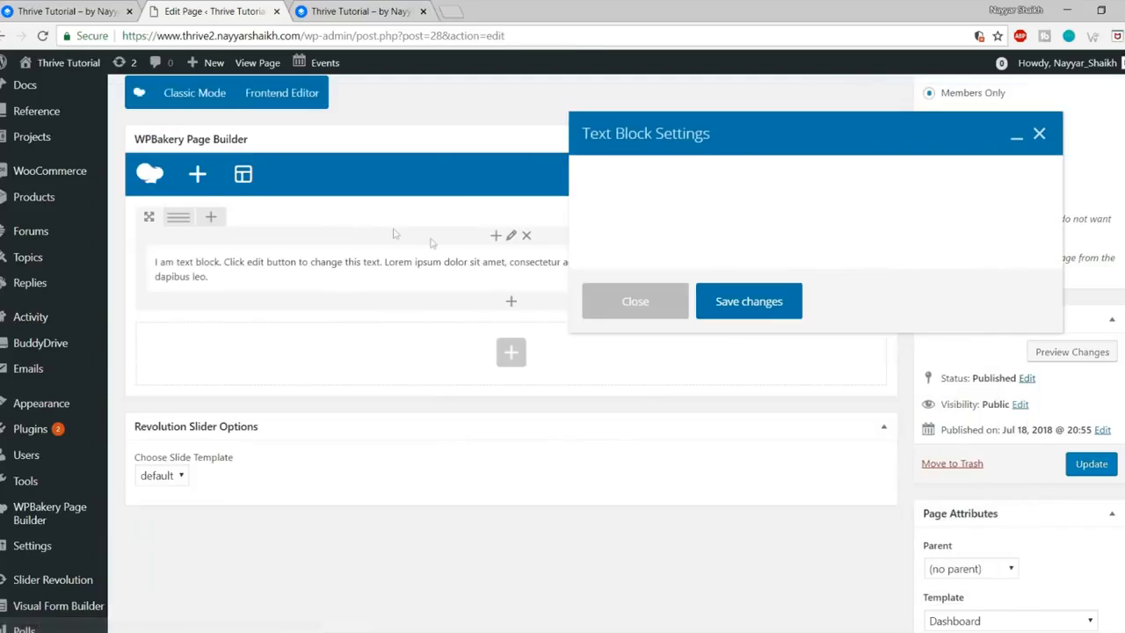
Step: Replace the text block's lorem text with the copied welcome heading and intro, centred, and save
left_click(100, 9)
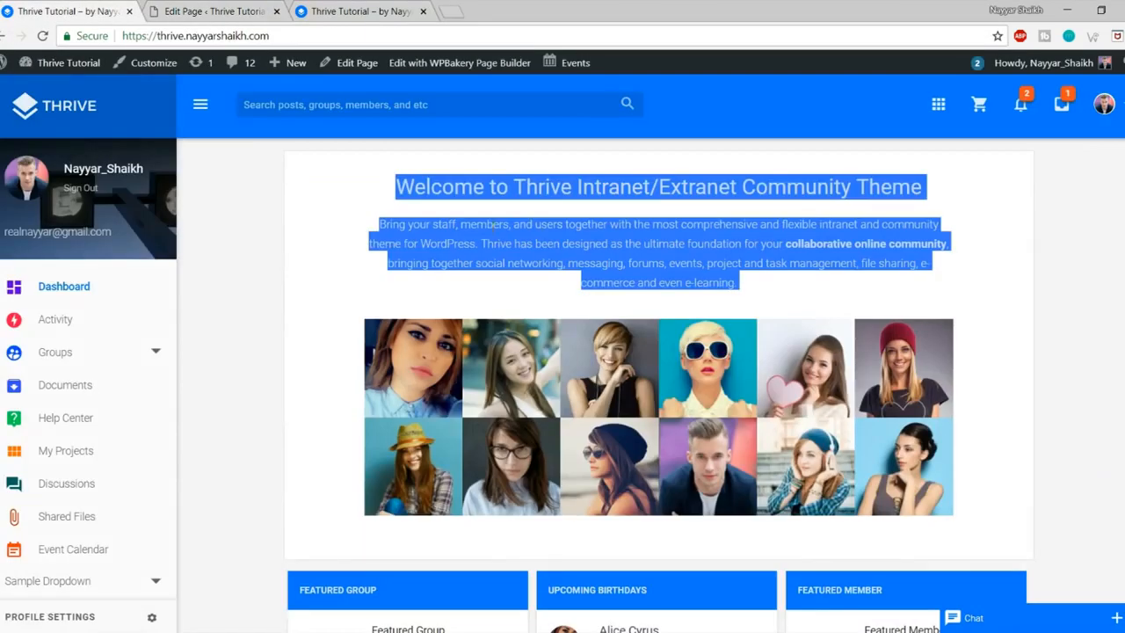
key("ctrl+c")
left_click(235, 10)
left_click(725, 394)
key("ctrl+a")
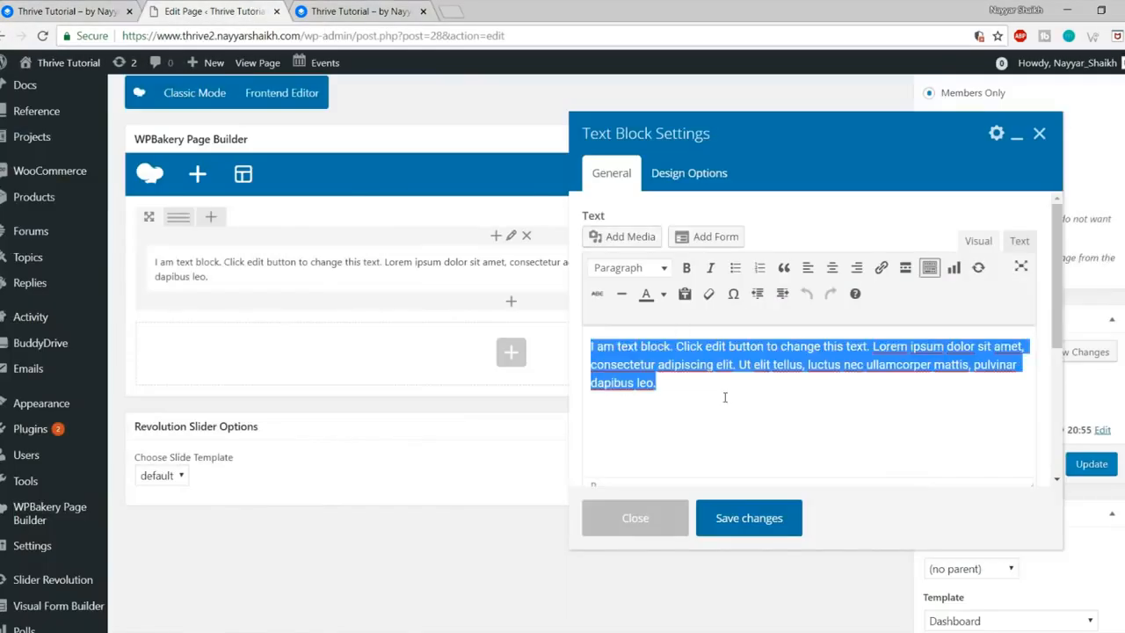
key("ctrl+v")
key("ctrl+a")
left_click(831, 267)
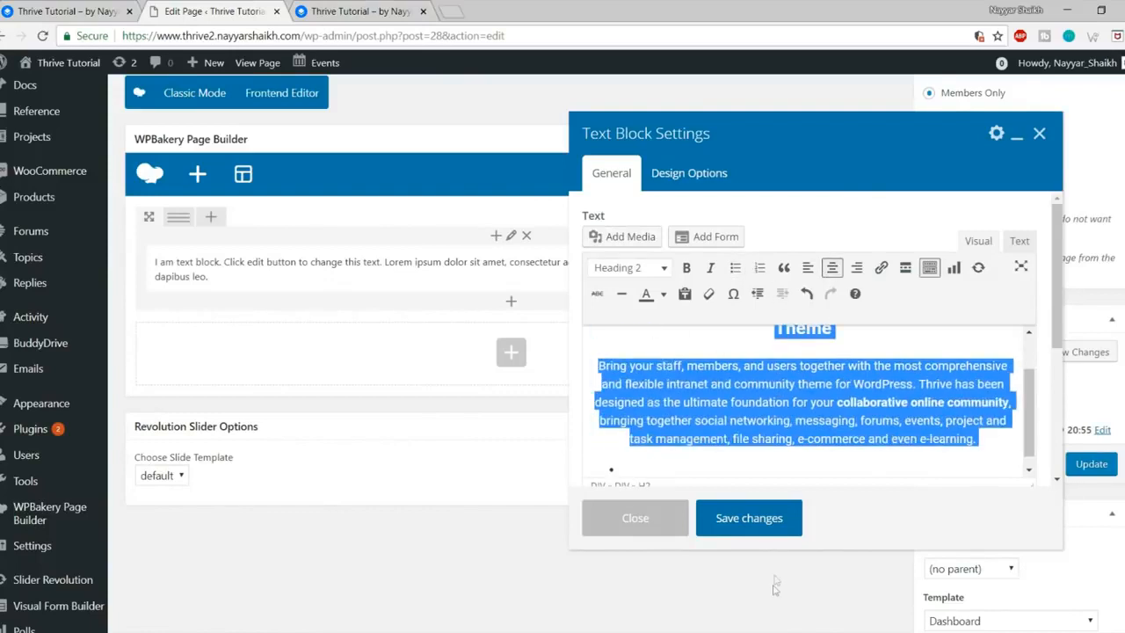
left_click(746, 520)
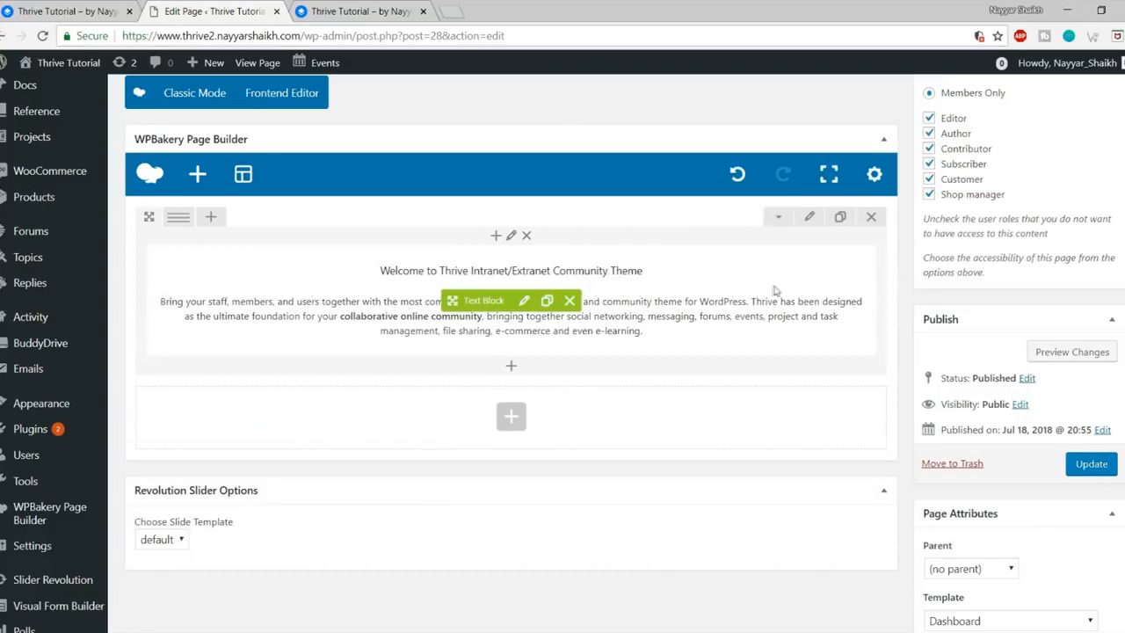
mouse_move(186, 226)
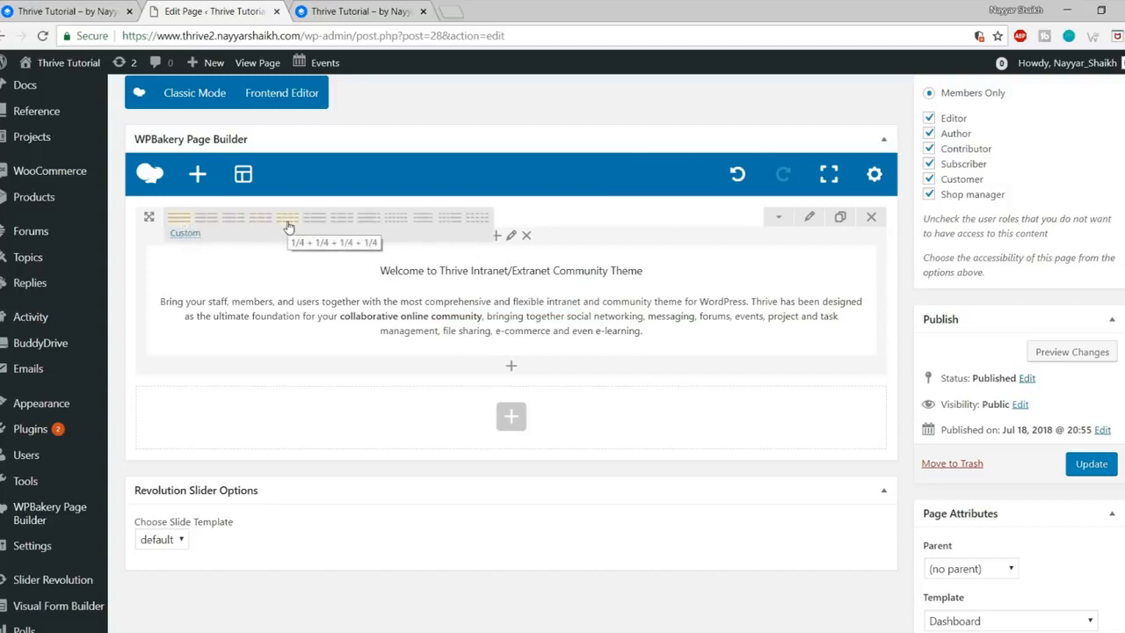
Step: Split the row into 1/4 + 1/2 + 1/4 columns with the text block in the middle
left_click(341, 220)
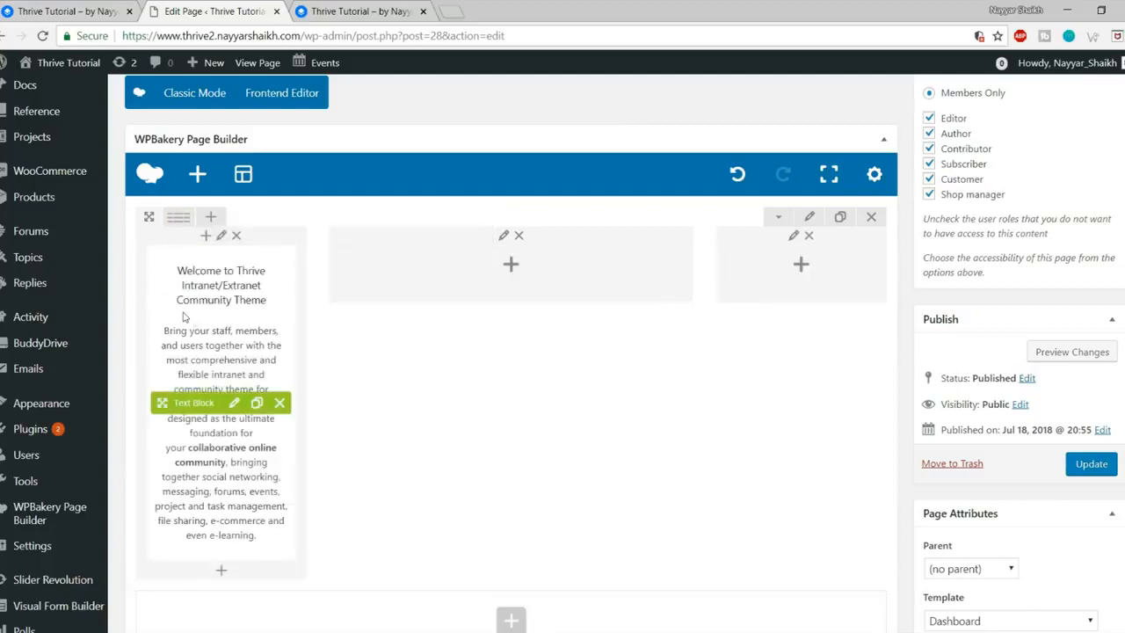
left_click_drag(179, 406, 473, 286)
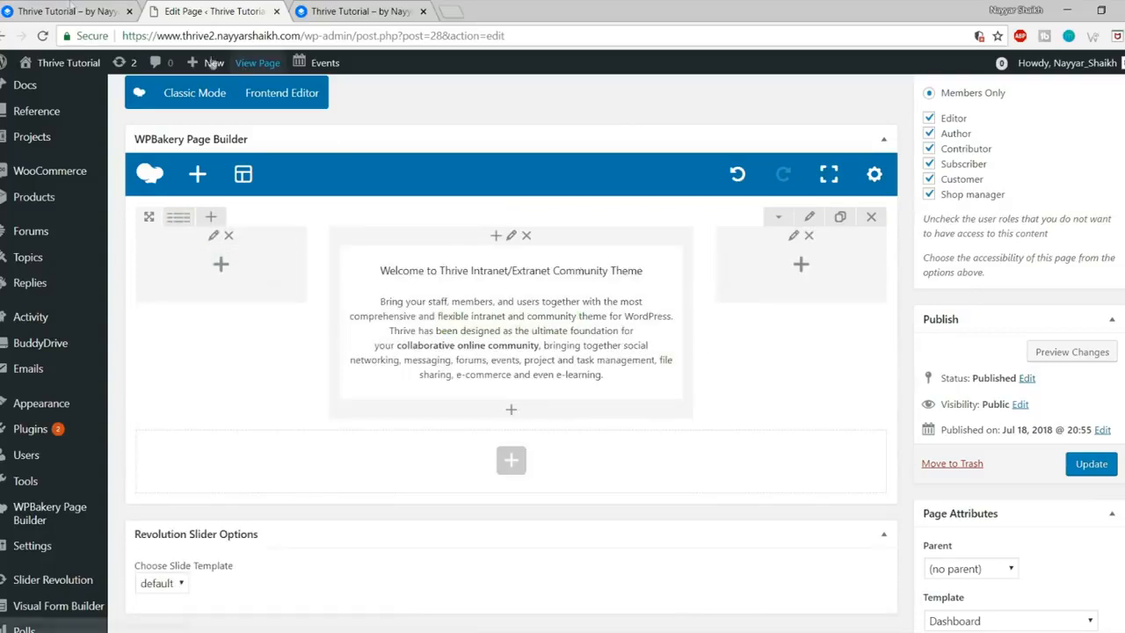
left_click(29, 7)
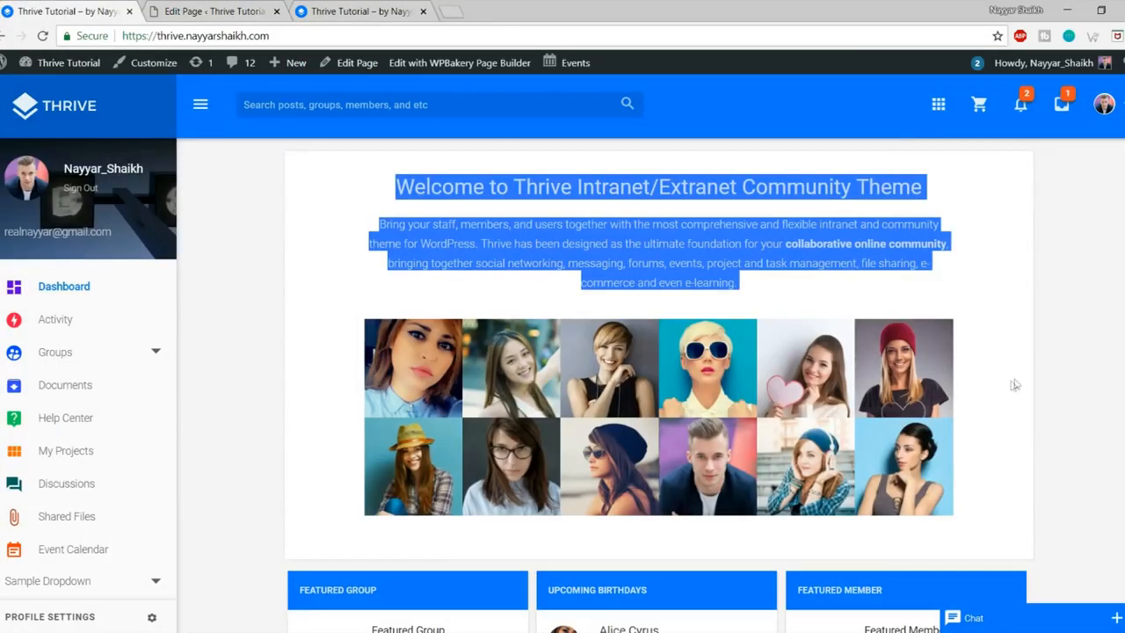
left_click(245, 10)
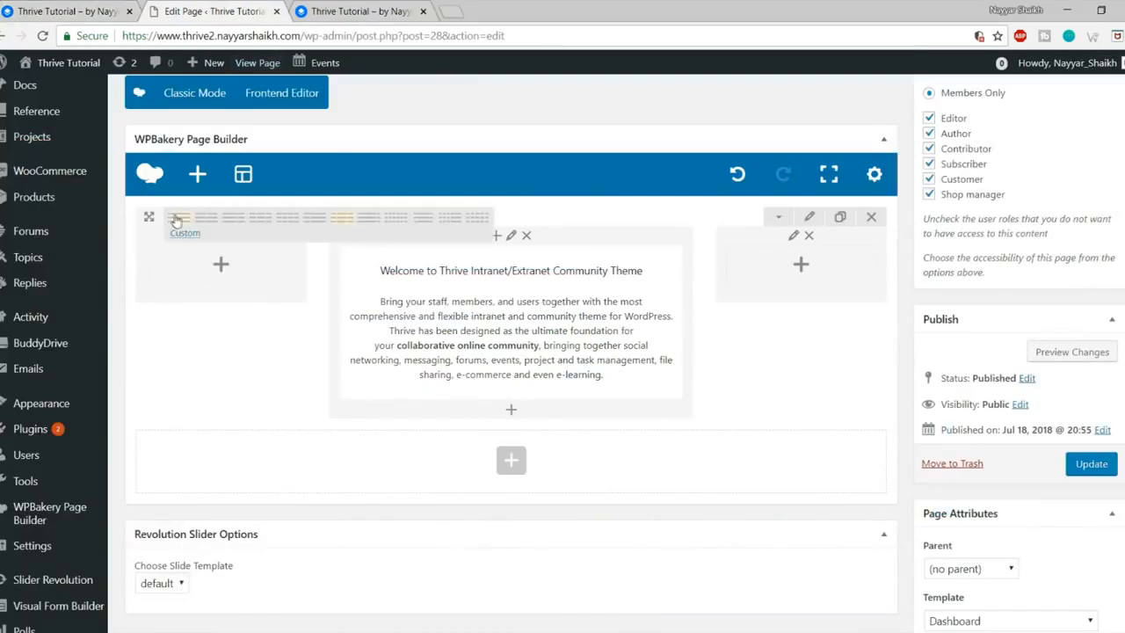
Step: Edit the custom row layout value to read 1/12 + 10/12 + 1/12
left_click(184, 234)
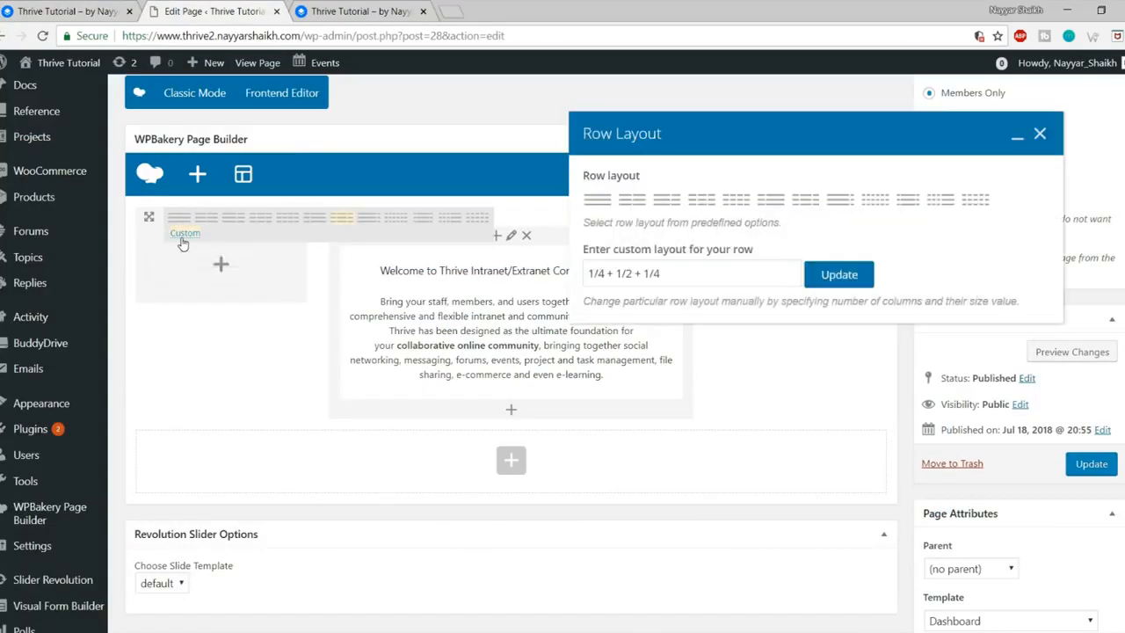
triple_click(679, 275)
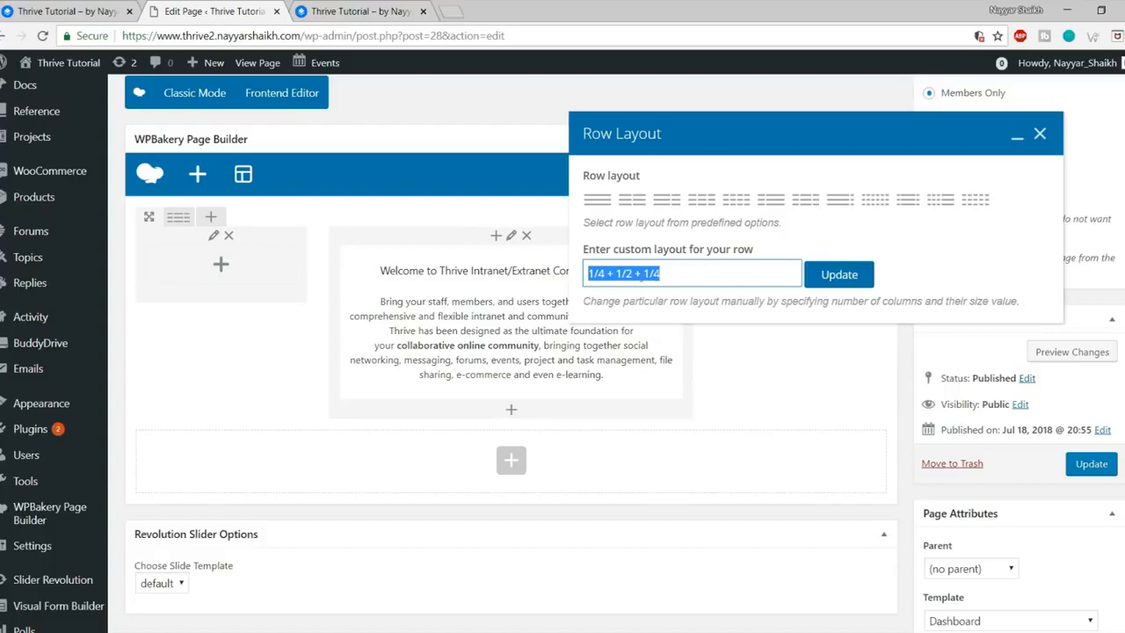
left_click(599, 274)
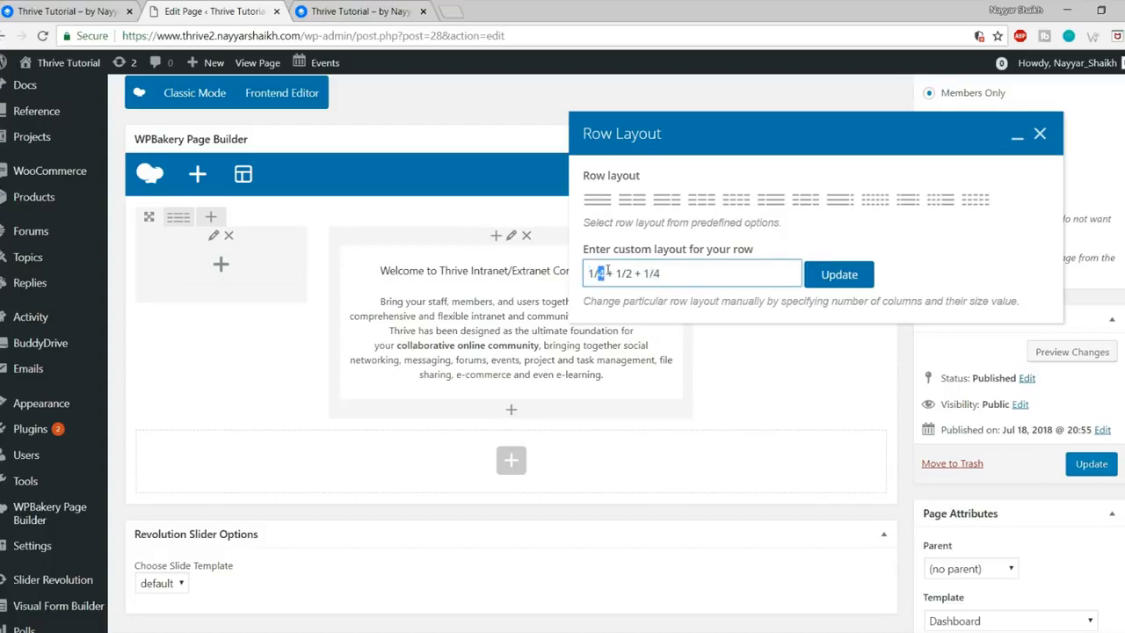
type("12")
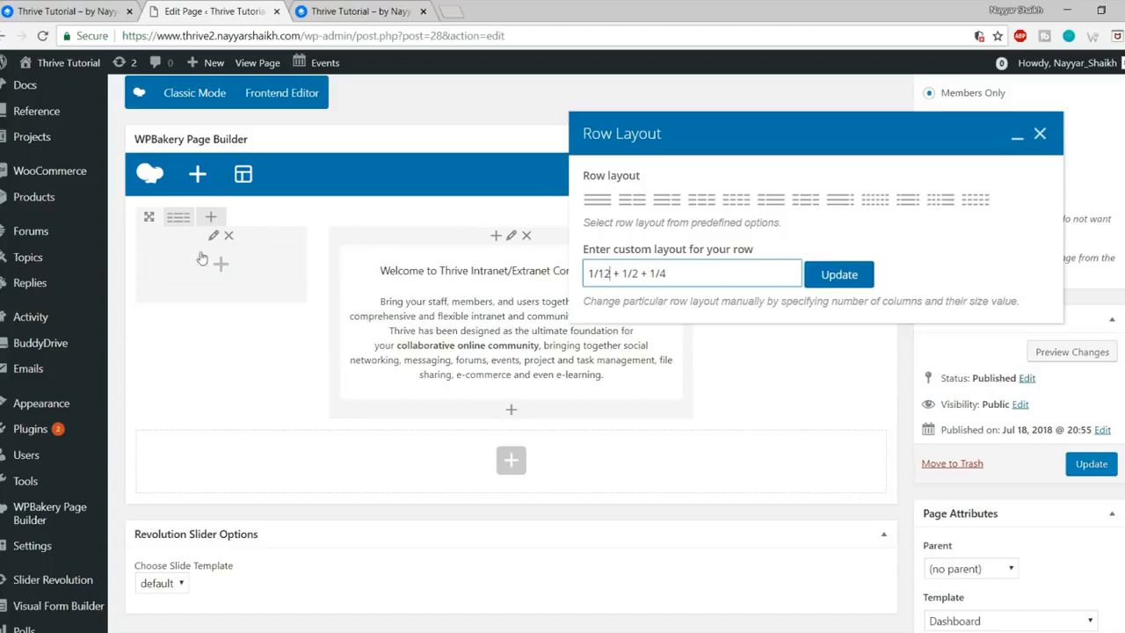
double_click(668, 274)
type("10")
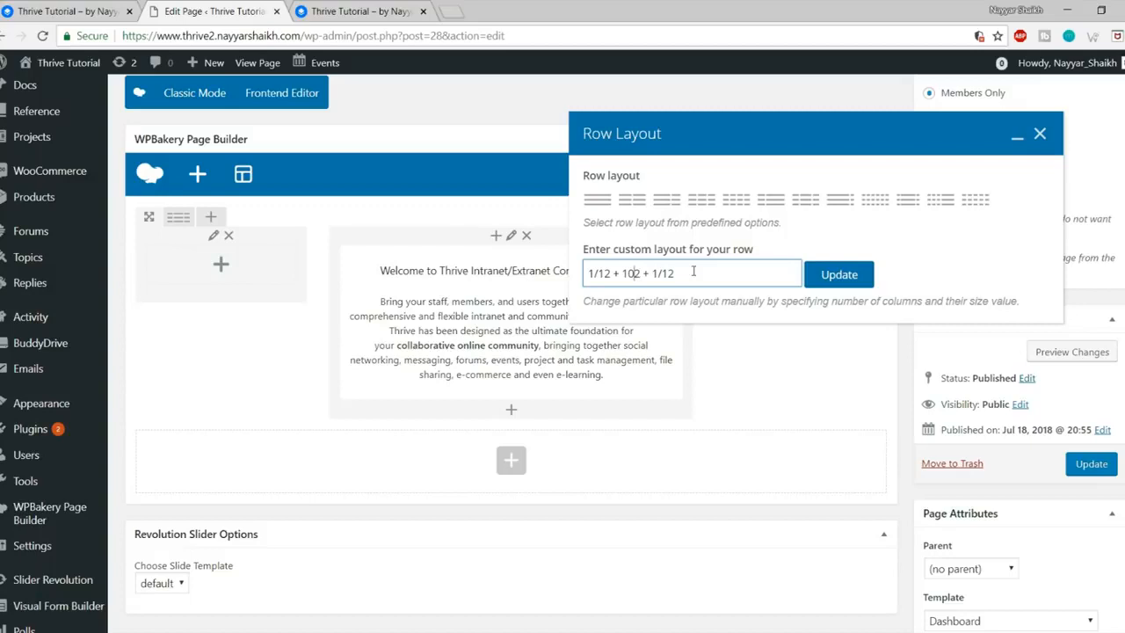
type("/1")
left_click_drag(708, 277, 570, 284)
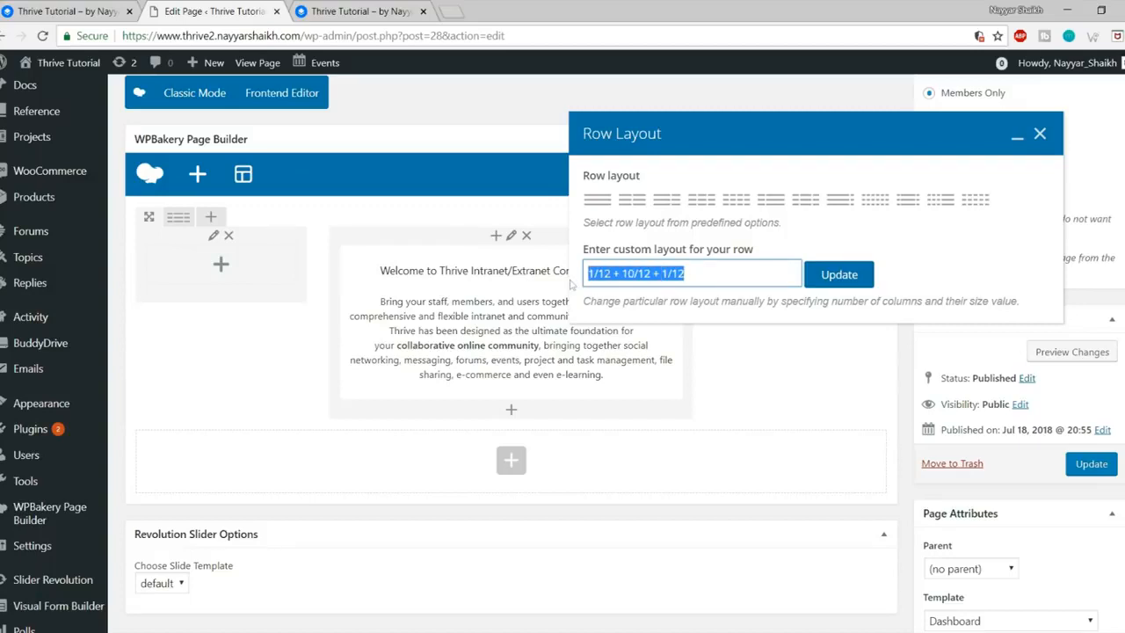
left_click(614, 274)
left_click_drag(611, 273, 588, 274)
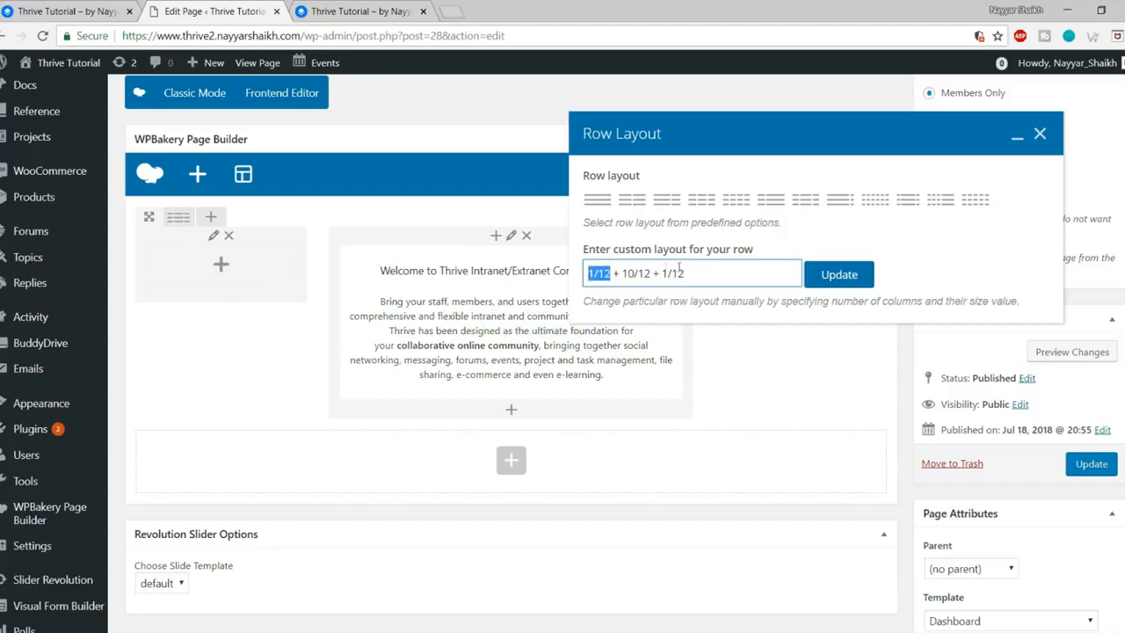
left_click(702, 273)
left_click_drag(702, 273, 662, 273)
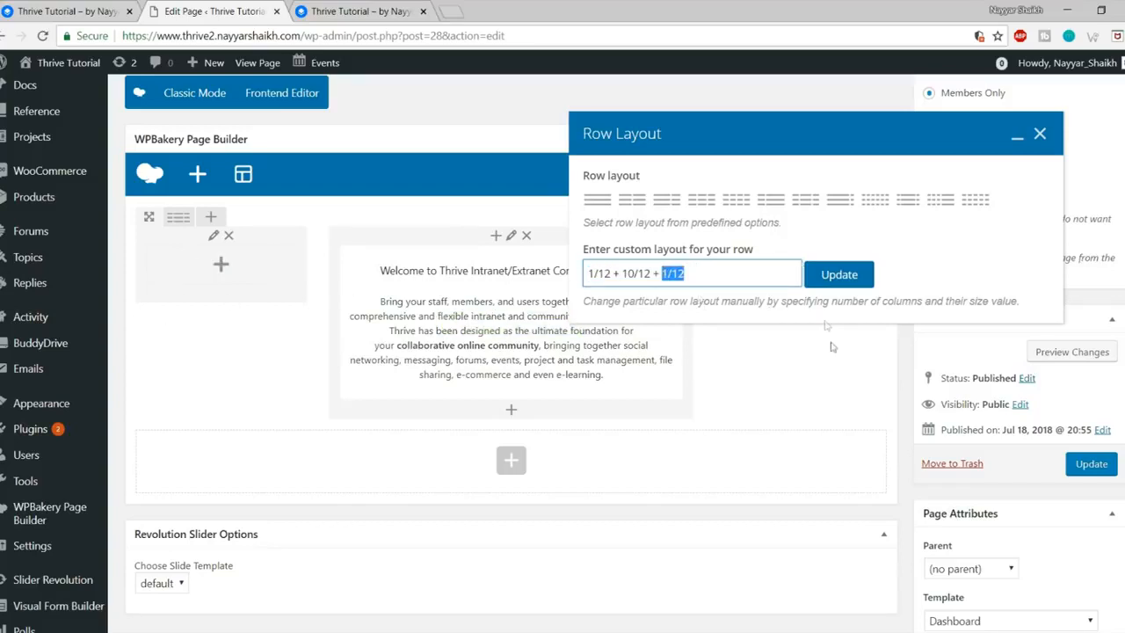
left_click_drag(626, 274, 646, 274)
left_click(650, 273)
left_click_drag(588, 273, 723, 276)
Step: Apply the 1/12 + 10/12 + 1/12 row layout and update the Dashboard page
left_click(835, 285)
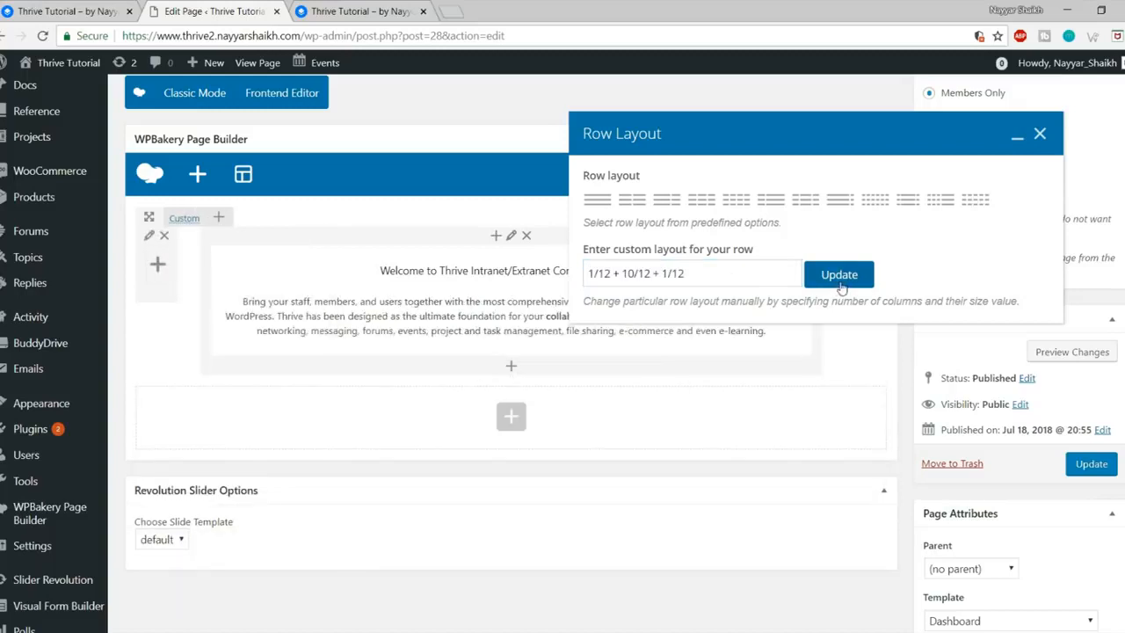
left_click(1039, 134)
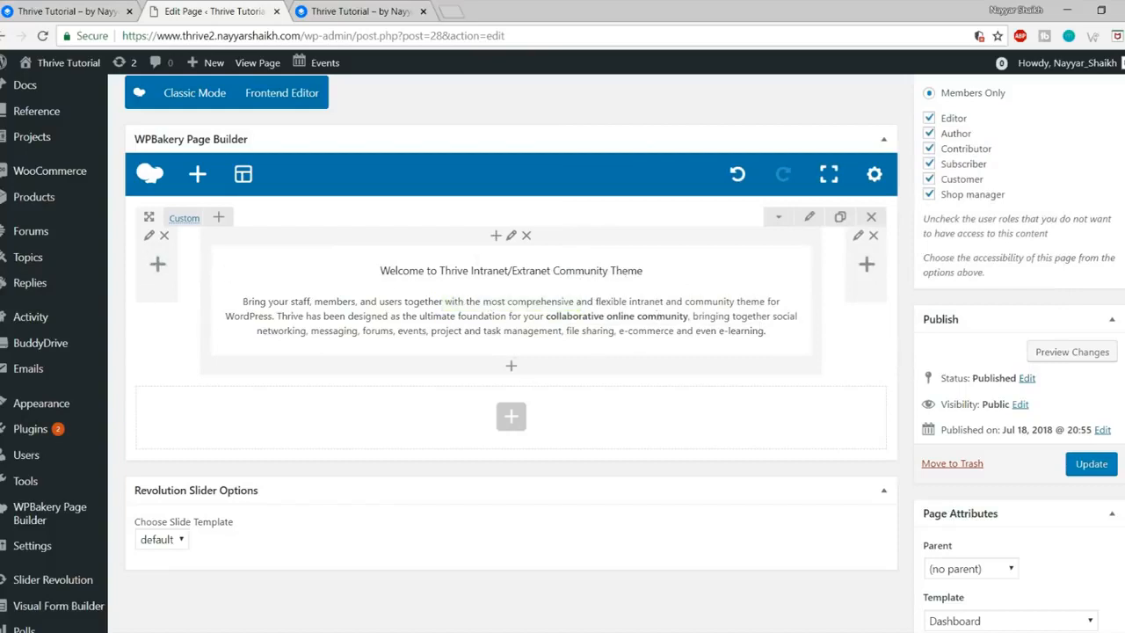
left_click(1089, 465)
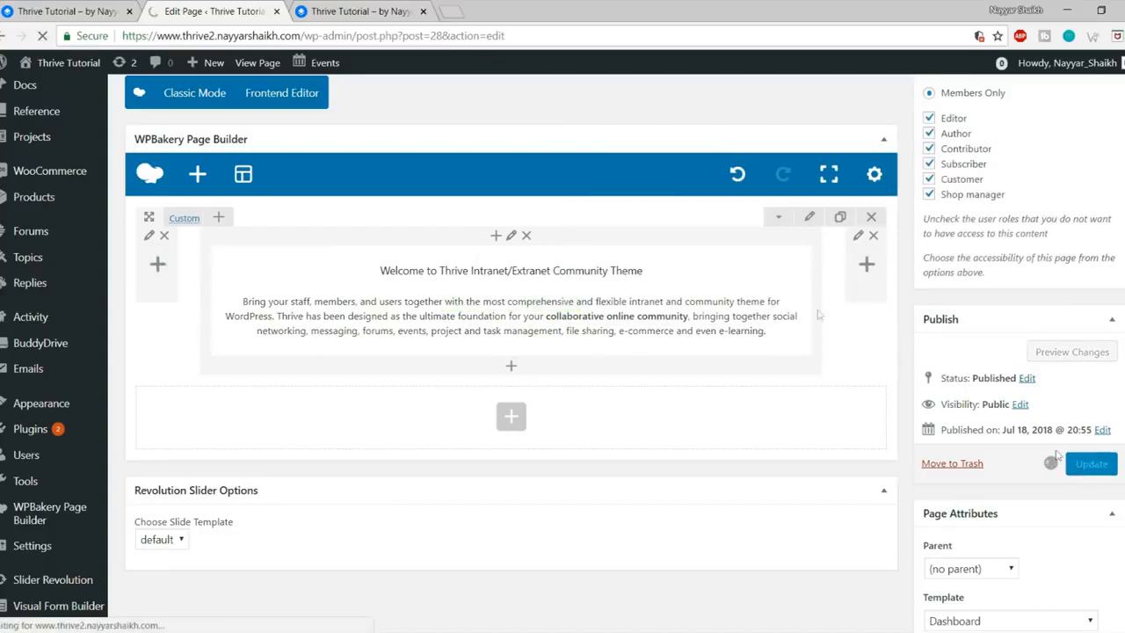
Step: Reload the live site to check the welcome text, then return to the page editor
left_click(356, 9)
left_click(41, 37)
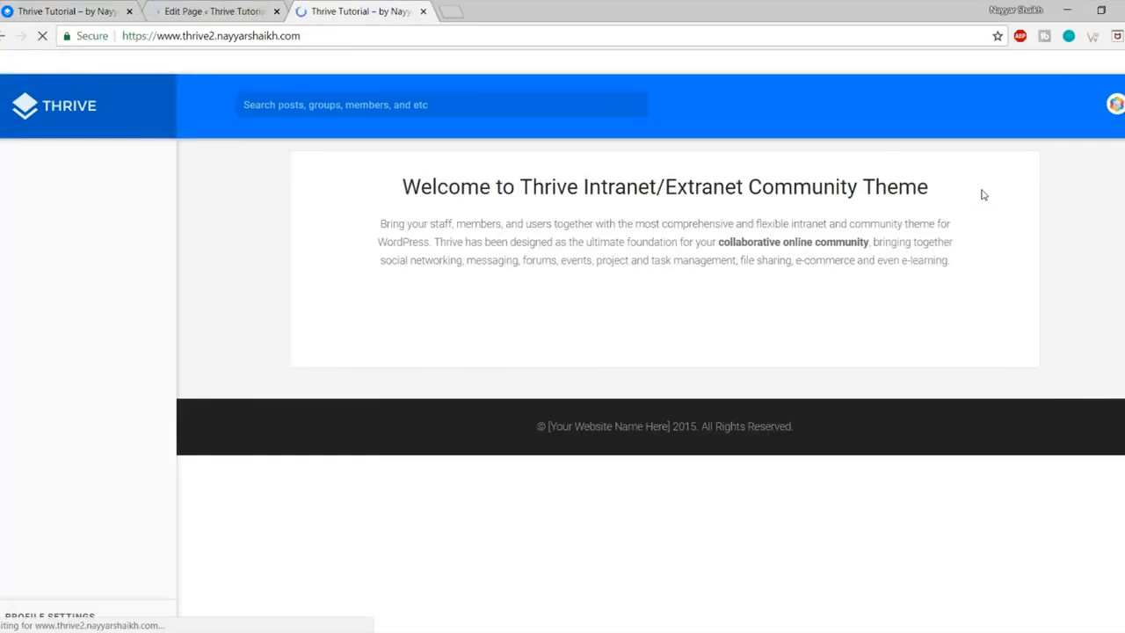
left_click_drag(397, 188, 937, 281)
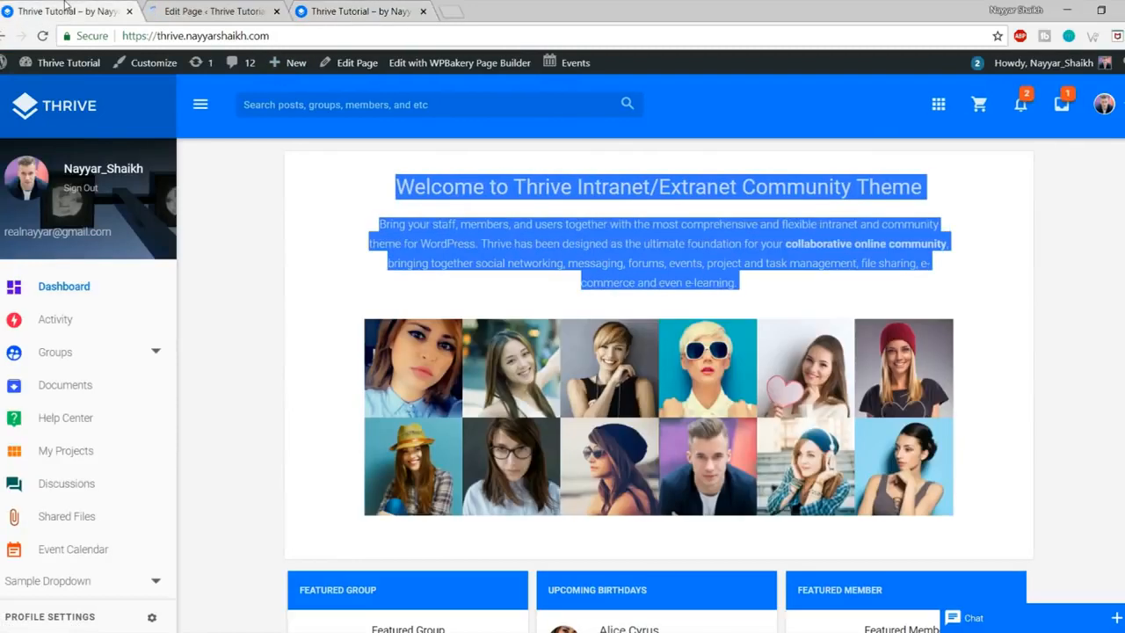
left_click(215, 11)
scroll(565, 196, "down", 2)
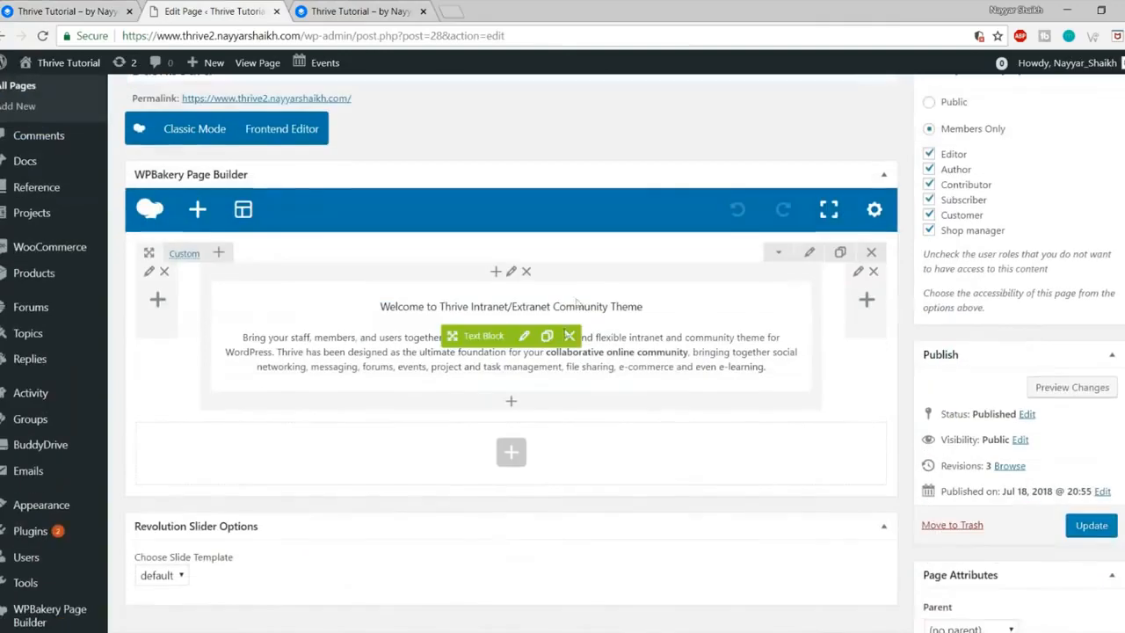
Step: Add a BP Members Grid to the welcome column, set to show Newest members
left_click(510, 404)
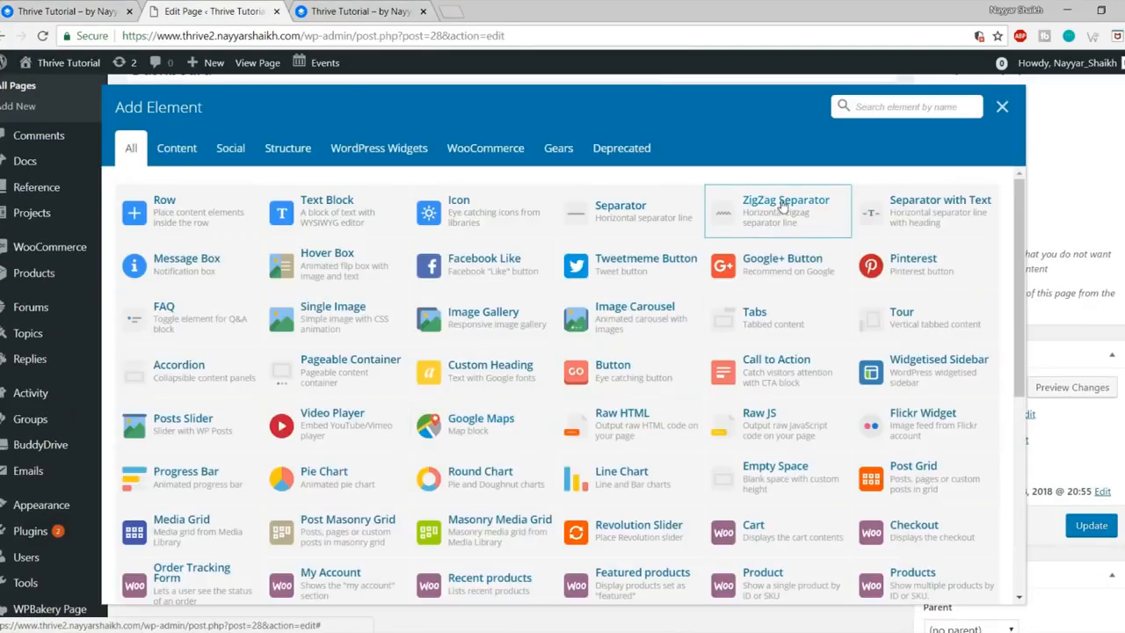
type("membe")
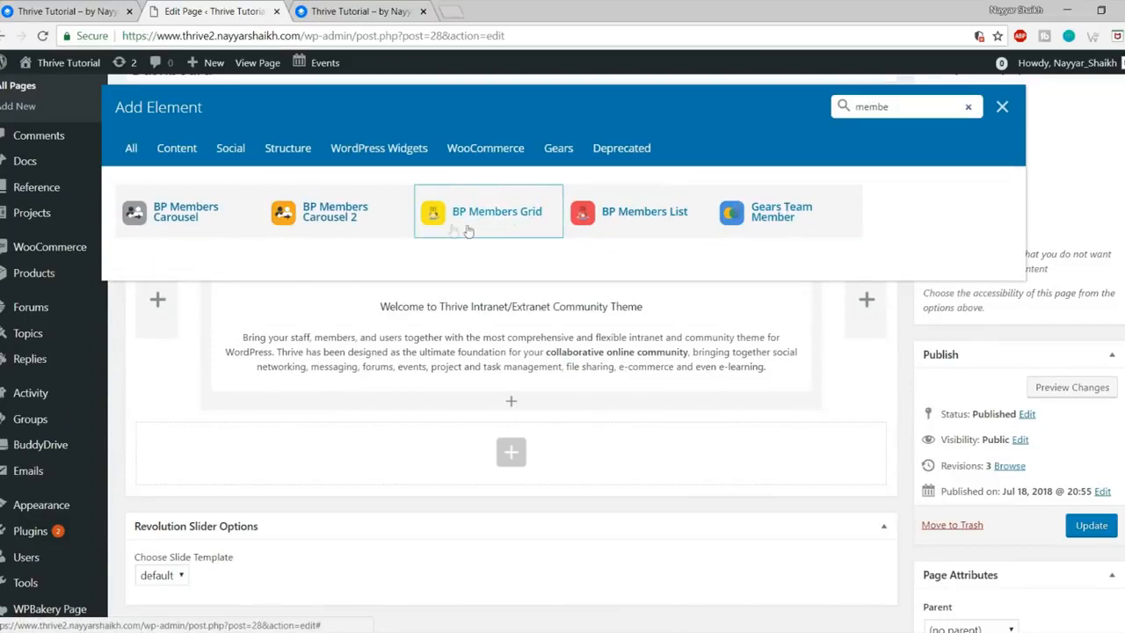
left_click(498, 231)
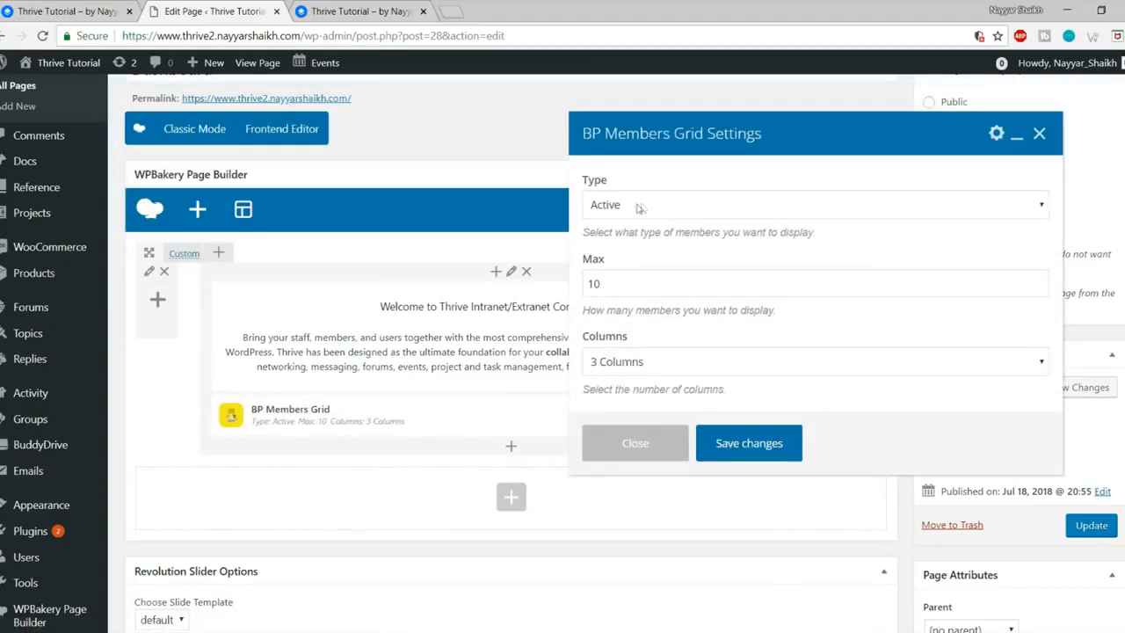
left_click(666, 207)
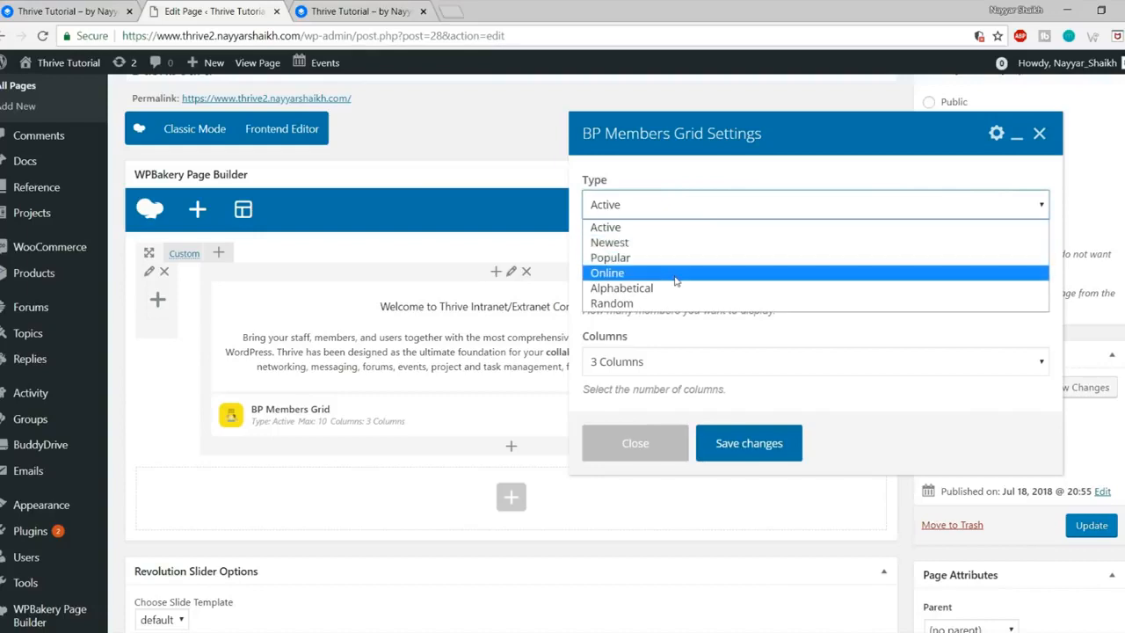
left_click(637, 251)
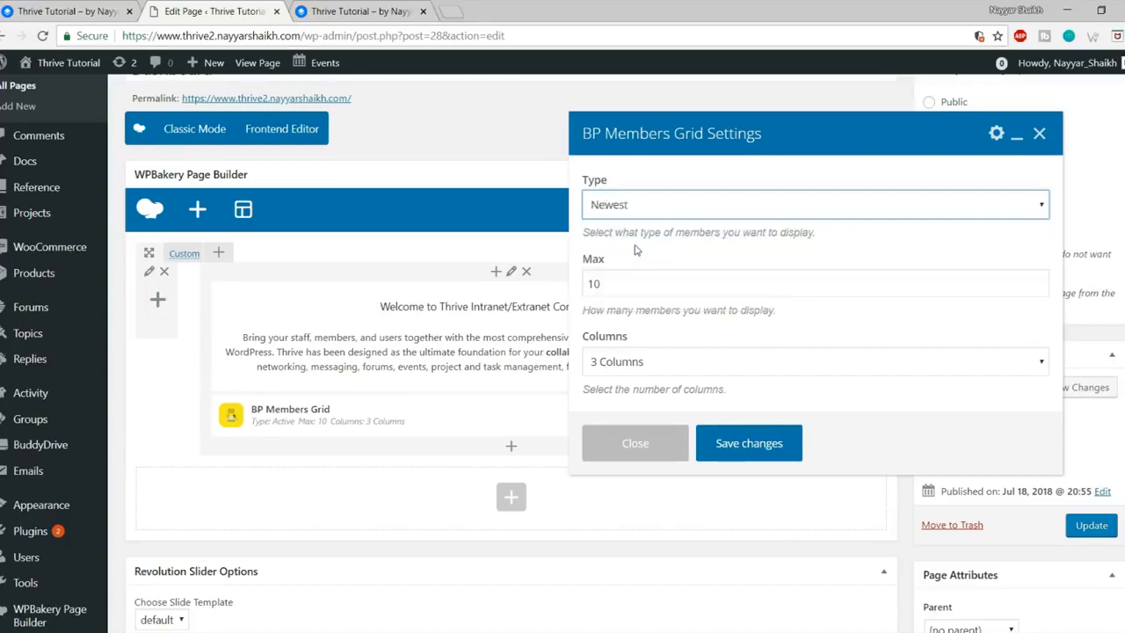
Step: Set the grid to a maximum of 12 members in 6 columns, save it, and update the page
left_click(638, 290)
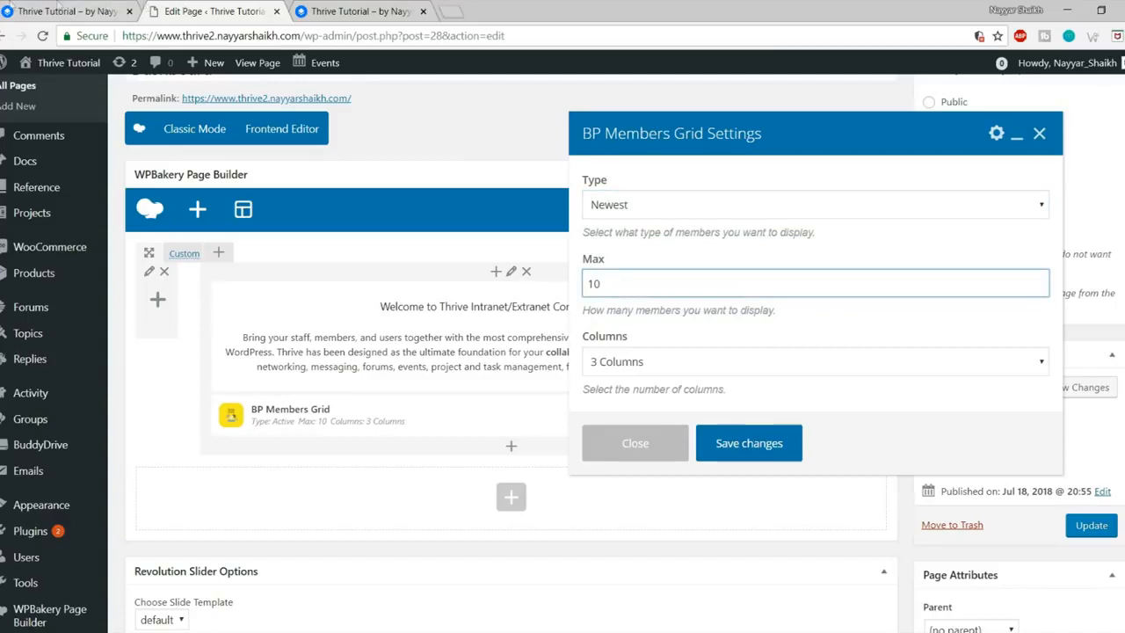
left_click(17, 11)
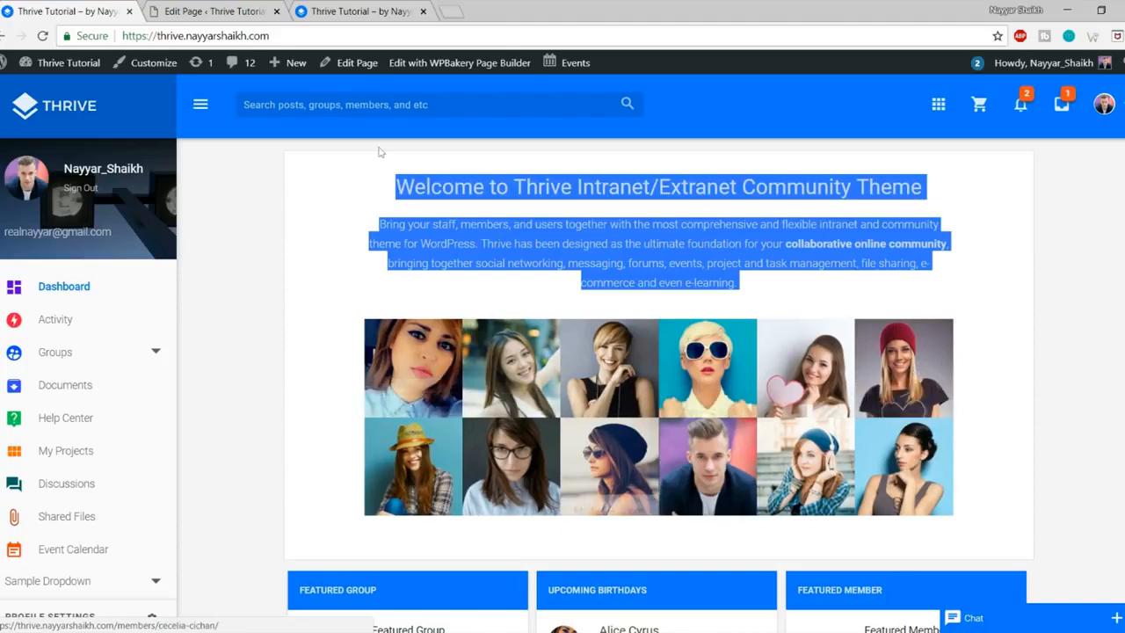
left_click(218, 12)
left_click_drag(623, 285, 564, 272)
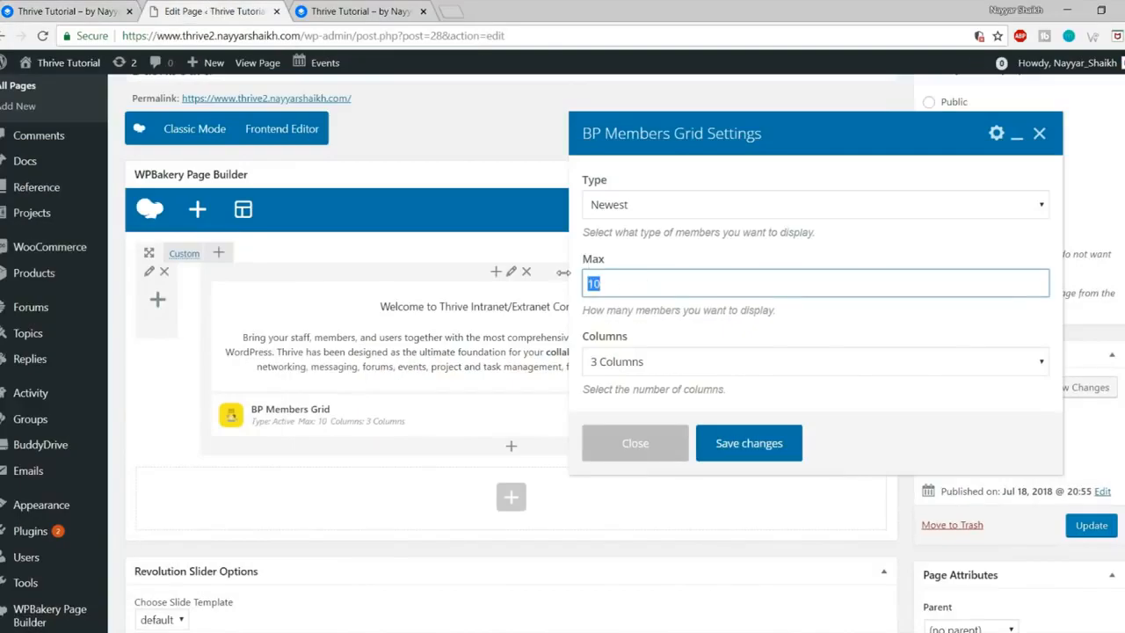
type("12")
left_click(624, 358)
left_click(615, 430)
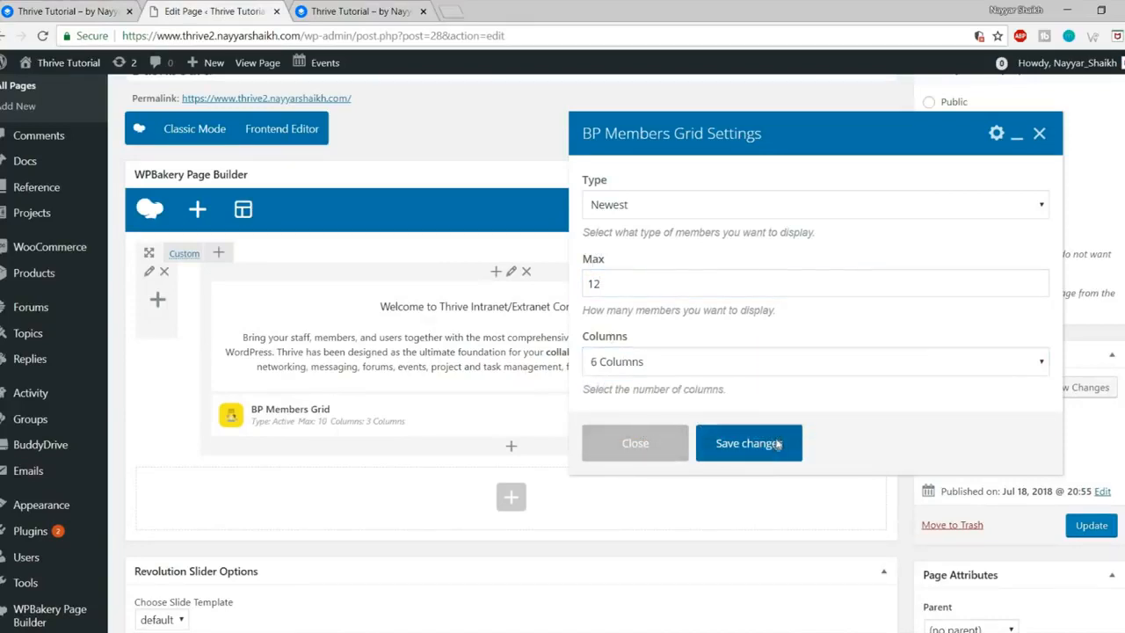
left_click(777, 443)
left_click(1109, 525)
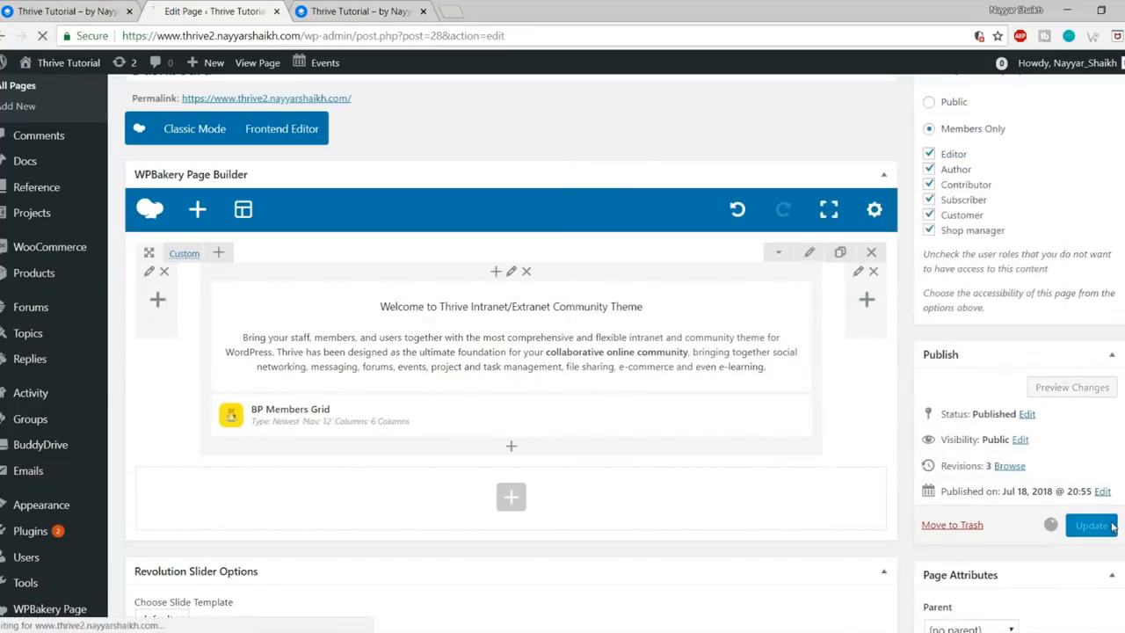
Step: Reload the live site to see the published members grid
left_click(95, 7)
left_click(324, 9)
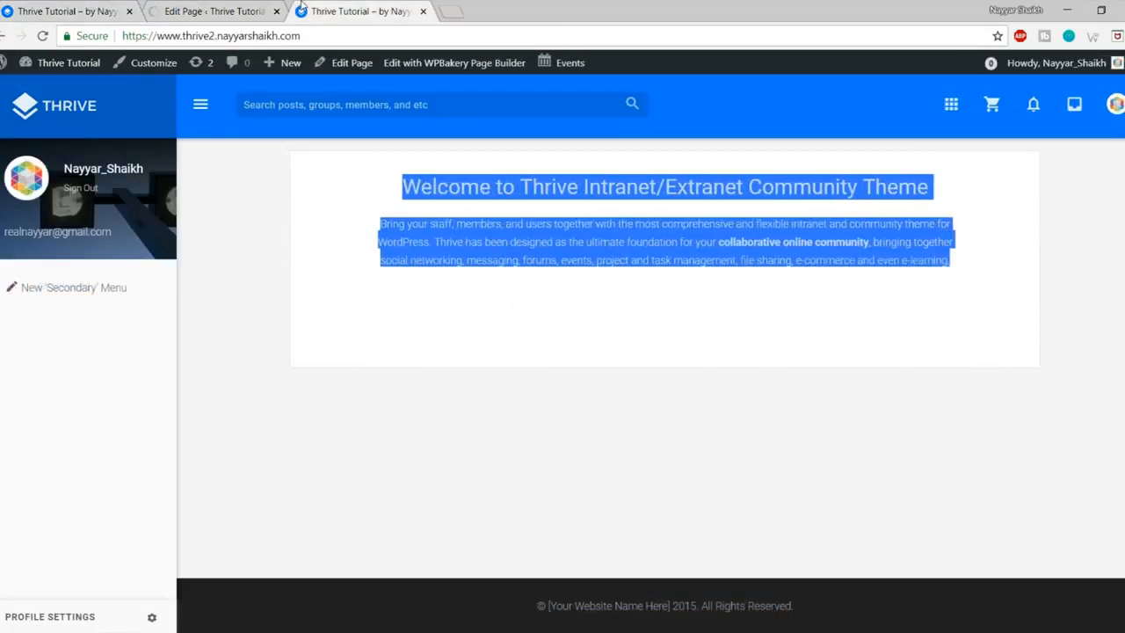
left_click(41, 40)
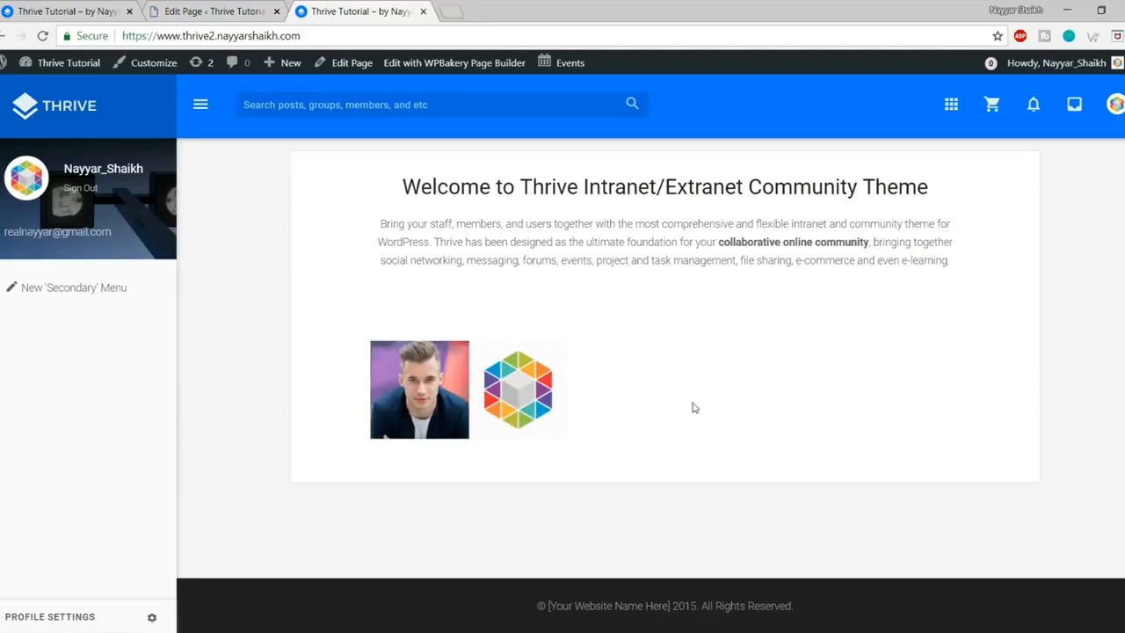
key("ctrl+shift+Tab")
scroll(665, 144, "down", 3)
scroll(673, 176, "up", 2)
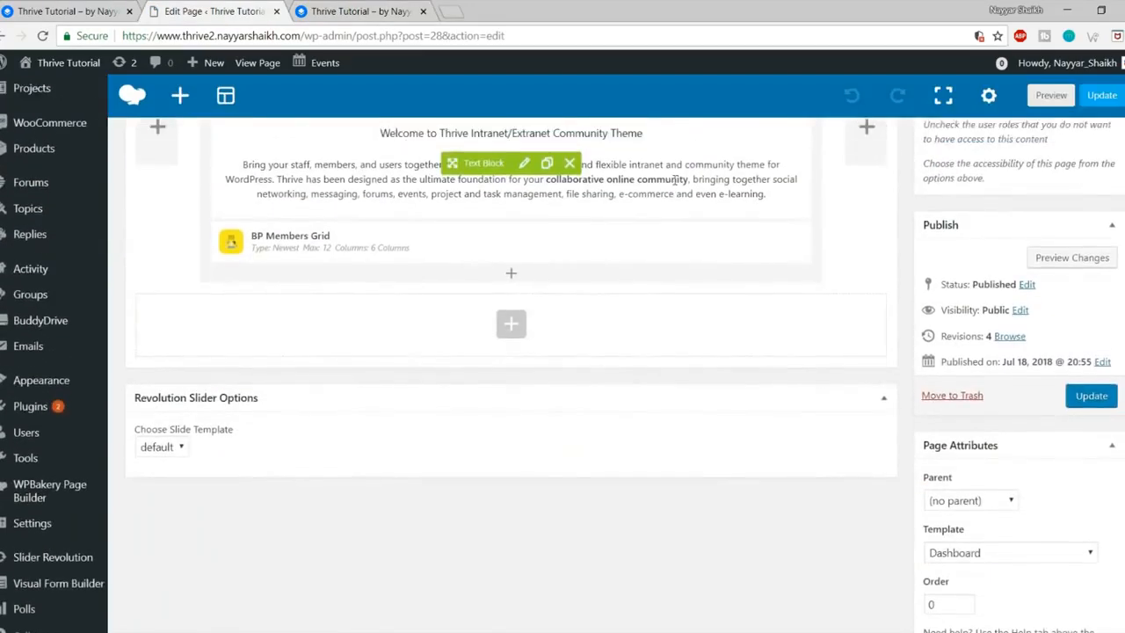
Step: Review the layout of the reference Thrive dashboard
left_click(14, 5)
left_click(12, 6)
scroll(685, 374, "down", 5)
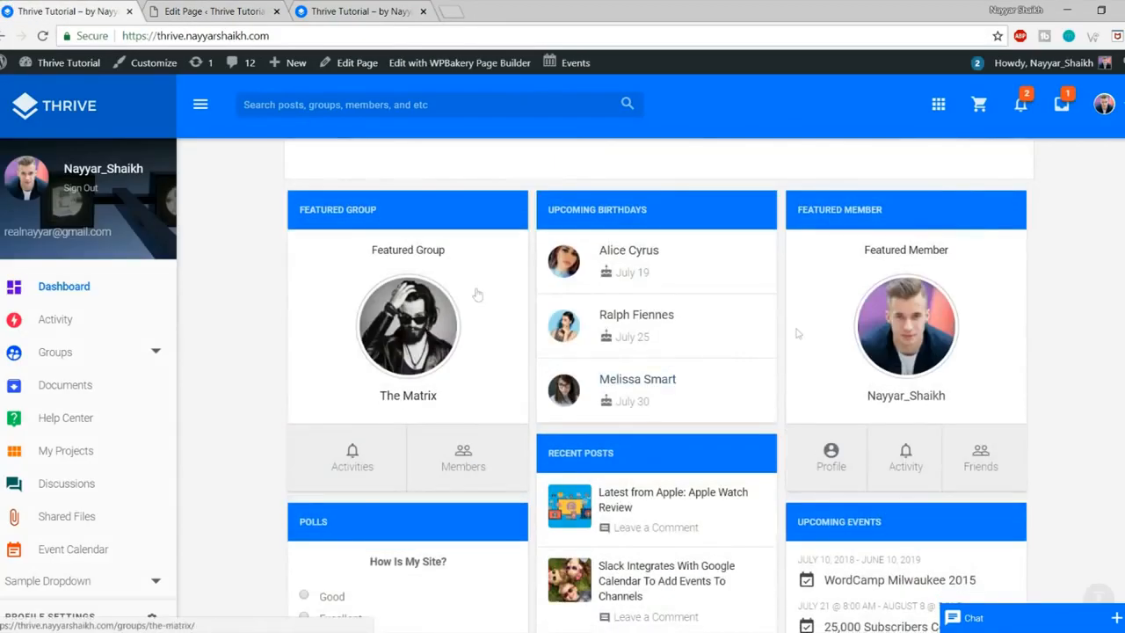
scroll(519, 303, "down", 2)
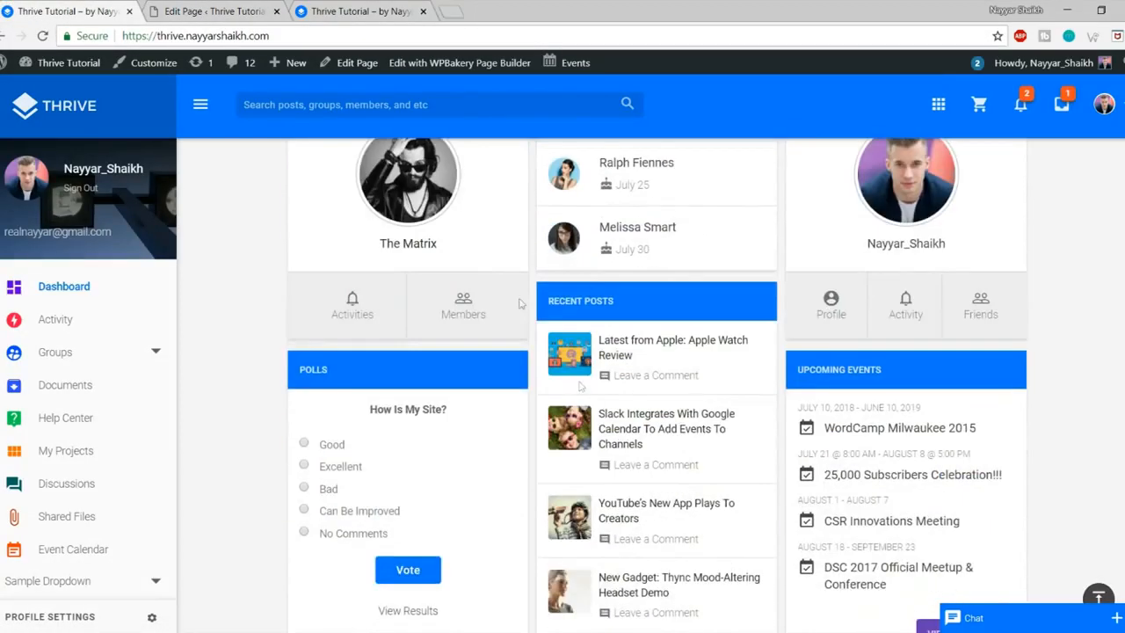
scroll(788, 494, "up", 6)
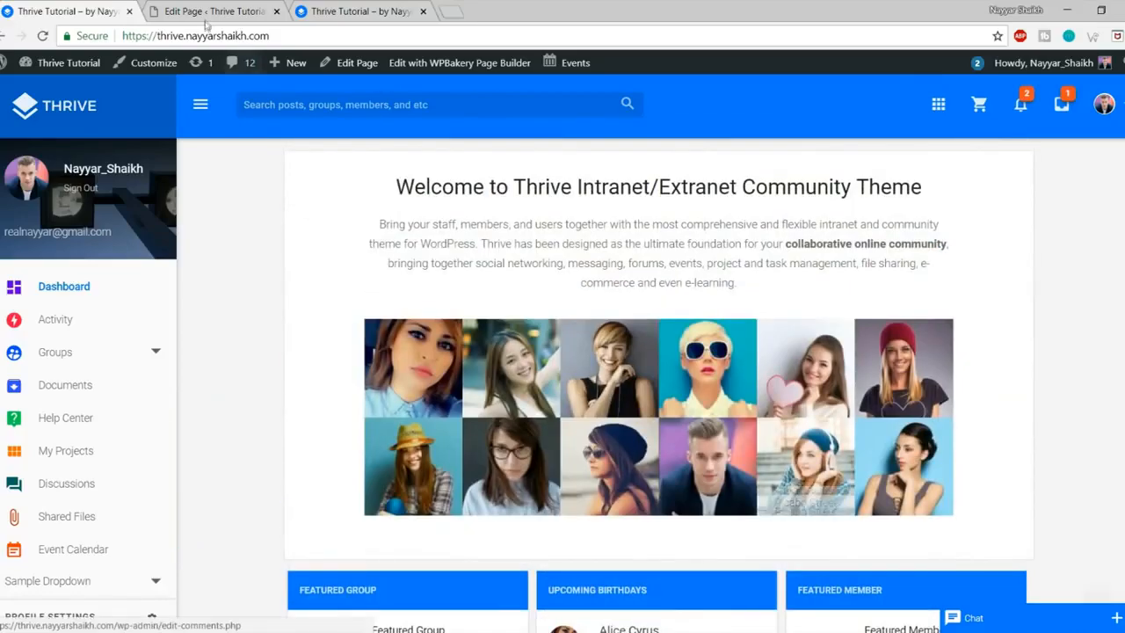
Step: In the page editor, open Add Element below the members grid and search 'act'
left_click(189, 7)
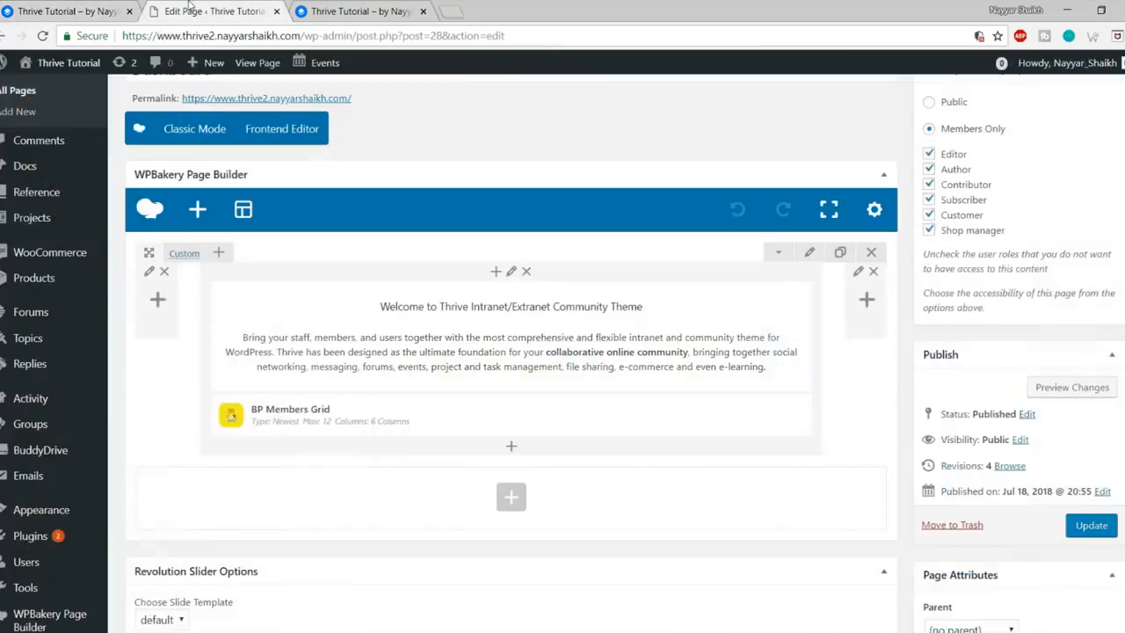
left_click(511, 447)
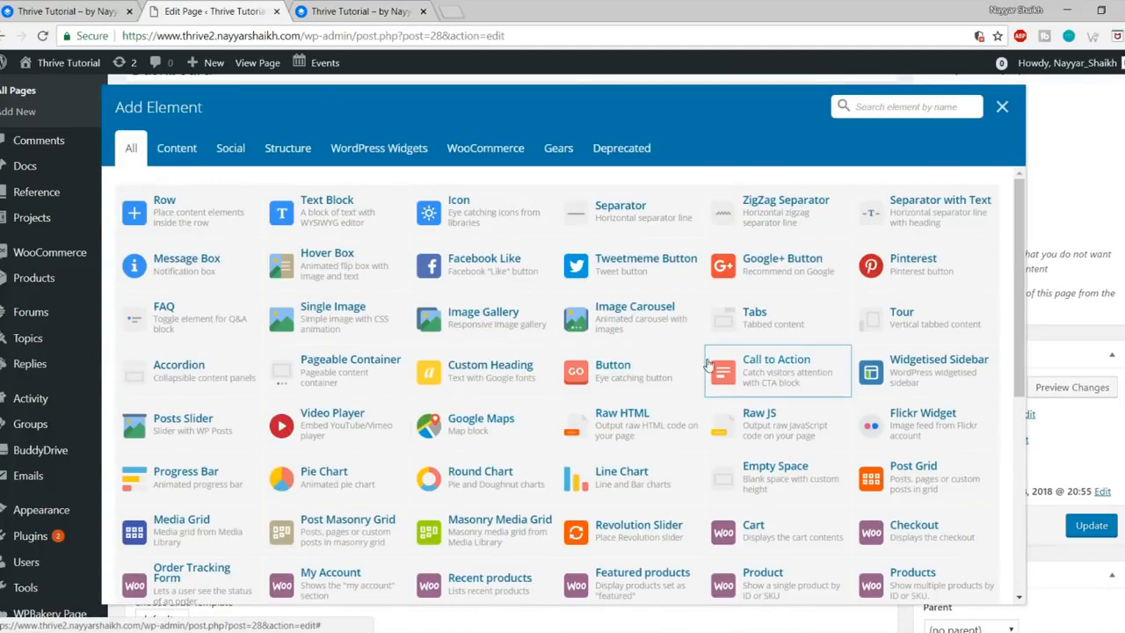
type("ac")
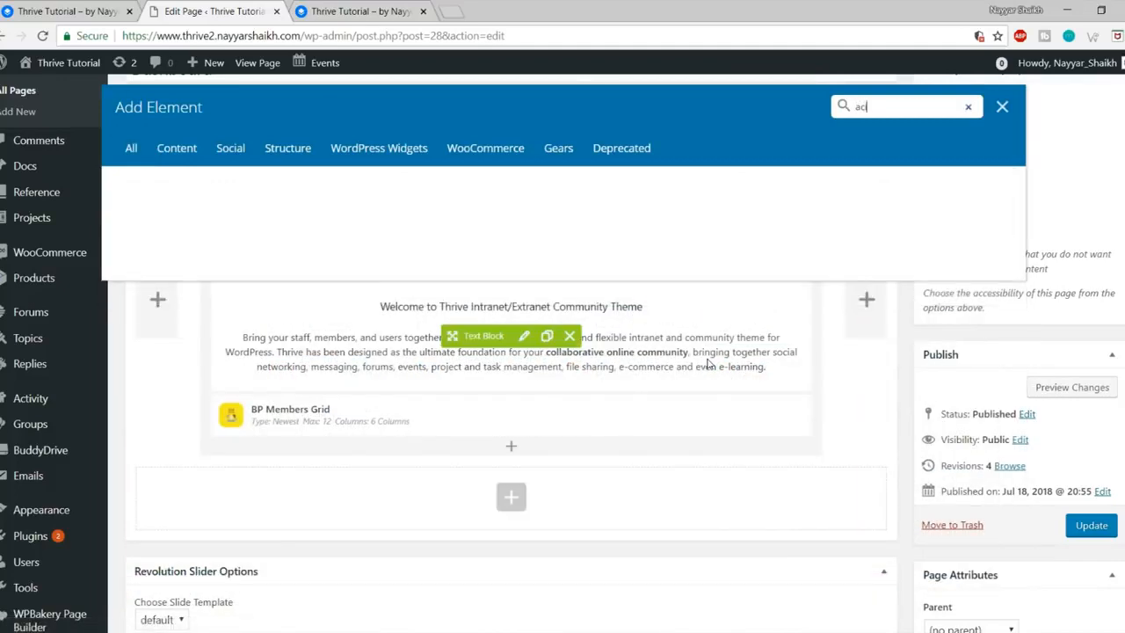
type("ti")
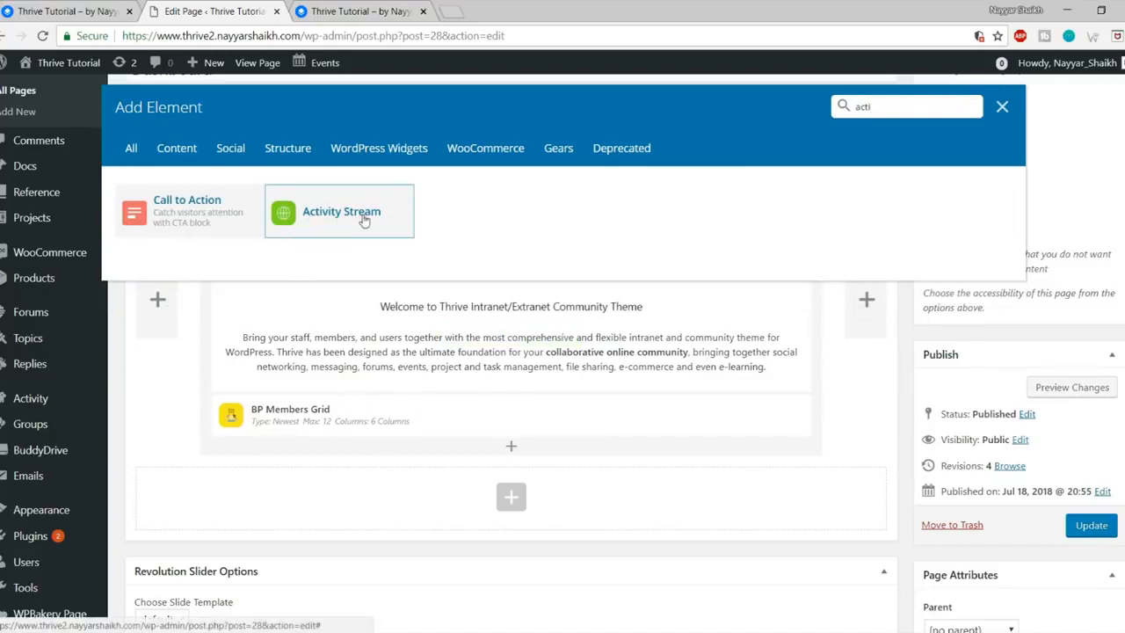
Step: Add an Activity Stream element, save its settings and update the Dashboard page
left_click(363, 220)
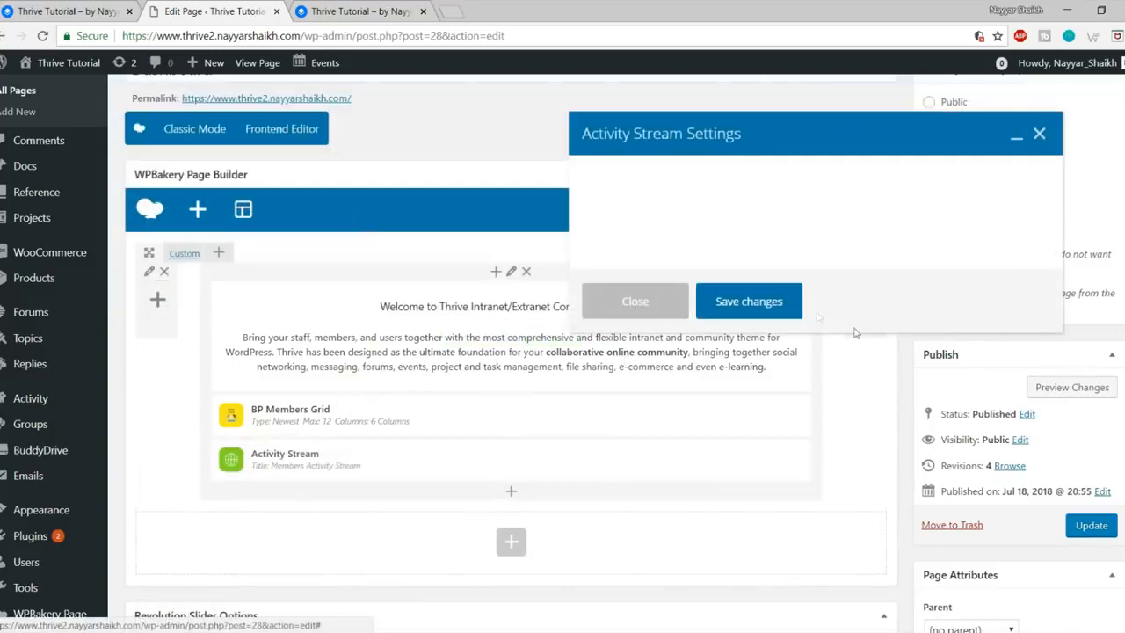
left_click(749, 302)
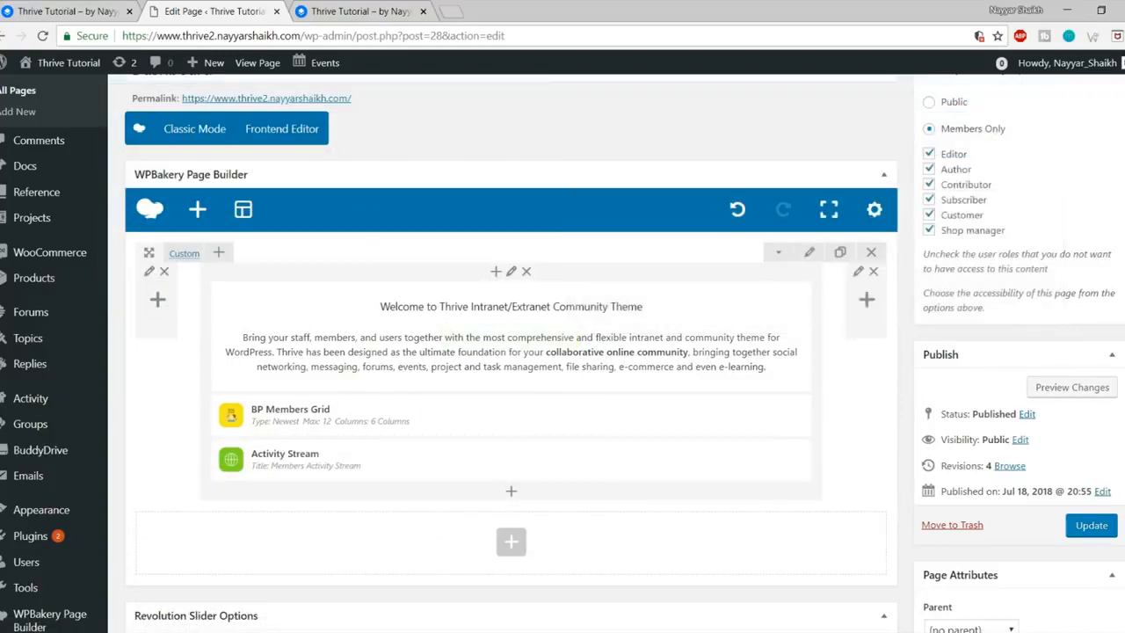
left_click(1101, 527)
left_click(356, 10)
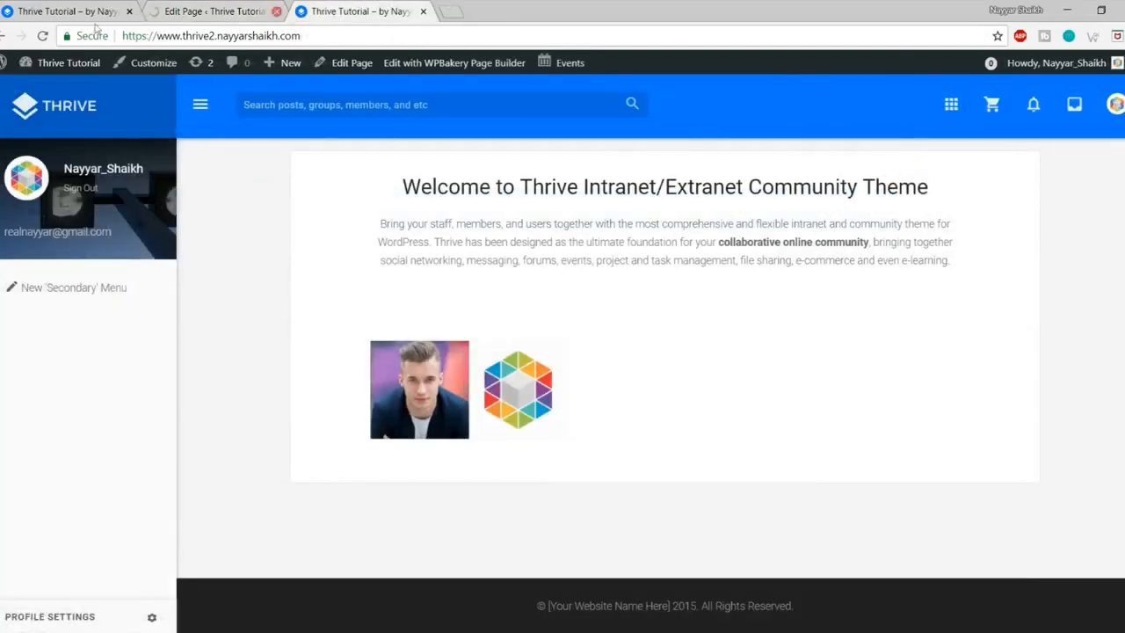
Step: Reload the live page and inspect the new activity stream and What's new box
left_click(43, 36)
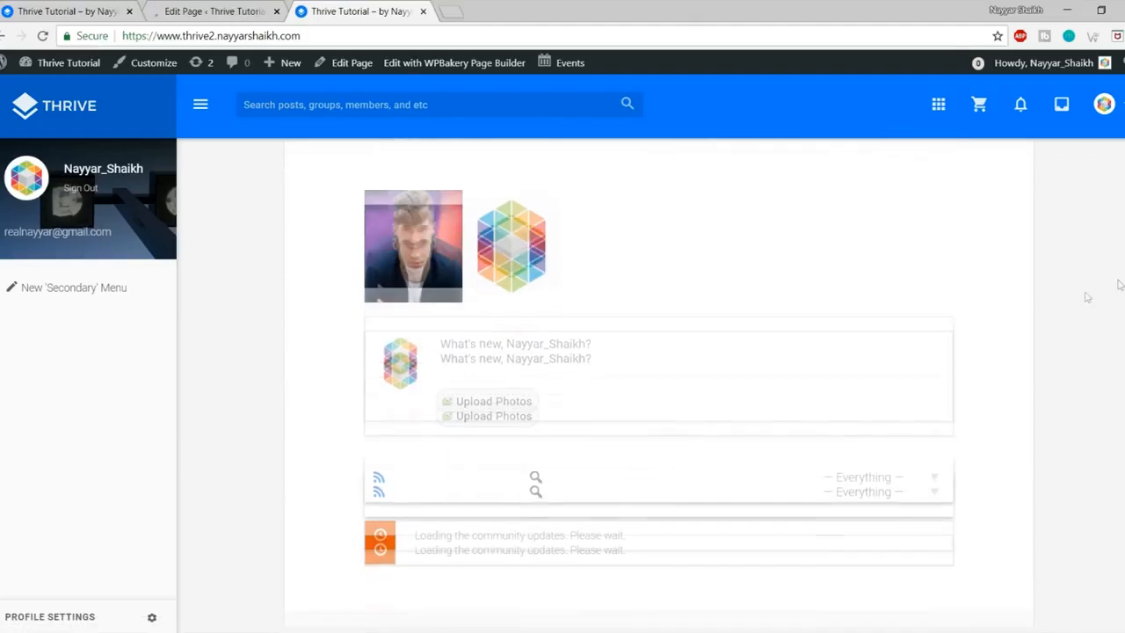
left_click(652, 352)
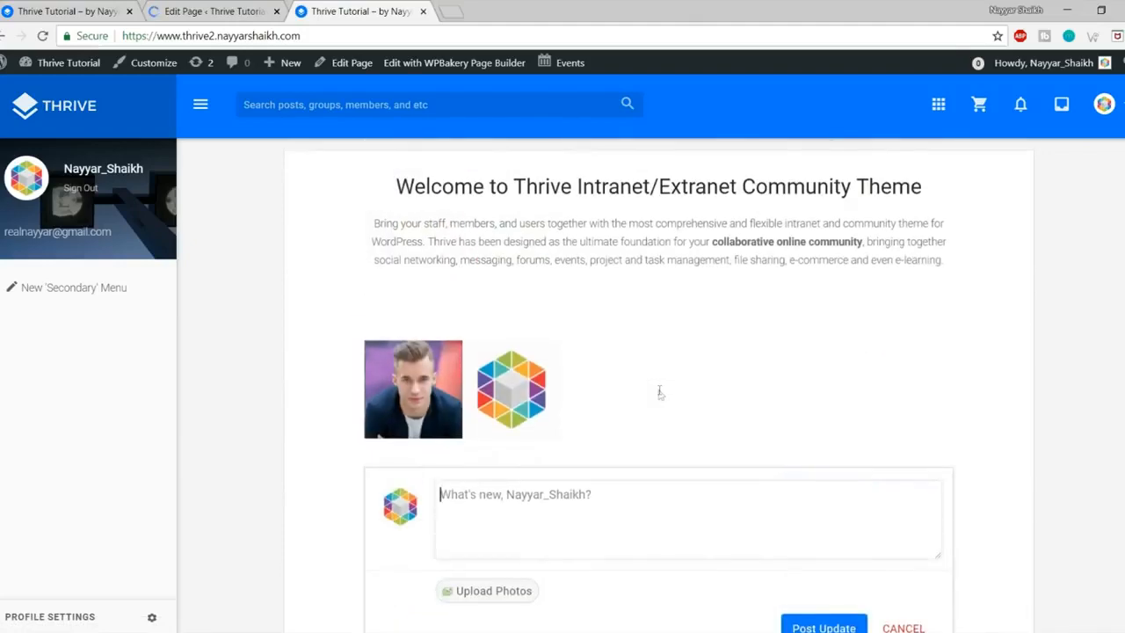
scroll(673, 395, "down", 5)
scroll(688, 364, "up", 1)
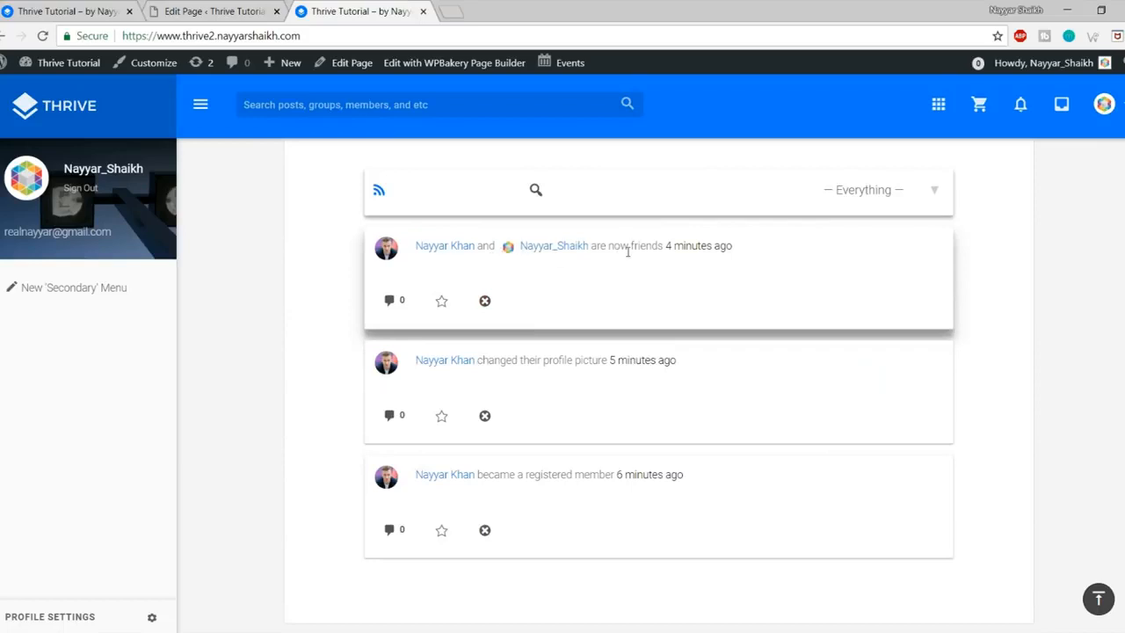
left_click_drag(601, 252, 721, 255)
left_click(748, 256)
scroll(667, 349, "up", 4)
scroll(671, 349, "down", 4)
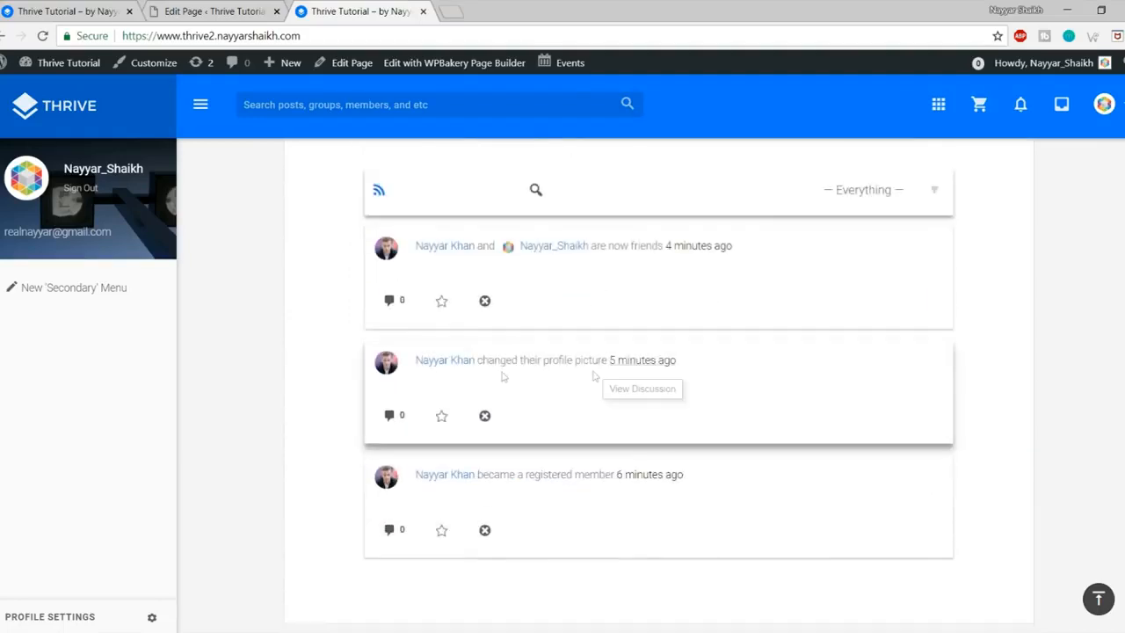
scroll(698, 382, "up", 4)
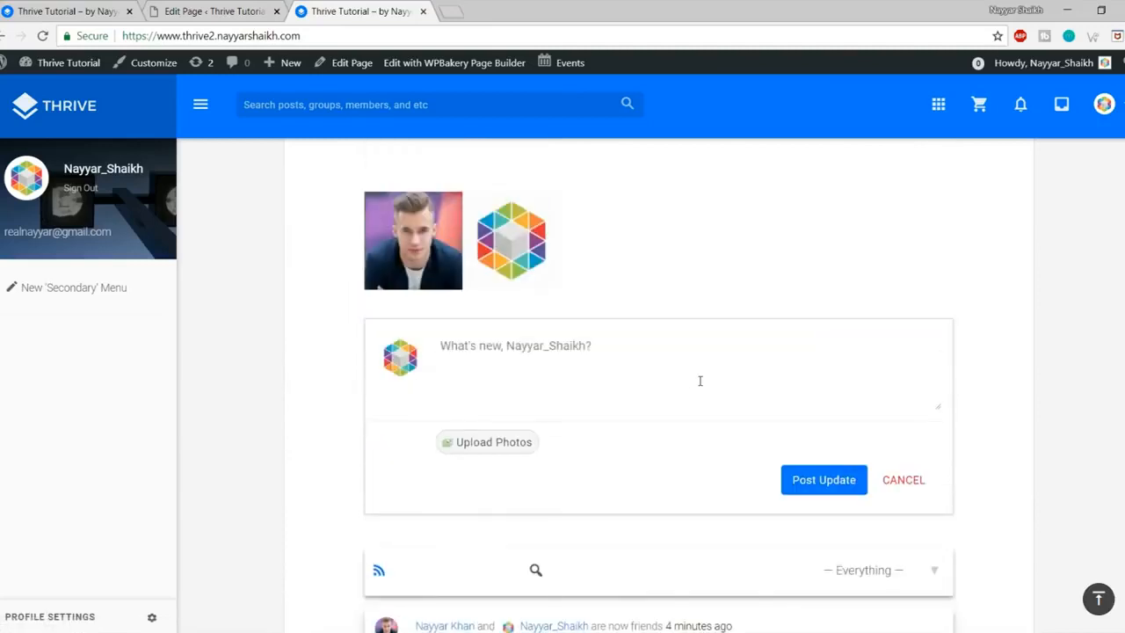
Step: Try the status update box, then cancel to collapse it
left_click(549, 374)
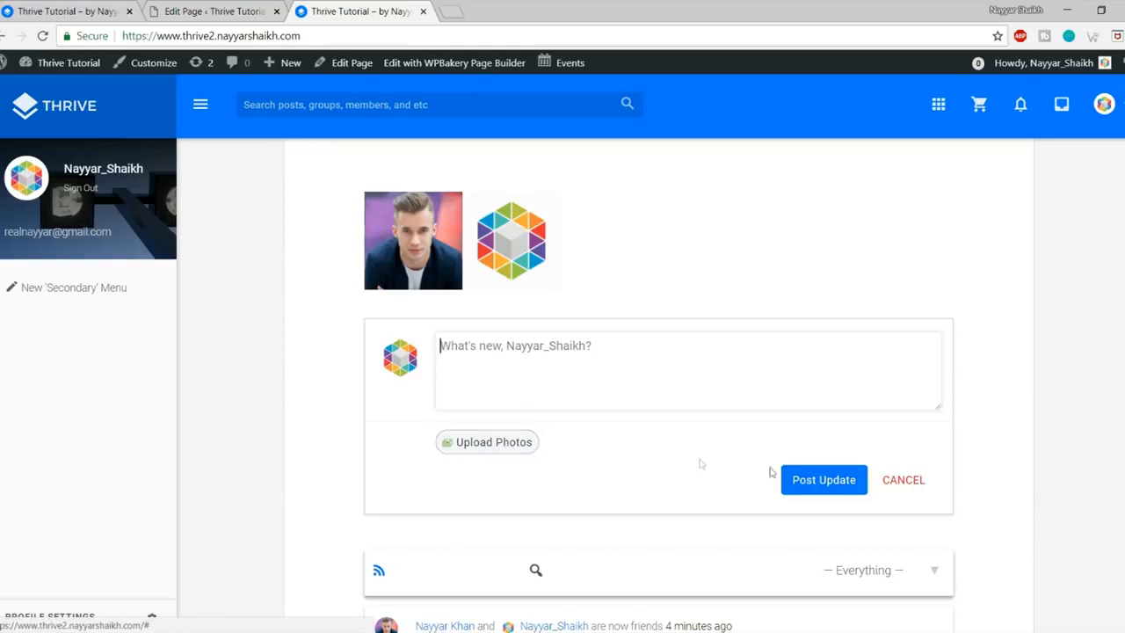
left_click(902, 480)
scroll(830, 450, "up", 2)
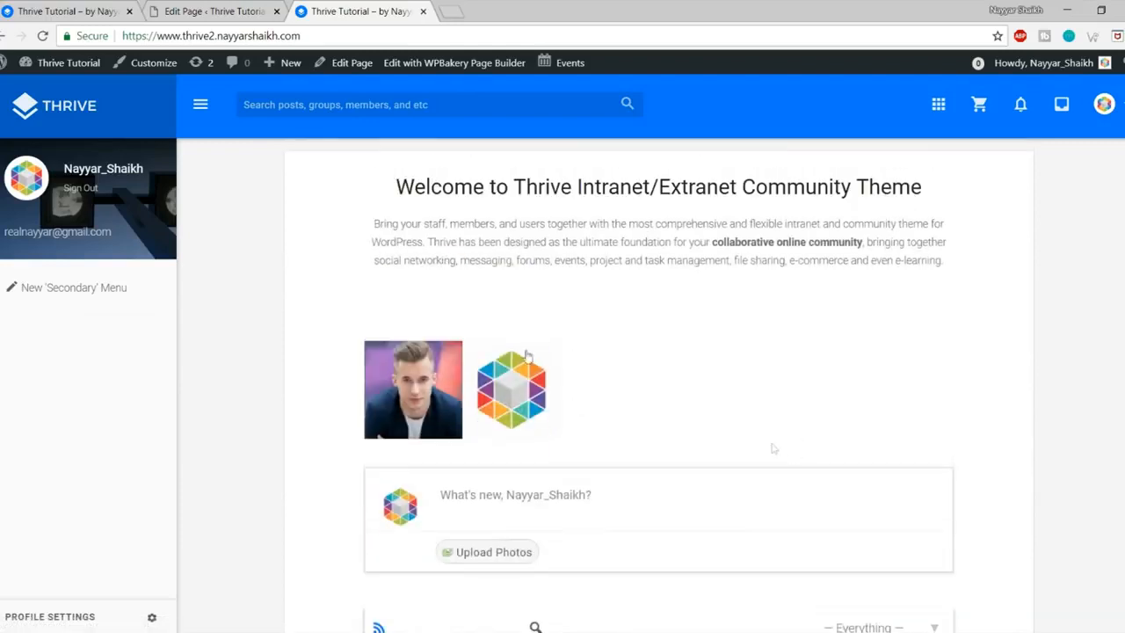
scroll(753, 395, "down", 8)
scroll(746, 477, "up", 8)
Step: Compare the page against the demo Thrive dashboard
left_click(197, 8)
left_click(77, 11)
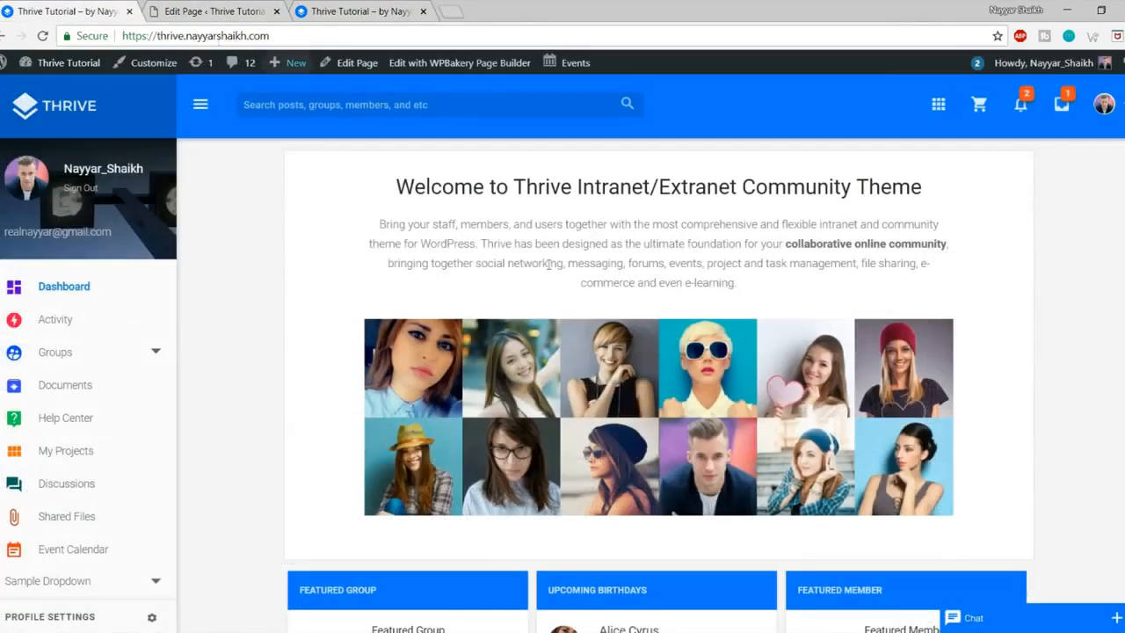
scroll(771, 431, "down", 3)
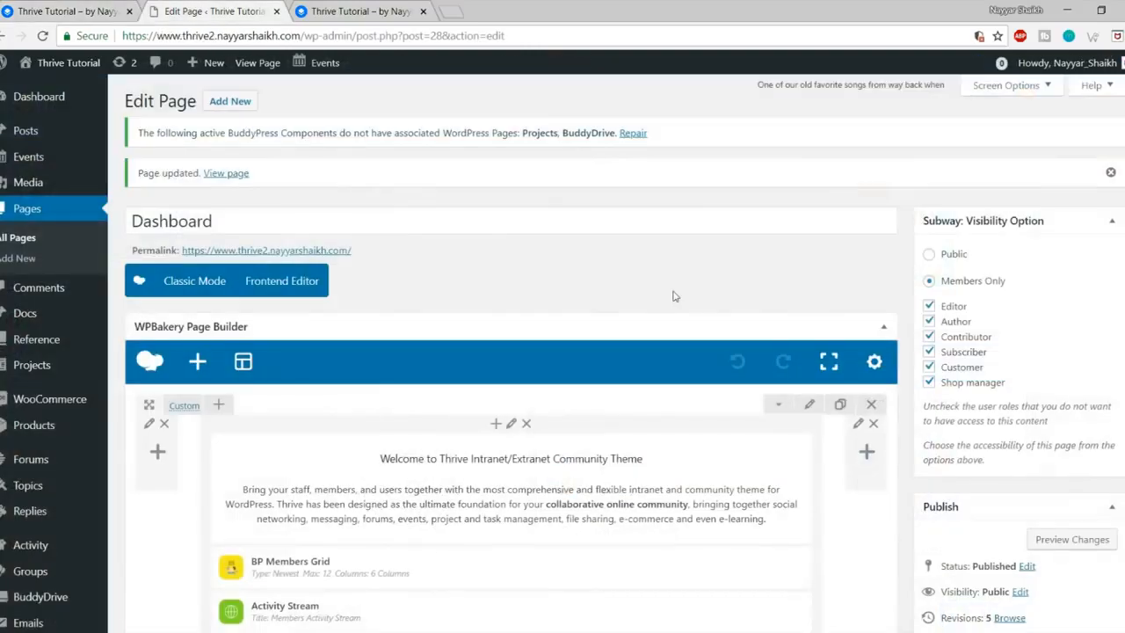
Step: Delete the Activity Stream element and update the Dashboard page
scroll(639, 315, "down", 1)
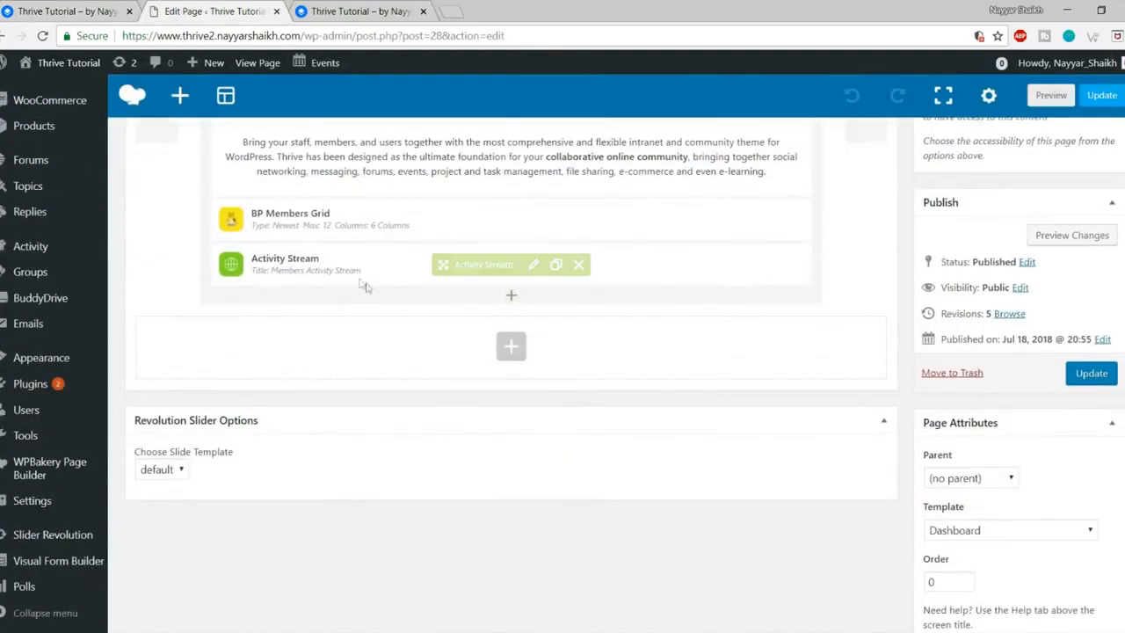
left_click(579, 267)
scroll(633, 394, "up", 3)
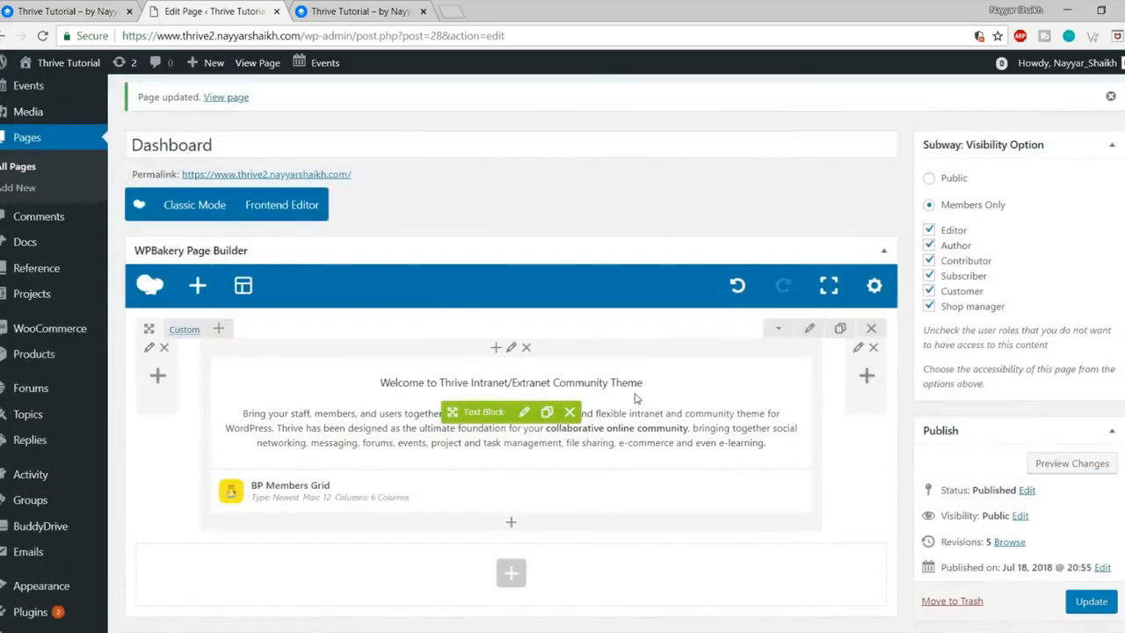
scroll(1112, 581, "down", 1)
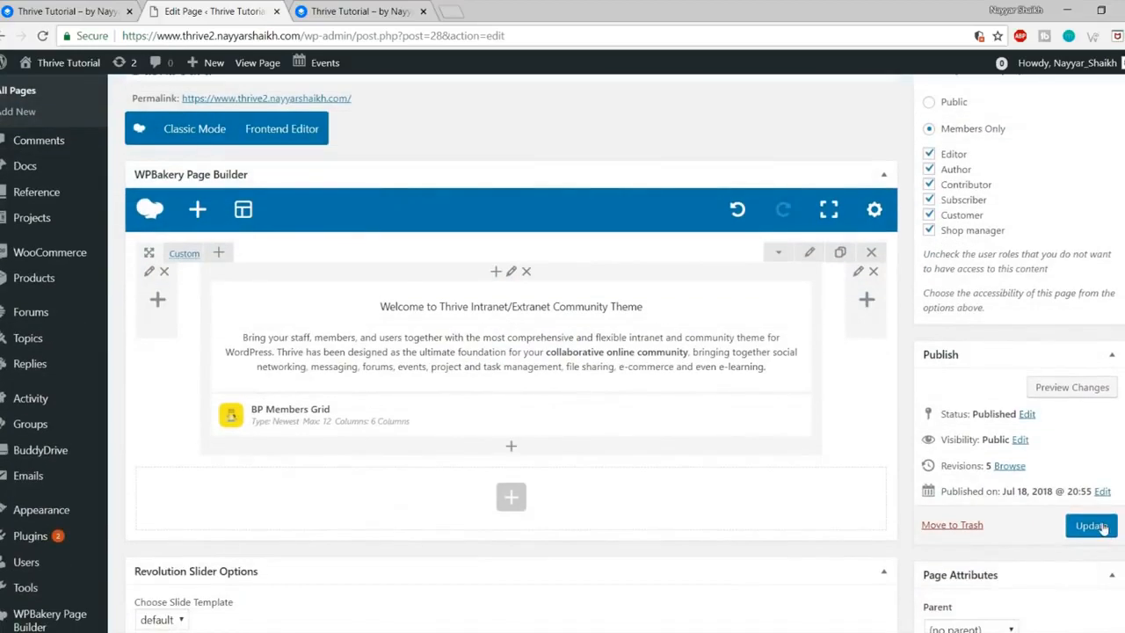
left_click(1103, 526)
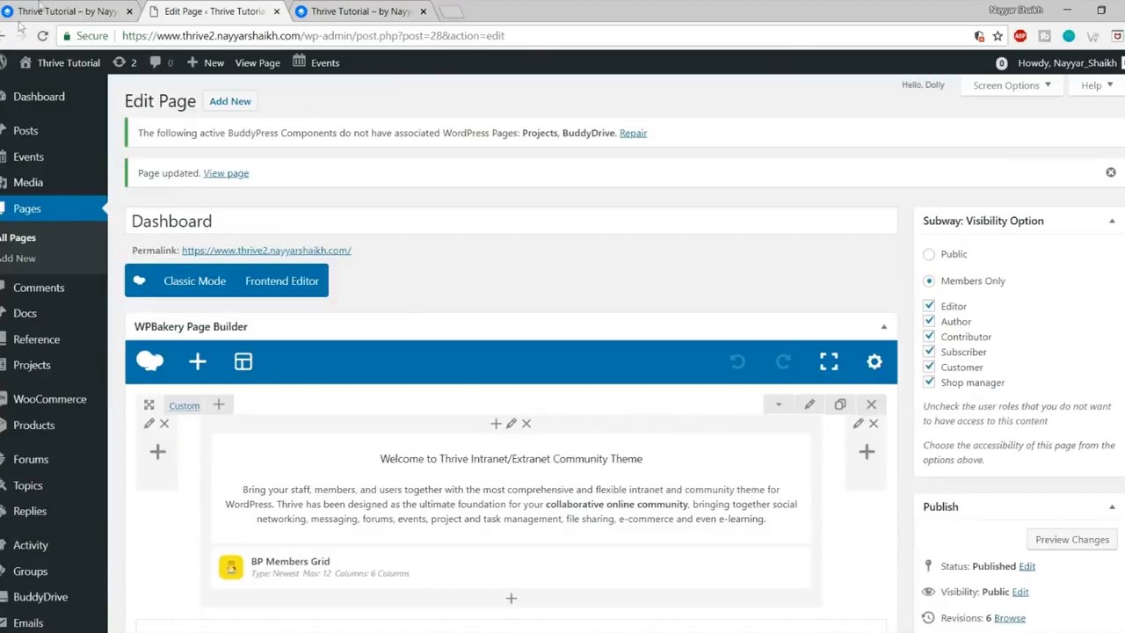
Step: Look over the demo dashboard again before returning to the page editor
left_click(53, 11)
scroll(749, 358, "down", 2)
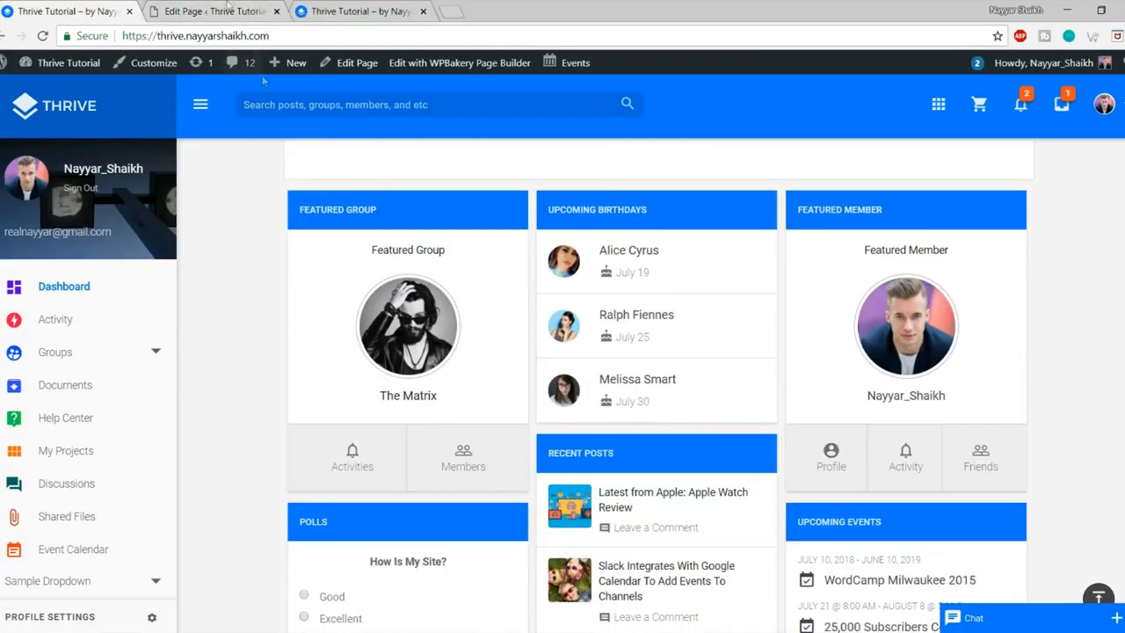
left_click(226, 7)
Step: Open Appearance > Widgets in a new tab
scroll(595, 415, "down", 3)
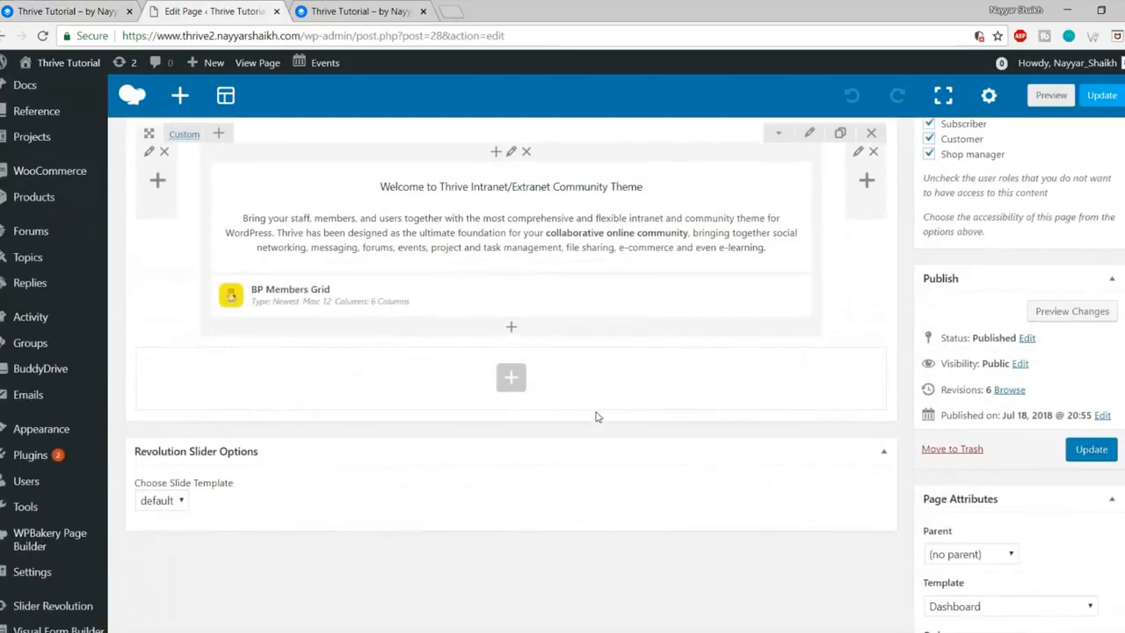
mouse_move(9, 434)
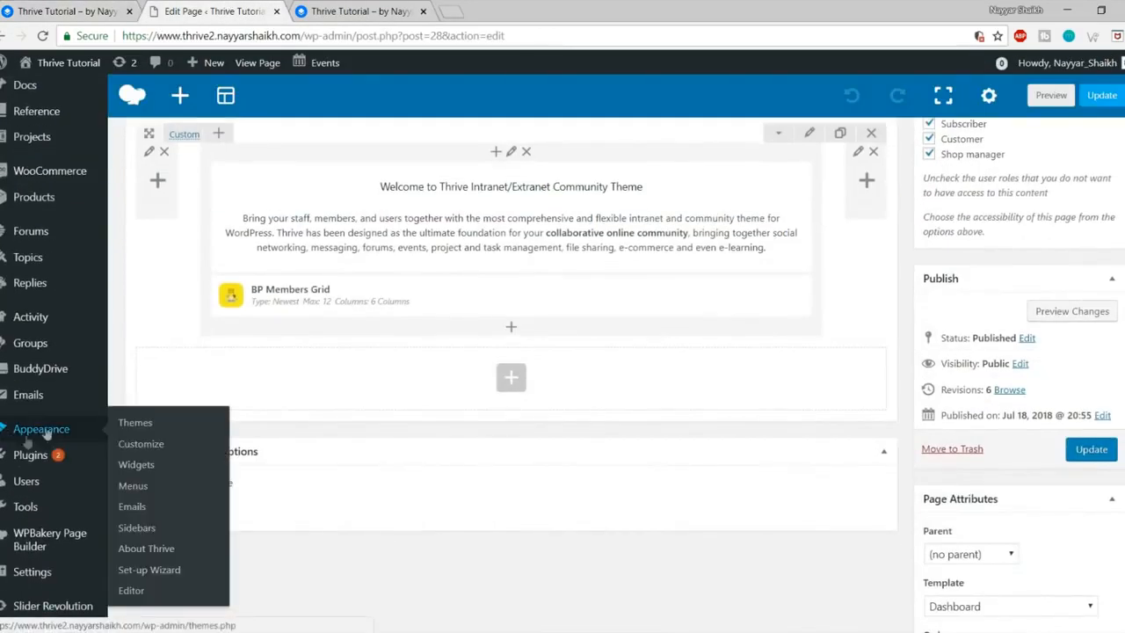
right_click(136, 473)
left_click(176, 476)
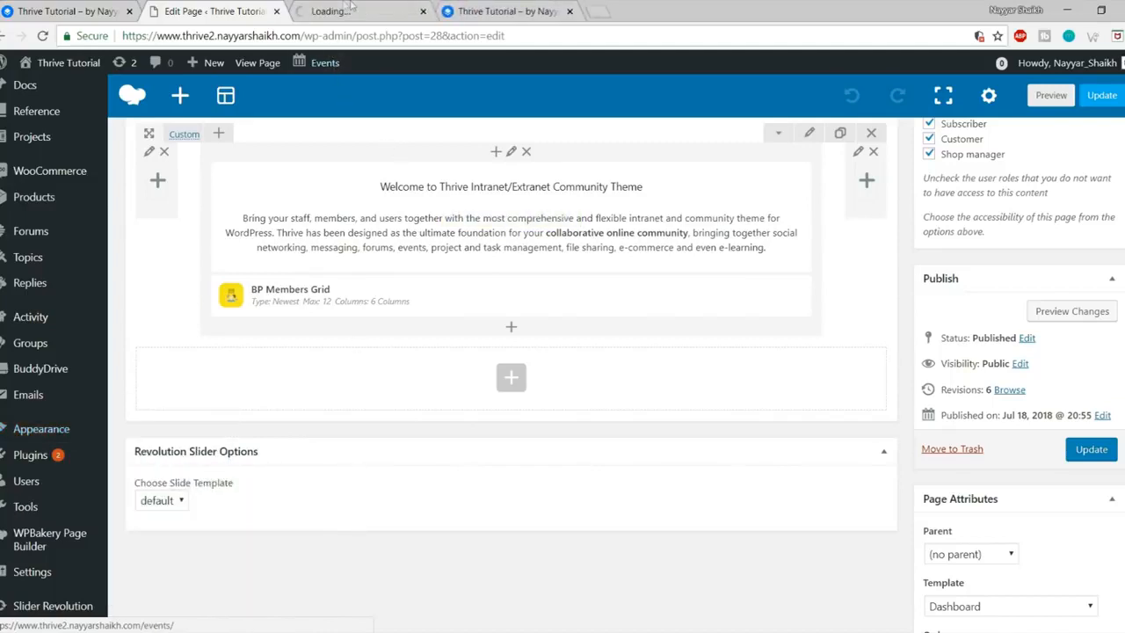
left_click(350, 9)
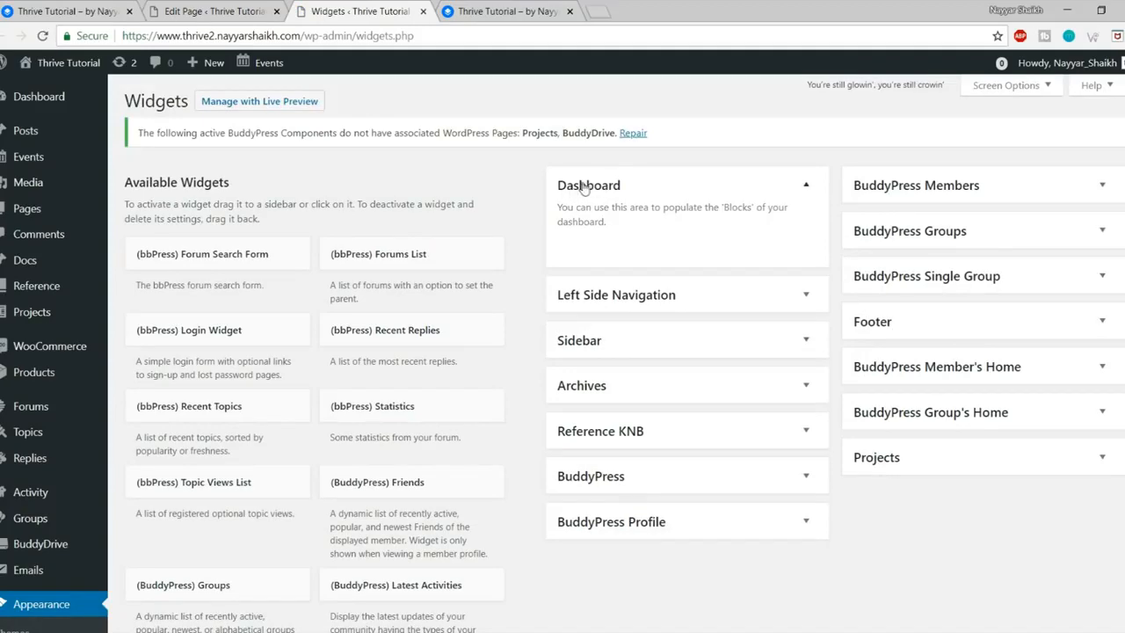
Step: Review the empty Dashboard widget area, comparing it with the demo dashboard's widgets
scroll(263, 343, "down", 5)
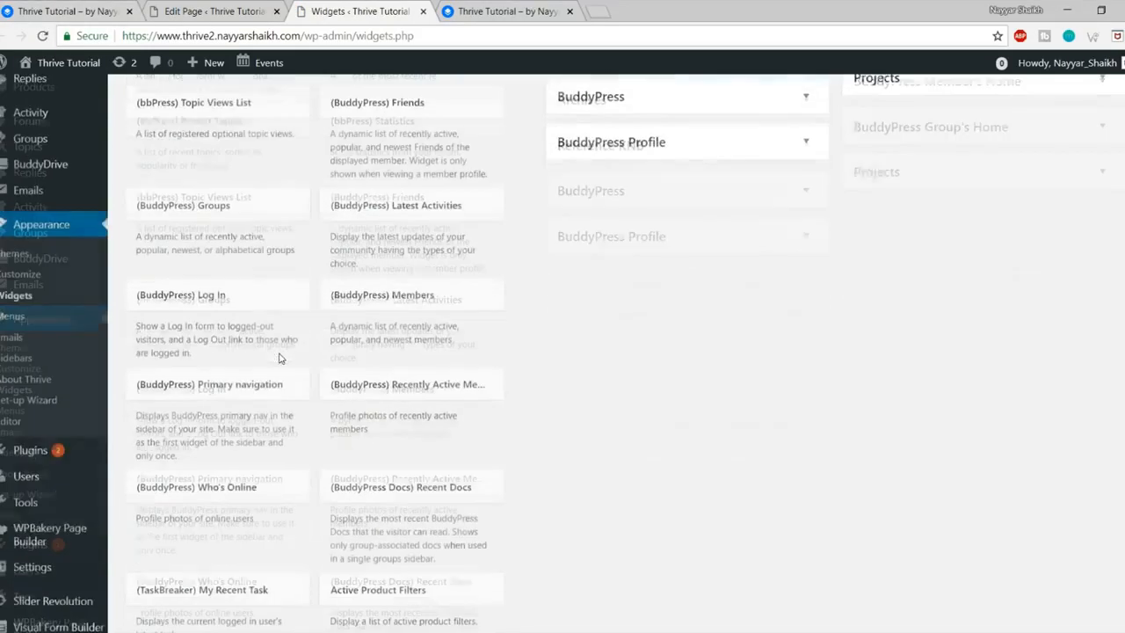
scroll(389, 339, "up", 5)
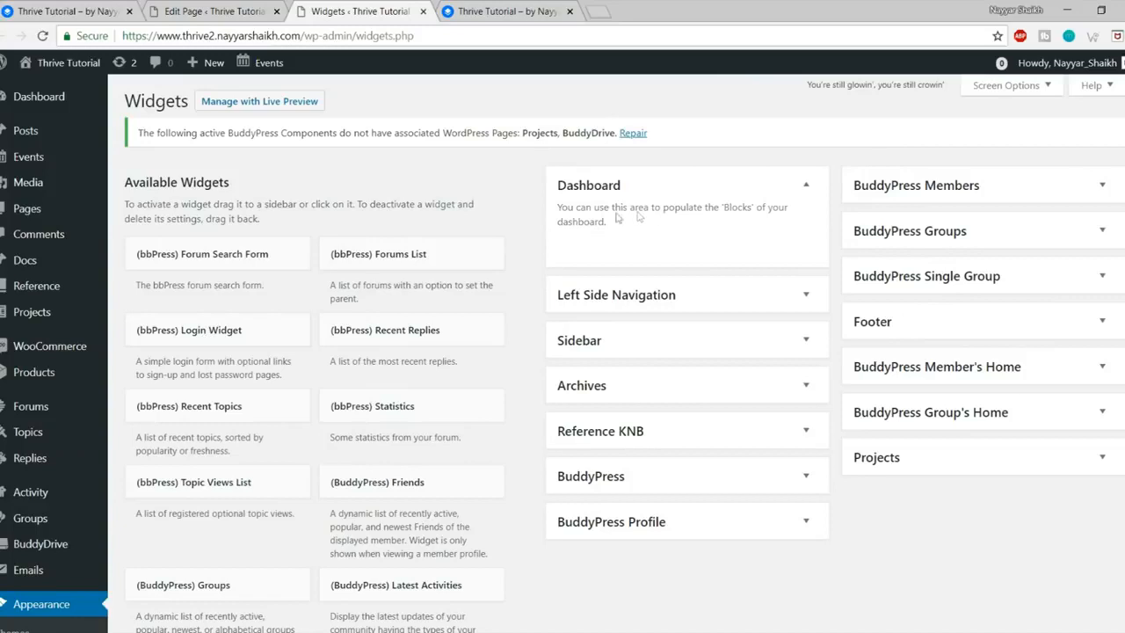
left_click(60, 7)
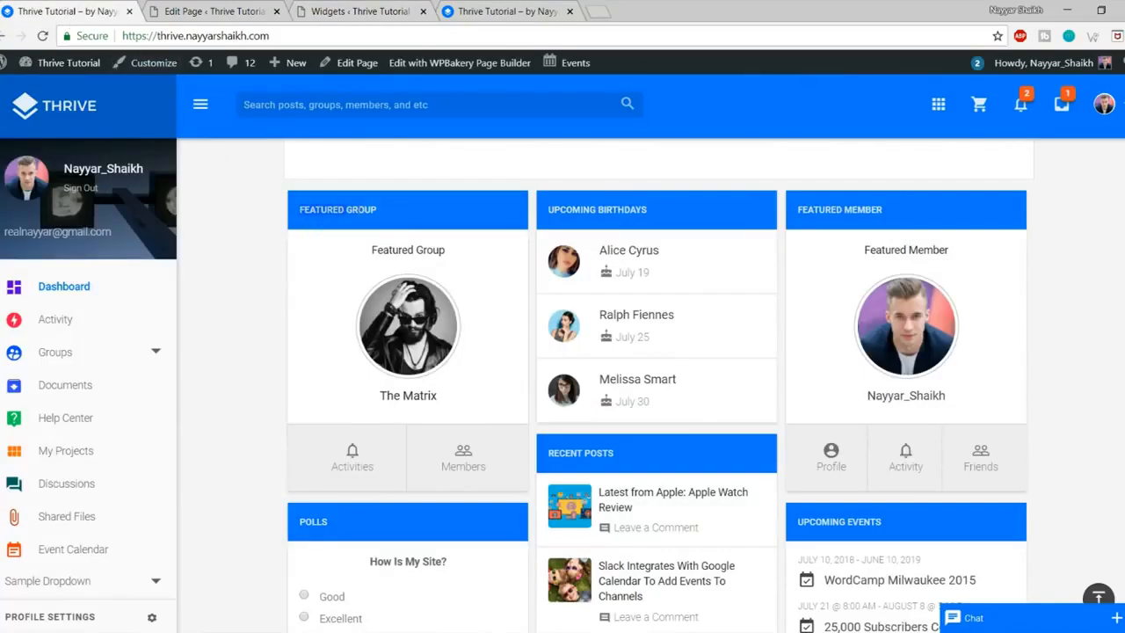
left_click(255, 11)
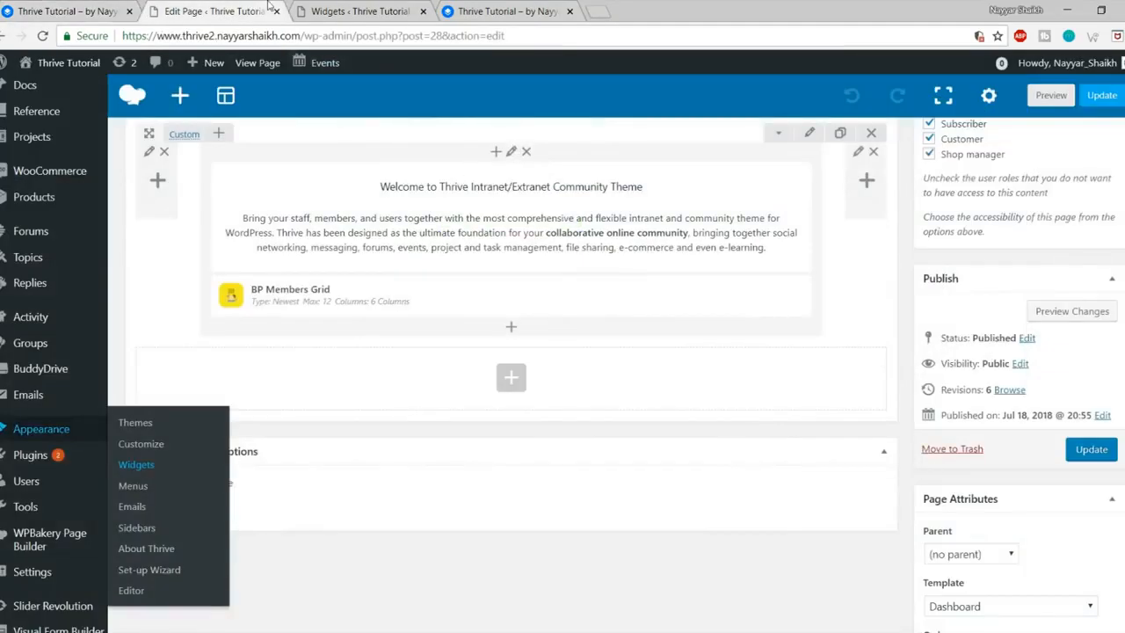
left_click(335, 7)
scroll(592, 392, "down", 6)
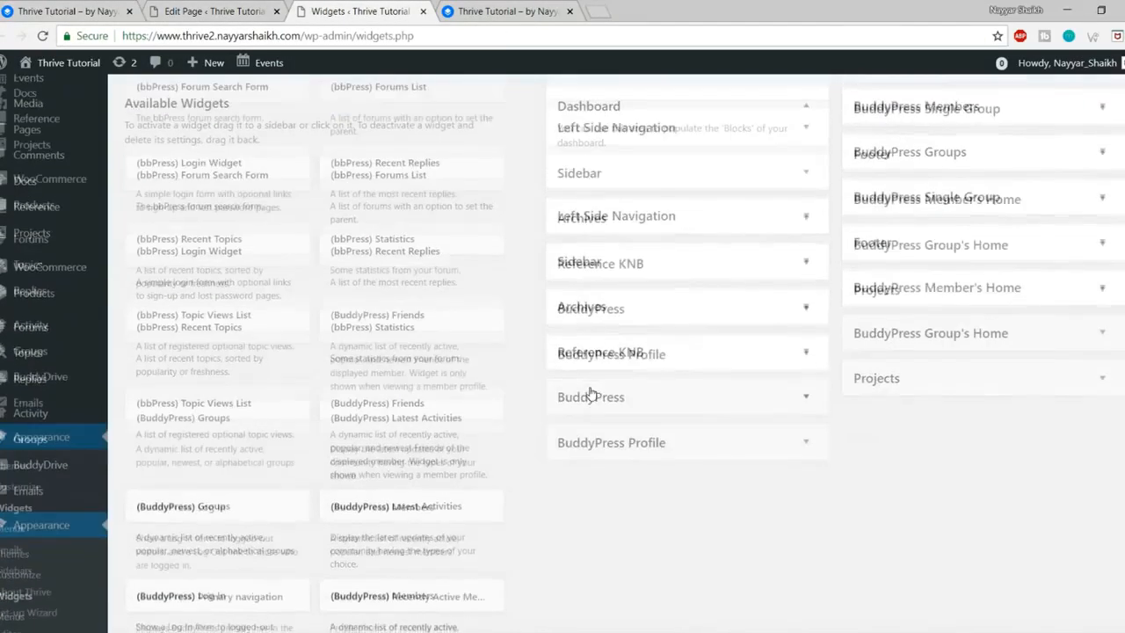
scroll(591, 392, "down", 15)
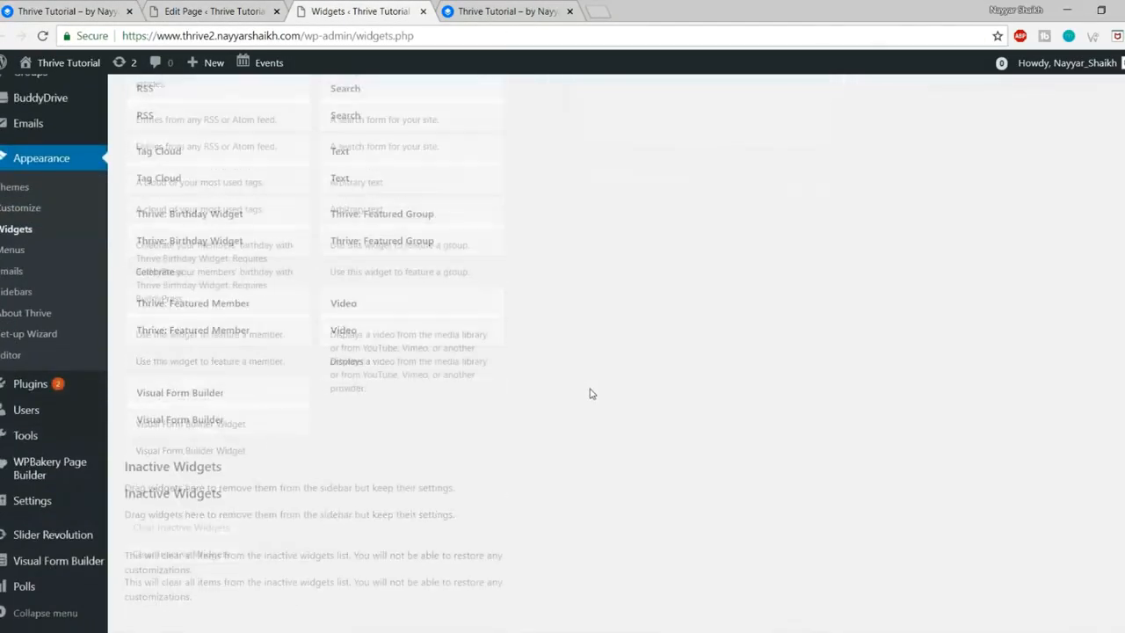
scroll(604, 409, "up", 5)
scroll(604, 410, "up", 15)
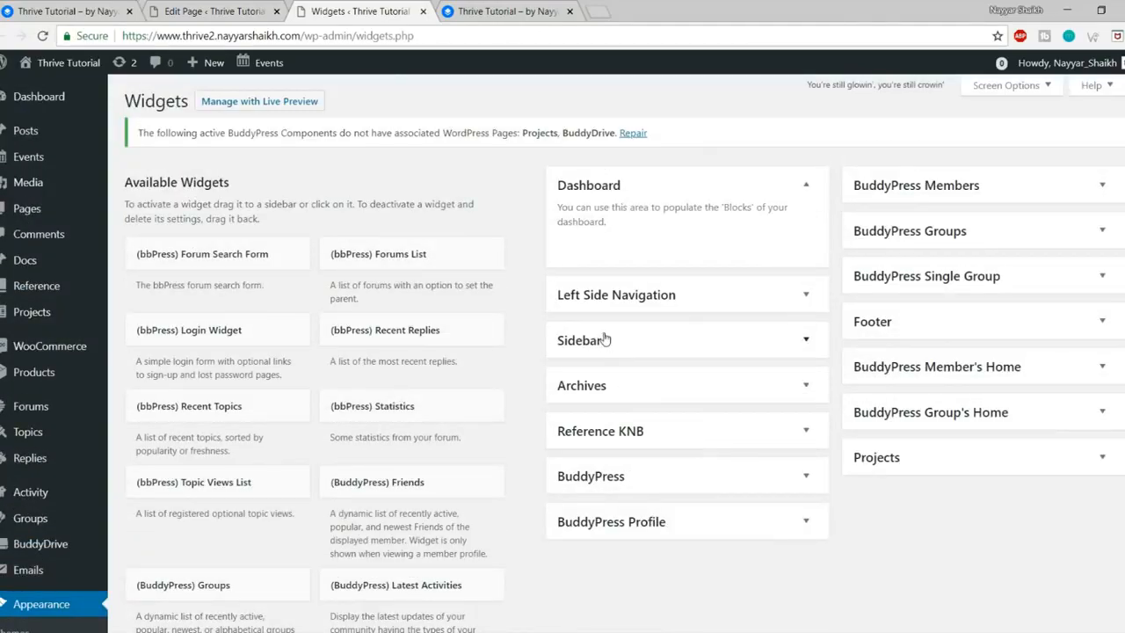
key("ctrl+f")
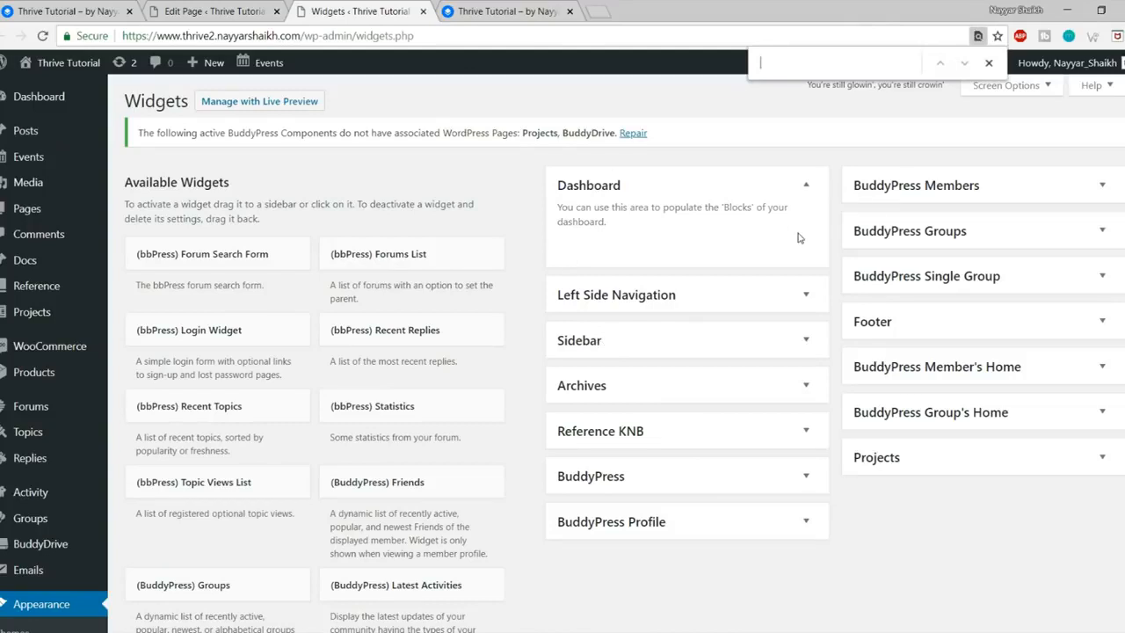
Step: Search 'featured' and add the Thrive: Featured Group widget to the Dashboard area
type("featured")
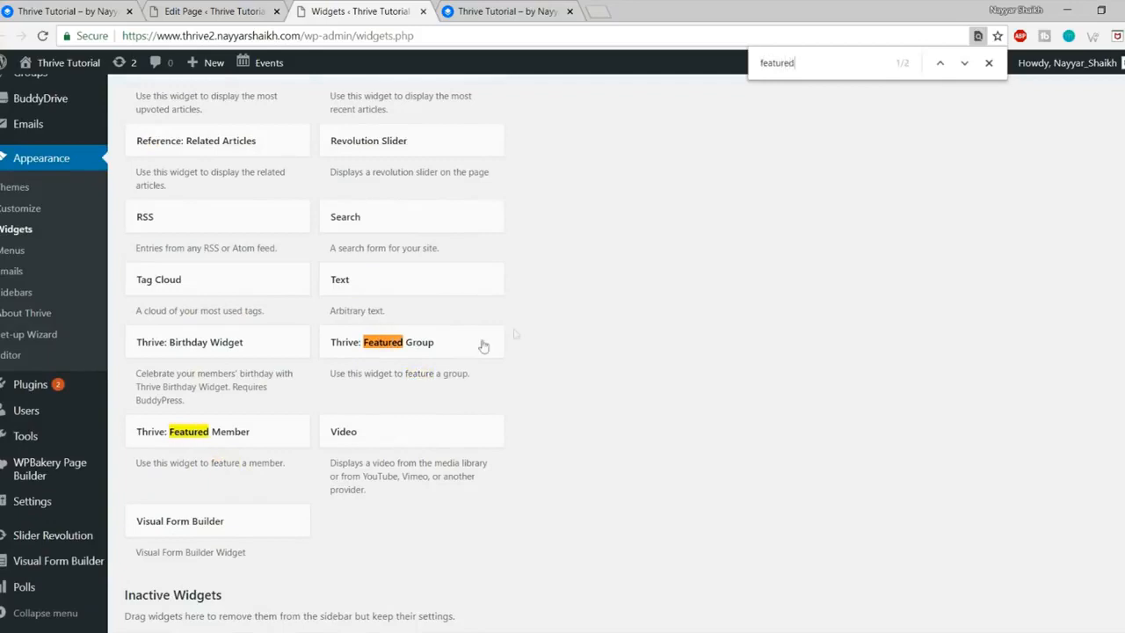
left_click(410, 353)
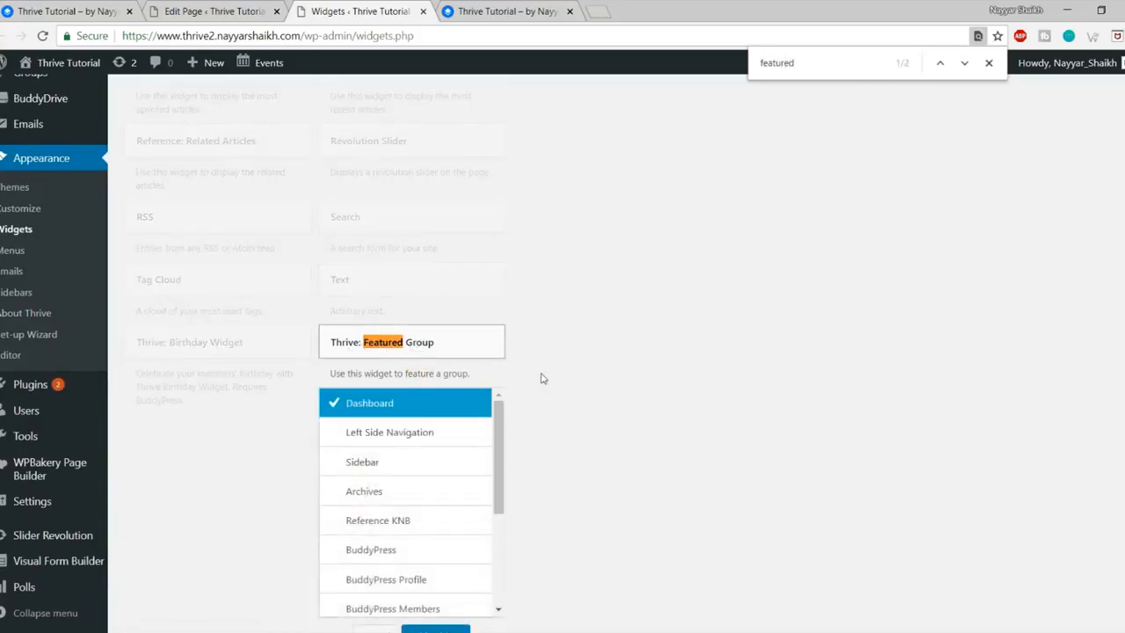
left_click(437, 484)
Step: Collapse the Featured Group widget and check its block on the live dashboard
left_click(652, 354)
left_click(659, 340)
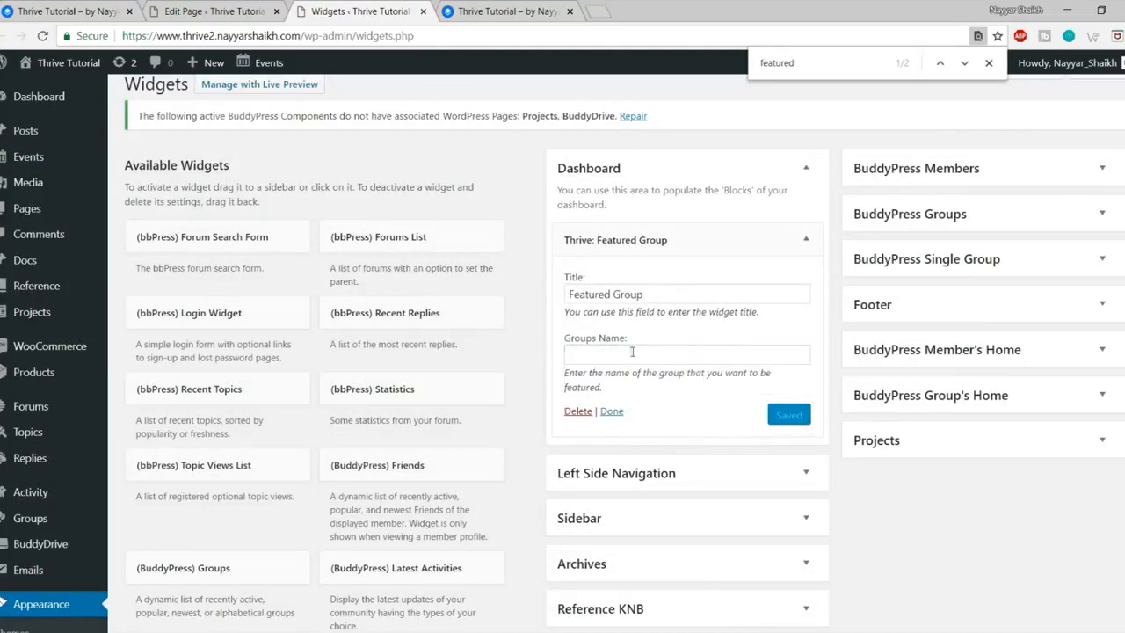
left_click(806, 243)
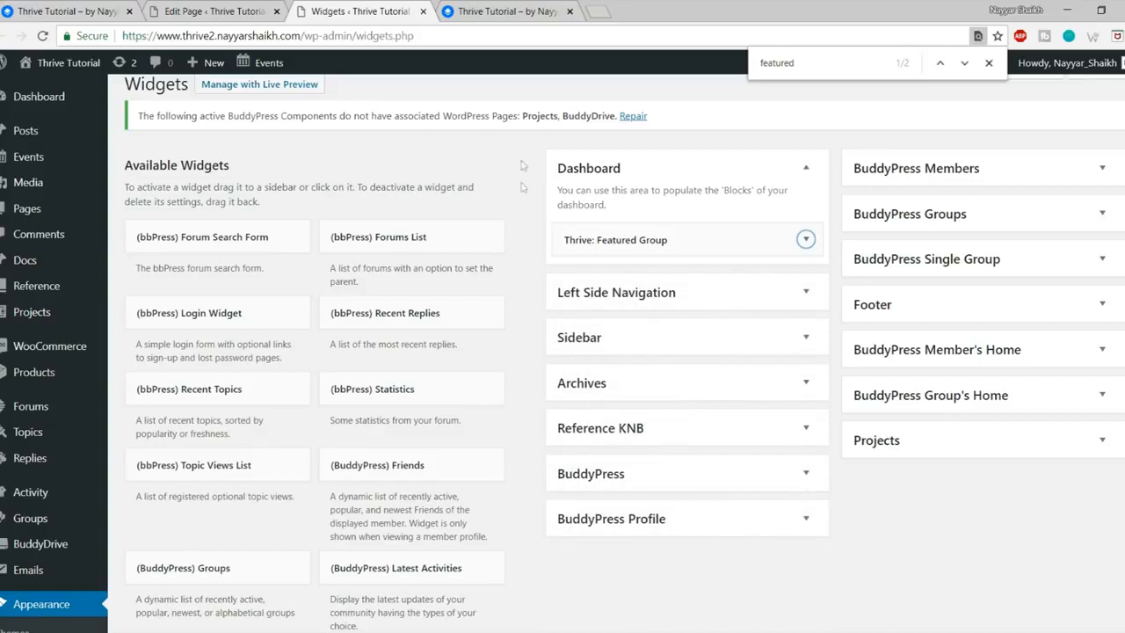
left_click(57, 9)
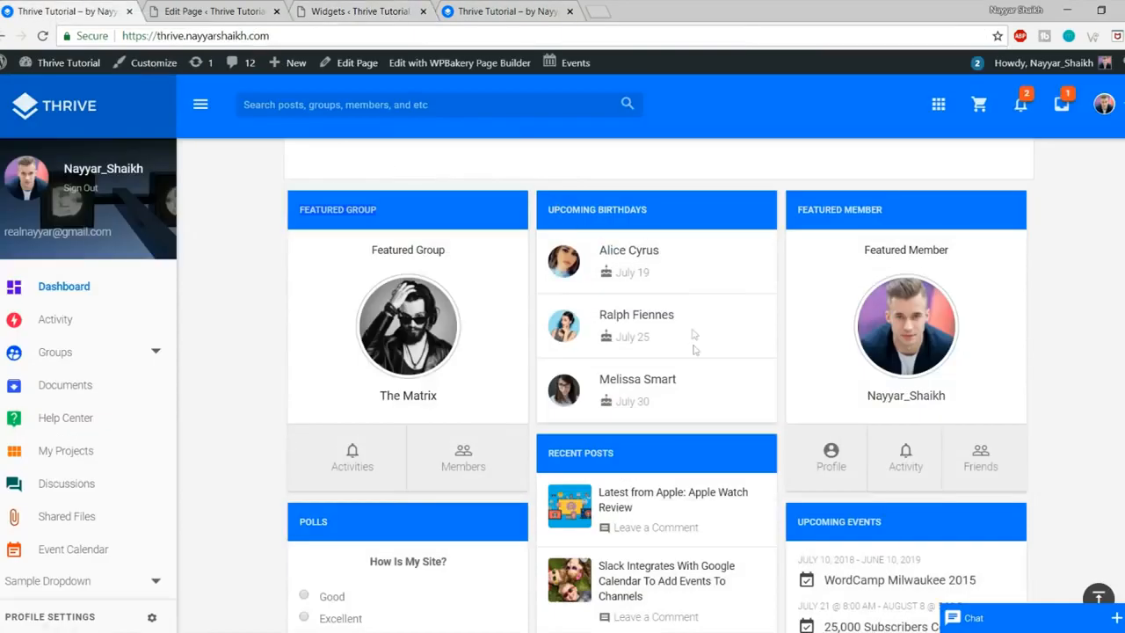
left_click(348, 11)
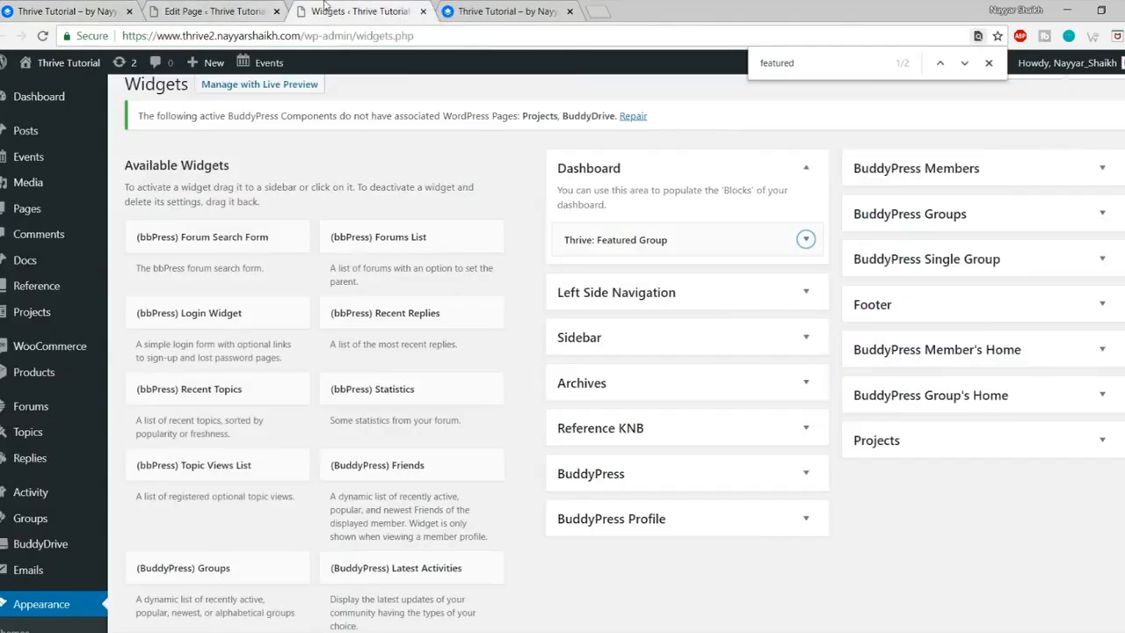
Step: Search 'birthd' and add the Birthday widget to Dashboard, showing This Year's birthdays
key("ctrl+f")
type("birthd")
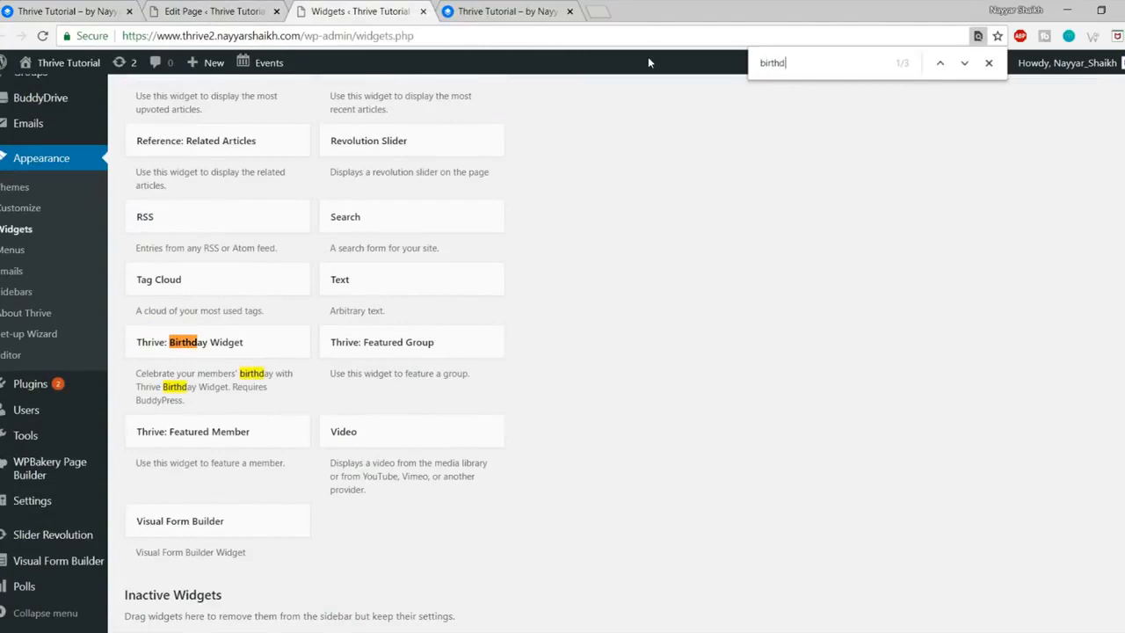
left_click(251, 348)
scroll(249, 528, "down", 1)
scroll(248, 570, "down", 3)
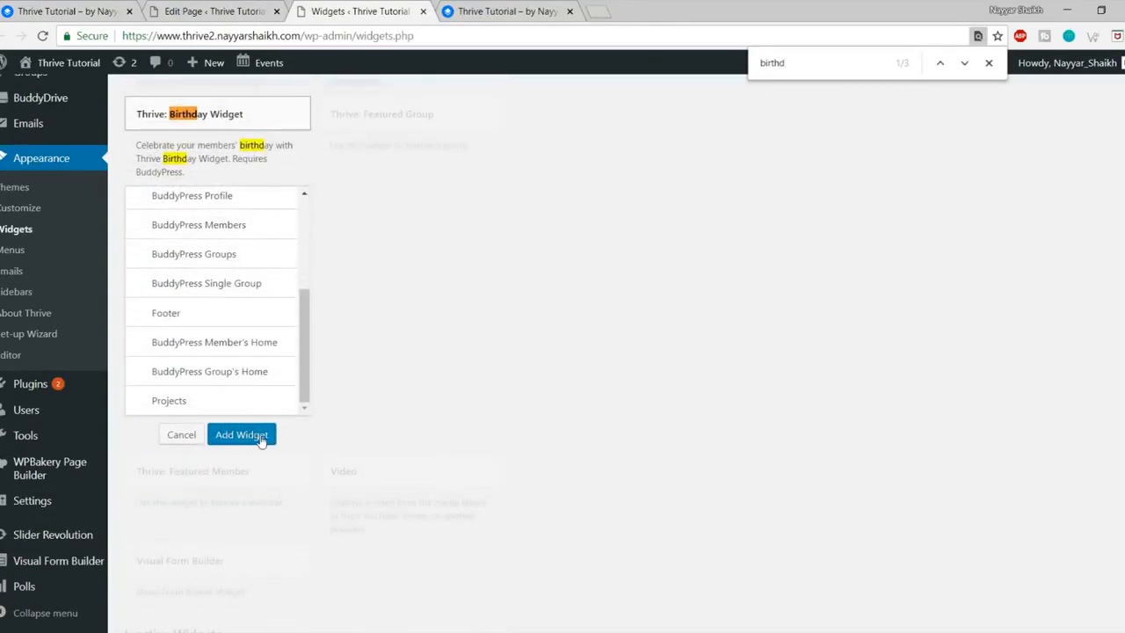
left_click(254, 434)
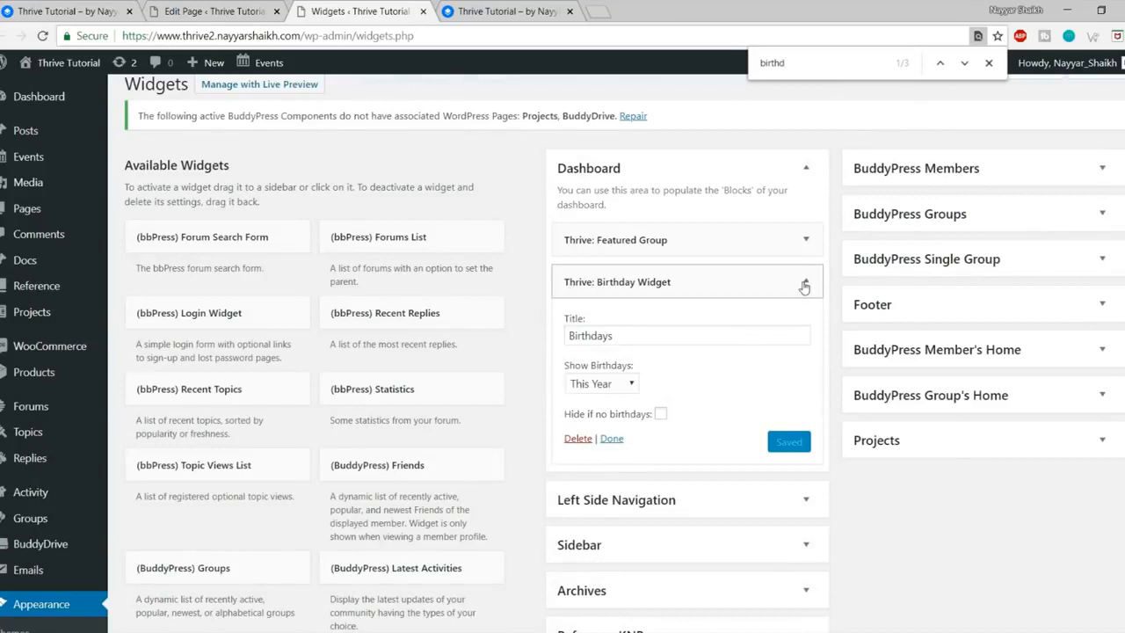
left_click(601, 387)
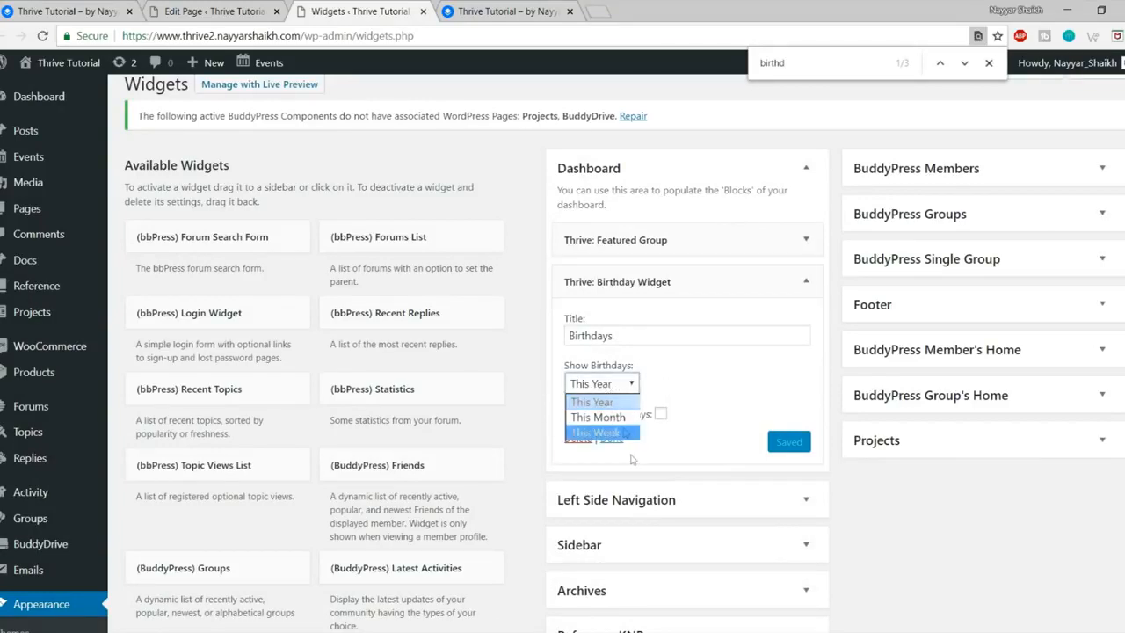
left_click(615, 402)
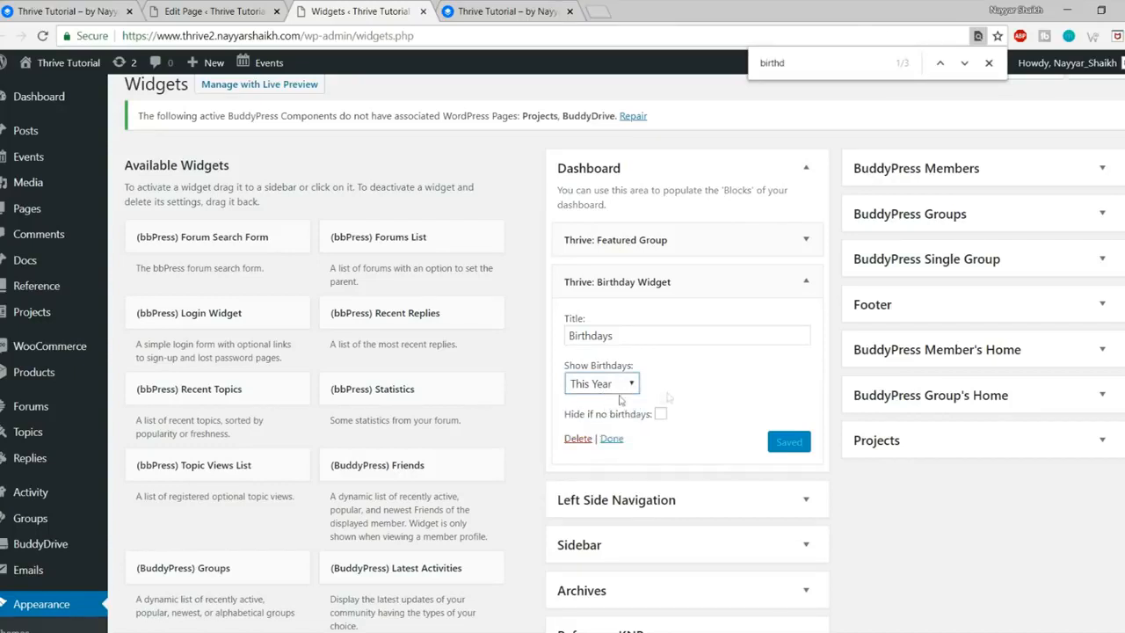
left_click(805, 281)
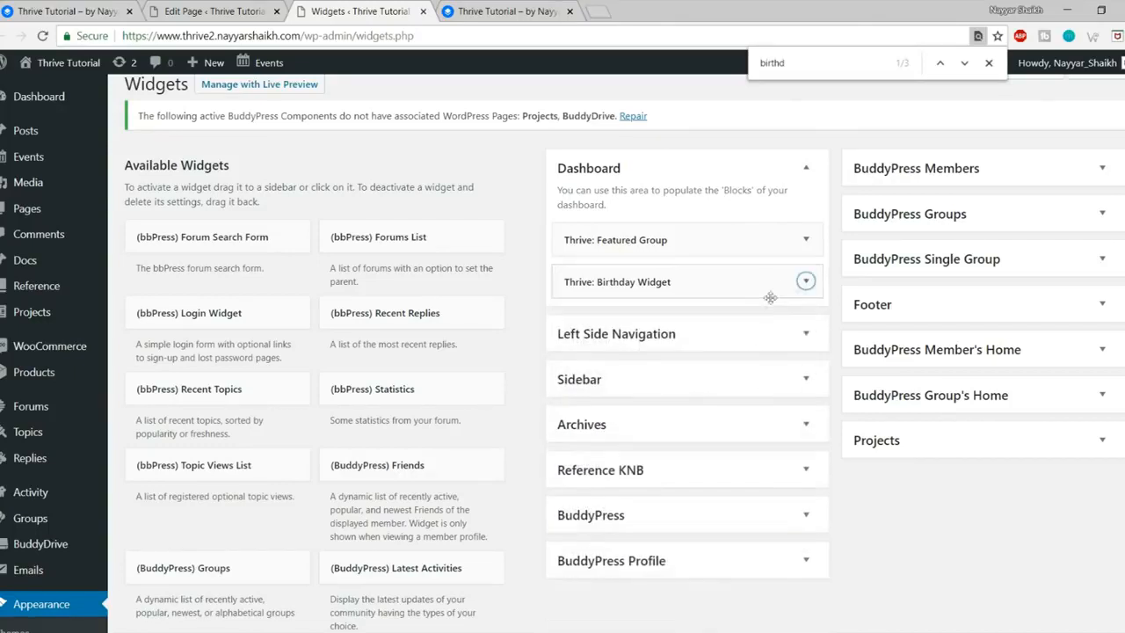
Step: Check the Birthdays block on the live dashboard and front page
left_click(102, 8)
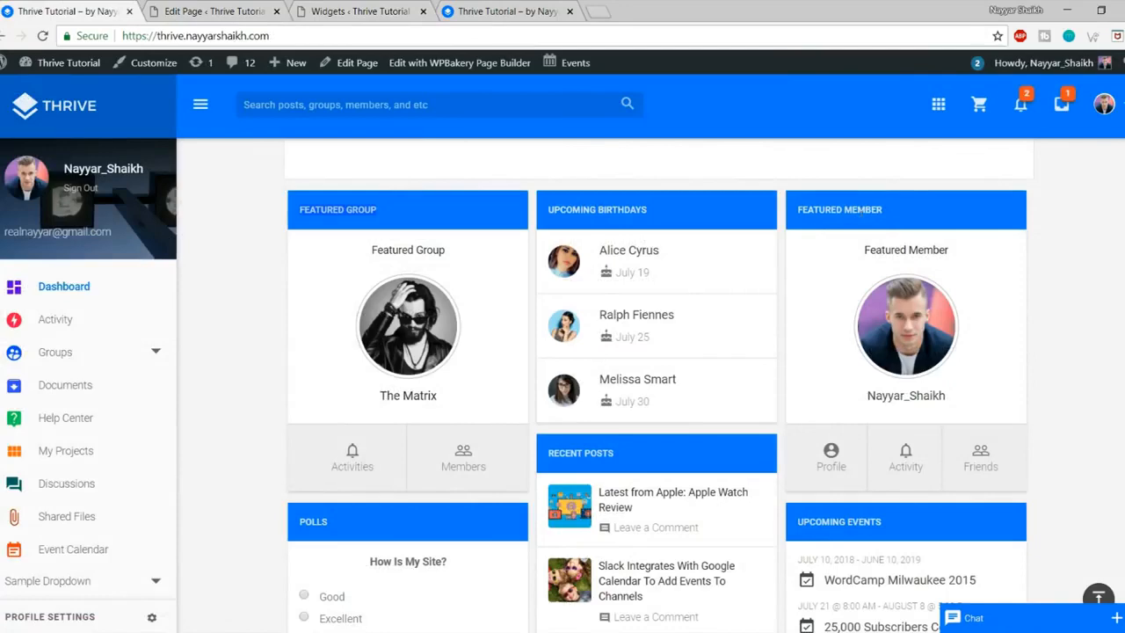
left_click(447, 9)
left_click(433, 14)
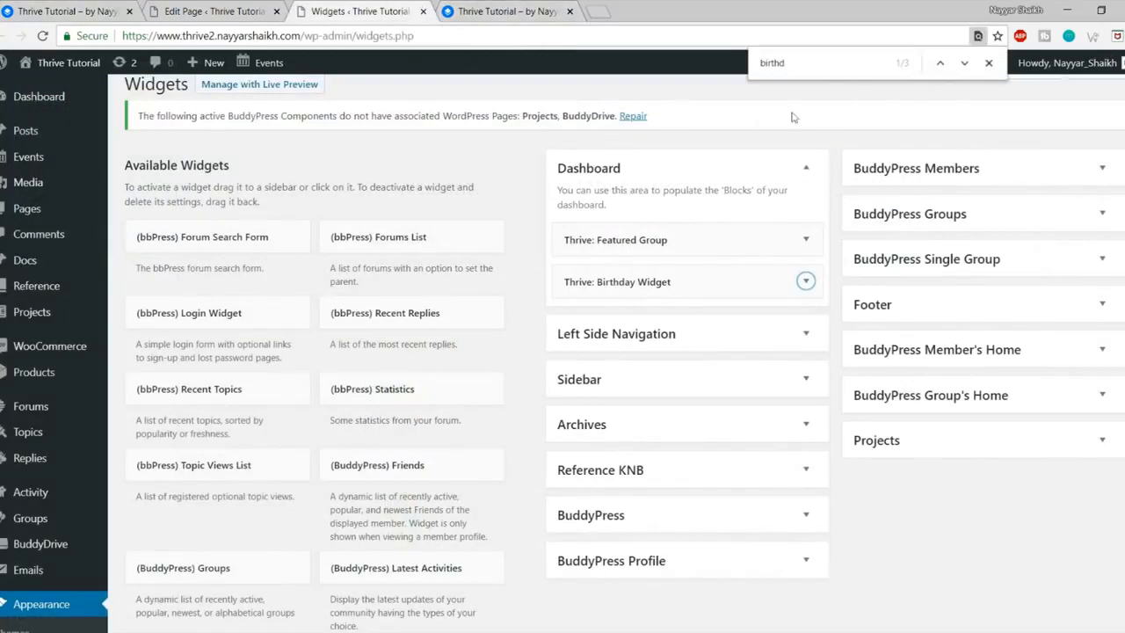
double_click(816, 63)
Step: Search 'featu' and add the Thrive: Featured Member widget to the Dashboard area
type("featu")
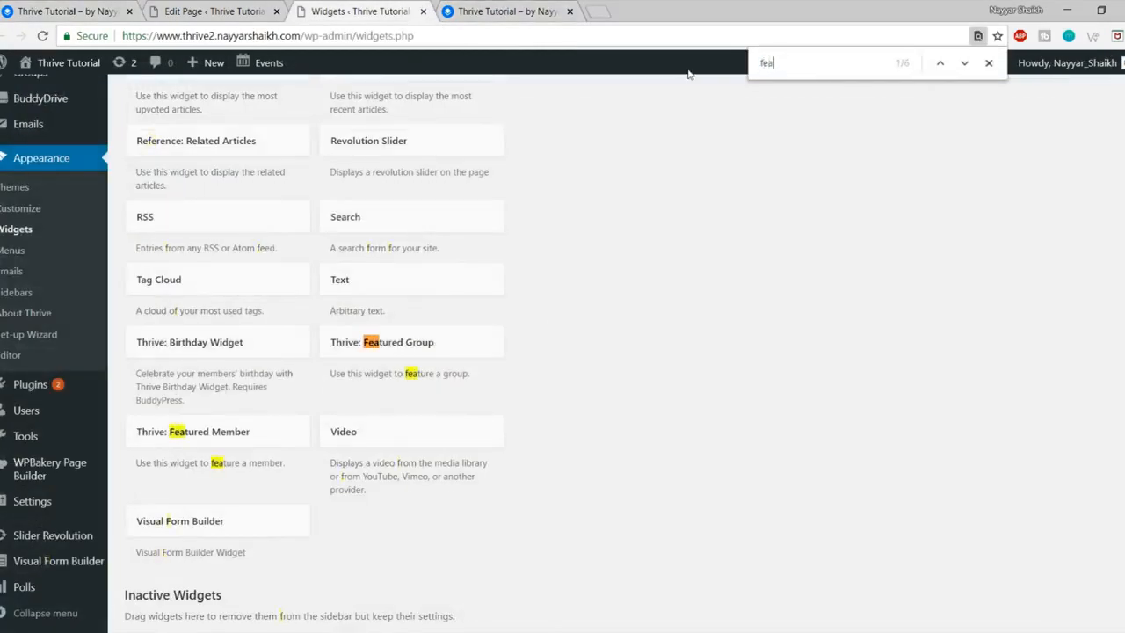
left_click(247, 434)
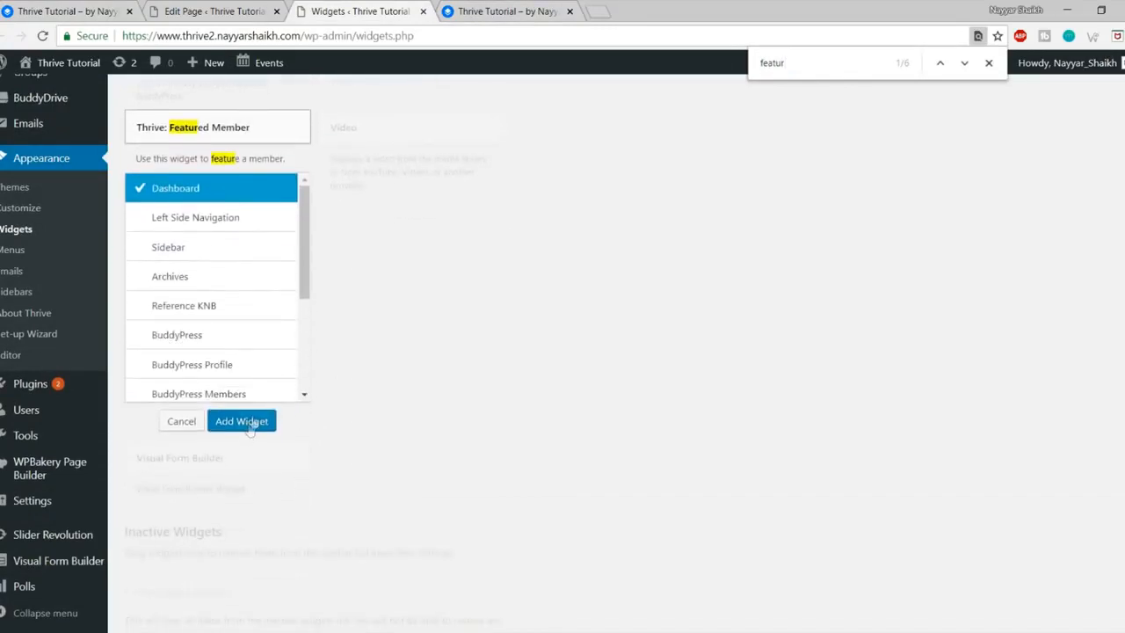
left_click(241, 422)
left_click(677, 436)
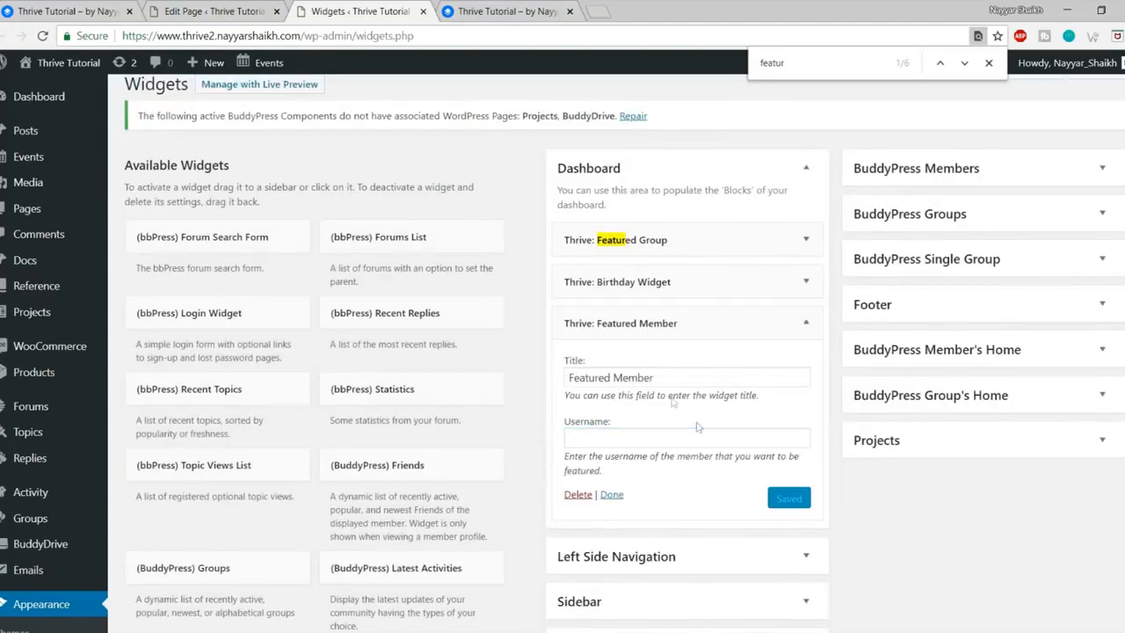
Step: Copy the admin's username from their member profile page
left_click(65, 11)
scroll(642, 261, "up", 5)
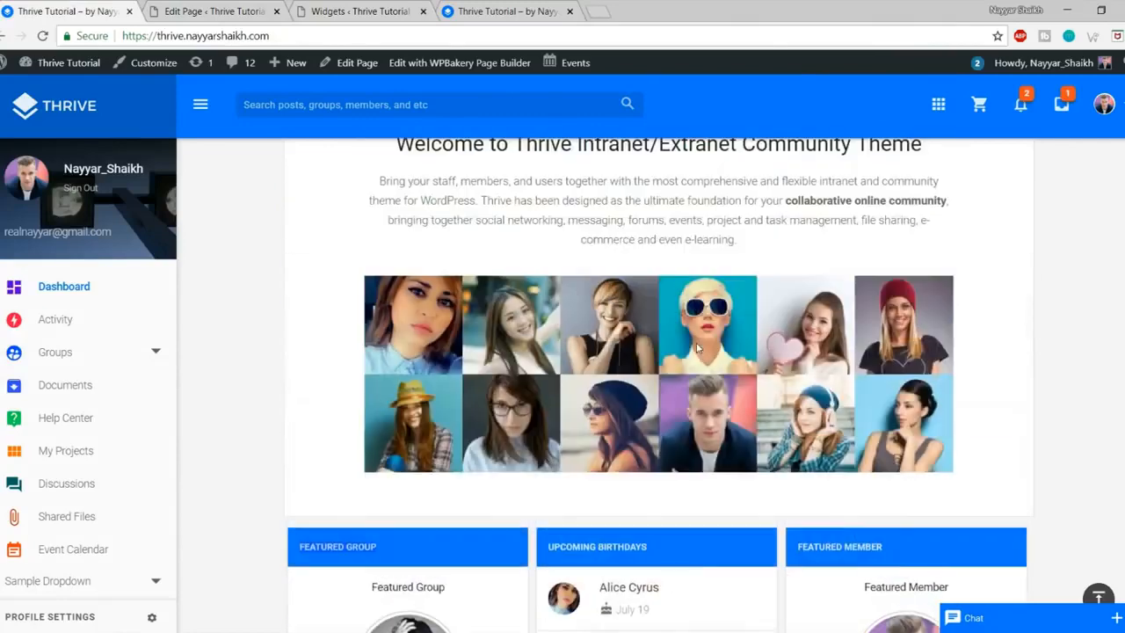
left_click(103, 179)
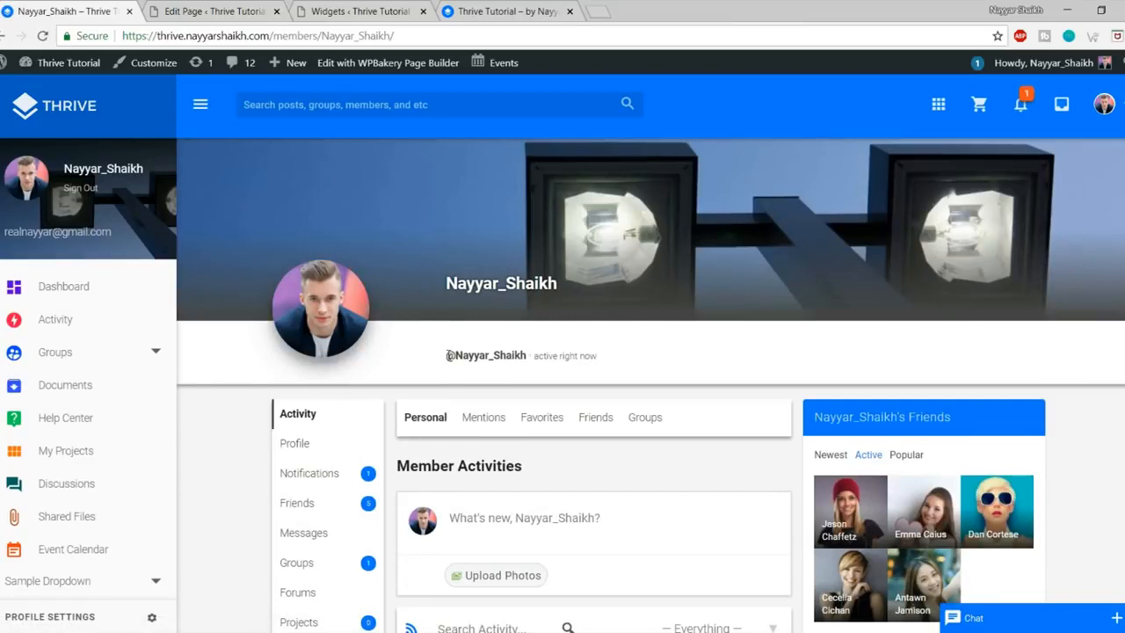
left_click_drag(528, 355, 464, 352)
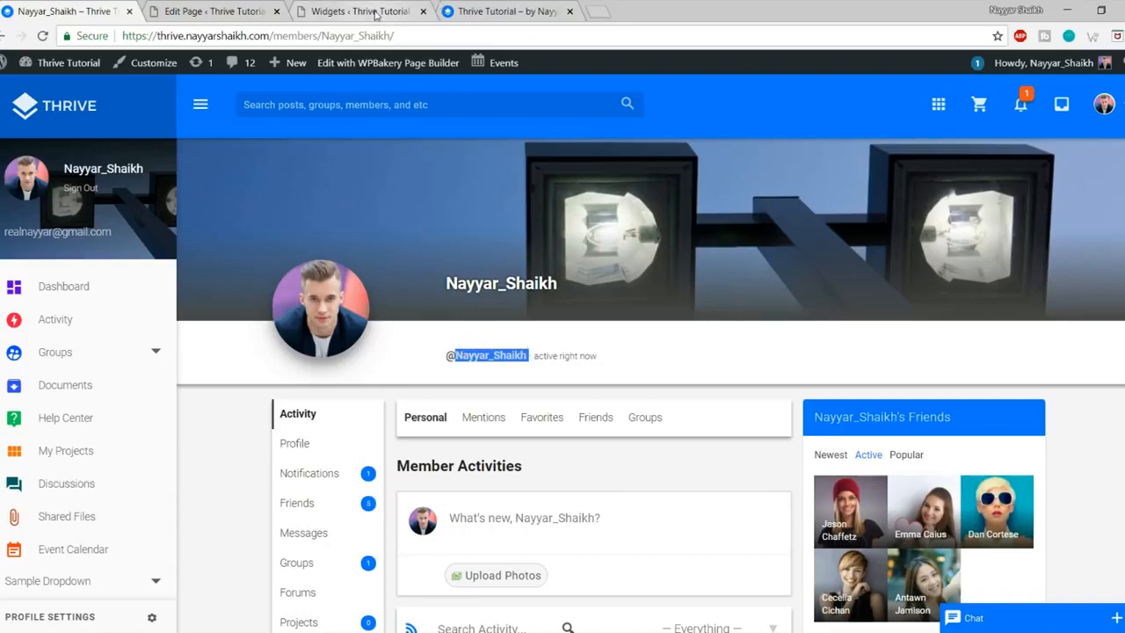
left_click(375, 12)
Step: Paste the username into the Featured Member widget's Username field, save and collapse it
left_click(632, 436)
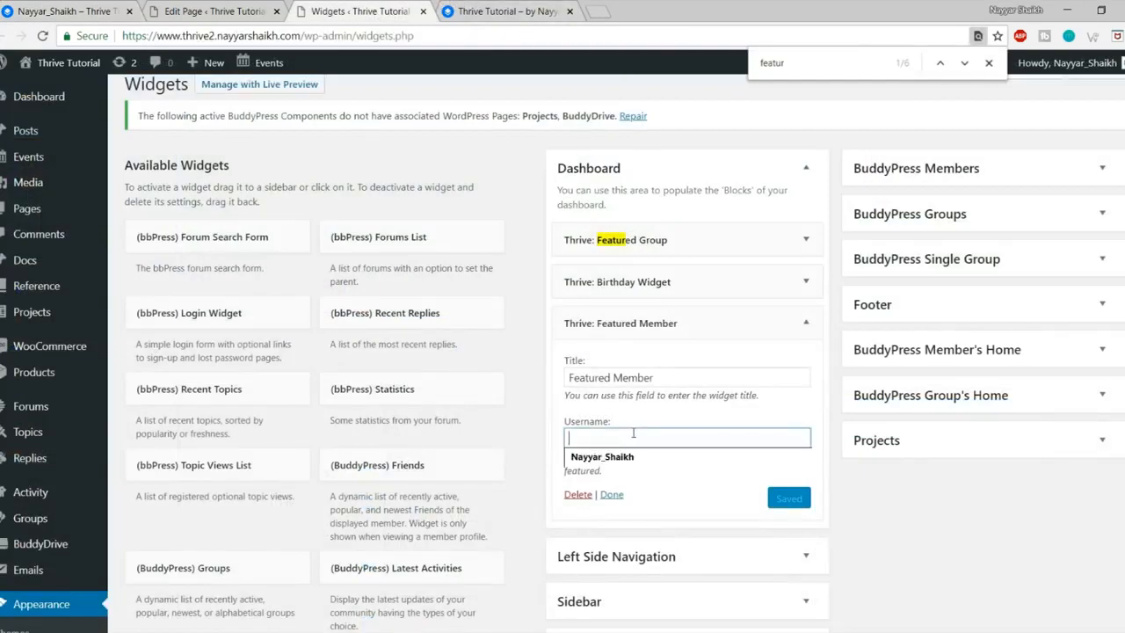
type("Nayyar_Shaikh")
left_click(792, 499)
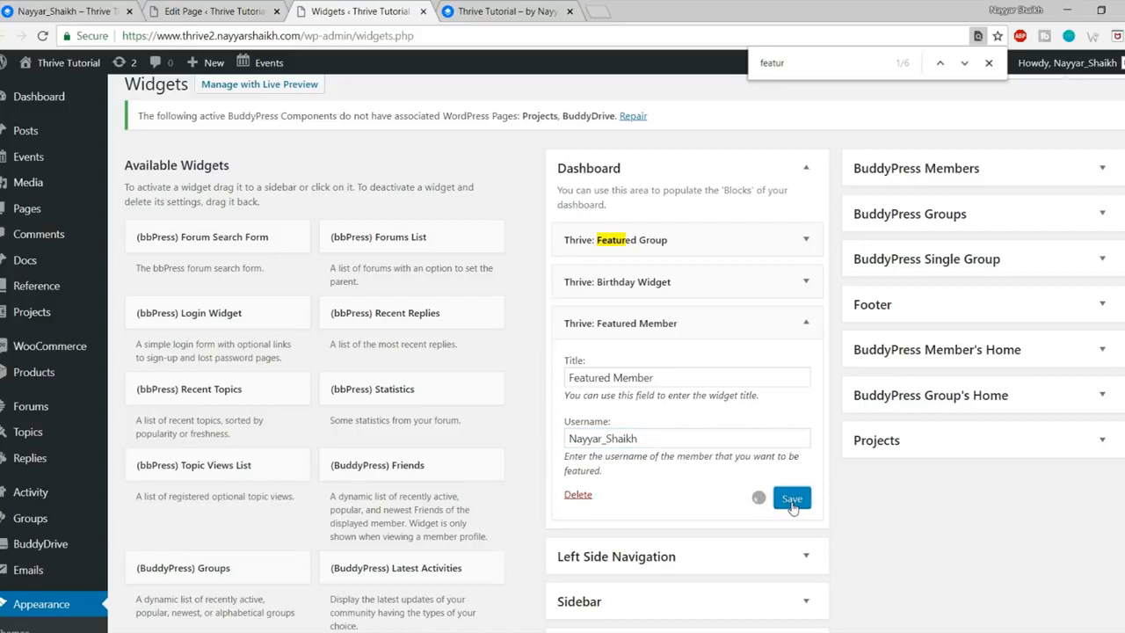
left_click(649, 441)
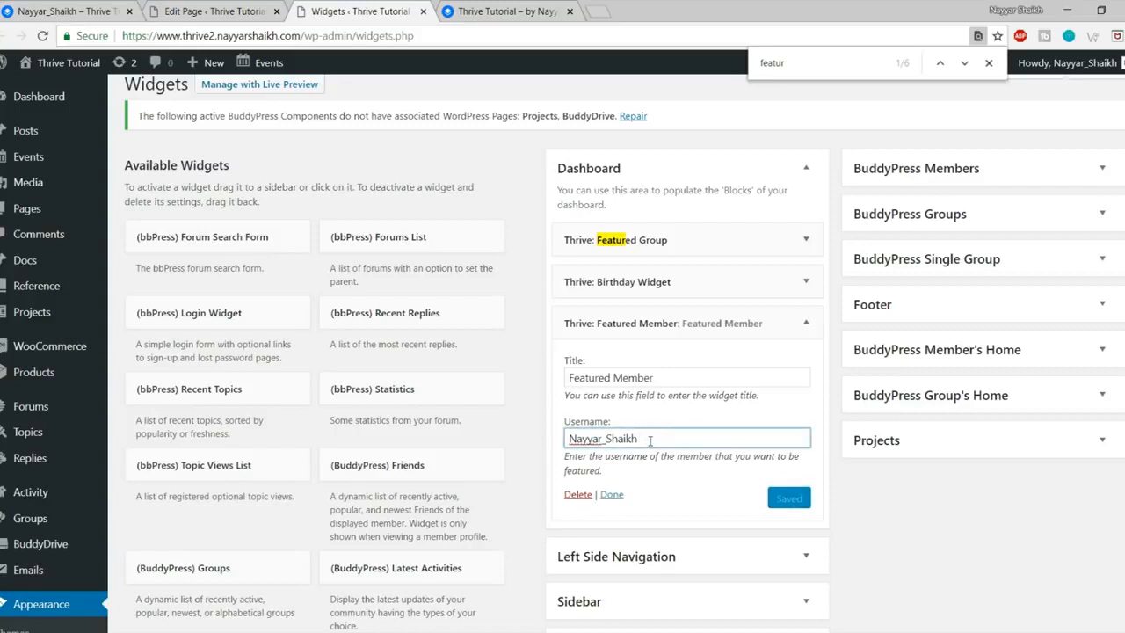
key("BackSpace")
left_click(792, 498)
left_click(806, 322)
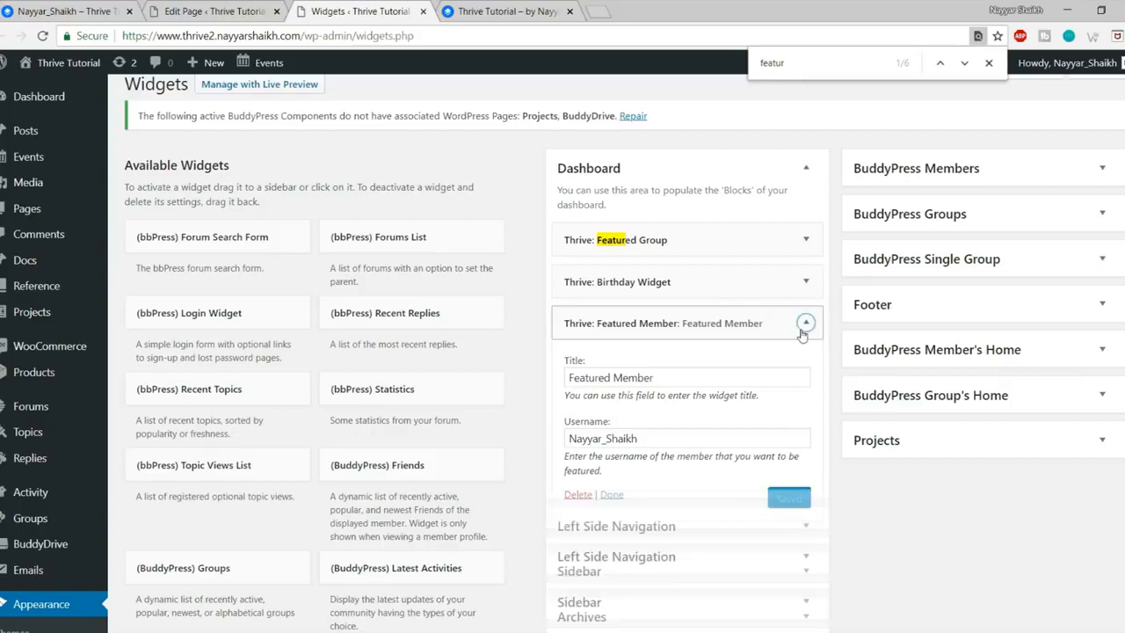
Step: View the site home dashboard with its Featured Group, Birthdays and Featured Member panels
left_click(35, 9)
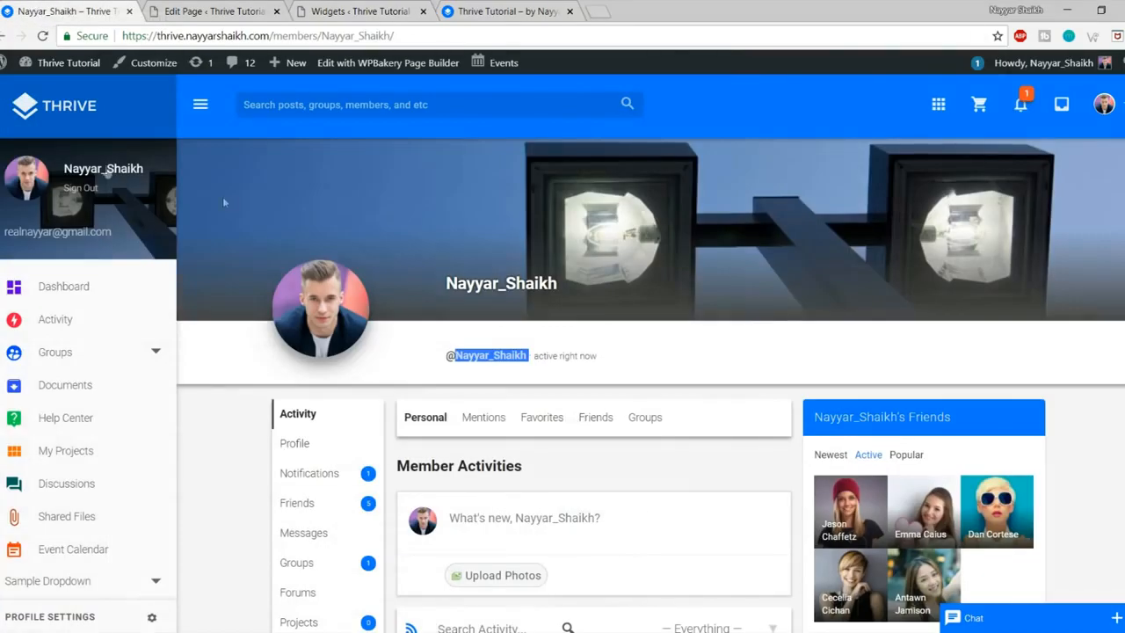
left_click(79, 107)
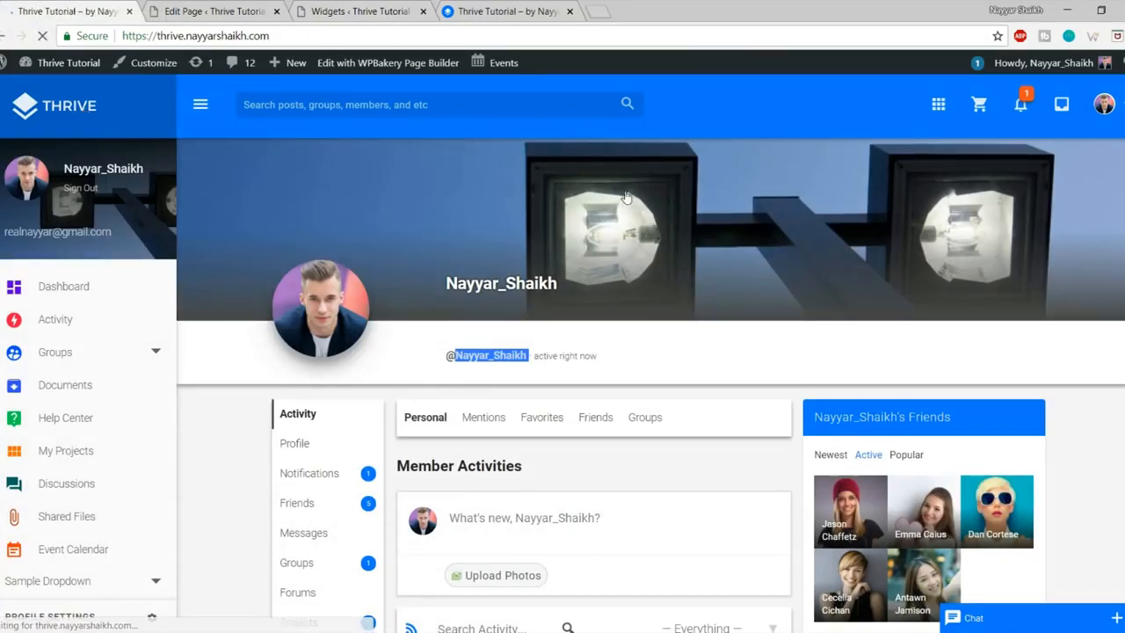
scroll(650, 215, "down", 7)
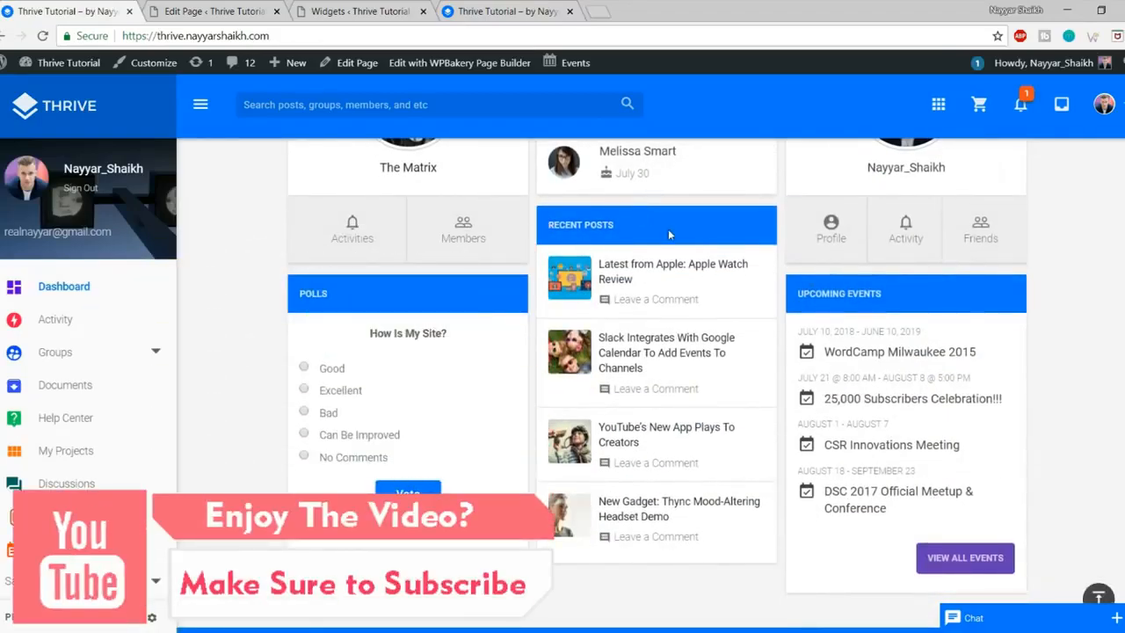
scroll(667, 238, "up", 4)
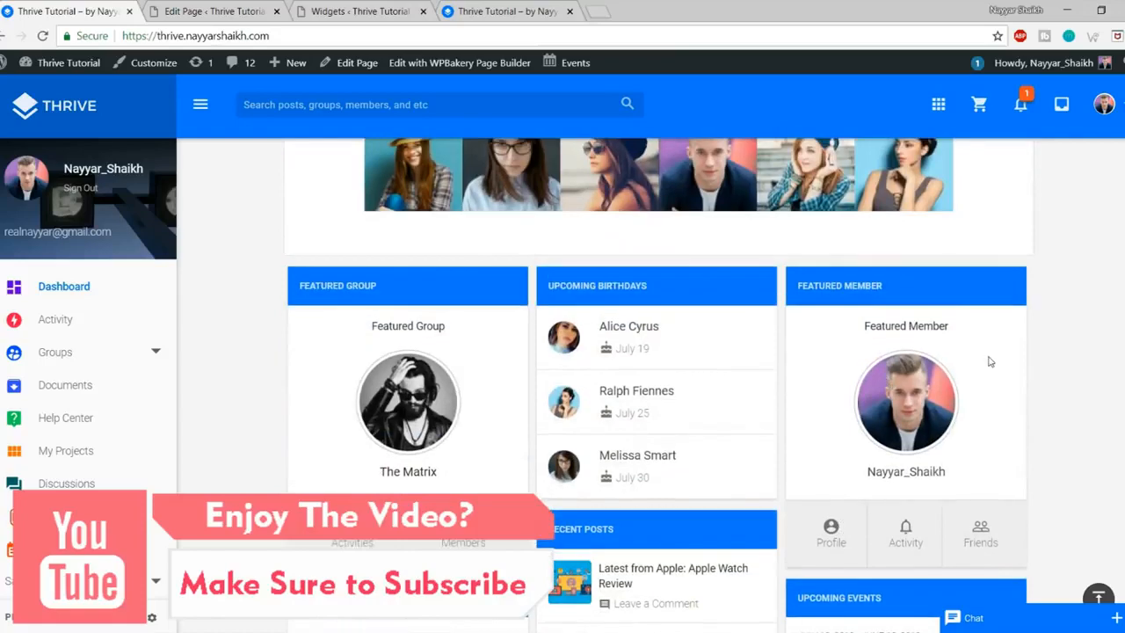
scroll(993, 362, "down", 2)
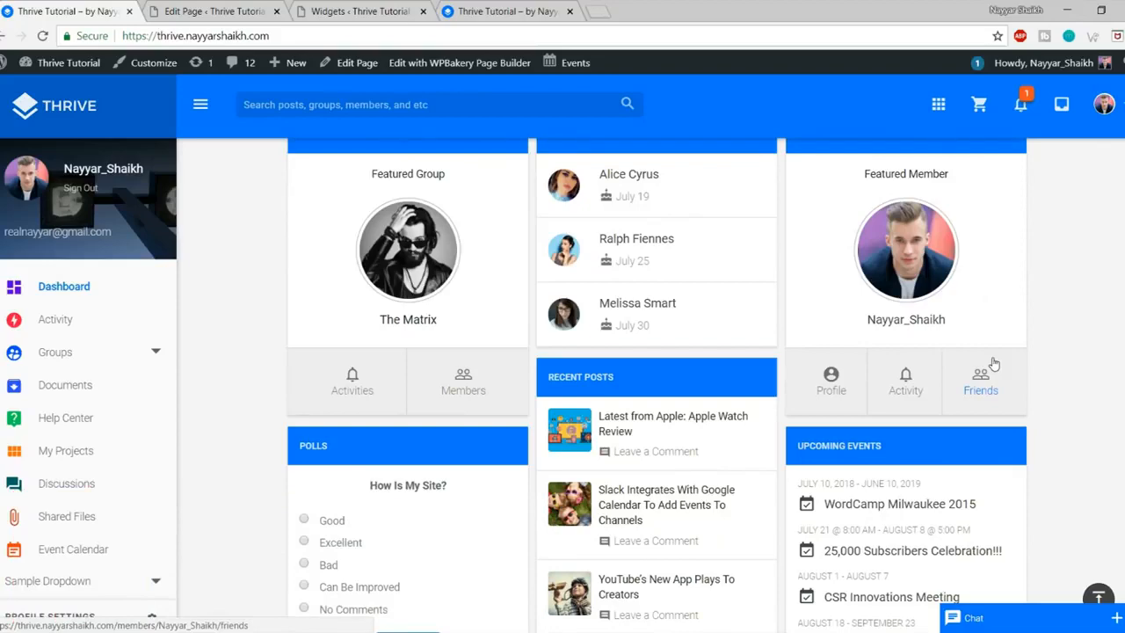
Step: Search 'post' and add Gears: Recent Posts to the Dashboard area, reviewing its title and post count
left_click(353, 7)
key("ctrl+f")
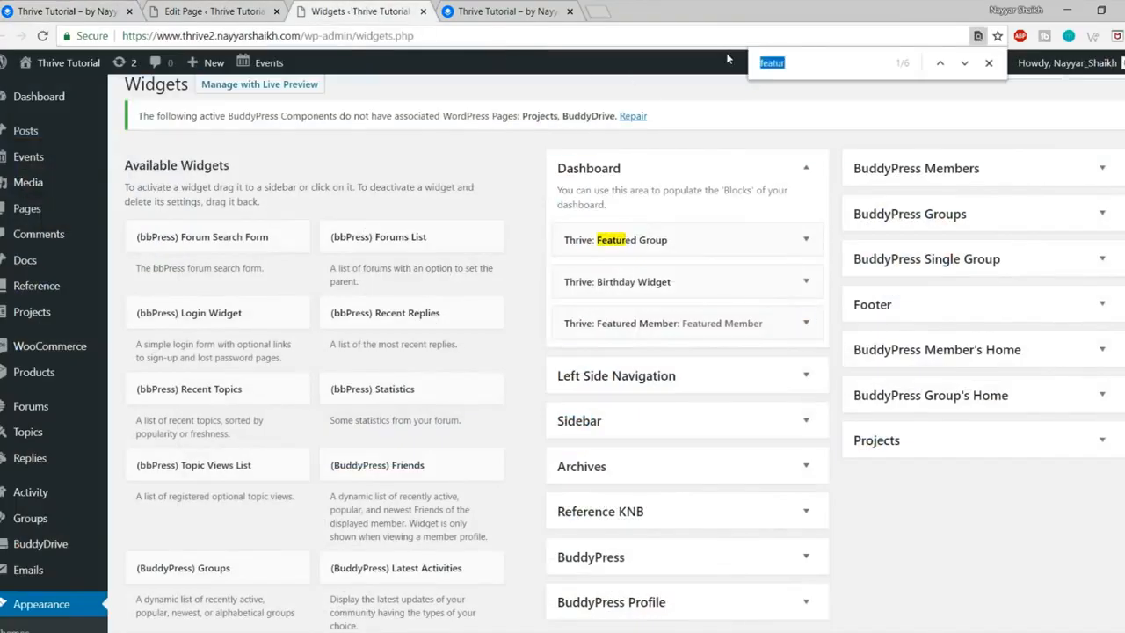
type("posts")
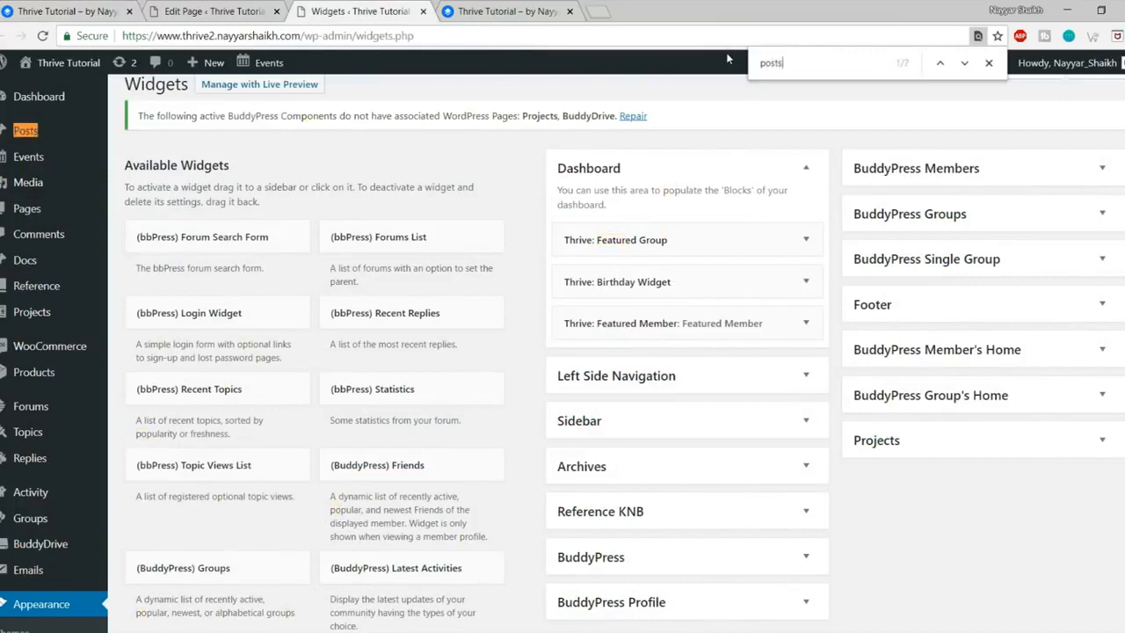
left_click(964, 63)
left_click(964, 65)
left_click(964, 64)
left_click(964, 64)
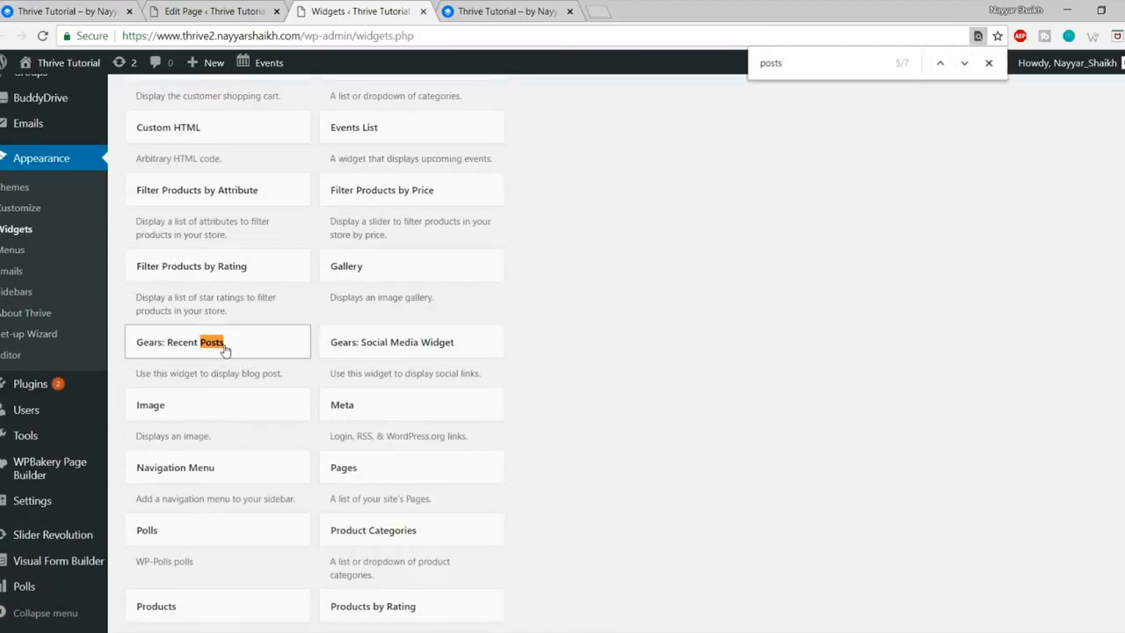
left_click(224, 350)
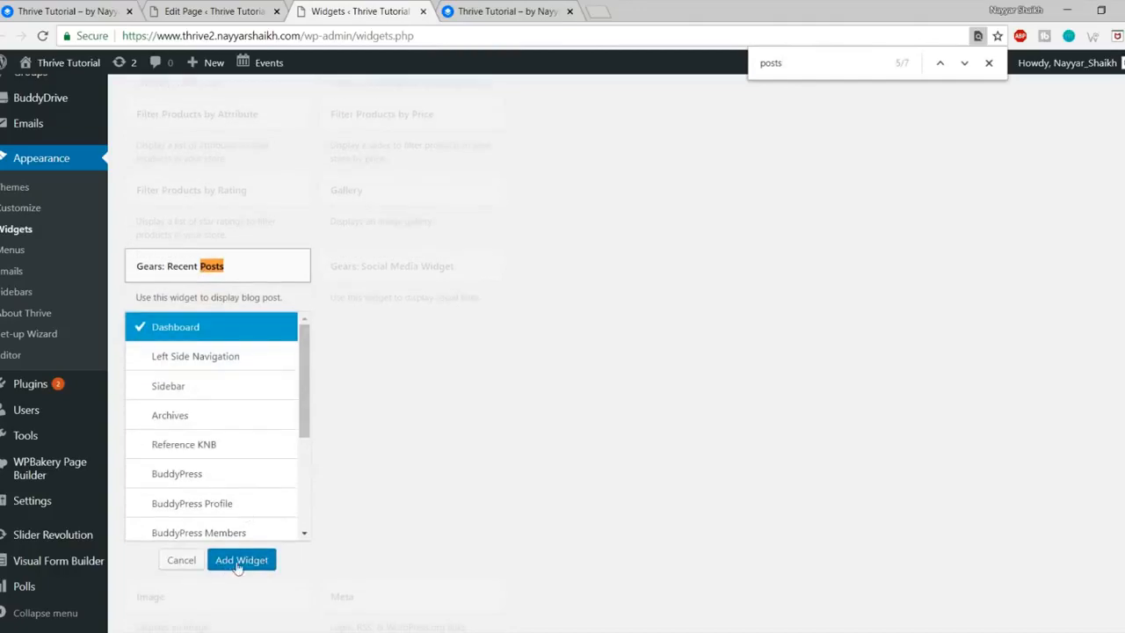
left_click(240, 560)
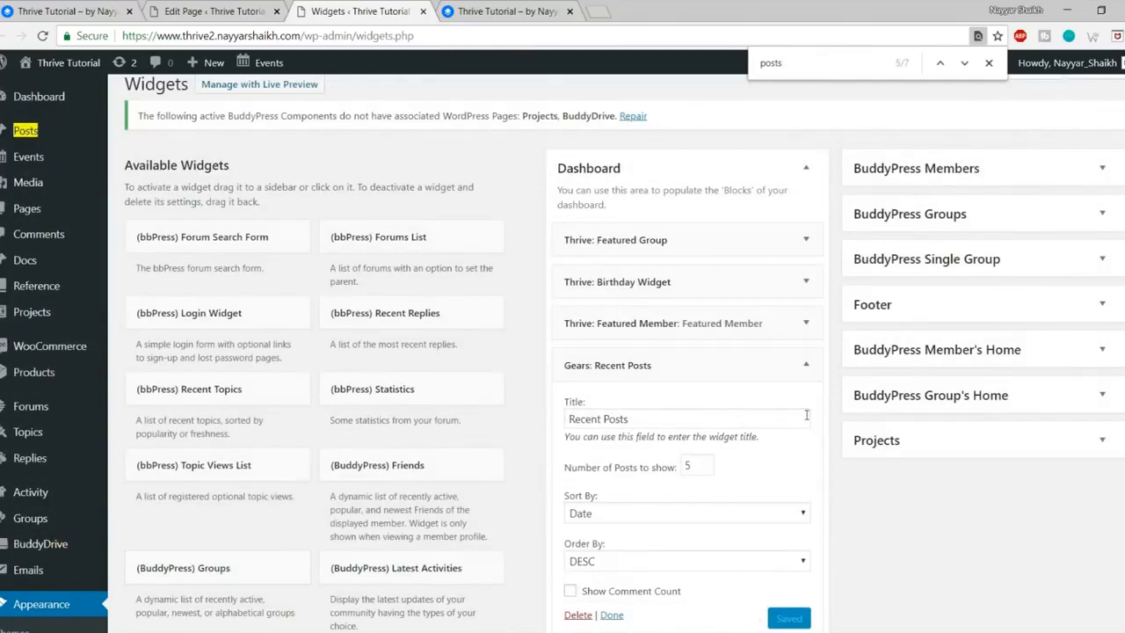
scroll(703, 398, "down", 2)
double_click(689, 390)
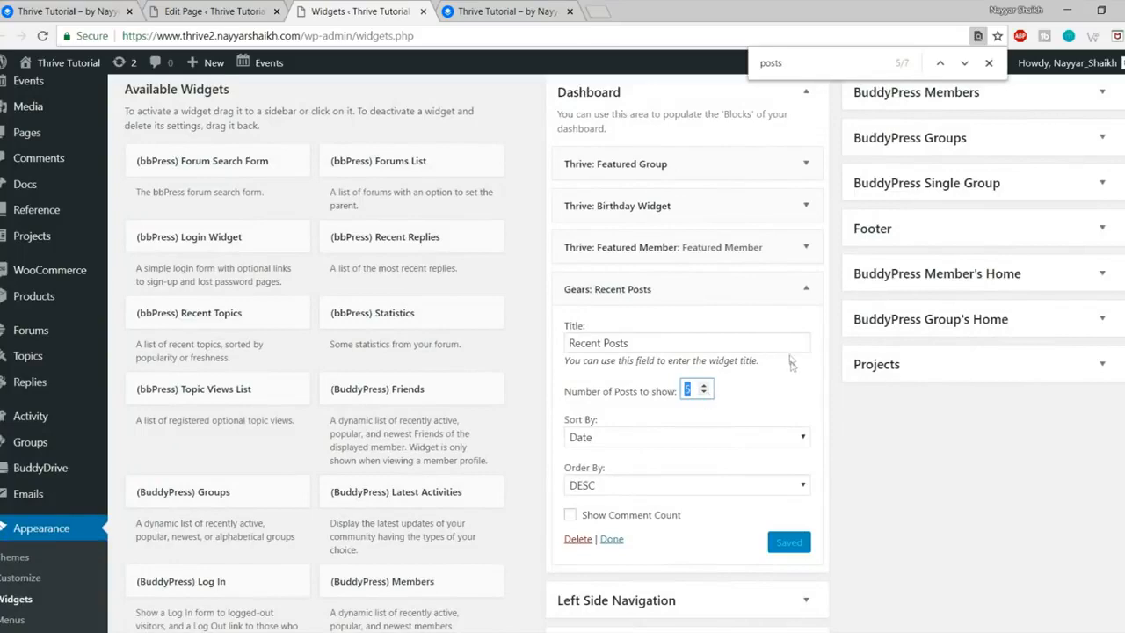
triple_click(670, 343)
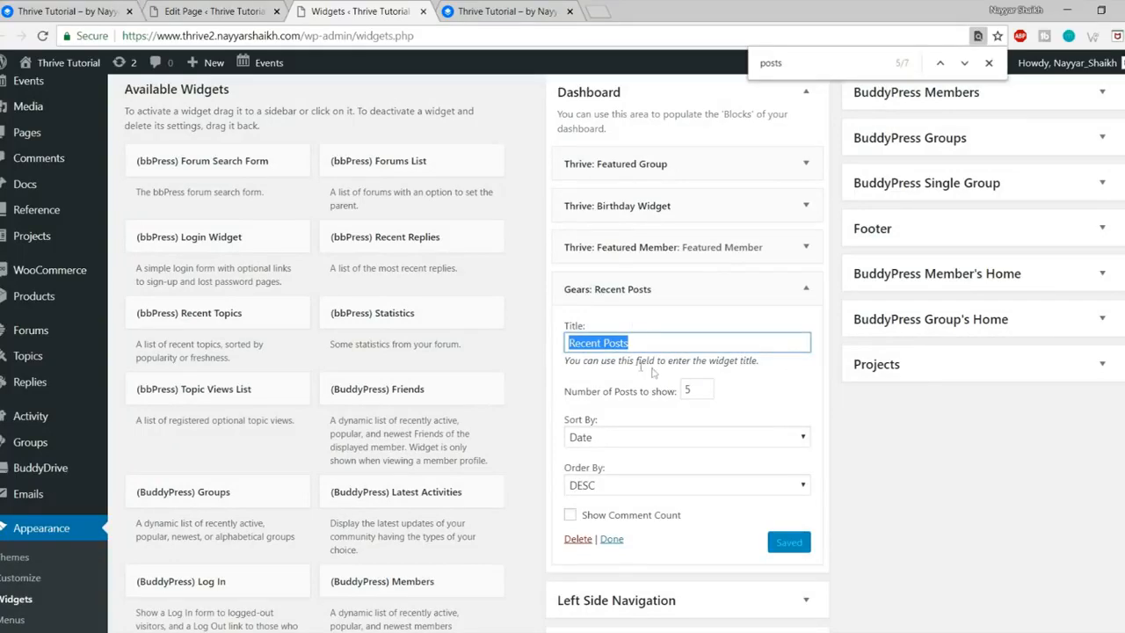
Step: Collapse the Recent Posts widget after comparing with the reference dashboard
left_click(39, 7)
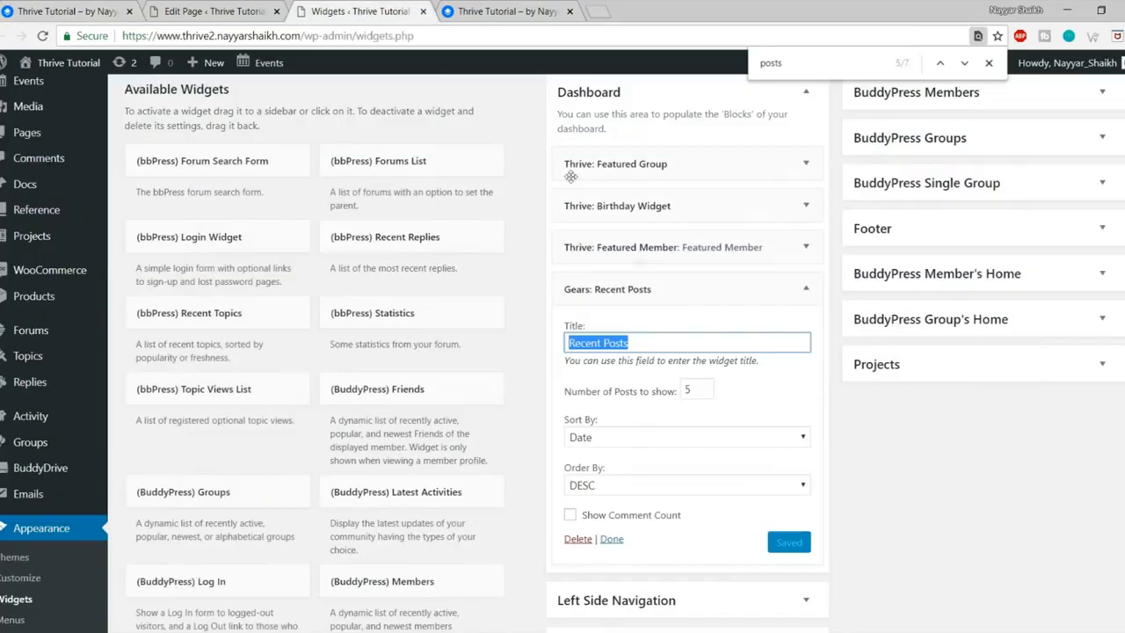
left_click(369, 7)
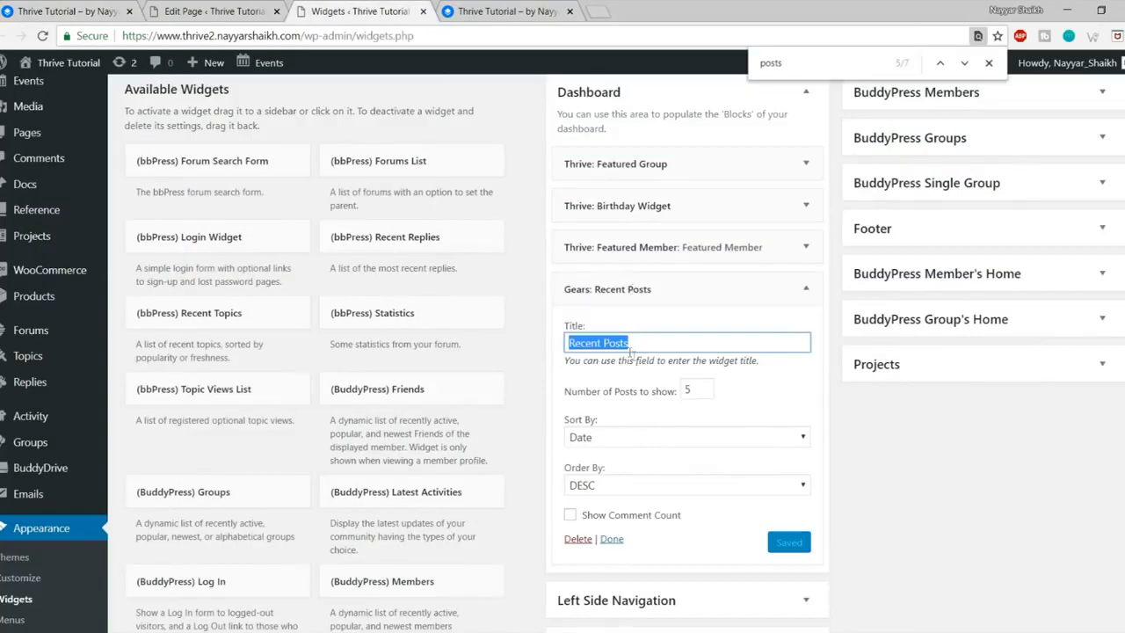
left_click(804, 292)
left_click(52, 11)
scroll(394, 282, "down", 3)
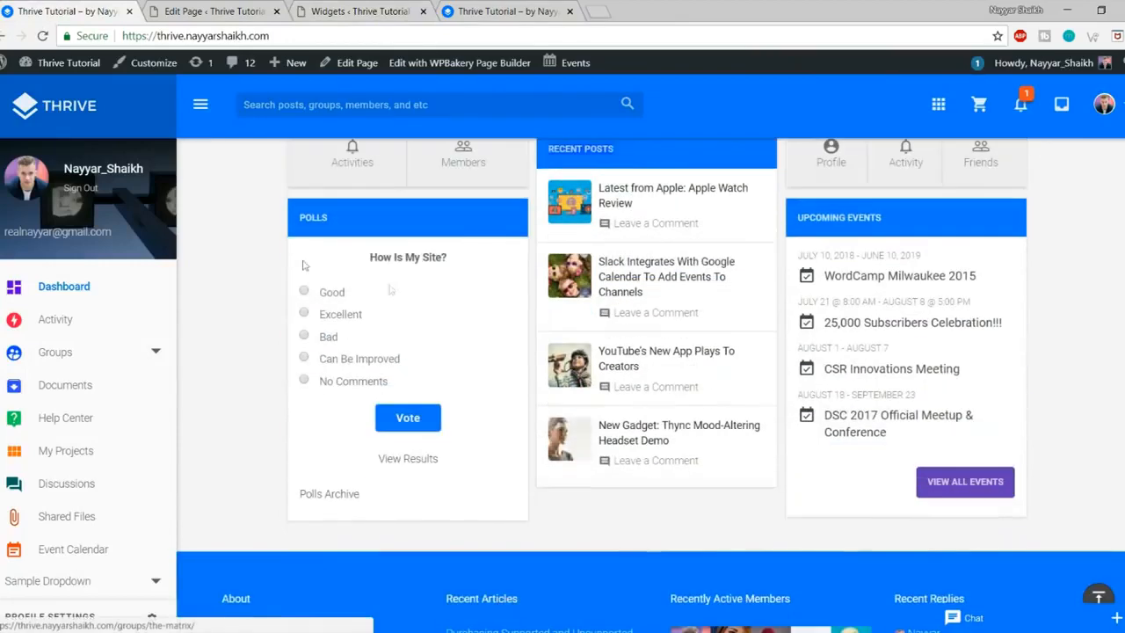
left_click(351, 10)
Step: Search 'polls', add the Polls widget to the Dashboard area and collapse it
key("ctrl+f")
type("polls")
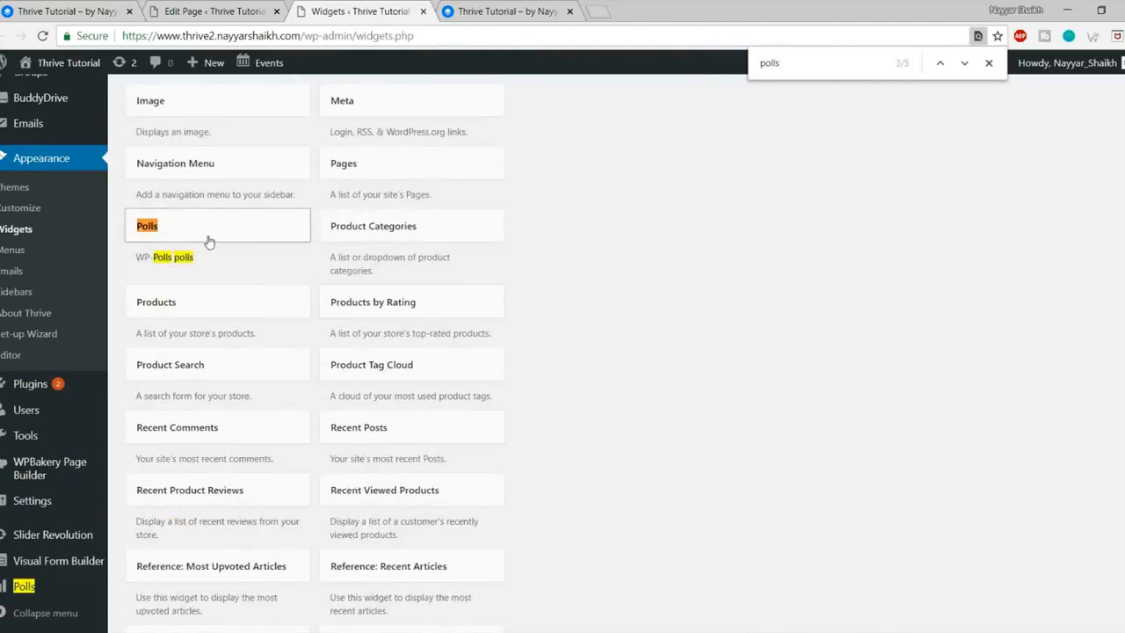
left_click(208, 241)
left_click(242, 520)
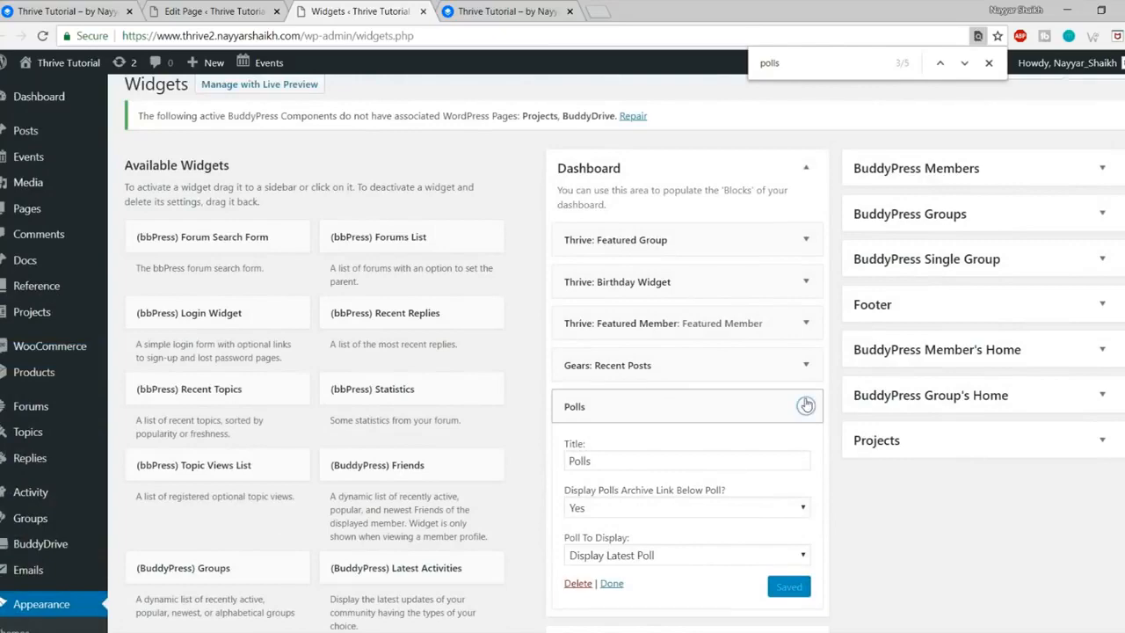
left_click(806, 405)
left_click(3, 10)
left_click(61, 11)
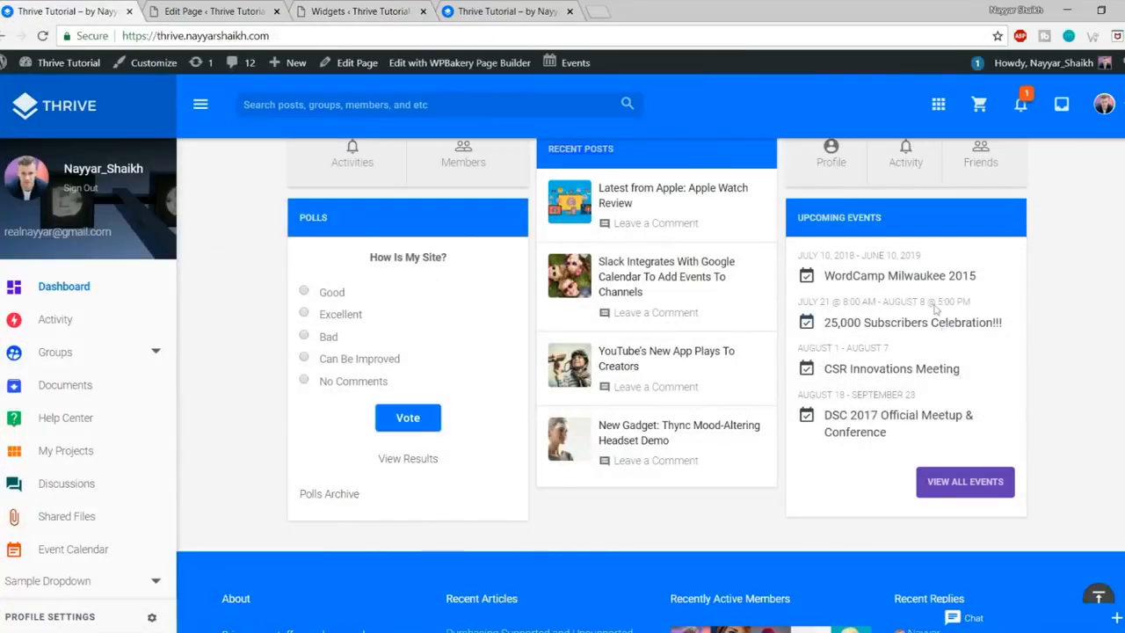
left_click(457, 8)
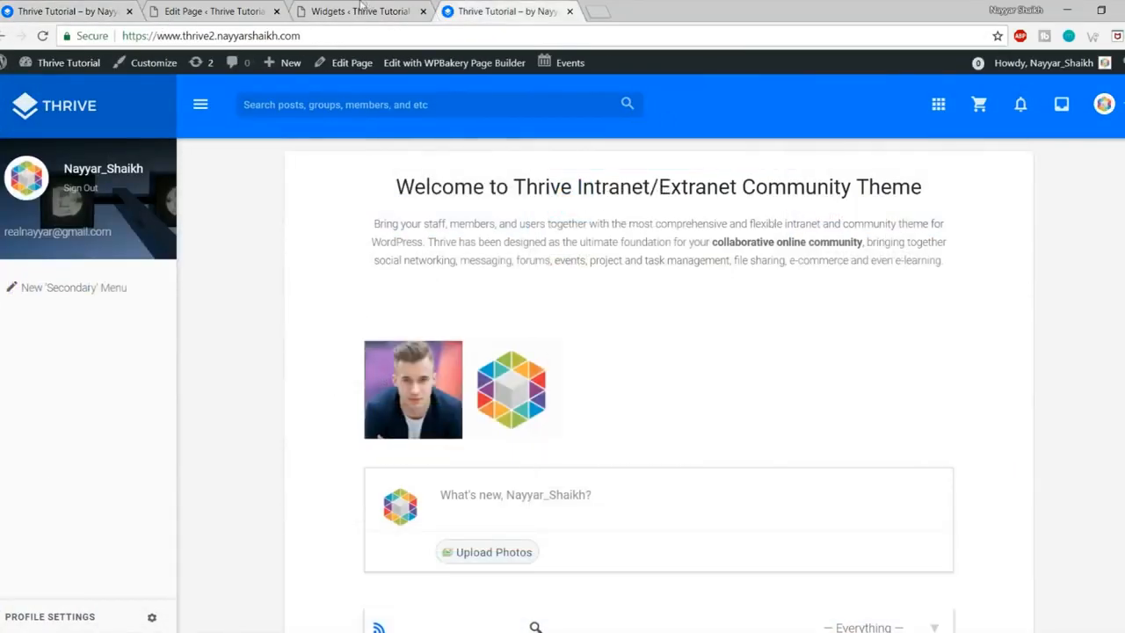
left_click(363, 11)
Step: Search 'events', add the Events List widget to the Dashboard area and collapse the panels
key("ctrl+f")
type("events")
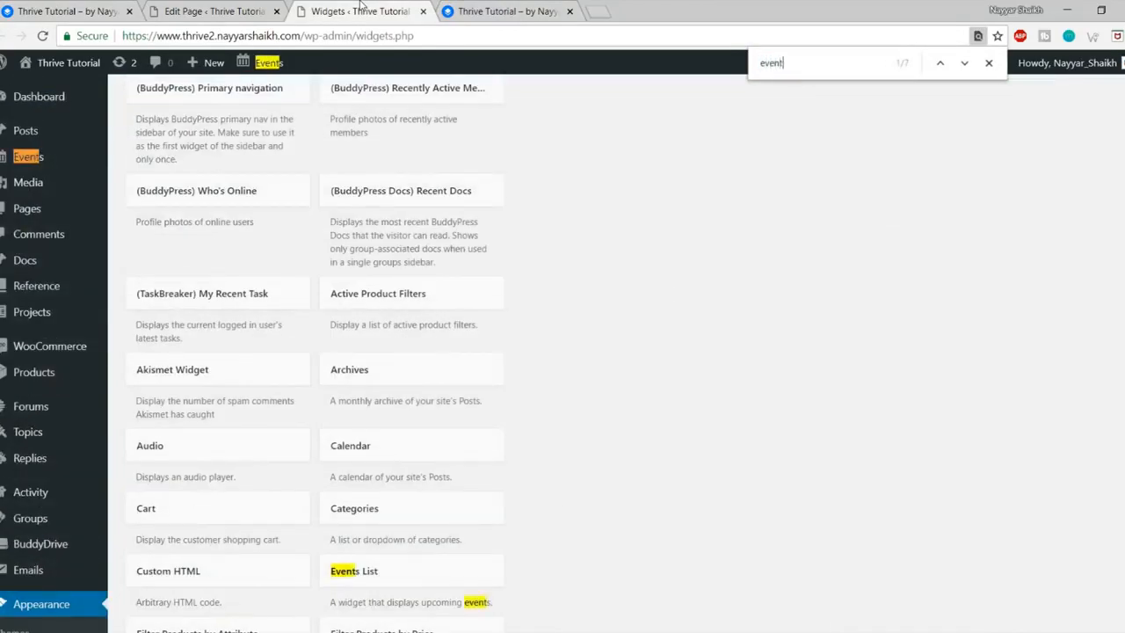
left_click(964, 63)
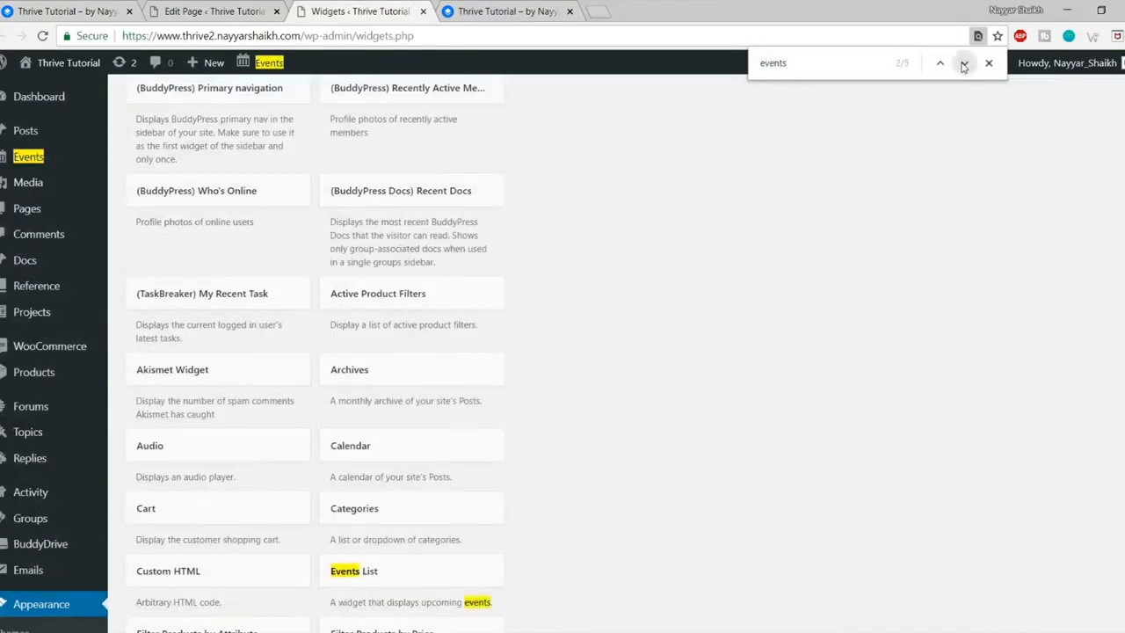
left_click(964, 62)
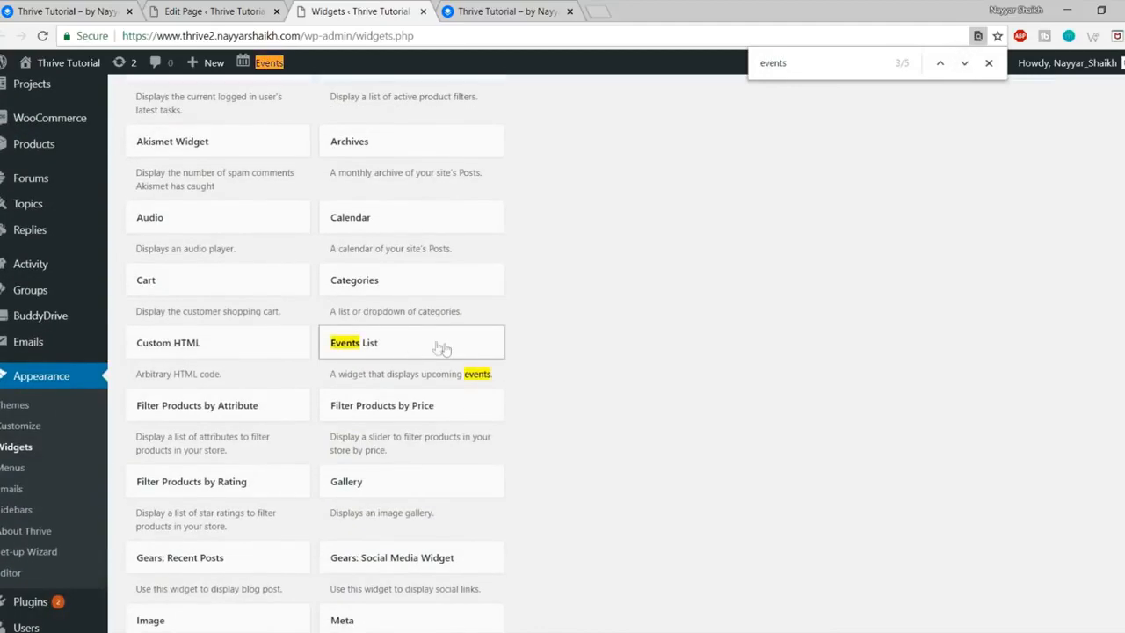
left_click(440, 350)
left_click(431, 486)
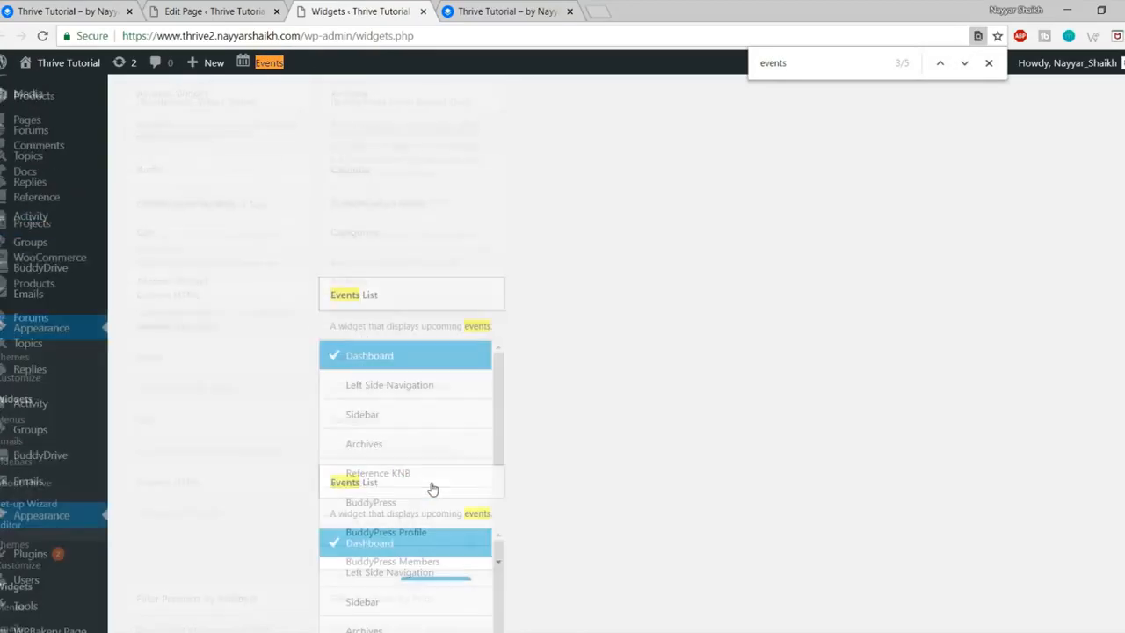
left_click(806, 406)
left_click(806, 406)
left_click(805, 447)
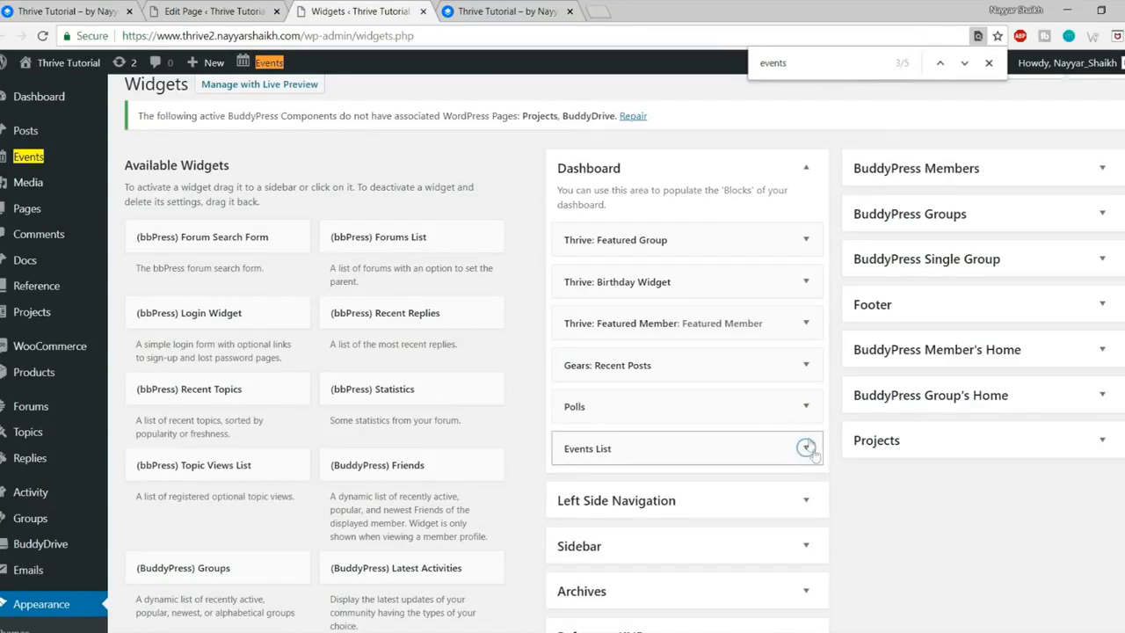
left_click(501, 11)
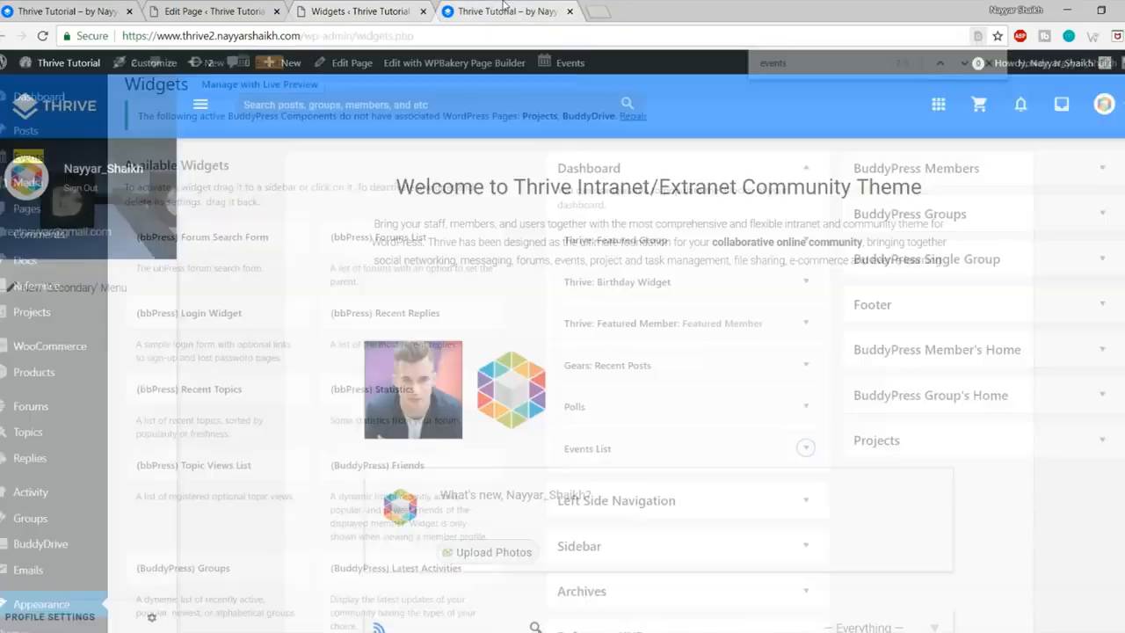
Step: Reload the front page and review the new Featured Group, Birthdays and other dashboard widget blocks
key("F5")
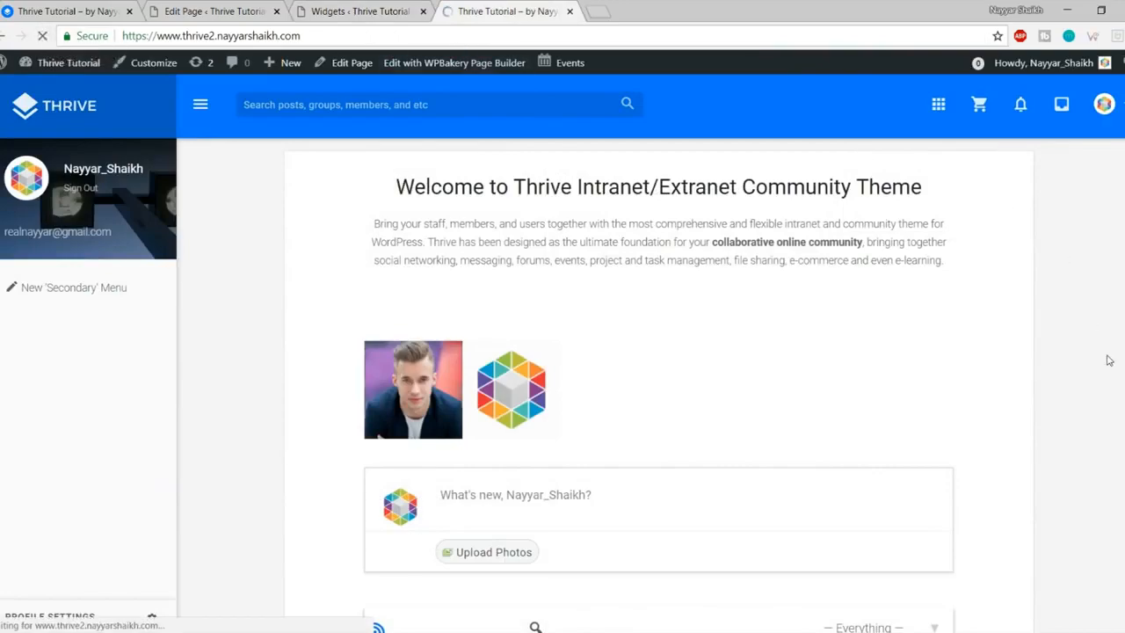
scroll(1124, 362, "down", 5)
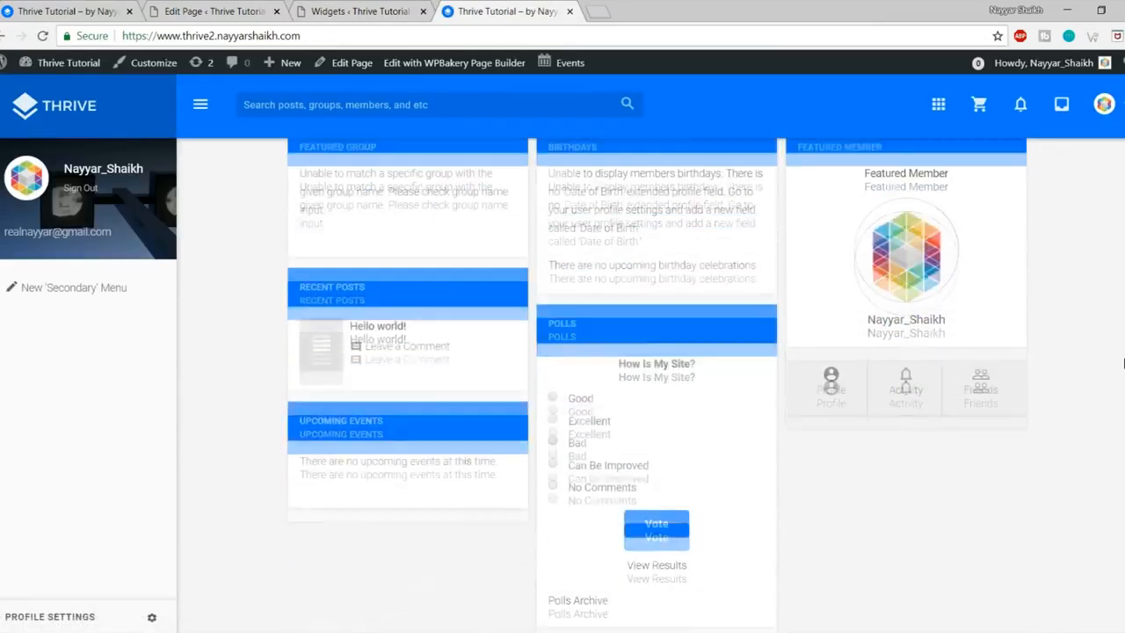
scroll(1123, 362, "up", 3)
scroll(1123, 362, "down", 1)
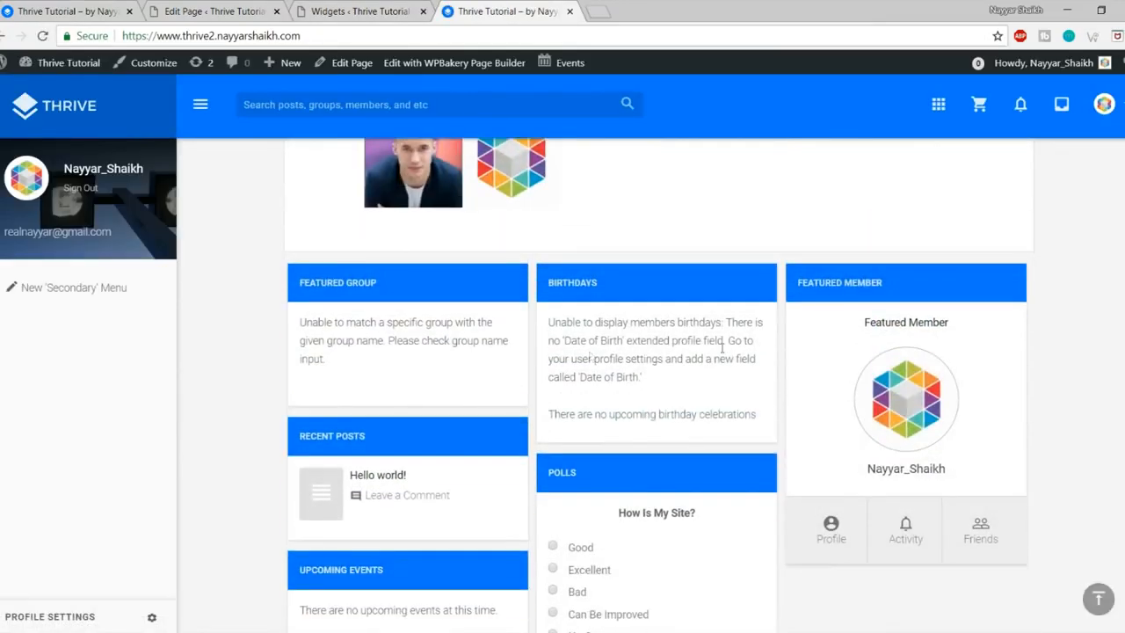
left_click_drag(301, 314, 369, 364)
left_click(368, 364)
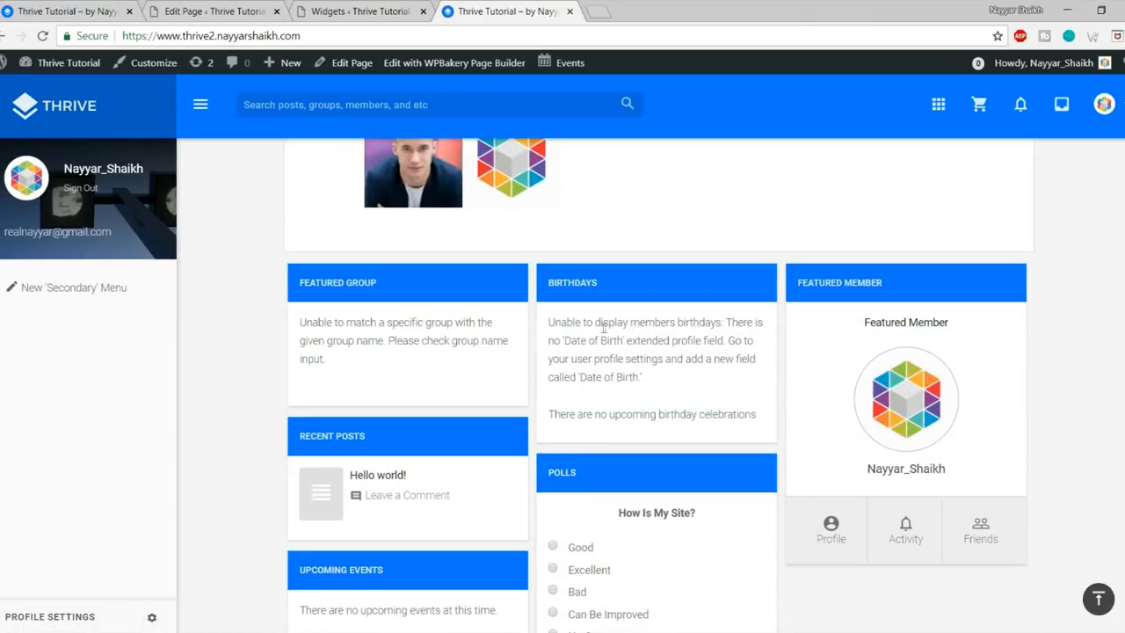
left_click_drag(604, 327, 630, 407)
left_click(630, 406)
scroll(984, 377, "down", 1)
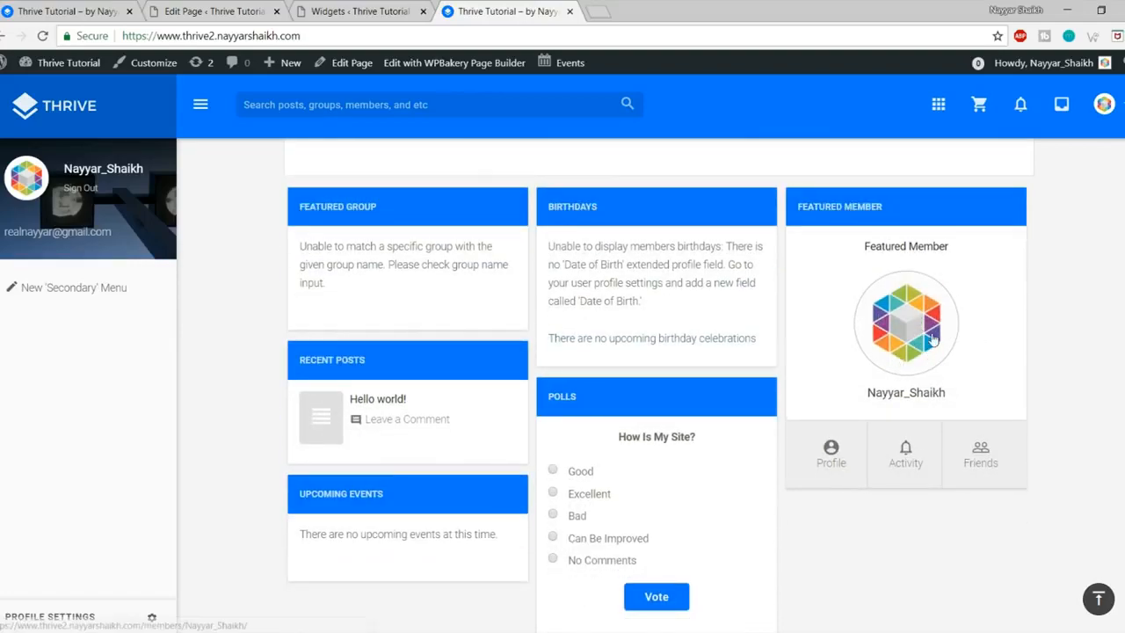
scroll(923, 352, "down", 1)
scroll(811, 363, "up", 5)
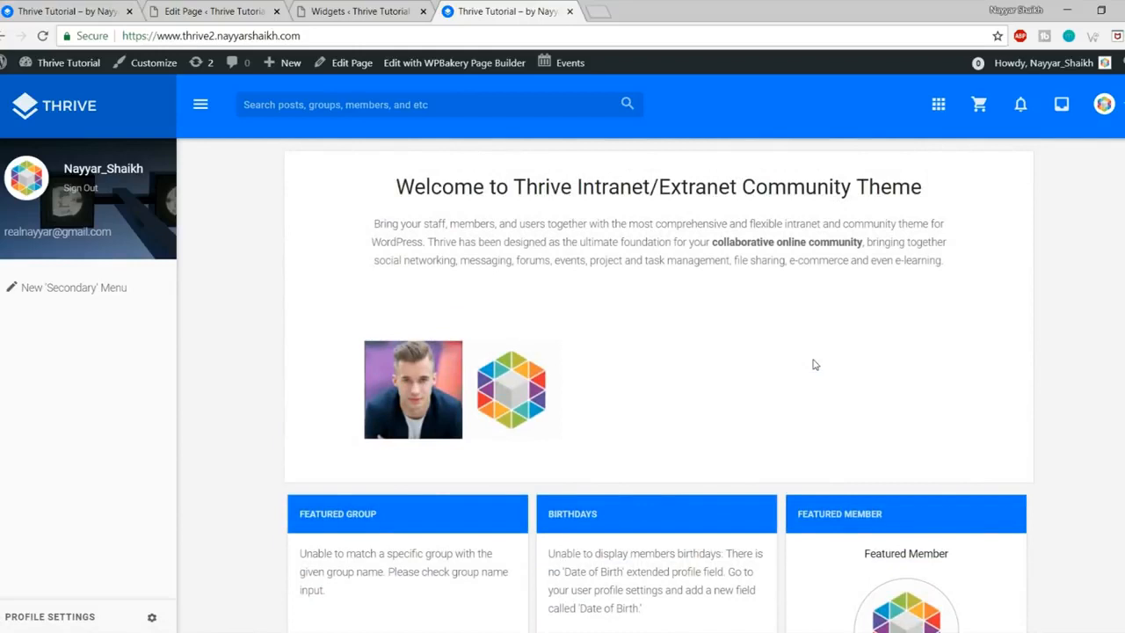
Step: Compare against the demo site's dashboard and Groups menu, then recheck the new site's front page
left_click(88, 10)
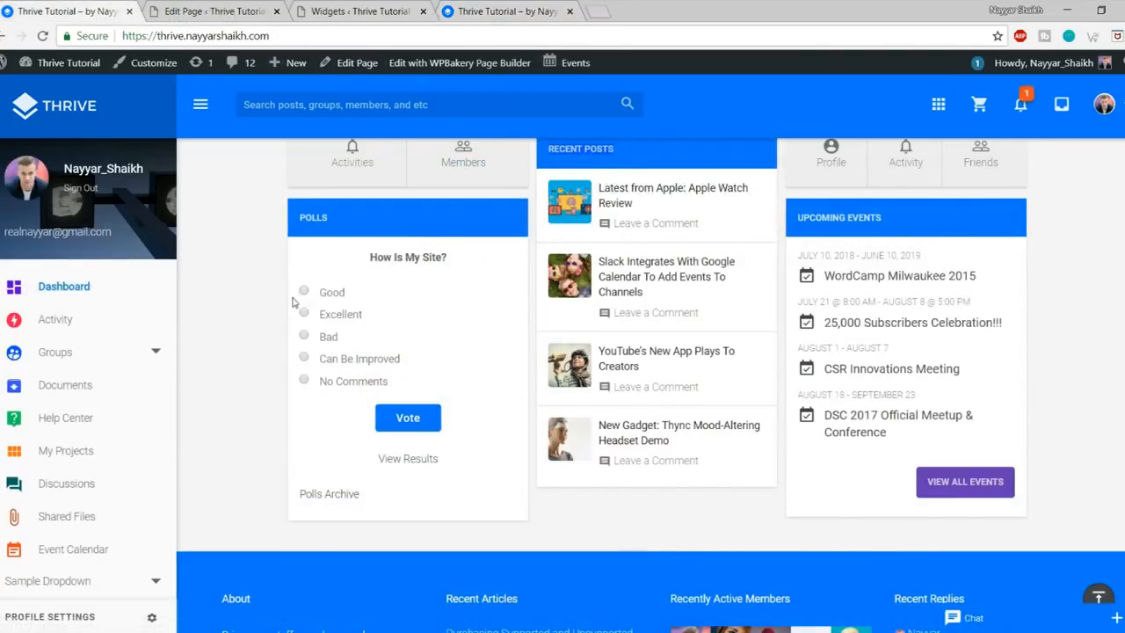
left_click(156, 352)
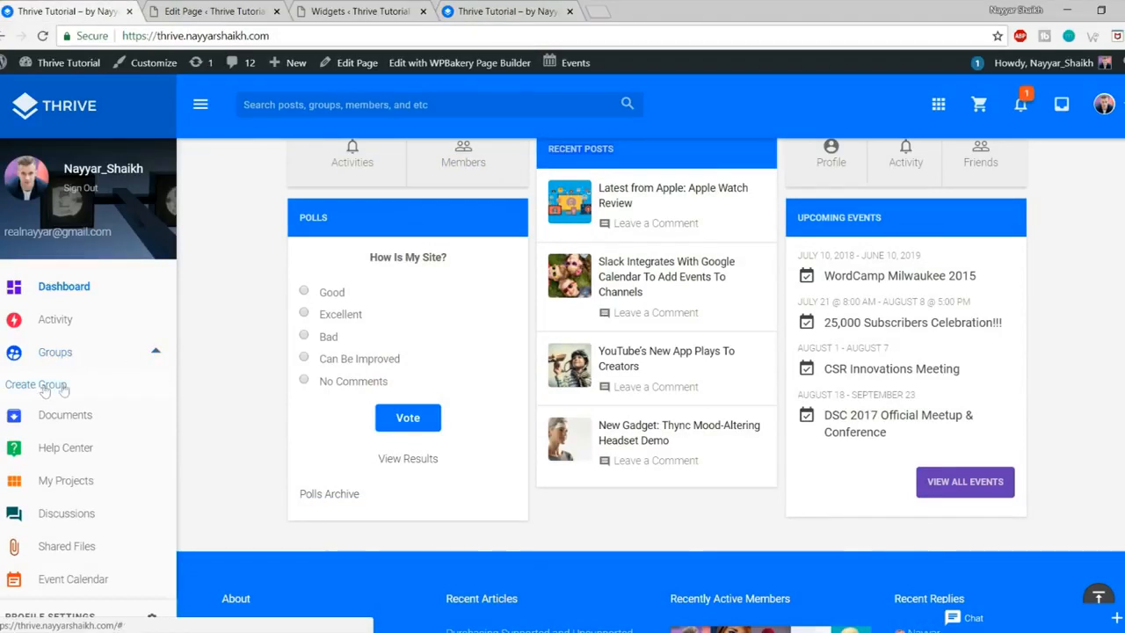
left_click(499, 7)
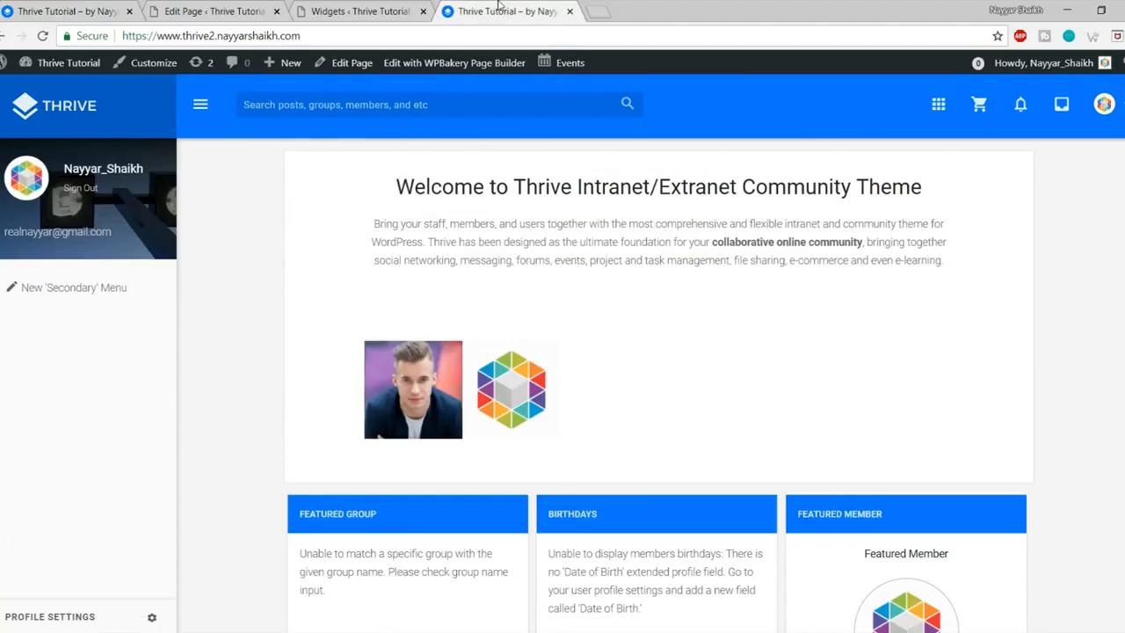
scroll(983, 373, "down", 4)
scroll(985, 388, "up", 4)
left_click(1109, 110)
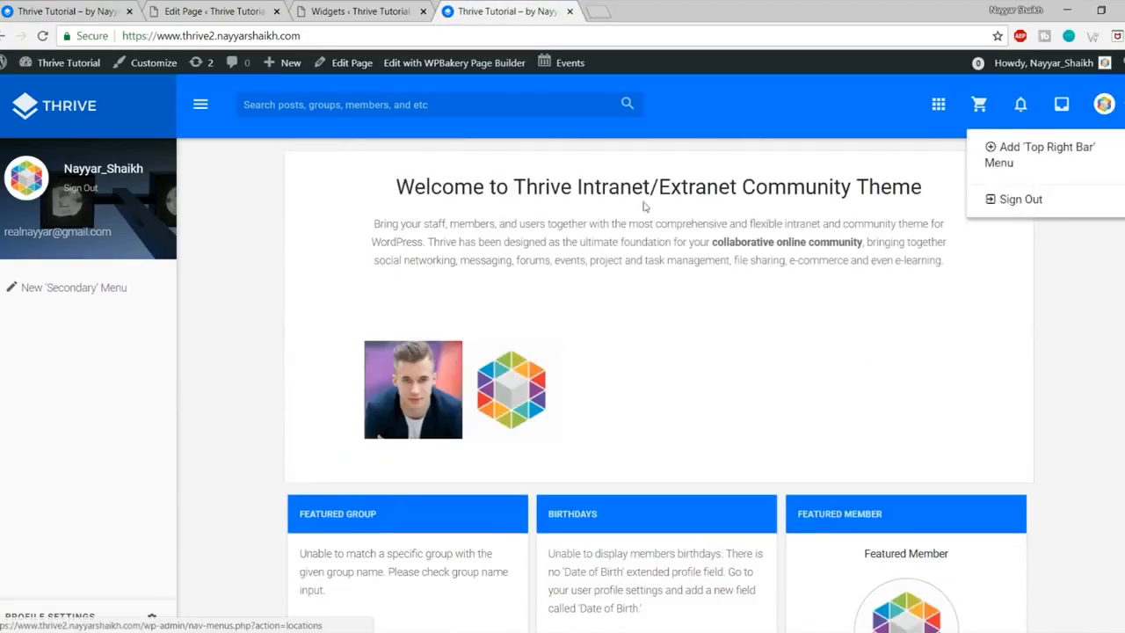
left_click(214, 316)
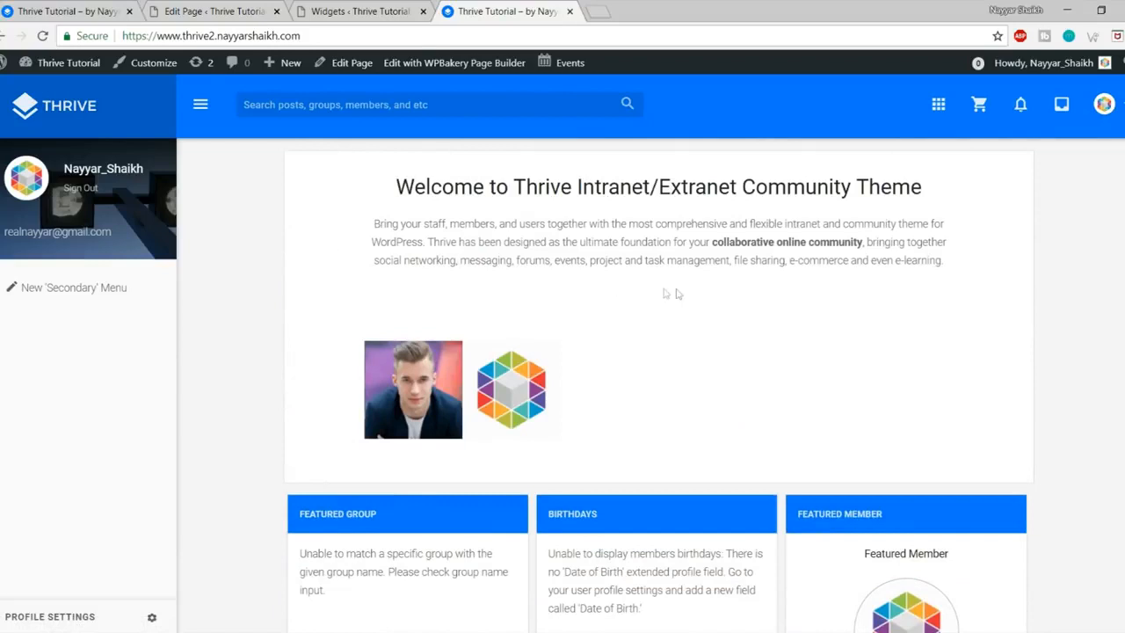
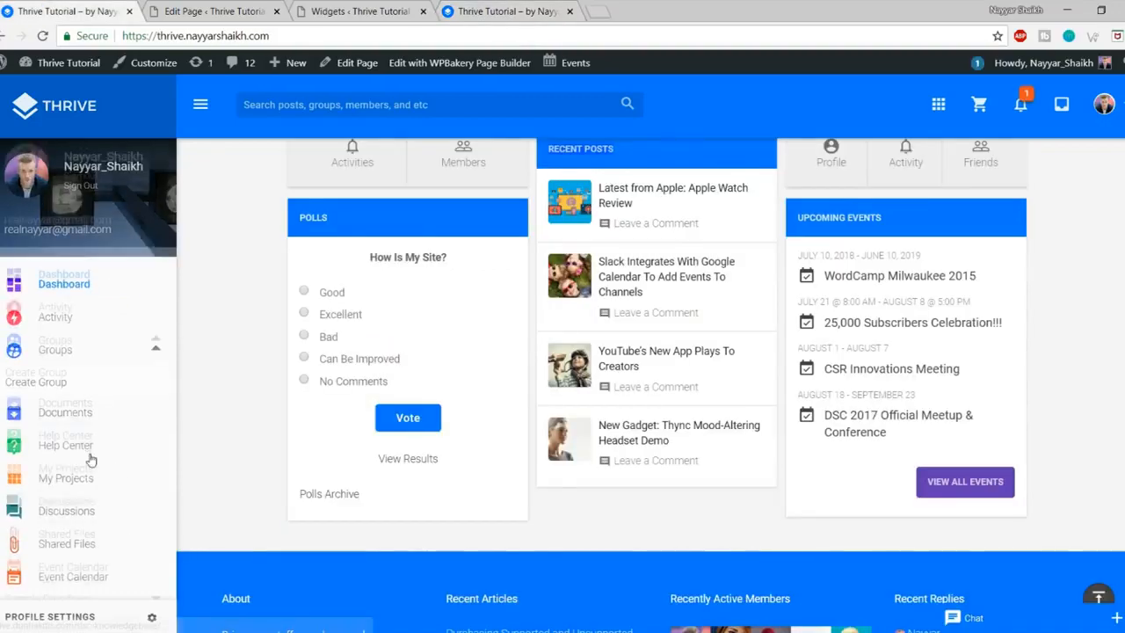
Step: Follow the front-end sidebar's New 'Secondary' Menu link to a blank Appearance > Menus editor
scroll(93, 505, "down", 2)
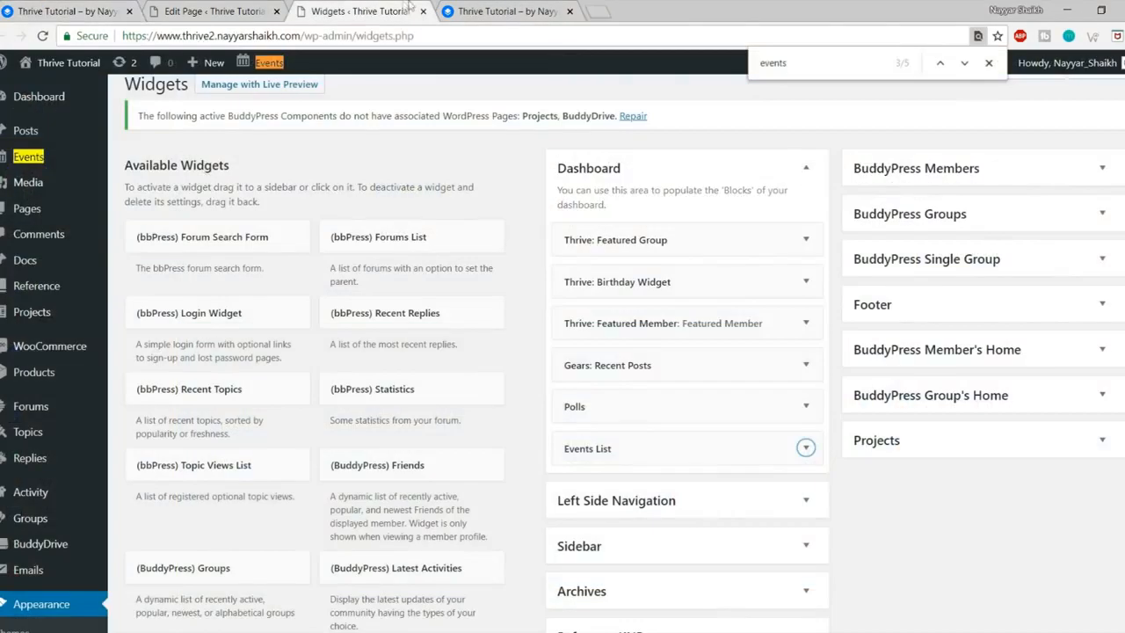
left_click(266, 7)
left_click(463, 7)
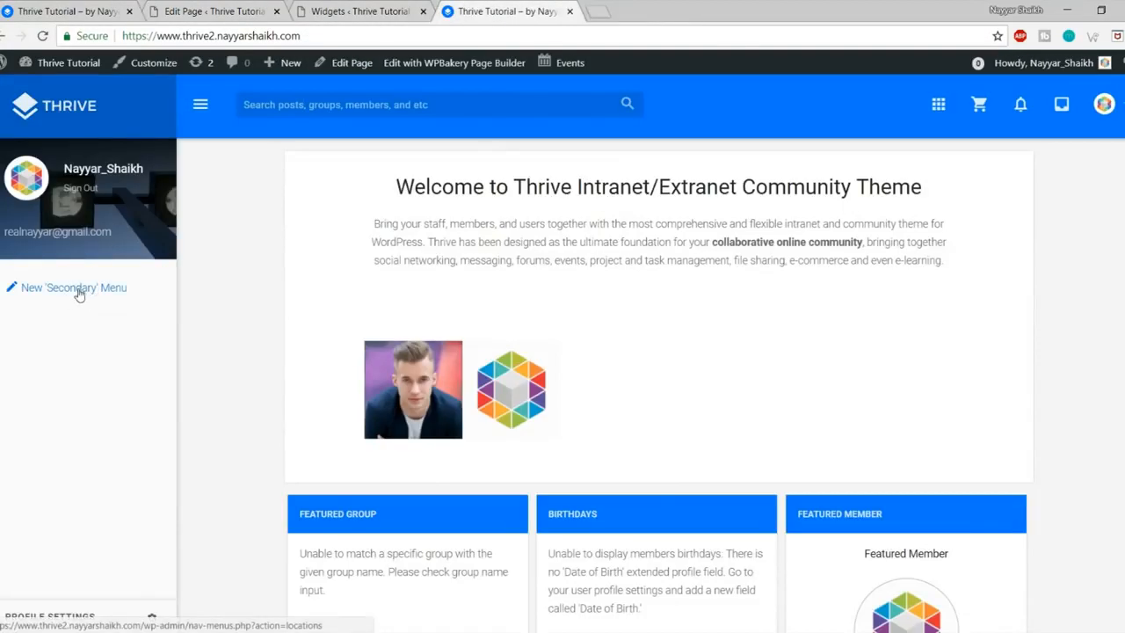
left_click(79, 294)
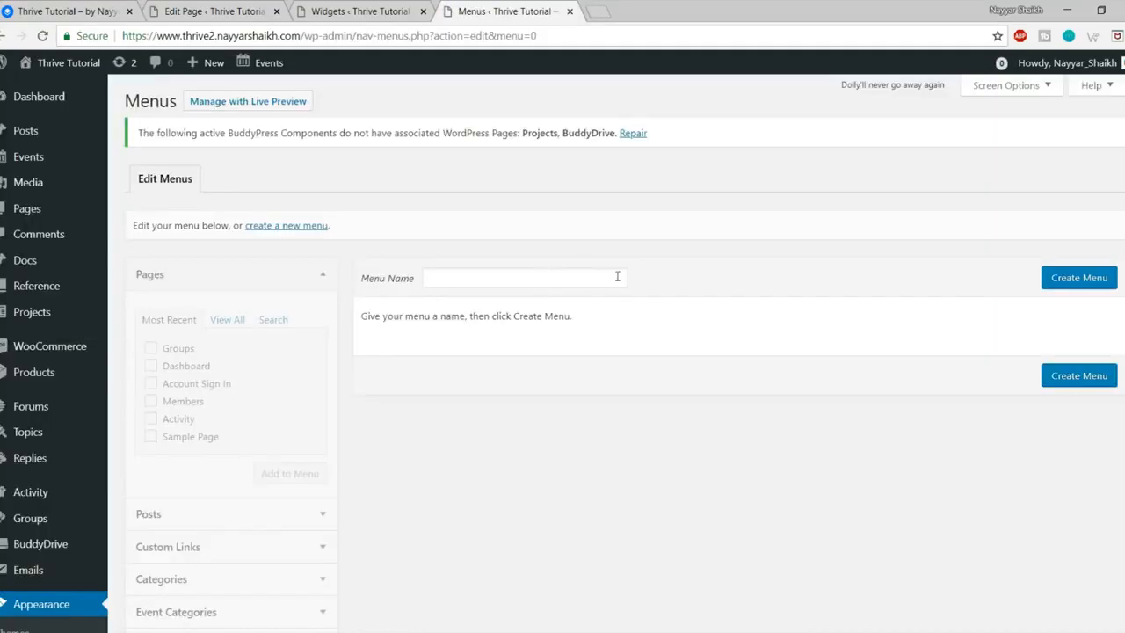
scroll(623, 302, "down", 2)
scroll(616, 343, "up", 2)
Step: Create a new menu named 'Side Menu'
left_click(506, 276)
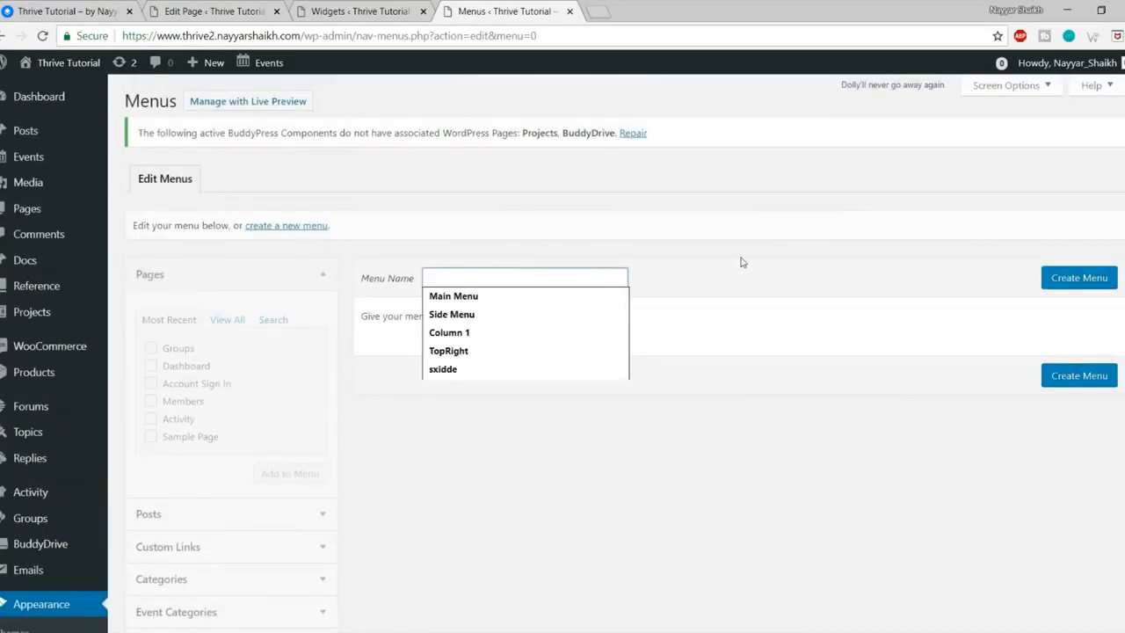
type("D")
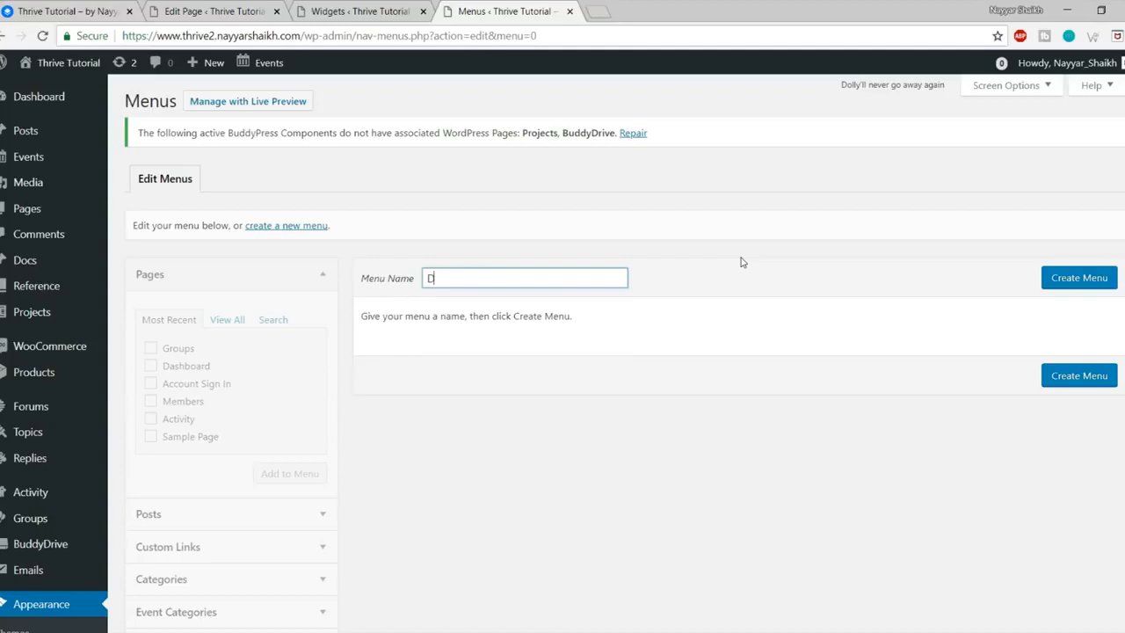
type("Side Menu")
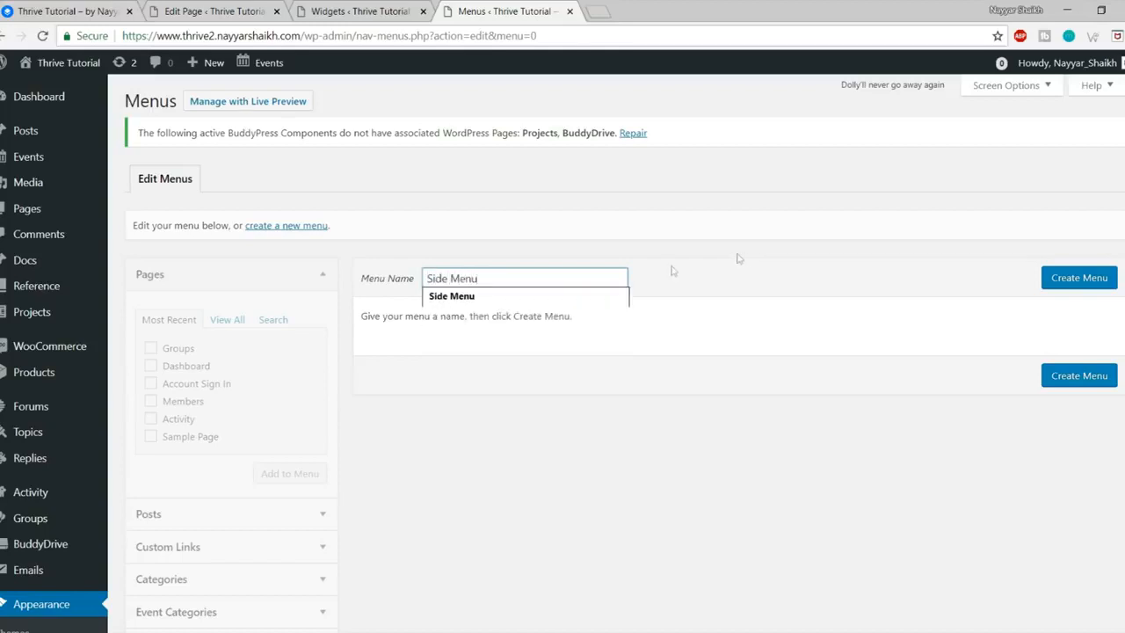
left_click(959, 283)
left_click(1109, 281)
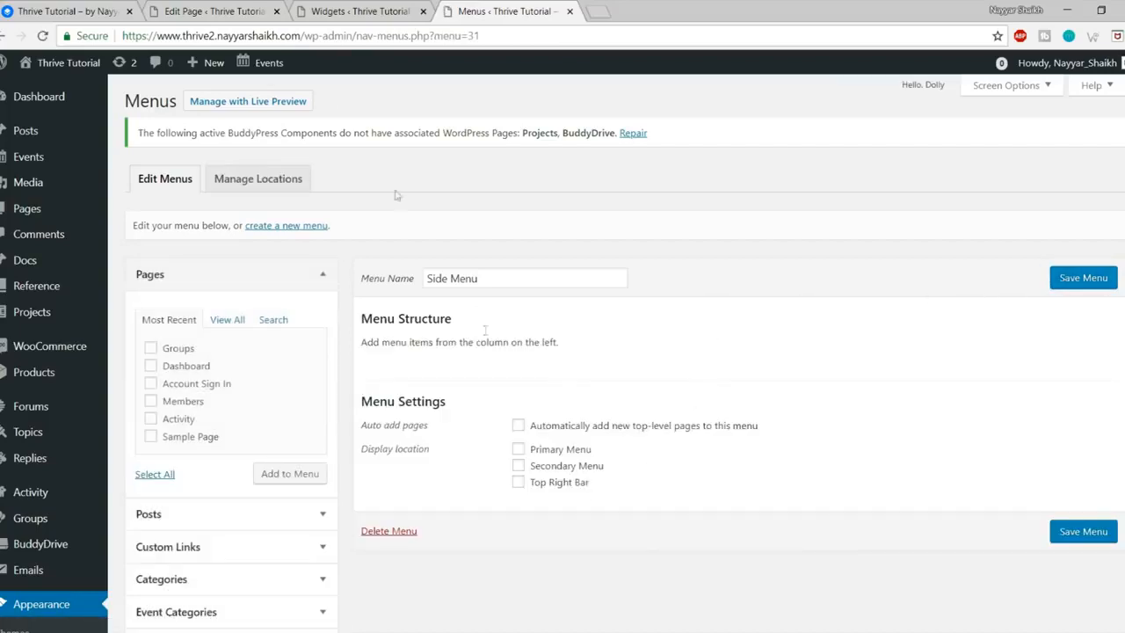
Step: Check the live site's front end, then return to the Side Menu editor
left_click(58, 11)
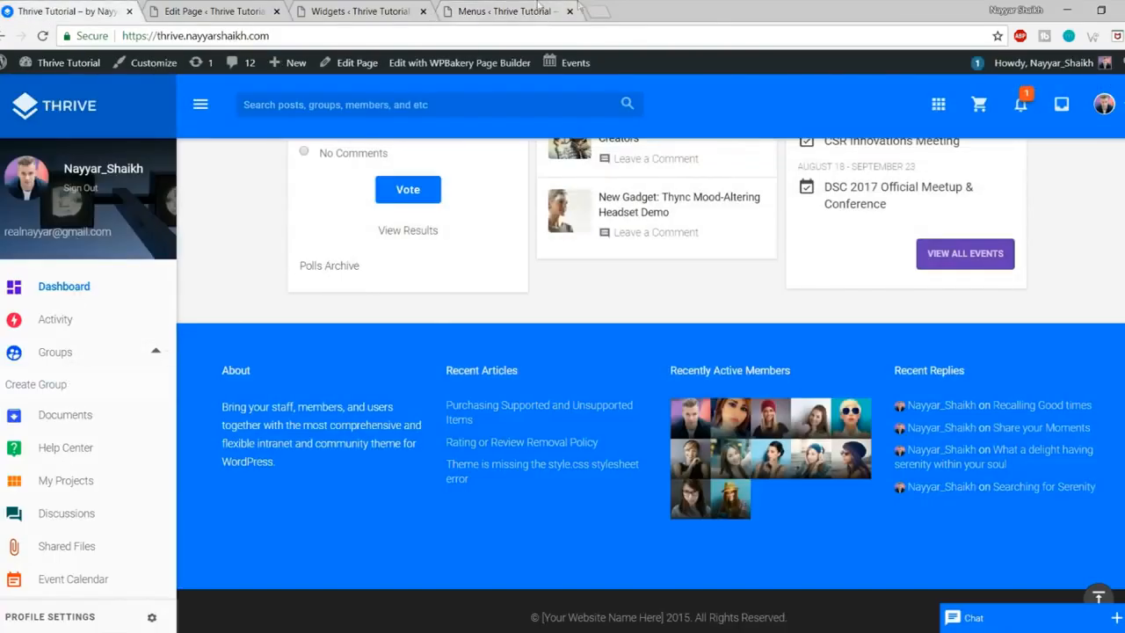
left_click(577, 9)
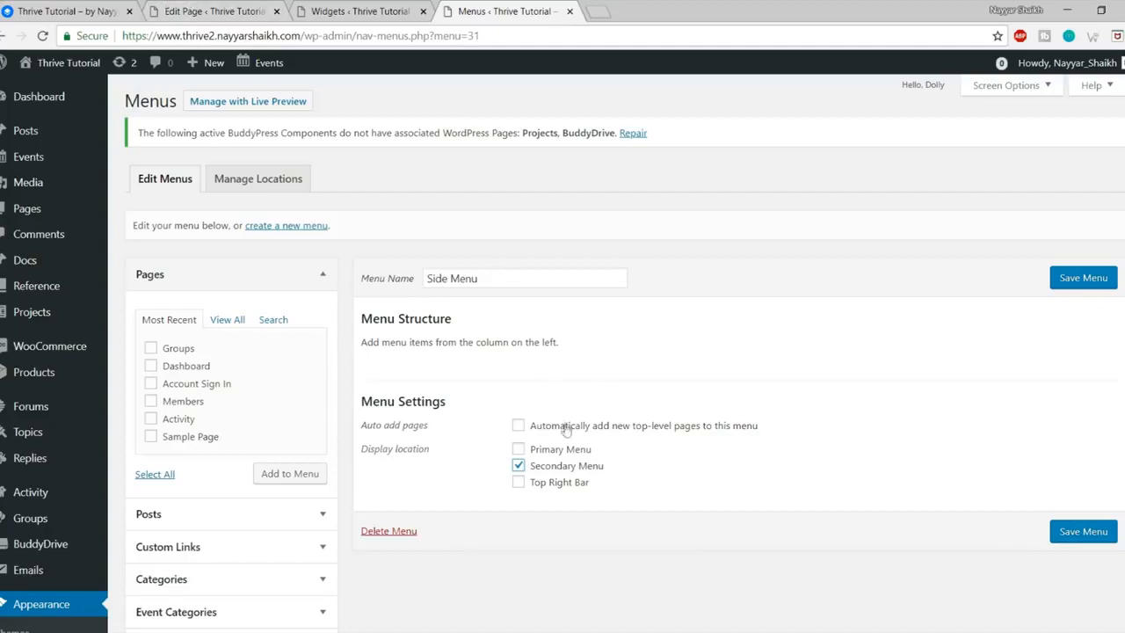
mouse_move(68, 63)
left_click(40, 90)
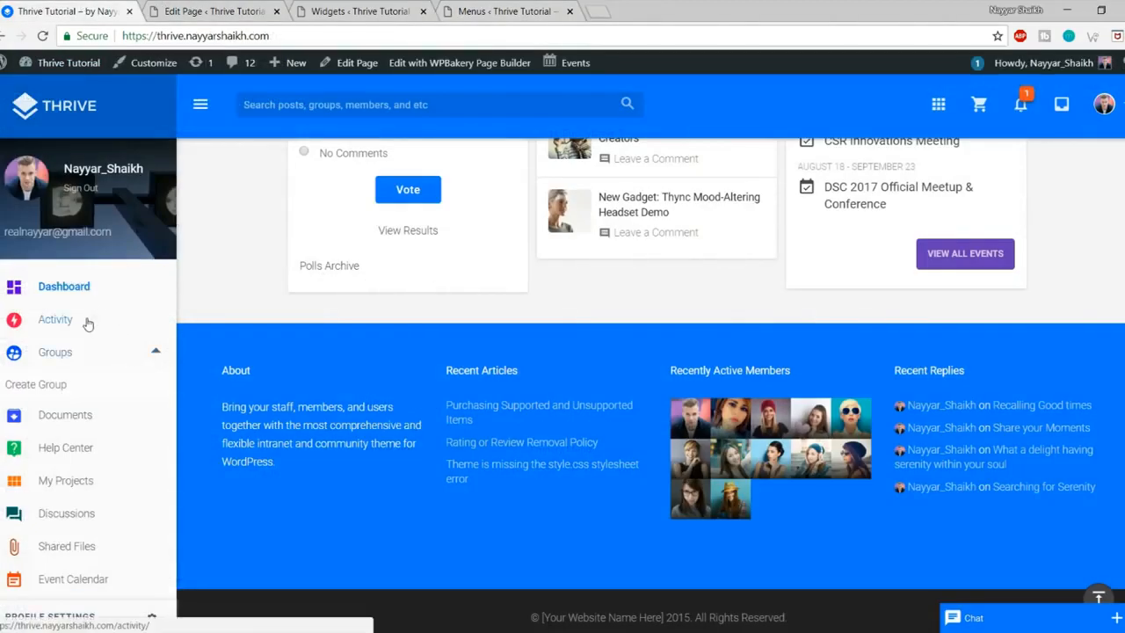
scroll(94, 373, "down", 1)
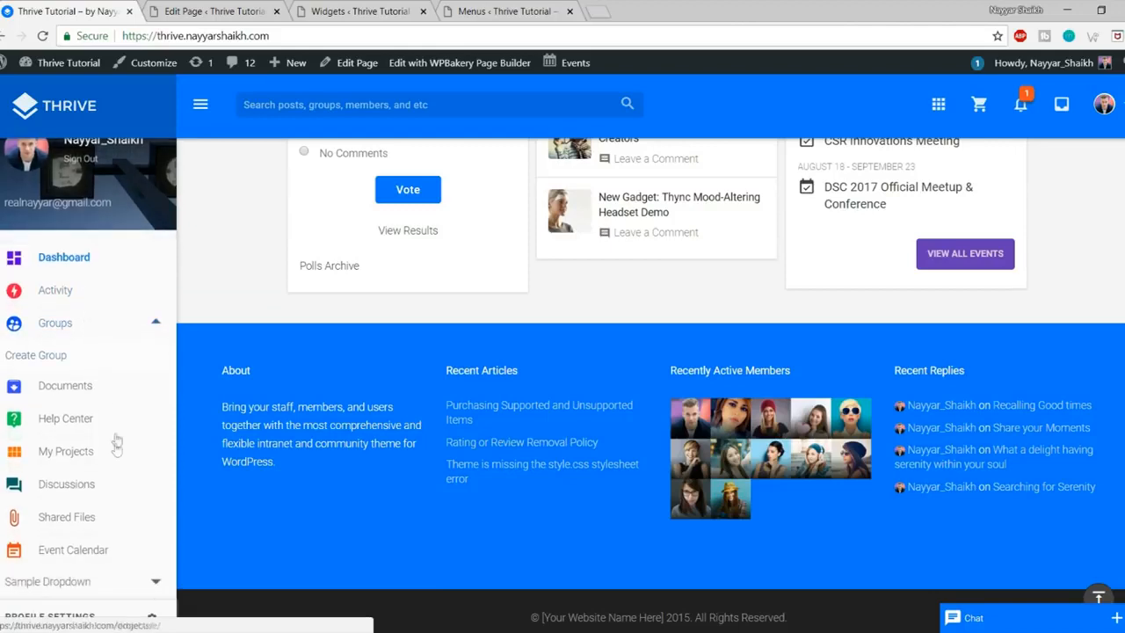
left_click(499, 7)
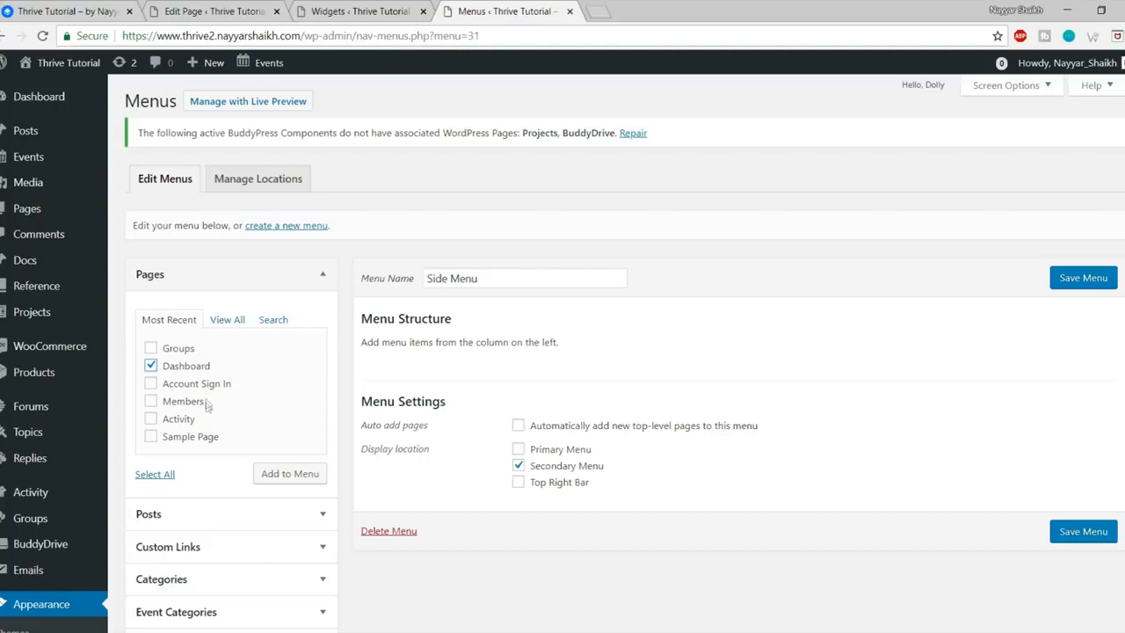
Step: Add the Activity and Groups pages to the Side Menu
left_click(181, 423)
left_click(185, 351)
left_click(287, 479)
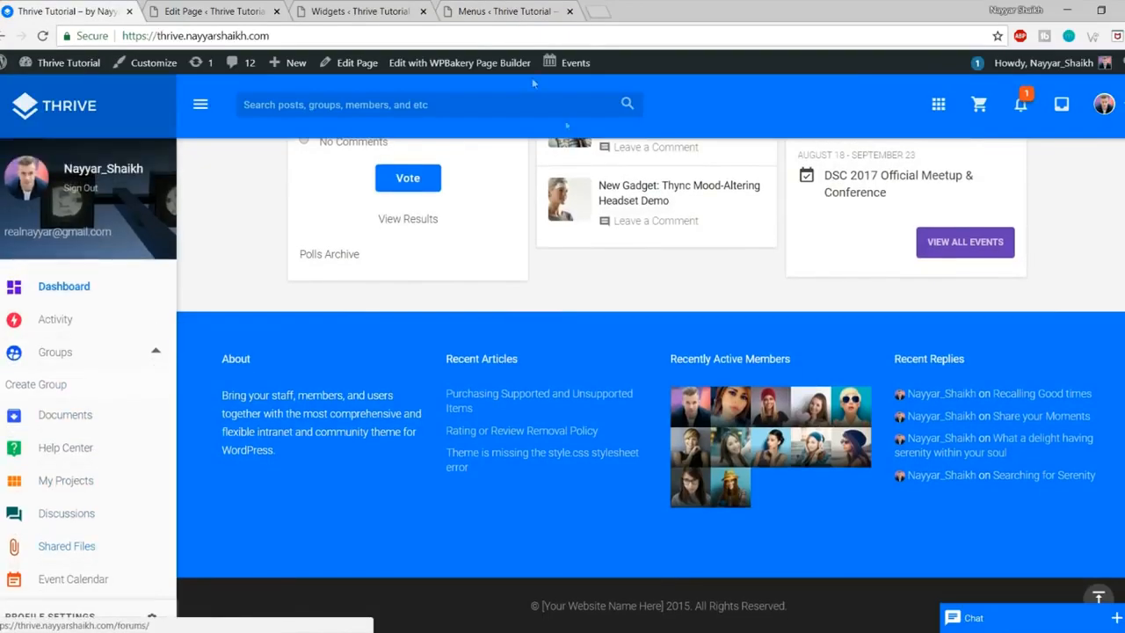
left_click(483, 10)
scroll(440, 352, "down", 3)
scroll(475, 369, "up", 3)
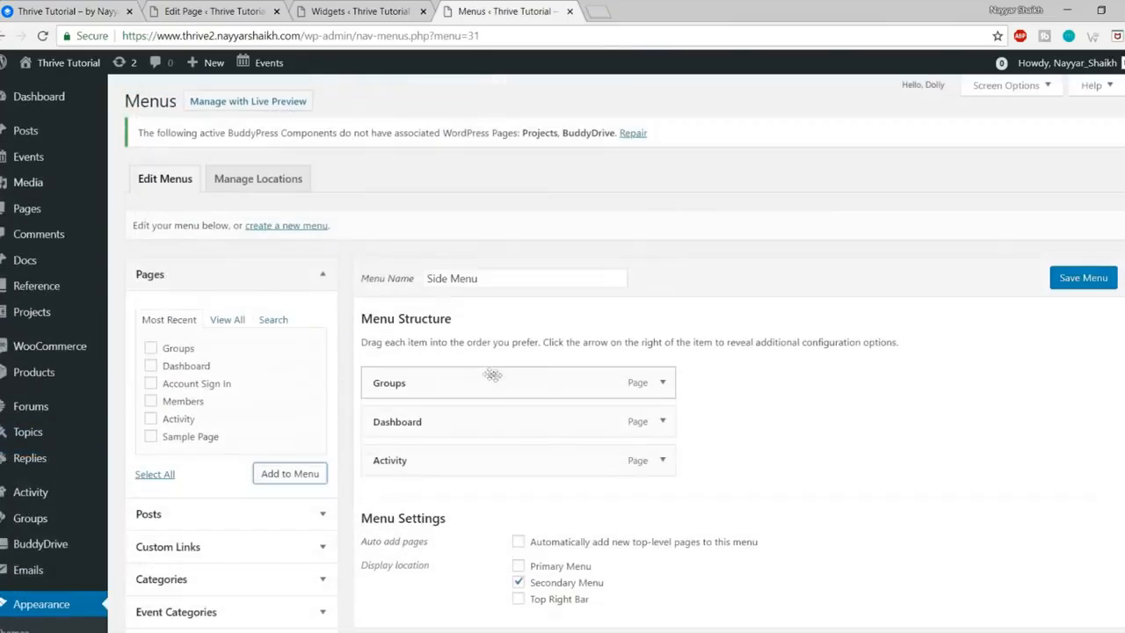
Step: Enable BuddyPress in Screen Options and add its Profile and related links
left_click(1011, 87)
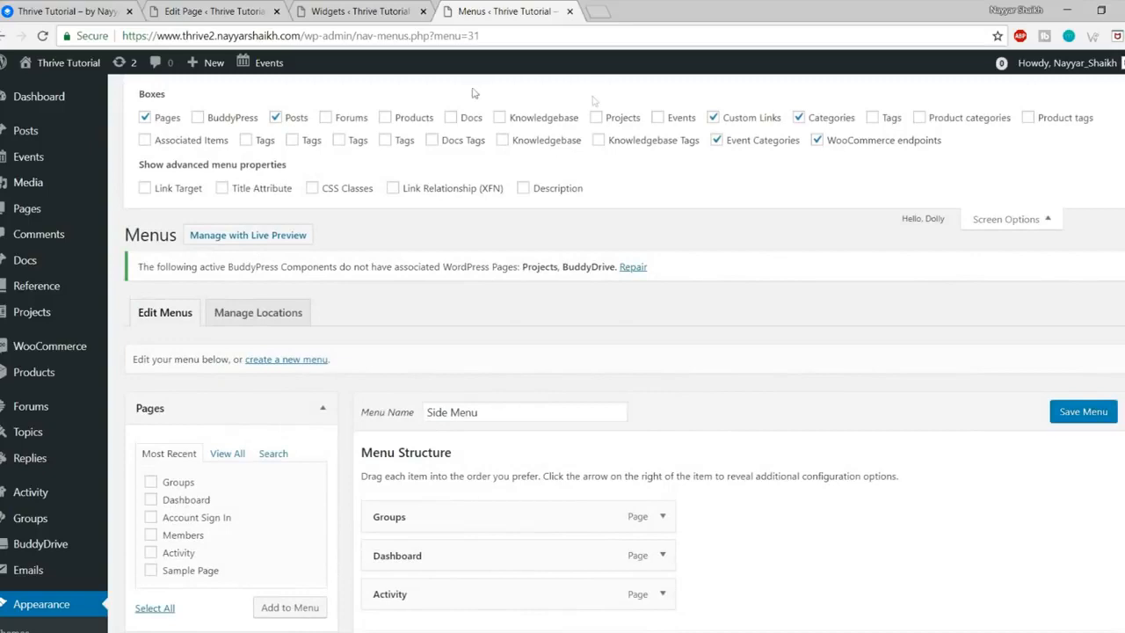
left_click(1008, 219)
scroll(1005, 221, "down", 3)
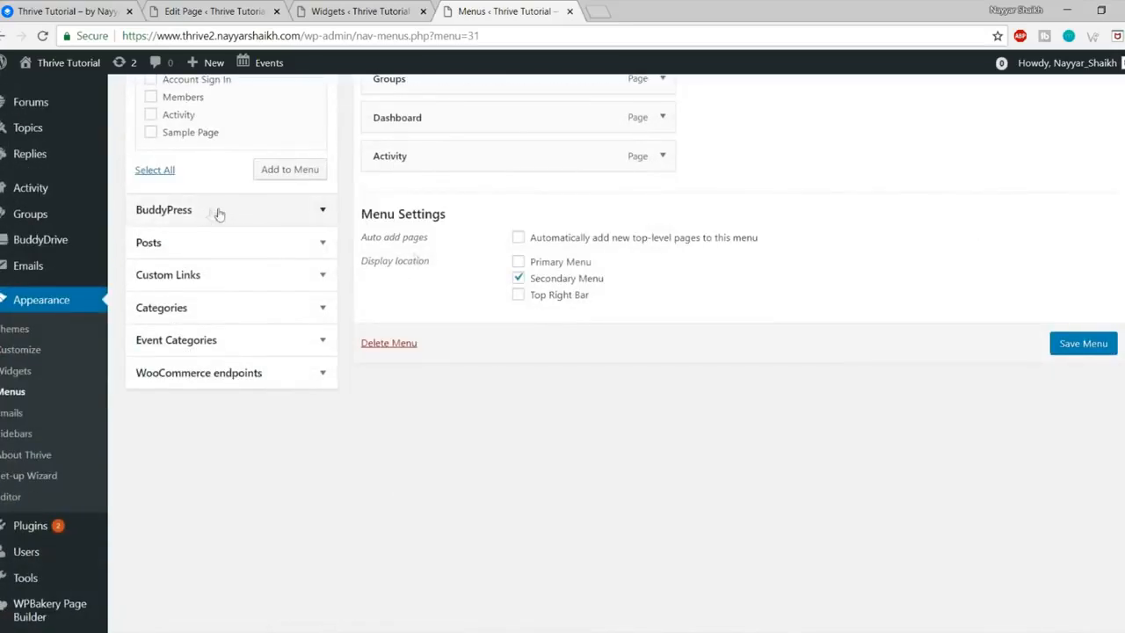
left_click(211, 214)
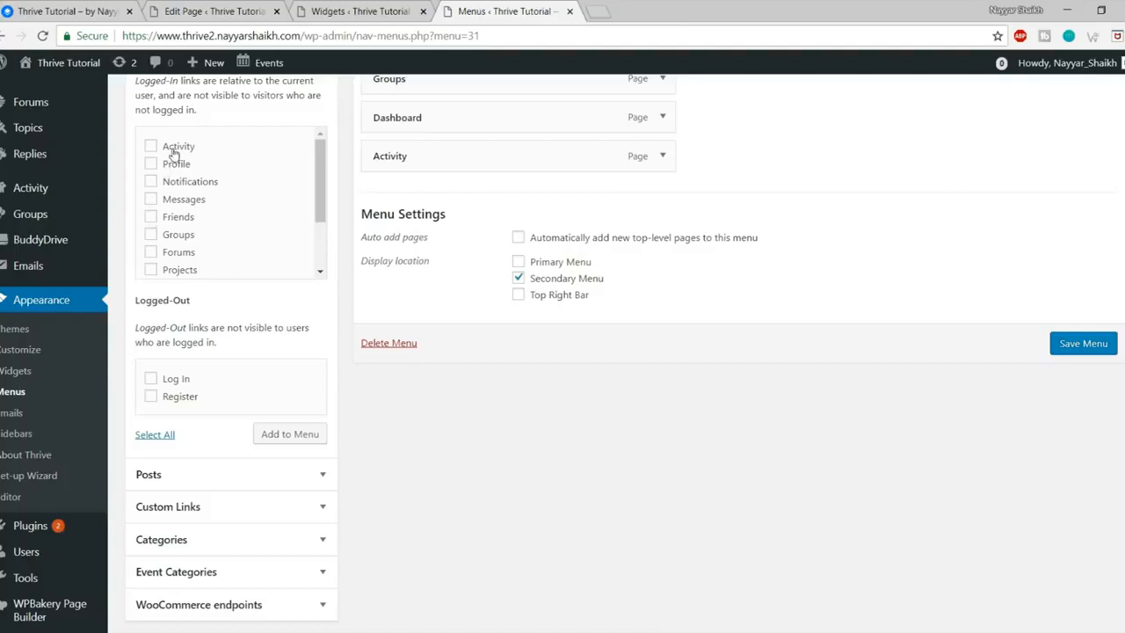
left_click(175, 166)
left_click(312, 434)
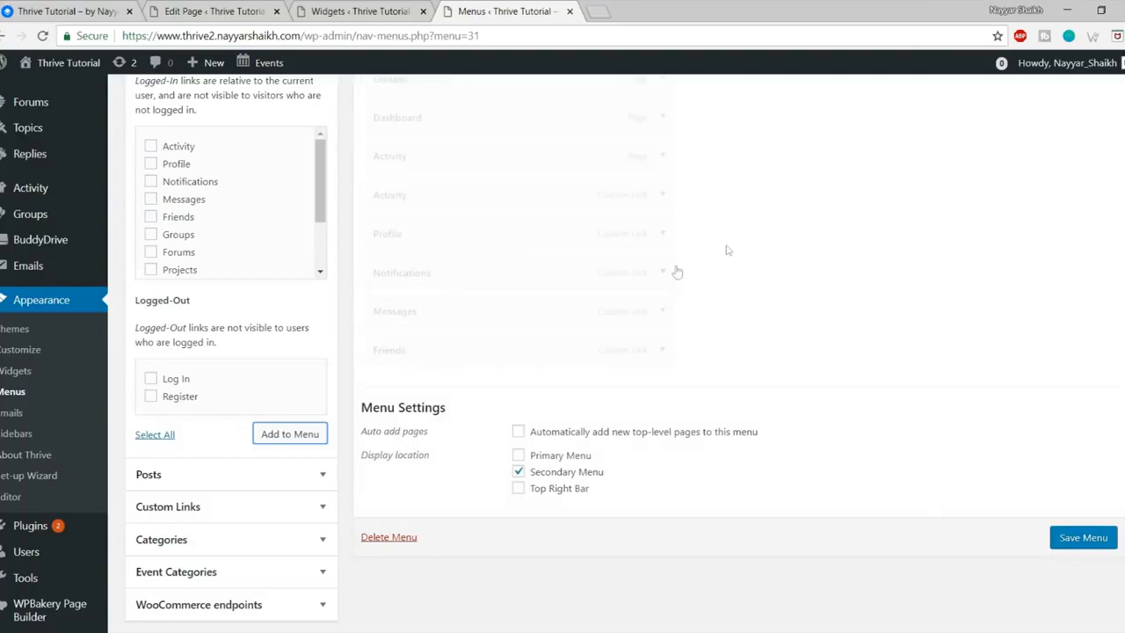
Step: Move Dashboard to the top, keep Groups top-level, and remove the duplicate Activity page
scroll(729, 309, "up", 2)
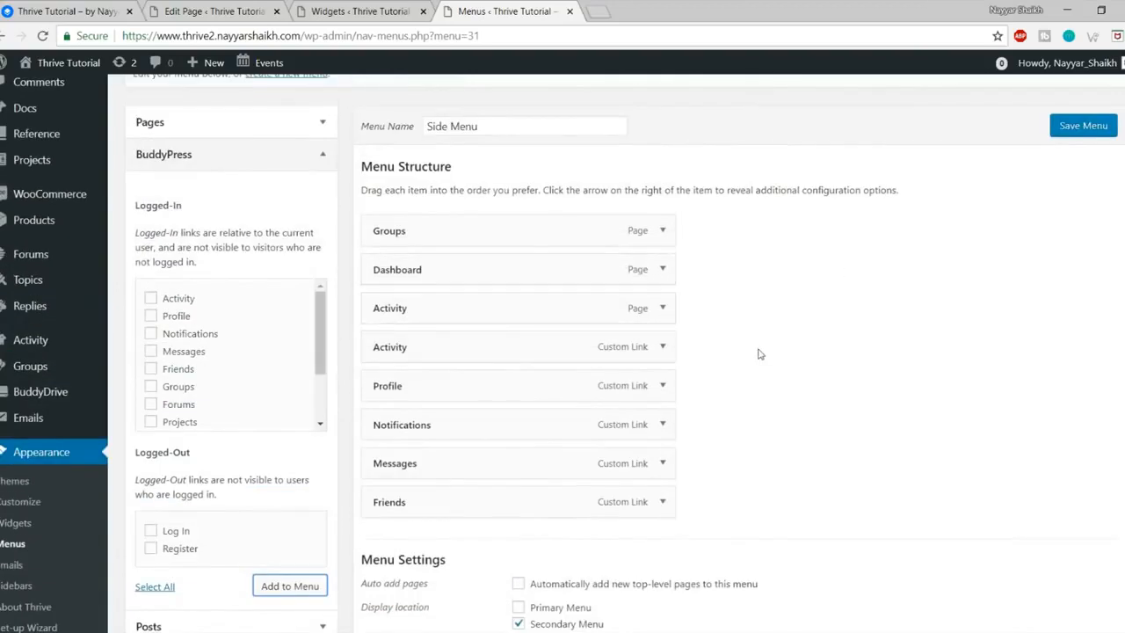
left_click_drag(477, 276, 479, 220)
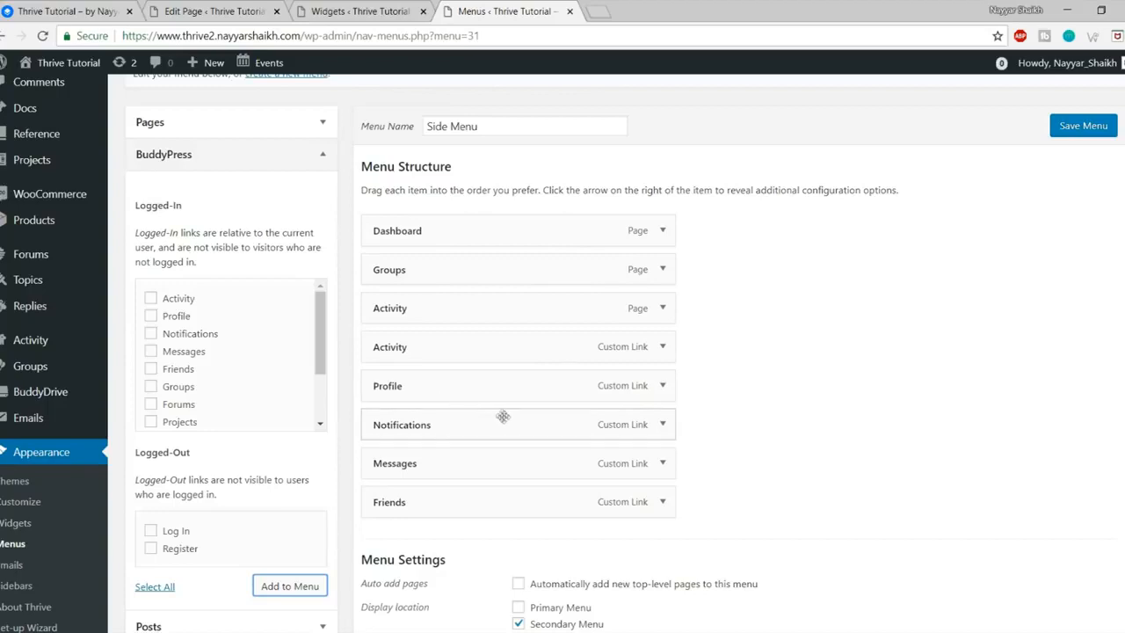
left_click_drag(444, 273, 456, 296)
mouse_move(445, 313)
left_mouse_down()
mouse_move(474, 312)
mouse_move(464, 318)
left_mouse_up()
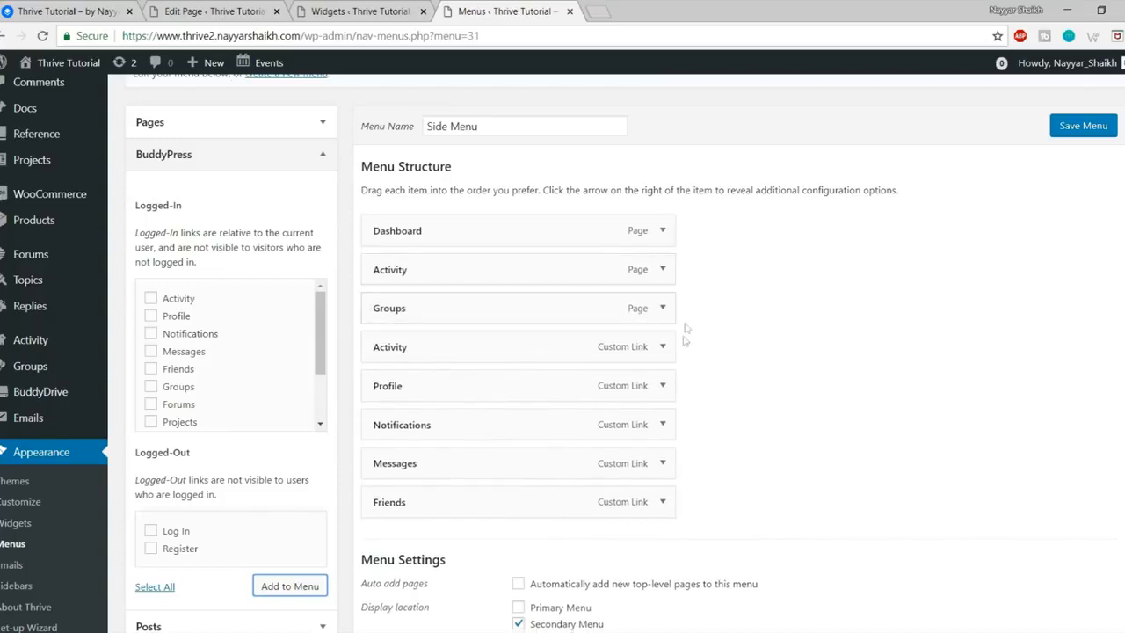
left_click(662, 270)
scroll(527, 369, "down", 1)
left_click(385, 517)
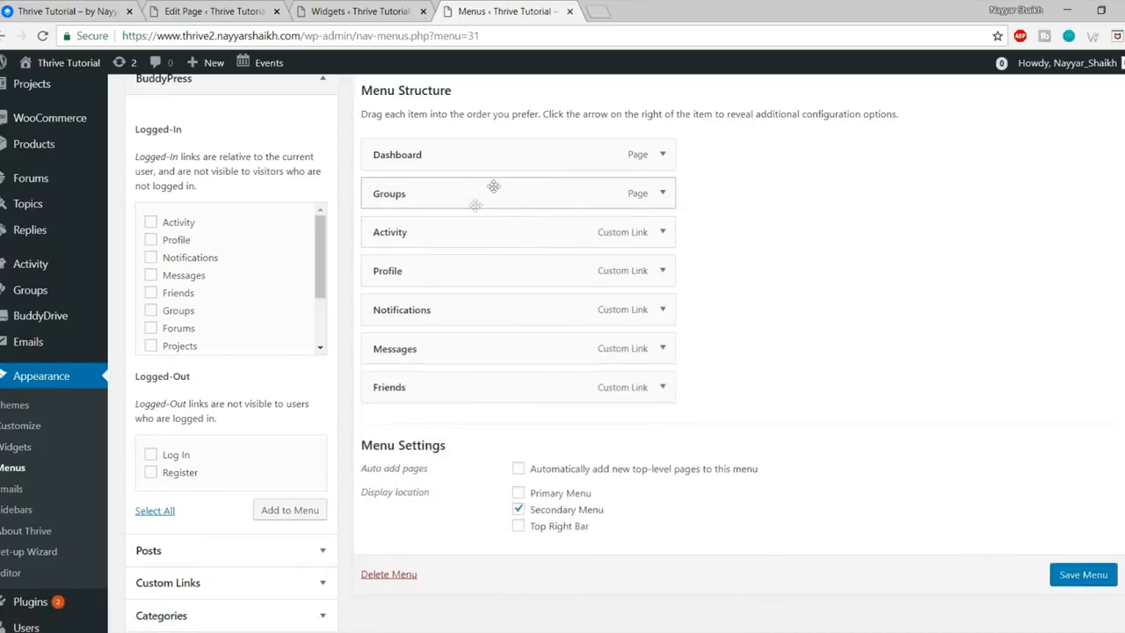
scroll(692, 375, "up", 1)
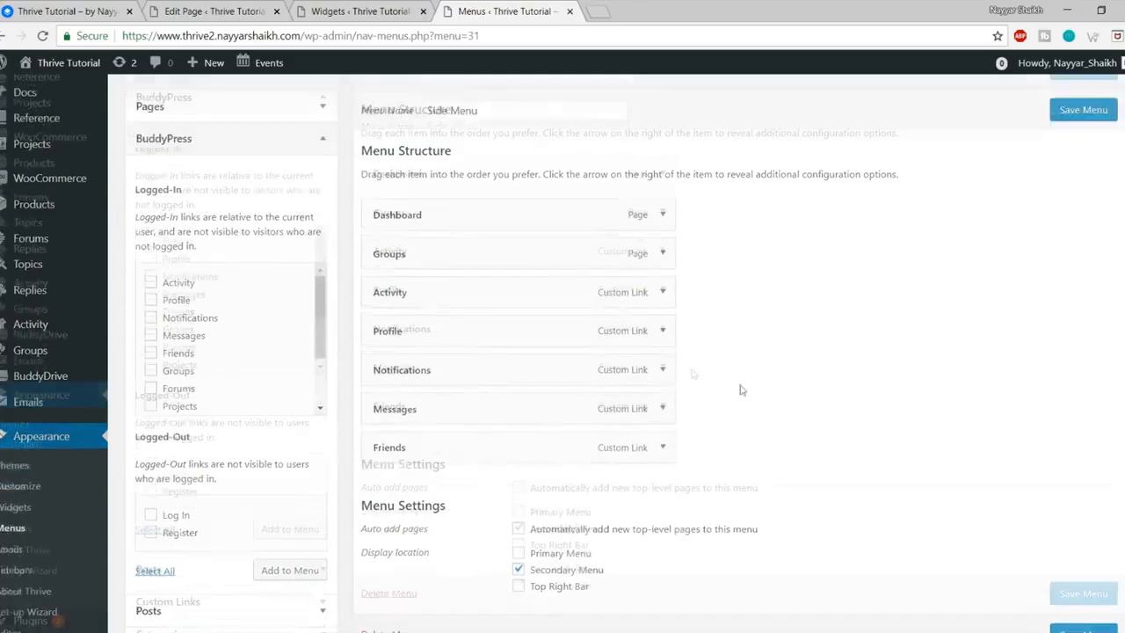
scroll(1055, 528, "down", 1)
Step: Save the Side Menu and return to the menu editor tab
left_click(1094, 587)
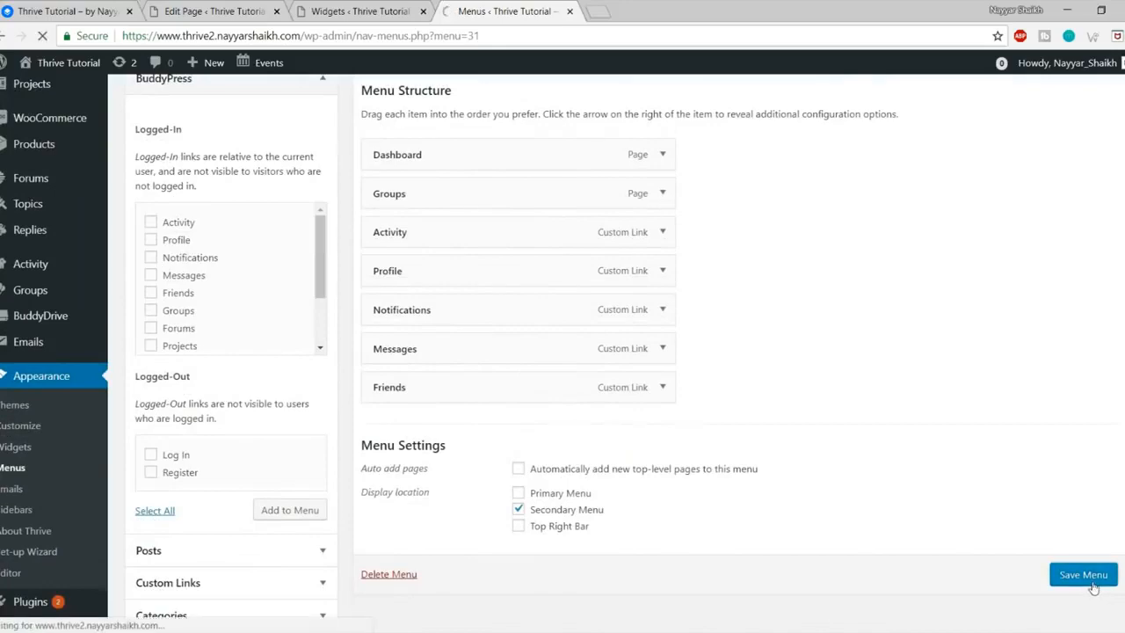
left_click(387, 11)
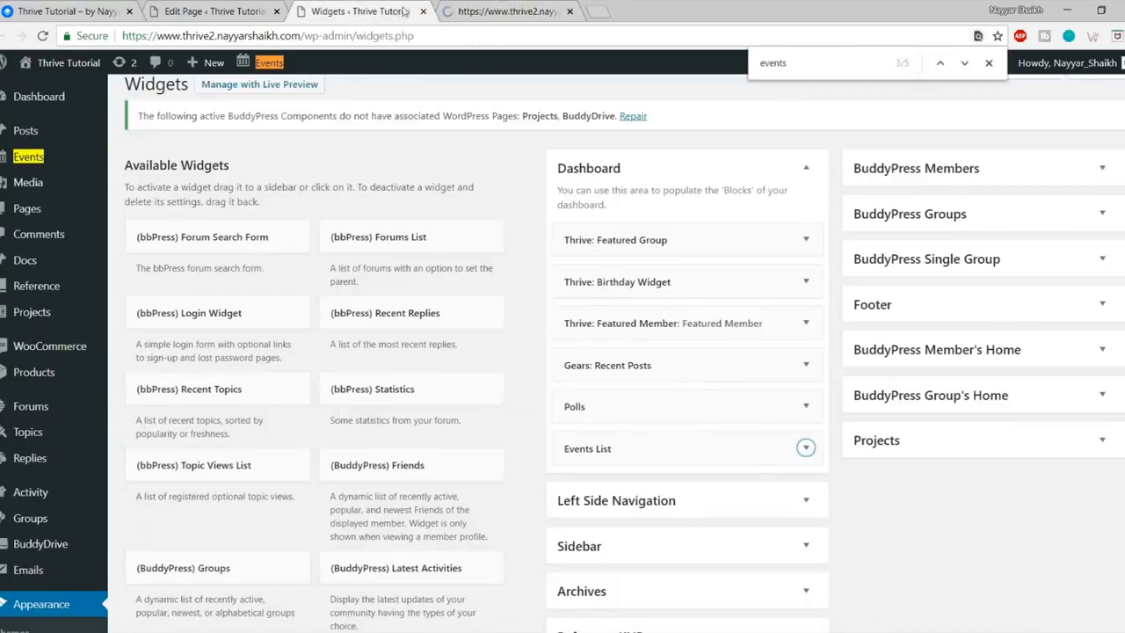
left_click(423, 11)
left_click(251, 13)
left_click(352, 10)
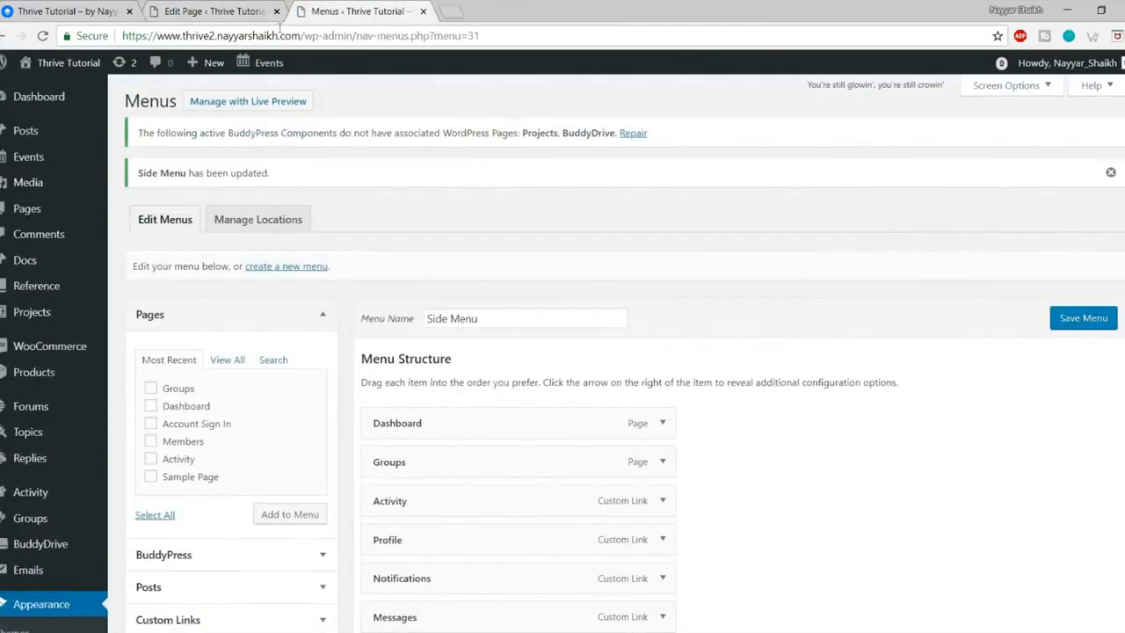
Step: Open the live site in a new tab to compare its sidebar with the demo site
mouse_move(62, 63)
right_click(53, 89)
left_click(61, 99)
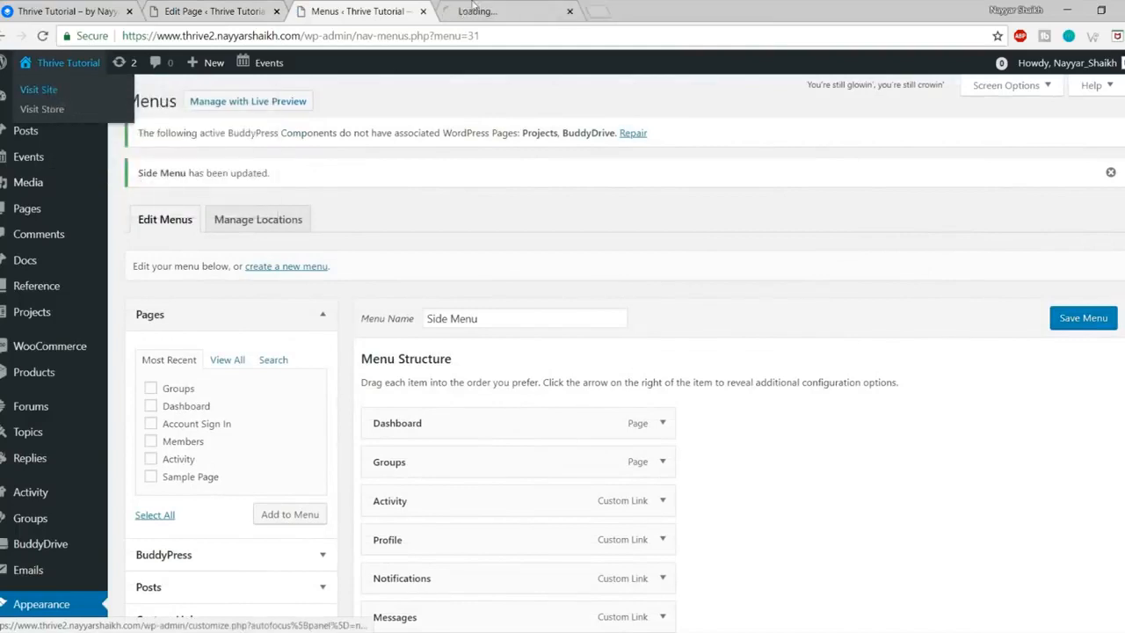
left_click(492, 11)
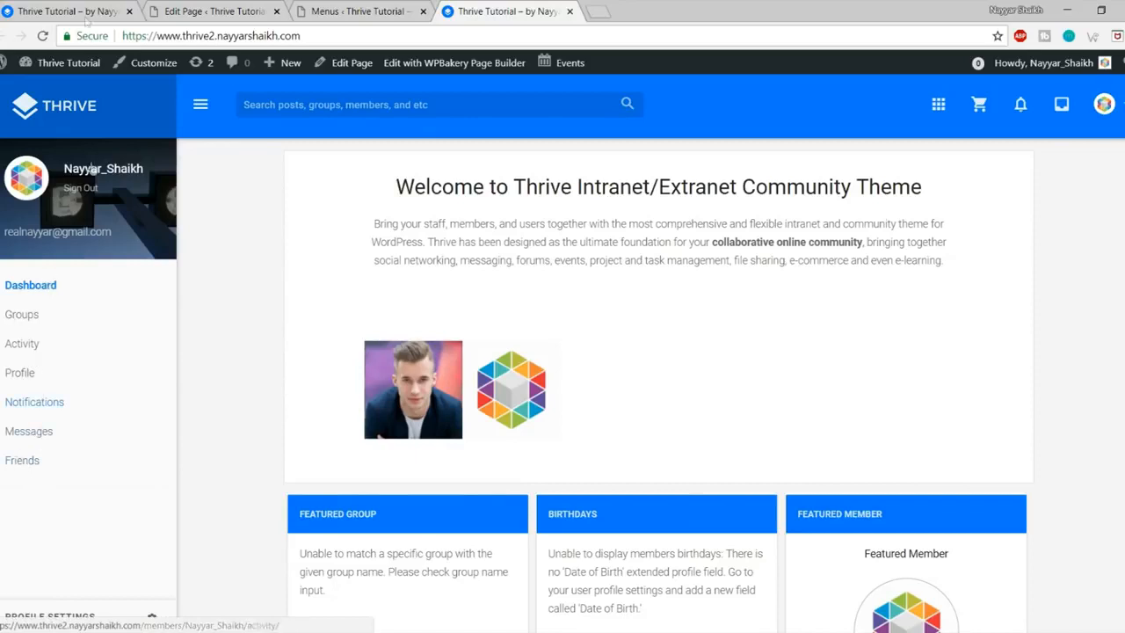
left_click(50, 9)
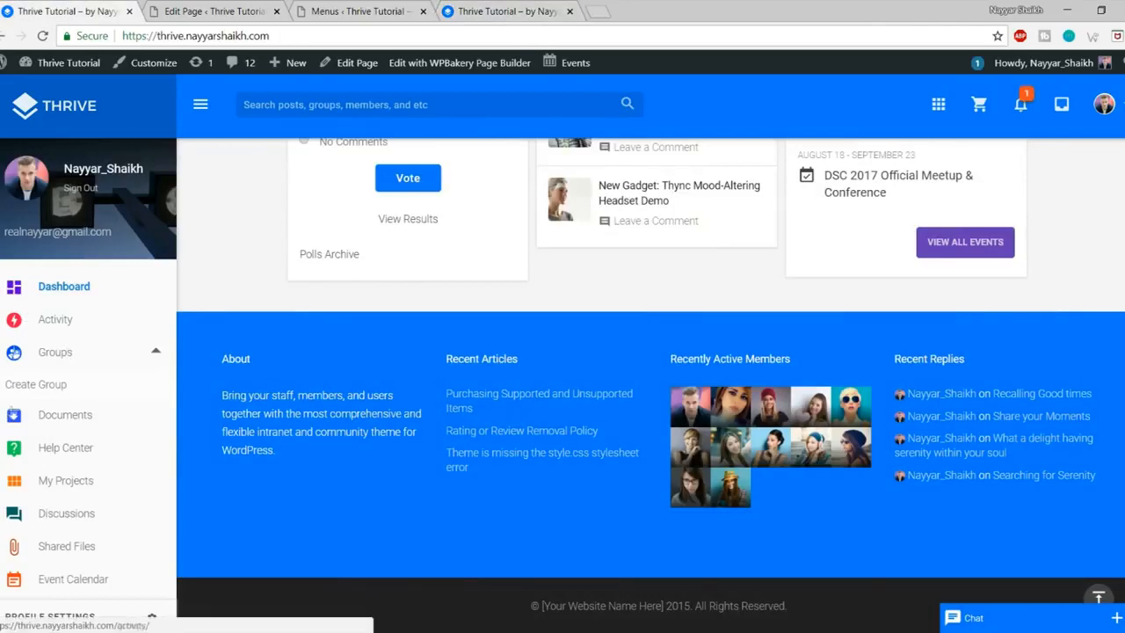
scroll(57, 525, "down", 1)
scroll(58, 536, "up", 1)
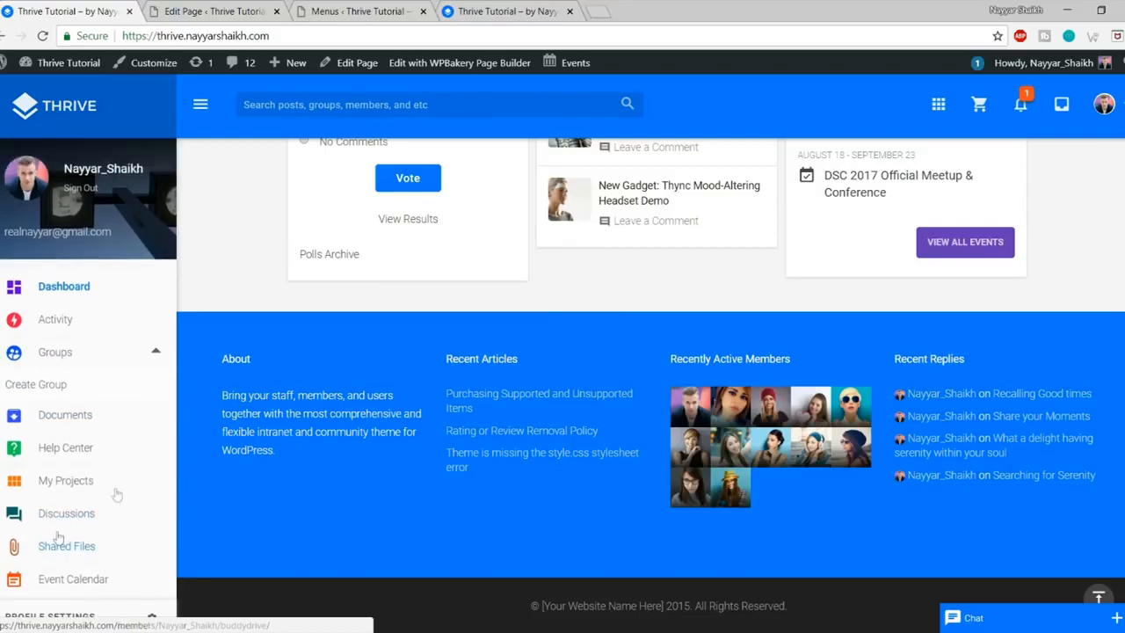
left_click(356, 11)
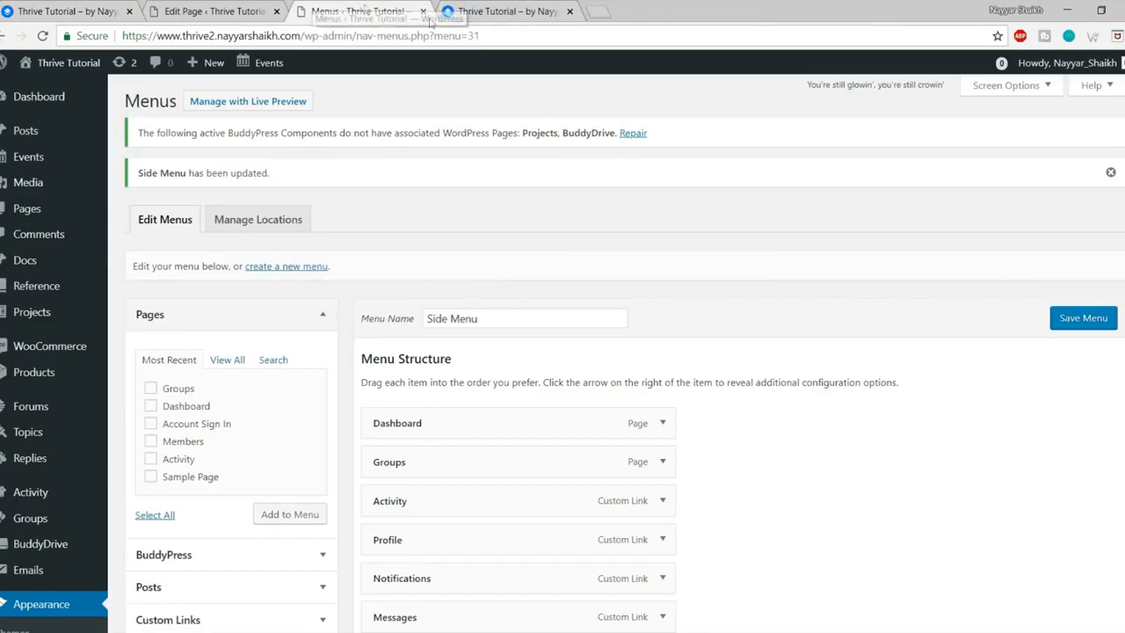
scroll(764, 296, "down", 2)
Step: Give the Dashboard item the dashboard icon, found by searching 'dash', tinted purple
left_click(663, 194)
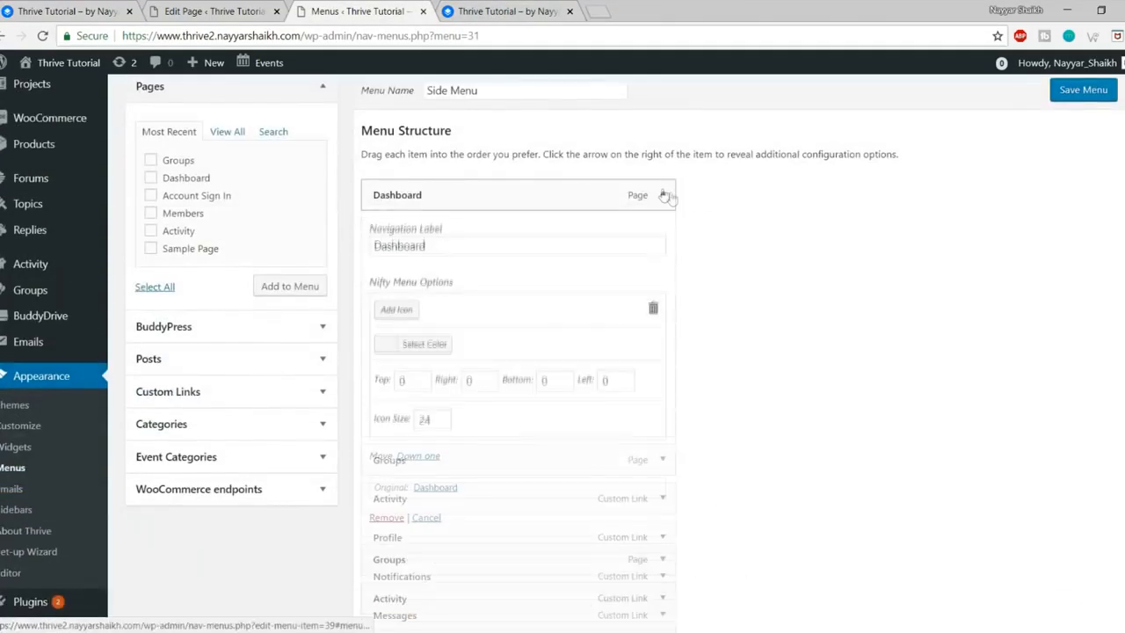
scroll(510, 322, "down", 1)
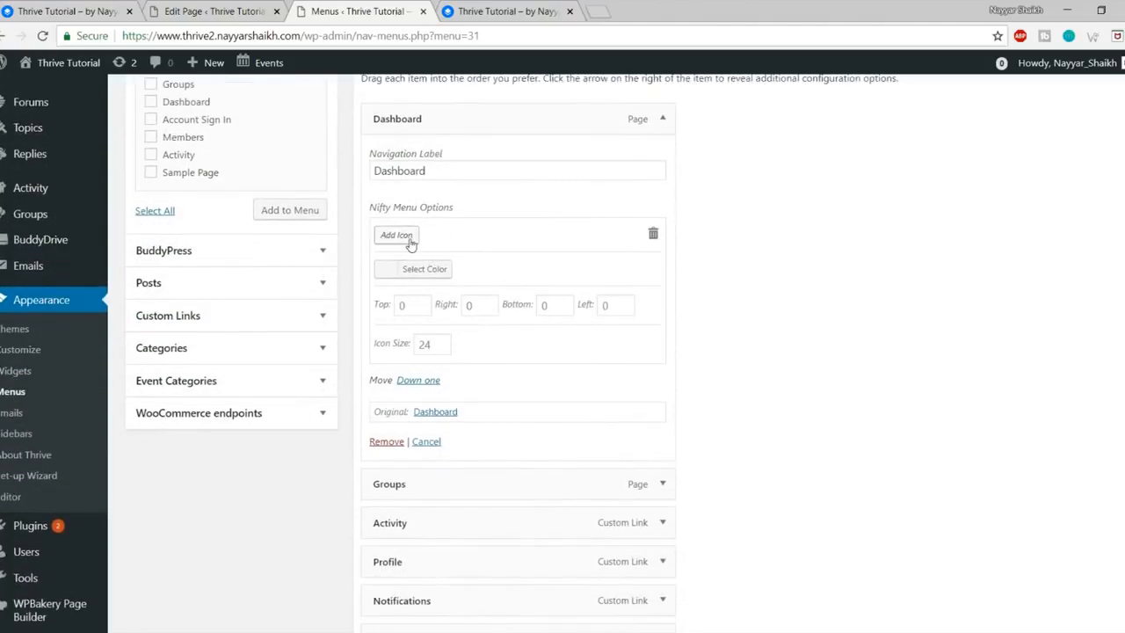
left_click(413, 237)
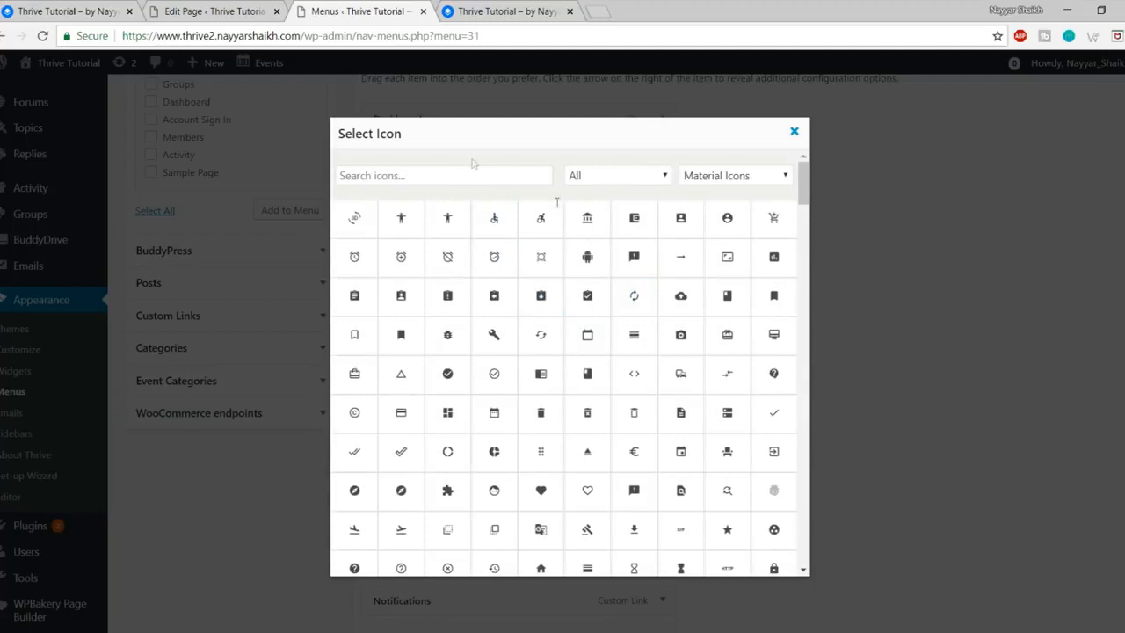
left_click(474, 170)
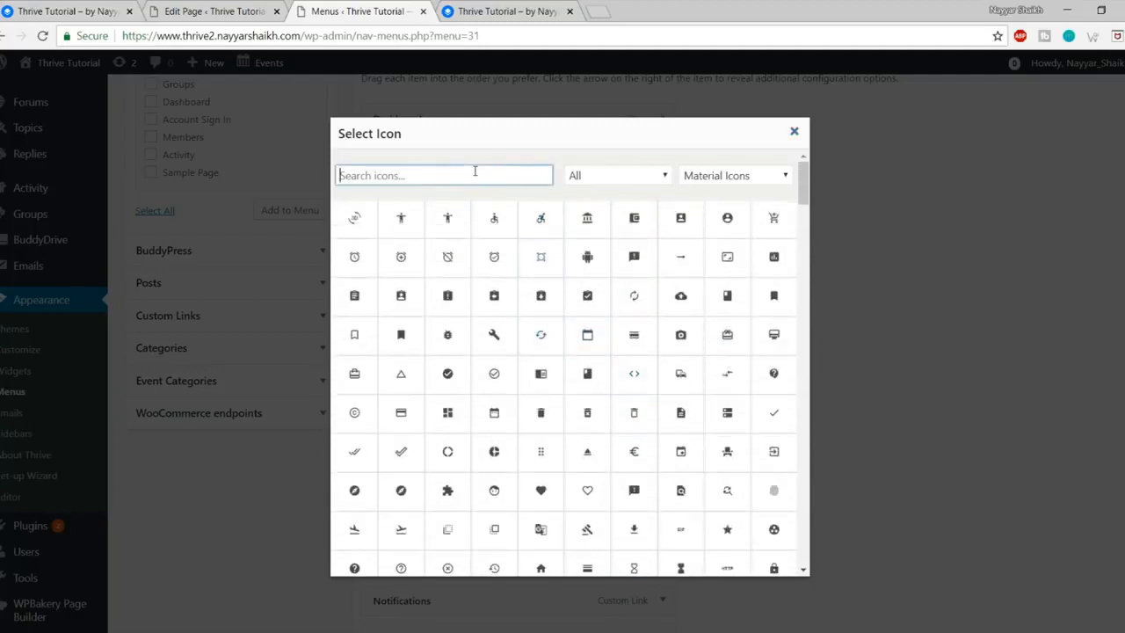
type("dash")
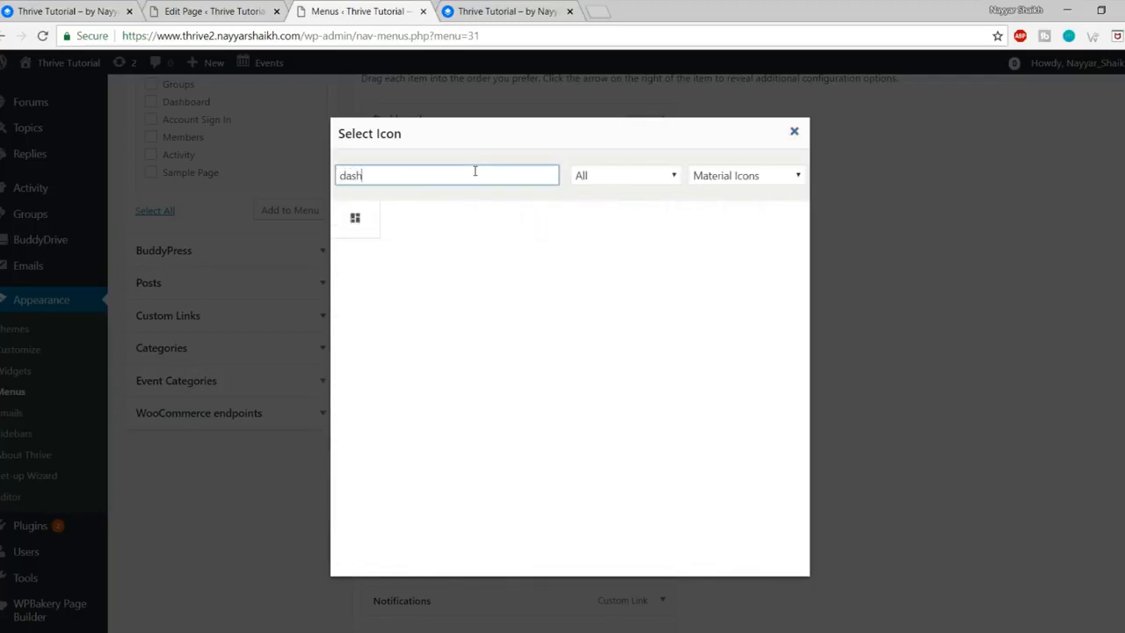
left_click(366, 230)
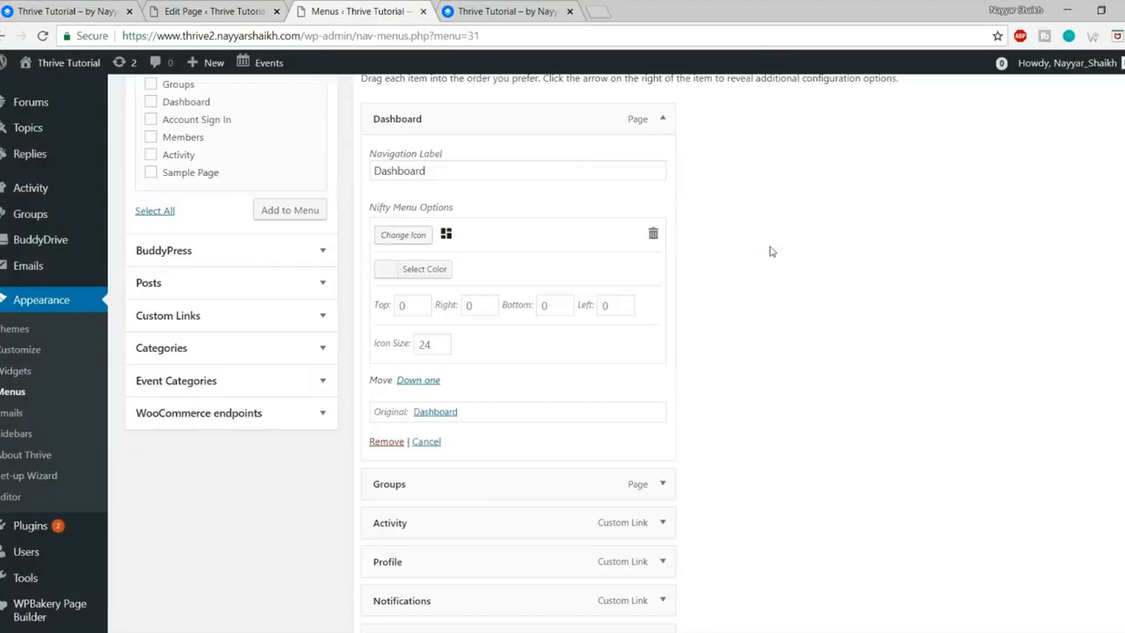
left_click(433, 270)
scroll(592, 321, "down", 1)
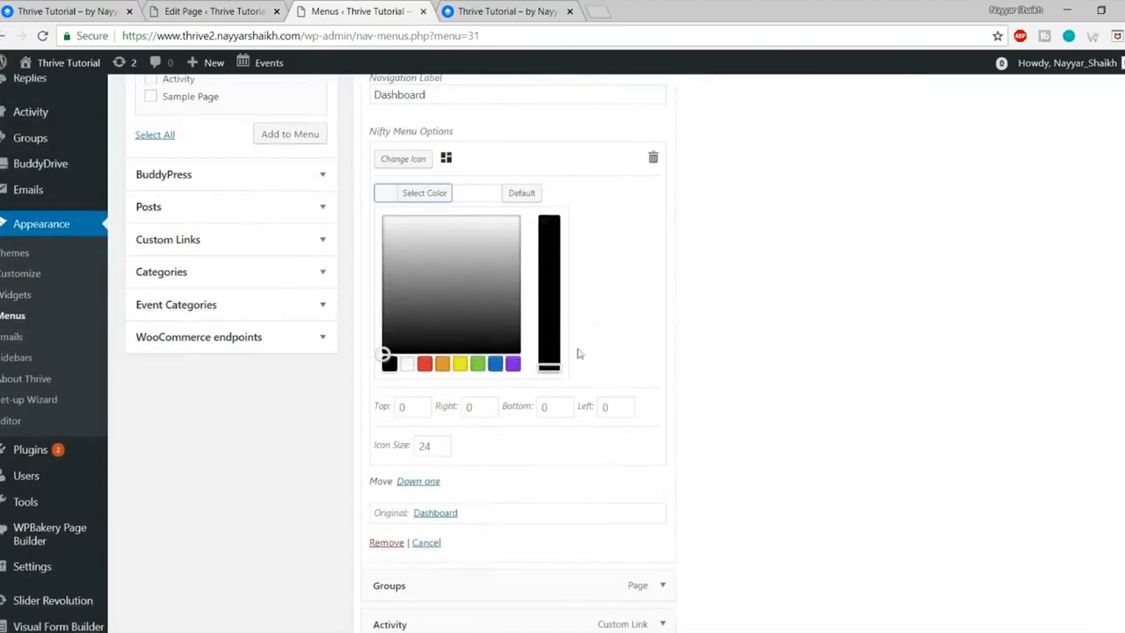
left_click(512, 363)
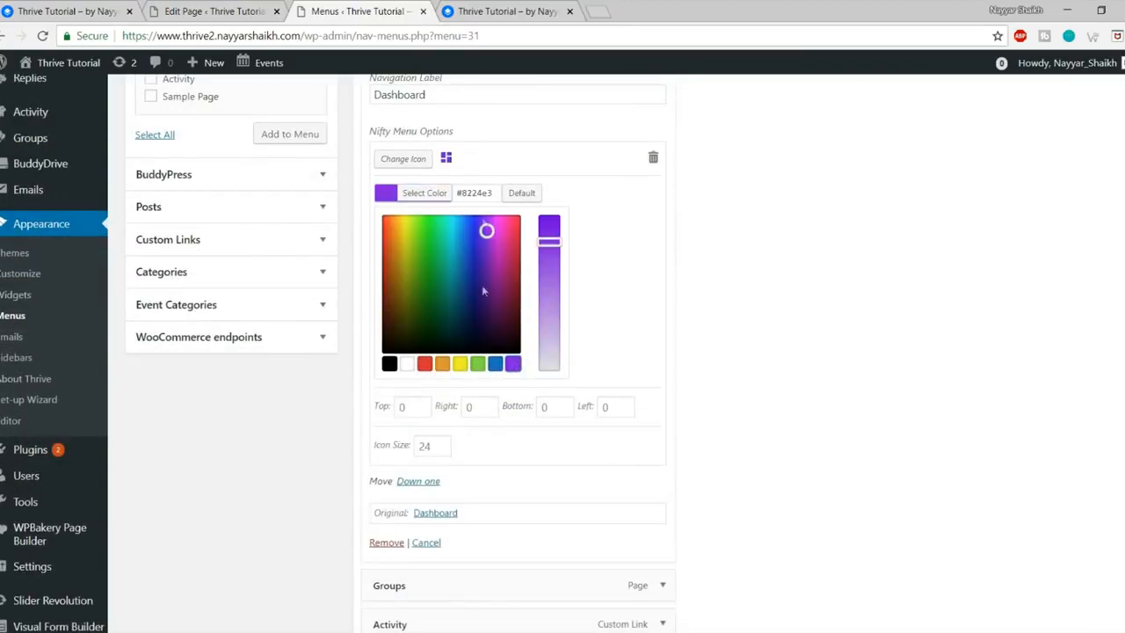
left_click(427, 200)
scroll(866, 329, "down", 3)
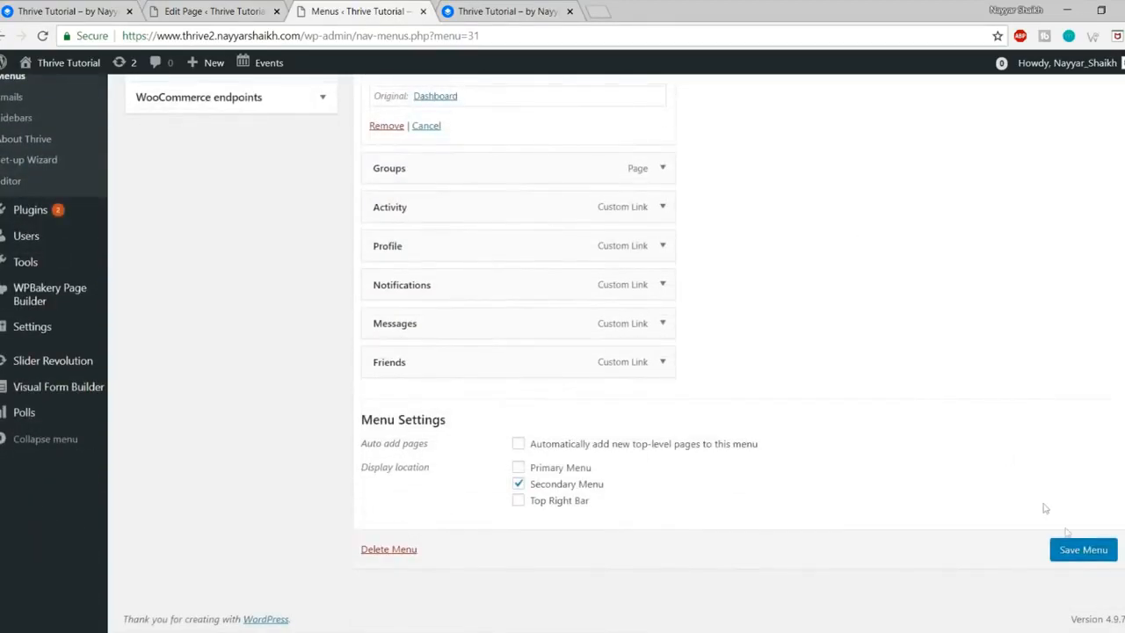
Step: Save the Side Menu and reload the live site to see the new icon
left_click(1082, 552)
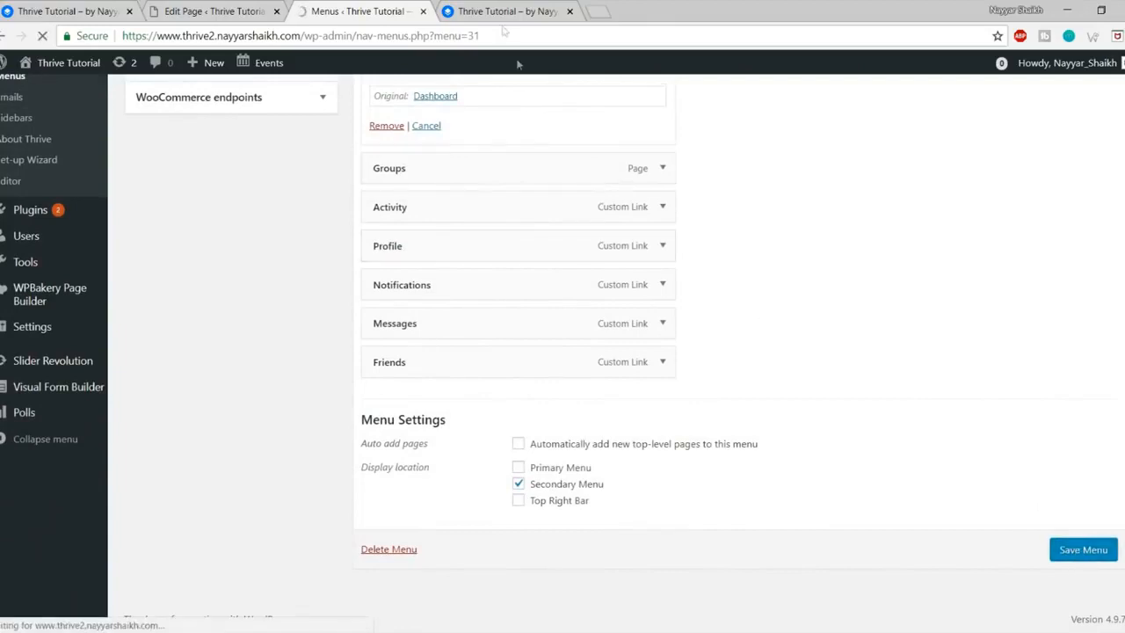
left_click(501, 12)
left_click(42, 36)
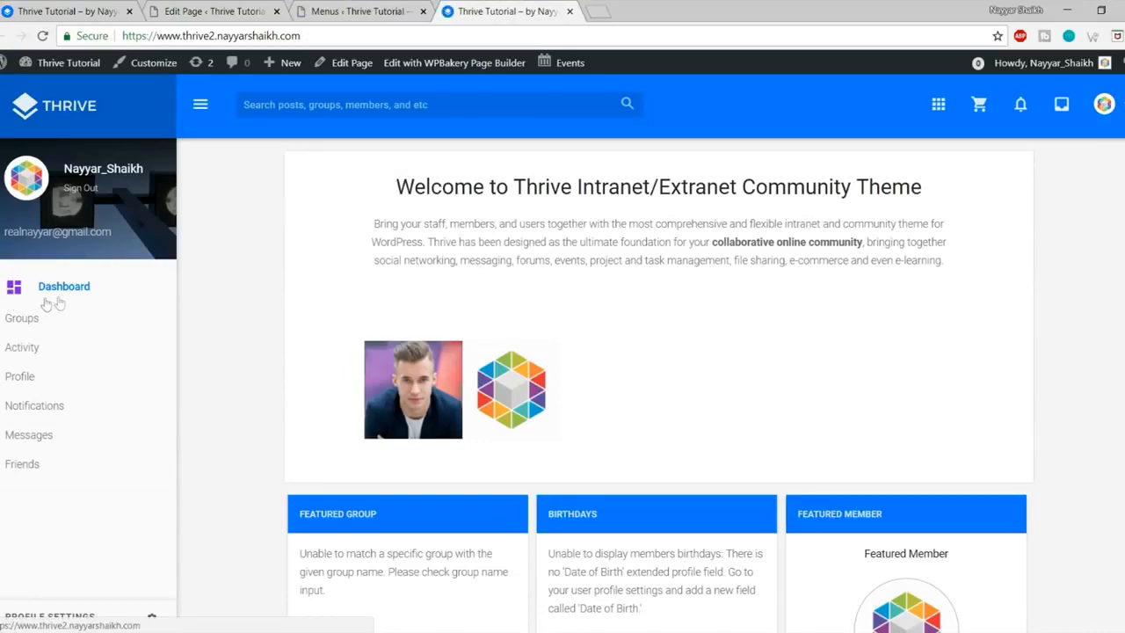
left_click(343, 7)
scroll(528, 414, "down", 1)
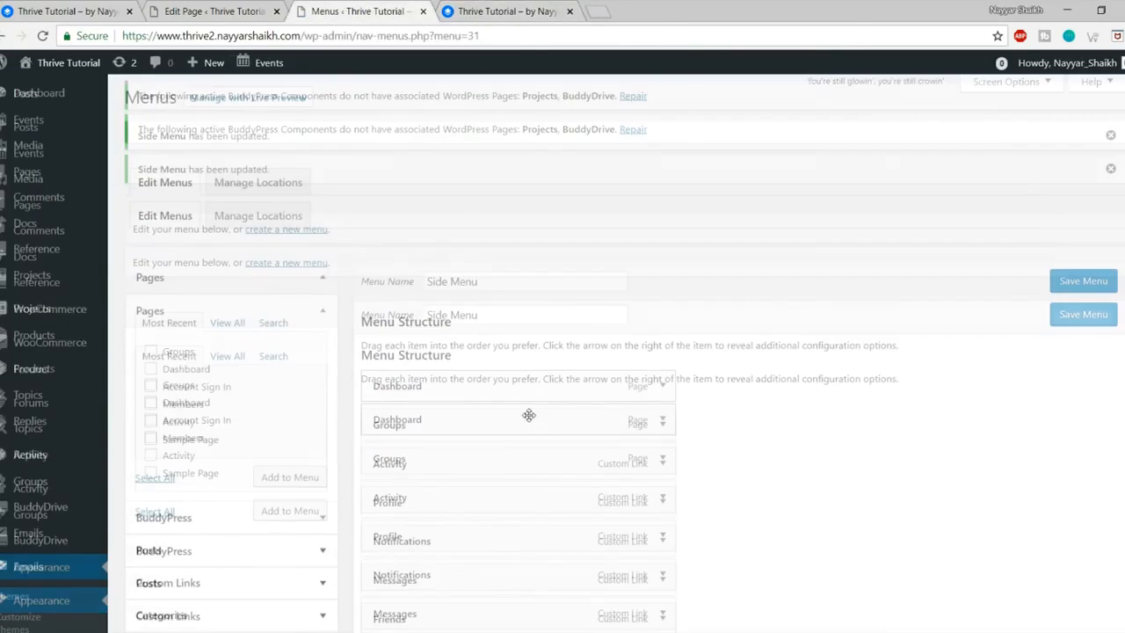
scroll(650, 409, "down", 2)
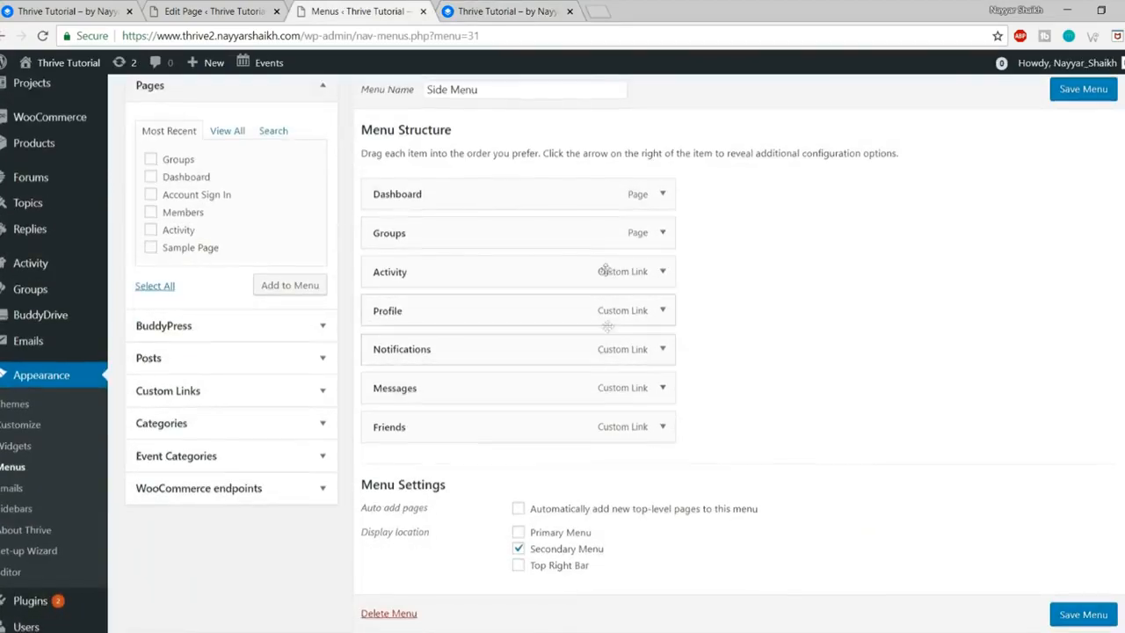
Step: Give the Groups item the supervised_user_circle icon, found by searching 'user', tinted red
scroll(606, 270, "down", 1)
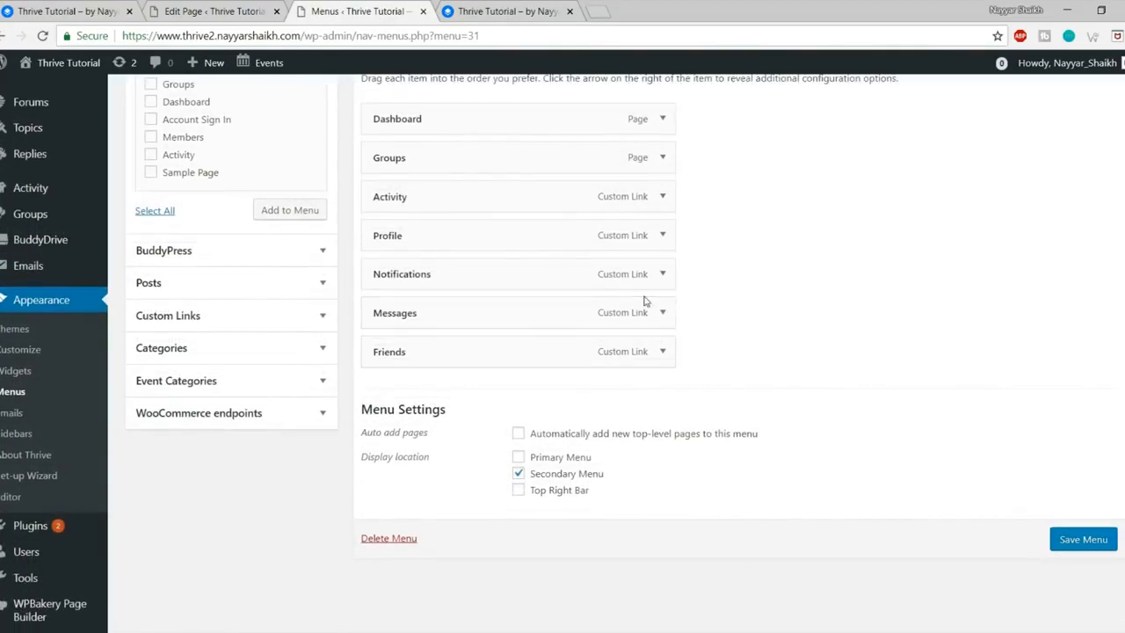
left_click(664, 157)
left_click(387, 283)
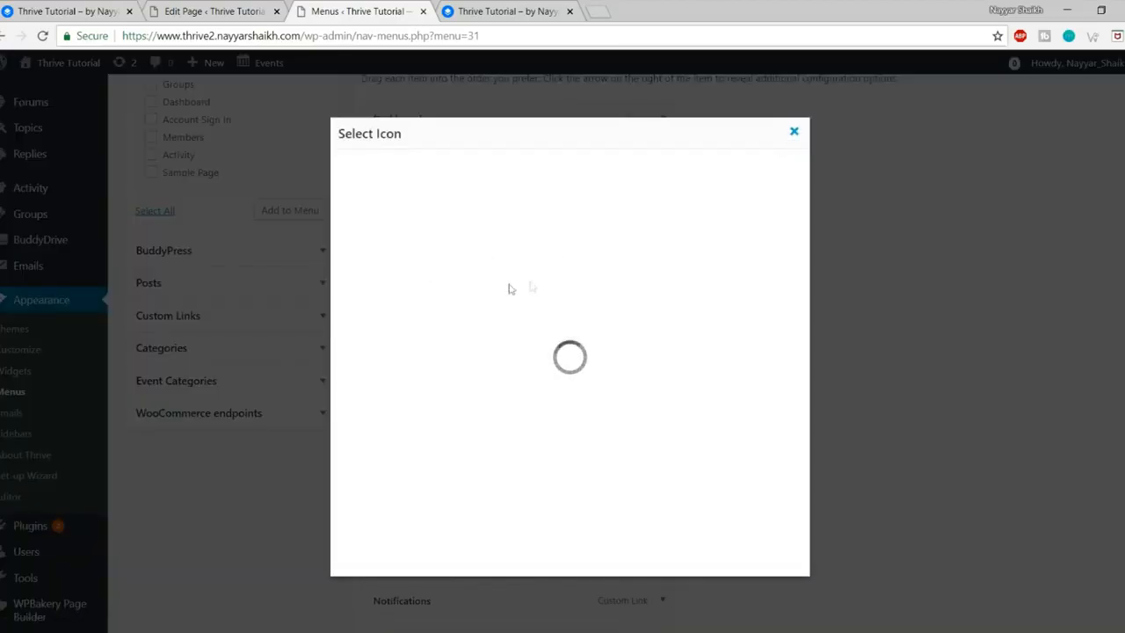
left_click(452, 175)
type("user")
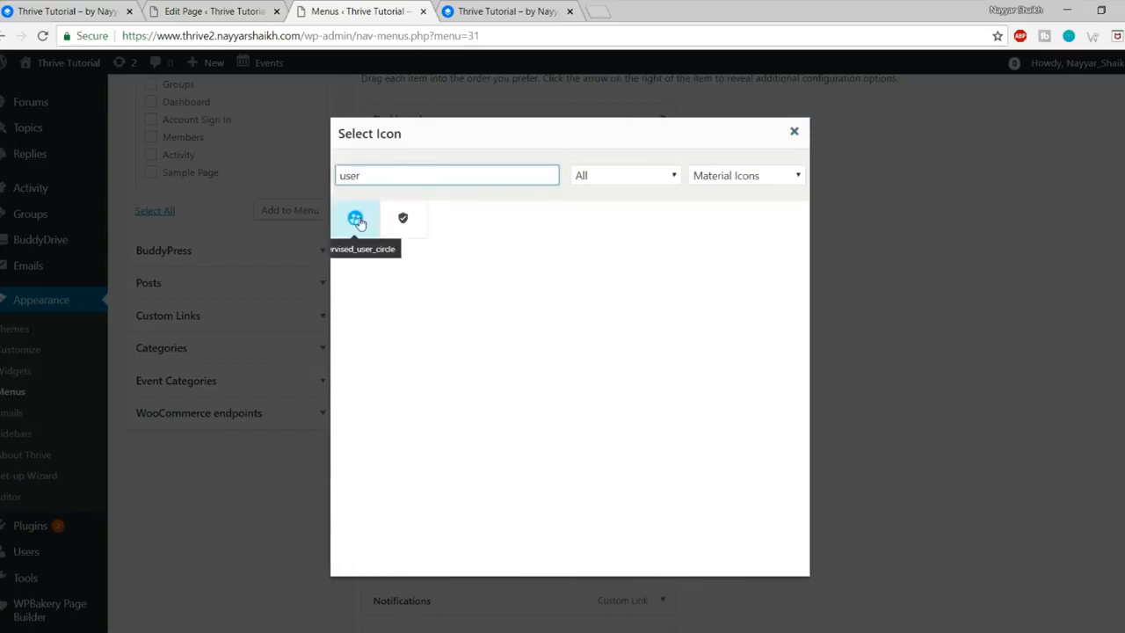
left_click(358, 223)
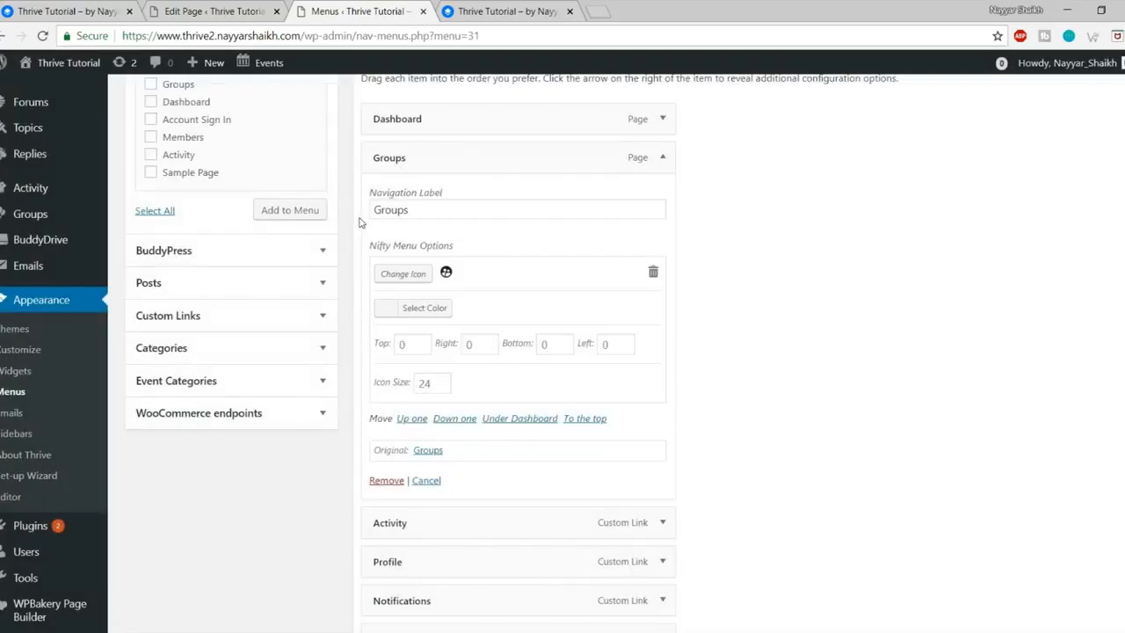
left_click(427, 308)
scroll(427, 369, "down", 1)
left_click(425, 402)
Step: Collapse the Groups item and save the Side Menu
scroll(631, 214, "up", 1)
left_click(661, 157)
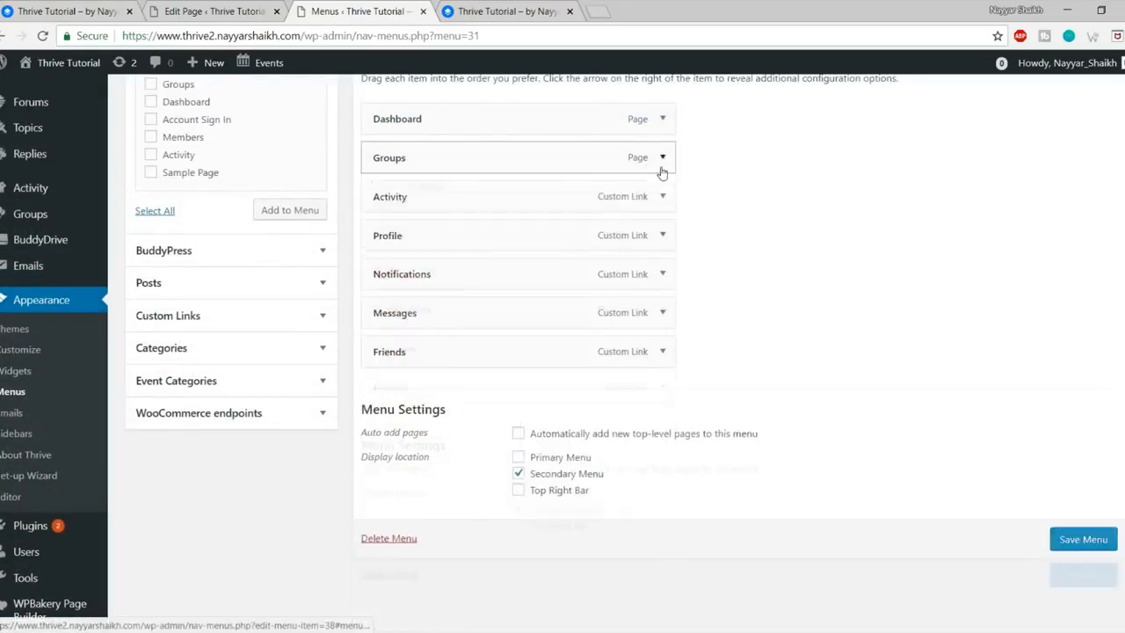
left_click(1068, 547)
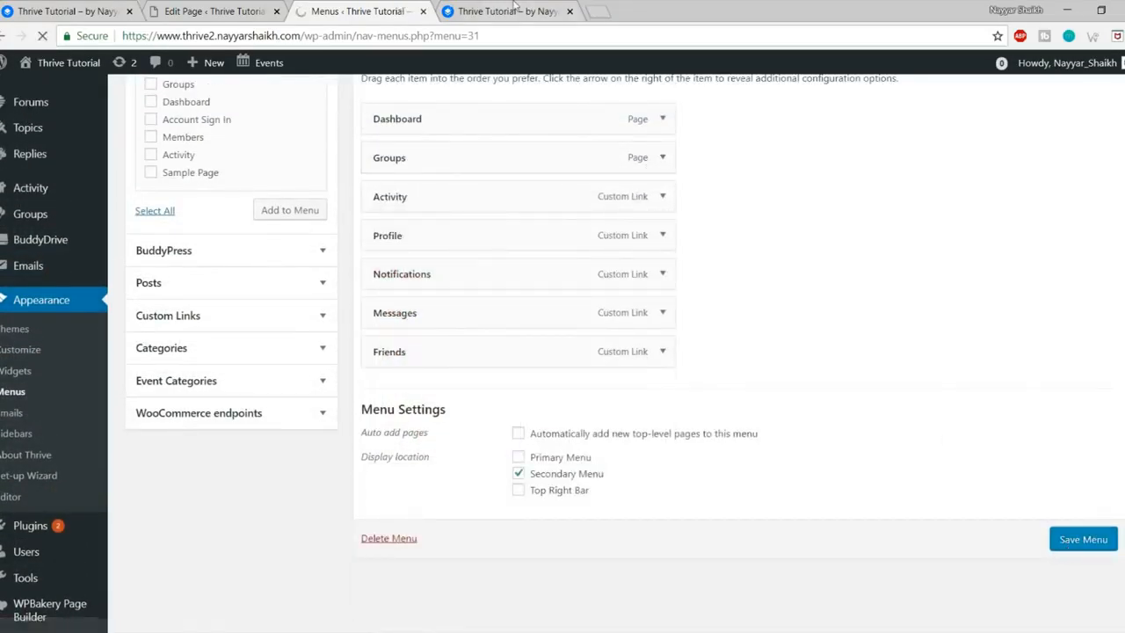
left_click(514, 11)
Step: Reload the live site, compare with the demo's side menu, and expand Custom Links
left_click(41, 36)
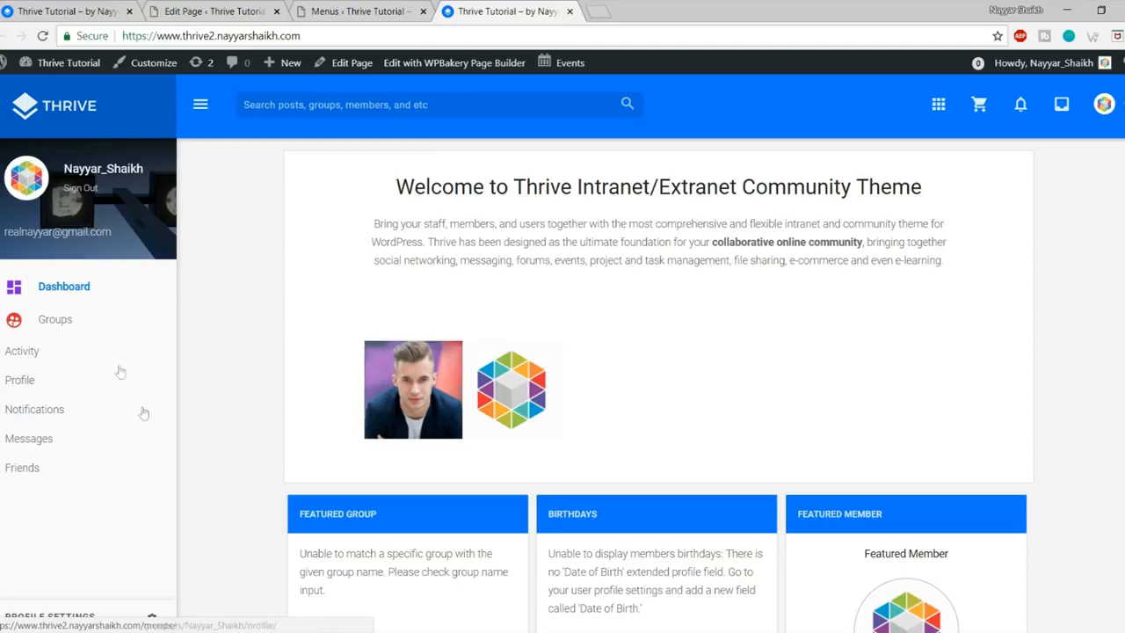
left_click(58, 11)
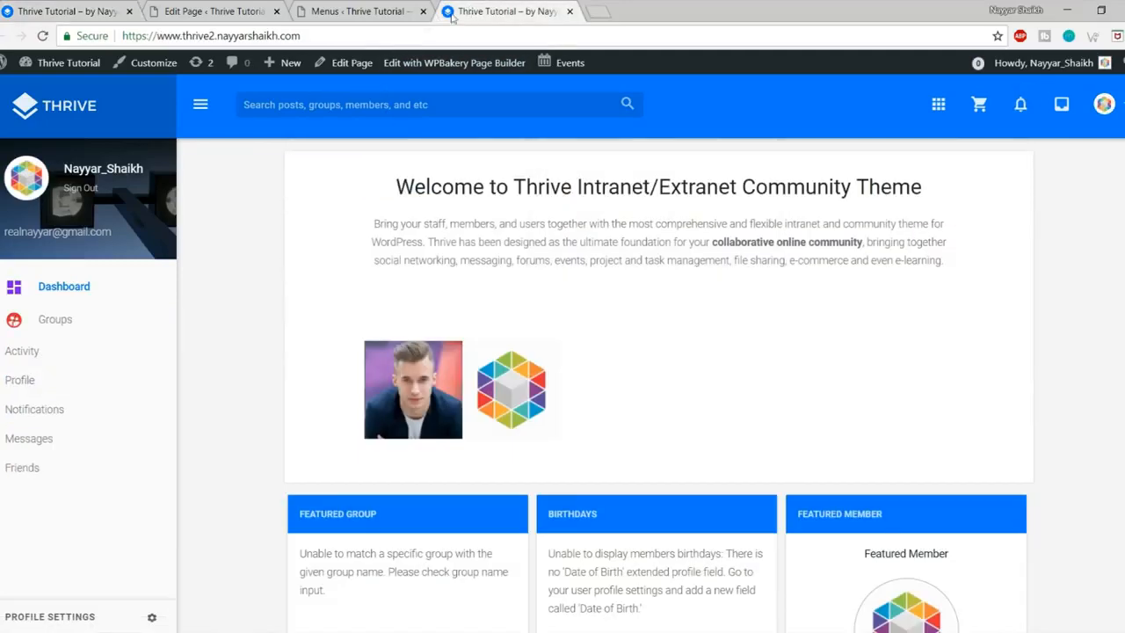
left_click(361, 11)
scroll(411, 386, "down", 1)
scroll(411, 386, "down", 1)
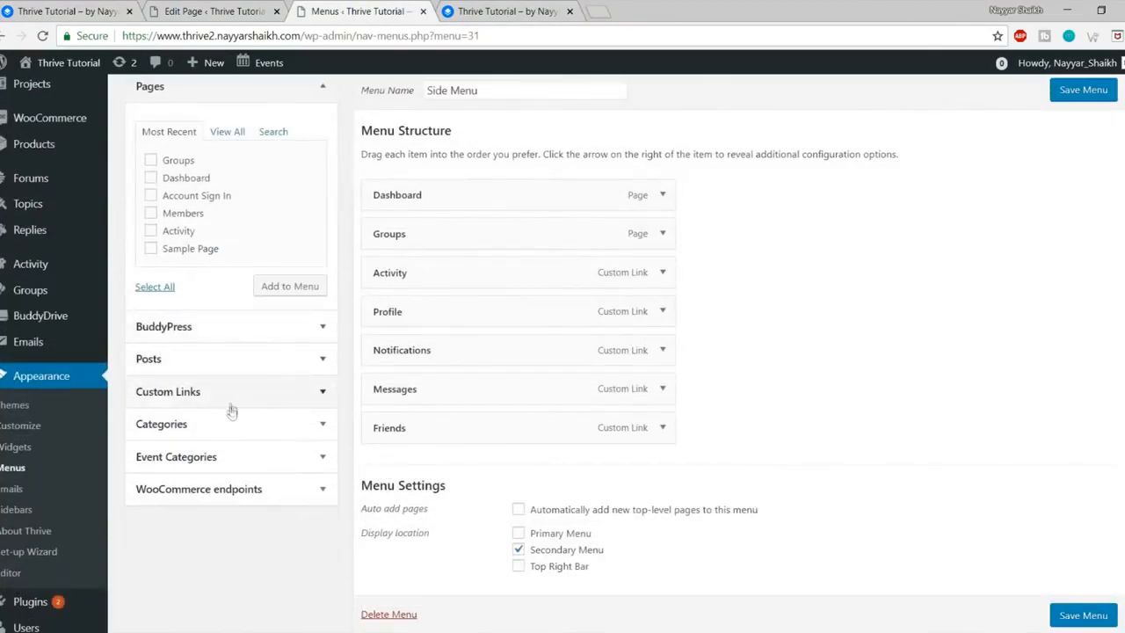
left_click(233, 390)
scroll(256, 278, "up", 2)
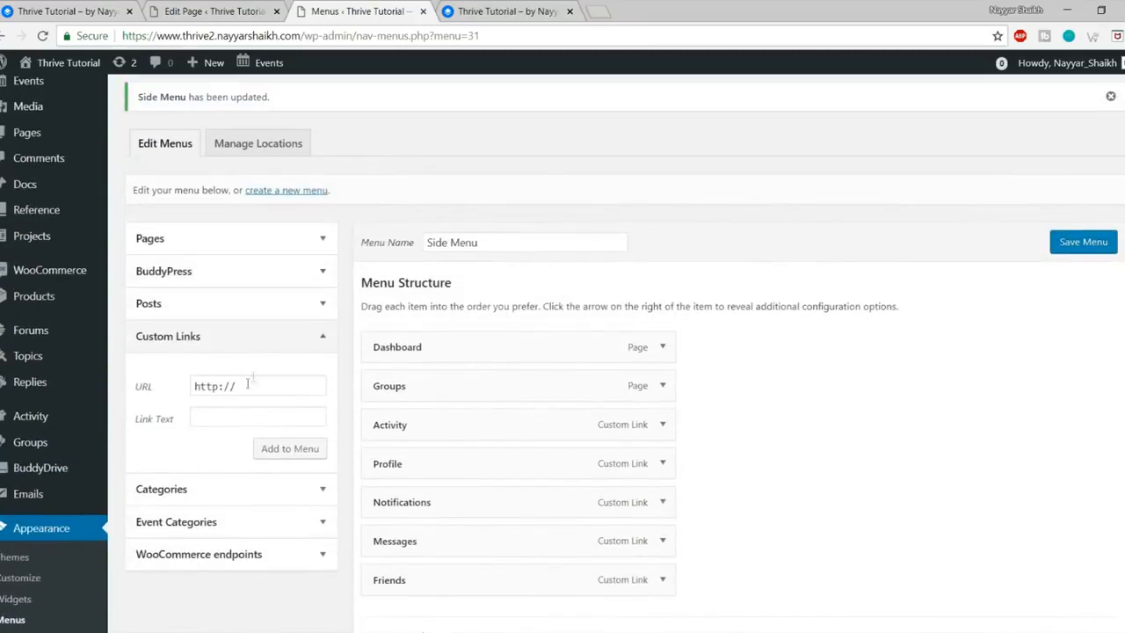
Step: Copy the Create a Group link address from the live Groups page
left_click(502, 11)
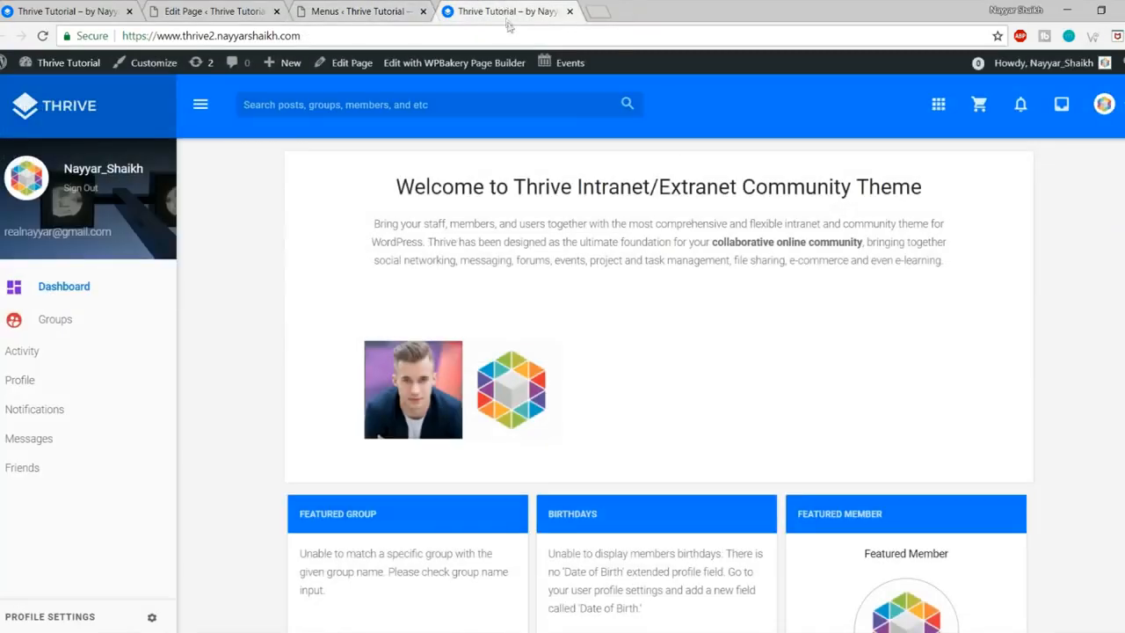
left_click(63, 321)
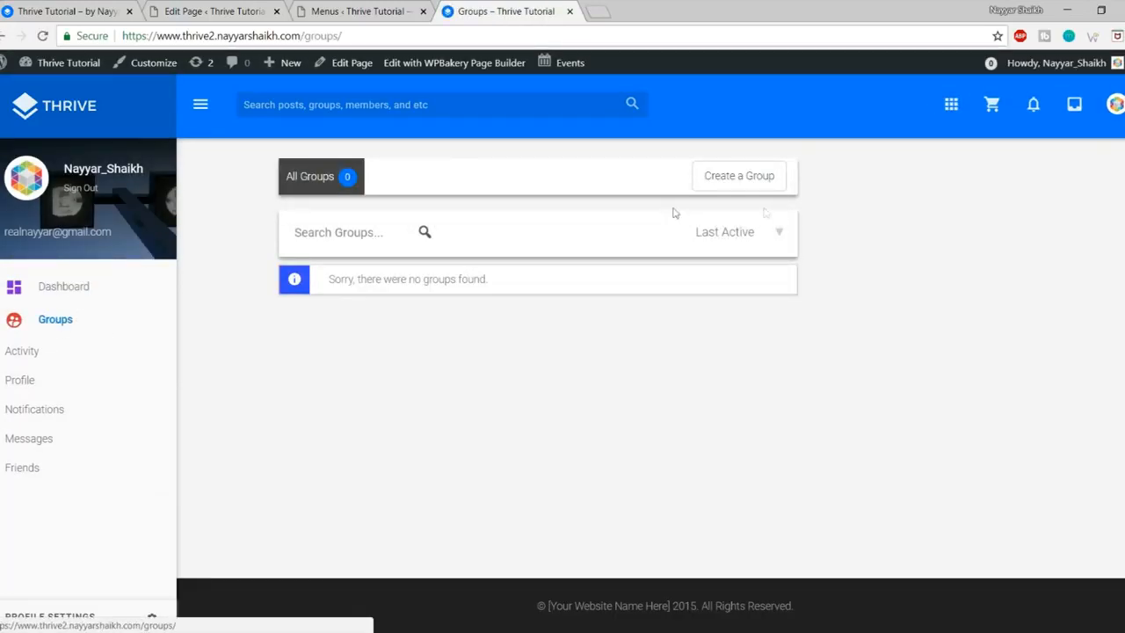
right_click(752, 179)
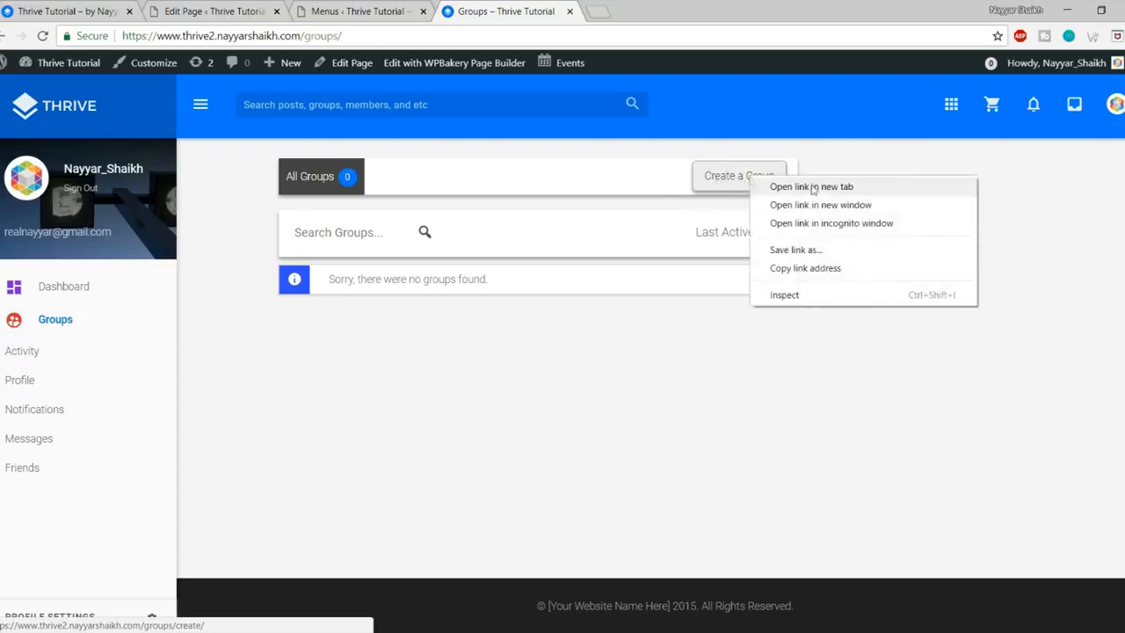
left_click(819, 269)
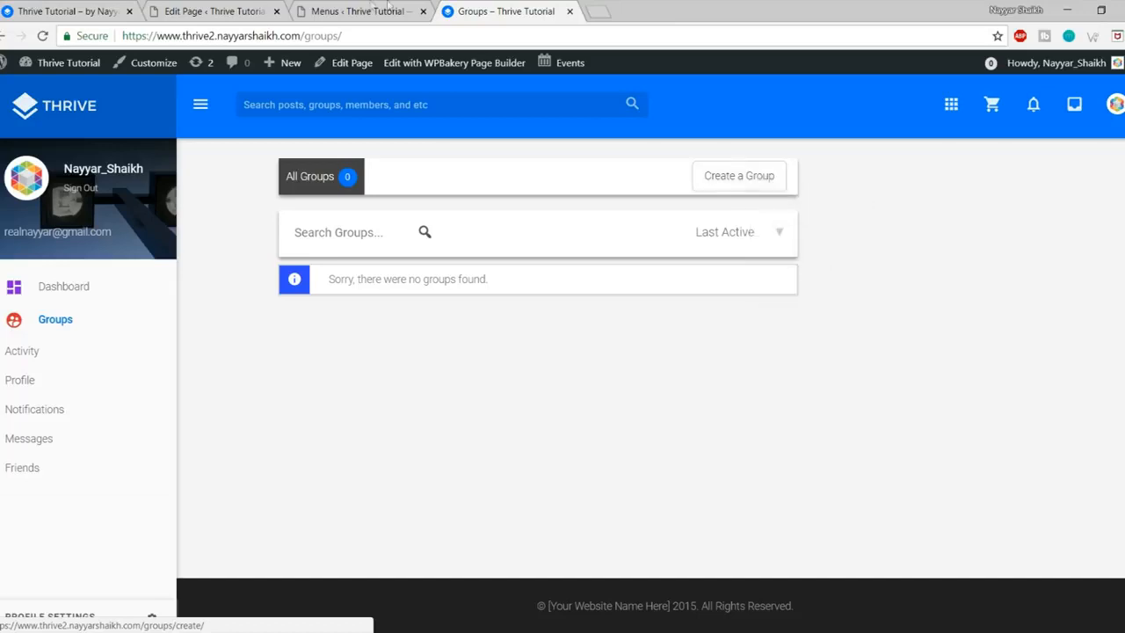
key("ctrl+Page_Up")
scroll(734, 268, "down", 1)
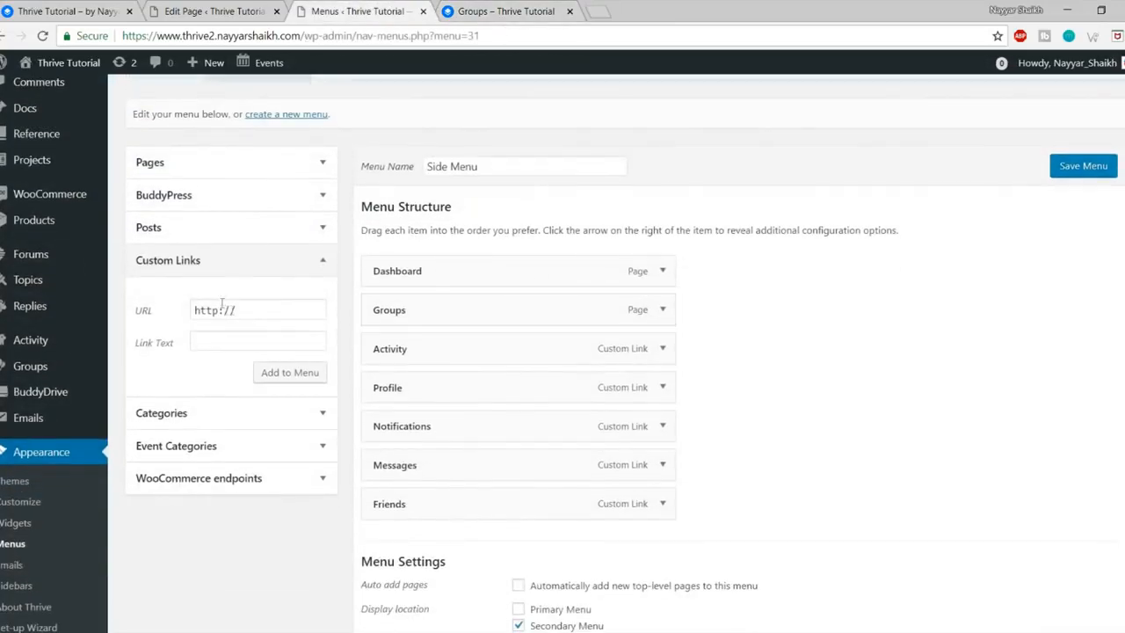
left_click(219, 261)
Step: Add a 'Create Group' custom link with the pasted URL, nest it under Groups, and save
left_click(200, 261)
left_click_drag(269, 309, 151, 305)
key("BackSpace")
key("ctrl+v")
left_click(250, 339)
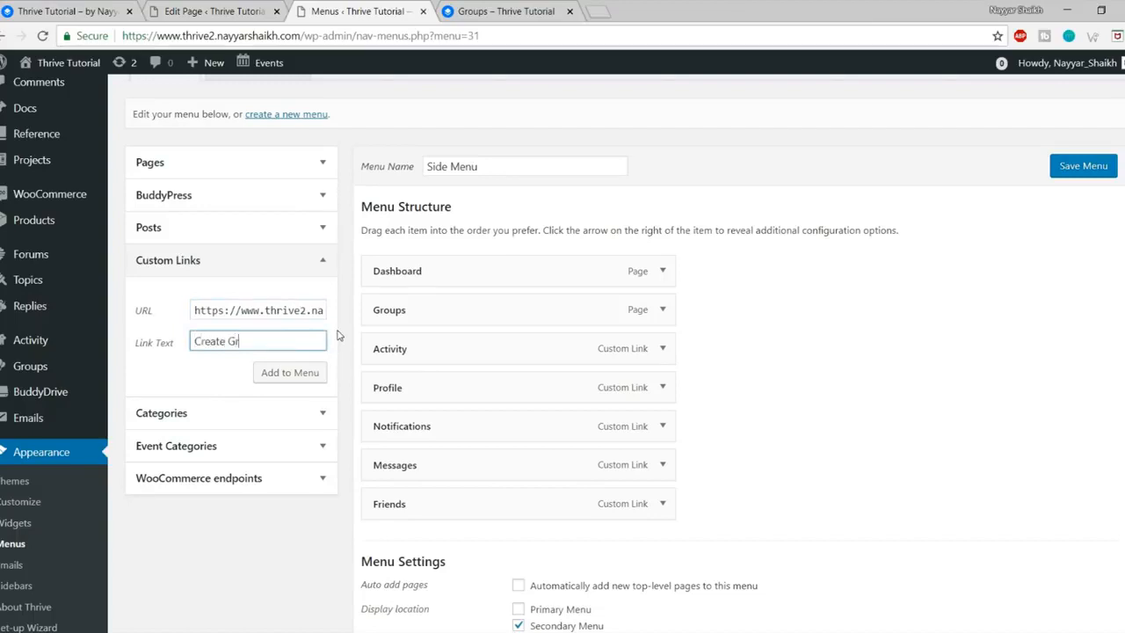
left_click(290, 373)
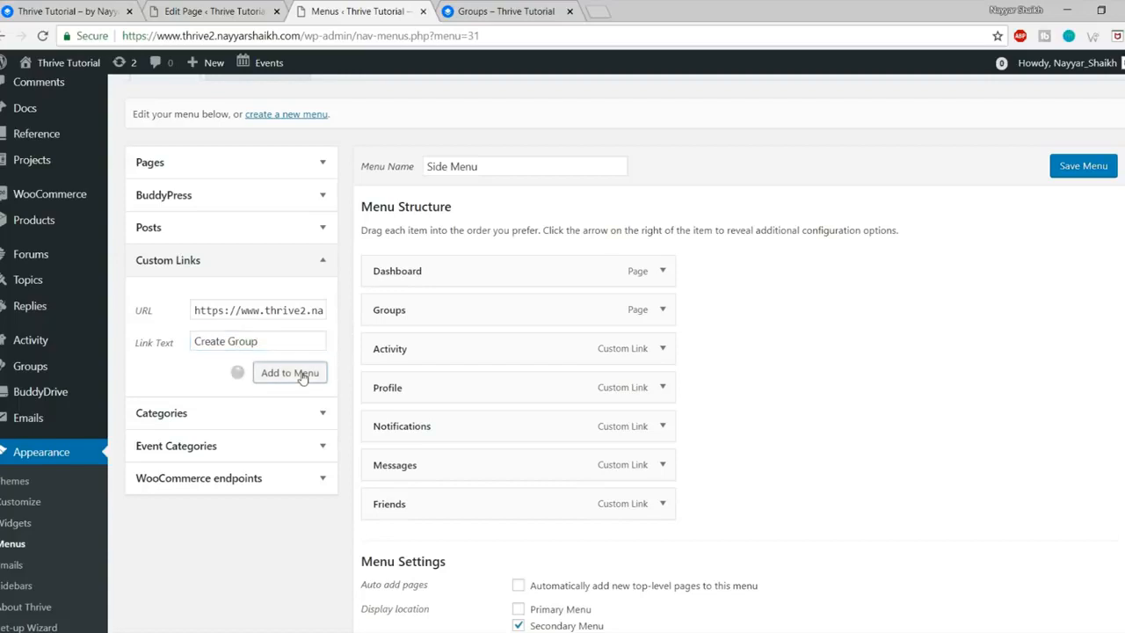
left_click_drag(527, 530, 522, 339)
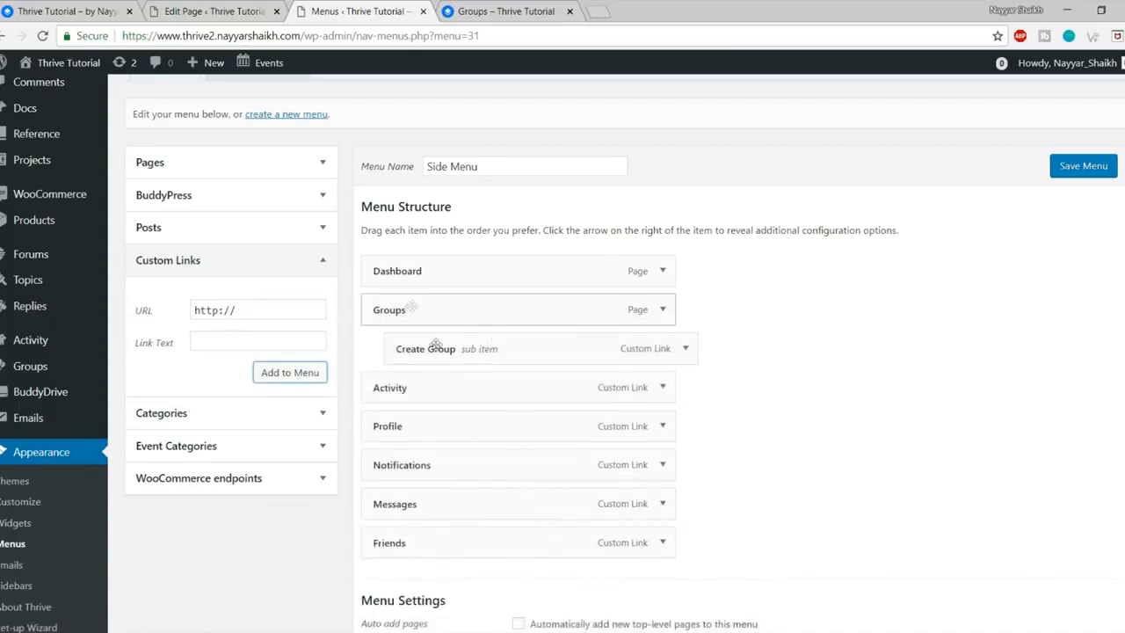
left_click(1084, 170)
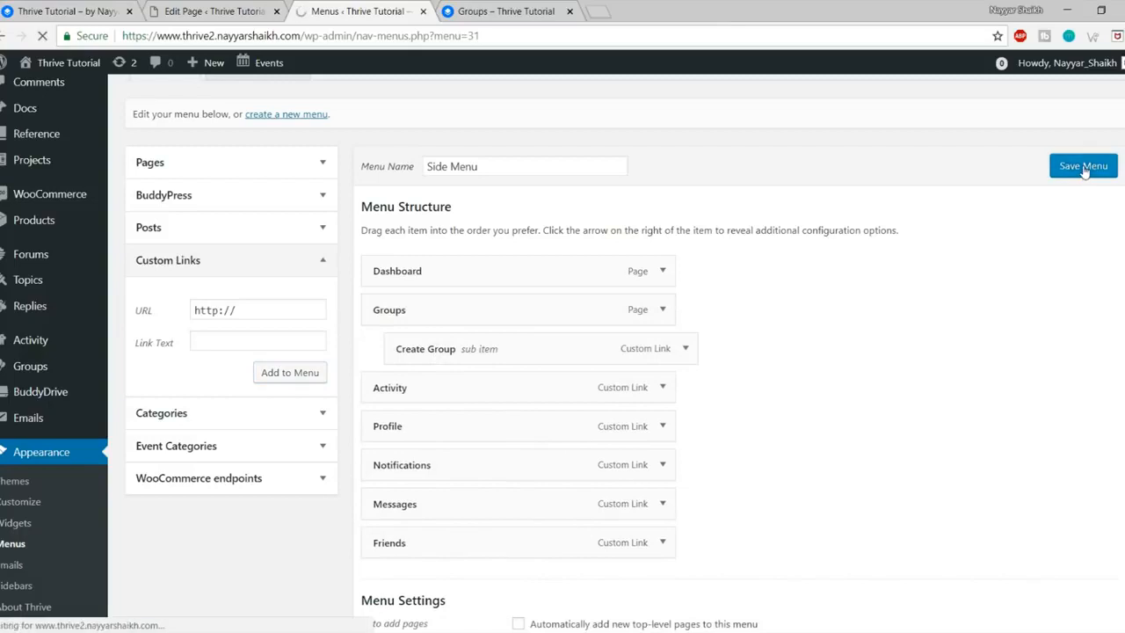
left_click(479, 8)
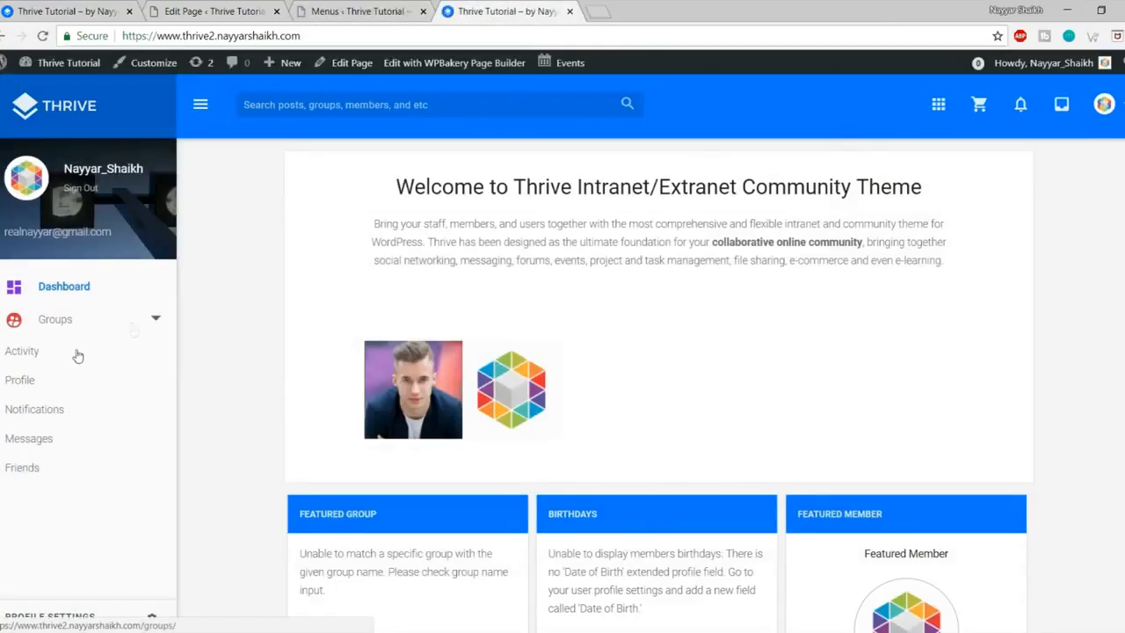
Step: Try the new Groups submenu on the live site, opening the create-group form and profile
left_click(153, 321)
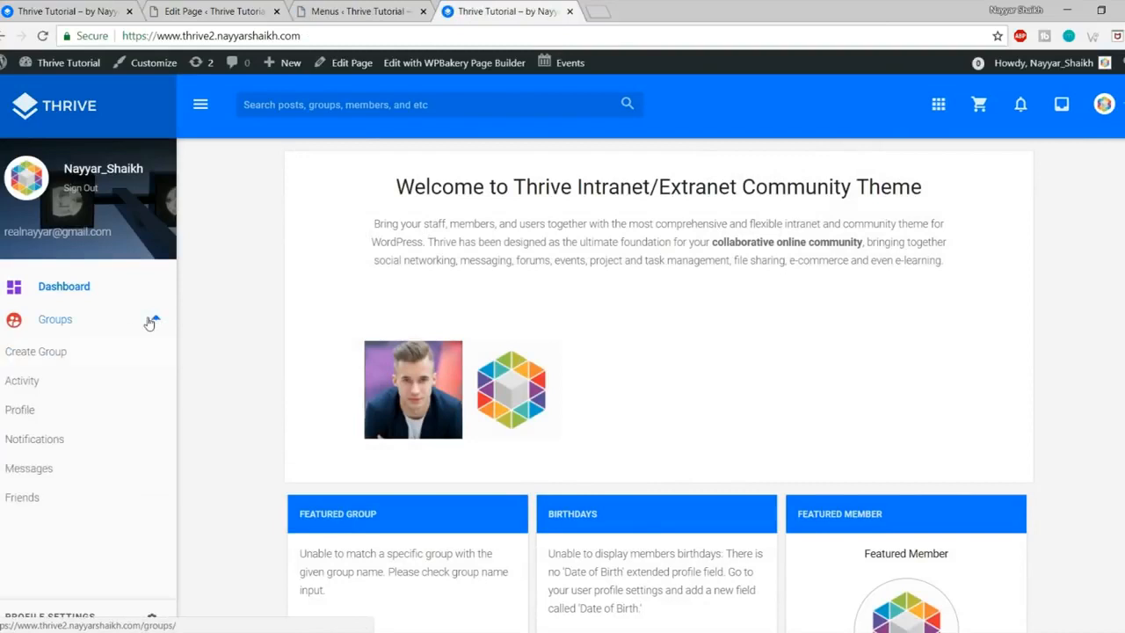
left_click(68, 355)
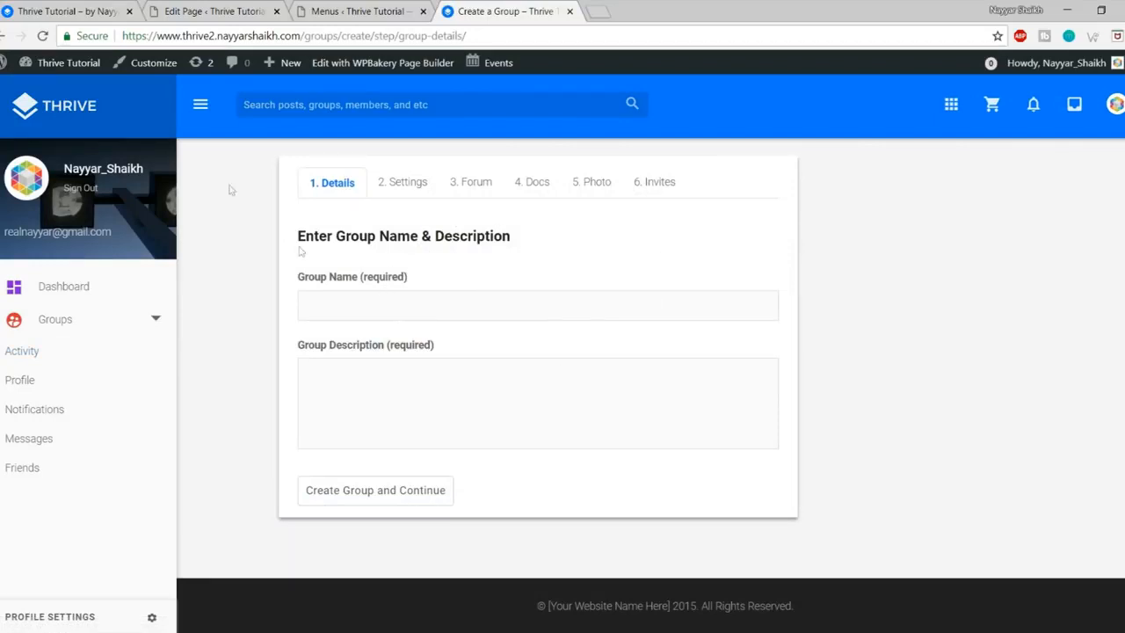
left_click(113, 171)
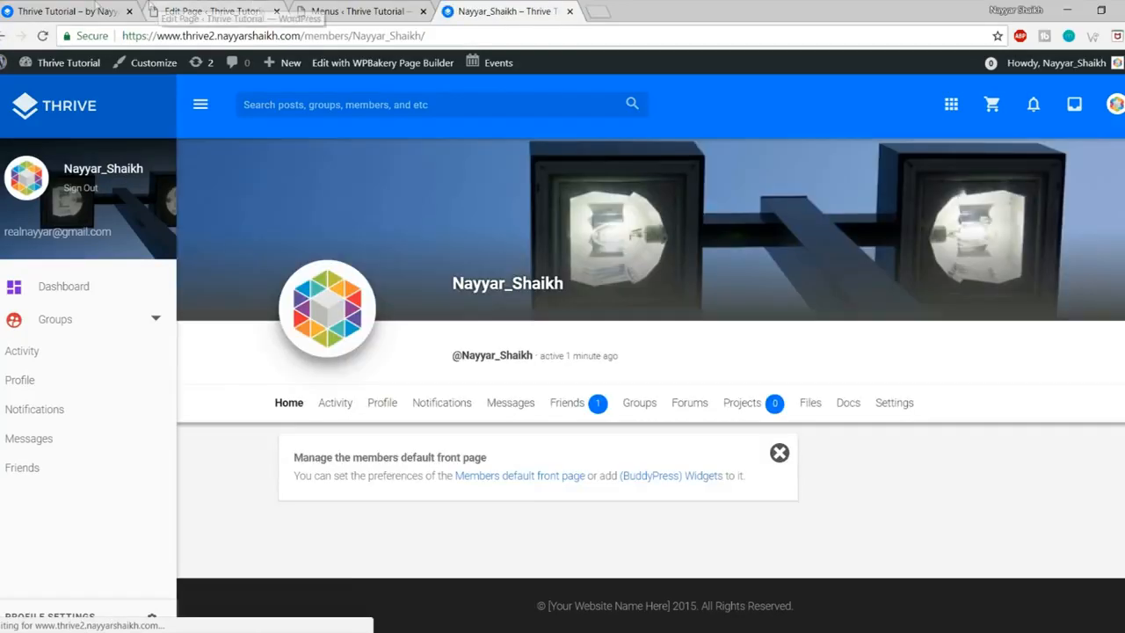
left_click(96, 10)
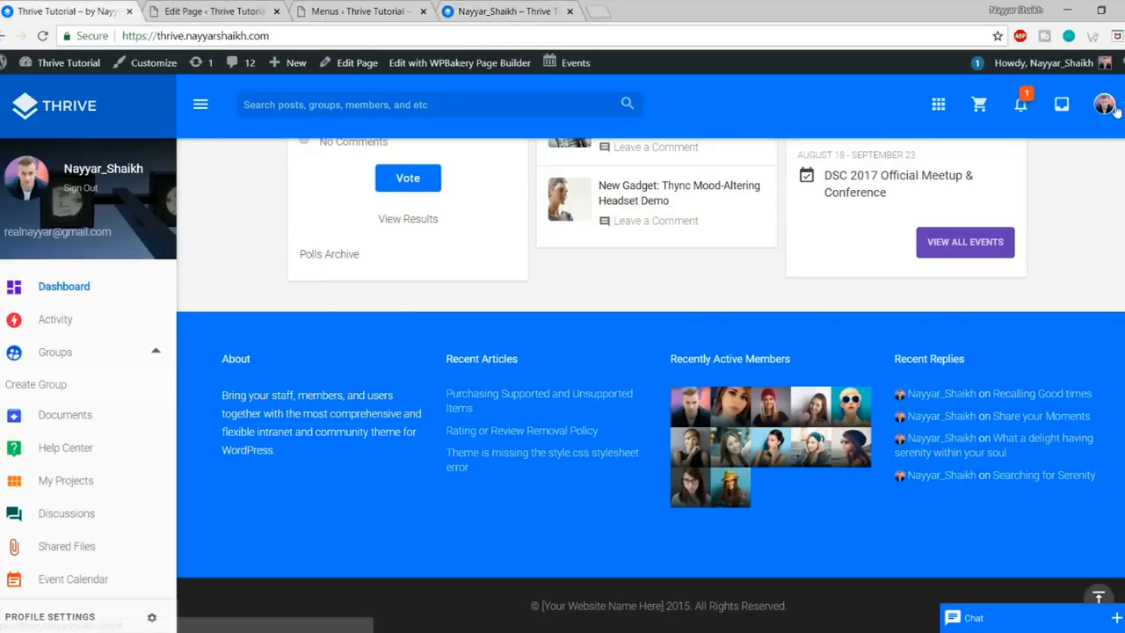
Step: From the profile page's avatar dropdown, choose Add 'Top Right Bar' Menu
left_click(1109, 105)
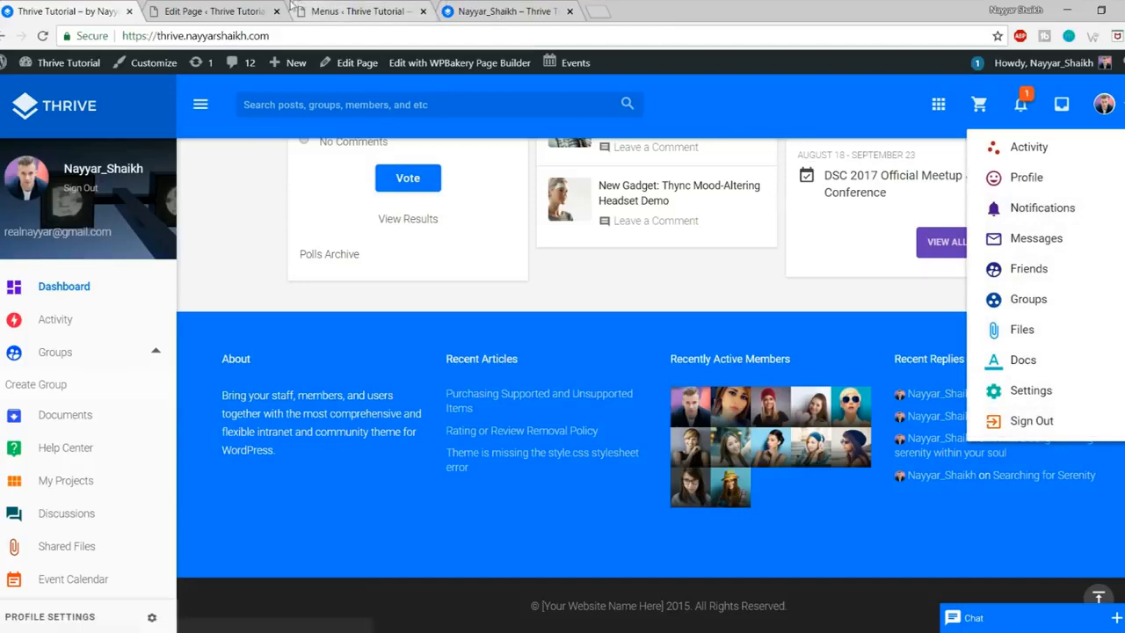
left_click(347, 13)
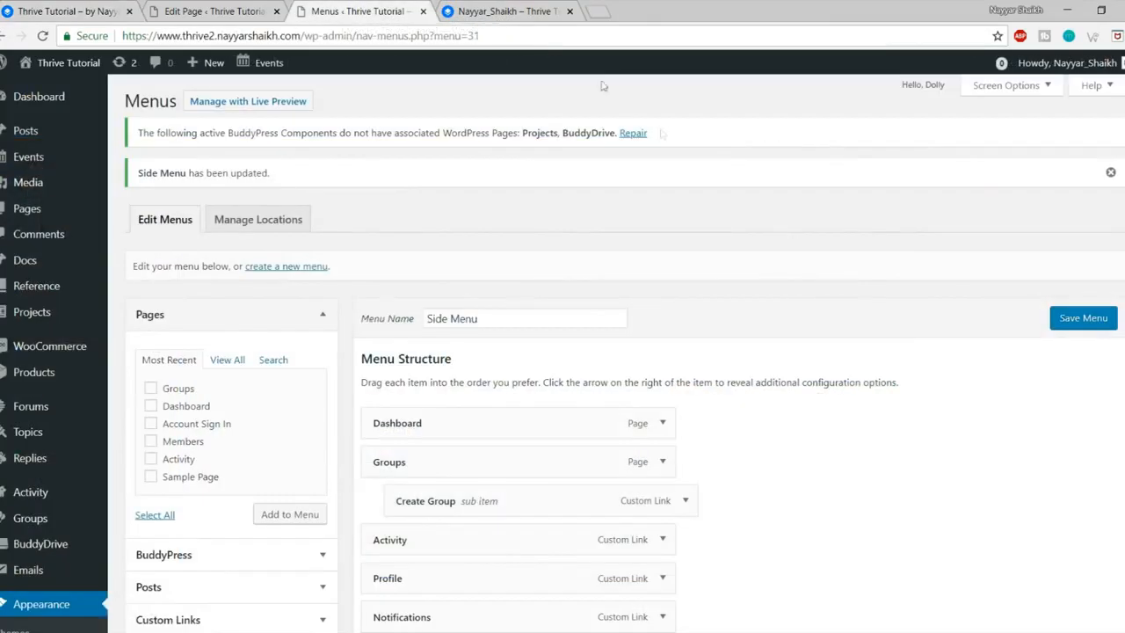
left_click(494, 9)
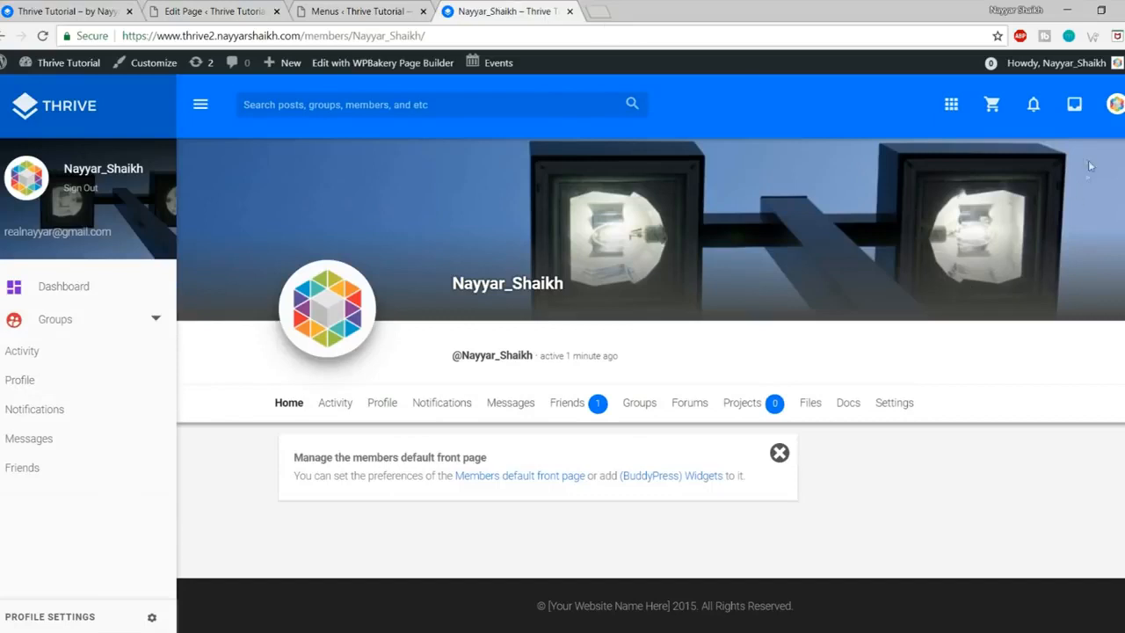
left_click(1114, 104)
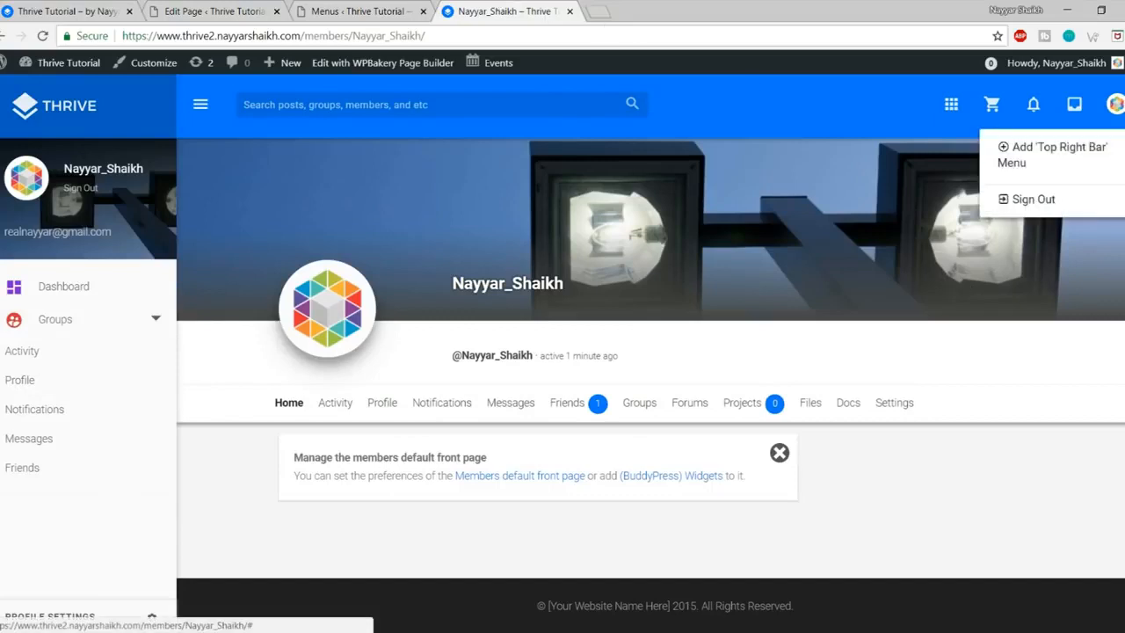
left_click(1051, 160)
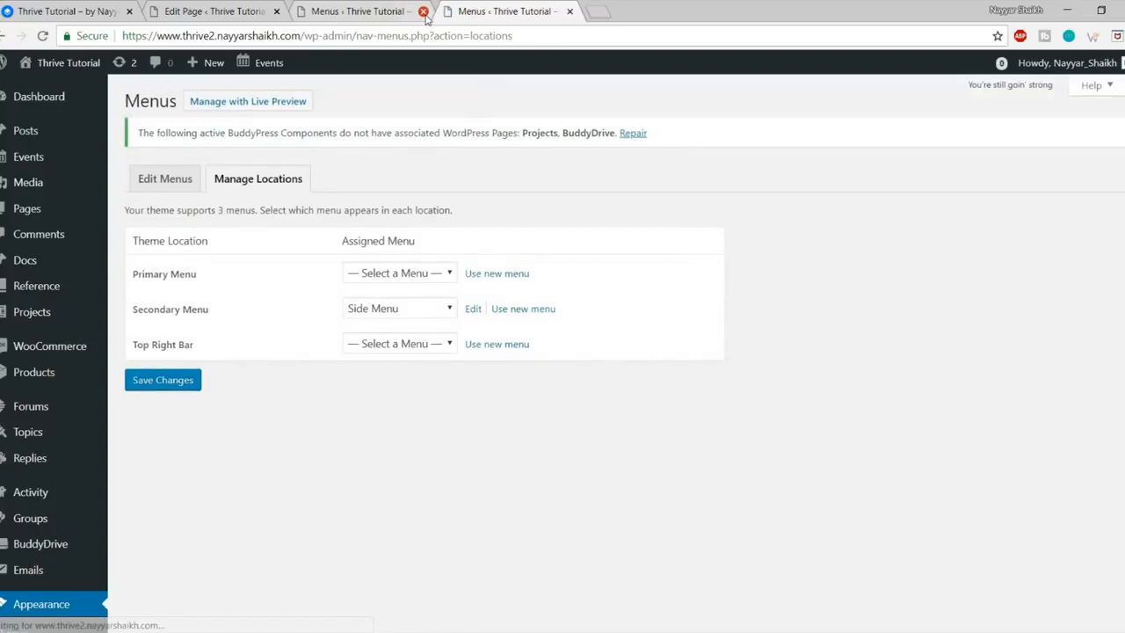
Step: Close the duplicate Menus tab and create a 'Top Right' menu for the Top Right Bar location
left_click(423, 12)
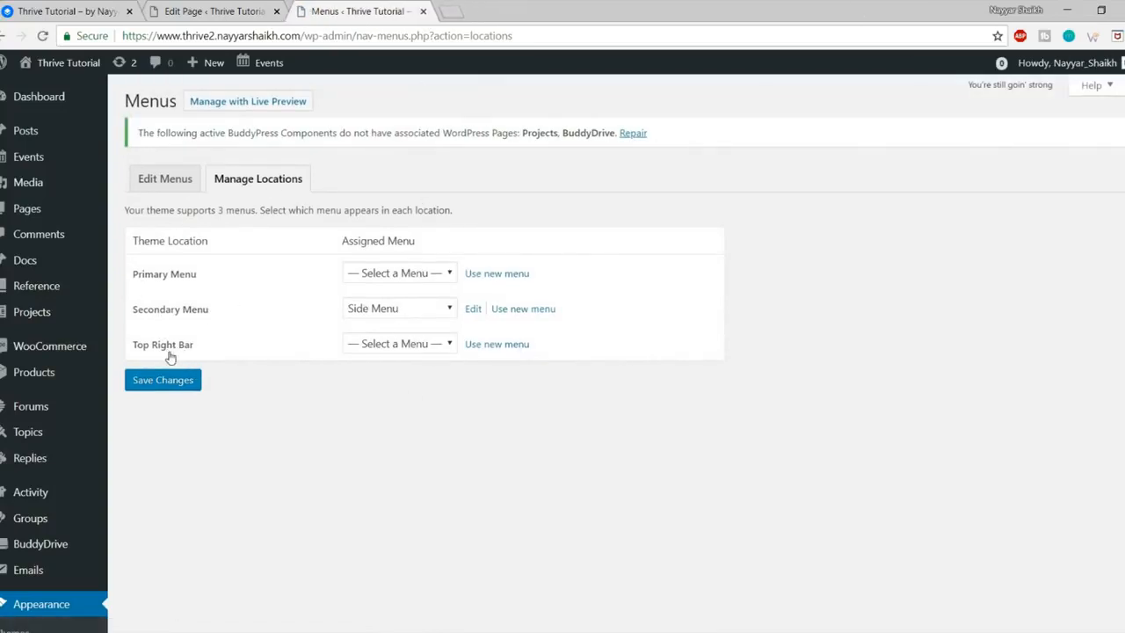
left_click_drag(128, 351, 202, 352)
left_click(499, 349)
left_click(543, 282)
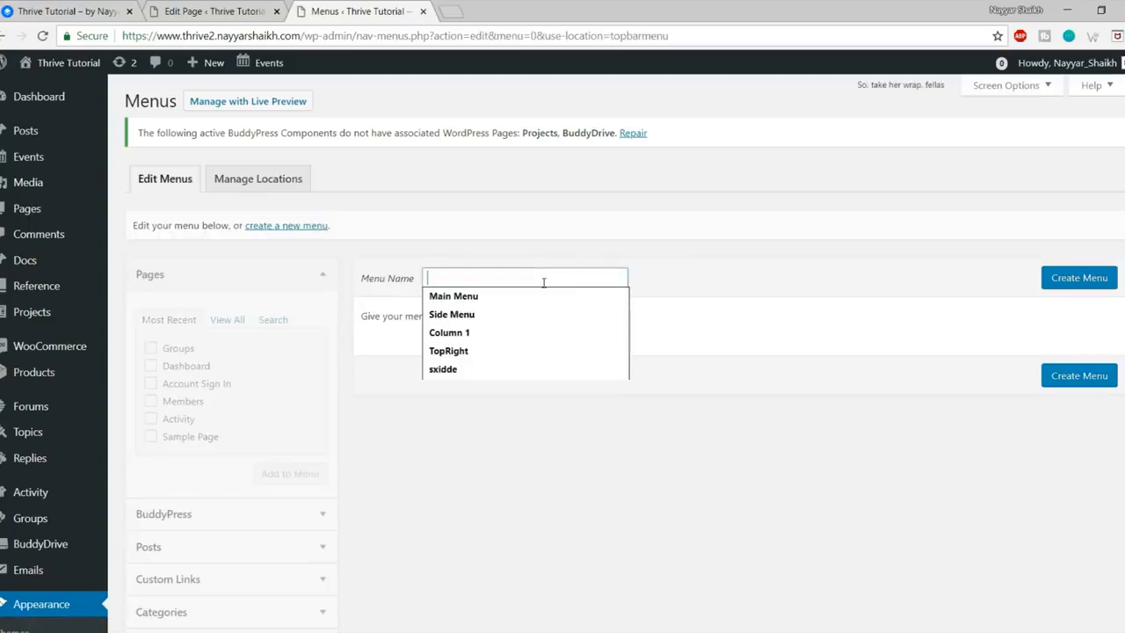
type("Top Right")
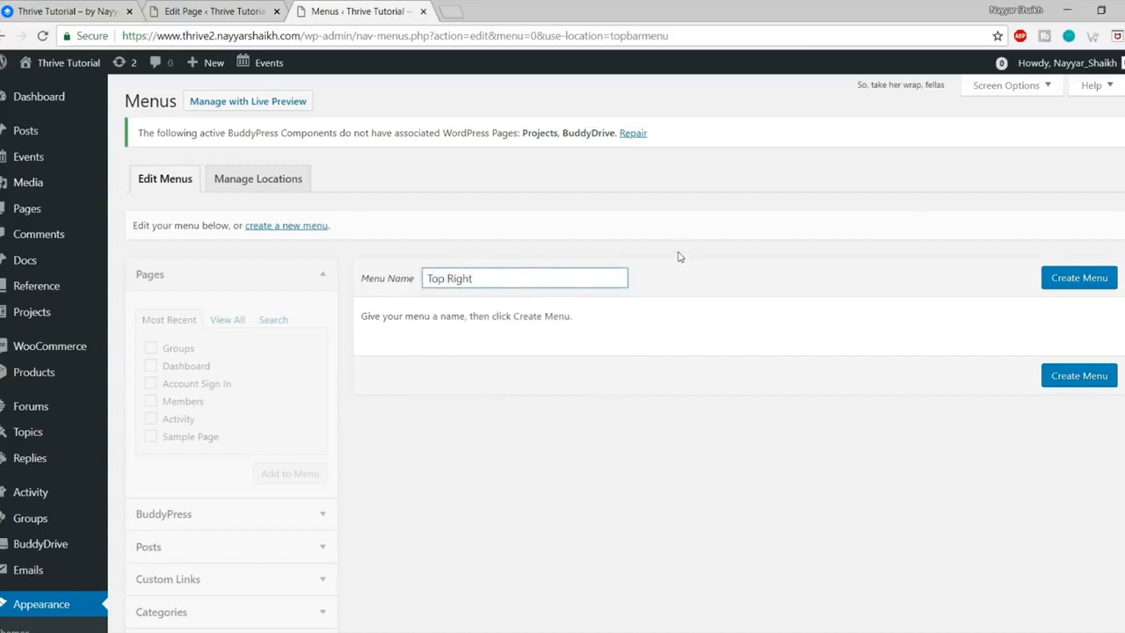
left_click(1076, 277)
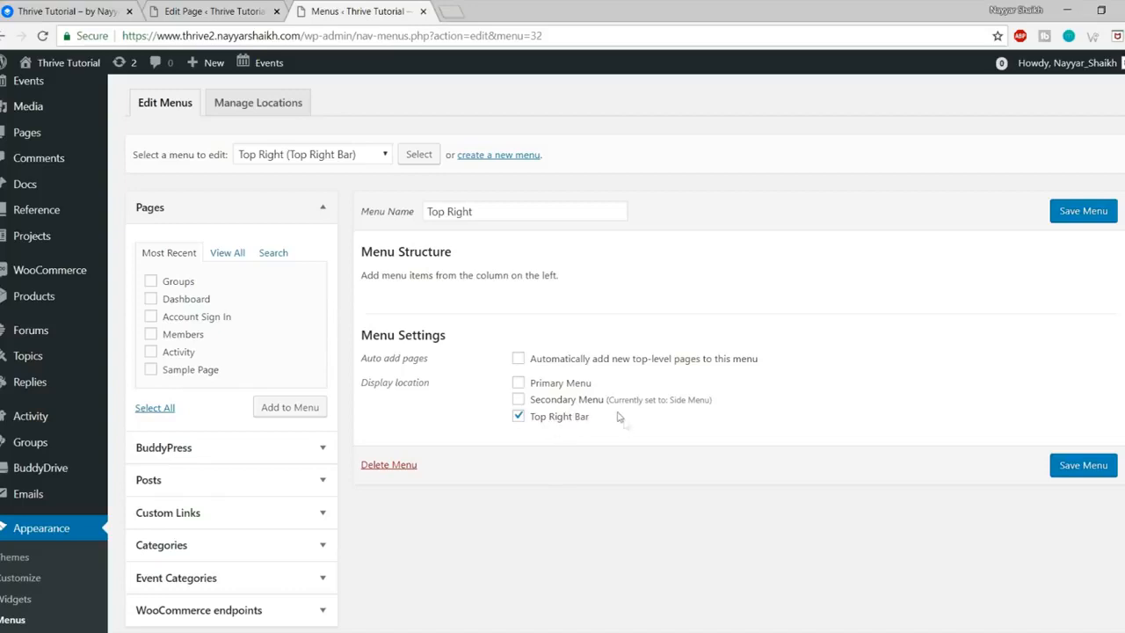
Step: Check the live account menu's links and expand the BuddyPress links panel in the menu editor
left_click(85, 9)
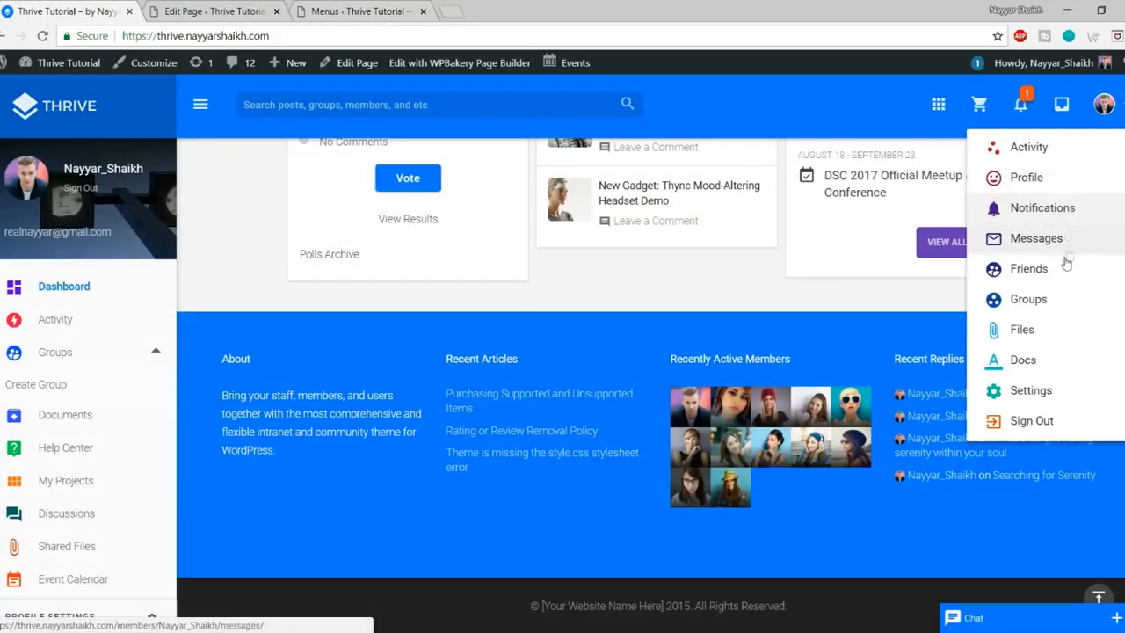
left_click(351, 11)
scroll(246, 296, "down", 3)
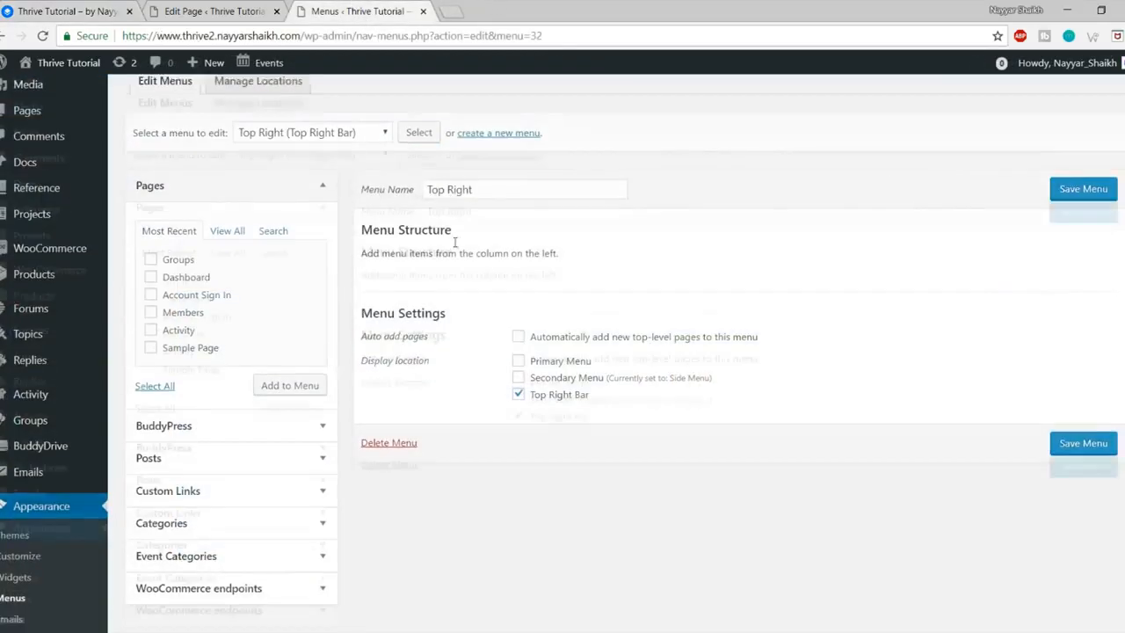
left_click(246, 296)
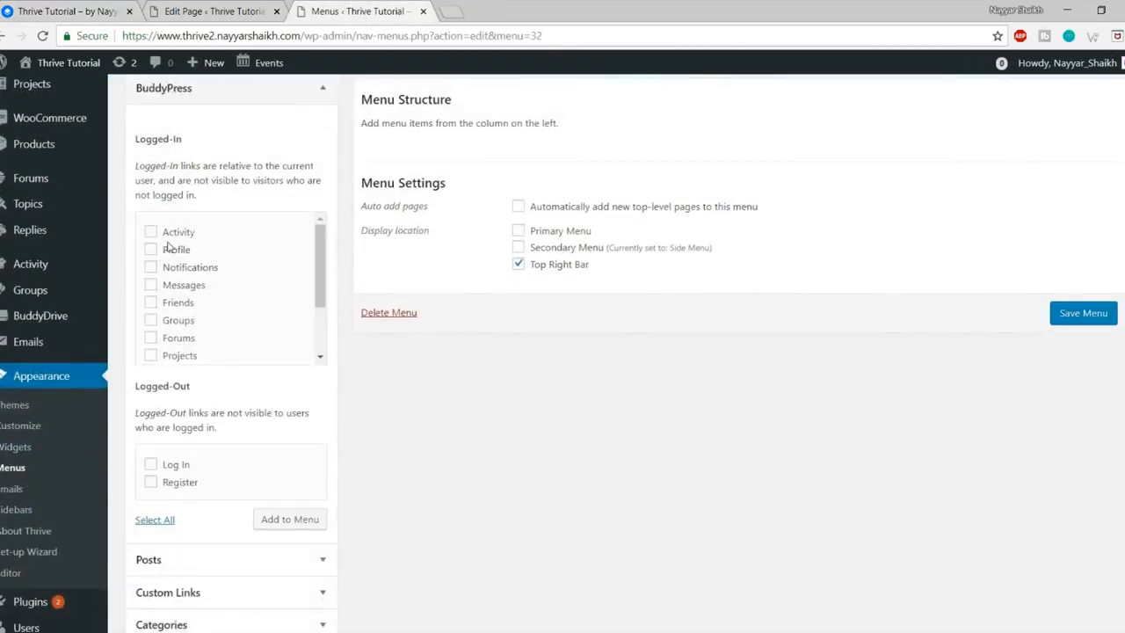
Step: Add Activity, Profile, Notifications, Messages, Friends, Groups, Forums and Projects links to the Top Right menu
left_click(172, 233)
left_click(176, 250)
left_click(181, 269)
left_click(183, 286)
left_click(182, 302)
left_click(181, 320)
left_click(181, 338)
left_click(182, 355)
scroll(228, 351, "down", 1)
scroll(290, 376, "up", 3)
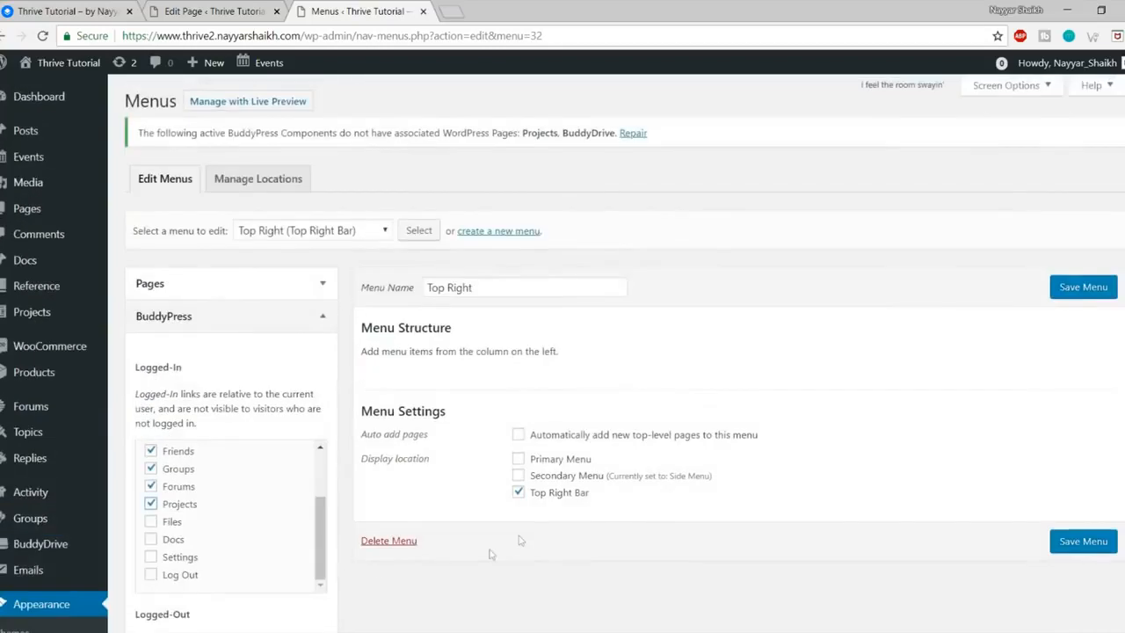
scroll(296, 480, "down", 3)
left_click(292, 443)
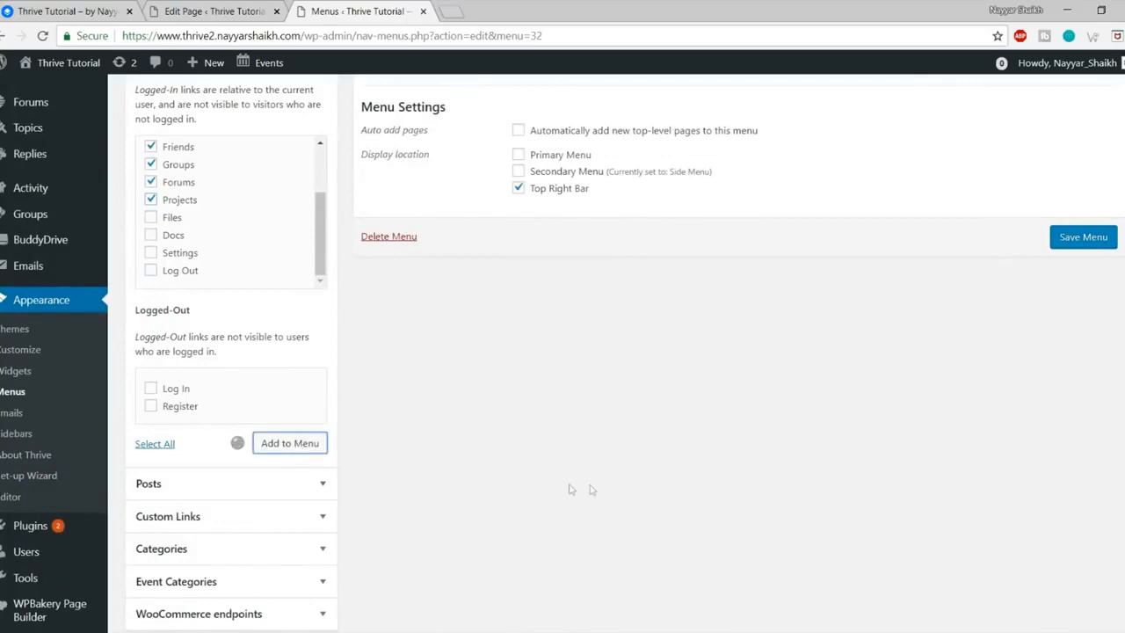
Step: Add the Settings and Log Out BuddyPress links to the Top Right menu
scroll(688, 454, "down", 2)
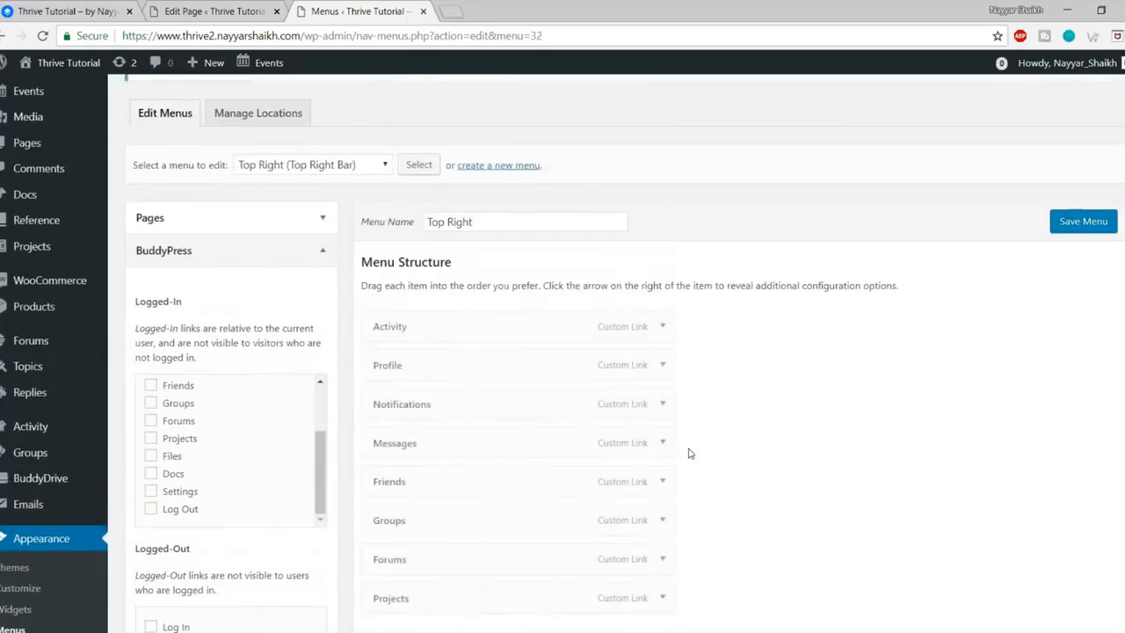
scroll(304, 281, "down", 2)
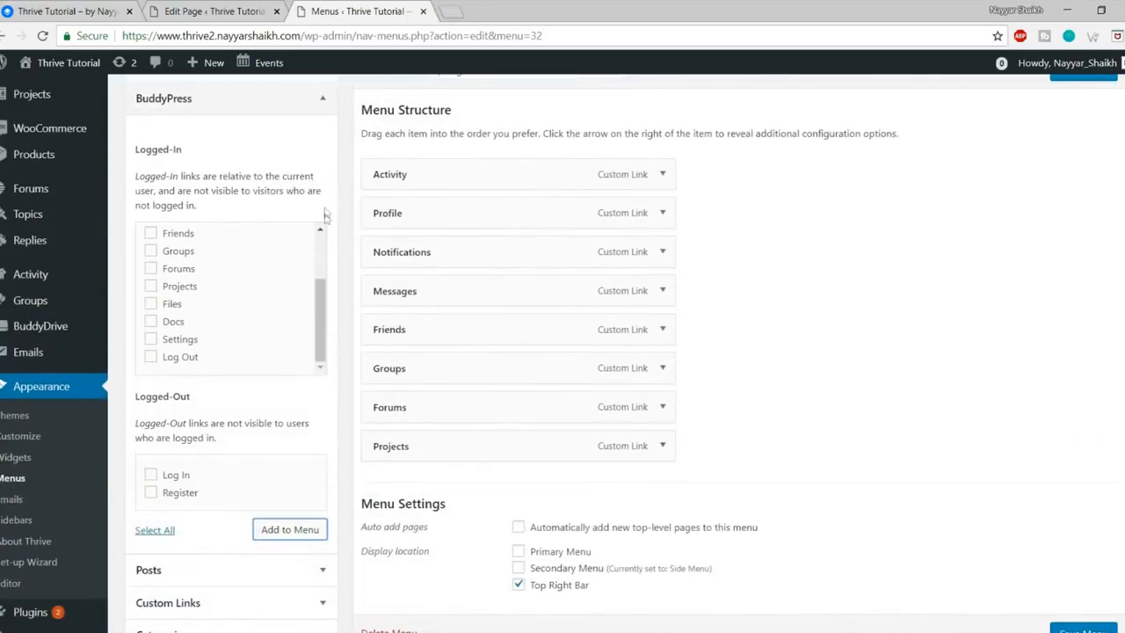
scroll(320, 251, "down", 5)
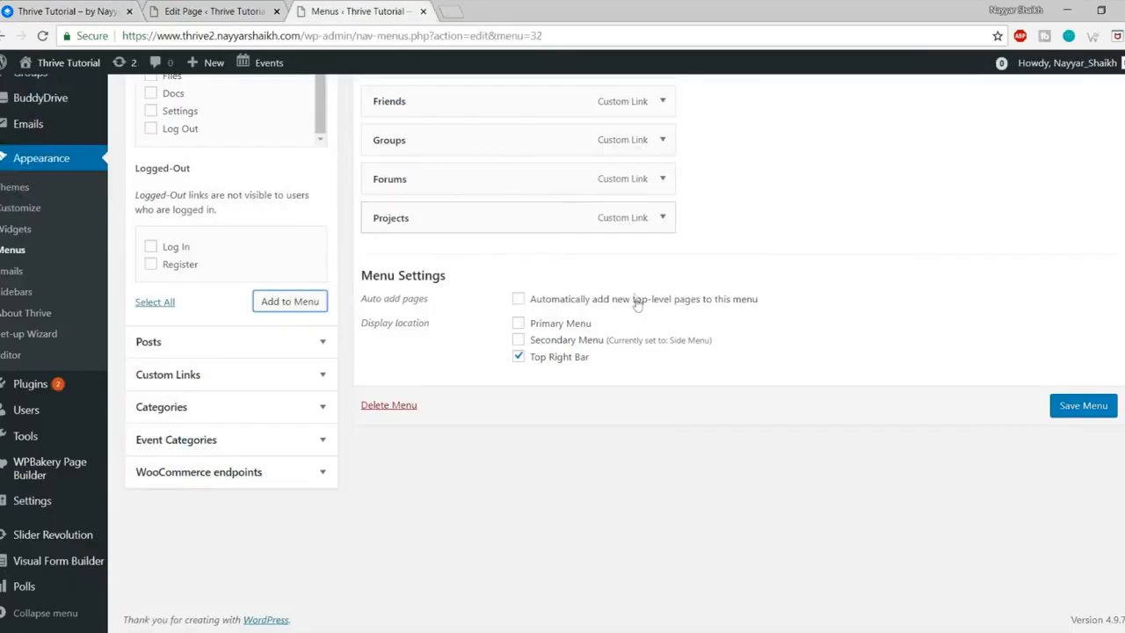
scroll(536, 287, "up", 2)
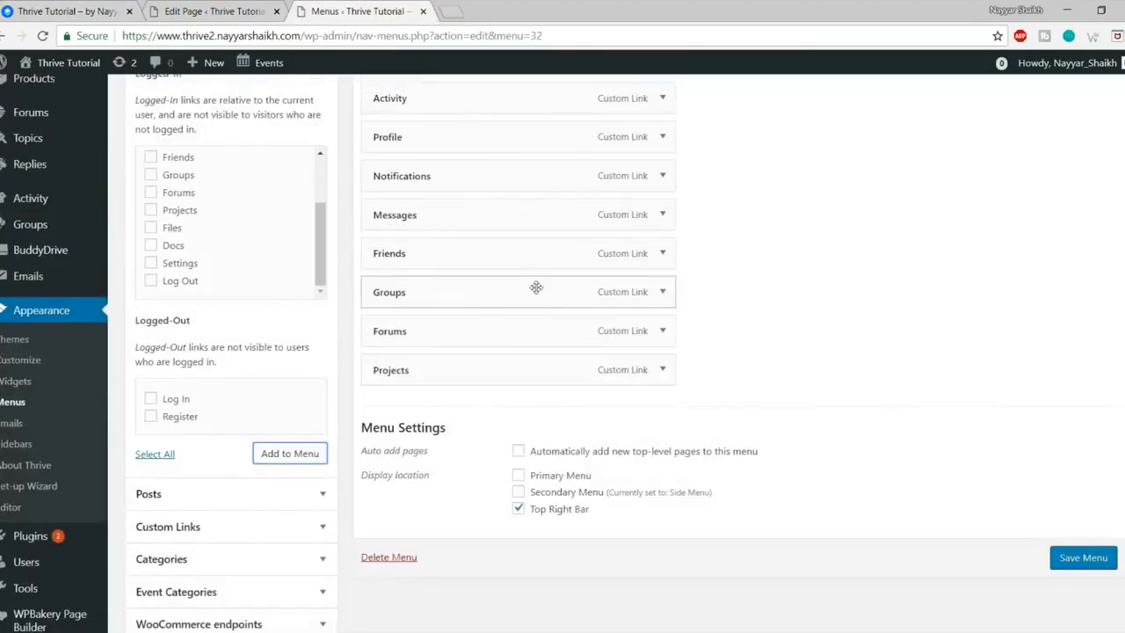
scroll(286, 368, "up", 1)
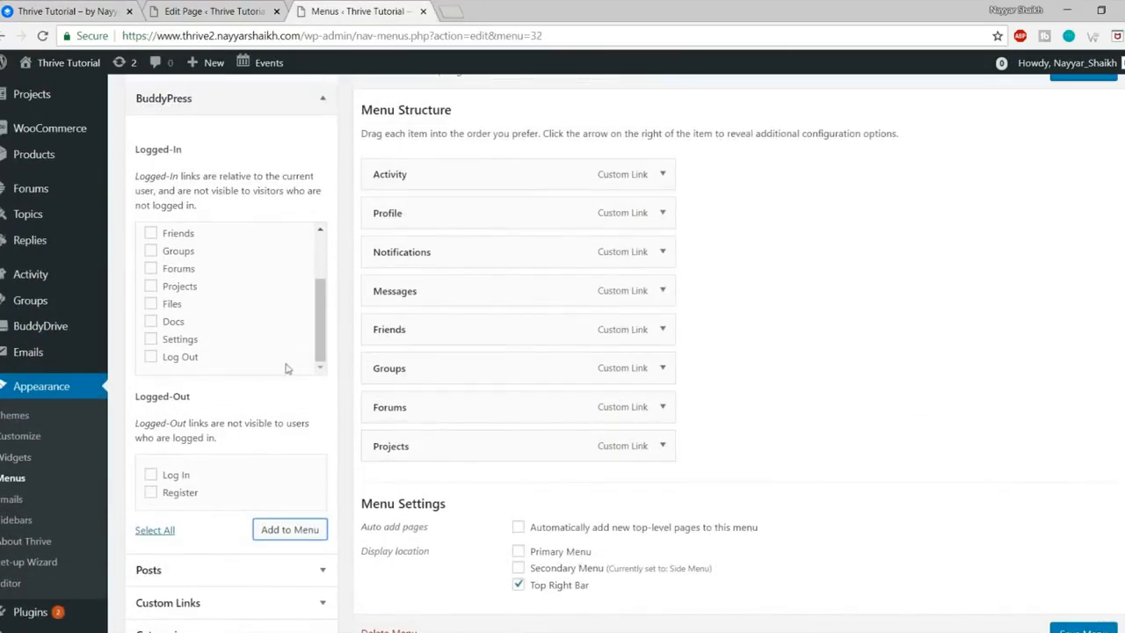
scroll(218, 312, "up", 1)
left_click(177, 341)
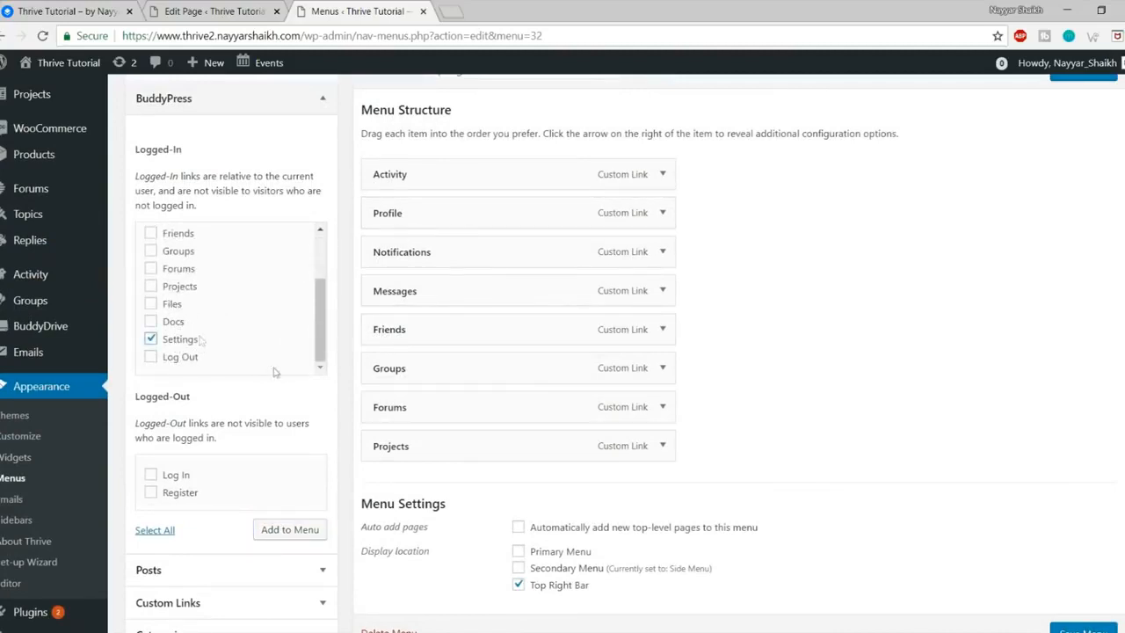
left_click(304, 531)
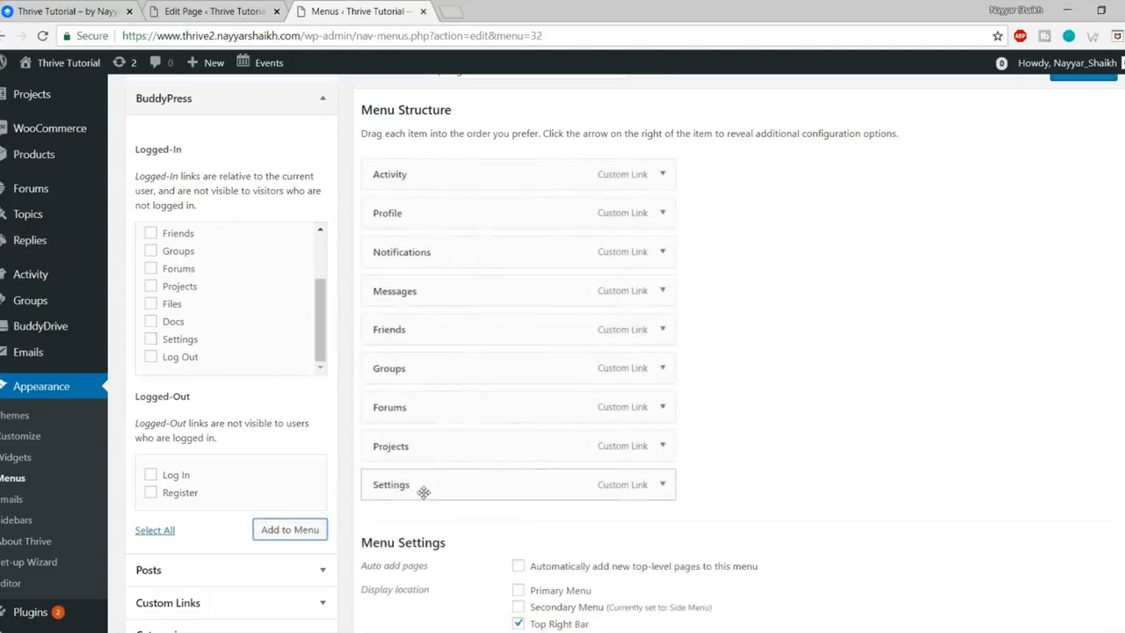
left_click(180, 358)
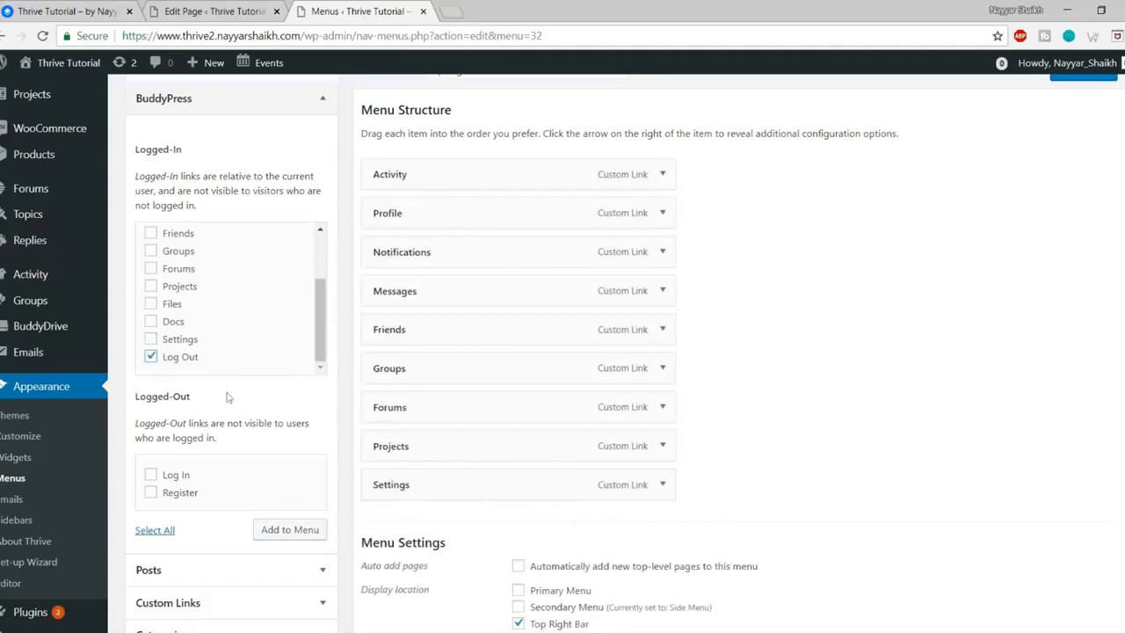
left_click(294, 530)
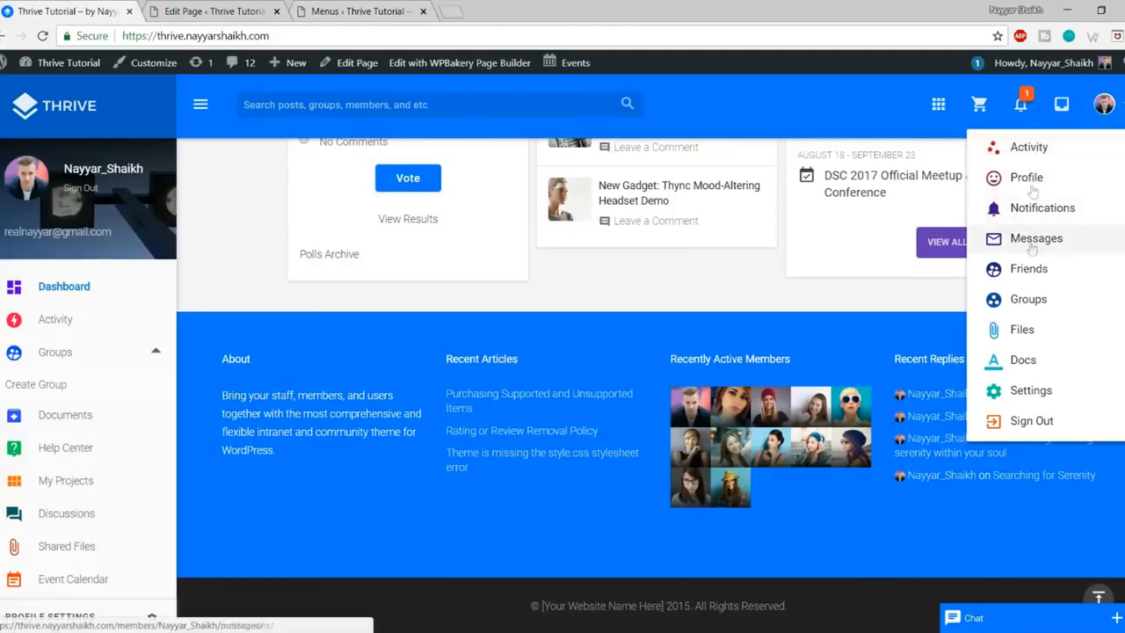
left_click(395, 7)
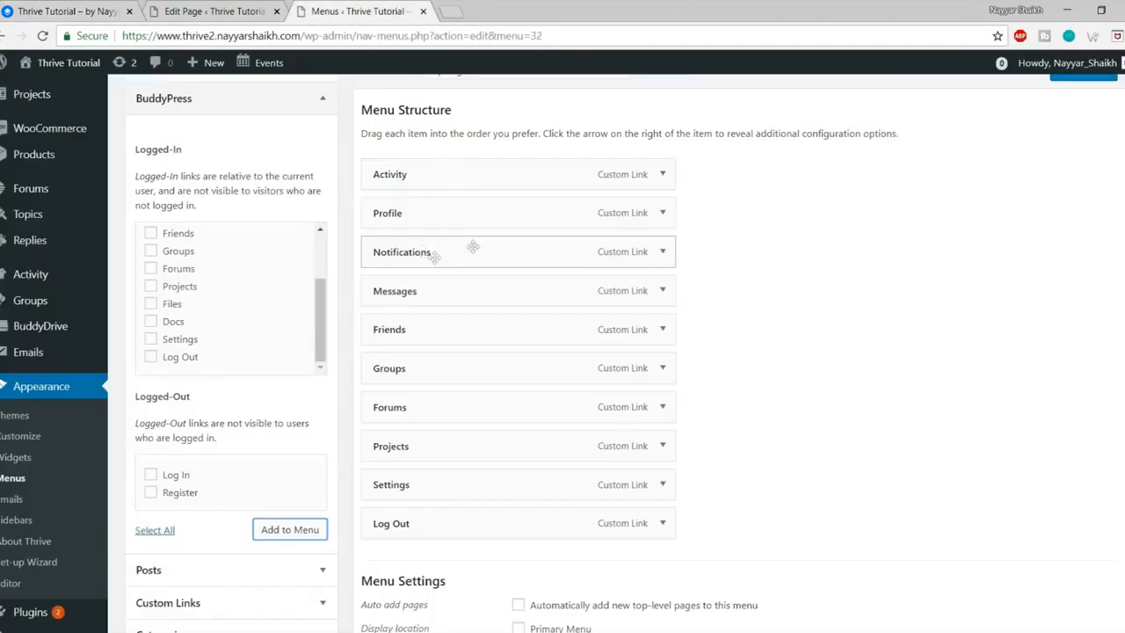
left_click(663, 174)
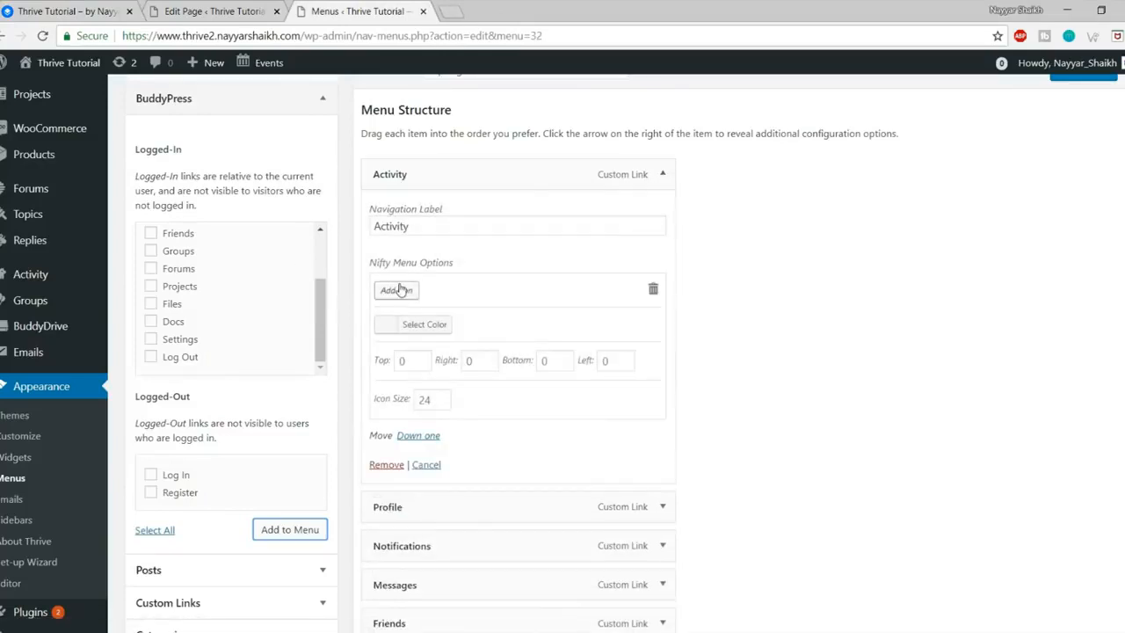
Step: Give the Activity menu item an icon found by searching 'group', tinted blue
left_click(397, 290)
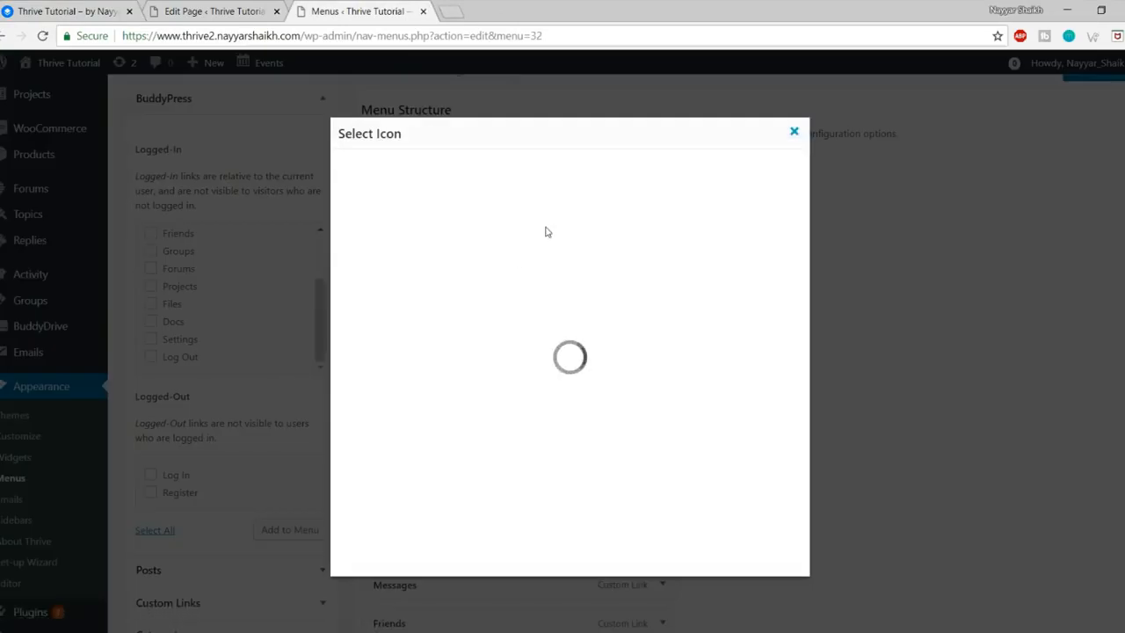
left_click(417, 175)
type("group")
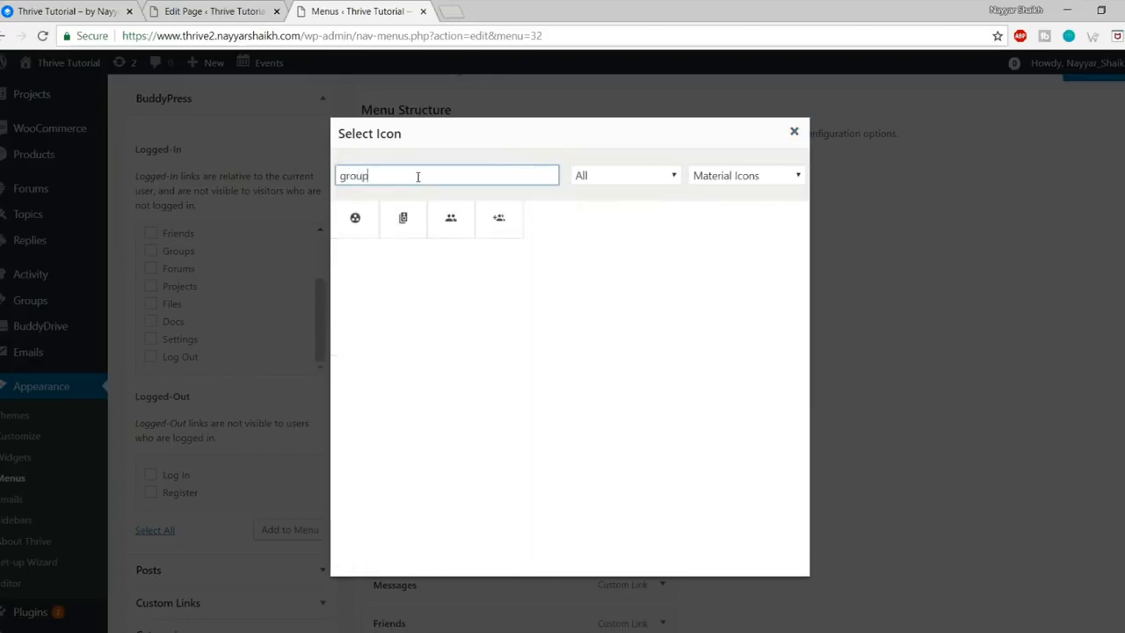
left_click(355, 217)
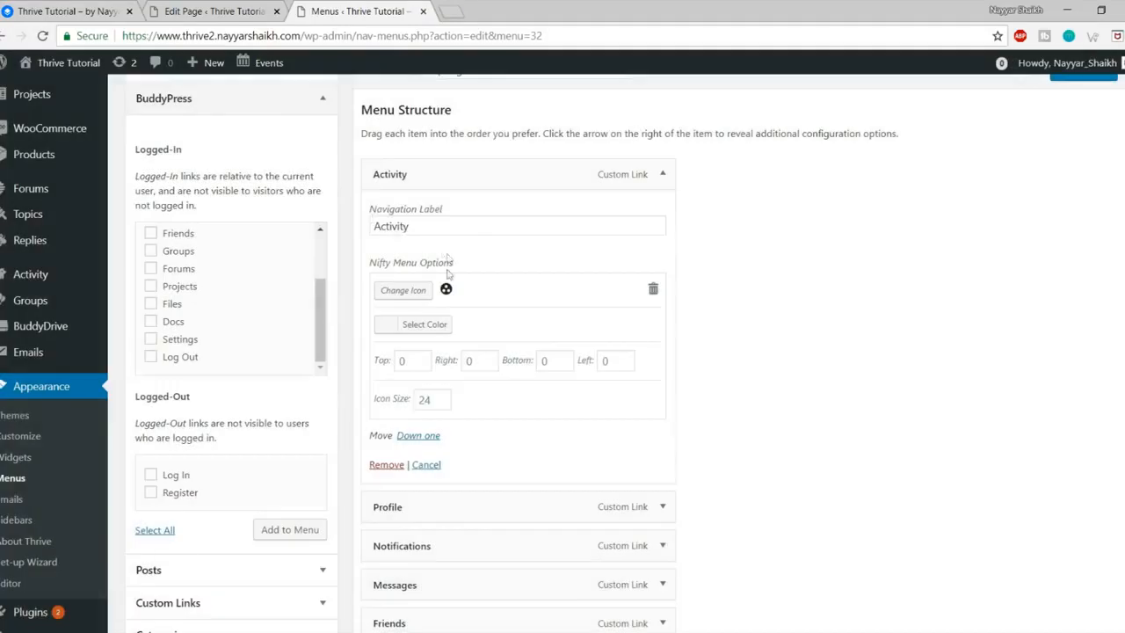
left_click(425, 325)
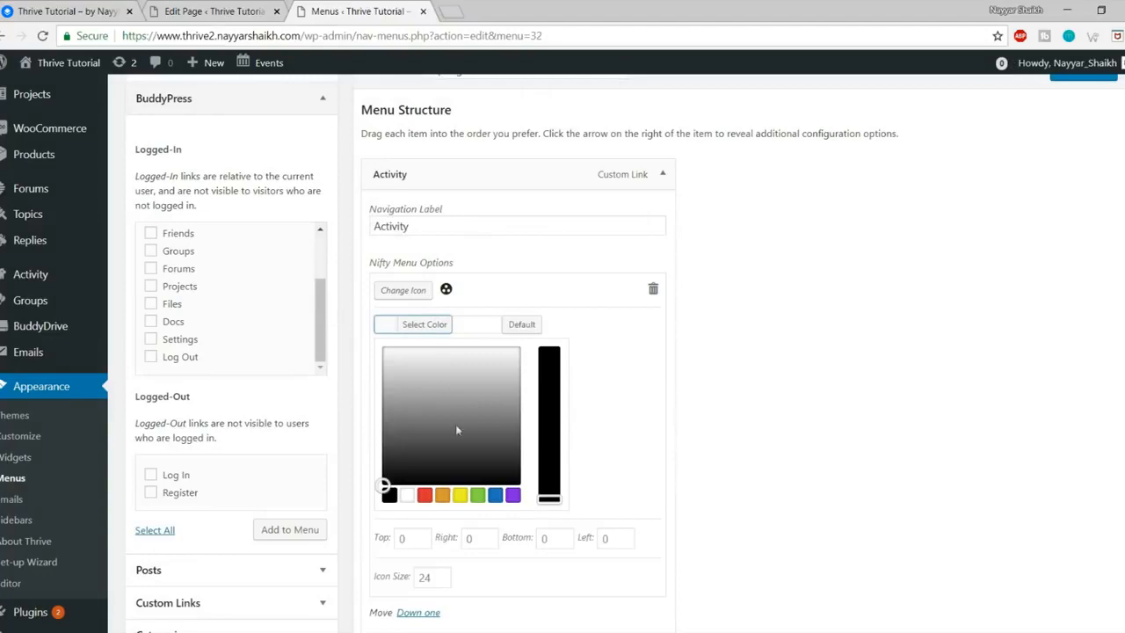
left_click(498, 499)
left_click(425, 329)
scroll(533, 369, "down", 5)
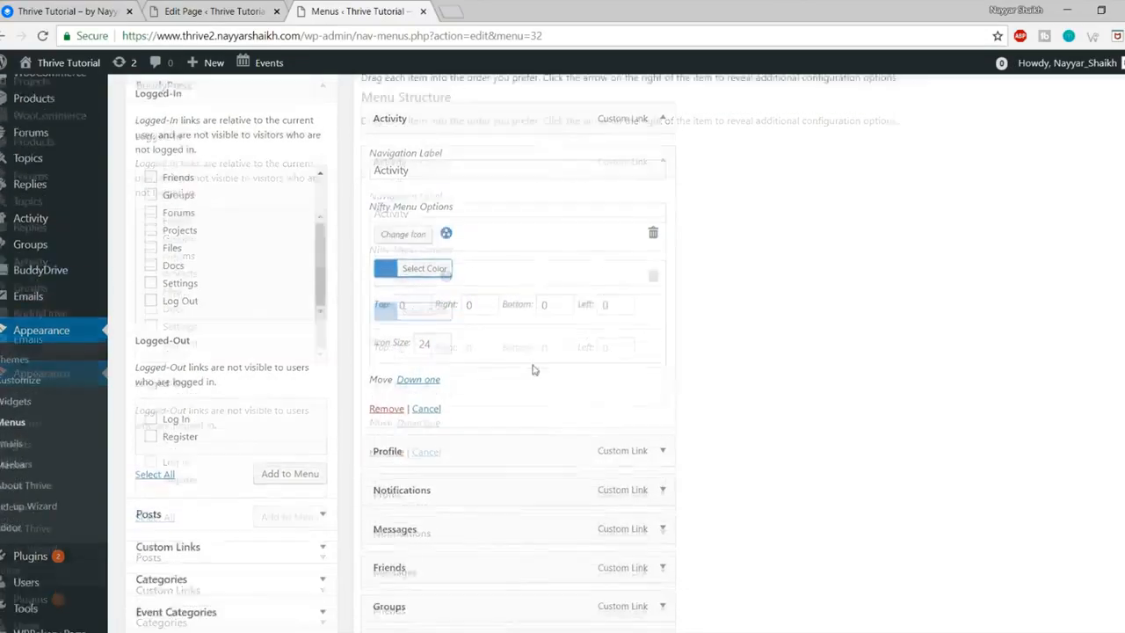
Step: Save the Top Right menu and open the site front page in a new tab
left_click(1083, 549)
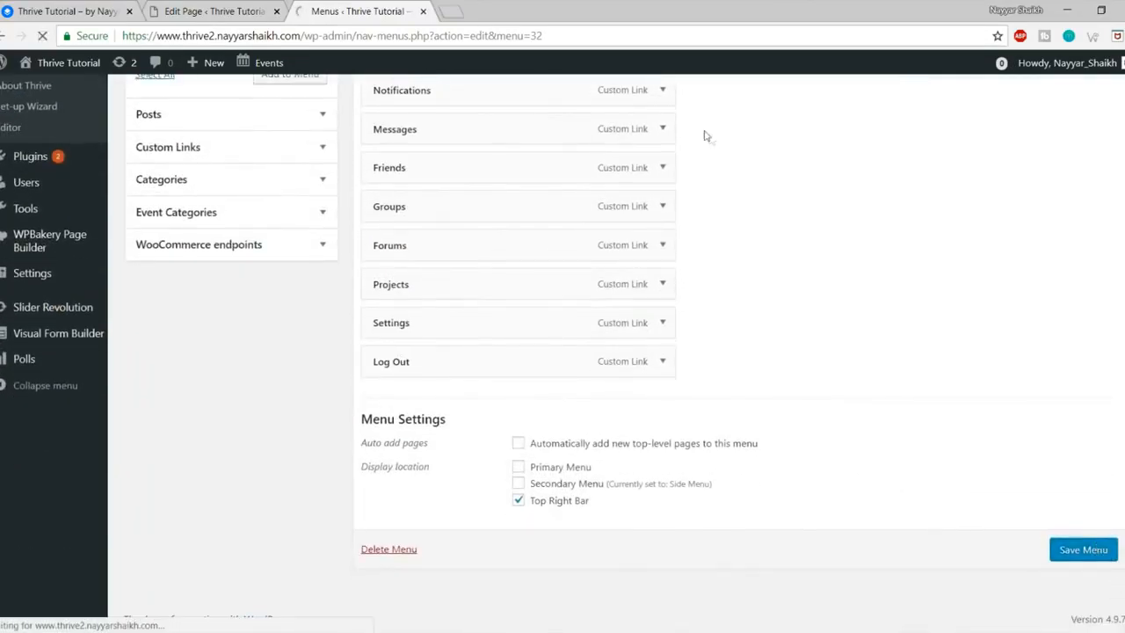
mouse_move(66, 66)
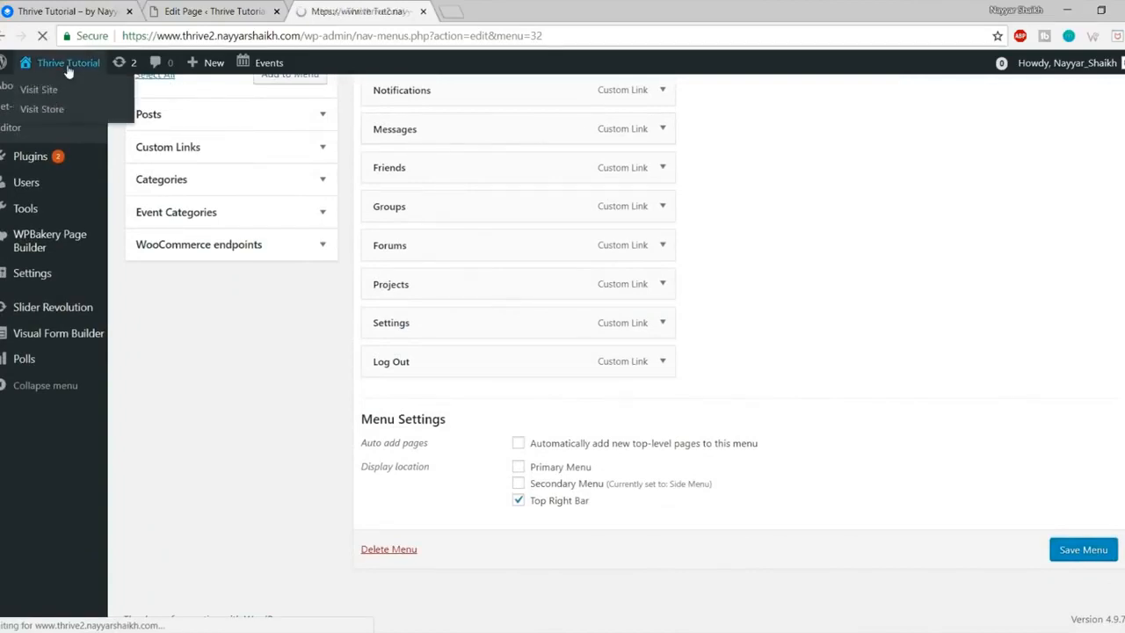
right_click(83, 84)
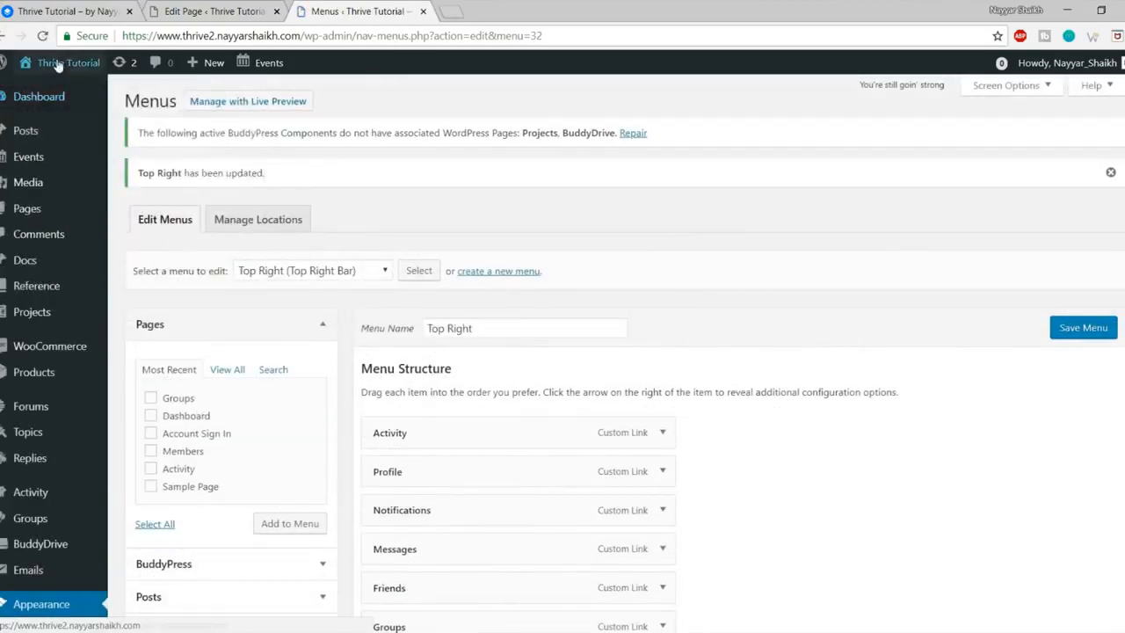
right_click(75, 65)
left_click(123, 73)
Step: On the live site tab, check the profile menu's links, then inspect the apps menu
left_click(479, 12)
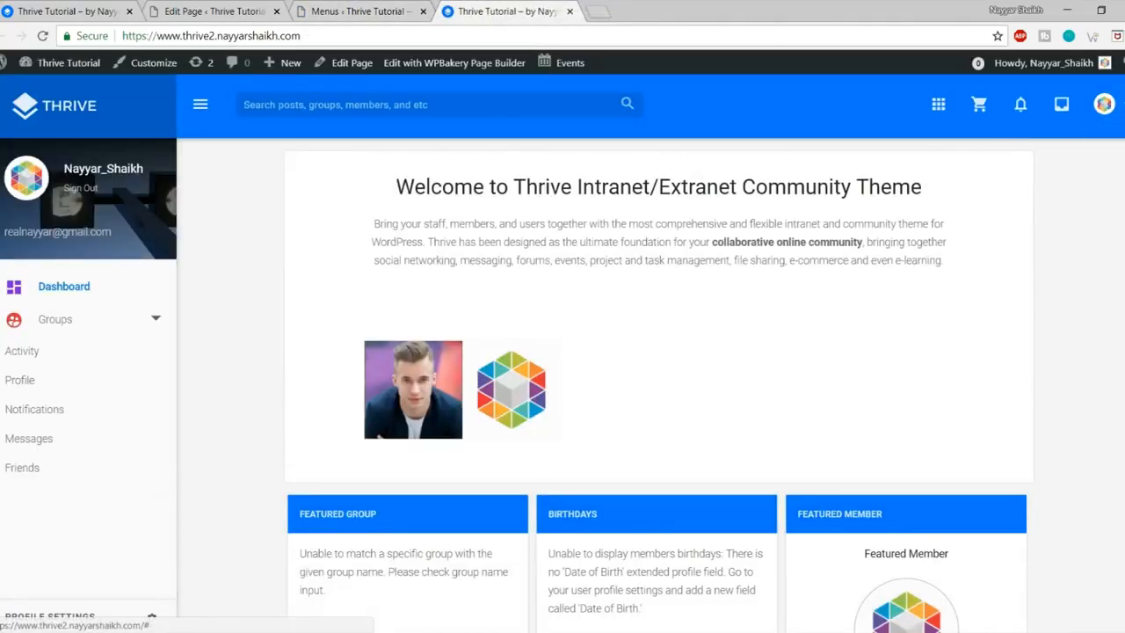
left_click(1106, 105)
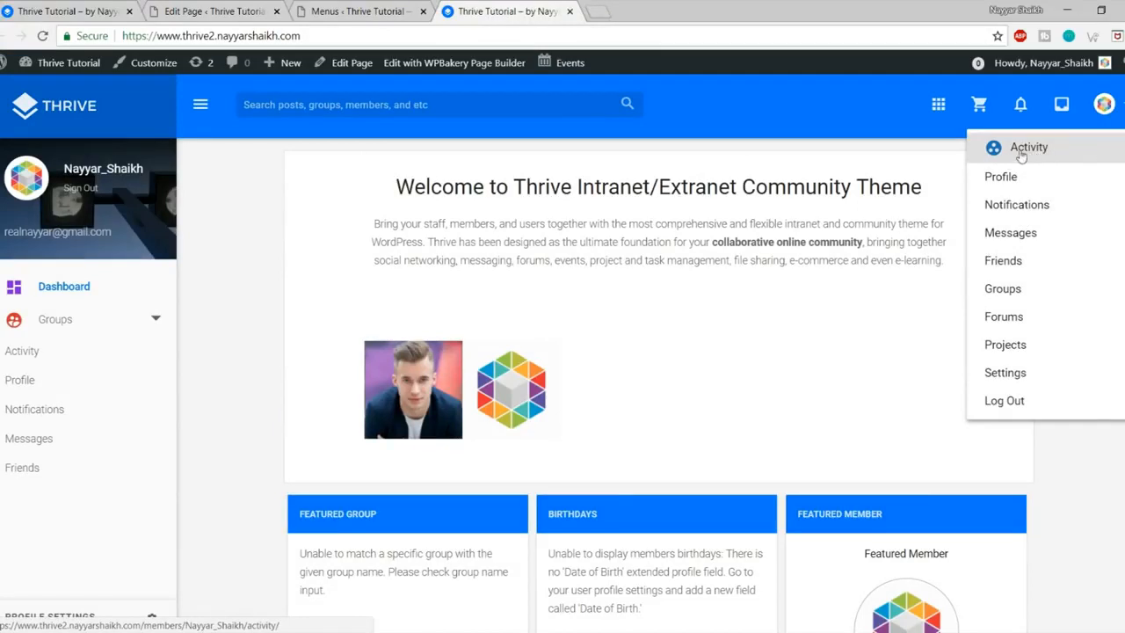
left_click(1119, 104)
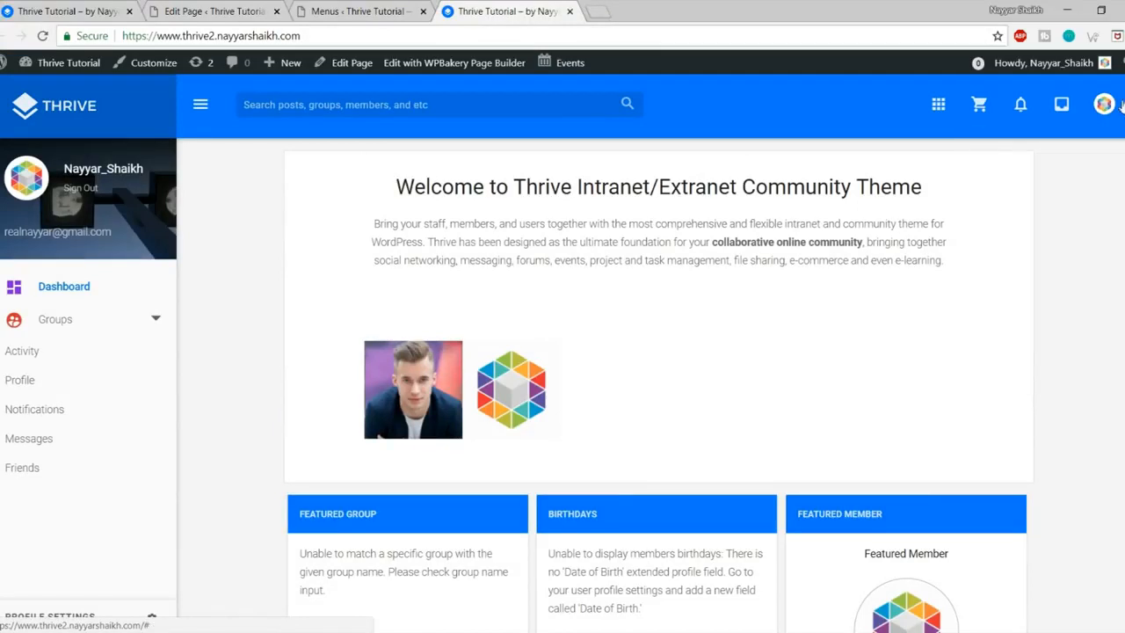
left_click(941, 111)
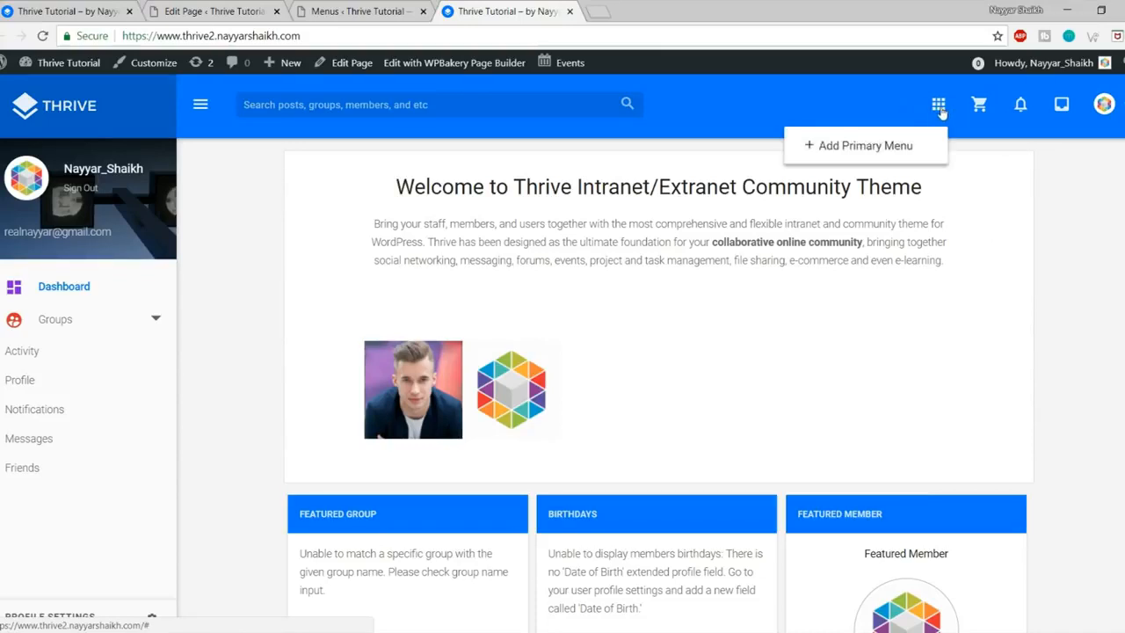
Step: Create a new menu named 'Primary' for the Primary Menu location
left_click(881, 145)
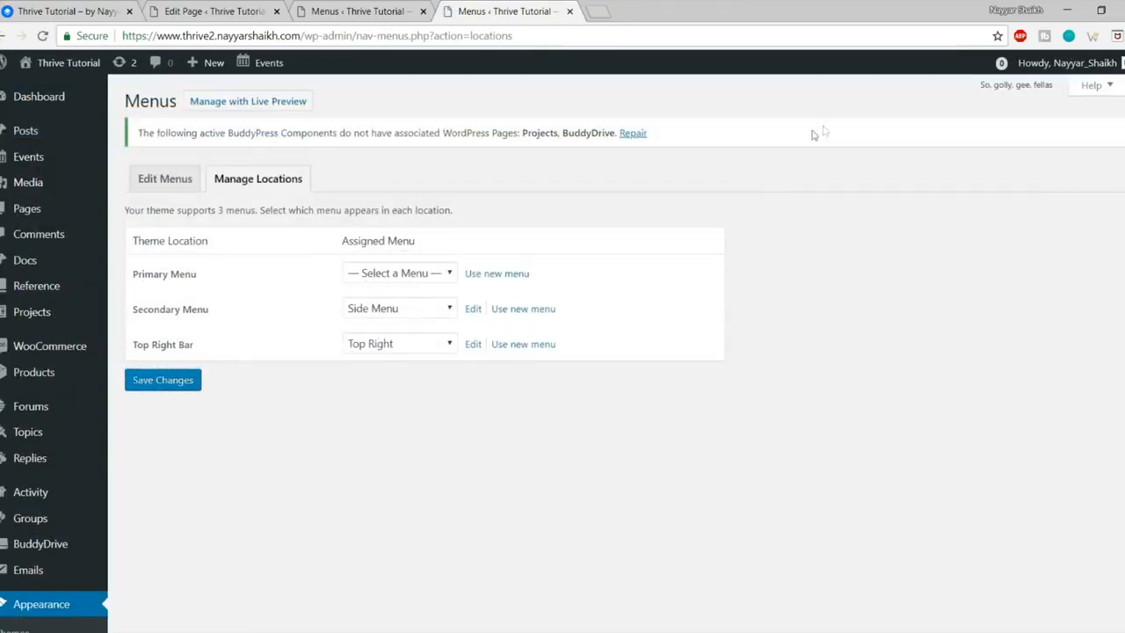
left_click(517, 276)
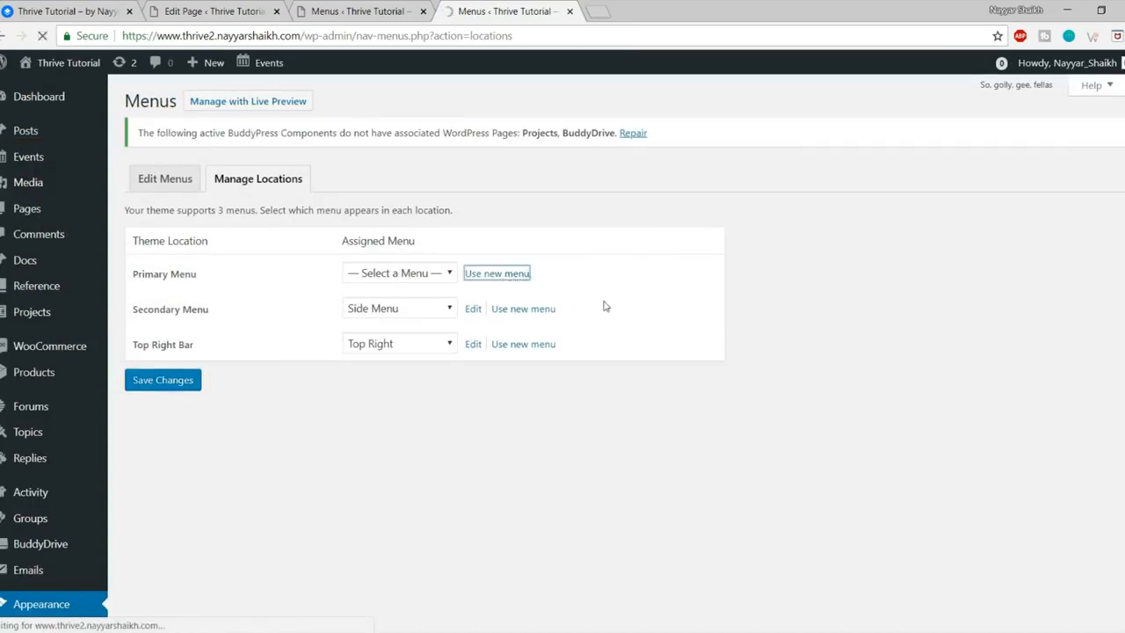
left_click(491, 287)
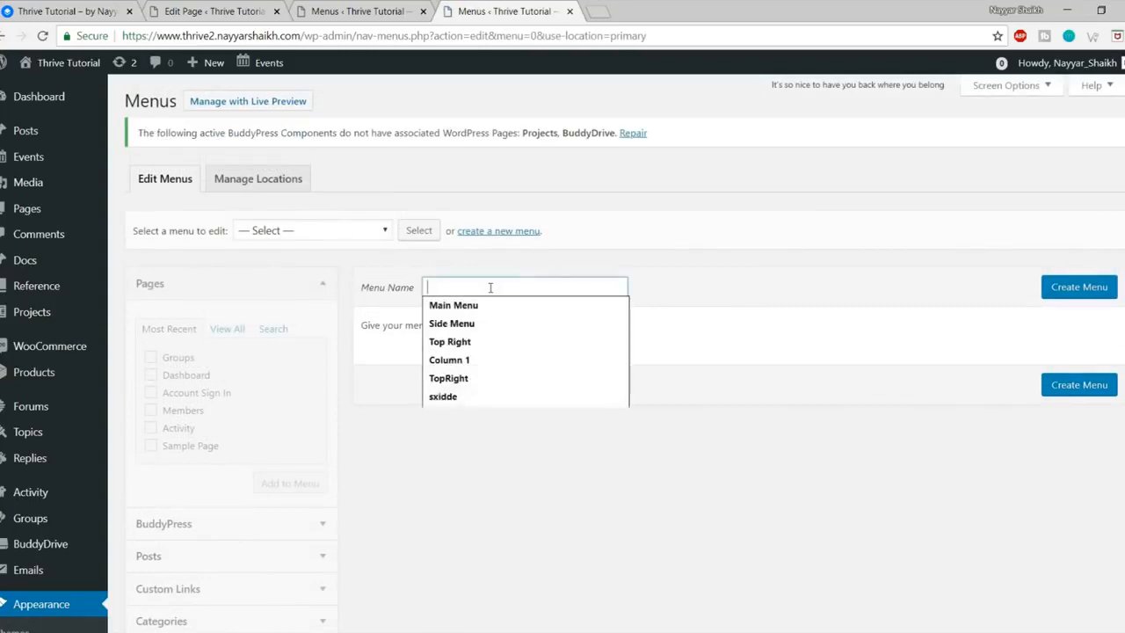
type("Primary")
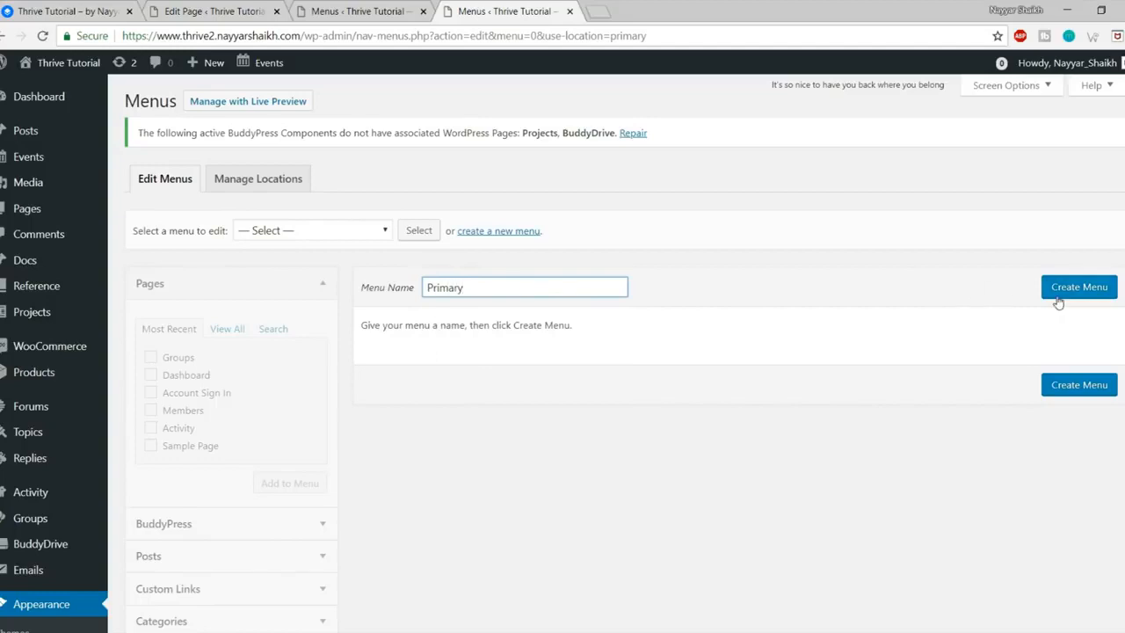
left_click(1059, 297)
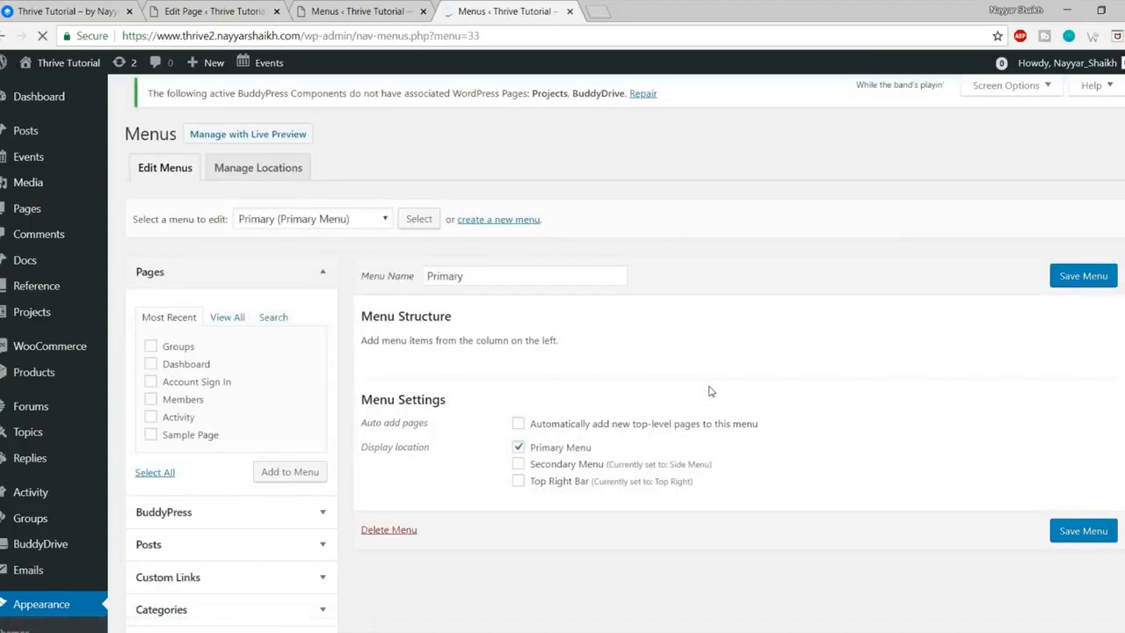
Step: Add the Groups, Dashboard, Account Sign In, Members and Activity pages to the Primary menu
left_click(170, 360)
left_click(179, 375)
left_click(185, 393)
left_click(183, 410)
left_click(179, 428)
left_click(295, 488)
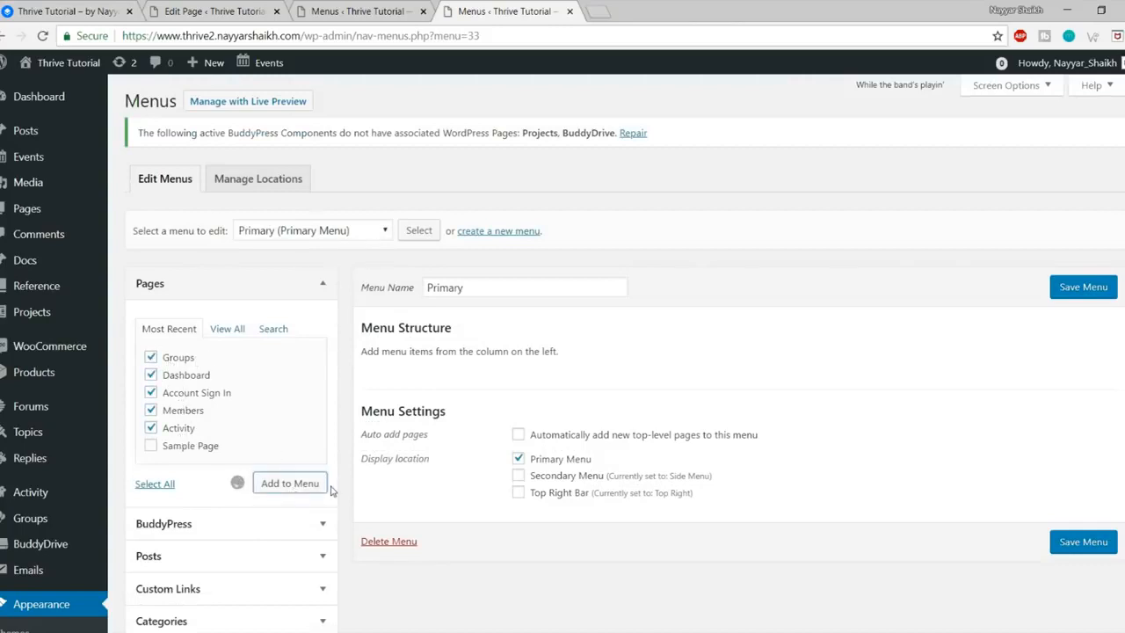
Step: Save the Primary menu and close the duplicate Menus tab
scroll(668, 455, "down", 1)
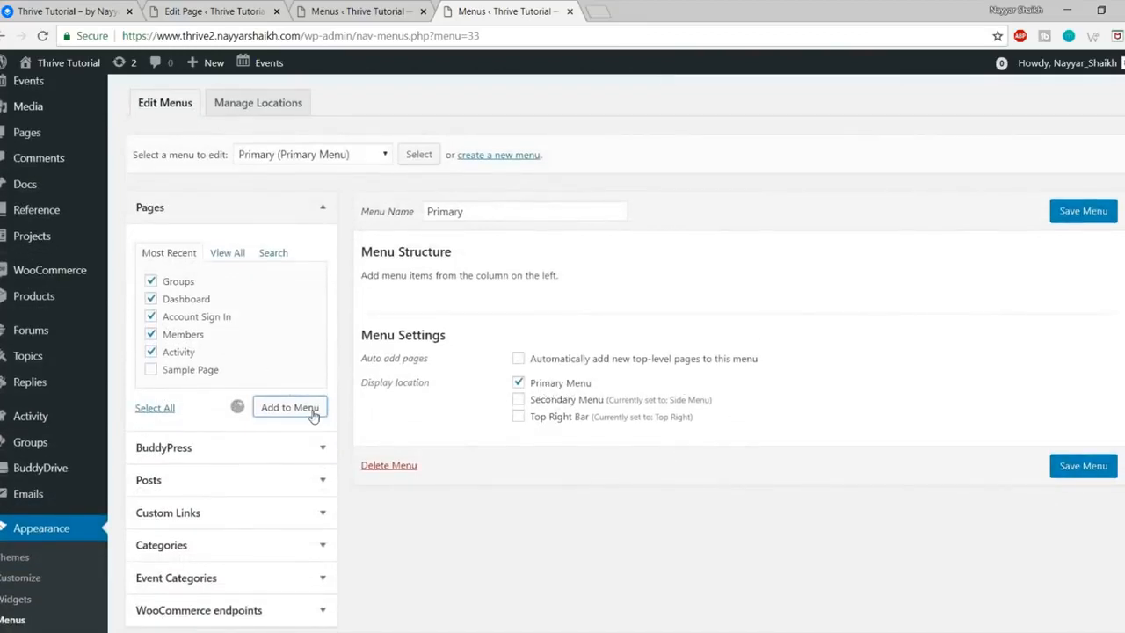
scroll(313, 415, "up", 1)
scroll(313, 415, "down", 1)
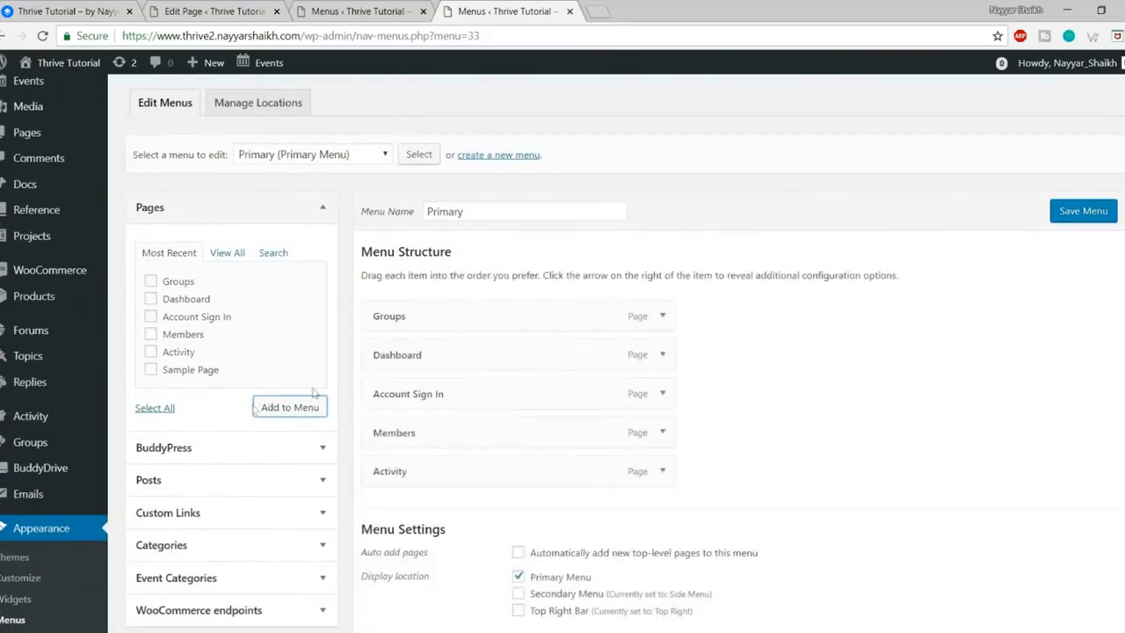
scroll(879, 396, "down", 3)
scroll(997, 425, "up", 3)
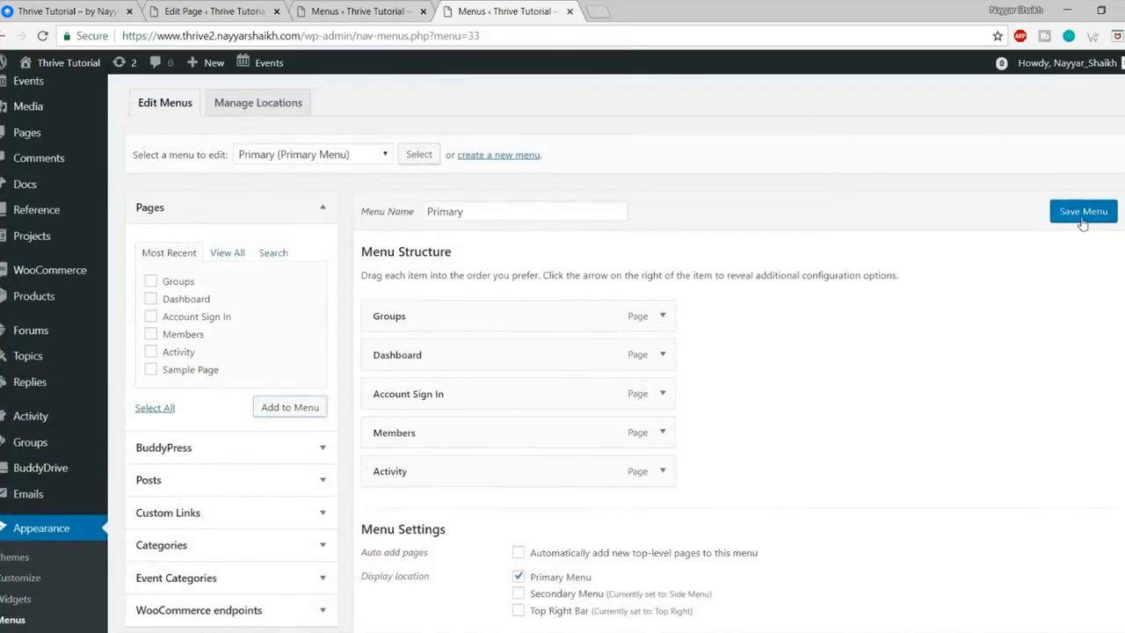
left_click(1082, 220)
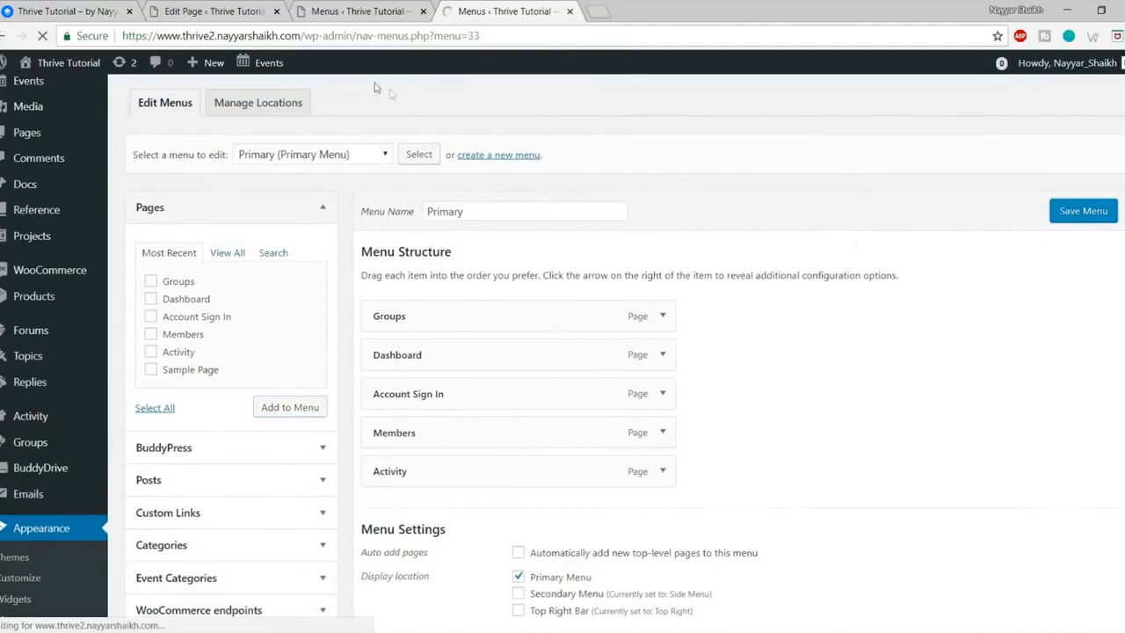
left_click(359, 12)
left_click(423, 13)
left_click(261, 12)
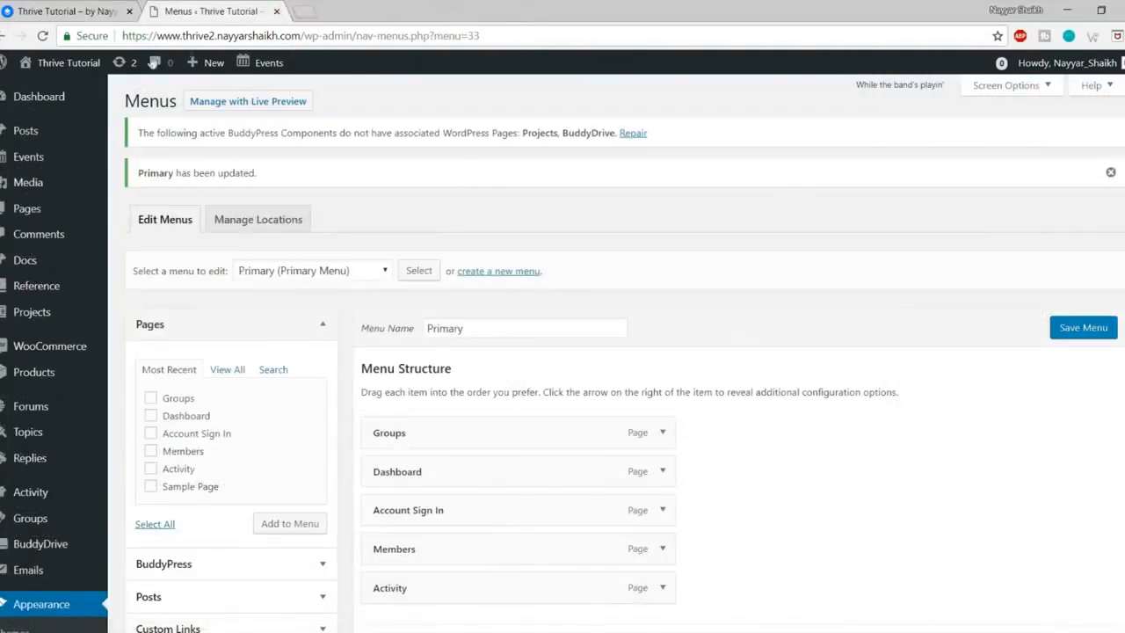
Step: Open the site in a new tab and check the new primary menu's page links
mouse_move(39, 64)
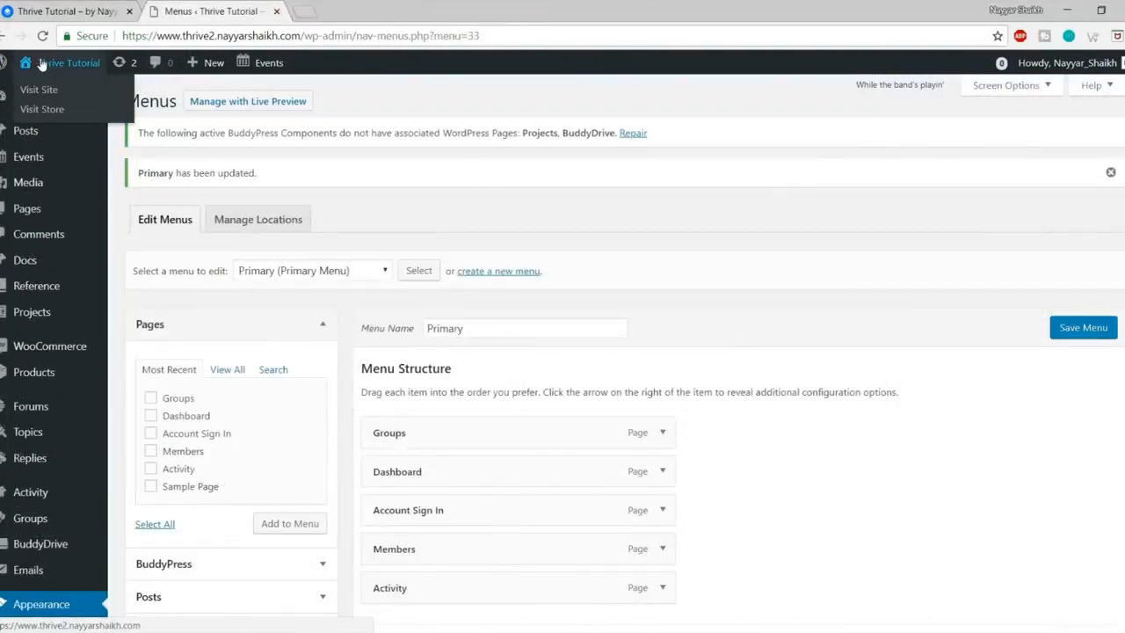
right_click(46, 90)
left_click(53, 101)
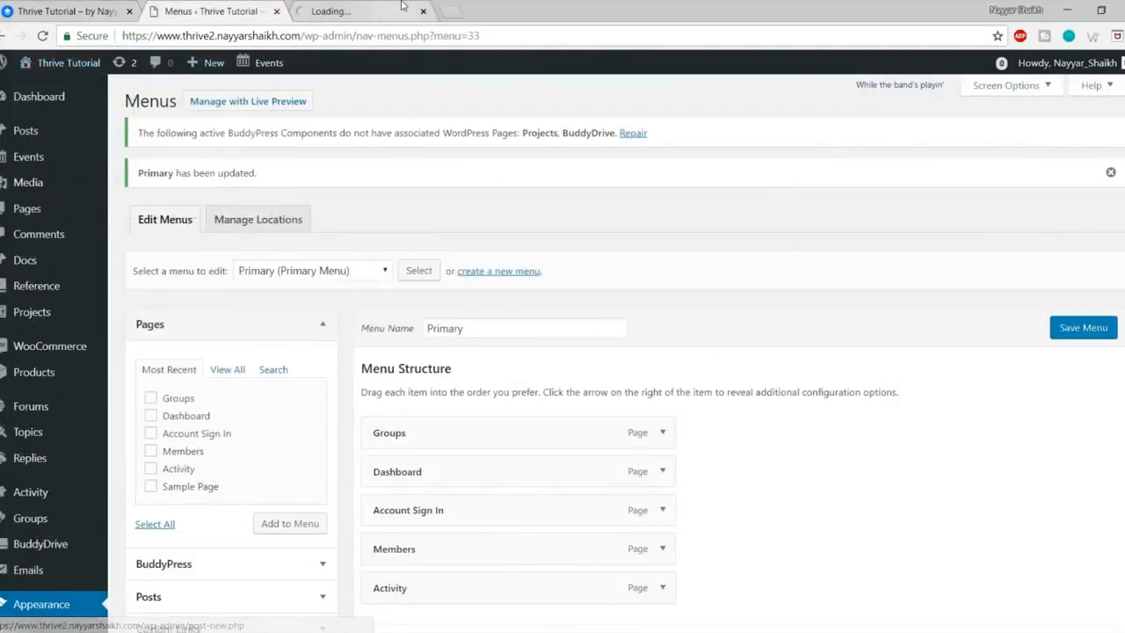
left_click(401, 8)
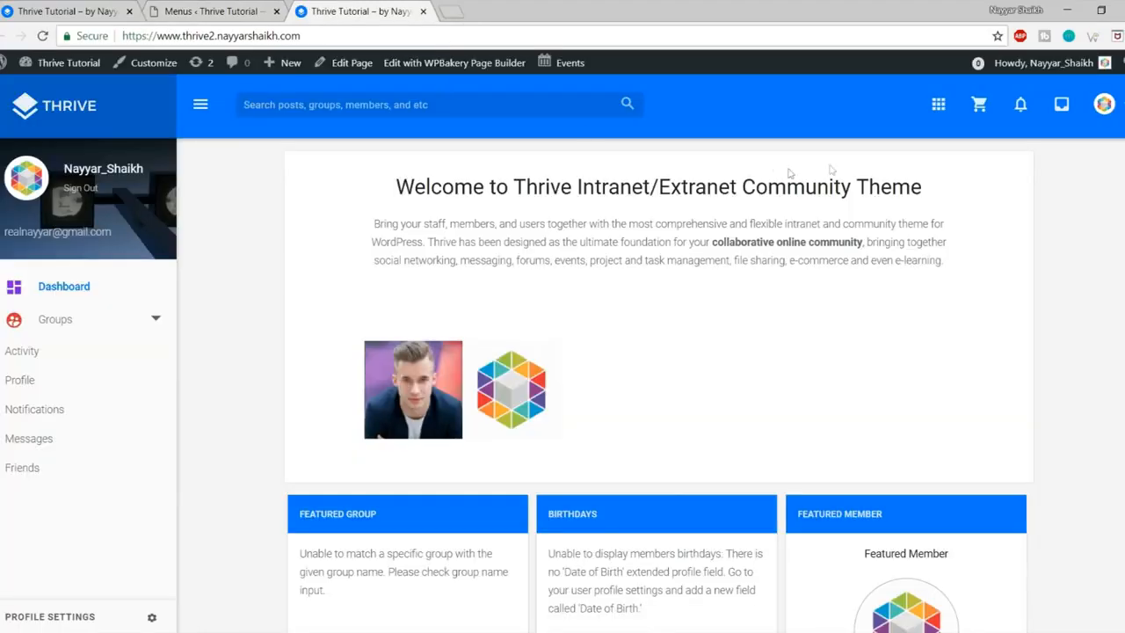
left_click(937, 104)
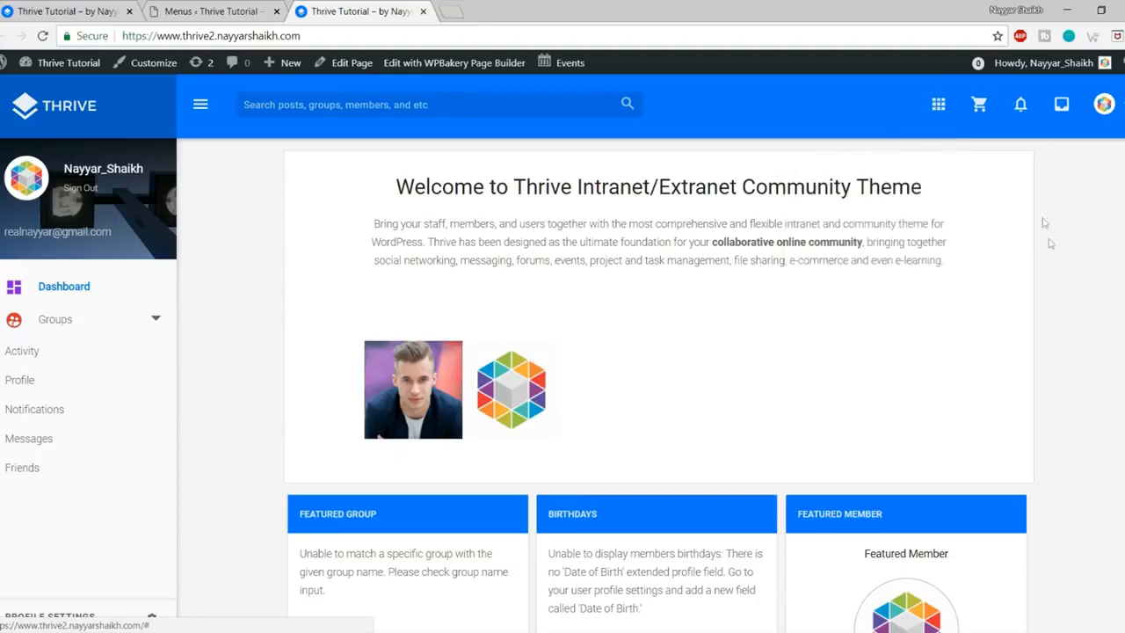
scroll(1054, 260, "down", 5)
scroll(1054, 261, "up", 5)
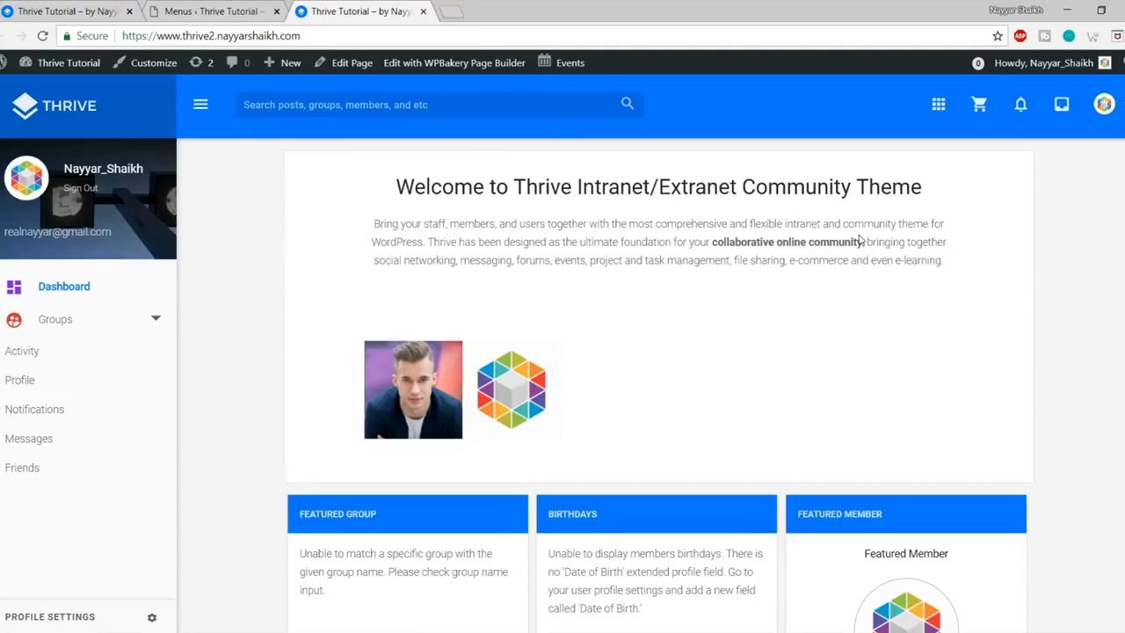
scroll(861, 239, "down", 3)
Step: Clear the Featured Group message text and start a new group named 'New Group'
left_click_drag(299, 248, 400, 302)
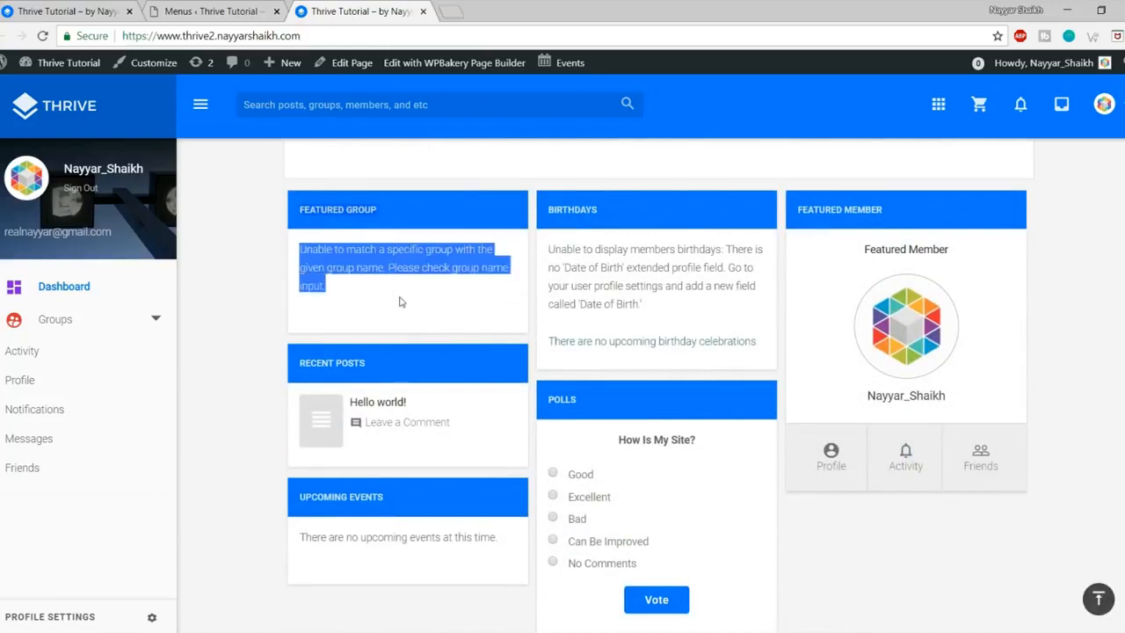
left_click(400, 302)
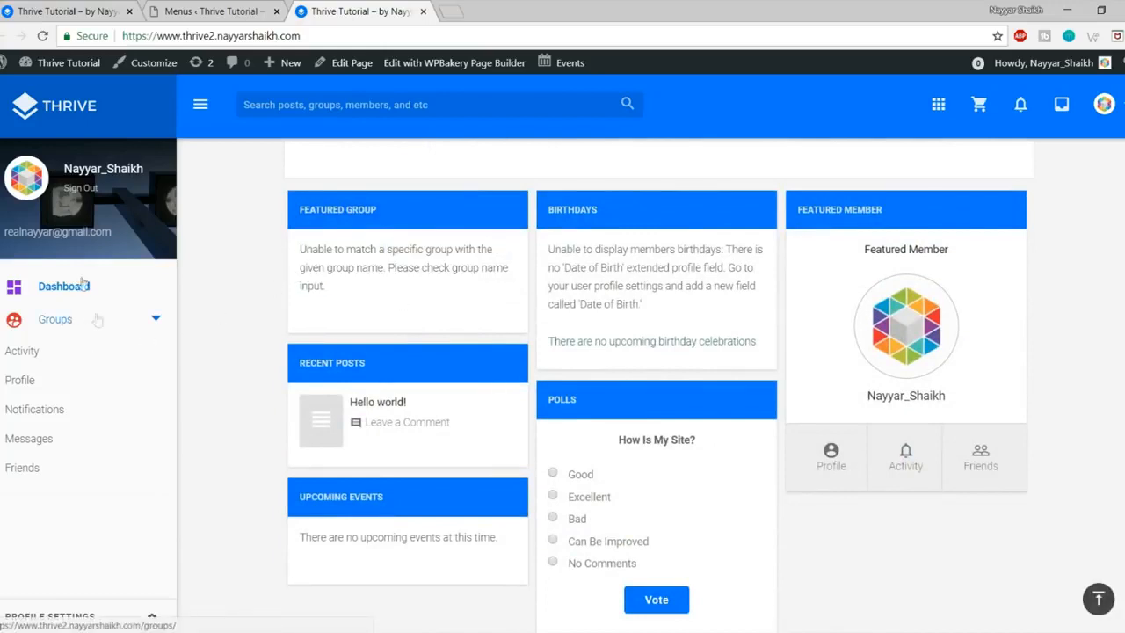
left_click(154, 319)
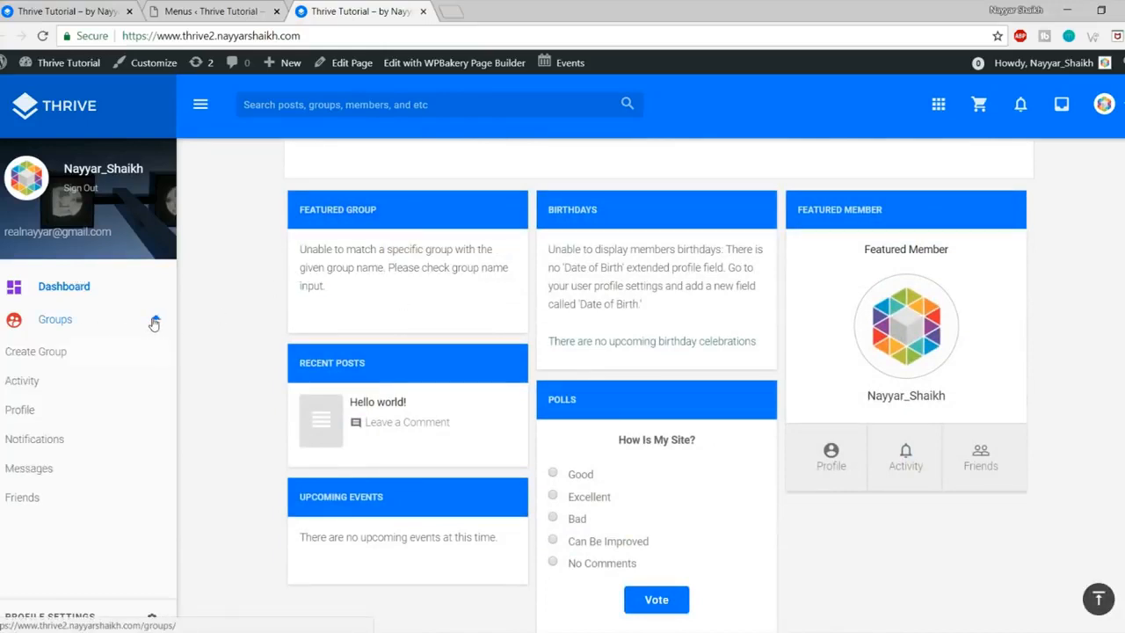
left_click(44, 356)
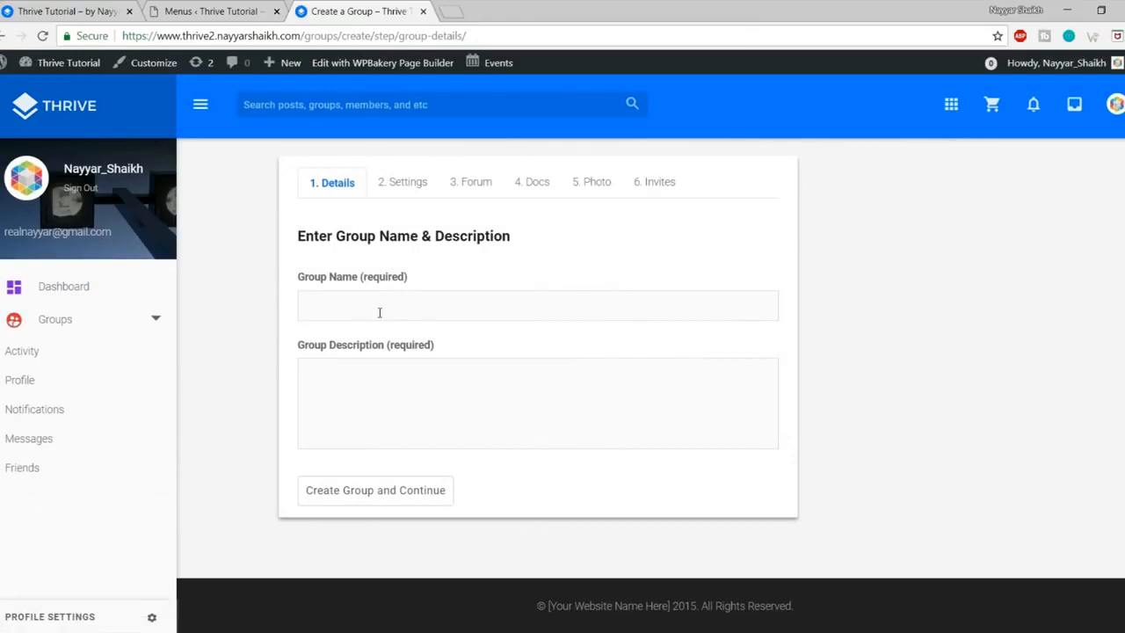
left_click(380, 312)
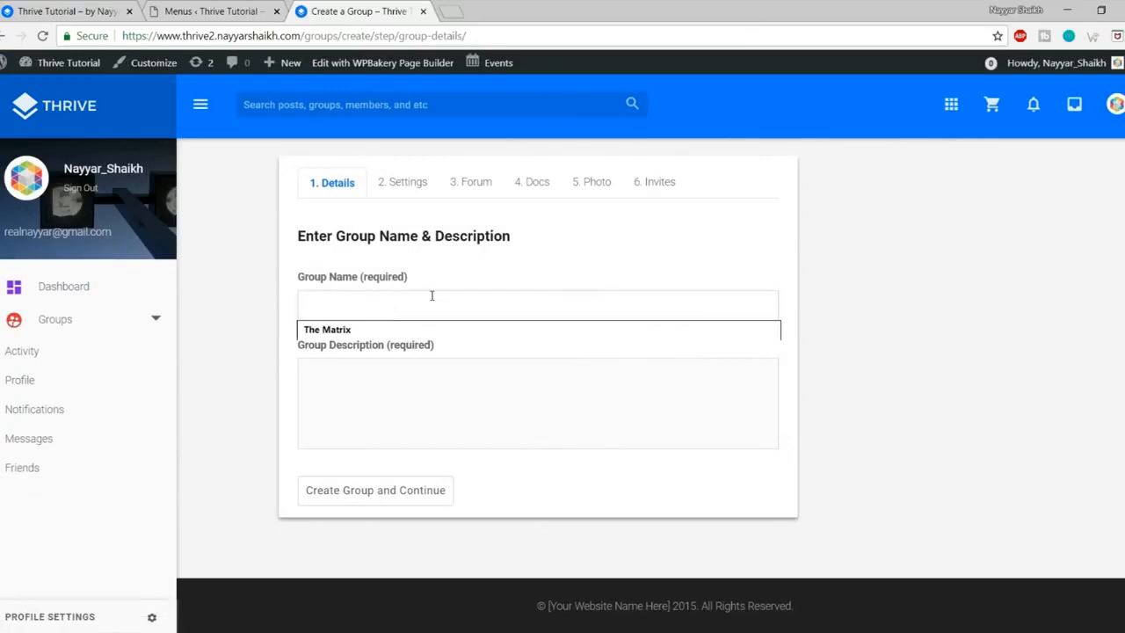
type("New Group")
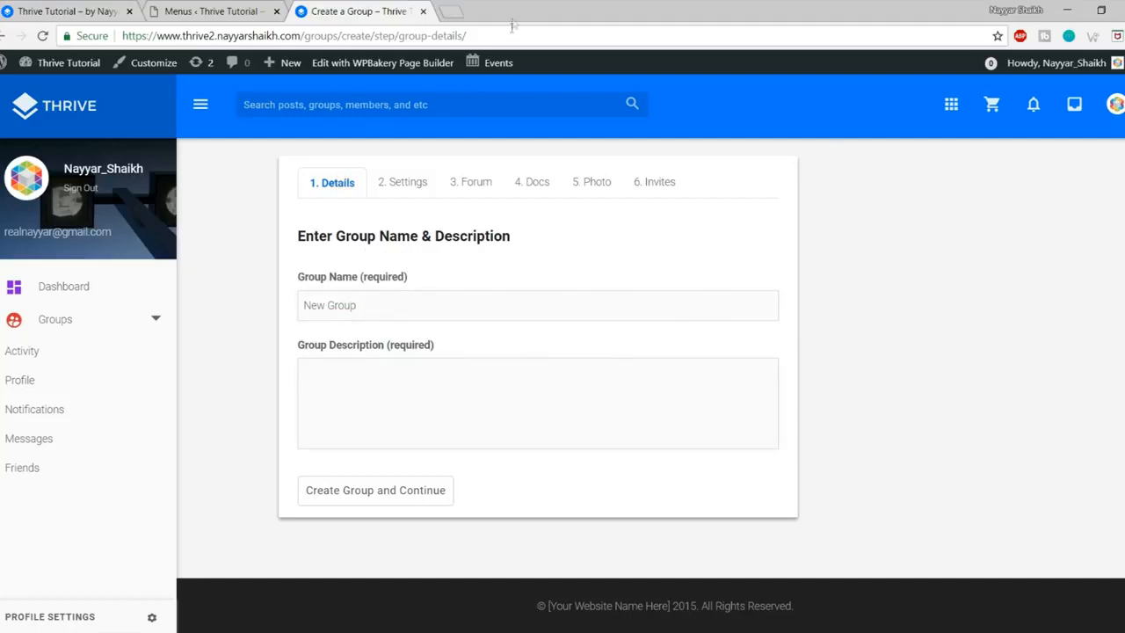
left_click(466, 7)
Step: Generate Lorem Ipsum on lipsum.com and select the first two paragraphs
type("lipsum.com")
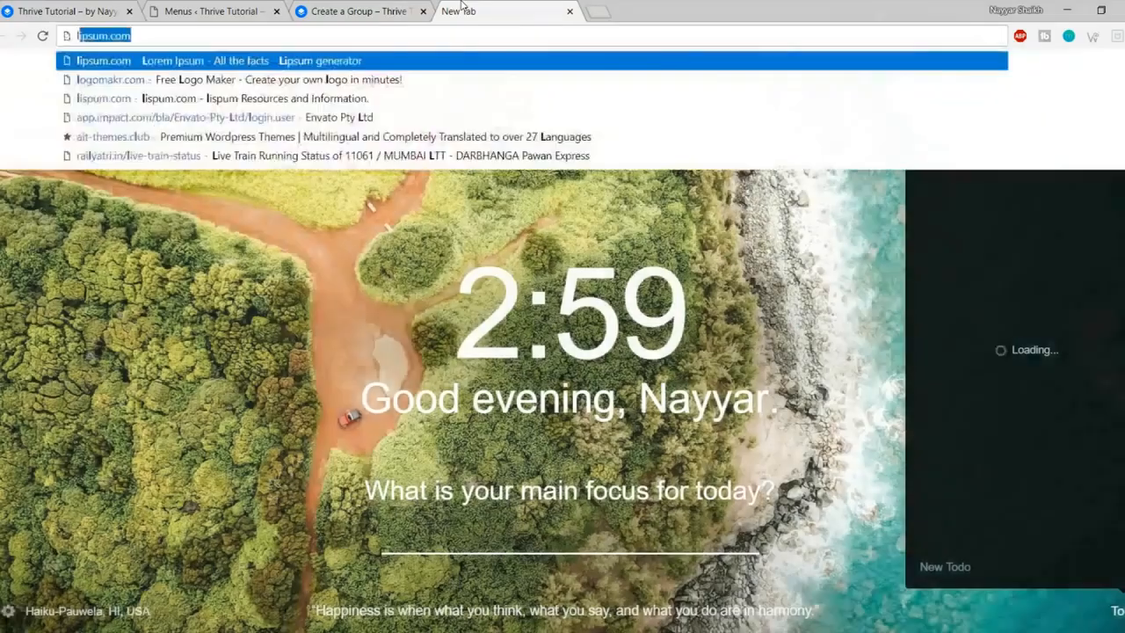
key("Return")
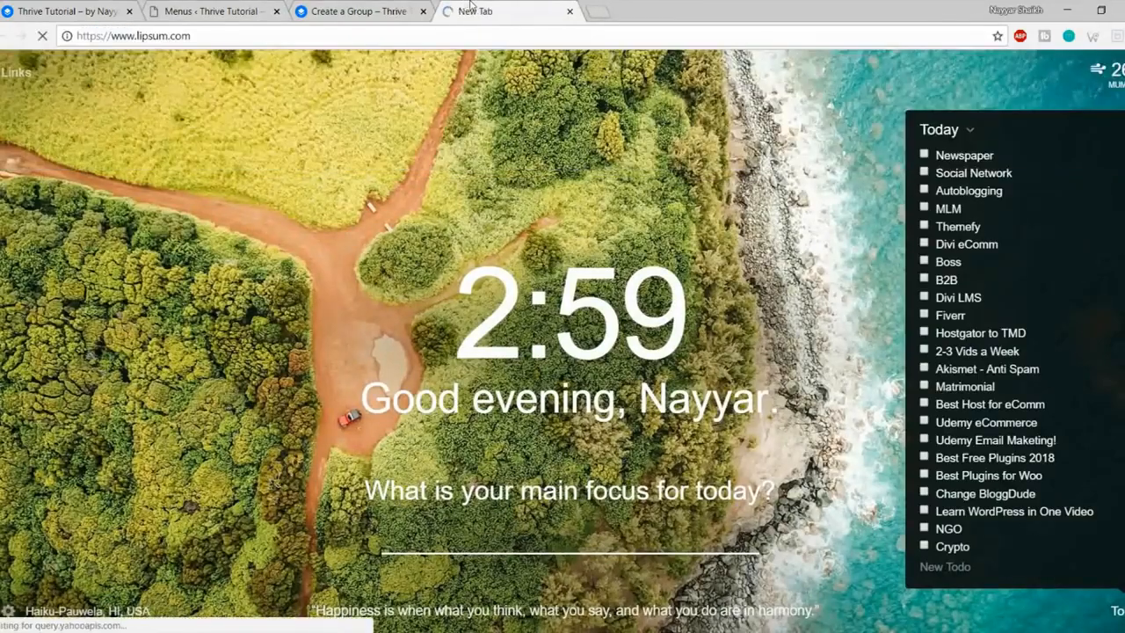
scroll(881, 200, "down", 6)
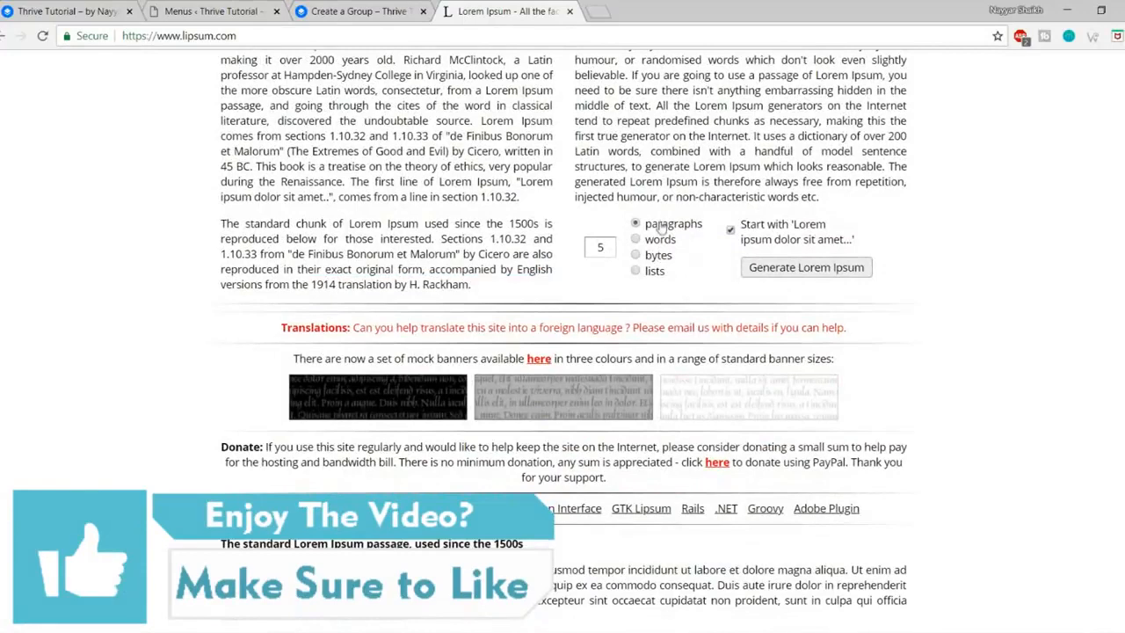
left_click(807, 268)
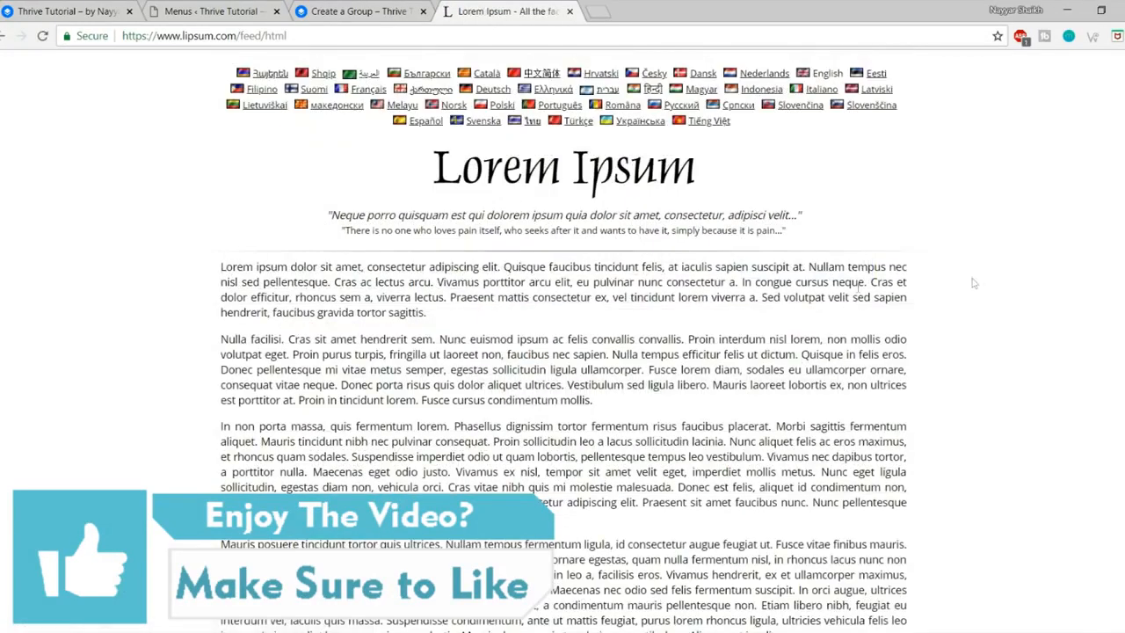
left_click_drag(601, 376, 665, 406)
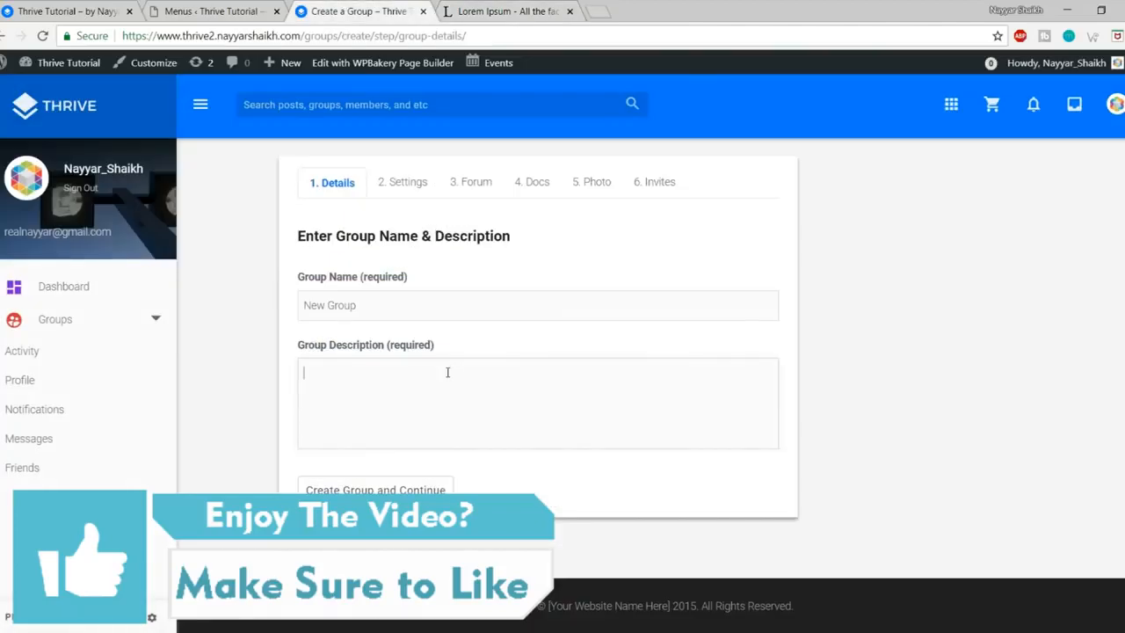
Step: Paste the Lorem Ipsum into Group Description, trim it to one paragraph, and submit
type("Lorem ipsum dolor sit amet, consectetur adipiscing elit. Quisque faucibus tincidunt felis, at iaculis sapien suscipit at. Nullam tempus nec nisl sed pellentesque. Cras ac lectus arcu. Vivamus porttitor arcu elit, eu pulvinar nunc consectetur a. In congue cursus neque. Cras et dolor efficitur, rhoncus sem a, viverra lectus. Praesent mattis consectetur ex, vel tincidunt lorem viverra a. Sed volutpat velit sed sapien hendrerit, faucibus gravida tortor sagittis.  Nulla facilisi. Cras sit amet hendrerit sem. Nunc euismod ipsum ac felis convallis convallis. Proin interdum nisl lorem, non mollis odio volutpat eget. Proin purus turpis, fringilla ut laoreet non, faucibus nec sapien. Nulla tempus efficitur felis ut dictum. Quisque in felis eros. Donec pellentesque mi vitae metus semper, egestas sollicitudin ligula ullamcorper. Fusce lorem diam, sodales eu ullamcorper ornare, consequat vitae neque. Donec porta risus quis dolor aliquet ultrices. Vestibulum sed ligula libero. Mauris laoreet lobortis ex, non ultrices est porttitor at. Proin in tincidunt lorem. Fusce cursus condimentum mollis.")
scroll(385, 497, "down", 1)
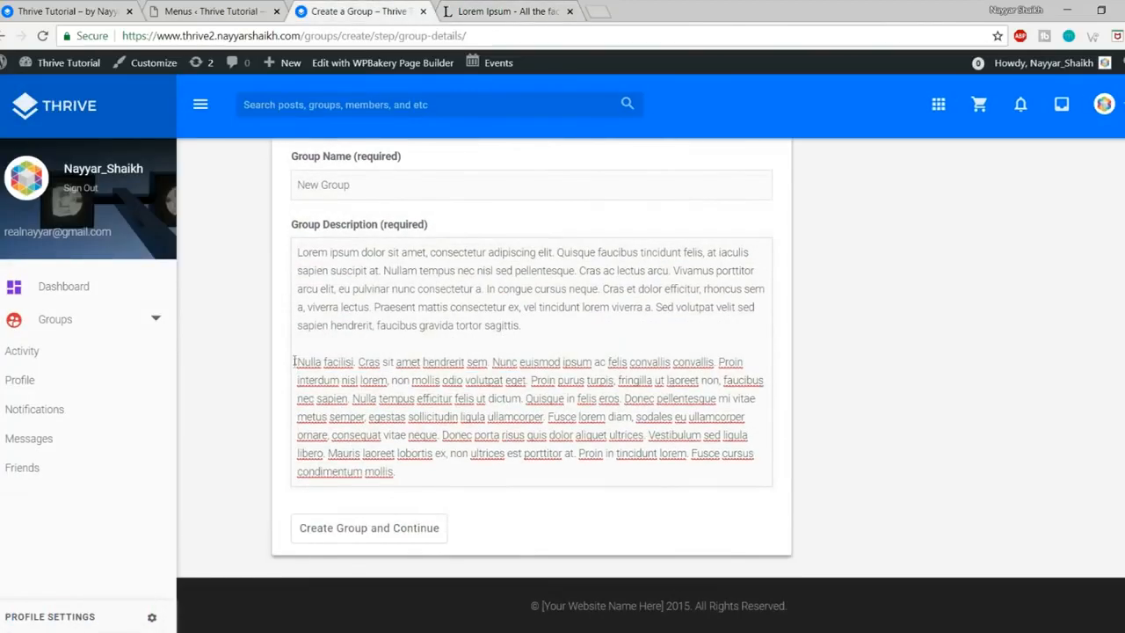
left_click_drag(301, 352, 535, 502)
key("BackSpace")
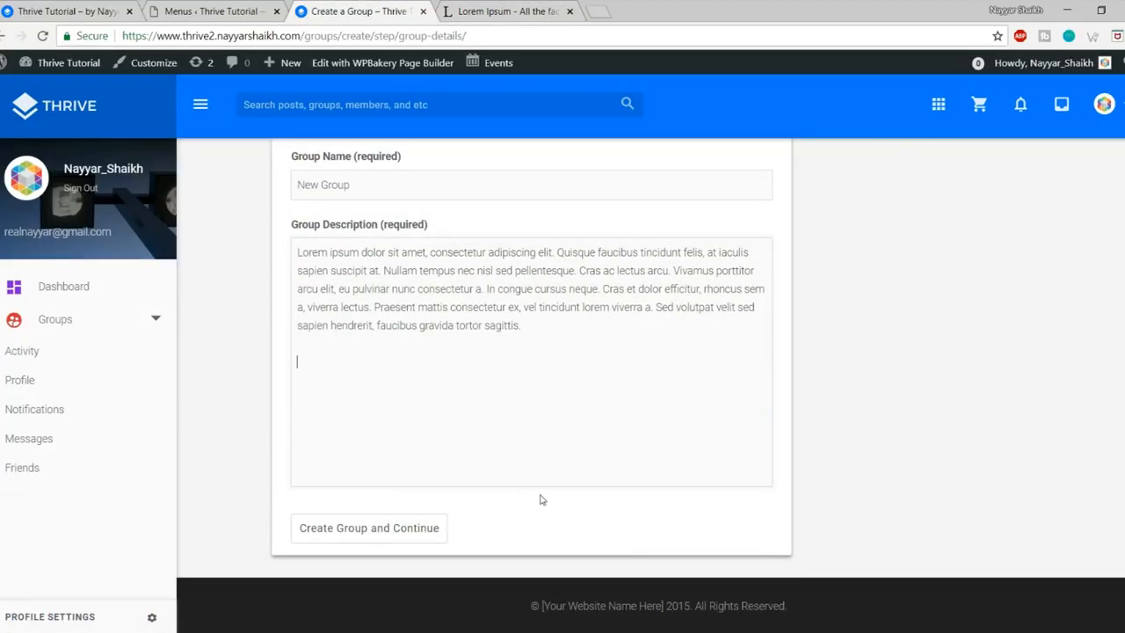
left_click(408, 539)
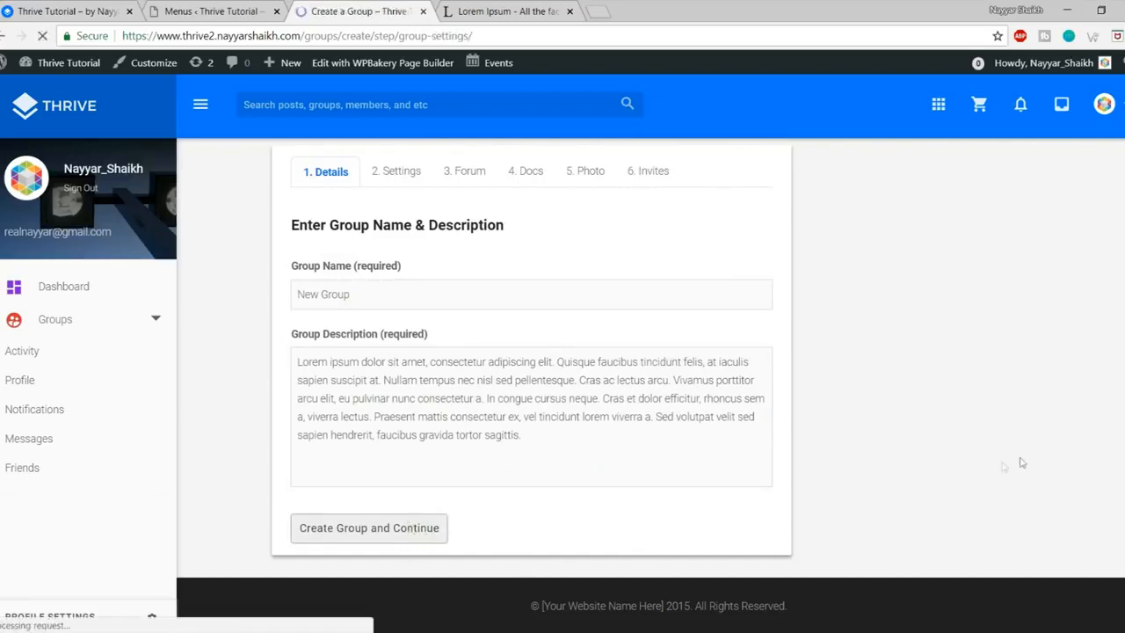
Step: Review the public group's privacy rules, leaving 'This is a public group' selected
scroll(743, 347, "down", 3)
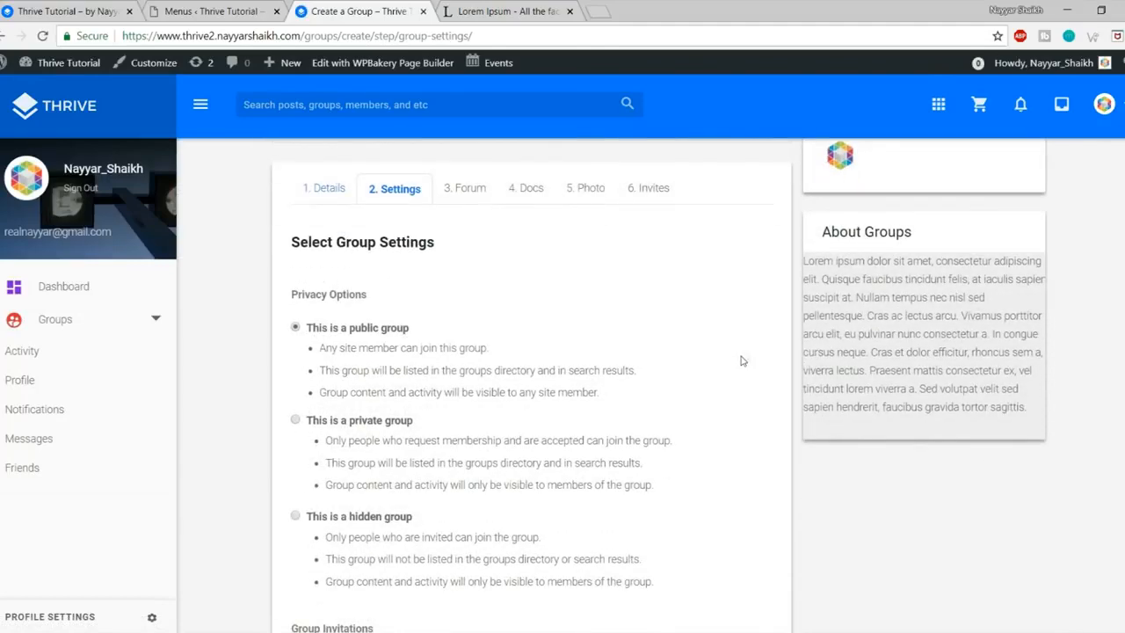
scroll(744, 358, "down", 2)
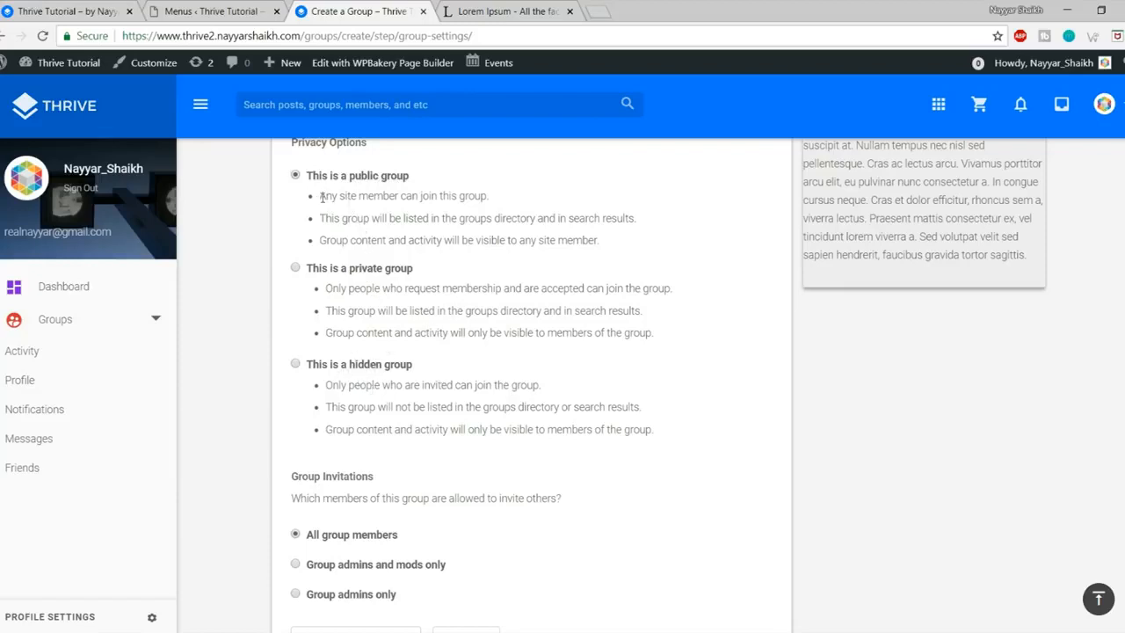
left_click_drag(320, 196, 525, 186)
left_click_drag(617, 241, 525, 240)
left_click(468, 255)
scroll(585, 386, "down", 2)
scroll(509, 360, "up", 4)
scroll(404, 361, "down", 1)
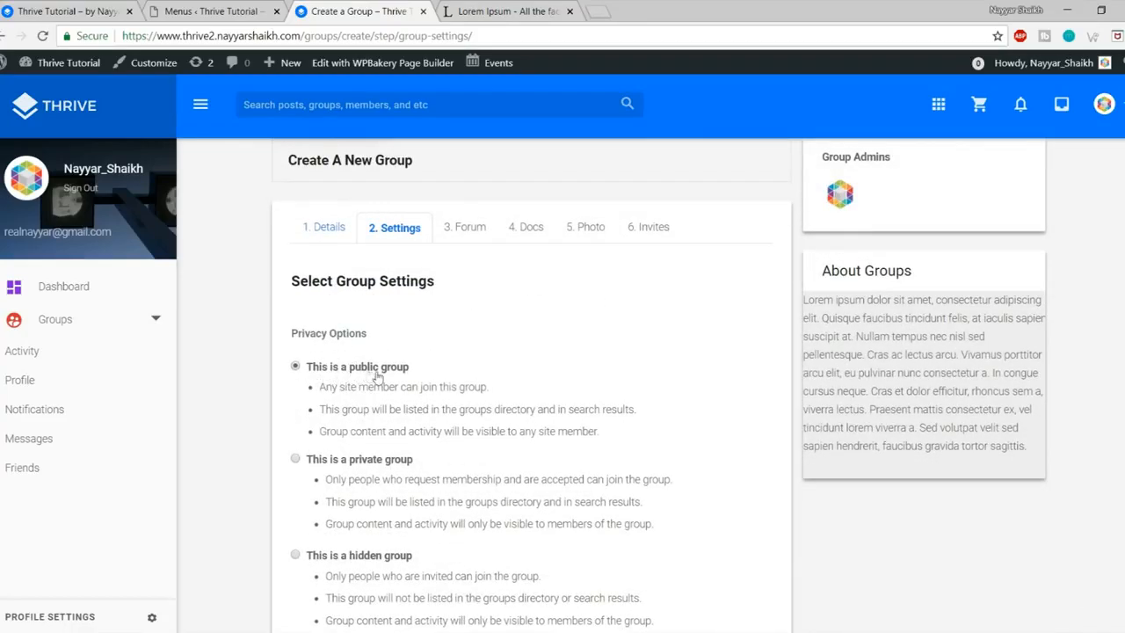
scroll(396, 379, "down", 3)
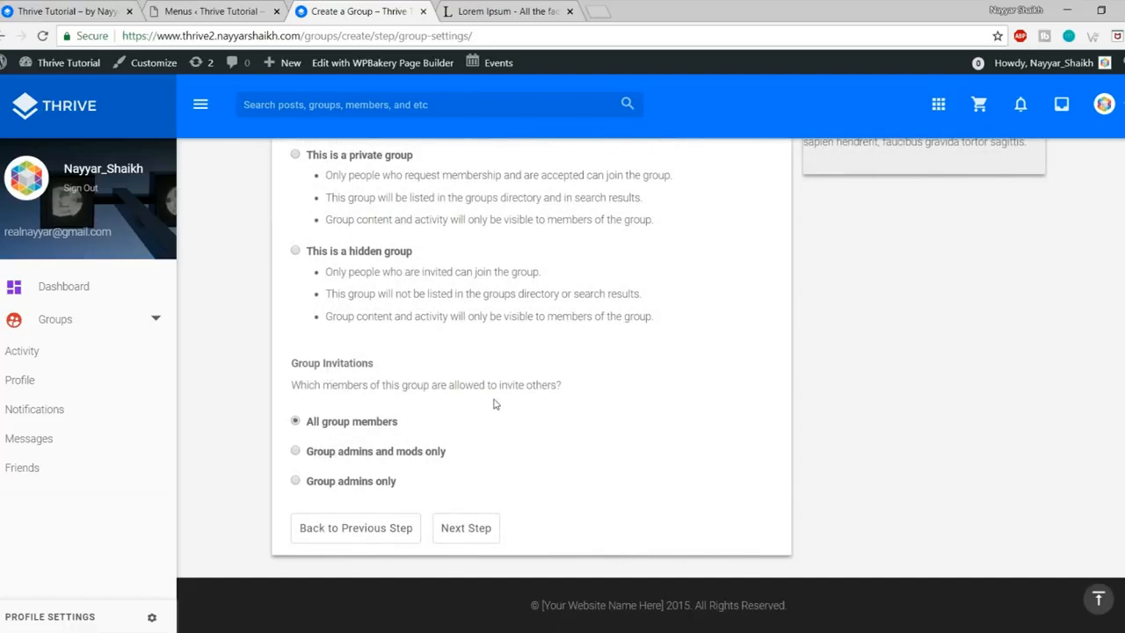
Step: Let all group members invite others and proceed to the forum step
left_click(360, 461)
left_click(351, 488)
left_click(360, 427)
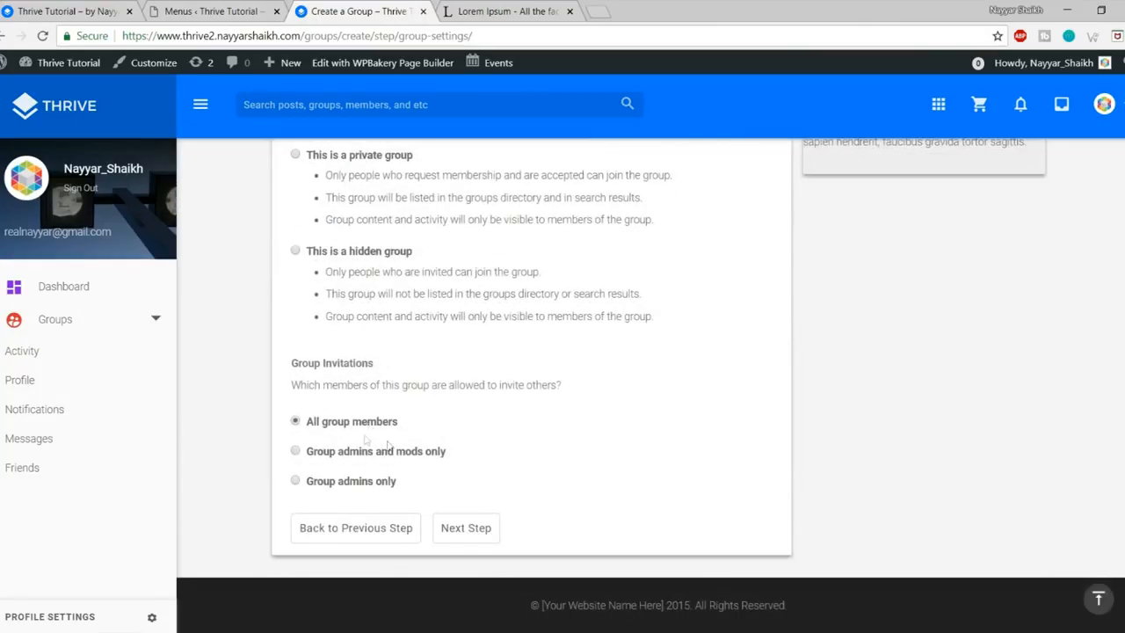
left_click(465, 528)
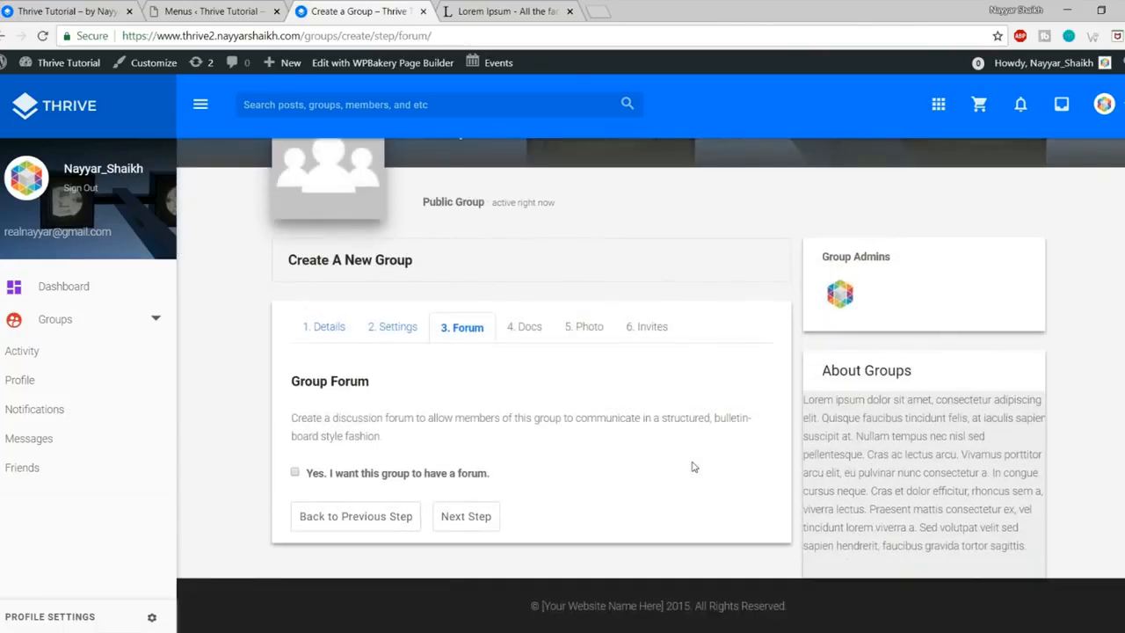
Step: Enable a forum for New Group and keep Group member as the minimum Docs role
left_click(361, 474)
left_click(467, 516)
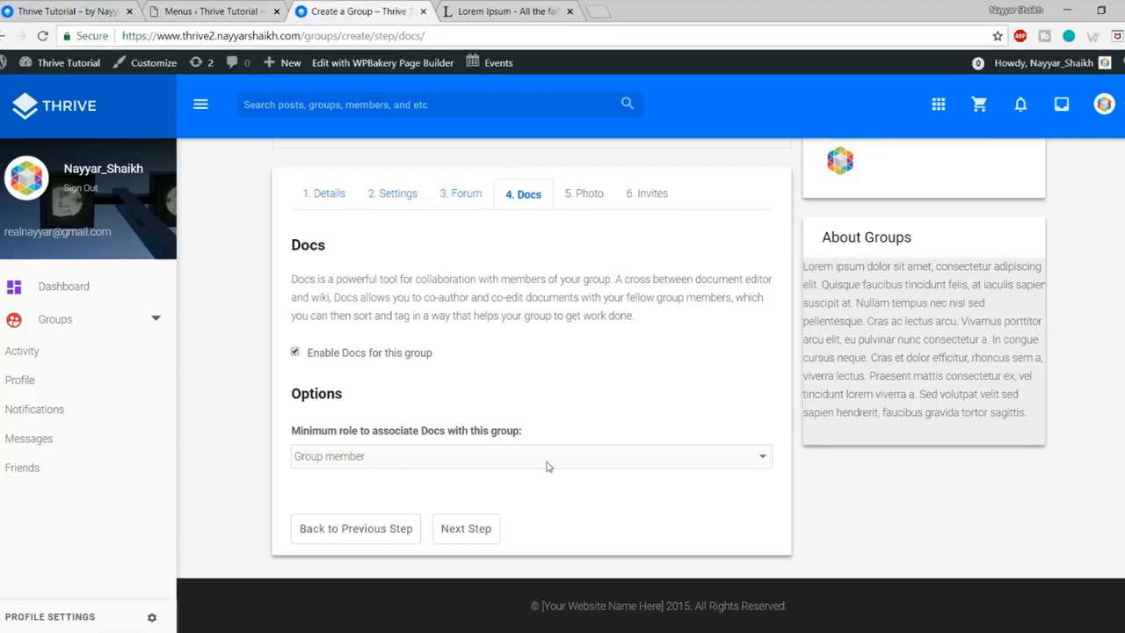
left_click(472, 451)
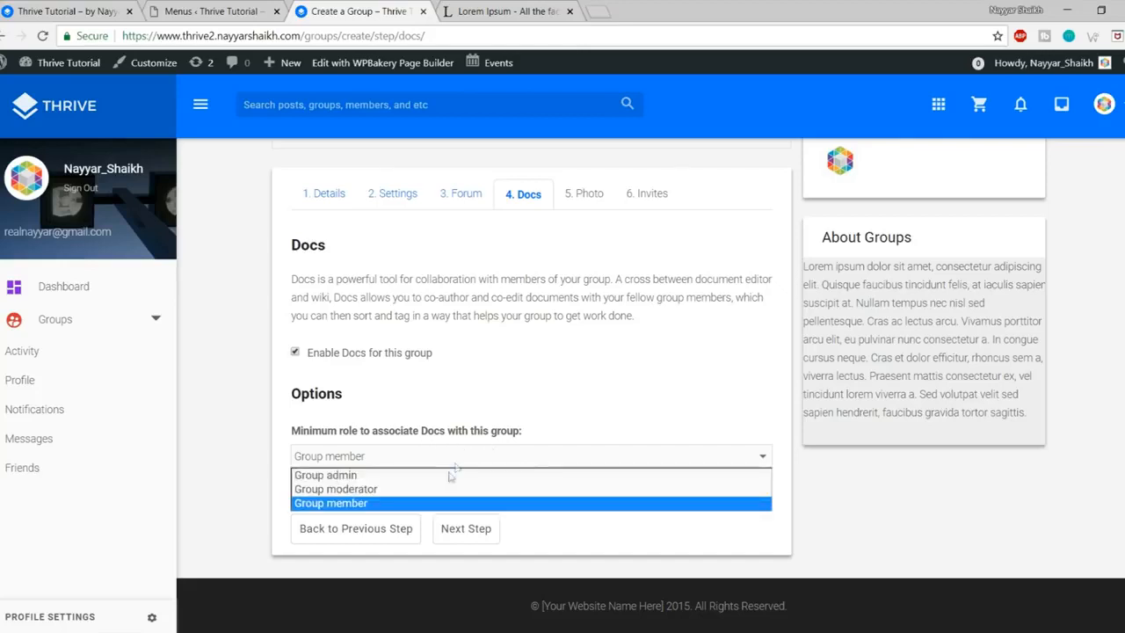
left_click(376, 506)
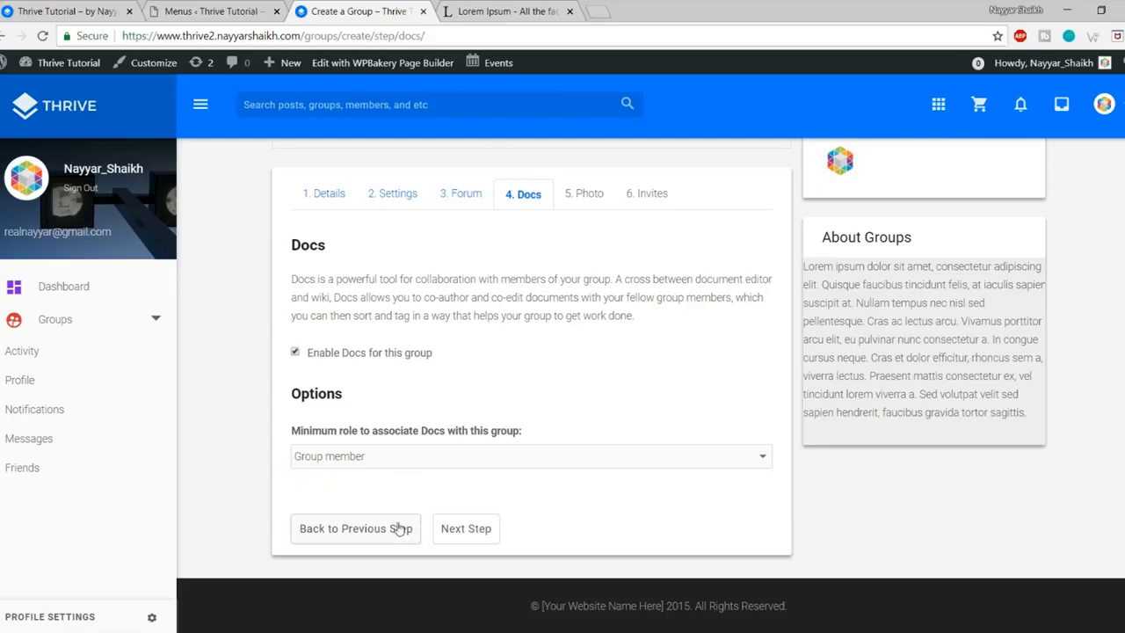
left_click(418, 457)
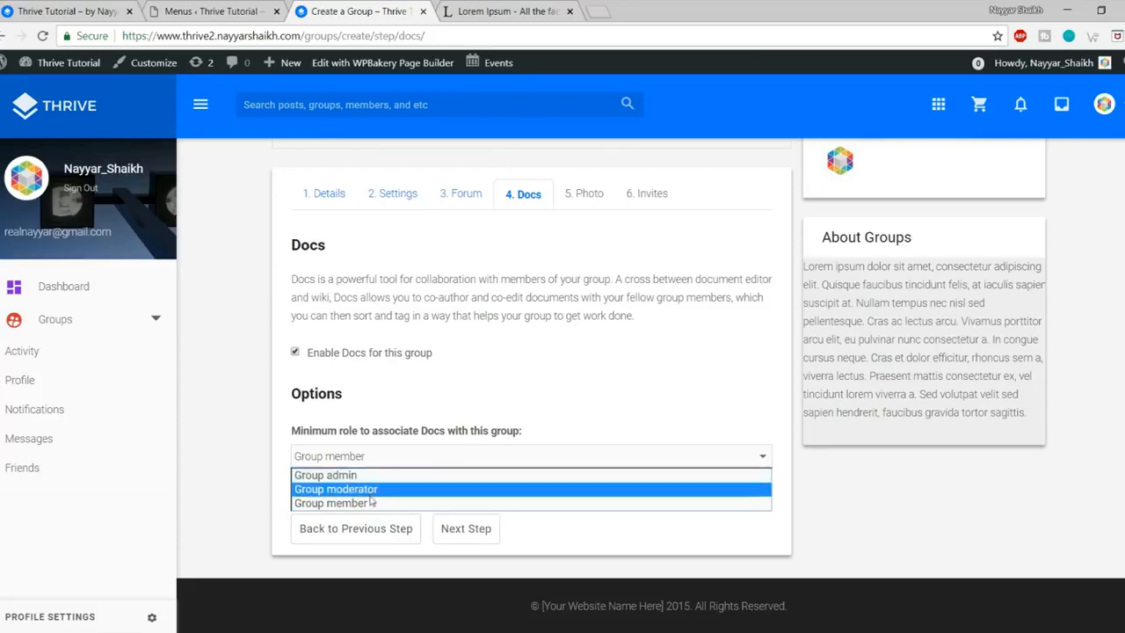
left_click(363, 504)
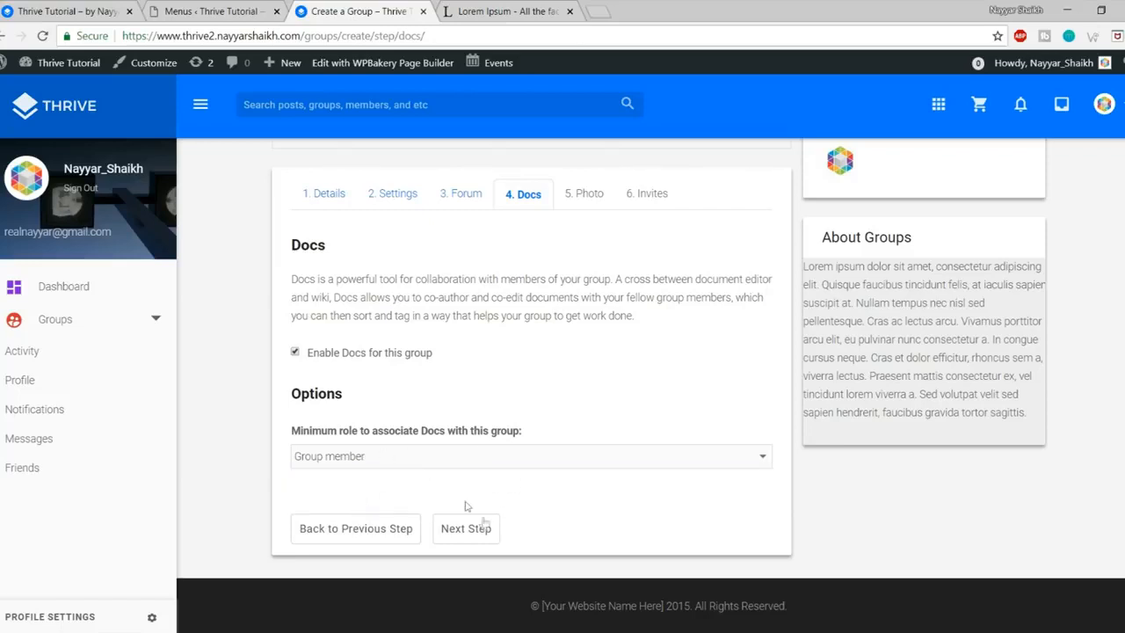
left_click(487, 534)
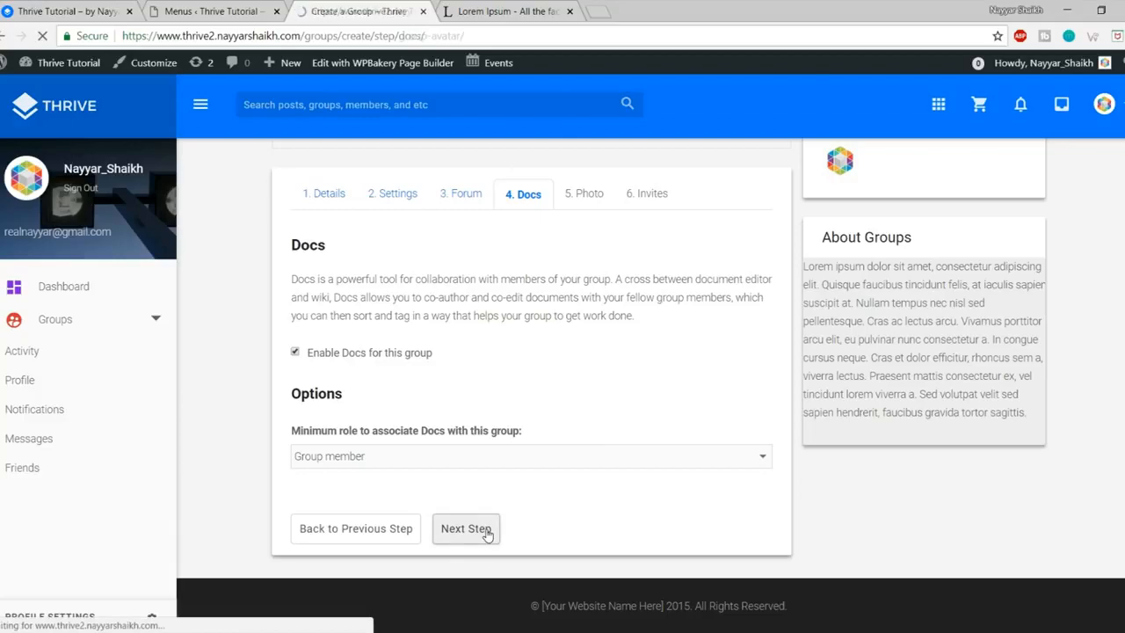
scroll(690, 542, "down", 2)
Step: Upload Group.jpg from the Thrive > Media folder as the group's avatar image
scroll(449, 406, "down", 3)
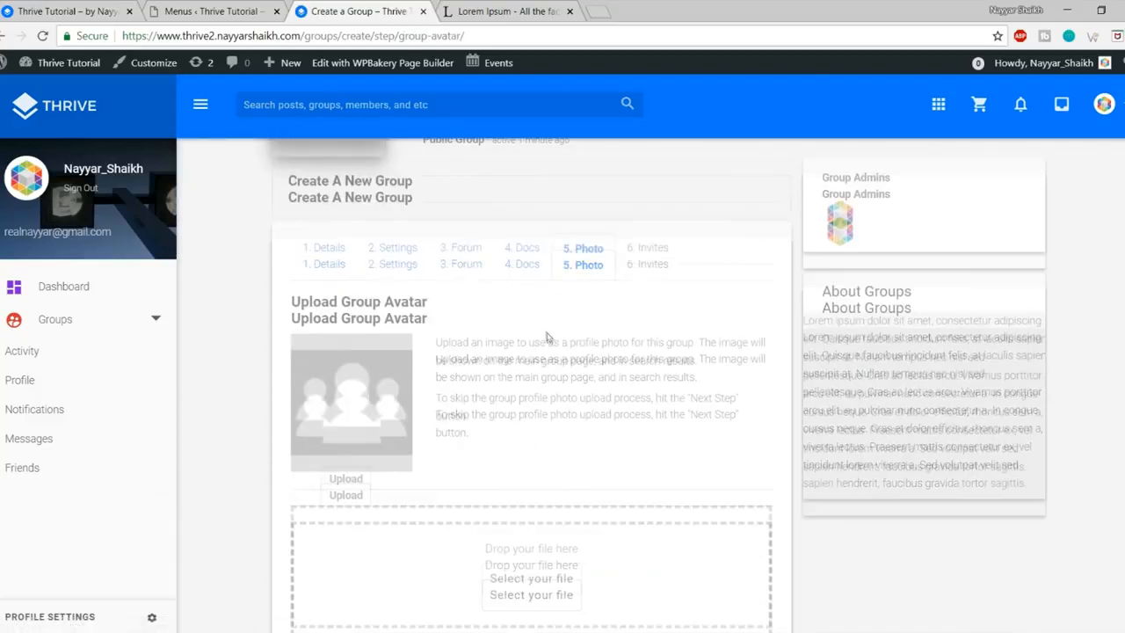
scroll(550, 334, "up", 5)
scroll(544, 332, "down", 3)
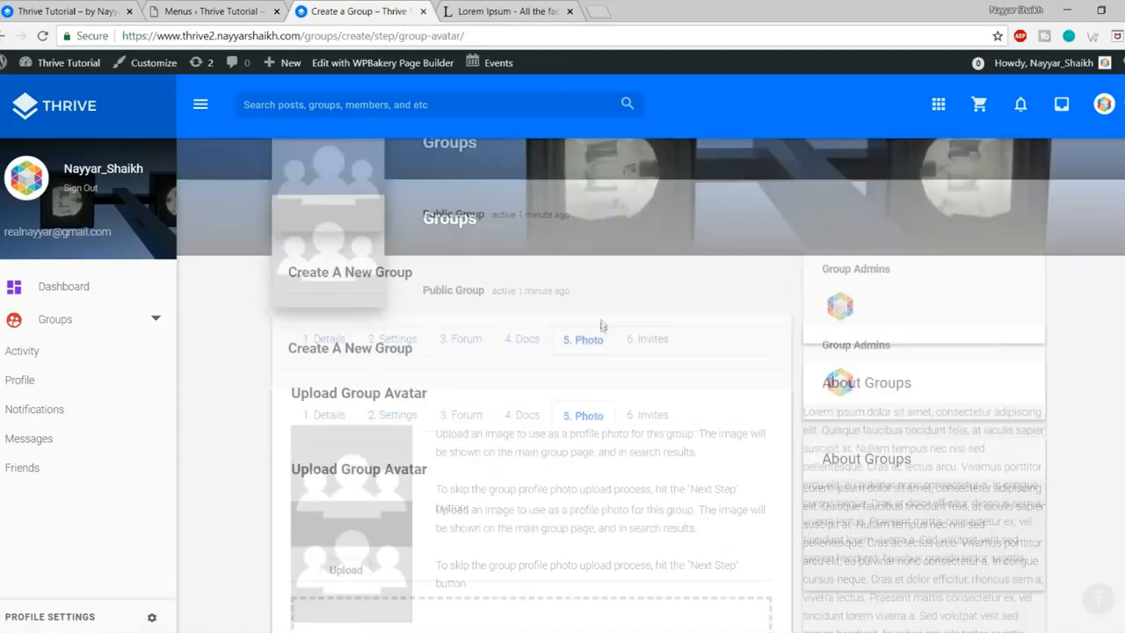
left_click(532, 442)
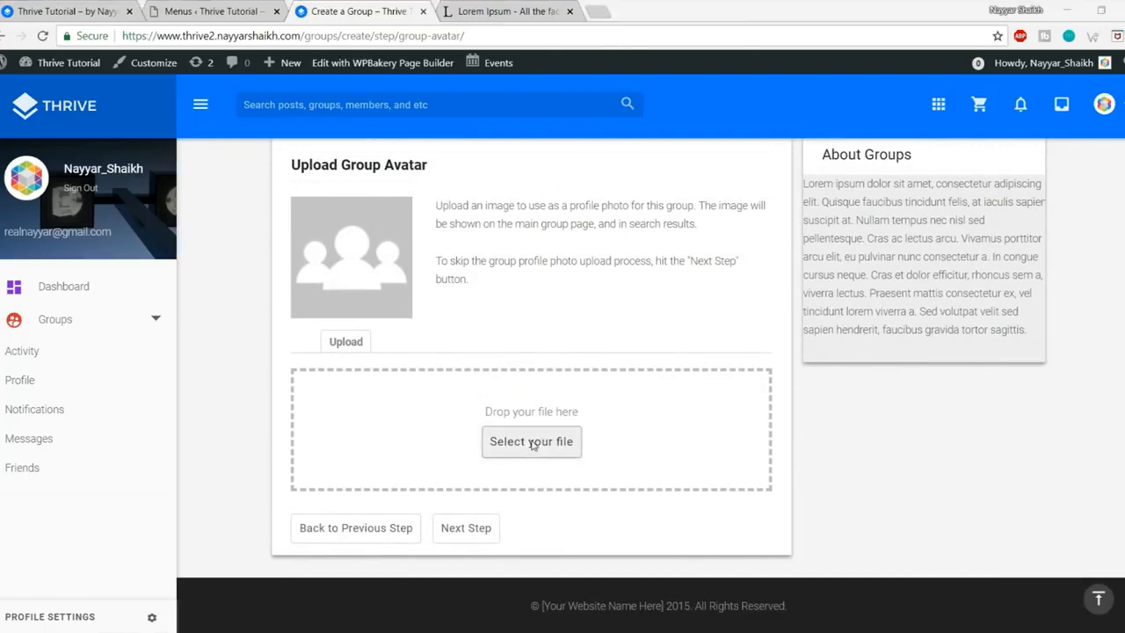
left_click(197, 37)
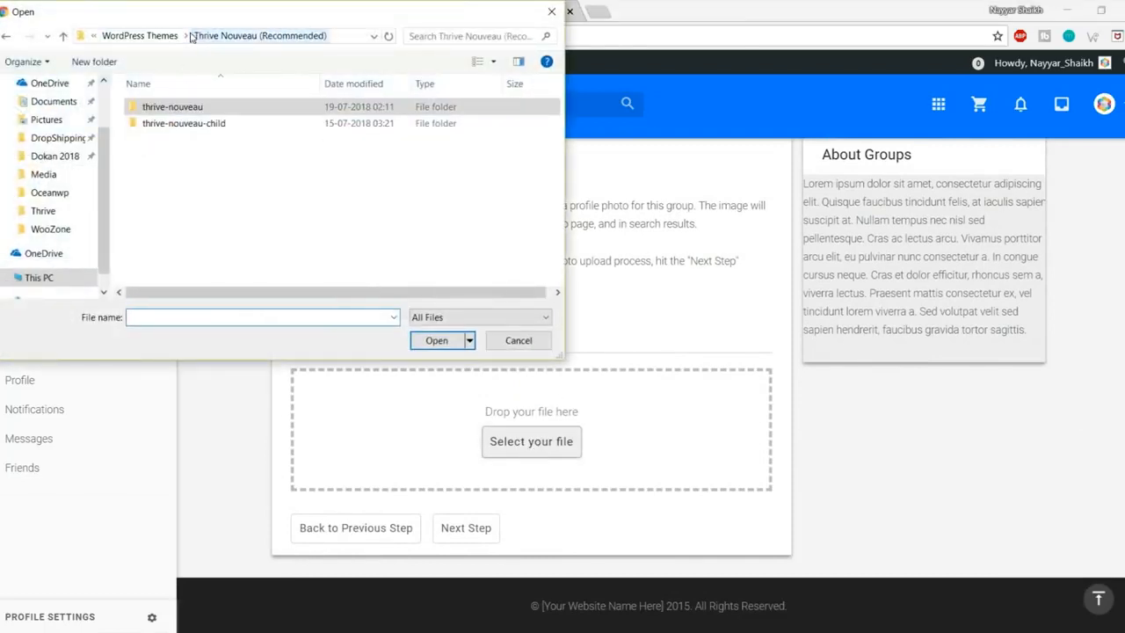
left_click(149, 35)
left_click(149, 35)
left_click(150, 35)
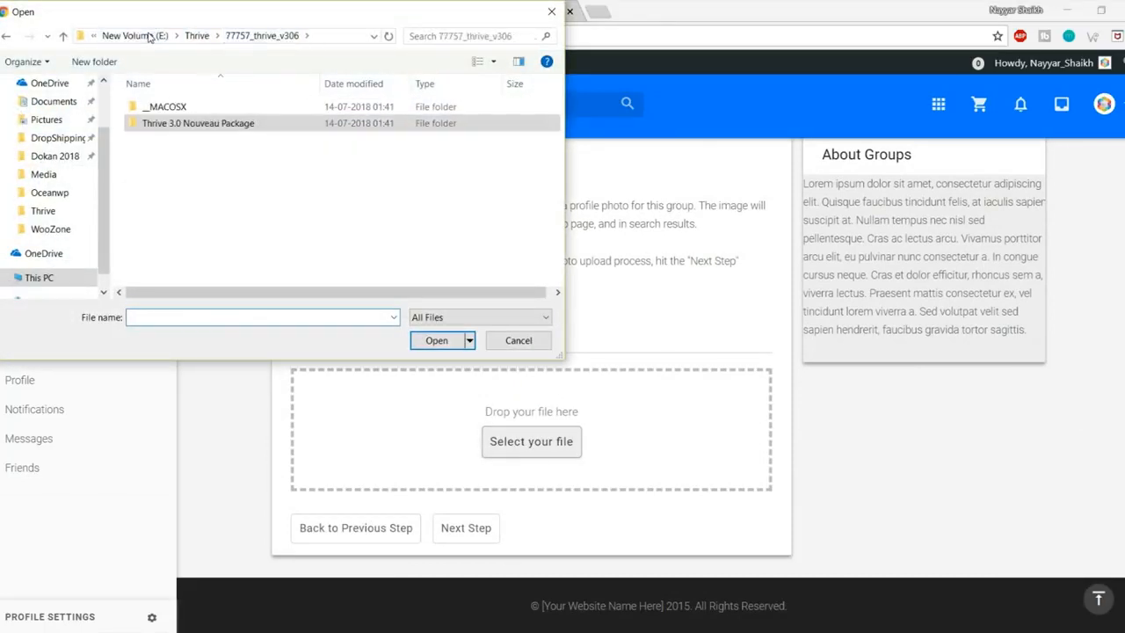
left_click(192, 36)
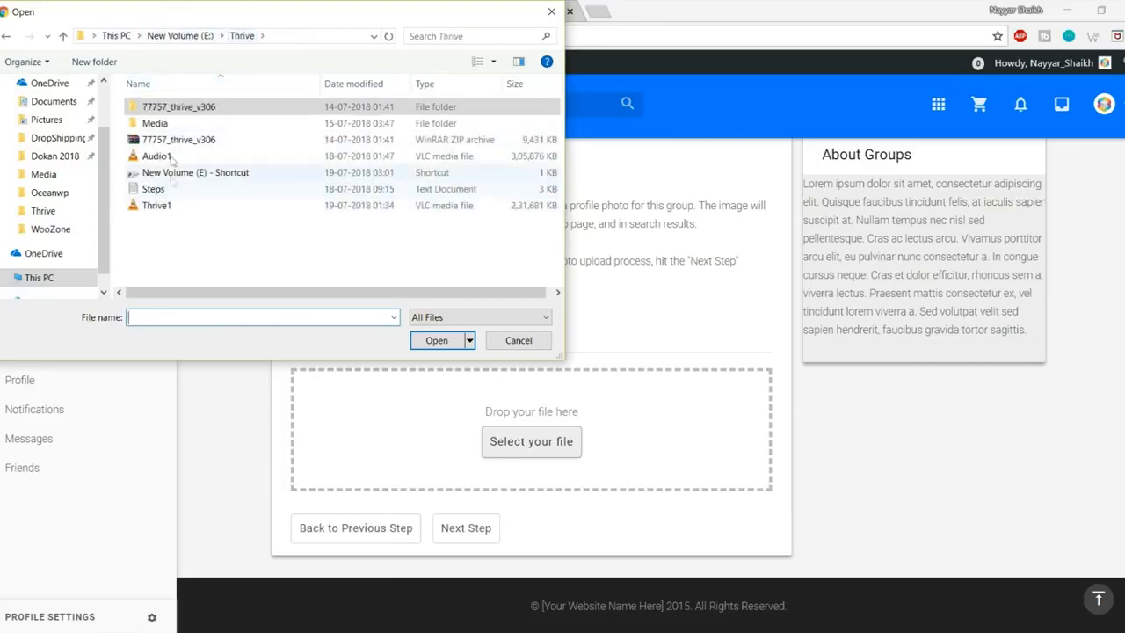
double_click(167, 123)
left_click(503, 244)
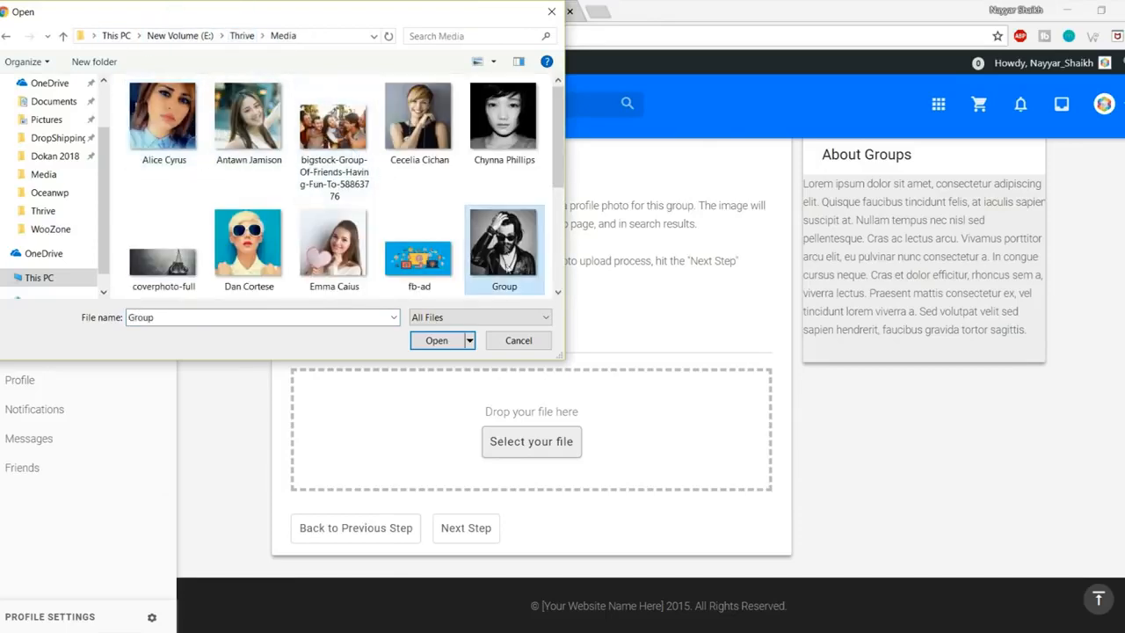
left_click(439, 340)
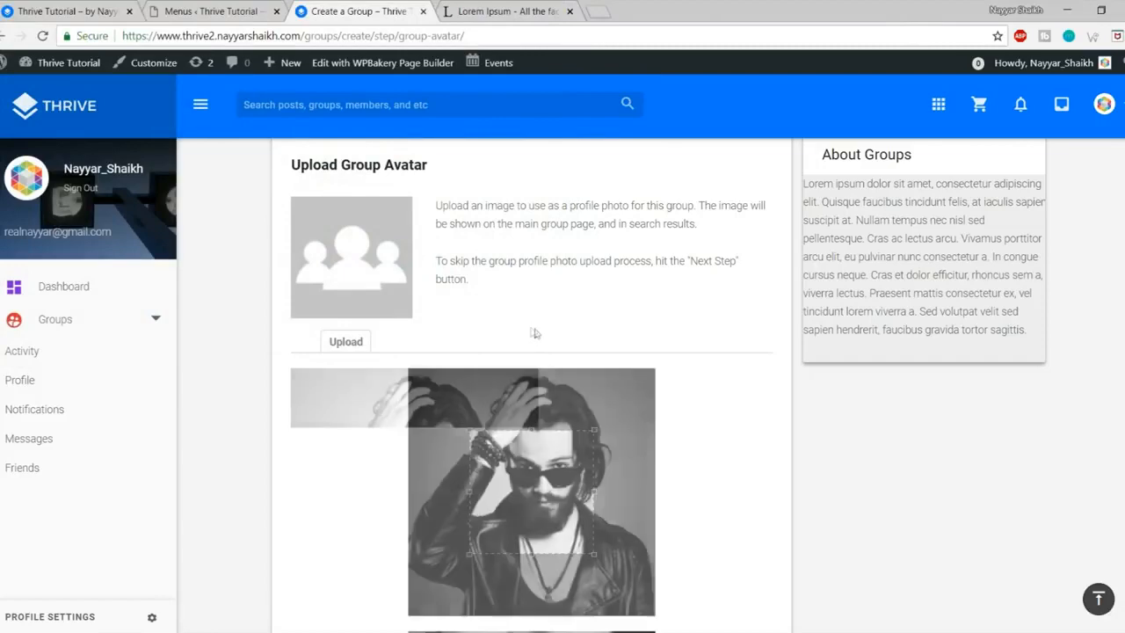
Step: Crop the avatar to cover the whole Group photo and move on to invites
scroll(525, 342, "down", 2)
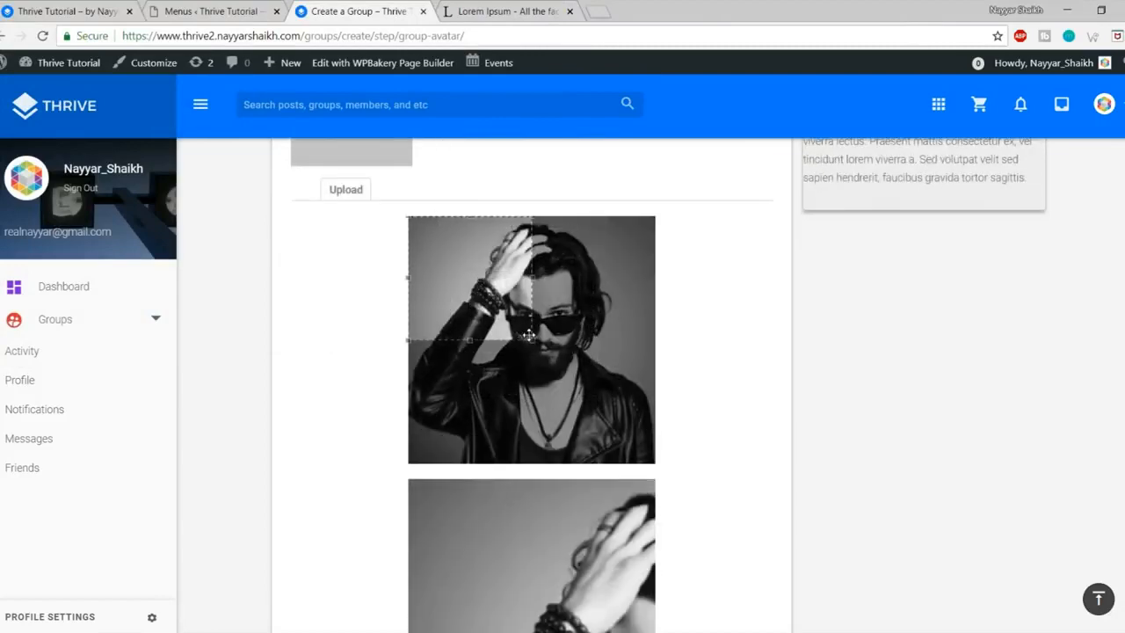
left_click_drag(519, 334, 730, 559)
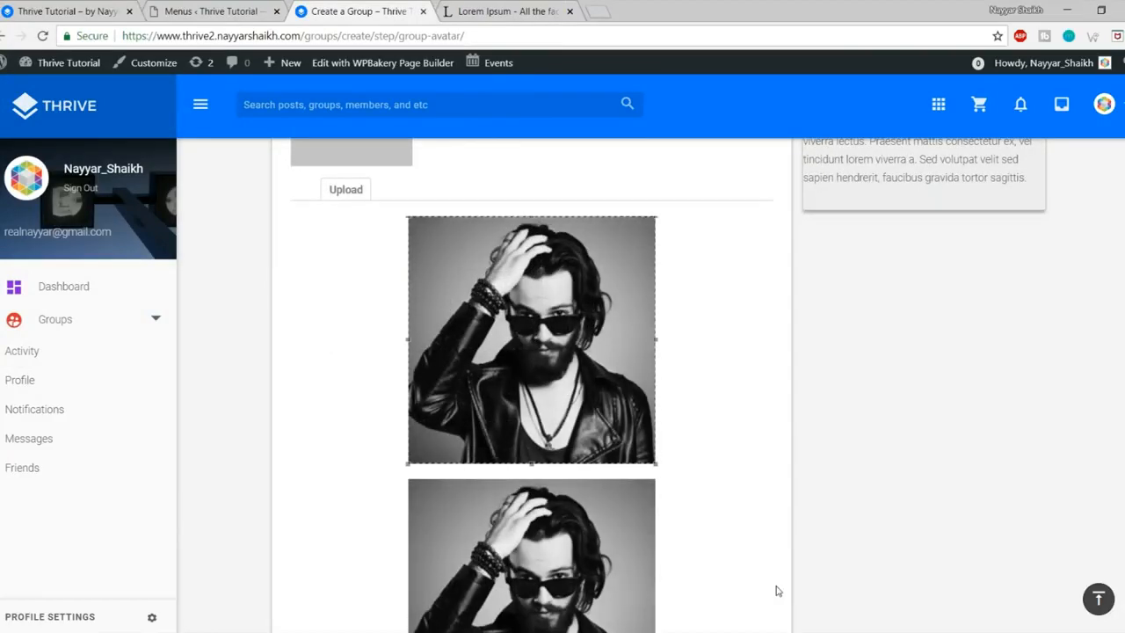
scroll(779, 592, "down", 3)
left_click(553, 474)
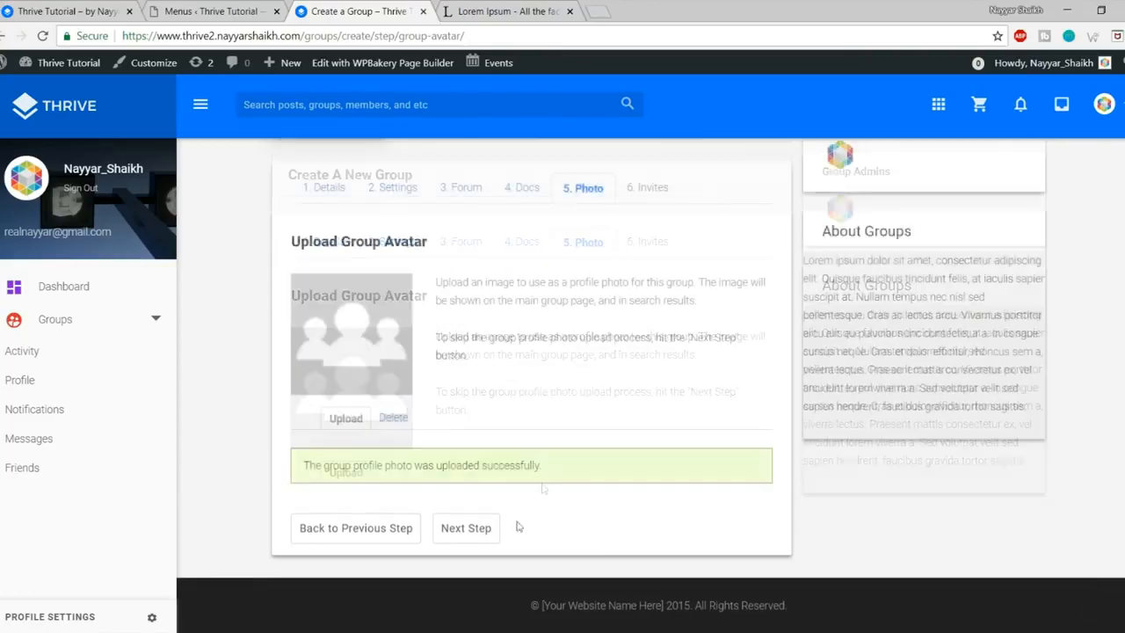
left_click(459, 529)
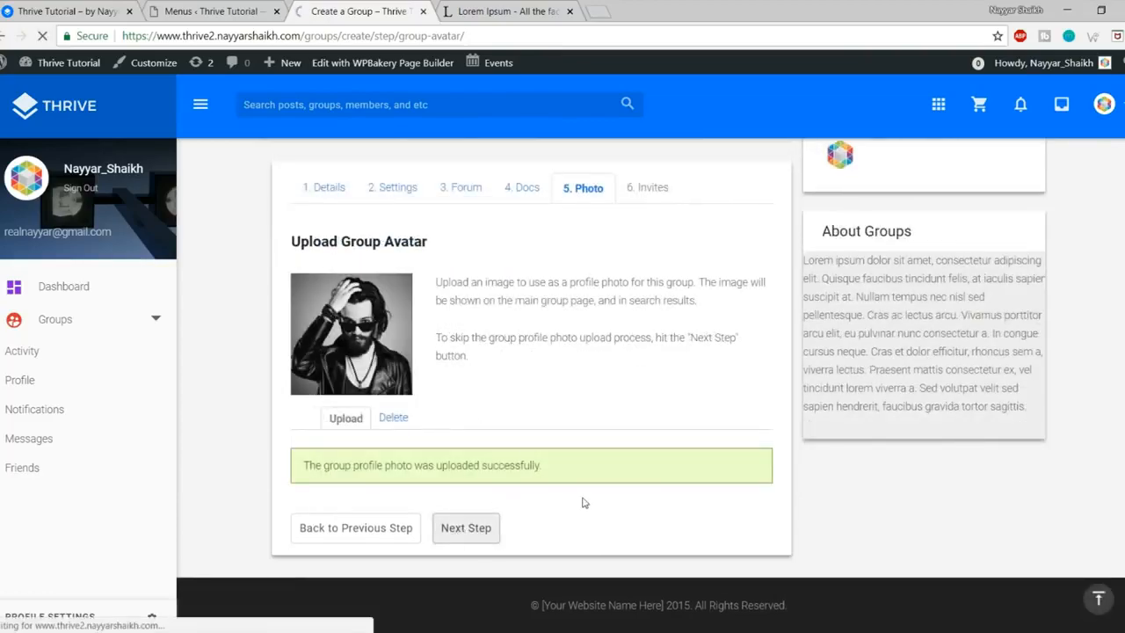
Step: Invite the single listed friend and finish creating New Group
scroll(642, 488, "down", 2)
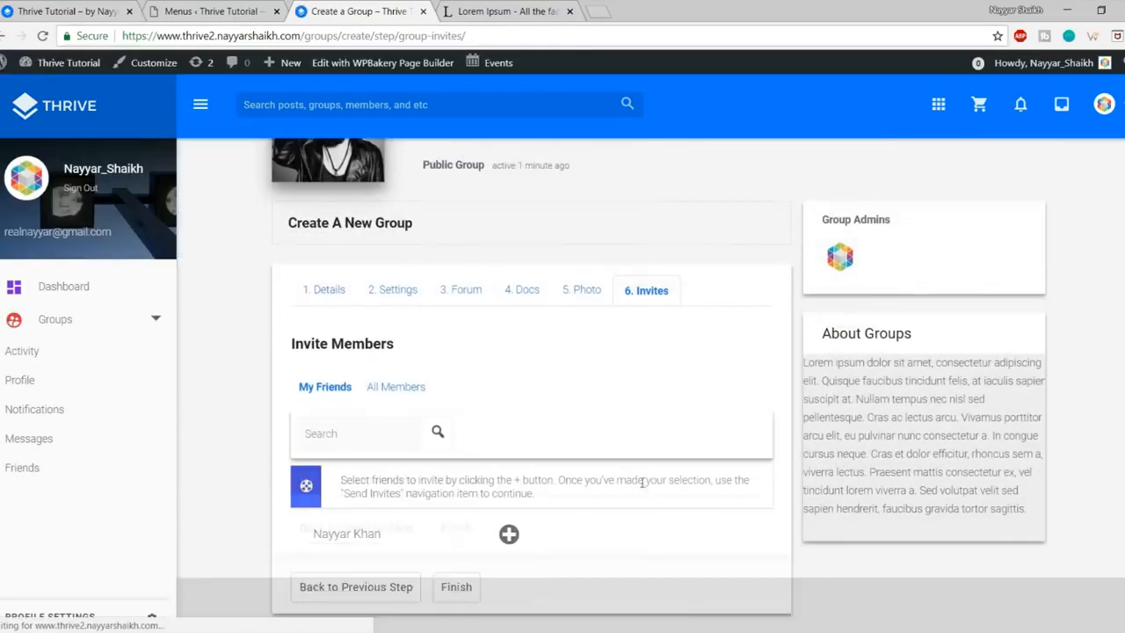
scroll(541, 489, "down", 1)
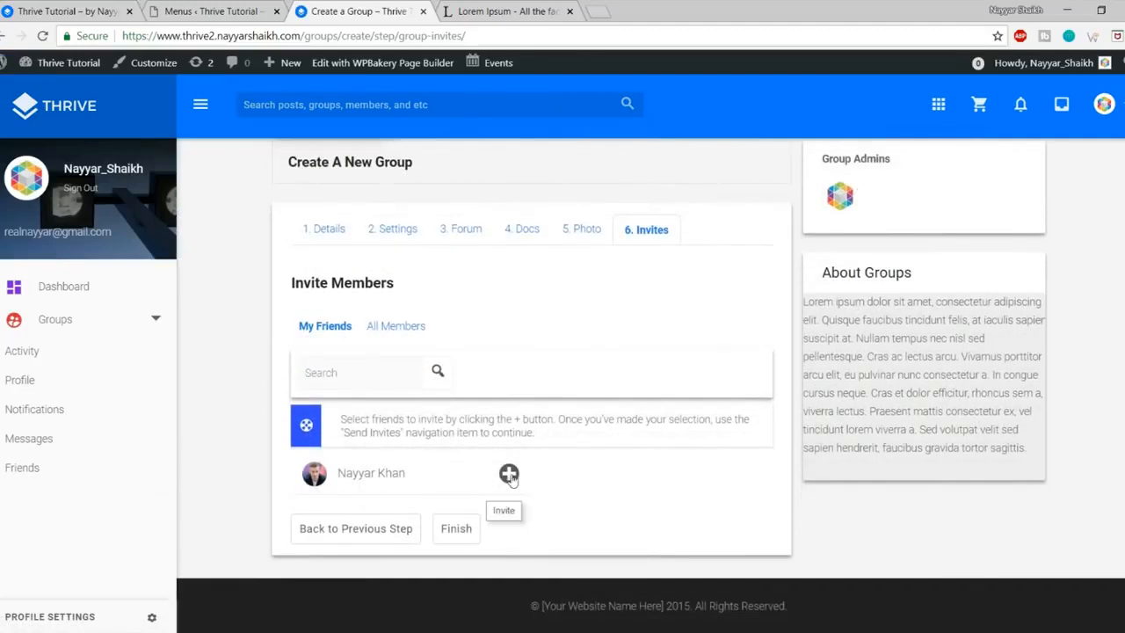
left_click(508, 473)
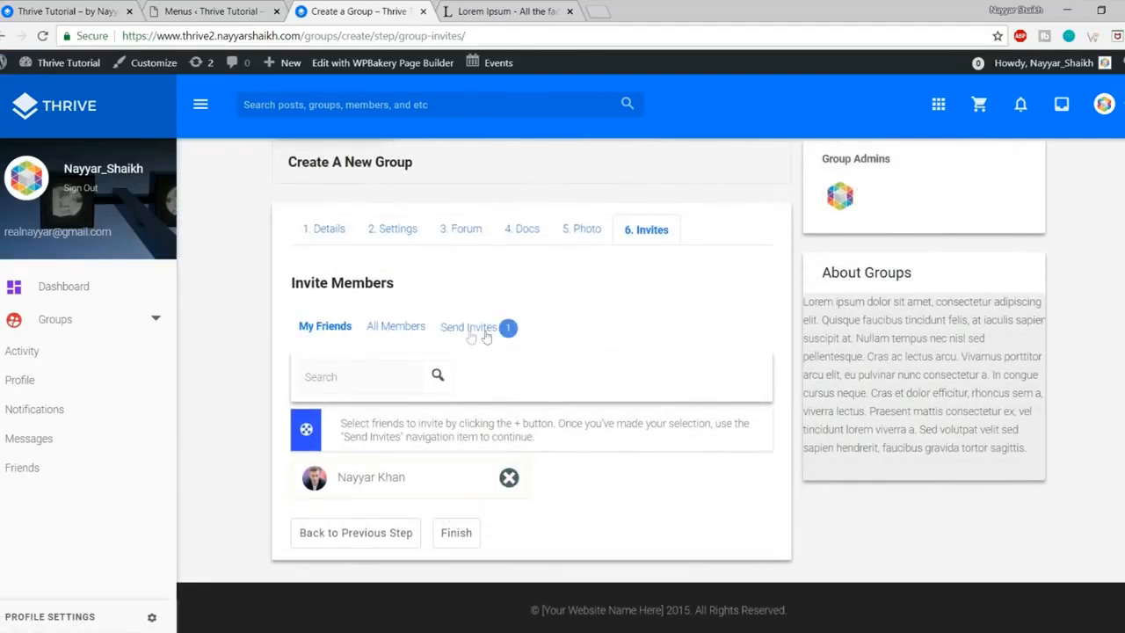
left_click(460, 540)
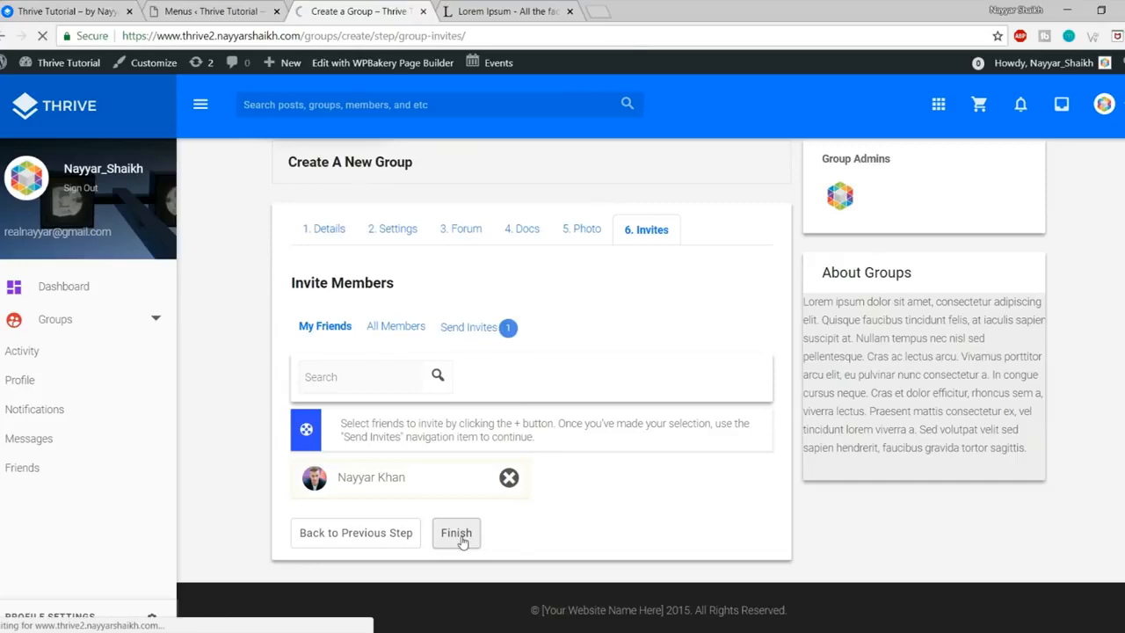
Step: Open the Forum tab on New Group's page
scroll(641, 520, "down", 2)
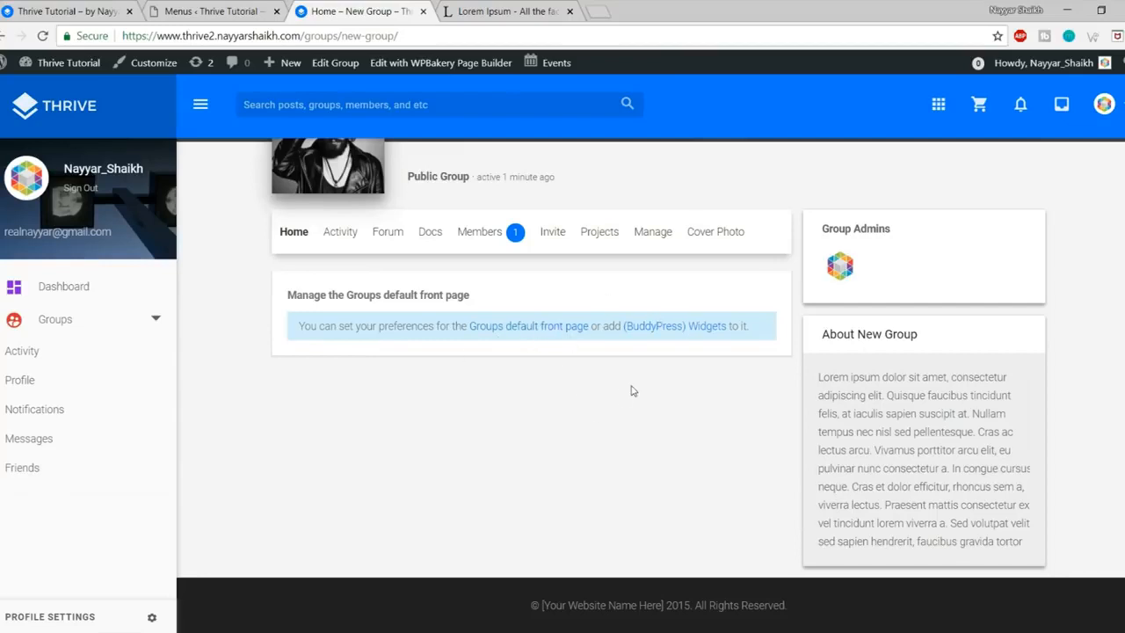
scroll(631, 395, "up", 2)
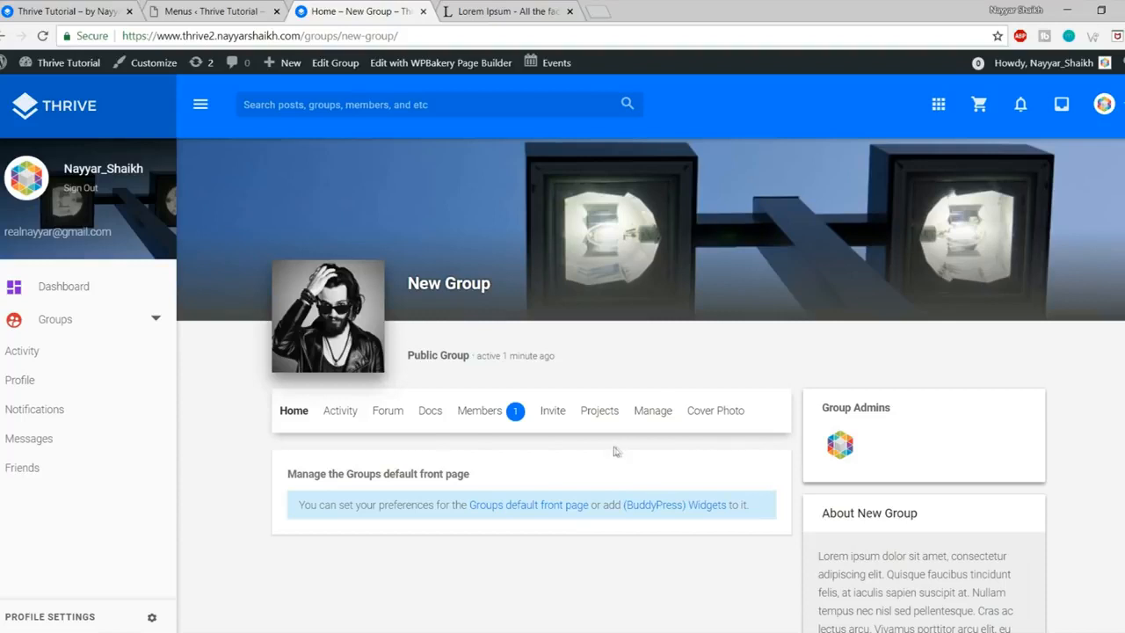
left_click(389, 423)
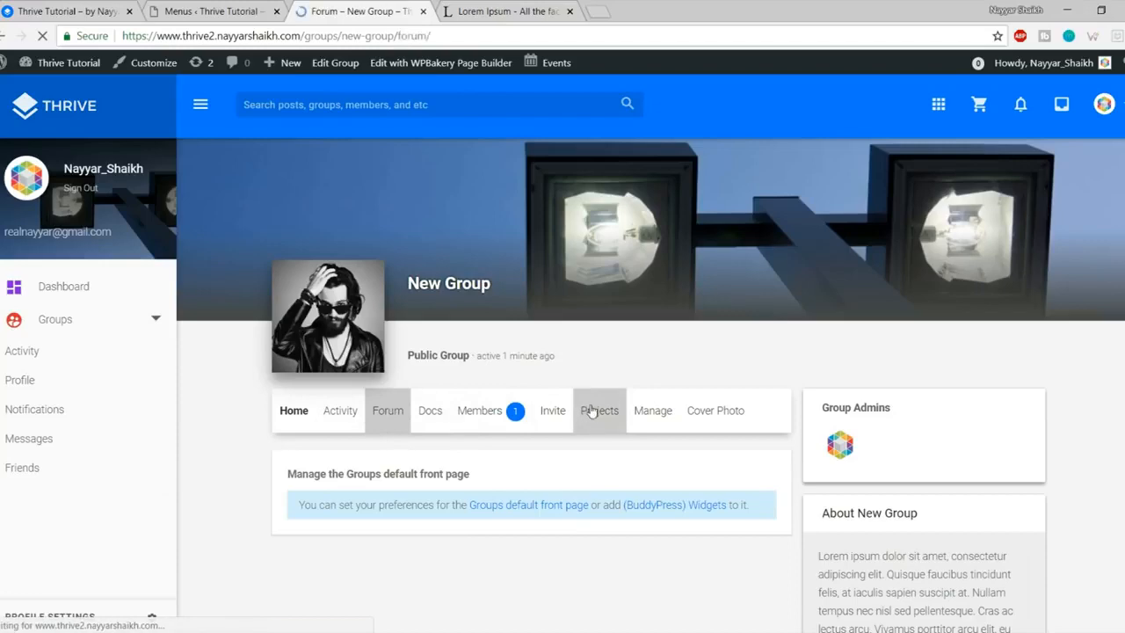
Step: Title the new topic 'WordPress' with body 'Have a doubt about WordPRess? ask over here.'
scroll(611, 456, "down", 3)
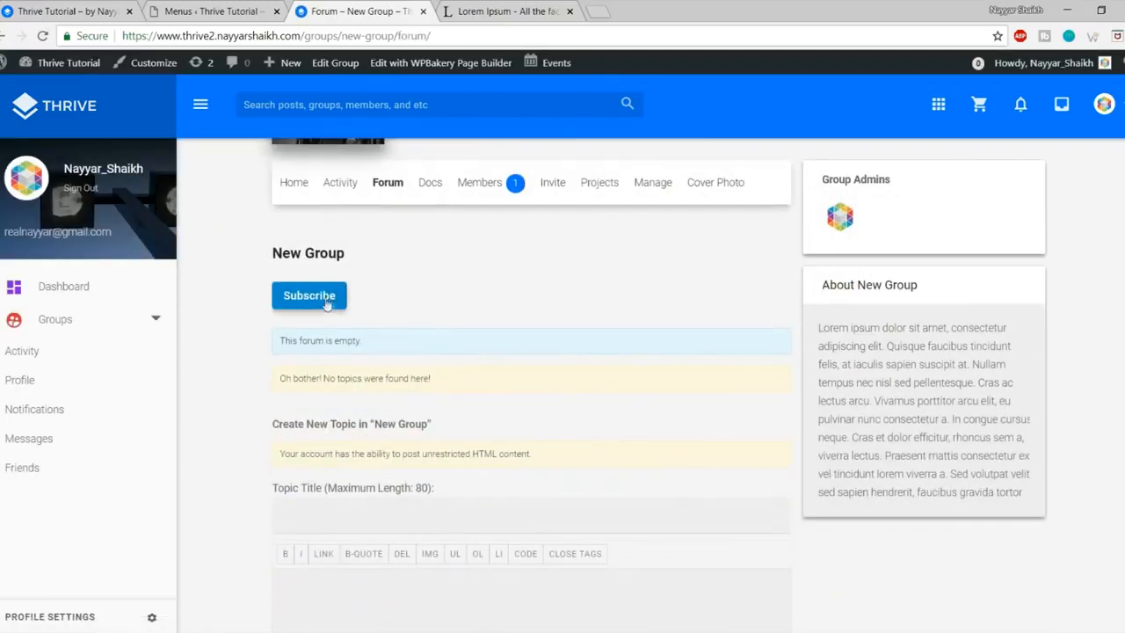
scroll(567, 420, "down", 2)
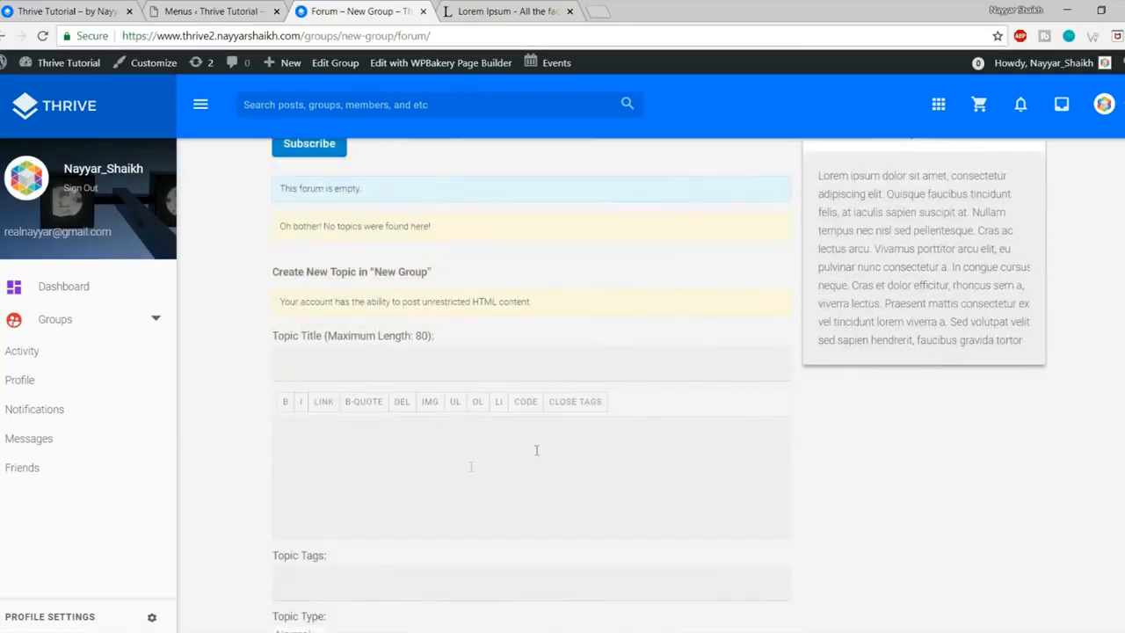
left_click(374, 344)
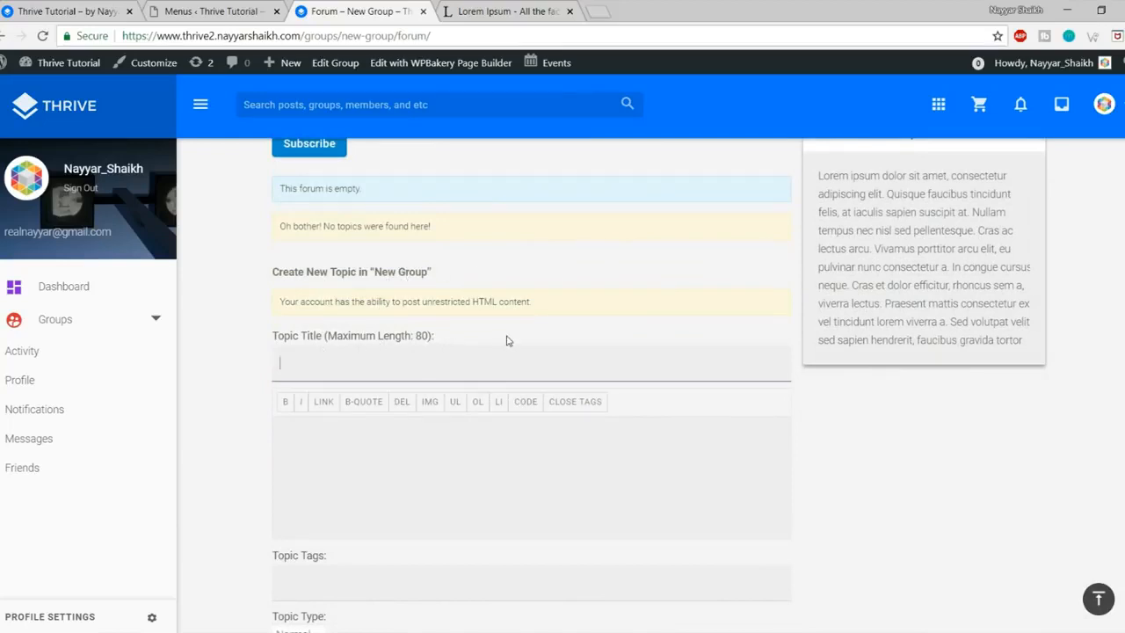
type("WordPress")
left_click(402, 524)
scroll(427, 502, "down", 2)
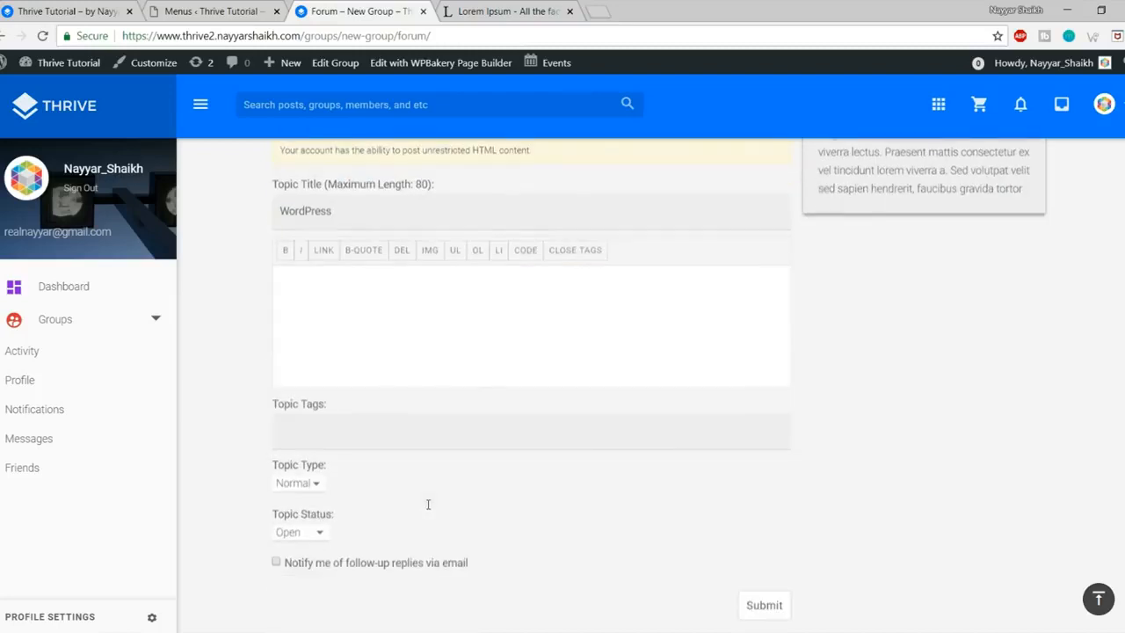
scroll(398, 360, "up", 1)
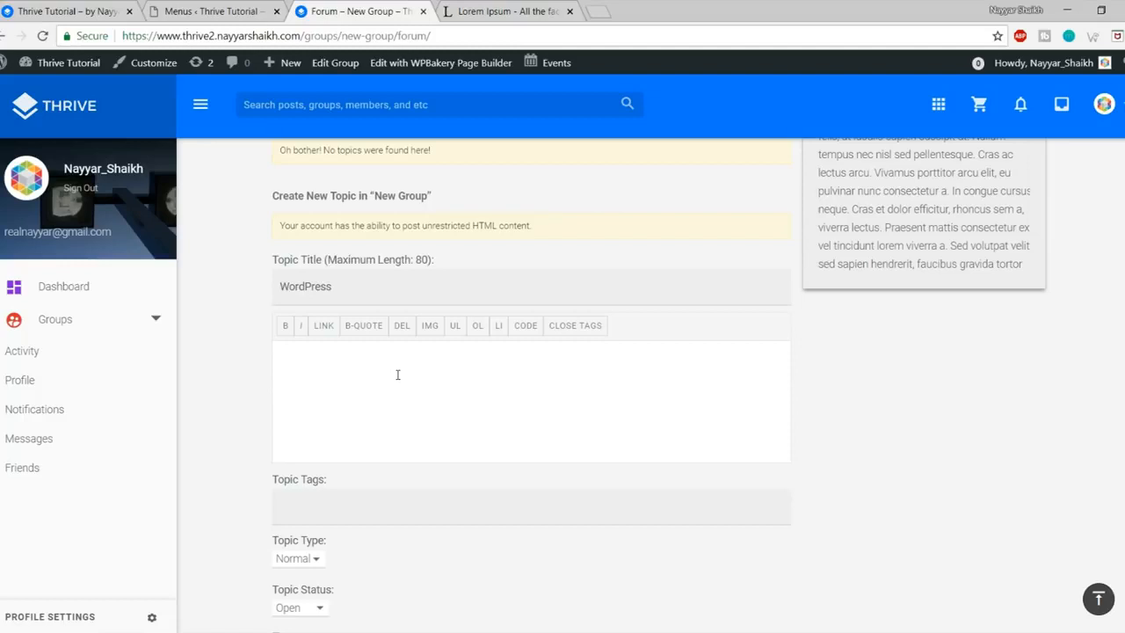
type("e a doubt about WordPRess? ask over here.")
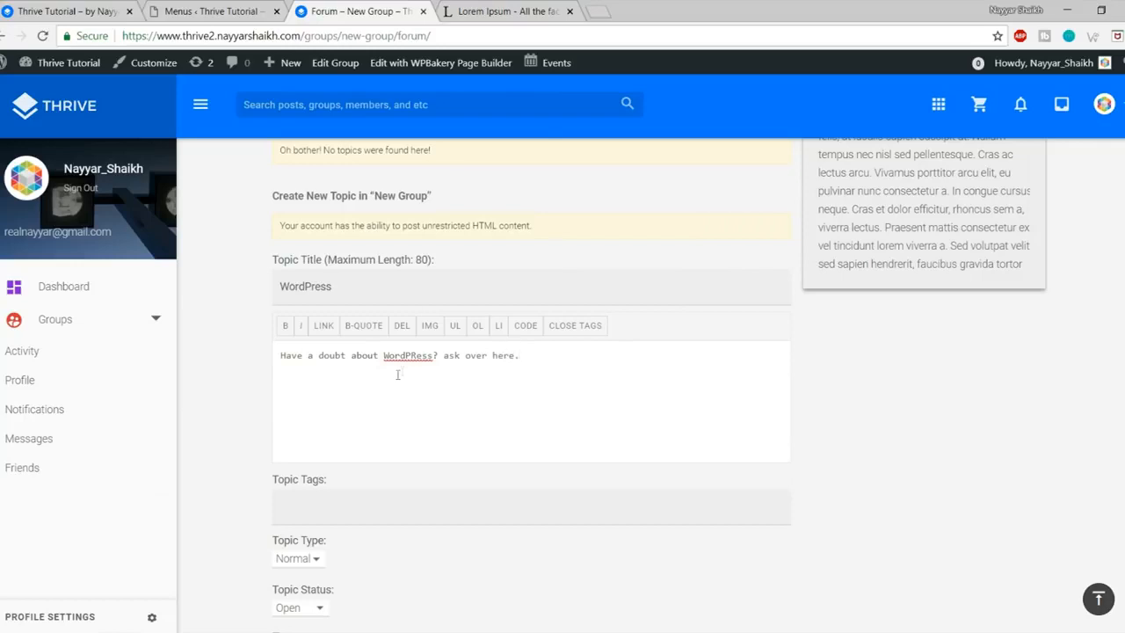
Step: Tag the topic wordpress, keeping Type Normal and Status Open
scroll(397, 375, "down", 2)
left_click(399, 359)
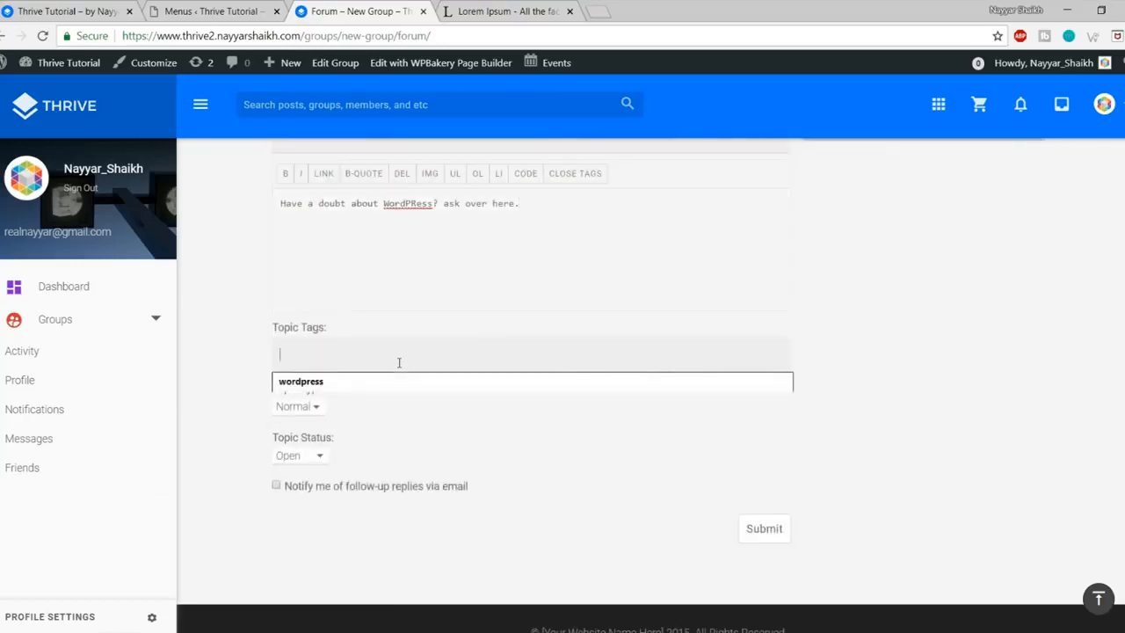
left_click(457, 382)
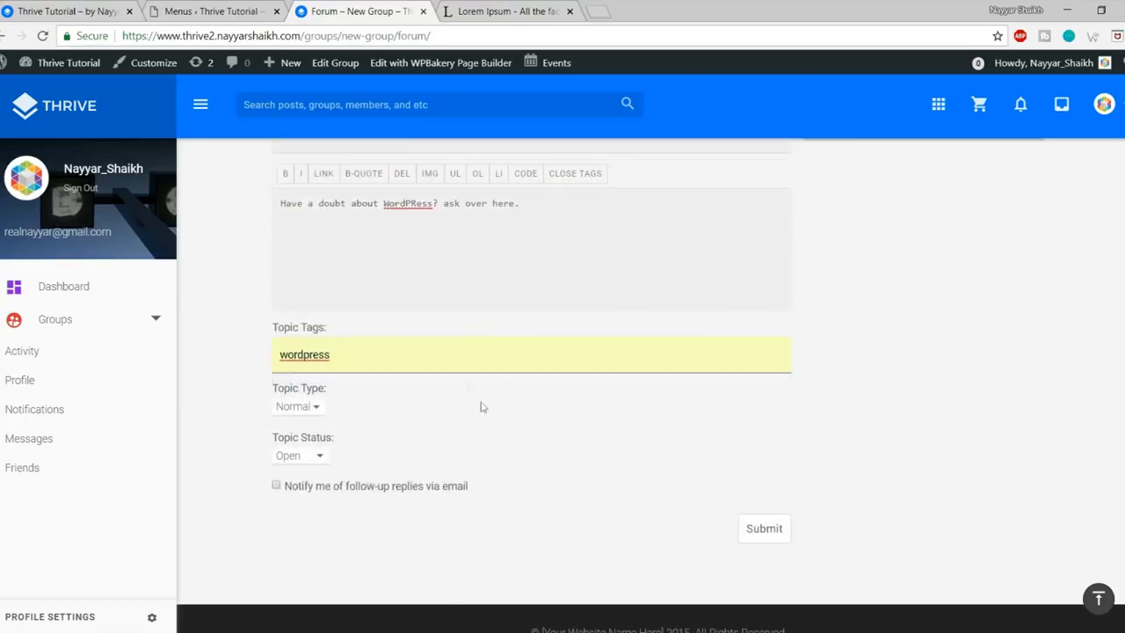
scroll(395, 344, "down", 1)
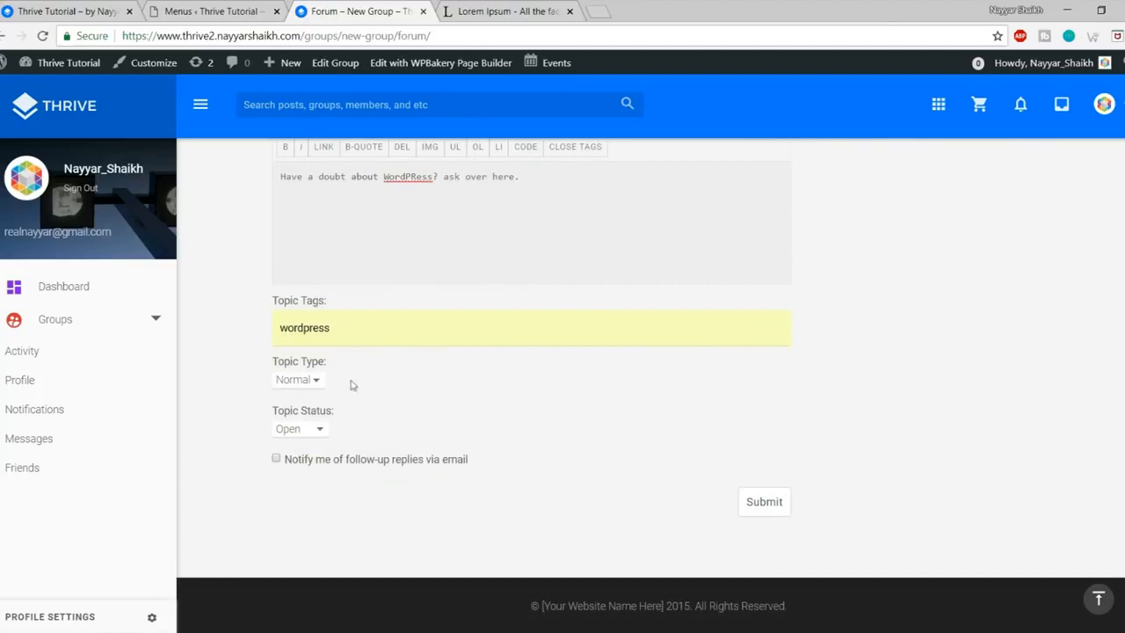
left_click(298, 383)
left_click(395, 381)
left_click(304, 433)
left_click(306, 432)
left_click(308, 431)
left_click(335, 450)
Step: Highlight the email reply notification option beneath the topic form
left_click_drag(325, 463, 479, 464)
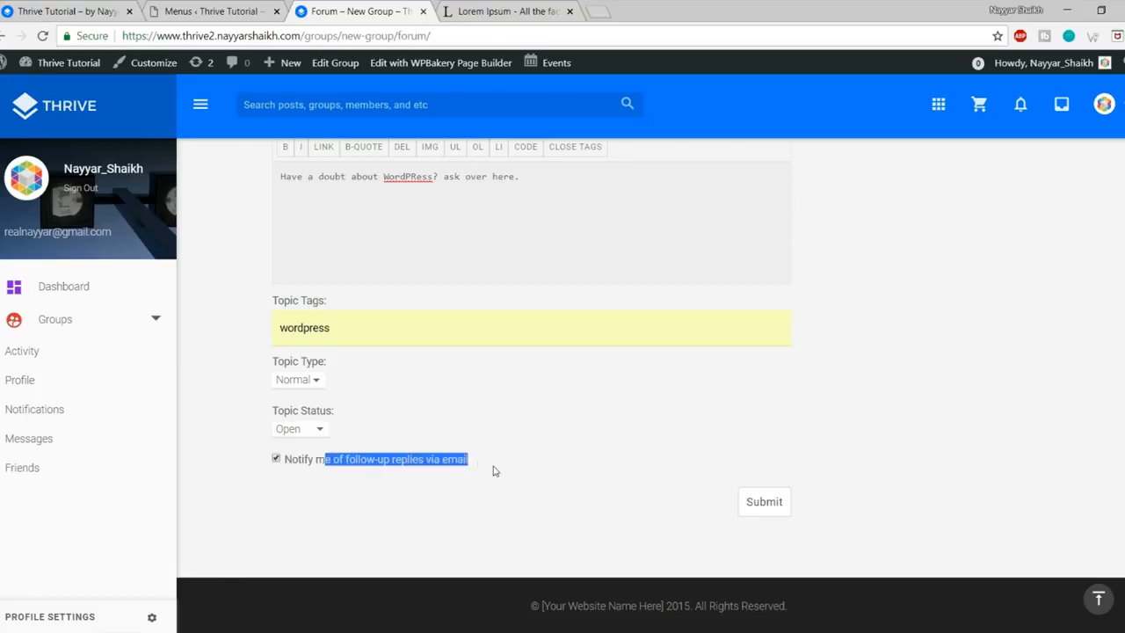
left_click(493, 471)
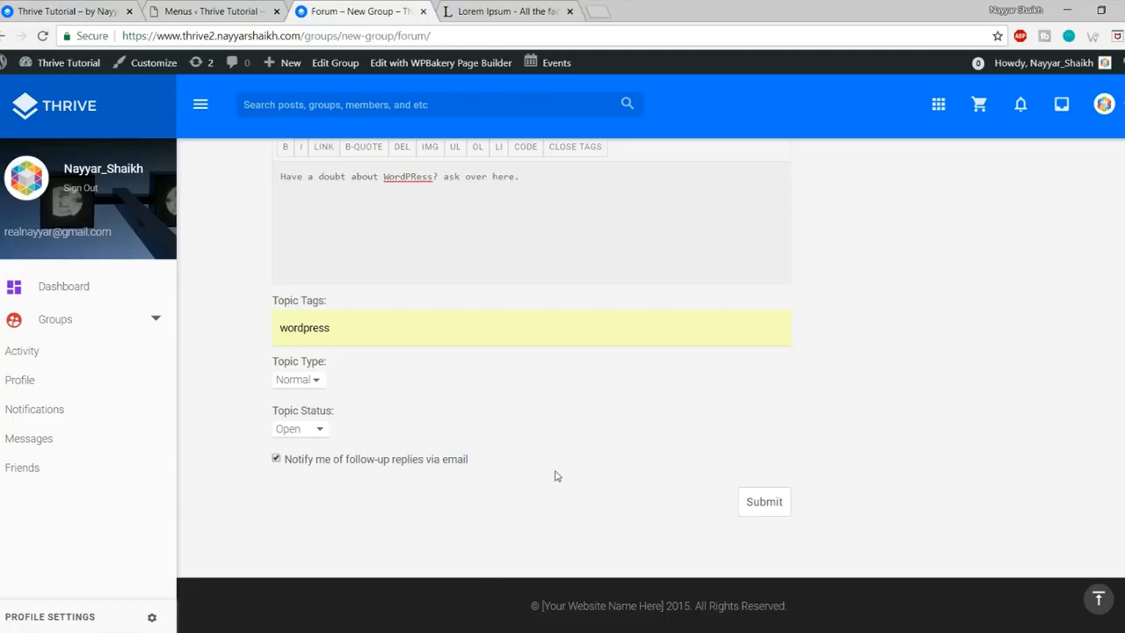
scroll(555, 475, "up", 1)
scroll(363, 484, "down", 1)
left_click_drag(313, 465, 461, 466)
left_click(606, 468)
Step: Submit the WordPress topic and go to New Group's Docs page
left_click(762, 504)
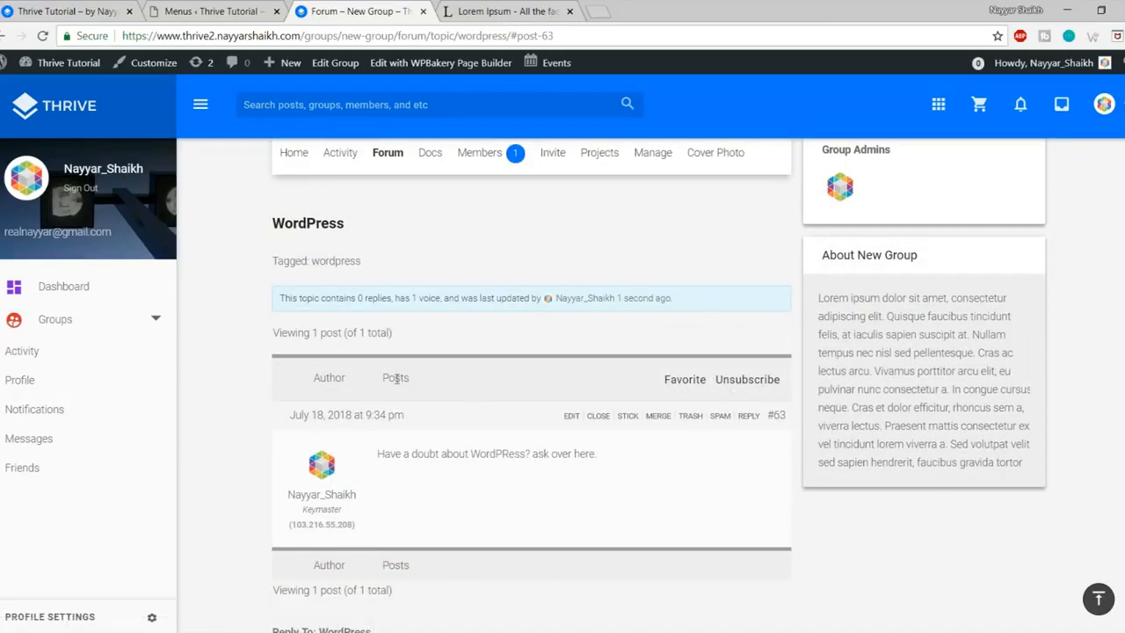
scroll(498, 462, "up", 3)
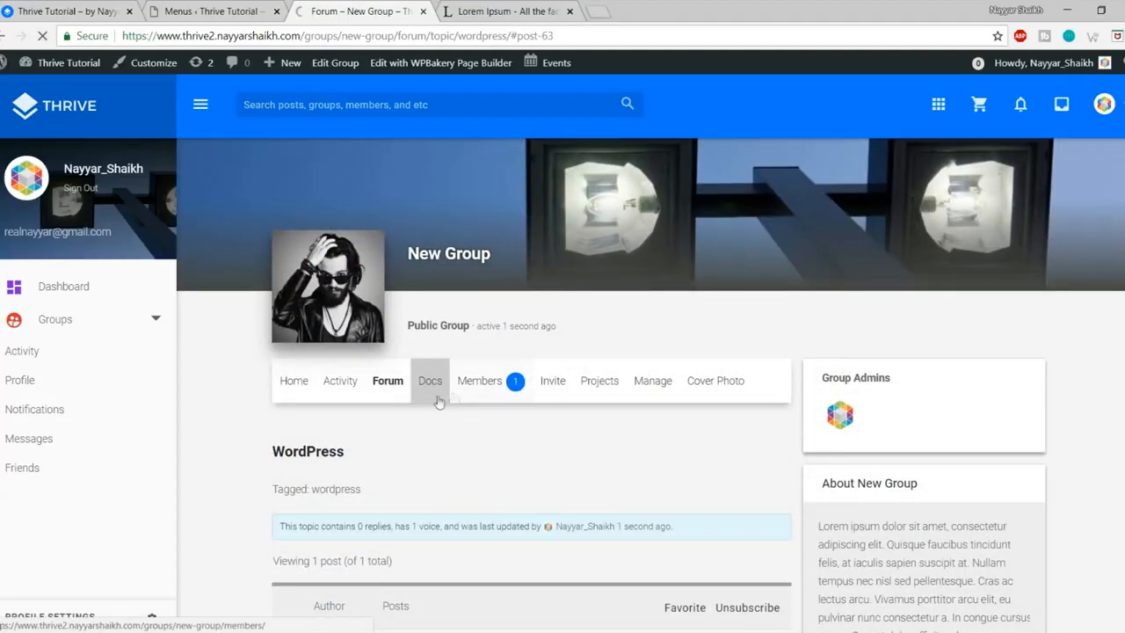
left_click(431, 389)
Step: Point out the no-docs notice and start creating a new doc
scroll(505, 431, "down", 3)
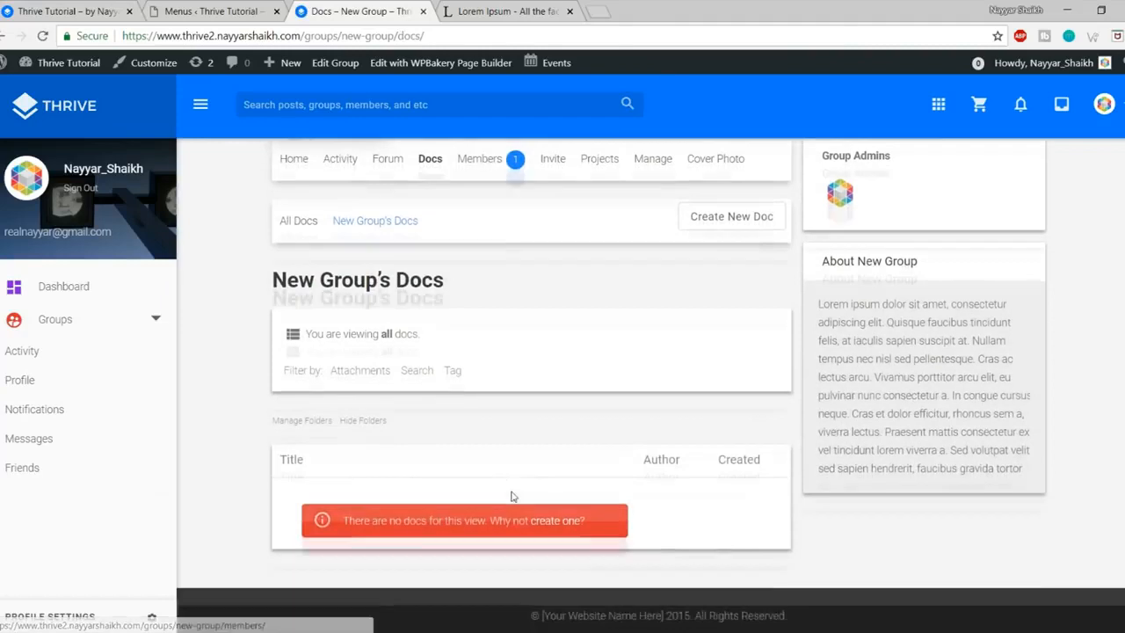
left_click_drag(345, 514, 642, 519)
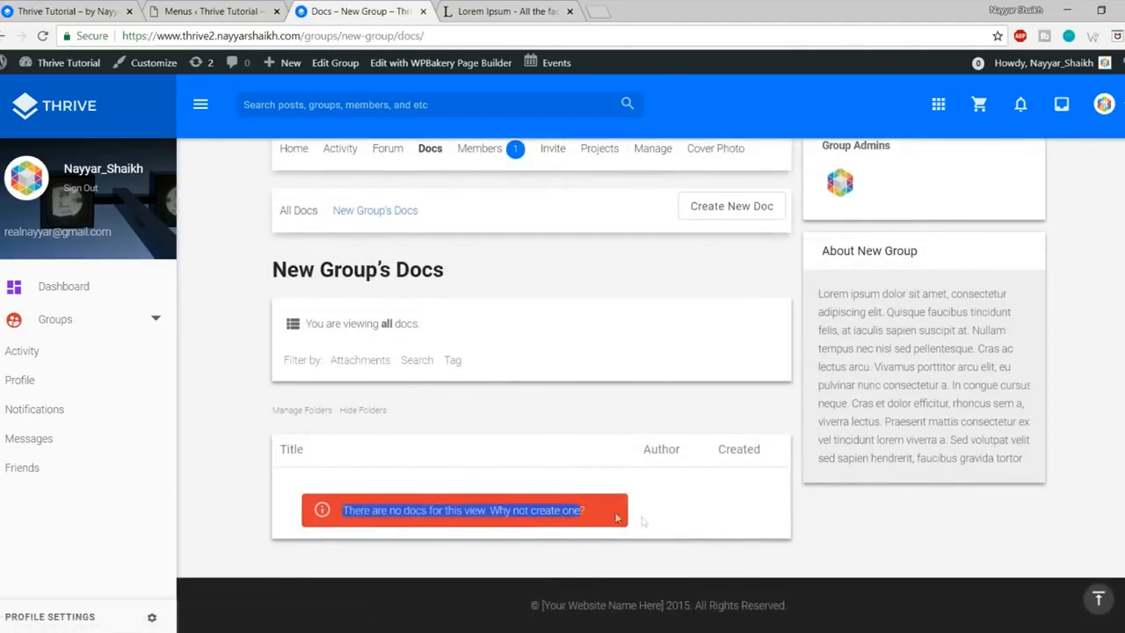
left_click(644, 521)
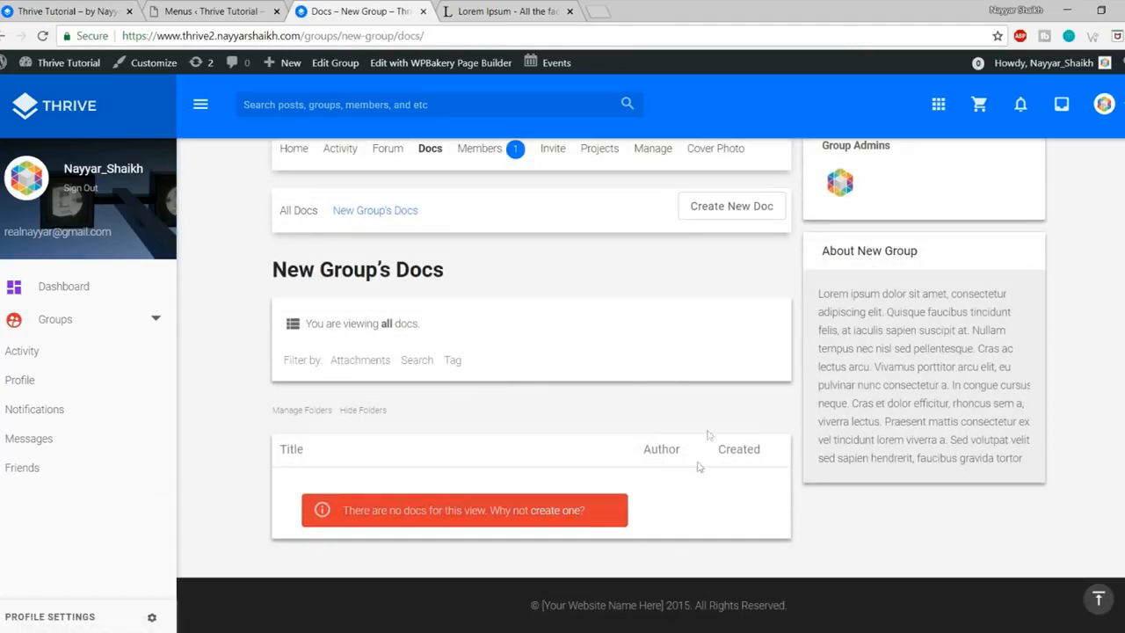
left_click(723, 211)
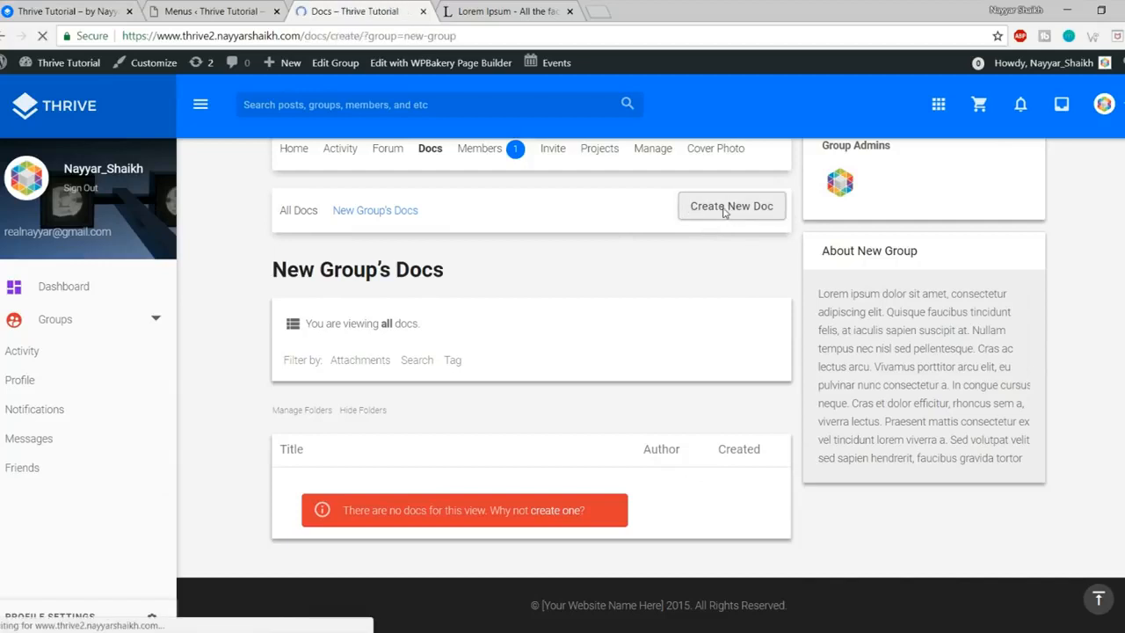
scroll(772, 334, "down", 2)
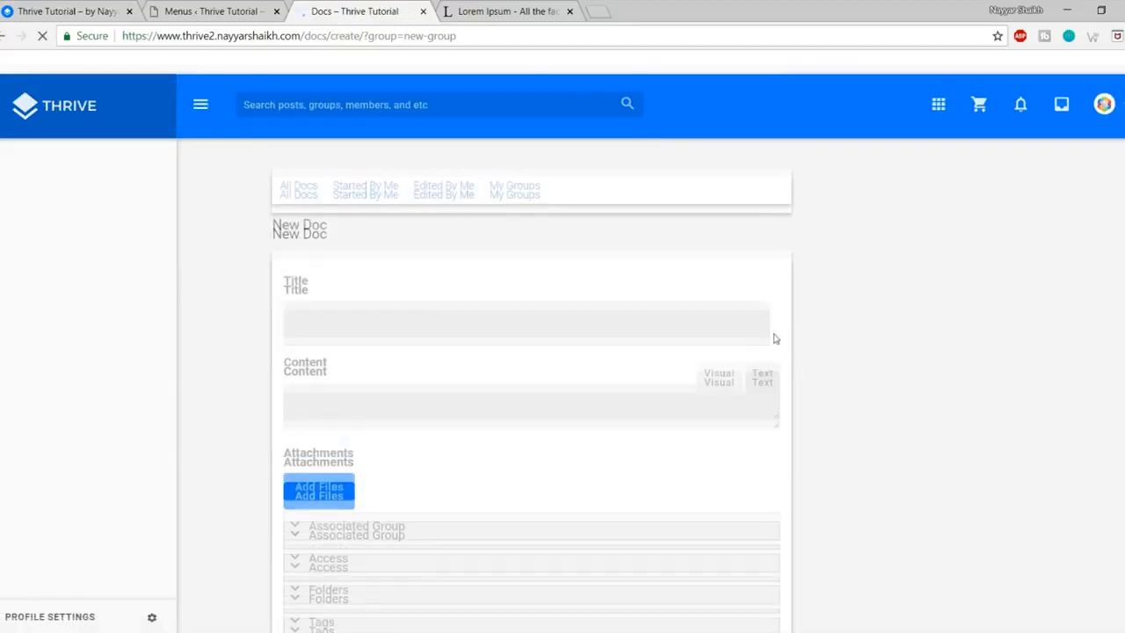
scroll(431, 334, "up", 2)
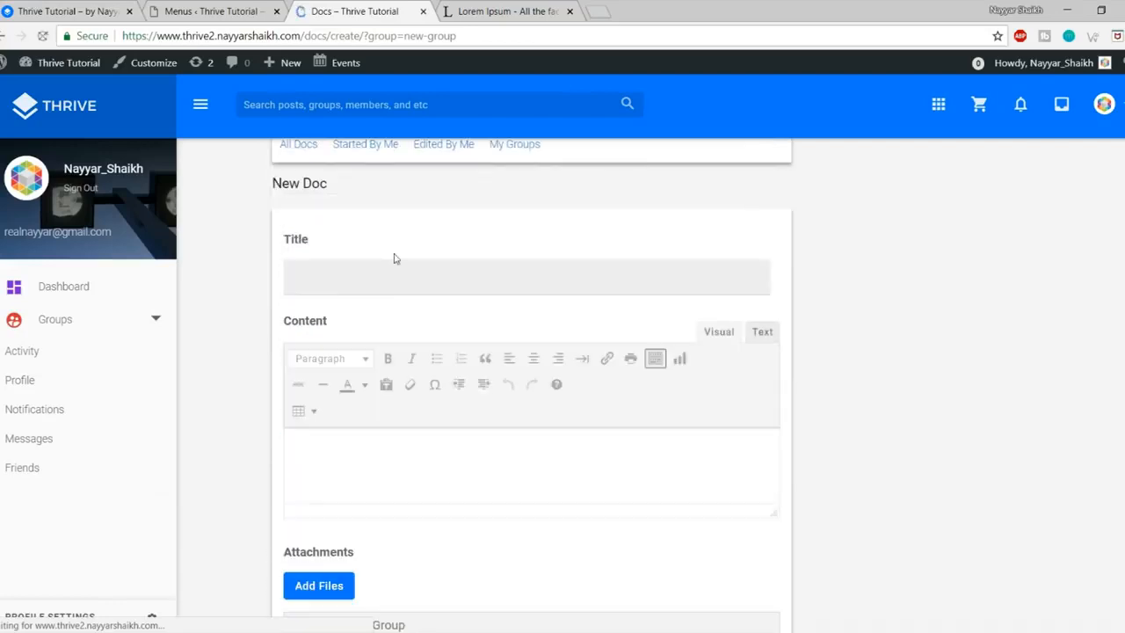
left_click(433, 490)
scroll(445, 477, "down", 3)
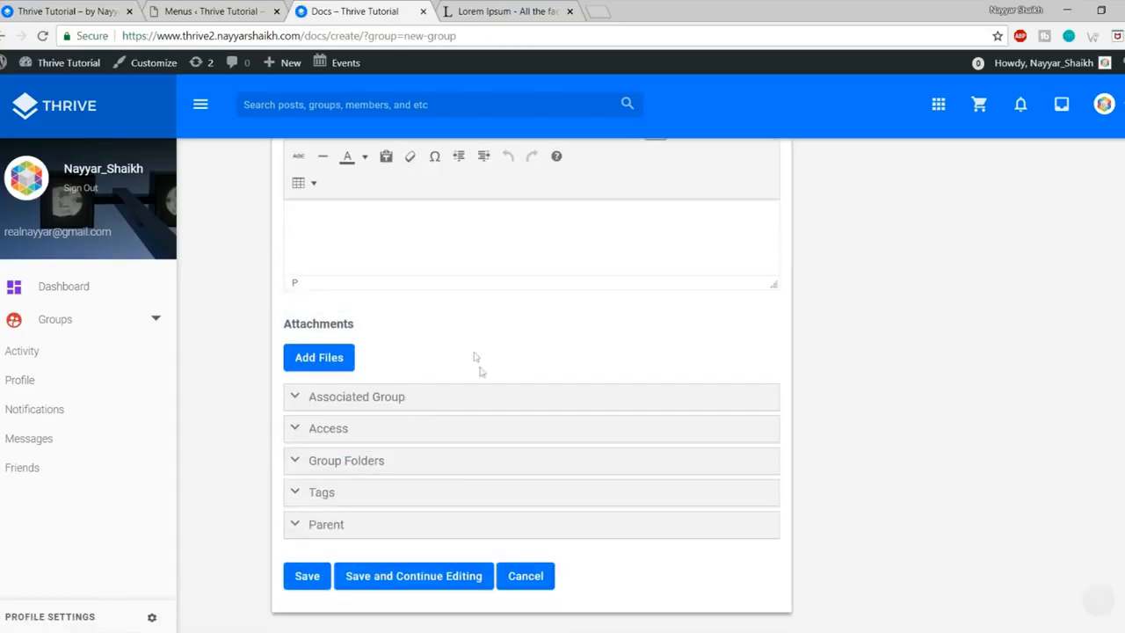
scroll(478, 364, "up", 2)
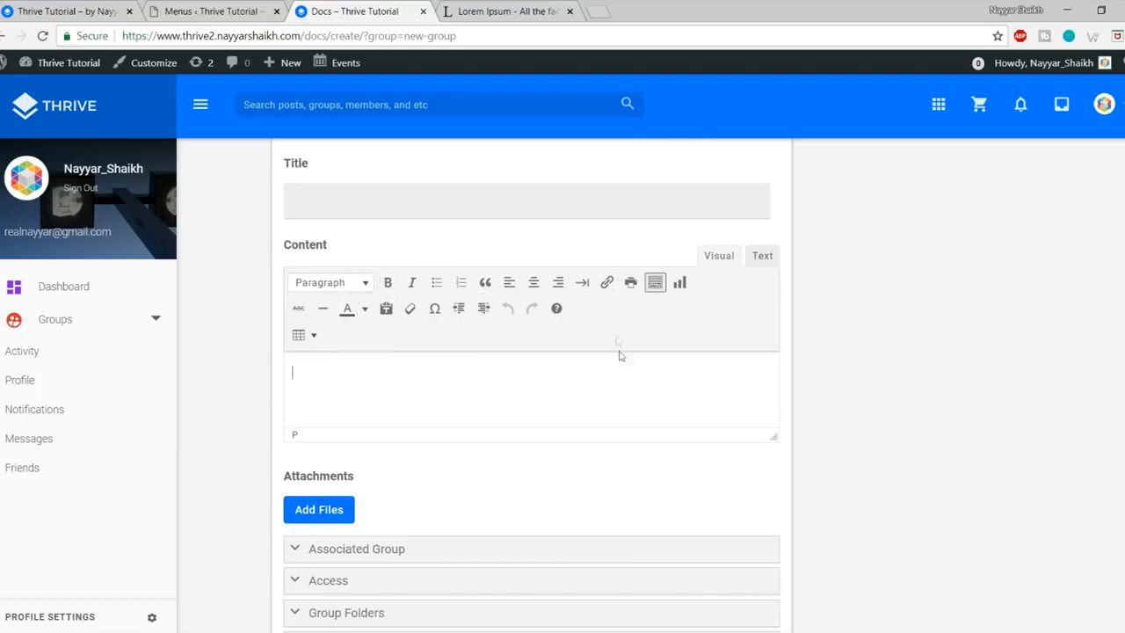
scroll(617, 347, "down", 2)
scroll(527, 334, "up", 2)
left_click(387, 202)
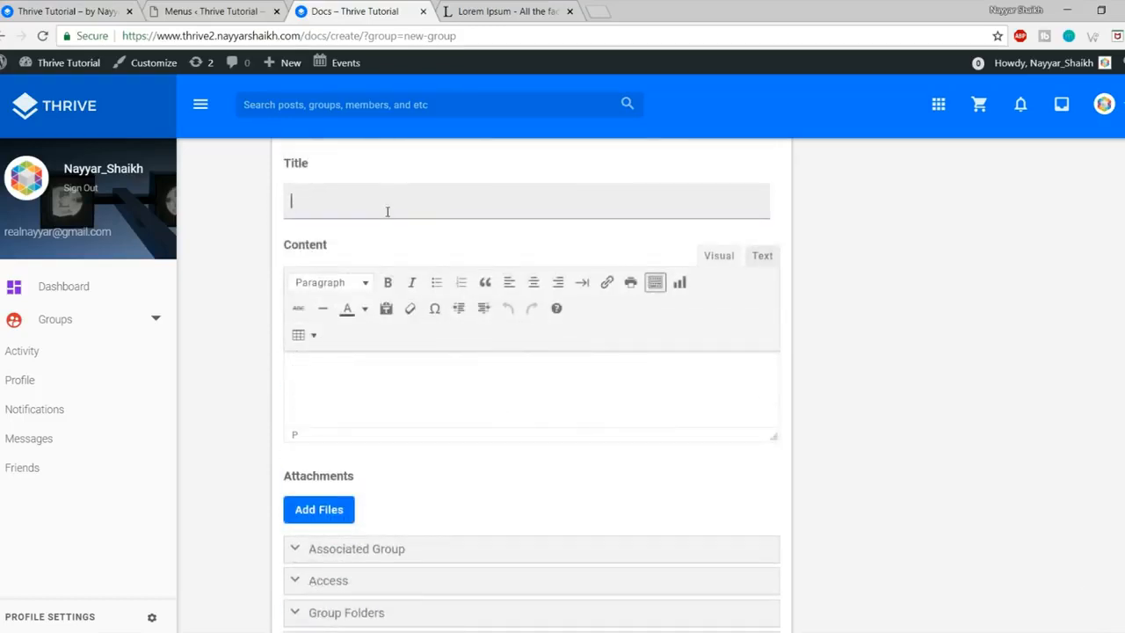
left_click(390, 372)
scroll(437, 402, "down", 1)
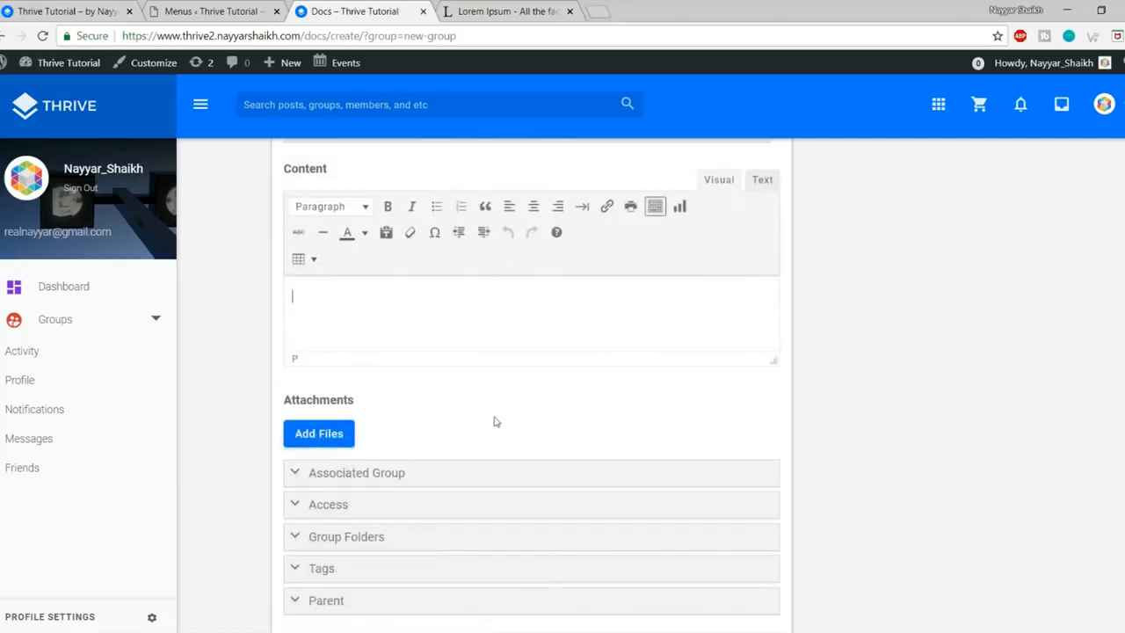
scroll(439, 387, "down", 2)
scroll(445, 349, "up", 1)
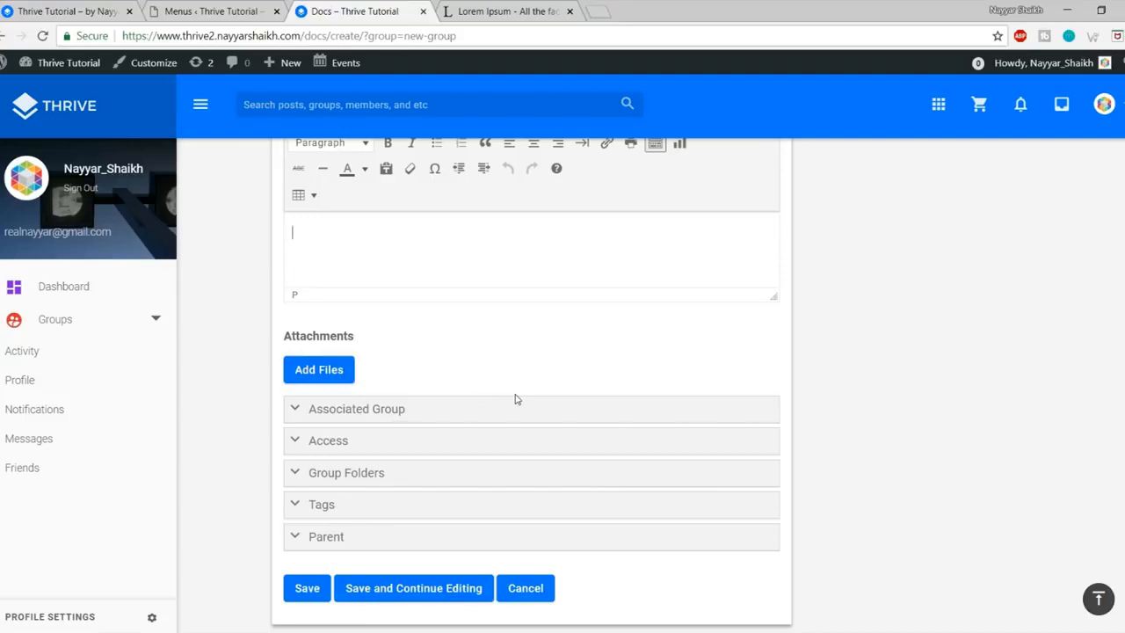
left_click(397, 438)
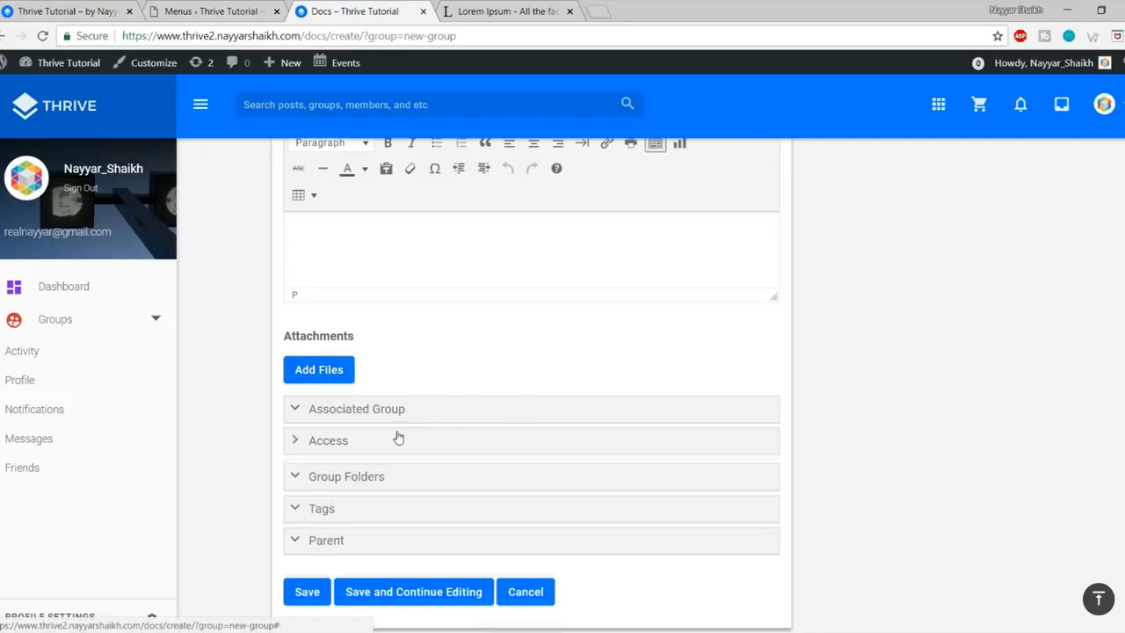
left_click(437, 413)
scroll(703, 418, "down", 2)
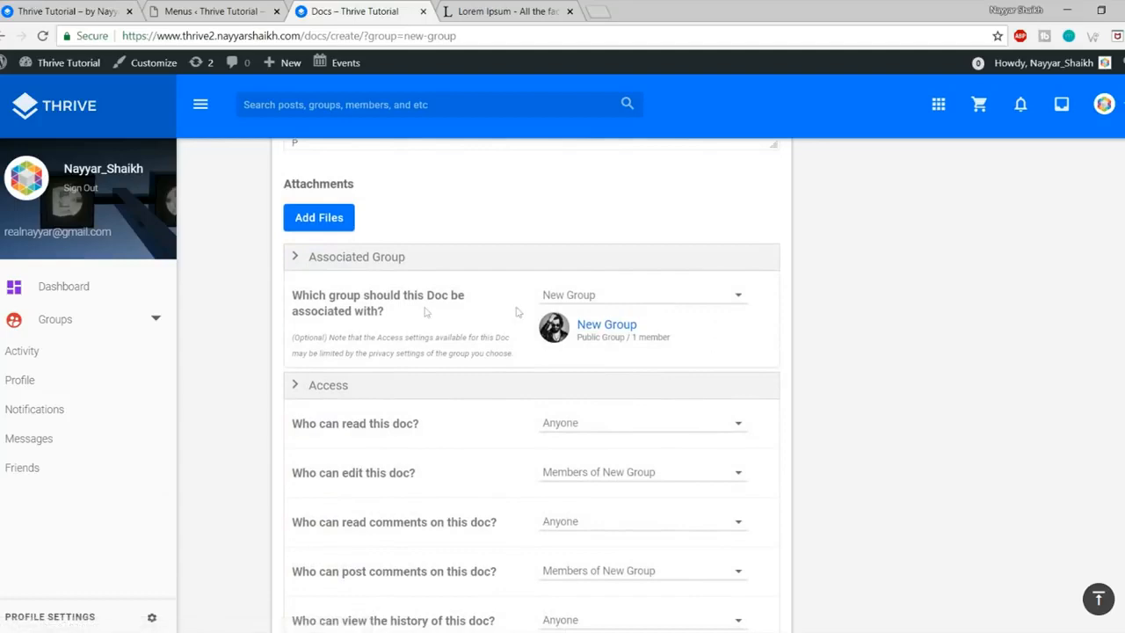
scroll(778, 322, "down", 2)
scroll(713, 334, "down", 2)
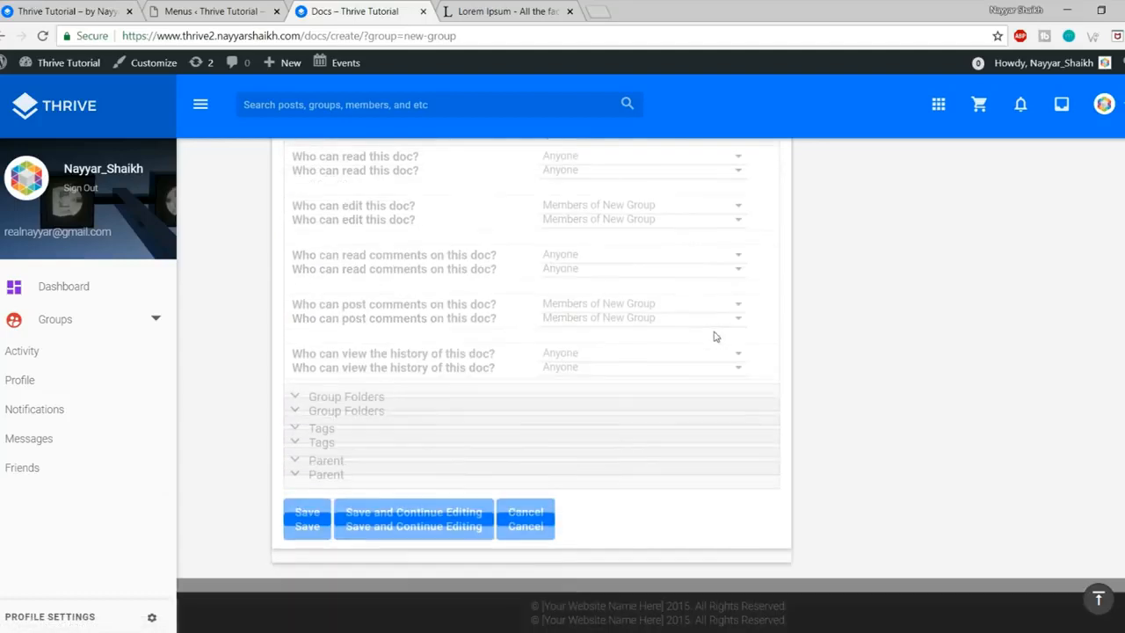
left_click(370, 395)
scroll(751, 391, "down", 1)
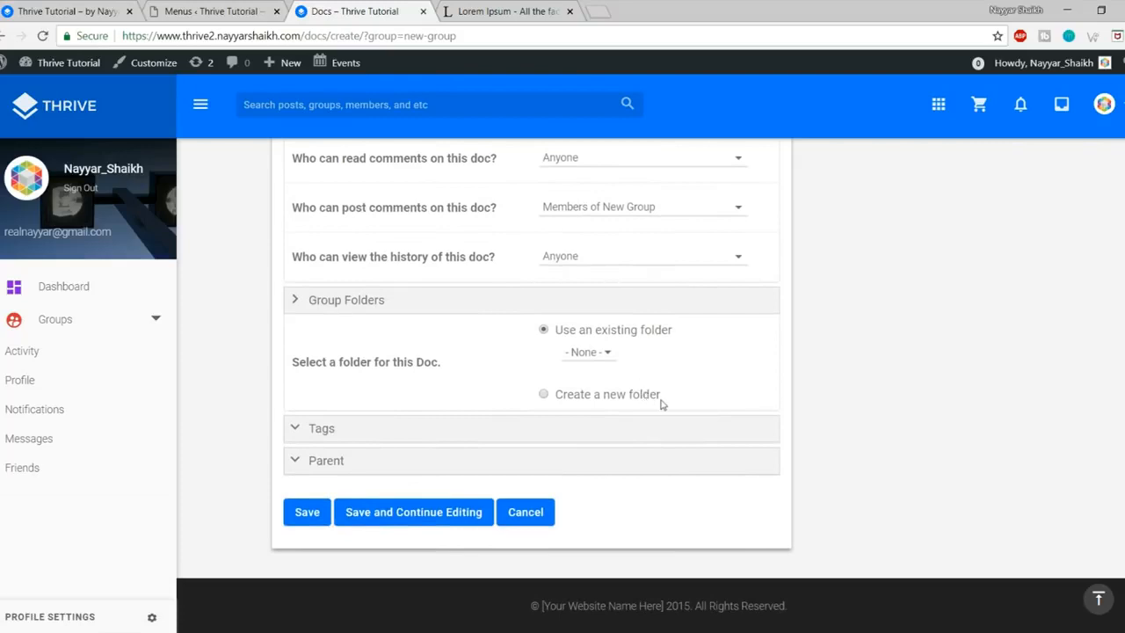
left_click(360, 452)
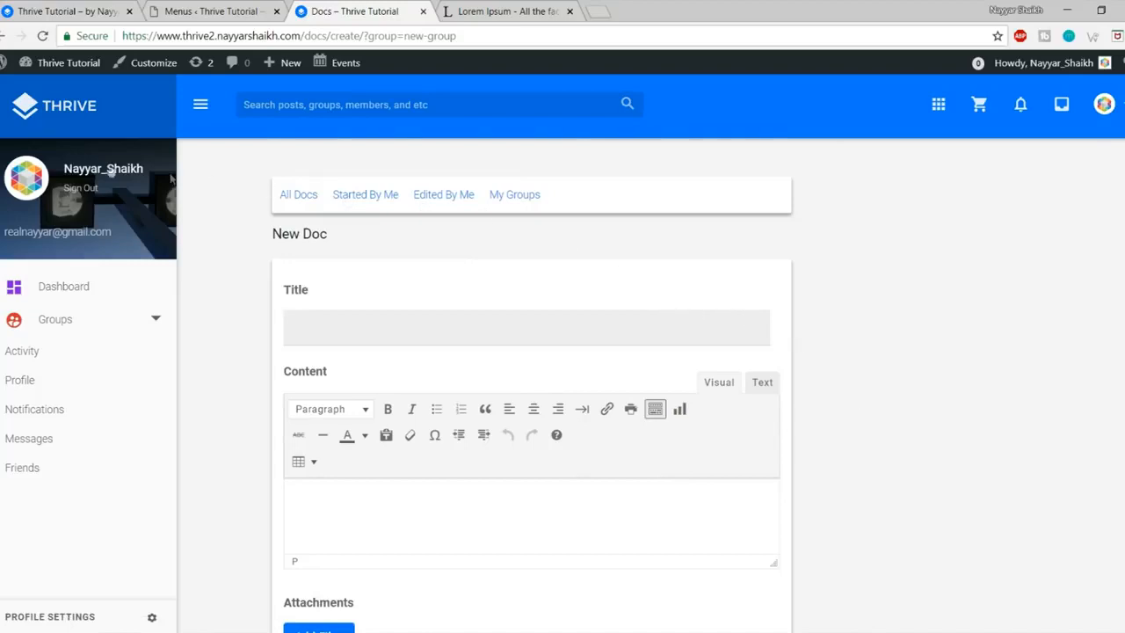
Step: Go to the dashboard homepage and highlight the Featured Group error message
left_click(62, 112)
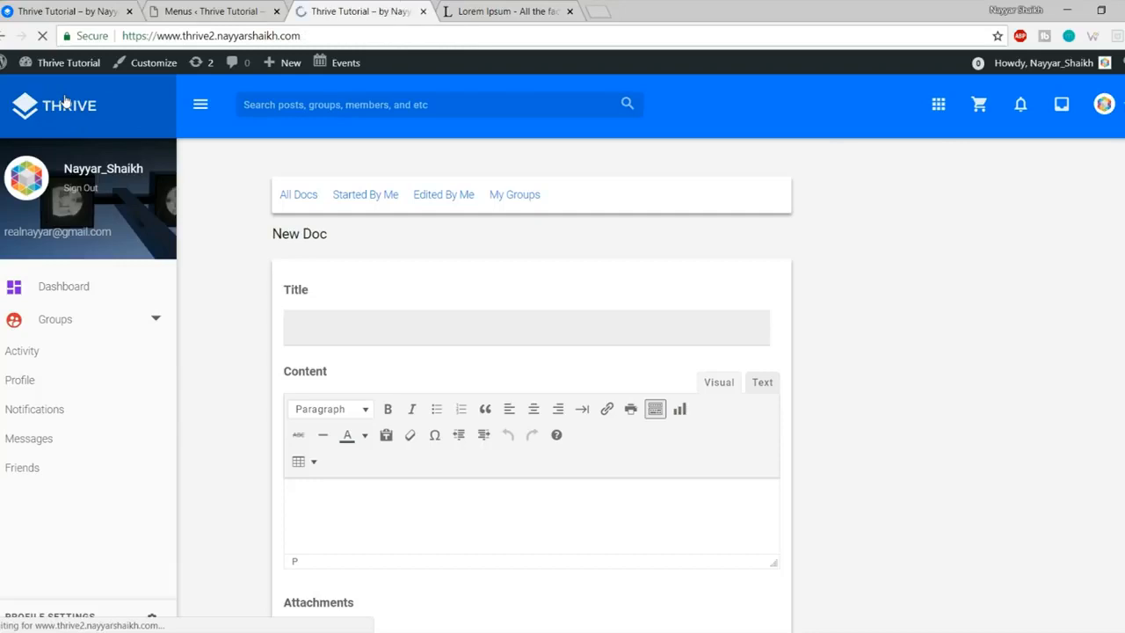
scroll(356, 463, "down", 3)
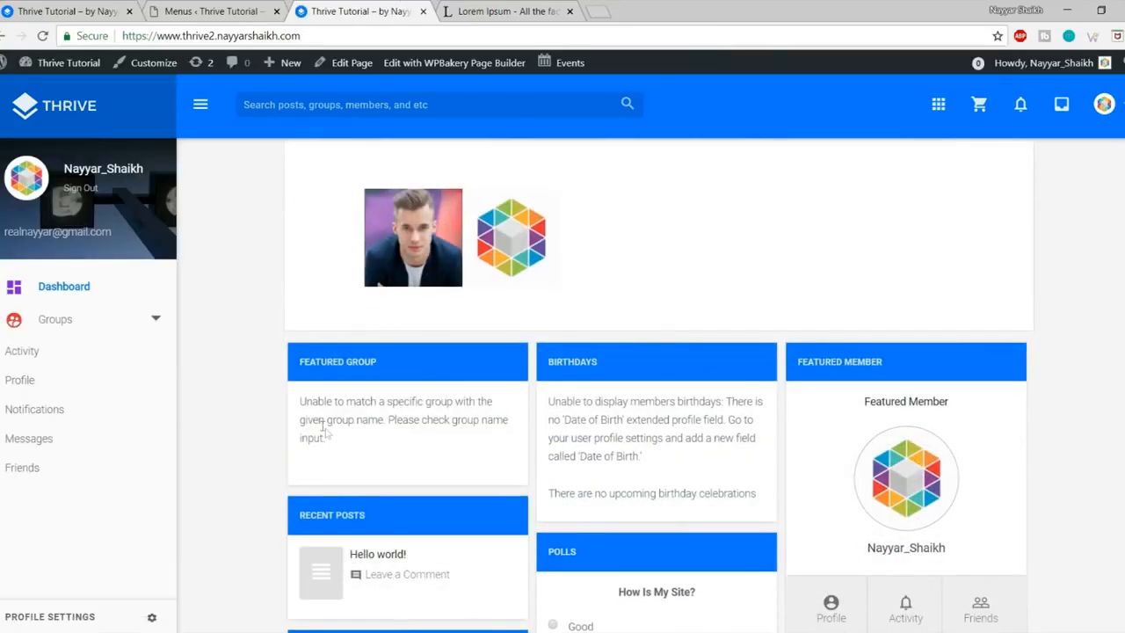
left_click_drag(301, 399, 419, 466)
left_click(419, 466)
Step: Open New Group from Groups, note its new-group slug, and return to the homepage
left_click(68, 326)
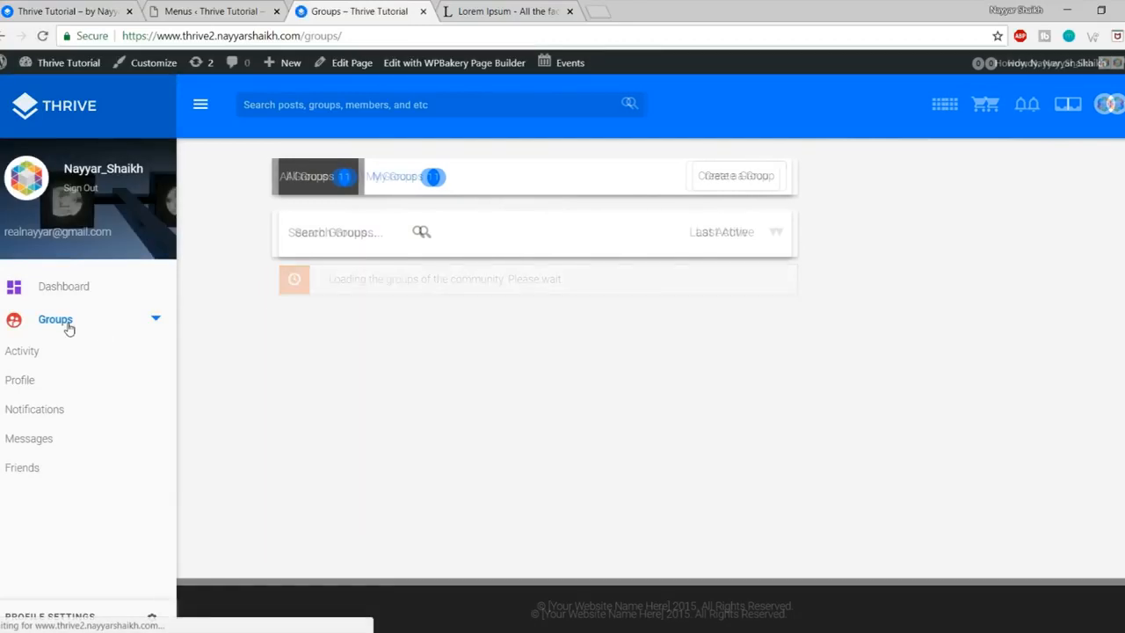
left_click(448, 325)
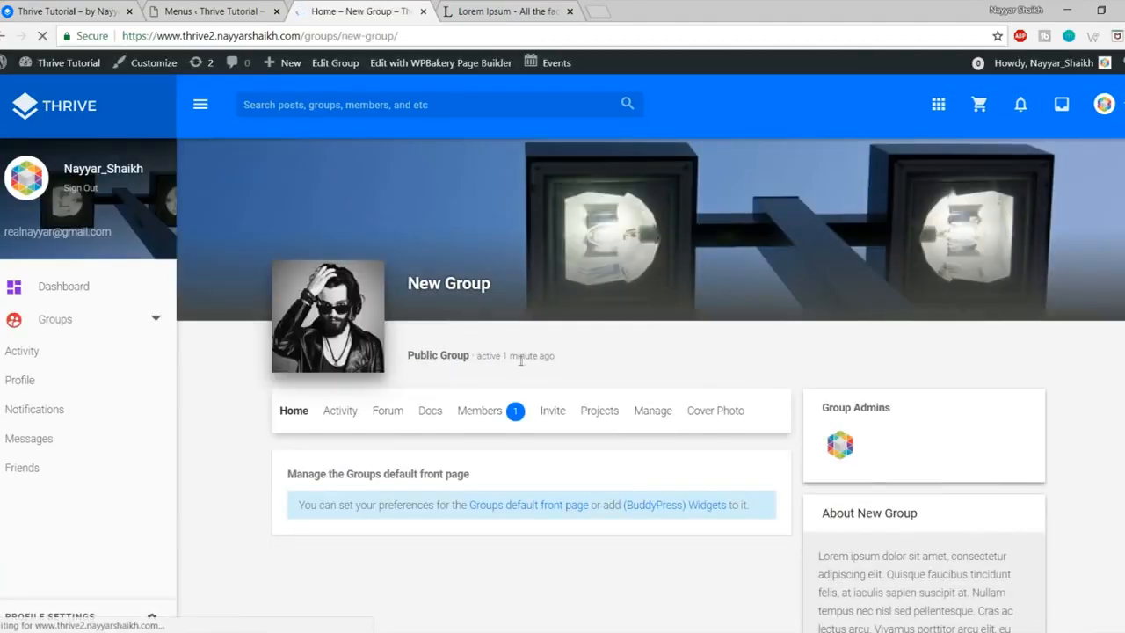
scroll(646, 405, "down", 1)
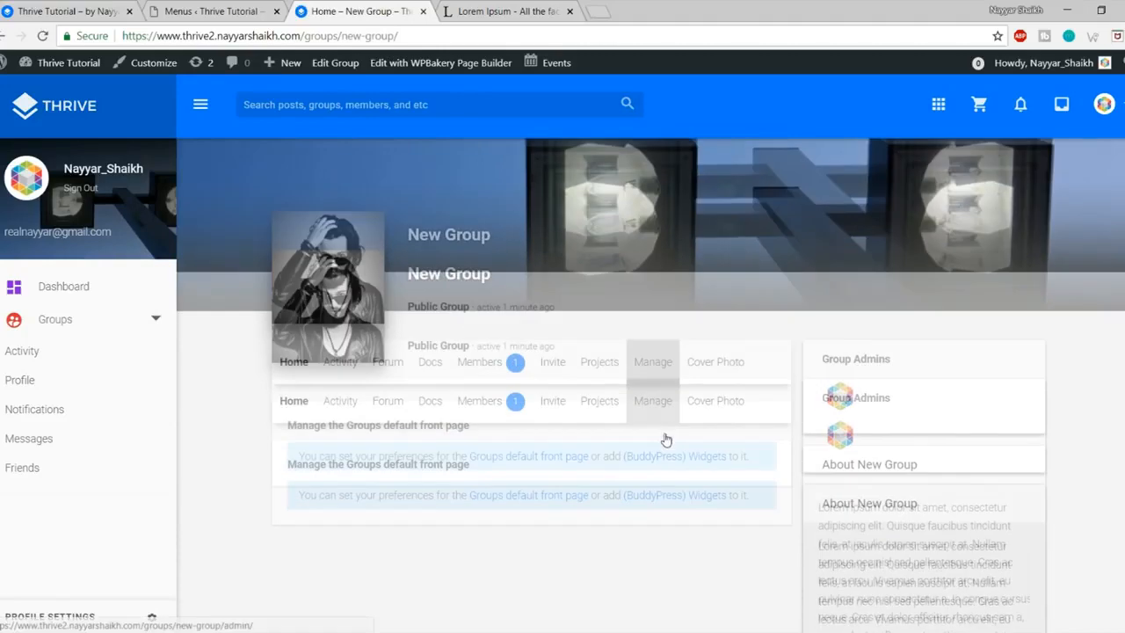
scroll(349, 341, "up", 1)
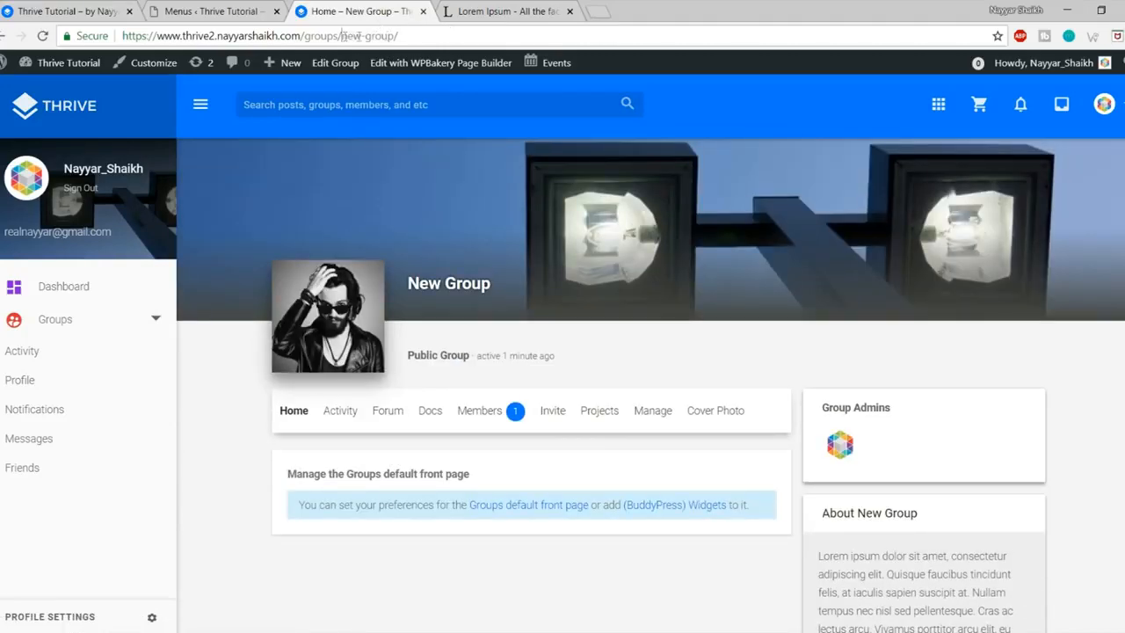
left_click_drag(344, 35, 391, 35)
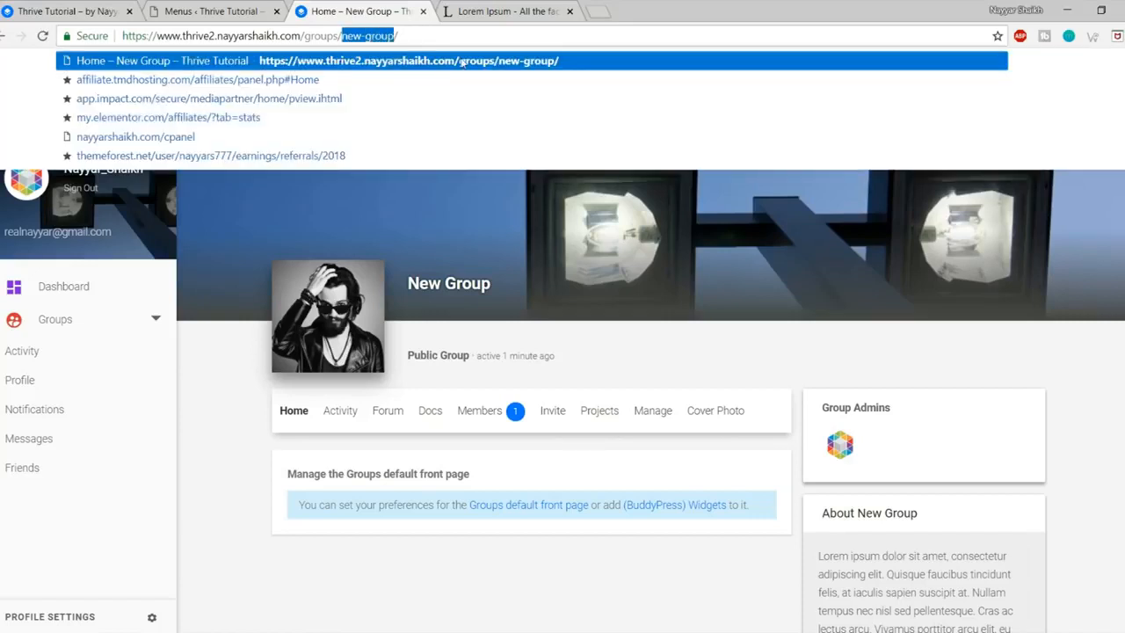
key("Return")
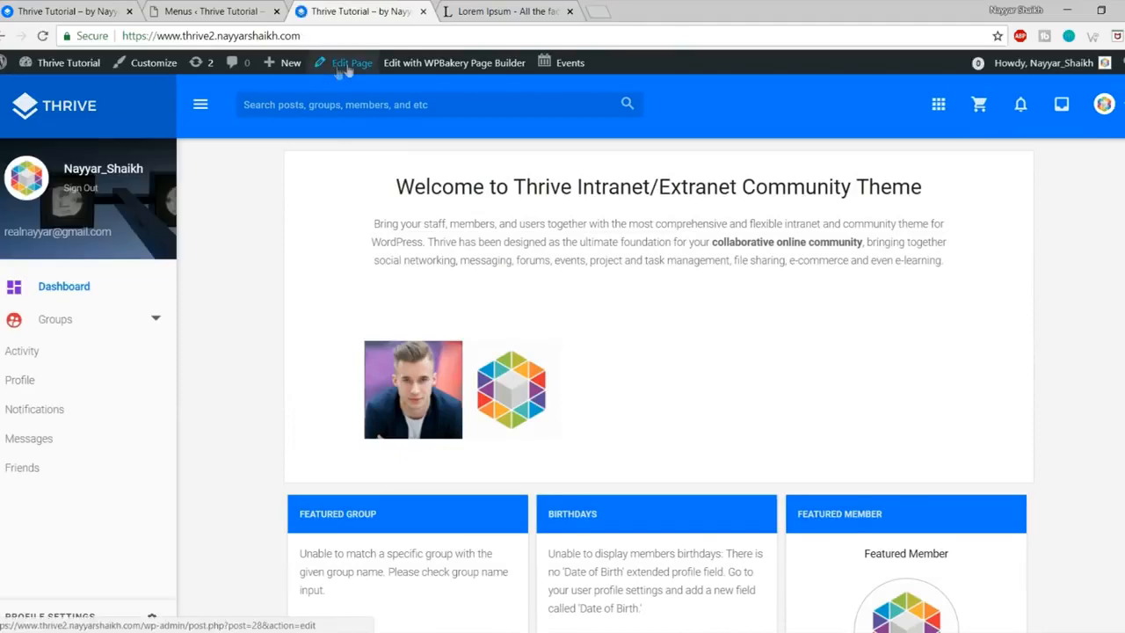
right_click(348, 71)
Step: Open the page editor in a new tab and close the Lorem Ipsum and Menus tabs
left_click(378, 76)
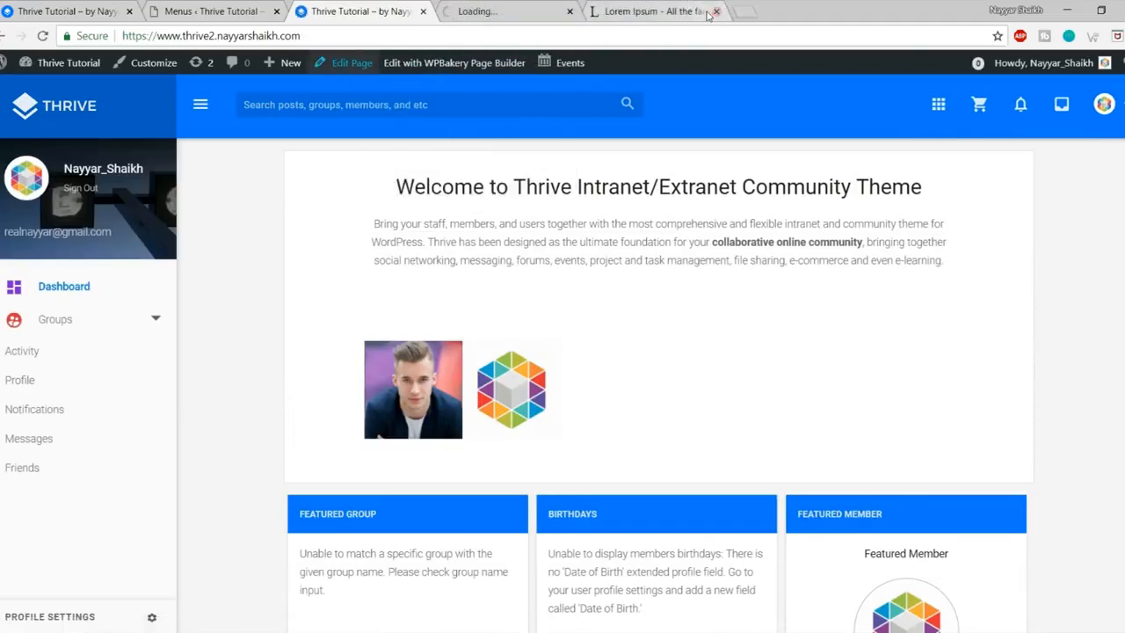
left_click(245, 12)
left_click(276, 12)
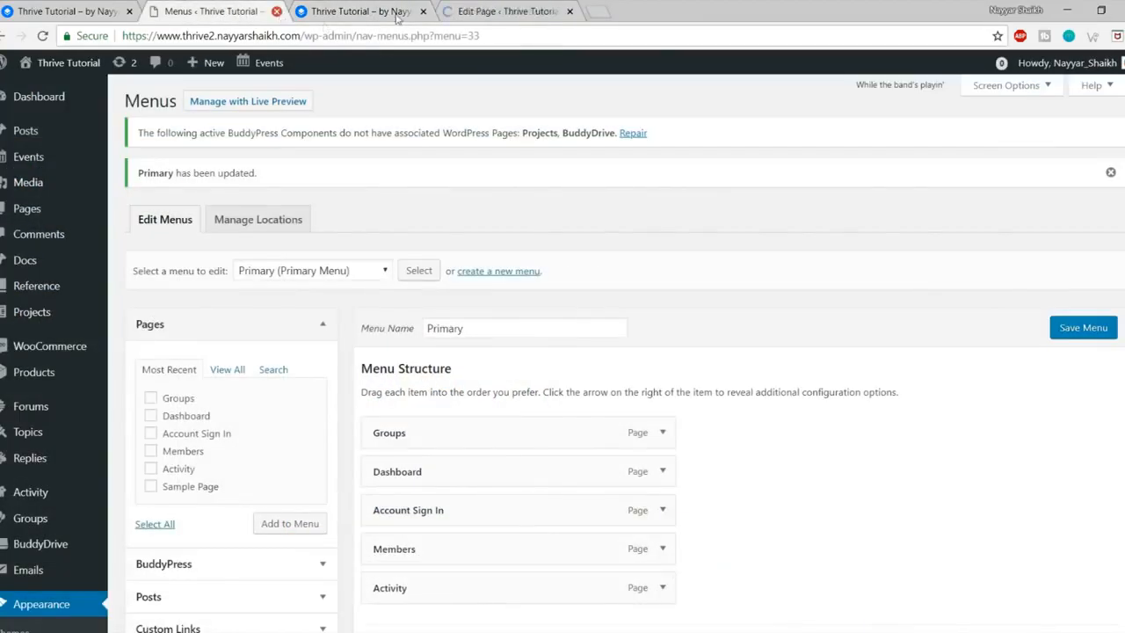
left_click_drag(406, 10, 251, 10)
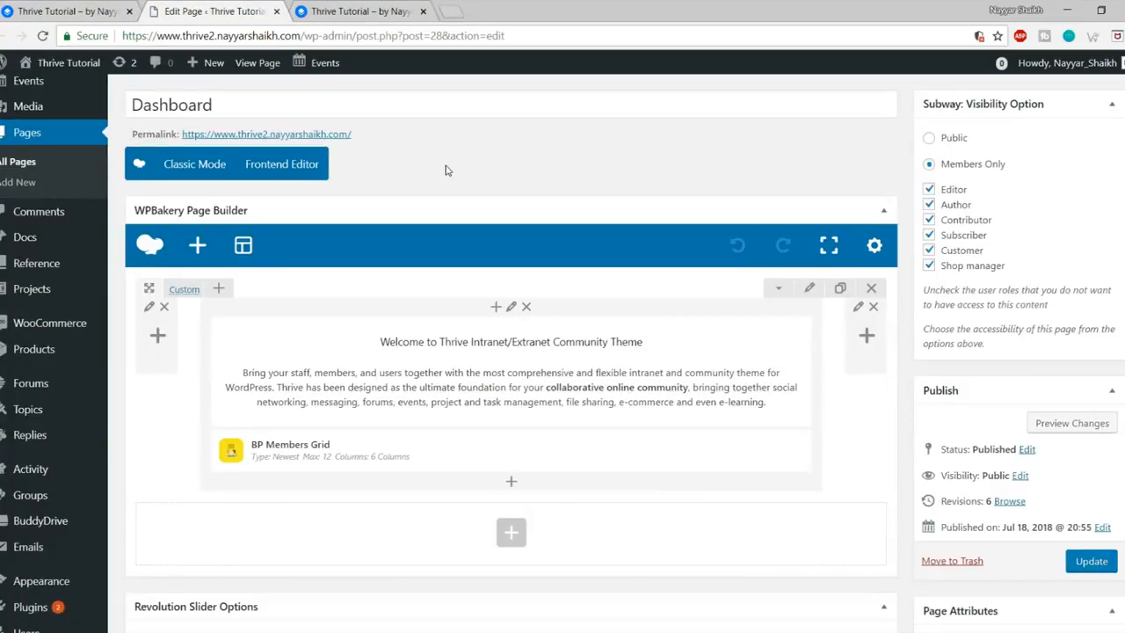
Step: Enter new-group as the Thrive: Featured Group widget's Groups Name and save
scroll(430, 228, "down", 5)
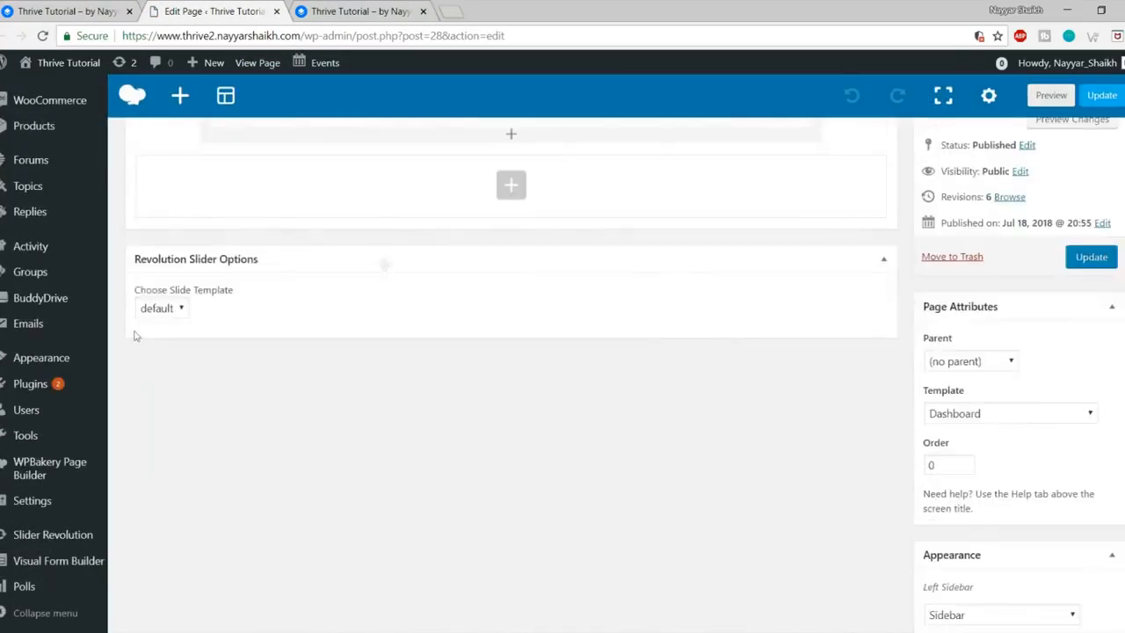
mouse_move(35, 356)
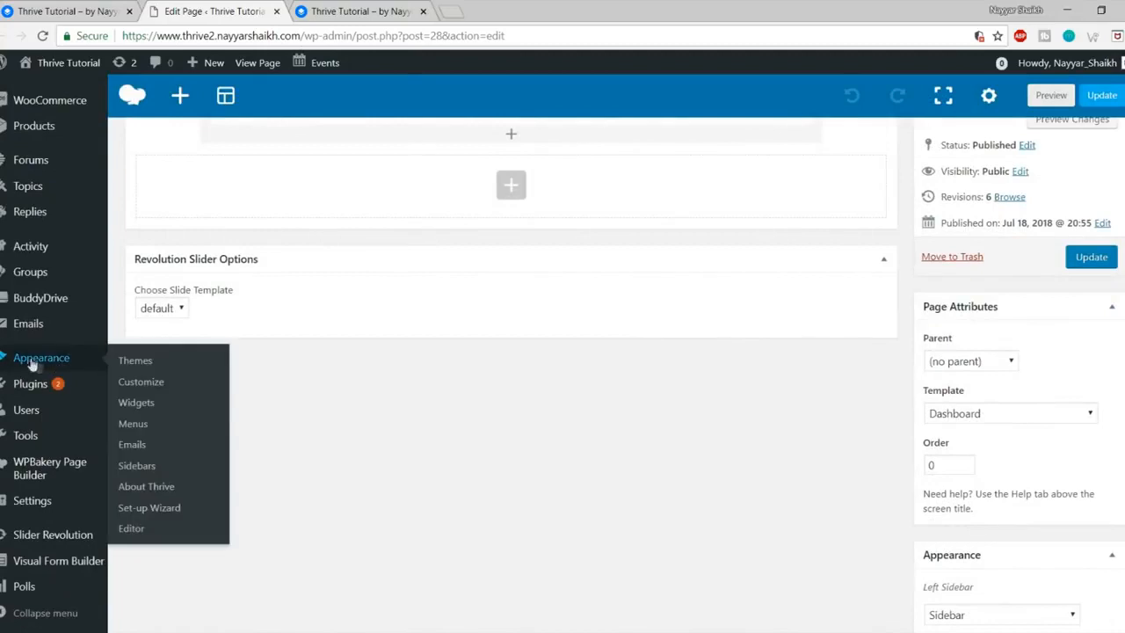
left_click(138, 404)
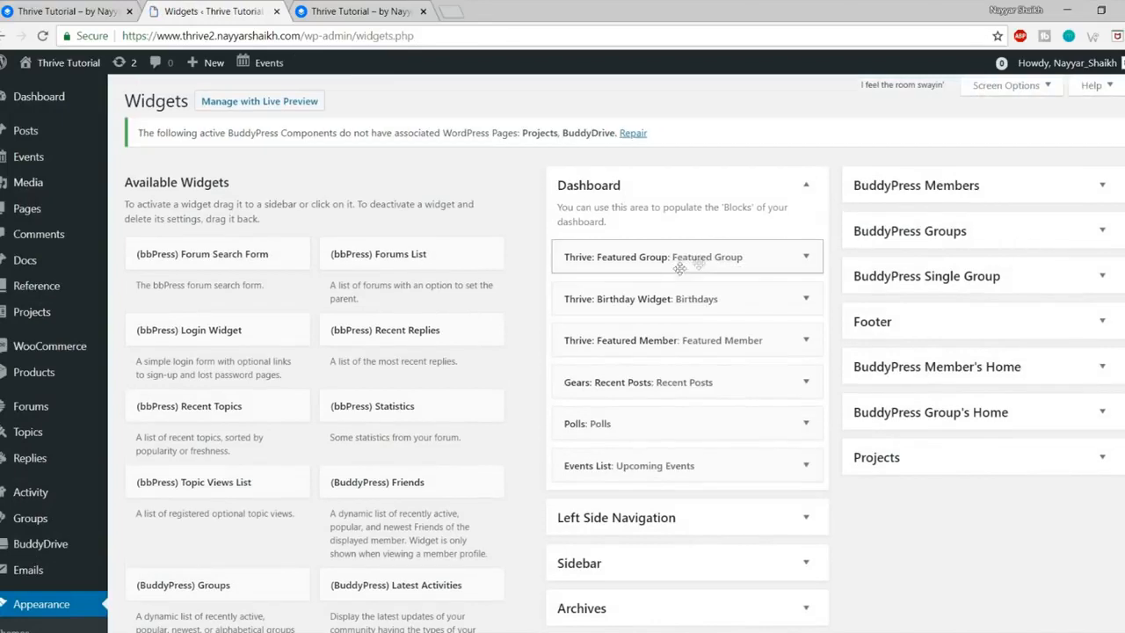
left_click(806, 256)
left_click(658, 371)
type("new-group")
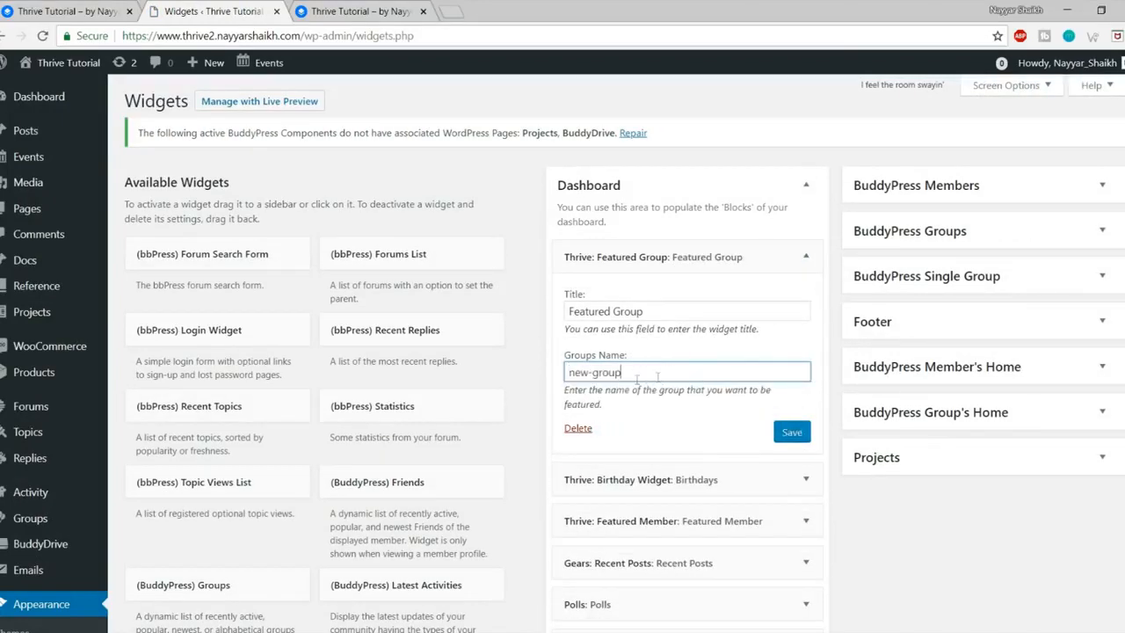
left_click_drag(658, 376, 527, 381)
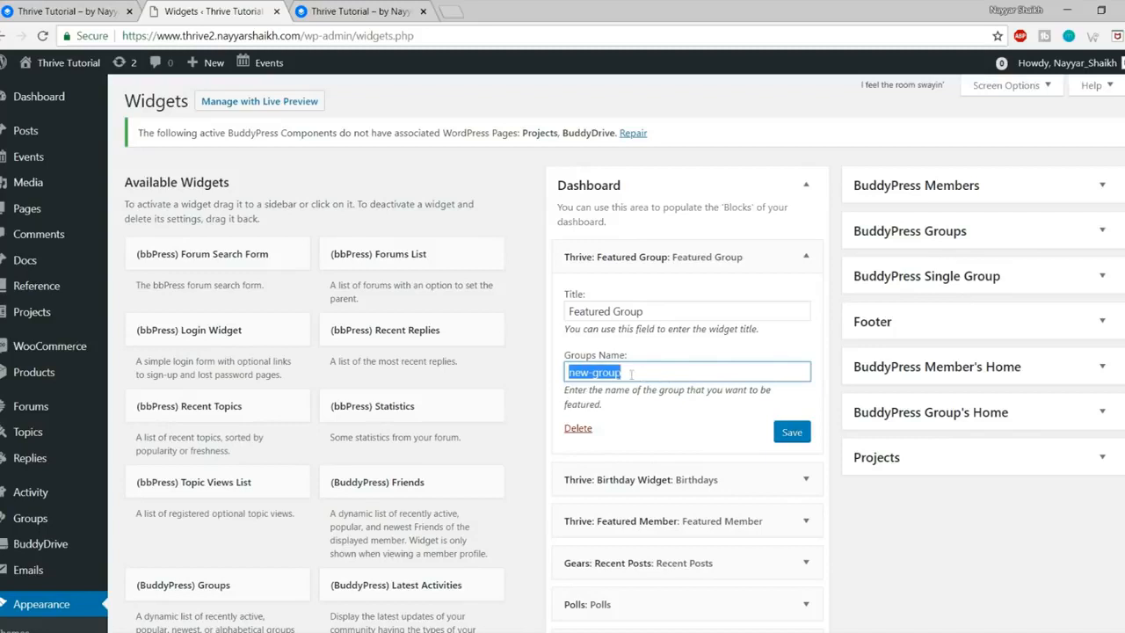
left_click(794, 432)
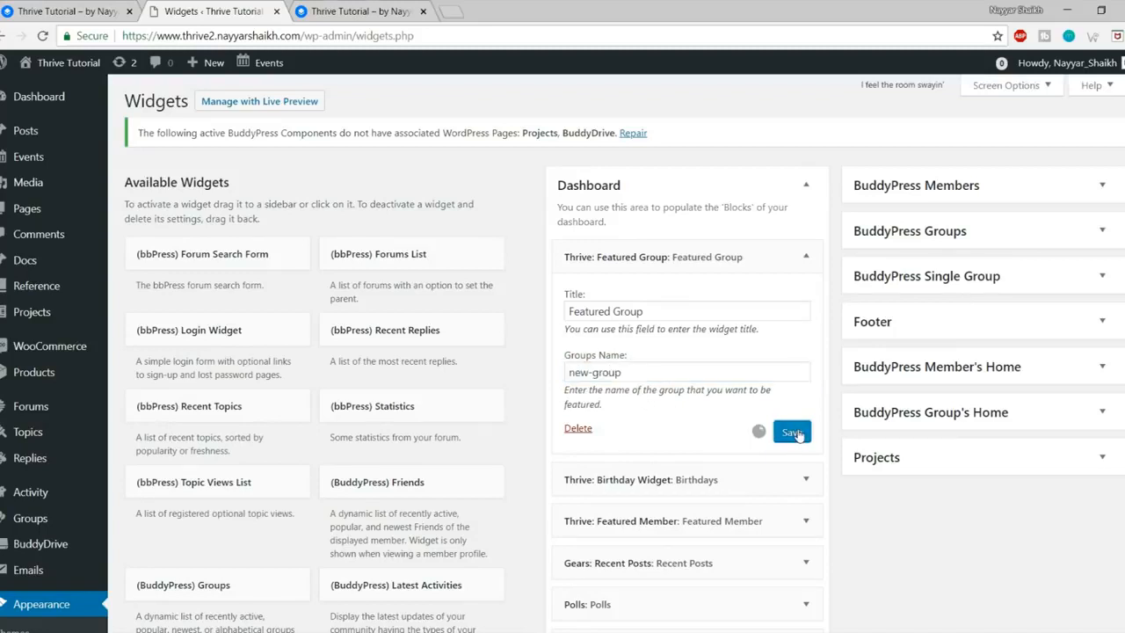
left_click(352, 10)
left_click(42, 35)
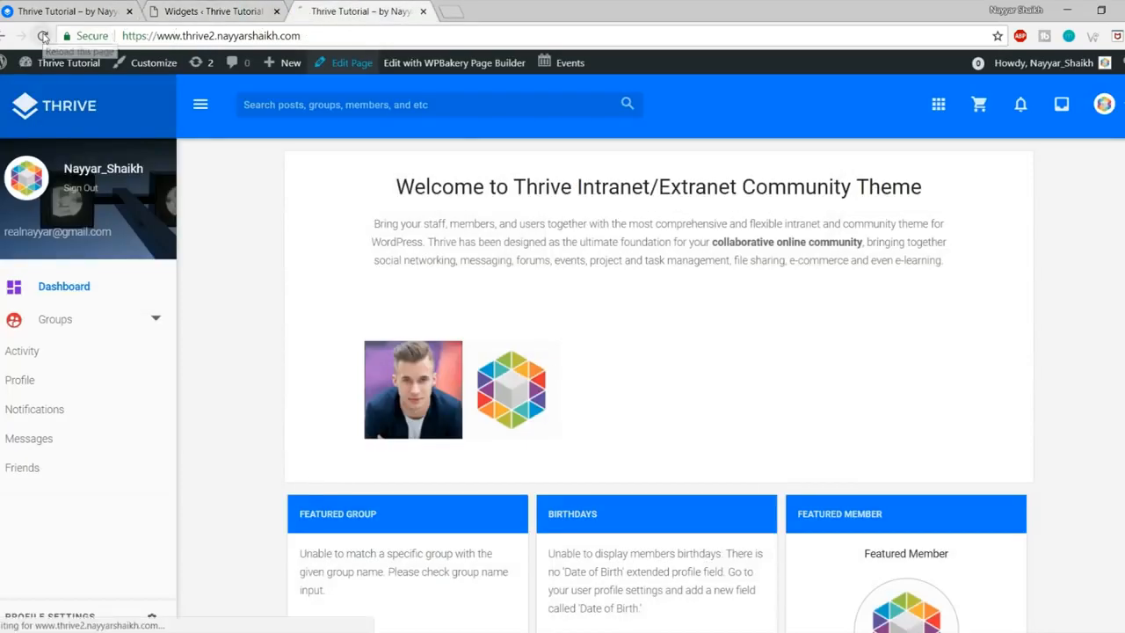
scroll(636, 232, "down", 5)
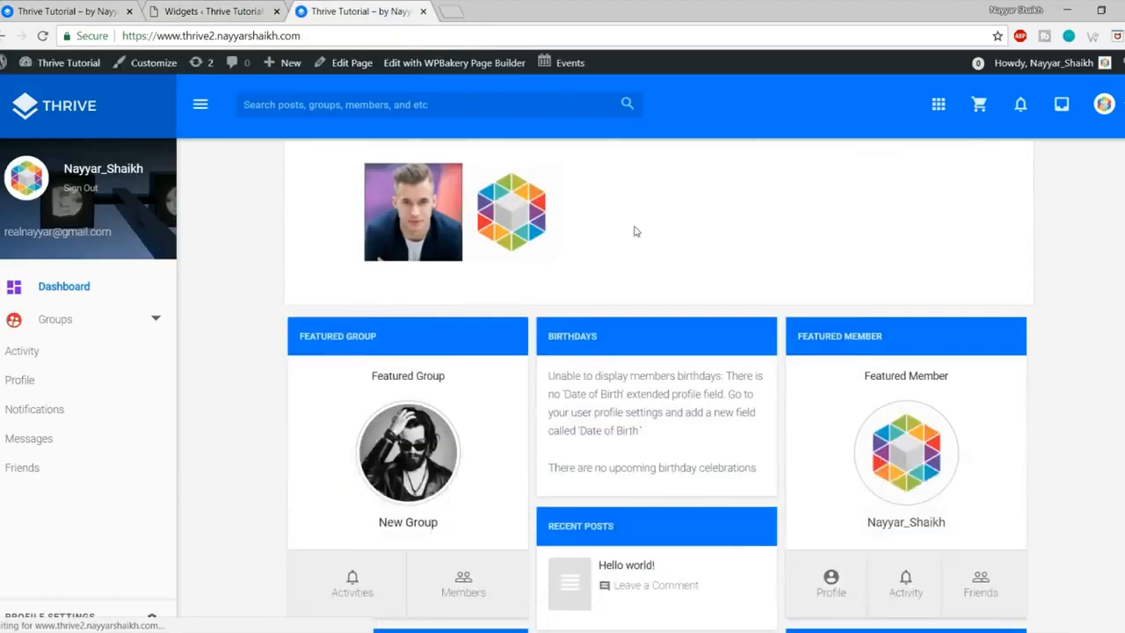
scroll(391, 308, "up", 1)
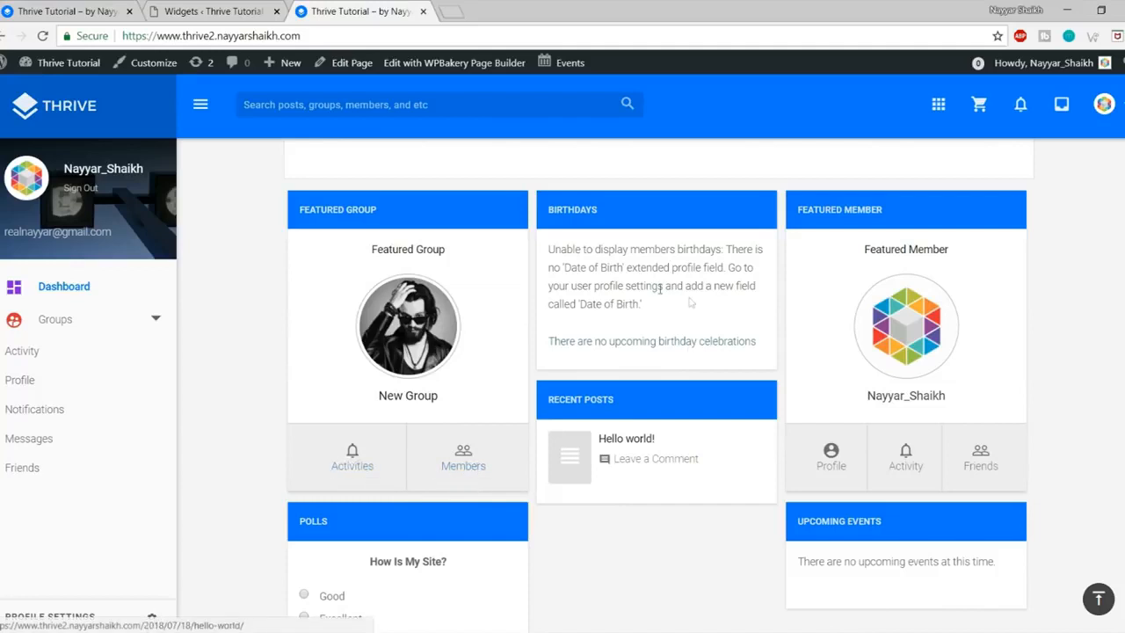
left_click_drag(548, 246, 663, 335)
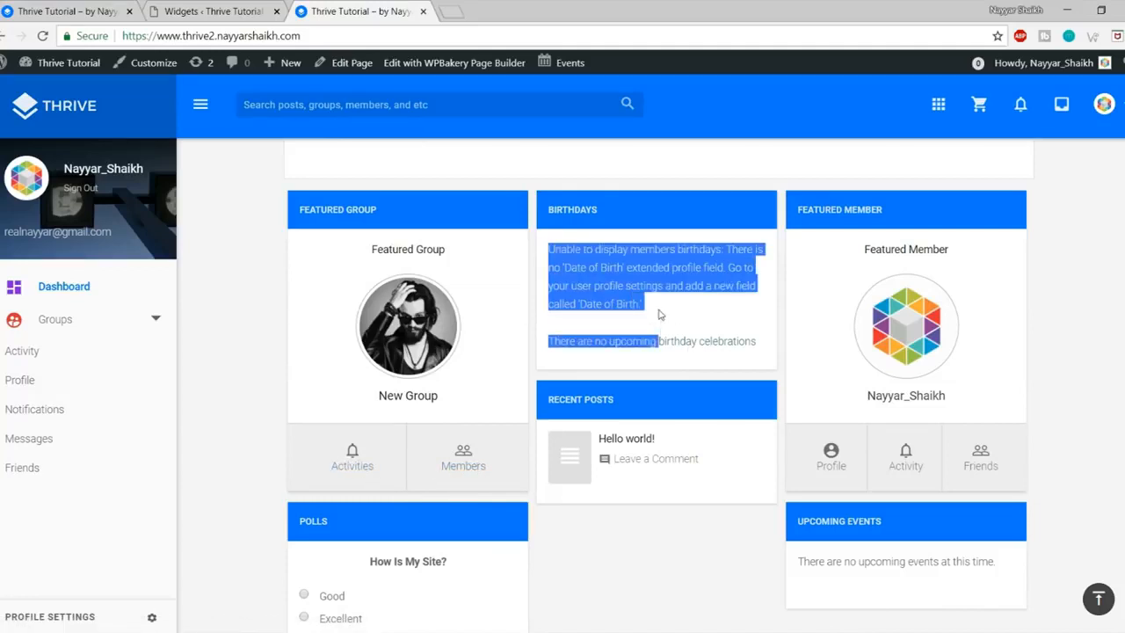
left_click(661, 313)
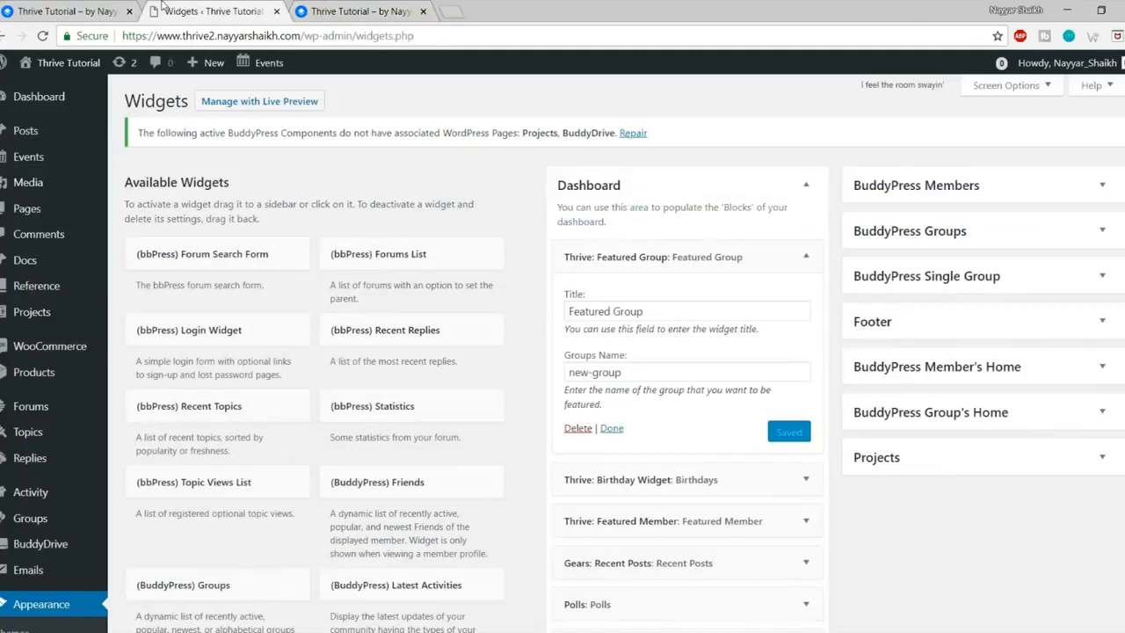
left_click(165, 9)
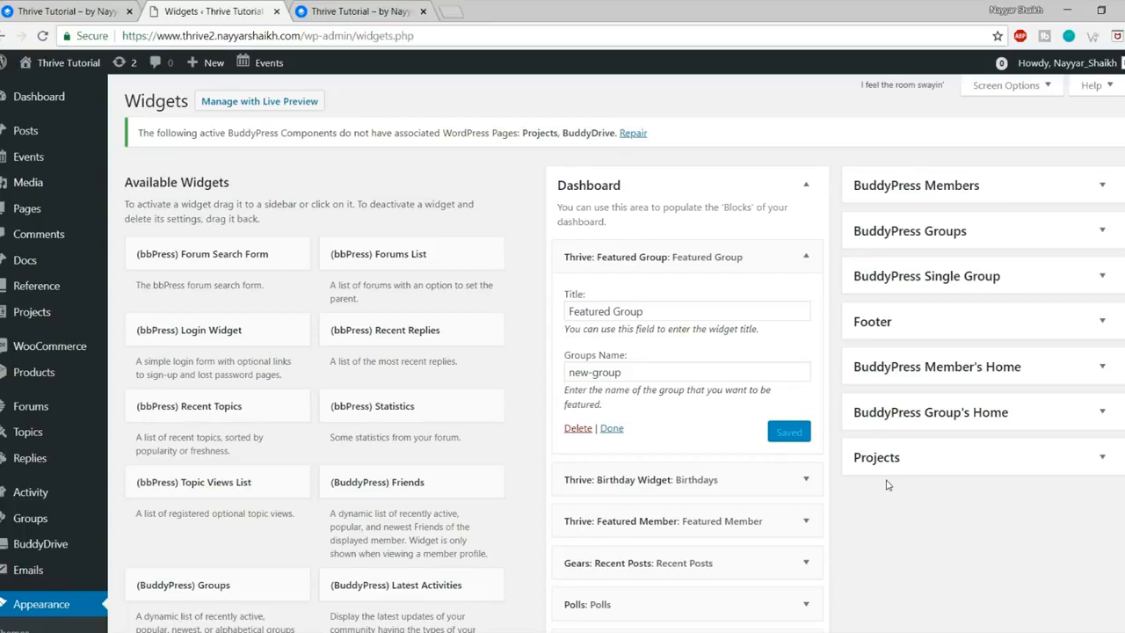
Step: Navigate from Widgets to the BuddyPress Profile Fields page under Users
scroll(952, 488, "down", 5)
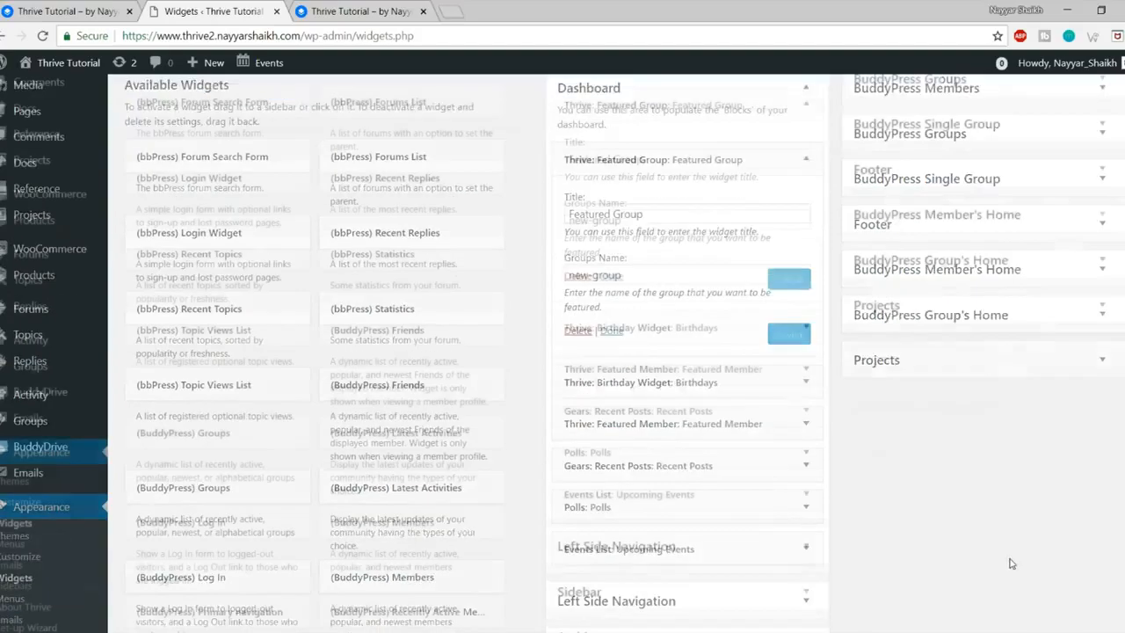
scroll(1010, 472, "down", 2)
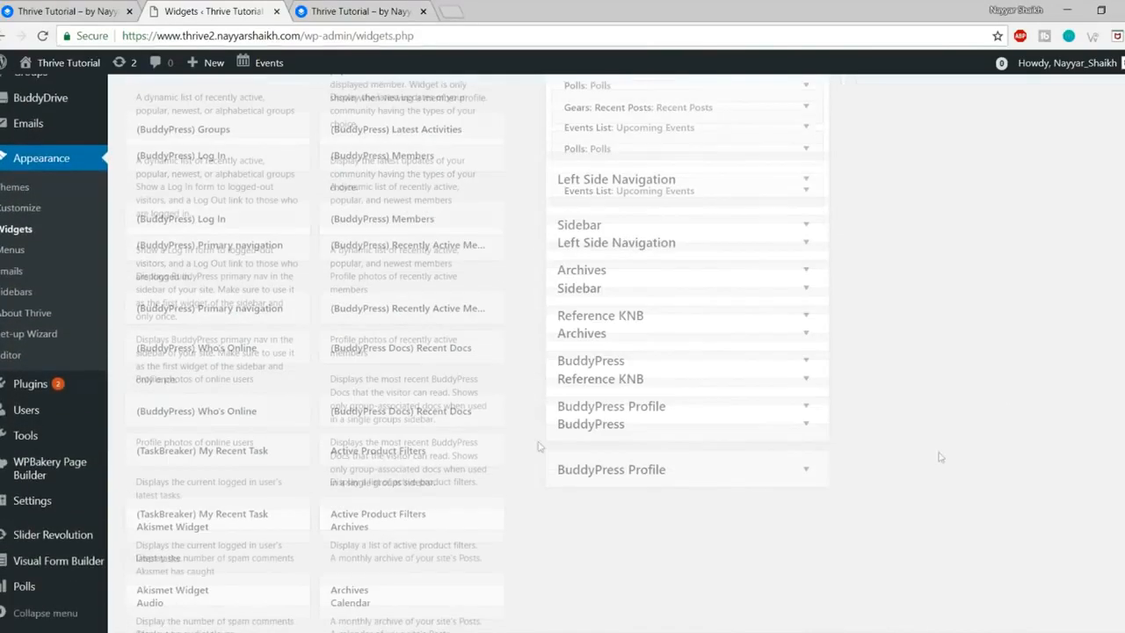
mouse_move(35, 409)
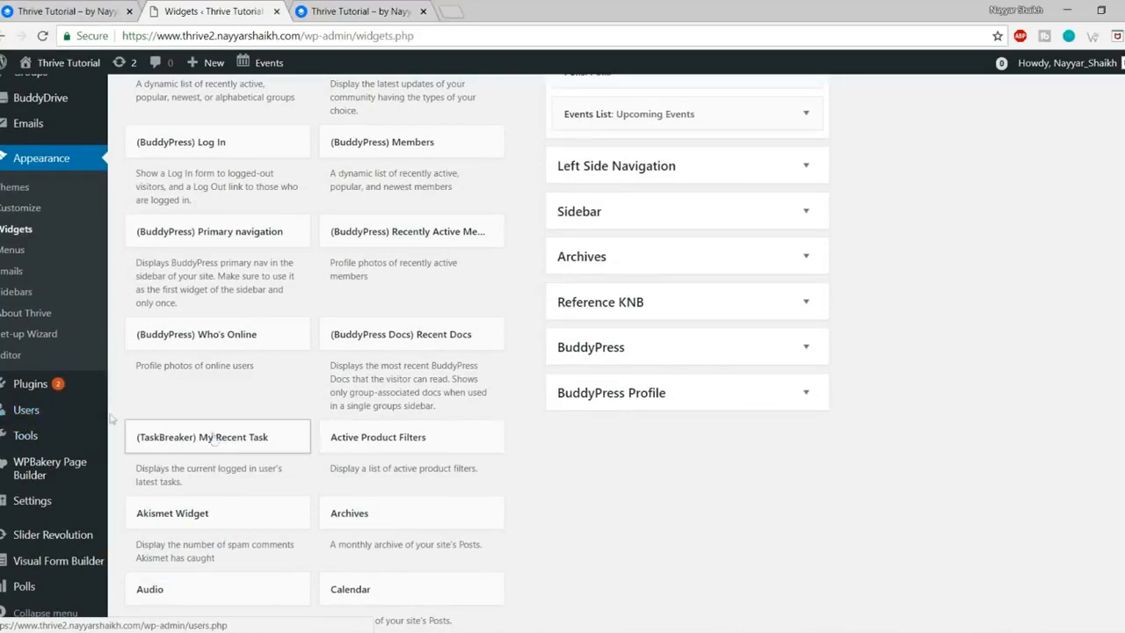
mouse_move(11, 423)
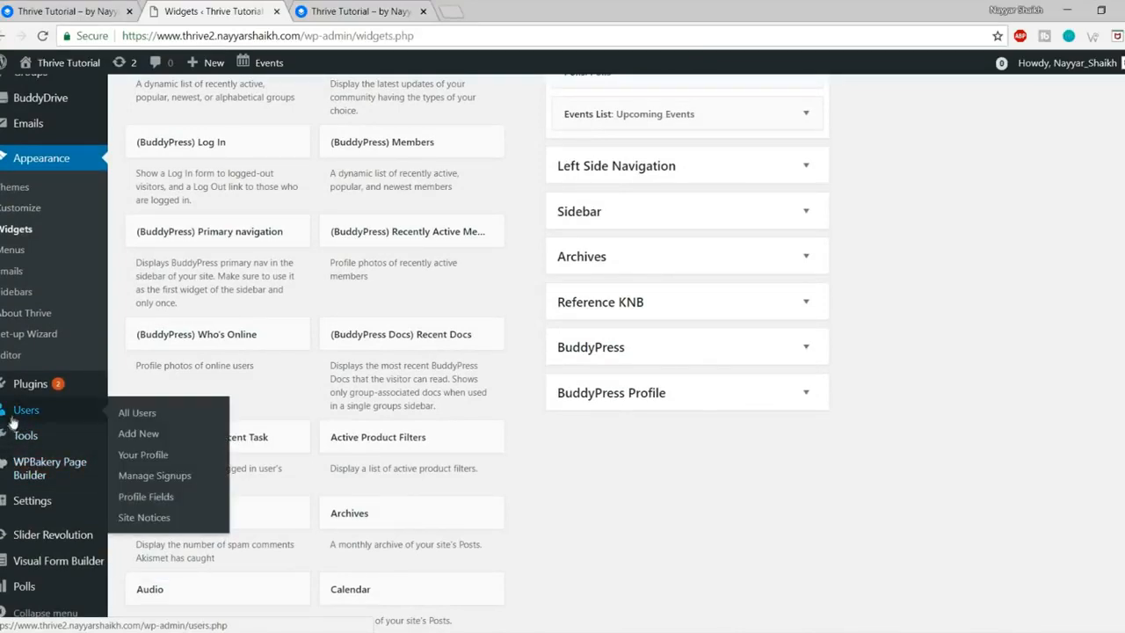
left_click(152, 499)
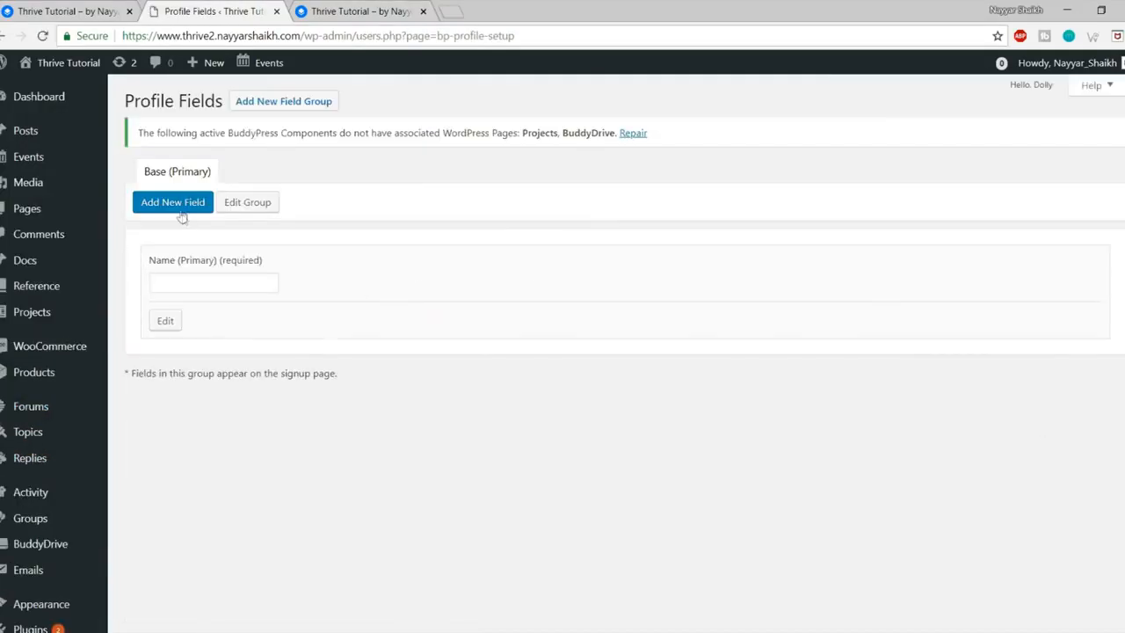
Step: Add a new profile field named 'Date of Birth' and begin its description 'Users birdthday'
left_click(181, 211)
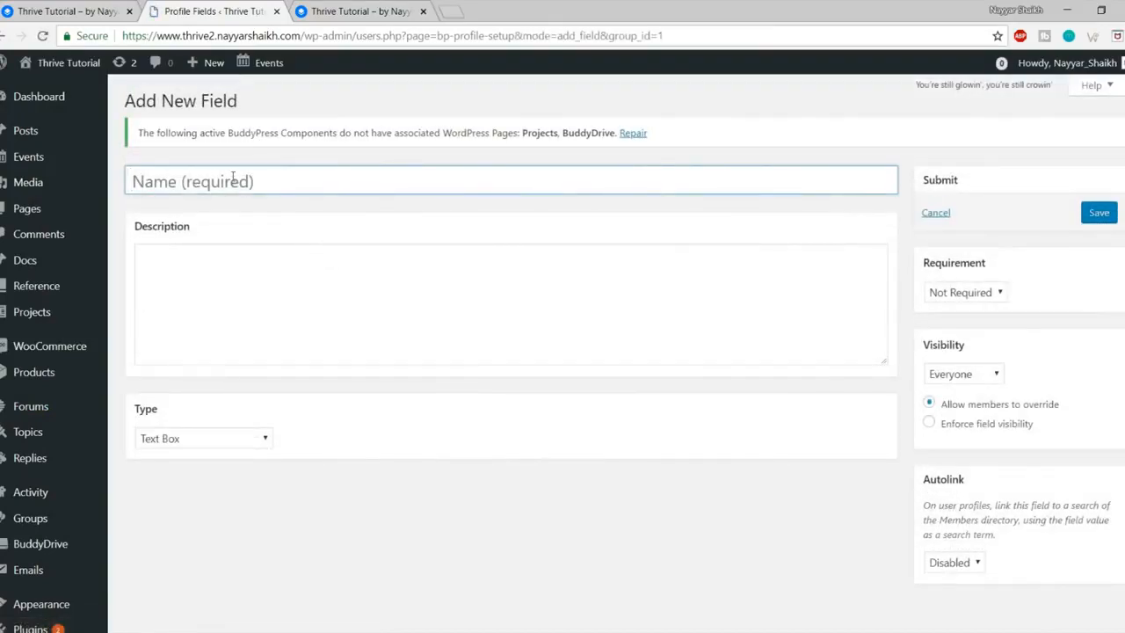
type("Date of Birth")
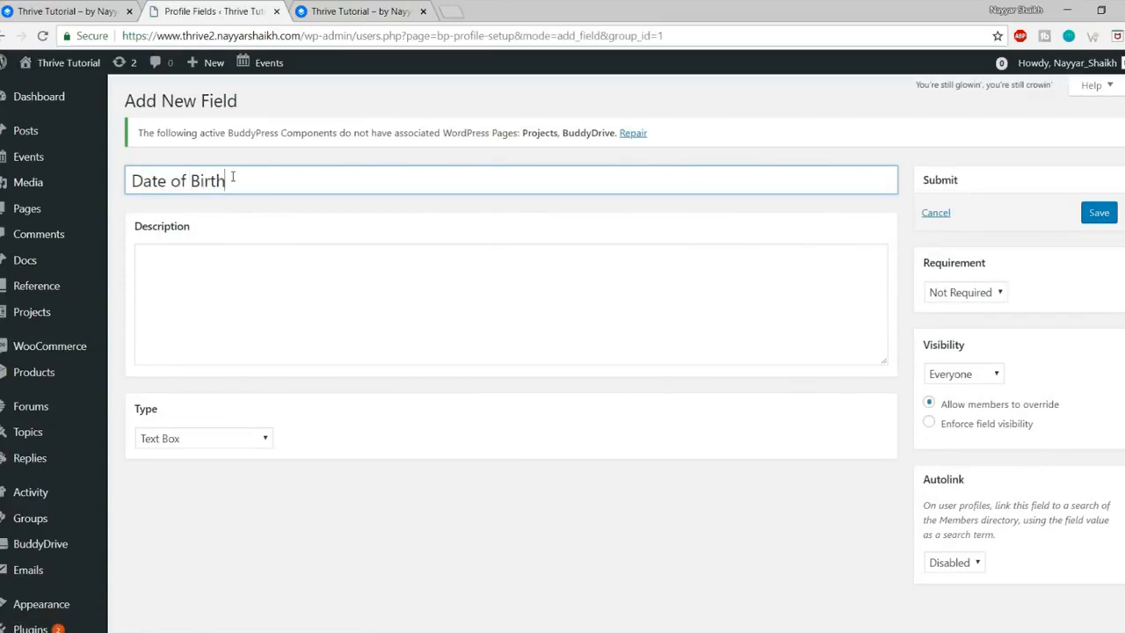
left_click(239, 252)
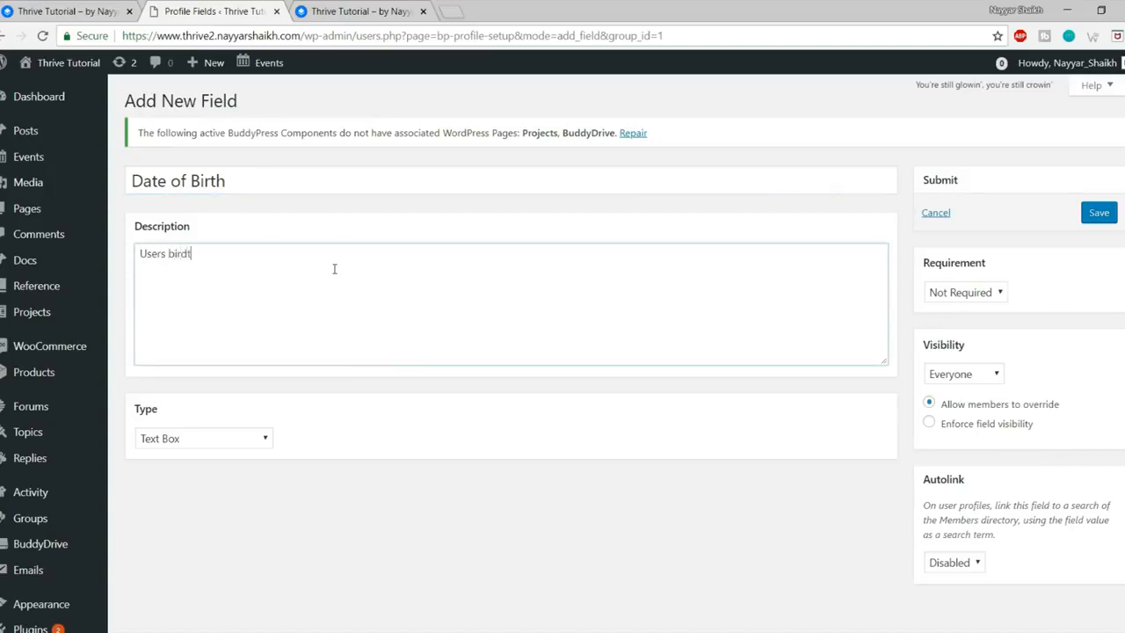
type("Users birdthday")
Step: Correct the misspelling 'birdthday' to 'birthday' in the field description
right_click(203, 248)
left_click(216, 256)
left_click(259, 266)
scroll(250, 393, "down", 1)
scroll(290, 403, "up", 1)
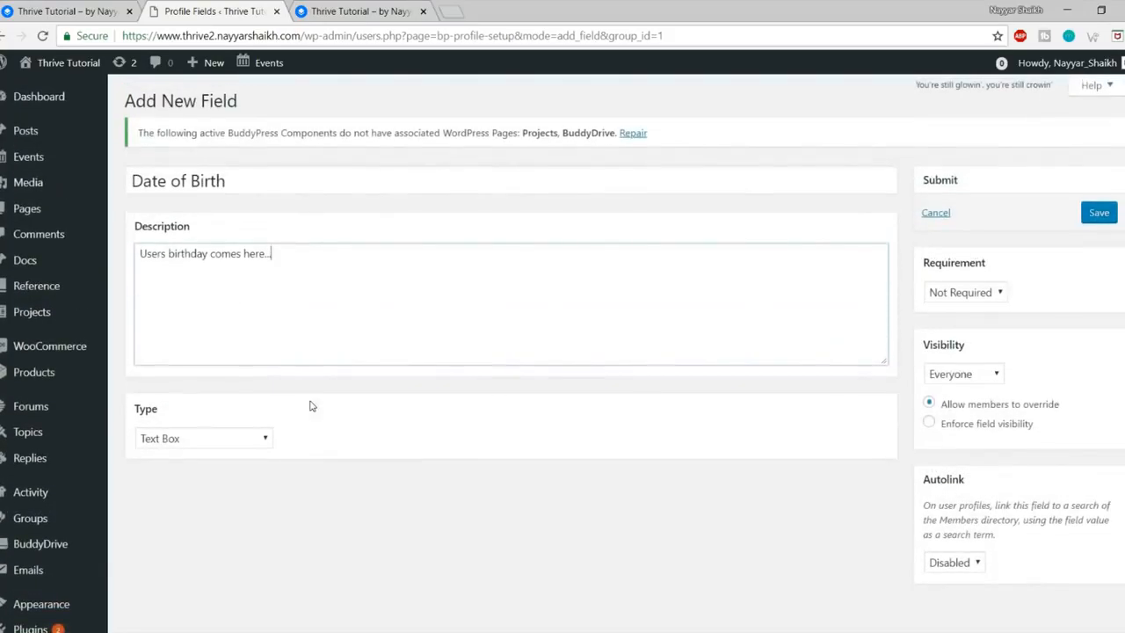
left_click(180, 445)
scroll(196, 395, "down", 1)
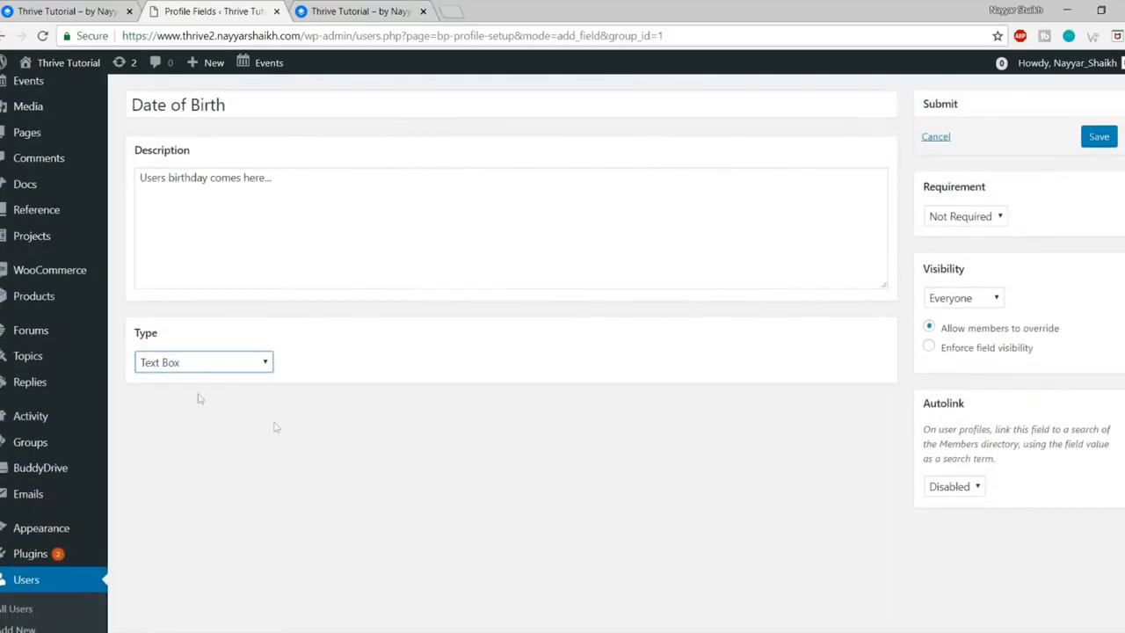
Step: Make Date of Birth a Date Selector field using the d/m/Y format
left_click(201, 362)
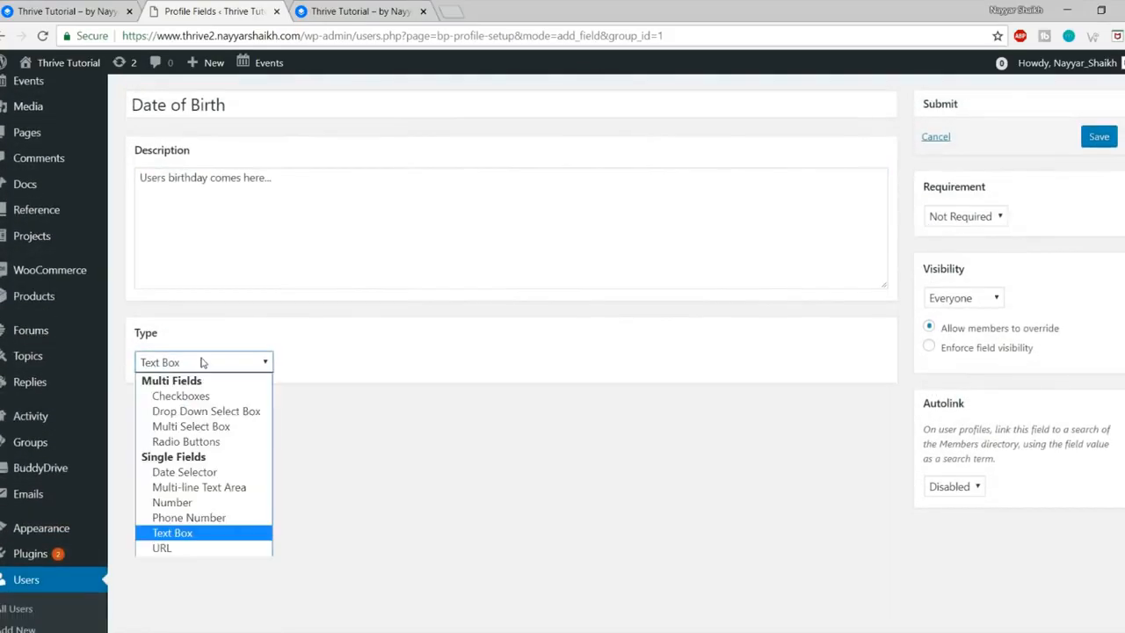
left_click(212, 476)
scroll(366, 393, "down", 2)
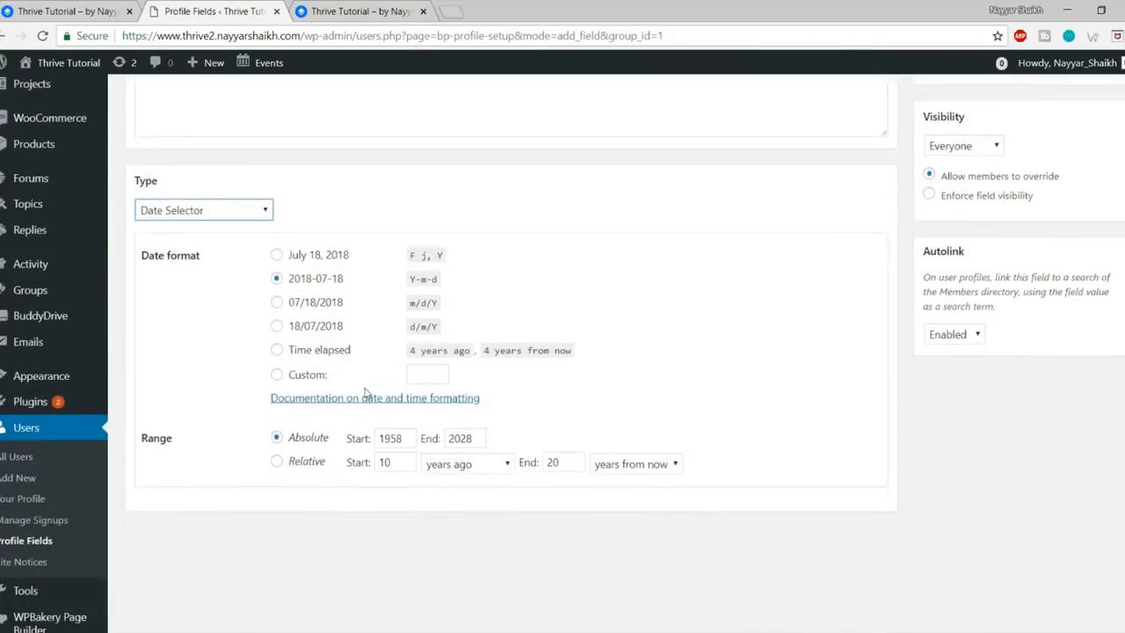
left_click(309, 336)
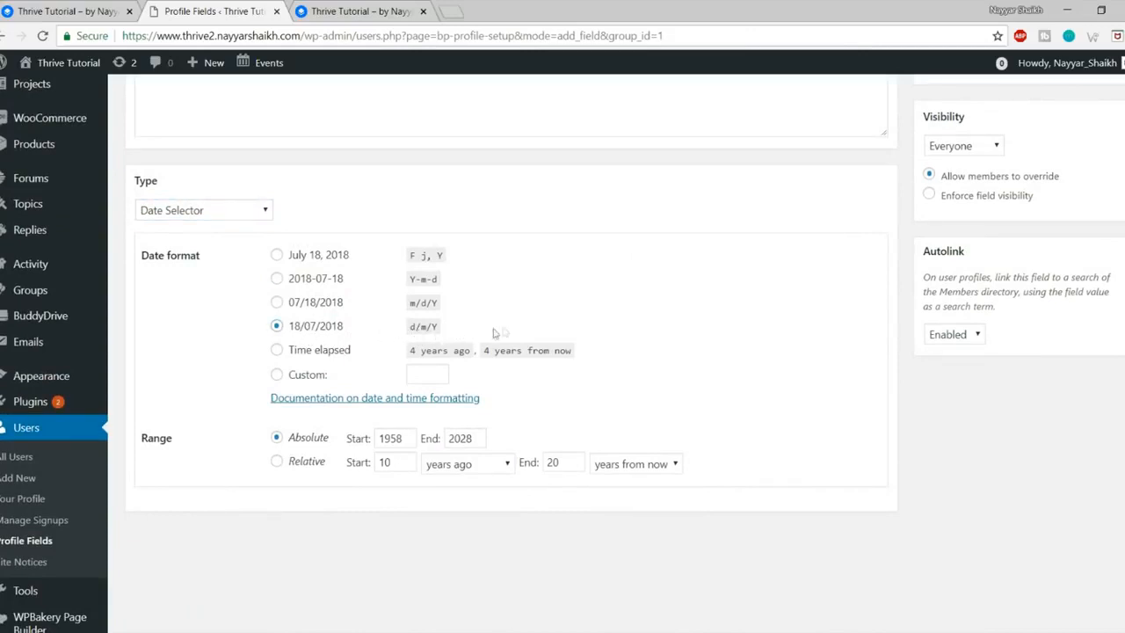
scroll(442, 361, "up", 2)
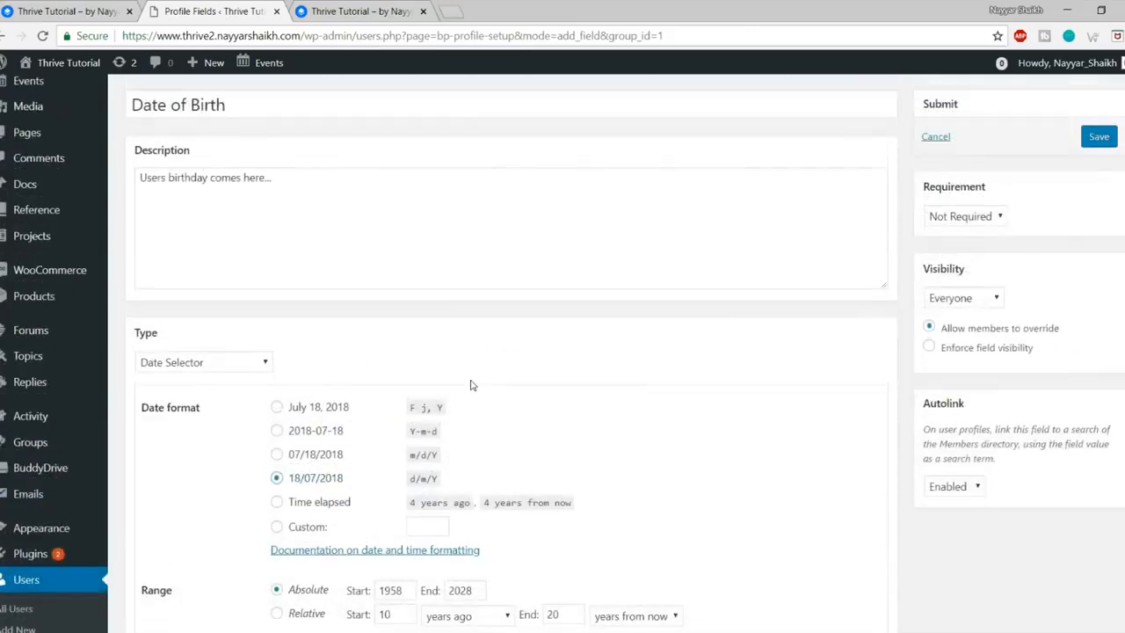
Step: Keep visibility Everyone and requirement Not Required, then save the field
left_click(988, 299)
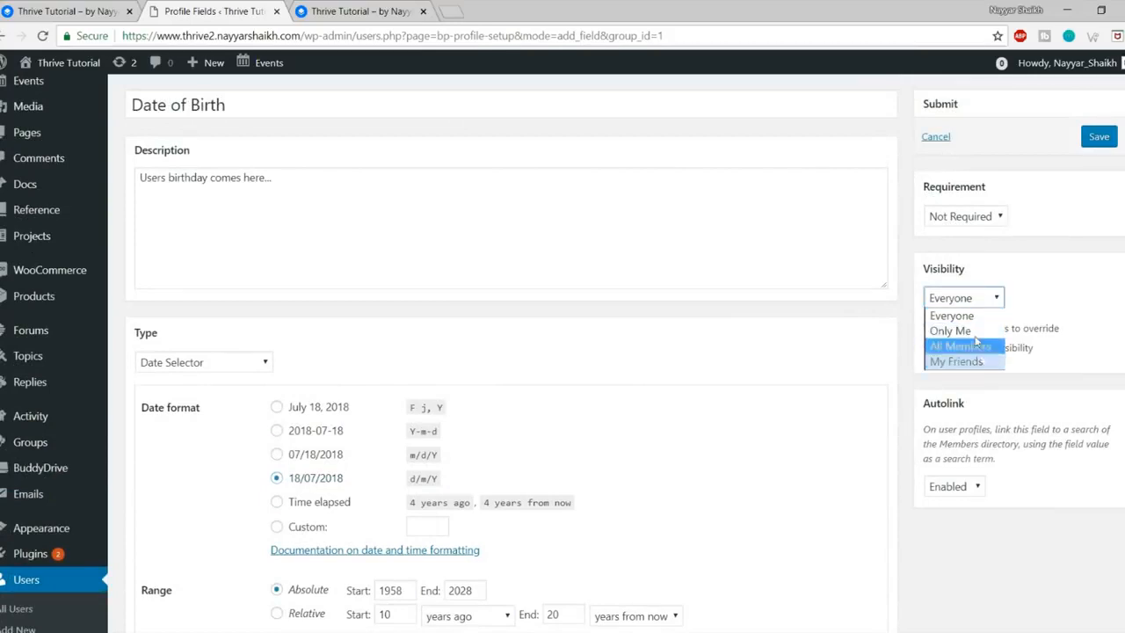
left_click(994, 305)
left_click(990, 301)
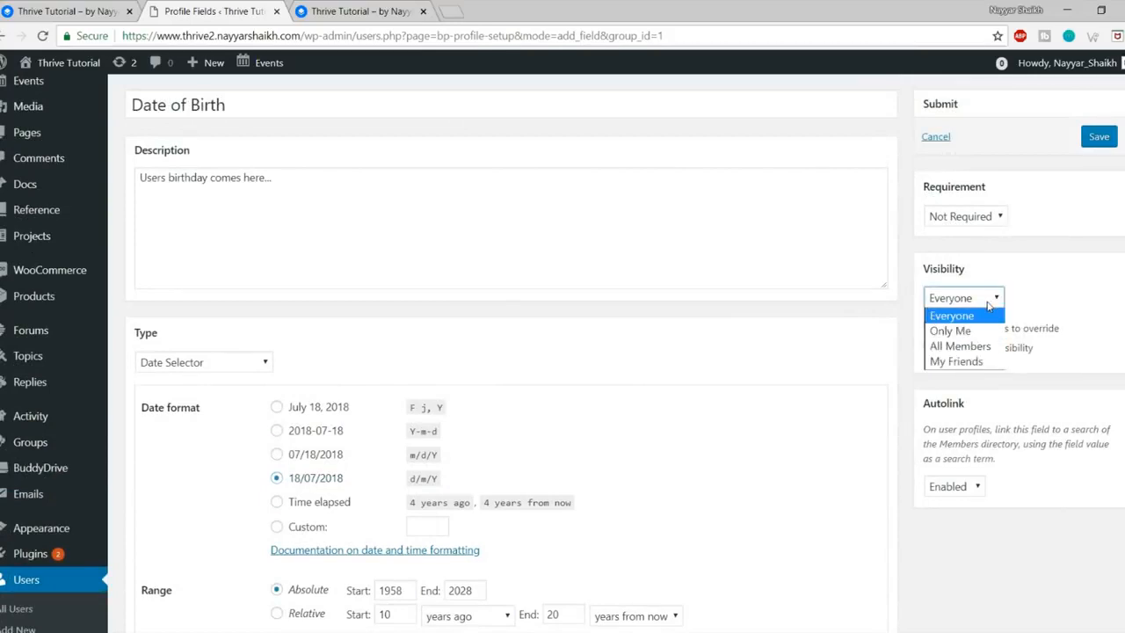
left_click(977, 316)
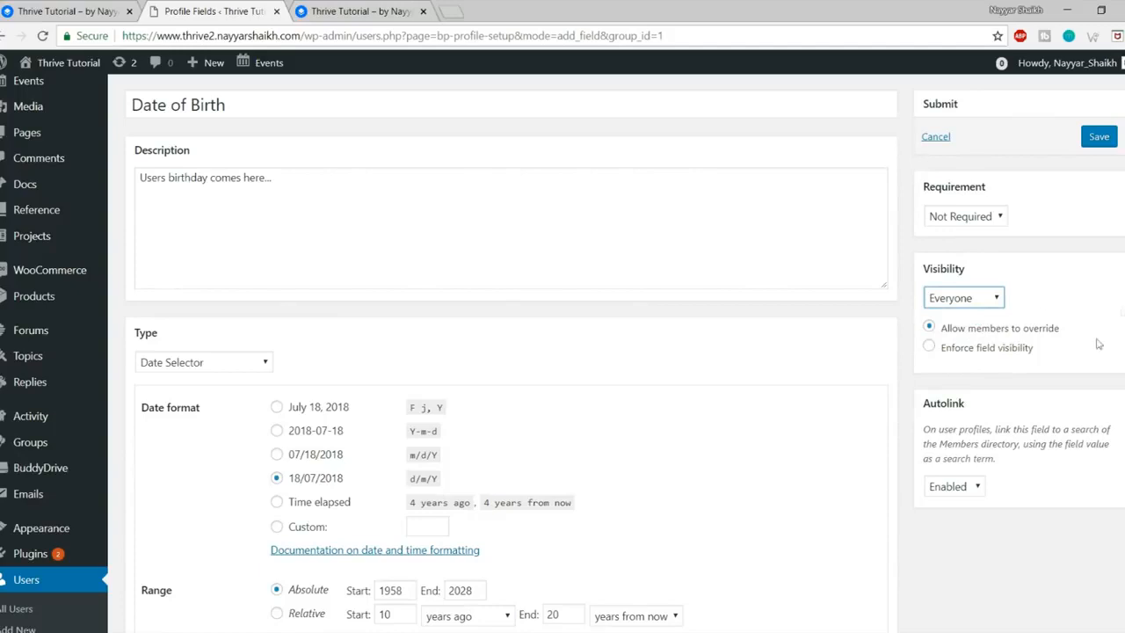
left_click_drag(1072, 327, 939, 329)
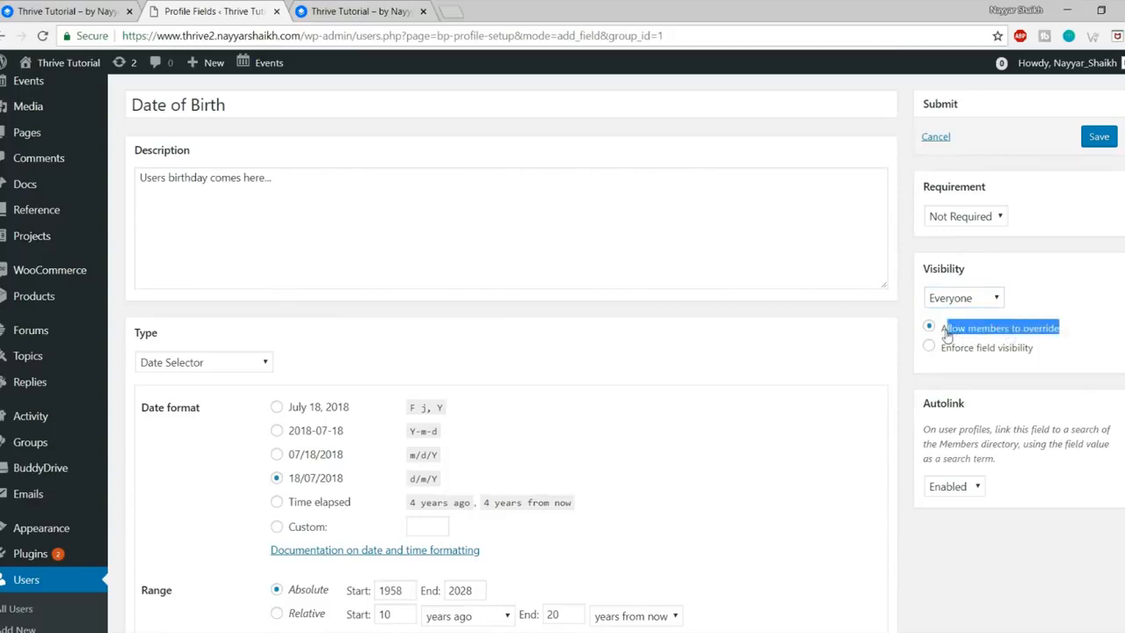
left_click(963, 339)
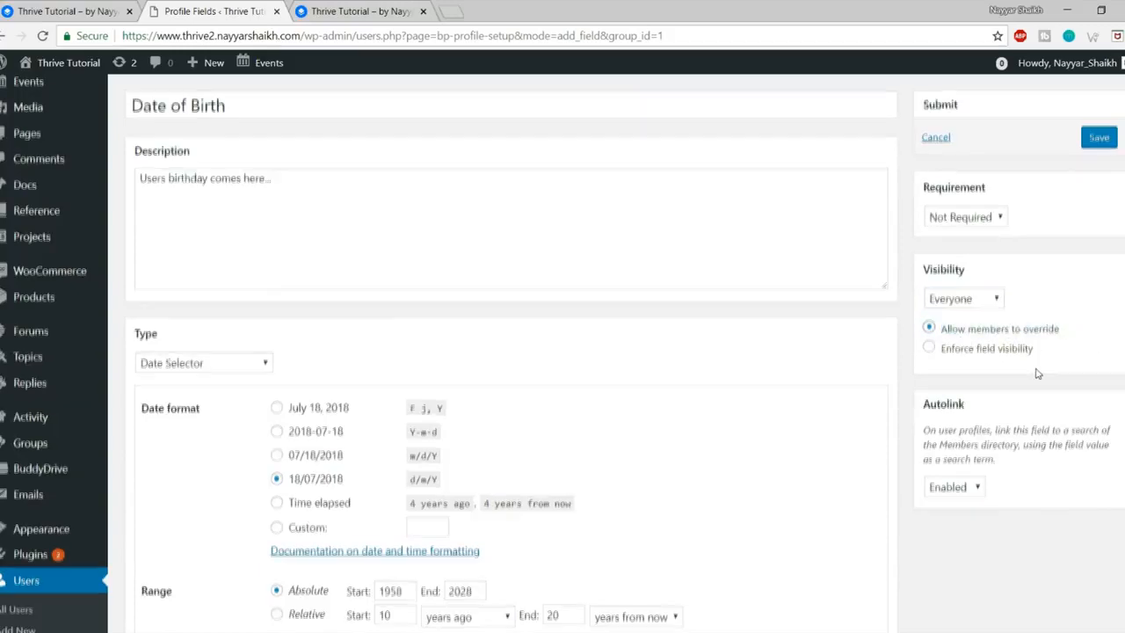
scroll(1037, 373, "up", 2)
left_click(963, 293)
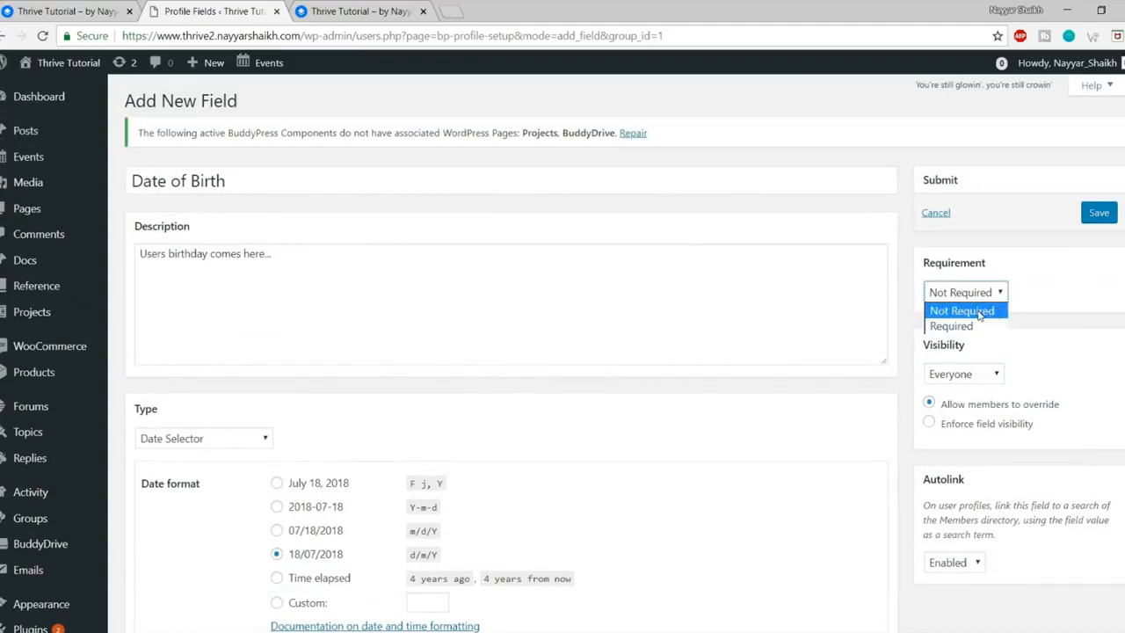
left_click(979, 313)
left_click(1091, 220)
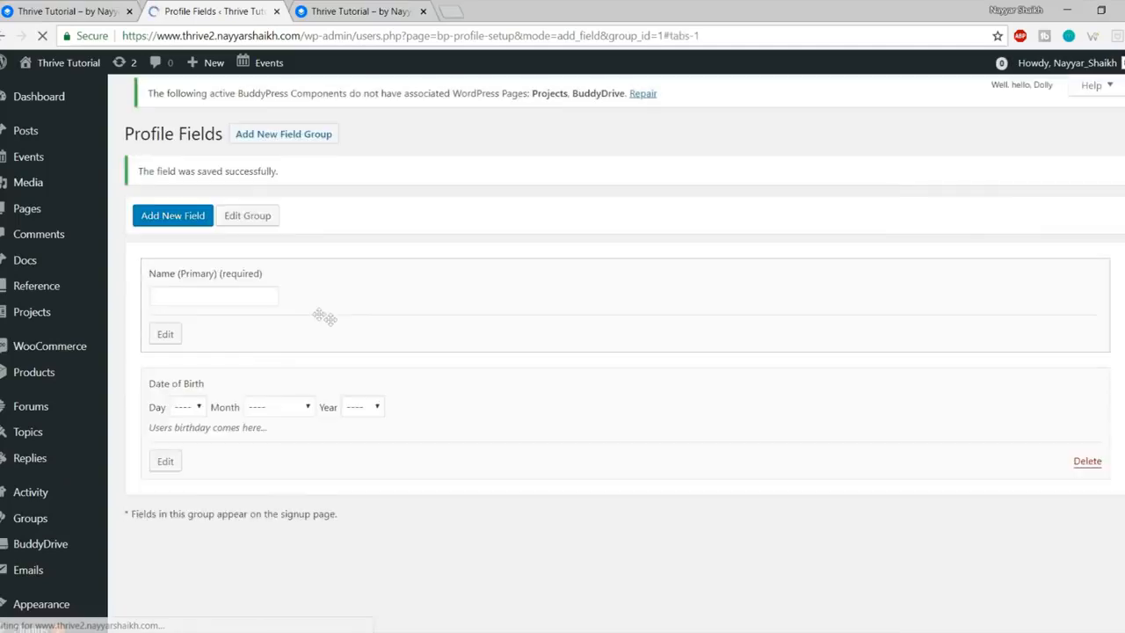
Step: Sign out of the Thrive site and close the activation email and Create an Account tabs
left_click(228, 586)
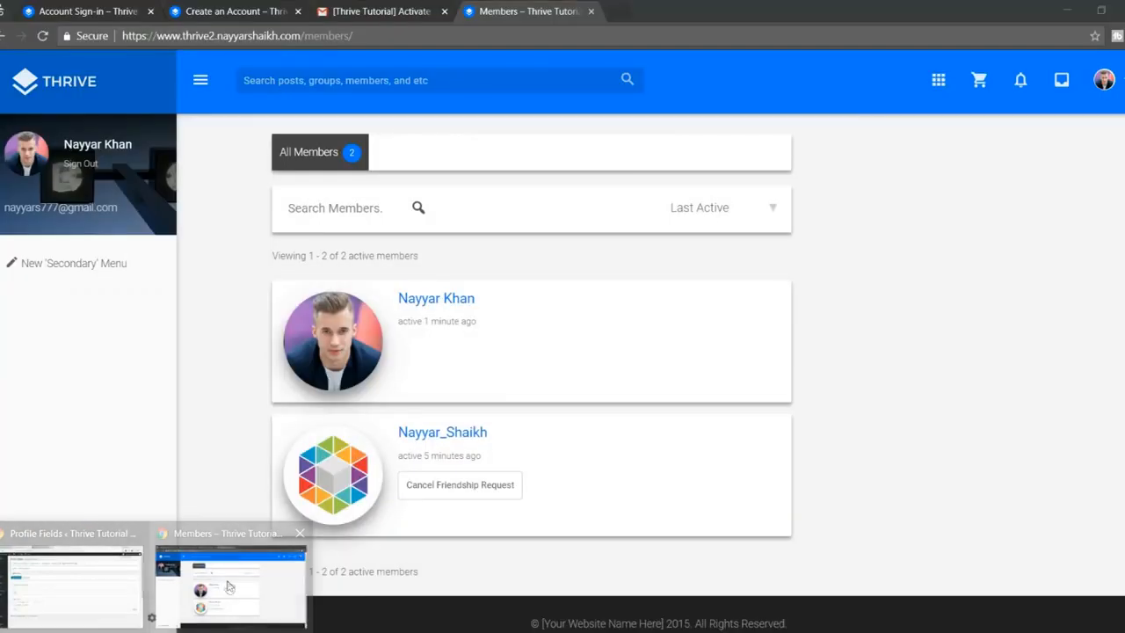
left_click(1103, 82)
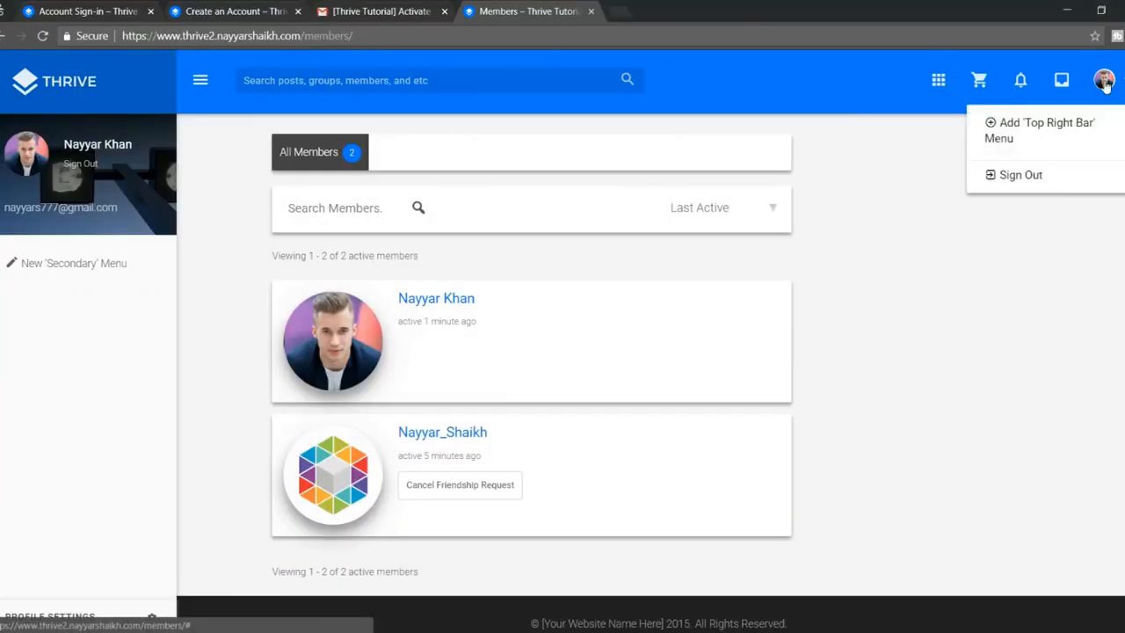
left_click(1045, 181)
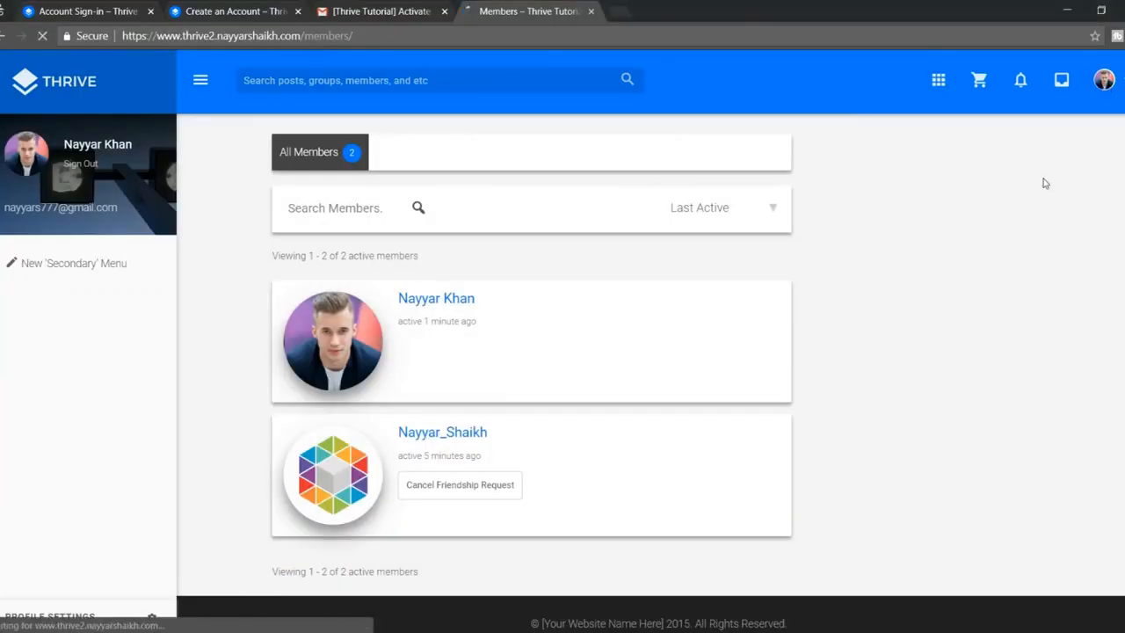
left_click(444, 11)
left_click(297, 12)
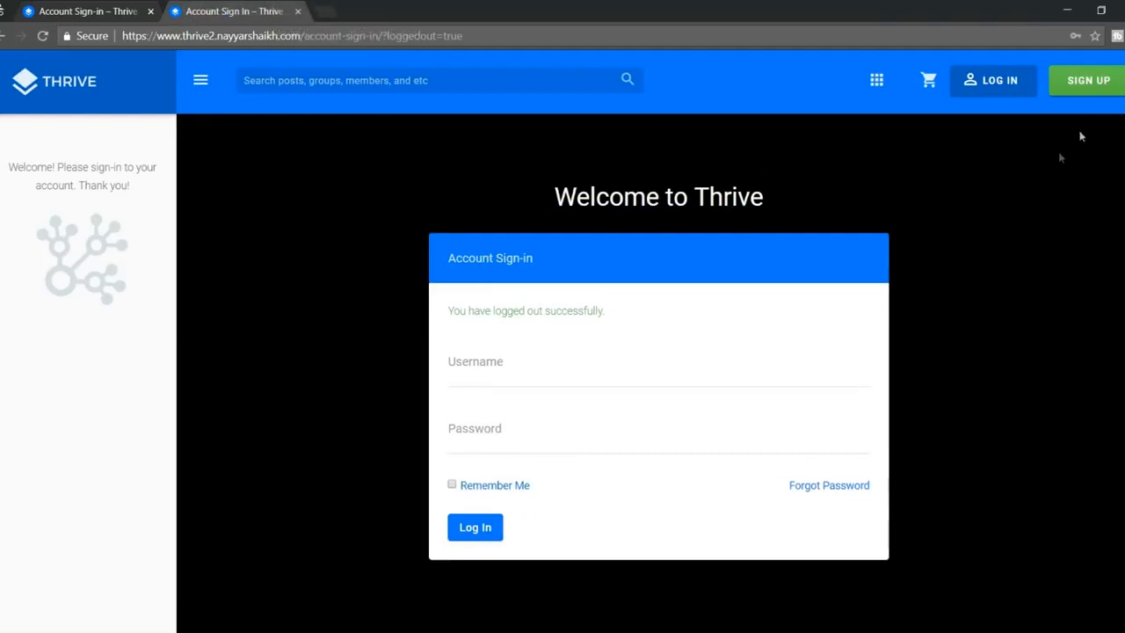
Step: Confirm the sign-up page shows Date of Birth day/month/year selectors, then return to Profile Fields
left_click(1091, 82)
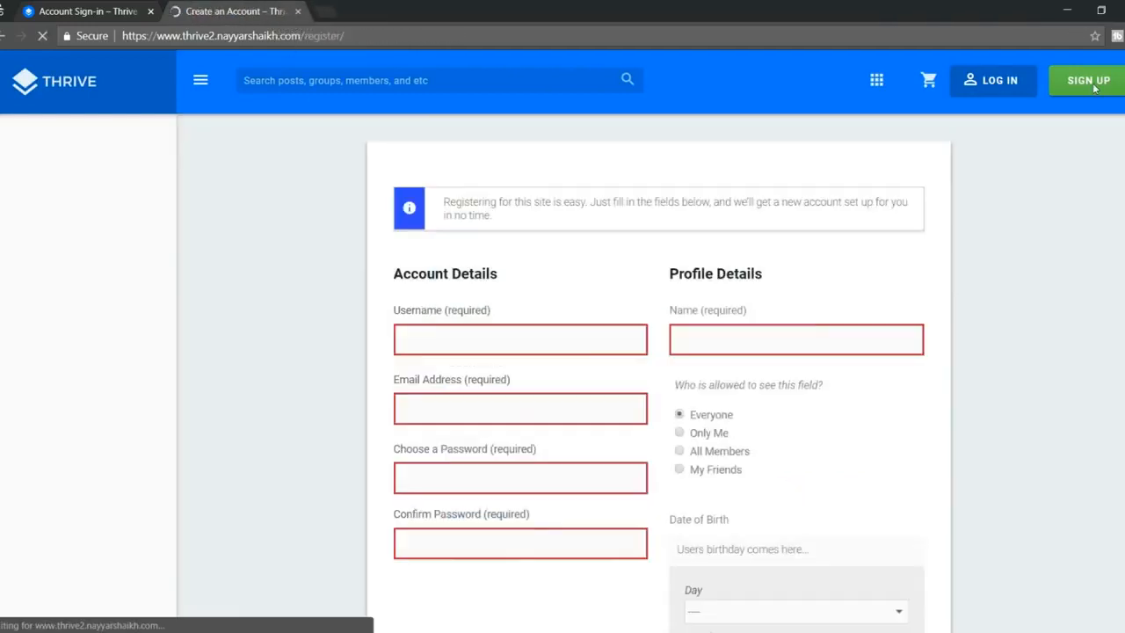
scroll(829, 284, "down", 2)
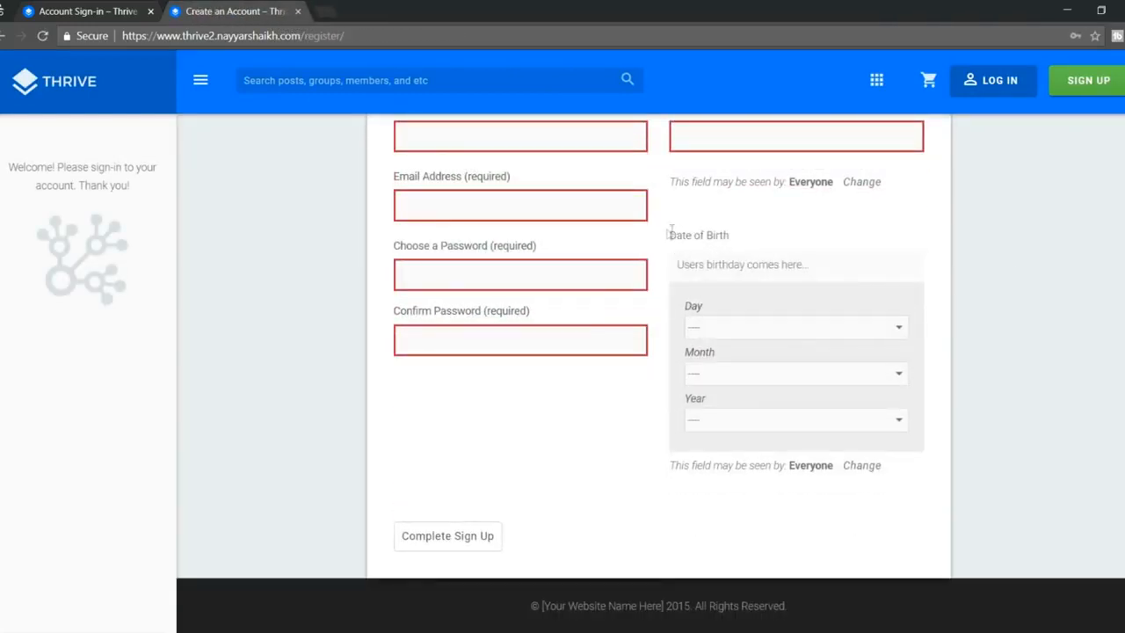
left_click_drag(671, 233, 768, 235)
left_click(772, 236)
left_click(757, 324)
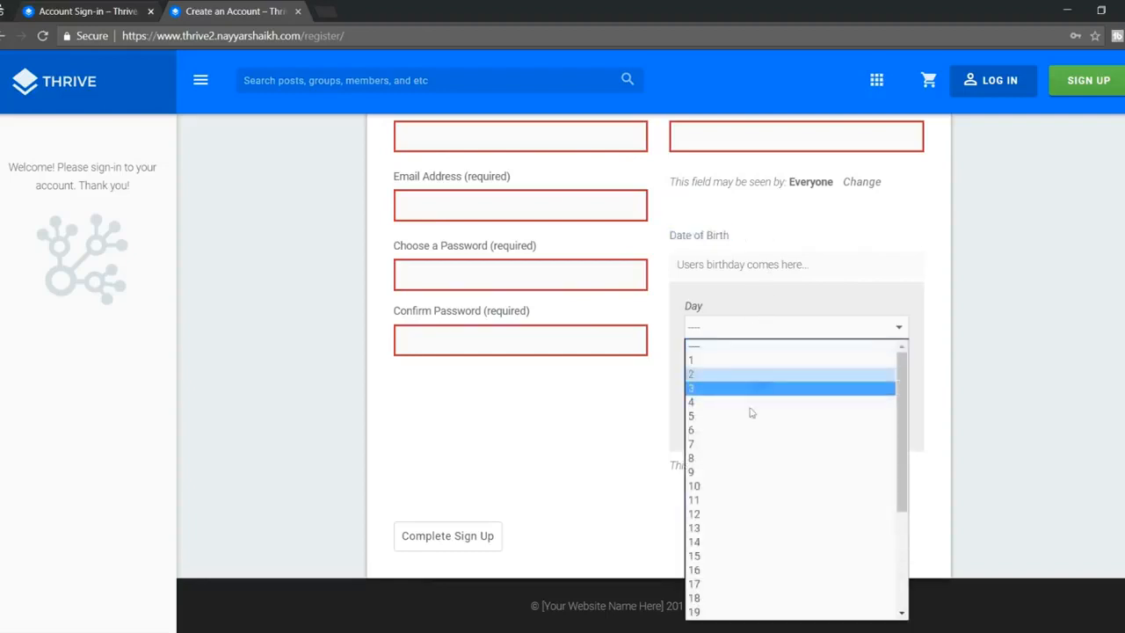
left_click(992, 384)
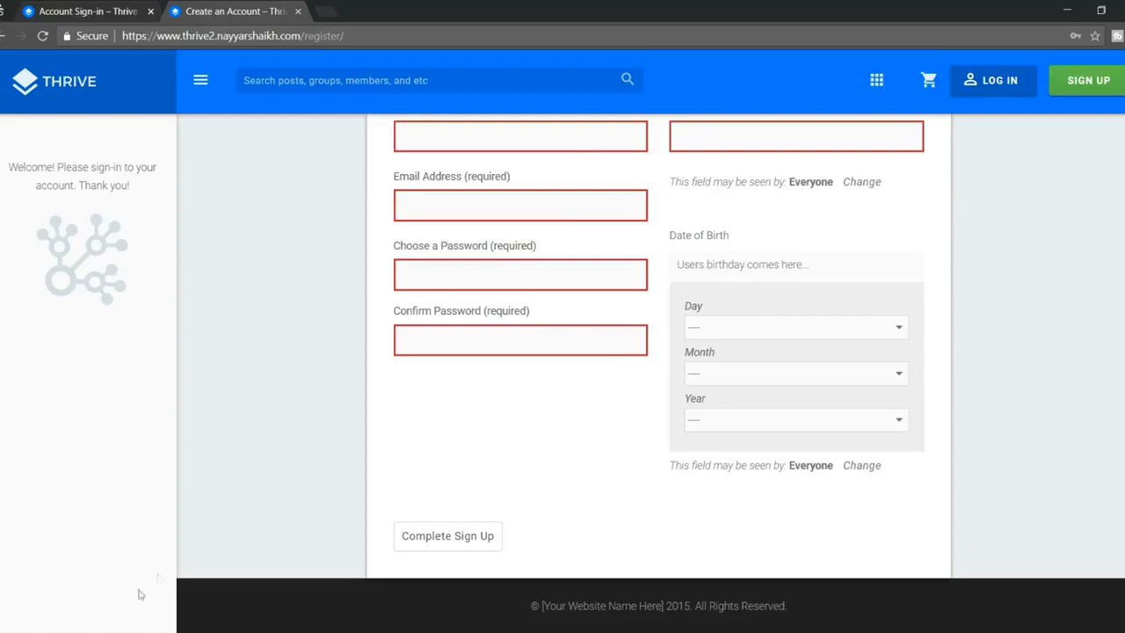
left_click(82, 595)
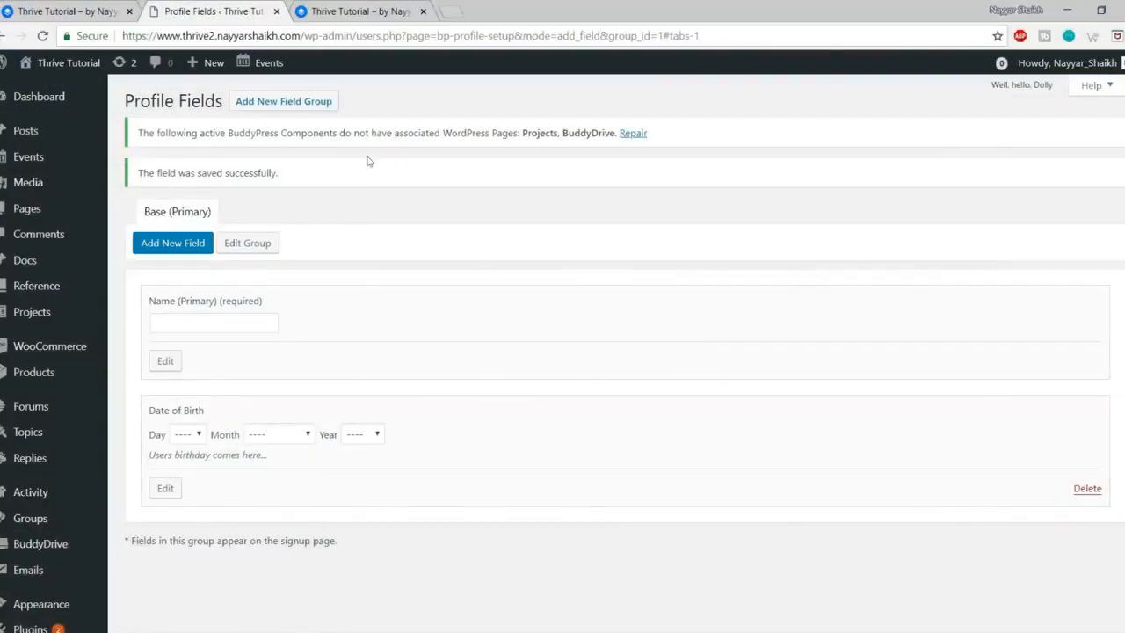
Step: Open your own member profile from the Thrive dashboard and put its Profile section into edit mode
left_click(369, 11)
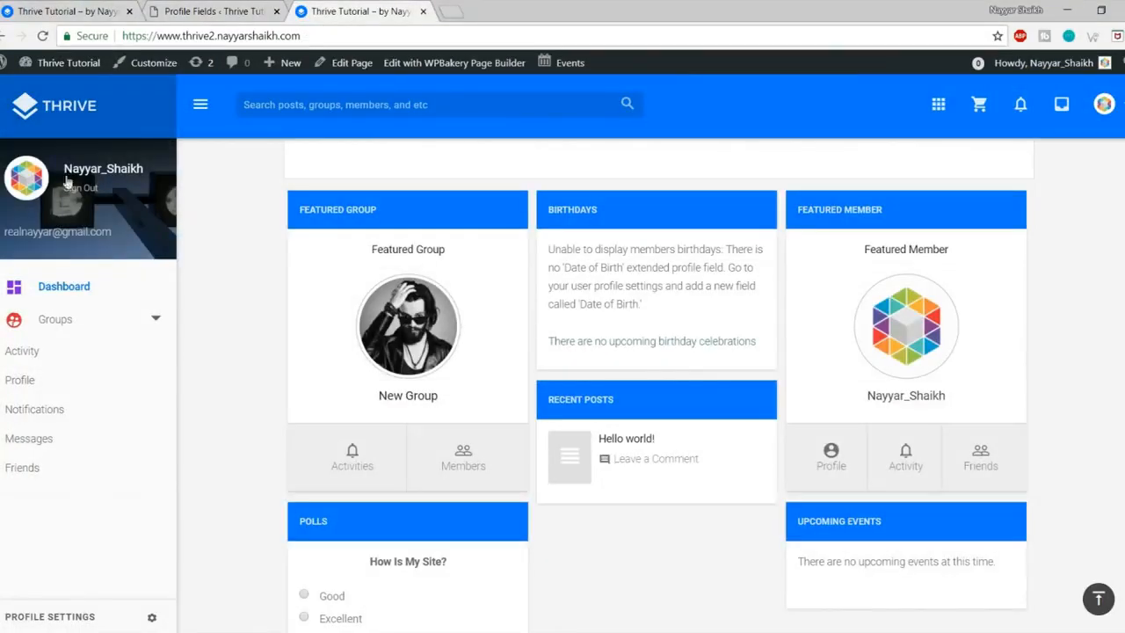
left_click(132, 169)
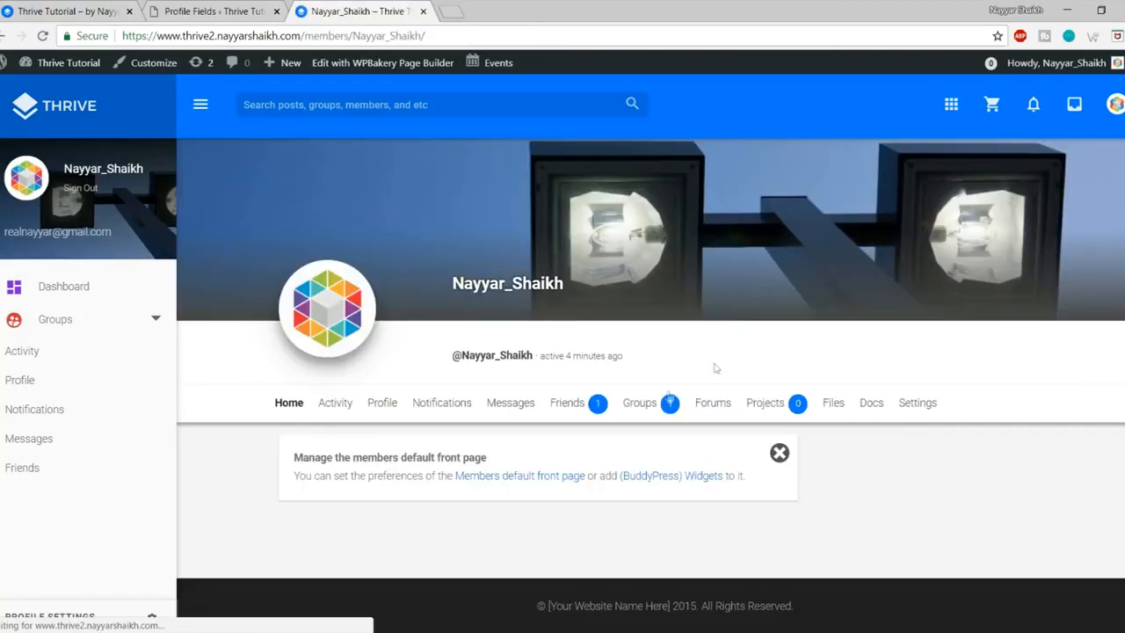
left_click(382, 405)
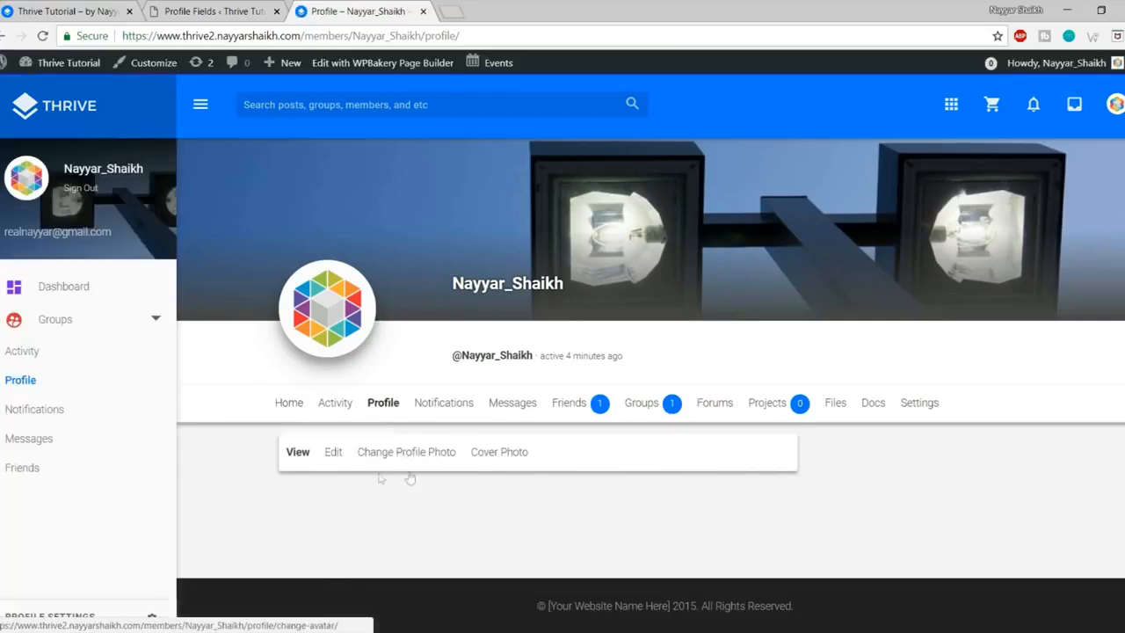
left_click(332, 453)
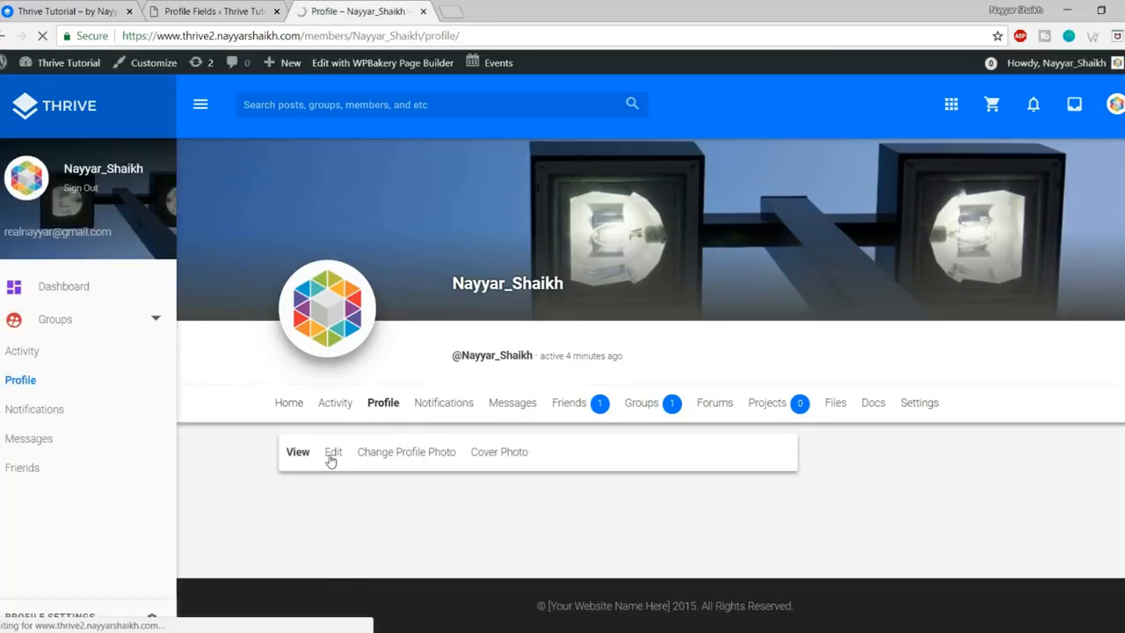
scroll(389, 452, "down", 5)
left_click(357, 322)
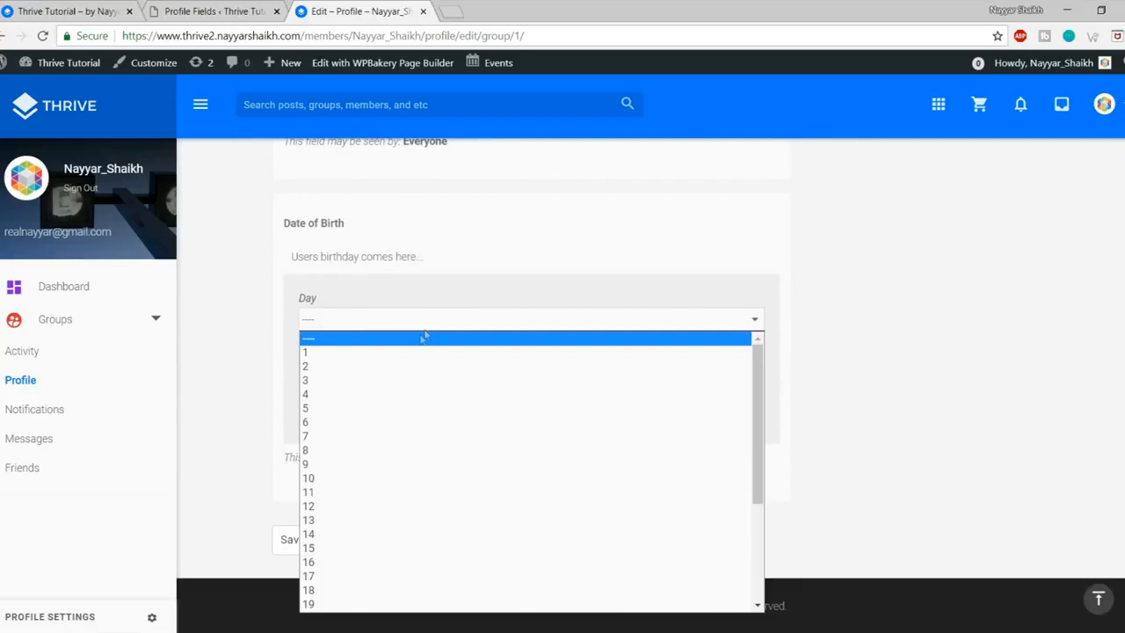
left_click(374, 437)
left_click(381, 365)
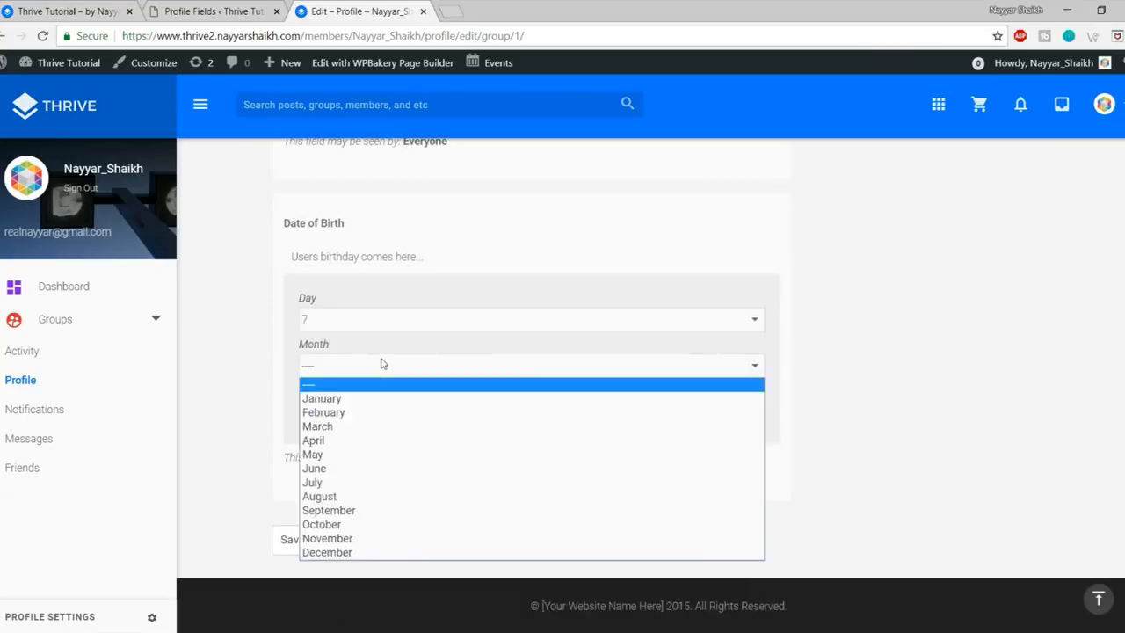
left_click(380, 472)
left_click(372, 413)
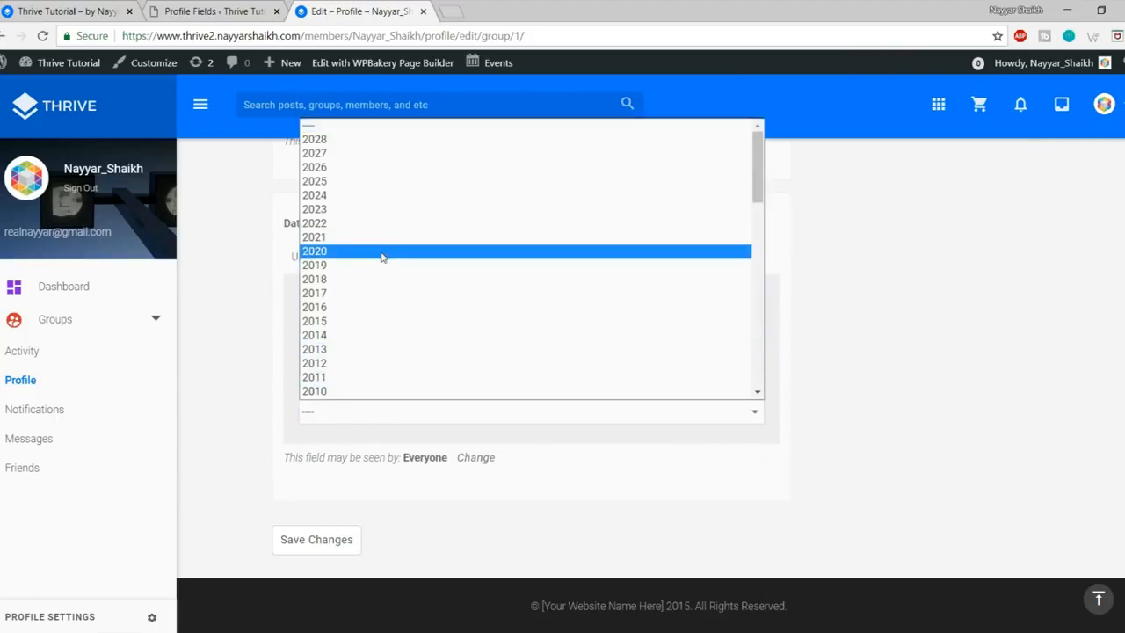
scroll(381, 256, "down", 10)
scroll(378, 263, "up", 3)
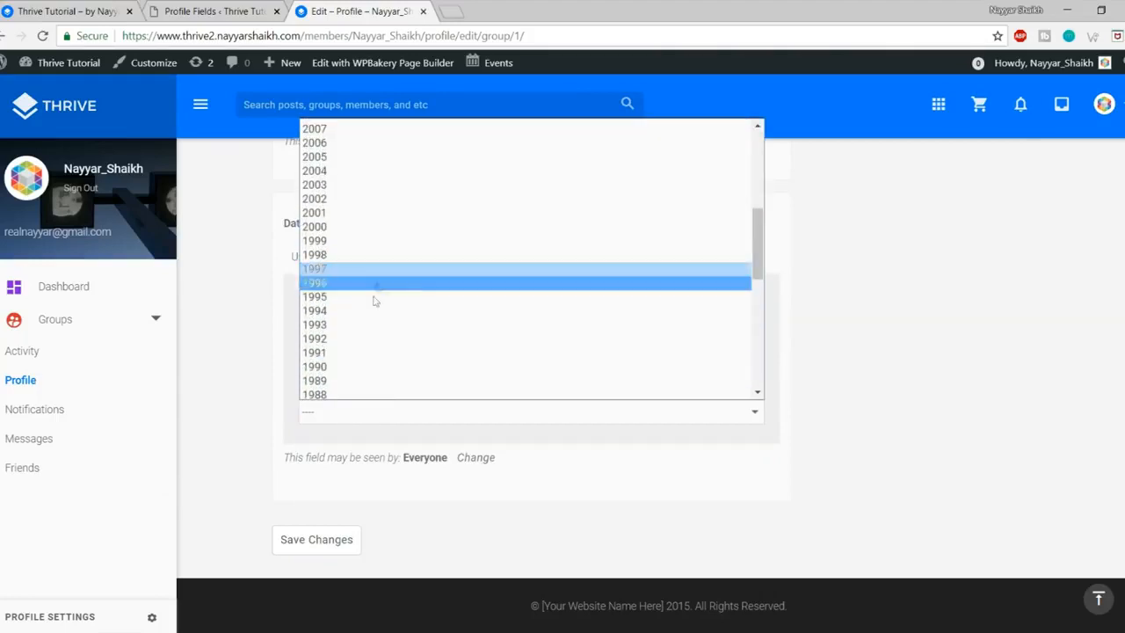
left_click(369, 312)
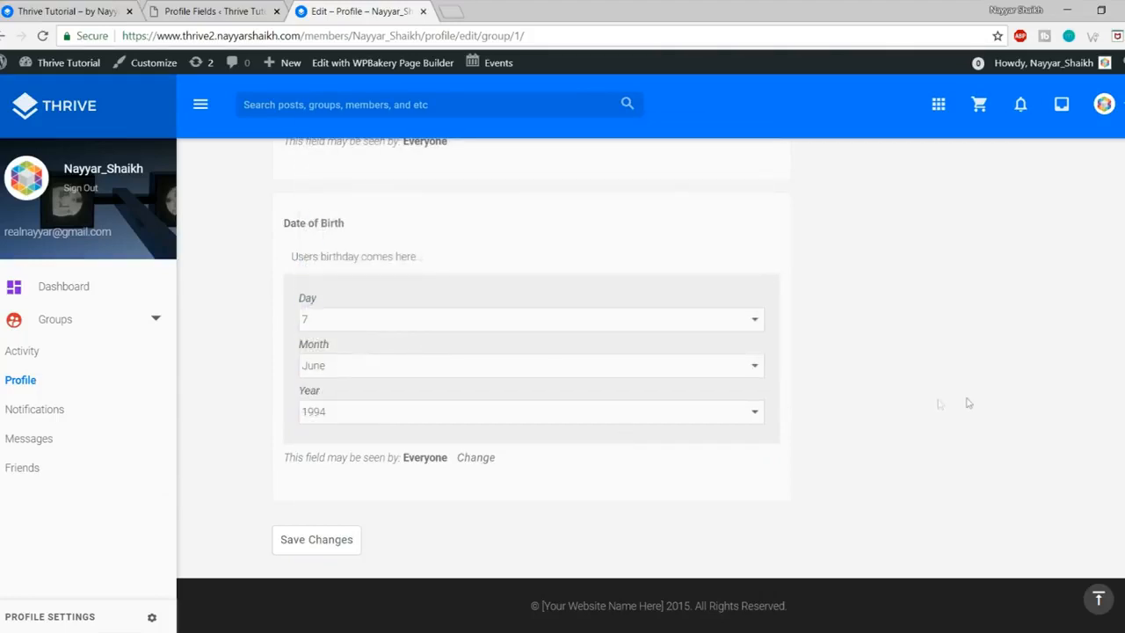
left_click(370, 370)
left_click(359, 498)
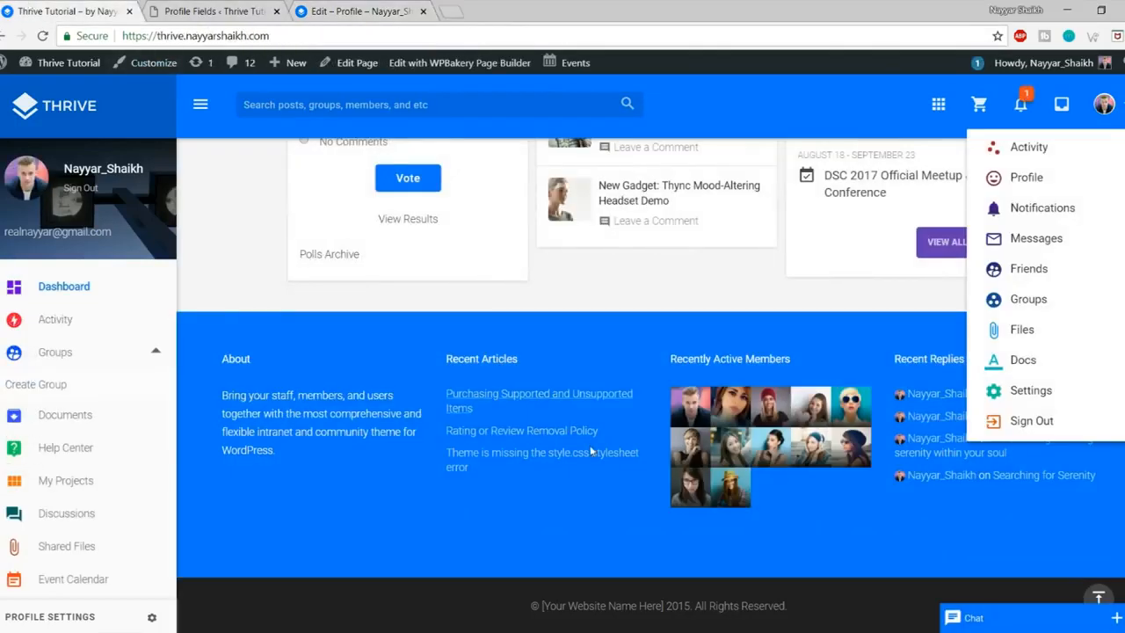
scroll(591, 450, "up", 10)
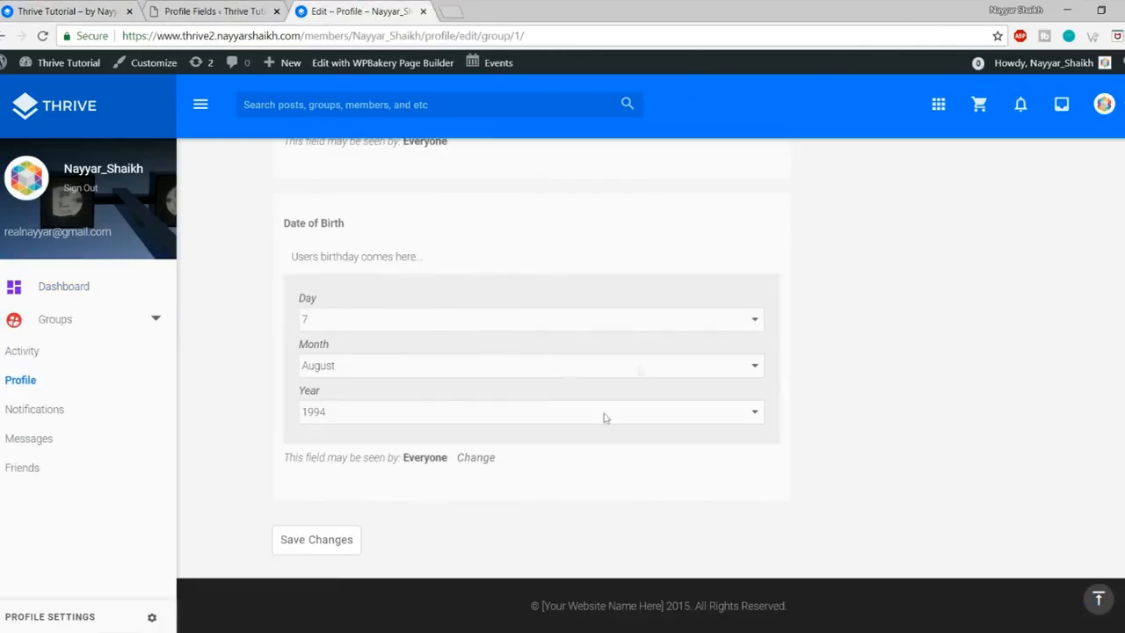
left_click(356, 547)
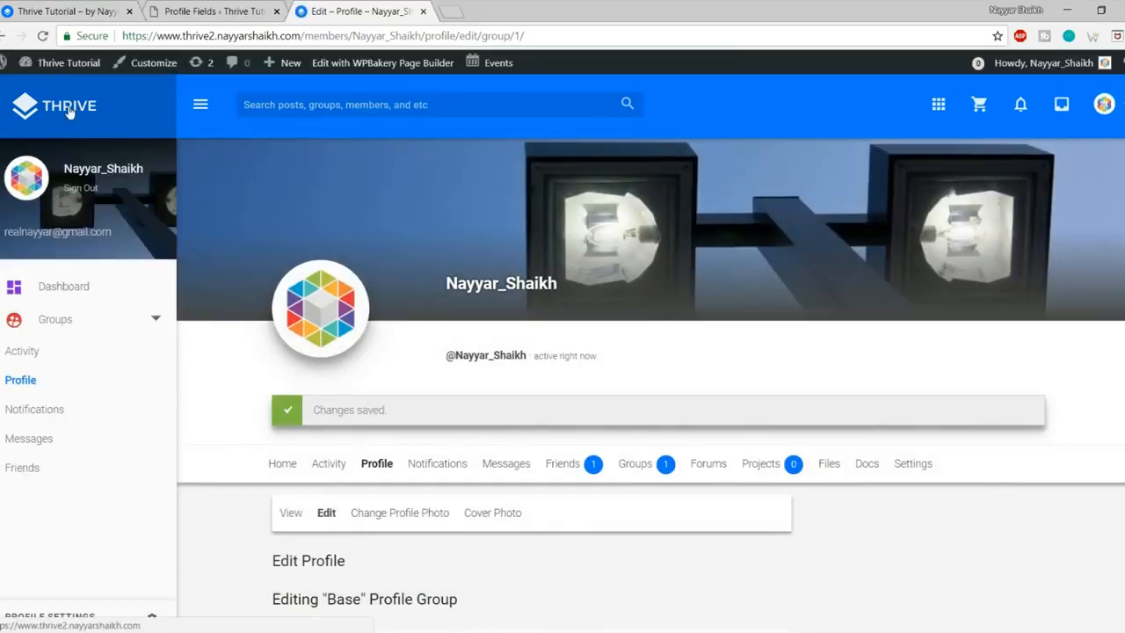
Step: Go to the Thrive home page and check the Birthdays widget shows August 07
left_click(69, 110)
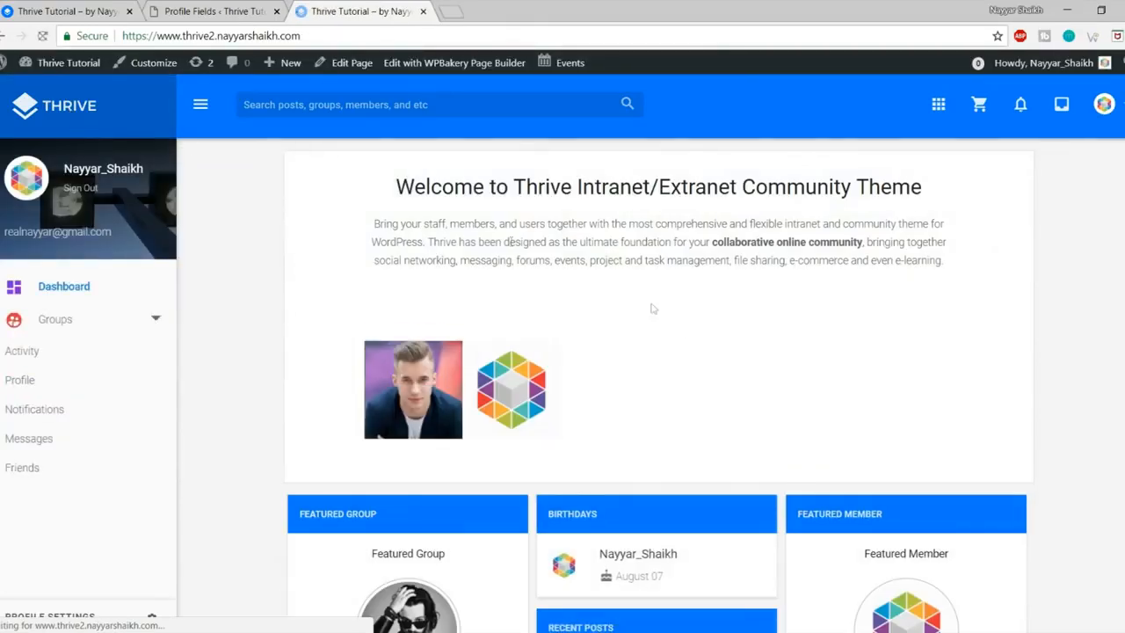
scroll(650, 306, "down", 3)
left_click_drag(665, 353, 623, 347)
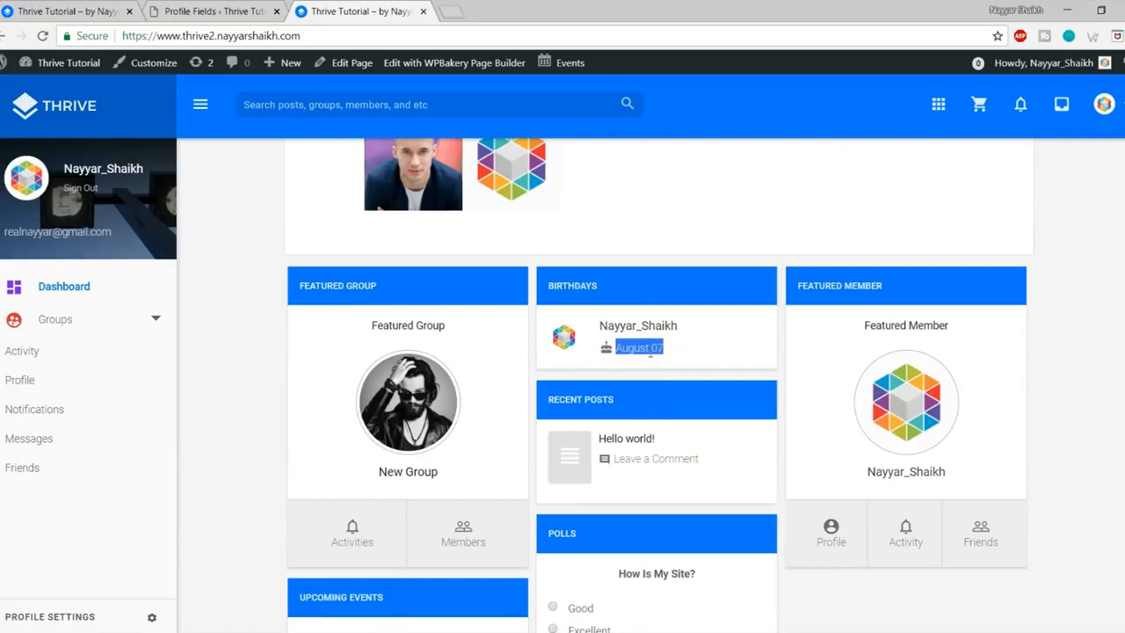
left_click(685, 351)
left_click_drag(683, 351, 612, 348)
left_click(659, 351)
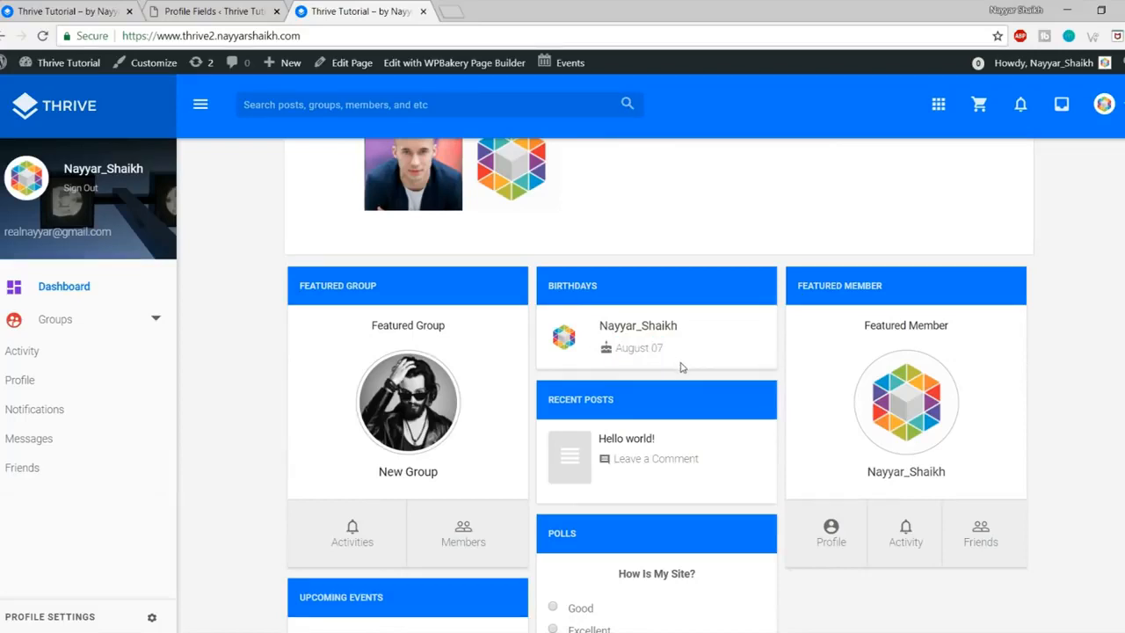
Step: Check the Upcoming Events widget, then return to the WordPress Profile Fields page
scroll(948, 482, "down", 2)
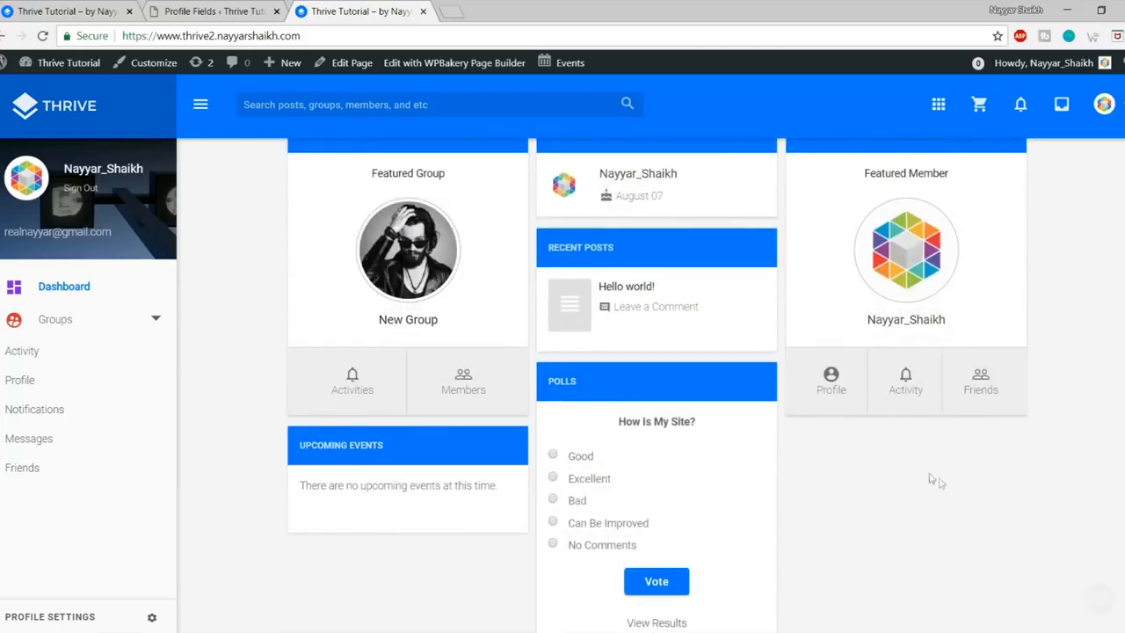
left_click_drag(299, 447, 399, 444)
left_click(400, 444)
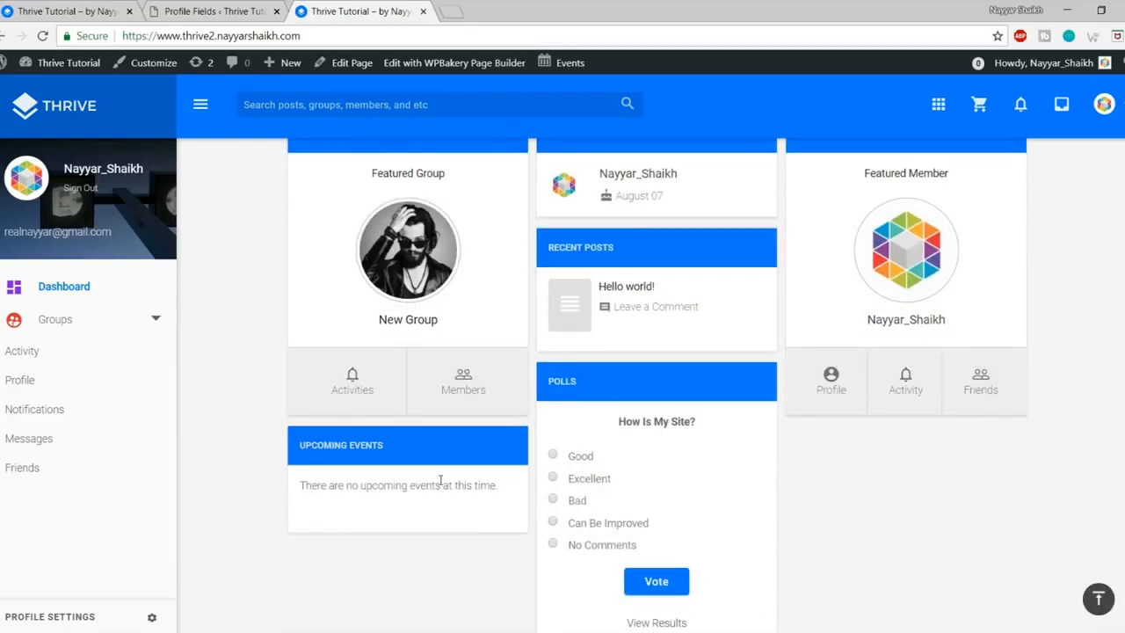
scroll(440, 480, "up", 4)
left_click(201, 8)
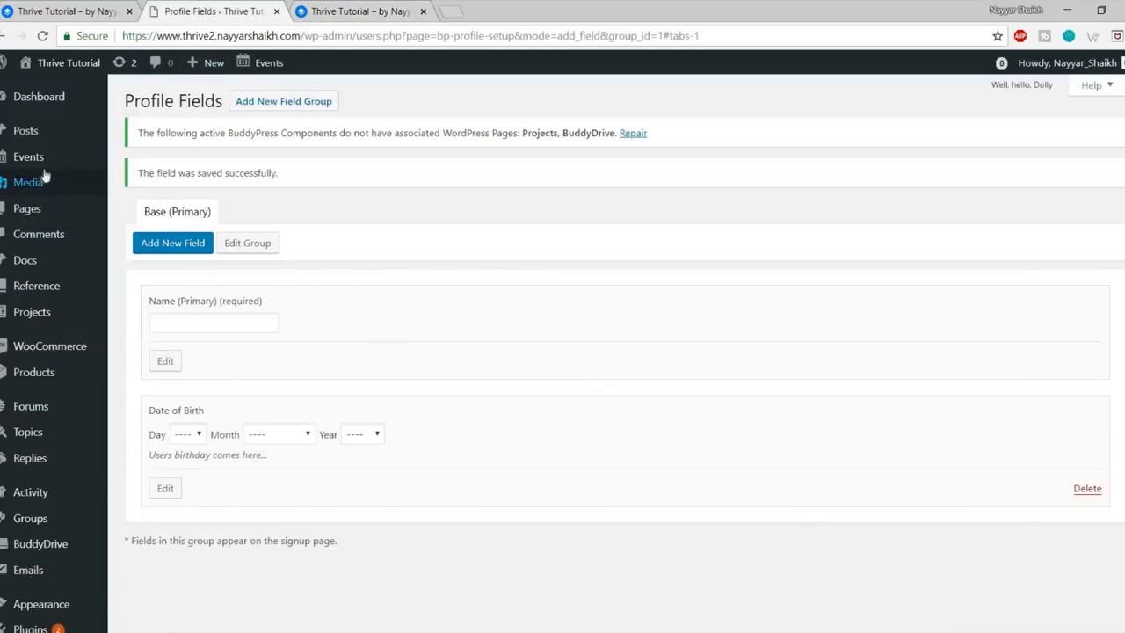
Step: Create a new event titled 'New Event' with the pasted placeholder 'new-group' in its description
mouse_move(26, 156)
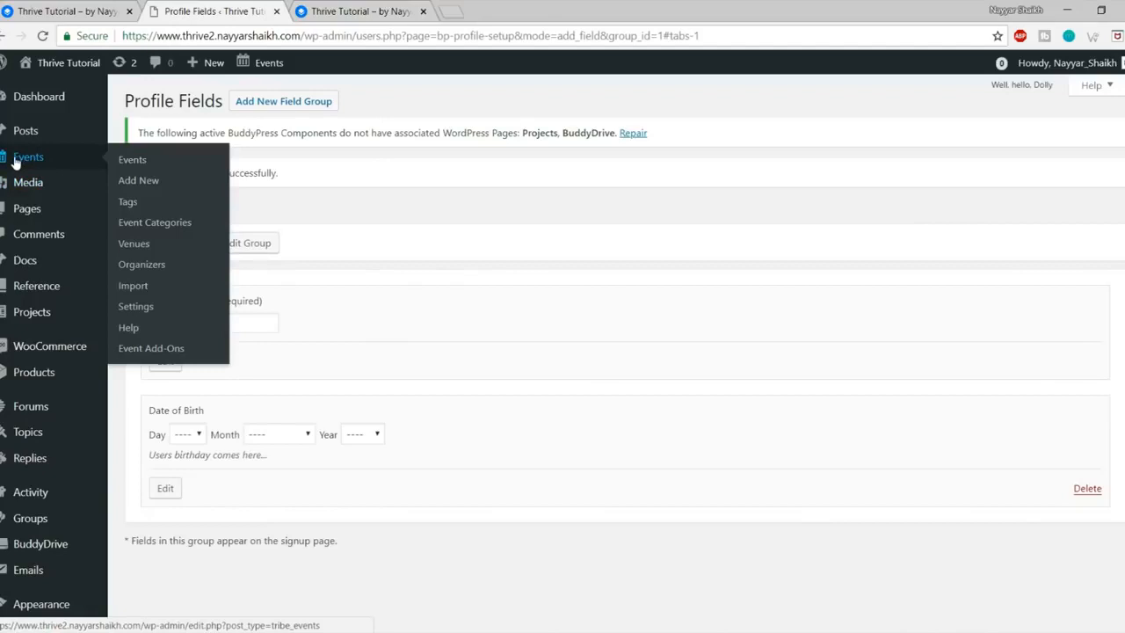
left_click(154, 182)
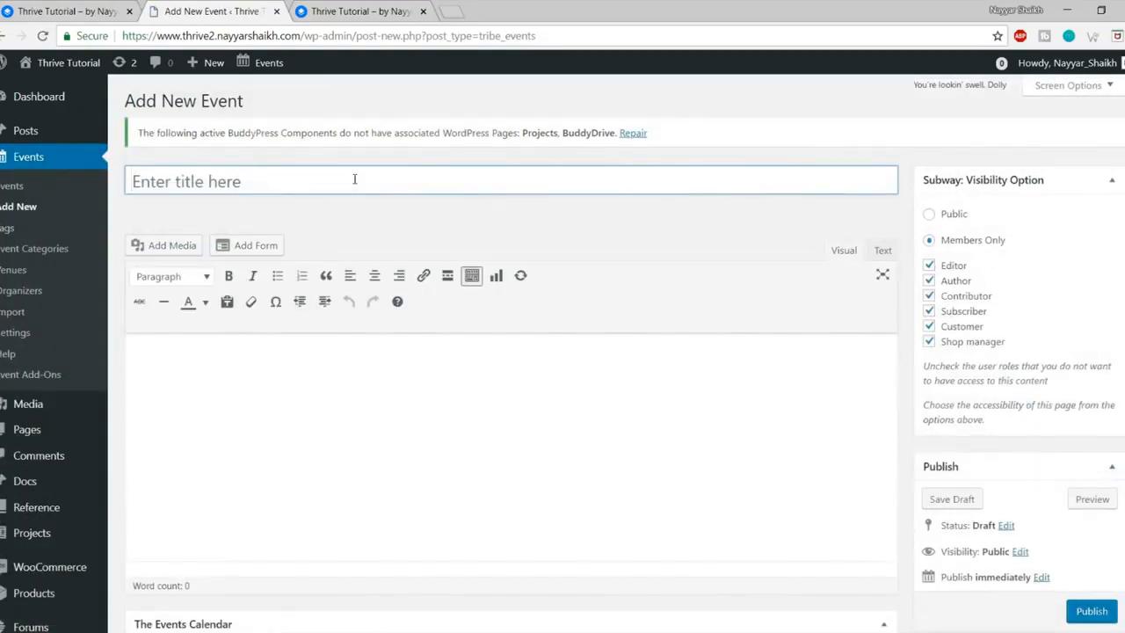
type("New")
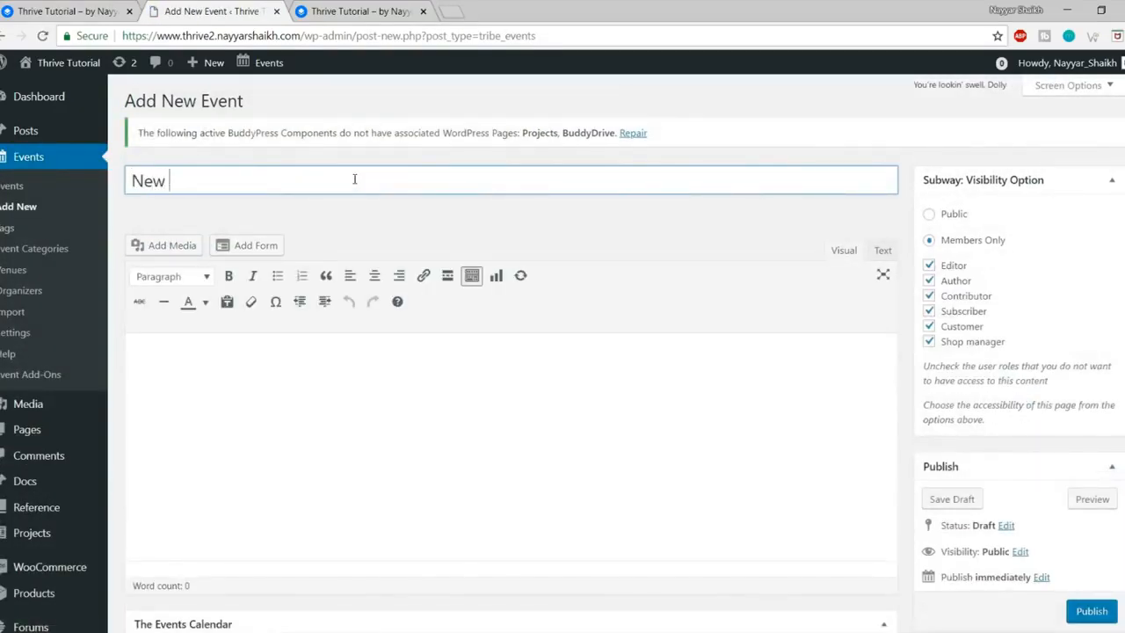
type(" Eve")
left_click(330, 460)
type("new-group")
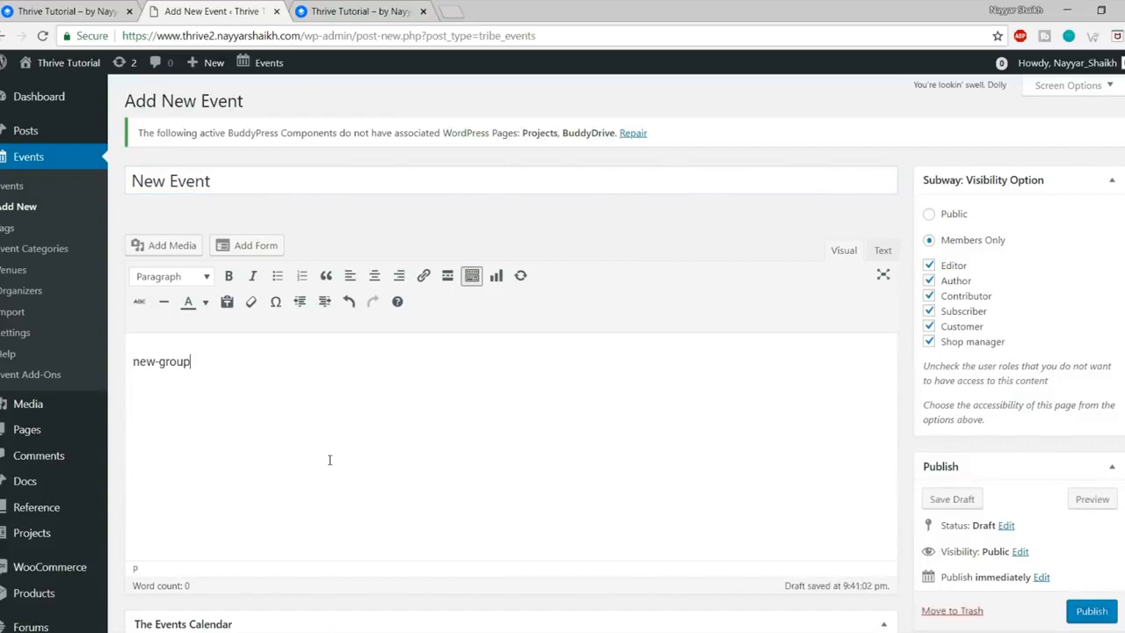
triple_click(267, 359)
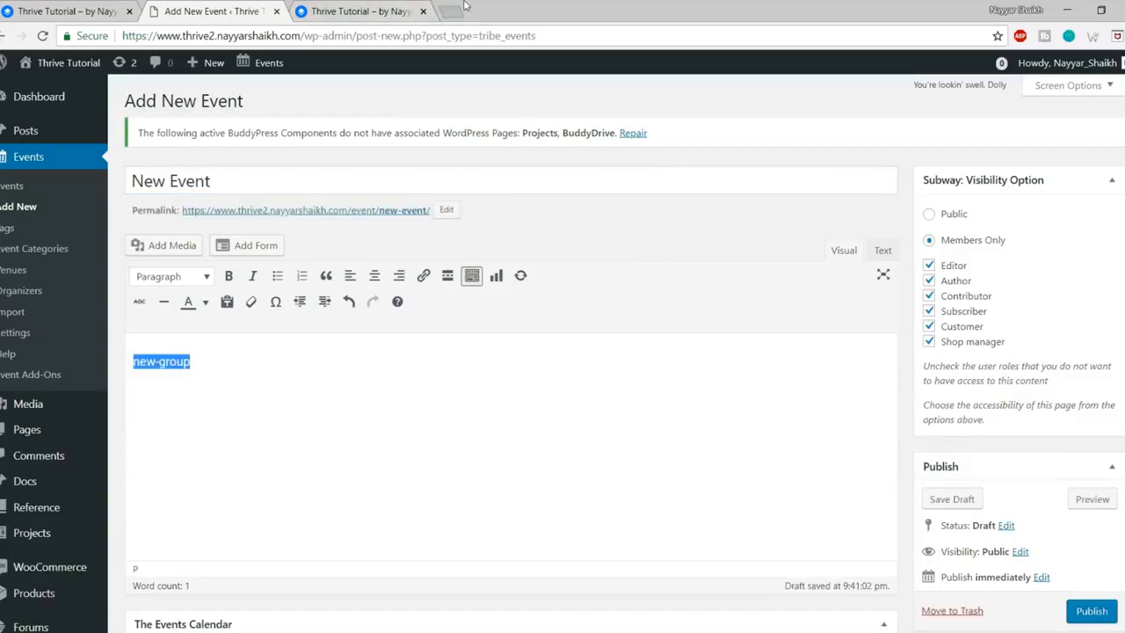
left_click(451, 11)
Step: Generate Lorem Ipsum on lipsum.com and paste two paragraphs over the event's placeholder text
type("lips")
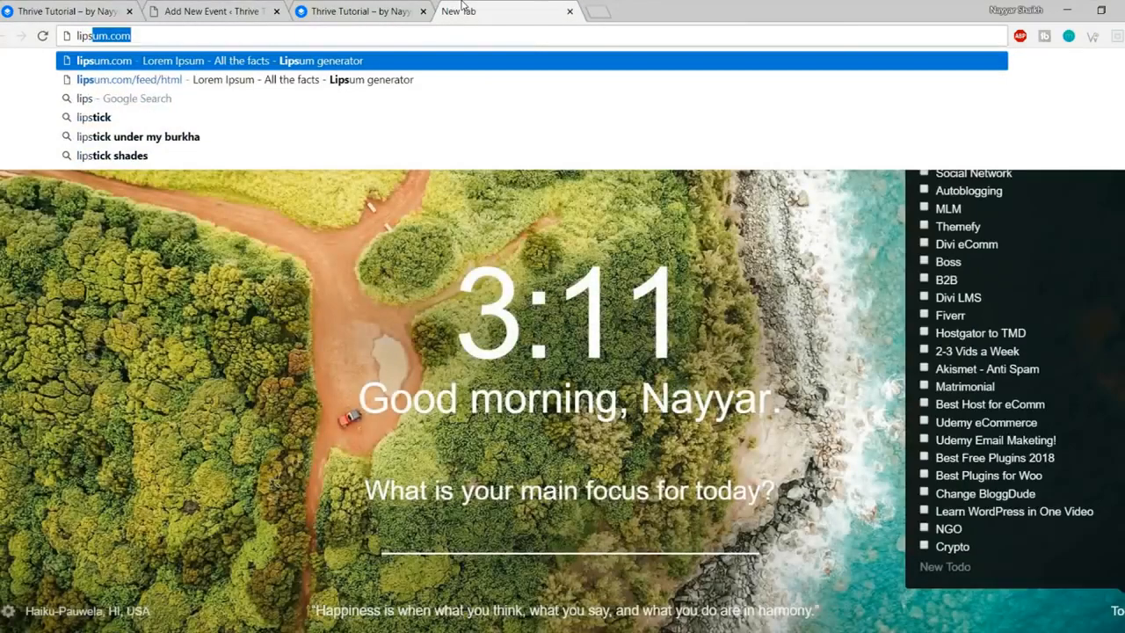
key("Return")
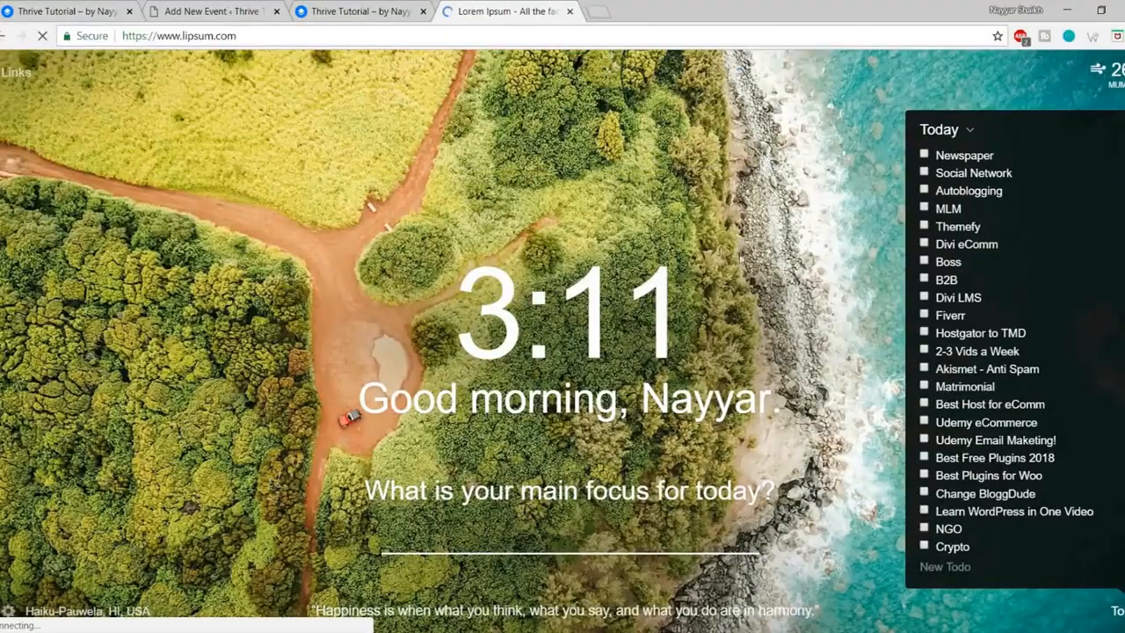
scroll(682, 176, "down", 10)
scroll(791, 264, "up", 4)
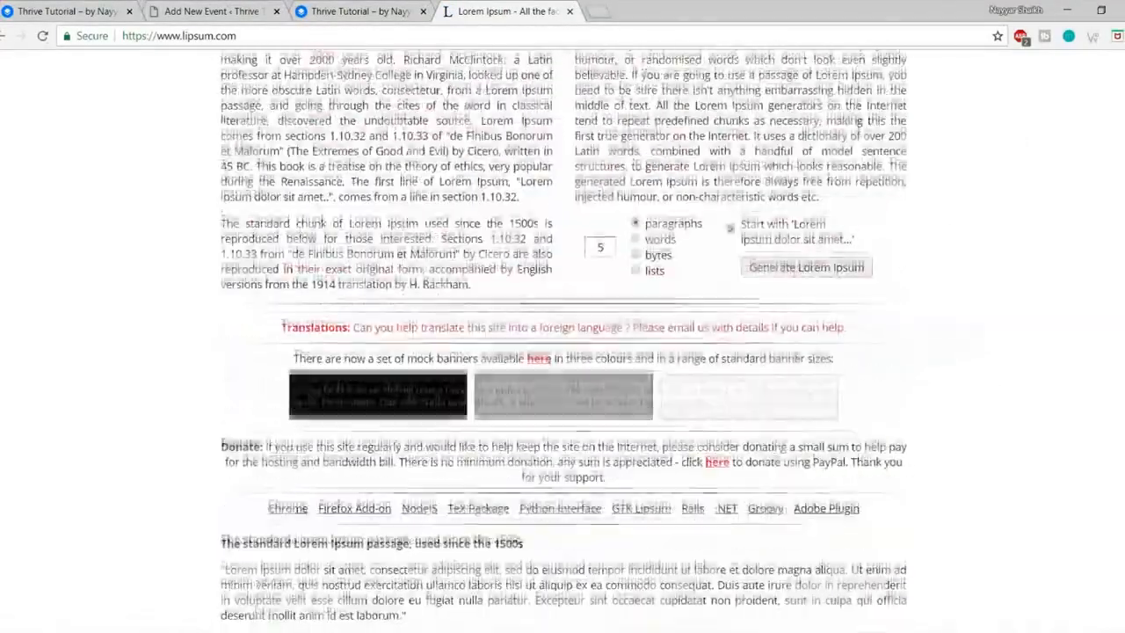
left_click(821, 268)
left_click_drag(221, 265, 469, 419)
key("ctrl+c")
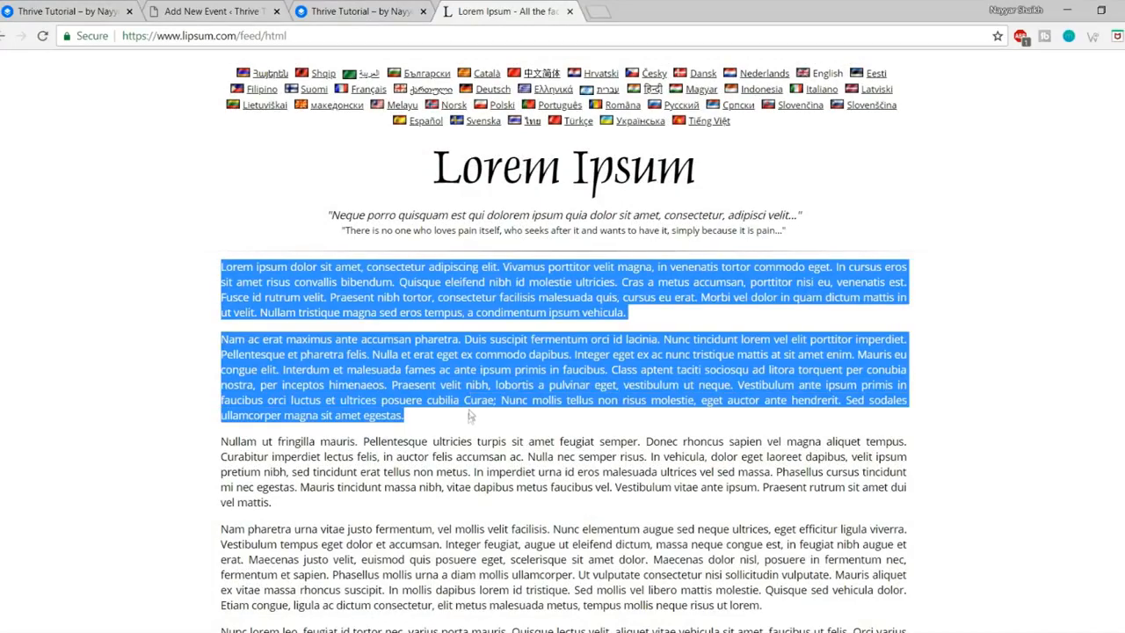
left_click(211, 11)
key("ctrl+v")
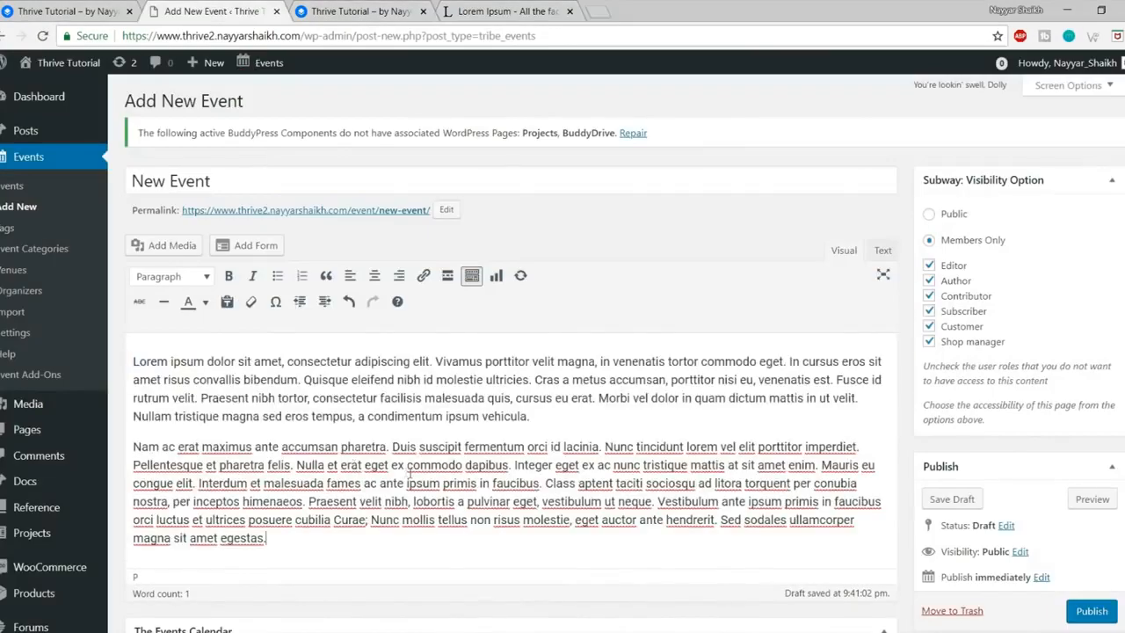
Step: Review the pasted description and the 'New Event' title in the editor
scroll(497, 447, "down", 2)
left_click(426, 231)
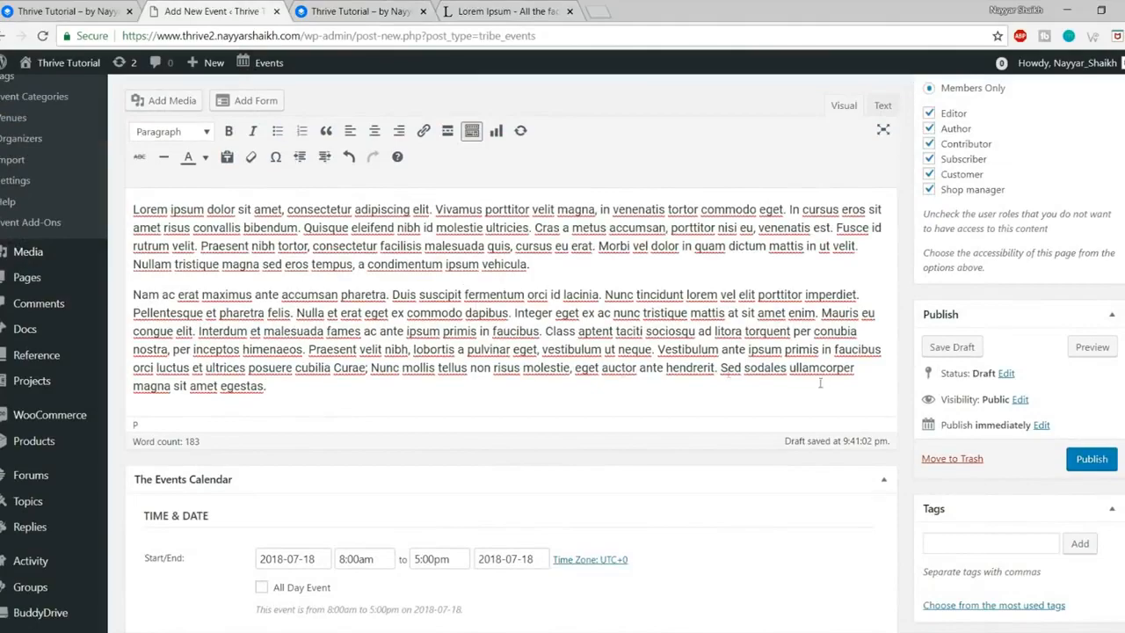
scroll(773, 395, "down", 2)
scroll(491, 324, "up", 4)
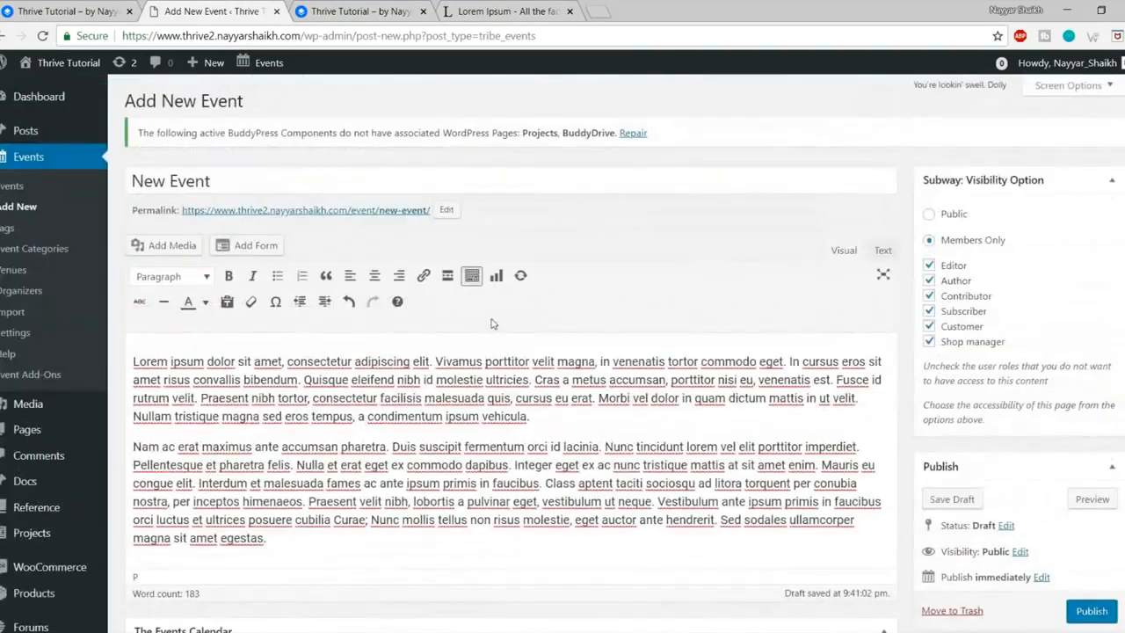
triple_click(231, 179)
left_click(351, 446)
scroll(372, 396, "down", 5)
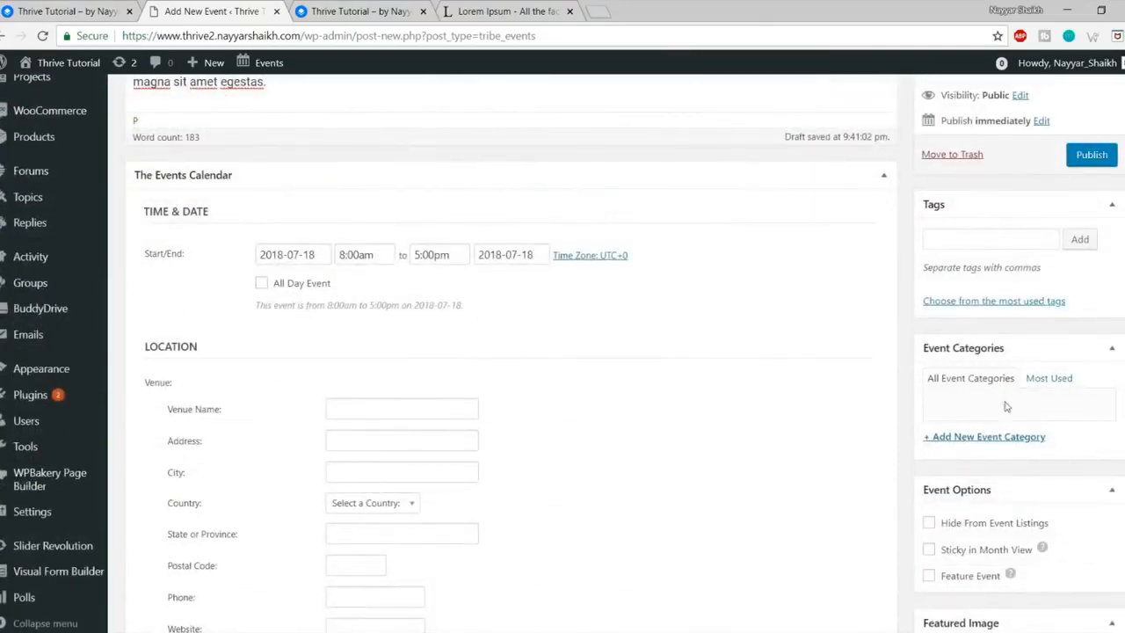
Step: Create and assign the 'Events - Mumbai' category and add the tag Mumbai
left_click(991, 440)
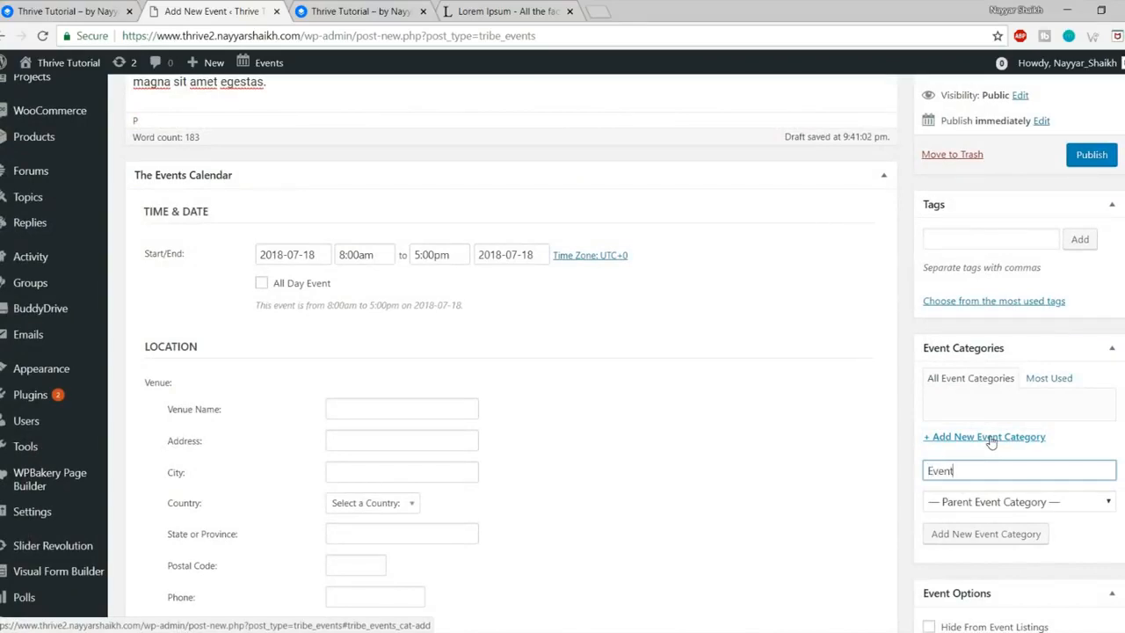
type("Events - Mumbai")
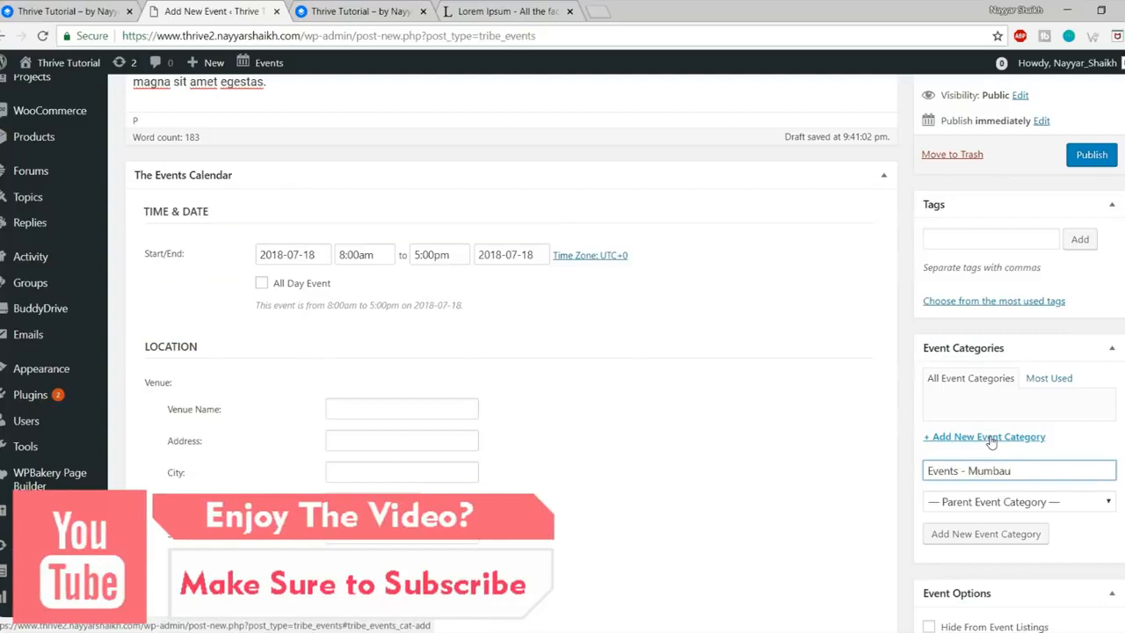
left_click(997, 533)
left_click(993, 240)
type("M")
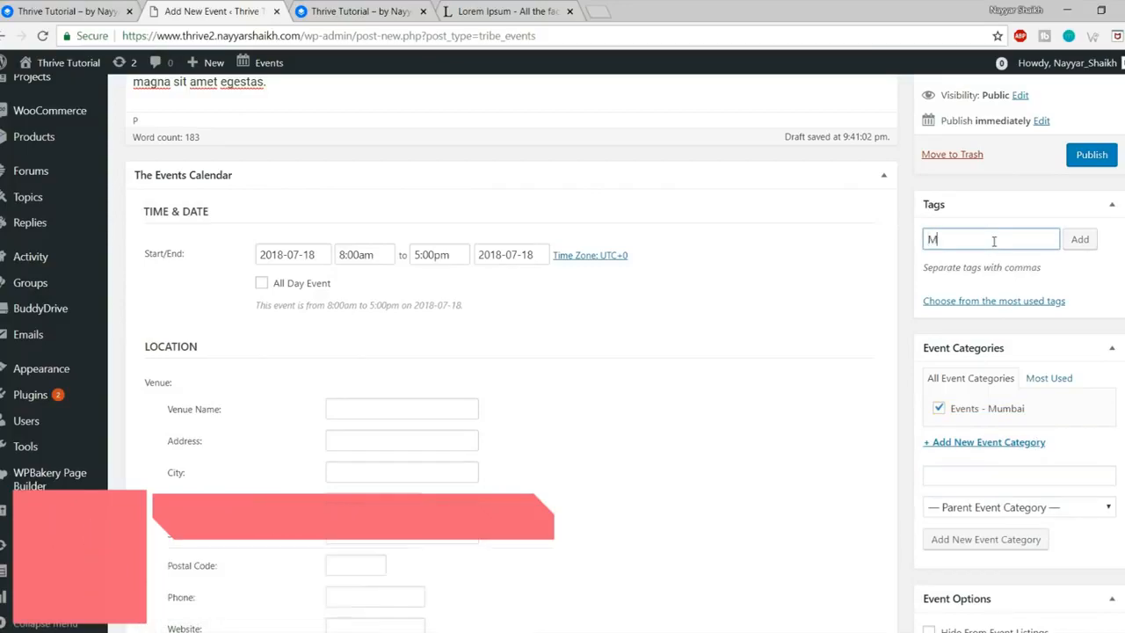
type("umbai")
key("Return")
left_click(1092, 155)
scroll(553, 381, "down", 5)
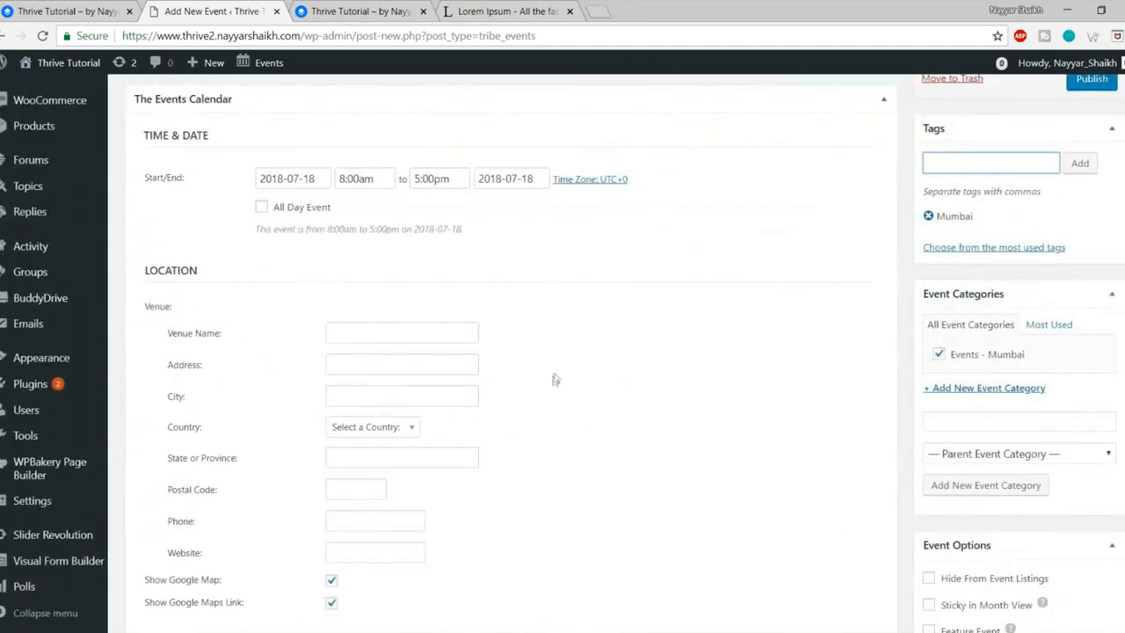
Step: Pick July 22 in the date picker so the event runs 2018-07-22, 8:00am–5:00pm
left_click(310, 180)
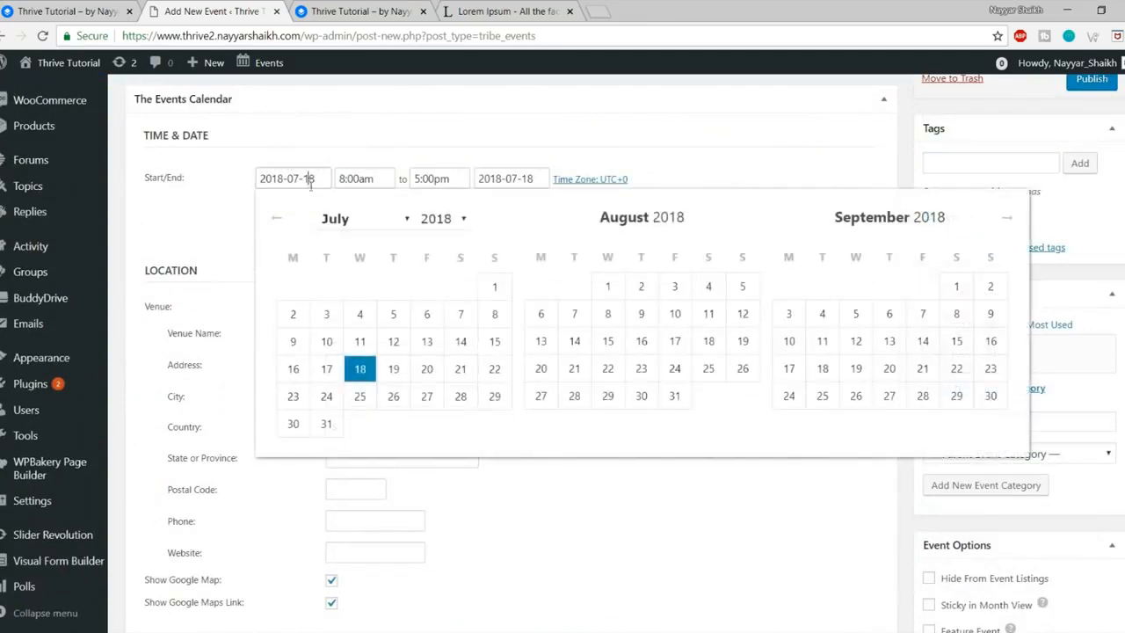
left_click(496, 370)
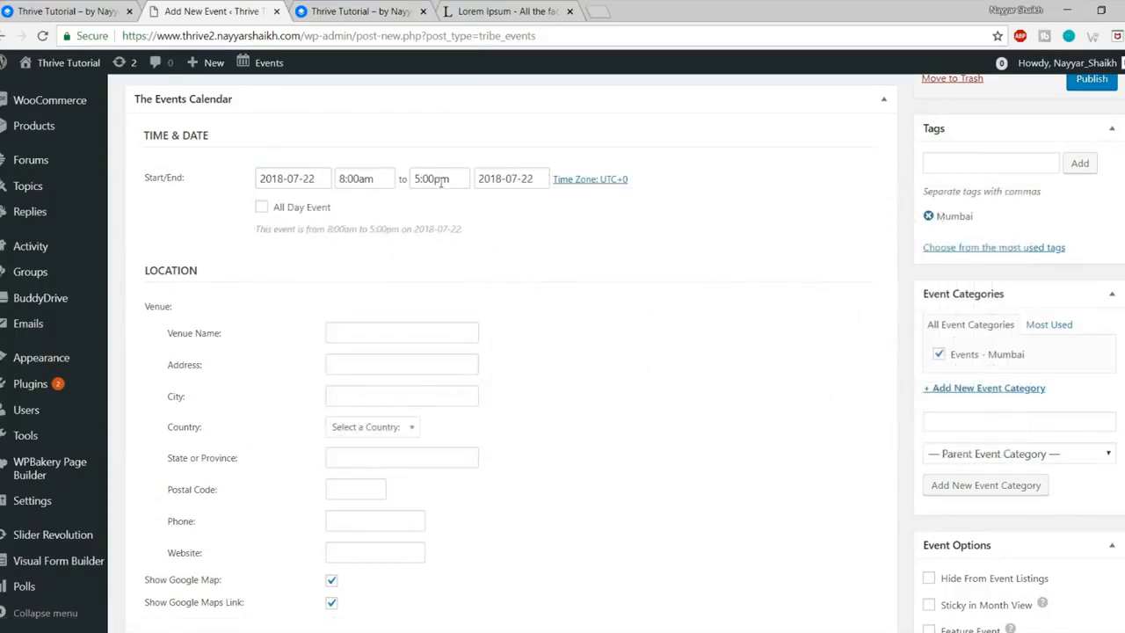
scroll(550, 264, "down", 2)
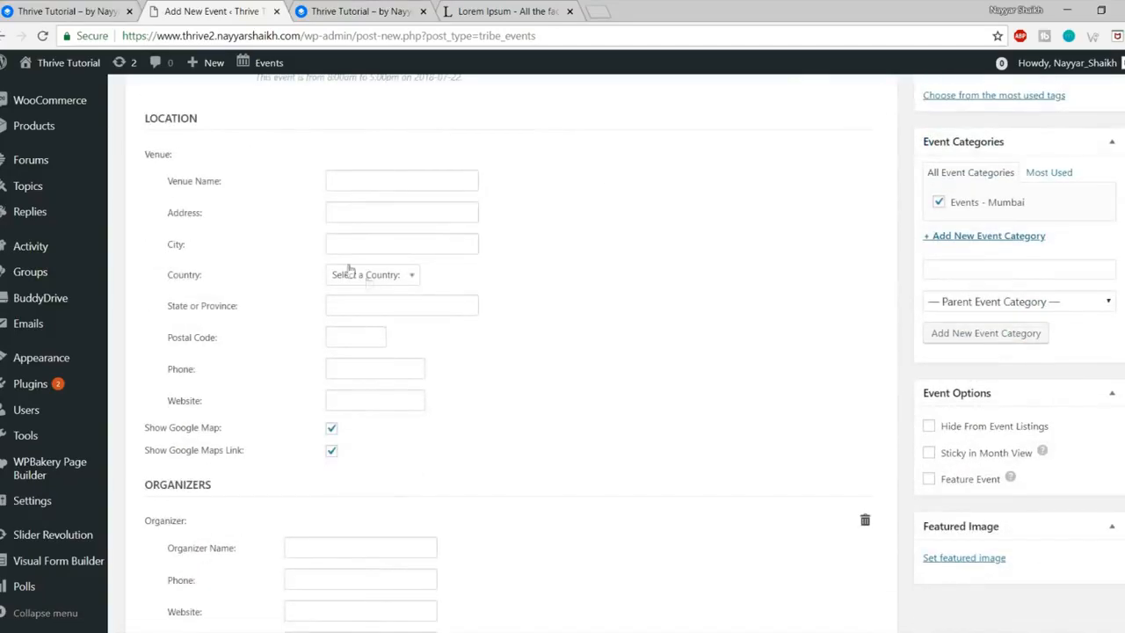
Step: Enter Taj Hotel as the venue and autofill its Mumbai, Maharashtra, India address
left_click(349, 184)
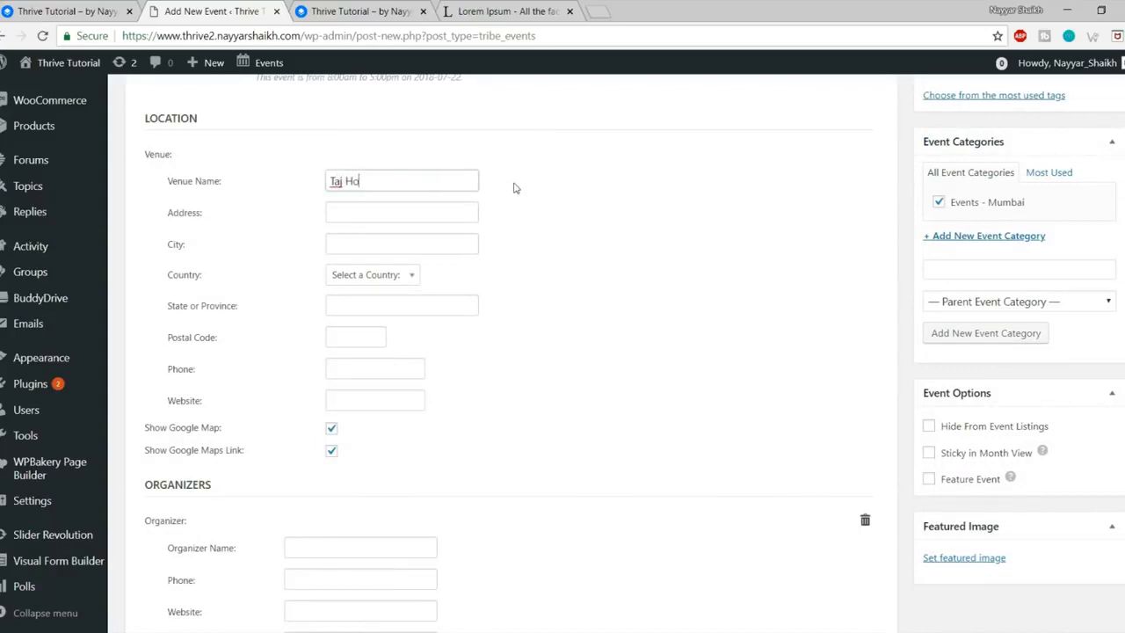
key("Tab")
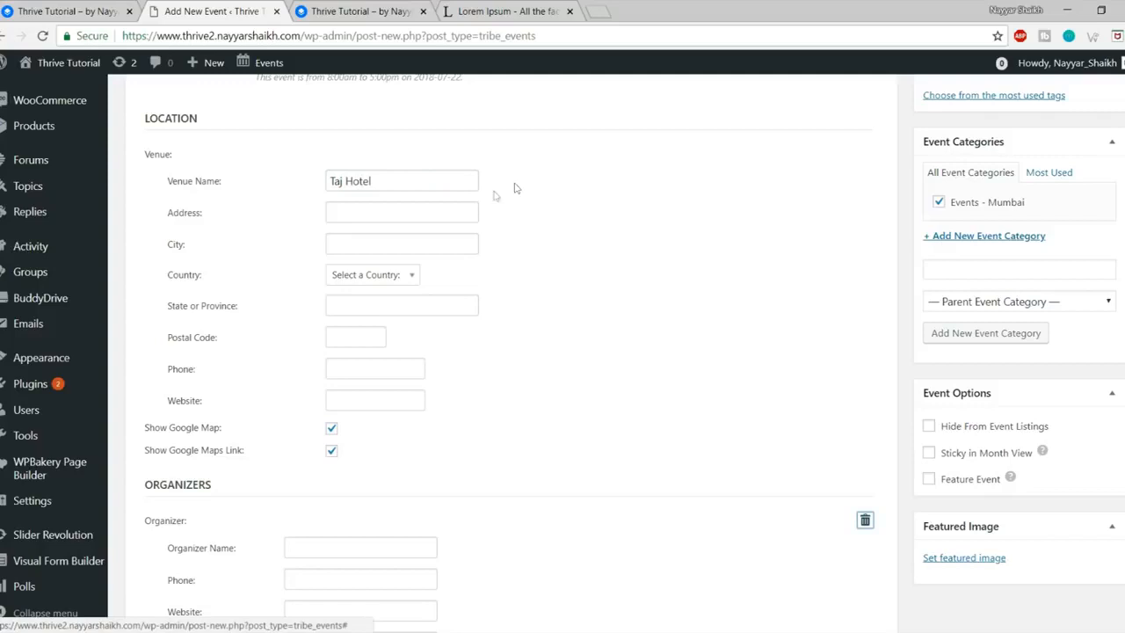
left_click(414, 216)
left_click(403, 234)
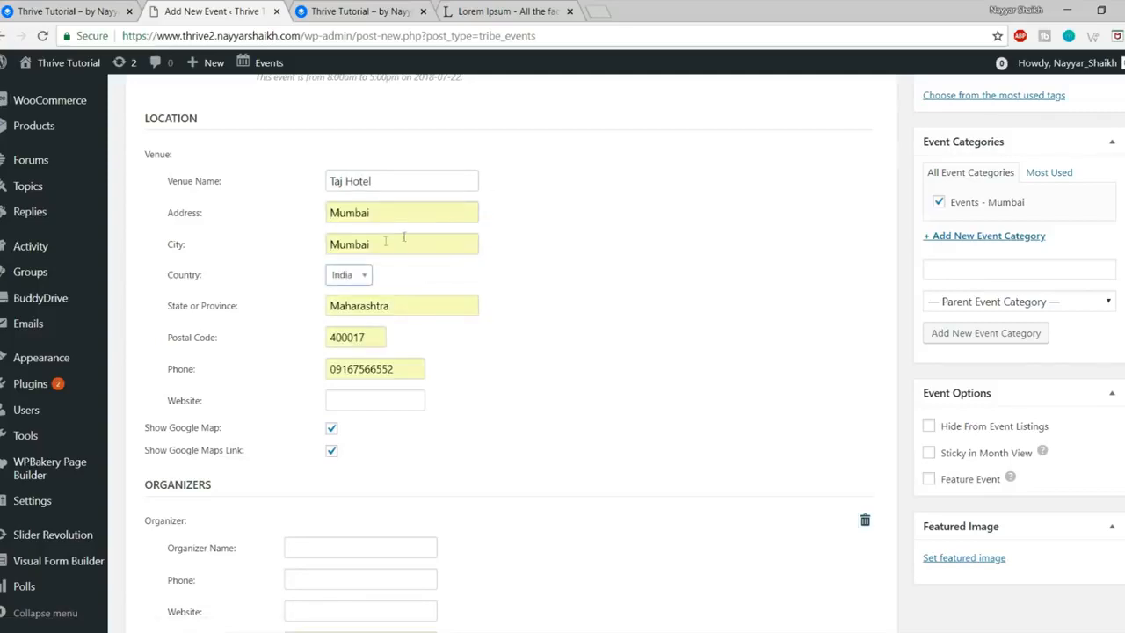
scroll(429, 310, "down", 2)
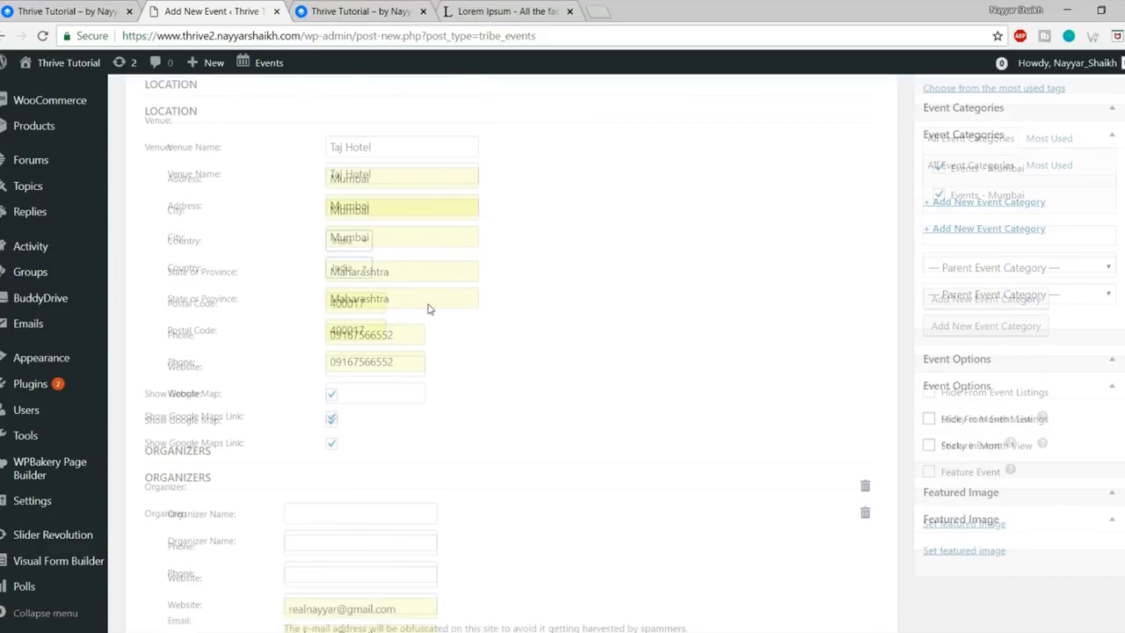
scroll(429, 309, "down", 2)
Step: Correct the venue phone number and change the postal code to 400001
double_click(400, 141)
key("BackSpace")
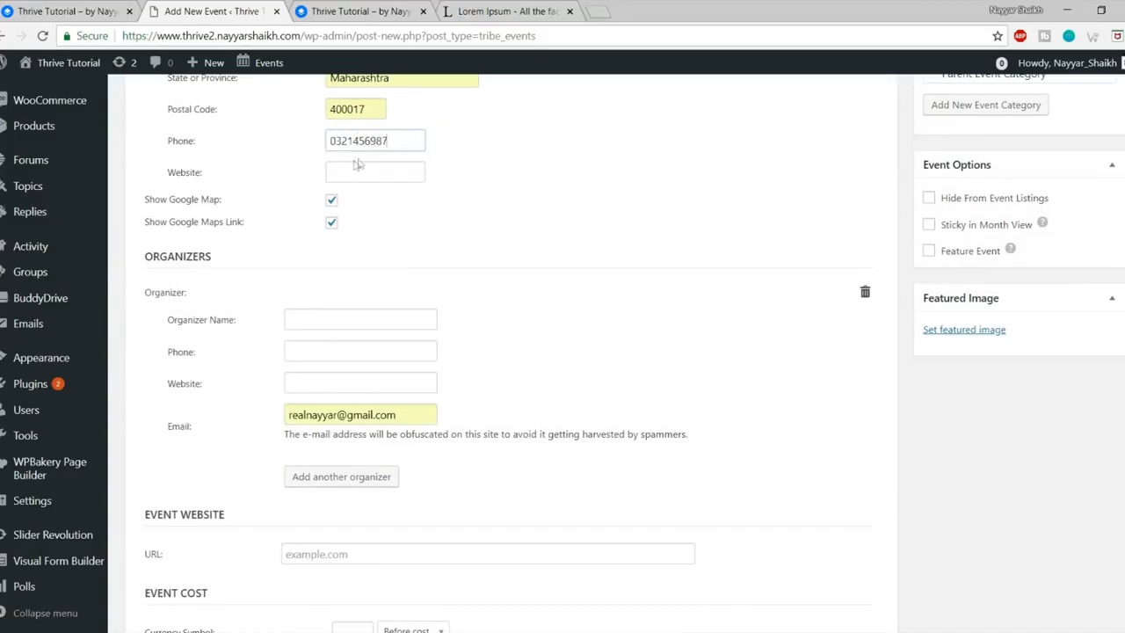
left_click_drag(354, 109, 374, 107)
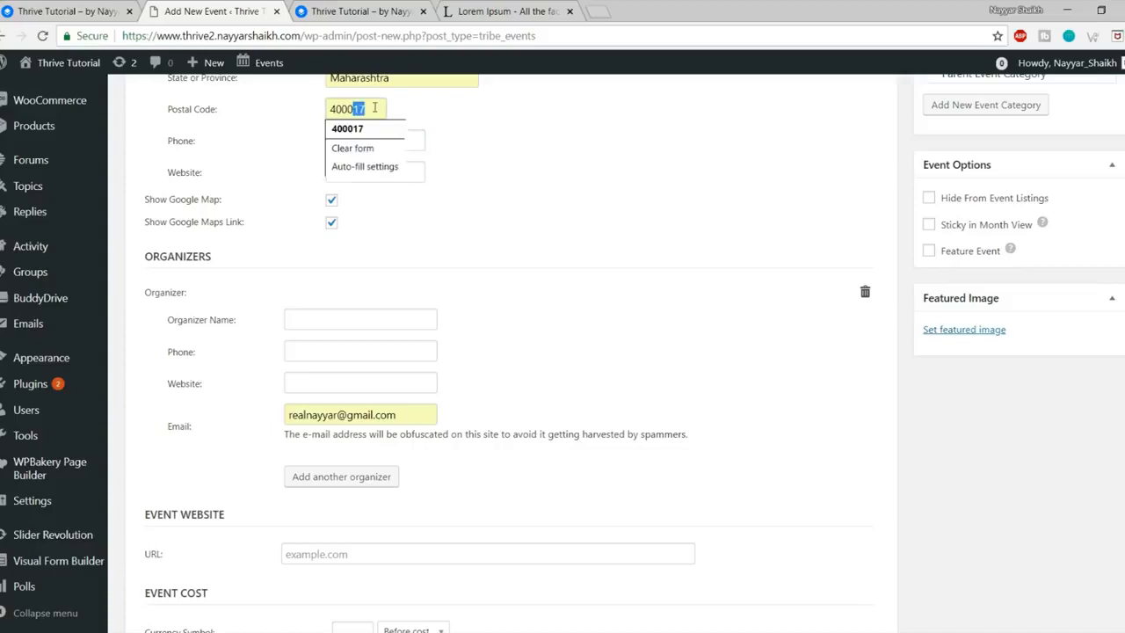
type("01")
Step: Copy the site's URL from the front-end tab and paste it as the venue website
left_click(377, 173)
left_click(375, 7)
left_click(307, 35)
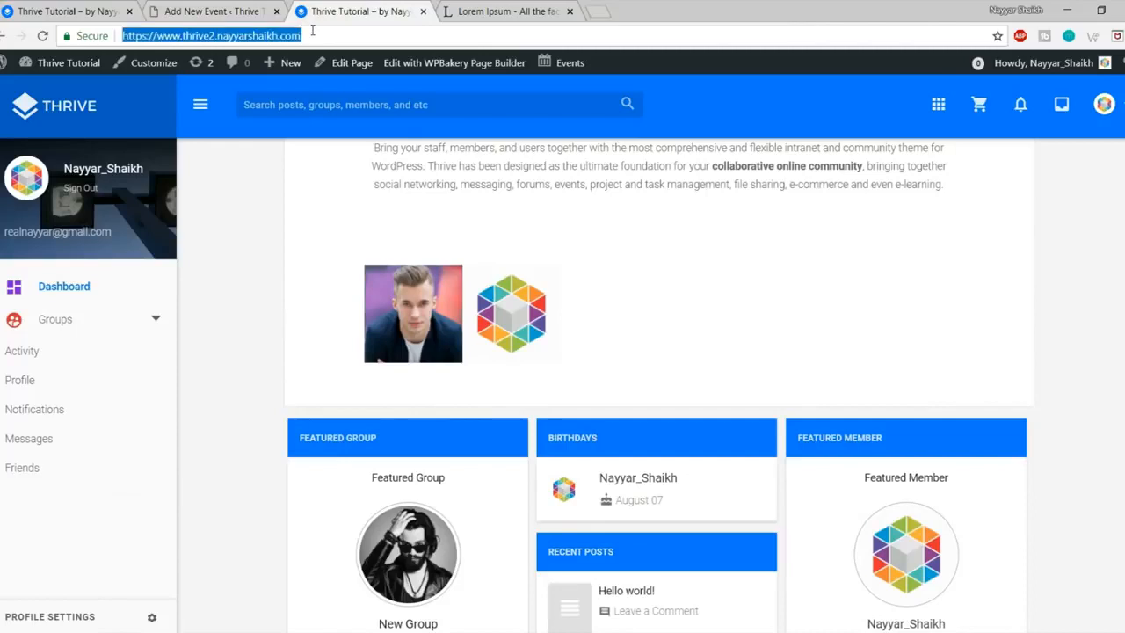
left_click(244, 7)
key("ctrl+v")
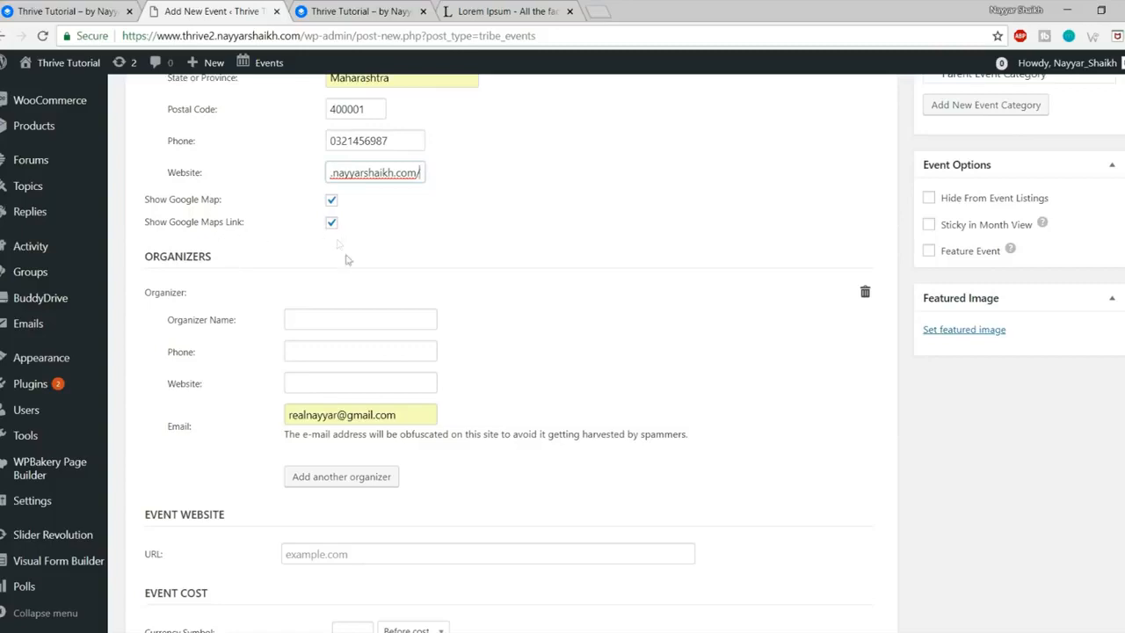
Step: Enter the organizer's name and paste the venue phone number as the organizer phone
left_click(352, 319)
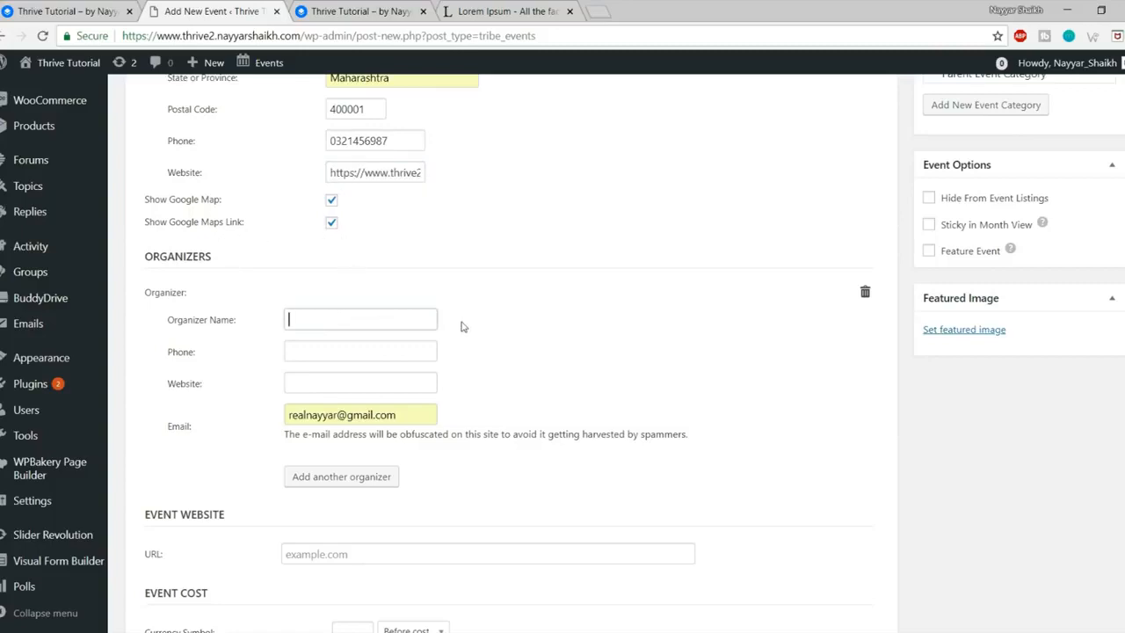
type("Nayyar Shaikh")
key("Tab")
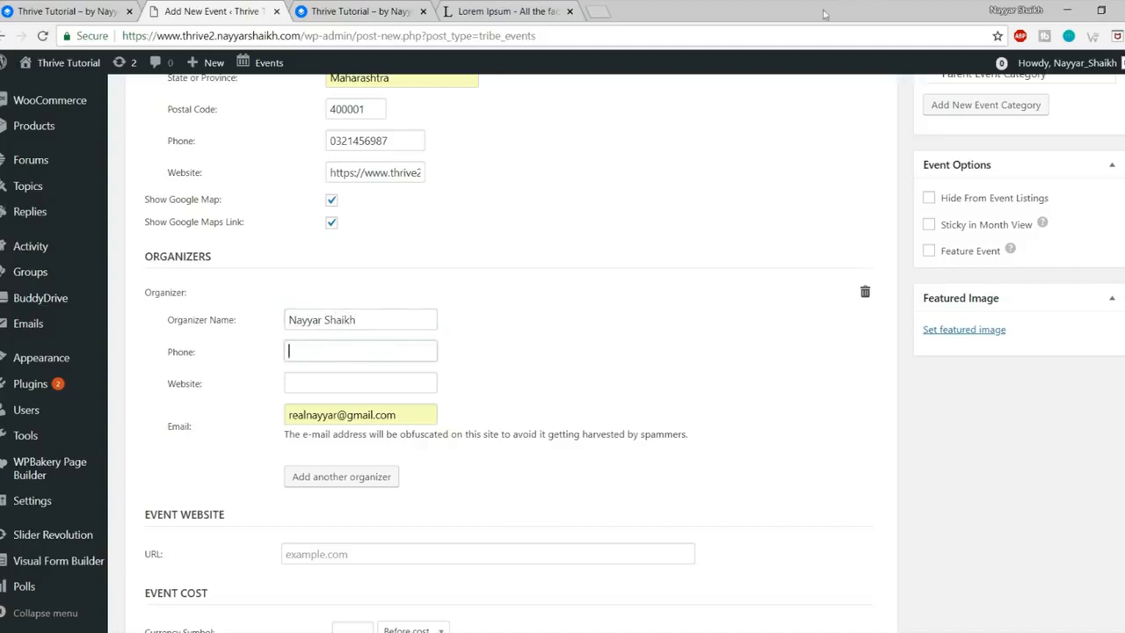
left_click_drag(406, 150, 255, 147)
key("ctrl+c")
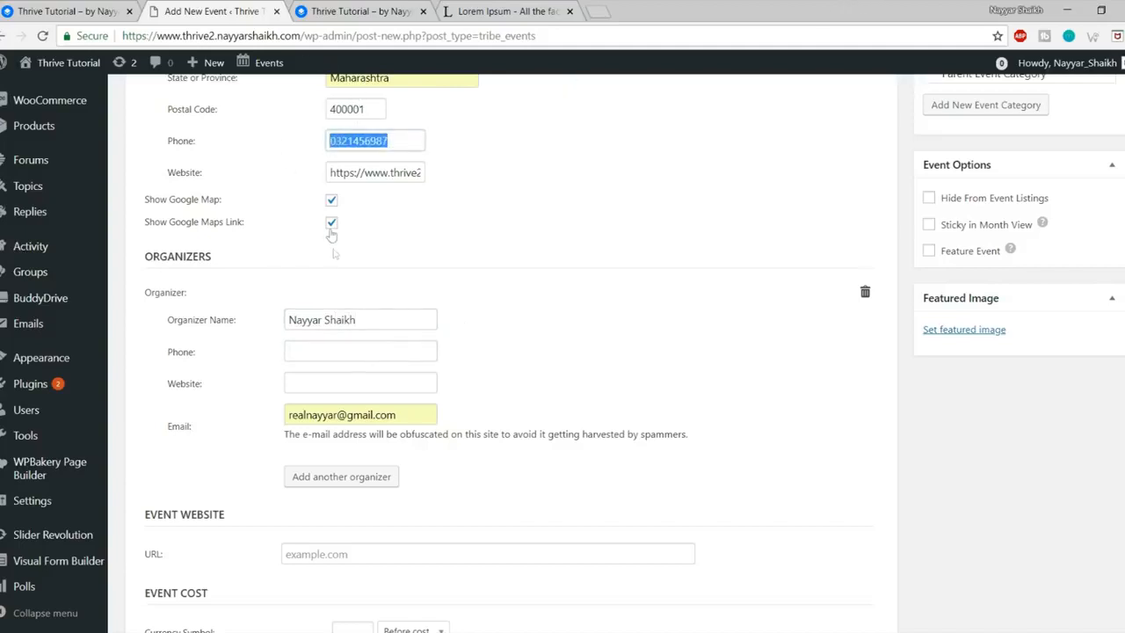
left_click(343, 355)
key("ctrl+v")
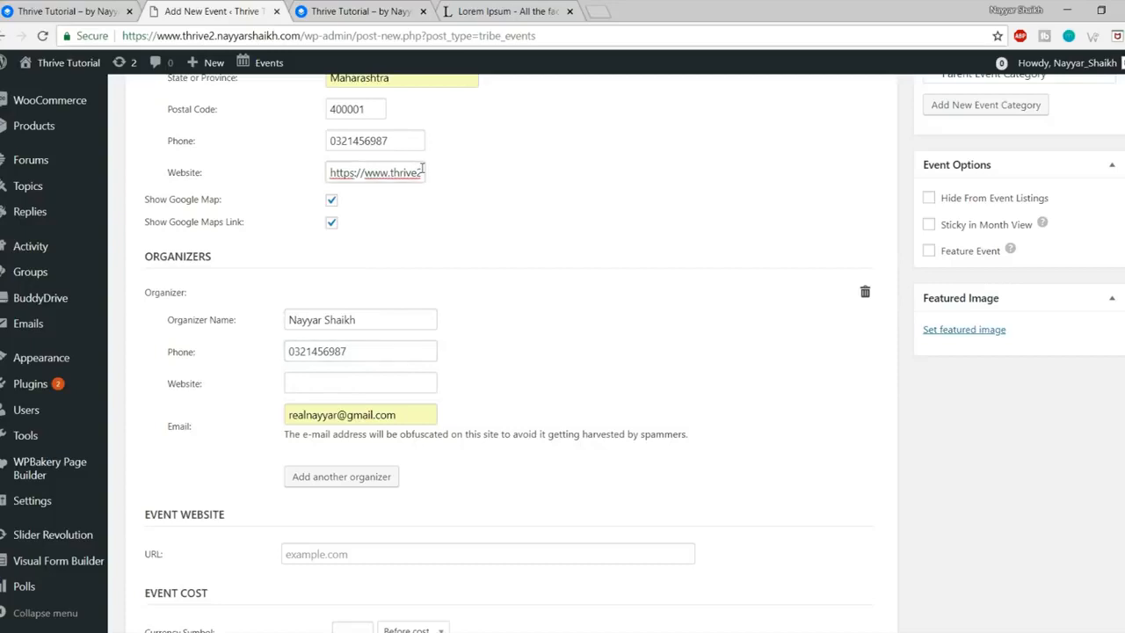
Step: Paste the venue website address as the organizer website
triple_click(422, 171)
left_click(333, 384)
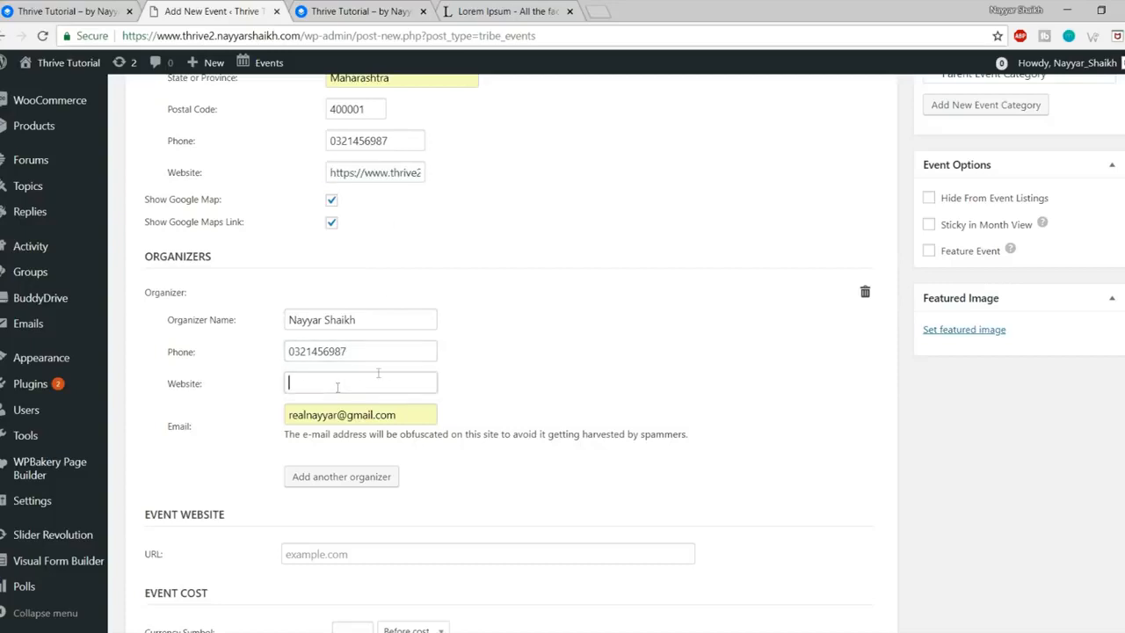
type("https://www.thrive2.nayyarshaikh.com/")
scroll(698, 326, "down", 3)
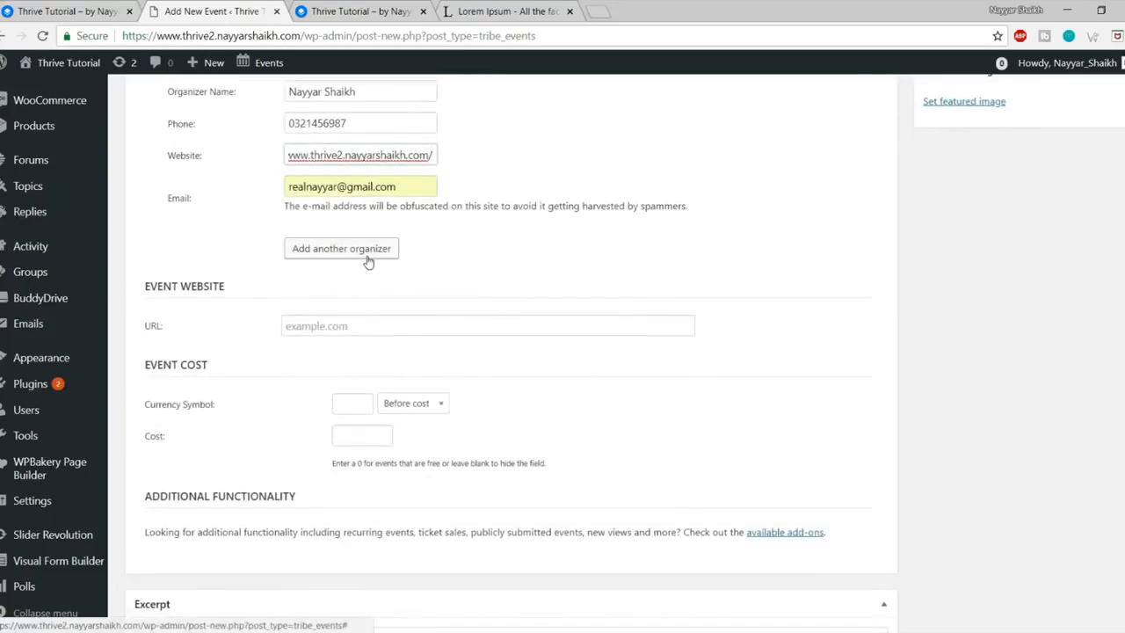
scroll(360, 229, "down", 2)
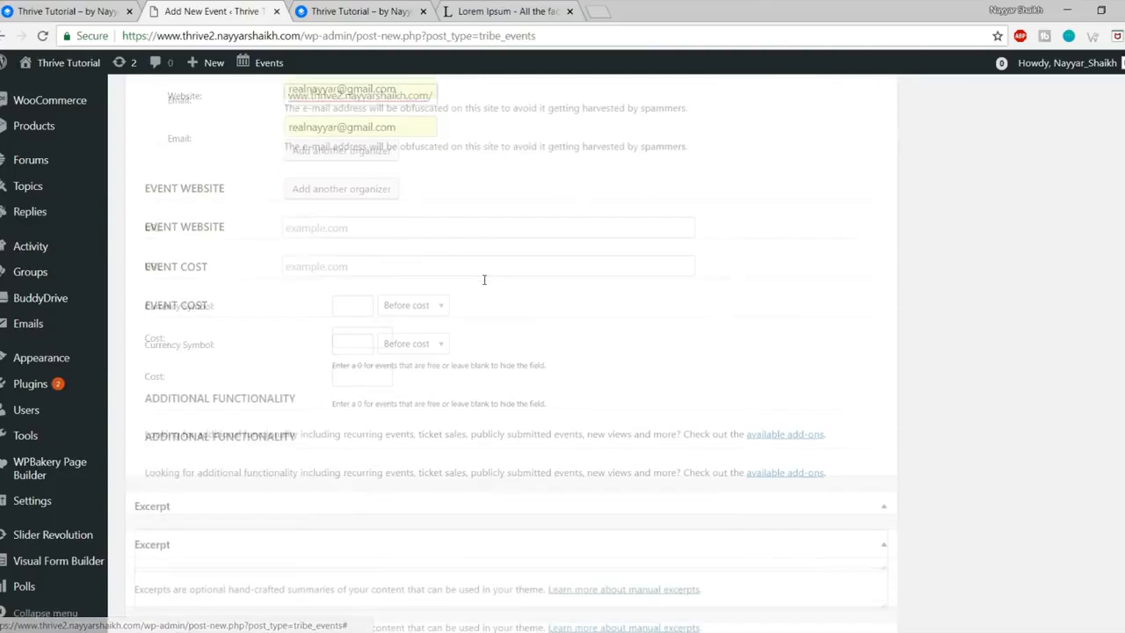
Step: Set the currency symbol to ₹ and the event cost to 5000
left_click(348, 179)
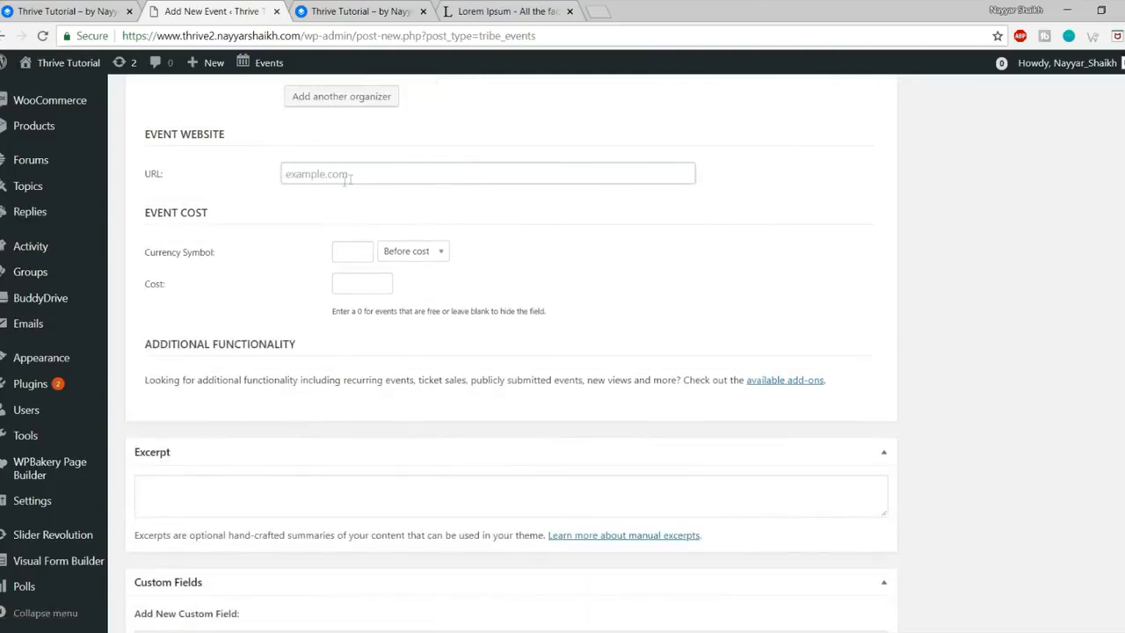
left_click(362, 254)
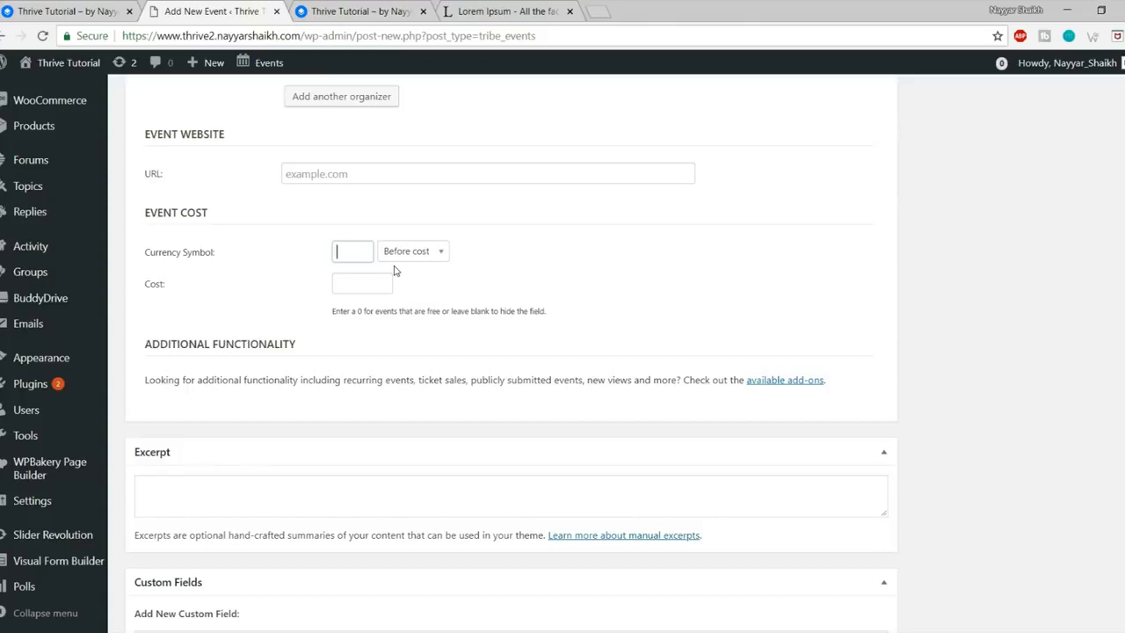
left_click(380, 288)
type("500")
Step: Upload the bigstock group-of-friends photo and set it as the event's featured image
scroll(535, 474, "up", 10)
scroll(534, 534, "up", 3)
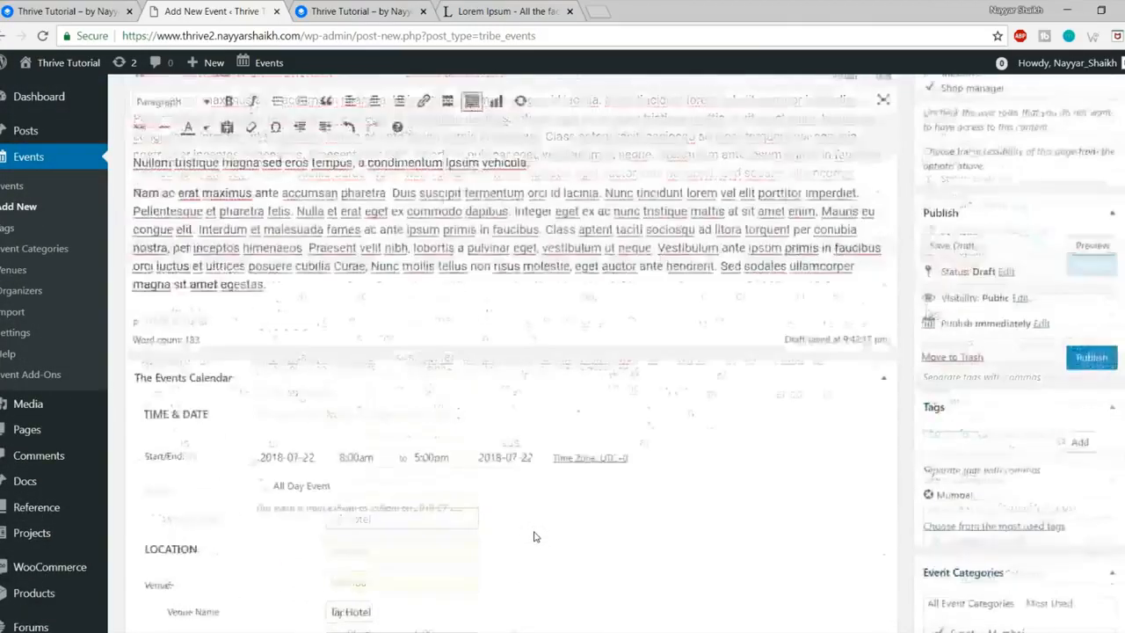
scroll(534, 535, "down", 7)
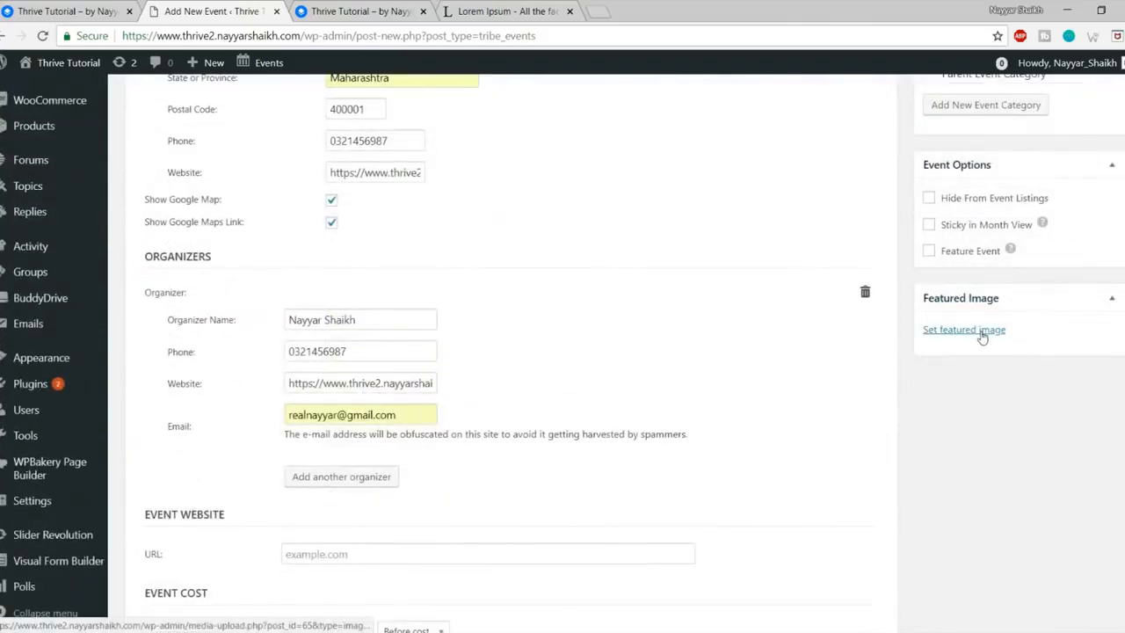
left_click(982, 331)
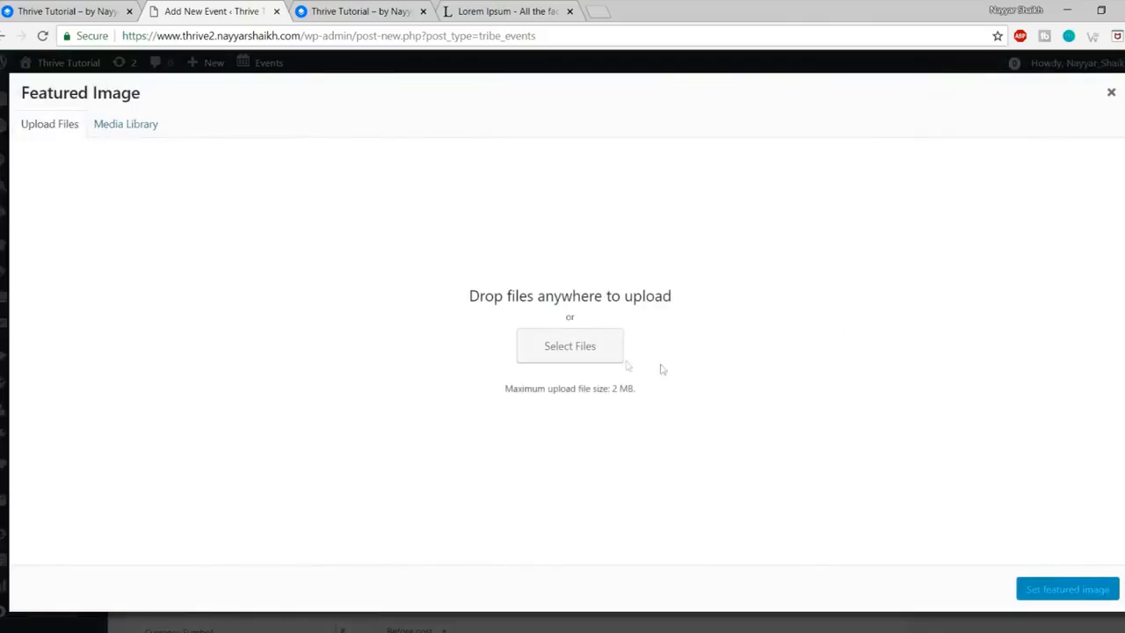
left_click(597, 359)
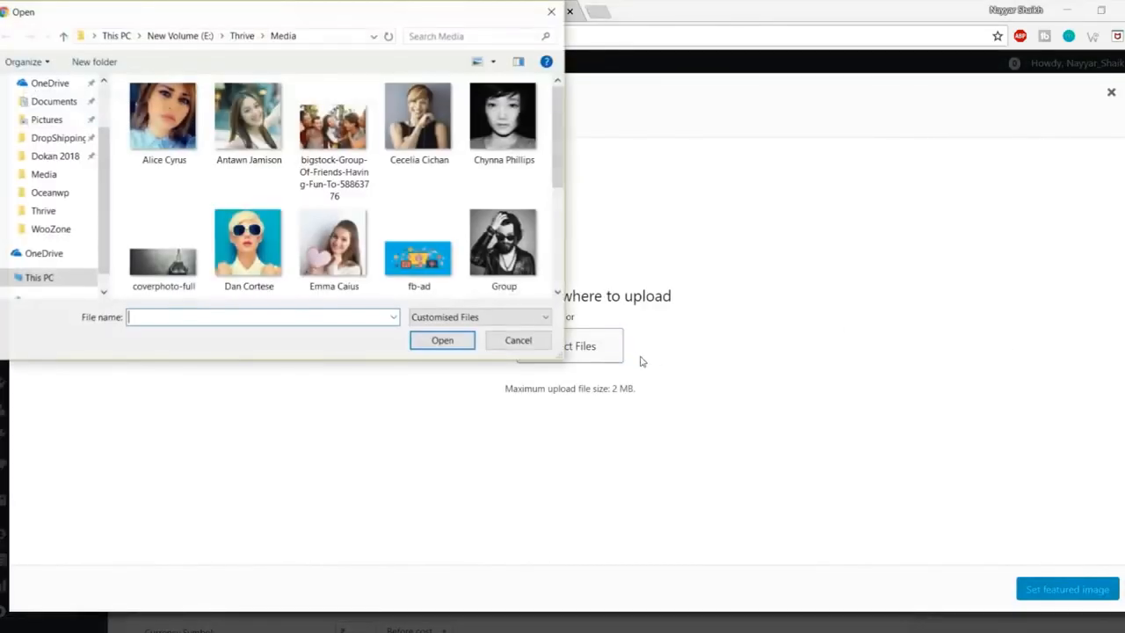
left_click(444, 260)
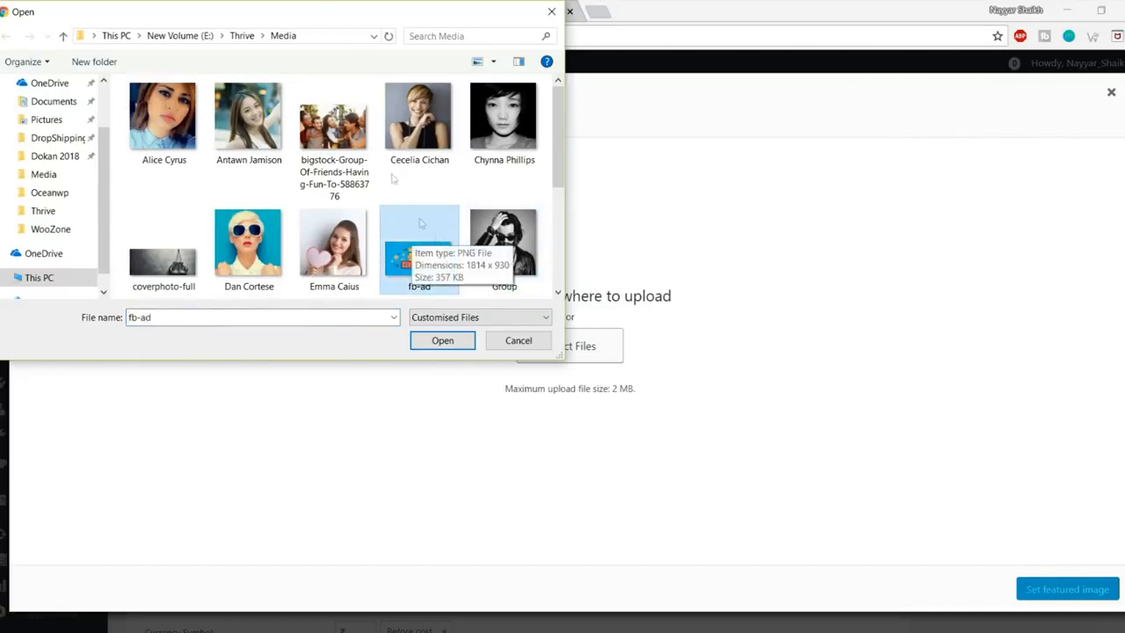
left_click(334, 127)
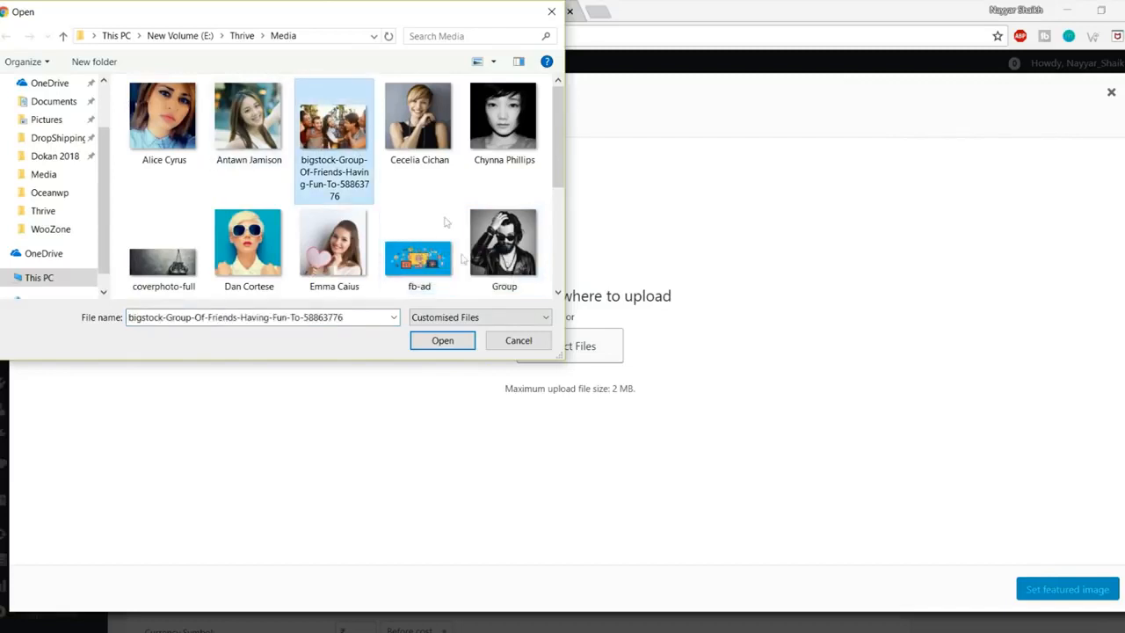
left_click(440, 347)
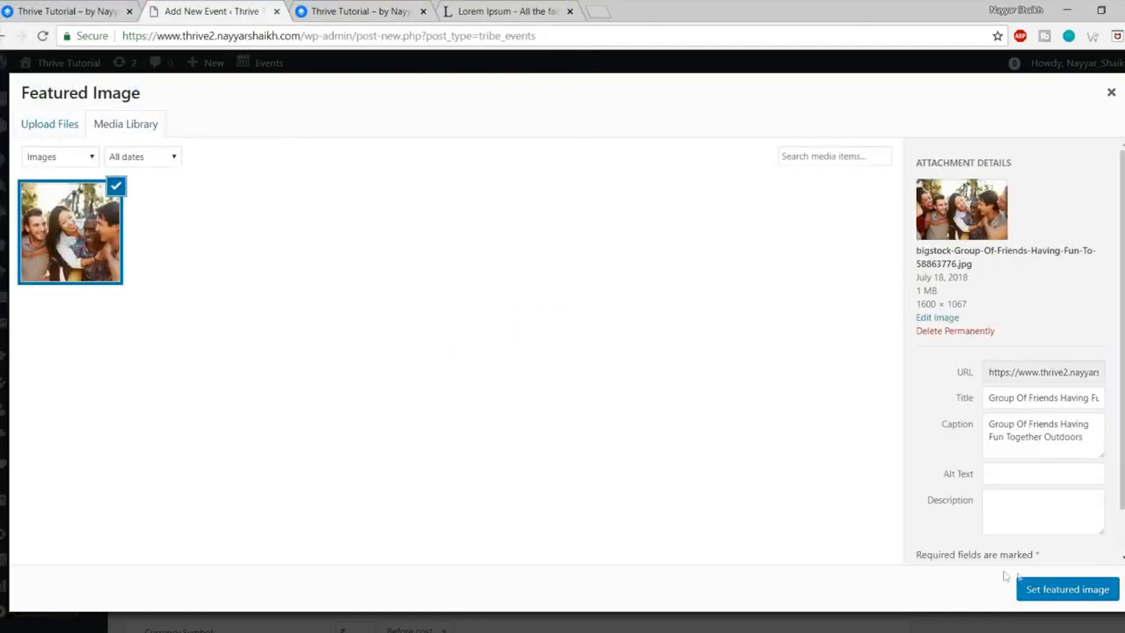
left_click(1064, 590)
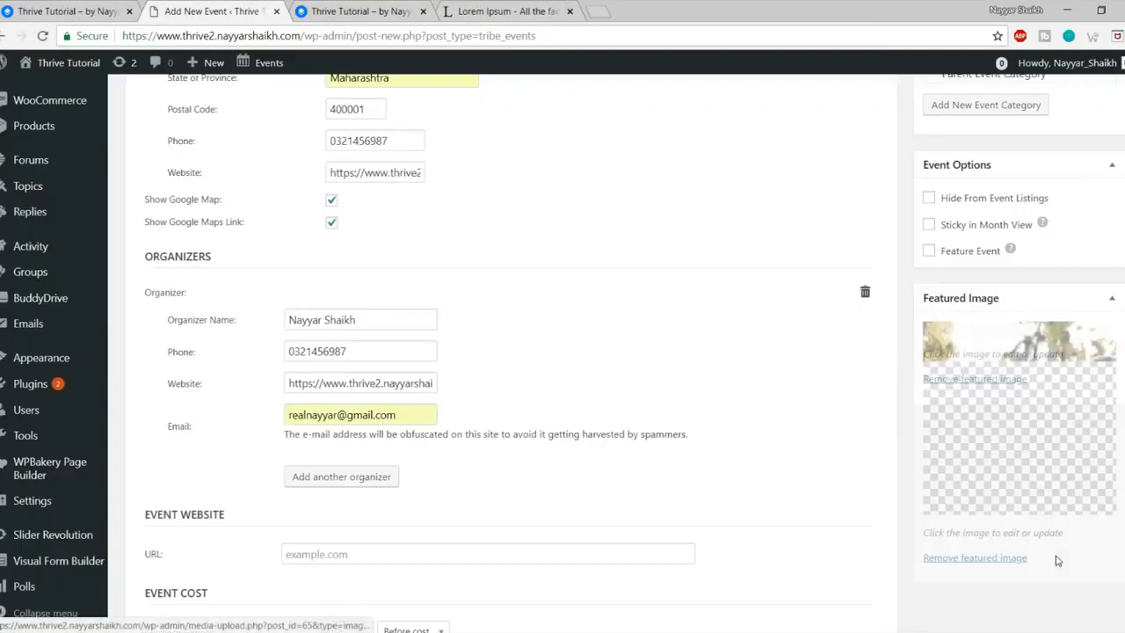
Step: Publish the event and reload the site's home page tab
scroll(1058, 564, "up", 5)
left_click(1092, 610)
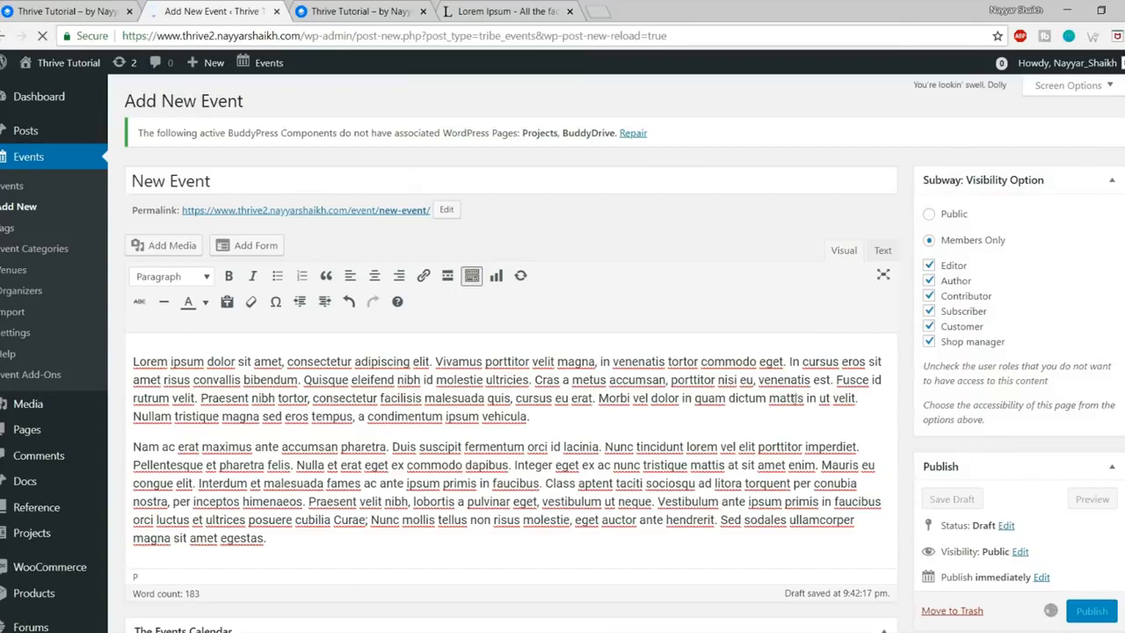
left_click(352, 12)
left_click(351, 41)
left_click(43, 35)
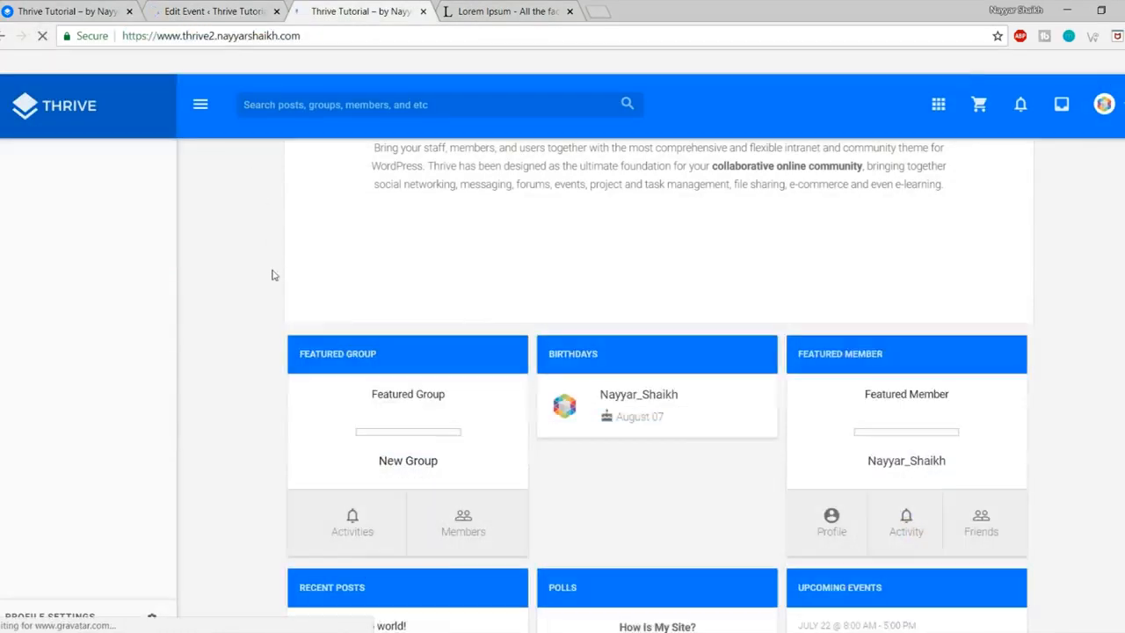
Step: Open New Event from Upcoming Events, review its July 22 date, ₹5000 cost and venue, then close it
scroll(271, 272, "down", 5)
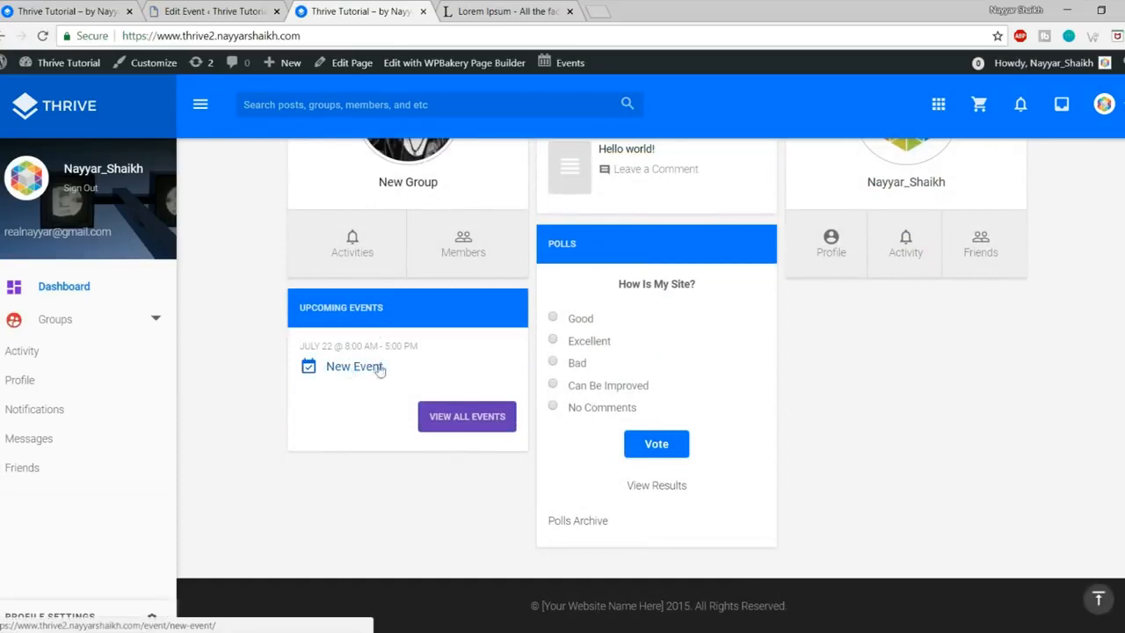
left_click(360, 372)
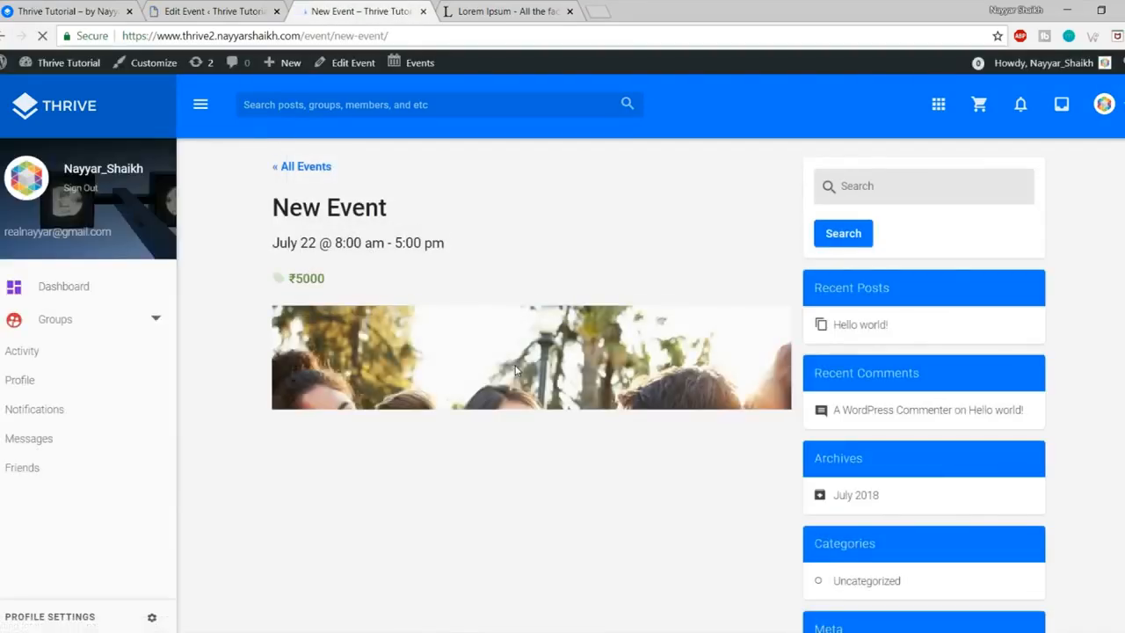
scroll(516, 370, "down", 2)
scroll(517, 370, "down", 3)
scroll(517, 370, "down", 10)
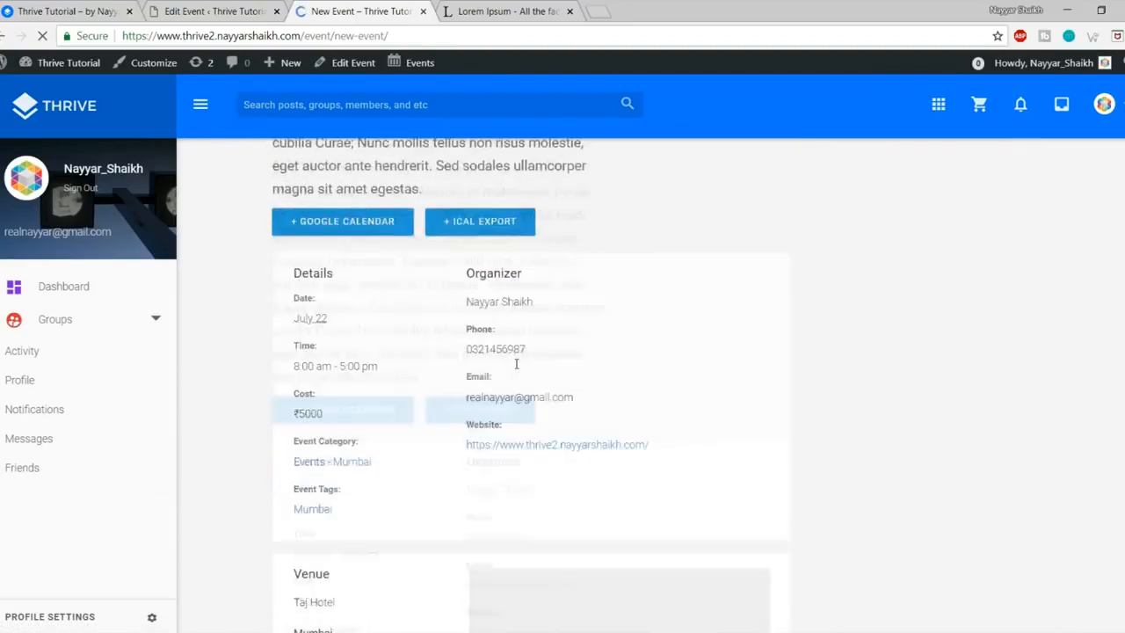
scroll(507, 363, "up", 3)
scroll(657, 375, "down", 3)
scroll(656, 375, "down", 3)
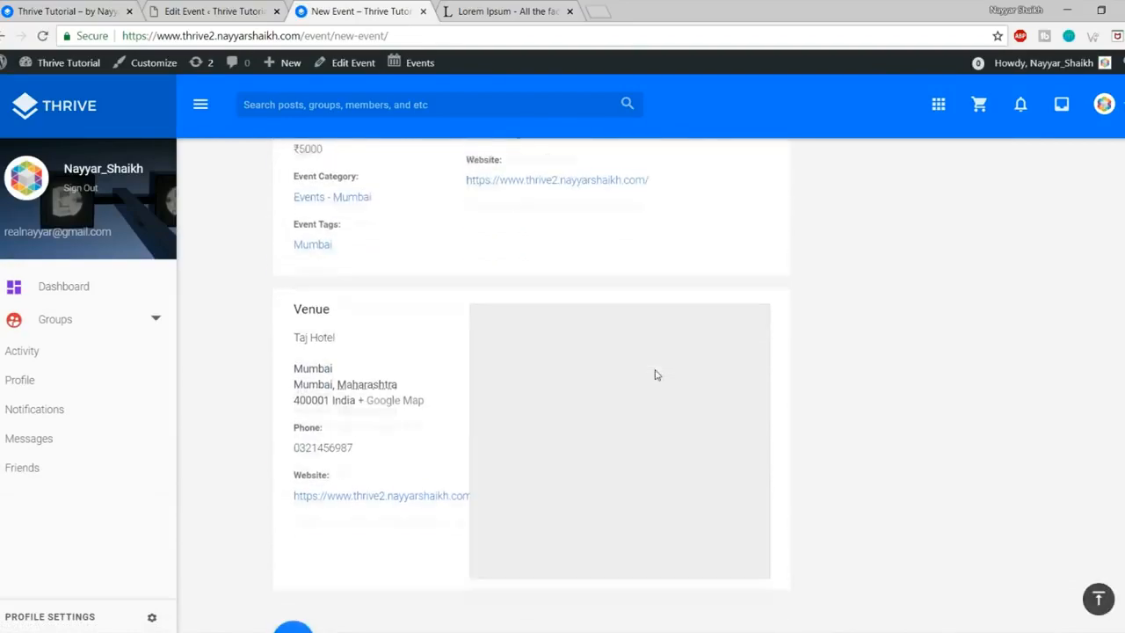
scroll(522, 382, "up", 5)
scroll(518, 381, "up", 12)
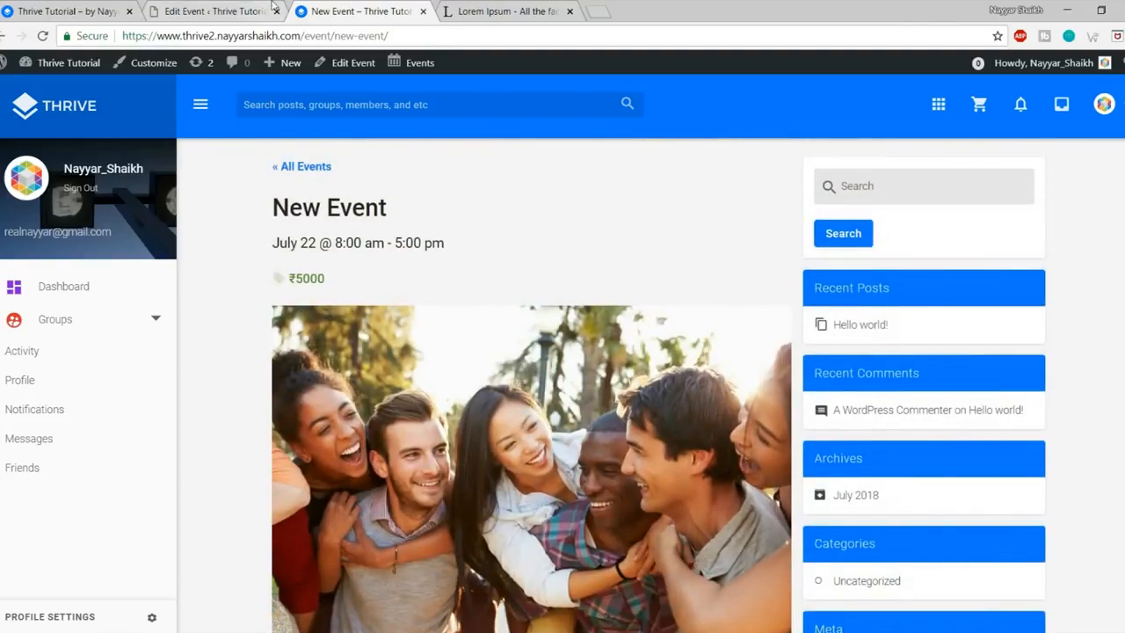
left_click(423, 12)
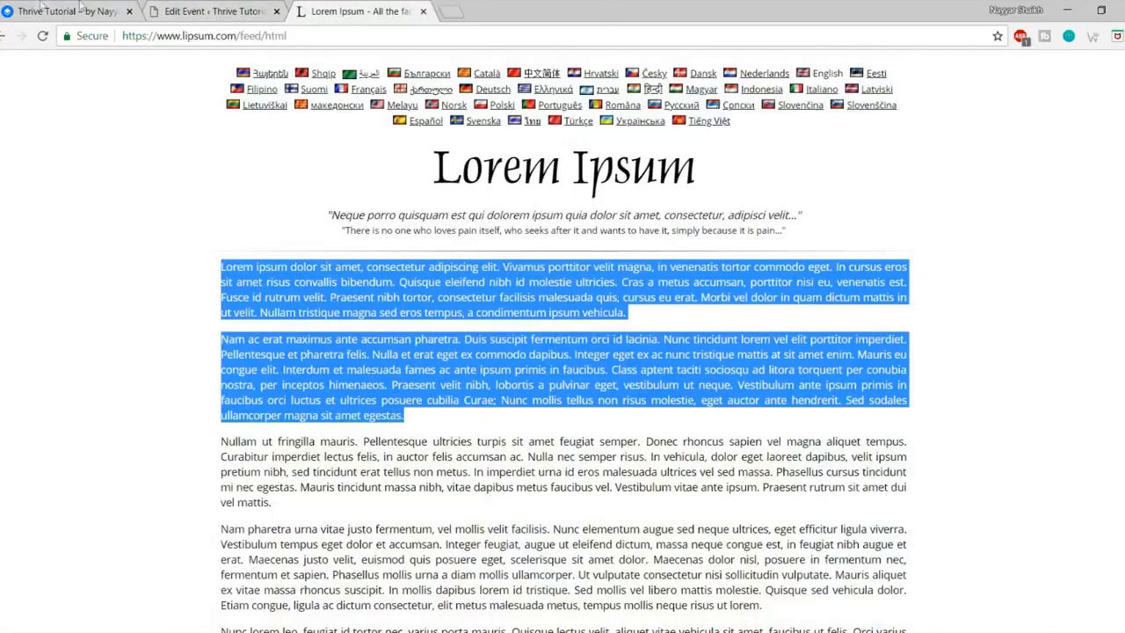
Step: Return to the Edit Event tab and go to Polls in the admin sidebar
left_click(48, 10)
scroll(753, 319, "down", 3)
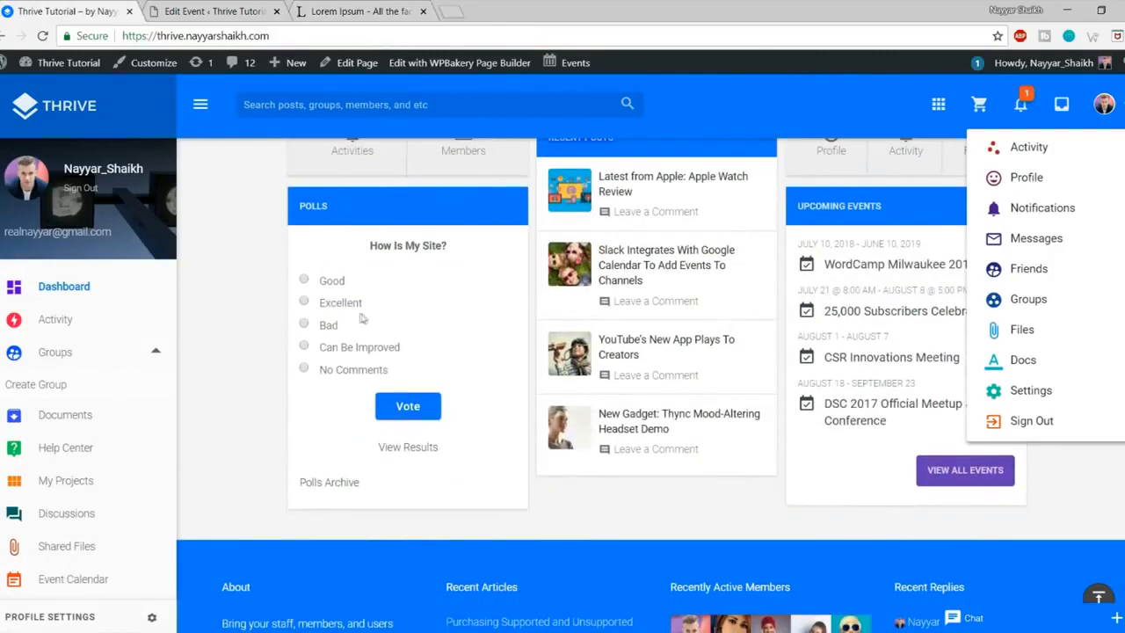
left_click(224, 12)
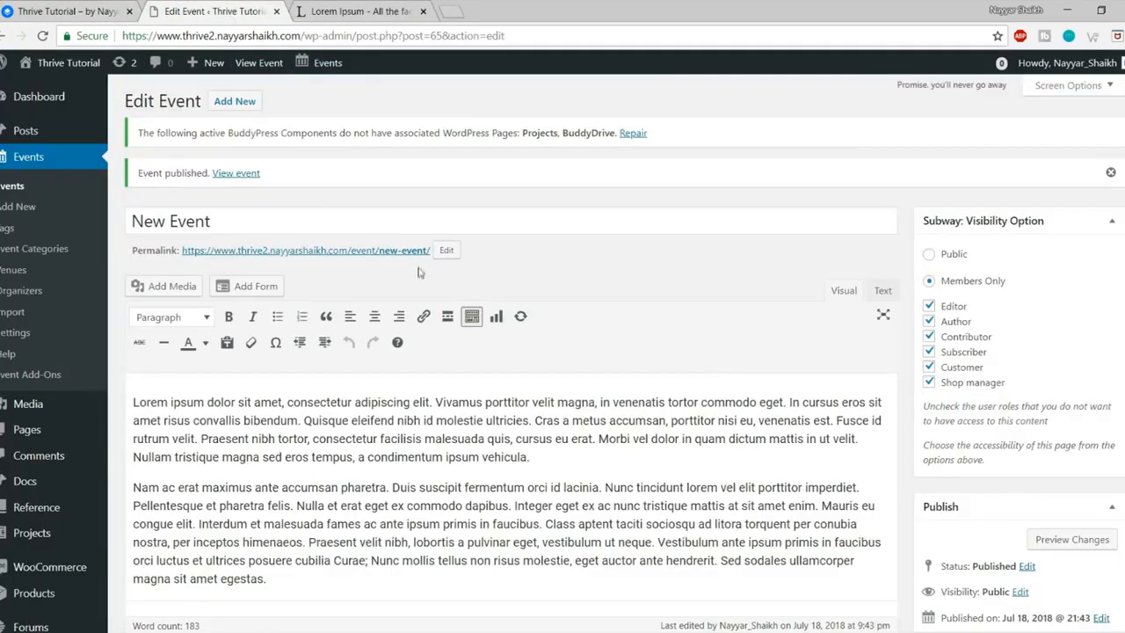
scroll(421, 272, "down", 3)
scroll(35, 422, "up", 3)
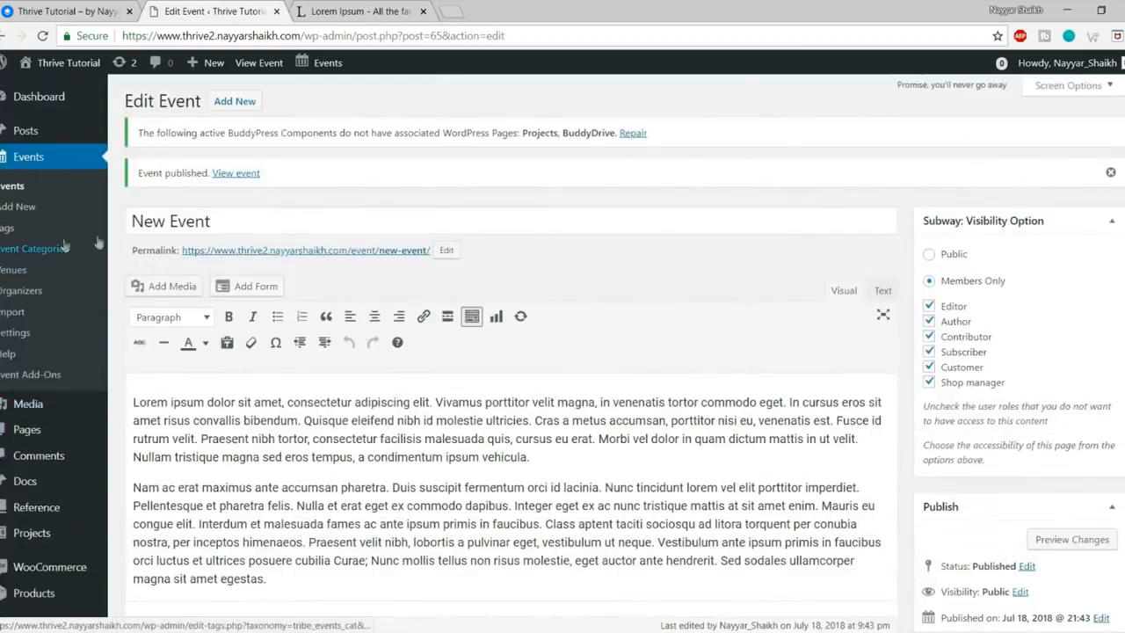
scroll(562, 254, "down", 3)
scroll(567, 255, "down", 2)
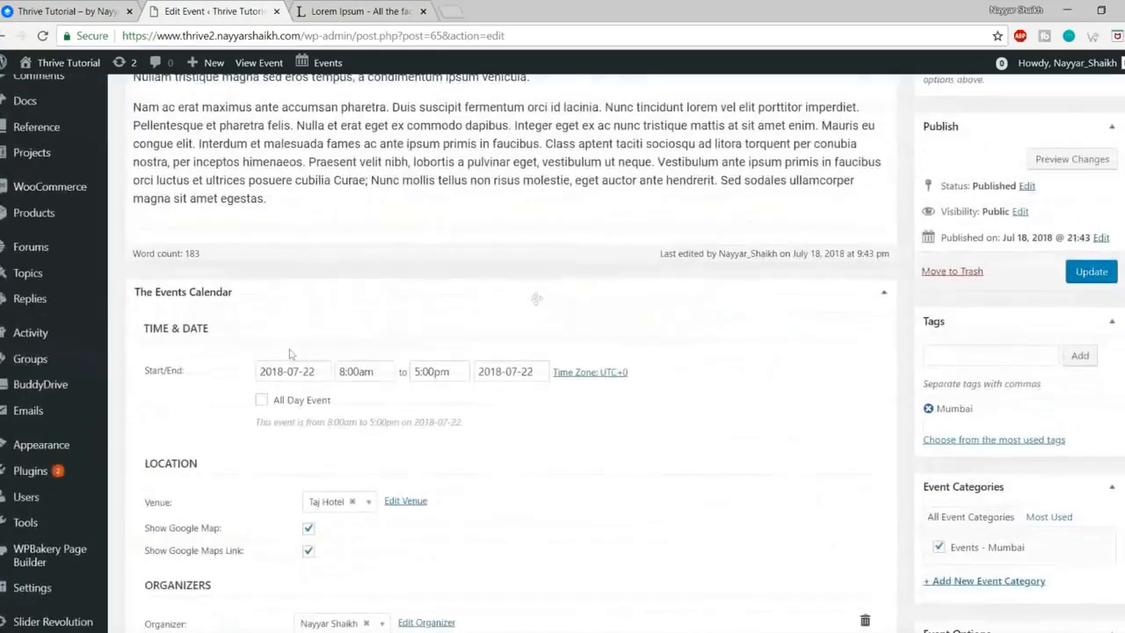
scroll(75, 303, "up", 2)
mouse_move(79, 264)
scroll(79, 264, "down", 4)
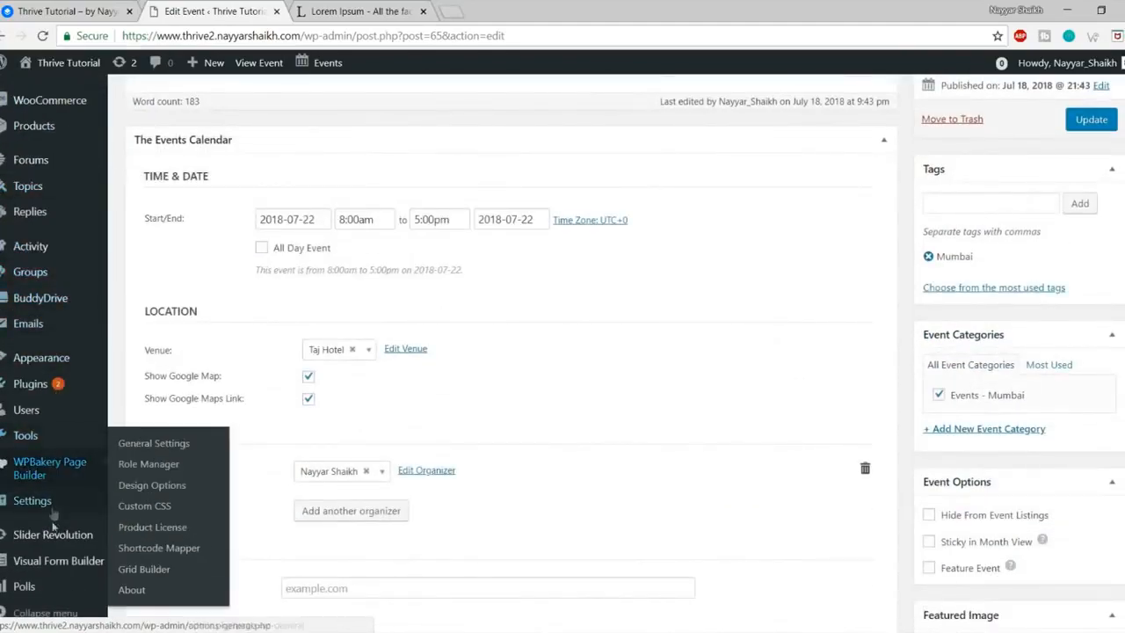
left_click(24, 587)
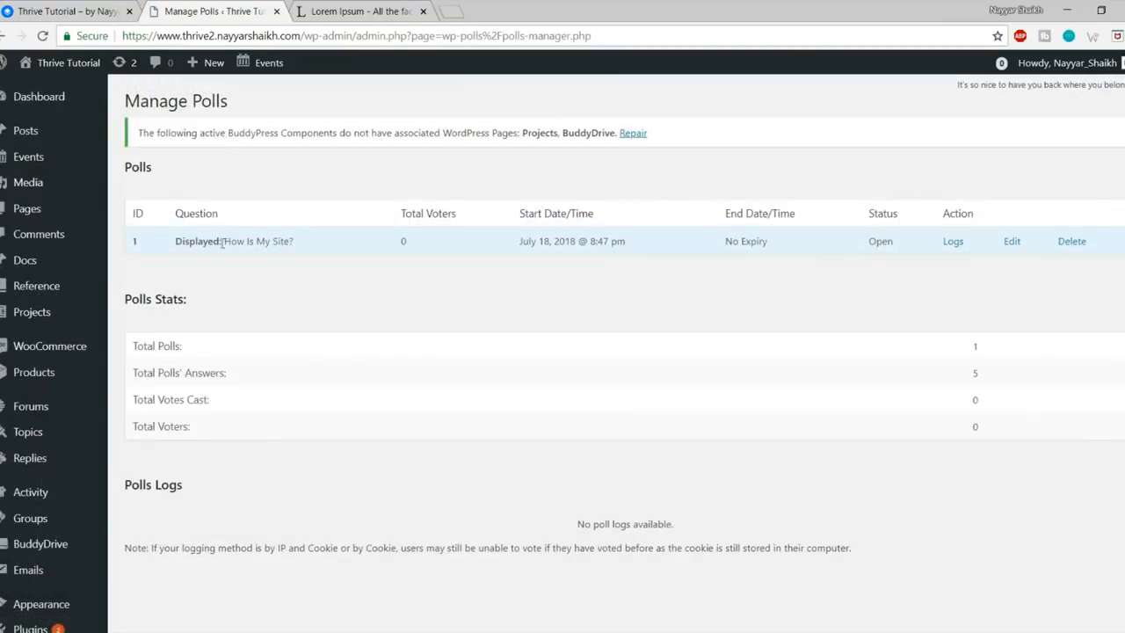
Step: Highlight the existing How Is My Site? poll, then go to Polls > Add Poll
left_click_drag(176, 243, 234, 247)
left_click(317, 252)
left_click(268, 256)
scroll(395, 281, "down", 4)
scroll(405, 350, "up", 4)
scroll(406, 349, "down", 4)
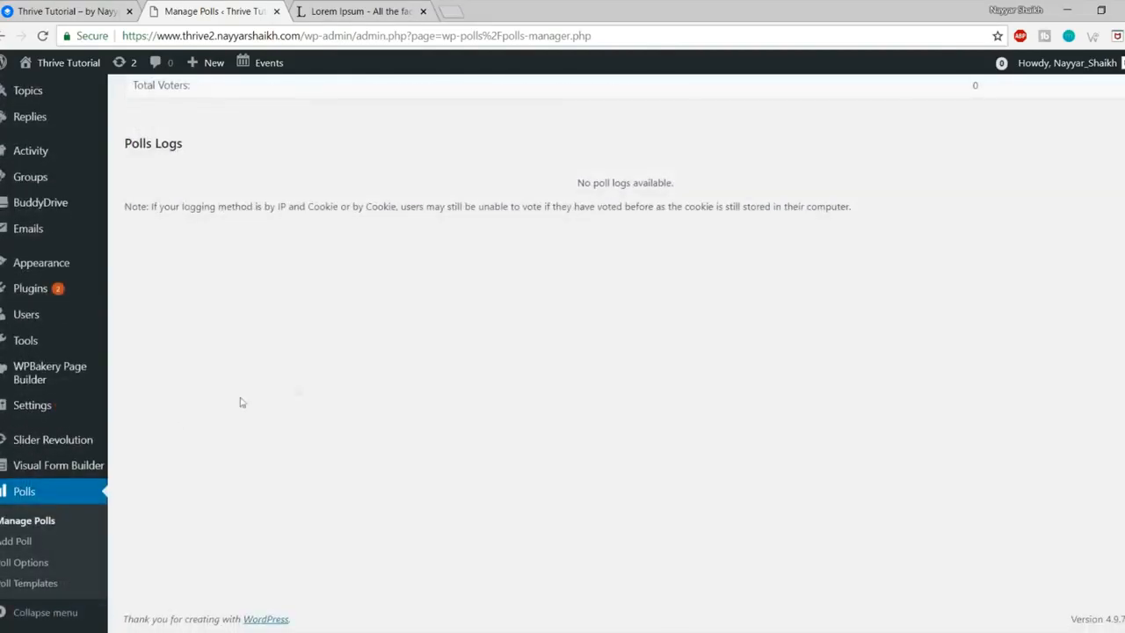
left_click(16, 543)
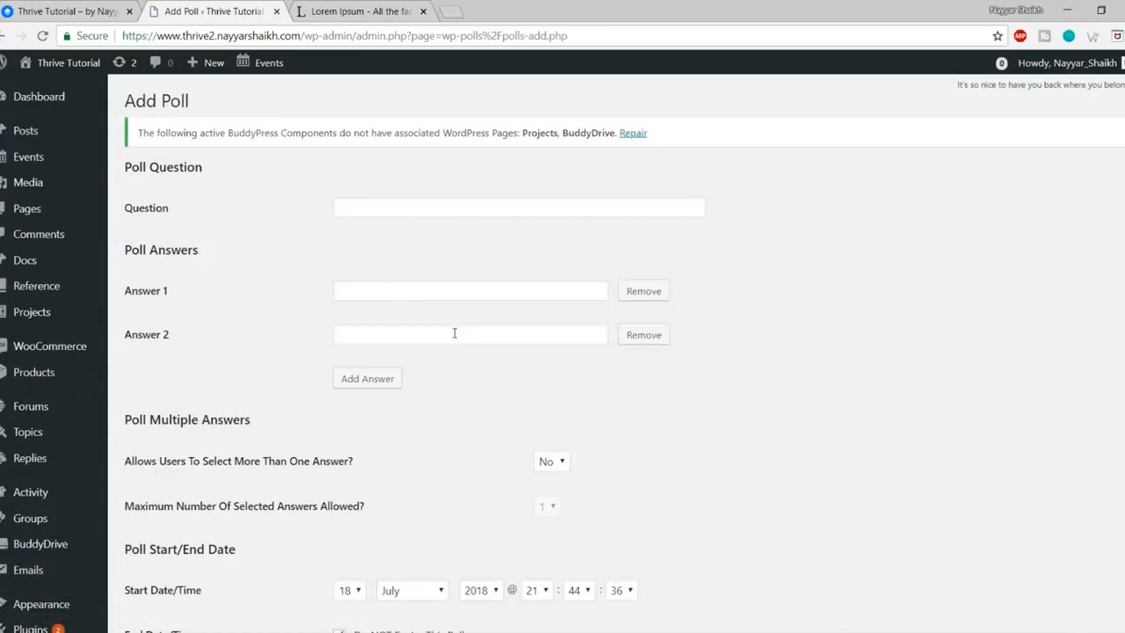
Step: Enter 'What is the capital of India?' with answers Mumbai, Delhi, Chennai and Pune
left_click(410, 215)
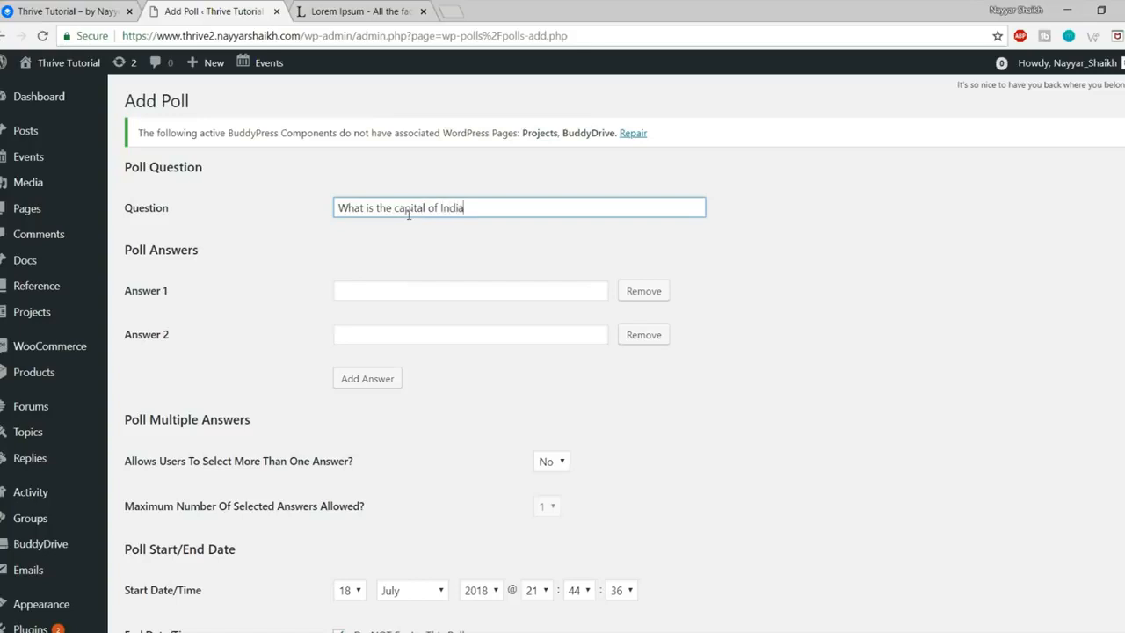
key("Tab")
key("Tab")
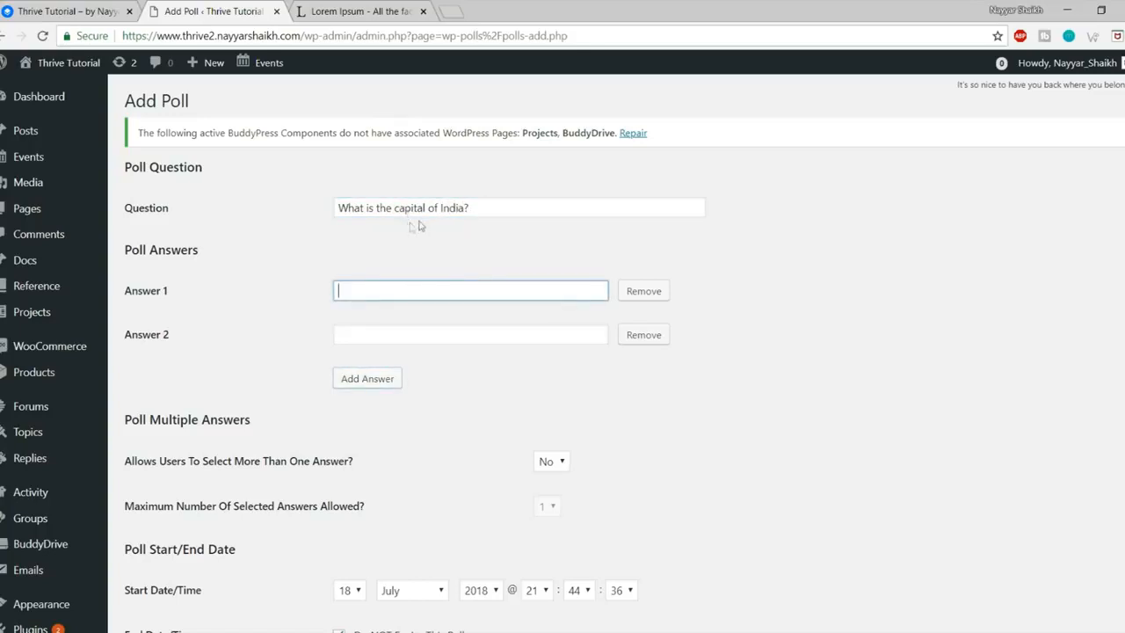
type("Mumbai")
key("Tab")
key("Tab")
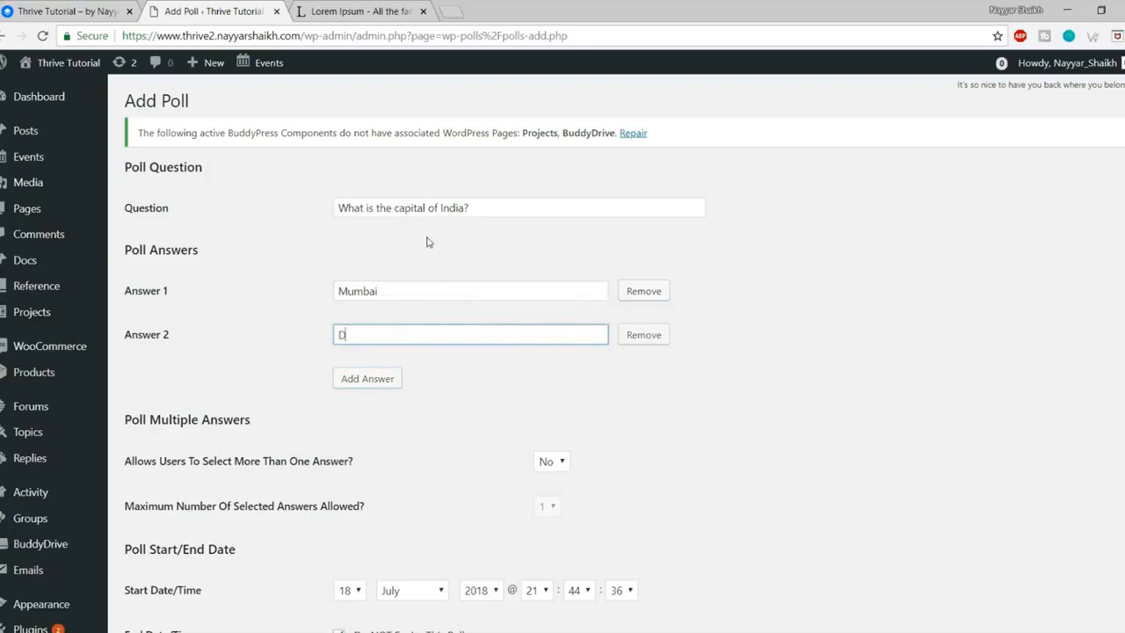
left_click(373, 378)
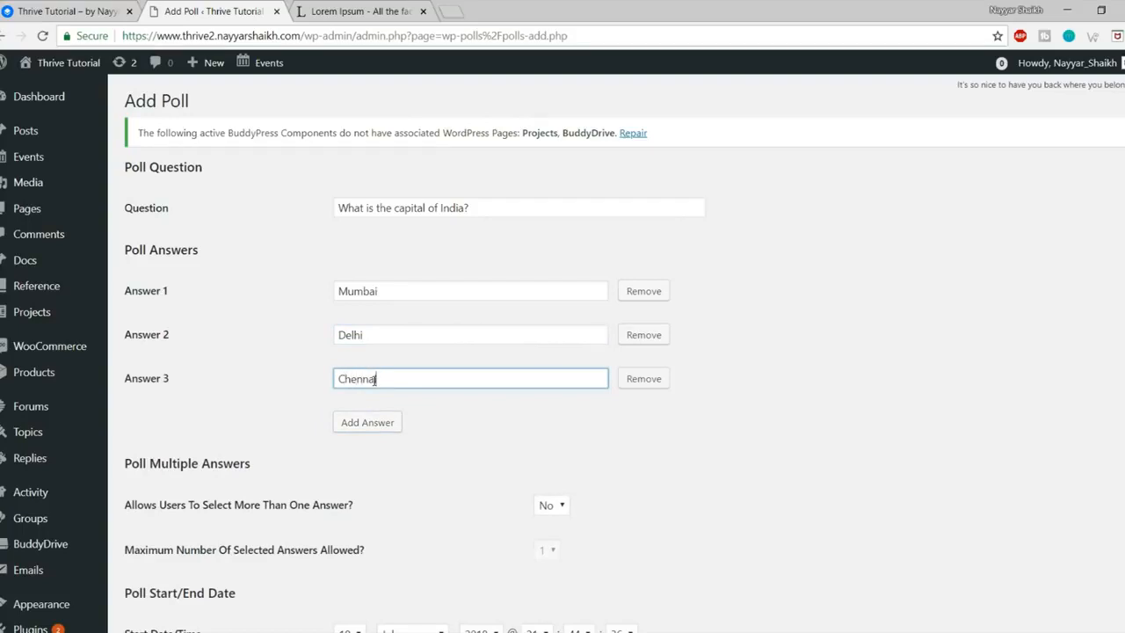
left_click(376, 419)
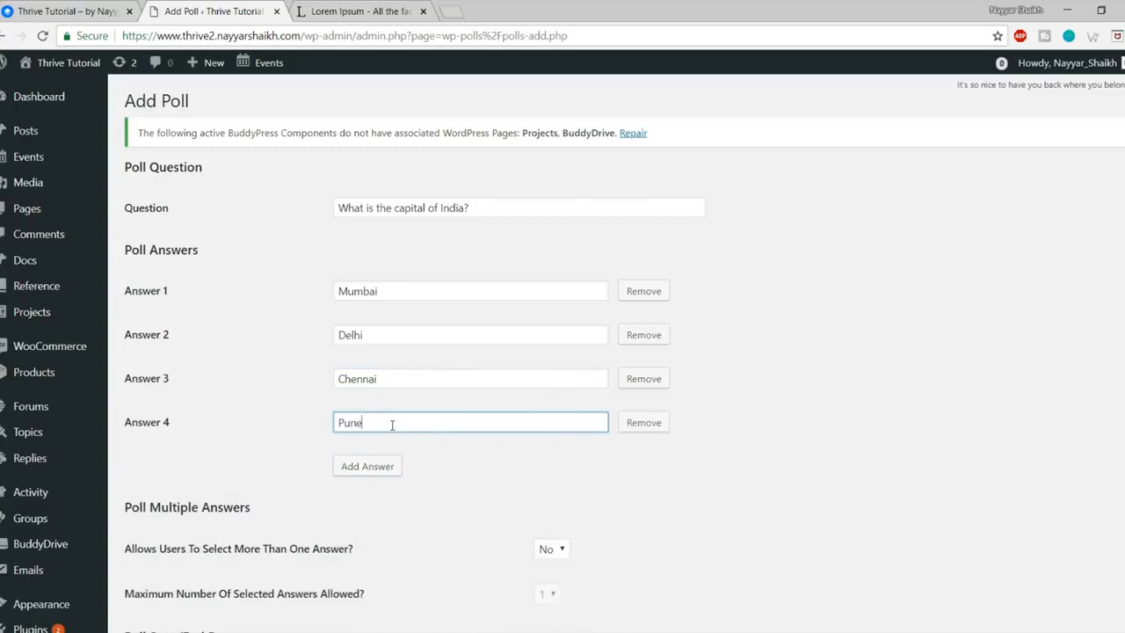
scroll(809, 501, "down", 3)
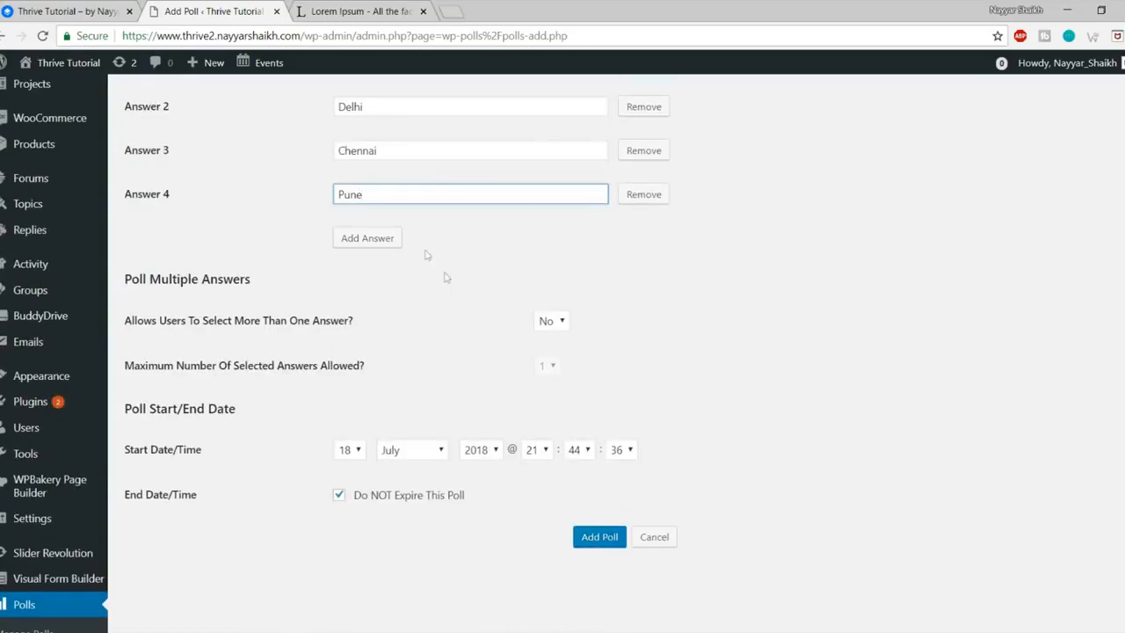
Step: Highlight the poll's multiple-answers and maximum-answers settings
left_click_drag(178, 322, 341, 323)
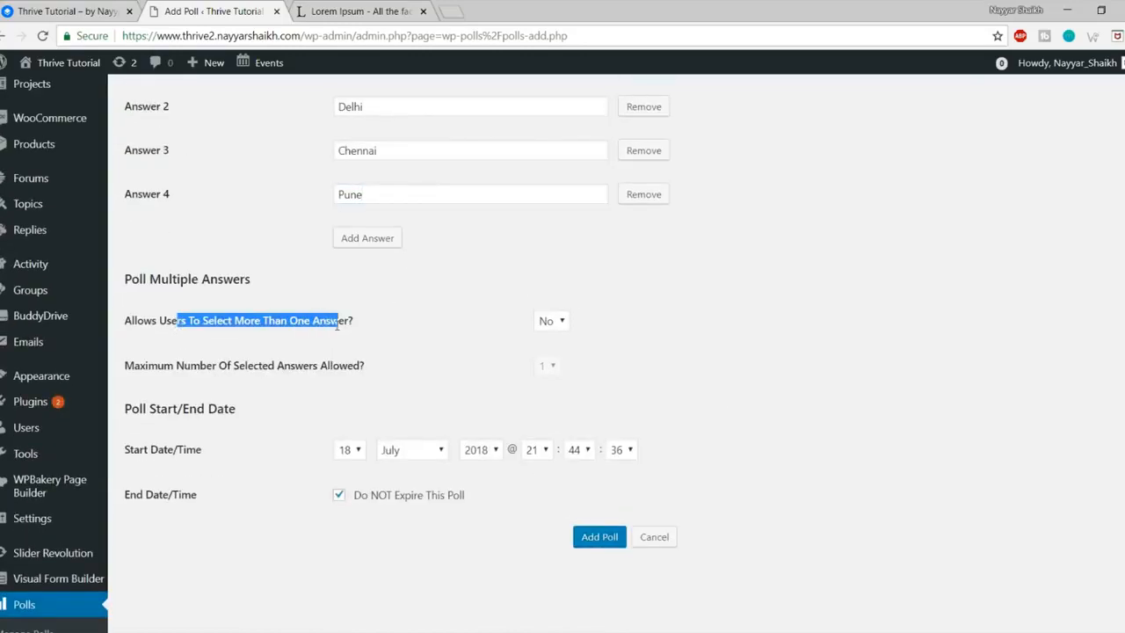
left_click(434, 331)
left_click_drag(188, 365, 384, 369)
left_click(429, 371)
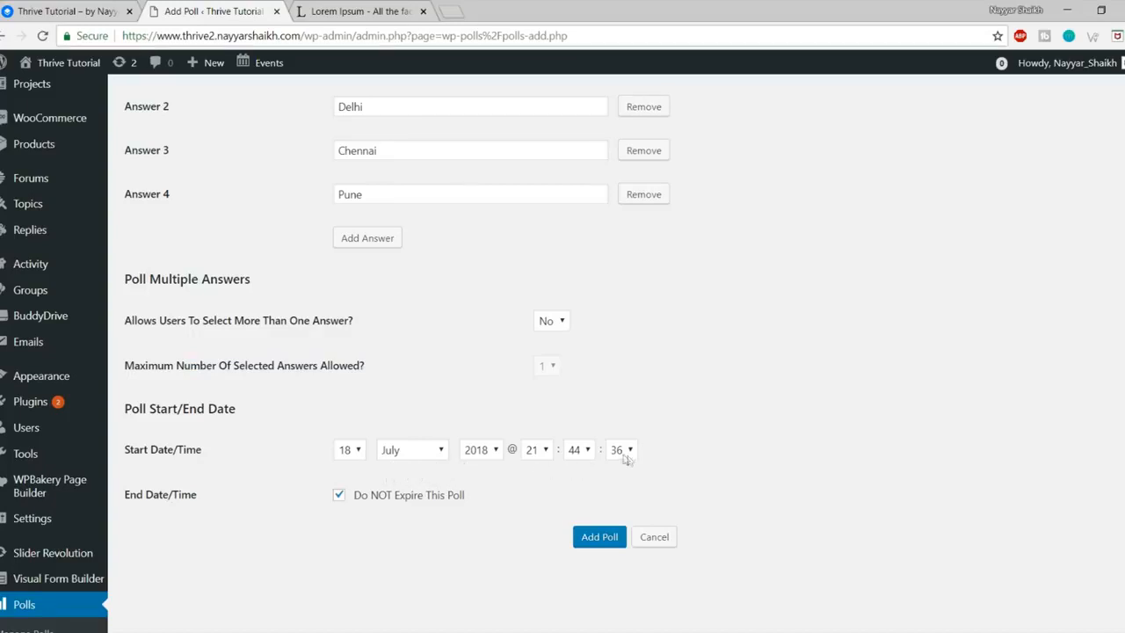
left_click_drag(206, 455, 132, 450)
left_click(132, 451)
scroll(507, 505, "down", 3)
Step: Try an end day of 22, re-check Do NOT Expire This Poll, and add the poll
left_click(391, 390)
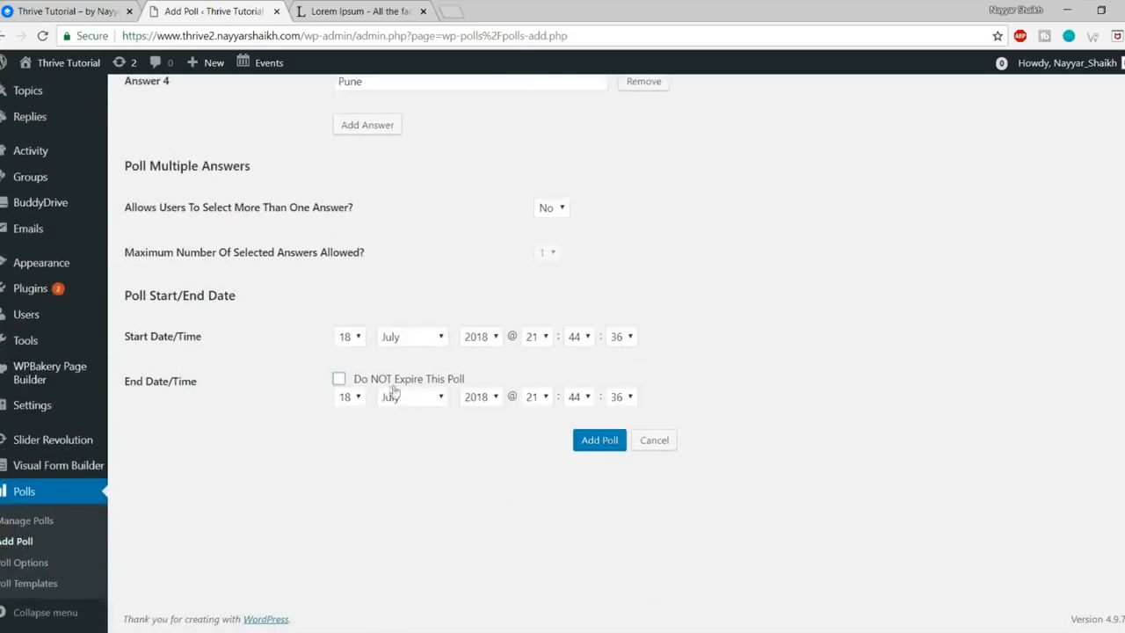
left_click(351, 397)
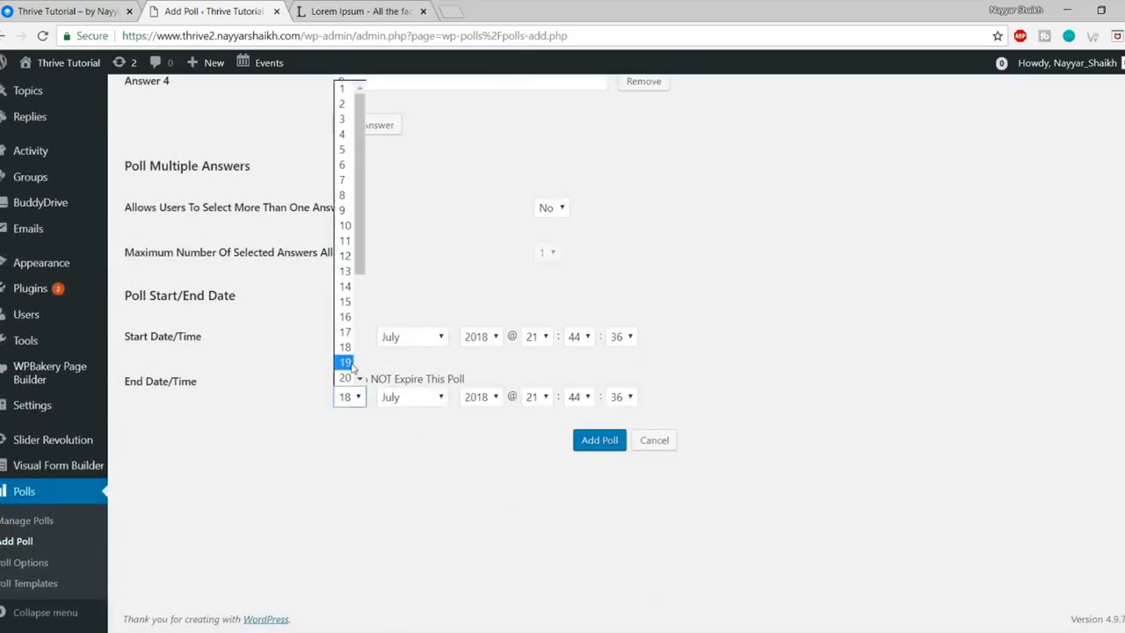
scroll(346, 351, "down", 3)
left_click(346, 255)
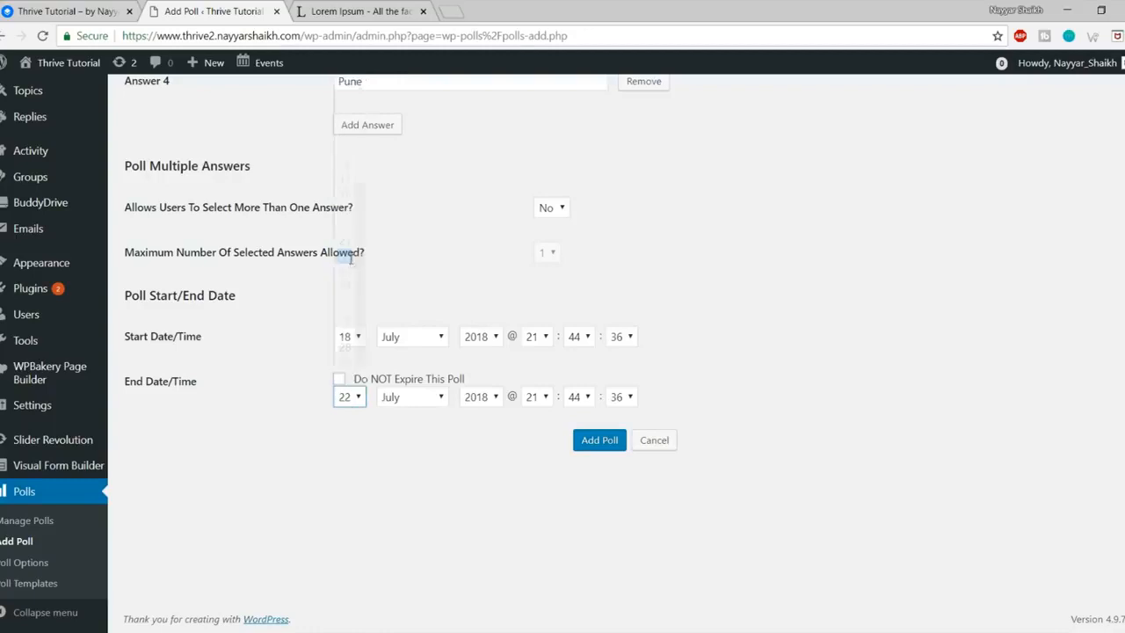
left_click(338, 379)
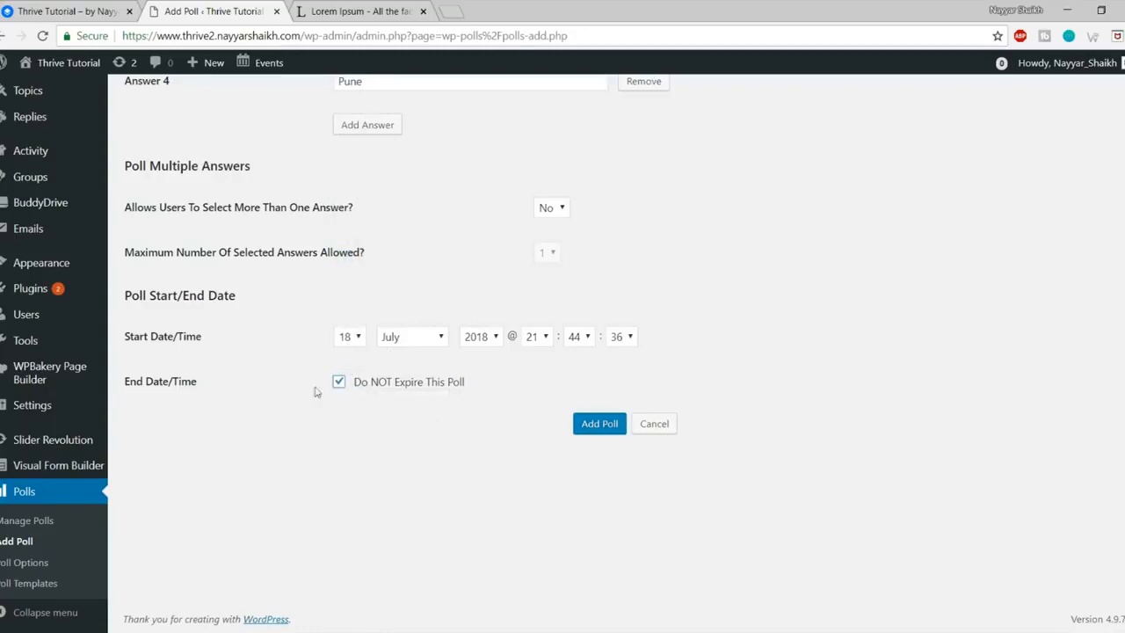
left_click(585, 431)
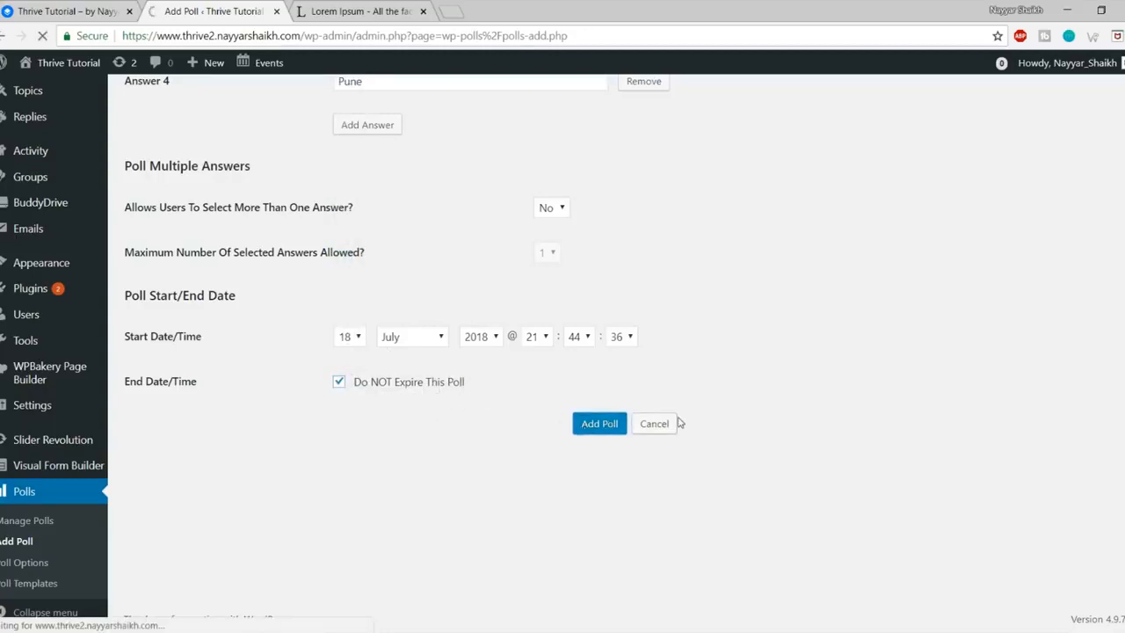
Step: Open the site's front page in a new tab from the admin bar site name
right_click(77, 68)
left_click(132, 77)
left_click(339, 11)
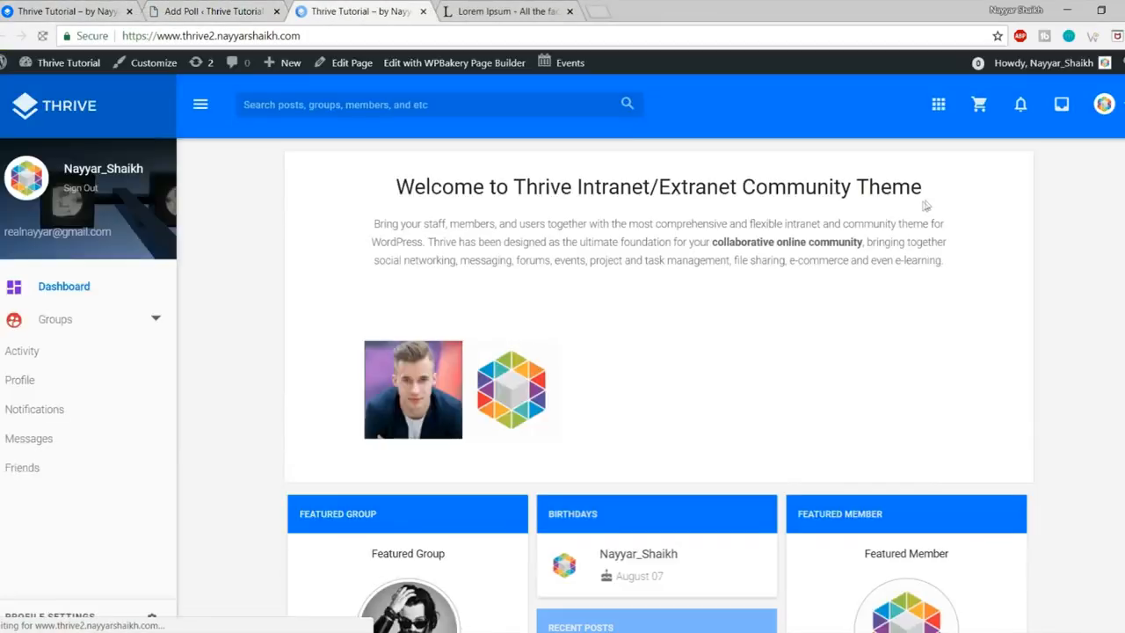
scroll(967, 254, "down", 5)
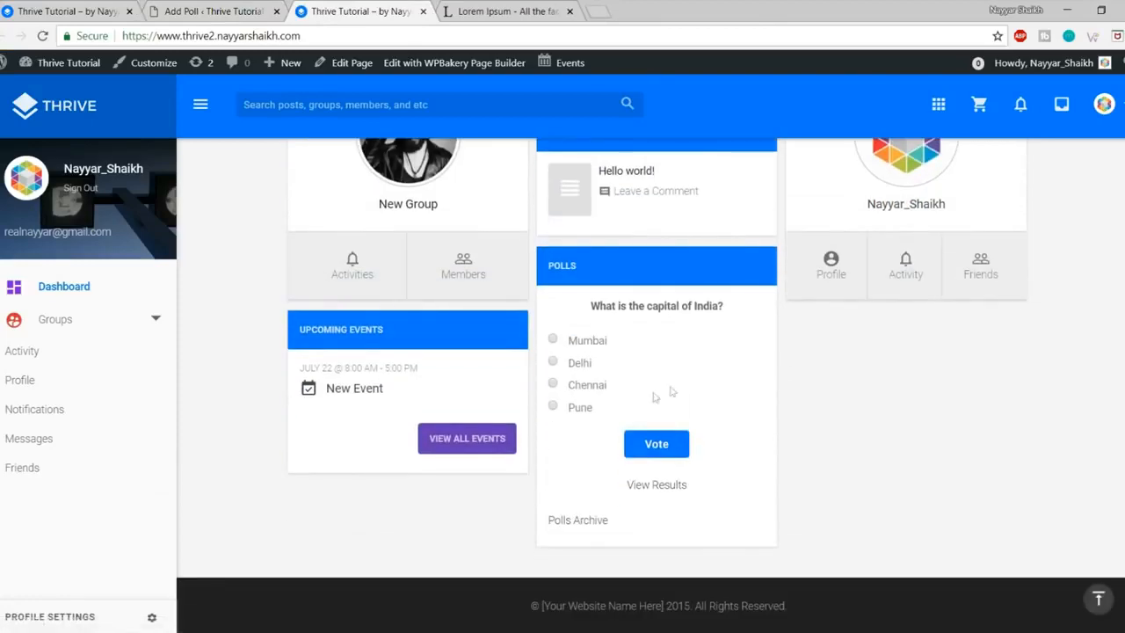
Step: Vote Delhi in the capital of India poll and check its 100% result
triple_click(622, 305)
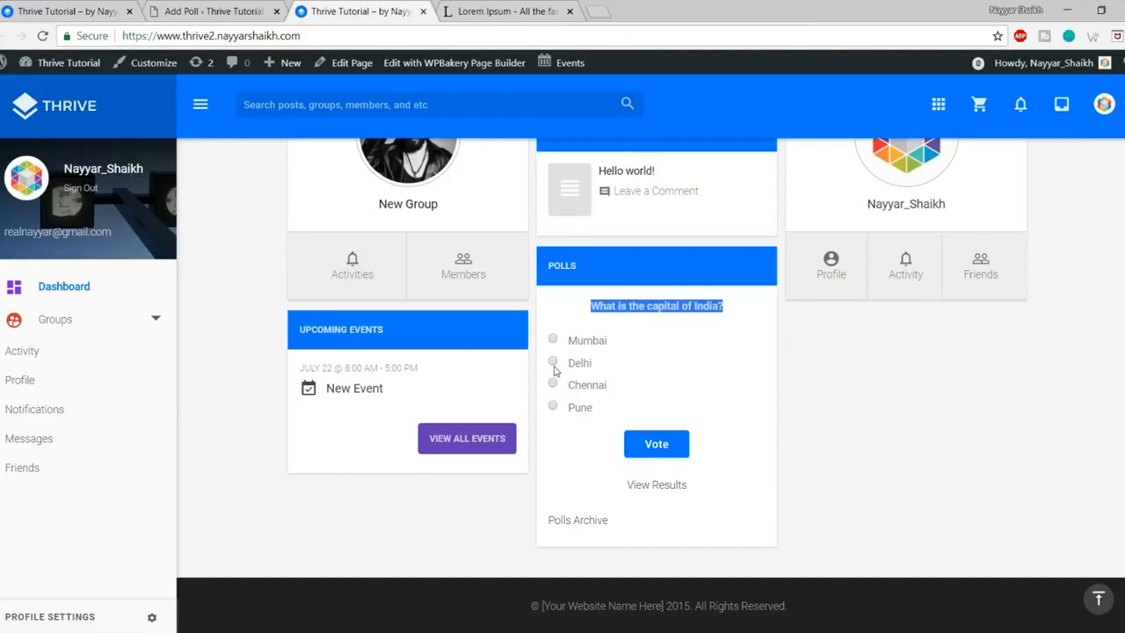
left_click(677, 446)
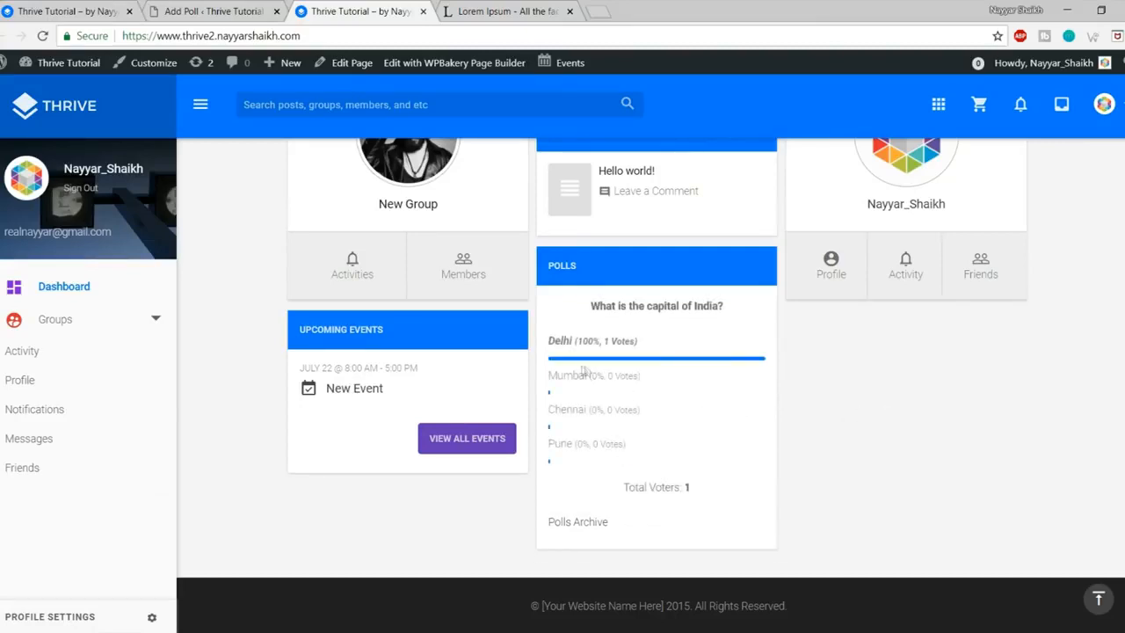
left_click_drag(585, 341, 666, 348)
left_click(580, 365)
left_click_drag(562, 341, 667, 343)
left_click(668, 343)
scroll(667, 352, "up", 3)
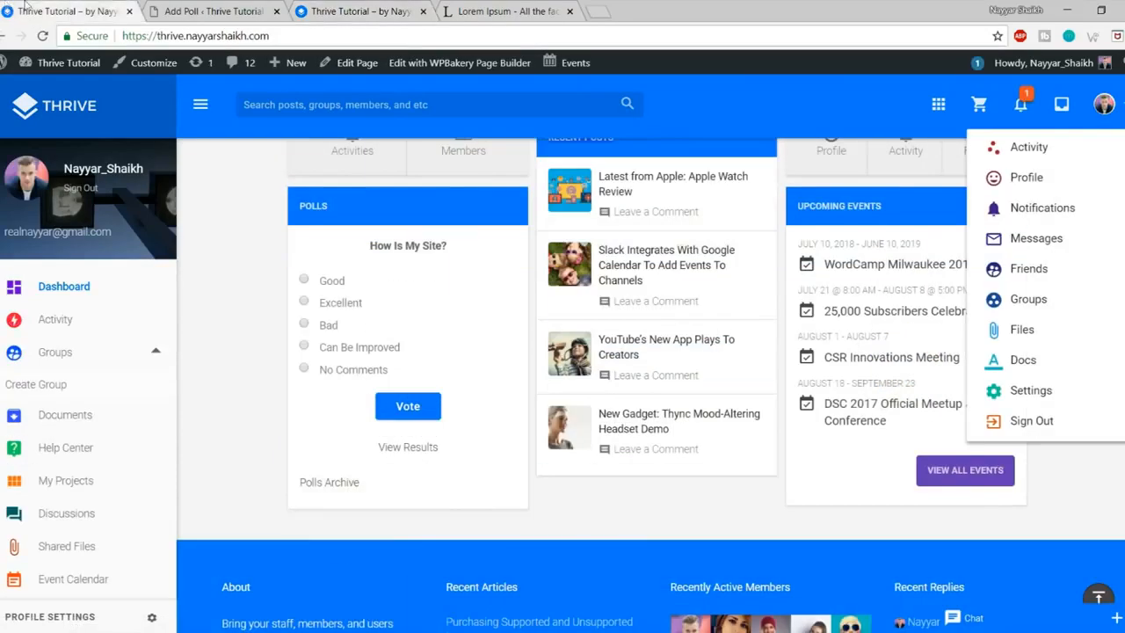
scroll(681, 343, "up", 2)
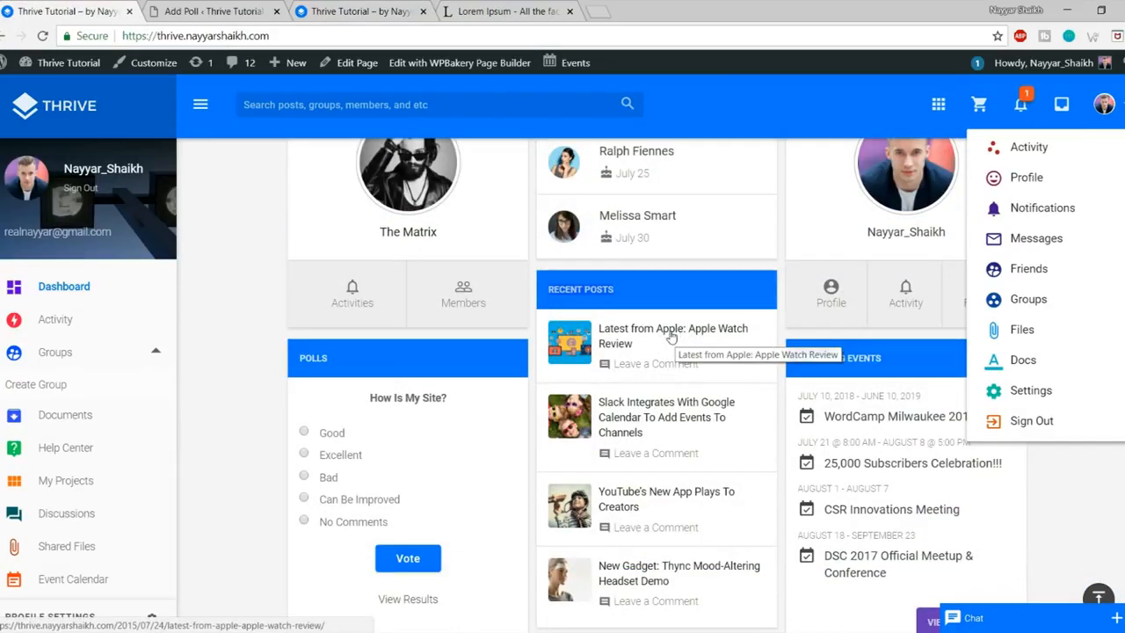
Step: Open the Apple Watch Review post from Recent Posts and scroll through its content
left_click(713, 337)
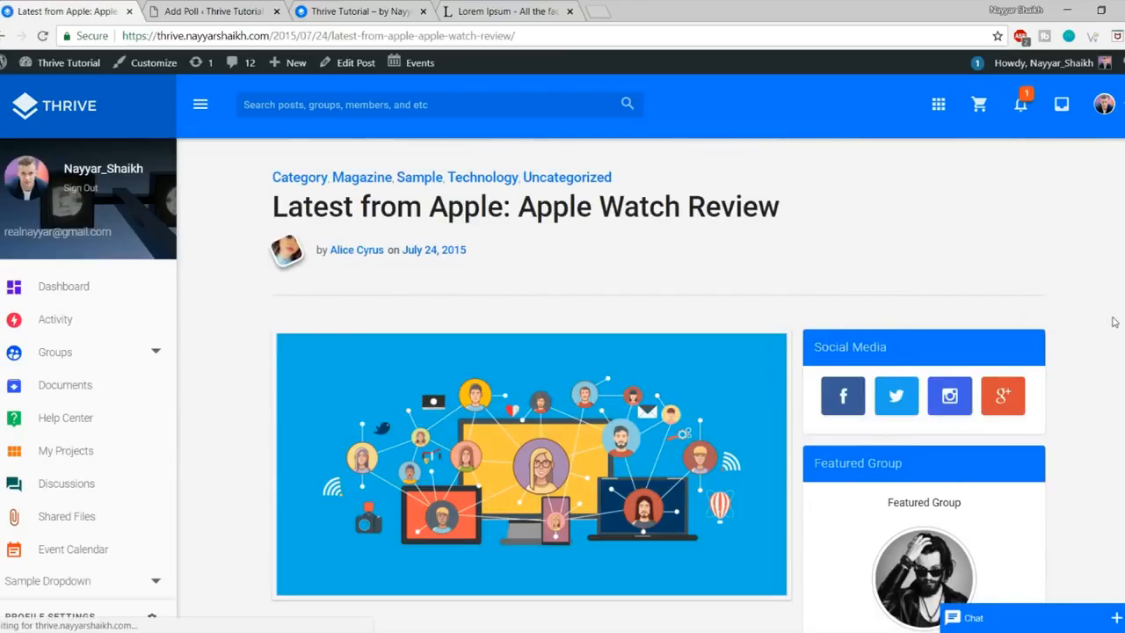
scroll(1115, 321, "down", 8)
scroll(1114, 322, "down", 4)
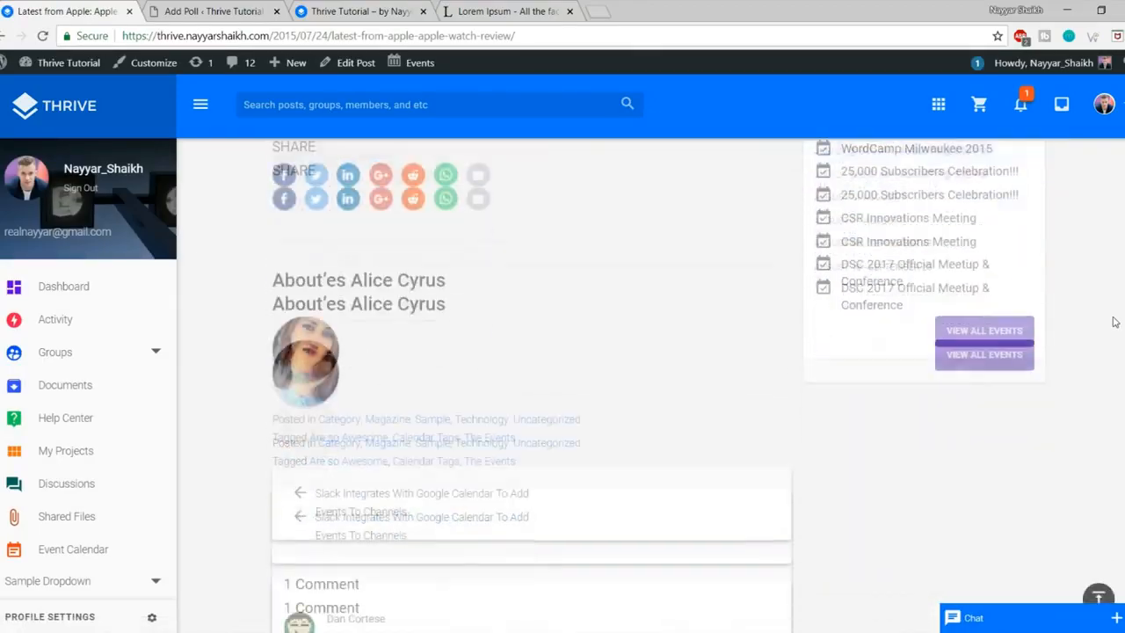
scroll(1114, 322, "up", 4)
scroll(1114, 322, "up", 5)
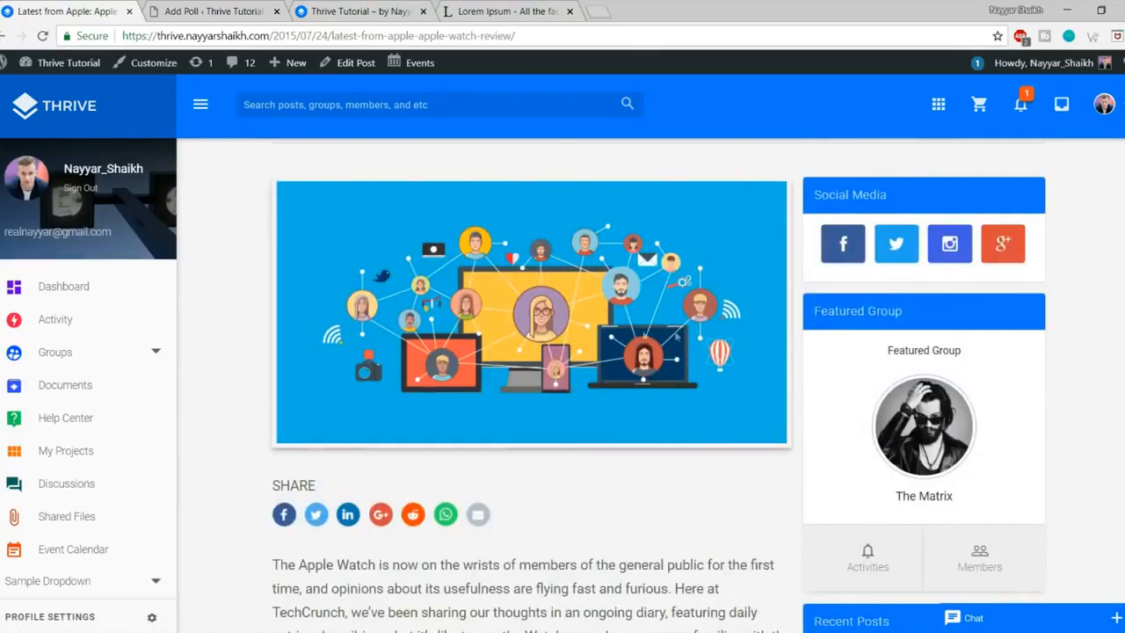
scroll(580, 290, "up", 2)
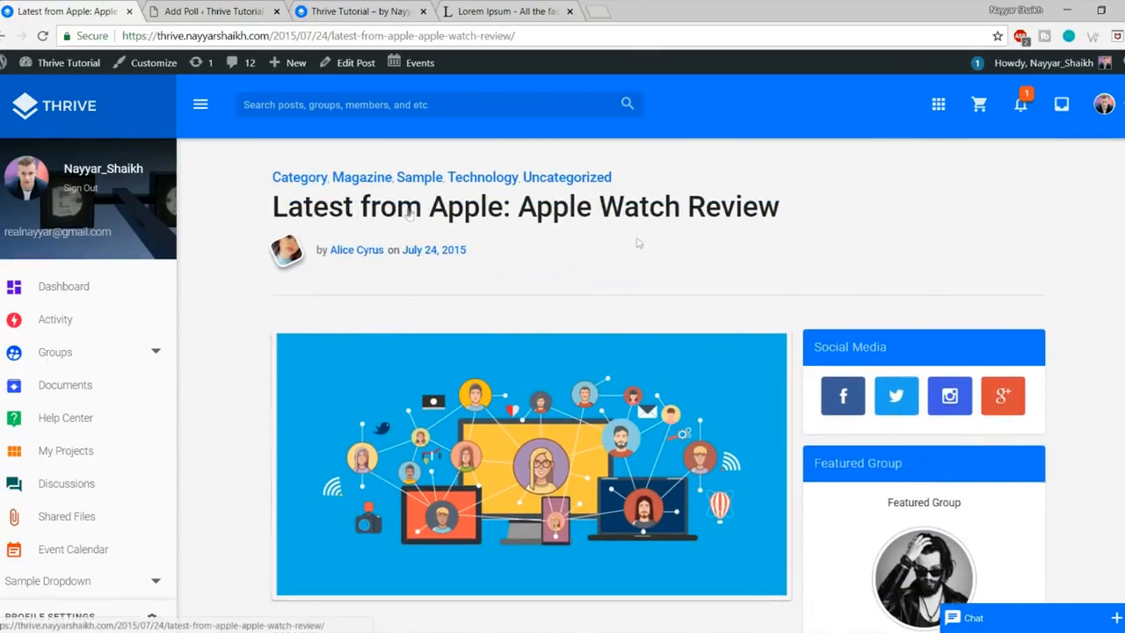
scroll(650, 282, "down", 4)
Step: Review the rest of the post and its sidebar widgets, then return to the Add Poll page
left_click_drag(269, 338, 432, 422)
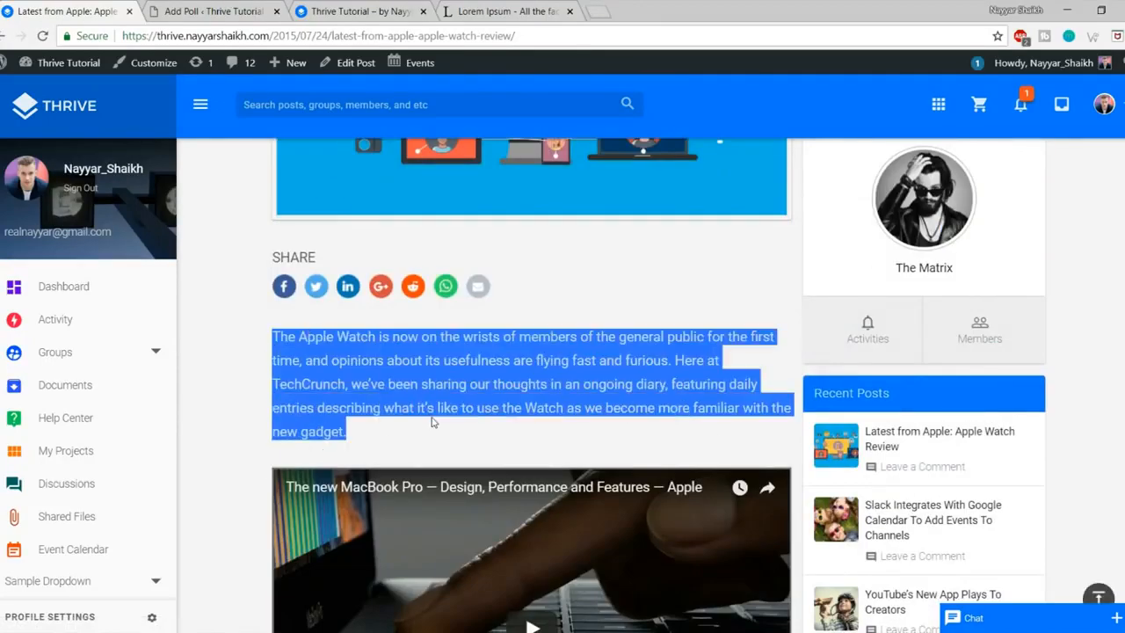
left_click(432, 422)
scroll(548, 349, "down", 3)
scroll(649, 381, "down", 5)
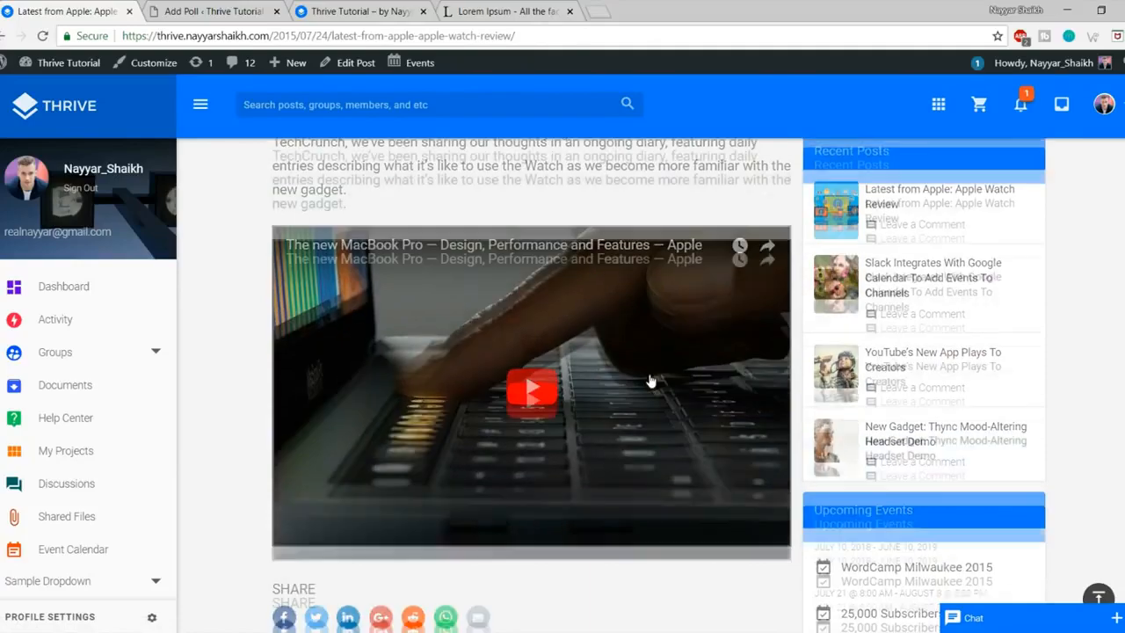
scroll(650, 381, "down", 5)
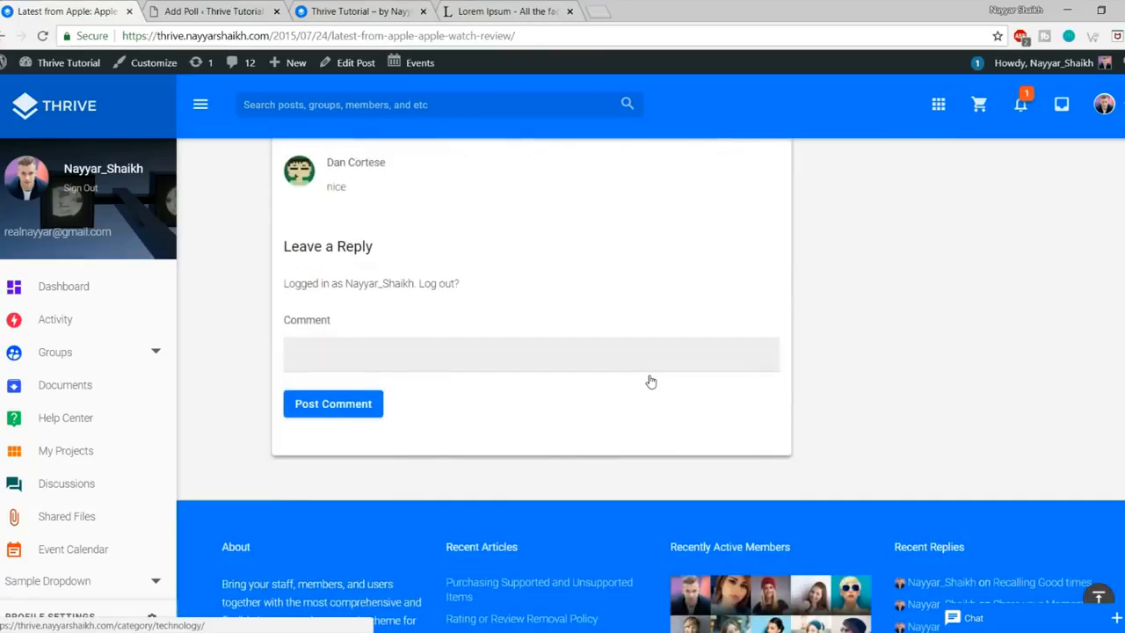
scroll(610, 387, "up", 7)
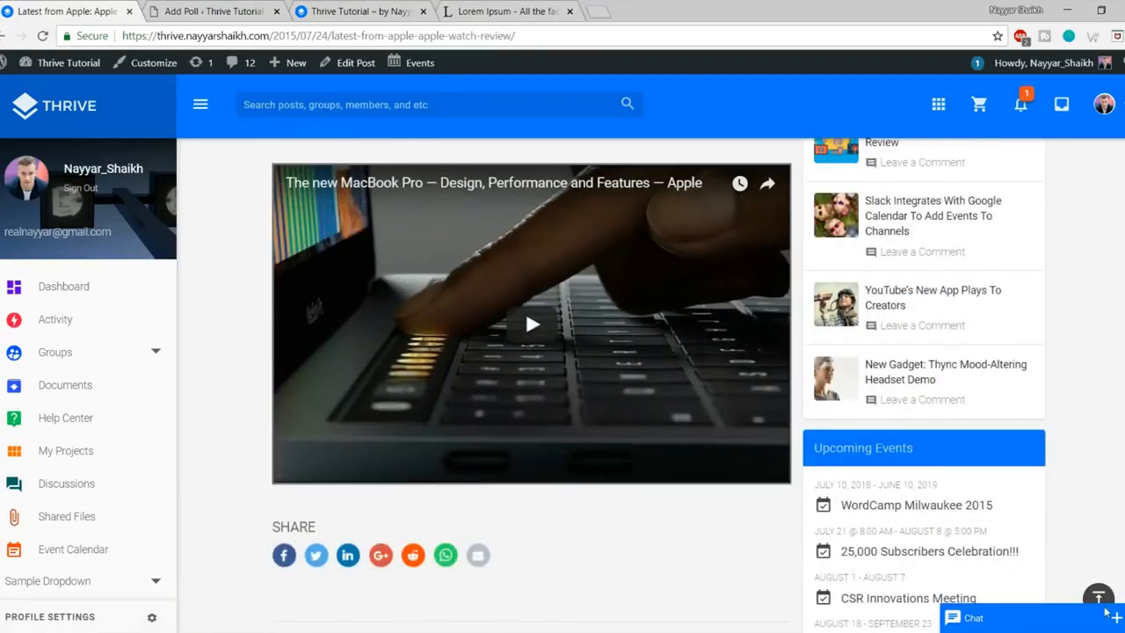
left_click(1100, 599)
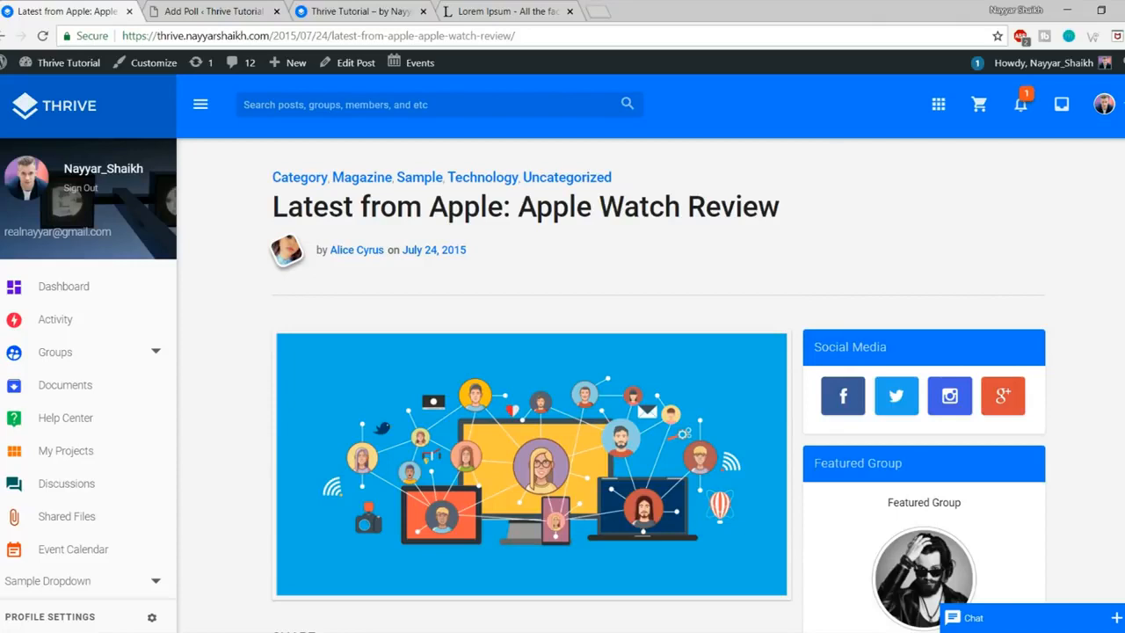
left_click(234, 10)
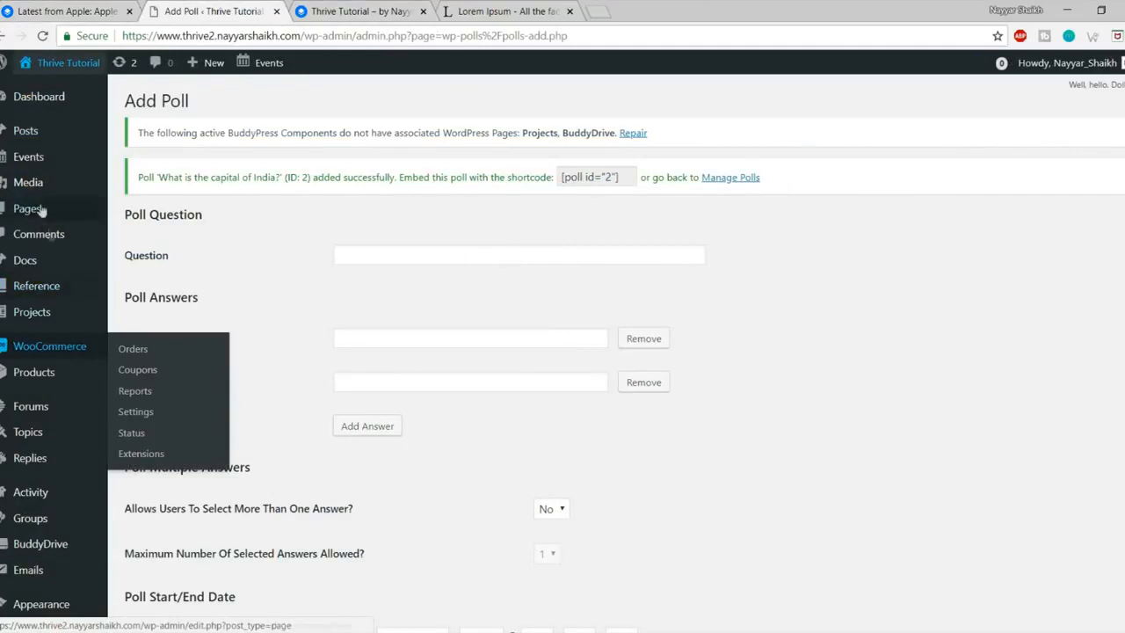
Step: Start a new post titled with the copied 'Latest from Apple: Apple Watch Review' heading
mouse_move(35, 130)
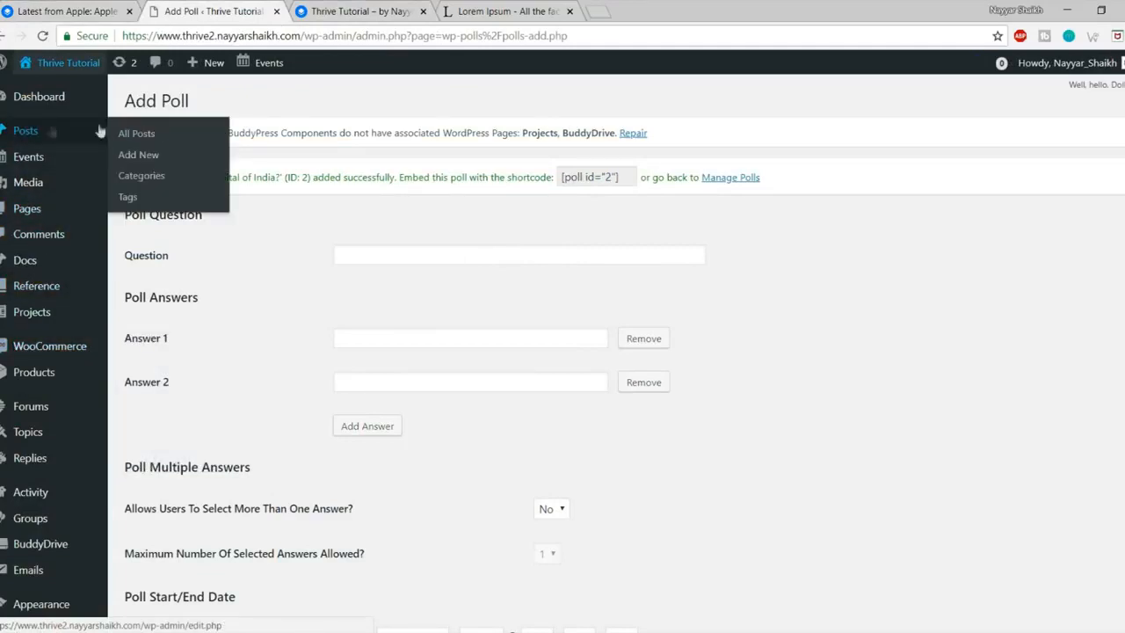
left_click(158, 157)
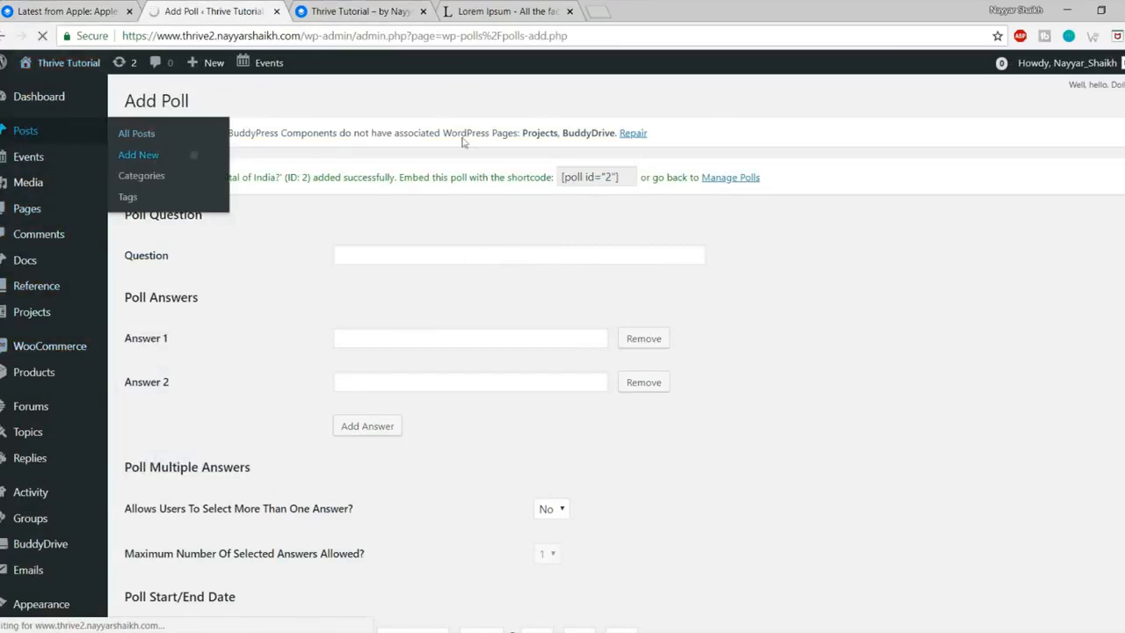
left_click(352, 9)
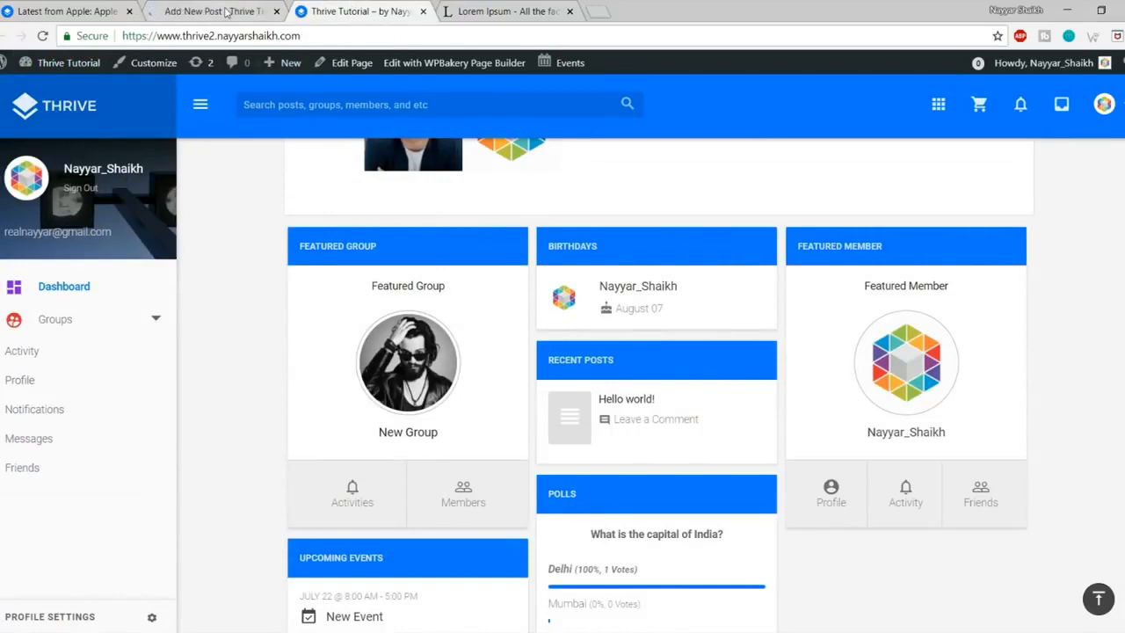
left_click(206, 9)
left_click(81, 10)
left_click_drag(266, 208, 809, 213)
key("ctrl+c")
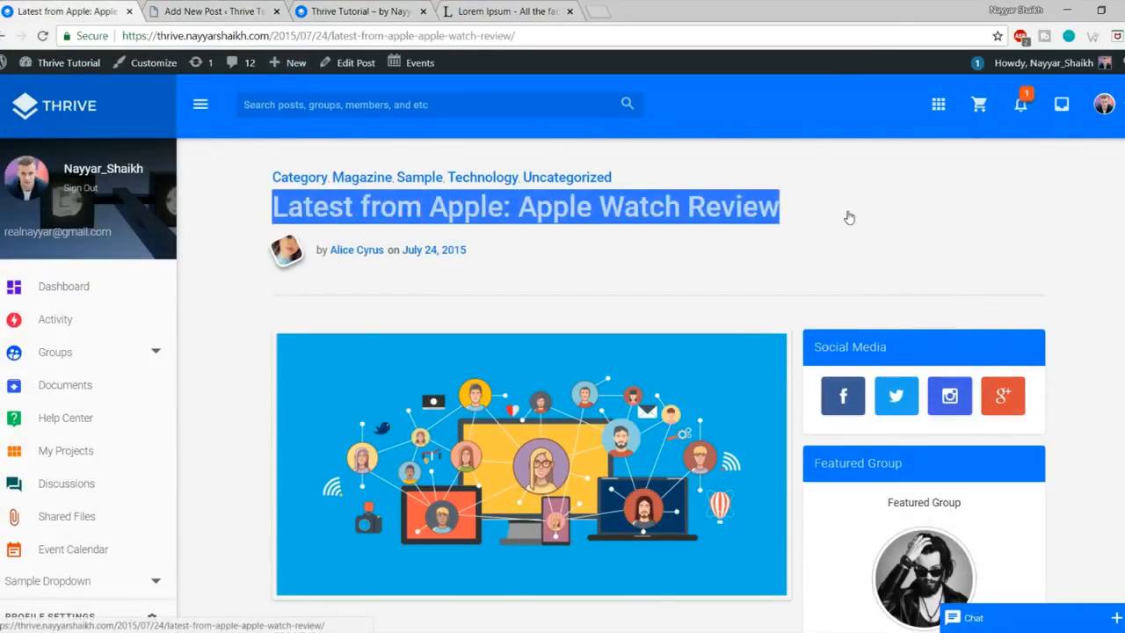
left_click(214, 10)
key("ctrl+v")
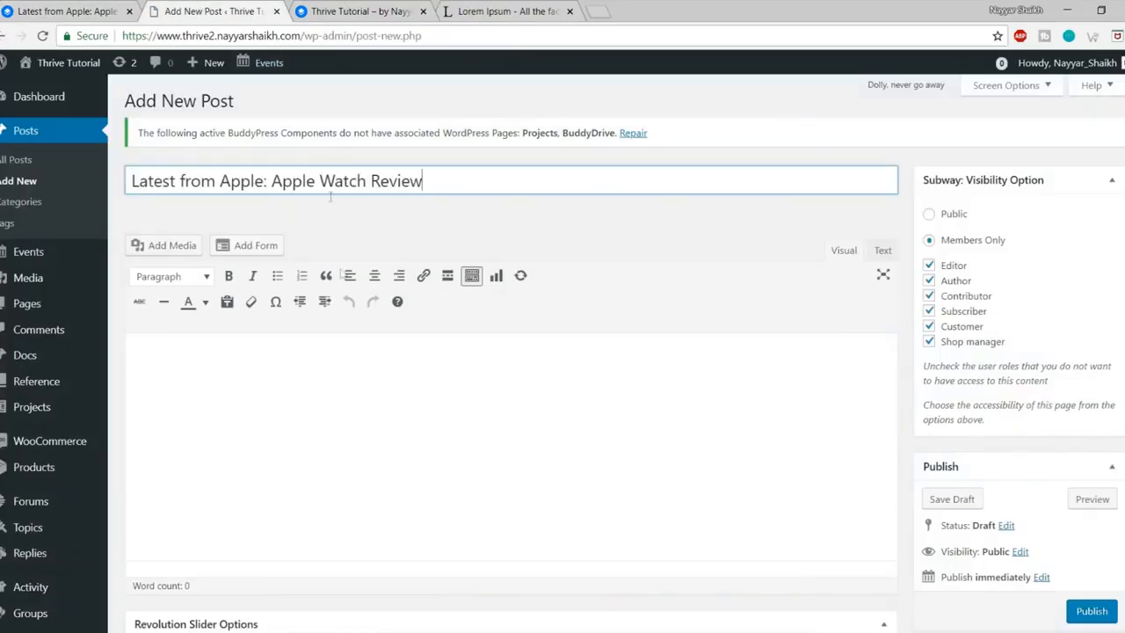
Step: Fill the new post's body with the copied Lorem Ipsum paragraphs
left_click(373, 378)
scroll(373, 378, "down", 1)
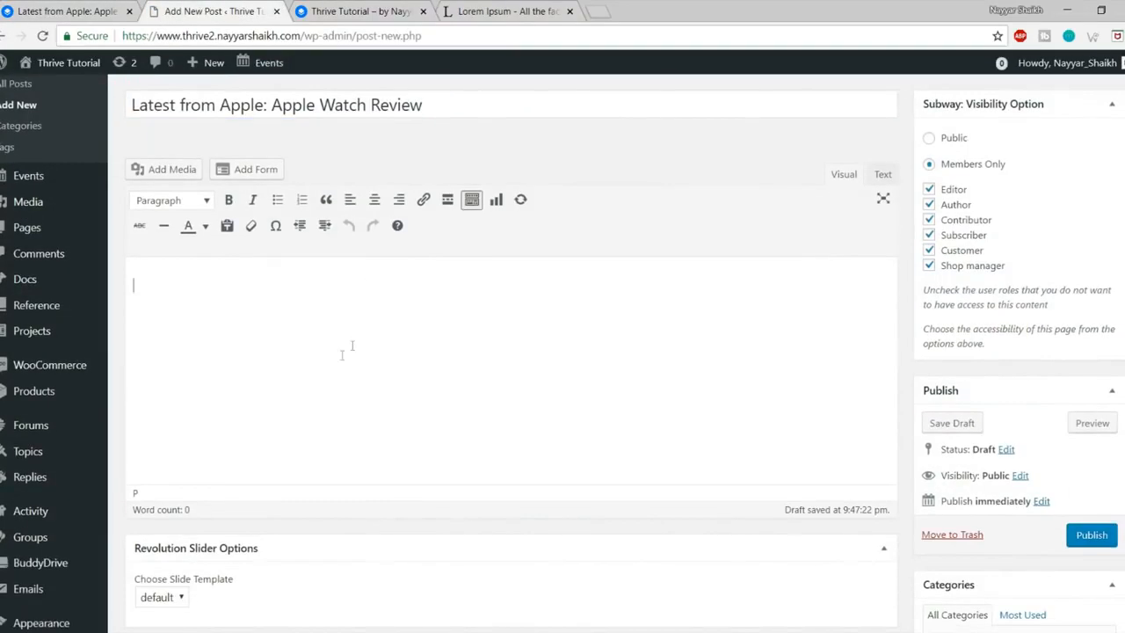
left_click(472, 9)
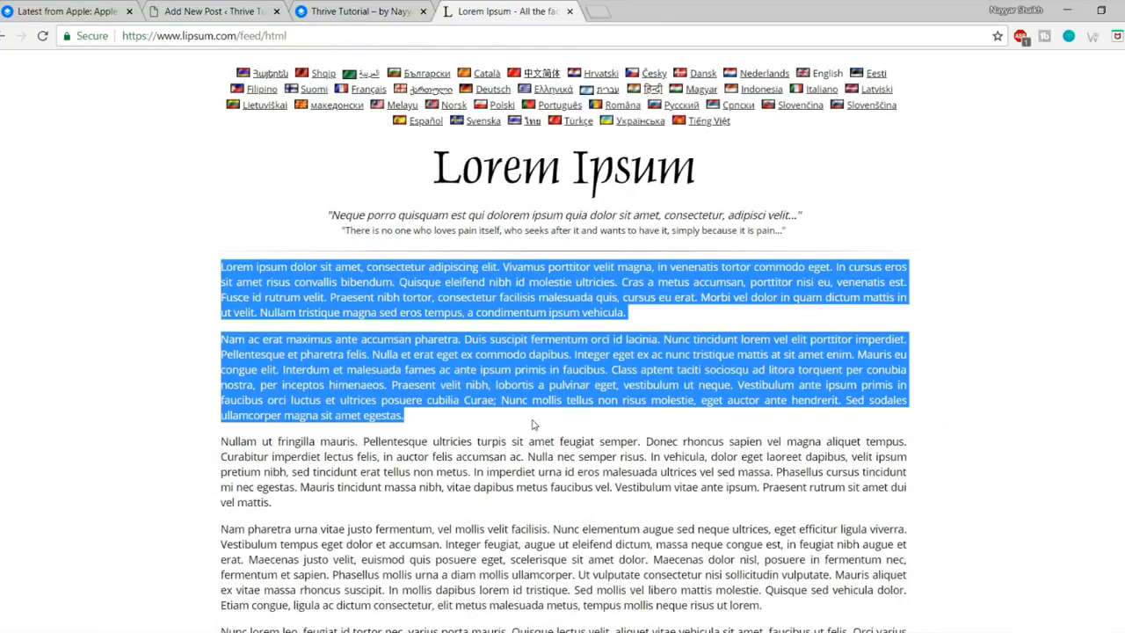
key("ctrl+c")
left_click(202, 9)
key("ctrl+v")
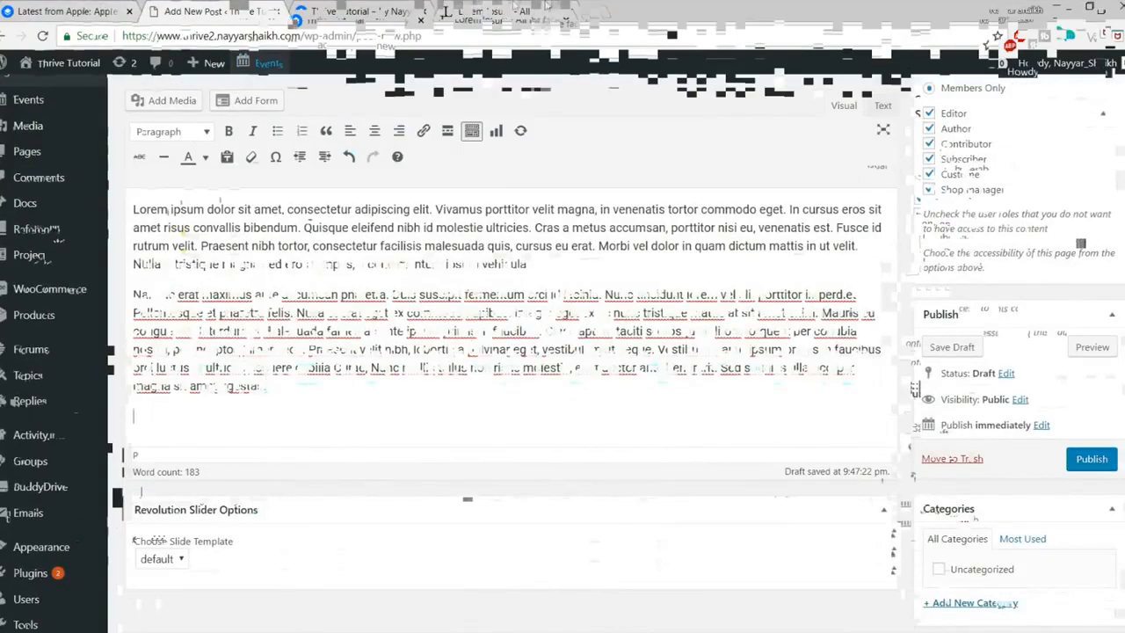
left_click(594, 7)
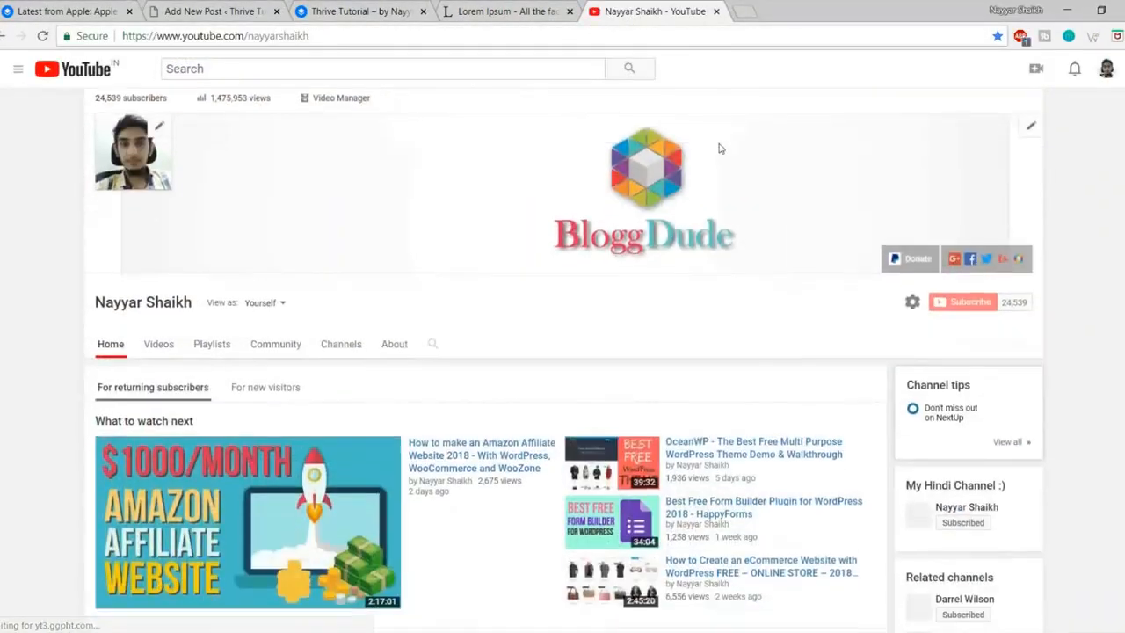
Step: Embed the 'How to make an Amazon Affiliate Website 2018' video below the paragraphs by pasting its link
scroll(719, 148, "down", 3)
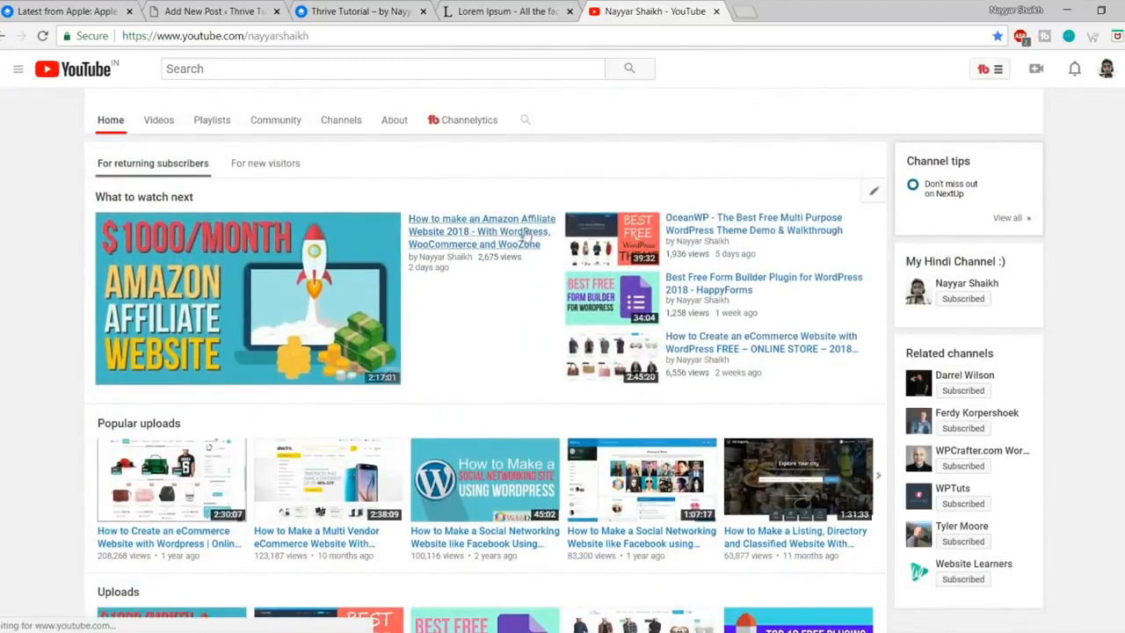
right_click(469, 233)
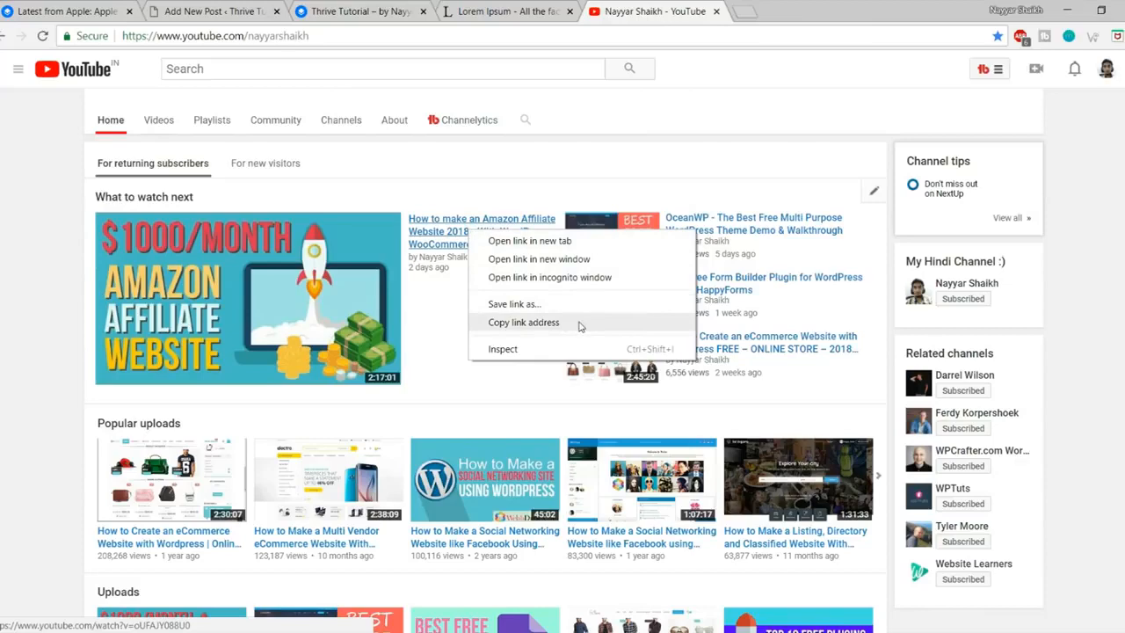
left_click(524, 322)
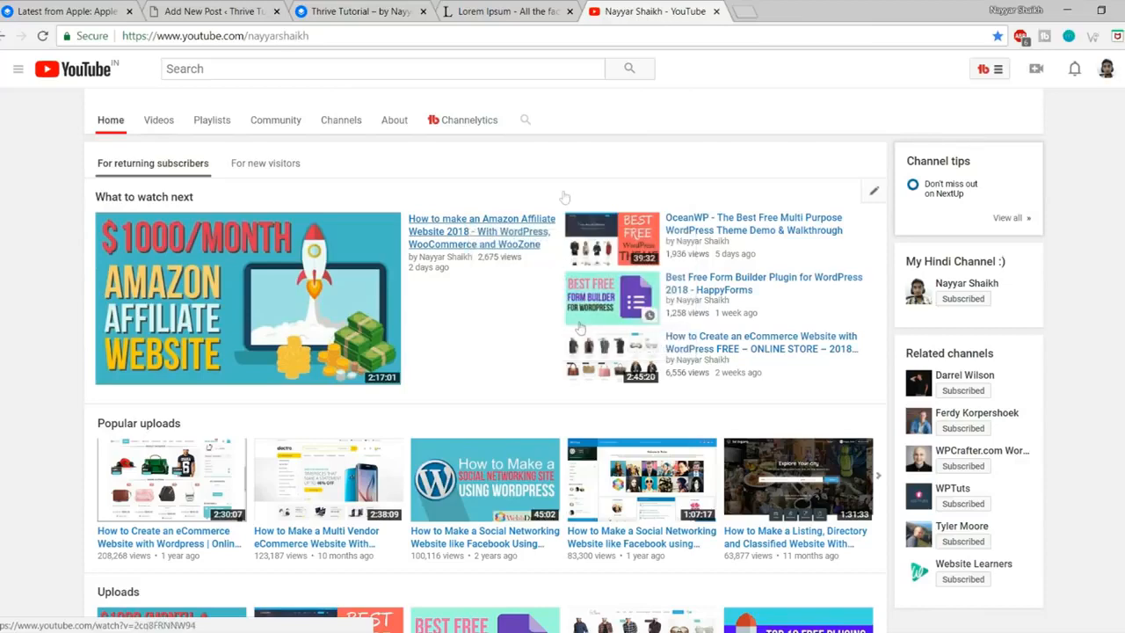
left_click(214, 9)
key("ctrl+v")
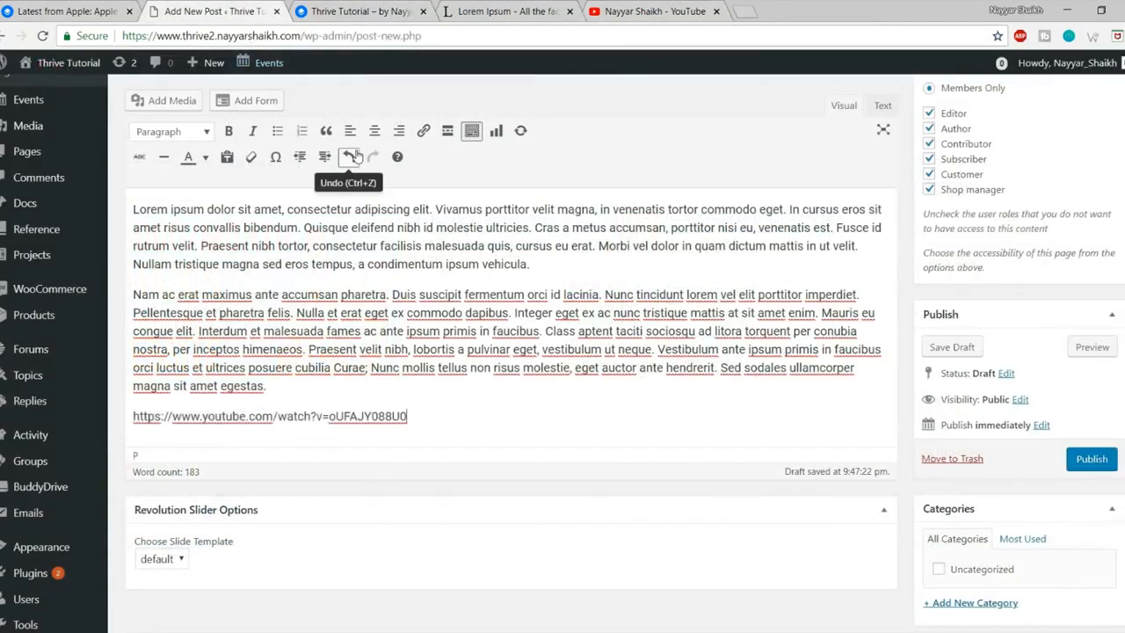
scroll(674, 346, "down", 3)
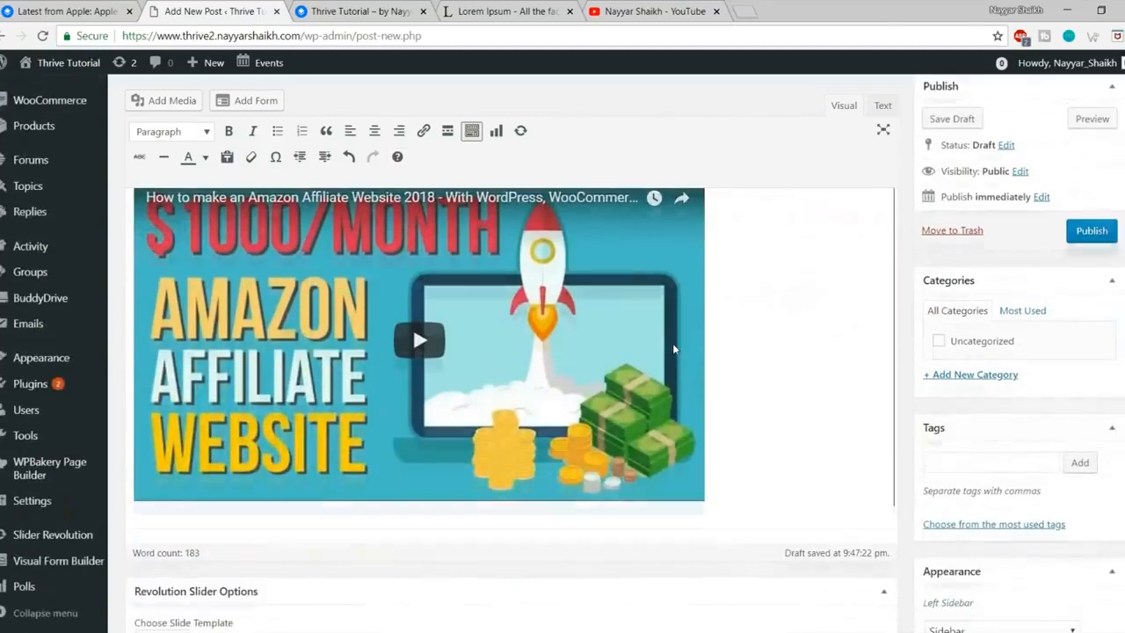
scroll(611, 375, "up", 1)
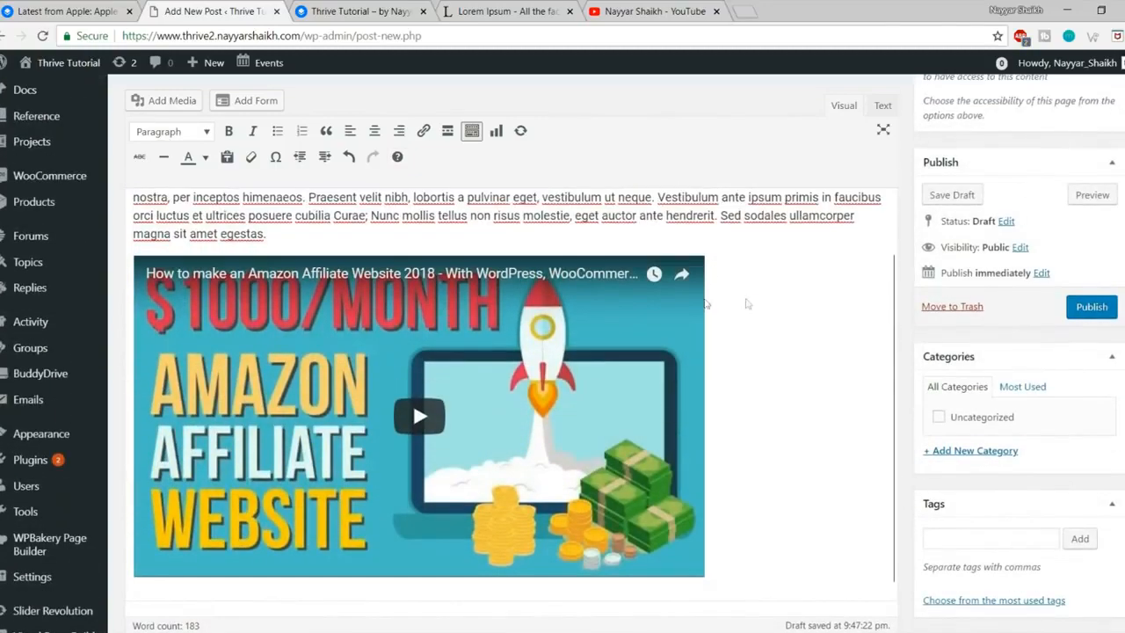
left_click(794, 300)
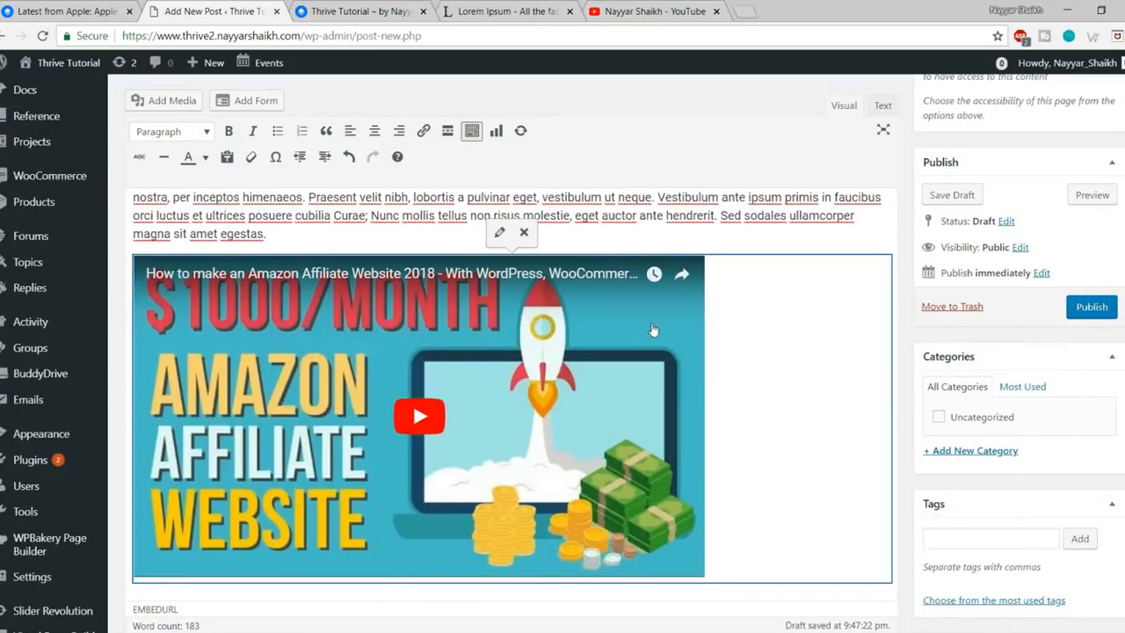
scroll(653, 329, "down", 2)
scroll(734, 339, "up", 3)
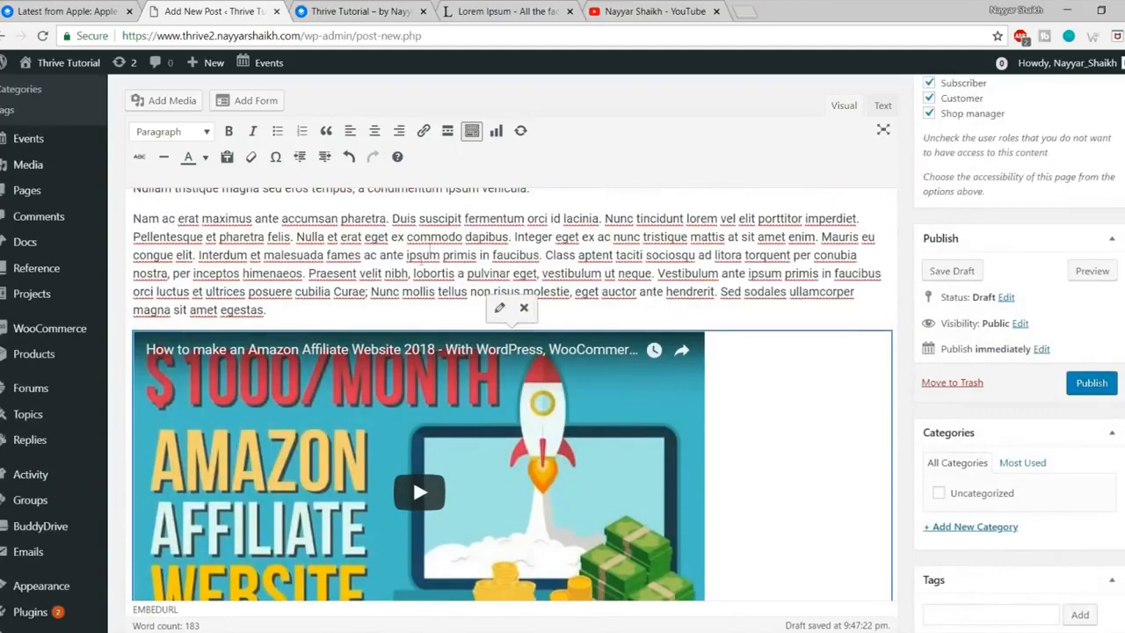
scroll(422, 258, "up", 2)
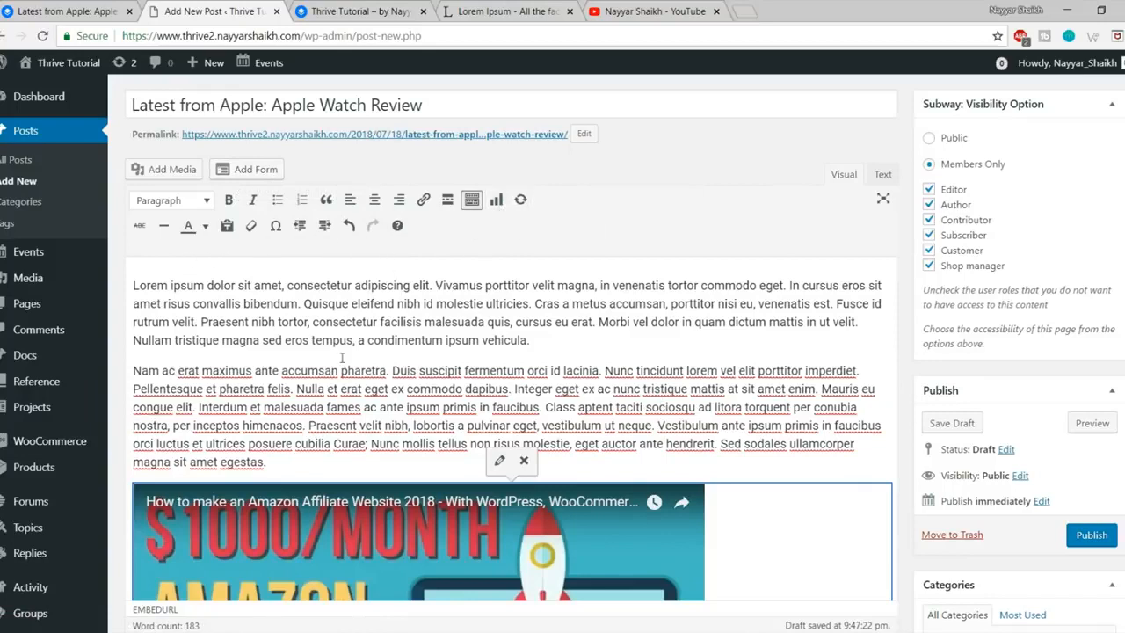
Step: Make the opening sentences of the second paragraph red
left_click_drag(134, 370, 602, 370)
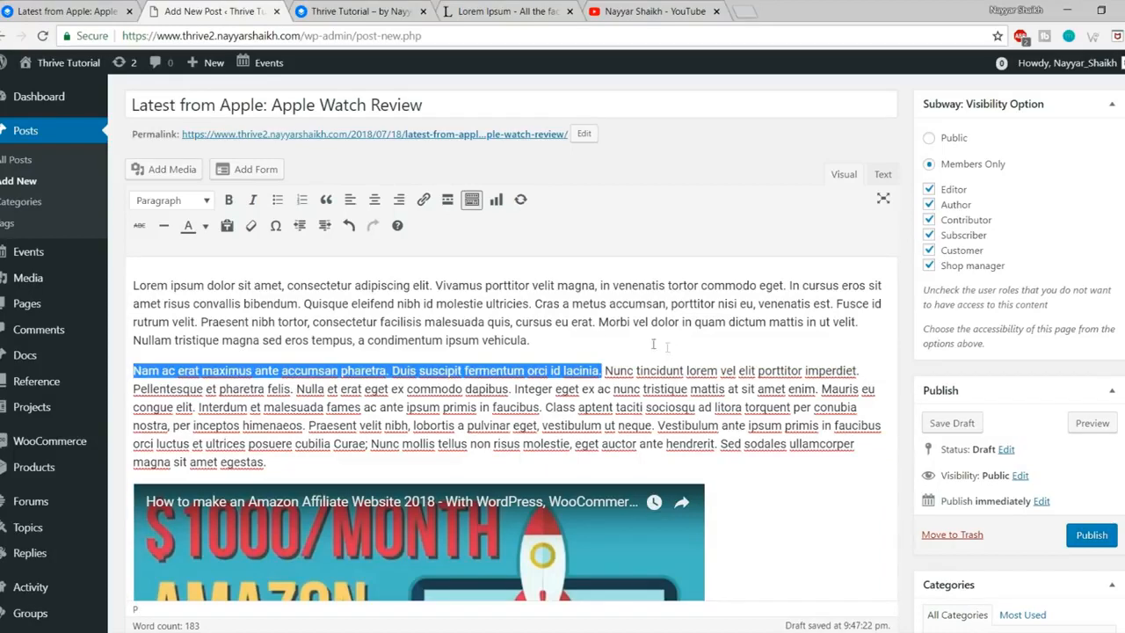
left_click(207, 227)
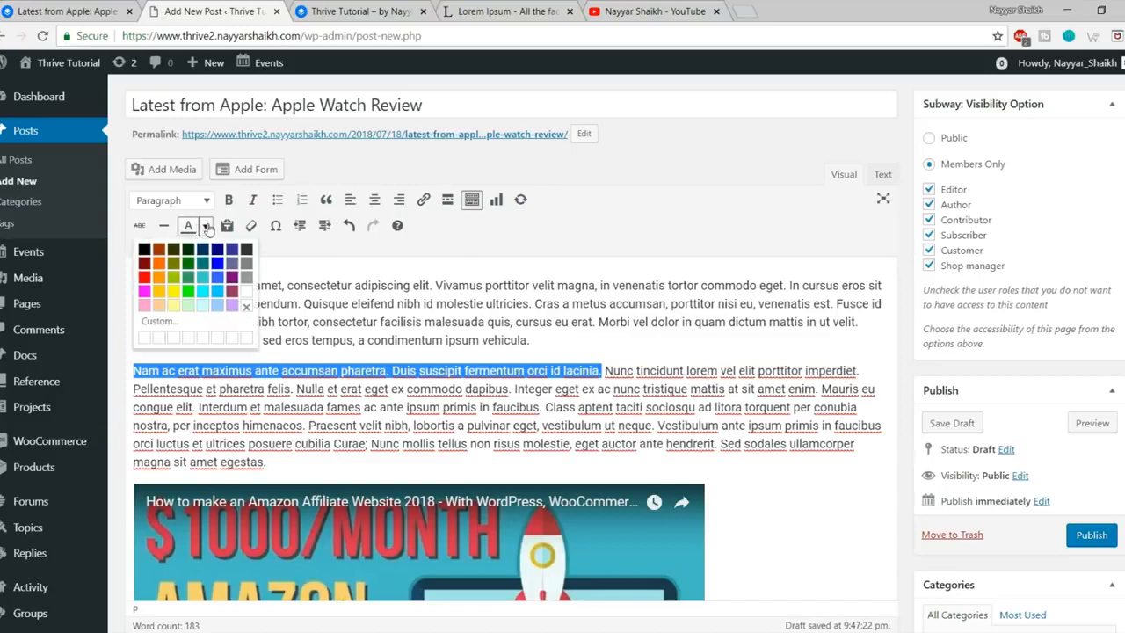
left_click(232, 293)
left_click(241, 378)
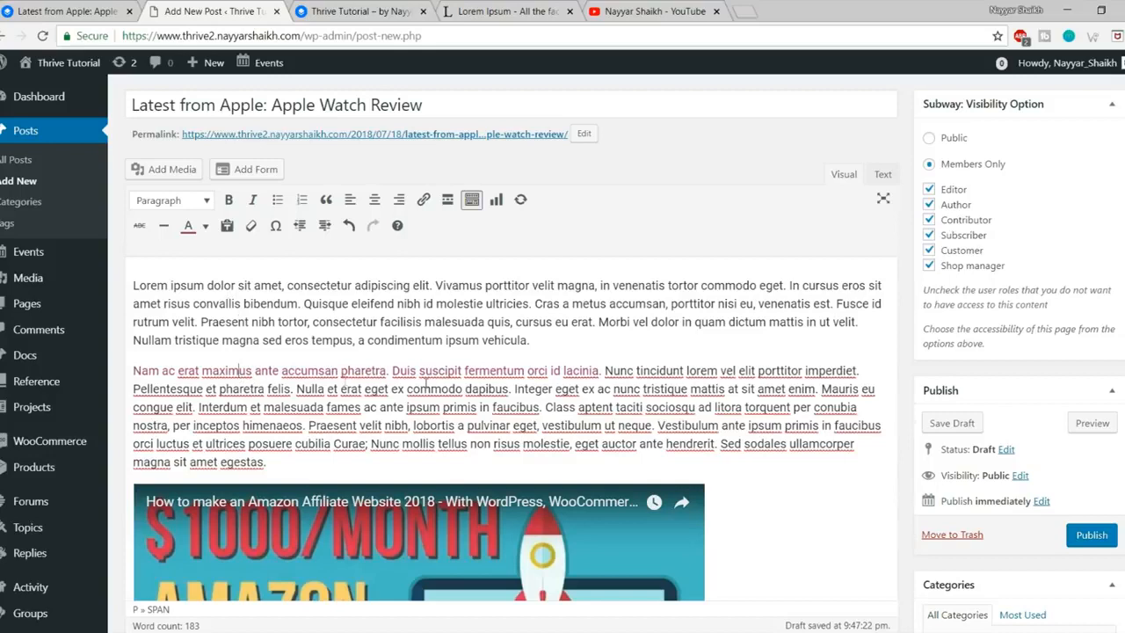
left_click_drag(603, 371, 295, 370)
left_click(266, 358)
Step: Link the phrase 'a condimentum ipsum vehicula' to google.com
left_click_drag(359, 340, 527, 341)
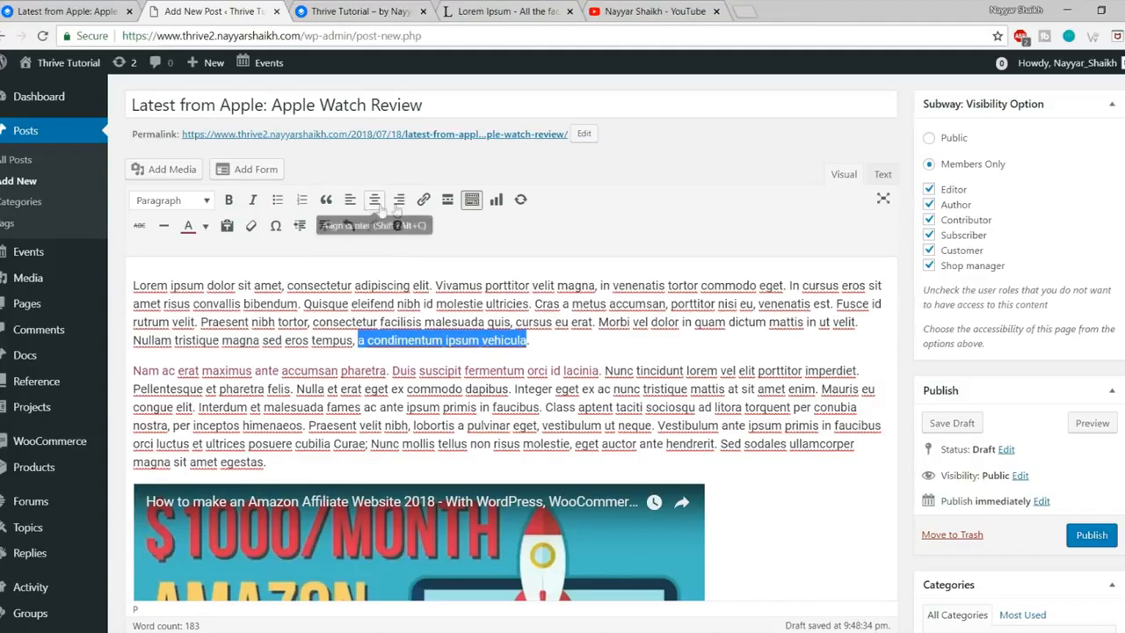
left_click(423, 200)
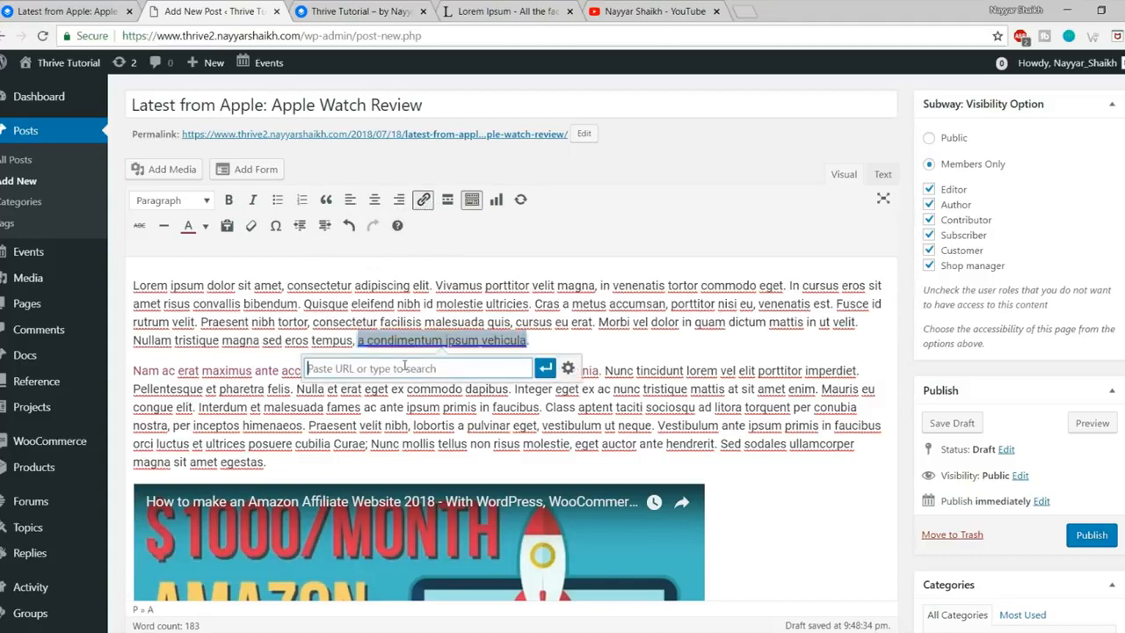
type("google.com")
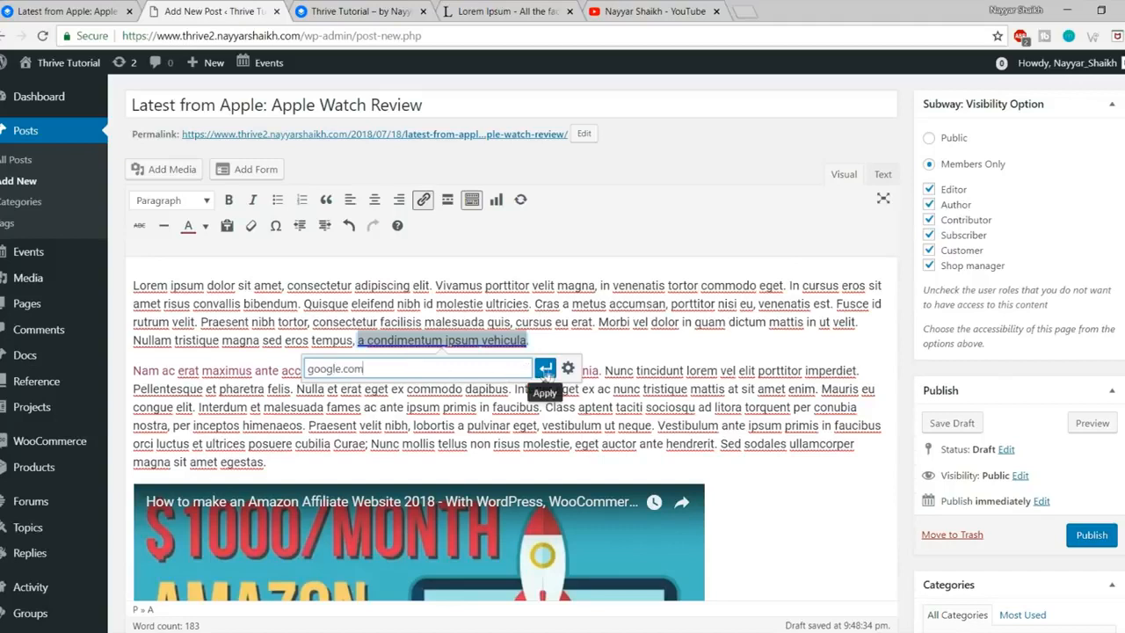
left_click(545, 369)
left_click(561, 349)
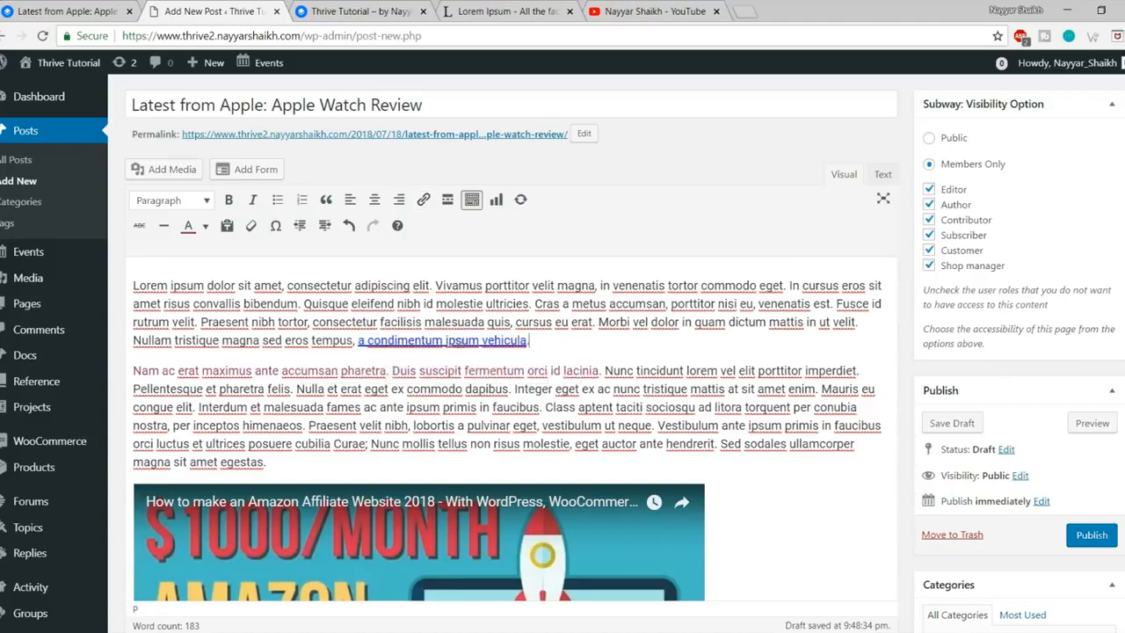
scroll(565, 354, "down", 5)
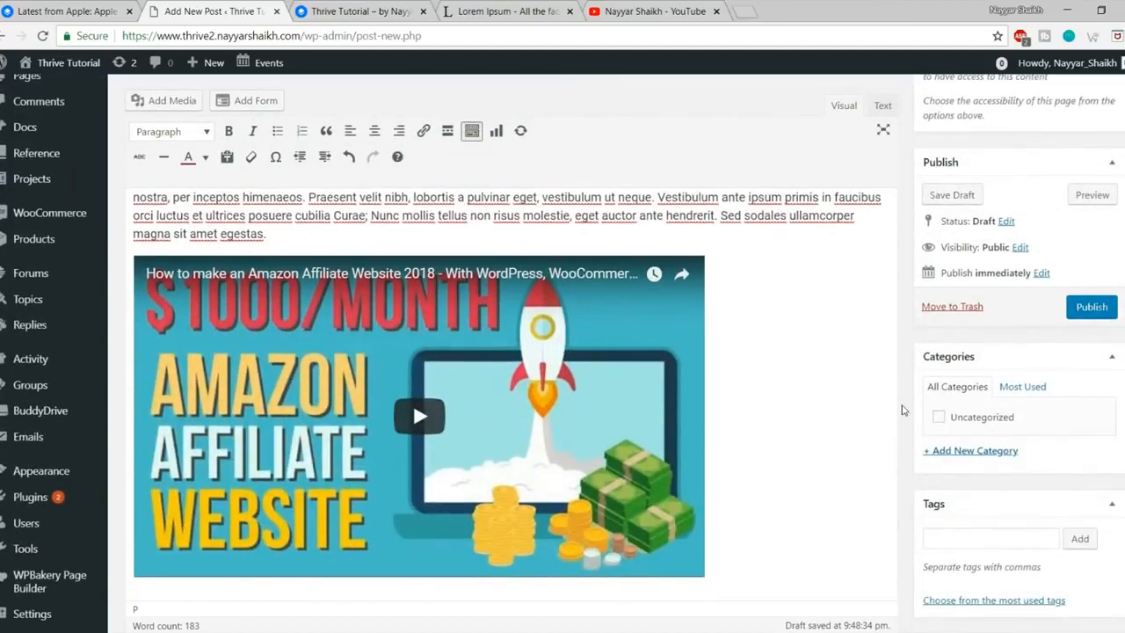
Step: Add a new Technology category and tag the post iphone and apple
scroll(902, 410, "down", 3)
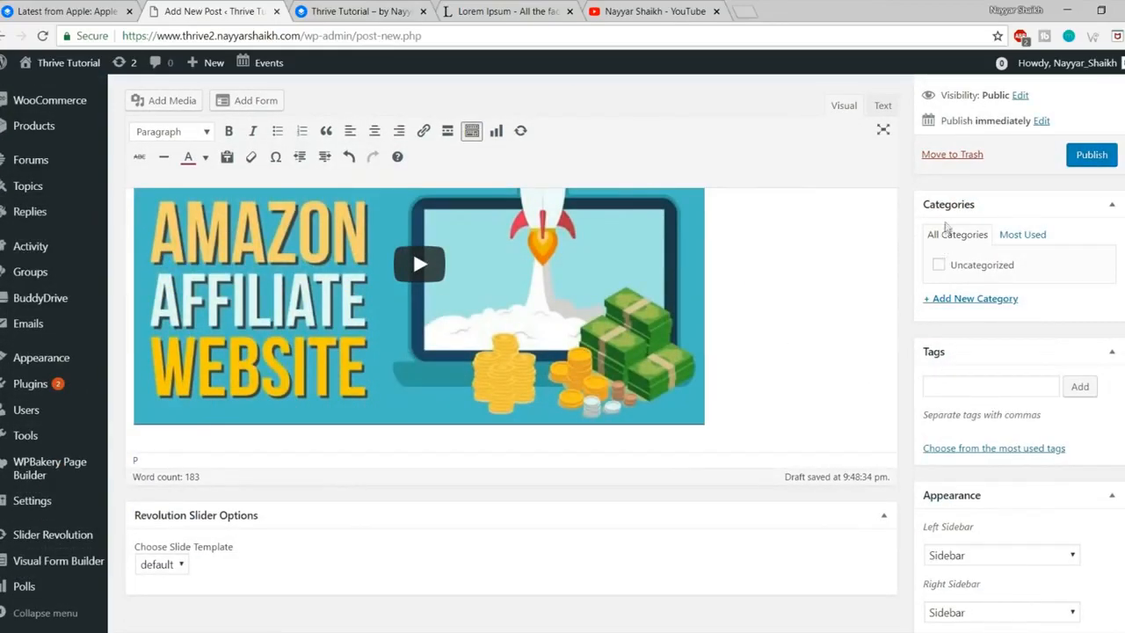
left_click(997, 301)
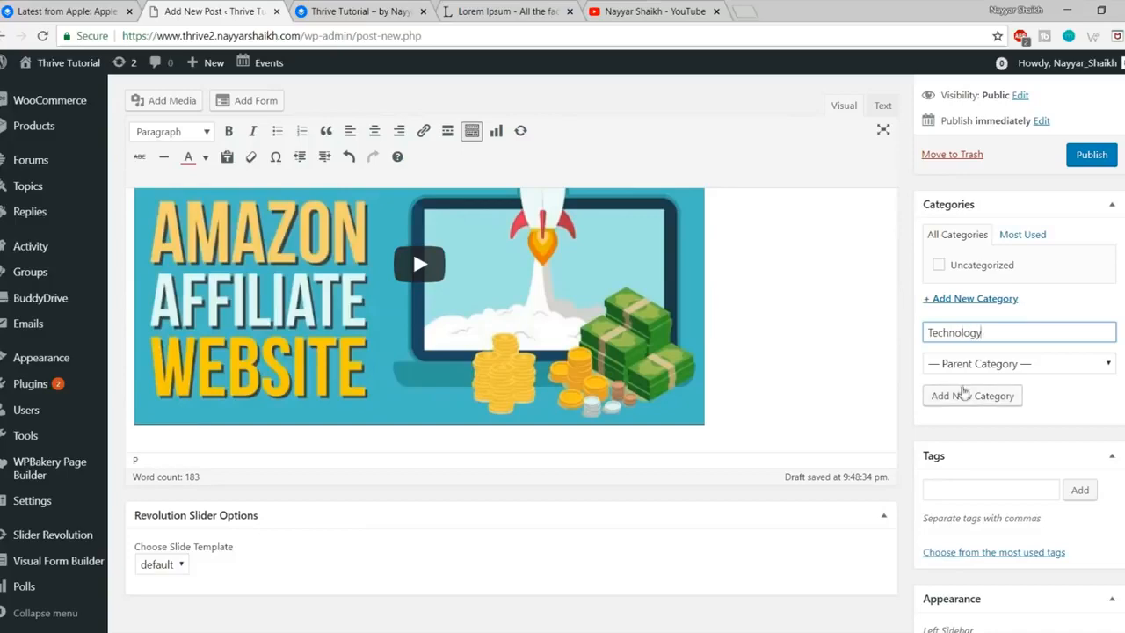
left_click(971, 395)
scroll(1114, 421, "down", 2)
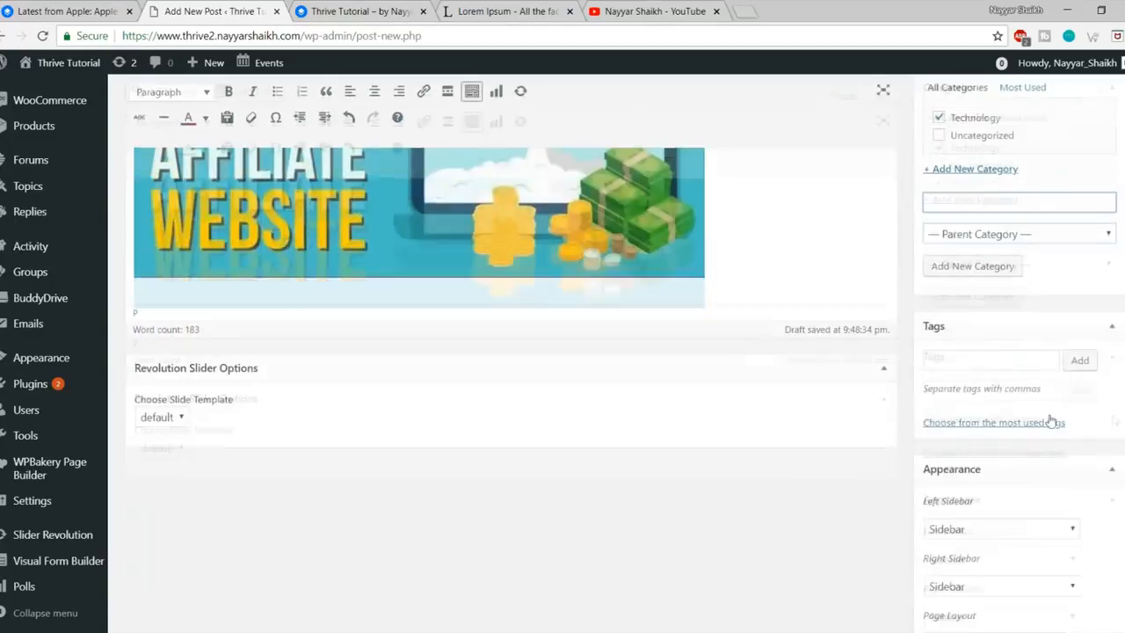
left_click(970, 353)
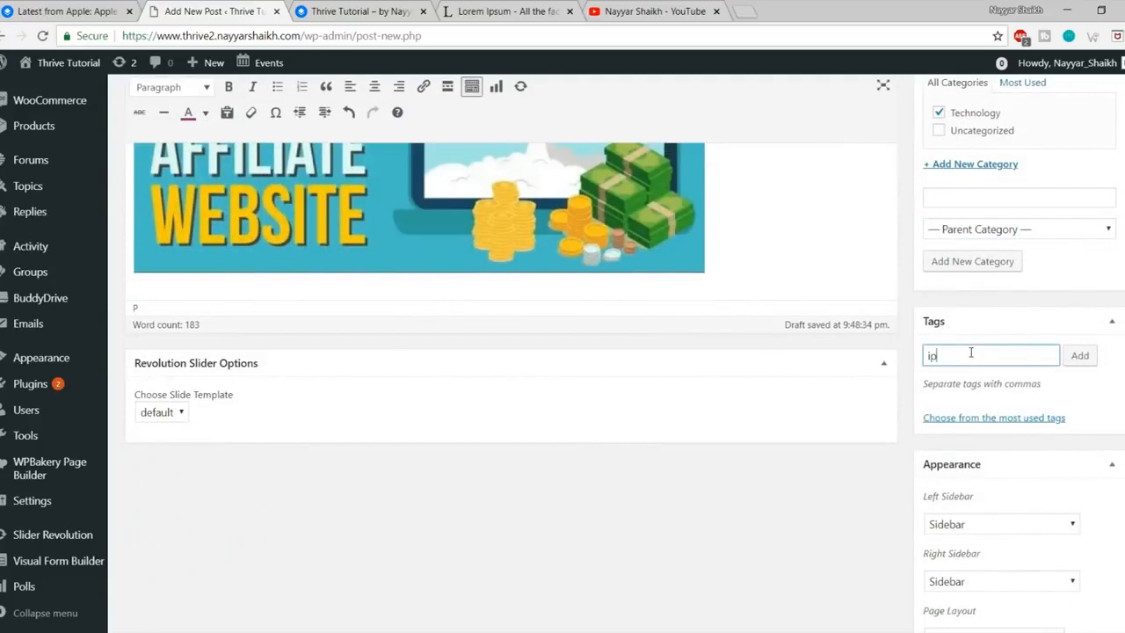
key("Return")
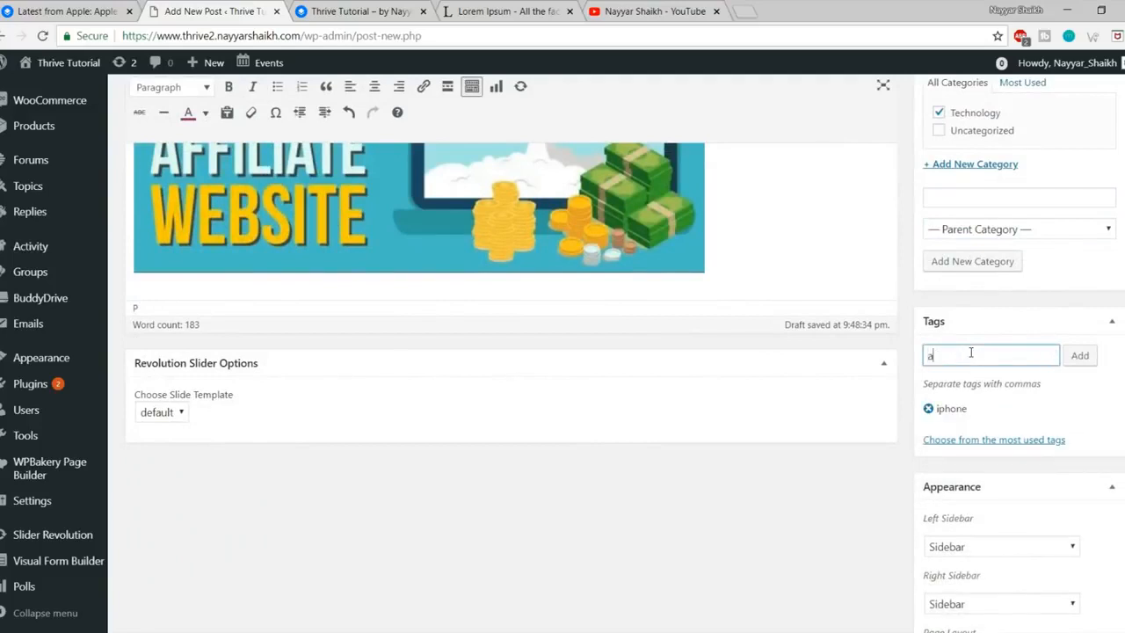
key("Return")
Step: Keep the post's page layout as Content / Sidebar Right
scroll(996, 404, "down", 2)
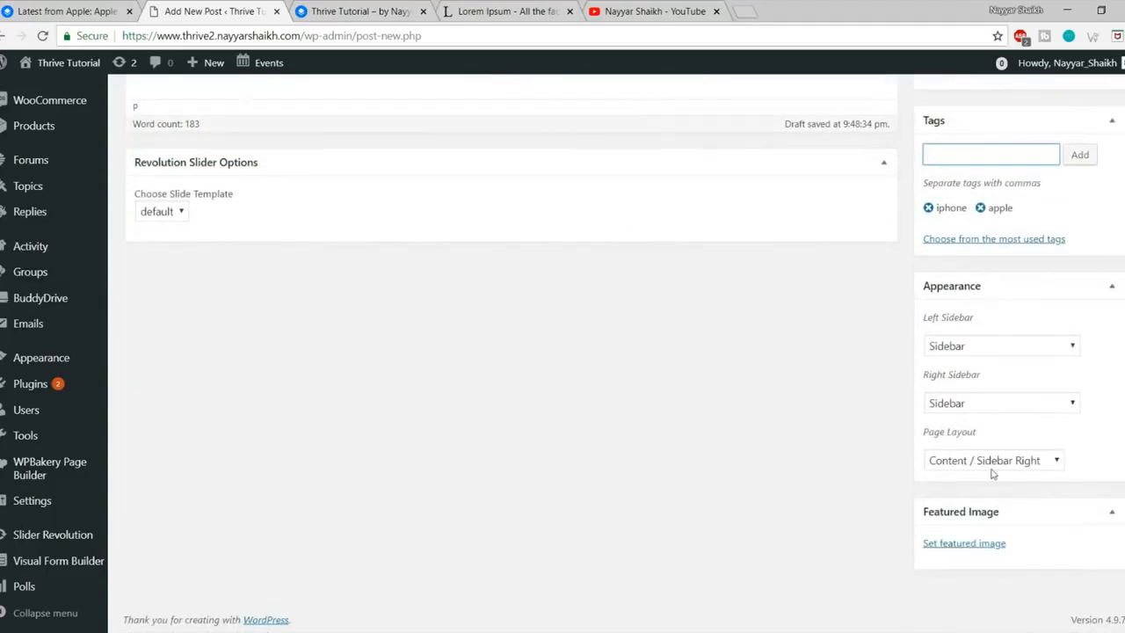
left_click(993, 466)
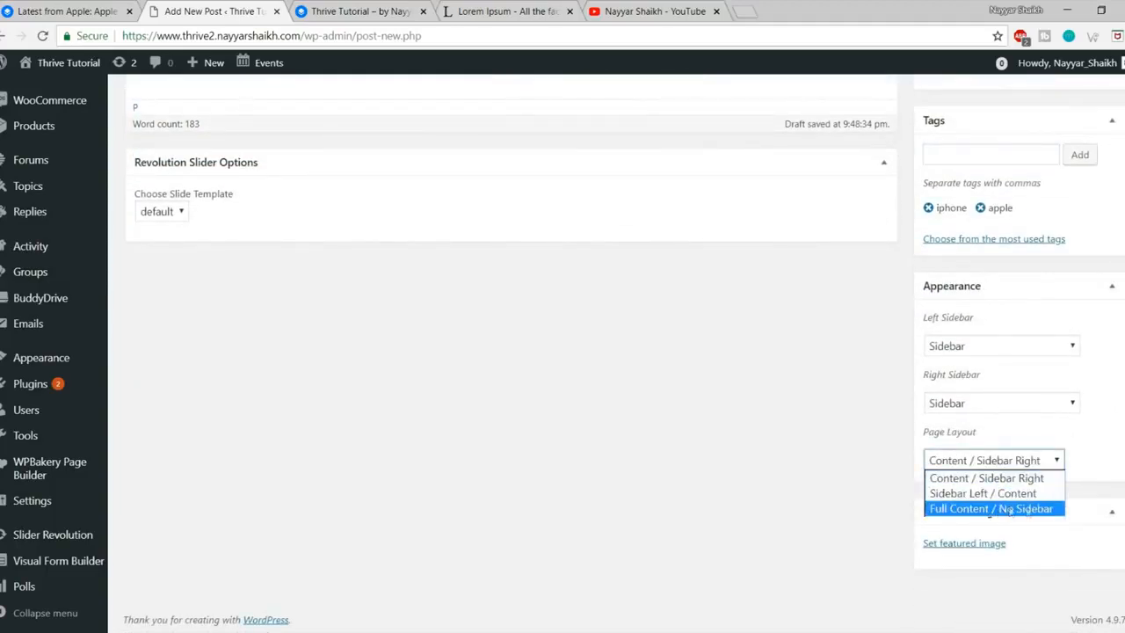
left_click(993, 478)
left_click(2, 7)
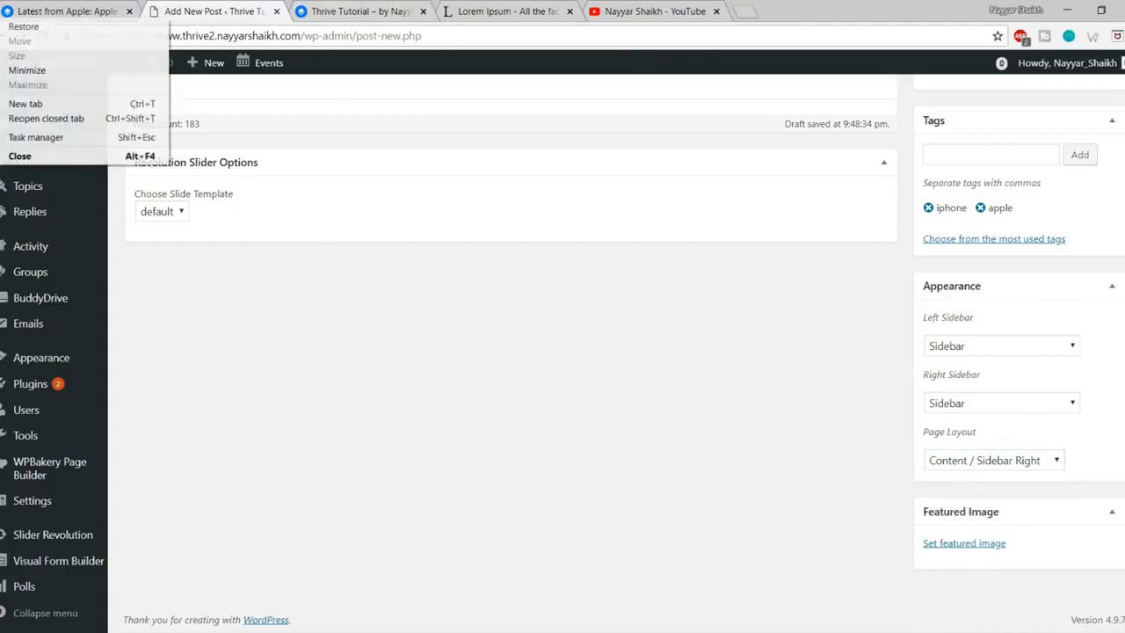
Step: Bring up the Featured Image picker for the draft post
left_click(59, 11)
scroll(1101, 362, "down", 2)
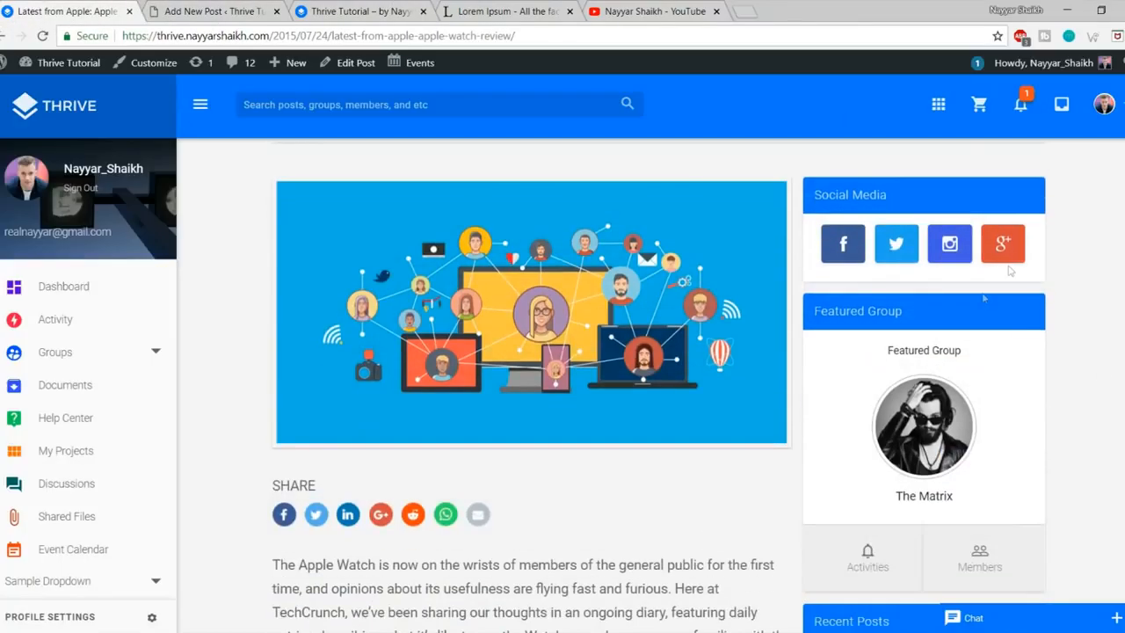
scroll(1009, 271, "down", 10)
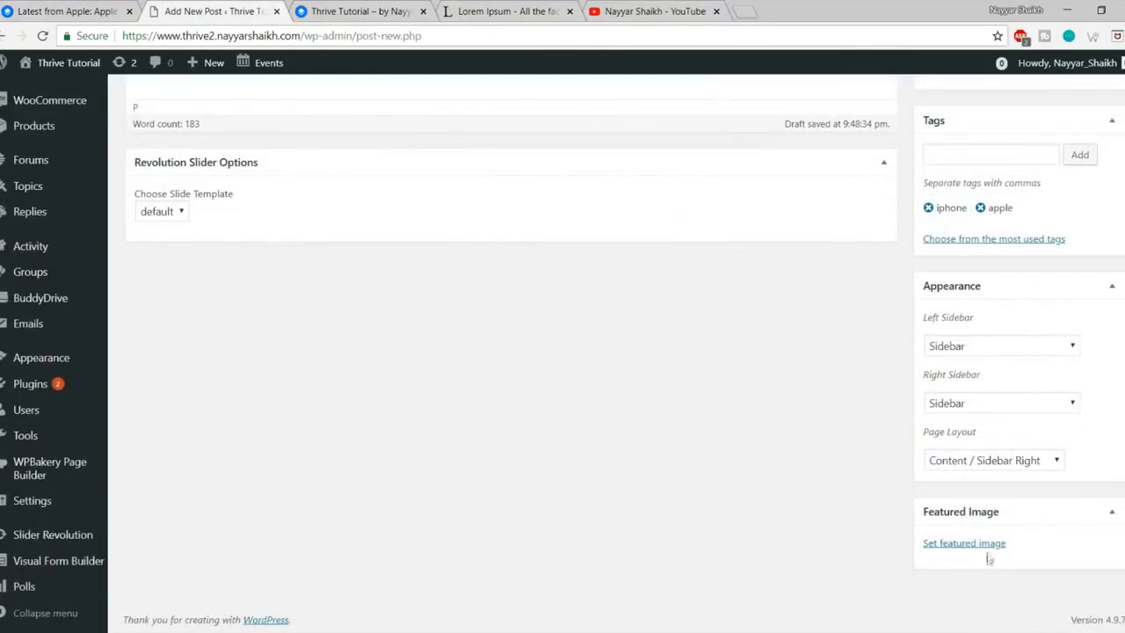
left_click(981, 545)
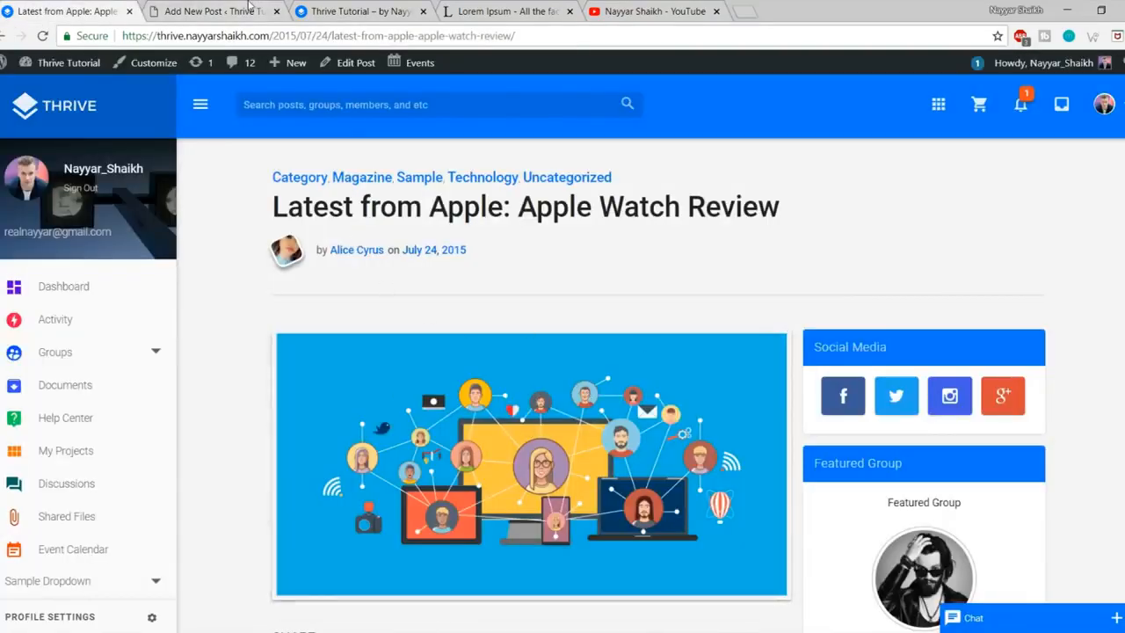
left_click(215, 9)
Step: Upload fb-ad.png, set it as the featured image, and publish the post
left_click(58, 124)
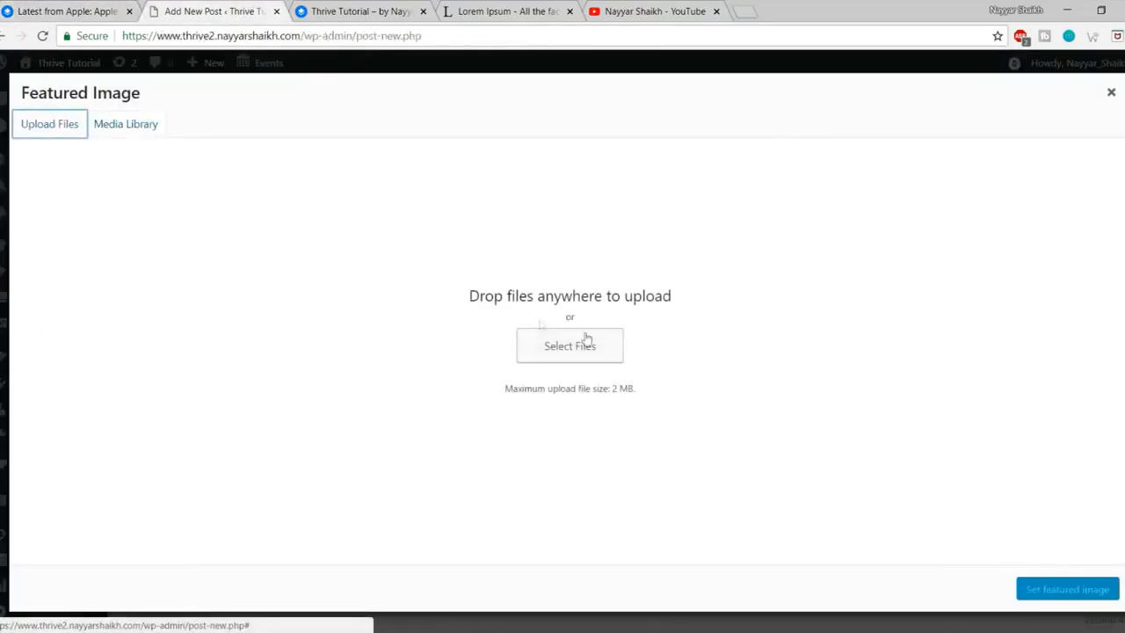
left_click(570, 351)
left_click(384, 277)
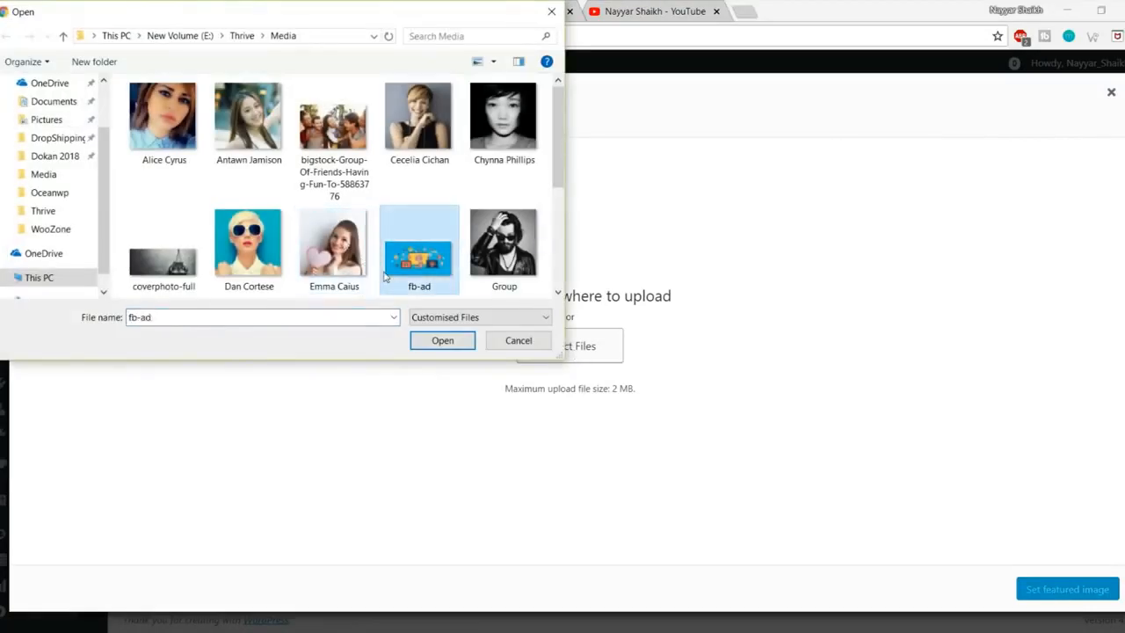
left_click(442, 342)
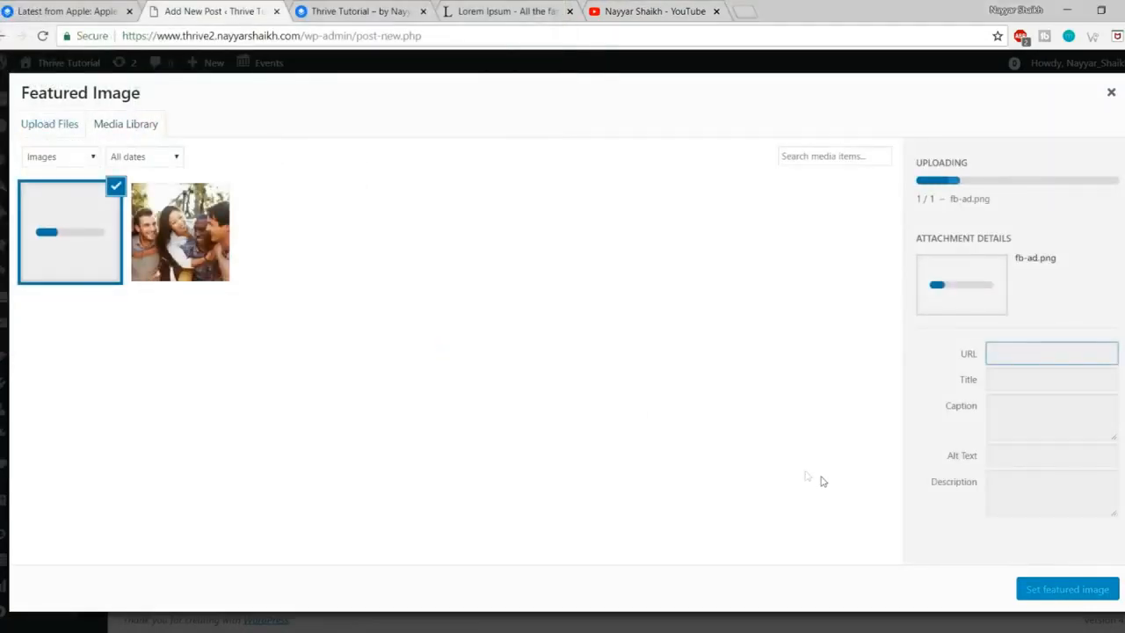
left_click(1066, 589)
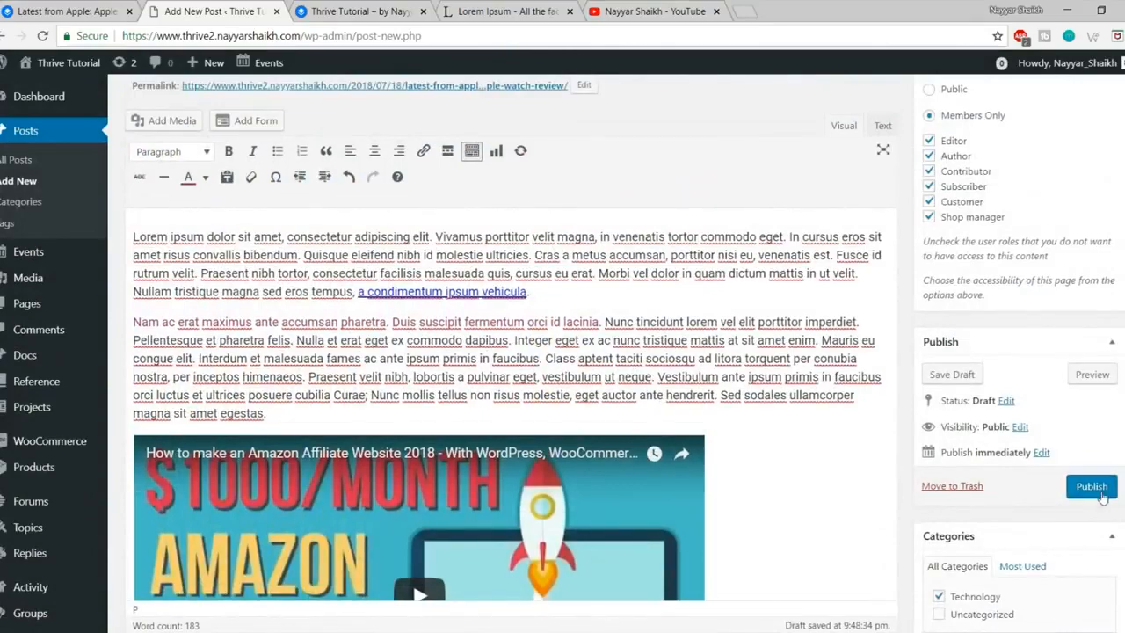
left_click(1102, 496)
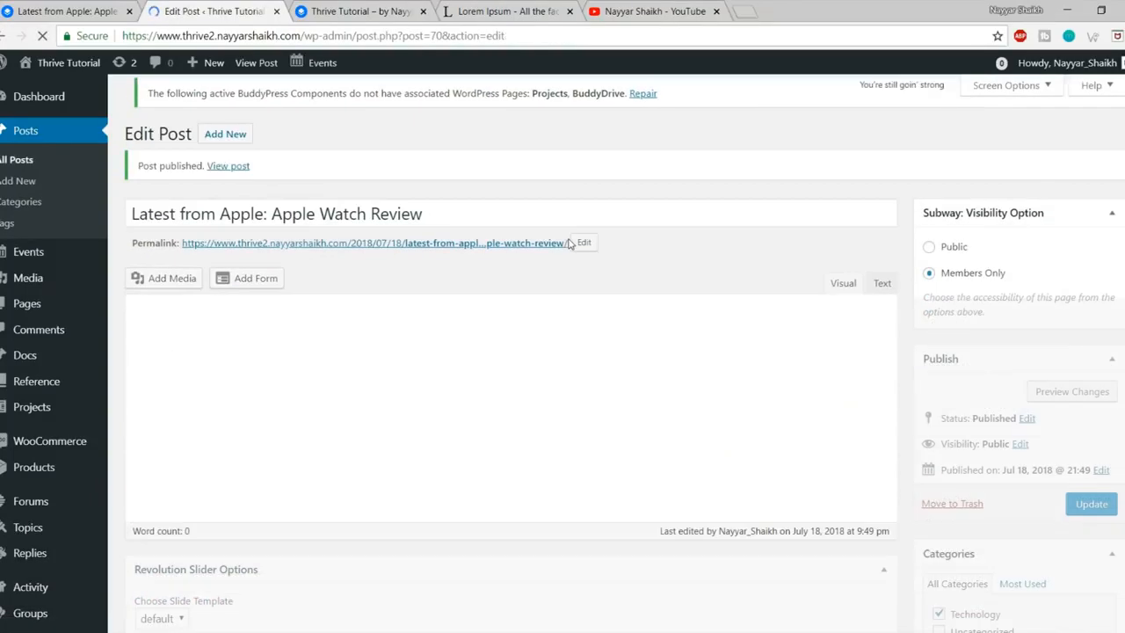
Step: Open the published Apple Watch Review post in a new browser tab
right_click(230, 173)
left_click(246, 182)
left_click(318, 7)
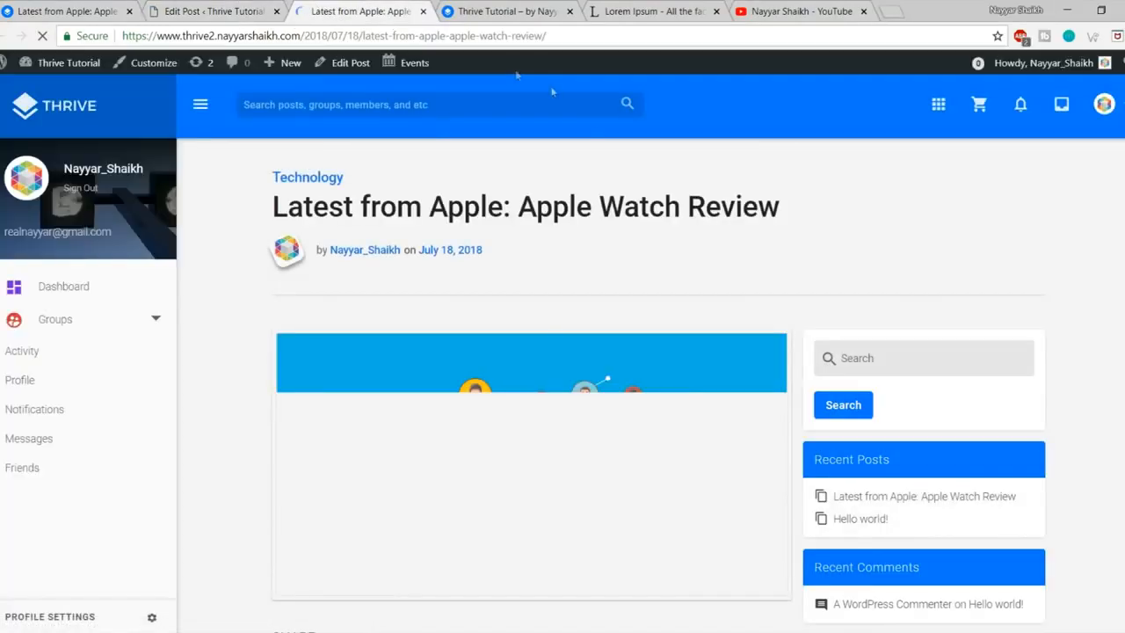
scroll(839, 285, "down", 10)
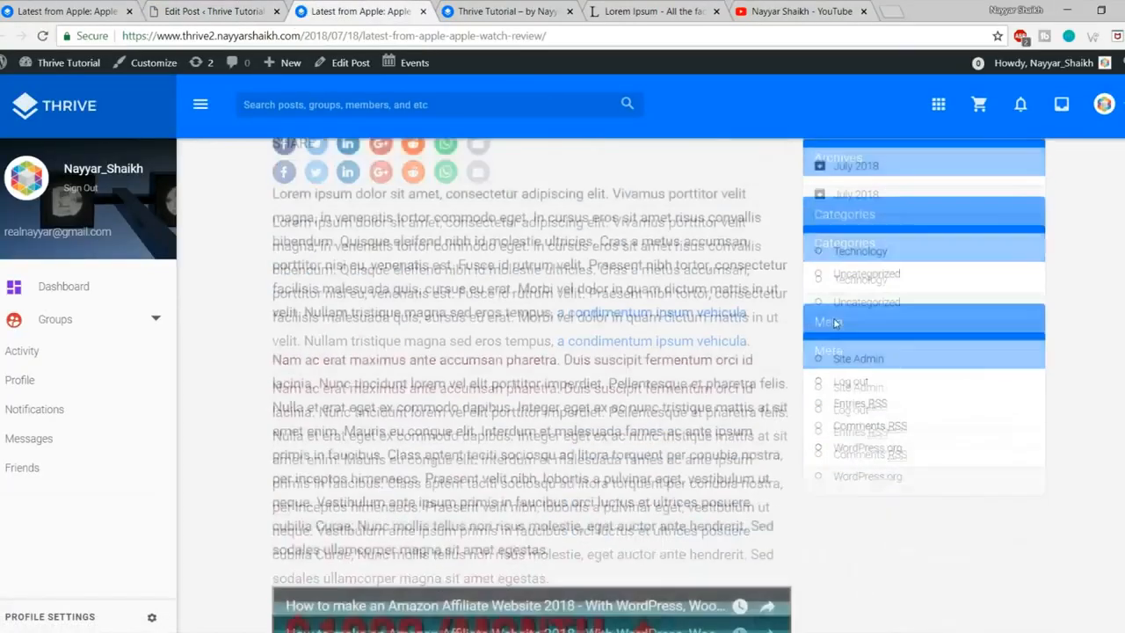
scroll(828, 400, "up", 10)
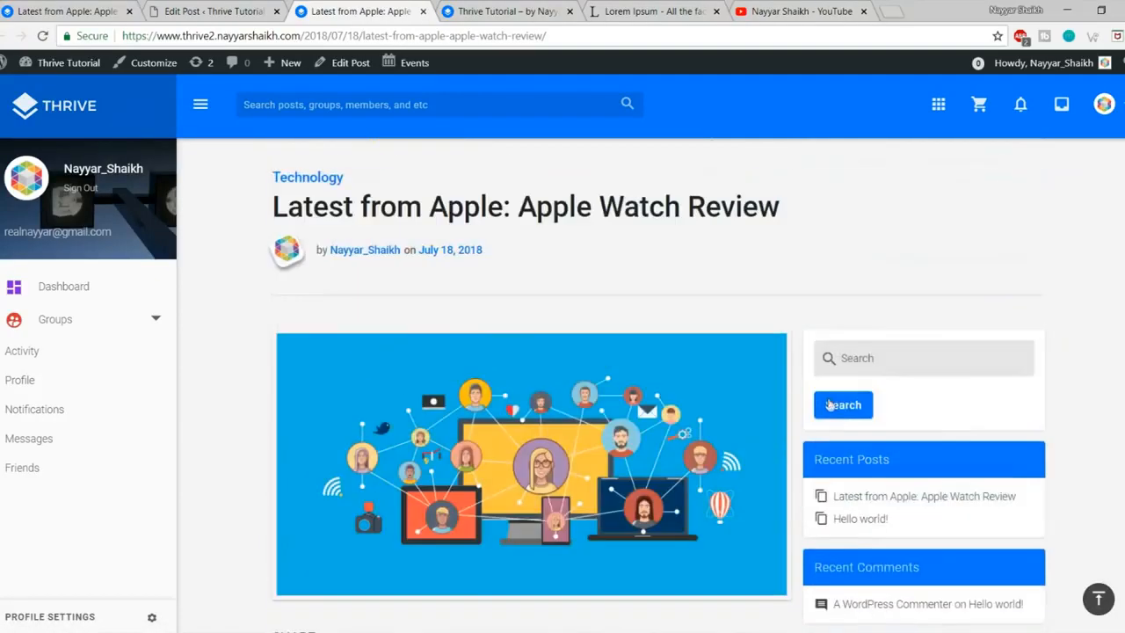
Step: Scroll through the live post to check its featured image, red text and link
scroll(829, 404, "down", 2)
scroll(830, 405, "down", 4)
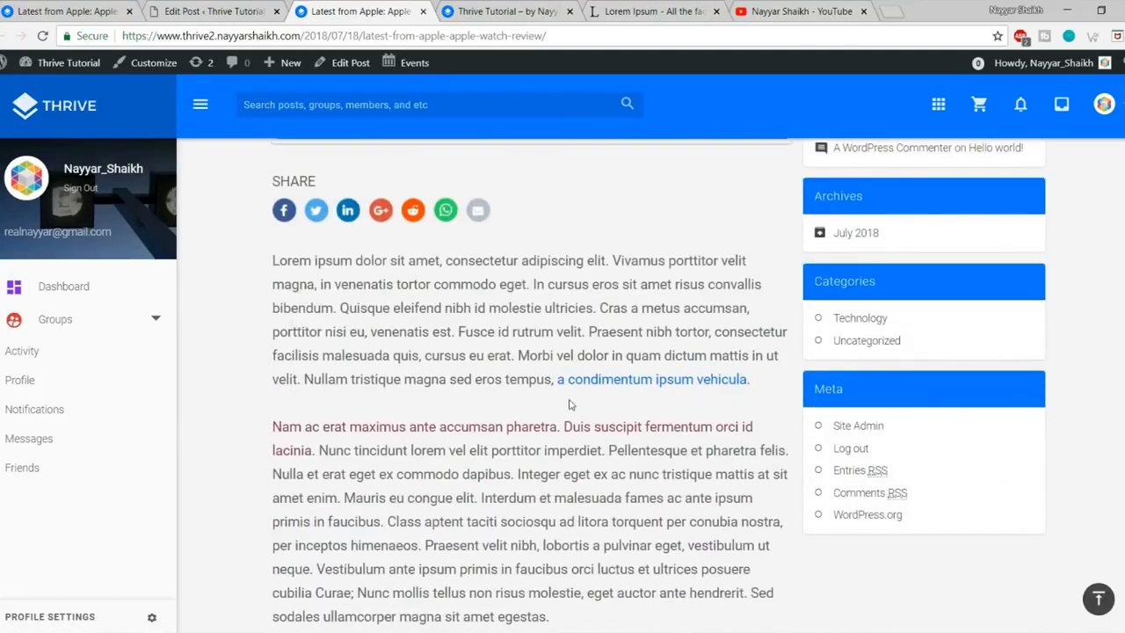
left_click_drag(329, 427, 568, 422)
left_click(619, 423)
scroll(630, 422, "down", 2)
scroll(631, 422, "down", 8)
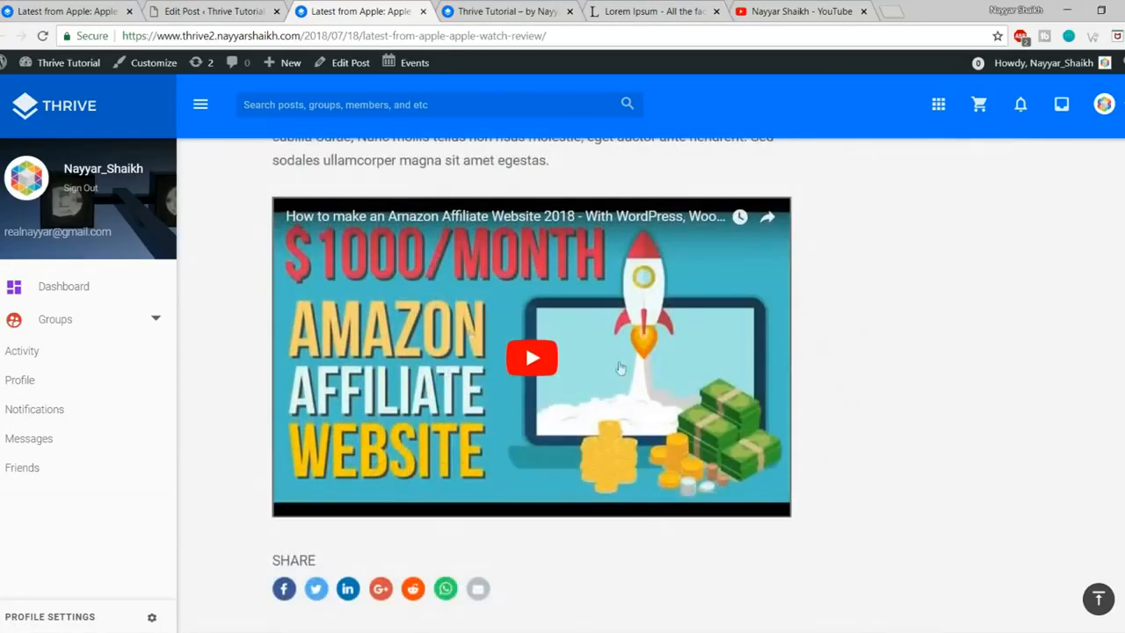
scroll(563, 453, "up", 6)
scroll(565, 454, "up", 4)
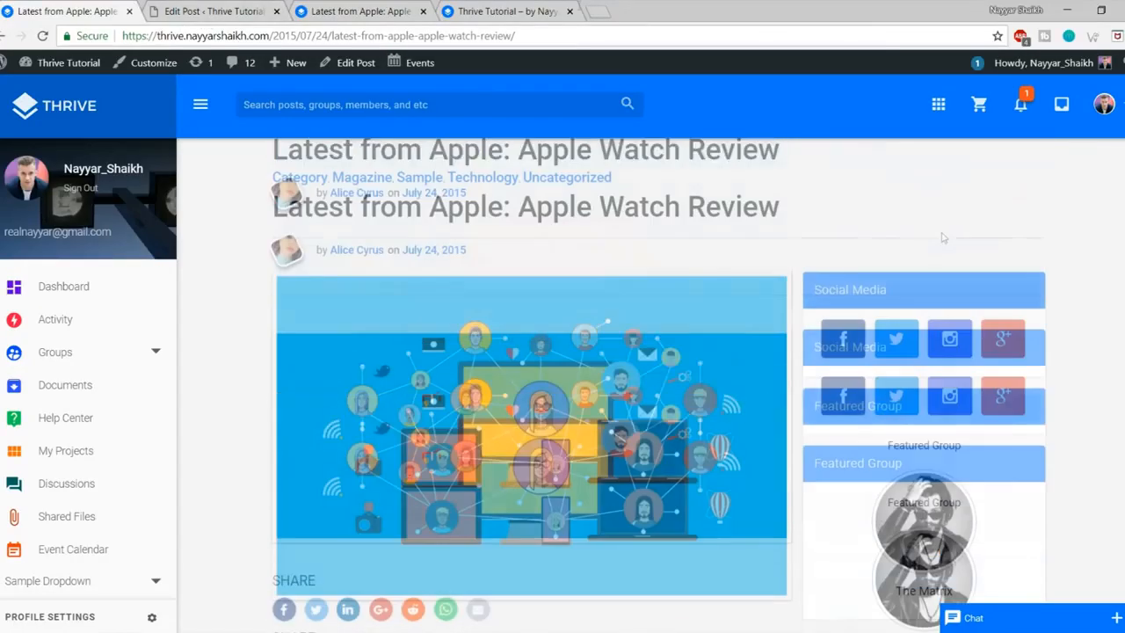
Step: Scroll through the new post's page to inspect its sidebar
left_click(401, 7)
scroll(1029, 395, "up", 6)
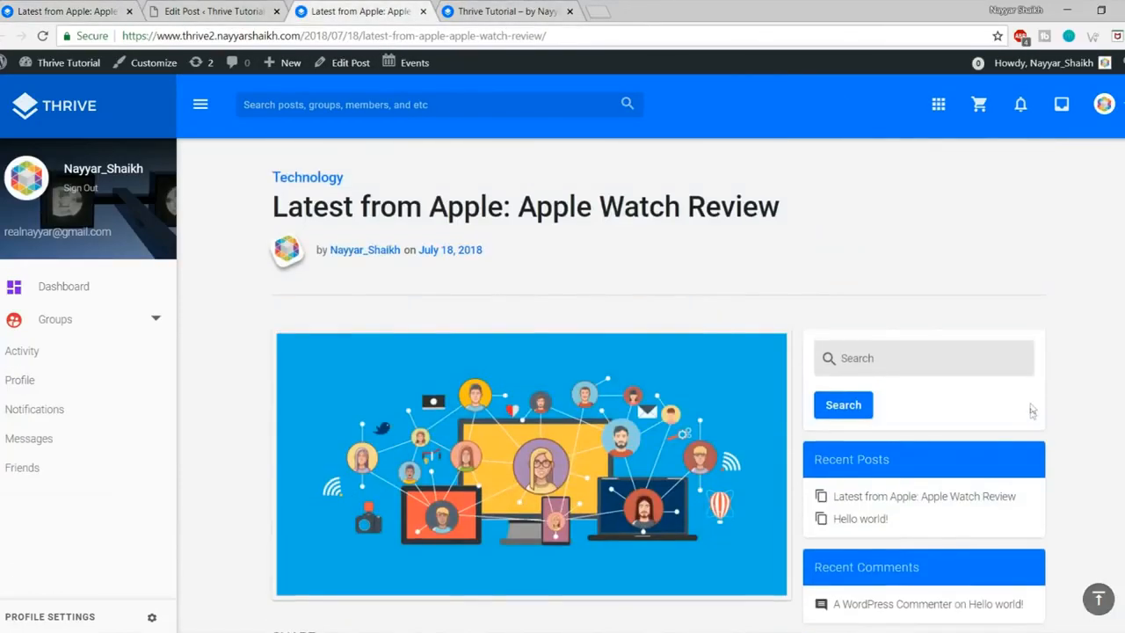
scroll(976, 307, "down", 3)
scroll(986, 385, "up", 1)
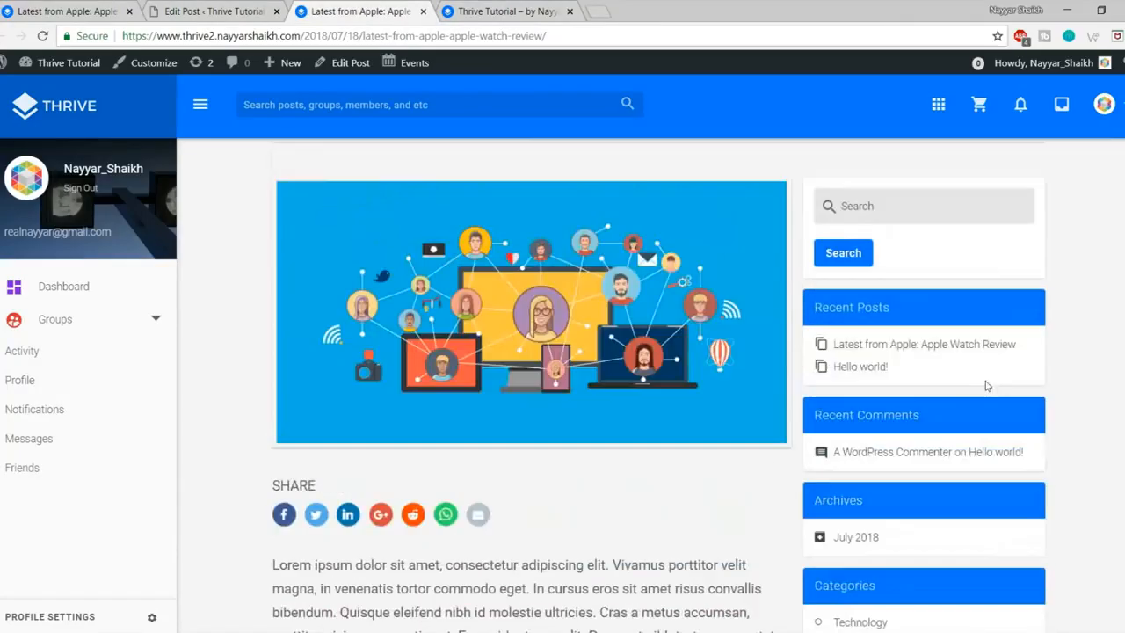
scroll(990, 376, "up", 2)
scroll(1012, 357, "down", 1)
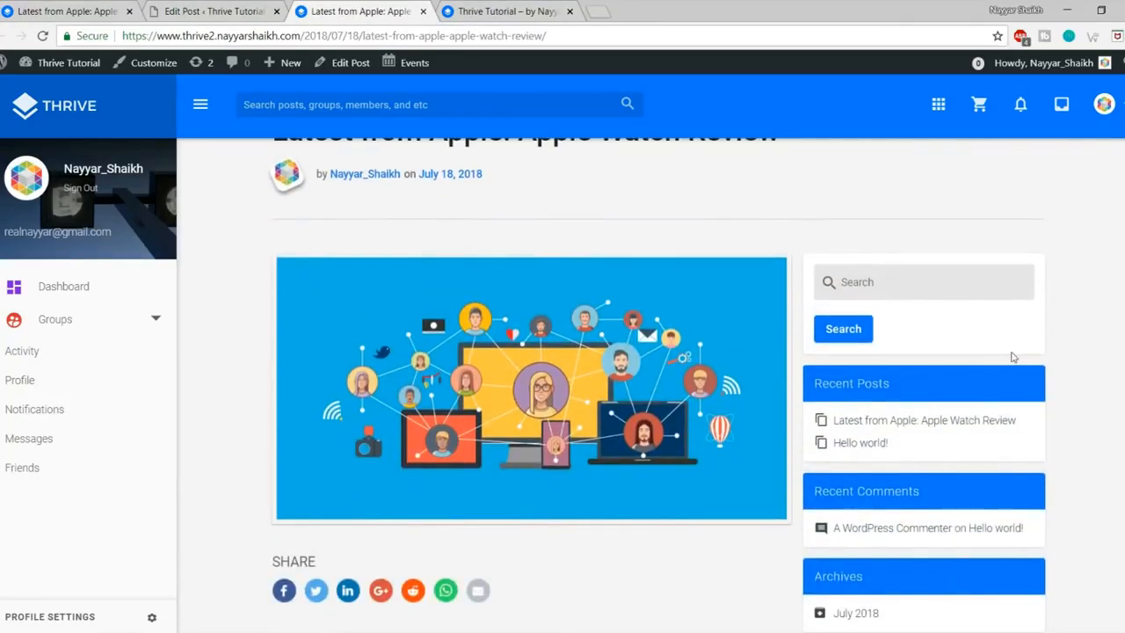
scroll(1060, 352, "down", 2)
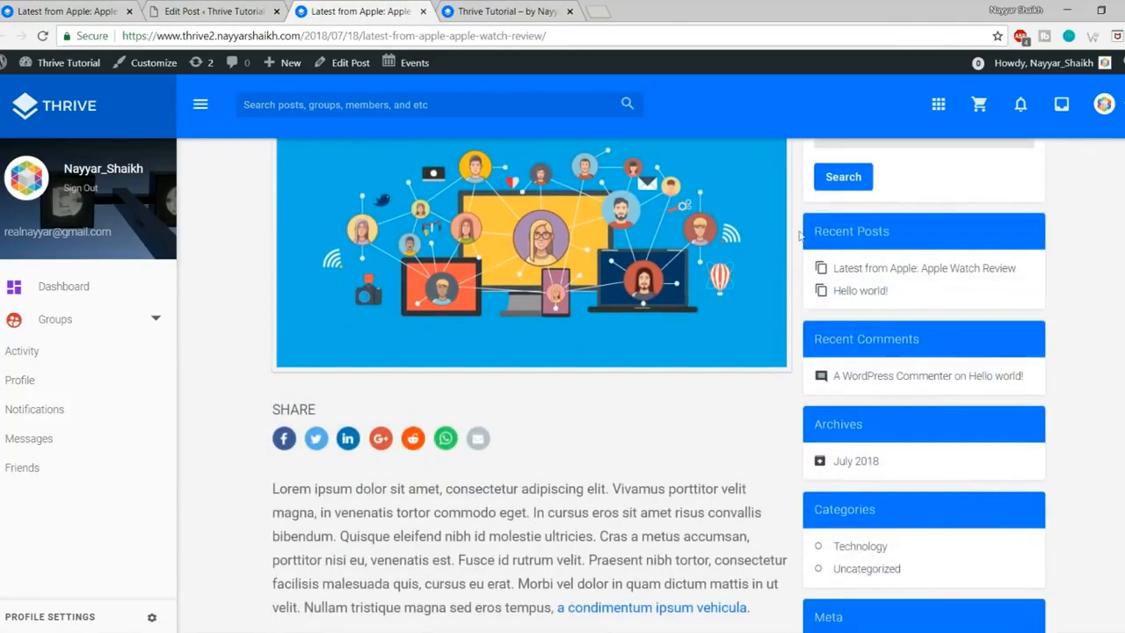
Step: Compare against the demo post's sidebar, then return to the Edit Post screen
left_click(97, 7)
scroll(1000, 316, "down", 2)
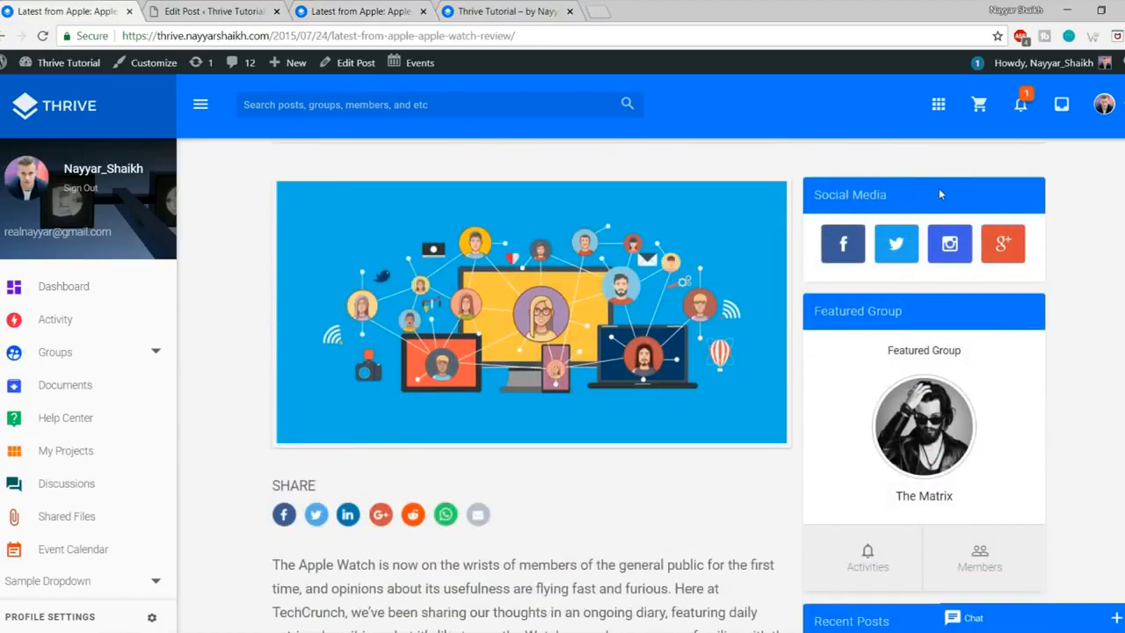
scroll(958, 353, "down", 2)
scroll(958, 354, "down", 4)
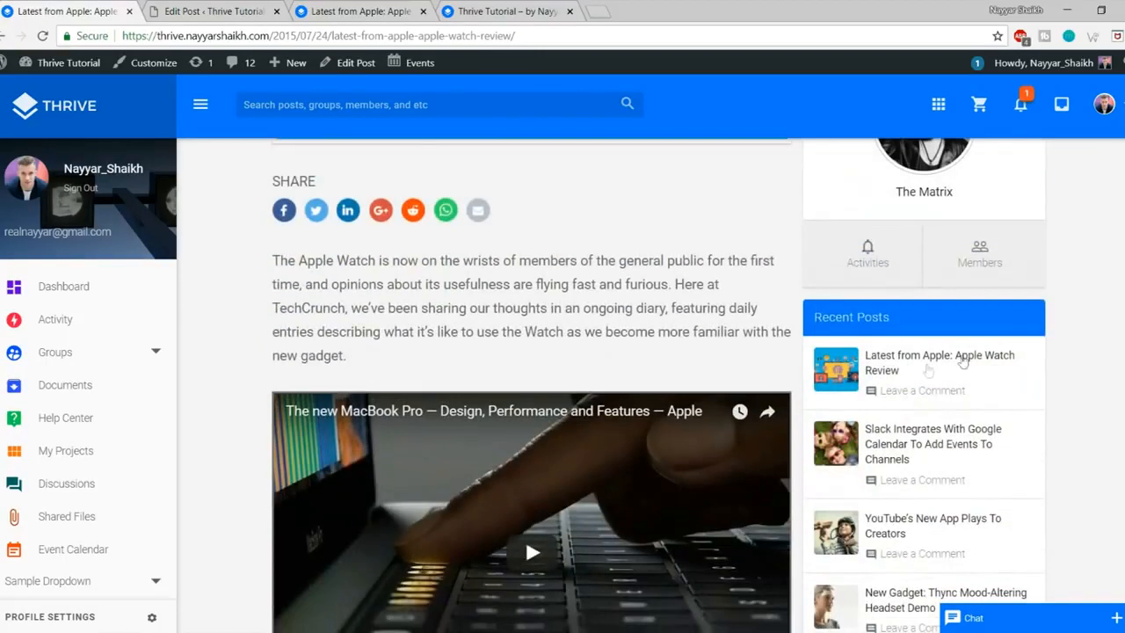
scroll(974, 404, "up", 5)
scroll(974, 407, "up", 3)
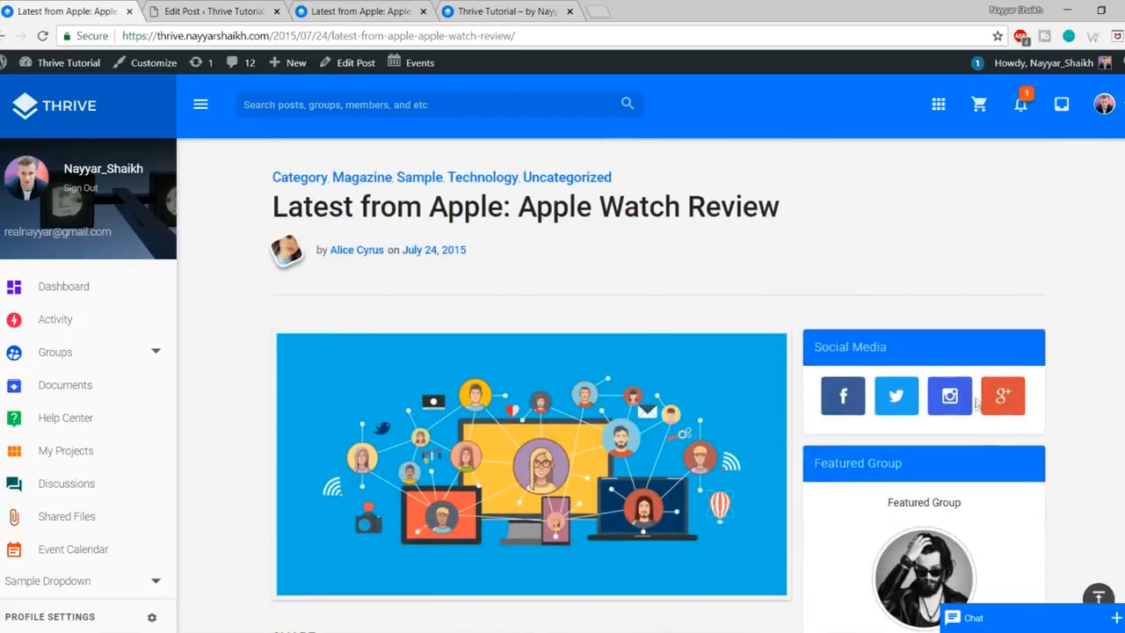
left_click(215, 11)
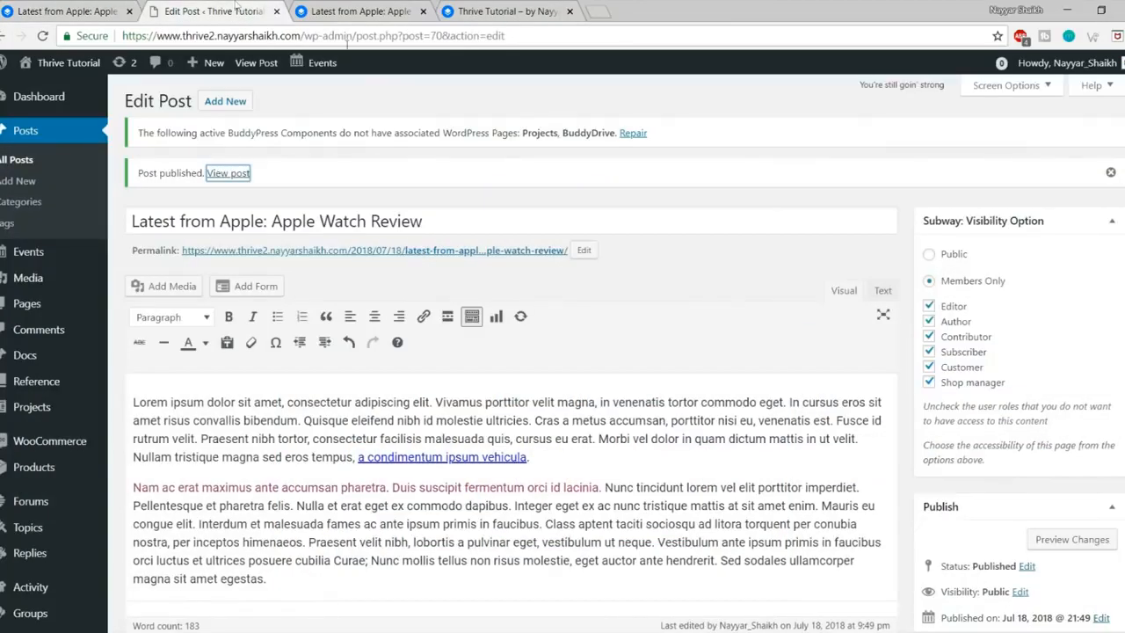
Step: Go to Appearance > Widgets and expand the Sidebar widget area
scroll(52, 396, "down", 2)
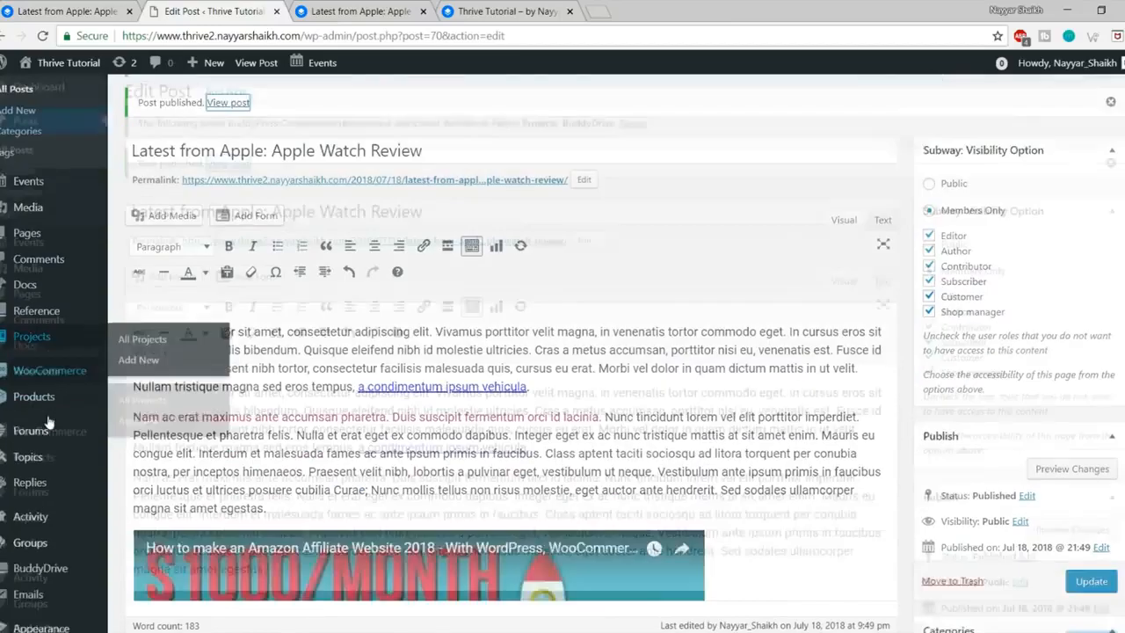
scroll(61, 527, "down", 2)
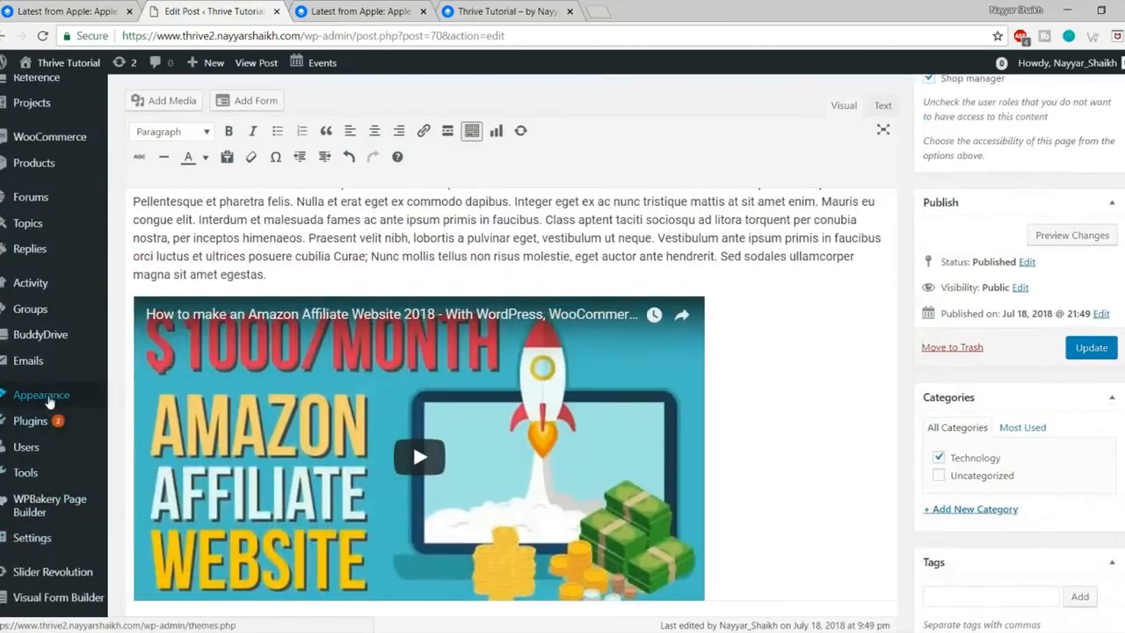
mouse_move(48, 397)
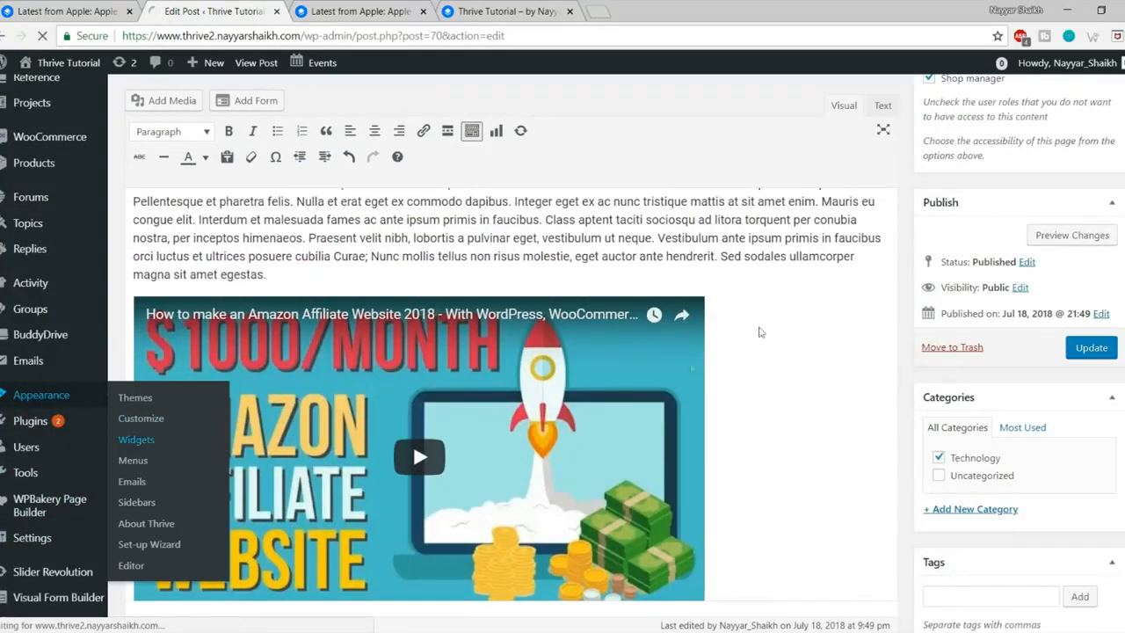
left_click(148, 439)
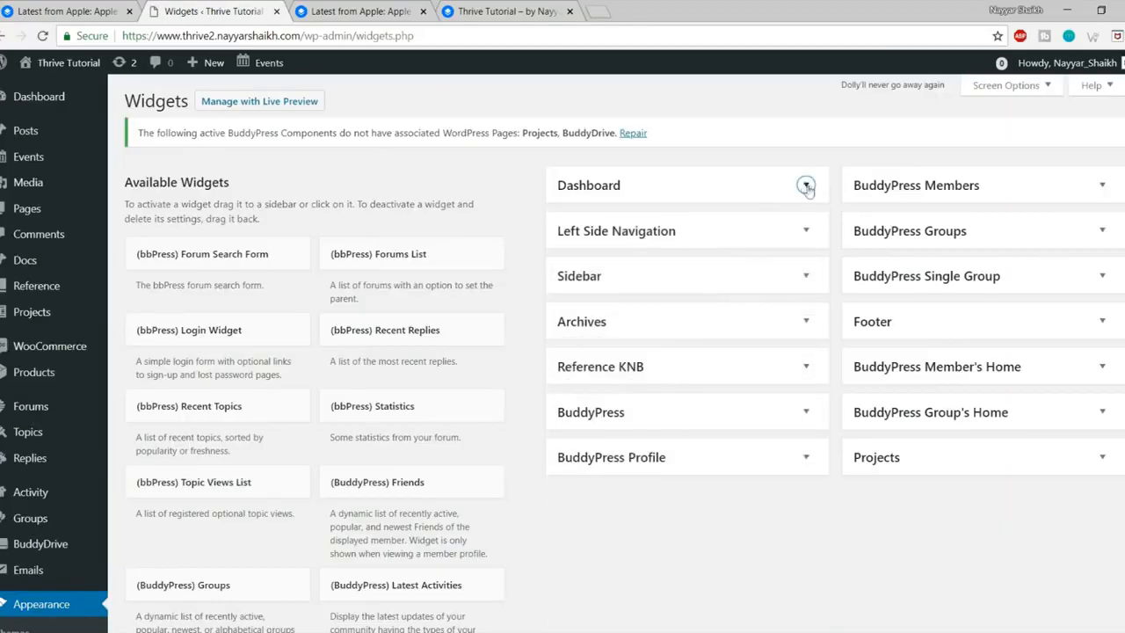
left_click(740, 278)
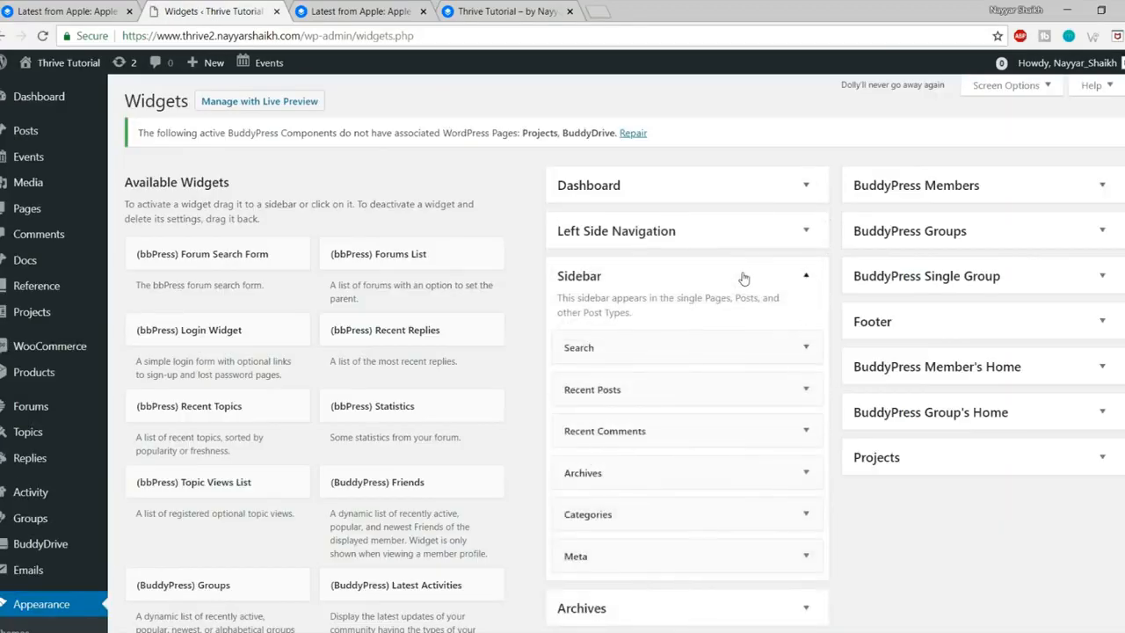
scroll(795, 308, "down", 1)
Step: Delete the Search, Recent Posts and Recent Comments widgets from the Sidebar
left_click(765, 269)
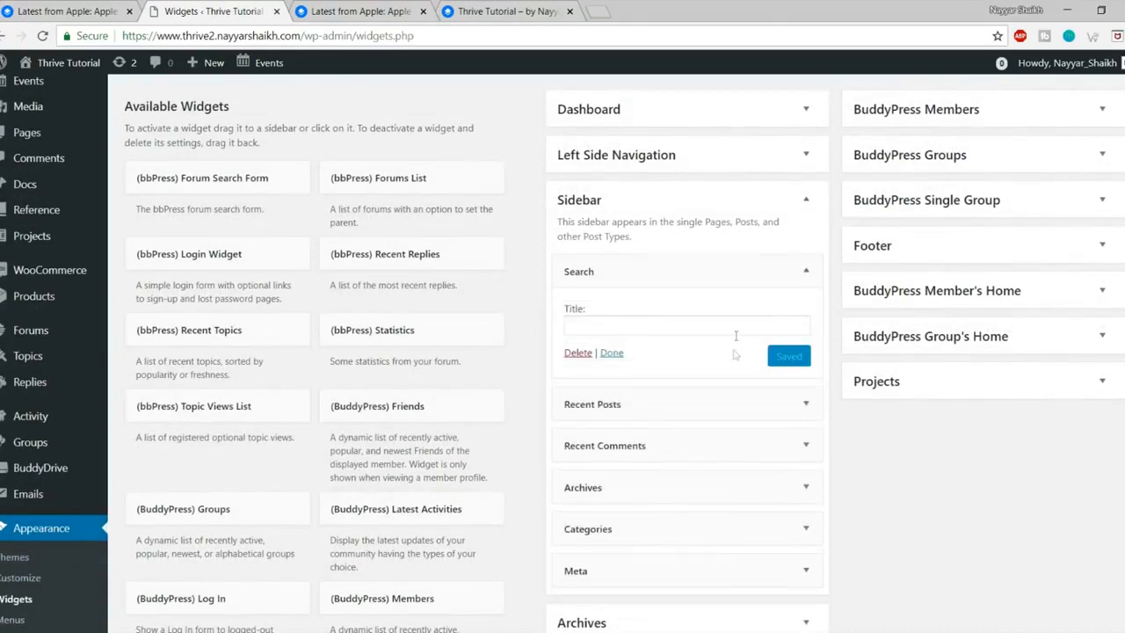
left_click(577, 353)
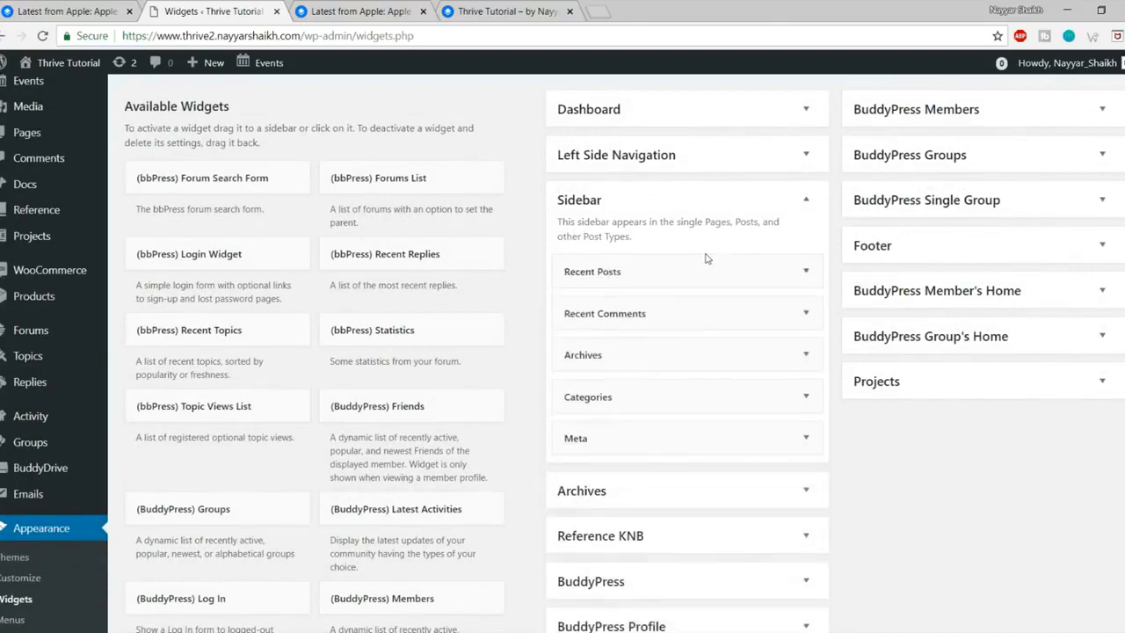
left_click(701, 269)
left_click(578, 413)
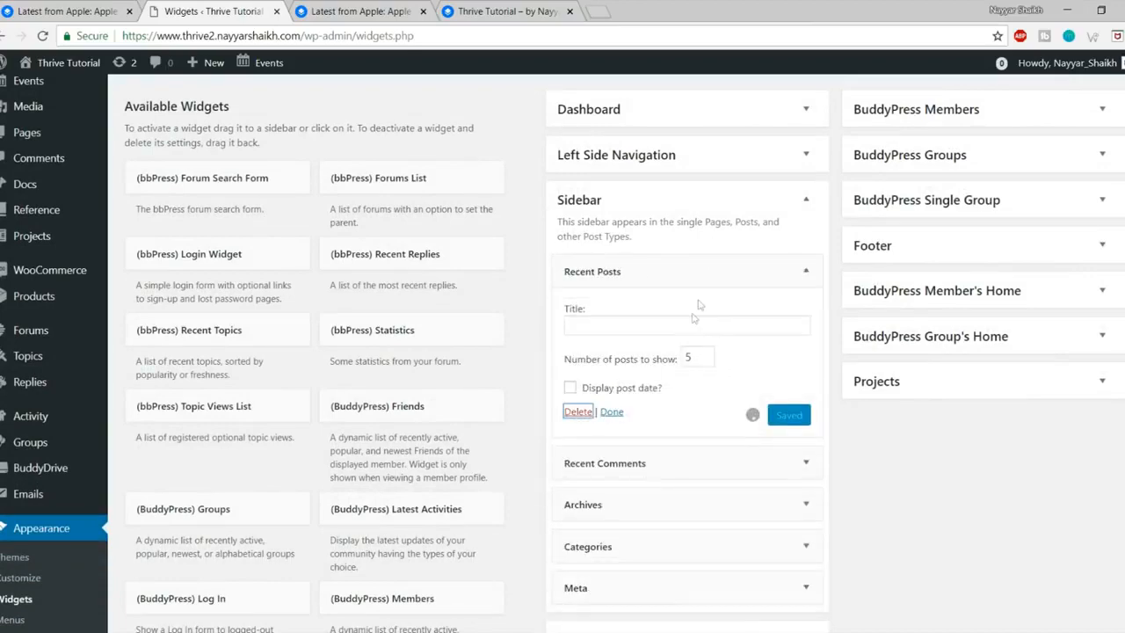
left_click(806, 269)
scroll(589, 316, "down", 1)
left_click(587, 315)
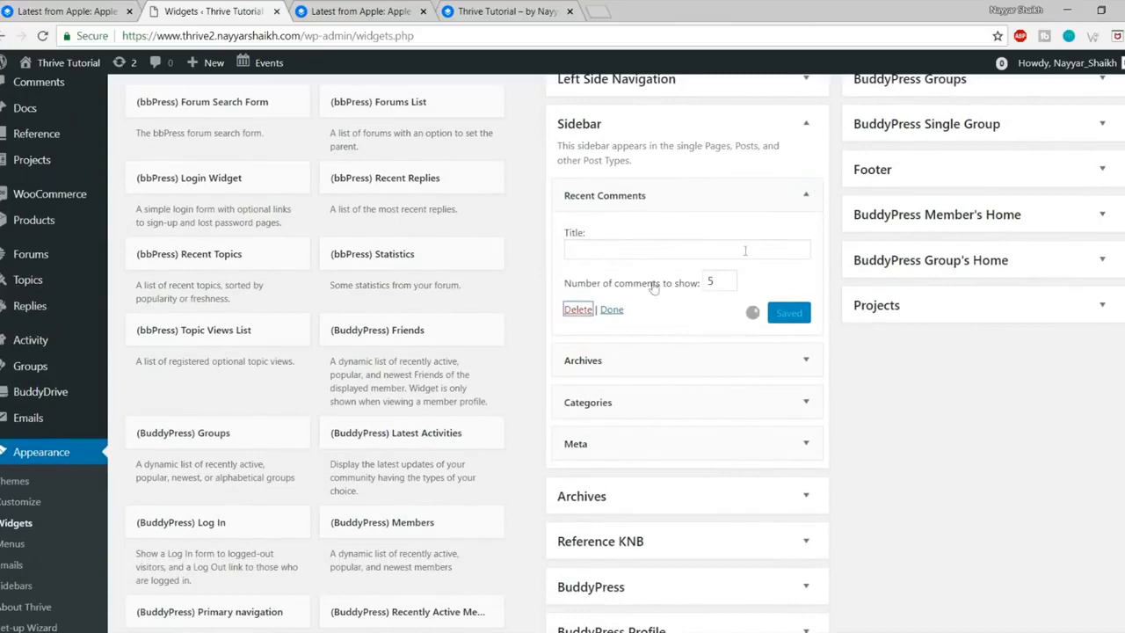
Step: Delete the Archives, Categories and Meta widgets, then view the reference Apple Watch Review post
left_click(805, 210)
left_click(578, 319)
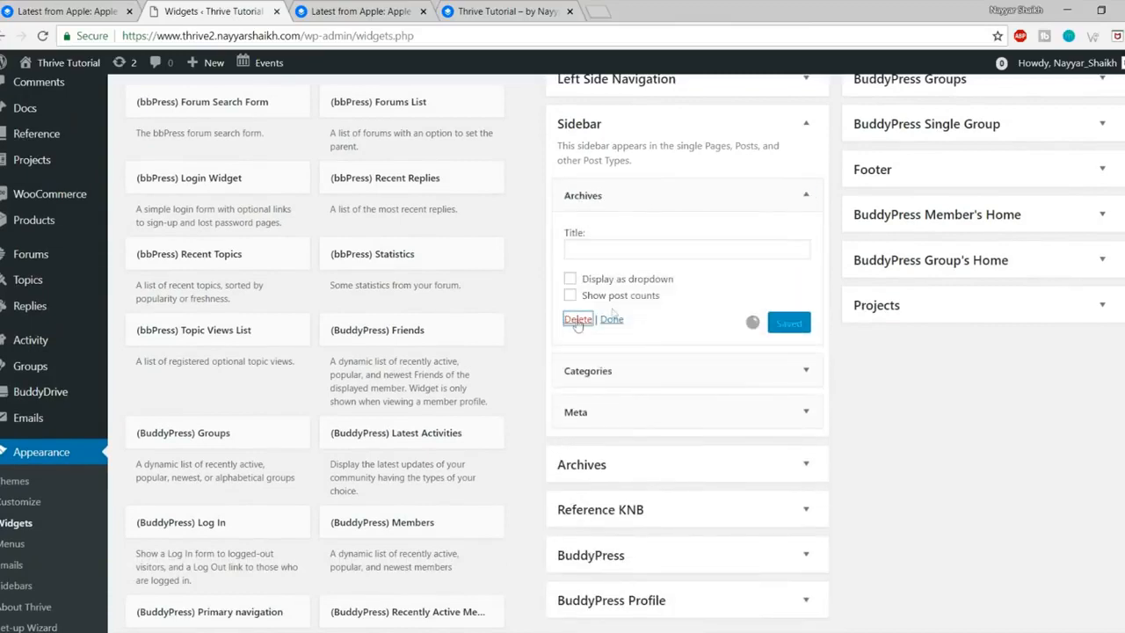
left_click(806, 195)
left_click(578, 335)
left_click(817, 195)
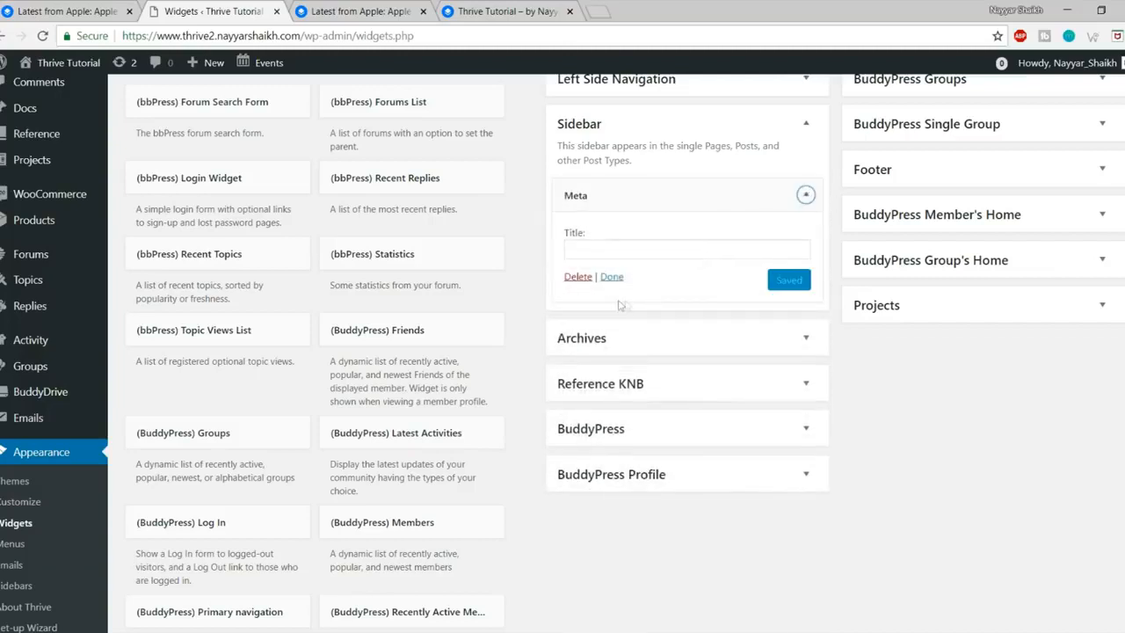
left_click(579, 278)
left_click(48, 8)
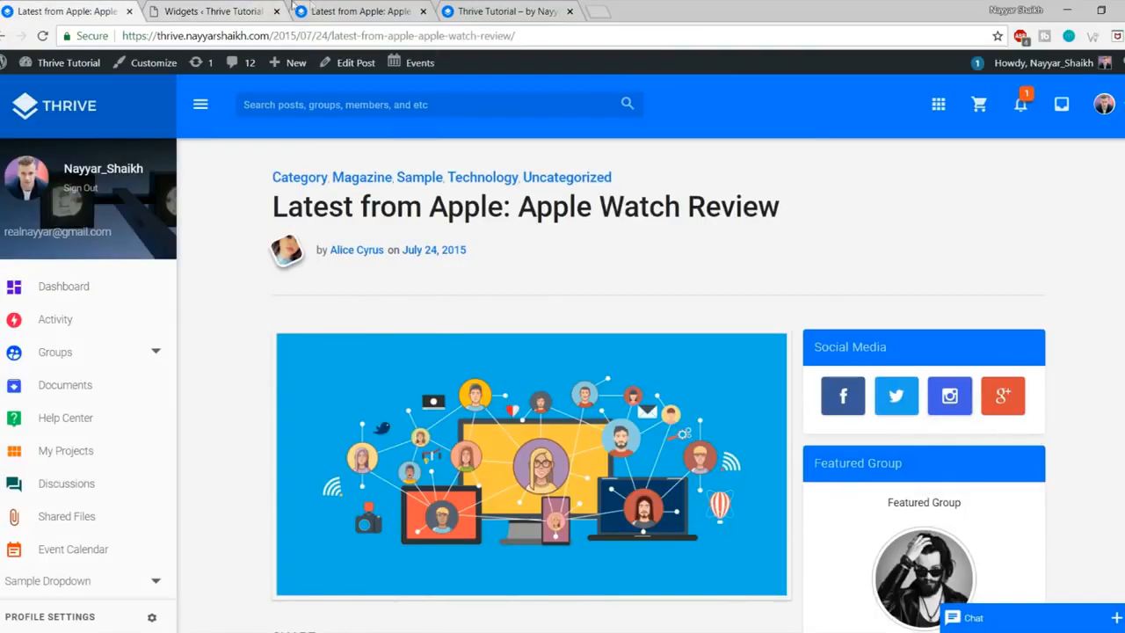
Step: Find 'social' on the Widgets page and add Gears: Social Media Widget to the Sidebar
left_click(261, 7)
key("ctrl+f")
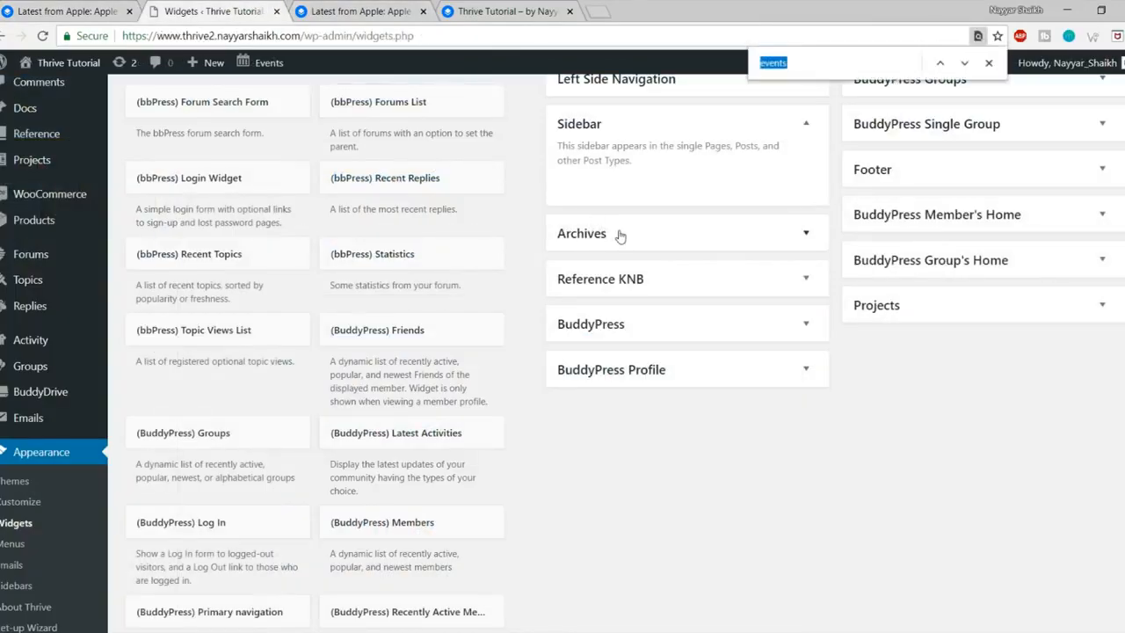
type("social")
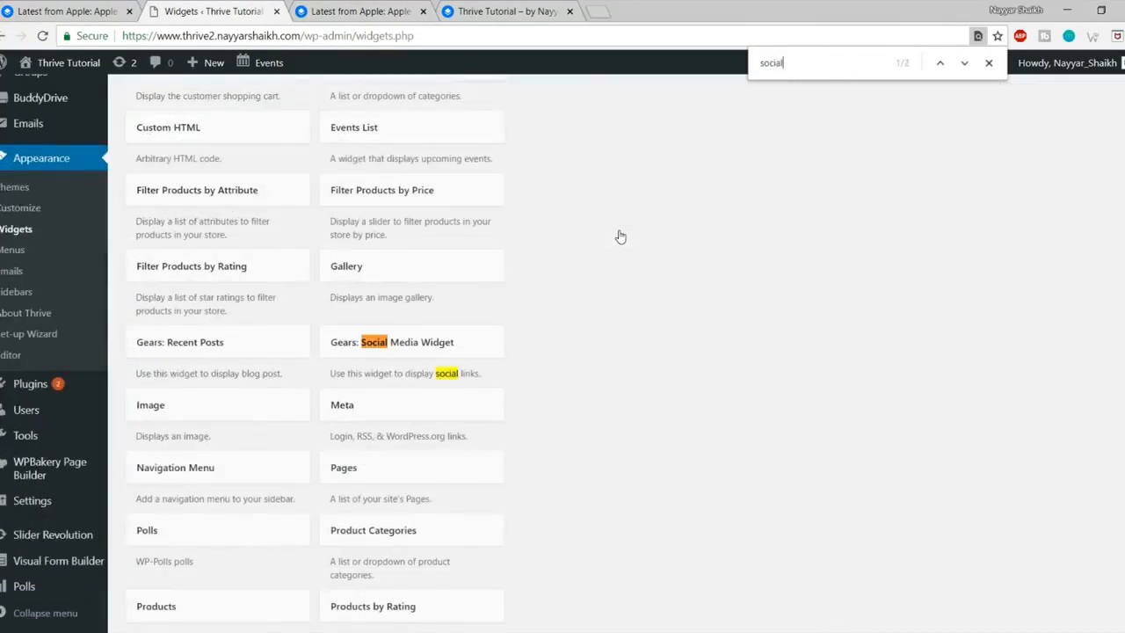
left_click(464, 348)
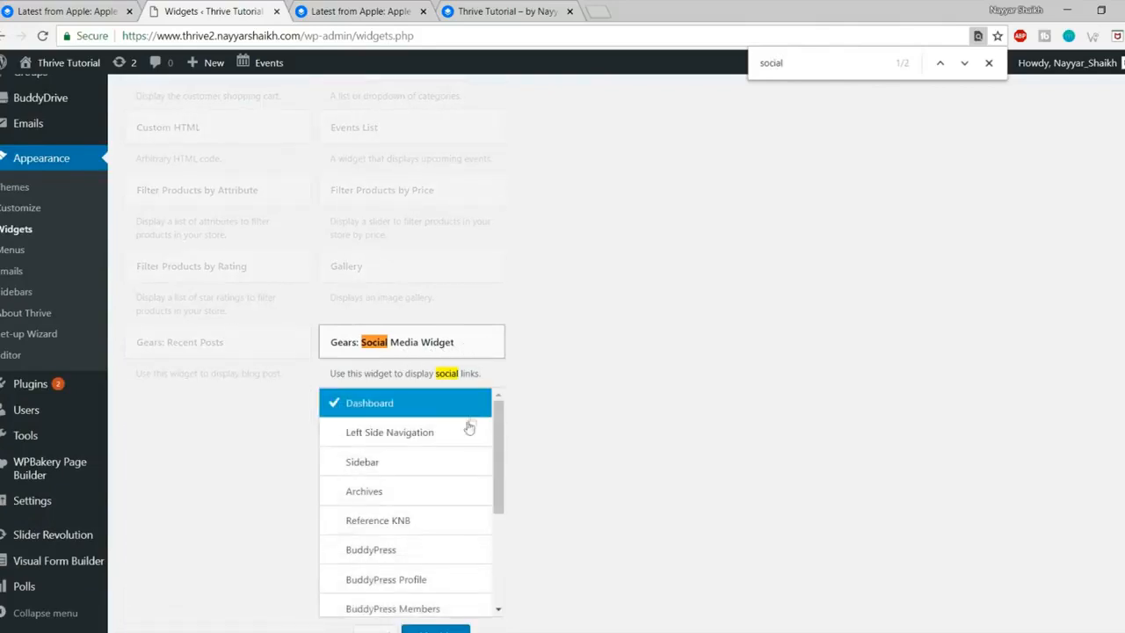
left_click(393, 466)
scroll(426, 475, "down", 2)
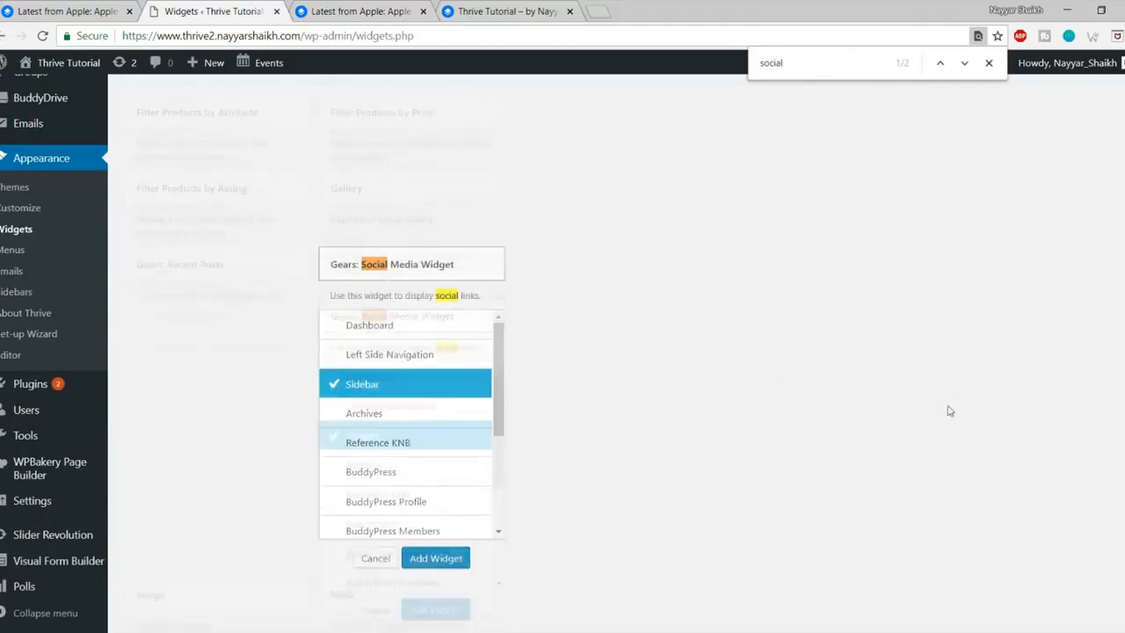
left_click(437, 484)
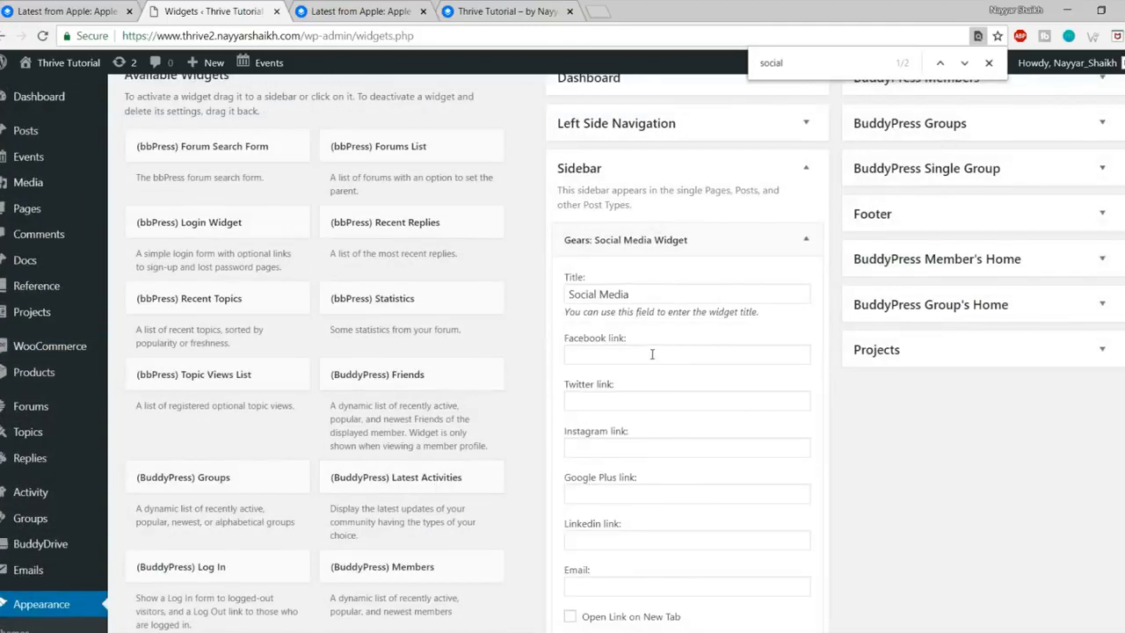
left_click(696, 349)
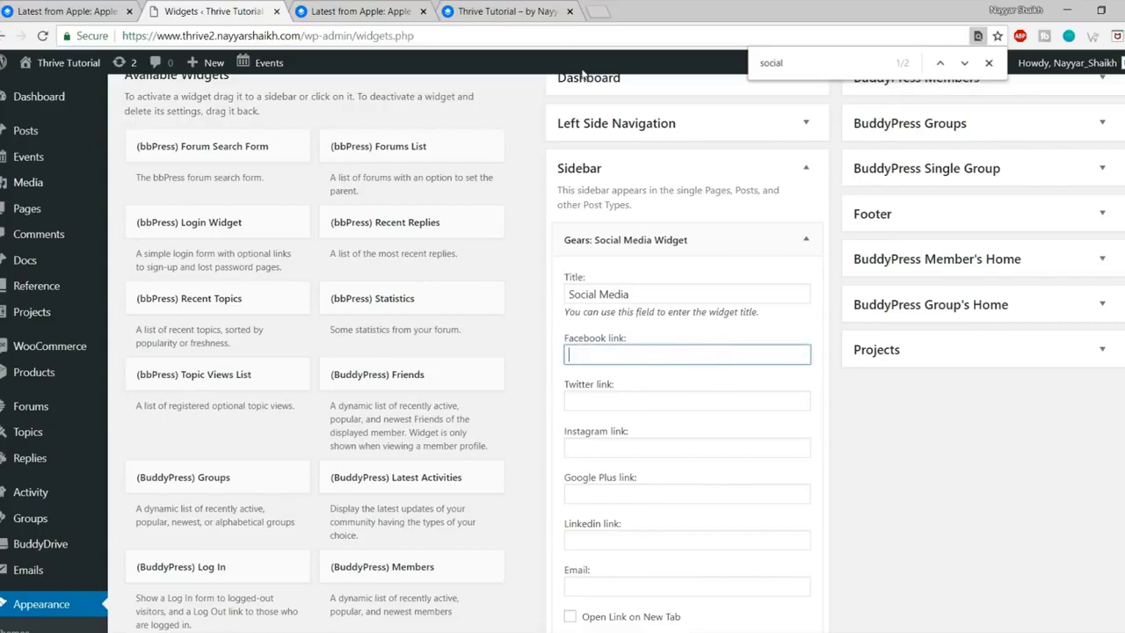
Step: Copy the Facebook page address from a new browser tab
key("ctrl+t")
type("fa")
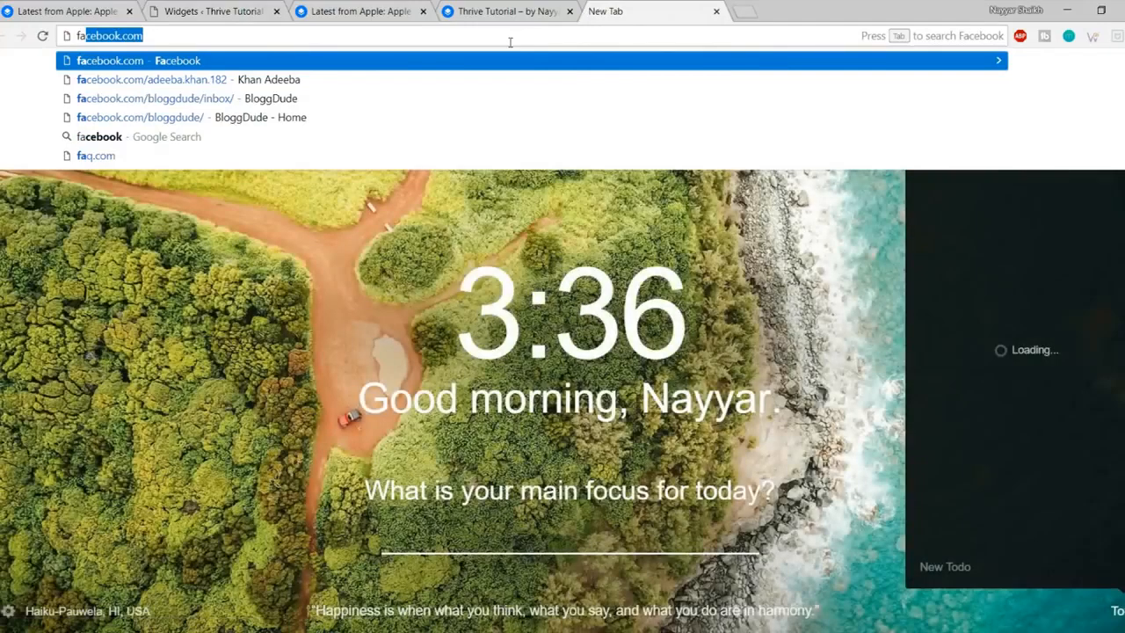
key("Down")
key("Down")
key("Down")
key("Return")
left_click(502, 30)
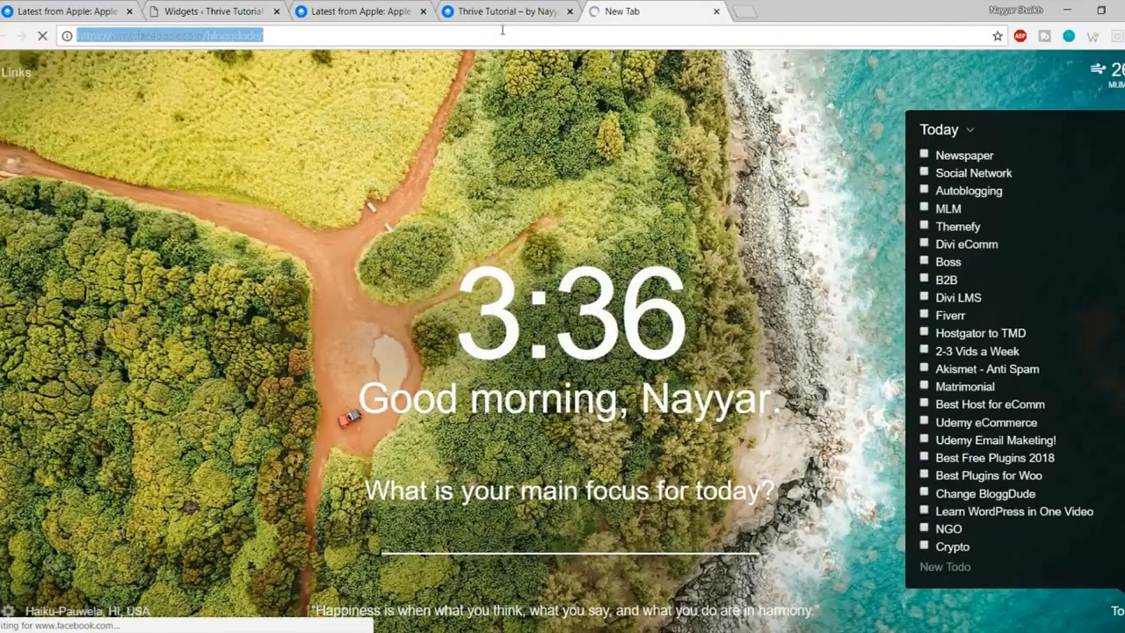
key("ctrl+c")
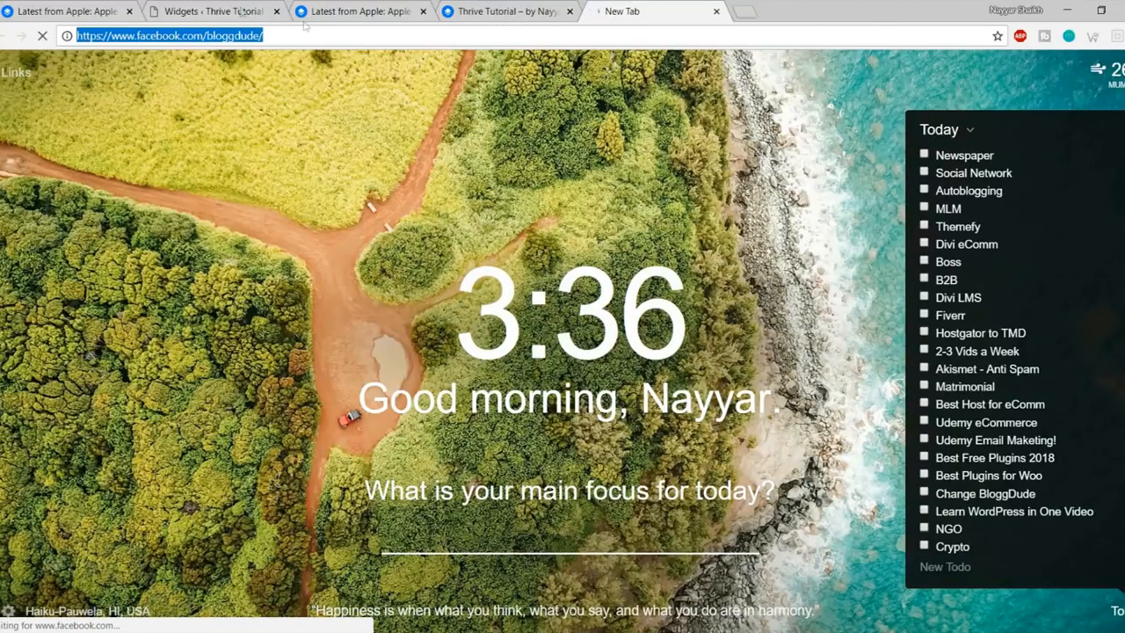
Step: Paste the Facebook page address into the Facebook, Twitter and Instagram link fields
left_click(211, 12)
key("ctrl+v")
left_click(626, 400)
key("ctrl+v")
left_click(651, 448)
key("ctrl+v")
Step: Leave the Google Plus and LinkedIn link fields empty
left_click(661, 494)
key("ctrl+v")
scroll(895, 501, "down", 2)
left_click(638, 392)
key("ctrl+v")
key("ctrl+a")
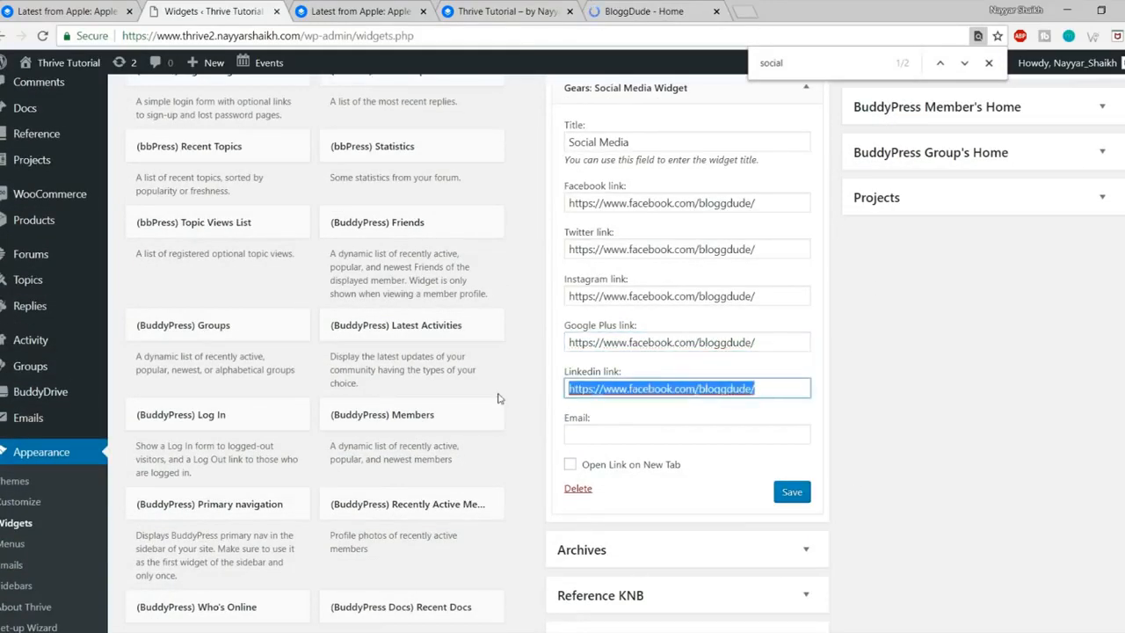
key("BackSpace")
left_click(770, 347)
key("ctrl+a")
key("BackSpace")
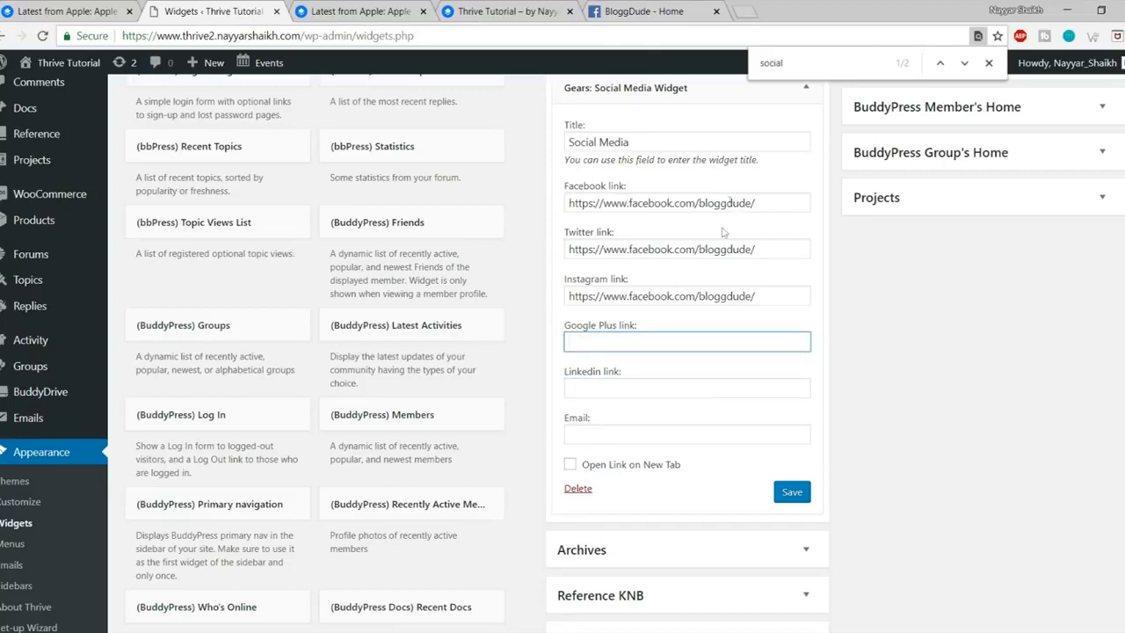
Step: Make the social links open in a new tab, save, and reload the live post
left_click(602, 468)
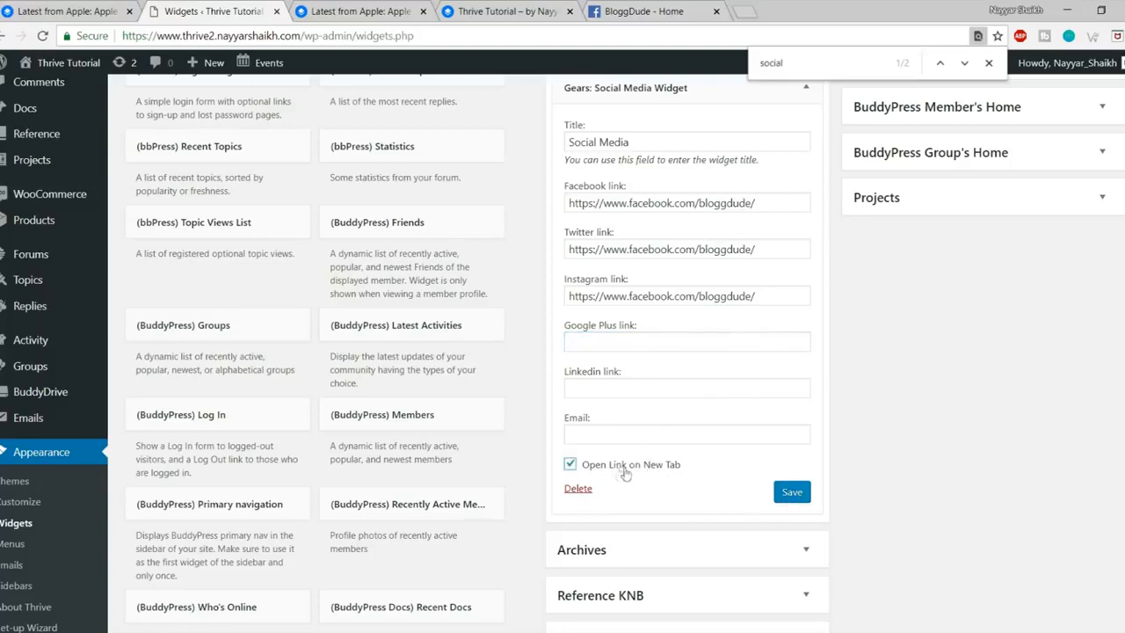
left_click(774, 494)
scroll(865, 514, "up", 1)
left_click(373, 9)
scroll(1038, 235, "up", 2)
key("F5")
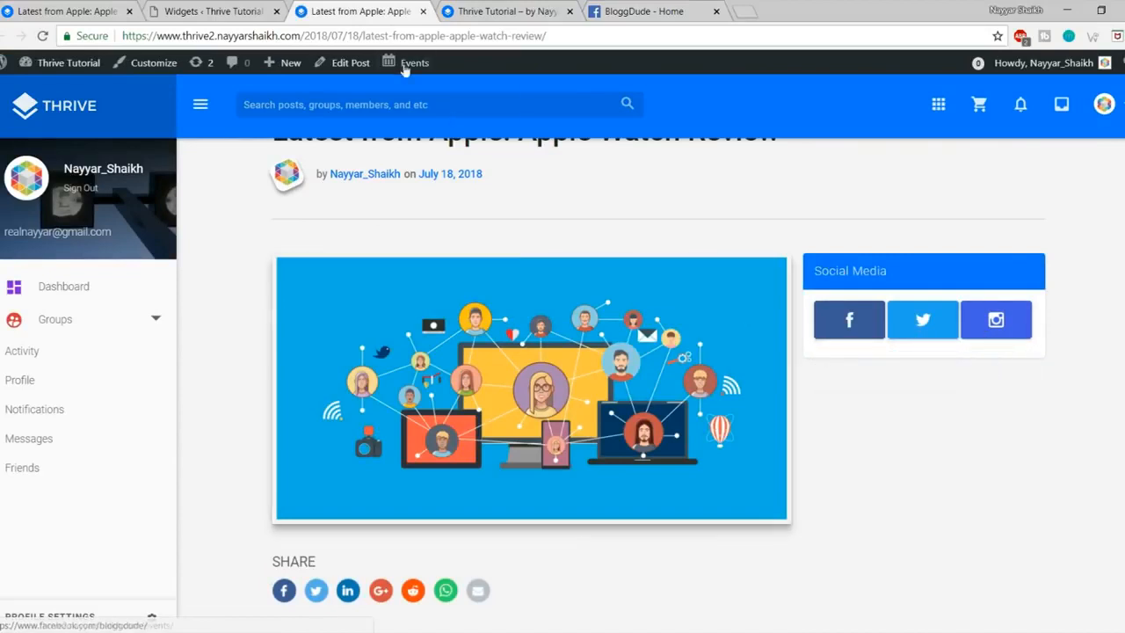
Step: Paste the Facebook page address as the Google Plus link, save, and reload the live post
left_click(187, 15)
left_click(672, 419)
key("ctrl+v")
left_click(791, 571)
left_click(387, 9)
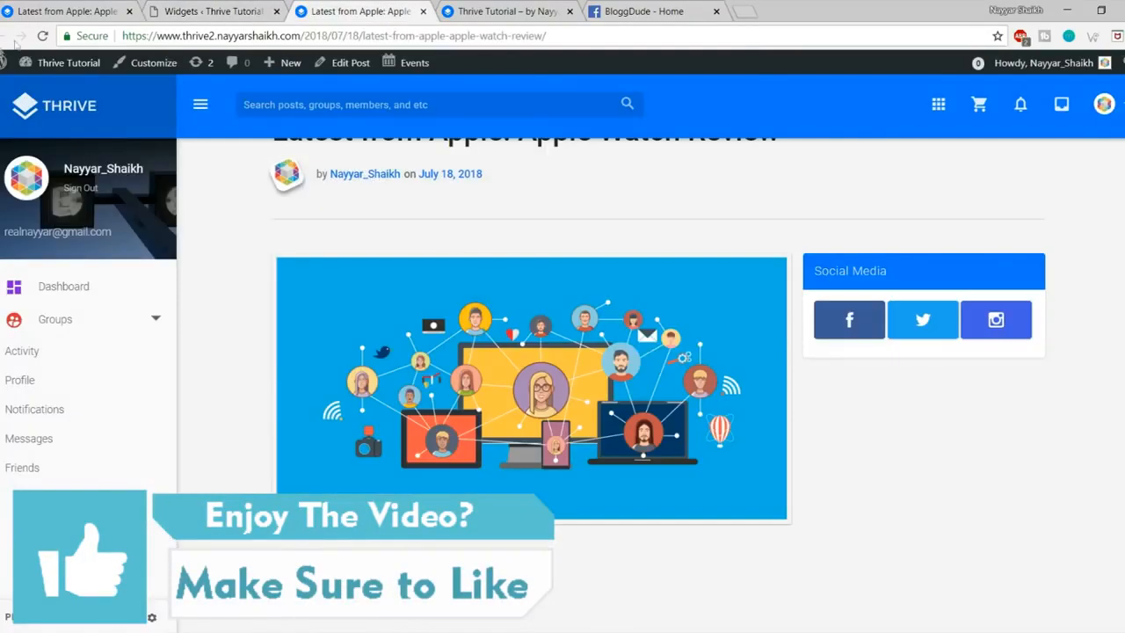
left_click(41, 38)
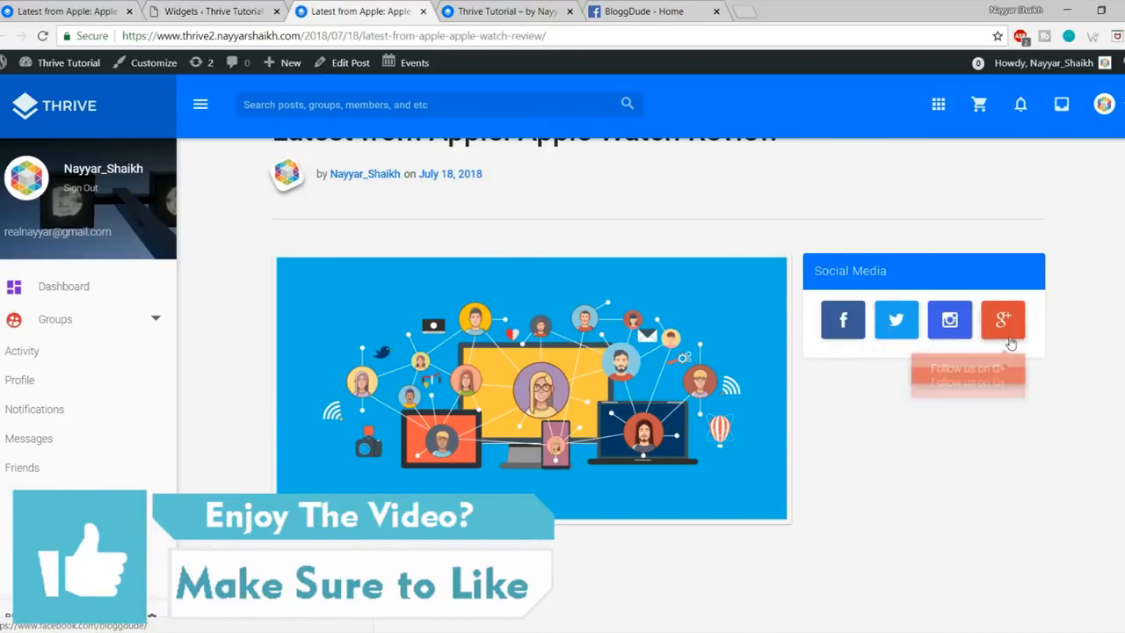
left_click(66, 11)
scroll(944, 234, "down", 3)
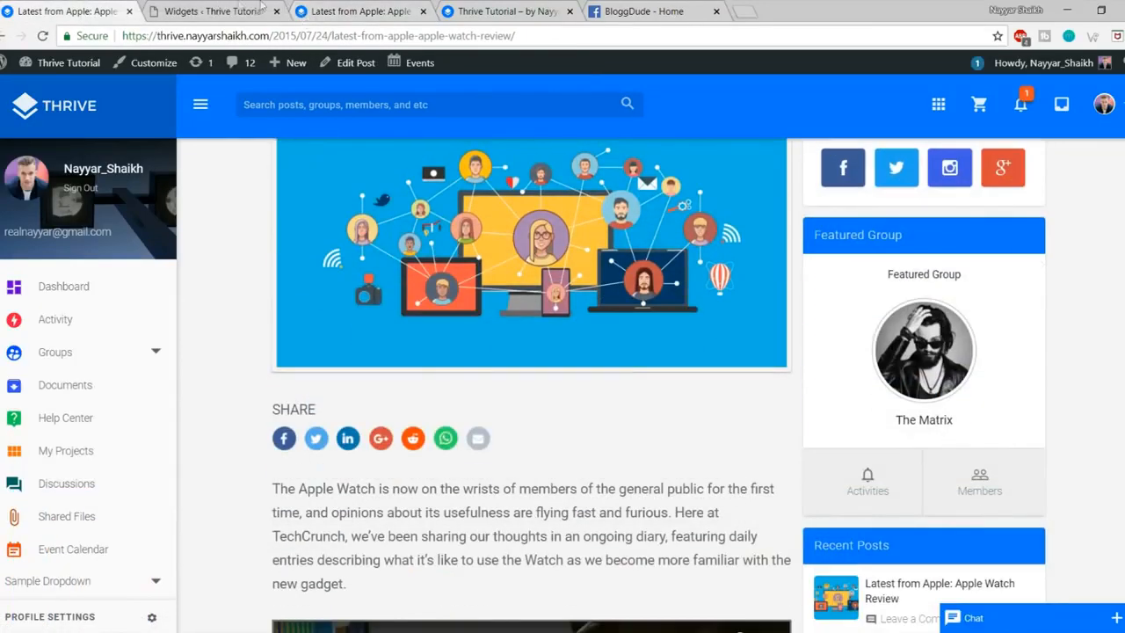
Step: Find the Thrive: Featured Group widget with the 'fea' search and add it to the Sidebar
left_click(214, 10)
key("ctrl+a")
left_click(809, 62)
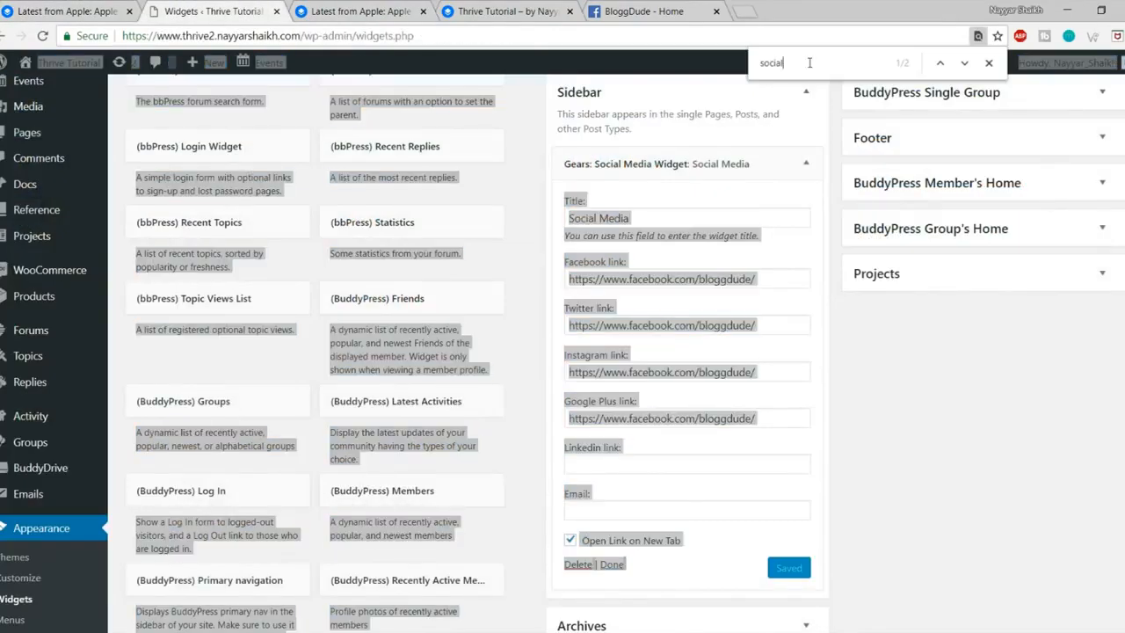
type("feat")
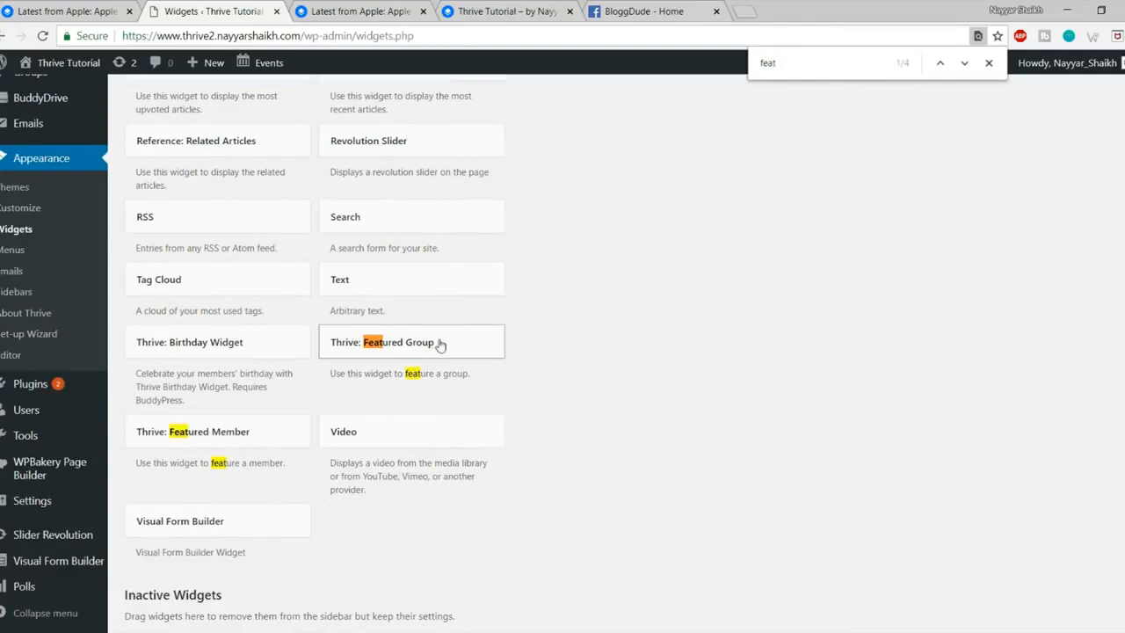
left_click(441, 344)
left_click(435, 484)
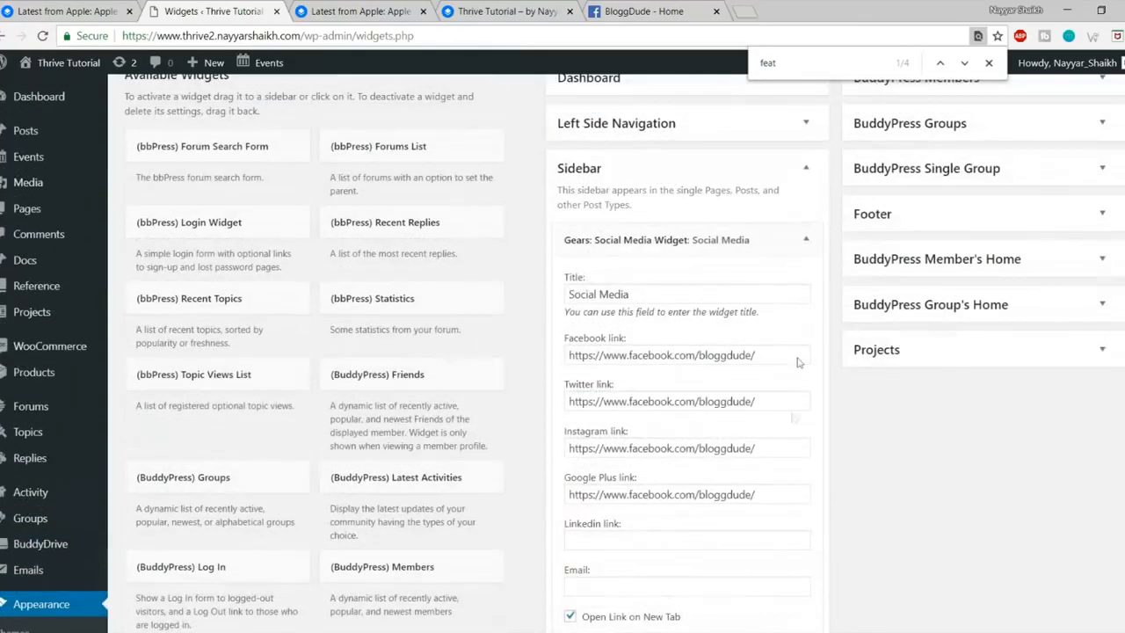
Step: Set the Featured Group to new-group, save, and compare the reloaded post with the reference
left_click(805, 239)
left_click(638, 398)
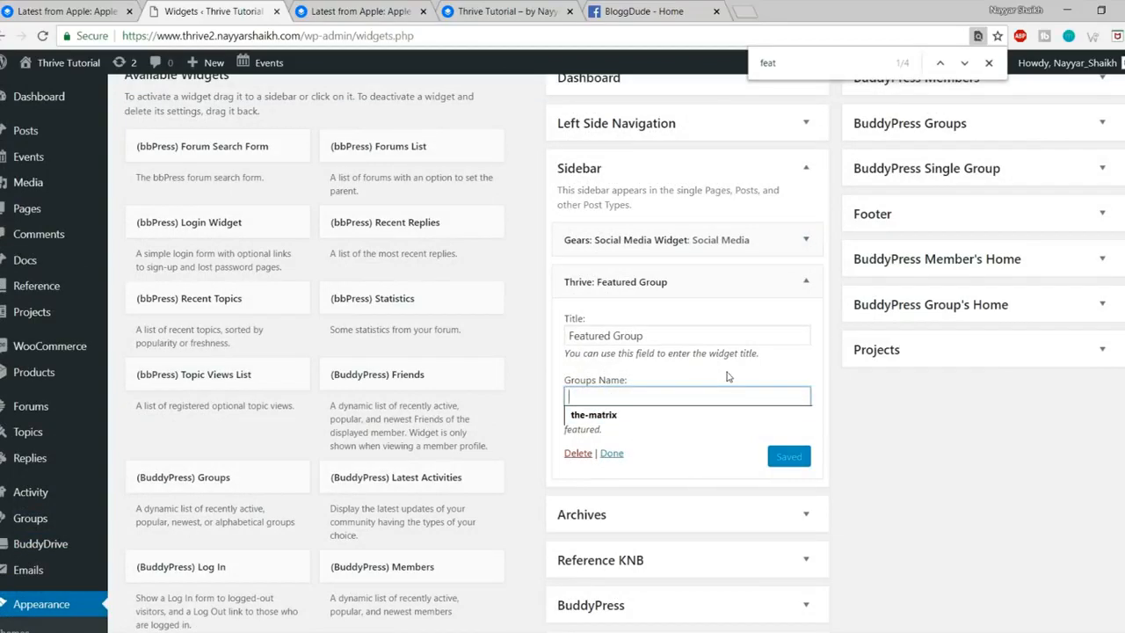
type("roup")
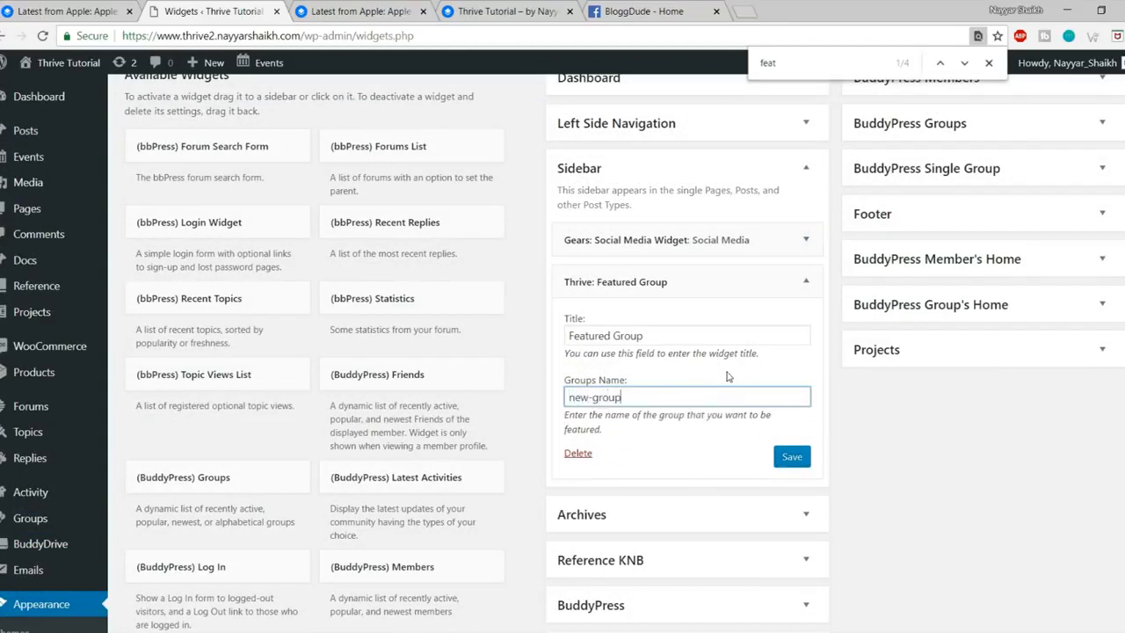
left_click(792, 457)
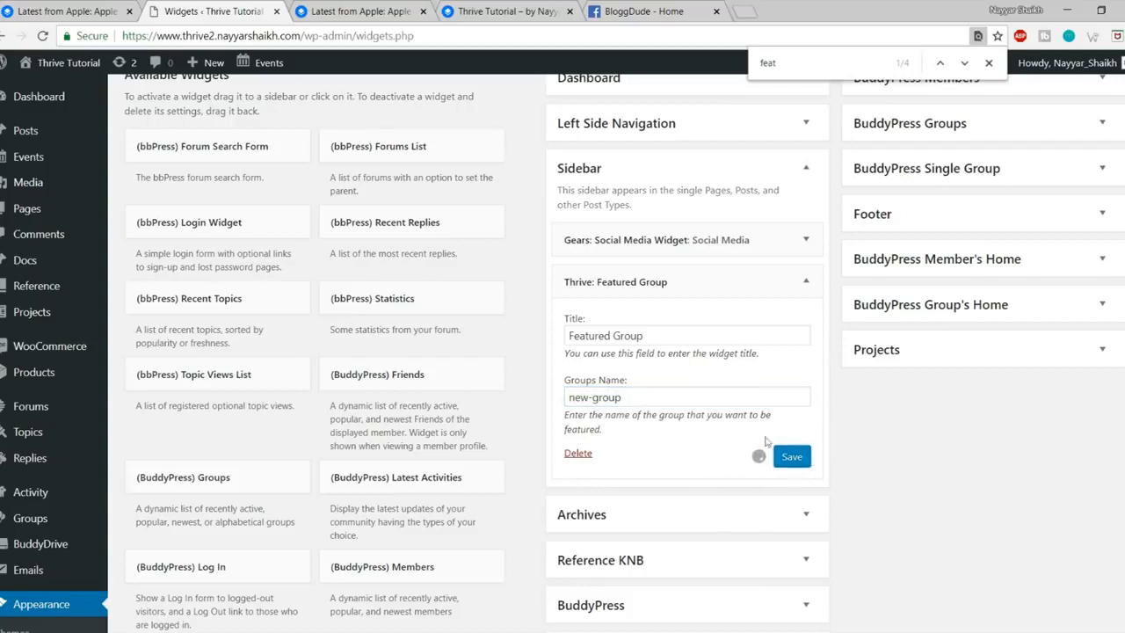
left_click(381, 20)
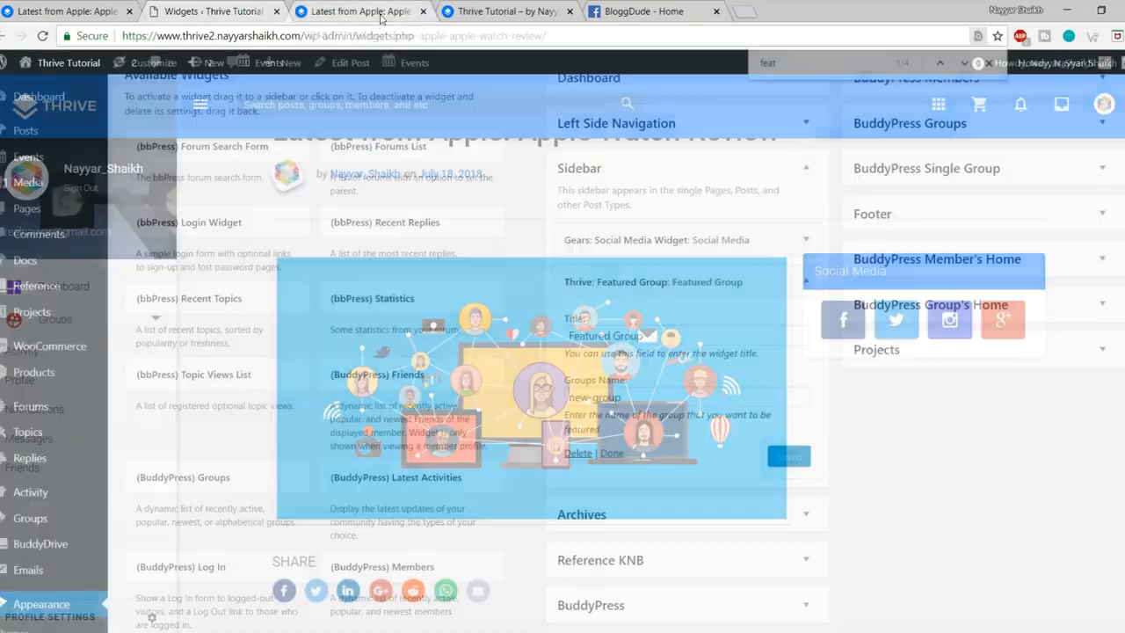
left_click(42, 36)
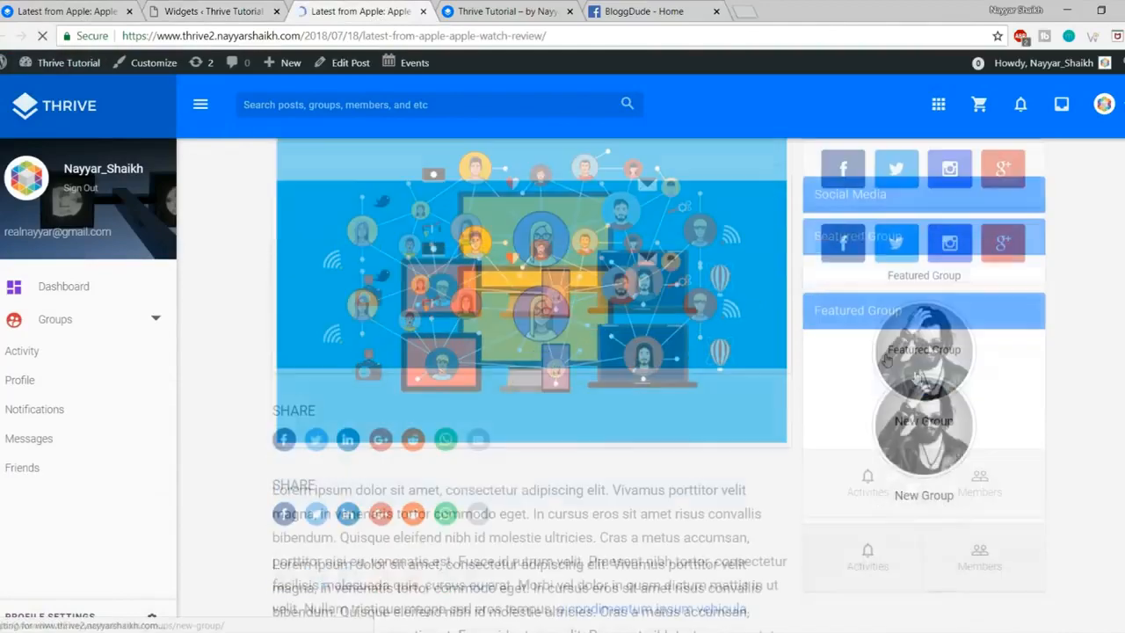
left_click(61, 10)
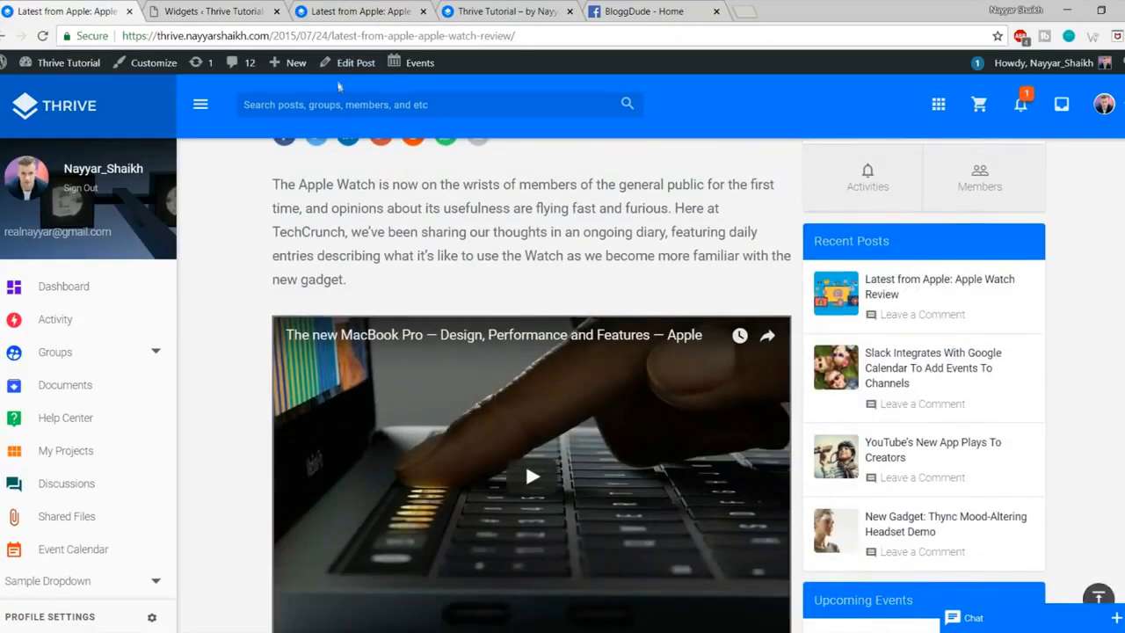
Step: Search 'posts' to find Gears: Recent Posts and add it to the Sidebar
left_click(214, 10)
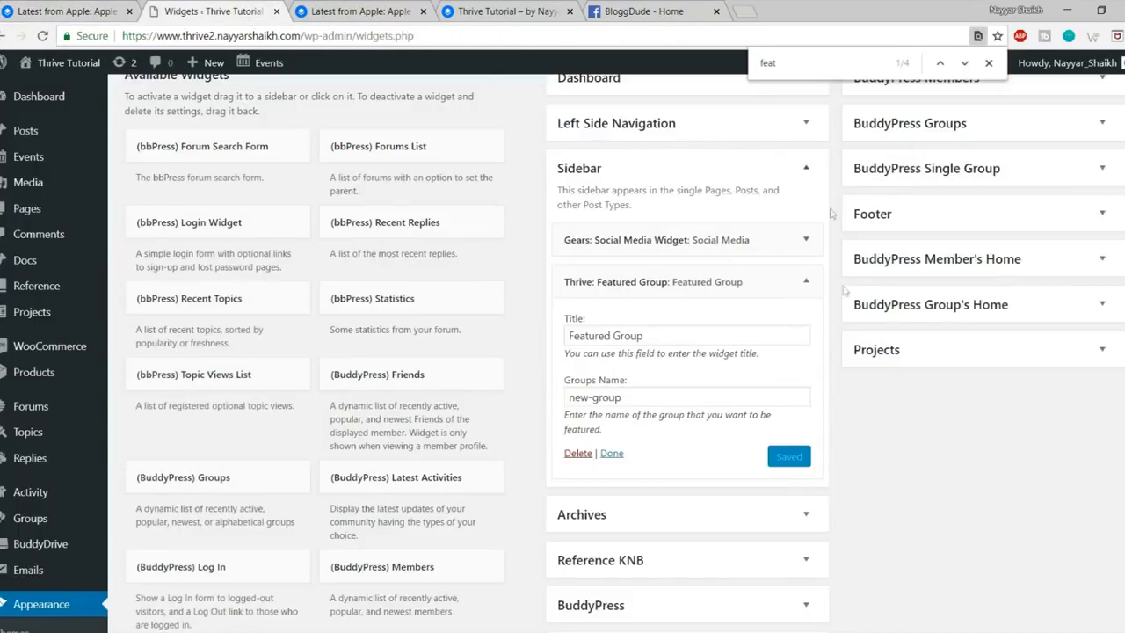
type("posts")
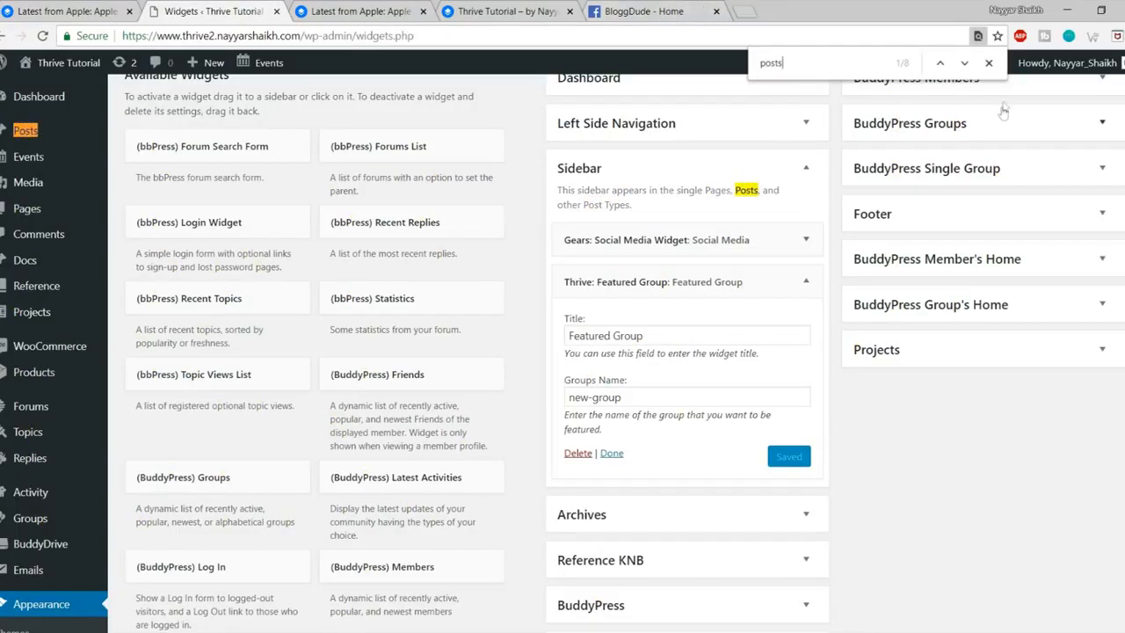
left_click(968, 66)
left_click(965, 65)
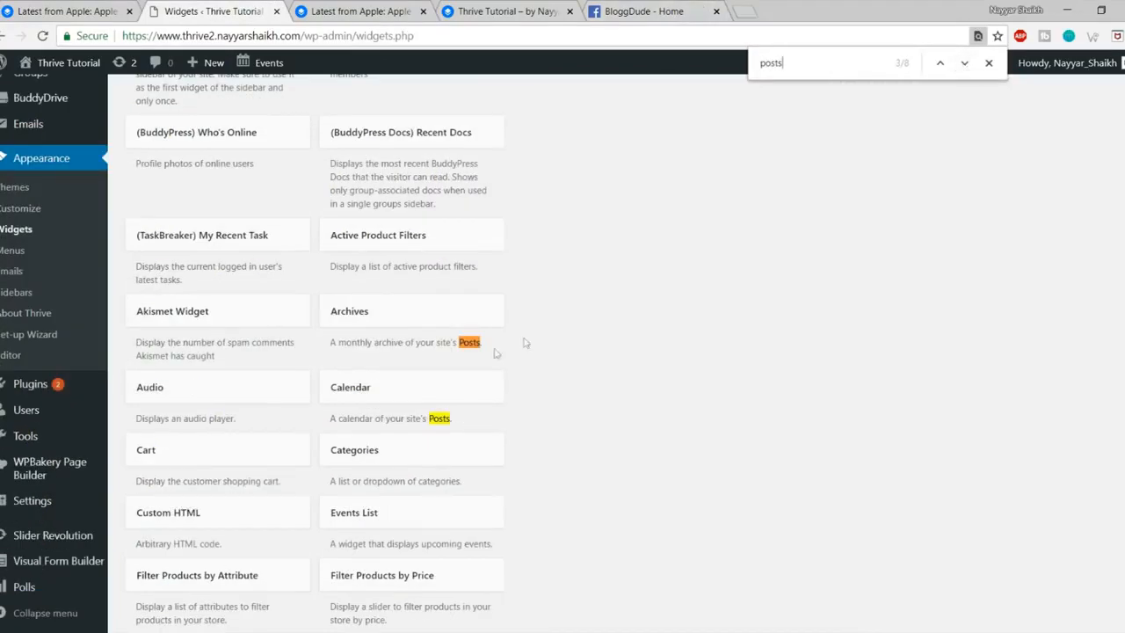
left_click(965, 65)
left_click(964, 65)
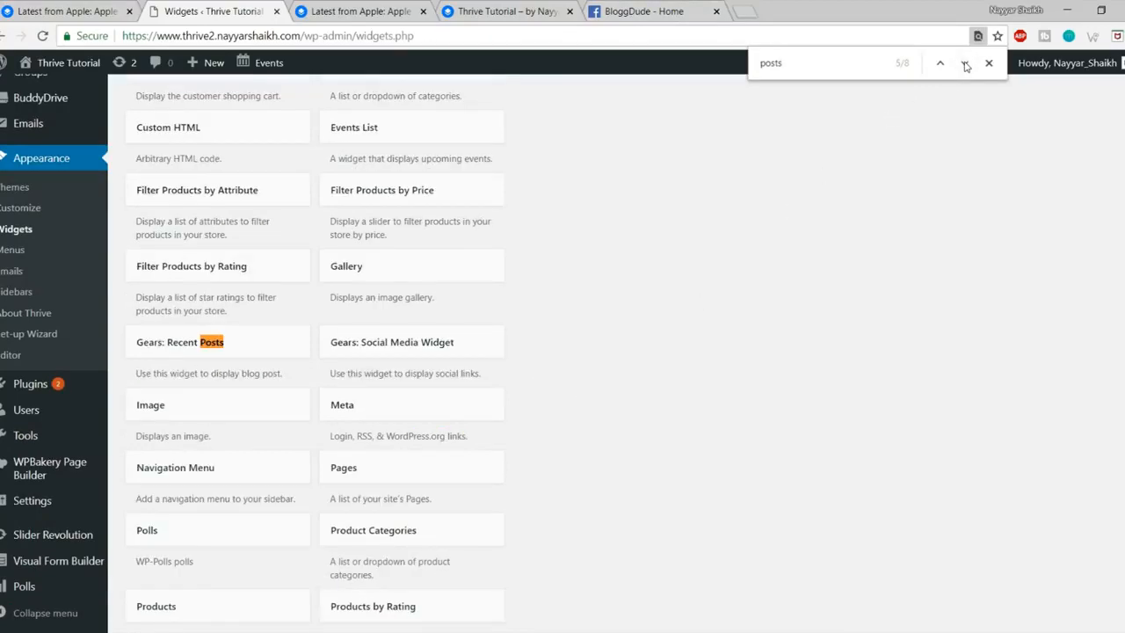
left_click(250, 342)
left_click(233, 480)
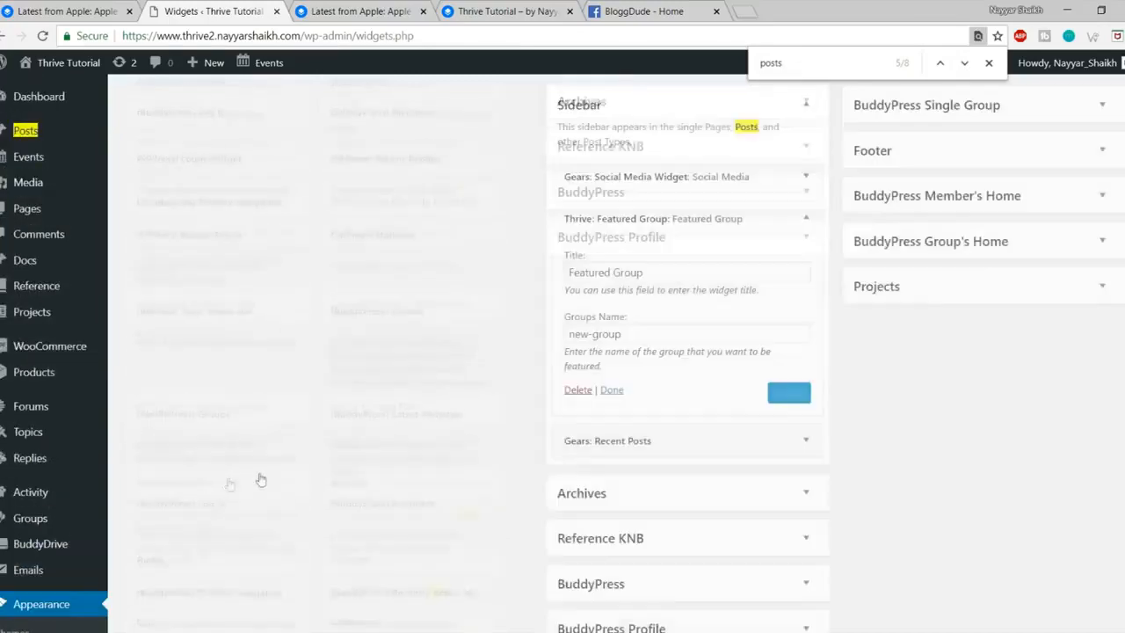
scroll(840, 394, "down", 3)
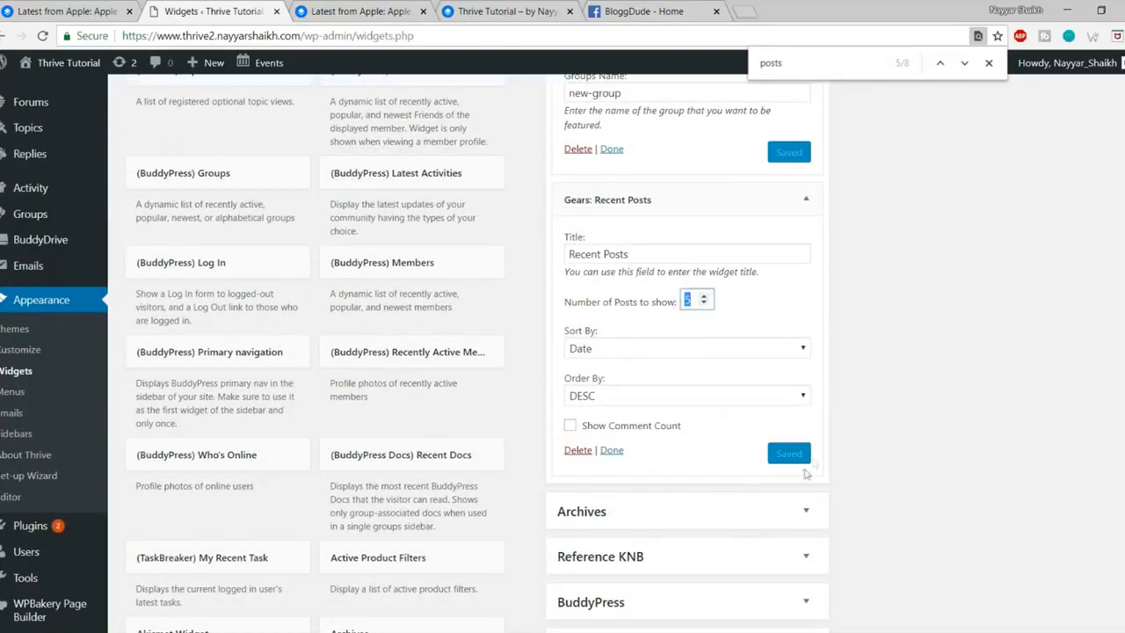
Step: Reload the Apple Watch review post and compare its sidebar with the reference post
left_click(408, 10)
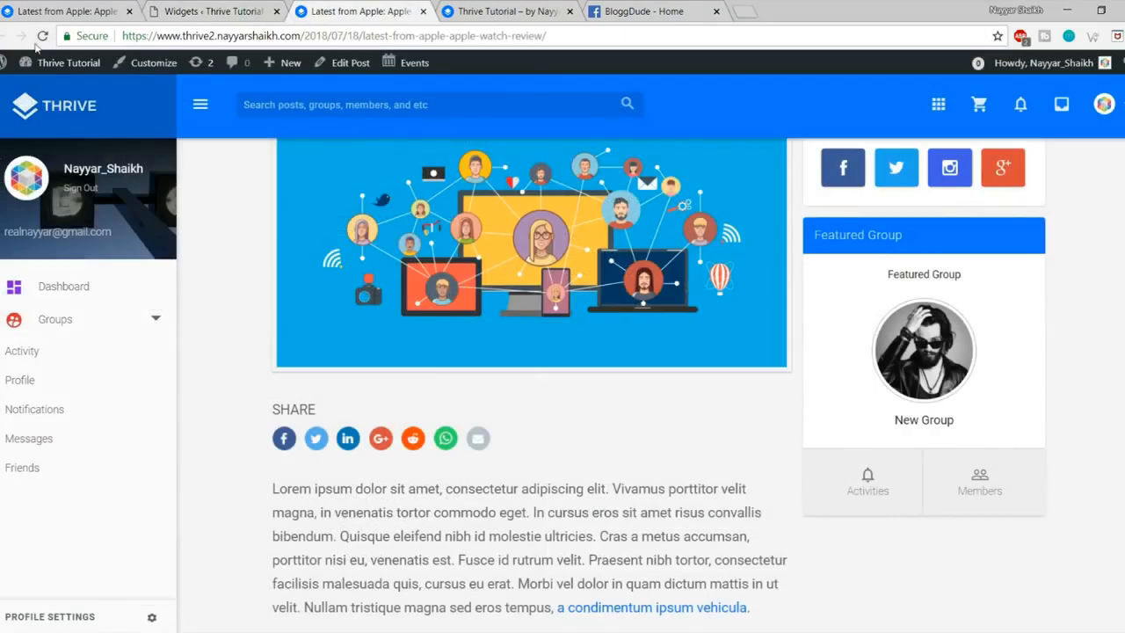
left_click(41, 36)
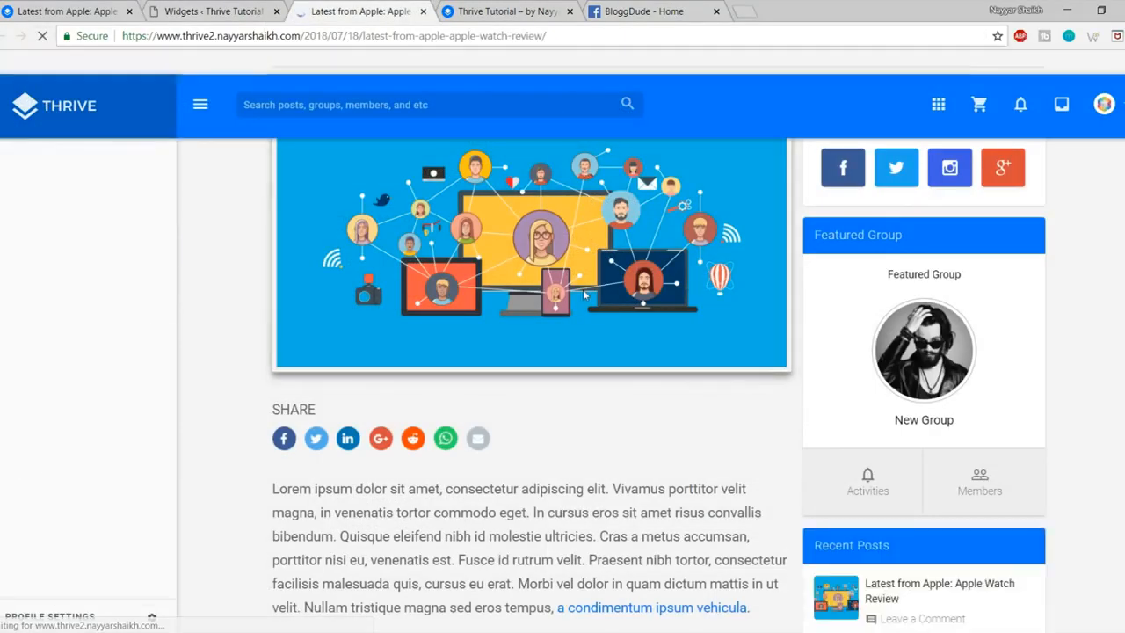
scroll(583, 295, "down", 3)
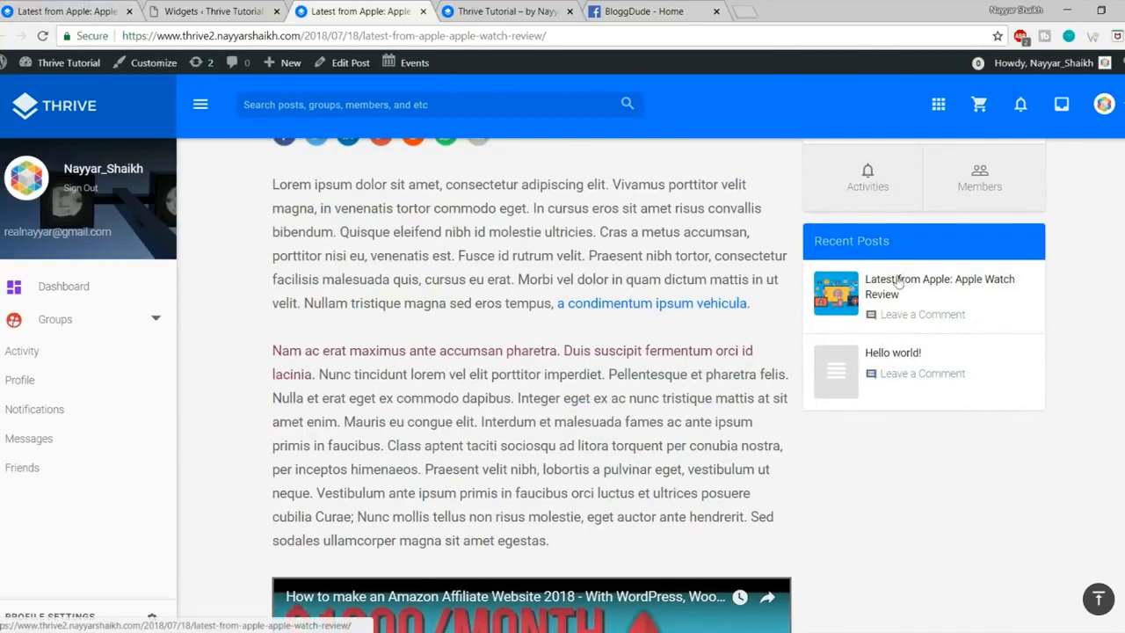
left_click(70, 12)
scroll(1041, 431, "down", 4)
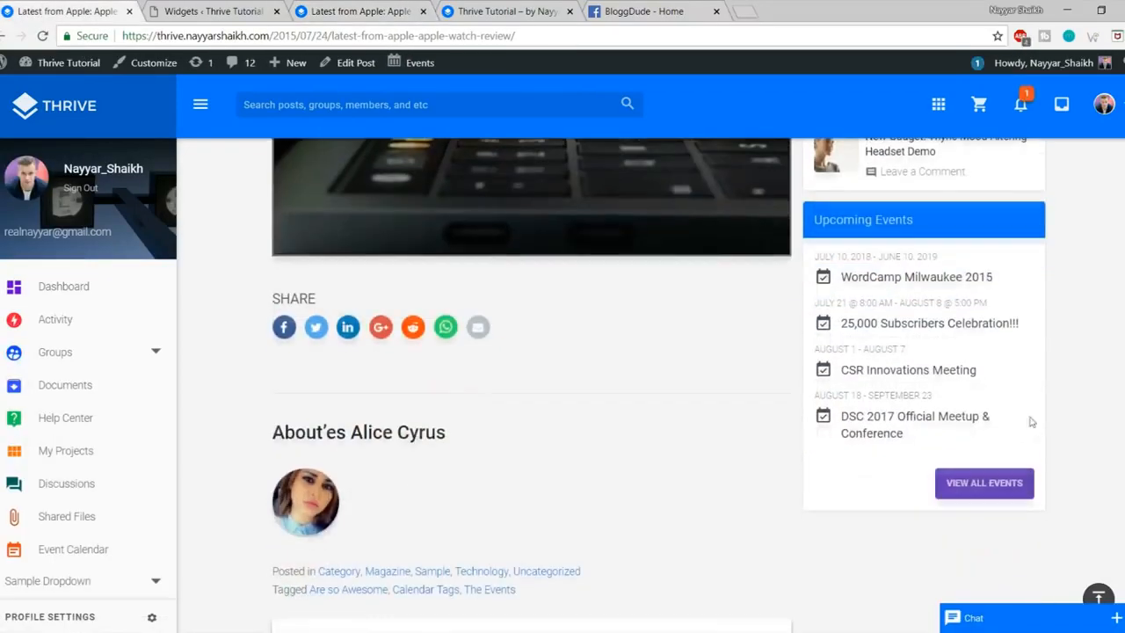
Step: Search 'even' to find Events List, add it to the Sidebar, and check the live post
left_click(220, 11)
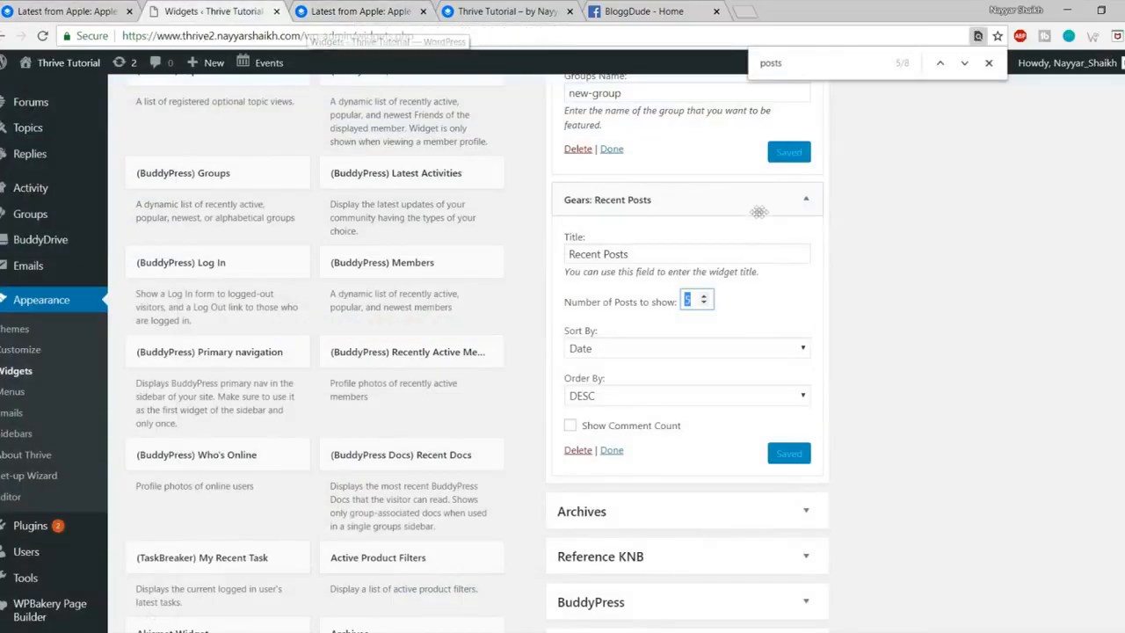
key("ctrl+f")
type("even")
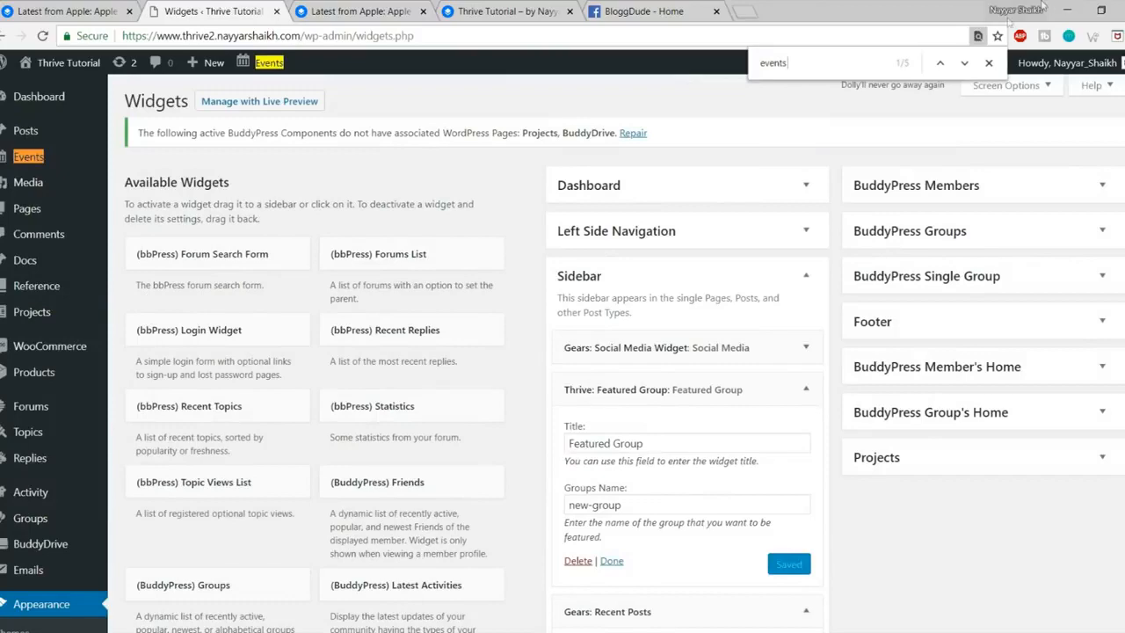
left_click(965, 64)
left_click(965, 63)
left_click(964, 63)
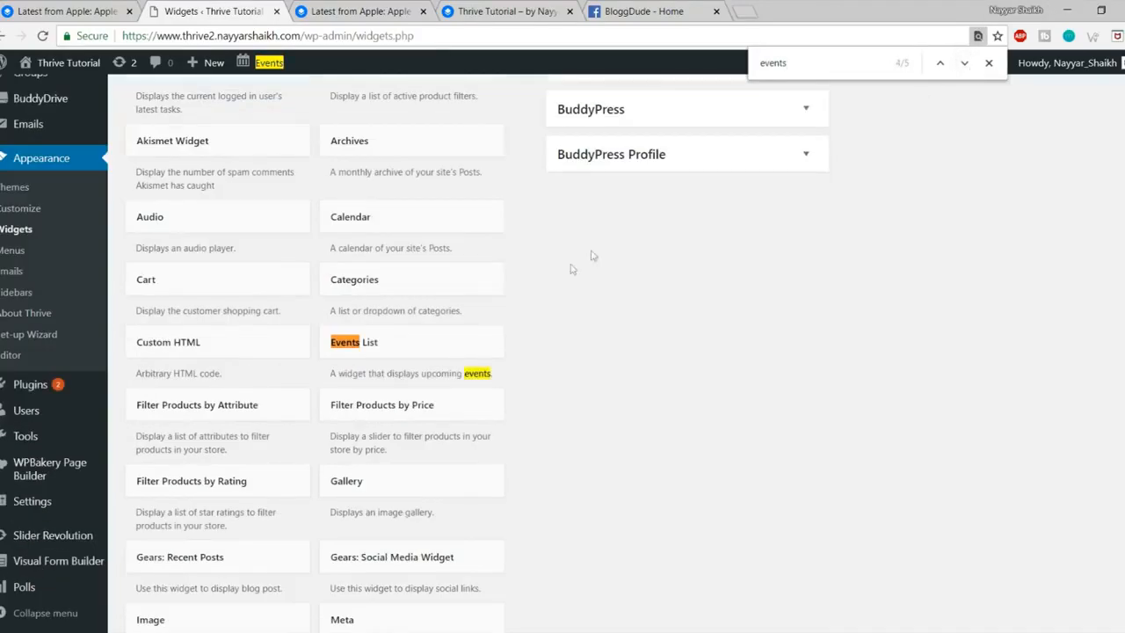
left_click(395, 343)
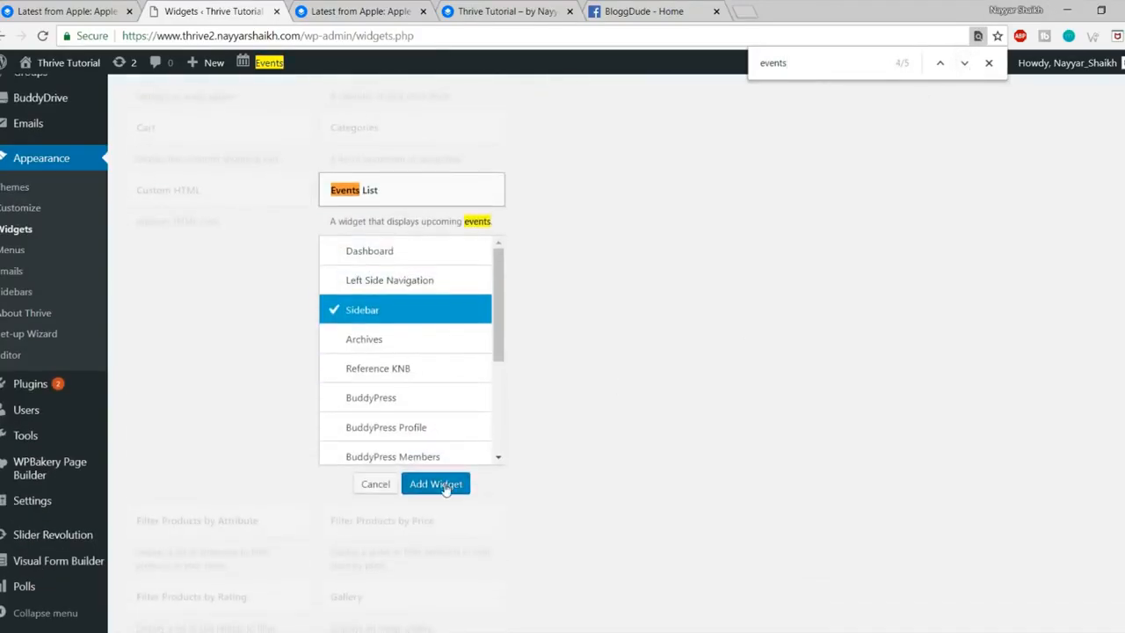
left_click(436, 485)
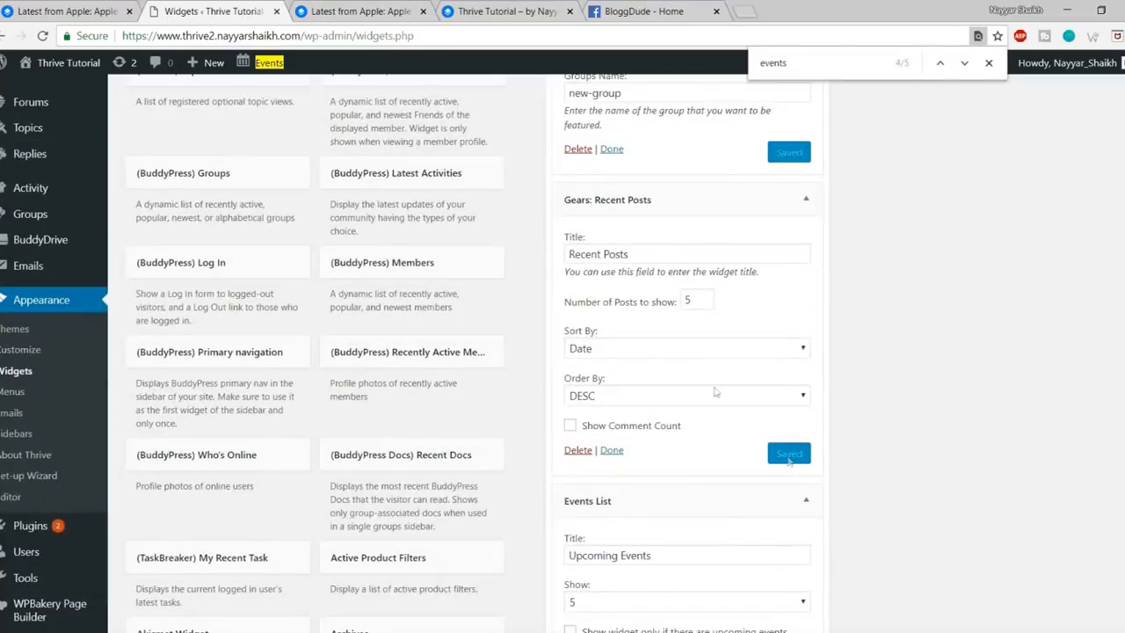
left_click(340, 7)
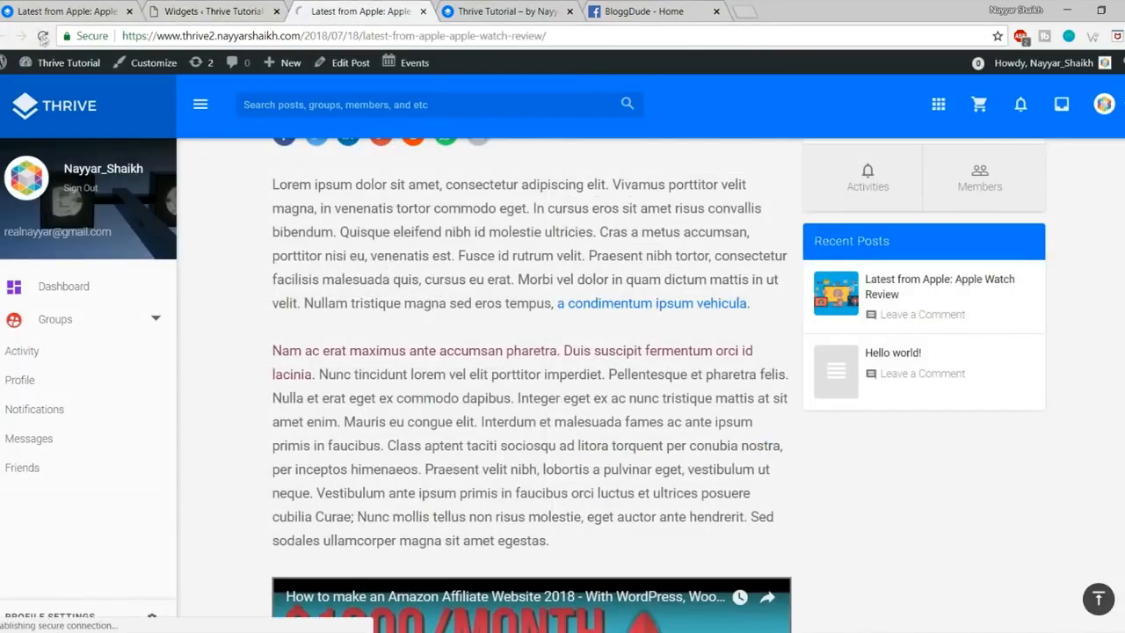
scroll(879, 352, "down", 3)
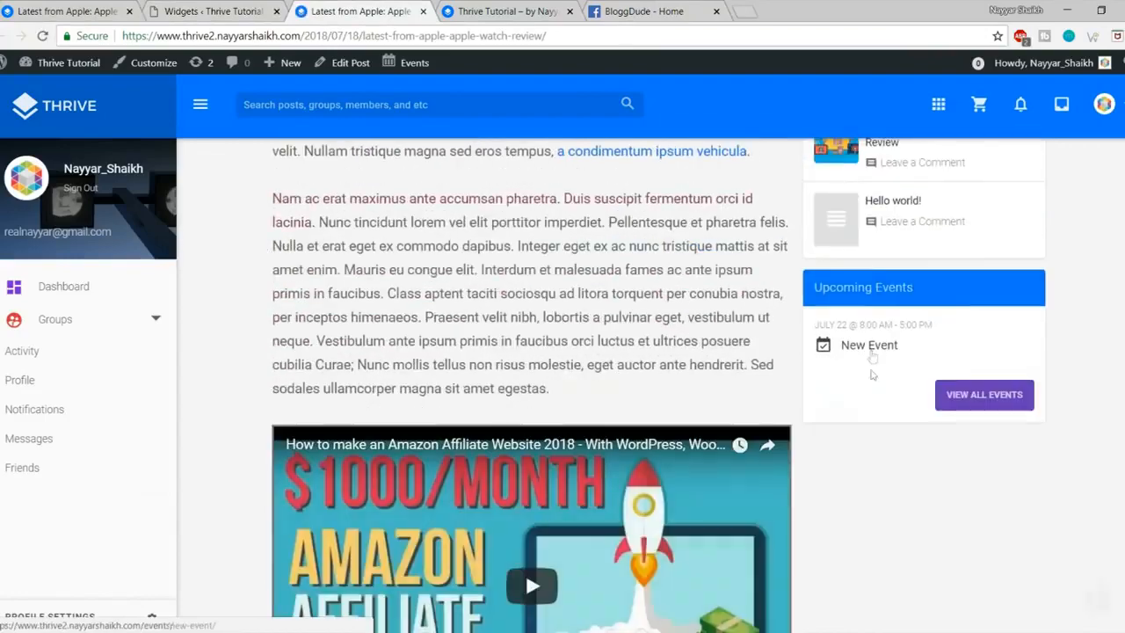
scroll(890, 385, "up", 5)
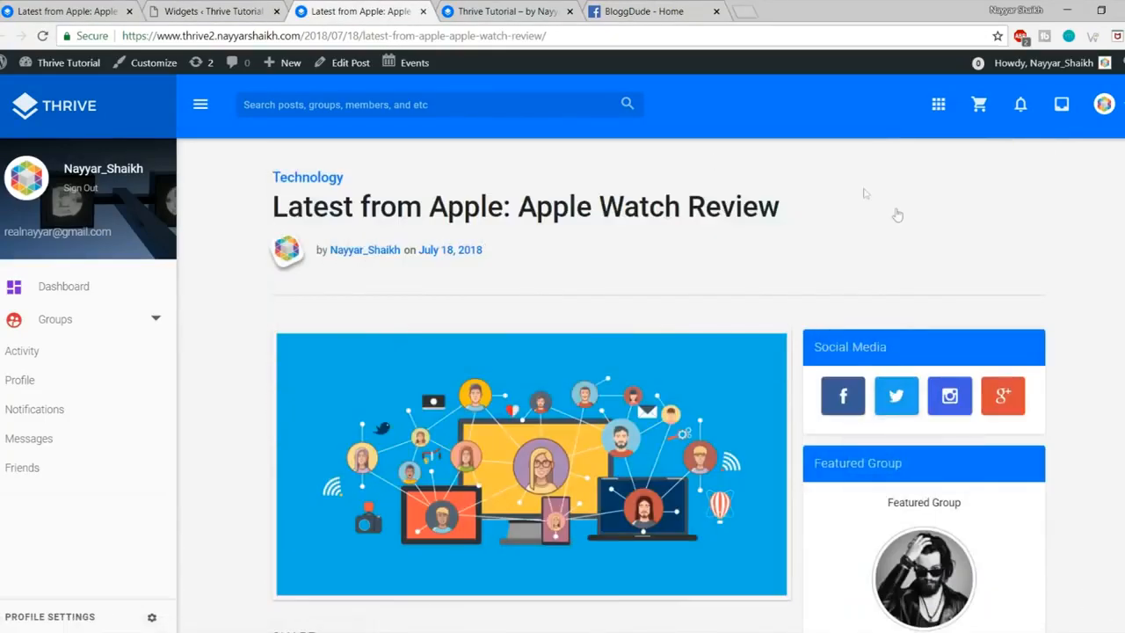
Step: Go to the homepage via the THRIVE logo and browse its Featured Group, Recent Posts and Events cards
left_click(67, 105)
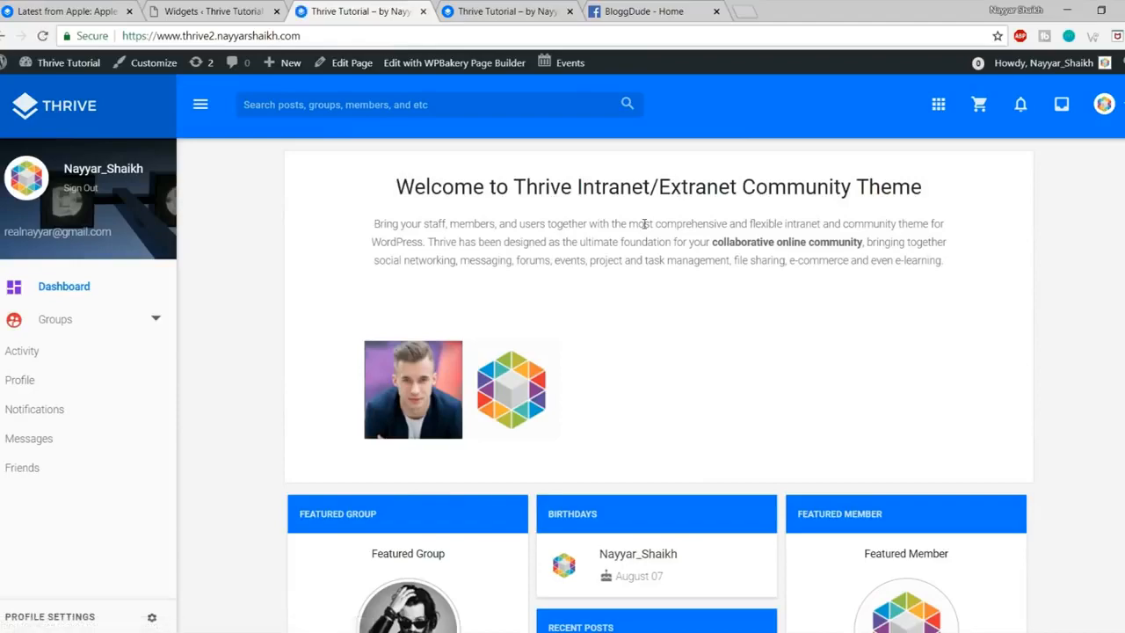
scroll(829, 299, "down", 6)
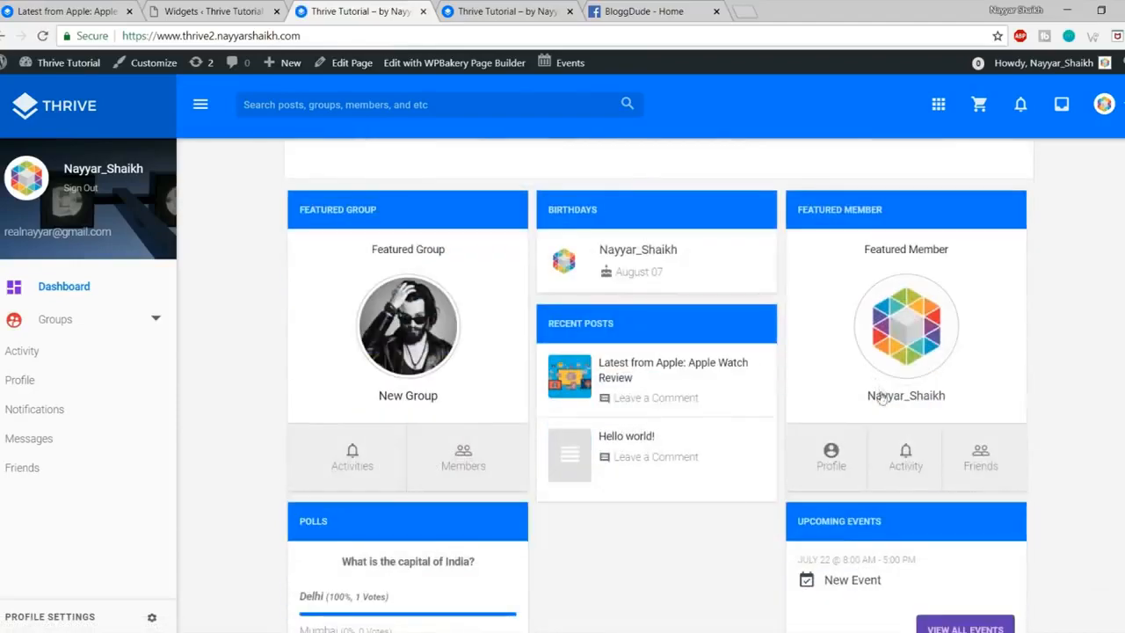
scroll(804, 338, "up", 6)
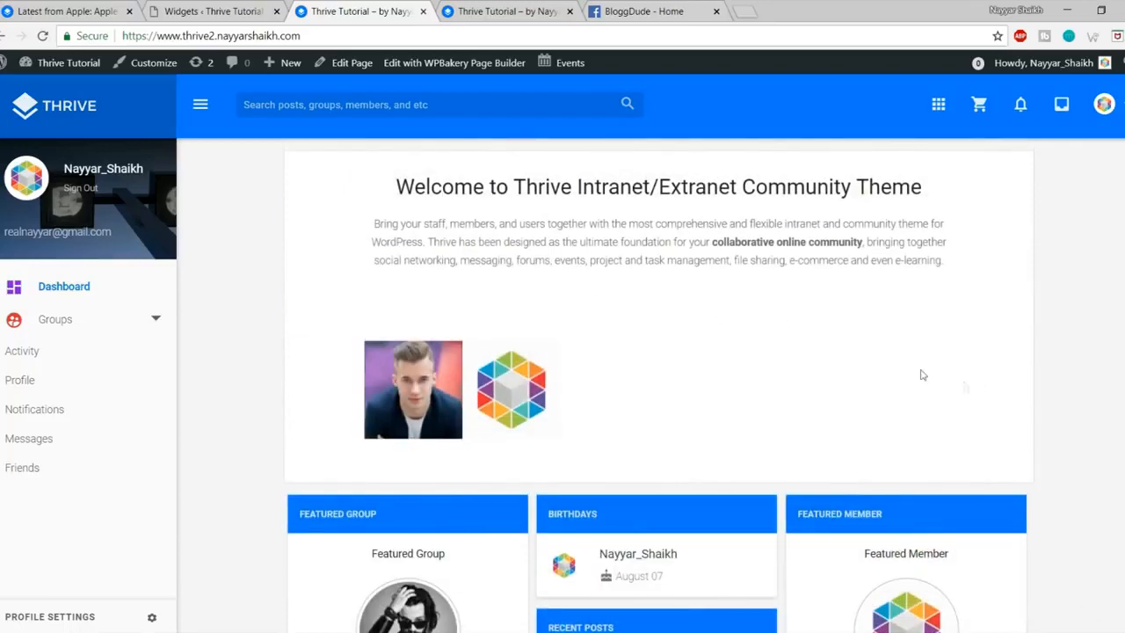
scroll(918, 375, "down", 1)
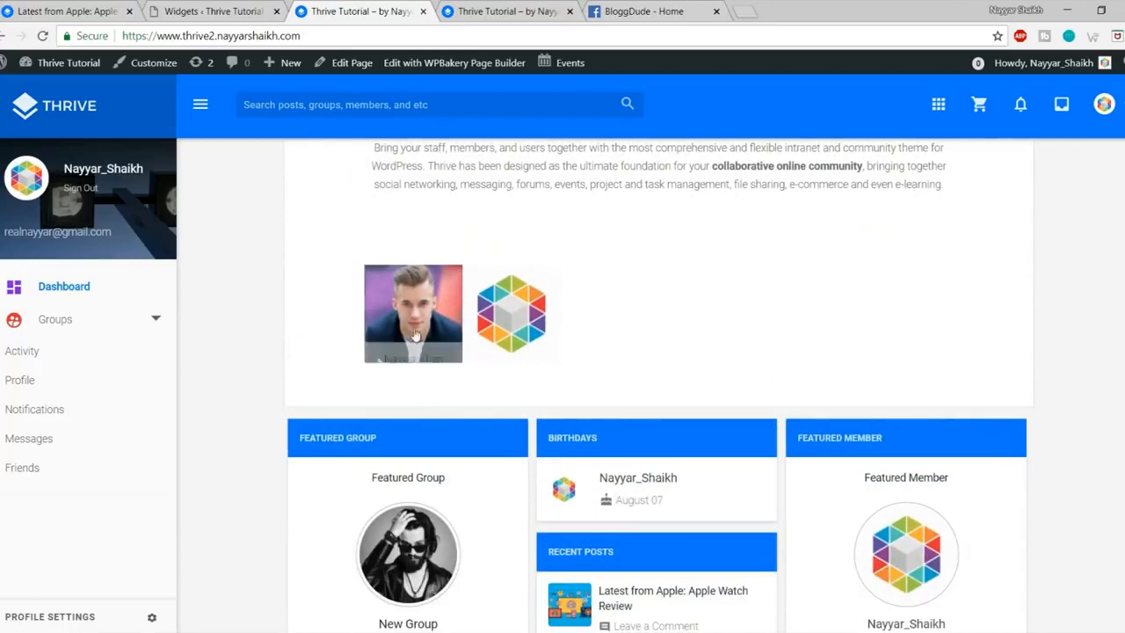
scroll(755, 263, "down", 5)
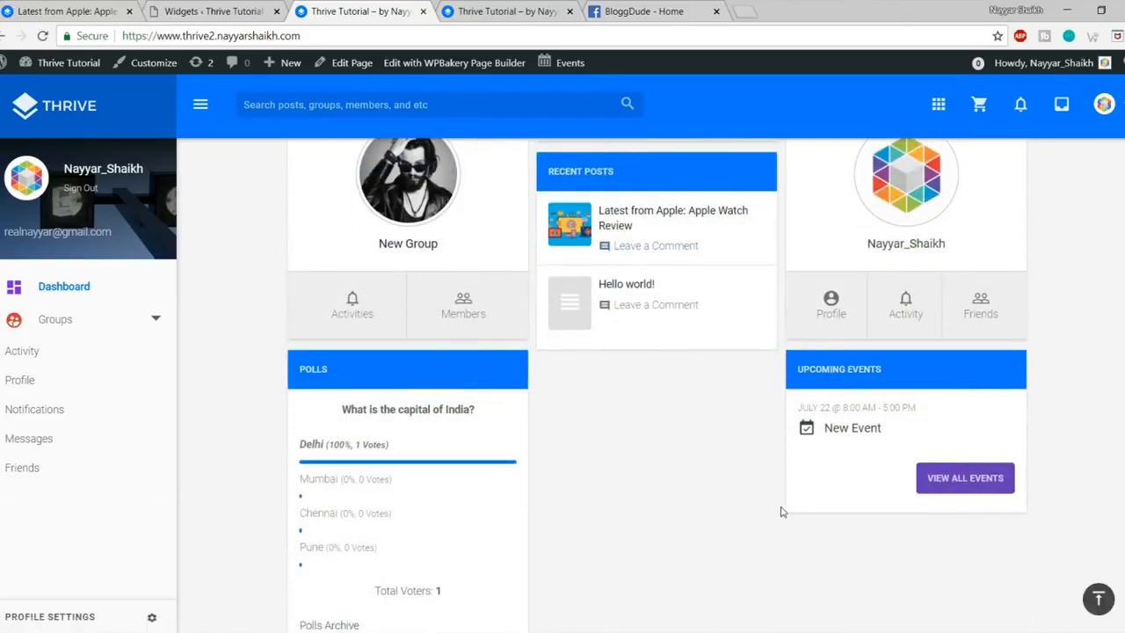
scroll(780, 512, "up", 6)
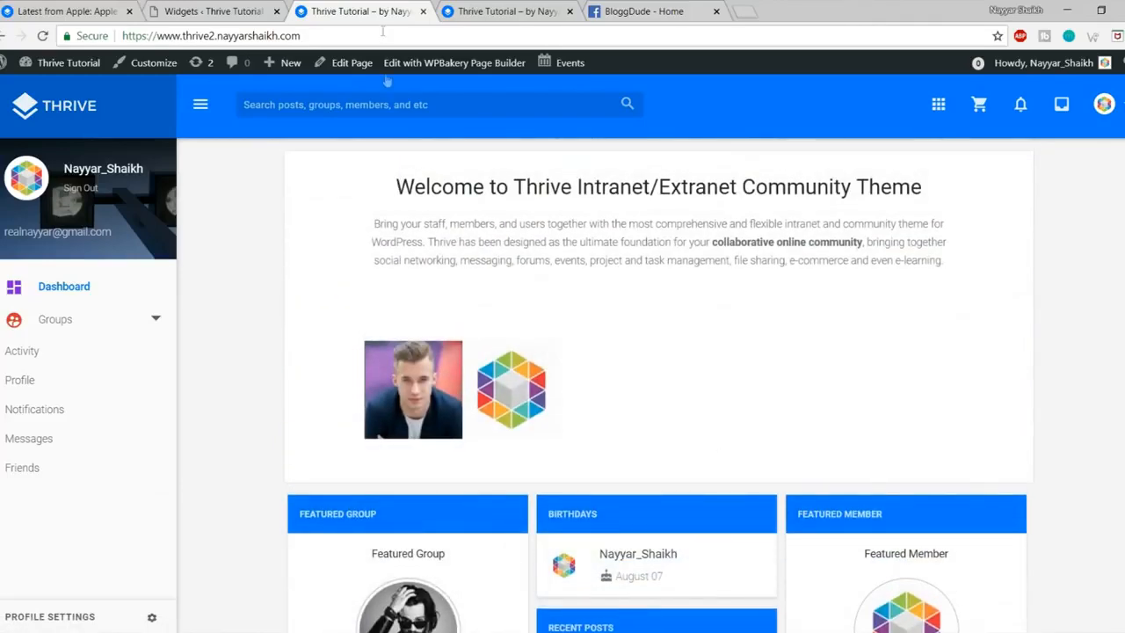
Step: Open the member's own profile and the reference site's profile, switching tabs to compare them
left_click(139, 168)
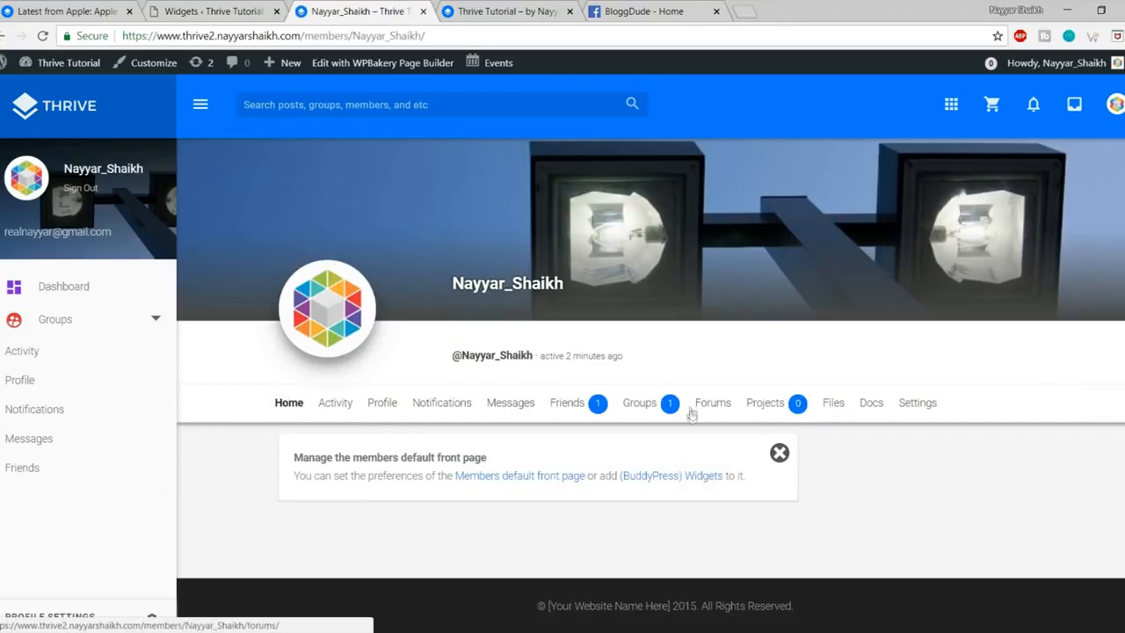
left_click(10, 7)
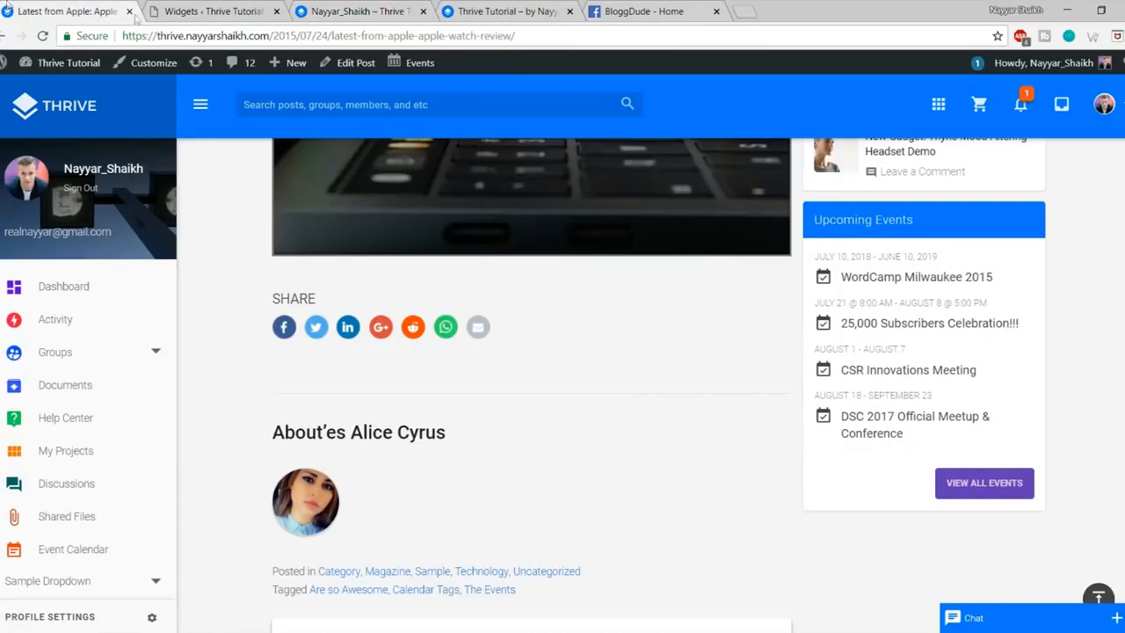
left_click(72, 197)
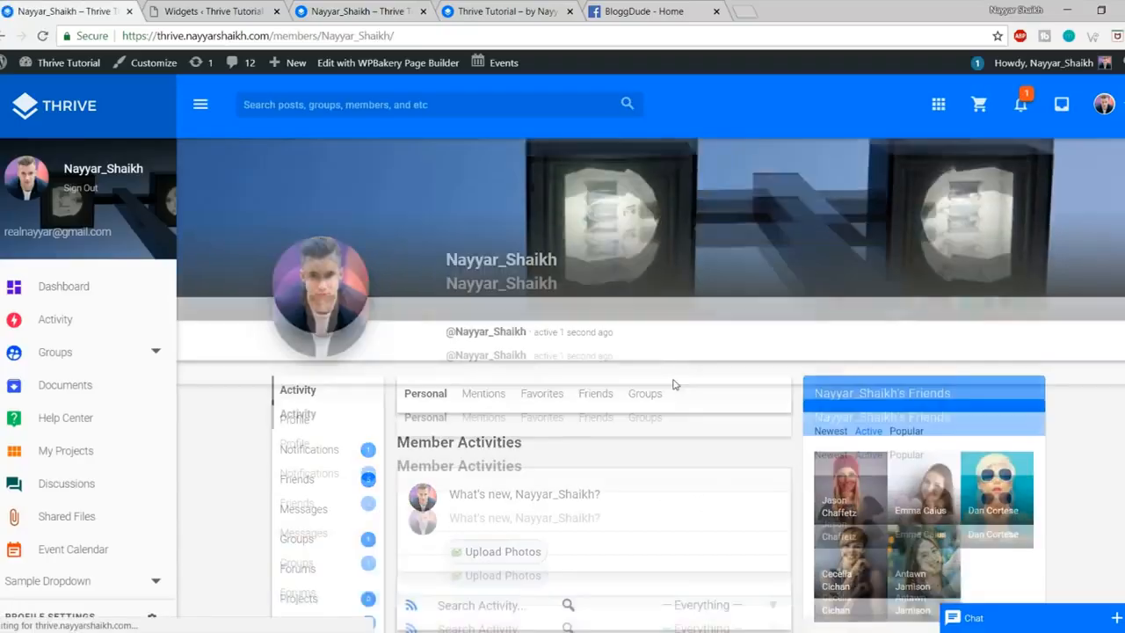
scroll(674, 385, "down", 3)
scroll(674, 384, "up", 3)
scroll(674, 384, "down", 2)
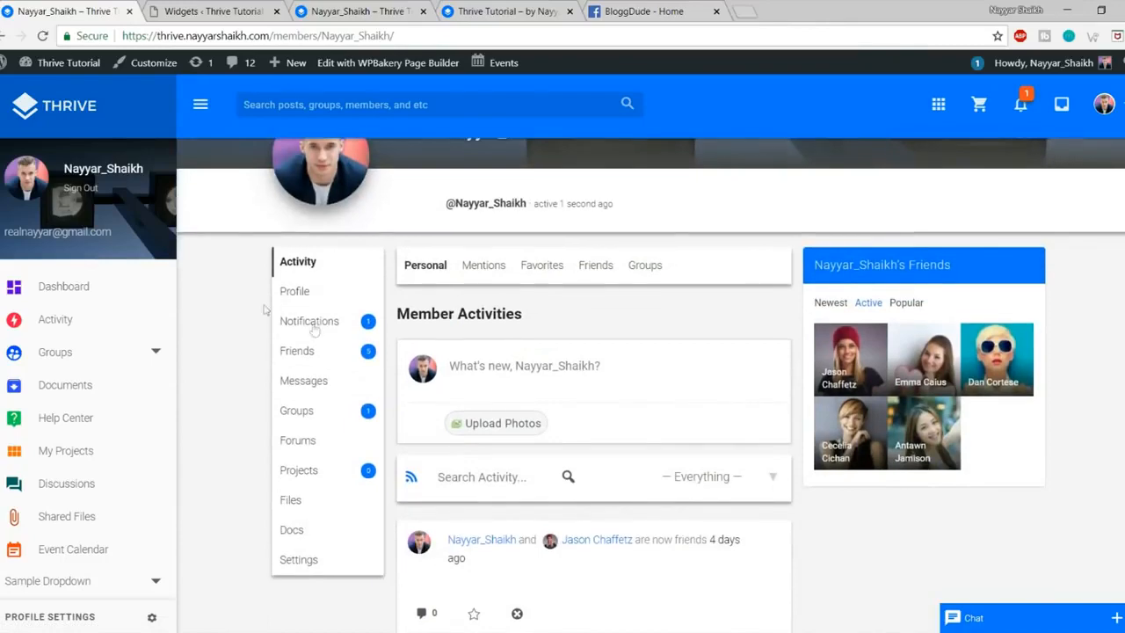
scroll(447, 300, "up", 2)
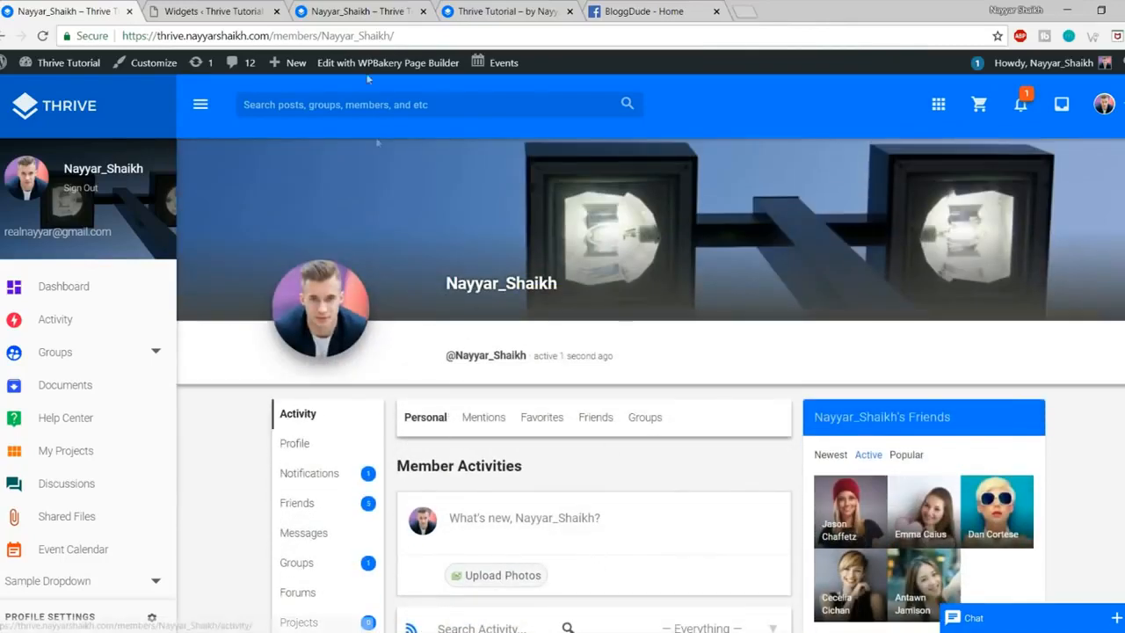
key("ctrl+3")
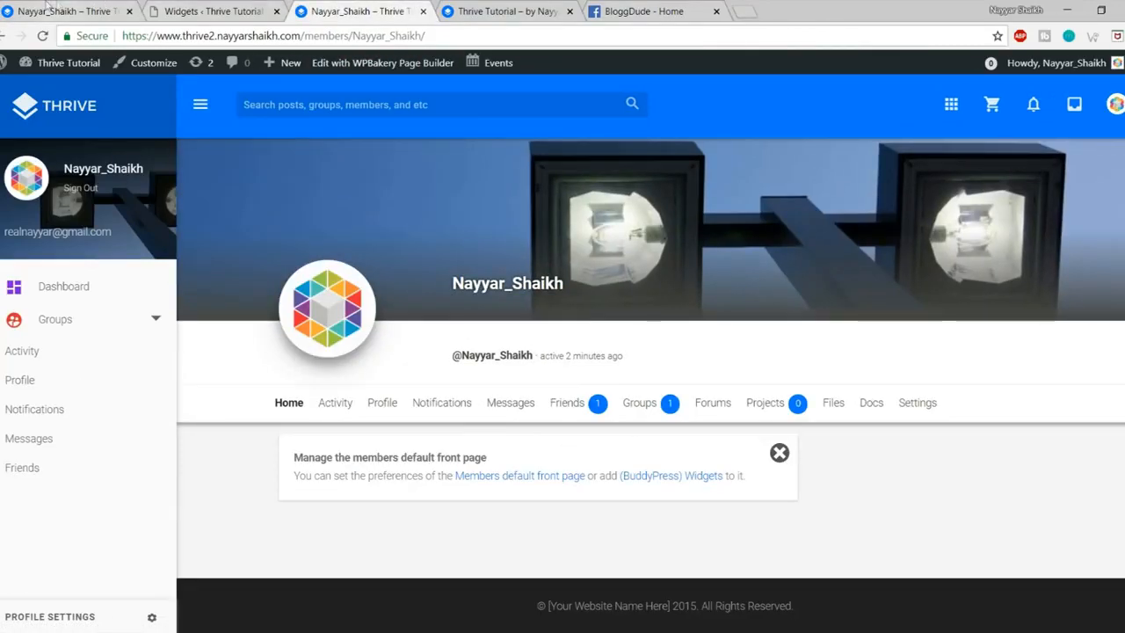
key("ctrl+1")
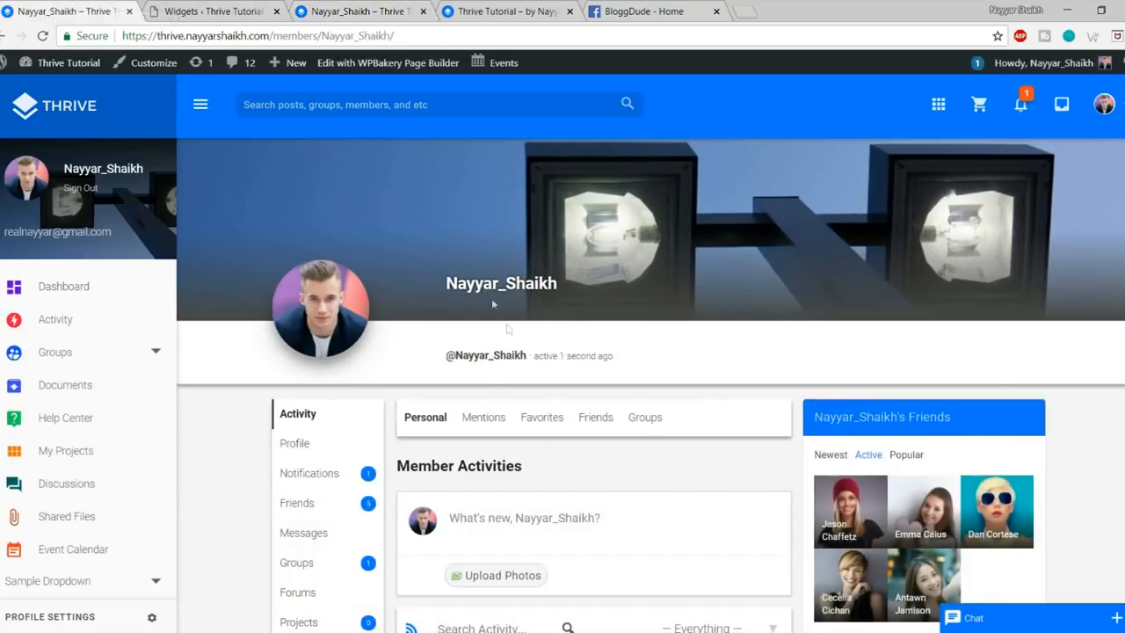
left_click(367, 9)
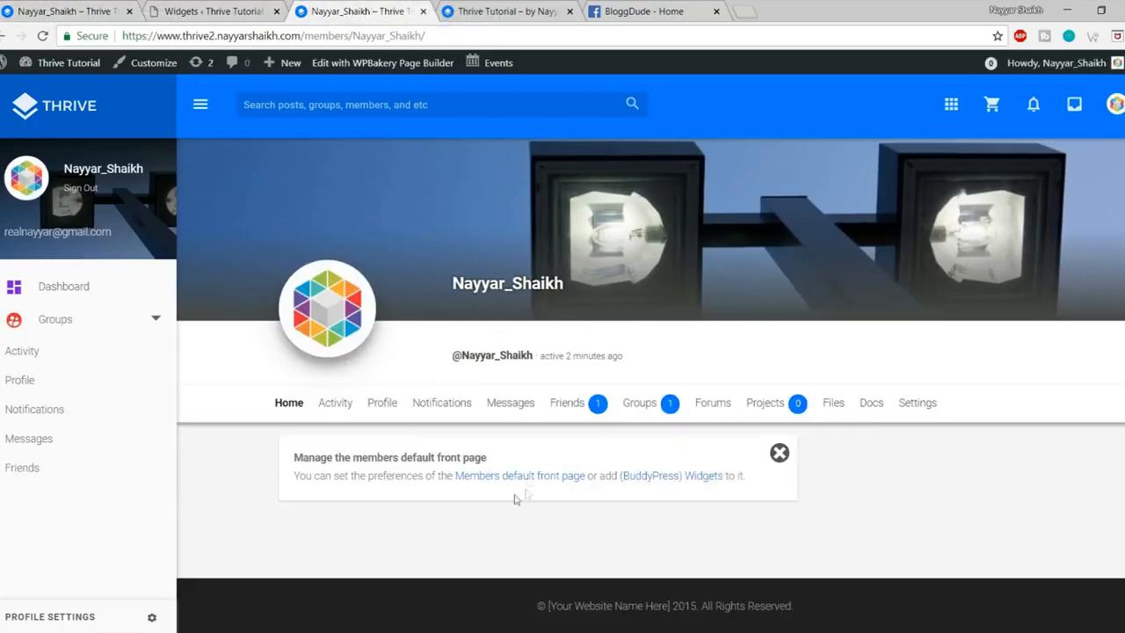
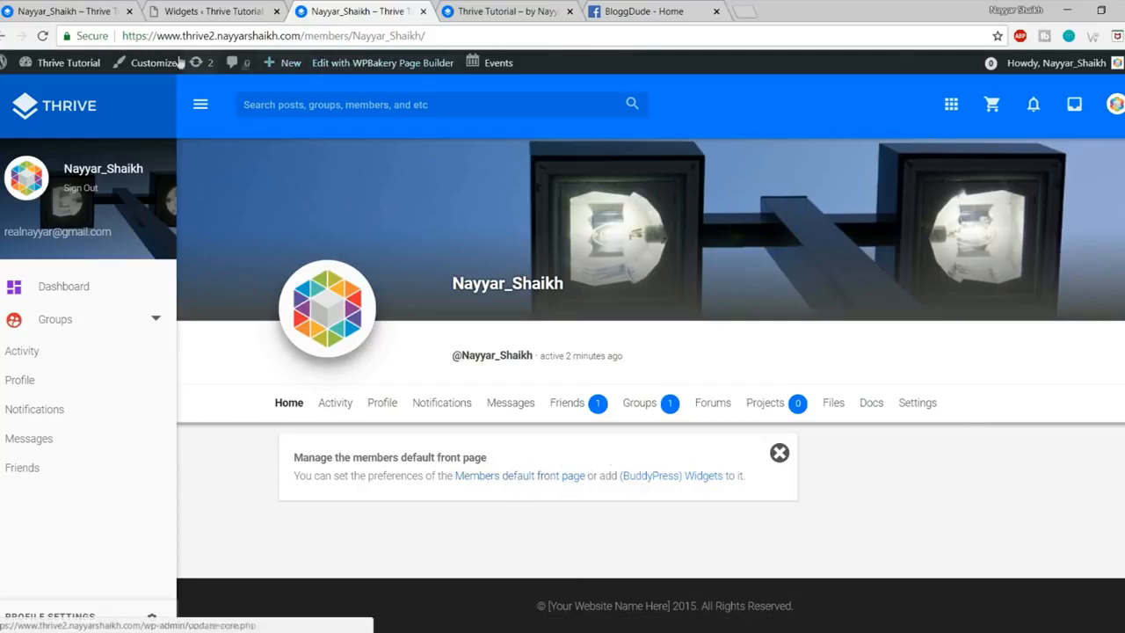
Step: Launch the Customizer from the admin bar while on the member profile page
left_click(147, 70)
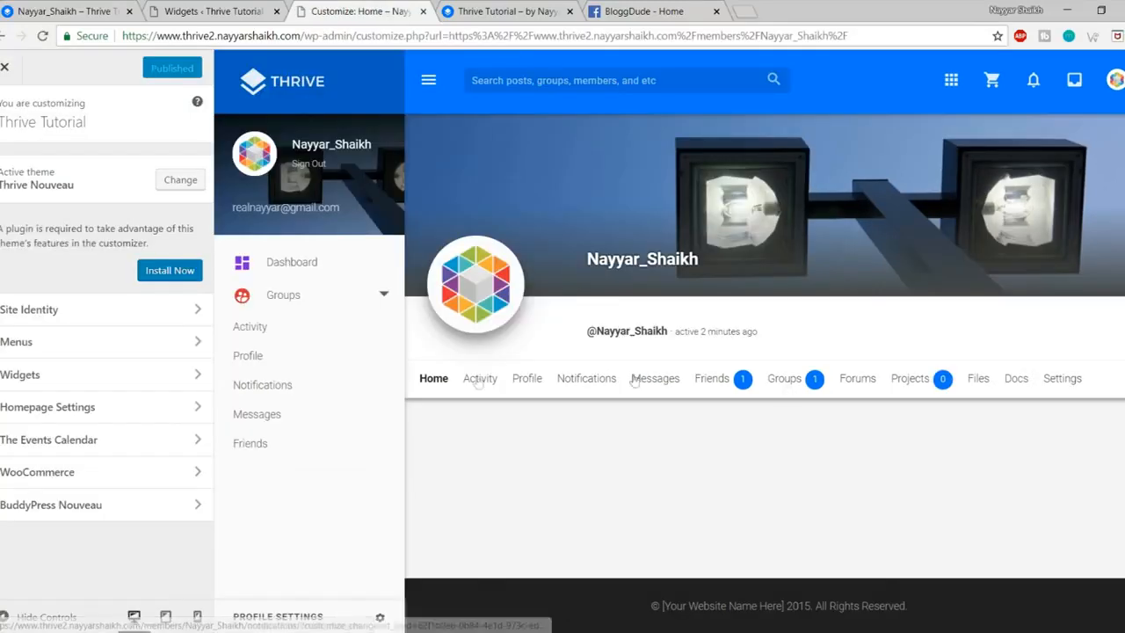
Step: In BuddyPress Nouveau > Member front page, uncheck 'Enable default front page for member profiles'
left_click(114, 507)
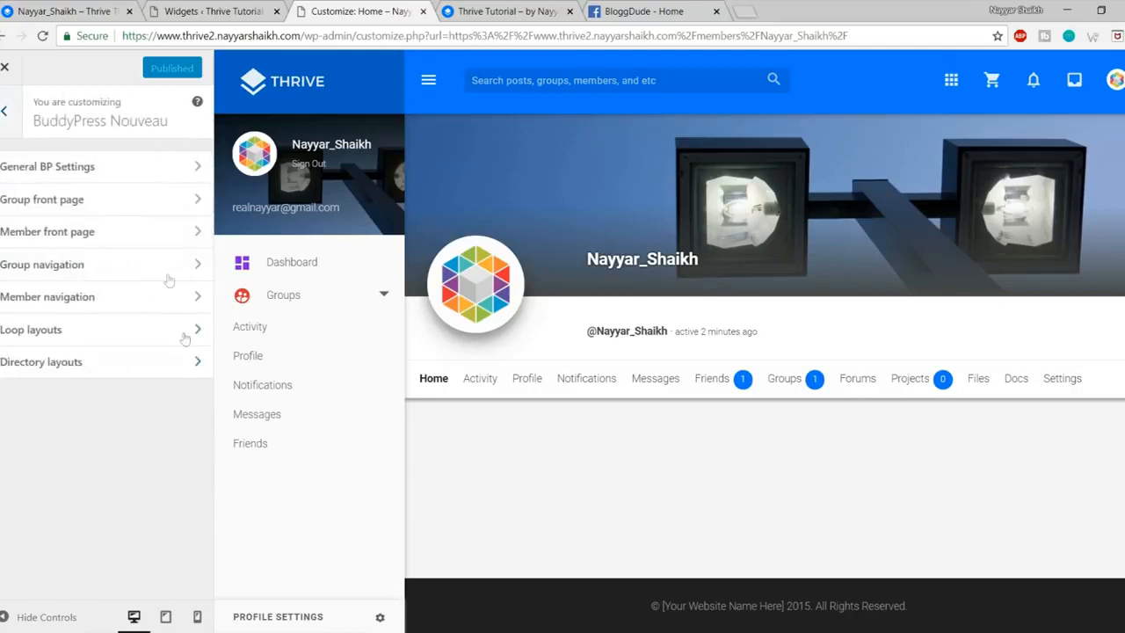
left_click(127, 232)
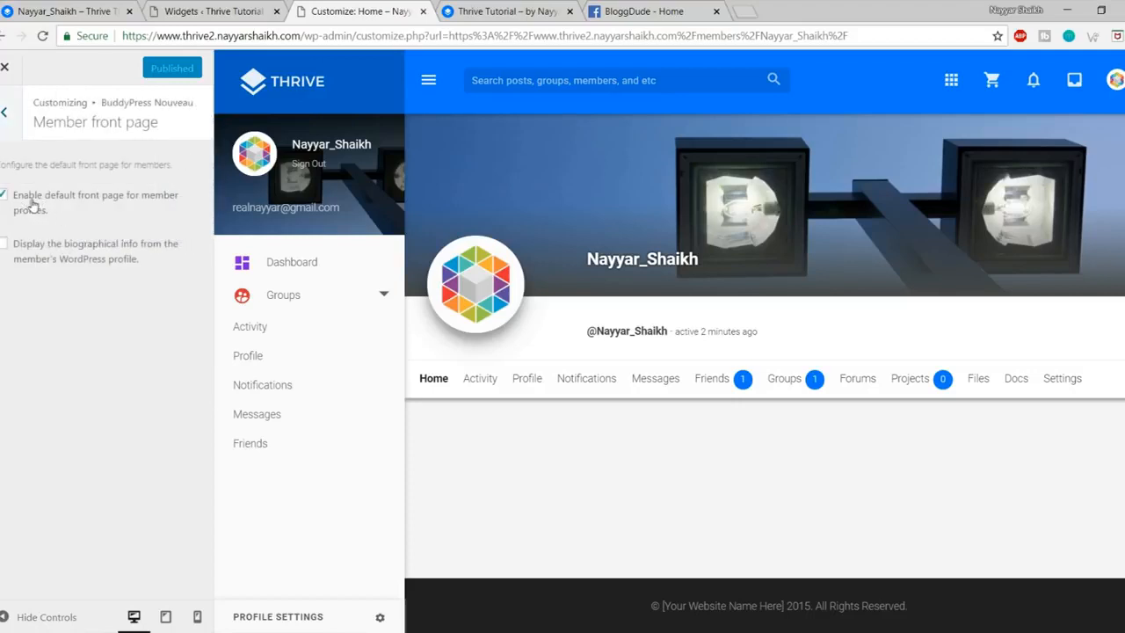
left_click(32, 202)
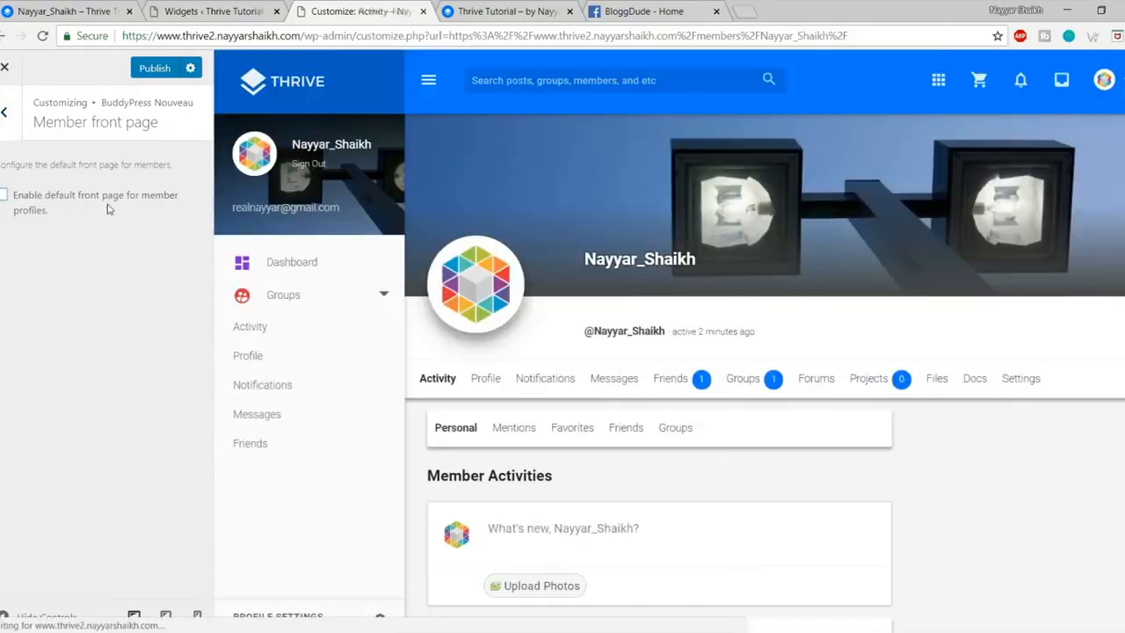
scroll(747, 404, "down", 3)
scroll(727, 341, "down", 2)
scroll(747, 404, "up", 4)
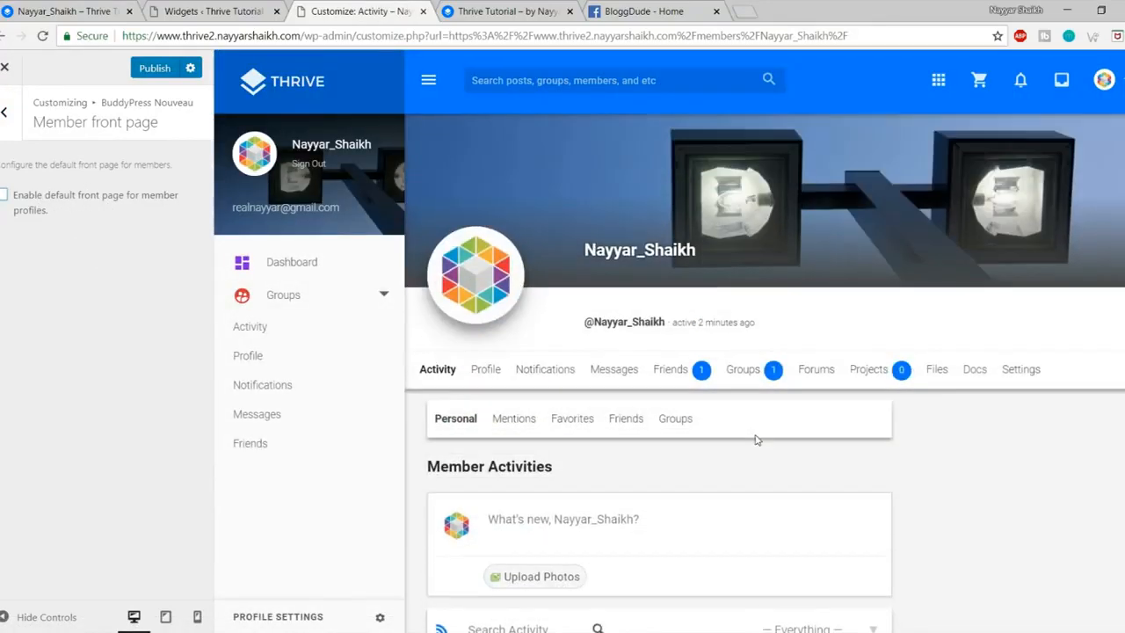
left_click(4, 112)
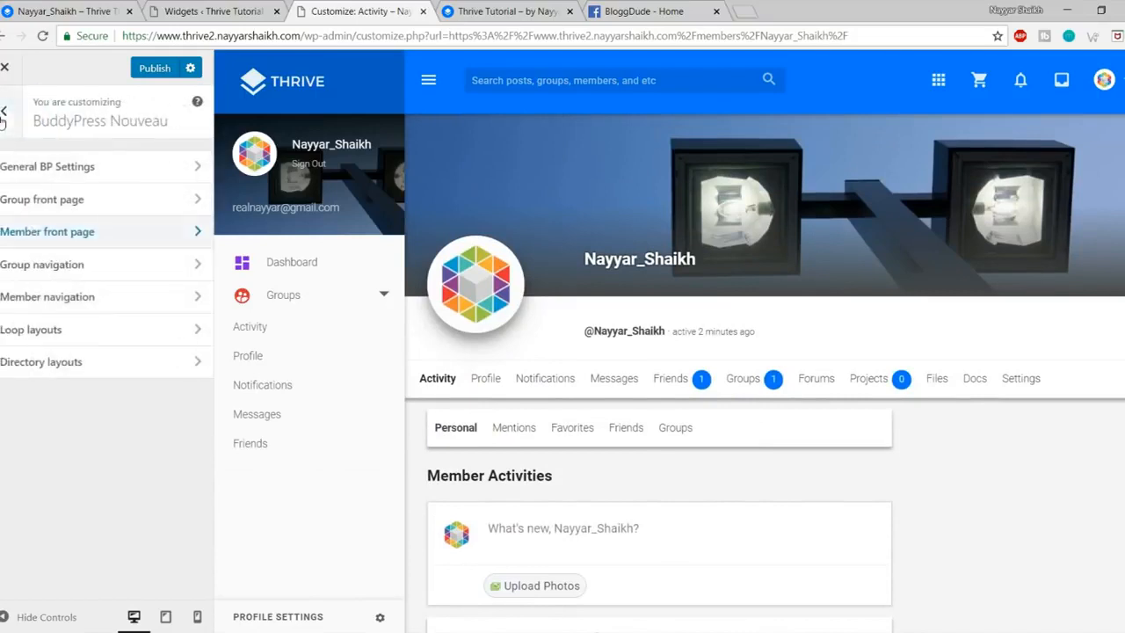
left_click(94, 299)
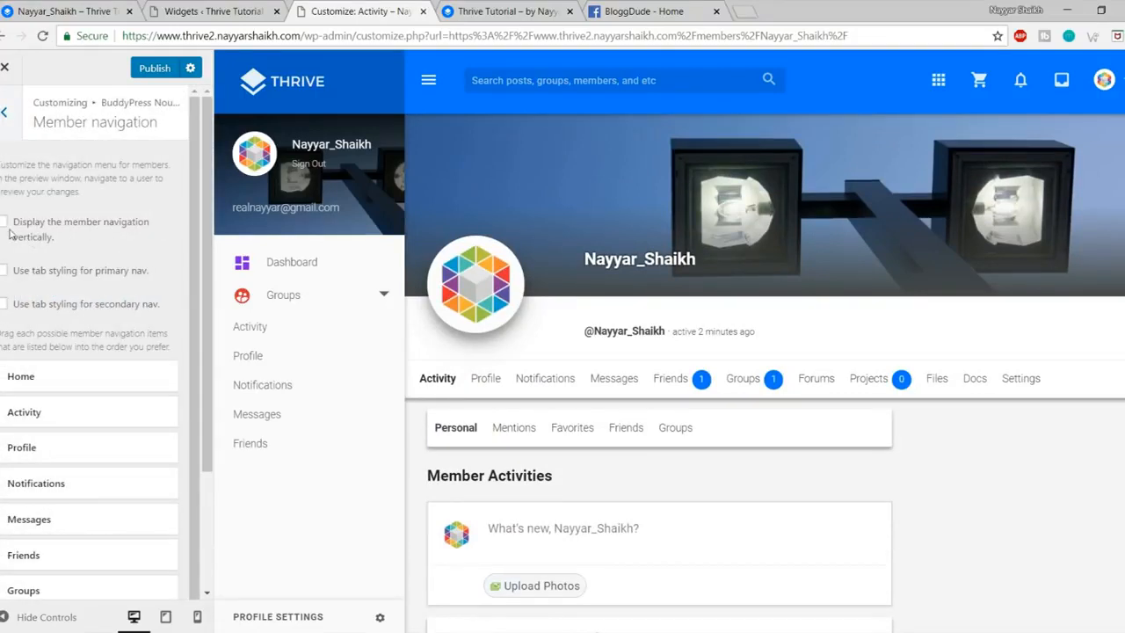
Step: Display the member navigation vertically and publish the Customizer change
left_click(24, 230)
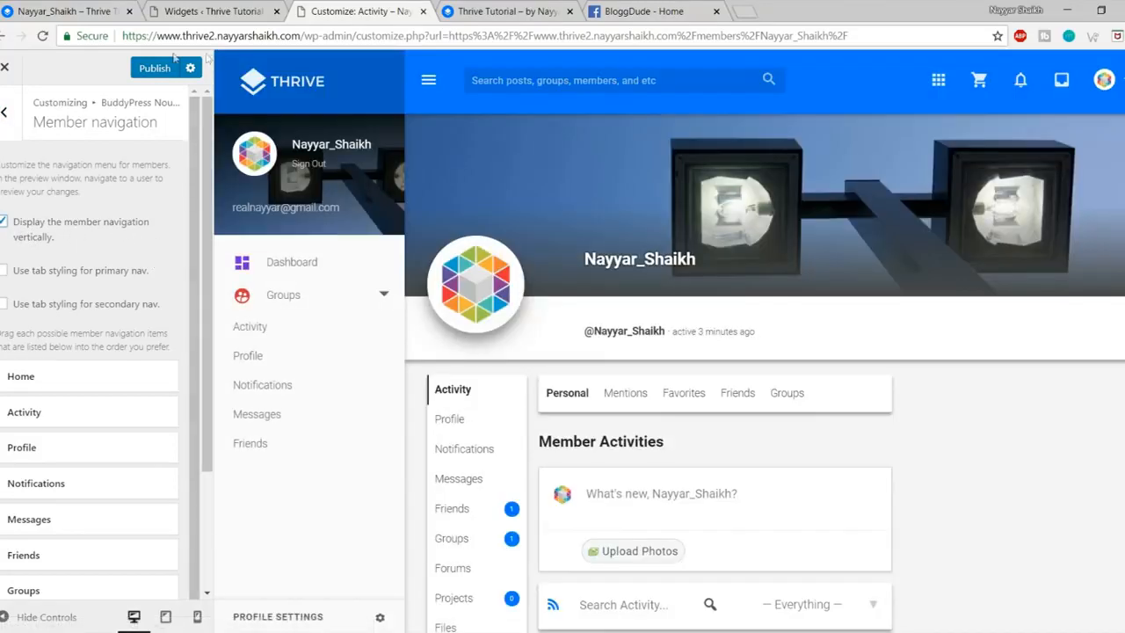
left_click(156, 69)
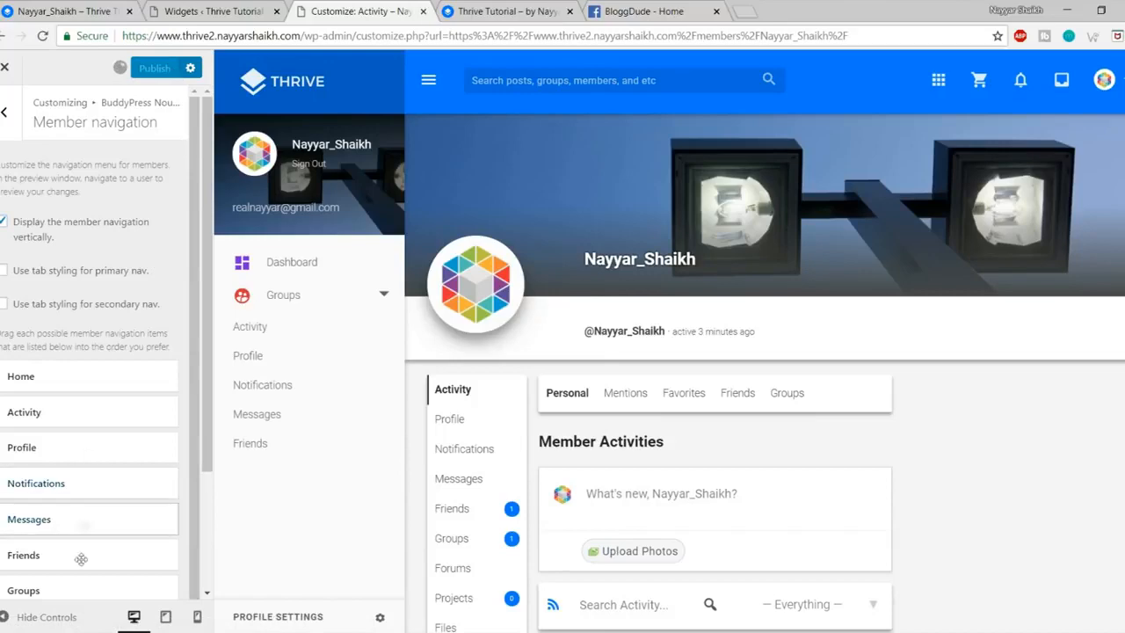
left_click(4, 617)
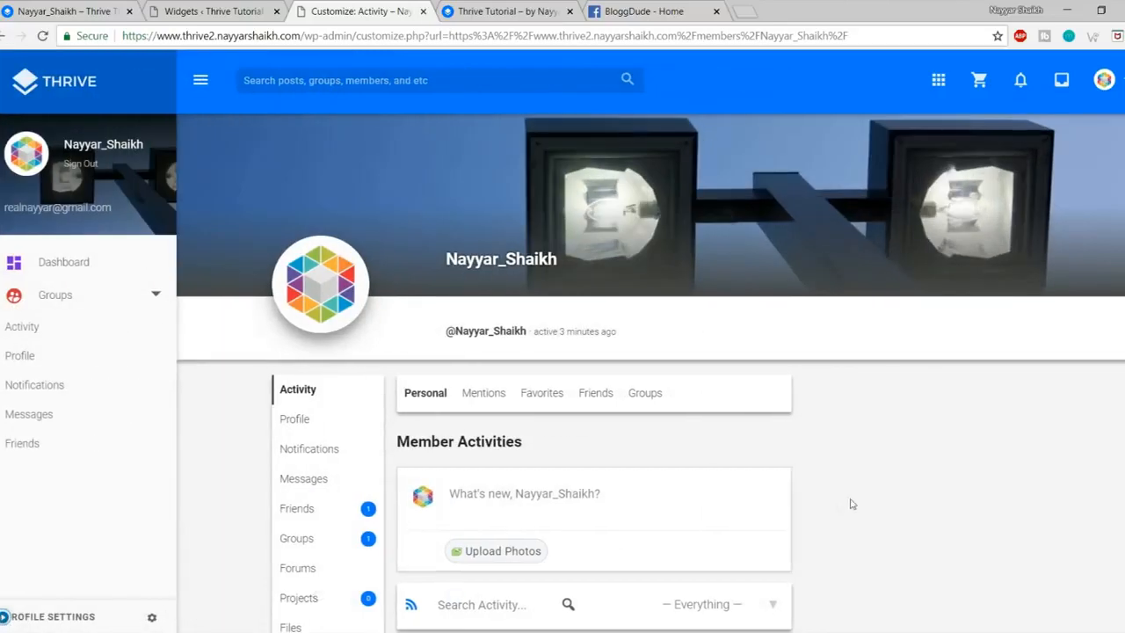
scroll(849, 501, "down", 4)
scroll(849, 504, "up", 4)
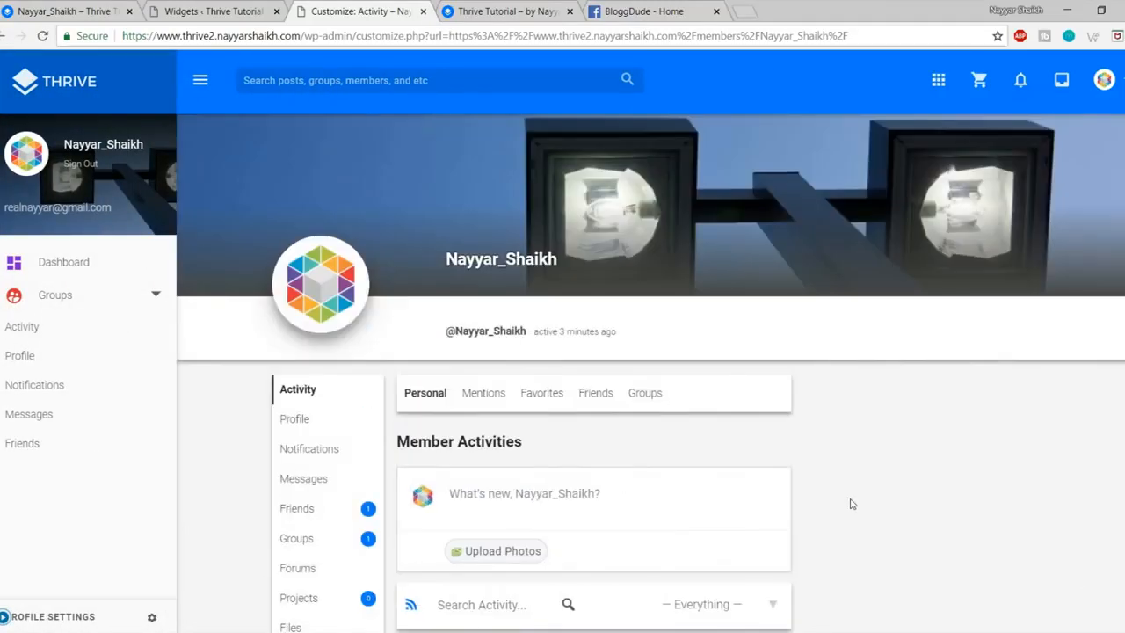
Step: Check the vertical member navigation on the live profile page
left_click(89, 7)
scroll(601, 464, "down", 3)
scroll(598, 483, "up", 3)
scroll(929, 237, "down", 4)
scroll(929, 237, "up", 3)
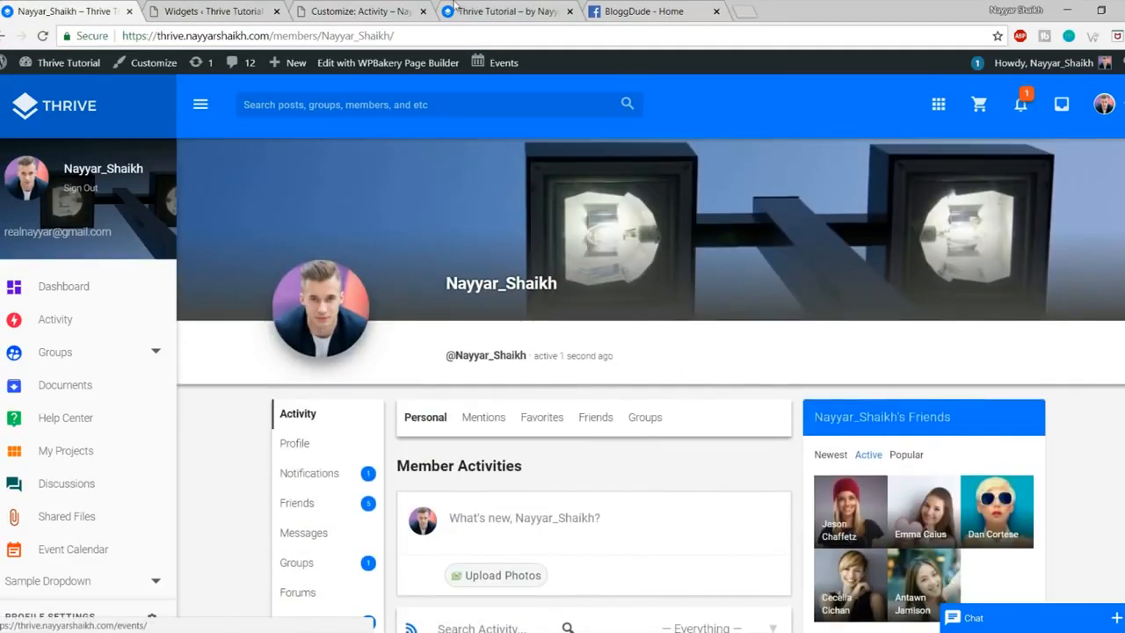
left_click(393, 7)
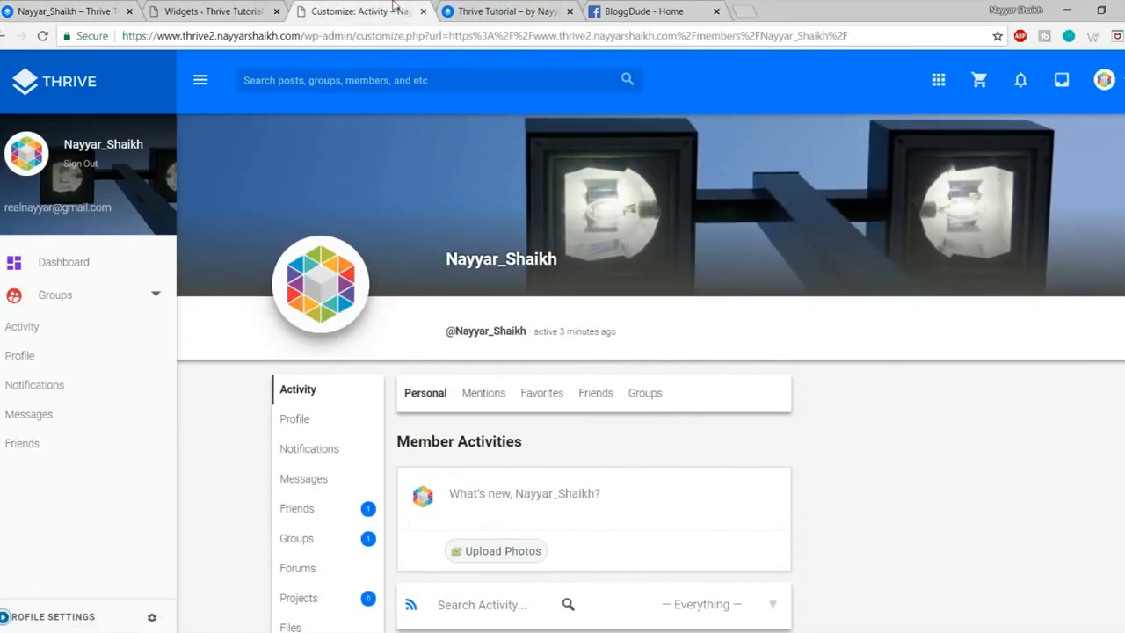
Step: Load the New Group page in the Customizer preview and view it full width
left_click(5, 617)
left_click(301, 294)
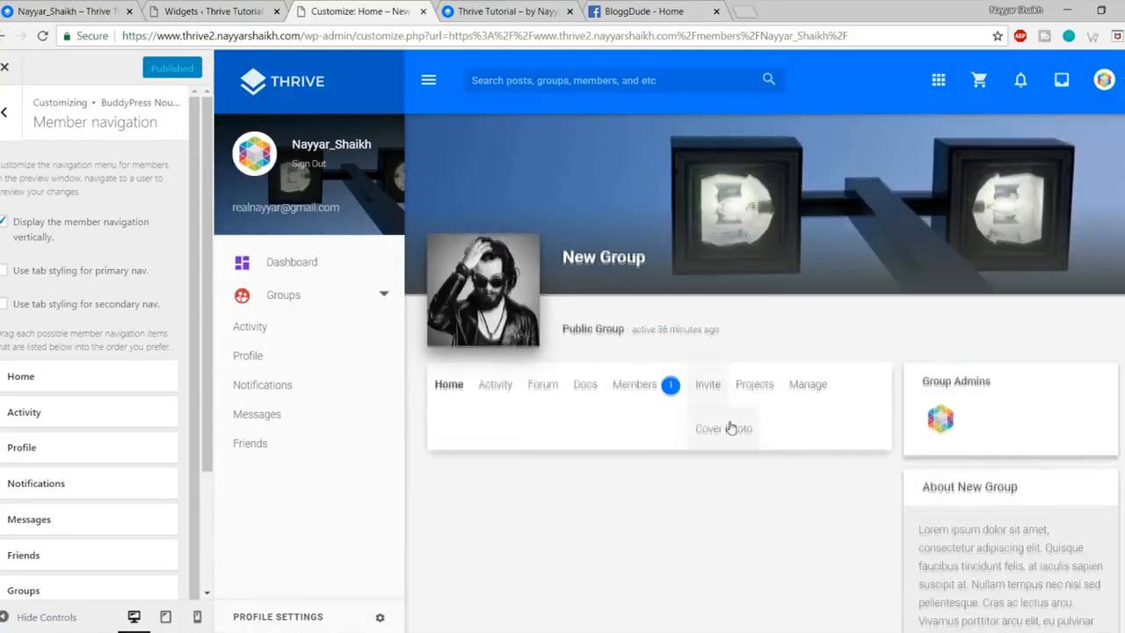
scroll(728, 427, "down", 3)
left_click(4, 617)
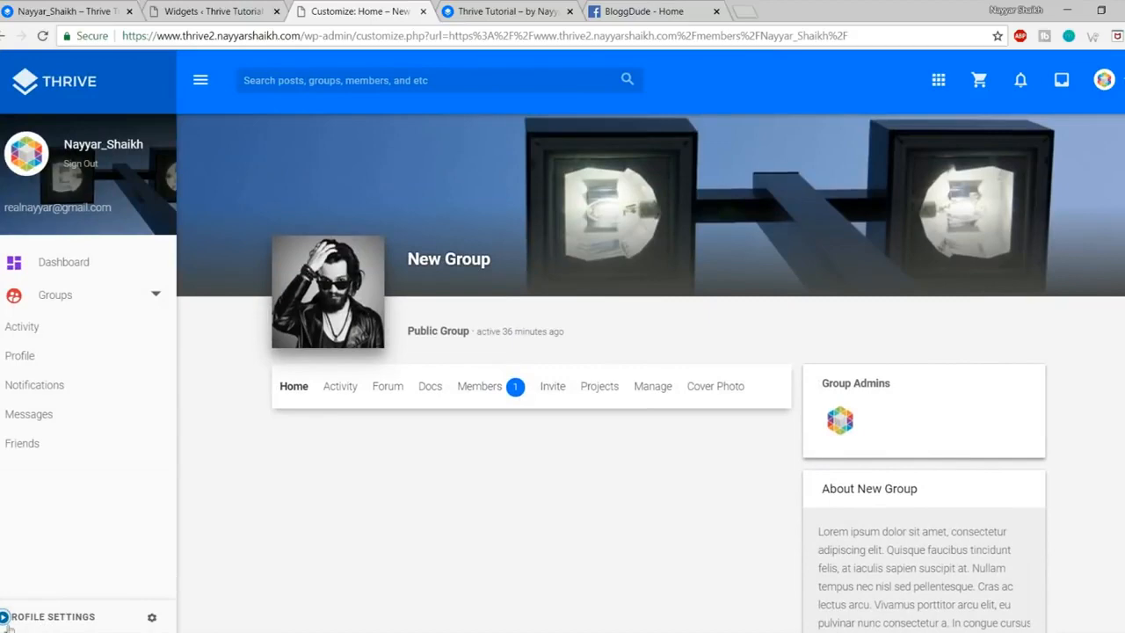
left_click(4, 617)
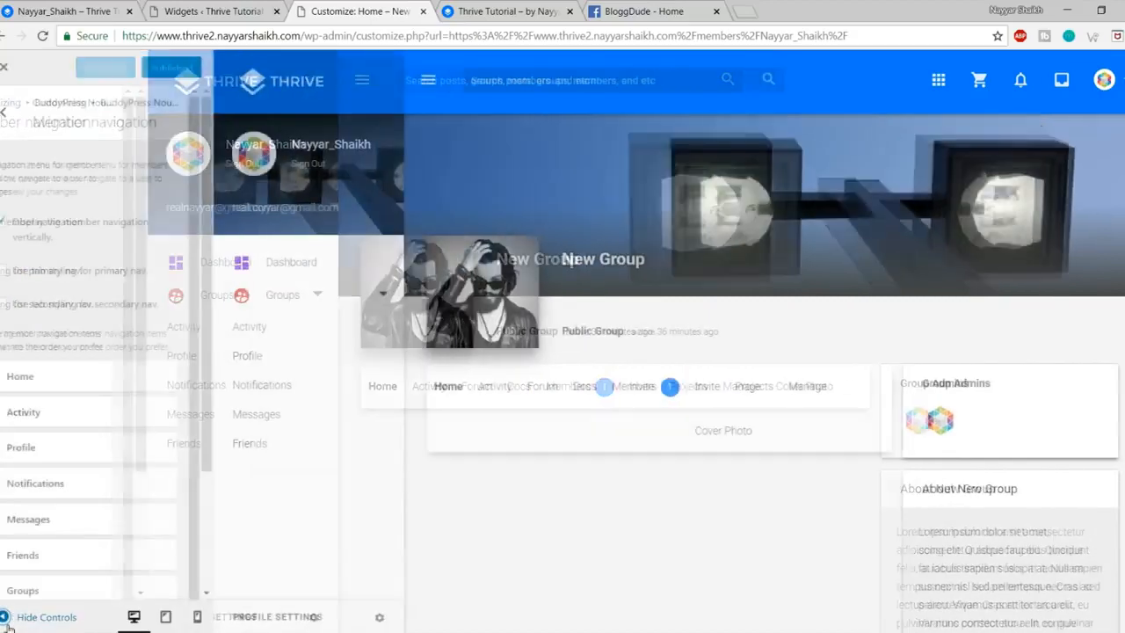
left_click(5, 112)
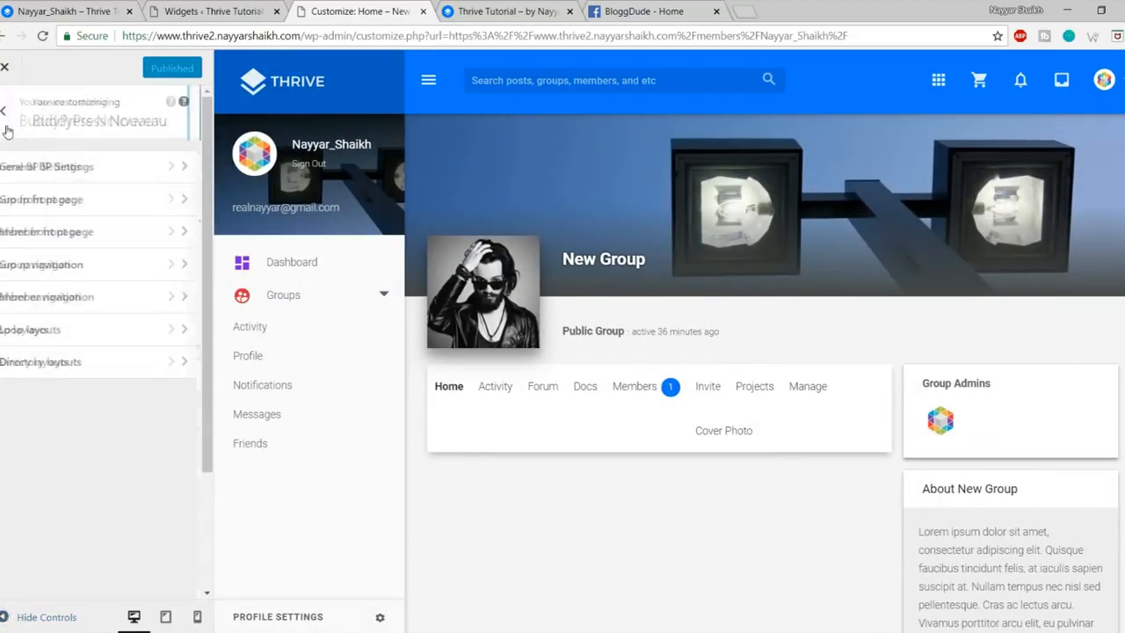
Step: Turn off custom front pages for groups in Group front page settings
left_click(60, 206)
left_click(46, 202)
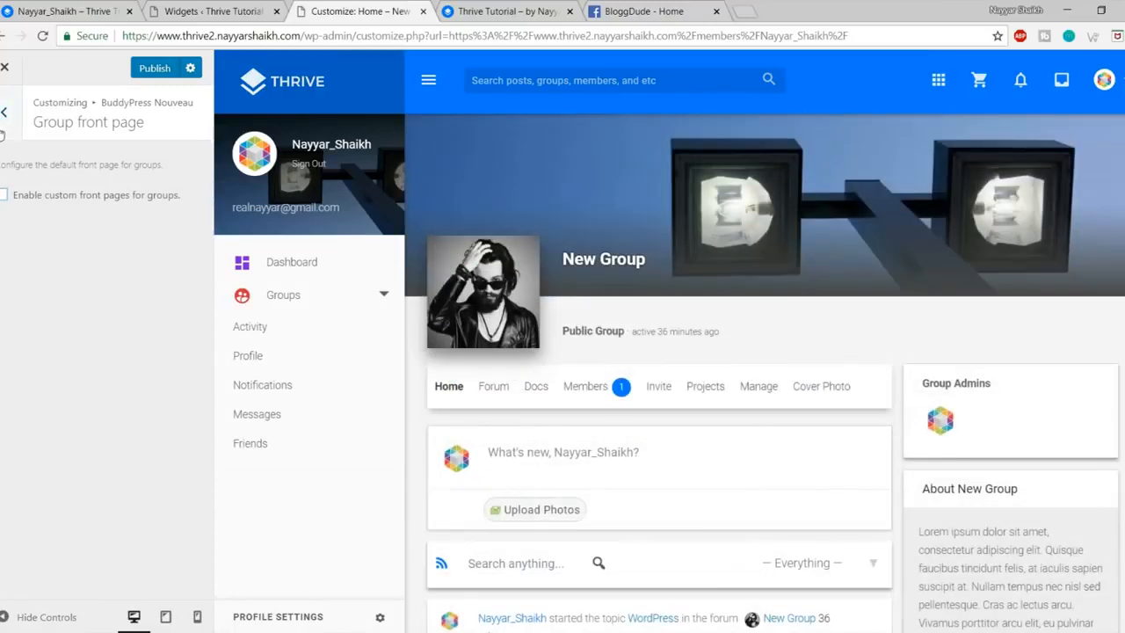
left_click(5, 112)
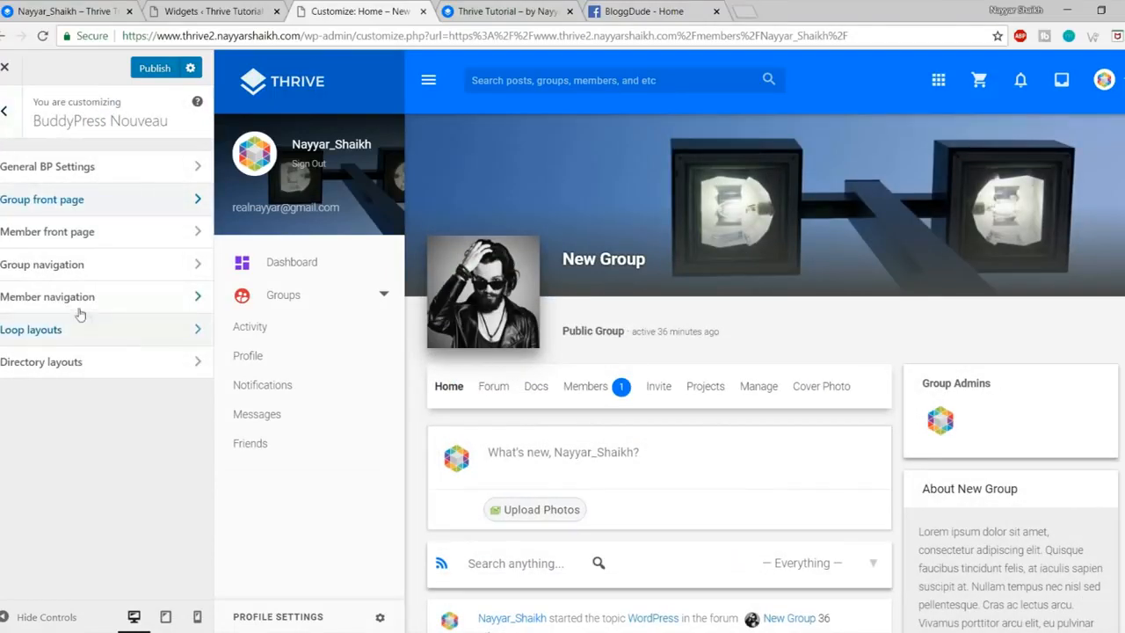
Step: Display group navigation vertically, publish, and close the Customizer
left_click(82, 268)
left_click(55, 226)
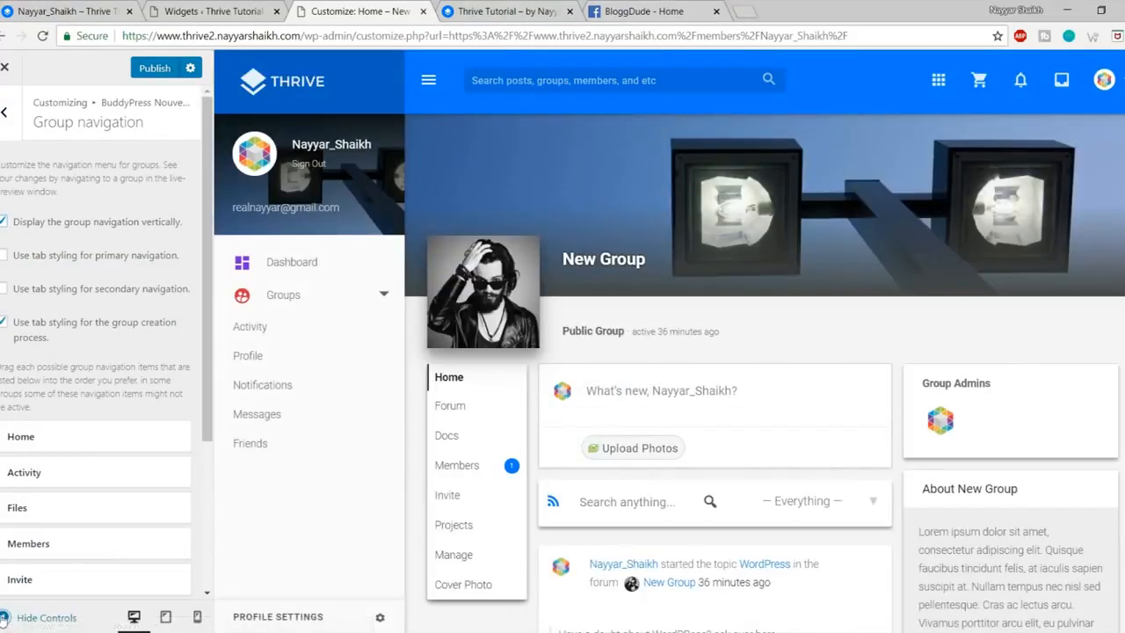
left_click(5, 617)
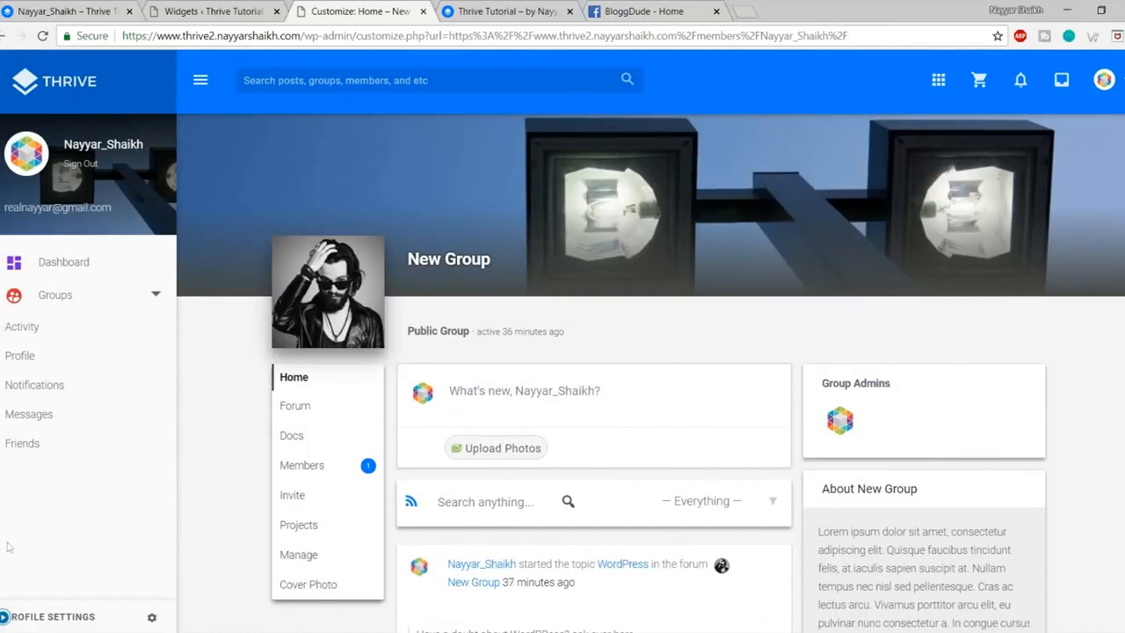
left_click(5, 618)
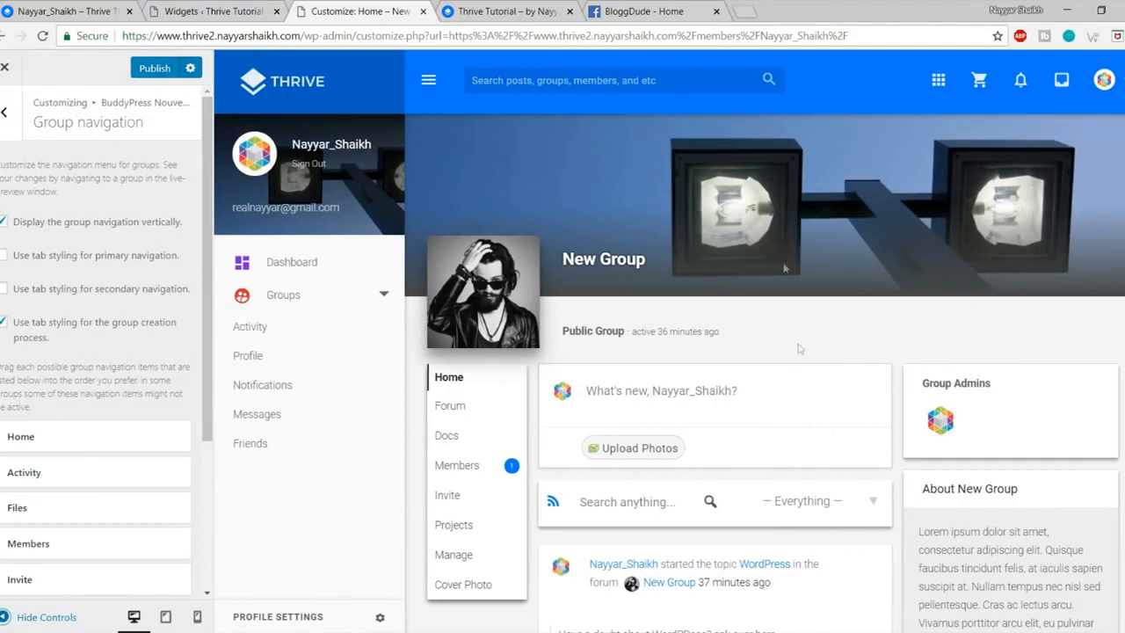
left_click(158, 70)
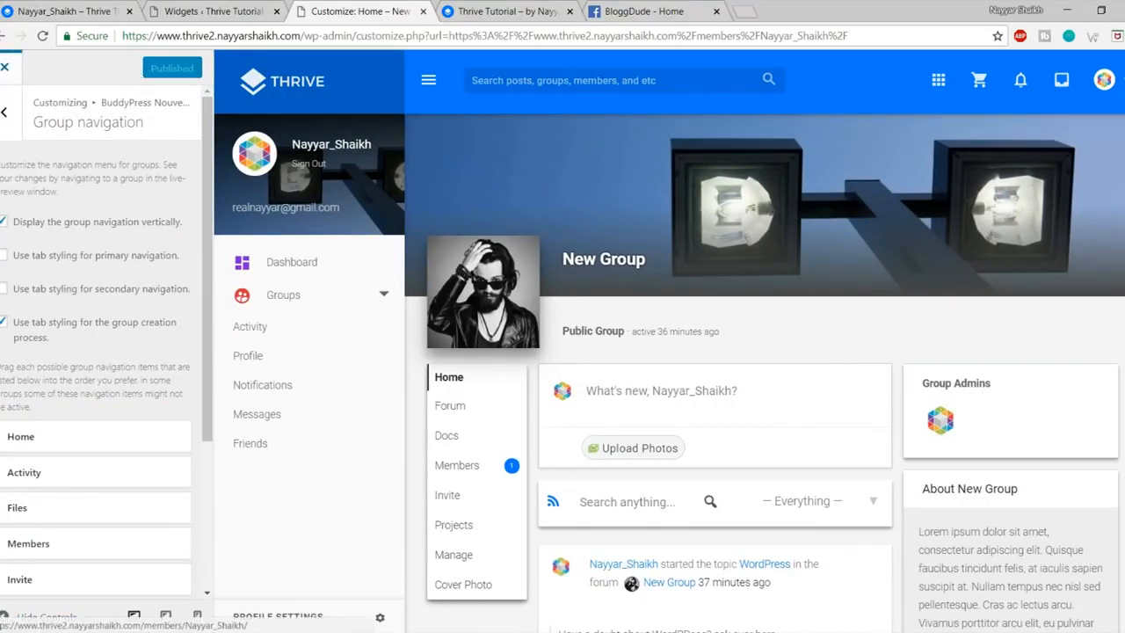
left_click(5, 66)
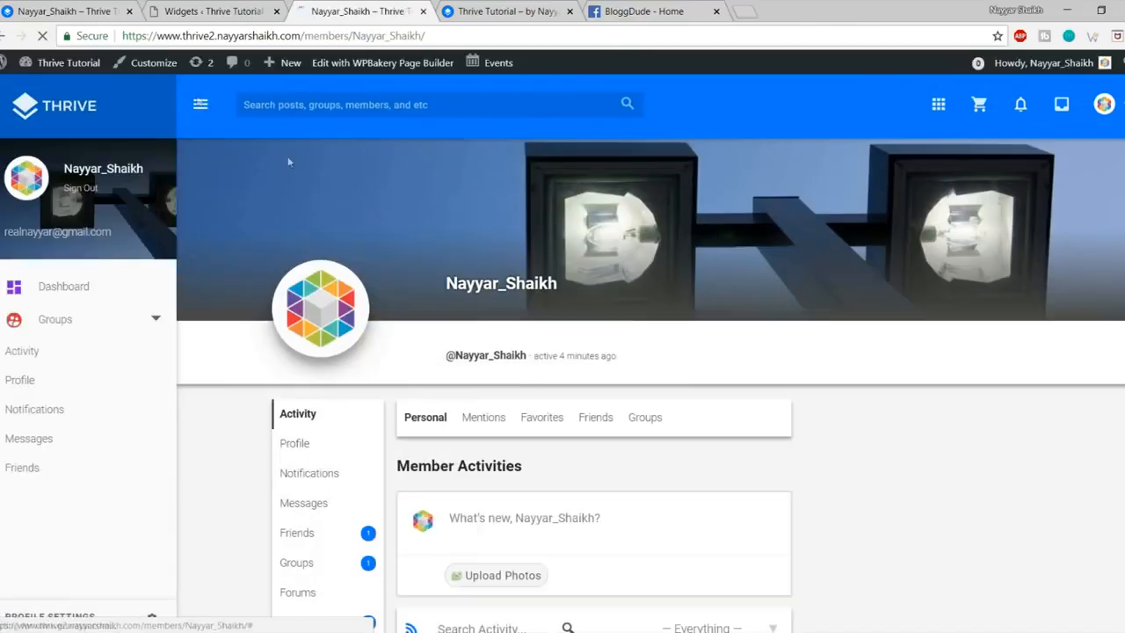
scroll(654, 465, "down", 2)
scroll(665, 483, "up", 2)
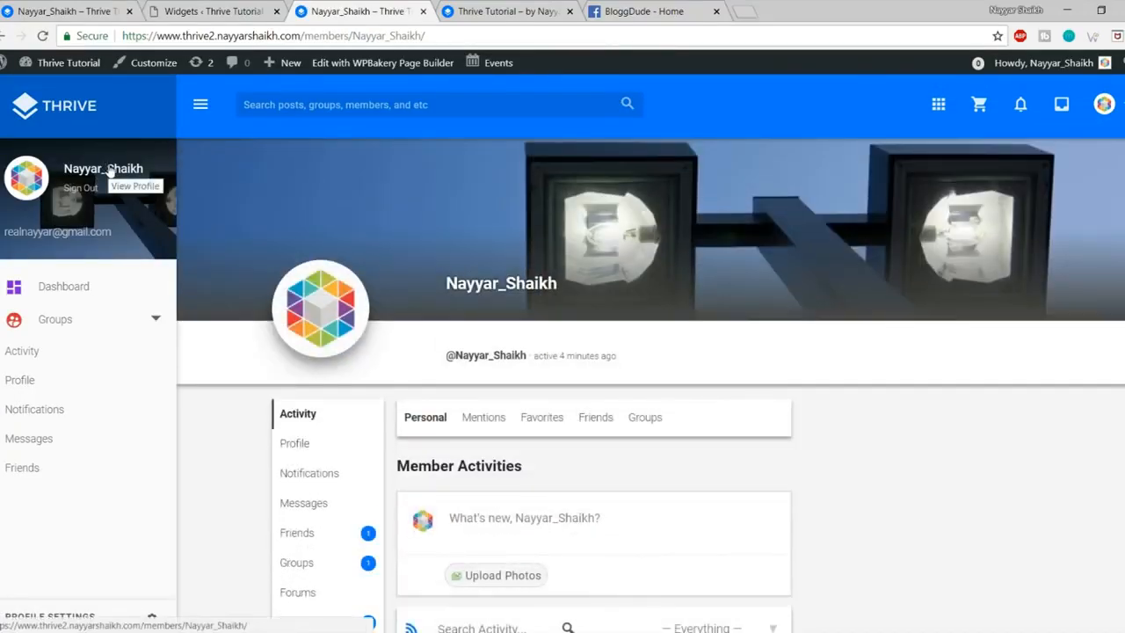
scroll(596, 437, "down", 2)
scroll(613, 463, "up", 2)
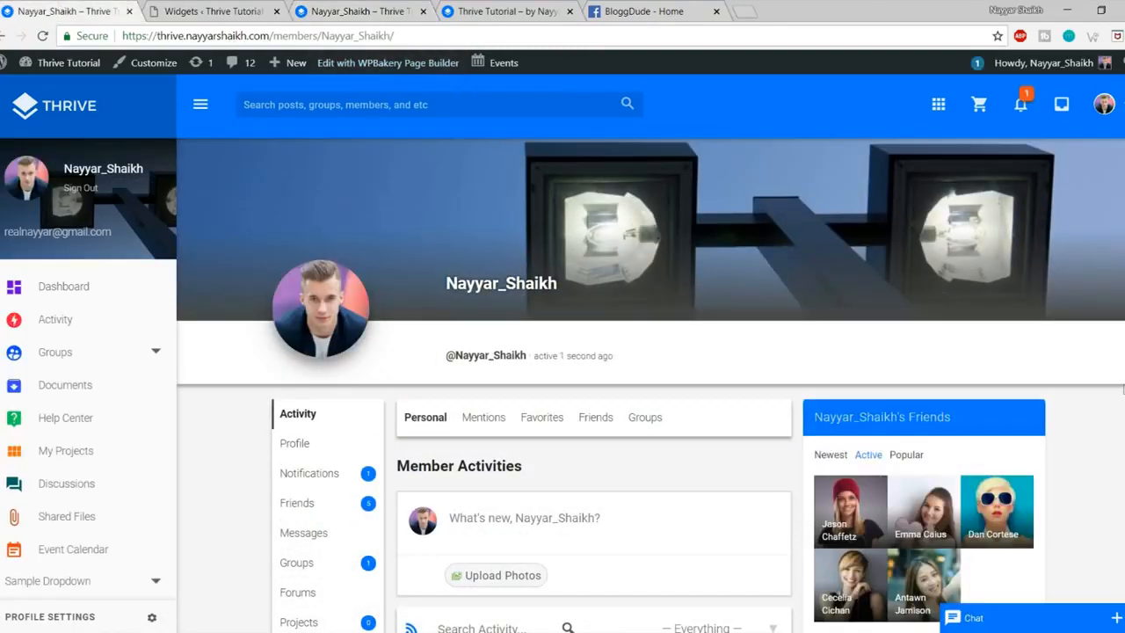
scroll(954, 308, "down", 3)
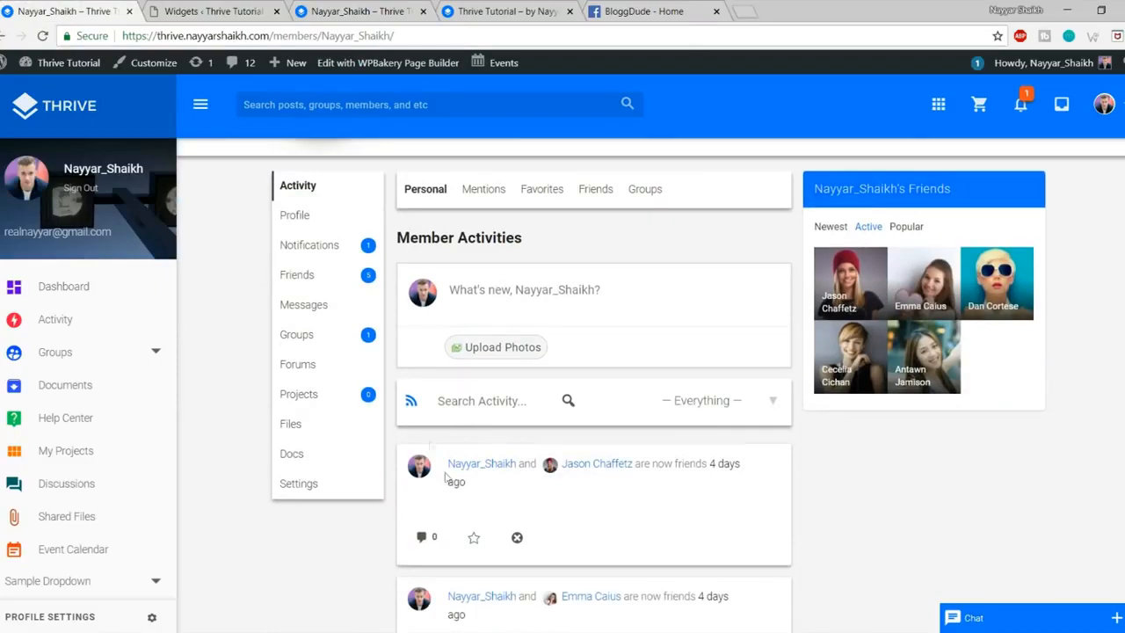
scroll(754, 377, "up", 3)
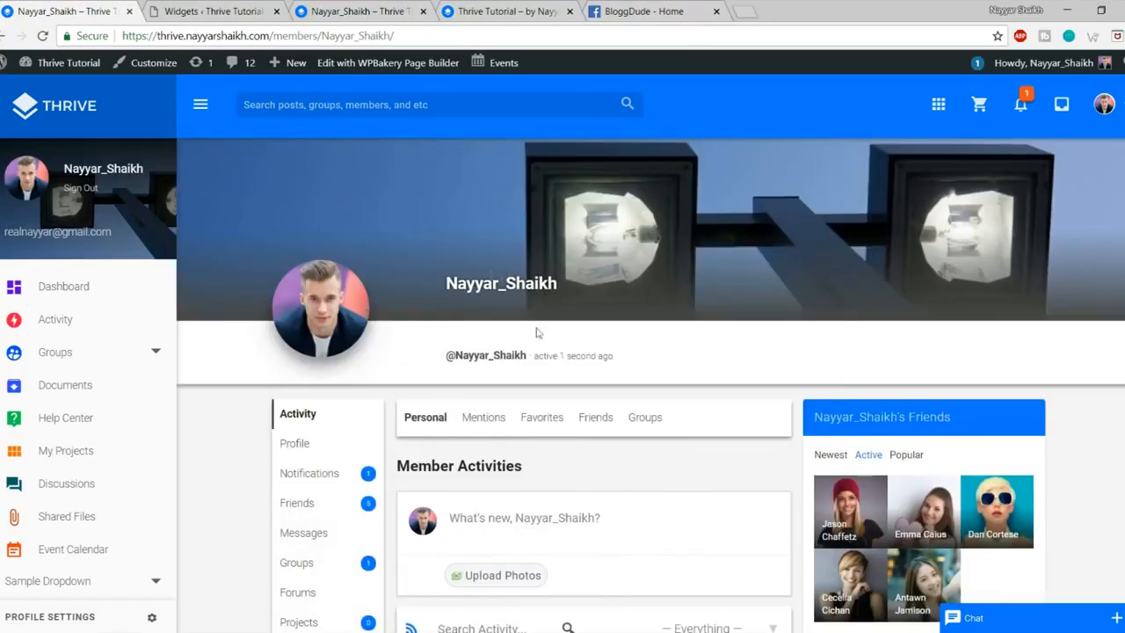
scroll(538, 332, "down", 3)
scroll(509, 272, "up", 3)
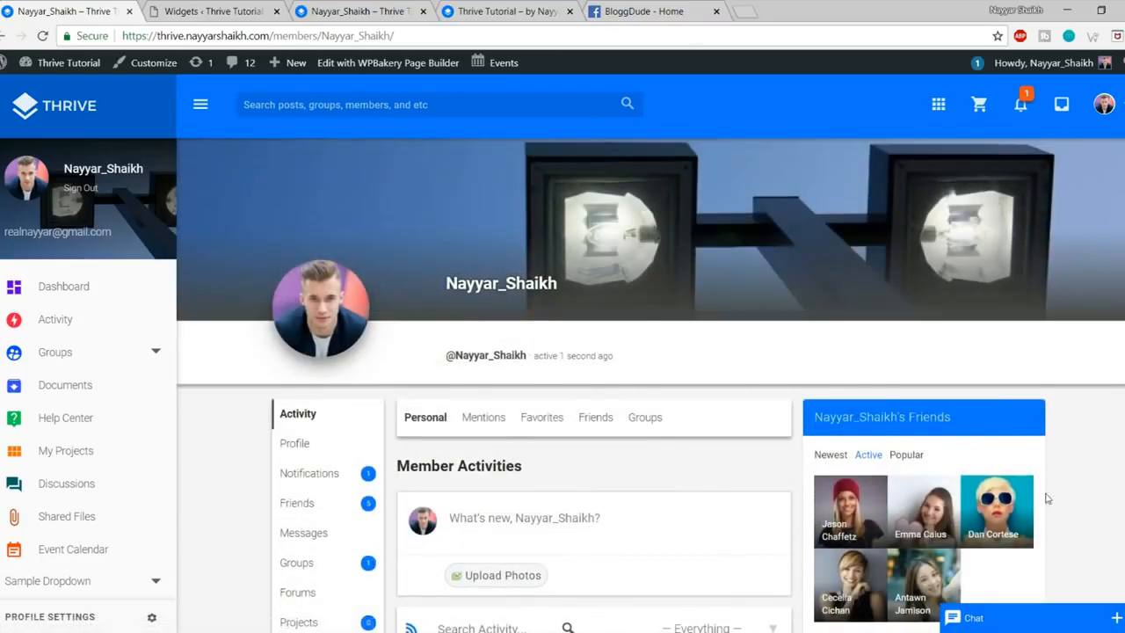
scroll(1010, 483, "down", 2)
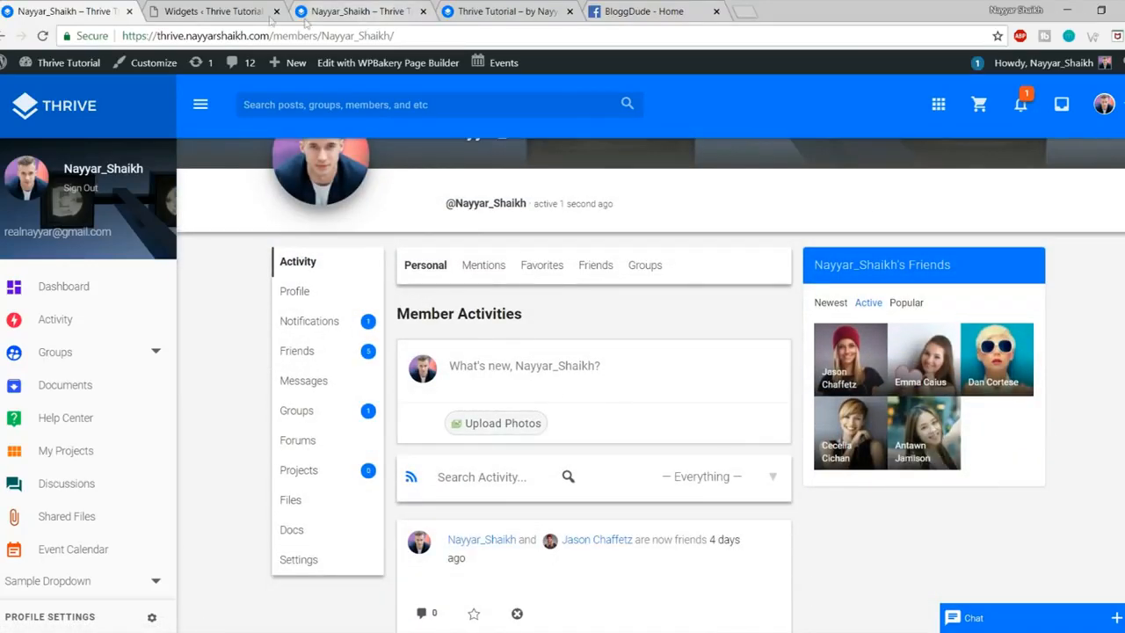
Step: On the Widgets page, collapse Gears: Recent Posts, Events List and the sidebar area
left_click(239, 11)
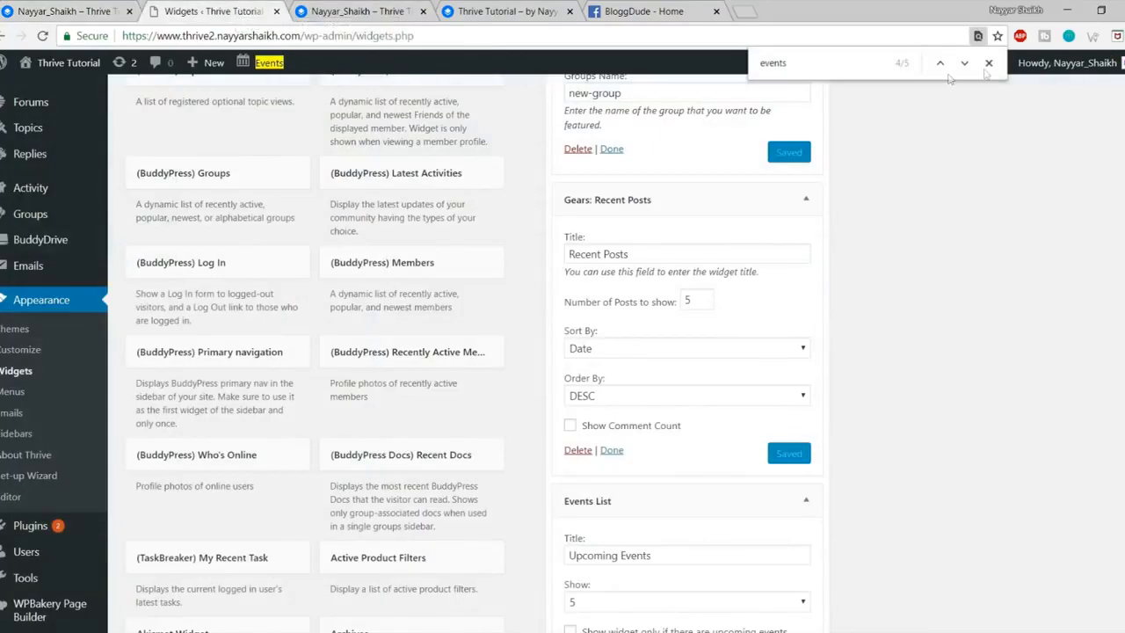
scroll(879, 281, "up", 1)
left_click(806, 276)
left_click(807, 318)
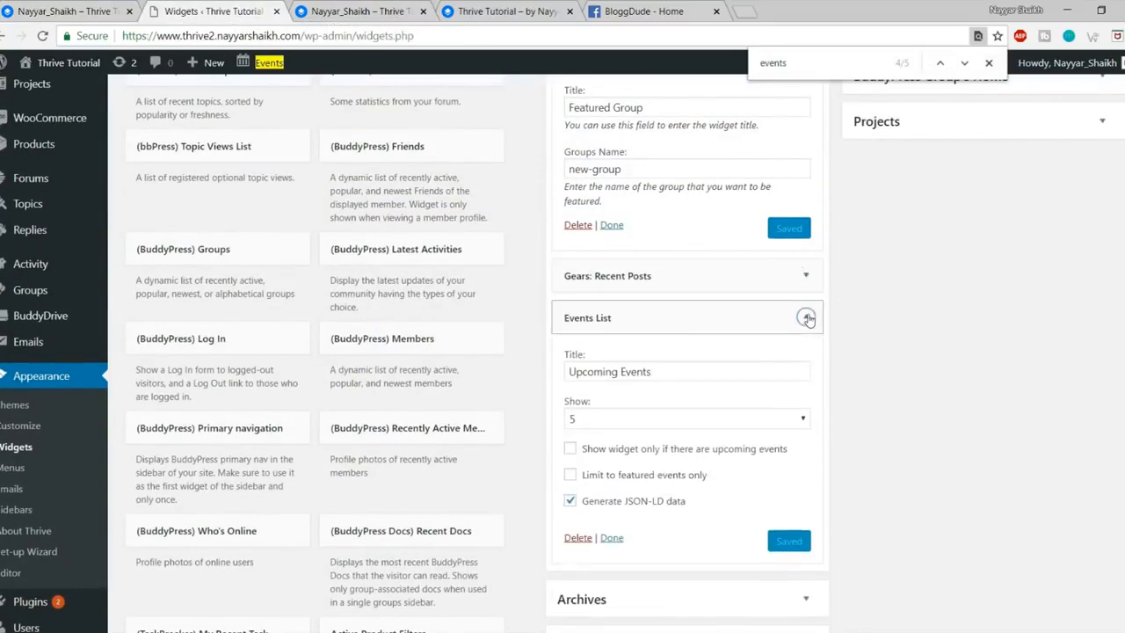
scroll(849, 306, "up", 4)
left_click(806, 249)
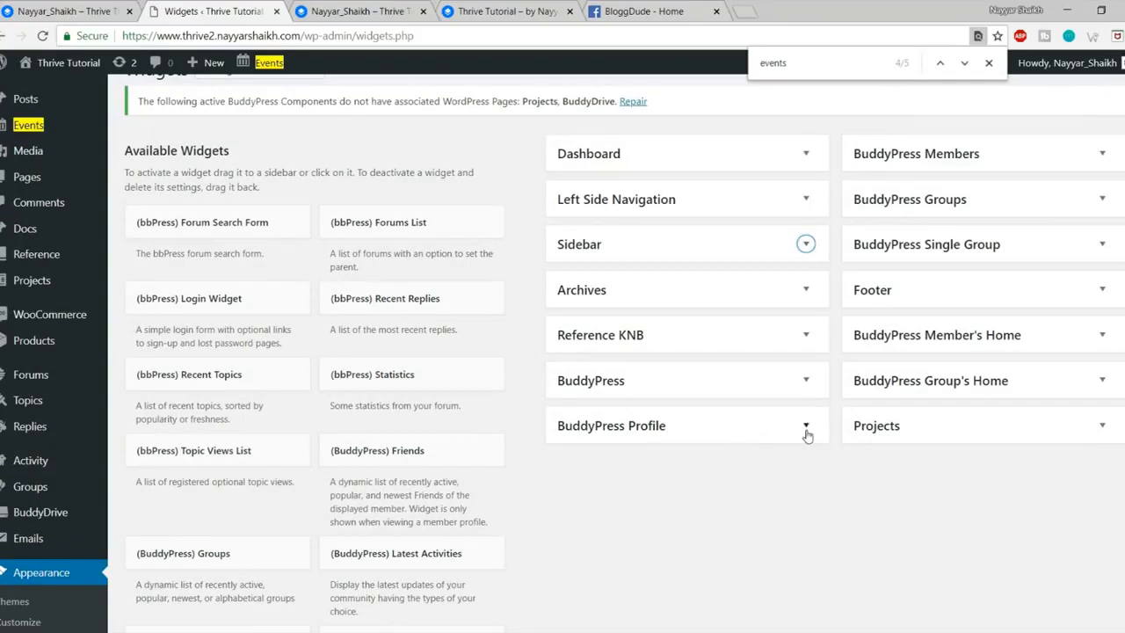
scroll(807, 435, "down", 1)
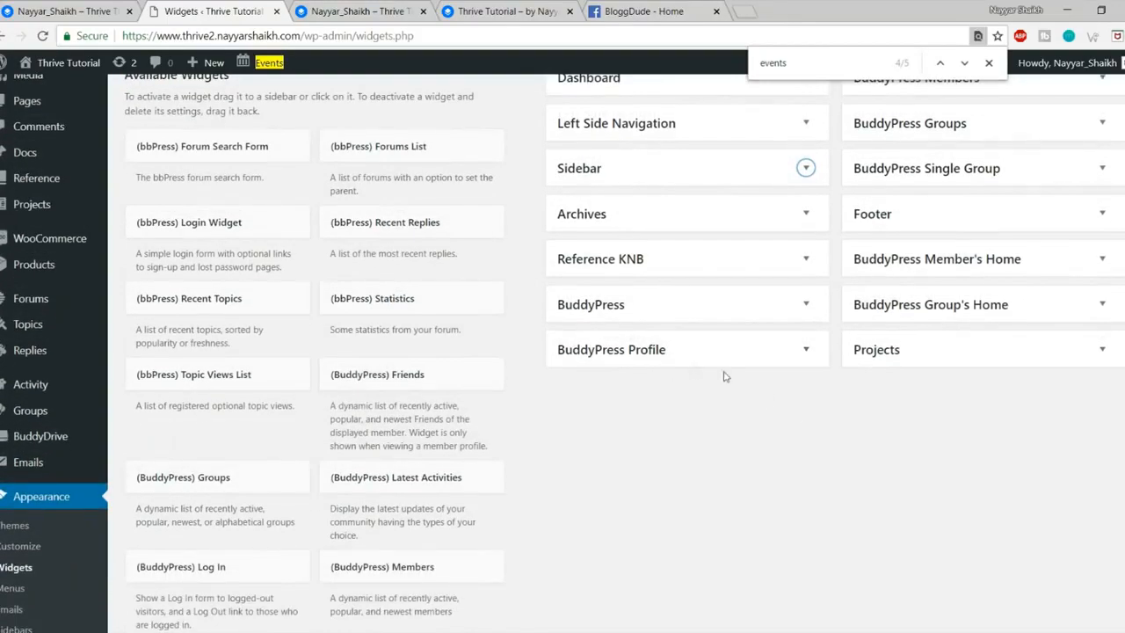
left_click(426, 12)
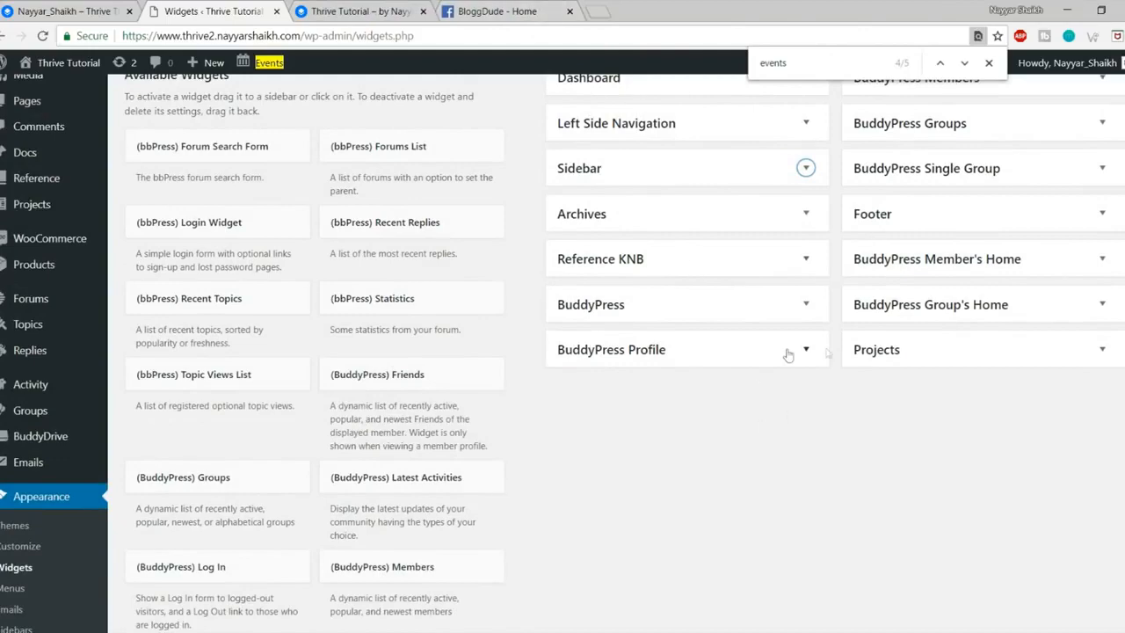
left_click(391, 17)
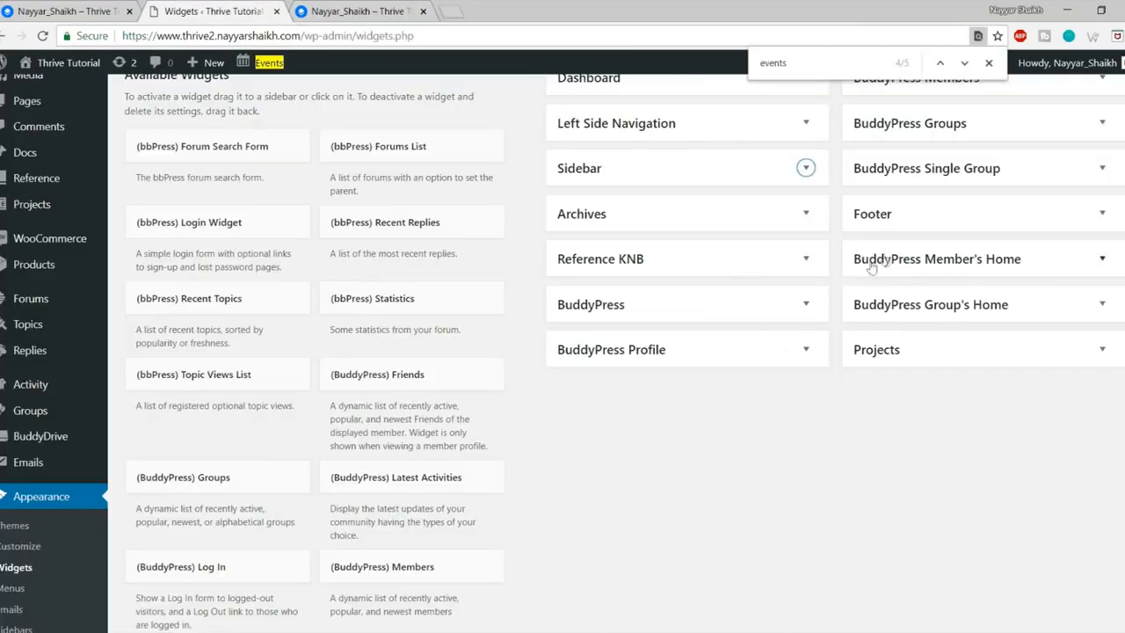
Step: Find the Friends widget with the search 'frie' and add it to the BuddyPress Profile sidebar
left_click_drag(801, 53, 723, 67)
type("friend")
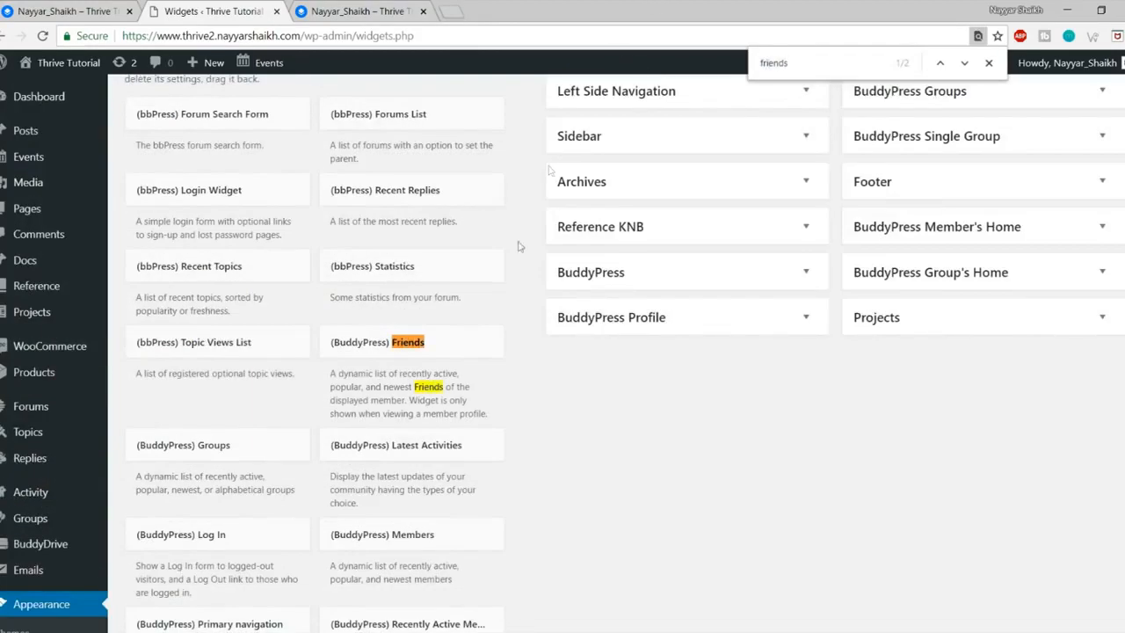
left_click(434, 346)
scroll(533, 297, "down", 3)
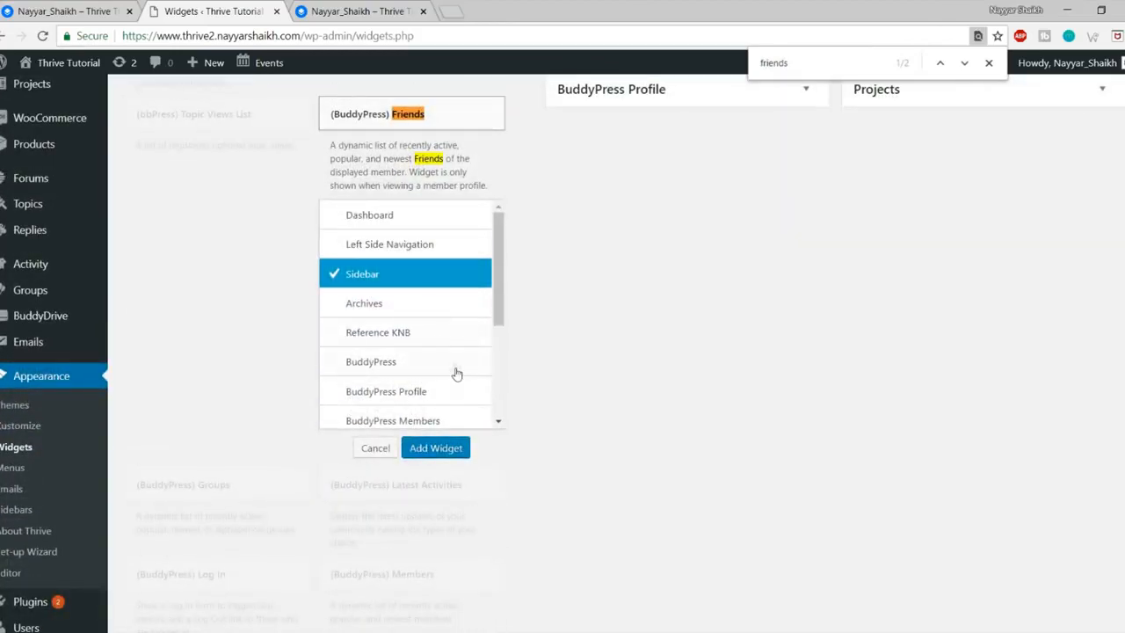
left_click(431, 393)
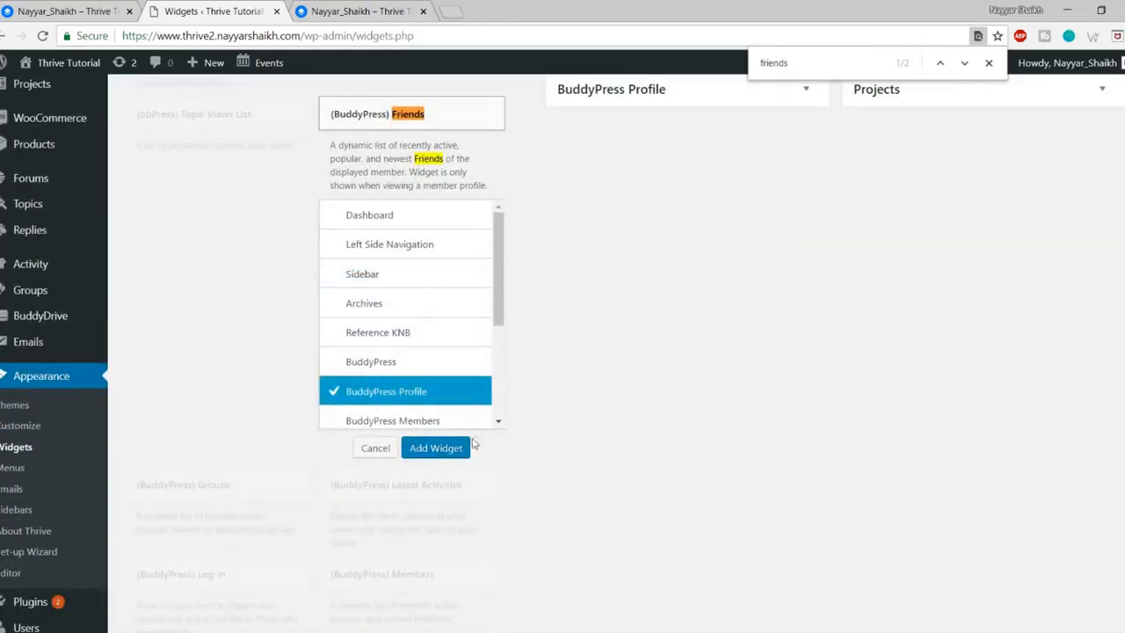
left_click(456, 450)
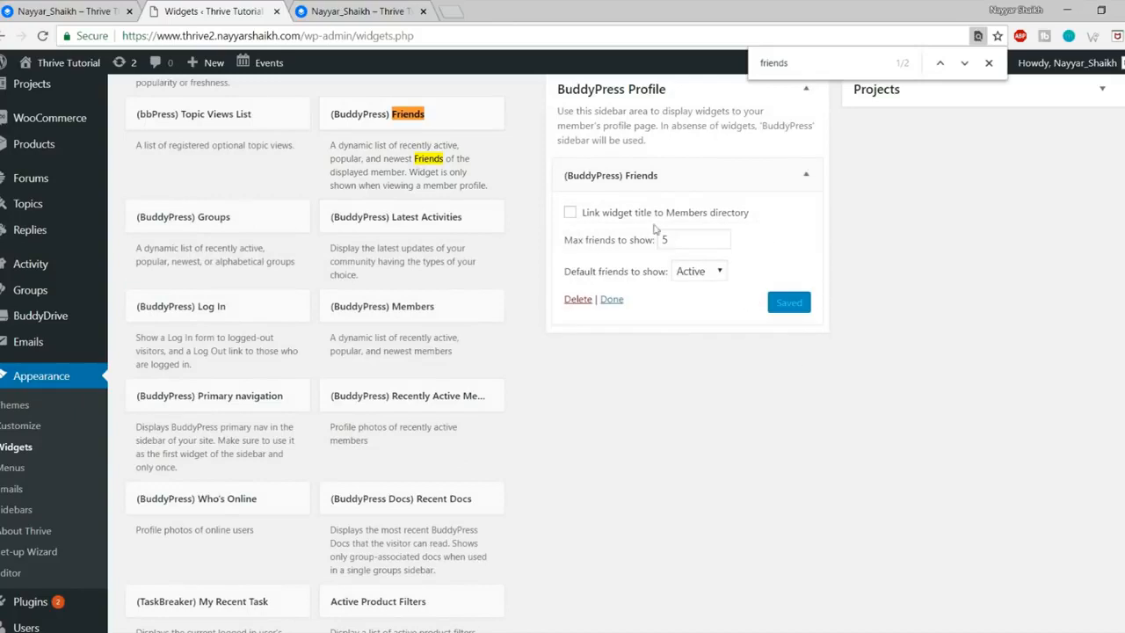
Step: Set the Friends widget to show max 6 friends, default Newest, and save
left_click(668, 240)
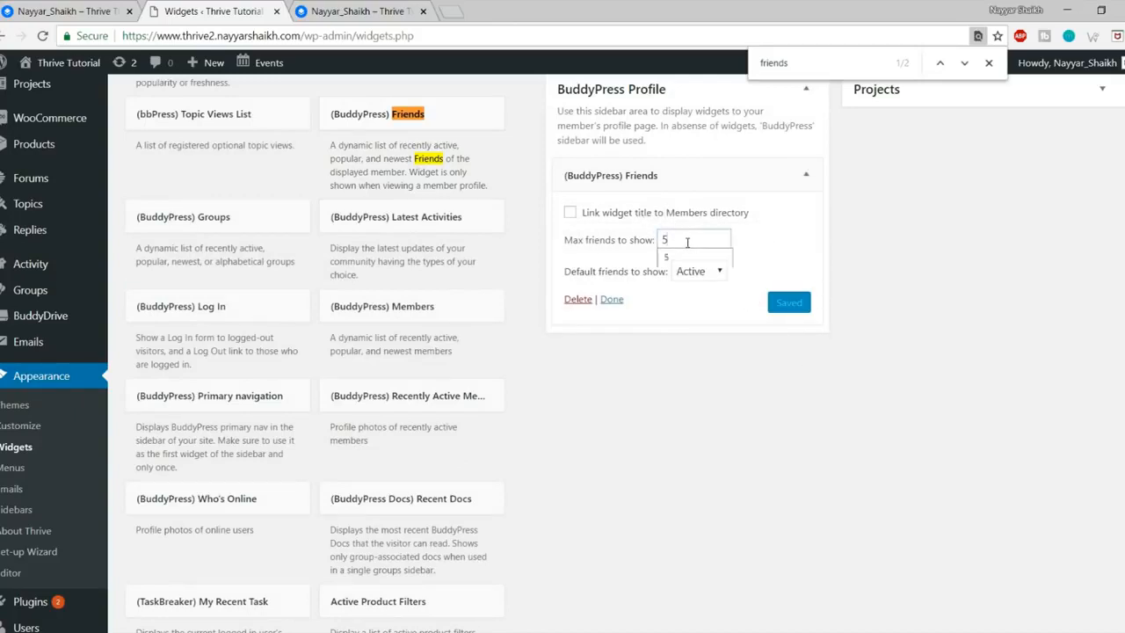
left_click_drag(679, 238, 636, 246)
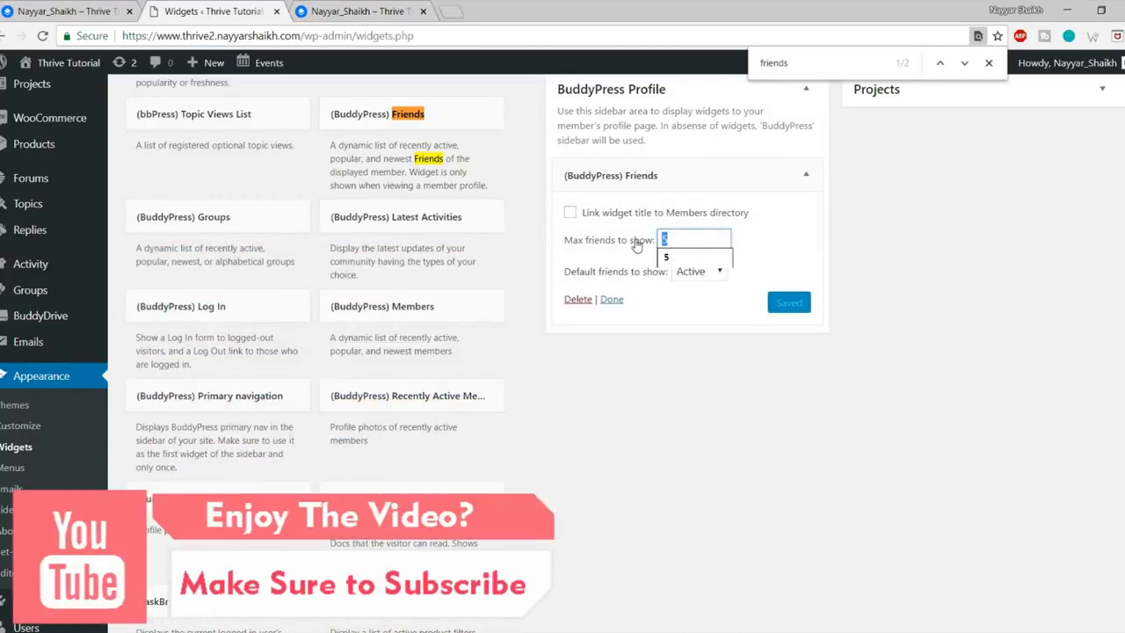
type("6")
left_click(698, 272)
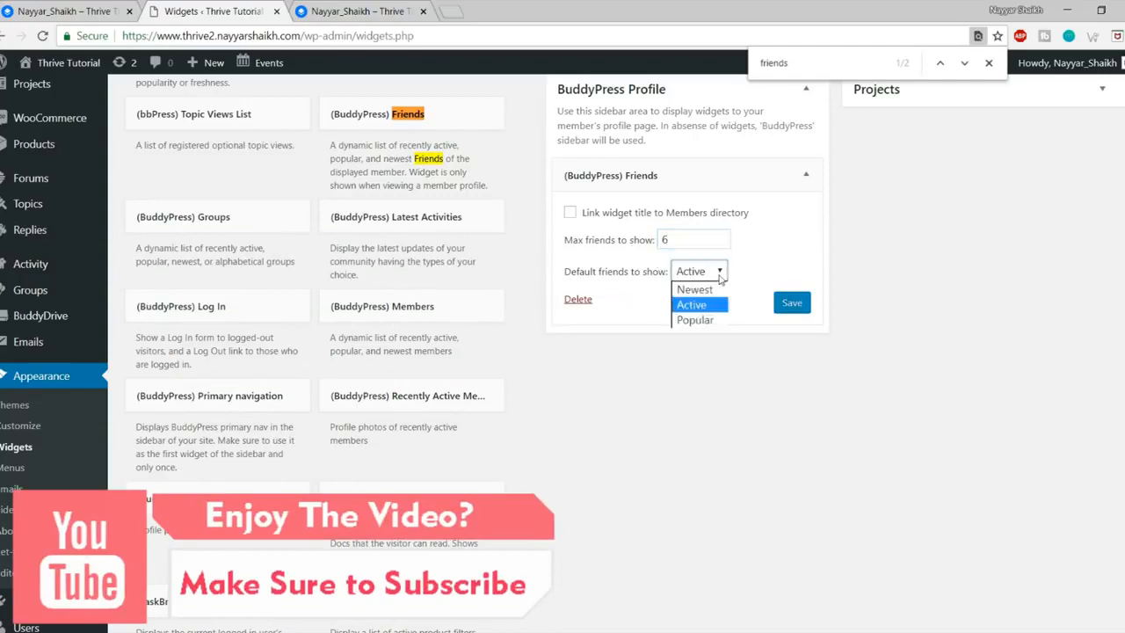
left_click(694, 290)
left_click(800, 303)
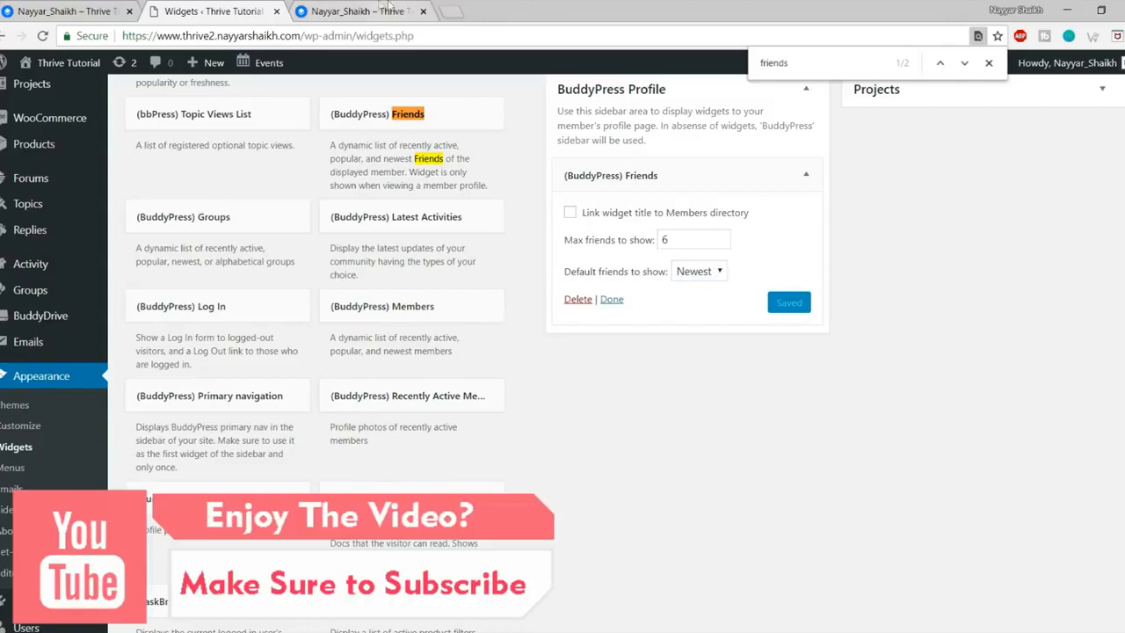
left_click(360, 10)
Step: Reload the member profile to see the new Friends widget in its sidebar
left_click(42, 36)
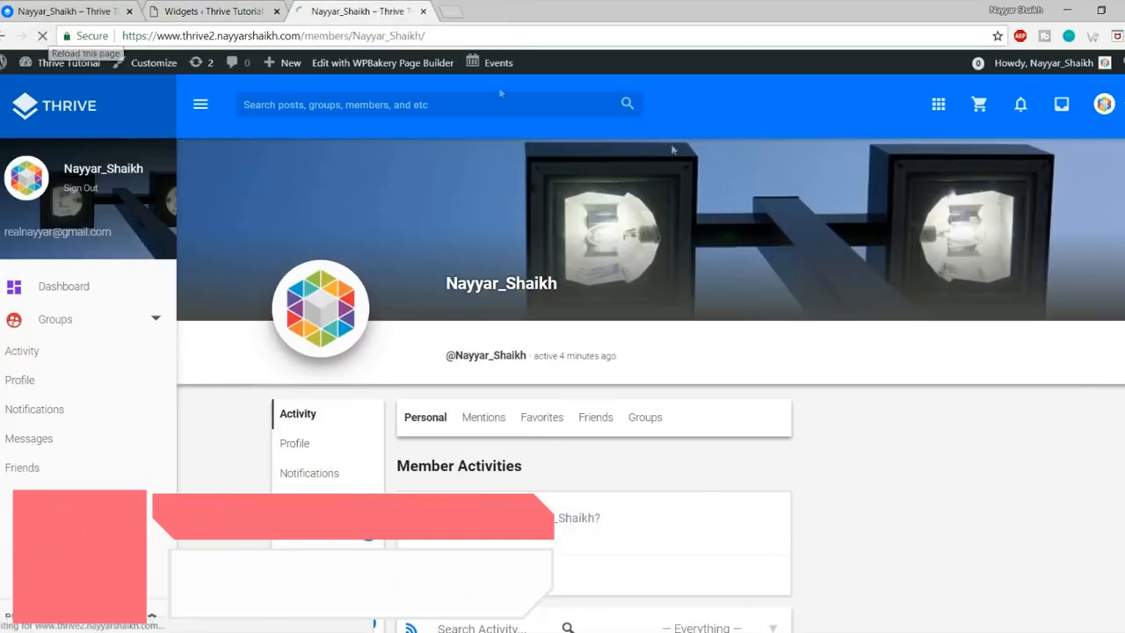
scroll(931, 446, "down", 3)
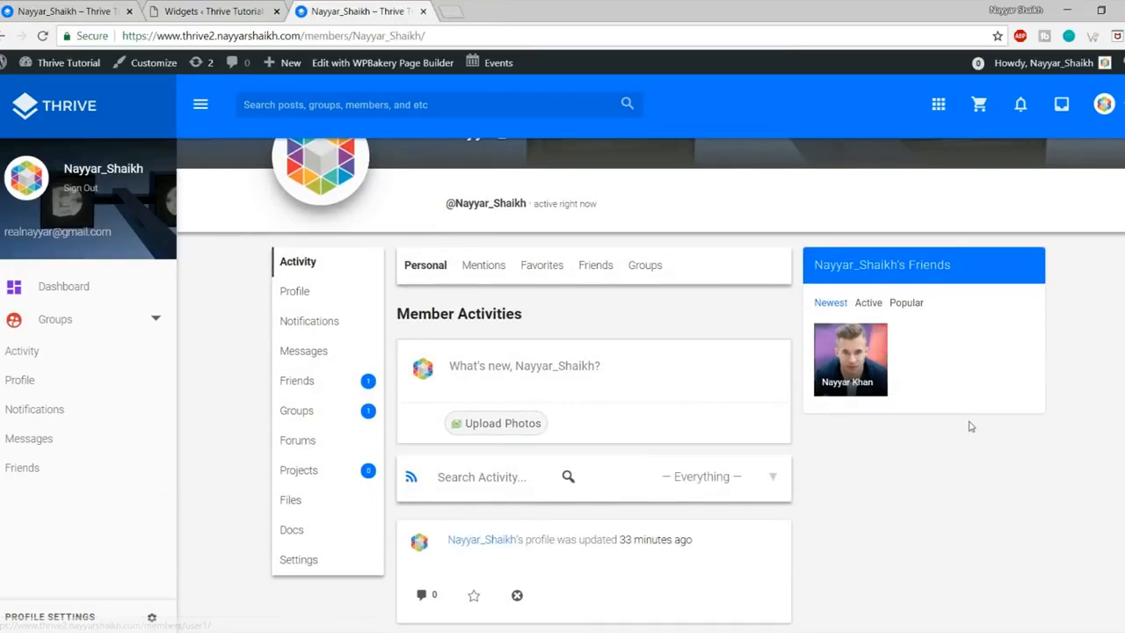
scroll(895, 463, "up", 1)
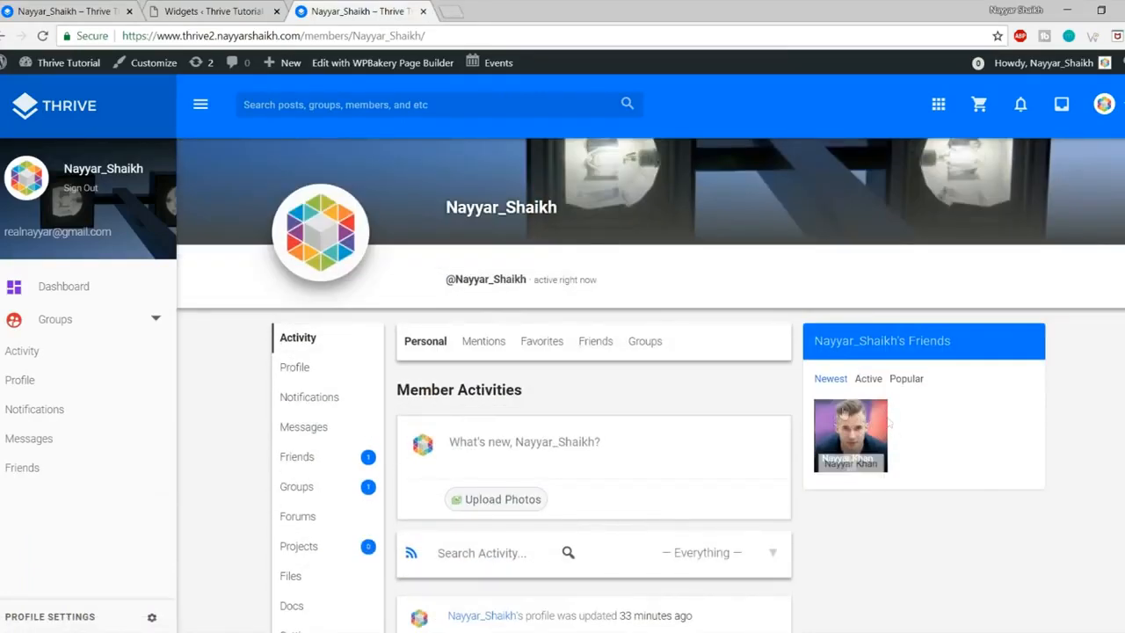
Step: Add the Who's Online widget to the BuddyPress Profile sidebar, max members 15
left_click(248, 10)
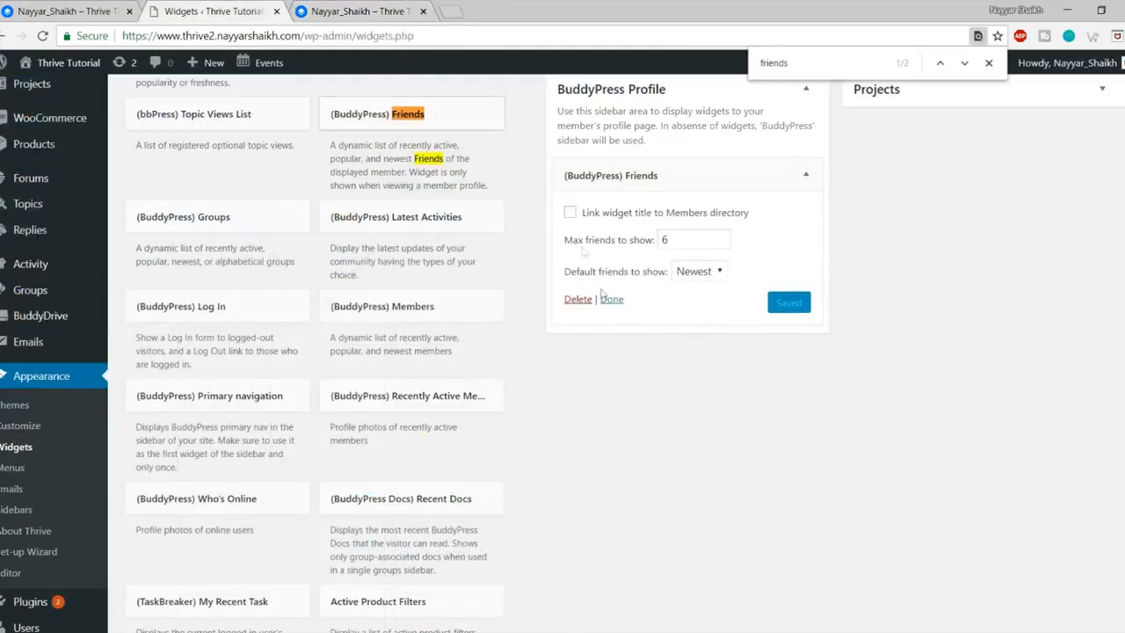
scroll(475, 325, "up", 1)
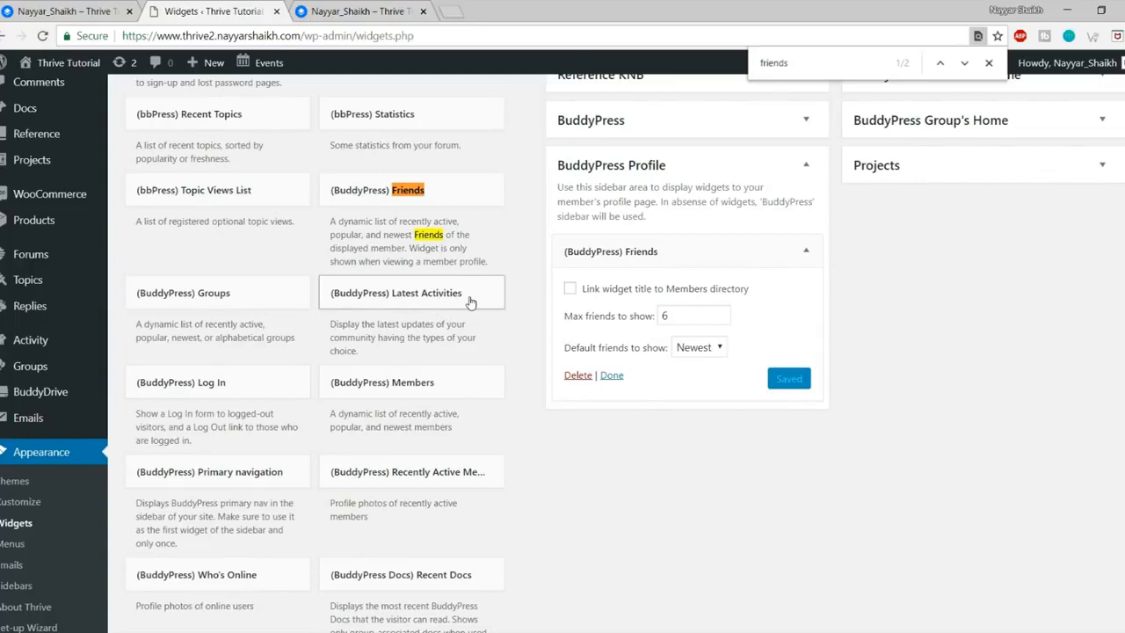
scroll(263, 202, "up", 2)
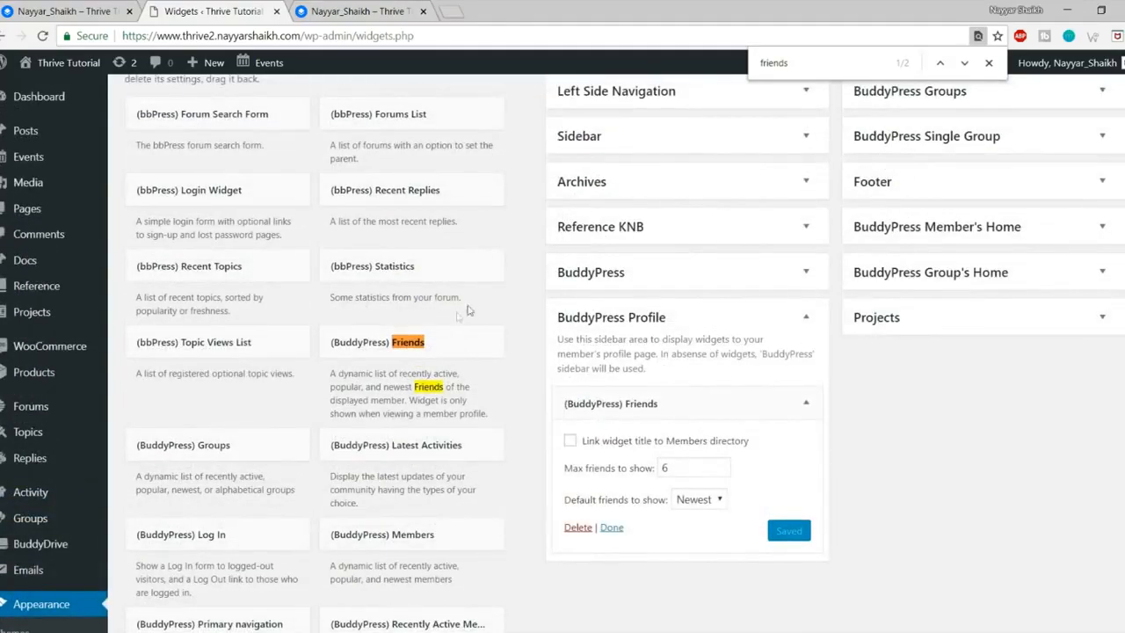
scroll(493, 282, "down", 3)
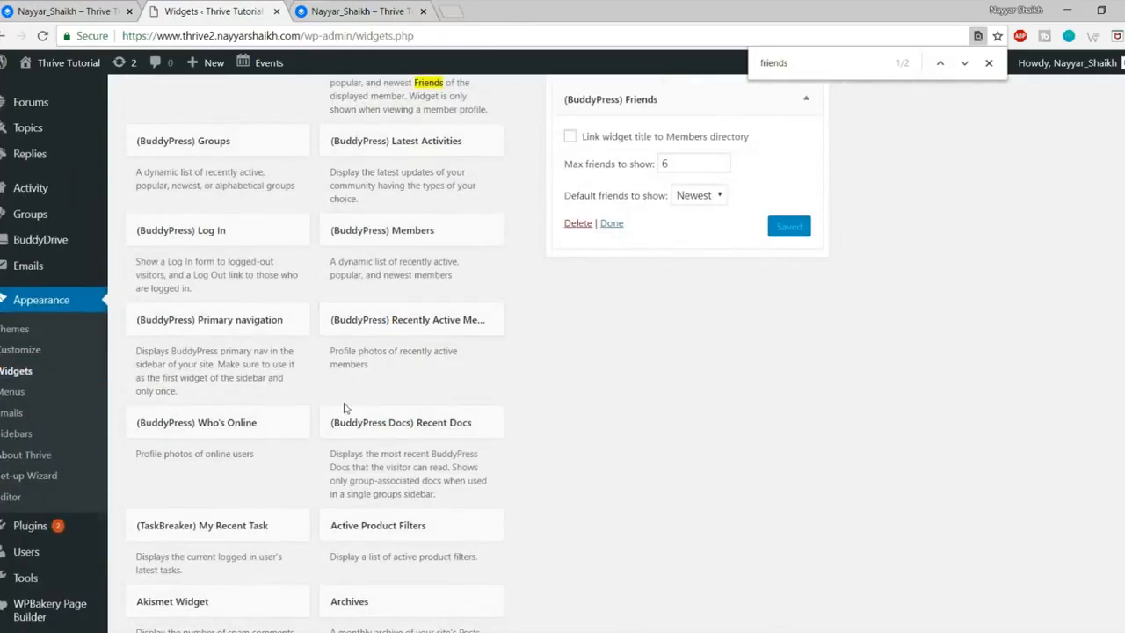
left_click(256, 440)
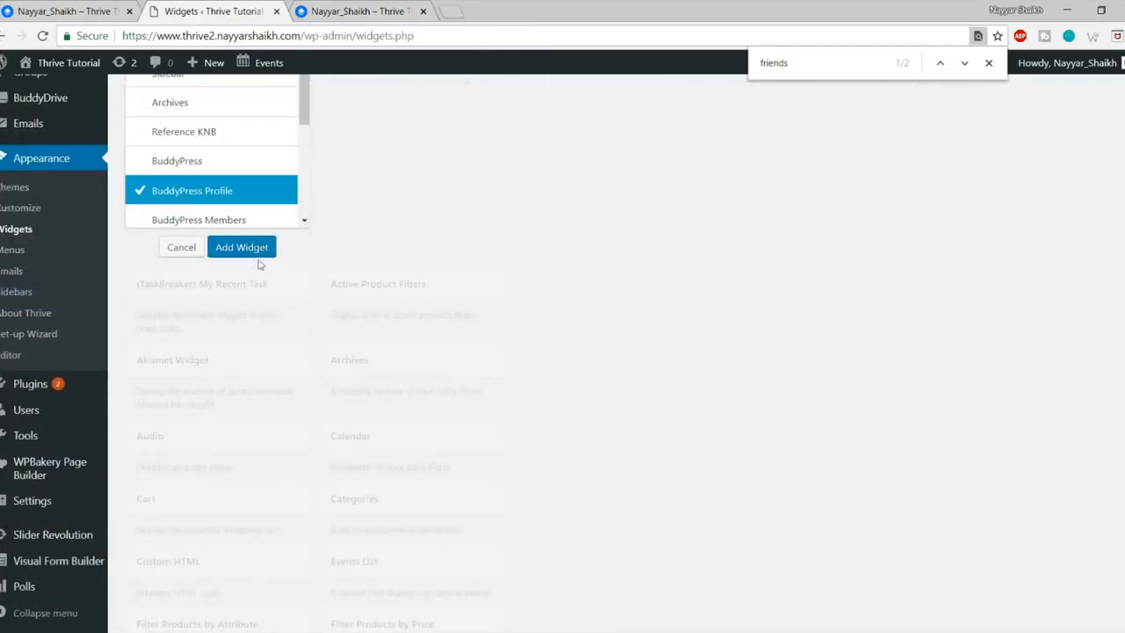
left_click(239, 247)
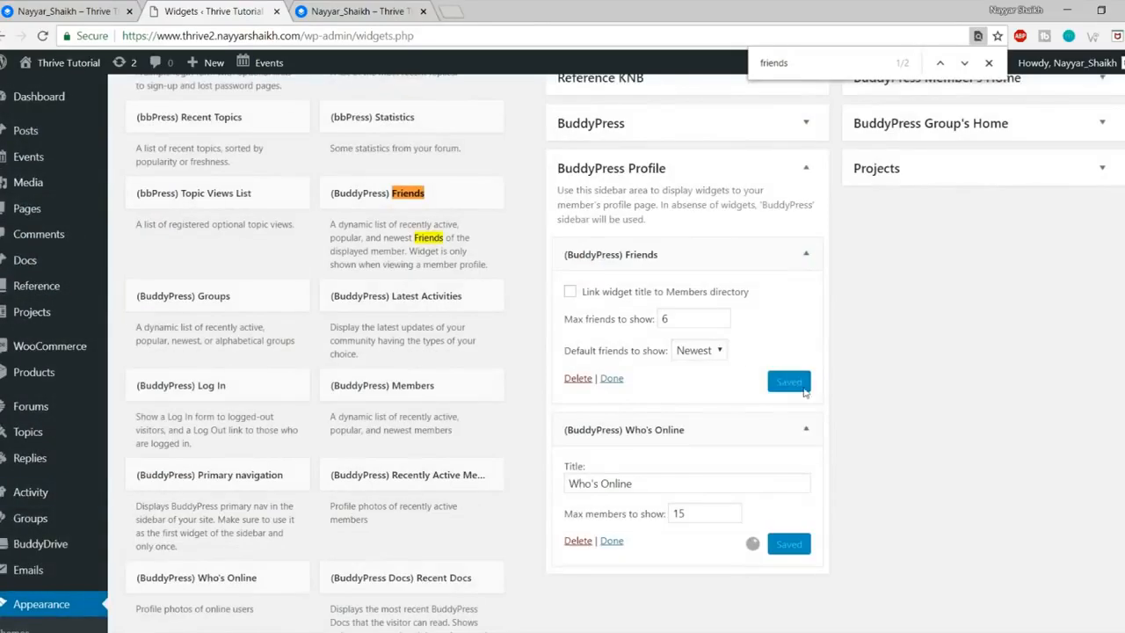
double_click(707, 514)
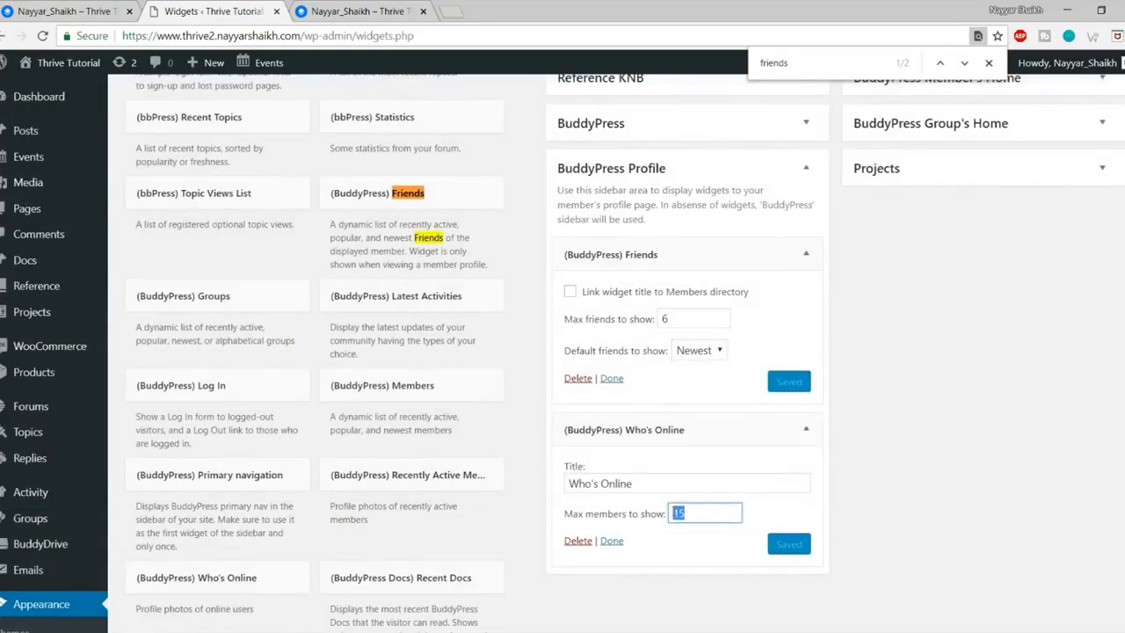
left_click(805, 254)
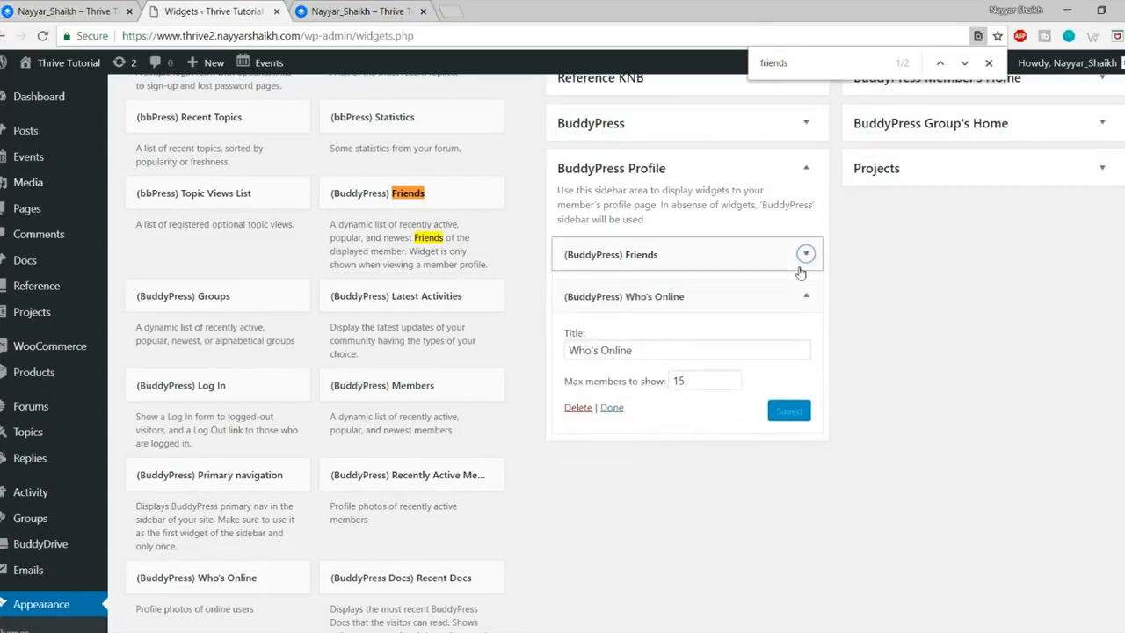
Step: Add the Groups widget to the BuddyPress Profile sidebar
scroll(568, 439, "down", 3)
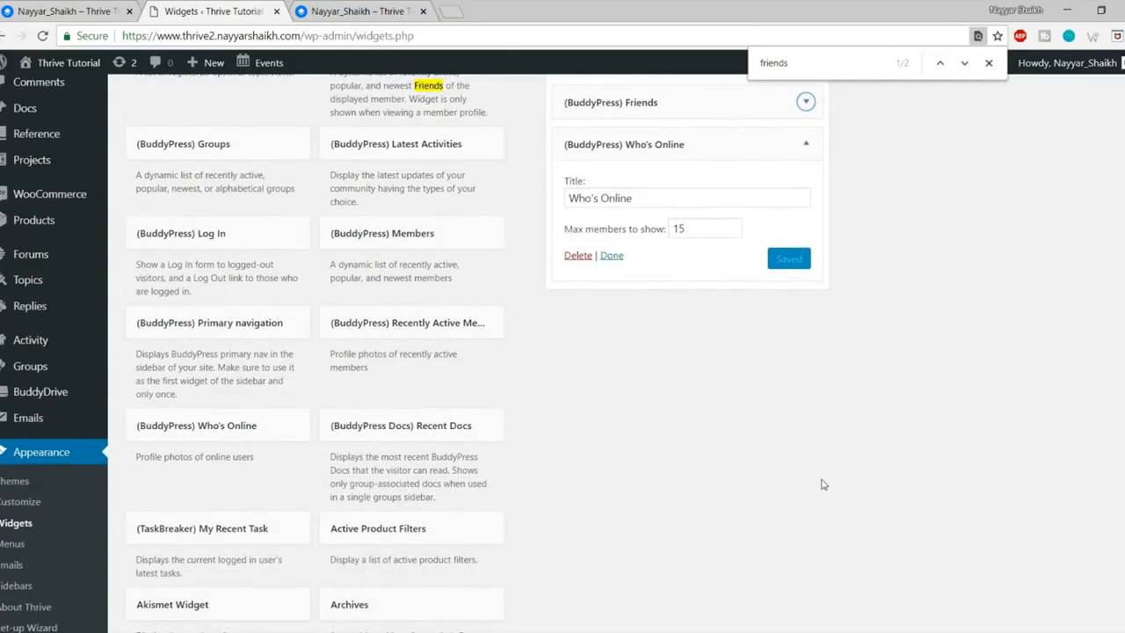
scroll(823, 485, "down", 3)
scroll(824, 484, "up", 3)
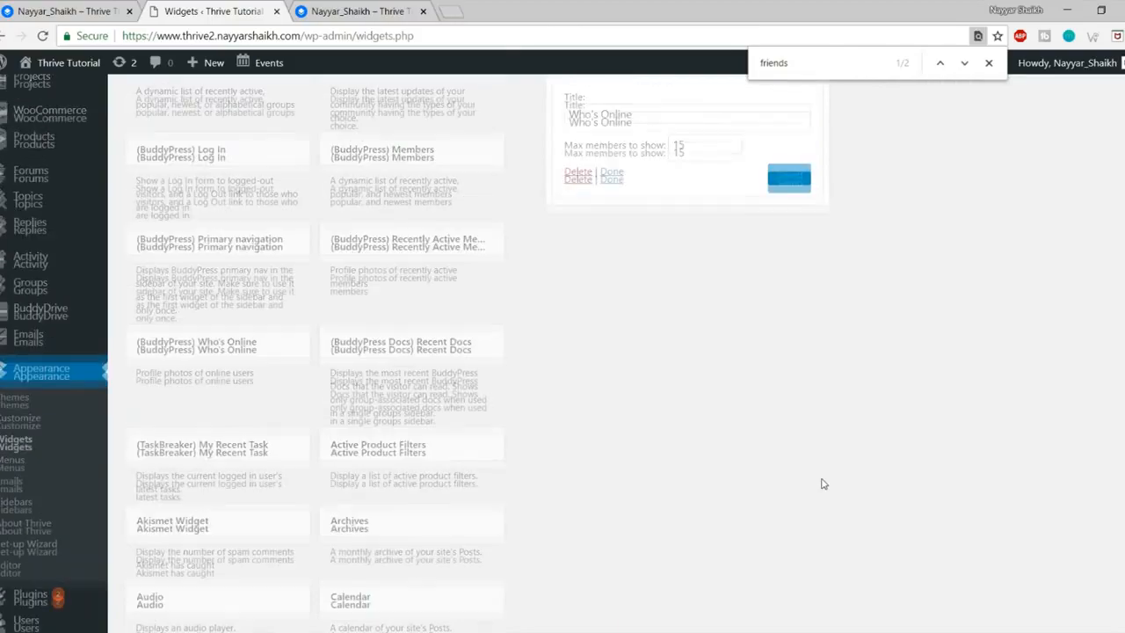
scroll(727, 377, "up", 6)
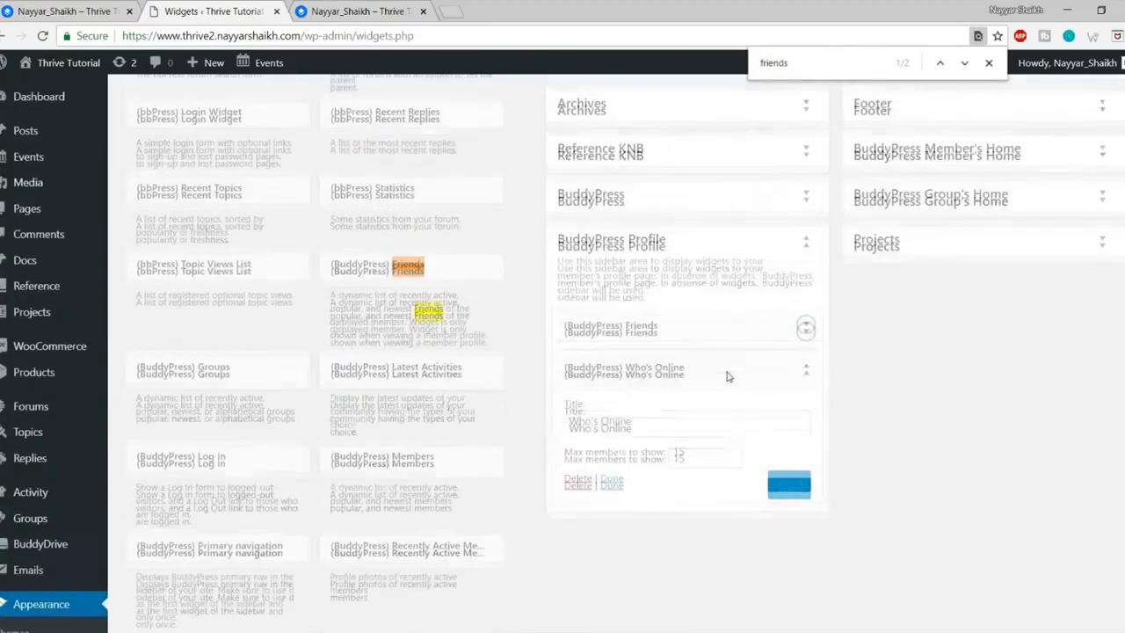
scroll(495, 314, "down", 3)
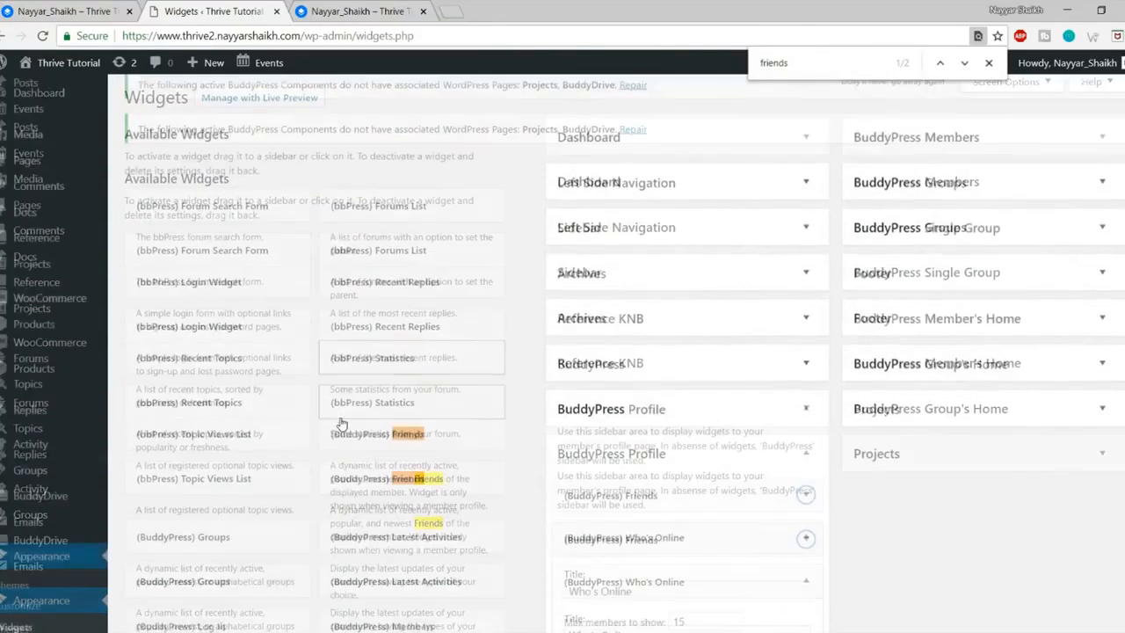
left_click(246, 360)
scroll(345, 365, "down", 4)
left_click(193, 296)
left_click(242, 361)
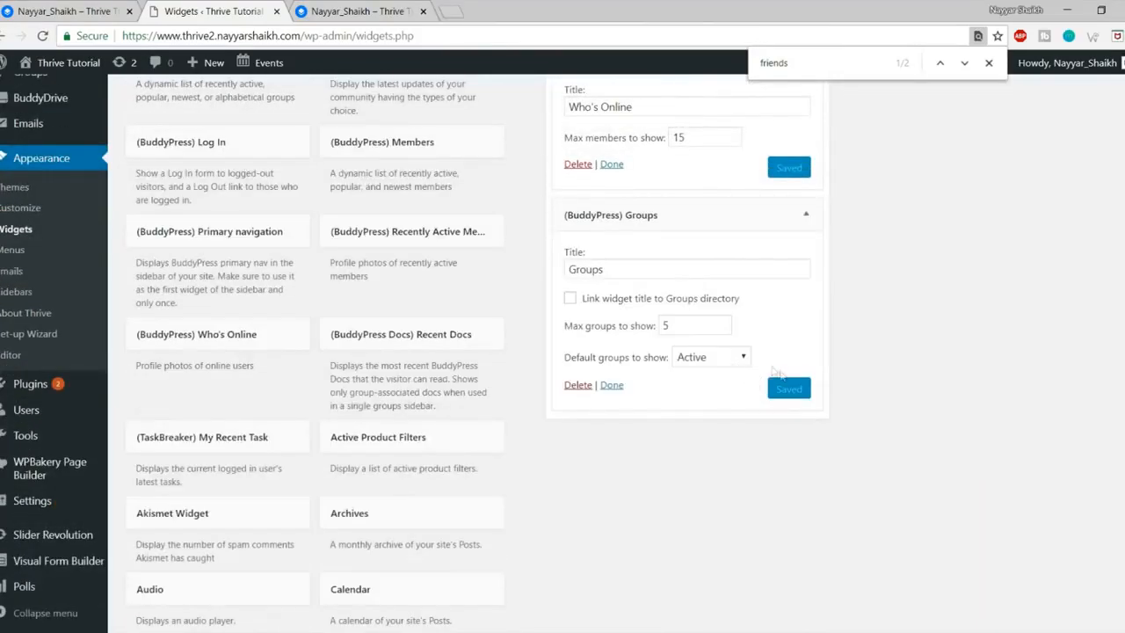
left_click(389, 13)
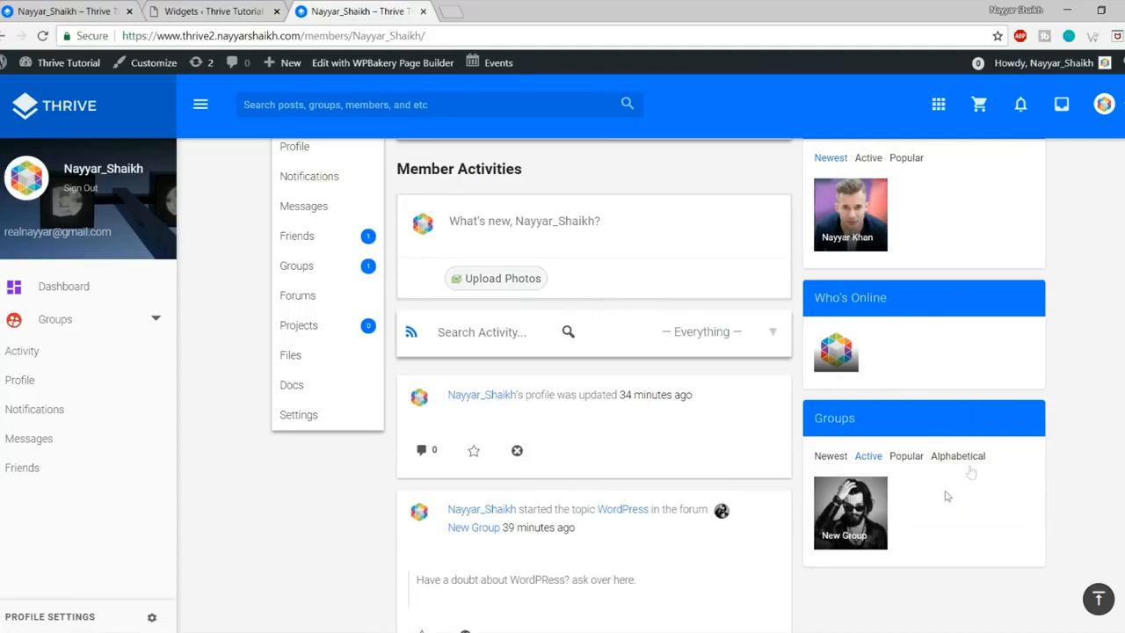
Step: Browse the New Group page with its Group Admins and About sidebar, then return to Widgets
scroll(1037, 525, "up", 4)
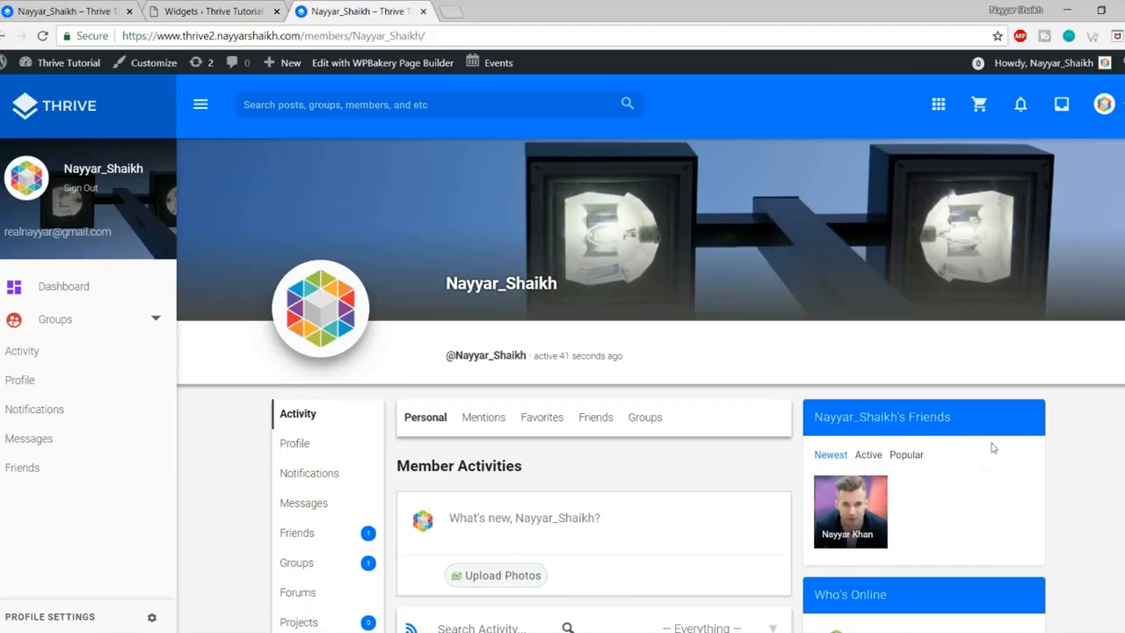
scroll(984, 466, "down", 5)
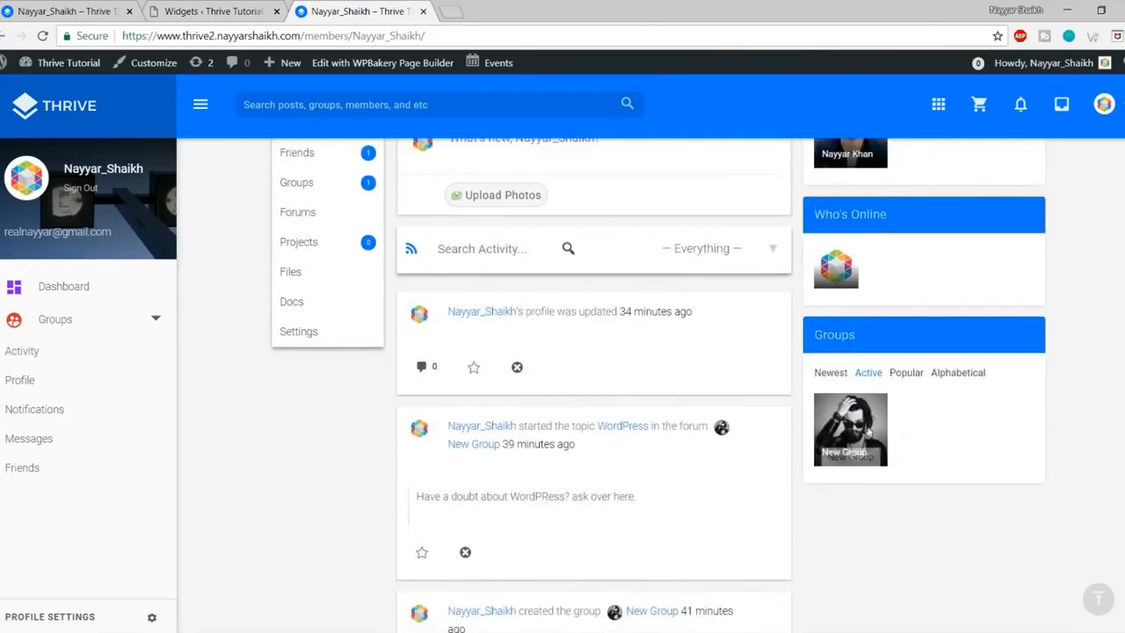
left_click(863, 426)
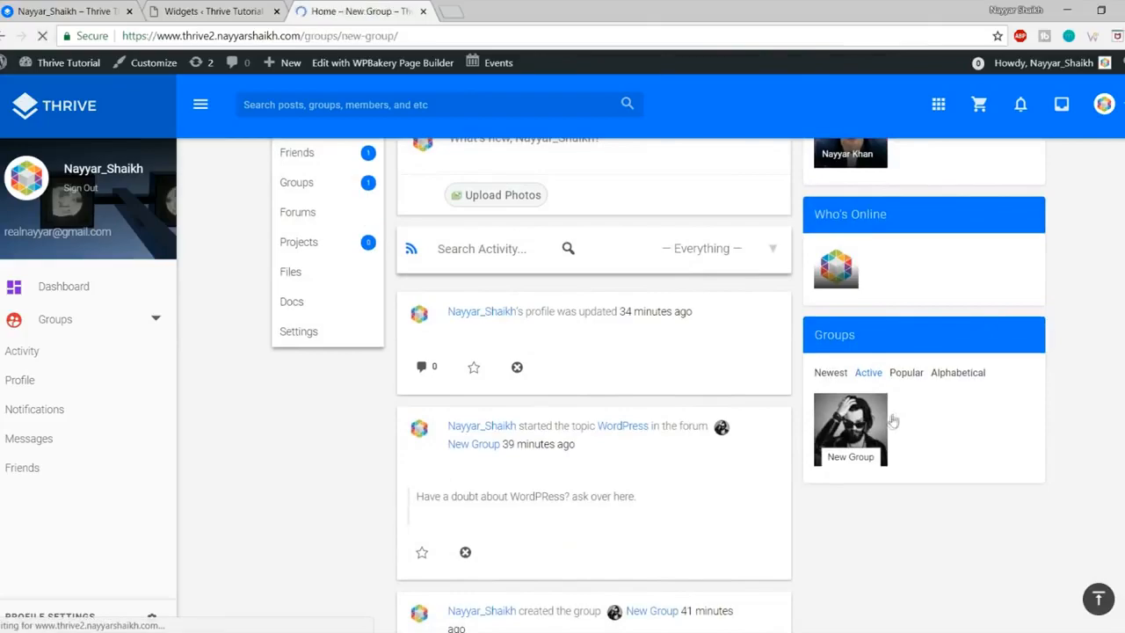
scroll(958, 361, "down", 3)
scroll(958, 360, "down", 2)
scroll(975, 404, "up", 2)
scroll(993, 447, "down", 2)
scroll(992, 447, "up", 2)
scroll(1109, 389, "up", 3)
scroll(1015, 404, "down", 3)
scroll(1015, 403, "down", 1)
scroll(1011, 401, "up", 4)
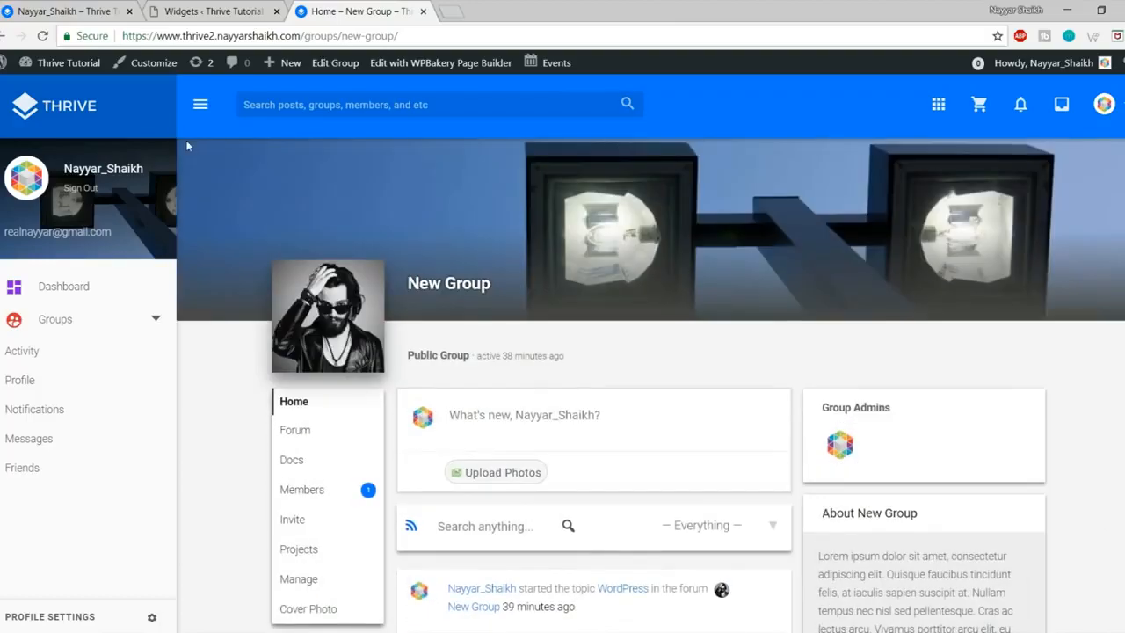
left_click(190, 12)
scroll(1027, 369, "up", 5)
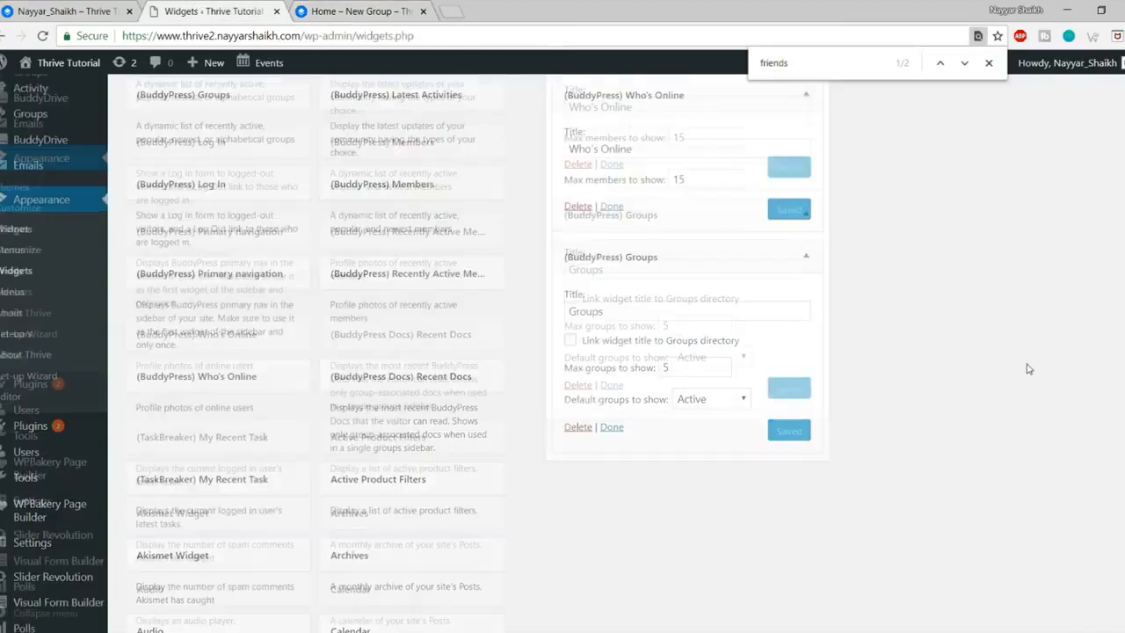
Step: Collapse the BuddyPress Profile and BuddyPress widget areas
left_click(805, 304)
left_click(804, 259)
left_click(804, 259)
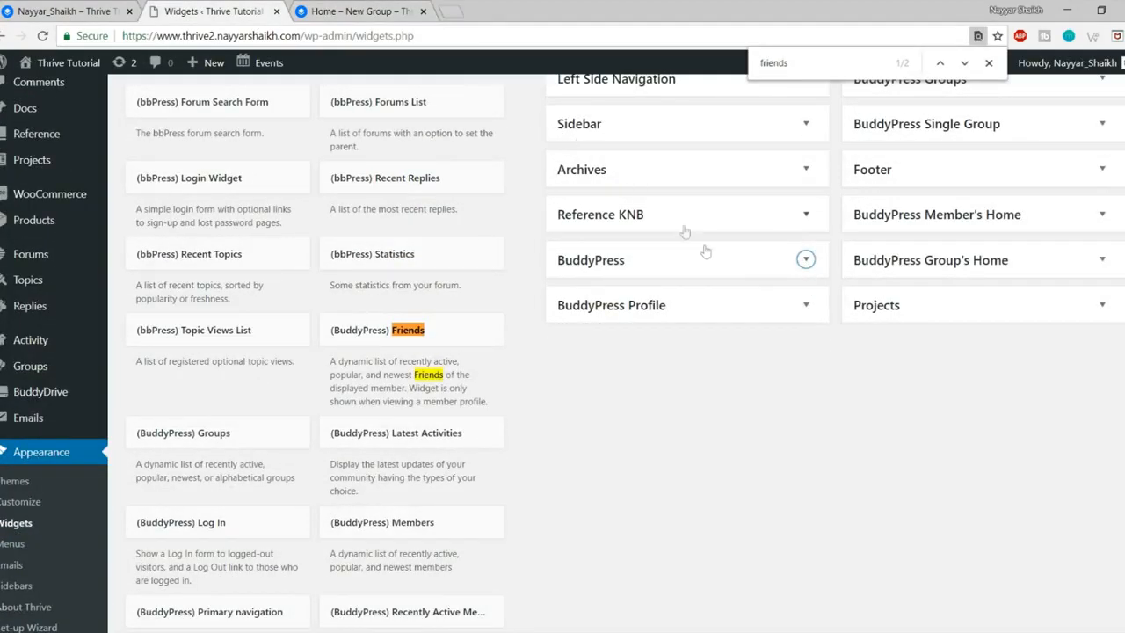
scroll(705, 252, "up", 1)
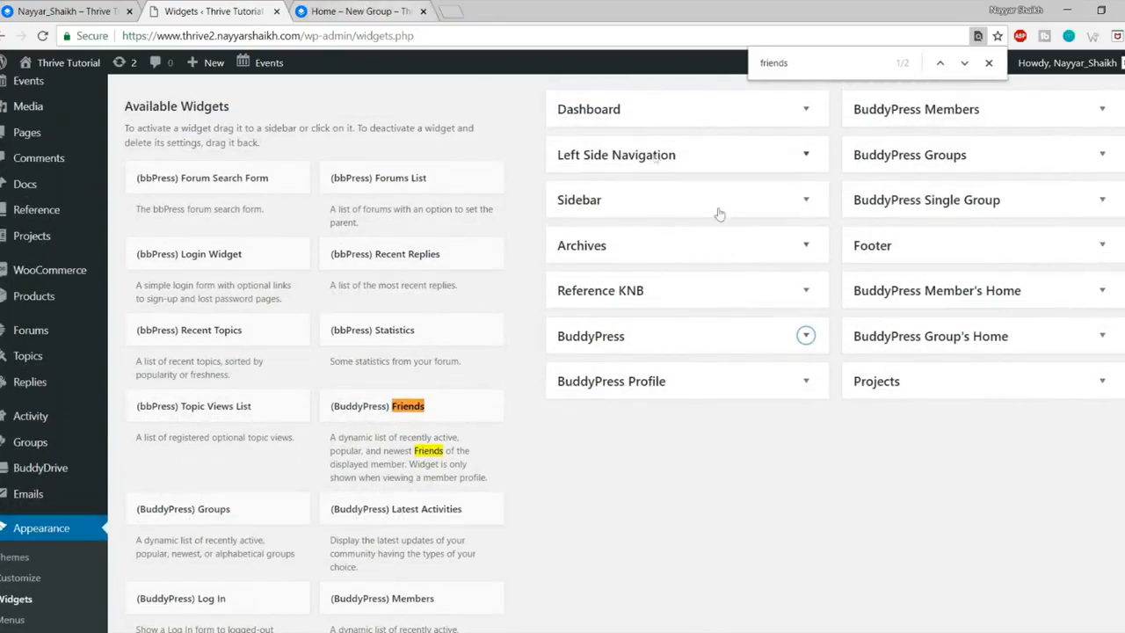
scroll(728, 205, "up", 1)
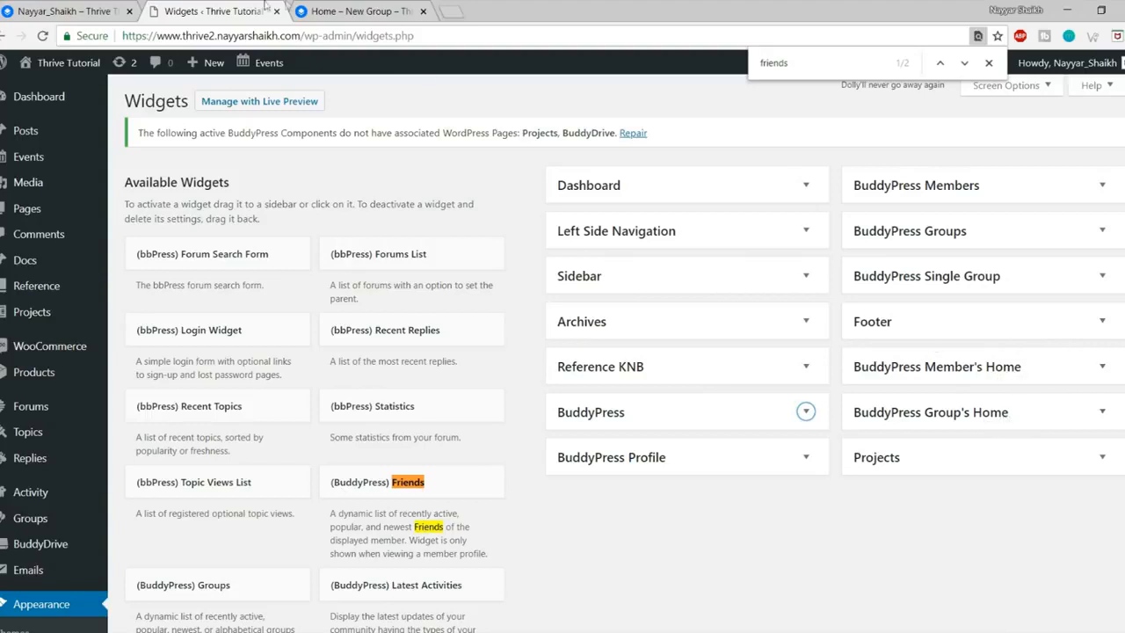
Step: Compare the reference site's Groups directory with this site's page
left_click(63, 9)
left_click(60, 353)
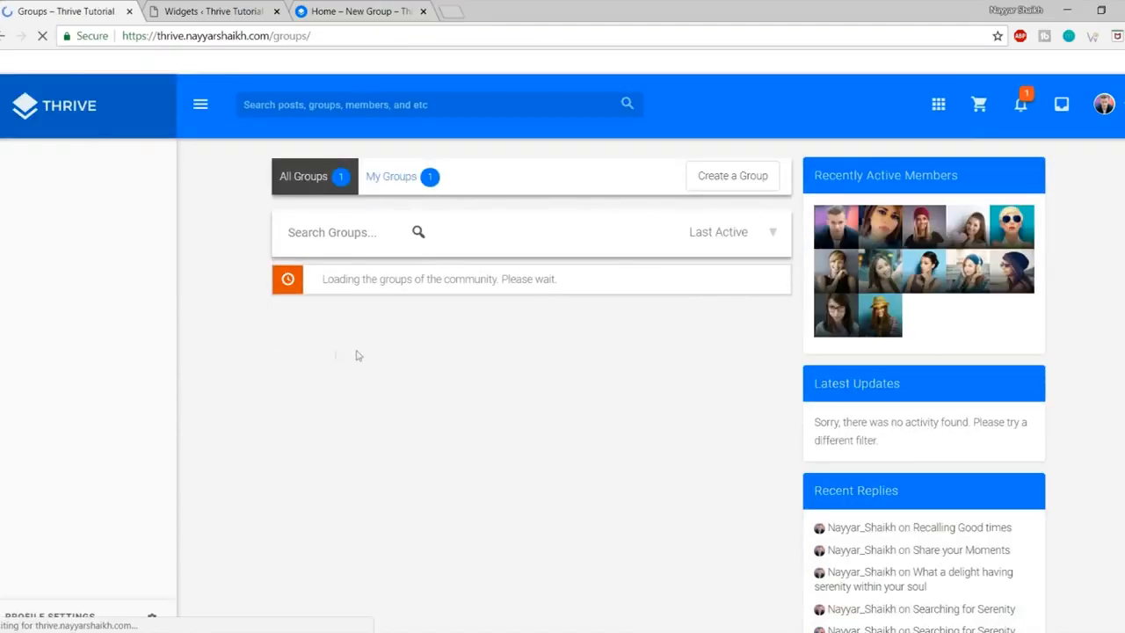
scroll(934, 396, "down", 5)
scroll(933, 400, "up", 4)
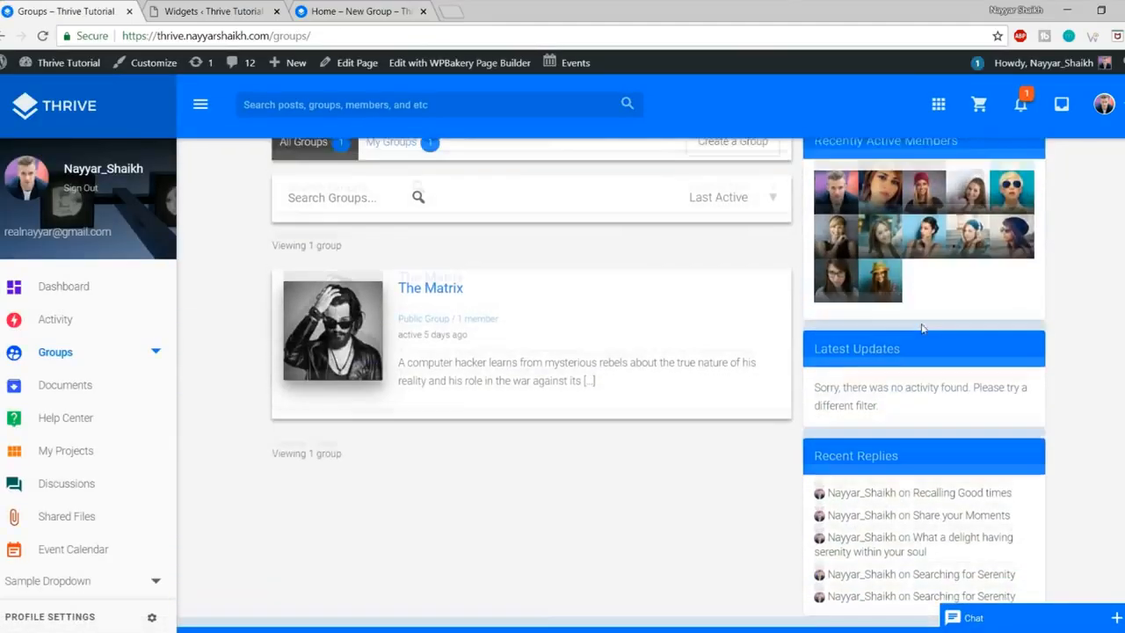
left_click(351, 10)
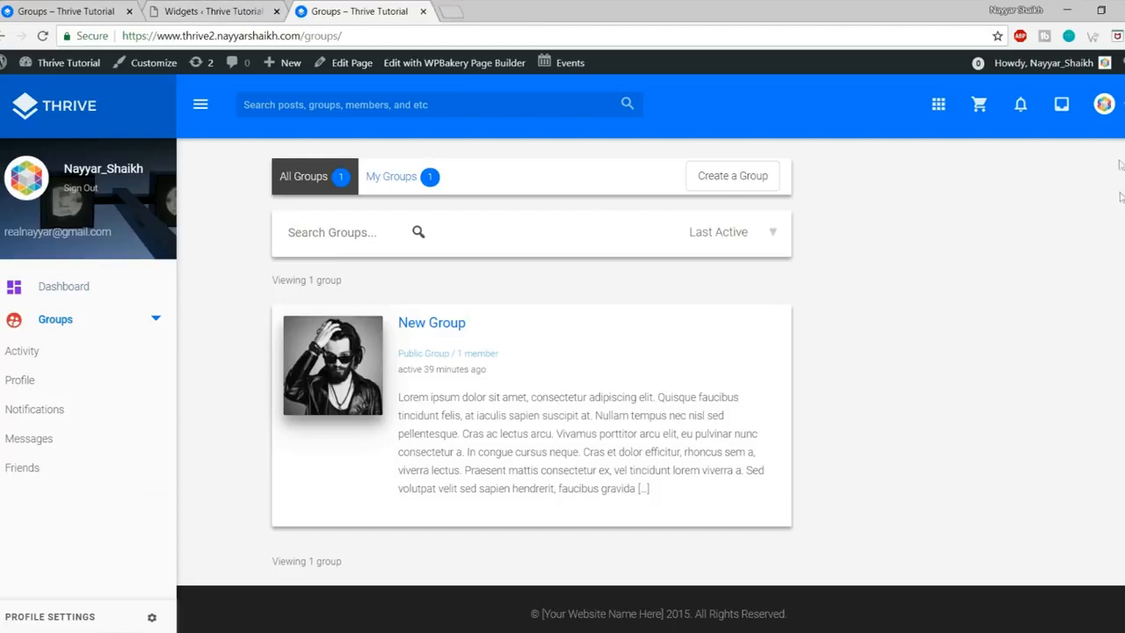
Step: Check the BuddyPress Group's Home widget area and revisit both sites' Groups pages
left_click(237, 9)
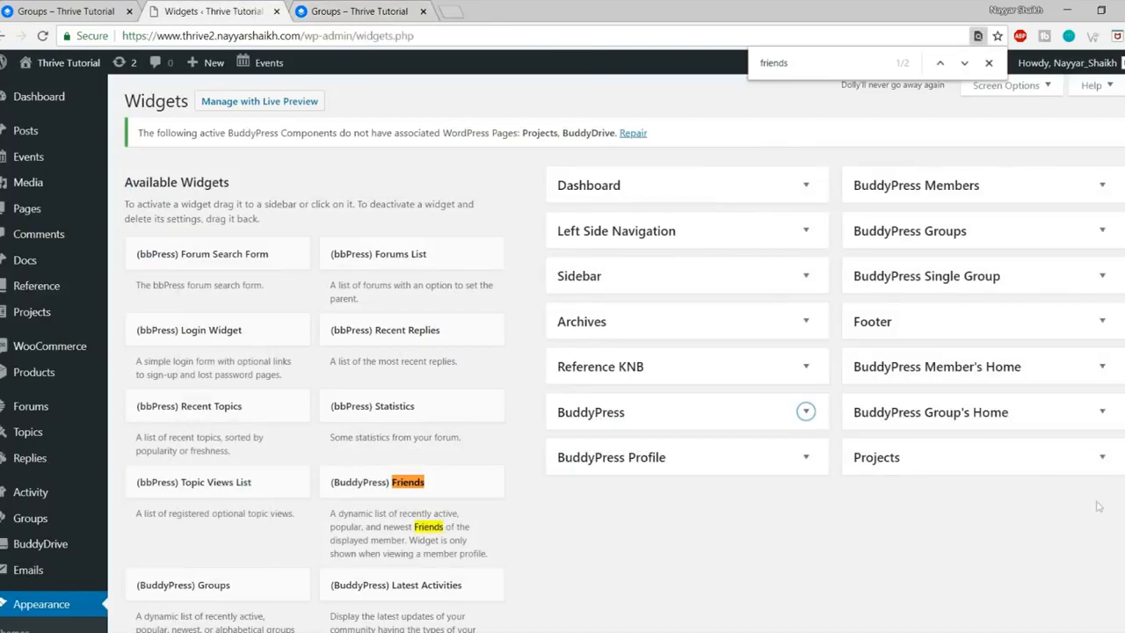
left_click(1056, 418)
left_click(1049, 413)
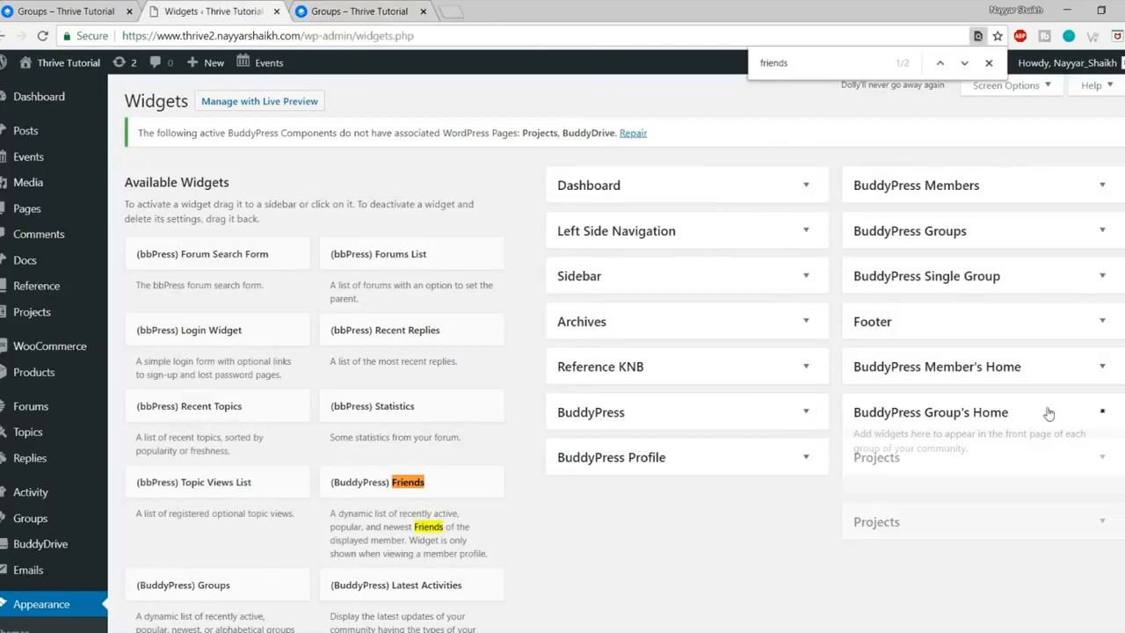
left_click(88, 10)
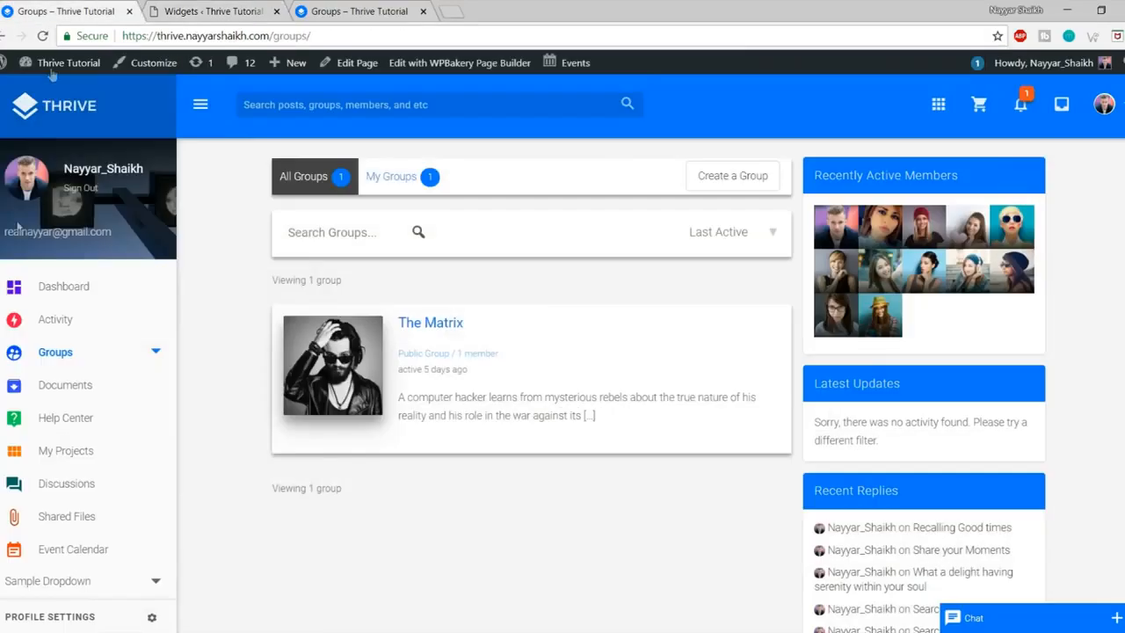
left_click(394, 7)
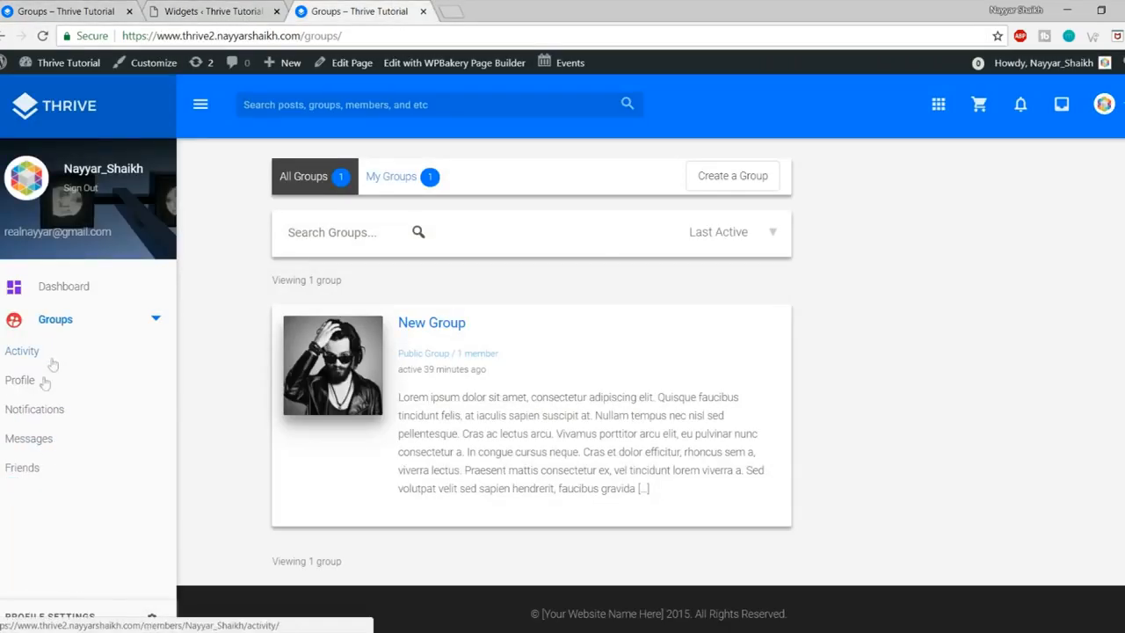
Step: Open the Members directory (2 members) from the avatar dropdown
left_click(1120, 106)
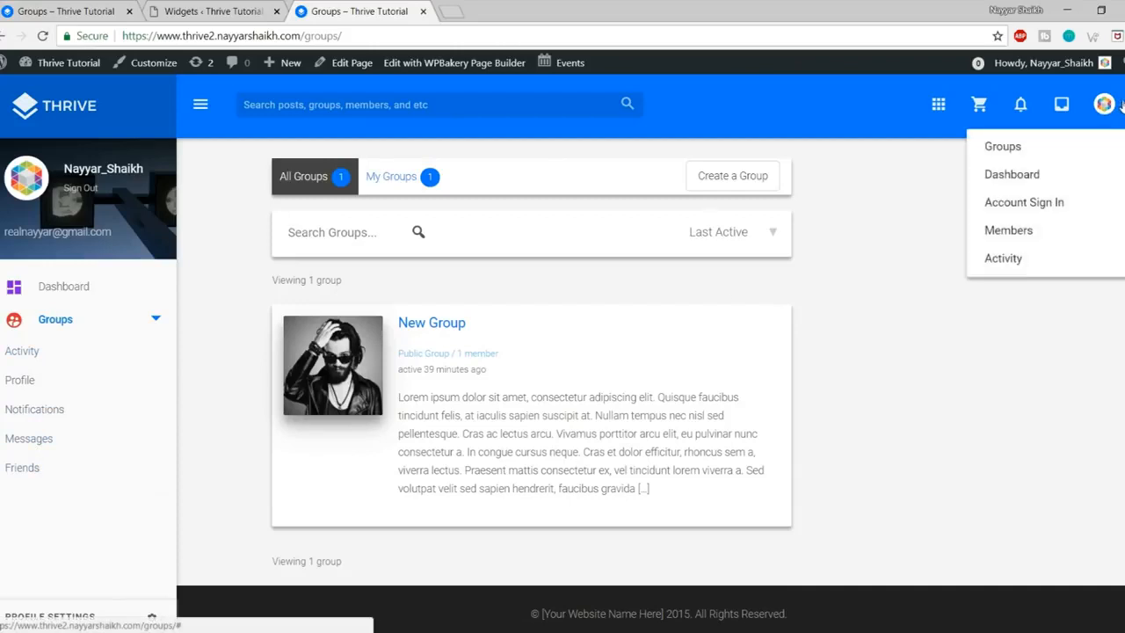
left_click(1122, 105)
left_click(1122, 106)
left_click(1037, 237)
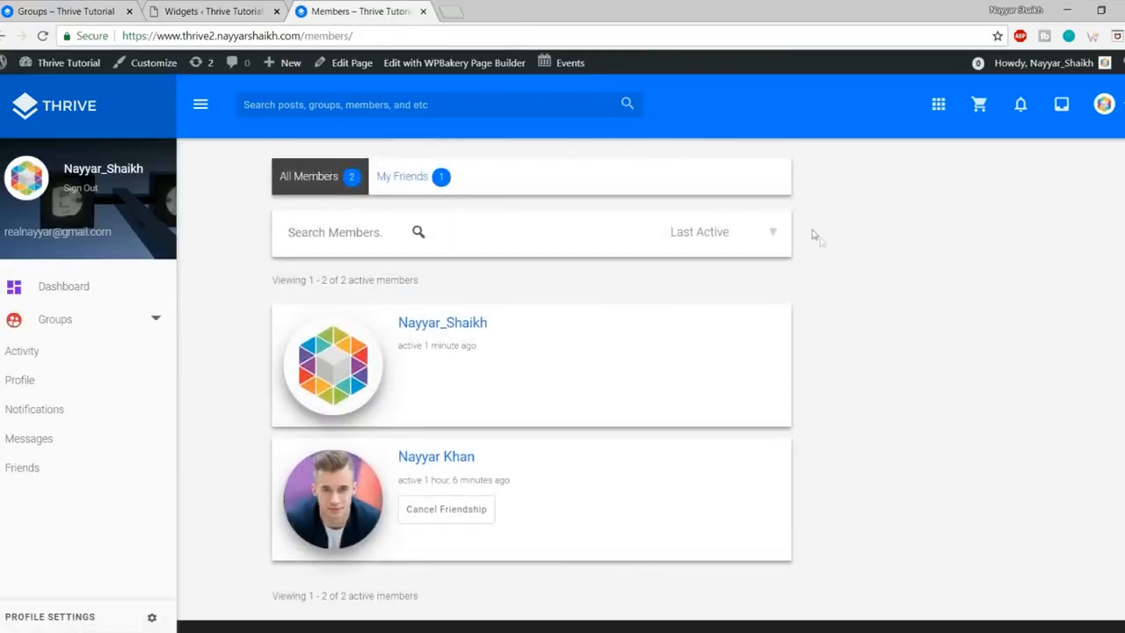
left_click(186, 8)
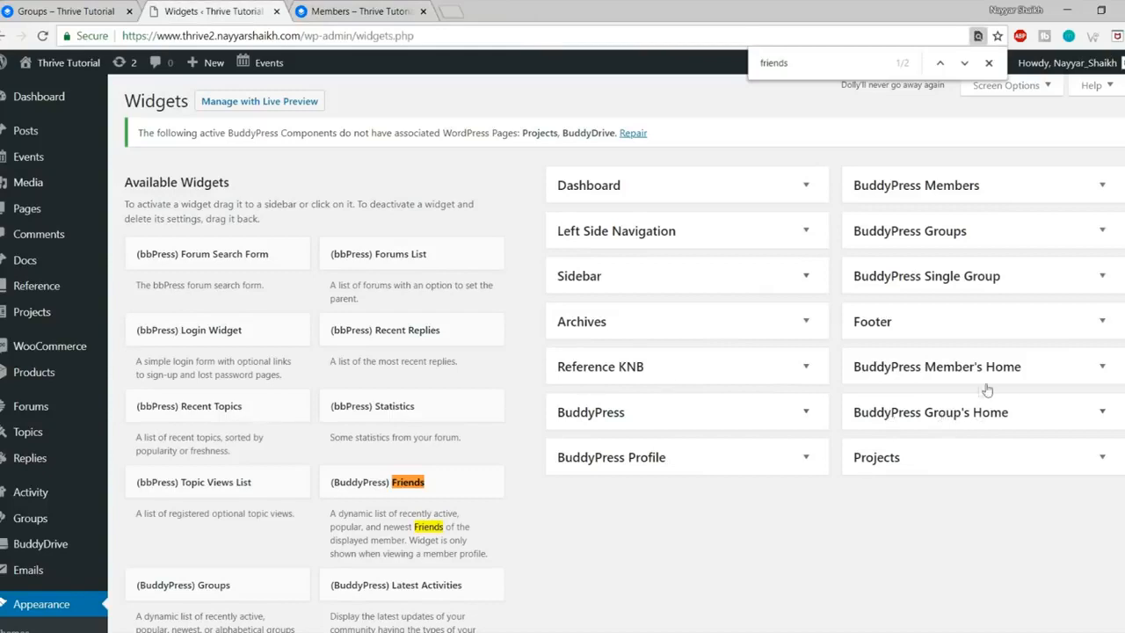
Step: Inspect the Member's Home, Single Group, Dashboard and BuddyPress Profile widget areas
left_click(1033, 376)
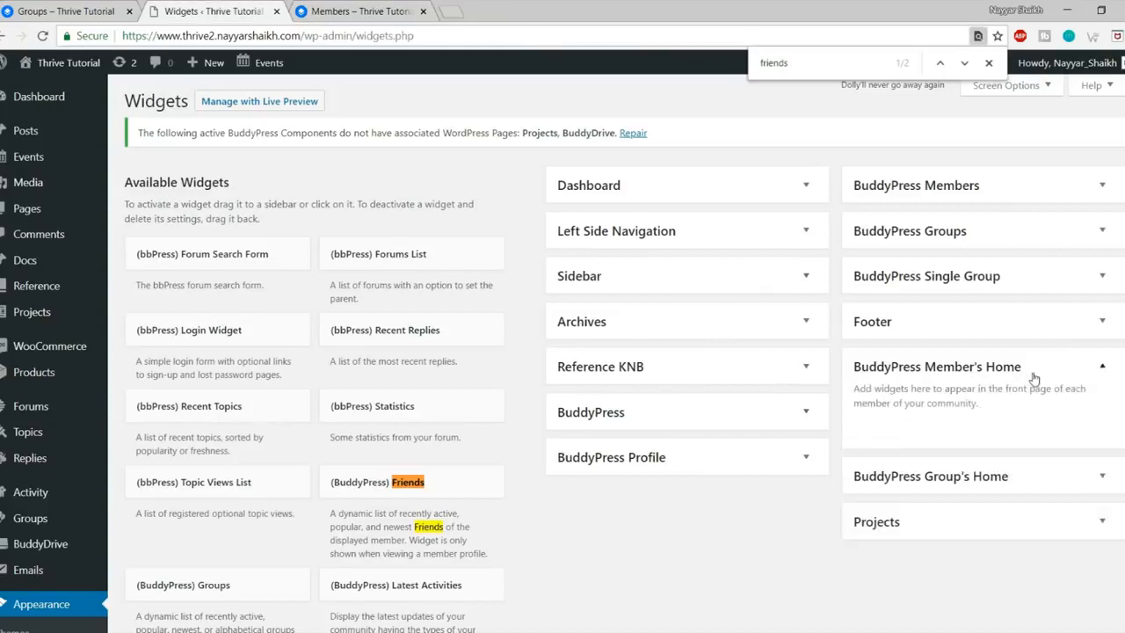
left_click(1057, 373)
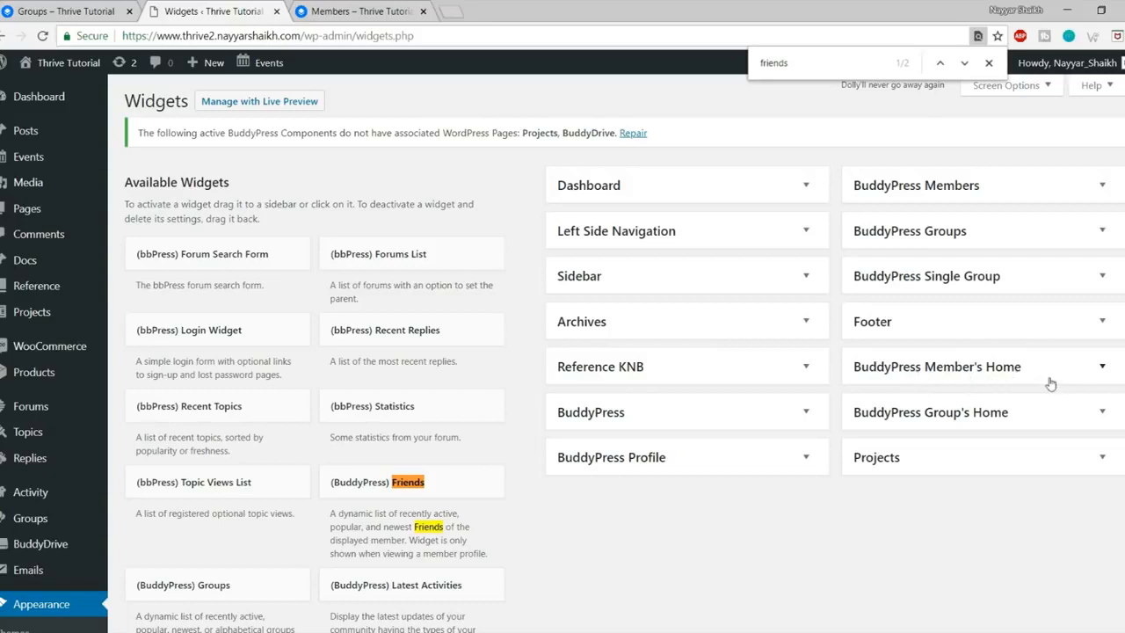
left_click(1029, 277)
left_click(1029, 278)
left_click(742, 190)
left_click(743, 190)
left_click(723, 463)
left_click(723, 463)
Step: View the Wise Chat panel on the reference site's Groups page and the Members directory
left_click(72, 5)
scroll(791, 396, "down", 2)
left_click(1051, 621)
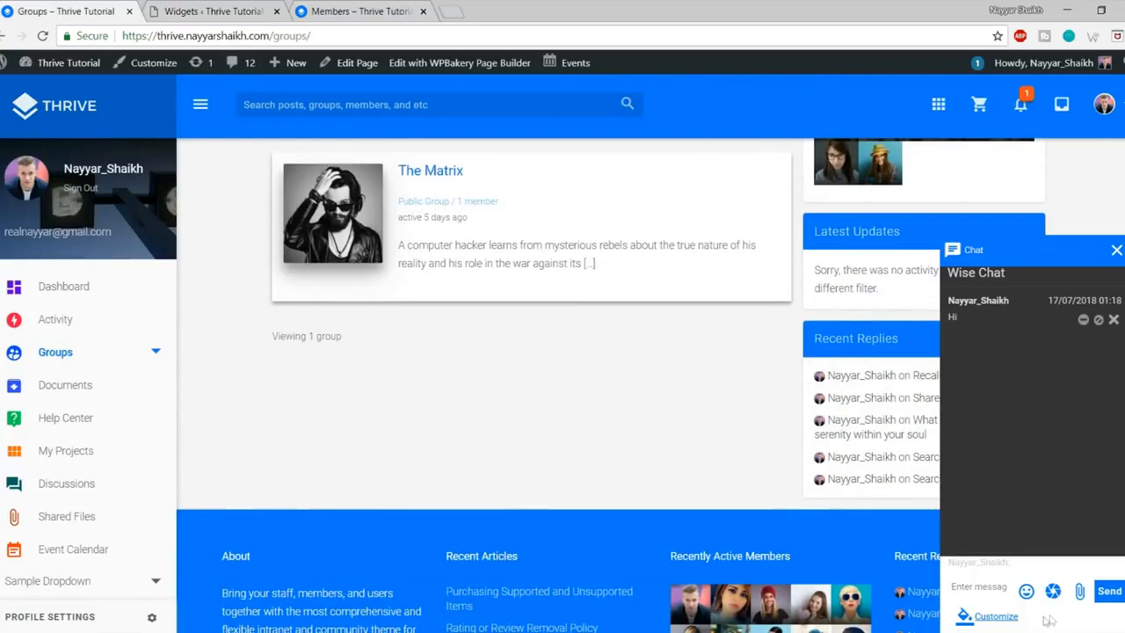
left_click(1116, 253)
left_click(336, 13)
scroll(1055, 625, "down", 1)
scroll(1054, 626, "up", 1)
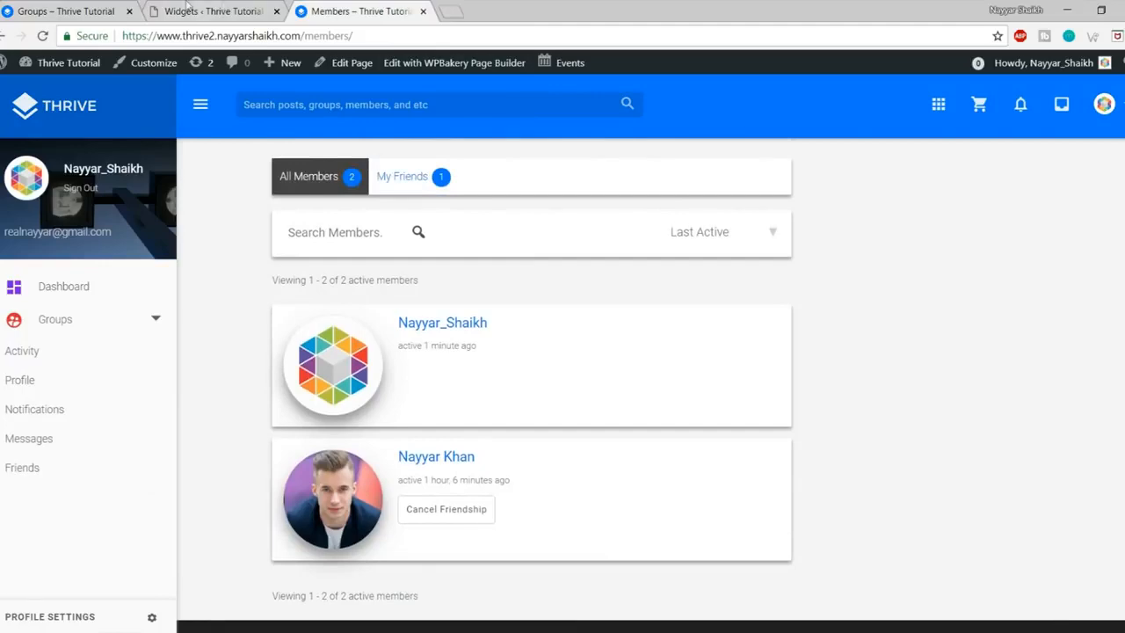
left_click(224, 7)
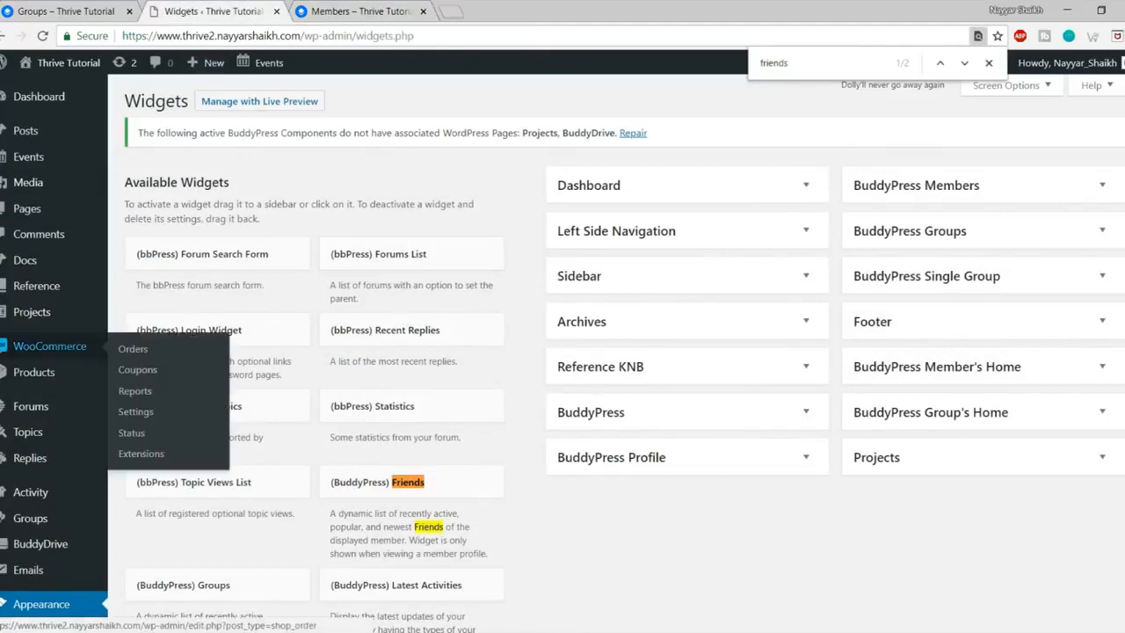
Step: Go to Plugins > Add New
scroll(52, 352, "down", 1)
mouse_move(53, 382)
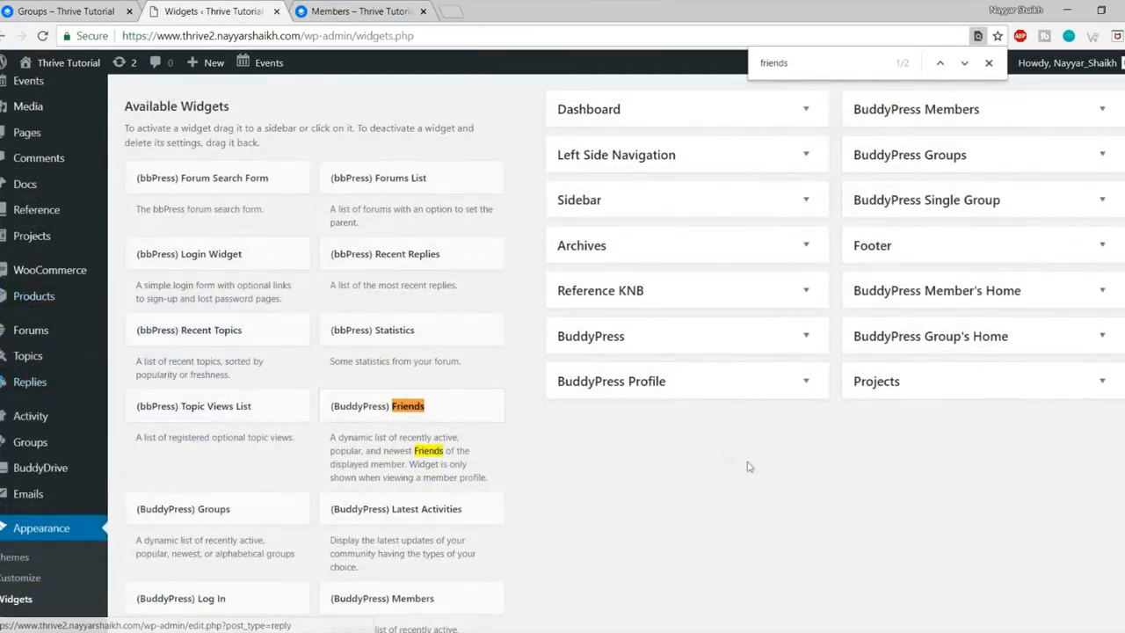
scroll(765, 499, "up", 1)
mouse_move(22, 275)
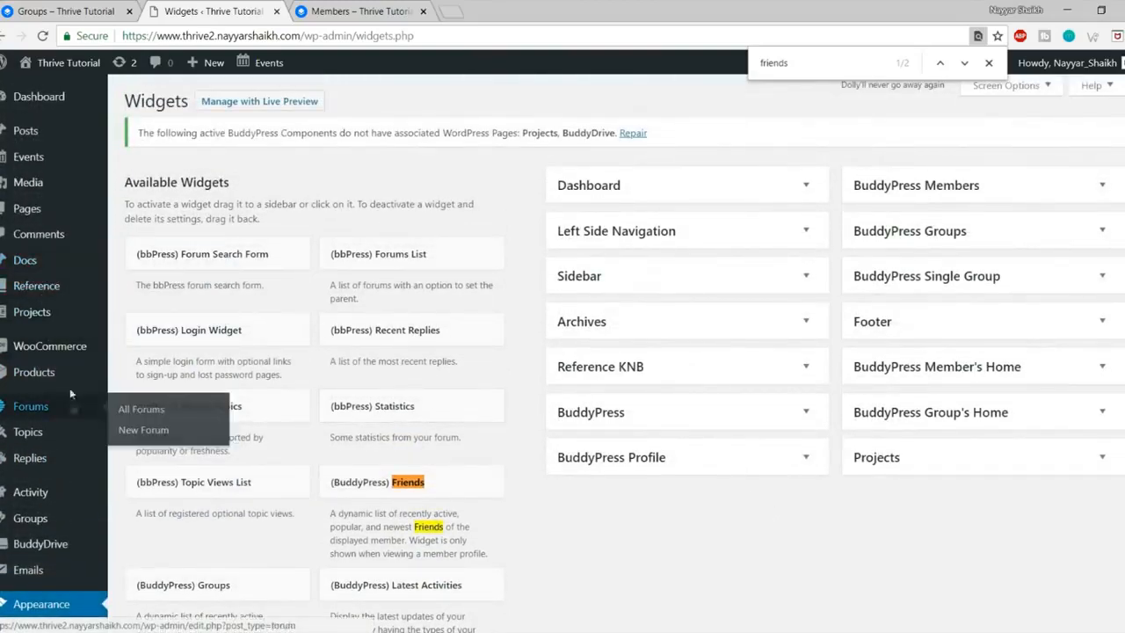
mouse_move(48, 208)
scroll(48, 205, "down", 1)
scroll(48, 205, "down", 5)
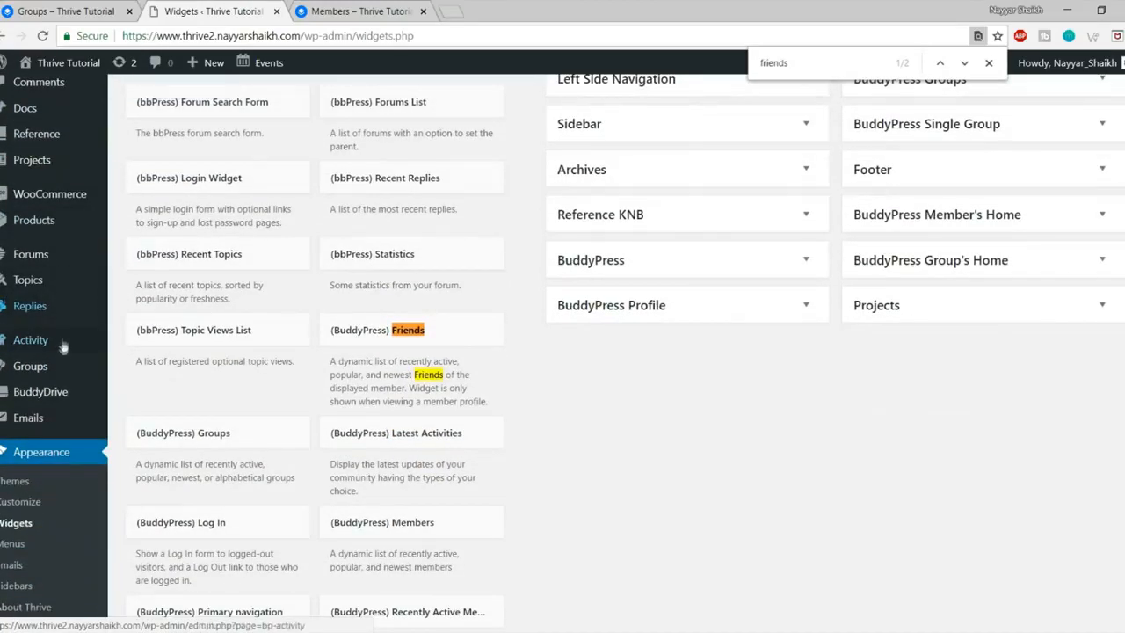
mouse_move(42, 456)
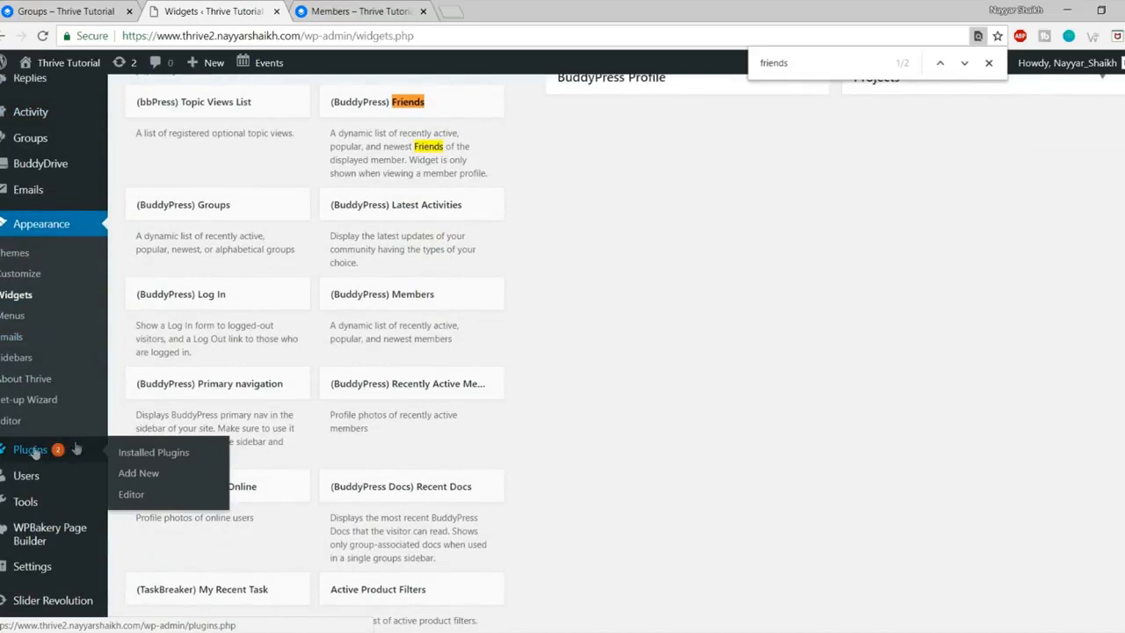
left_click(140, 472)
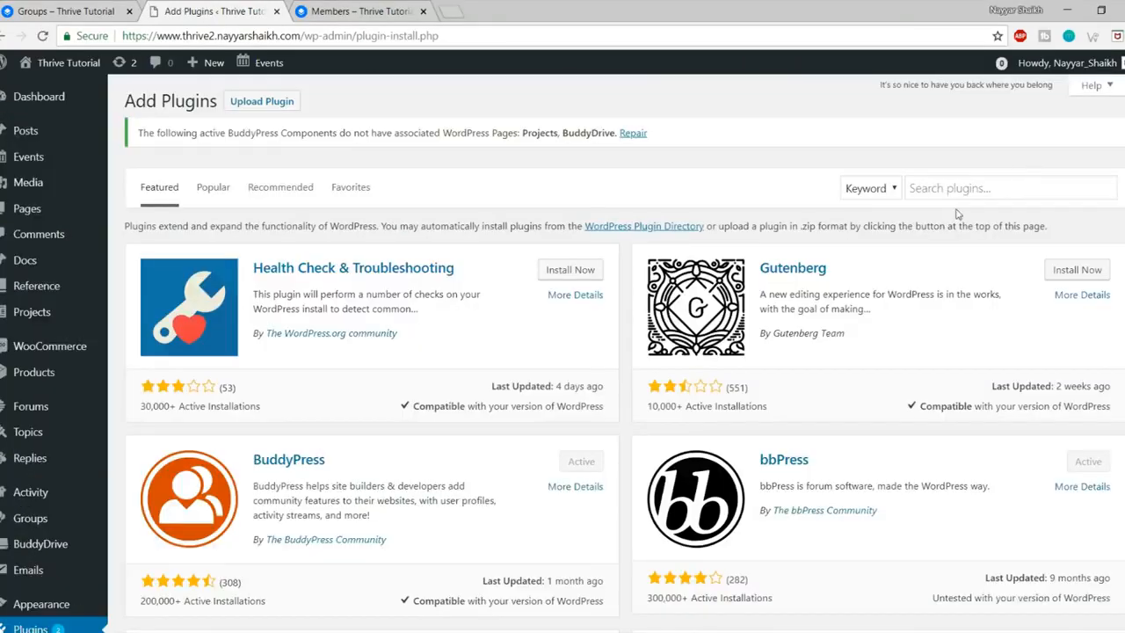
Step: Search plugins for 'wise', then install and activate Wise Chat 2.6.3
left_click(962, 195)
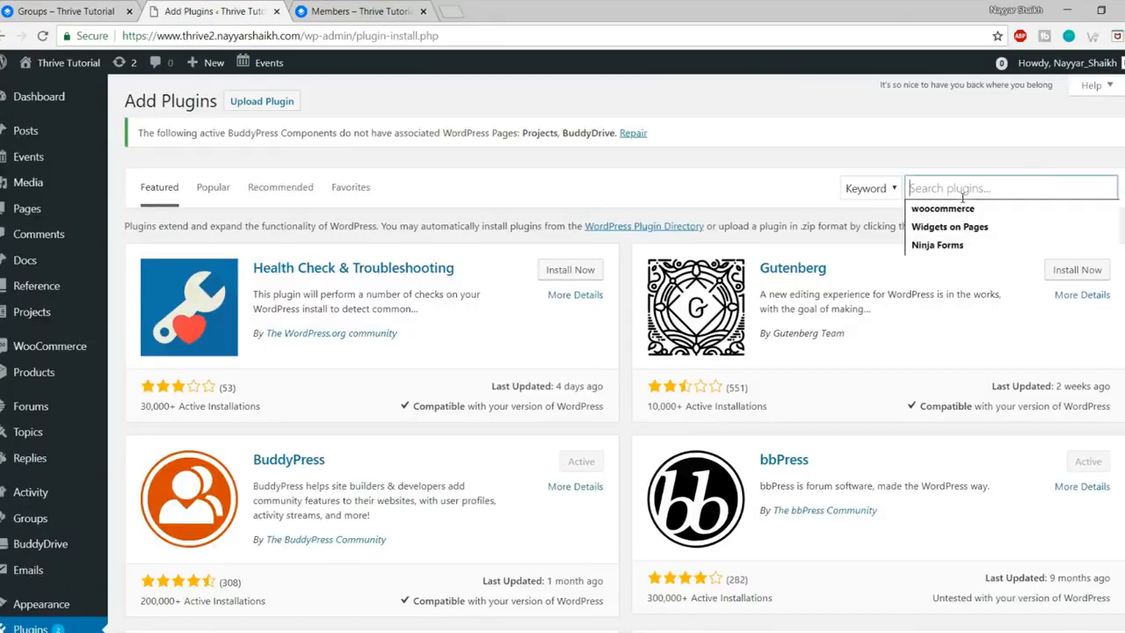
type("wis")
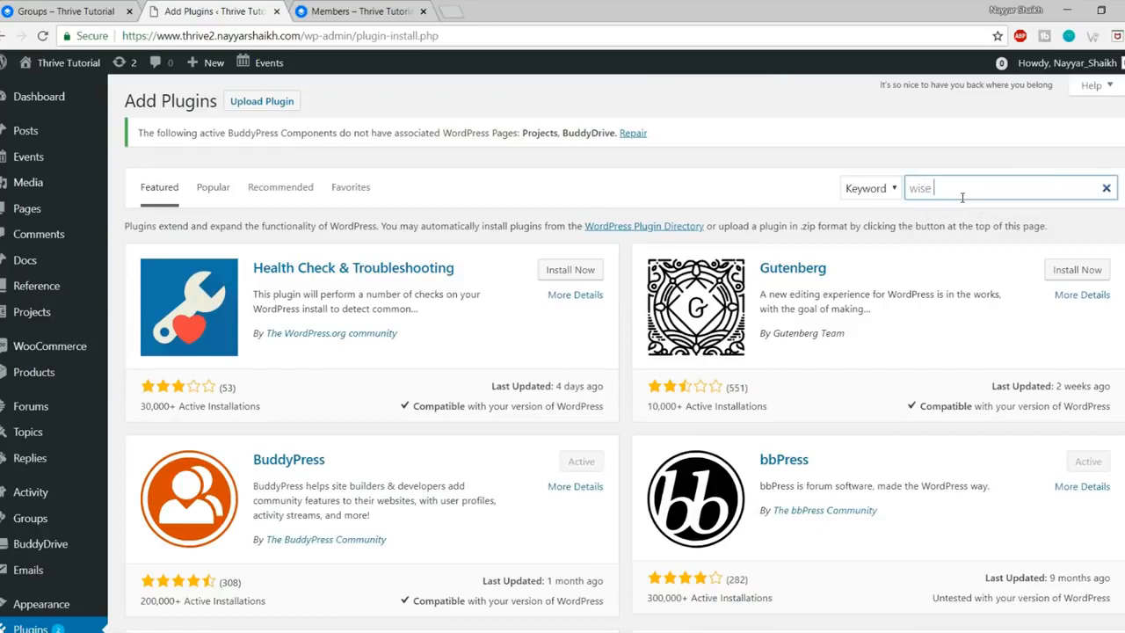
type("e")
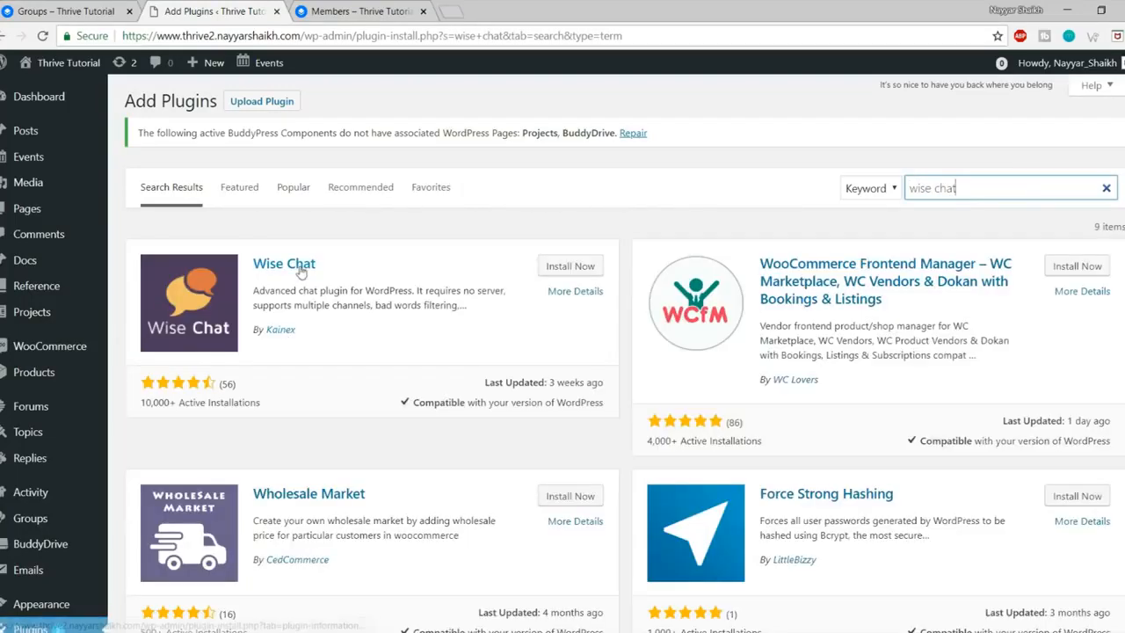
left_click(572, 266)
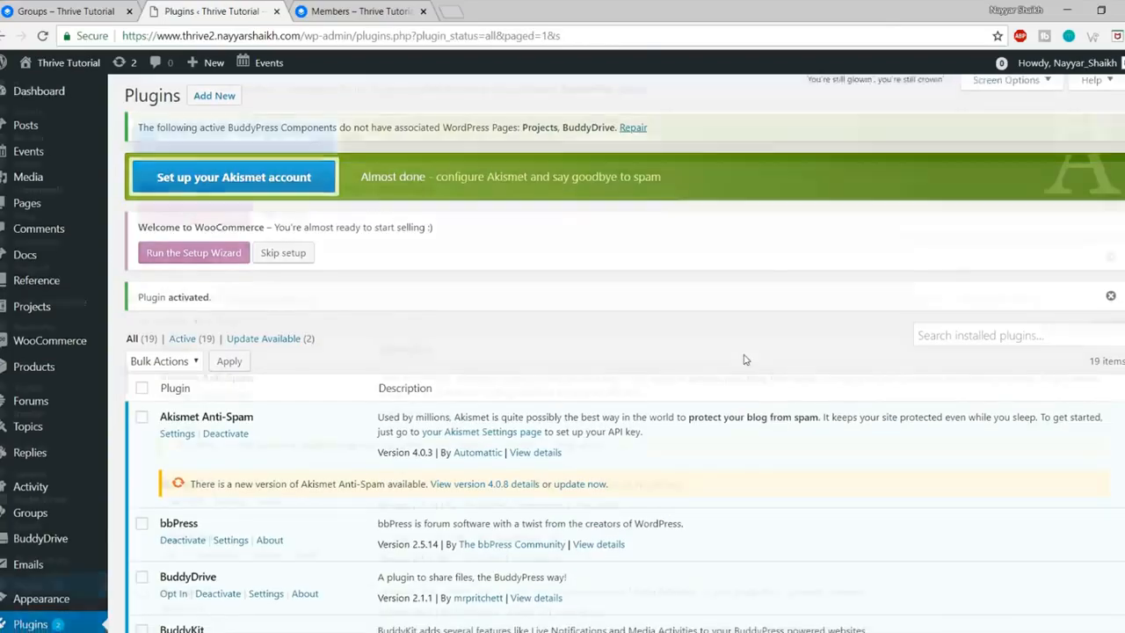
scroll(744, 359, "down", 5)
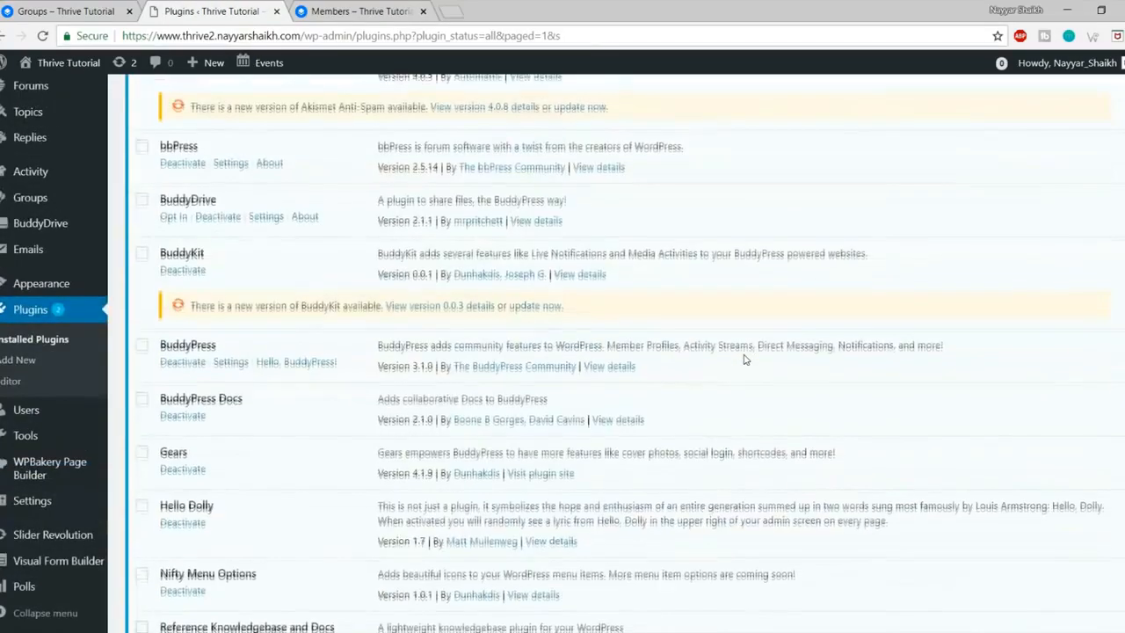
scroll(744, 358, "down", 8)
scroll(89, 400, "up", 2)
Step: In the Wise Chat settings, block anonymous users from the chat
scroll(88, 399, "down", 2)
mouse_move(40, 502)
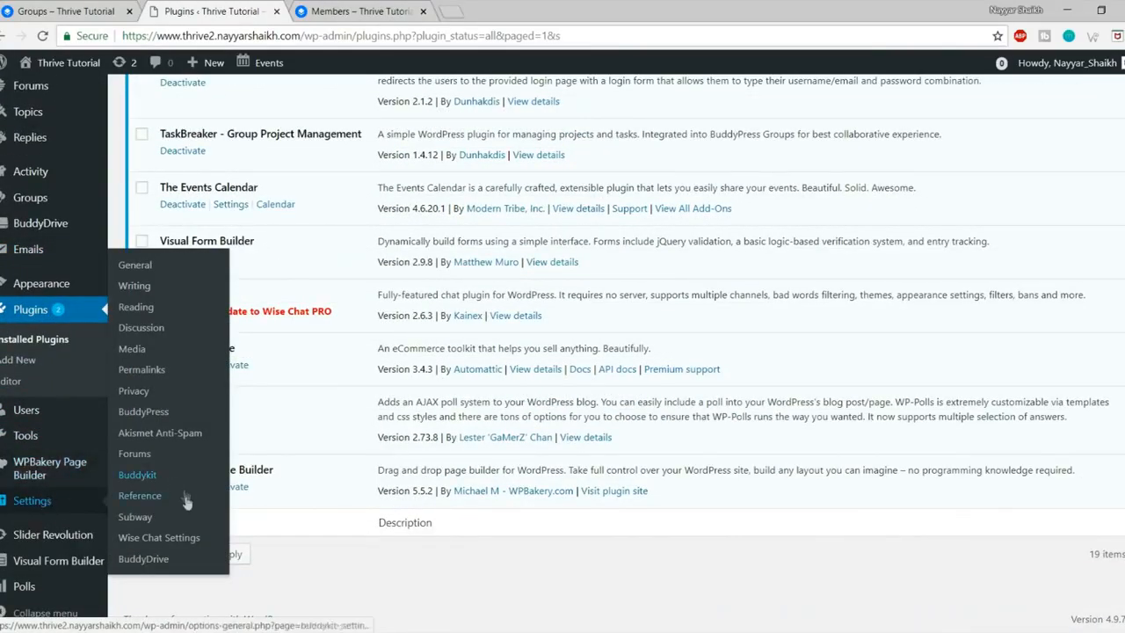
left_click(172, 543)
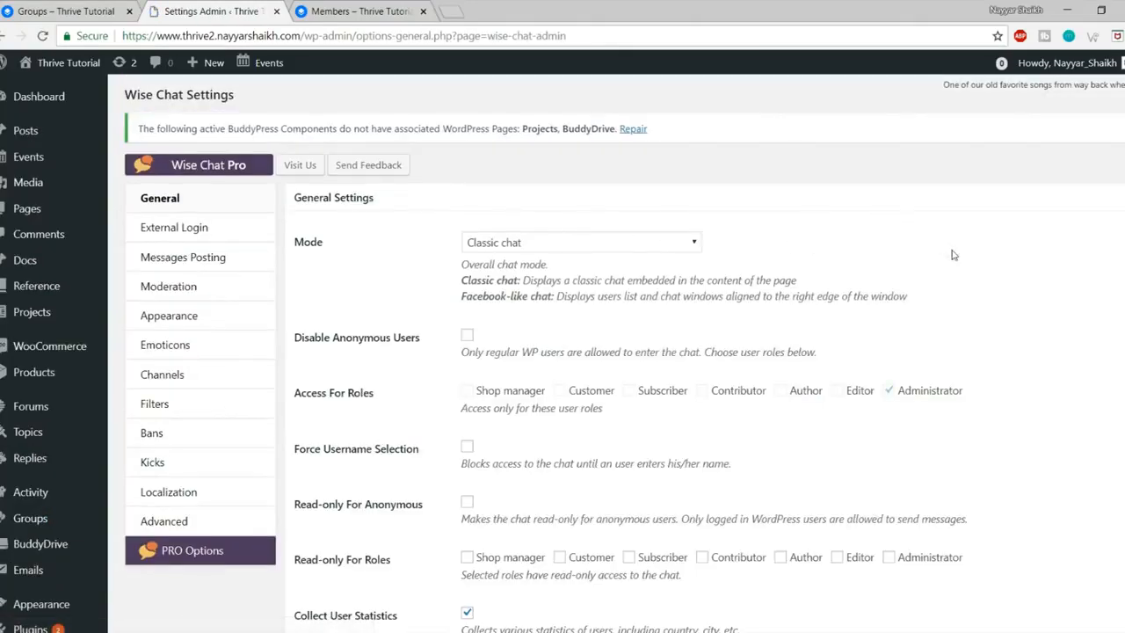
scroll(940, 256, "down", 1)
left_click(467, 260)
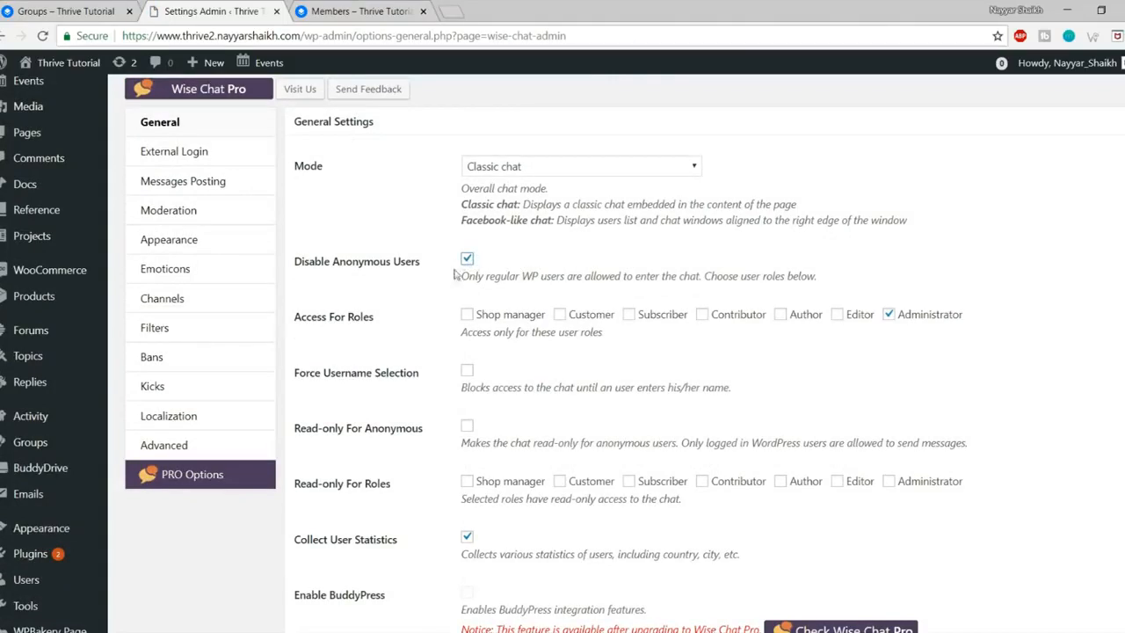
left_click_drag(814, 276, 486, 278)
left_click(486, 277)
Step: Glance at the Members page, then save the Wise Chat settings
left_click(362, 12)
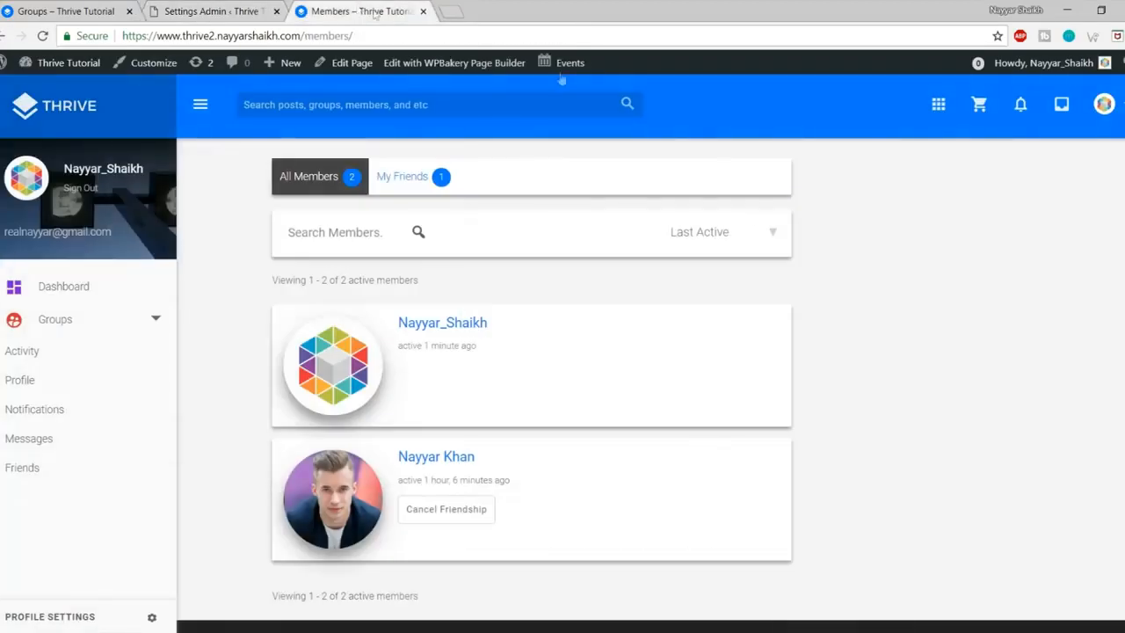
left_click(230, 10)
scroll(1075, 390, "down", 3)
scroll(1075, 389, "up", 3)
scroll(1075, 390, "down", 4)
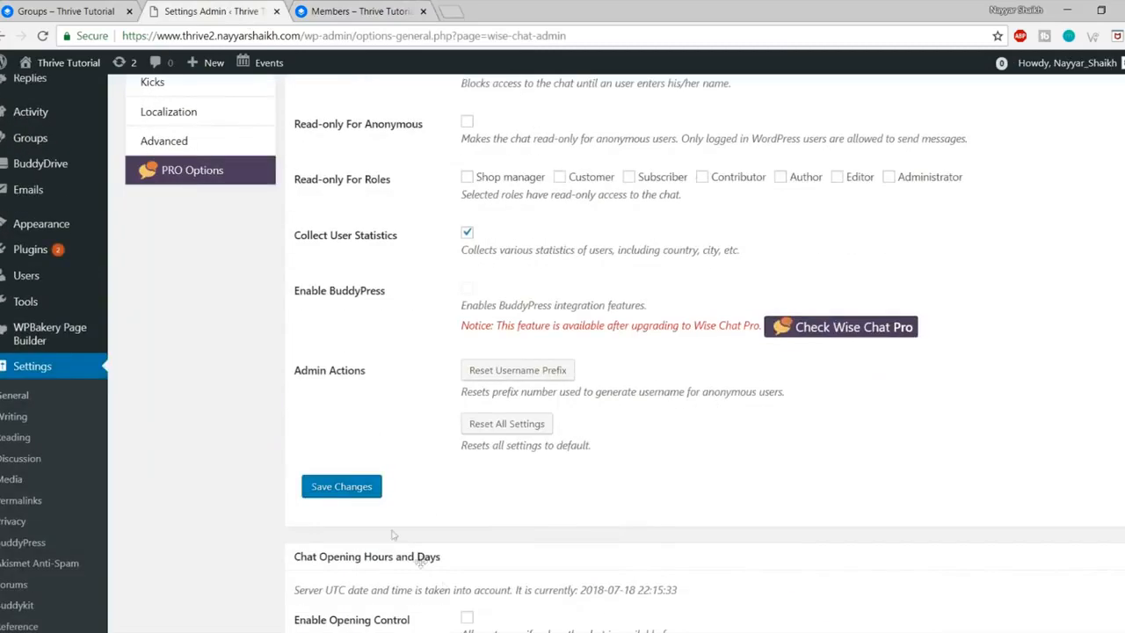
left_click(342, 488)
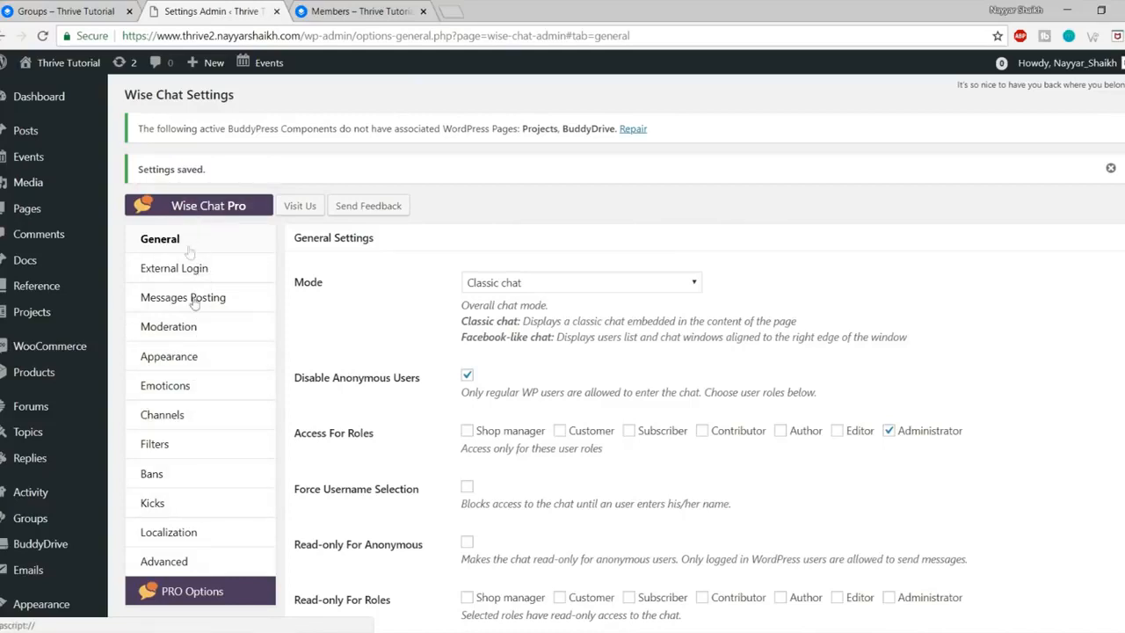
Step: Review the chat theme list under Appearance, then reload the Members page to show the Chat bar
left_click(200, 358)
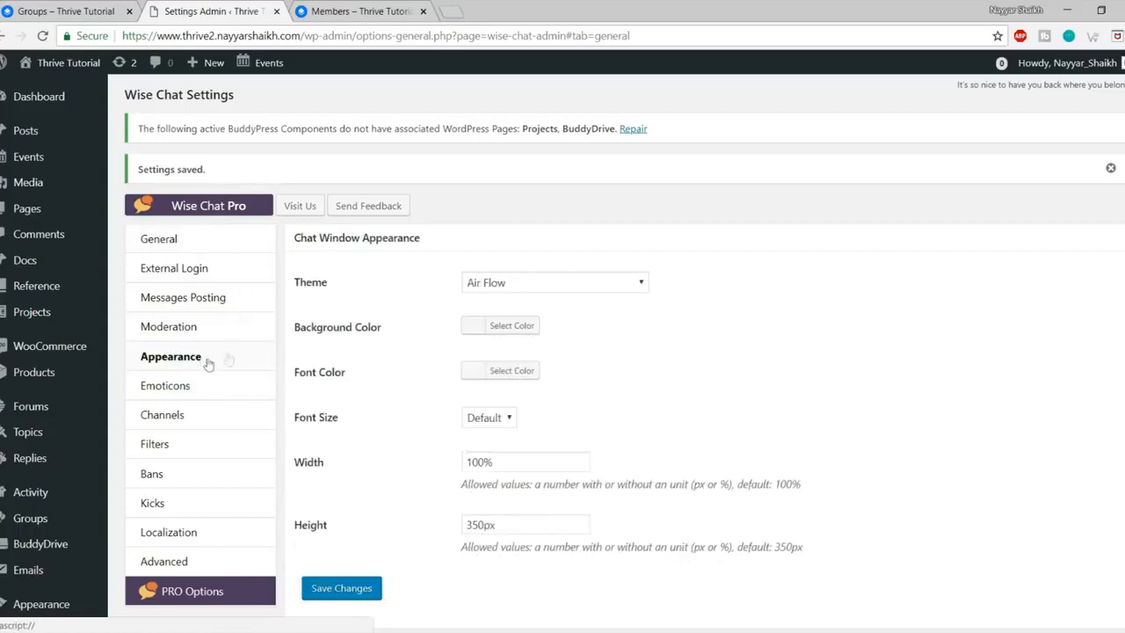
left_click(633, 283)
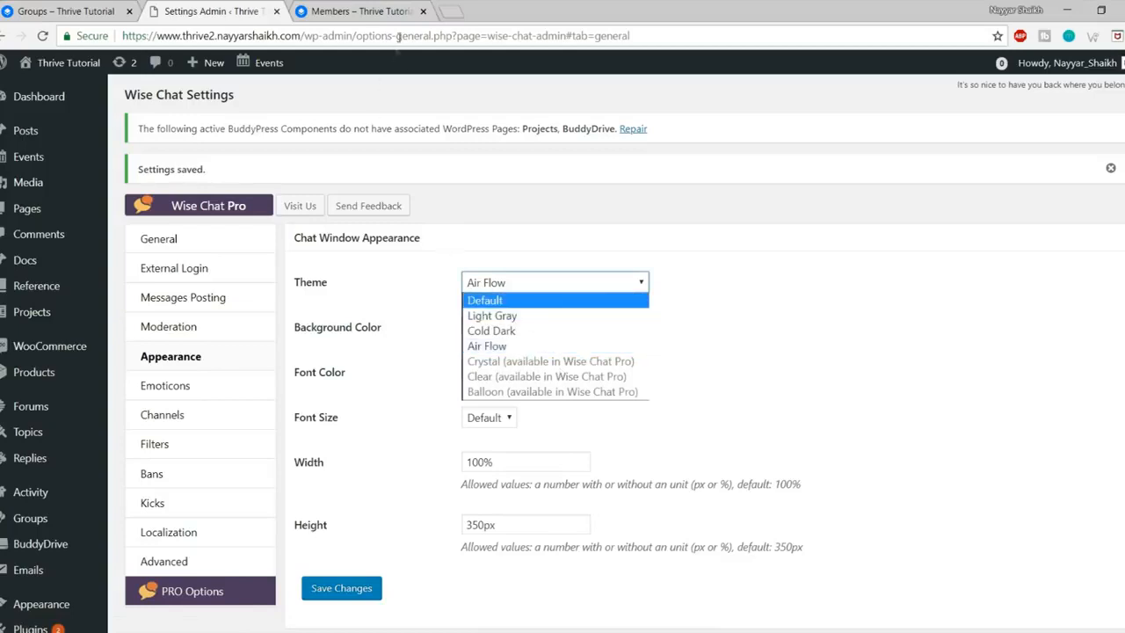
left_click(360, 12)
left_click(44, 35)
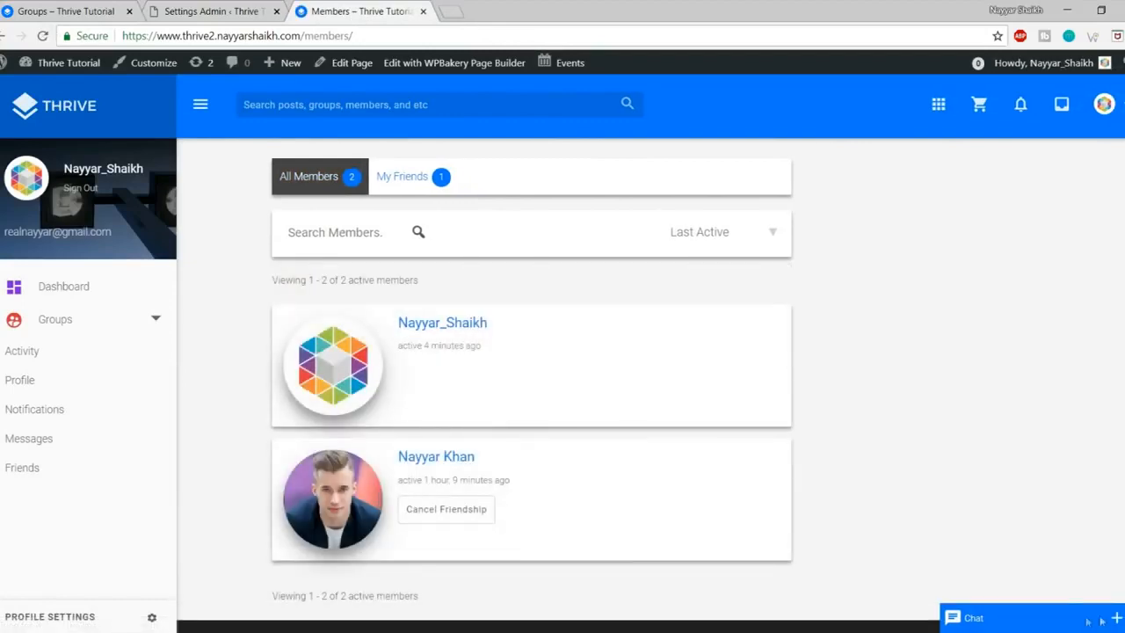
Step: Expand and collapse the Chat panel twice on the Members page
left_click(1061, 624)
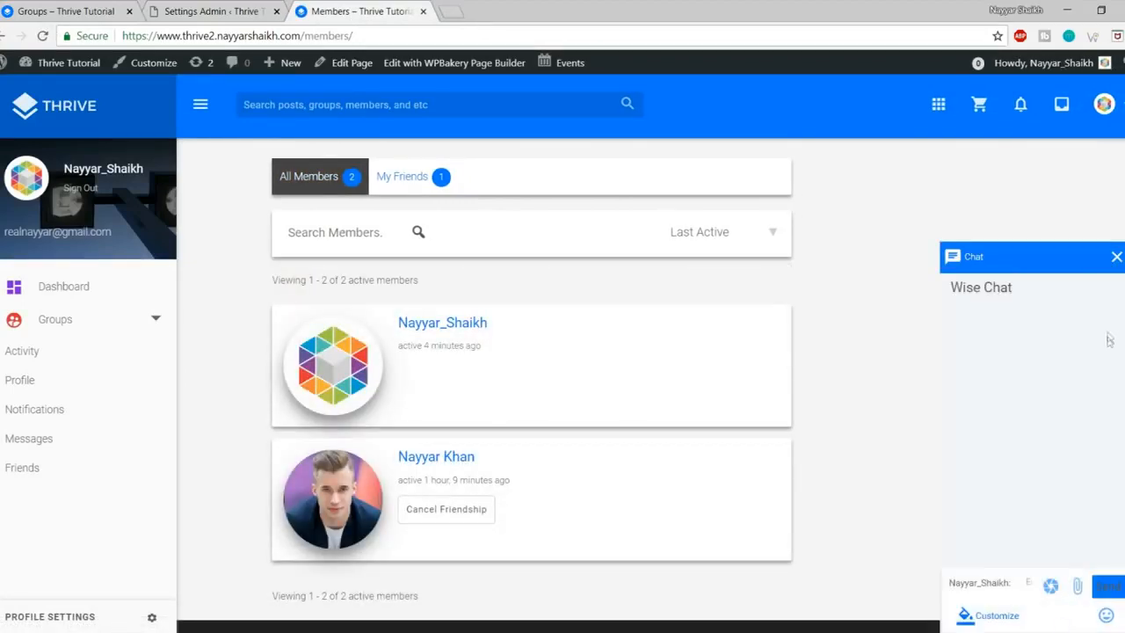
left_click(1116, 257)
left_click(996, 609)
left_click(1116, 258)
scroll(967, 480, "down", 1)
scroll(764, 488, "up", 1)
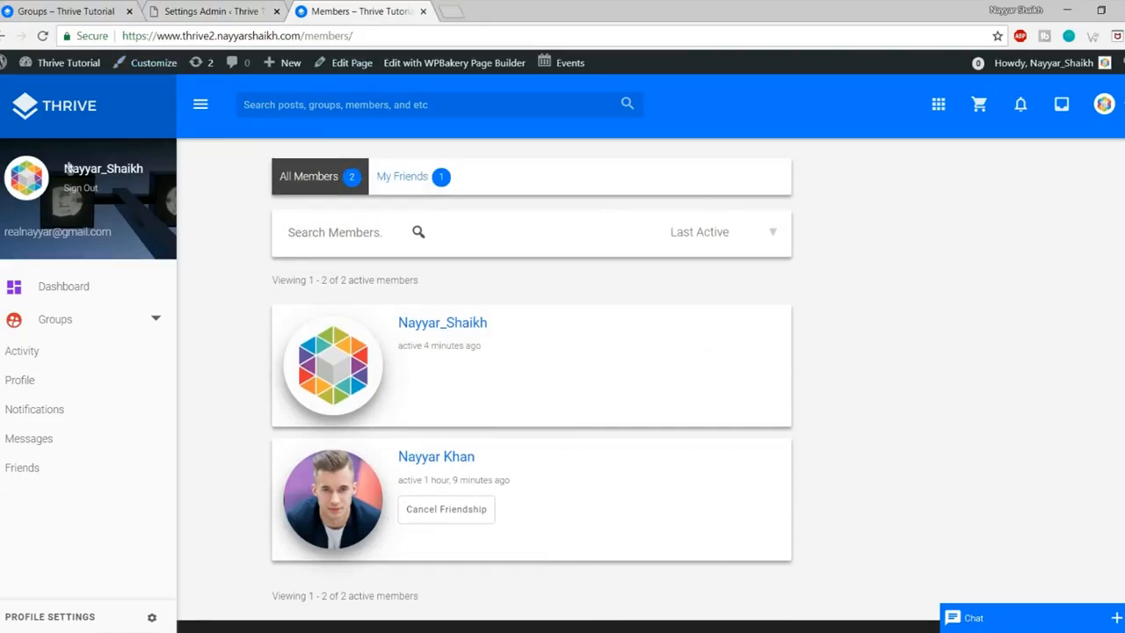
Step: Go to the Thrive Tutorial homepage and scroll to its footer and back
left_click(74, 124)
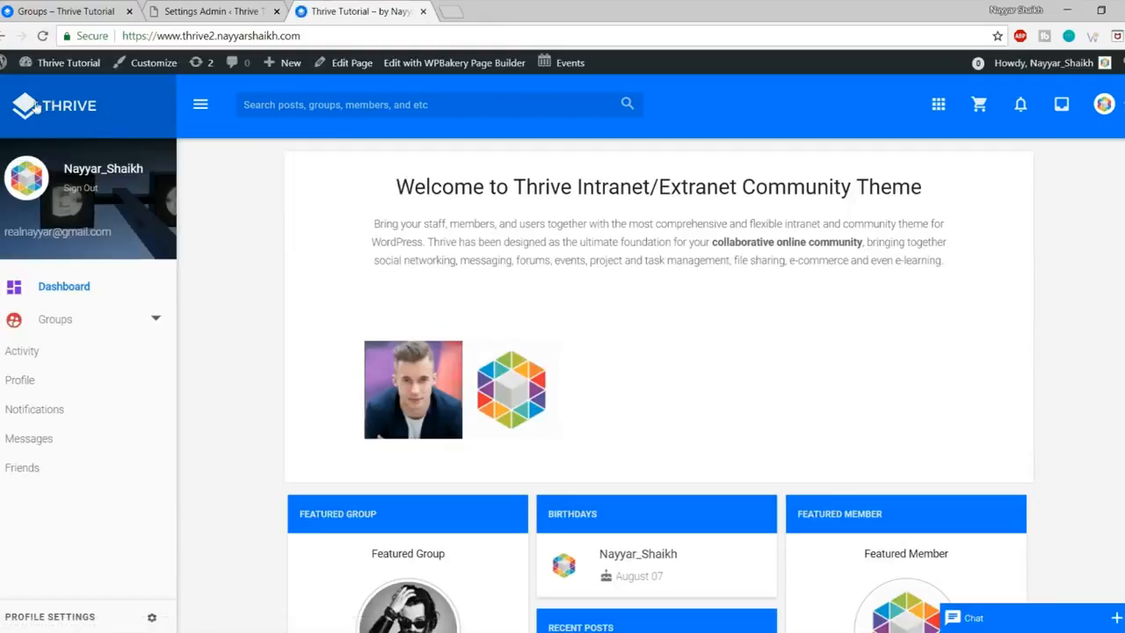
scroll(544, 607, "down", 5)
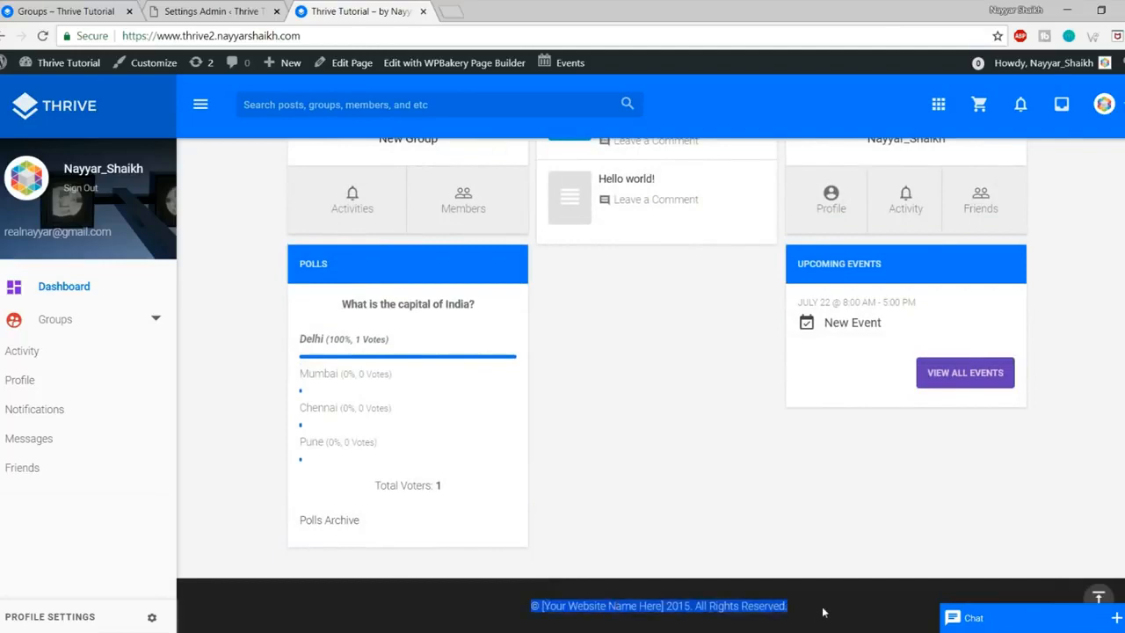
scroll(259, 186, "up", 10)
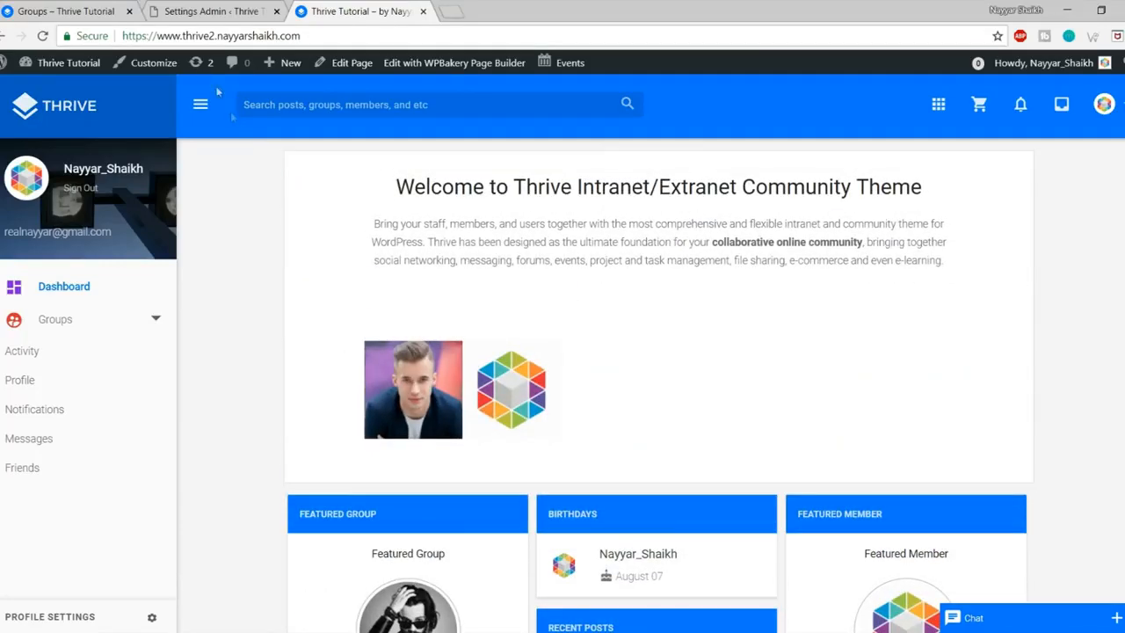
Step: From the Customize notice, install Kirki Toolkit 3.0.33 and activate it
left_click(149, 64)
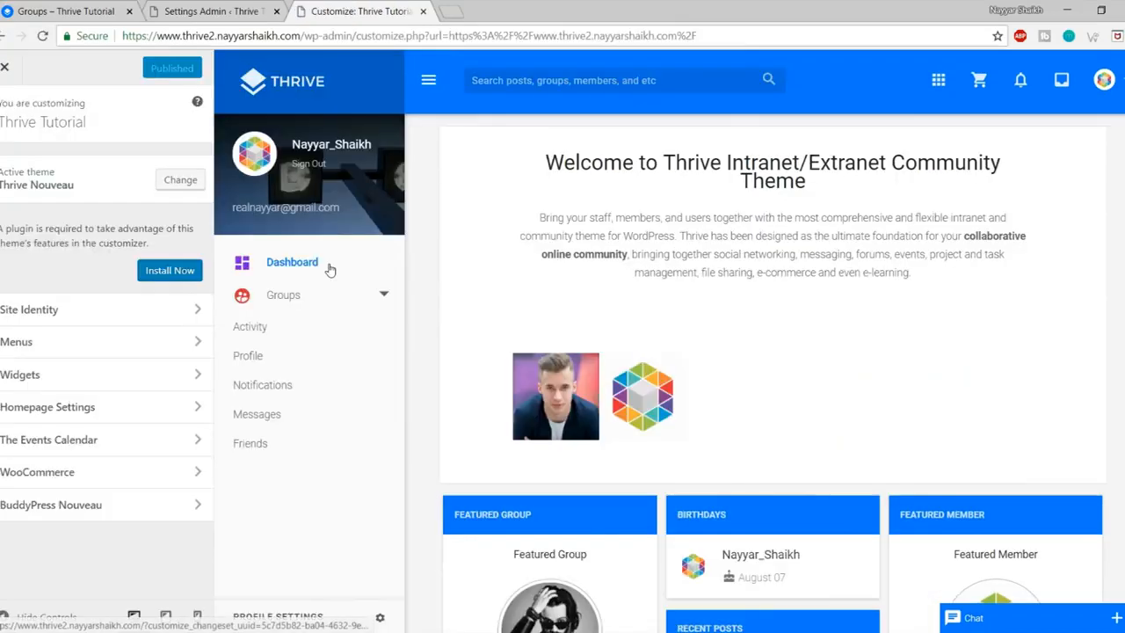
left_click_drag(21, 228, 170, 241)
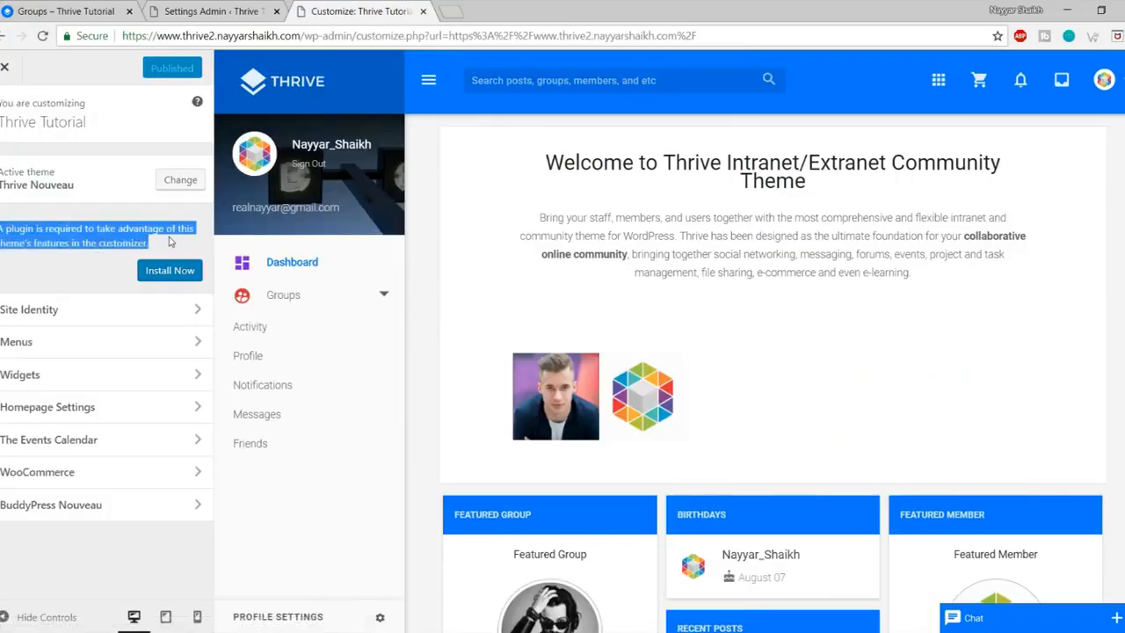
left_click(92, 246)
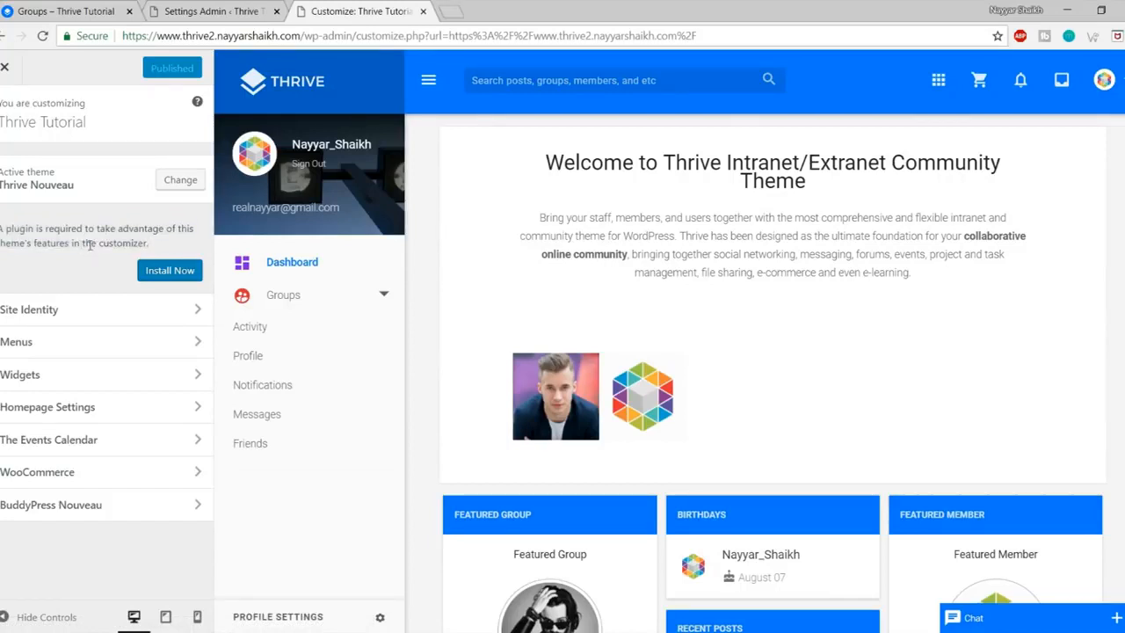
left_click(178, 272)
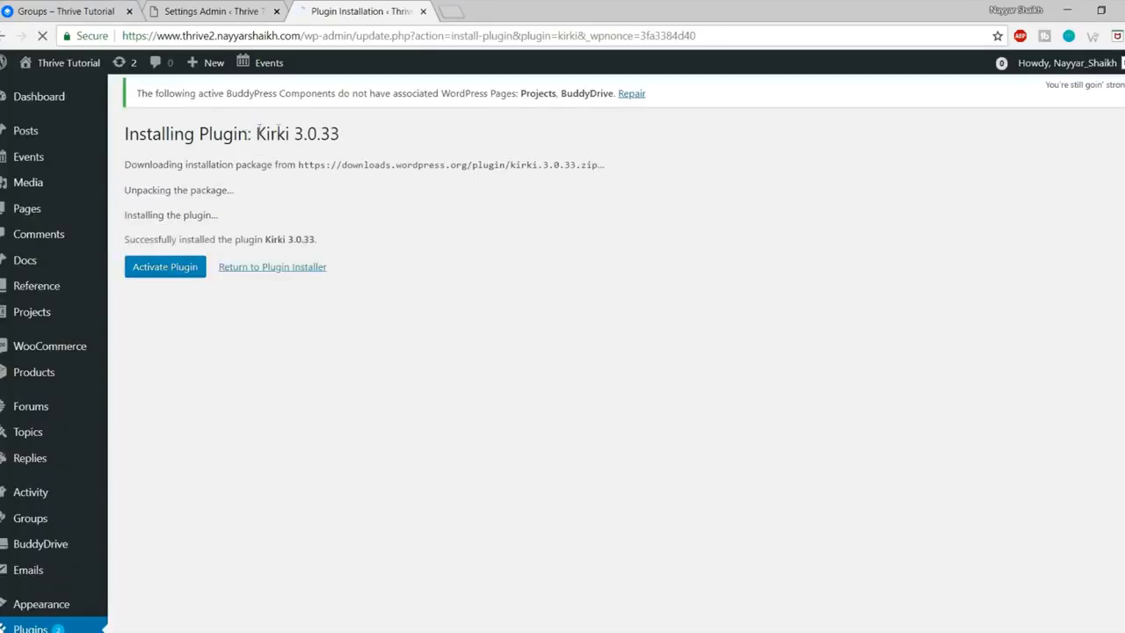
left_click_drag(256, 134, 343, 135)
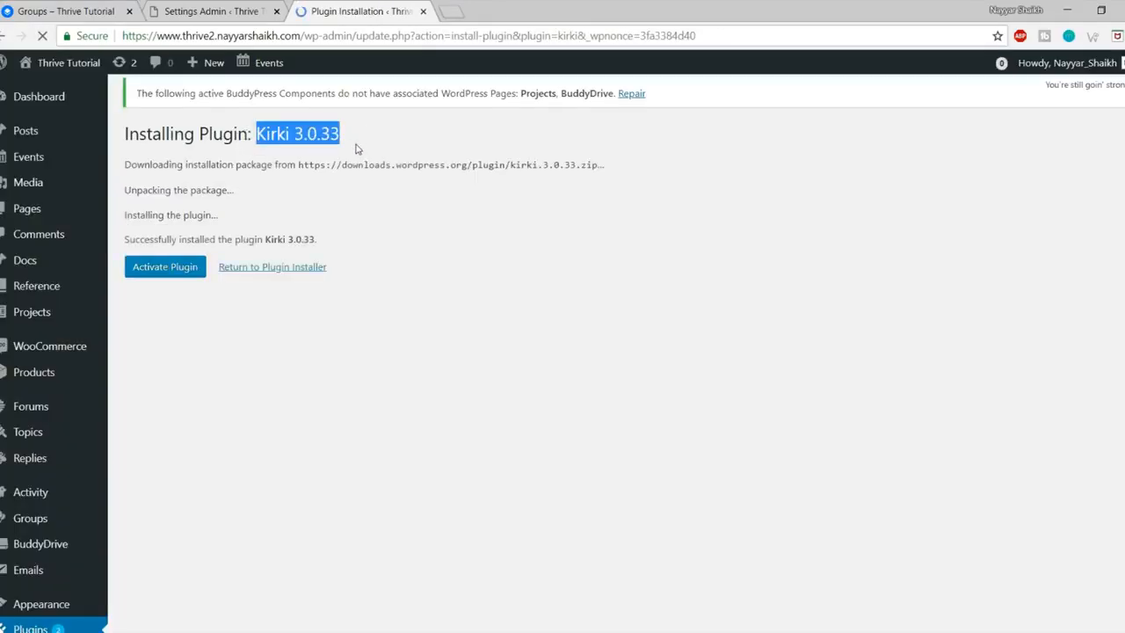
left_click(154, 274)
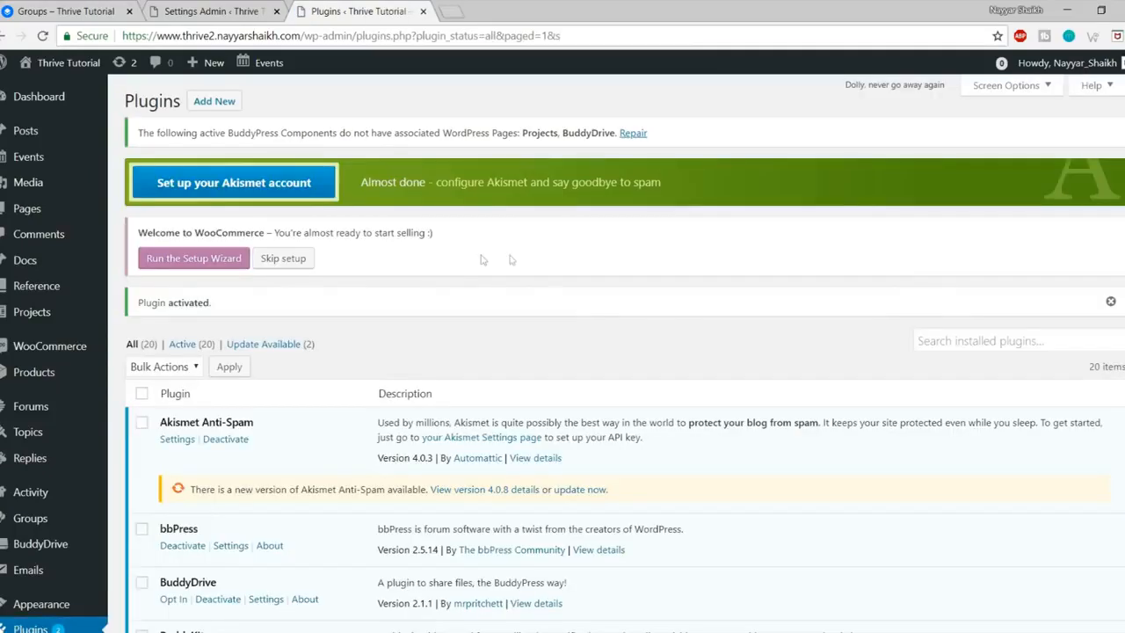
scroll(572, 246, "down", 5)
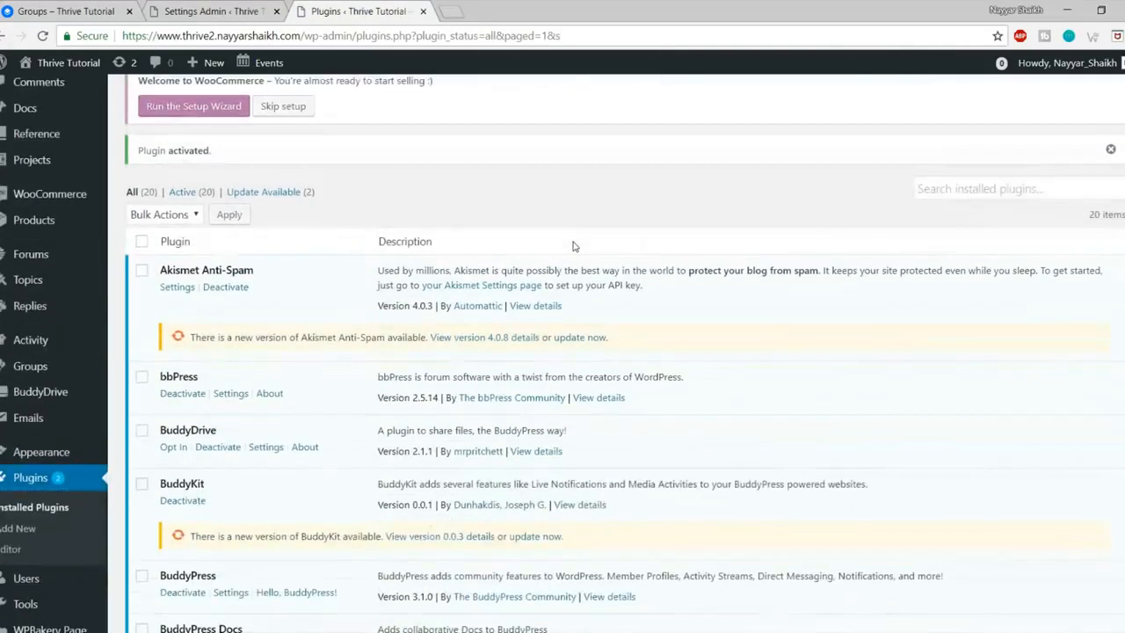
mouse_move(20, 289)
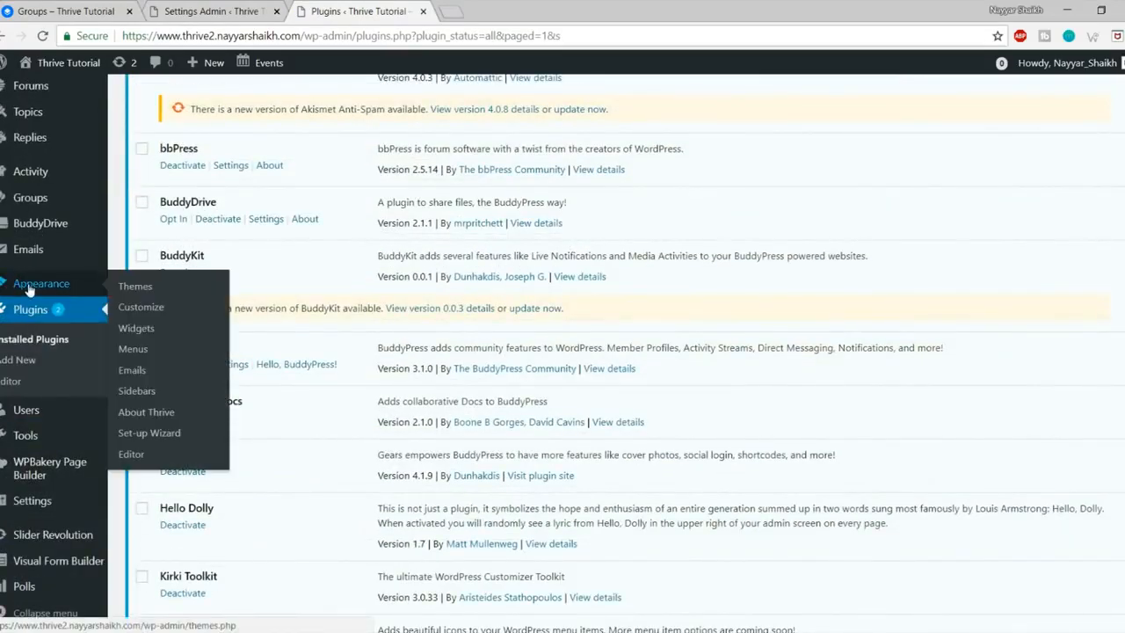
Step: In Thrive Customization > Site Layout, set Layout Type to 1 Column
left_click(146, 308)
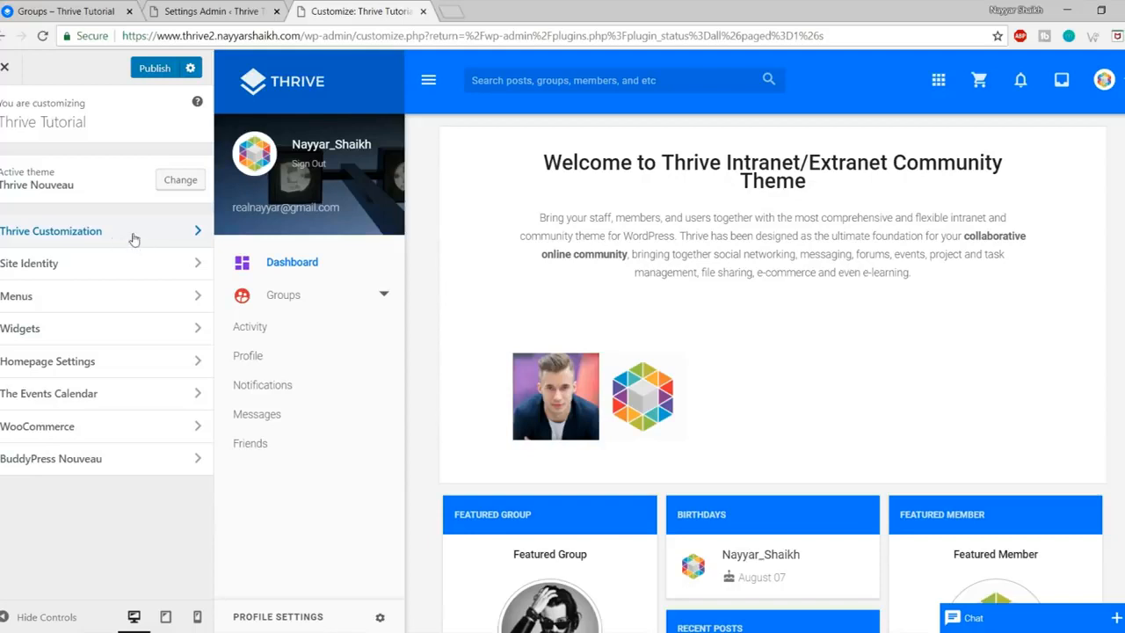
left_click(134, 237)
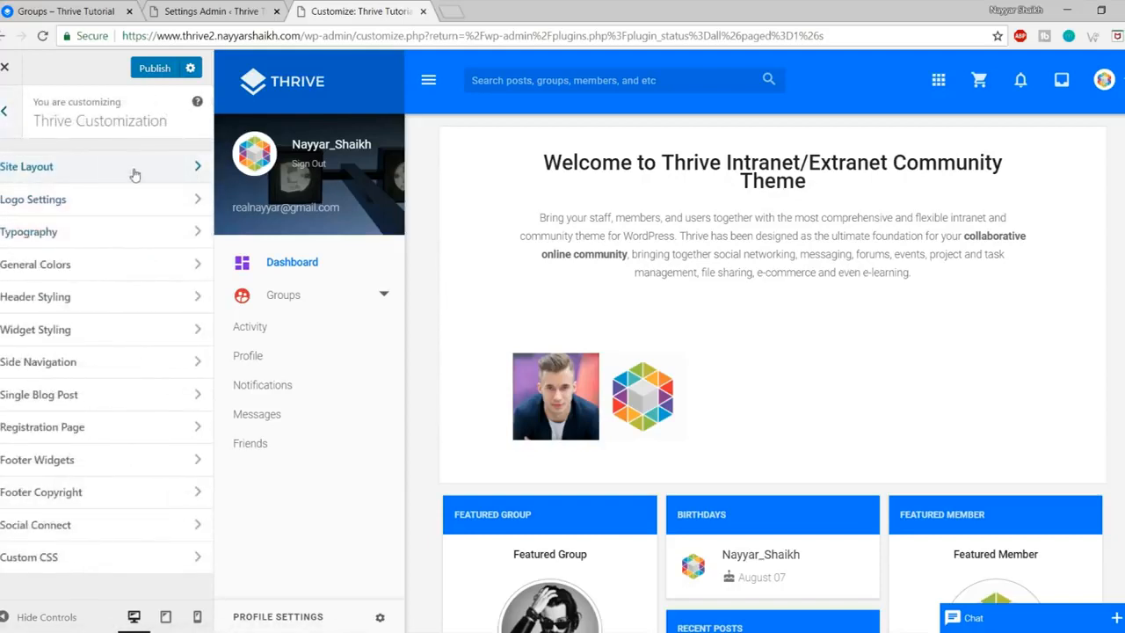
left_click(134, 175)
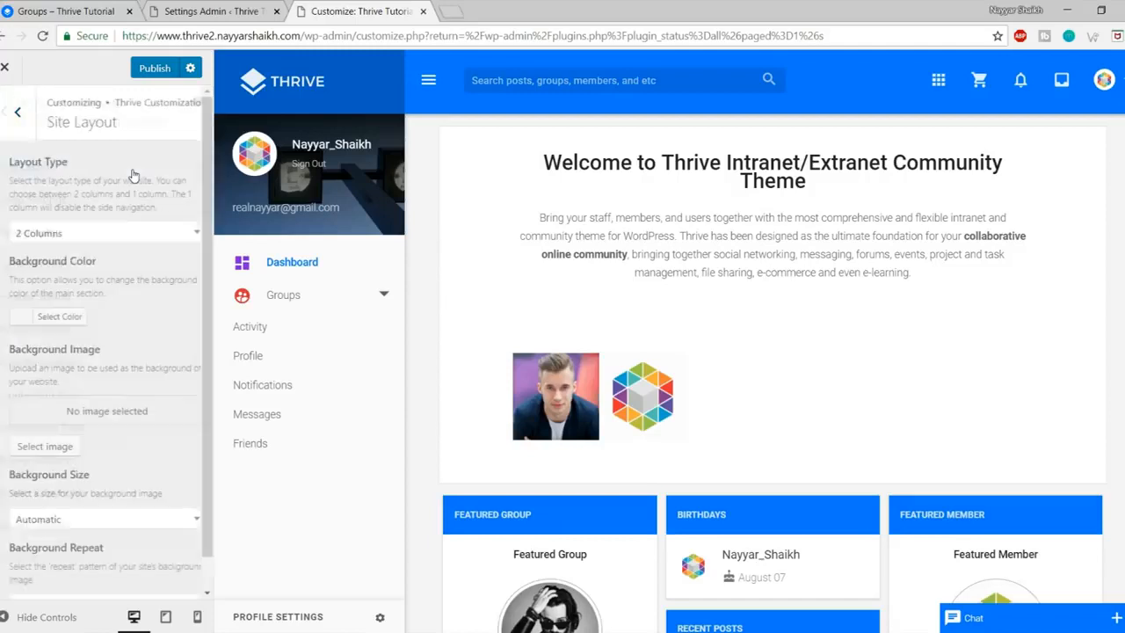
left_click(84, 234)
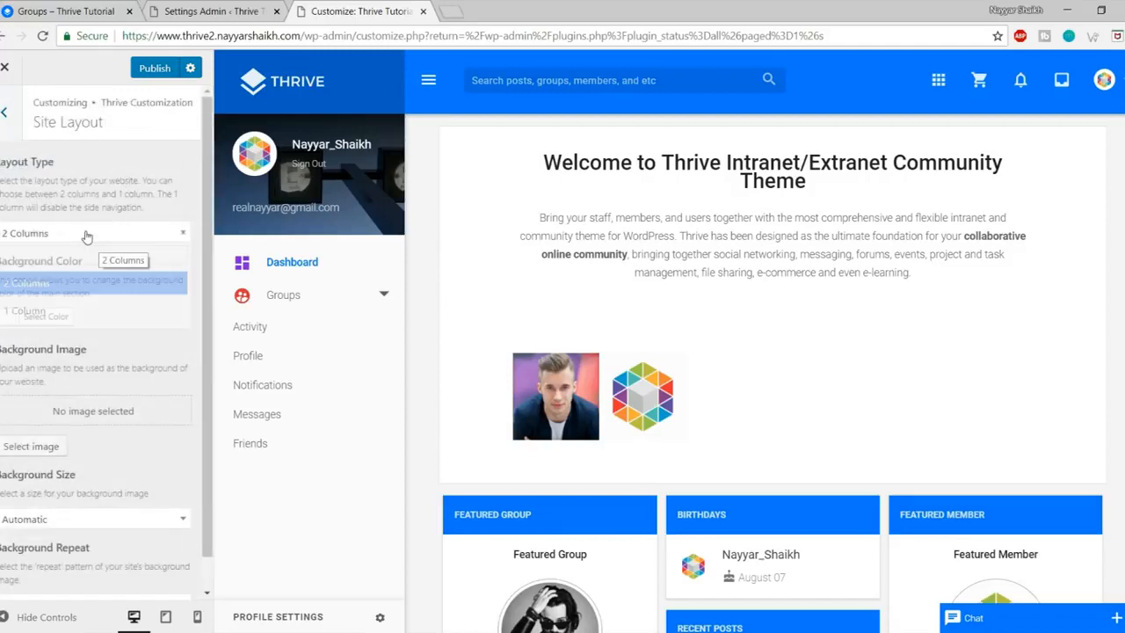
left_click(86, 235)
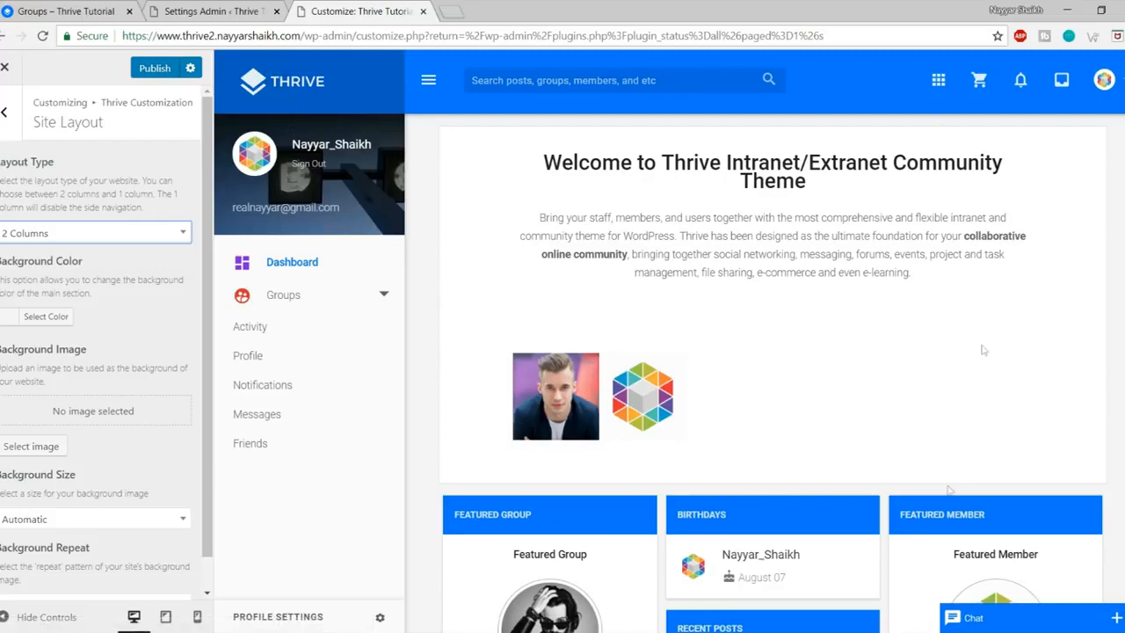
left_click(120, 237)
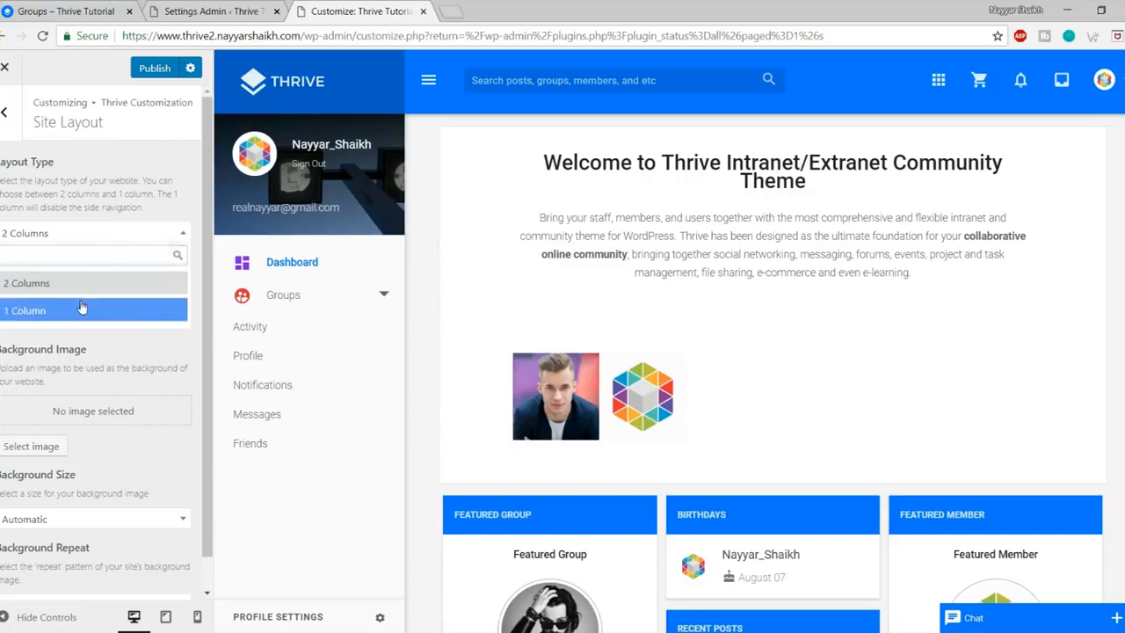
left_click(97, 310)
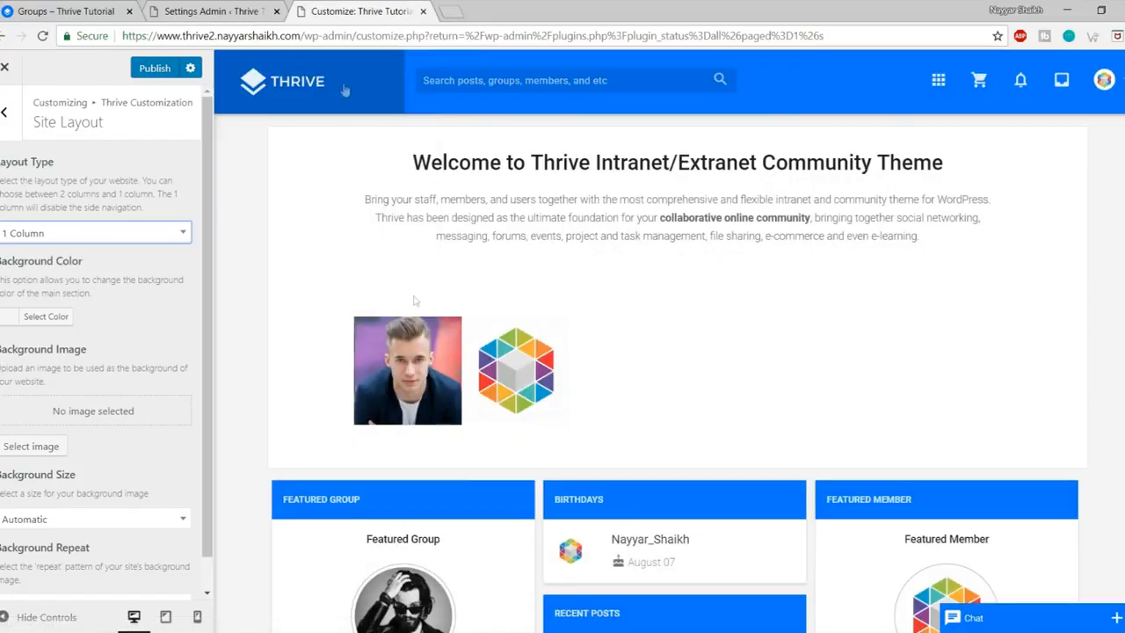
Step: Preview the 1 Column layout with controls hidden, then restore 2 Columns
scroll(369, 417, "down", 2)
left_click(30, 618)
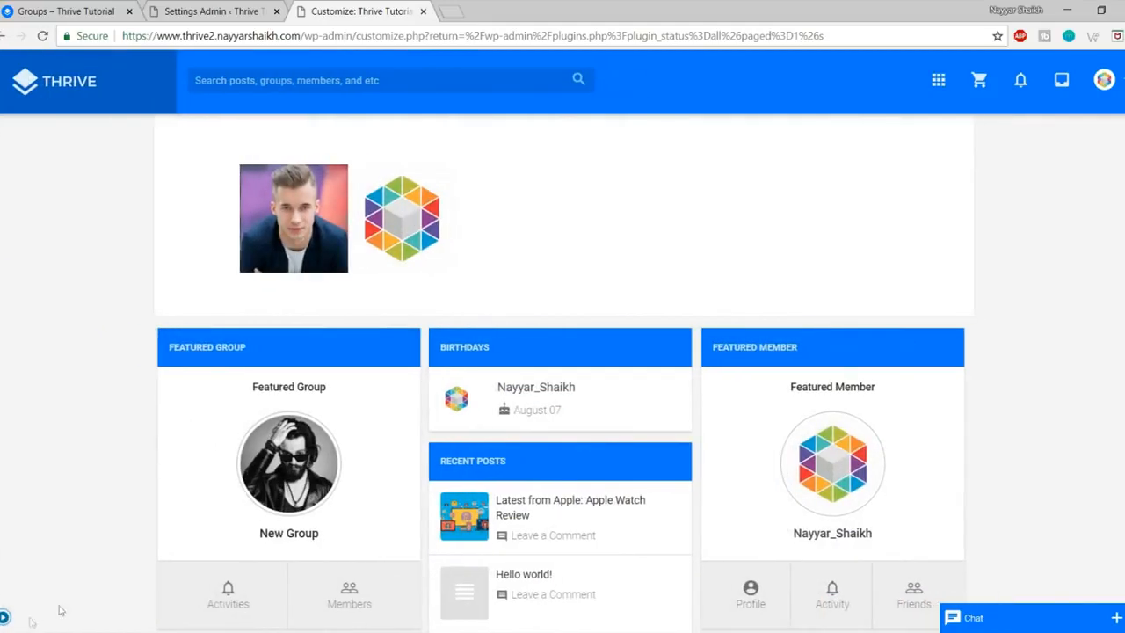
scroll(603, 501, "down", 1)
scroll(607, 536, "up", 3)
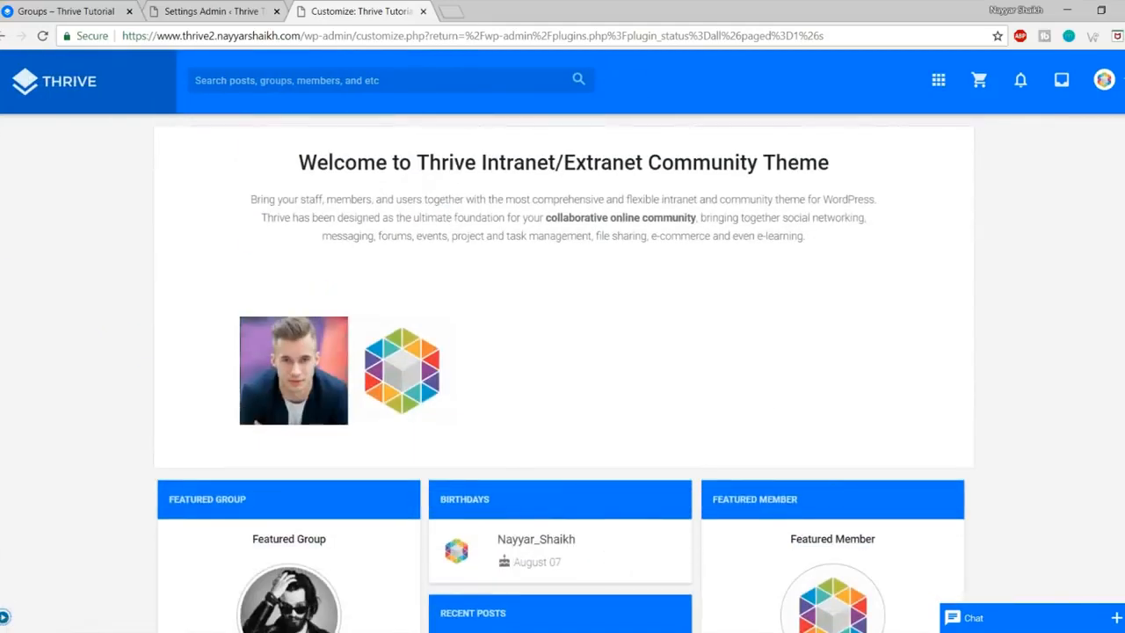
left_click(5, 616)
left_click(100, 235)
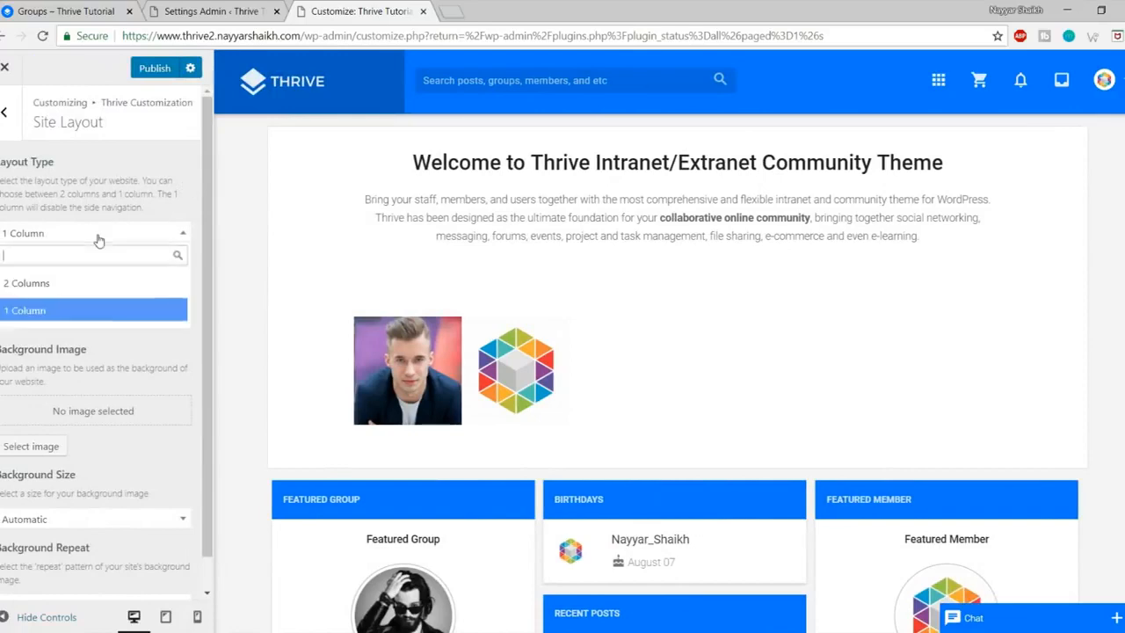
left_click(149, 283)
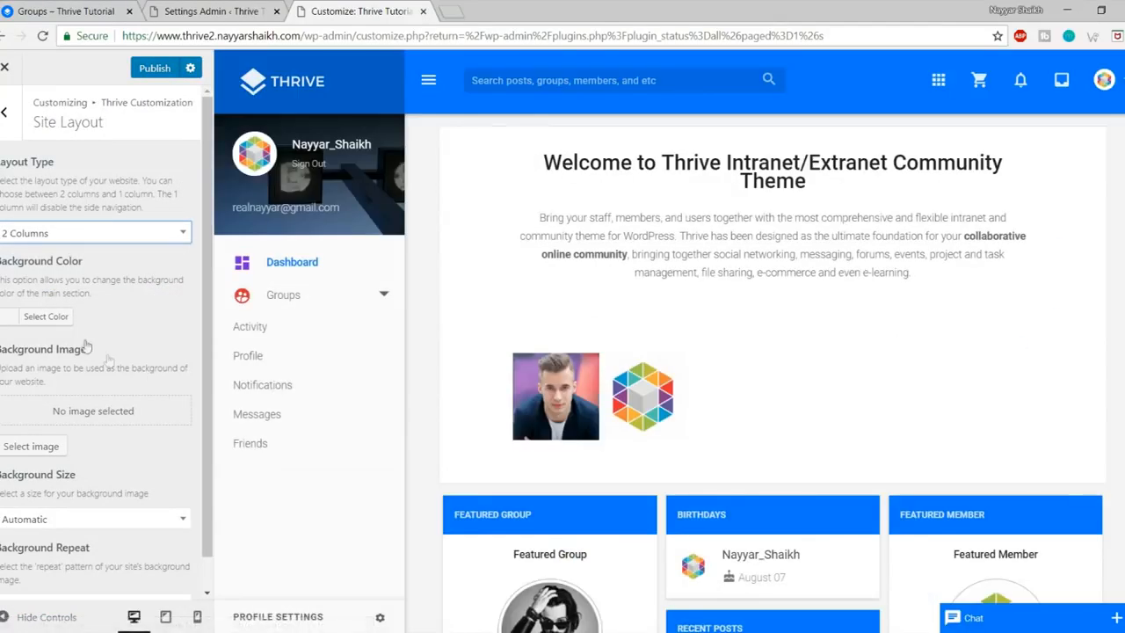
scroll(96, 351, "down", 1)
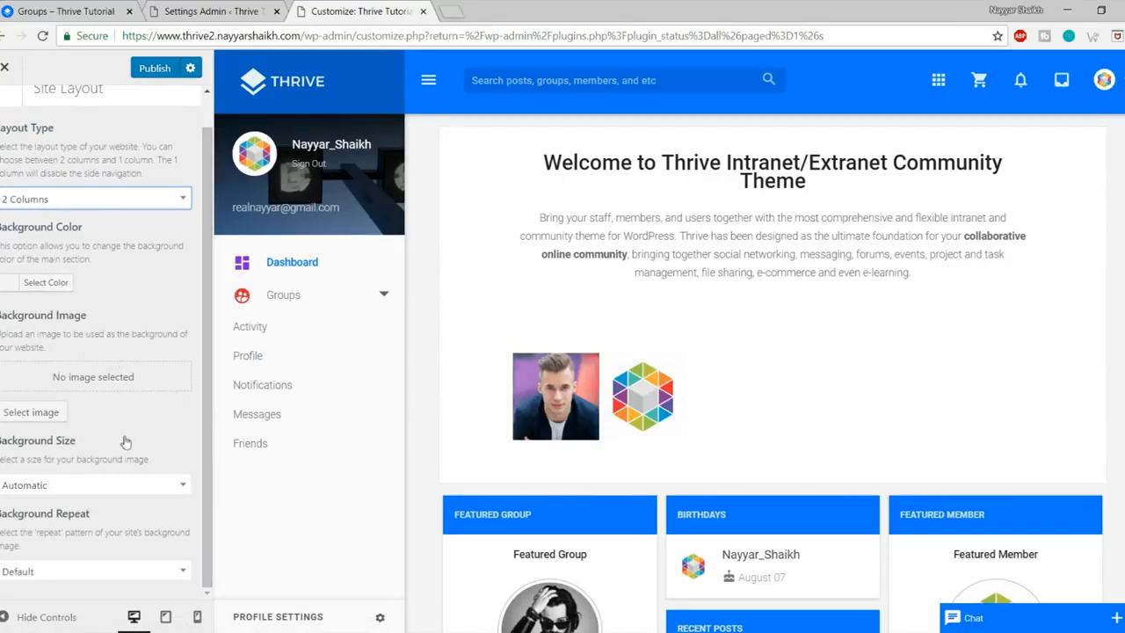
scroll(126, 439, "up", 1)
left_click(5, 111)
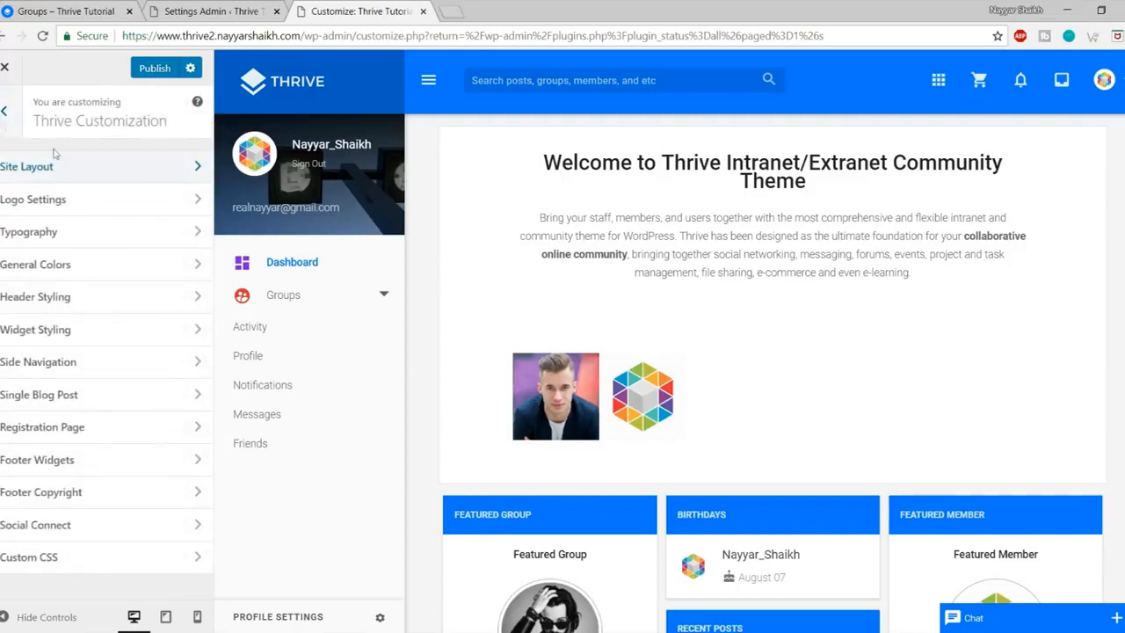
Step: In Logo Settings, change the Logo Size slider from 120 to 125
left_click(69, 207)
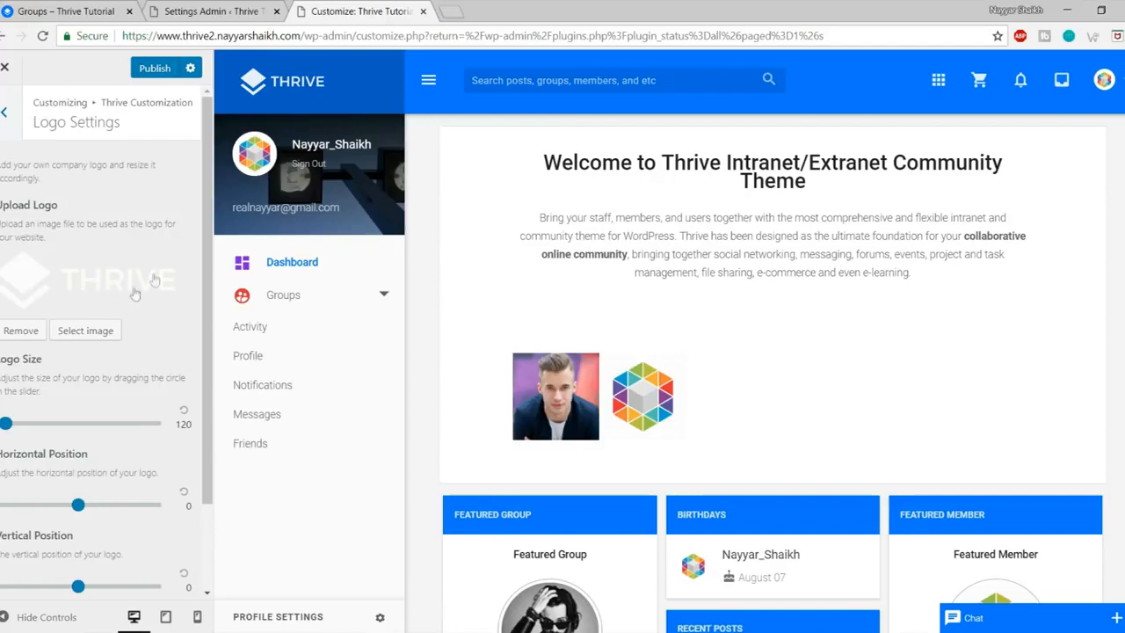
left_click(21, 331)
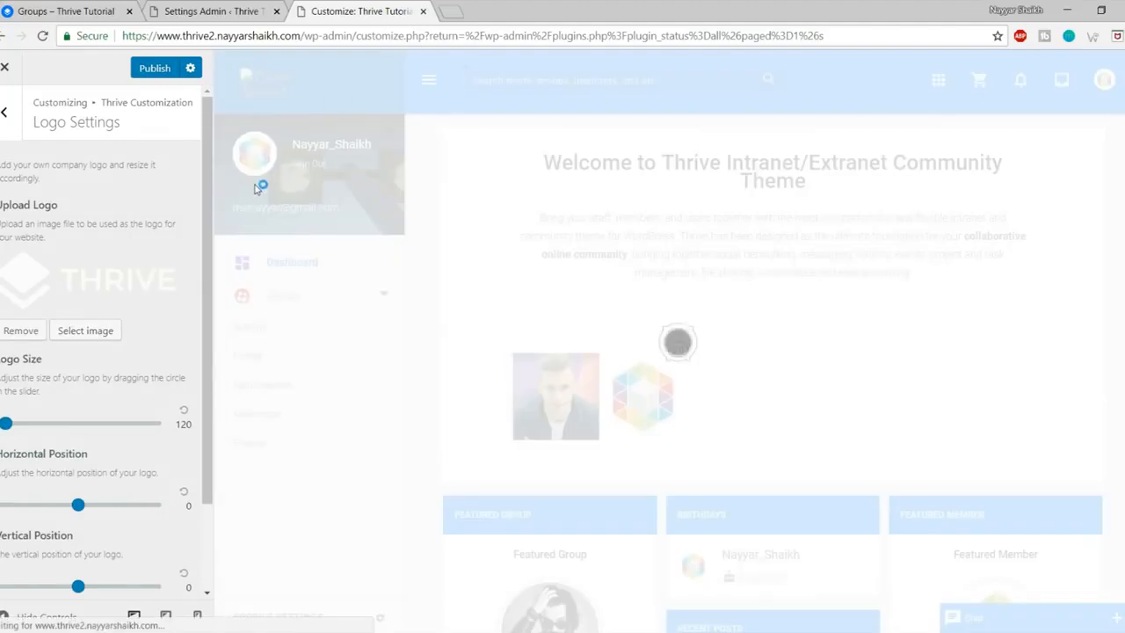
scroll(97, 437, "down", 2)
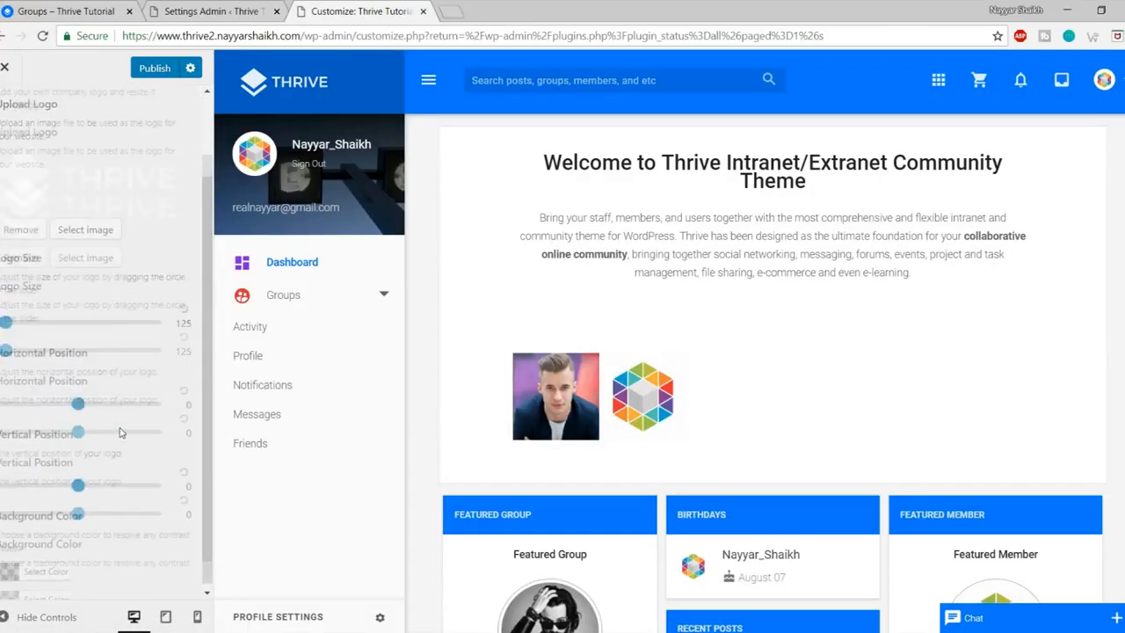
scroll(105, 525, "up", 3)
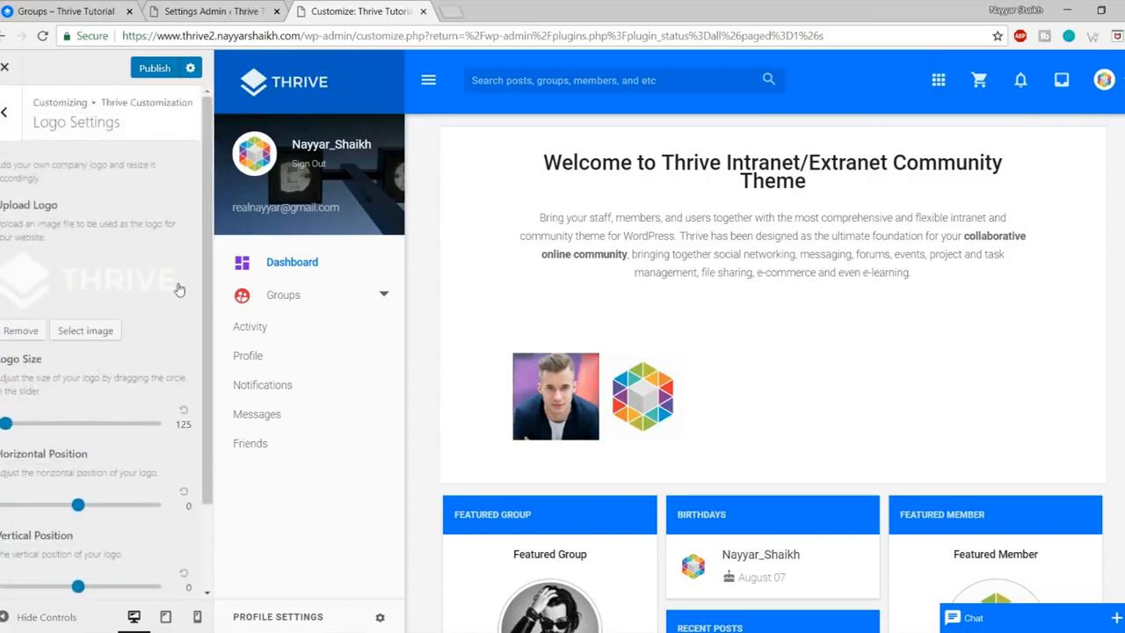
left_click(6, 111)
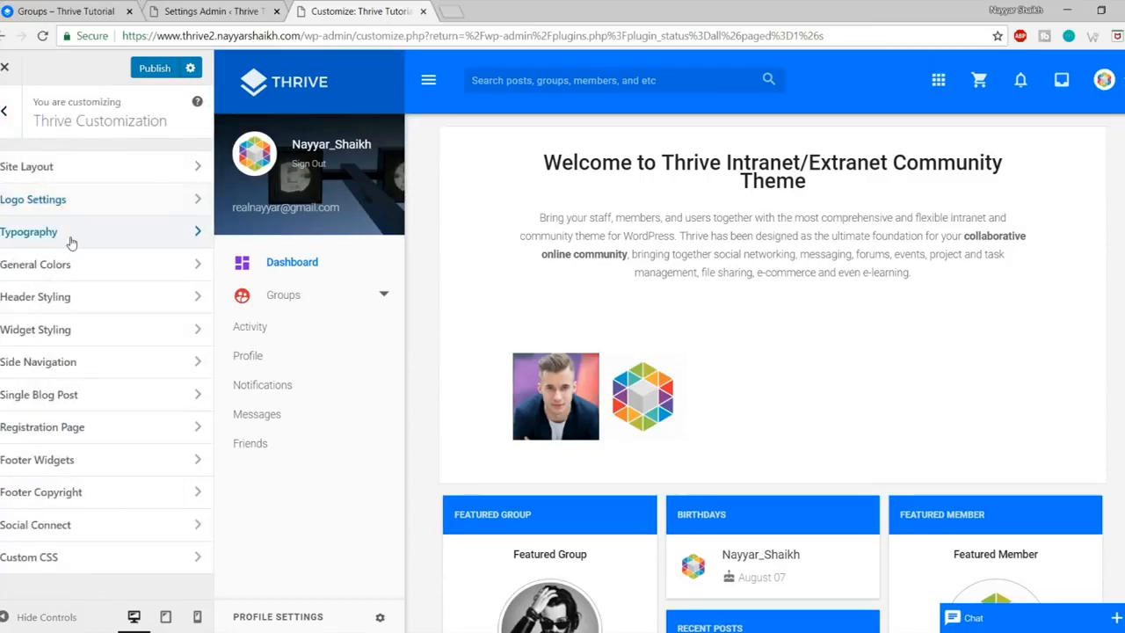
Step: Open the Typography settings and inspect the welcome text in the preview
left_click(68, 233)
scroll(753, 275, "down", 5)
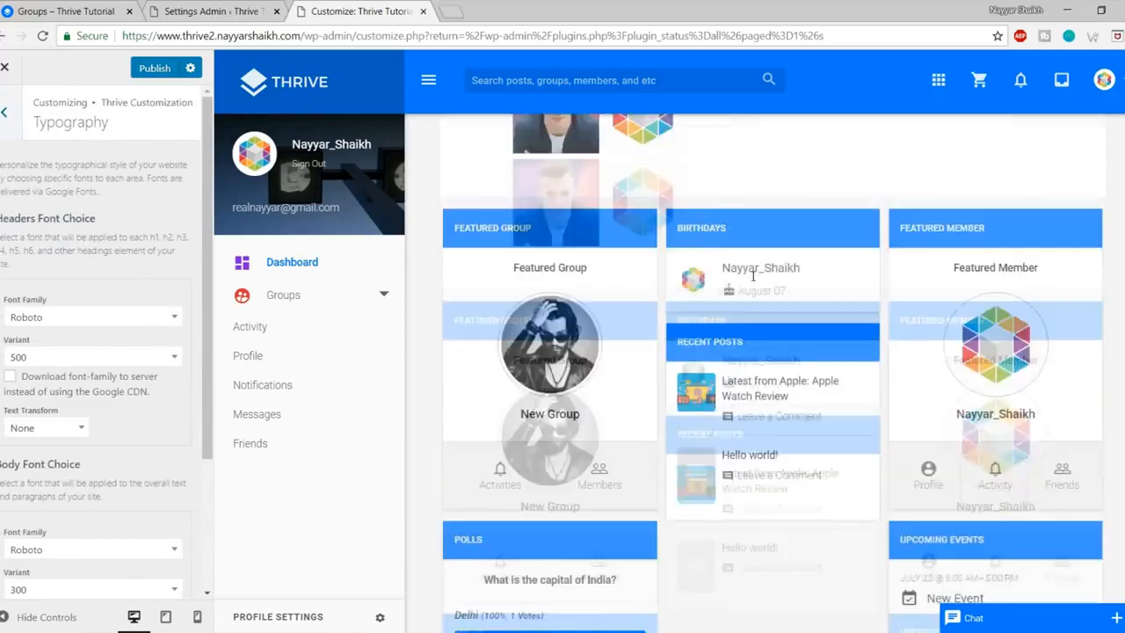
scroll(724, 364, "up", 5)
left_click_drag(543, 218, 835, 272)
left_click(799, 156)
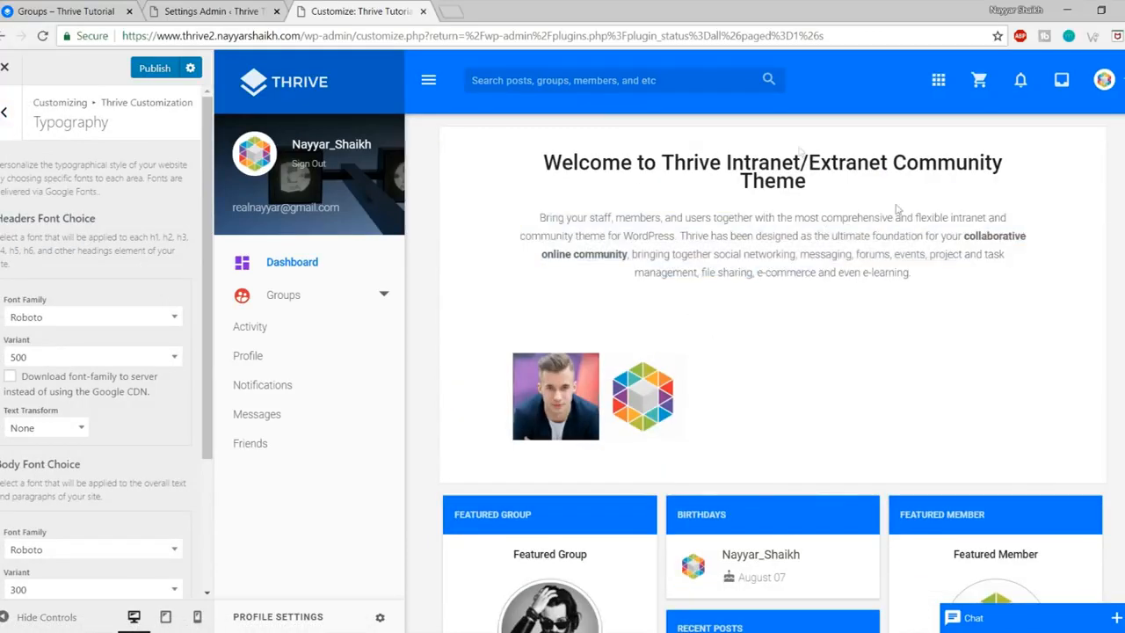
scroll(61, 351, "down", 4)
scroll(111, 465, "up", 4)
scroll(136, 385, "down", 2)
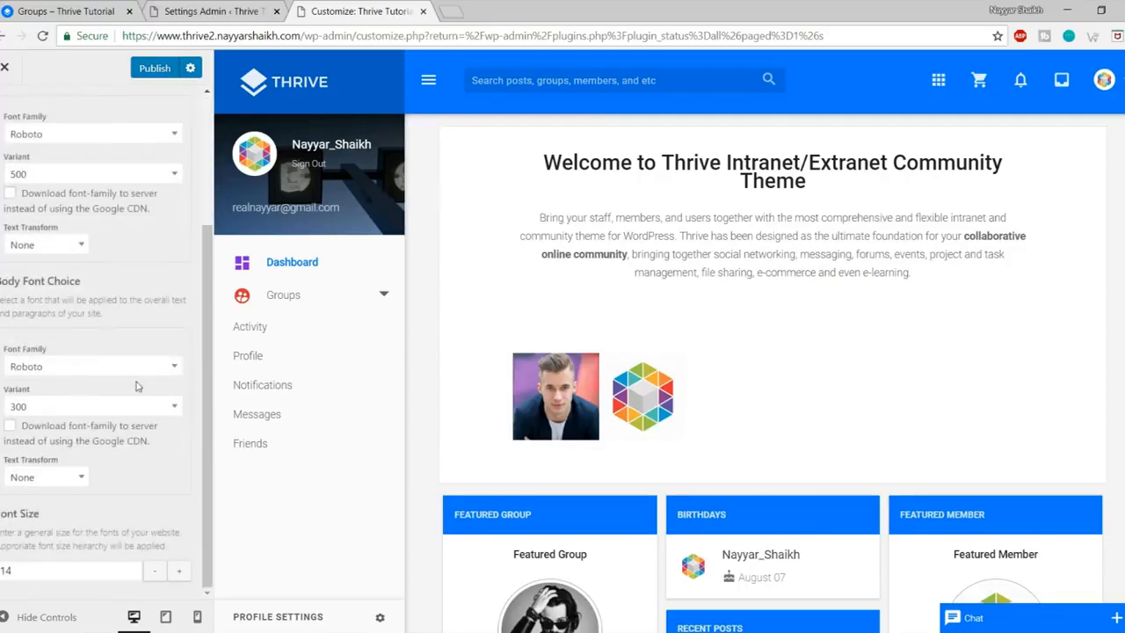
scroll(138, 399, "up", 3)
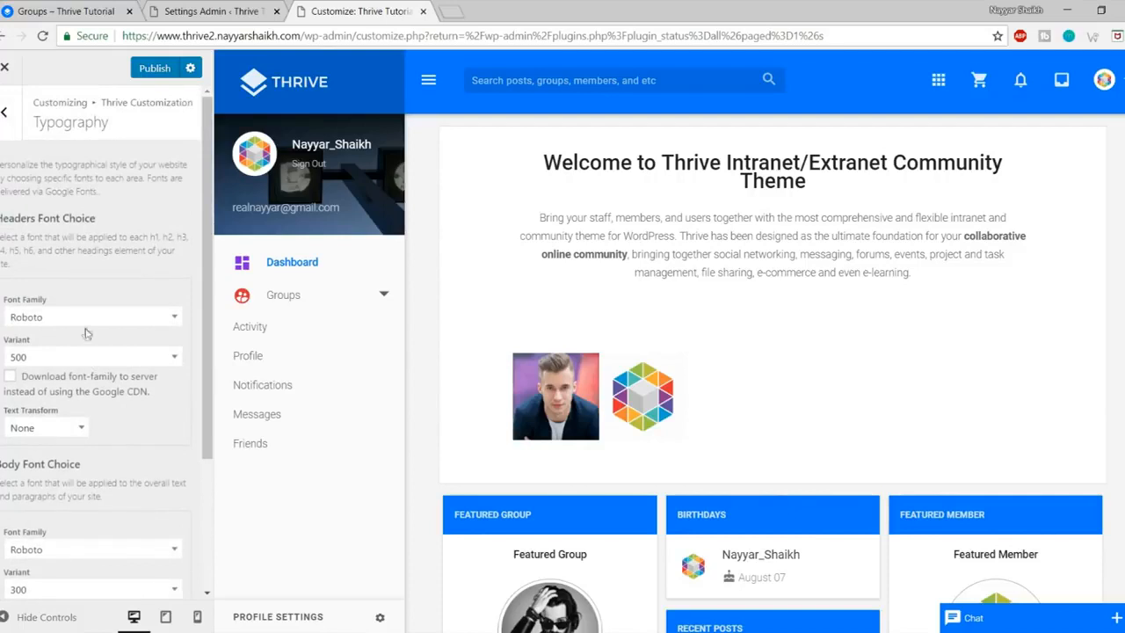
Step: Browse the Headers Font Family list, keep Roboto, and open General Colors
left_click(86, 327)
scroll(101, 417, "down", 3)
scroll(103, 416, "up", 5)
scroll(103, 417, "up", 4)
scroll(103, 418, "down", 2)
scroll(95, 444, "down", 2)
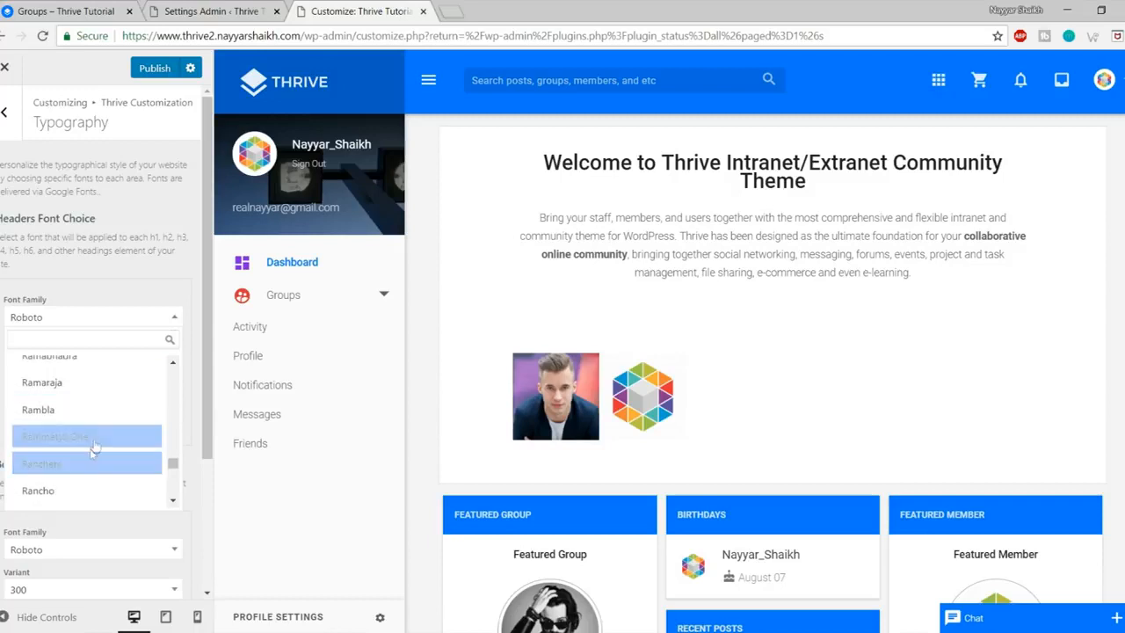
left_click(114, 270)
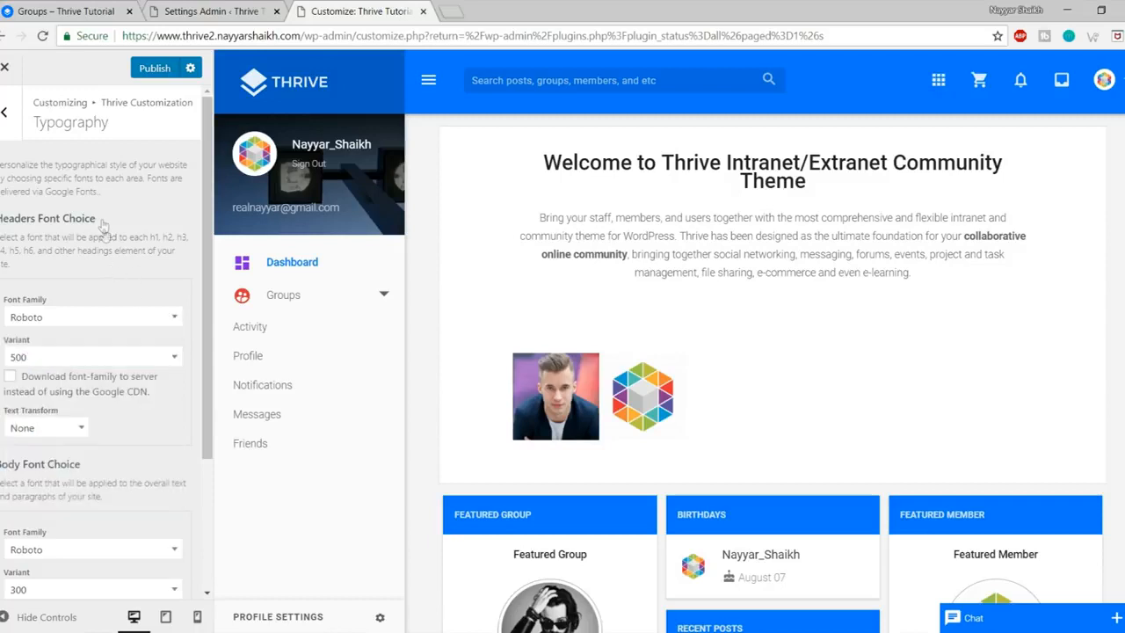
left_click(5, 112)
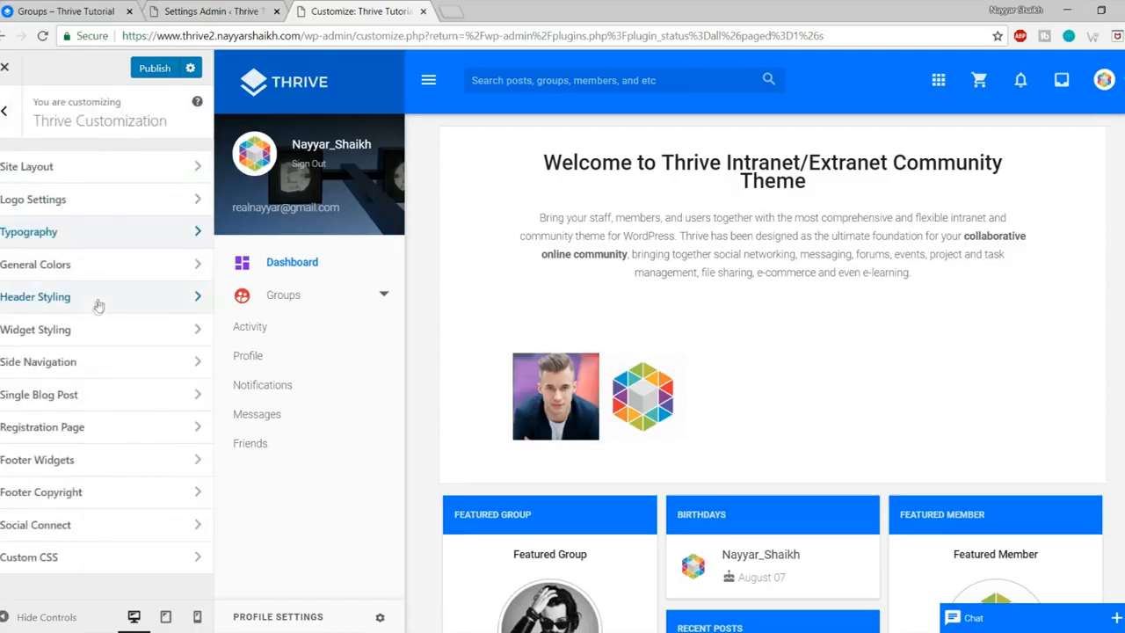
left_click(99, 272)
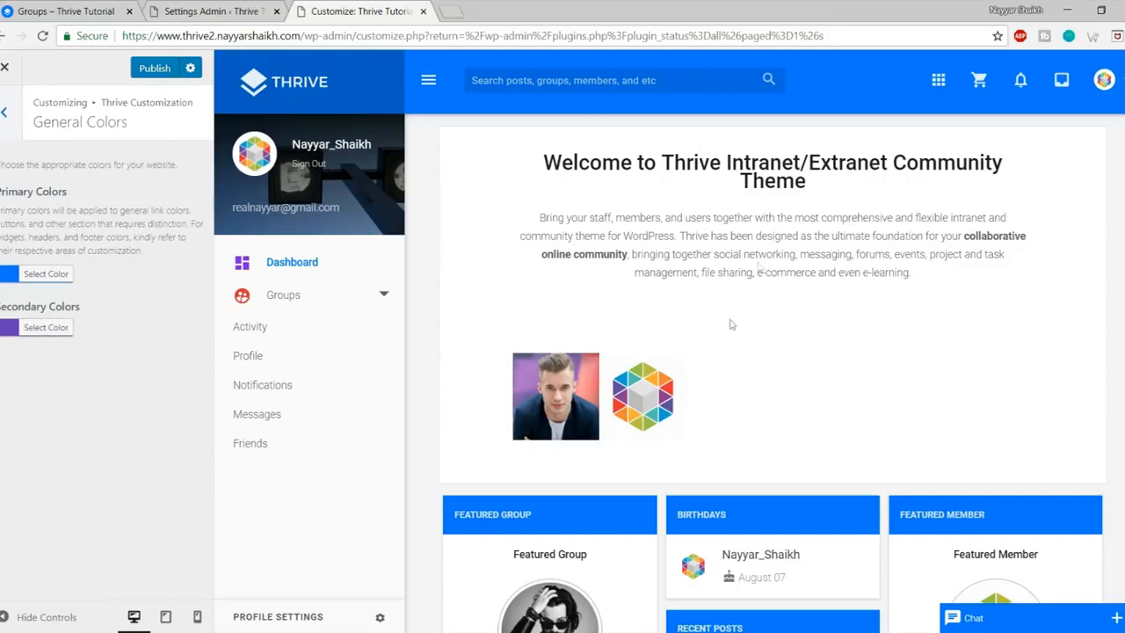
Step: Set the Header Styling Background Color to red (#dd3333)
left_click(5, 113)
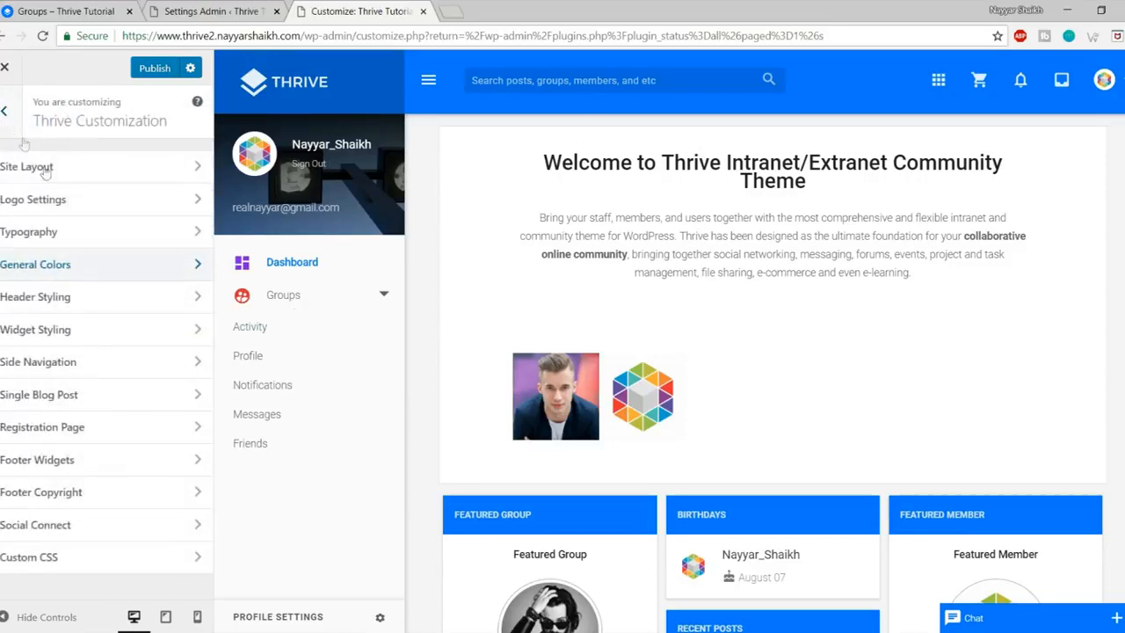
left_click(89, 304)
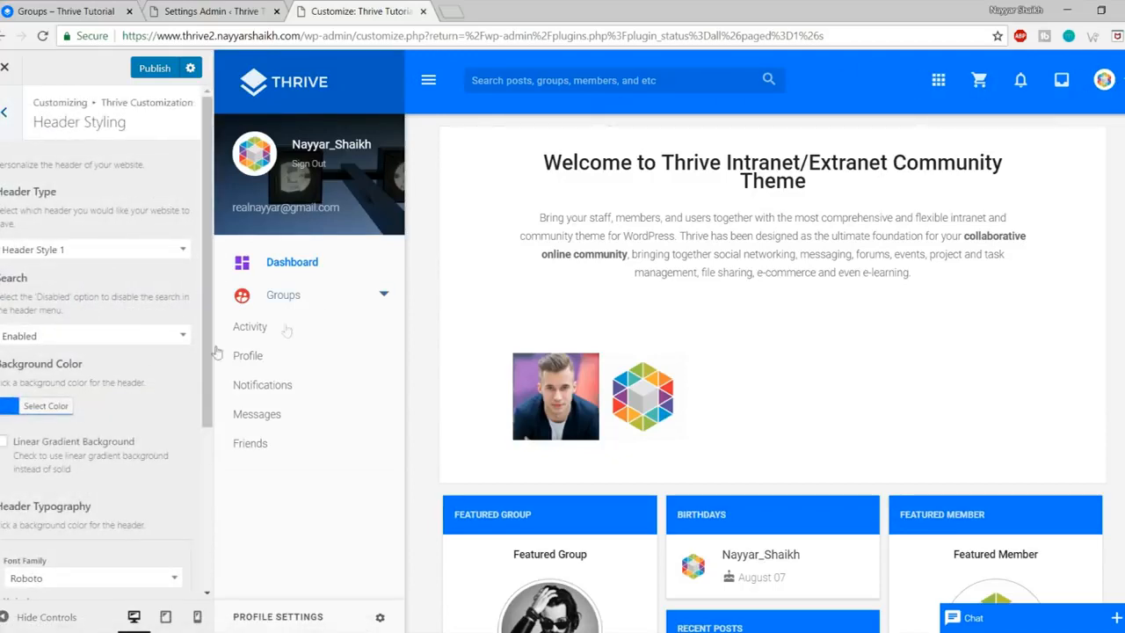
left_click(43, 408)
scroll(55, 492, "down", 1)
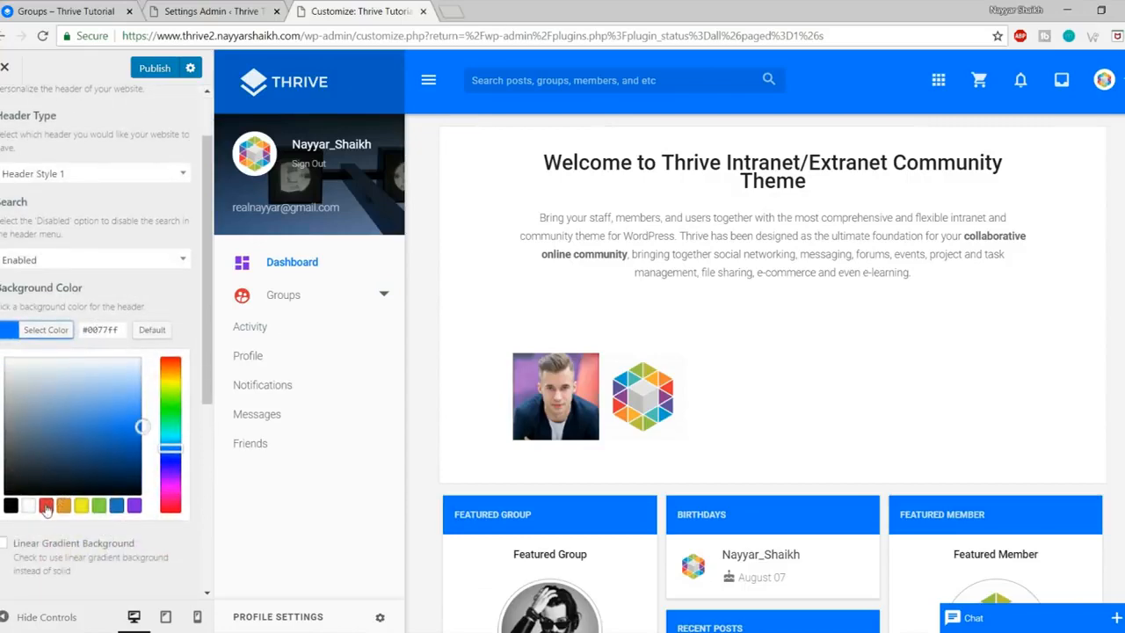
left_click(46, 505)
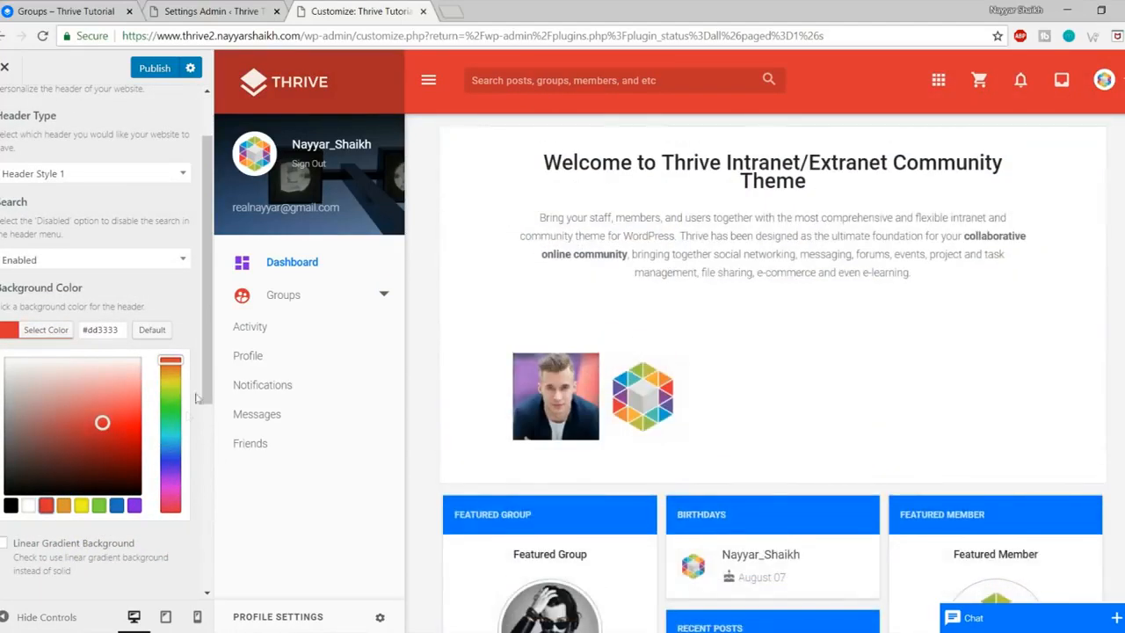
left_click(179, 305)
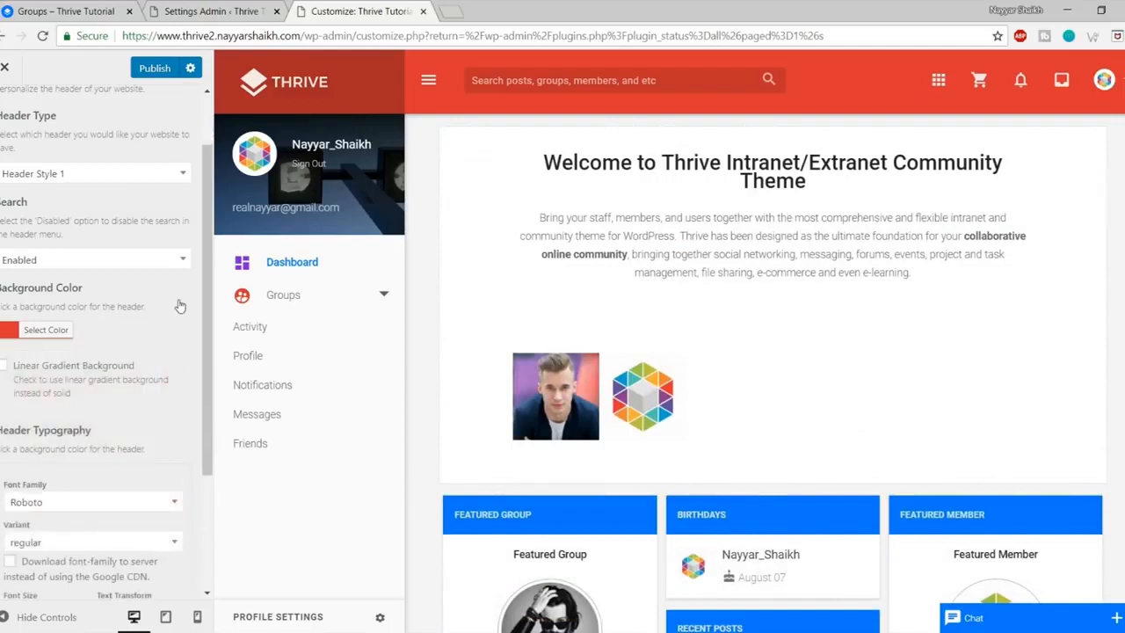
Step: Try Header Style 2 in the preview, then revert to Header Style 1
left_click(69, 175)
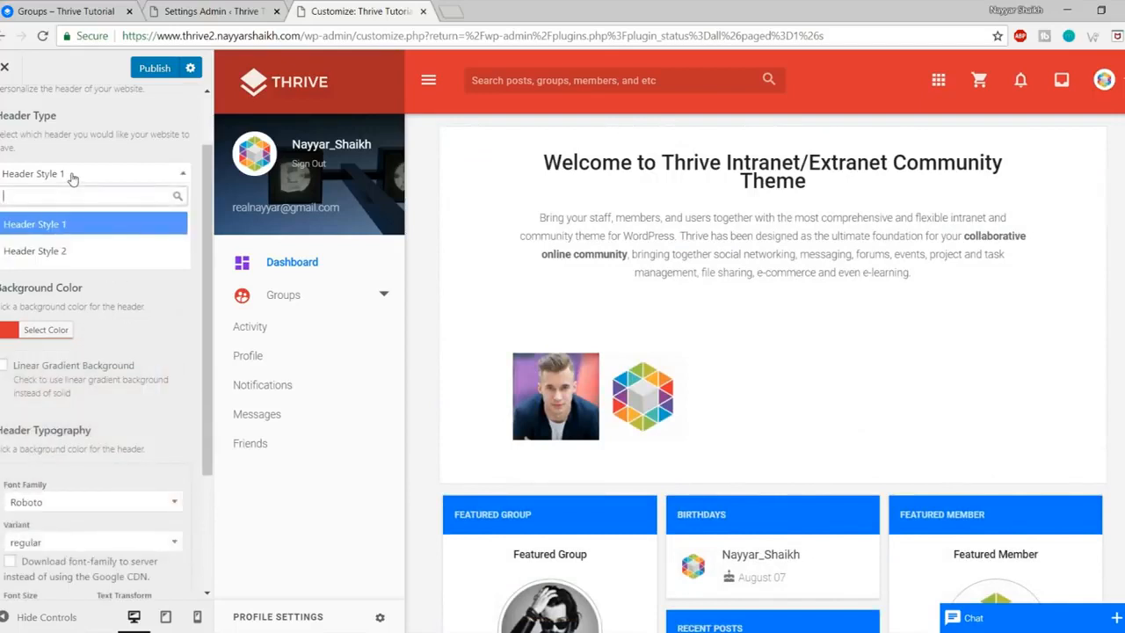
left_click(72, 253)
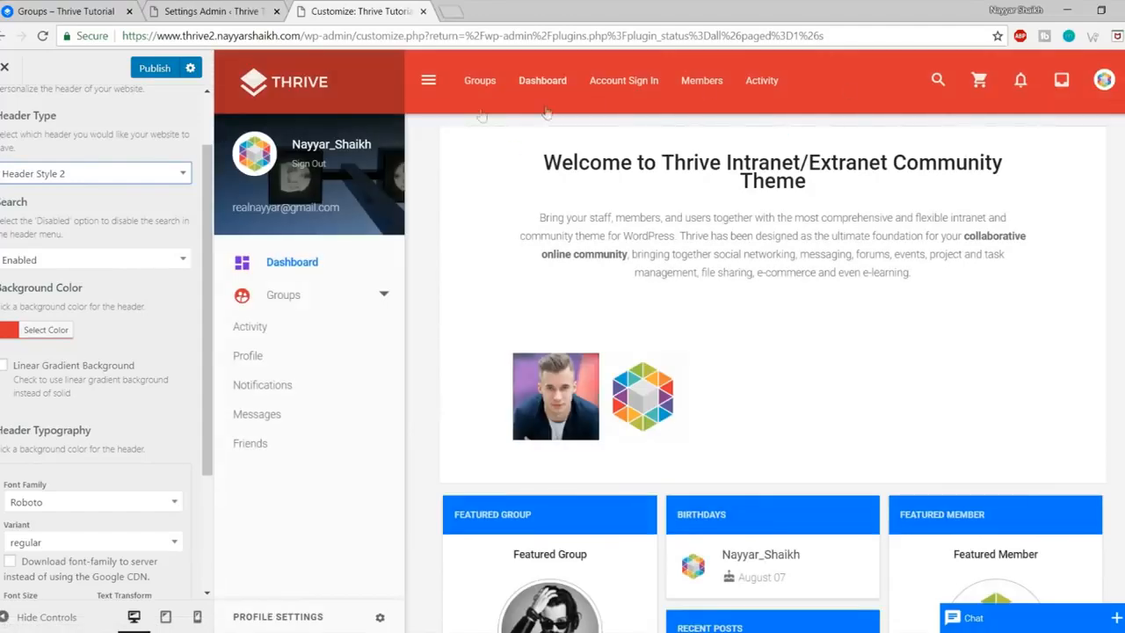
left_click(428, 81)
left_click(428, 81)
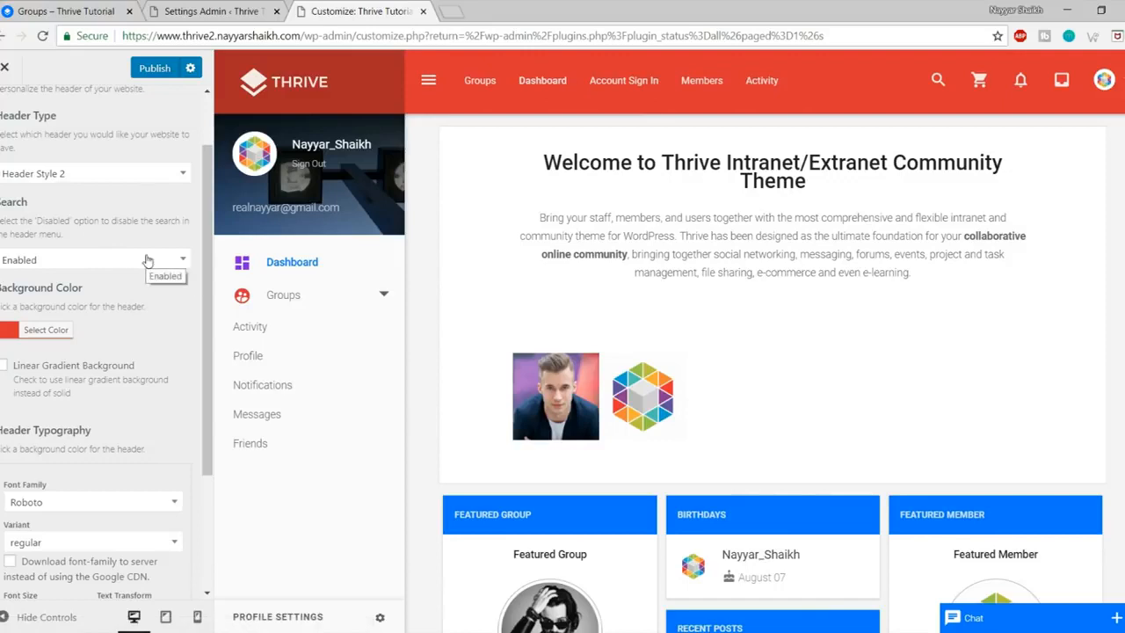
left_click(144, 174)
left_click(39, 224)
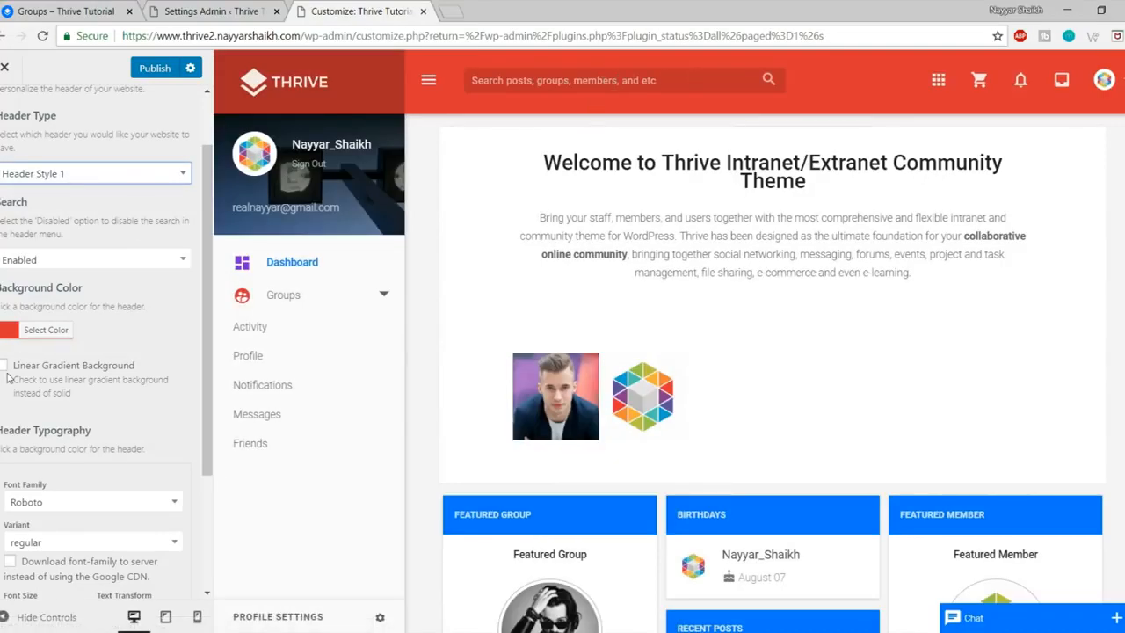
Step: Look over the sign-up button's top gradient colour, then return to the section list
scroll(53, 378, "down", 2)
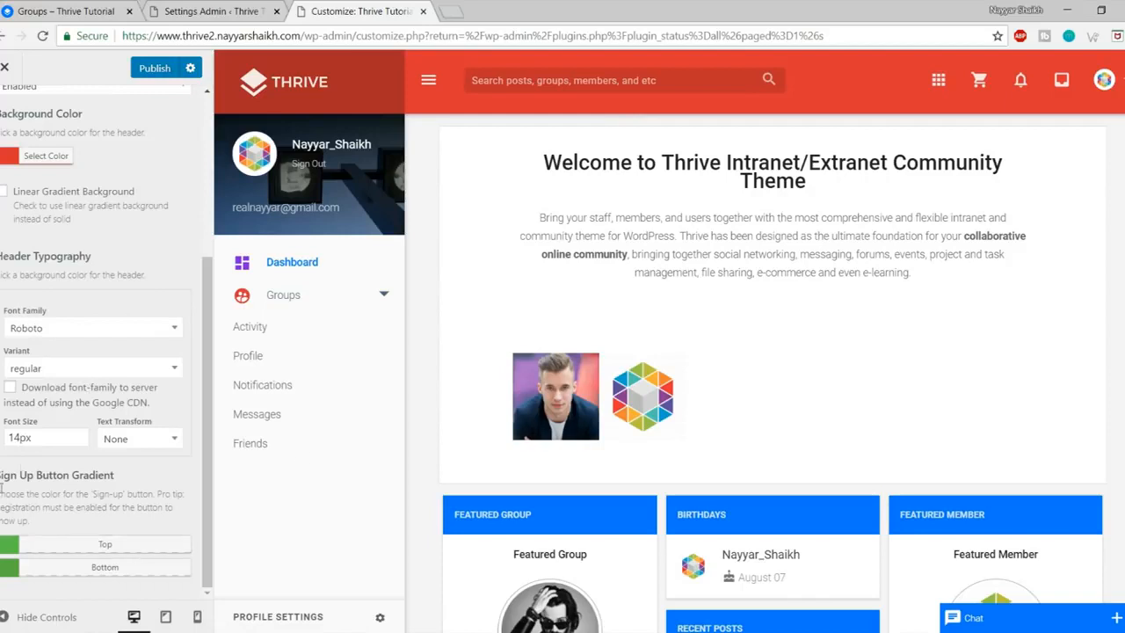
scroll(32, 115, "up", 3)
scroll(55, 216, "down", 3)
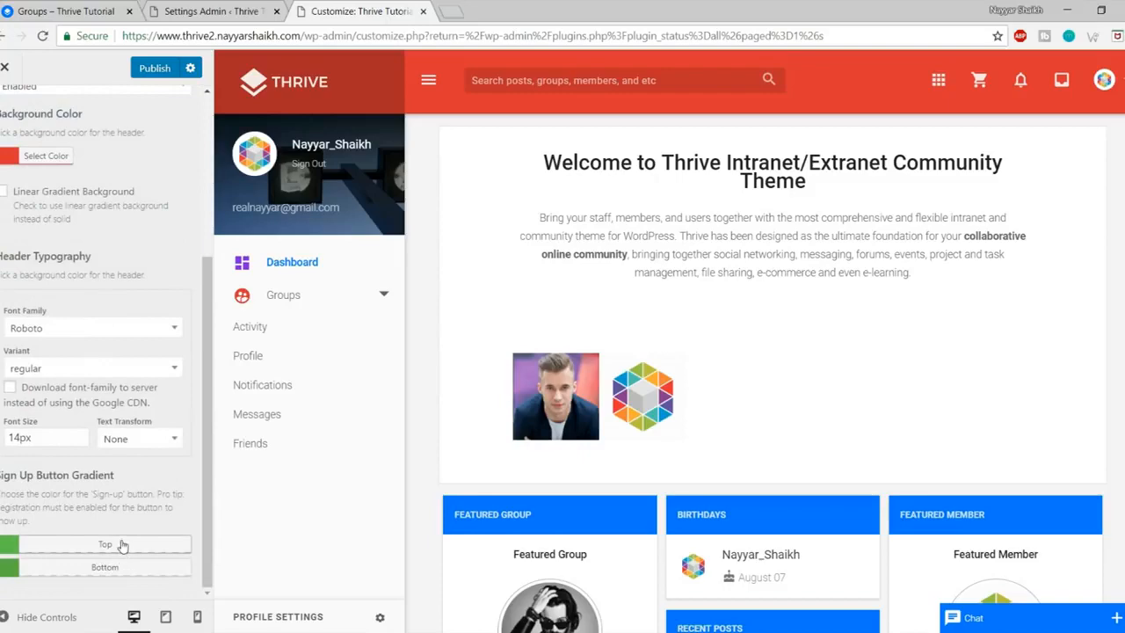
left_click(62, 549)
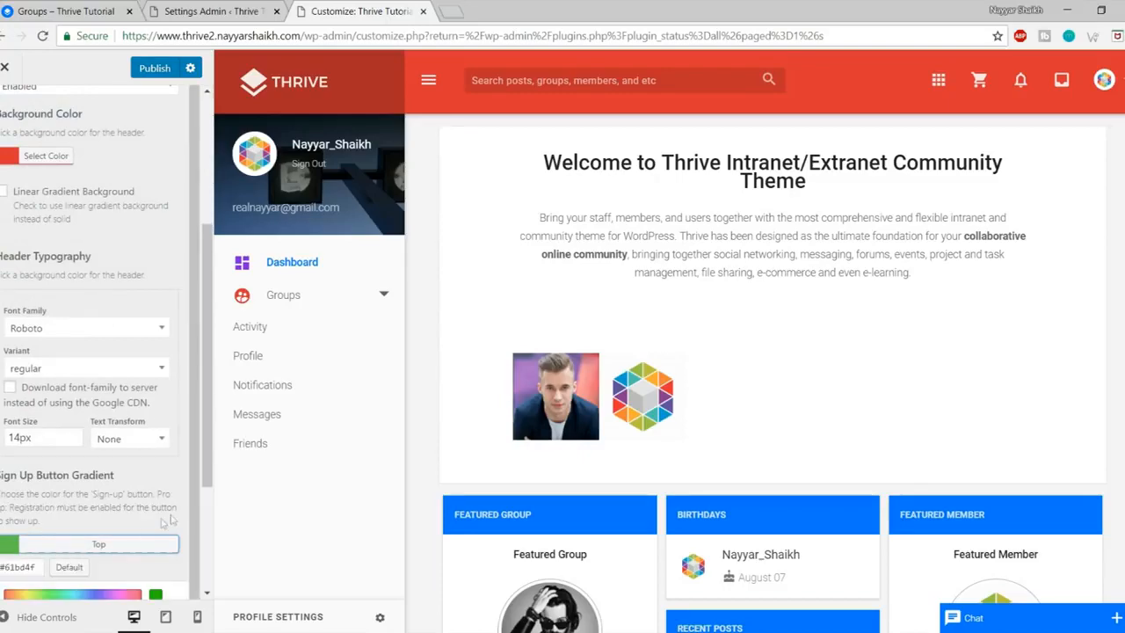
scroll(170, 520, "down", 1)
scroll(100, 426, "up", 4)
left_click(5, 111)
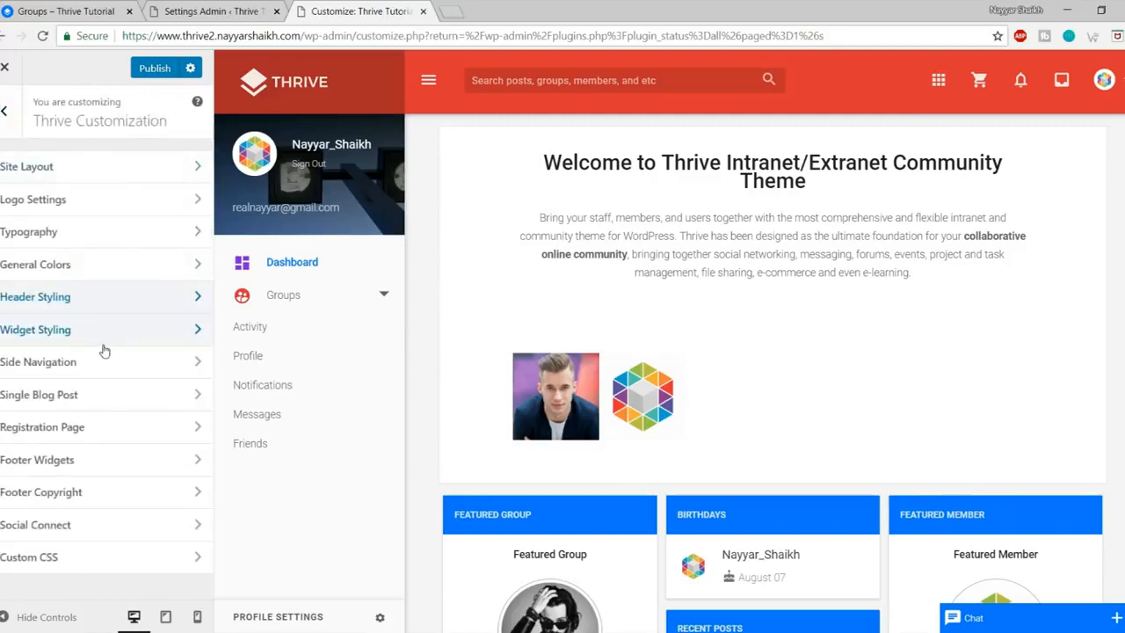
Step: Set the Widget Styling Title Background color to red (#dd3333)
left_click(93, 330)
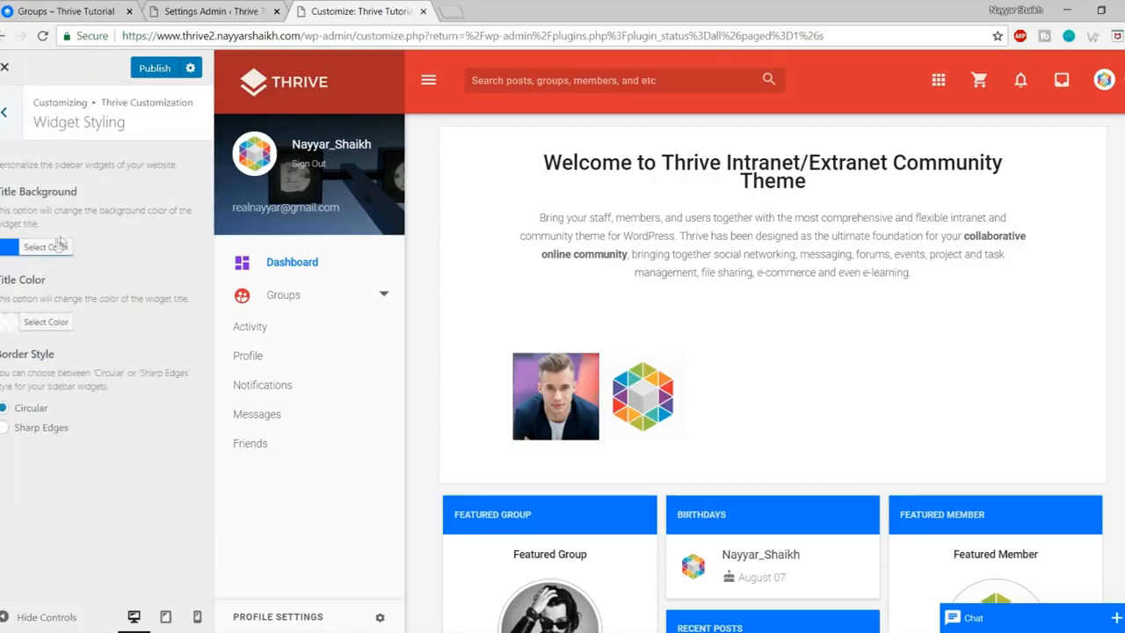
scroll(466, 235, "down", 4)
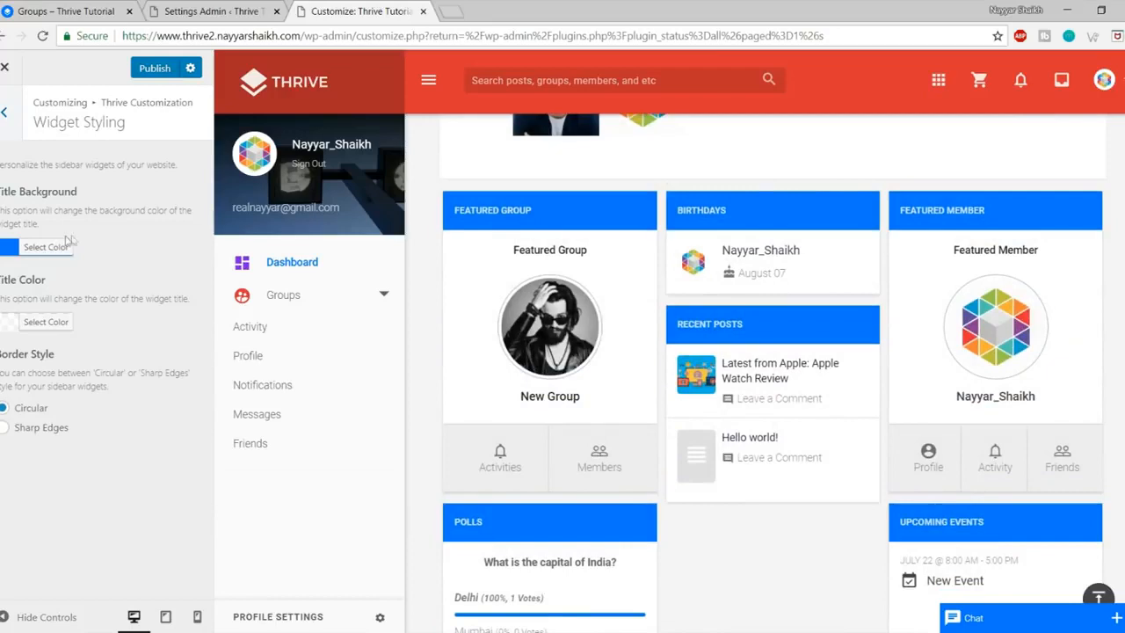
left_click(67, 244)
left_click(46, 424)
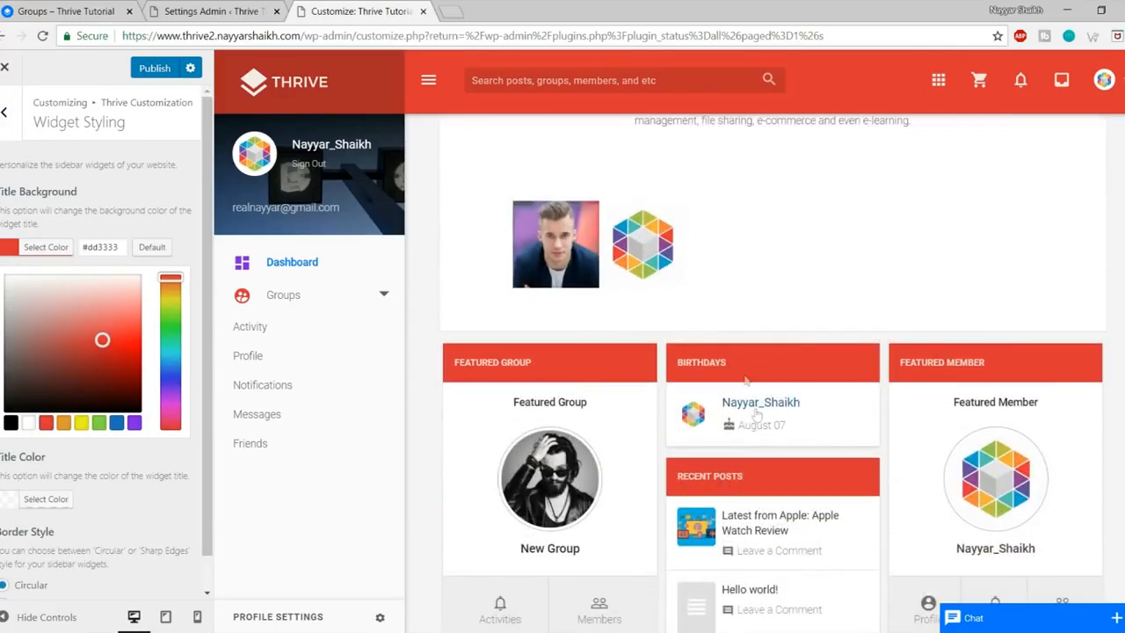
left_click(44, 246)
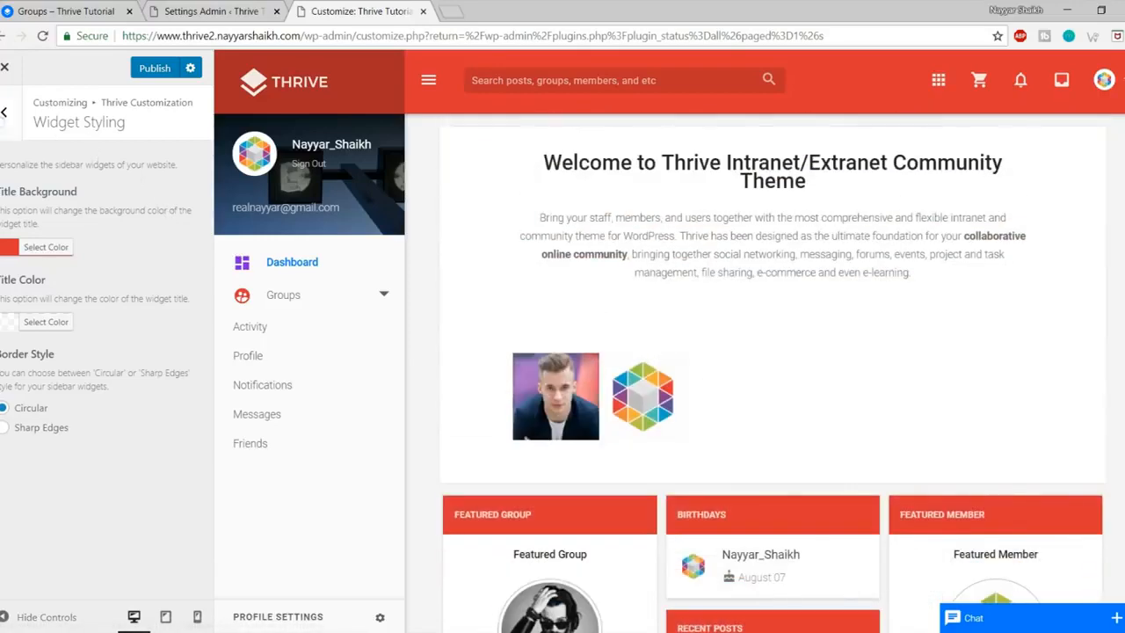
left_click(3, 114)
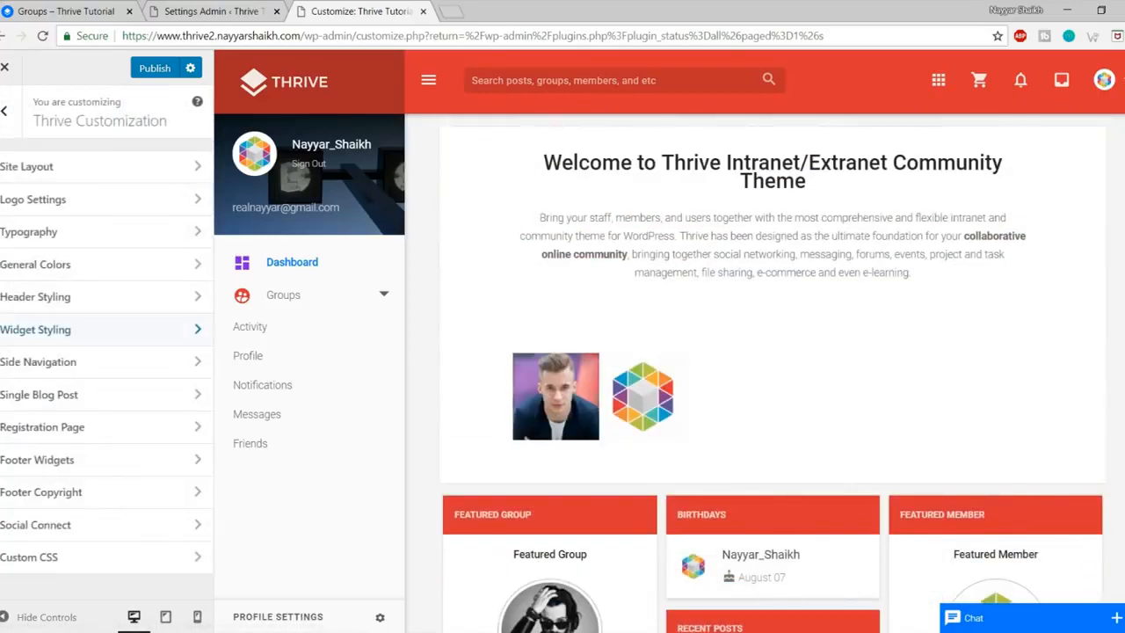
left_click(104, 377)
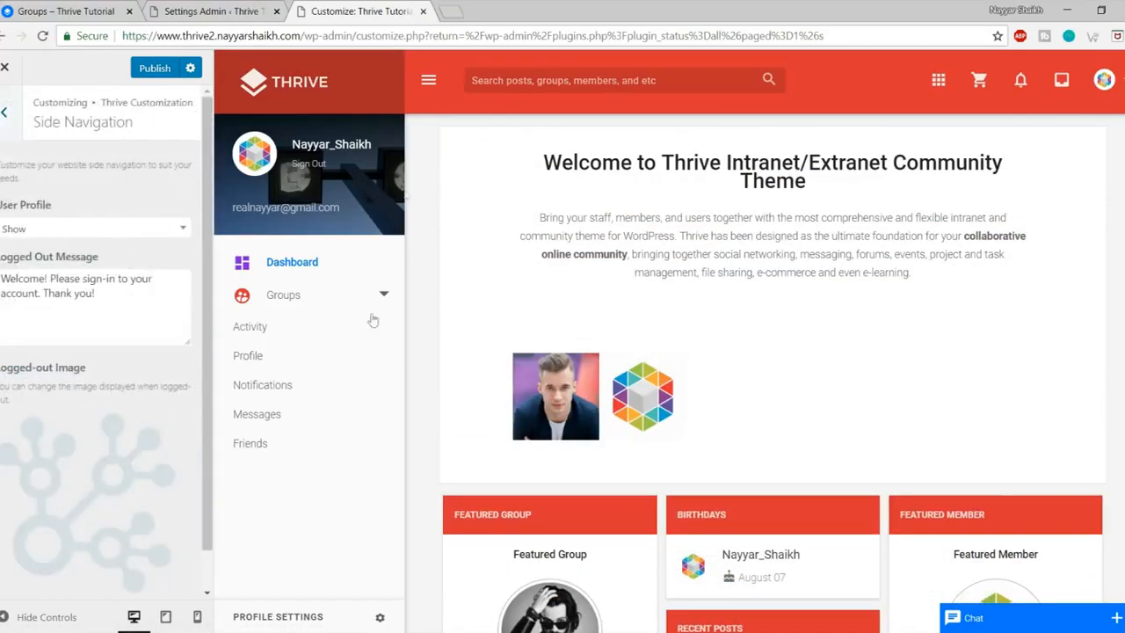
left_click(73, 228)
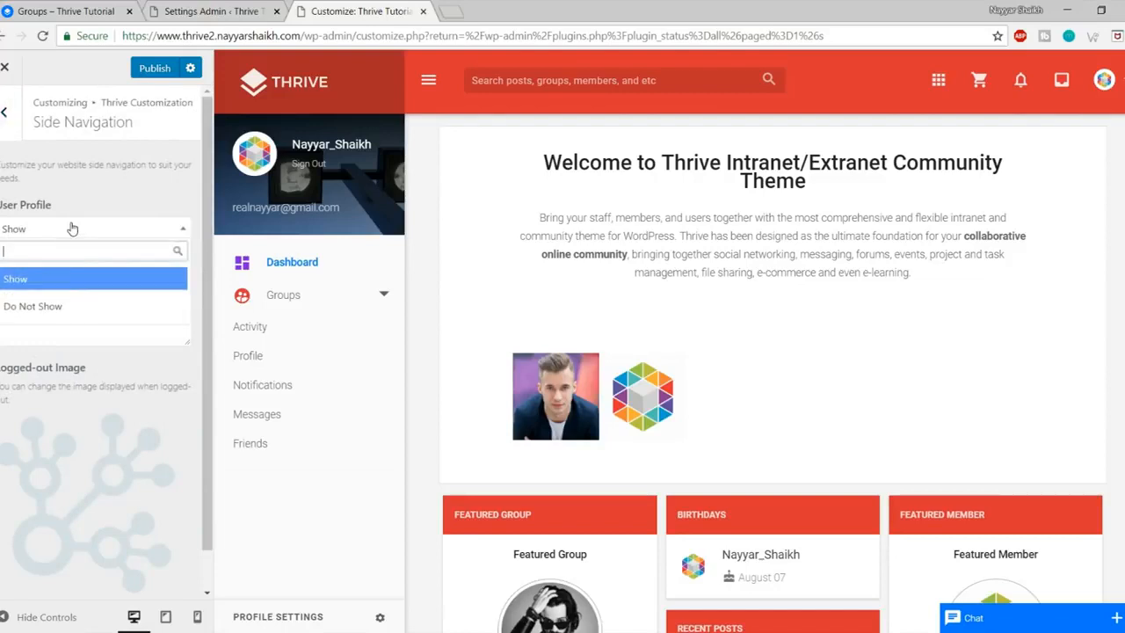
left_click(72, 228)
scroll(126, 326, "down", 2)
scroll(126, 326, "up", 2)
scroll(119, 336, "down", 1)
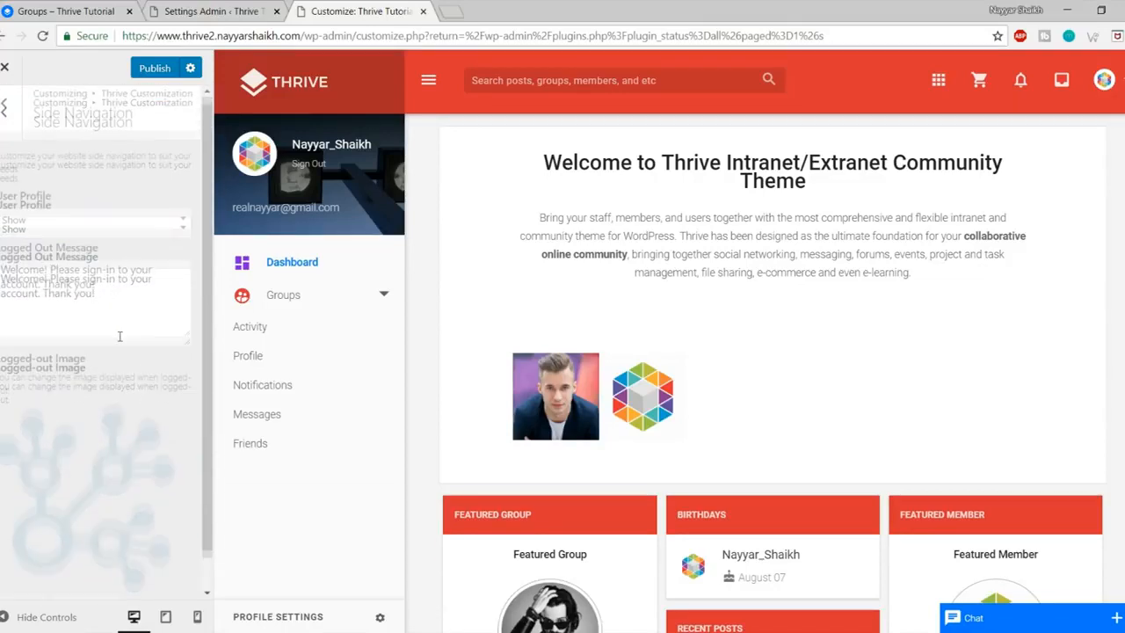
scroll(129, 391, "up", 2)
scroll(128, 391, "down", 2)
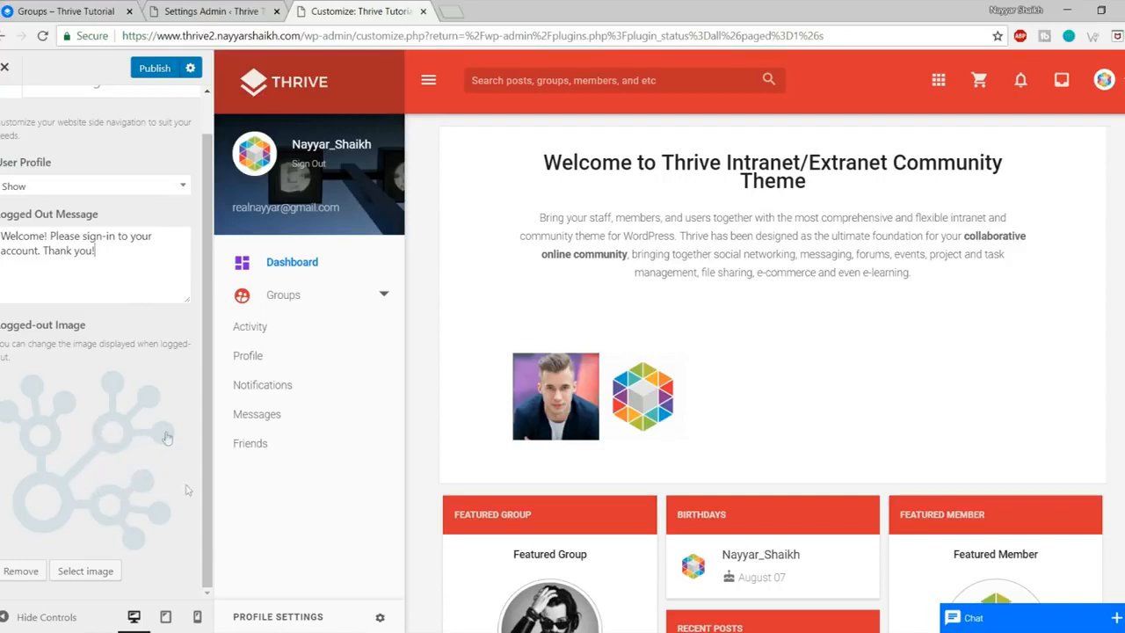
scroll(114, 448, "up", 2)
left_click(9, 114)
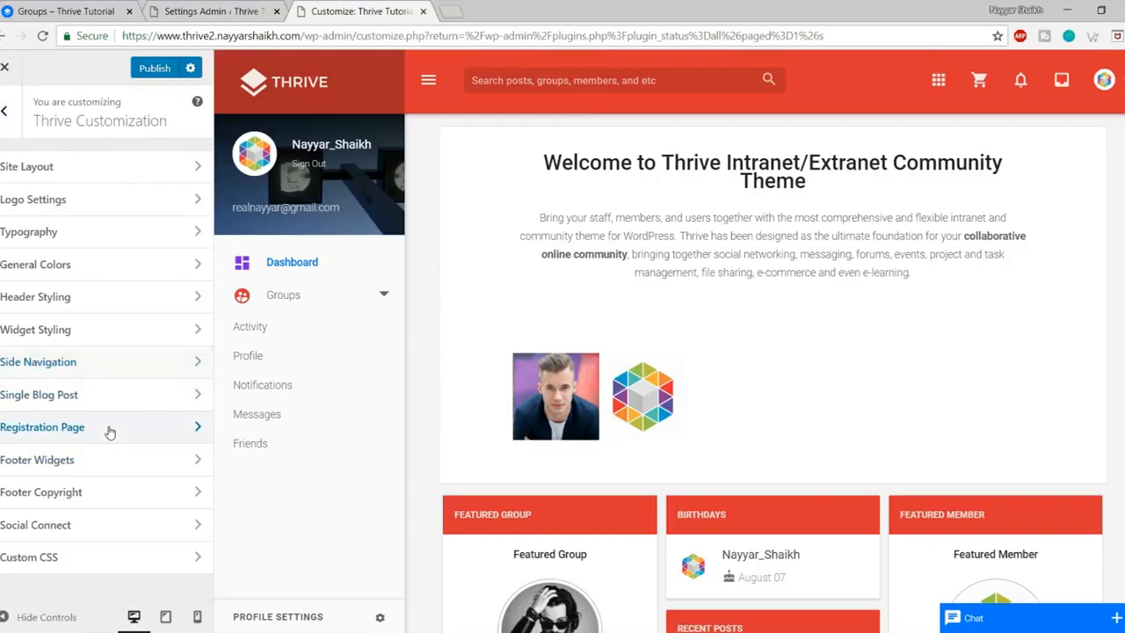
left_click(109, 428)
scroll(129, 379, "down", 2)
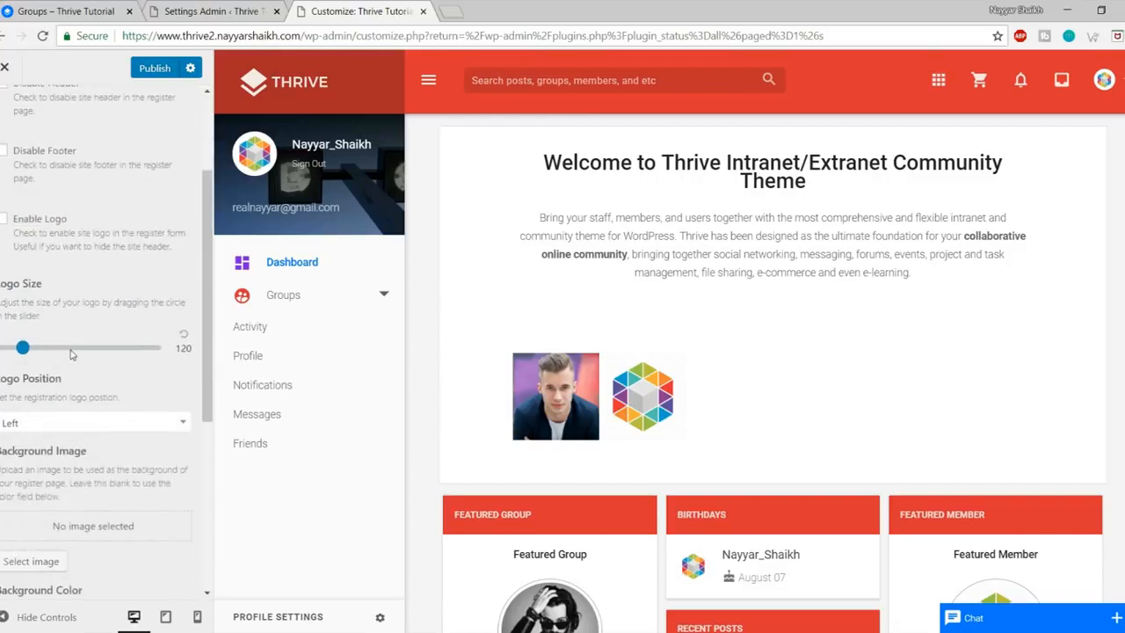
scroll(95, 417, "up", 2)
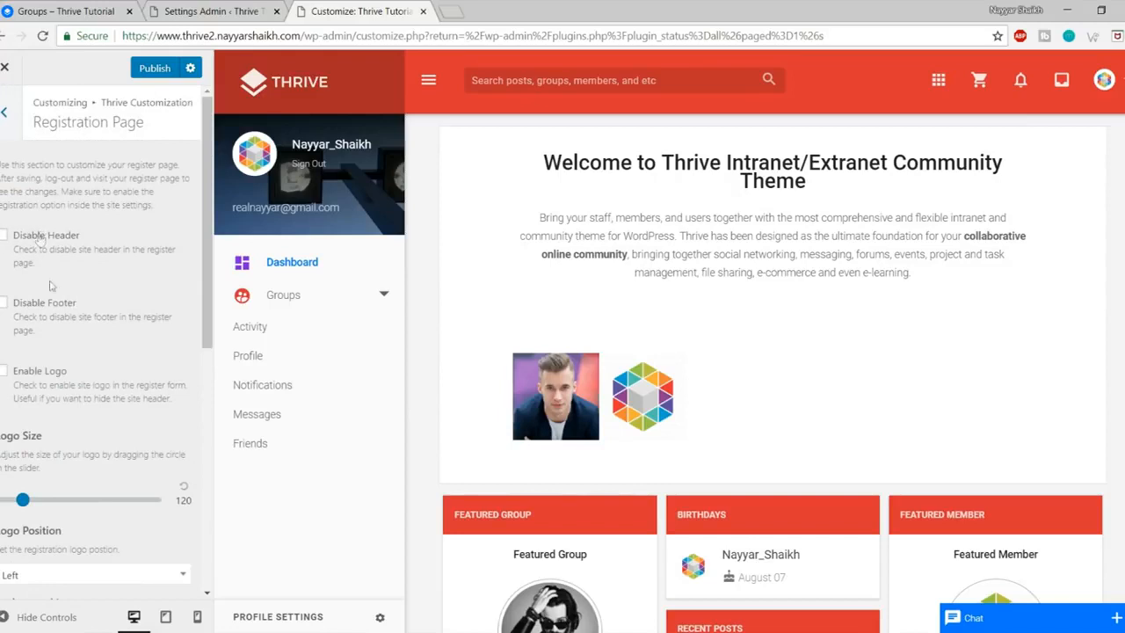
scroll(106, 431, "down", 5)
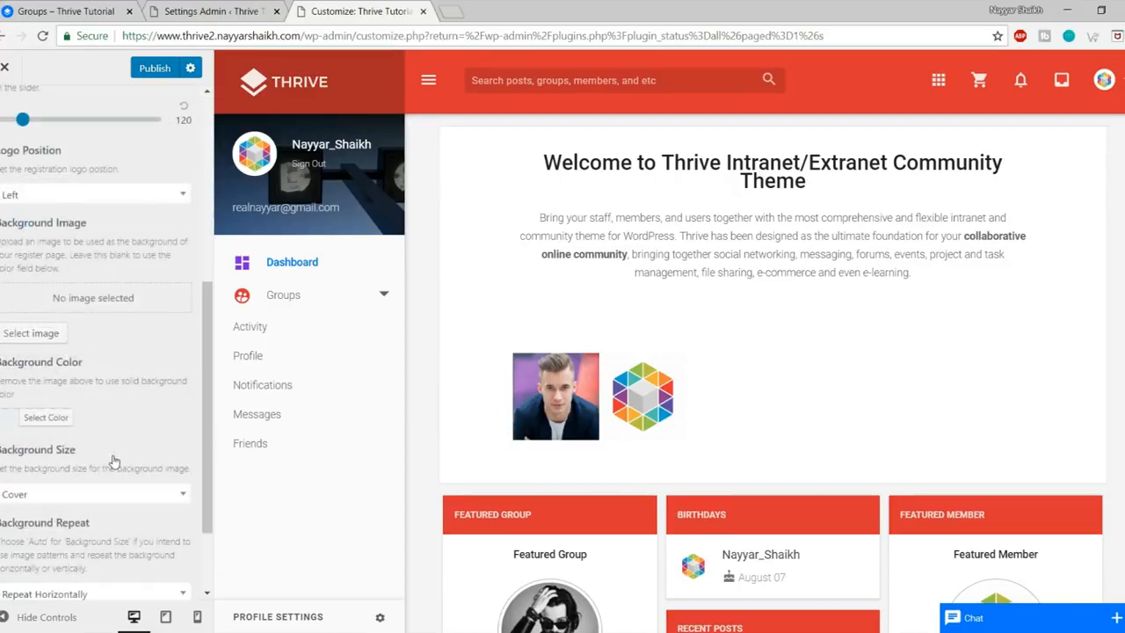
scroll(115, 461, "up", 5)
left_click(11, 116)
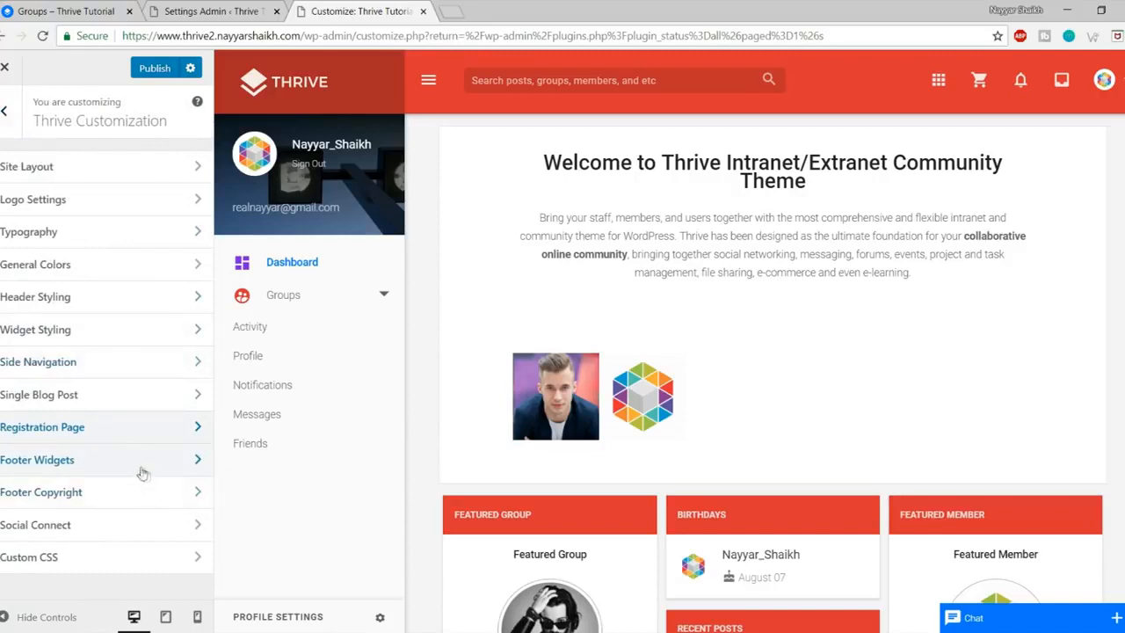
Step: Replace '[Your Website Name Here]' in Copyright Context with the site owner's name and change 2015 to 2018
left_click(93, 502)
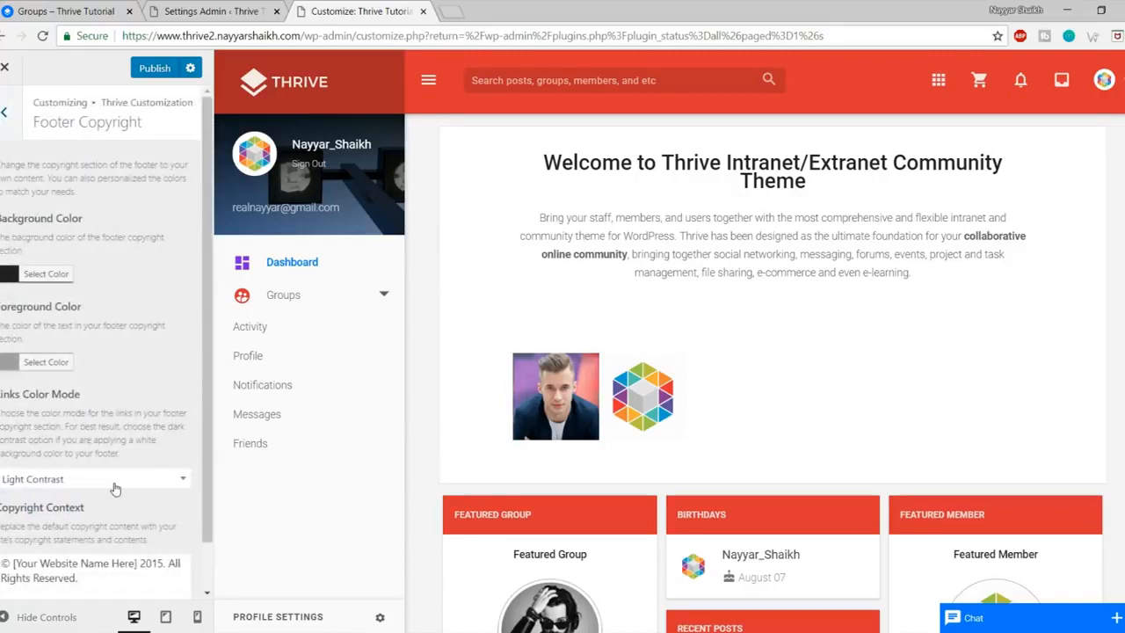
scroll(115, 489, "down", 1)
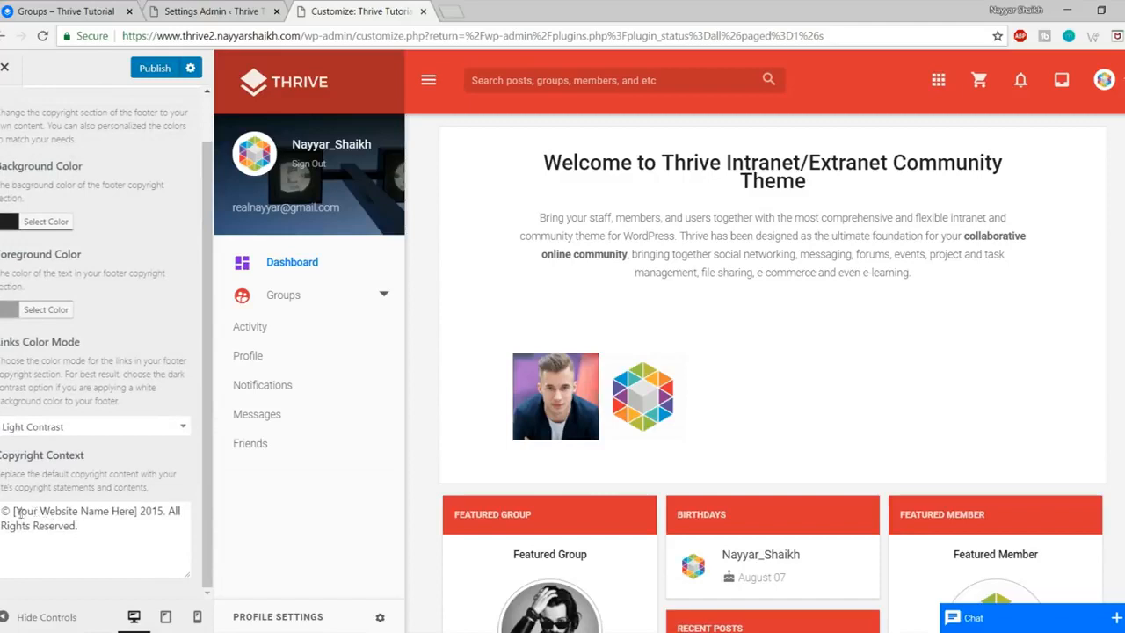
left_click_drag(12, 512, 131, 516)
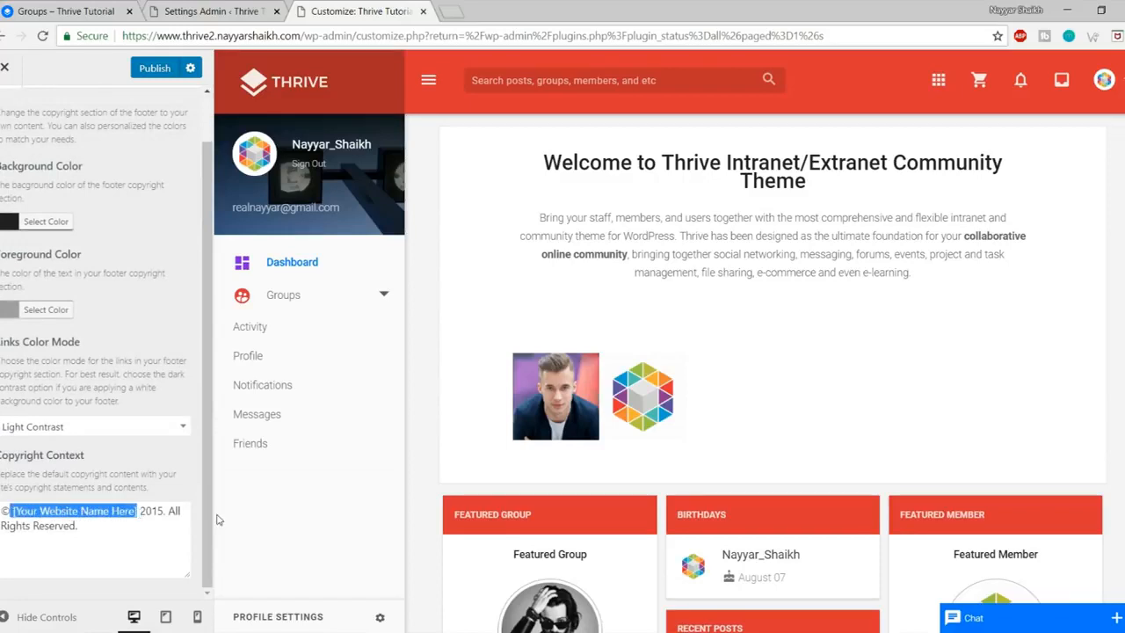
type("Nayyar")
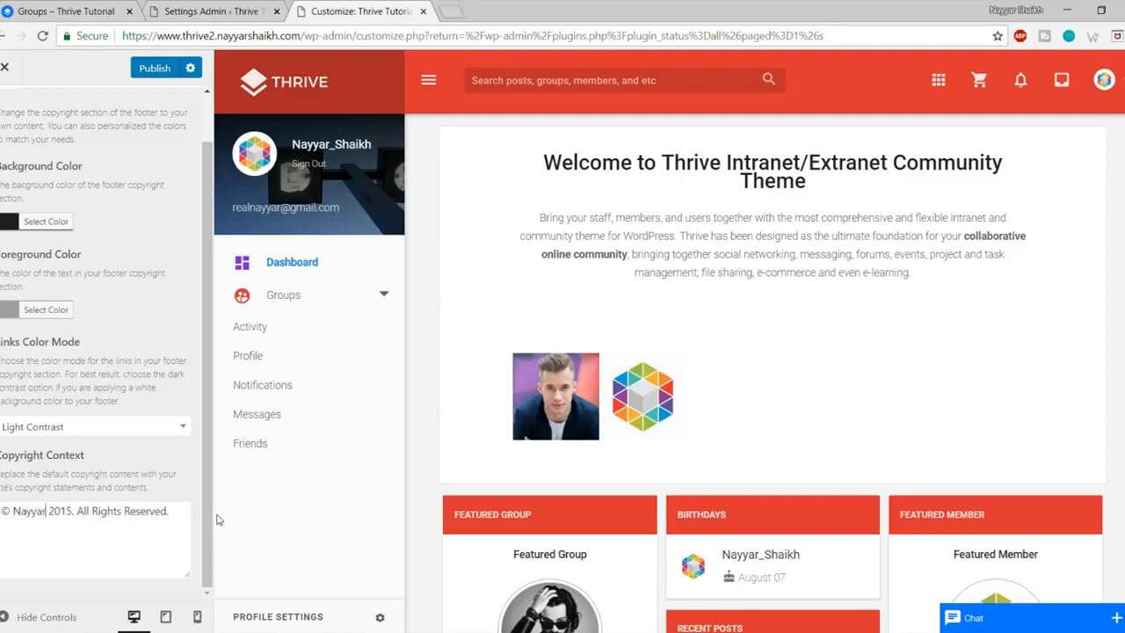
type(" SHaikh")
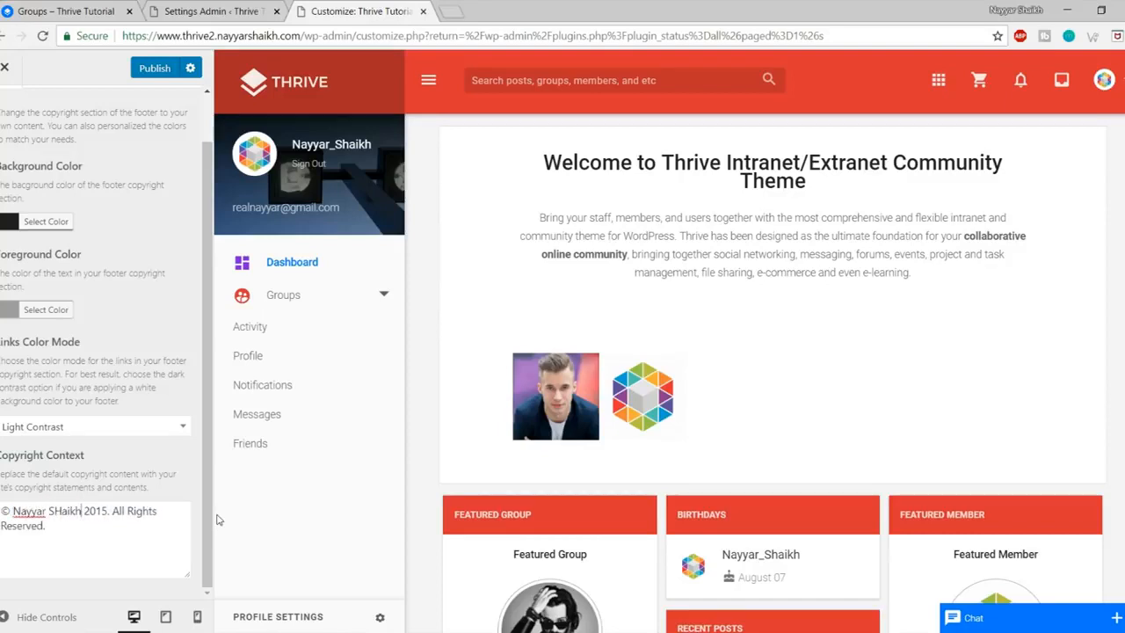
left_click(105, 510)
scroll(9, 141, "up", 3)
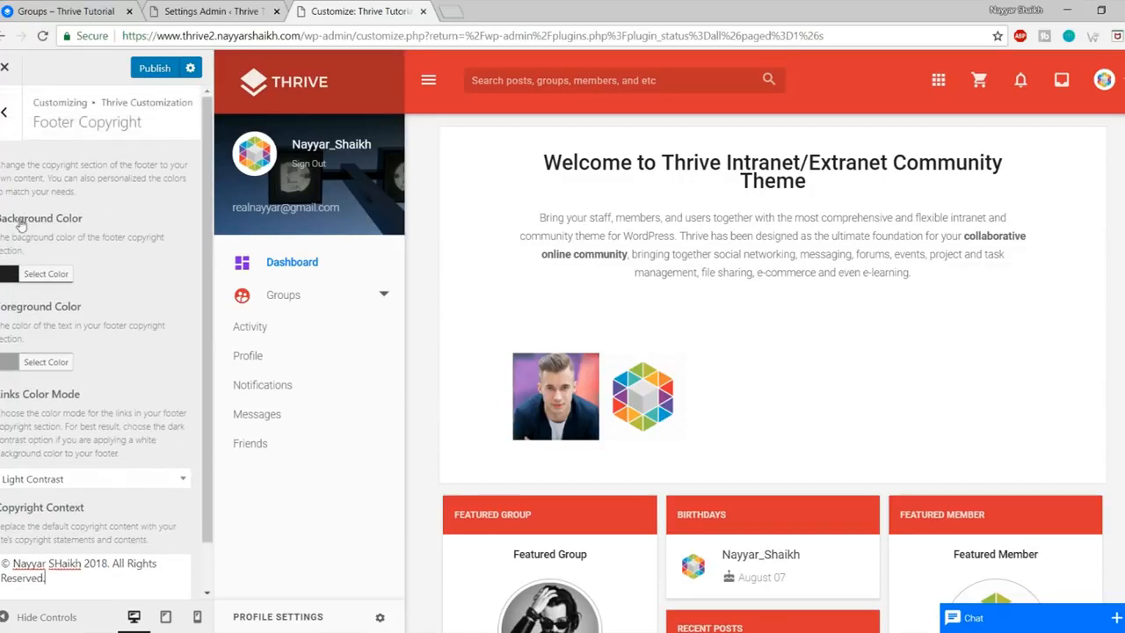
left_click(6, 113)
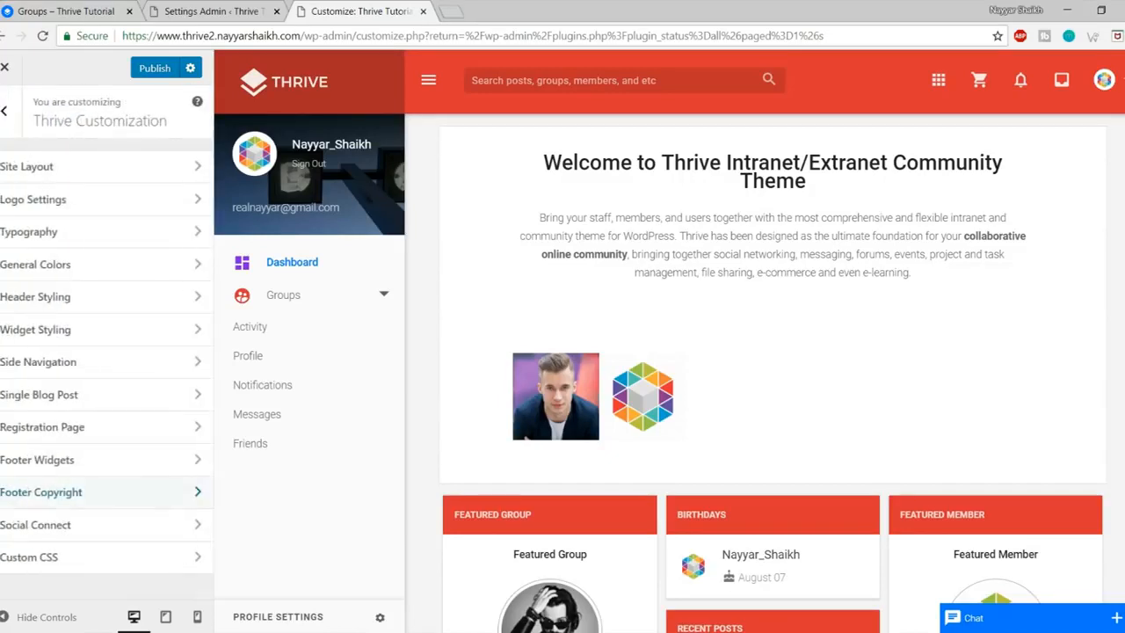
Step: In Social Connect, switch Facebook Connect to Enabled, then set it back to Disabled
left_click(115, 527)
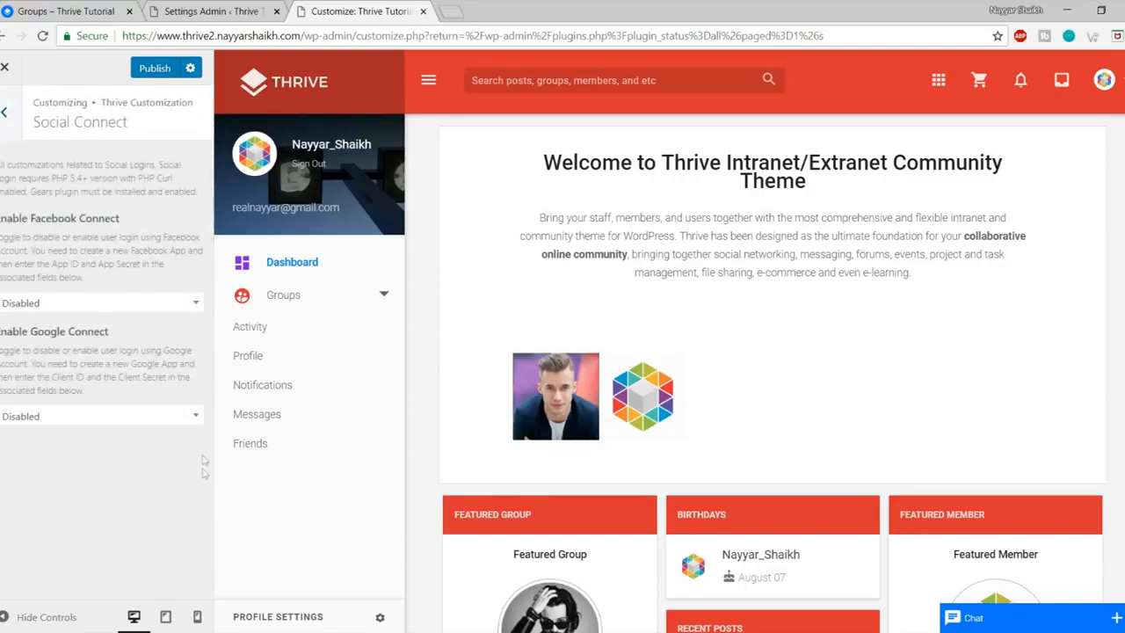
left_click(77, 302)
left_click(93, 363)
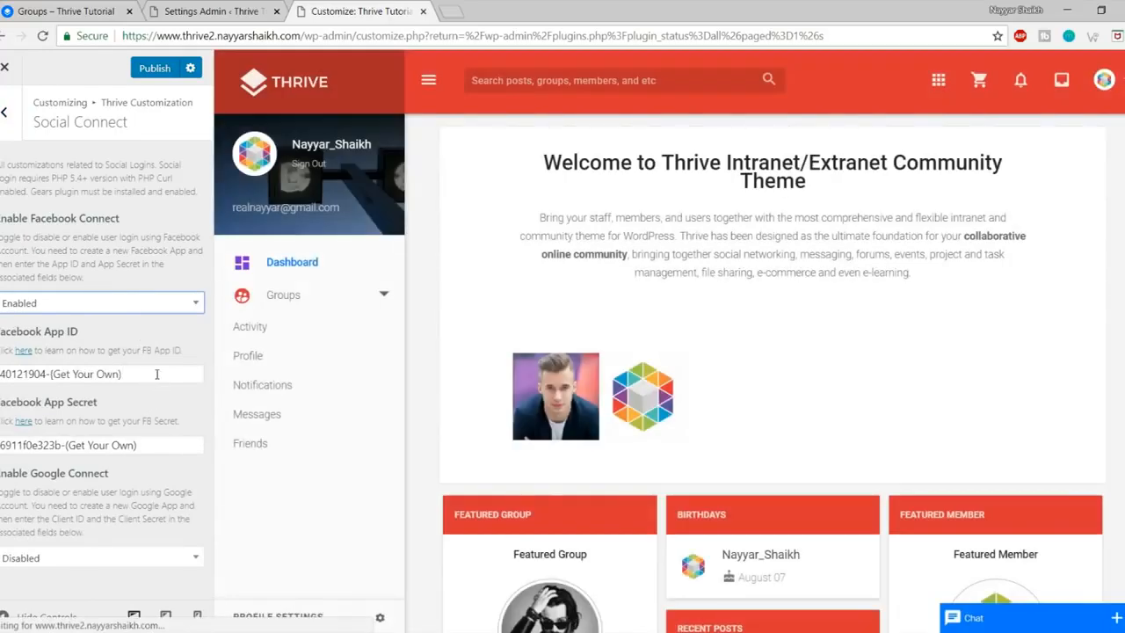
left_click_drag(154, 374, 2, 376)
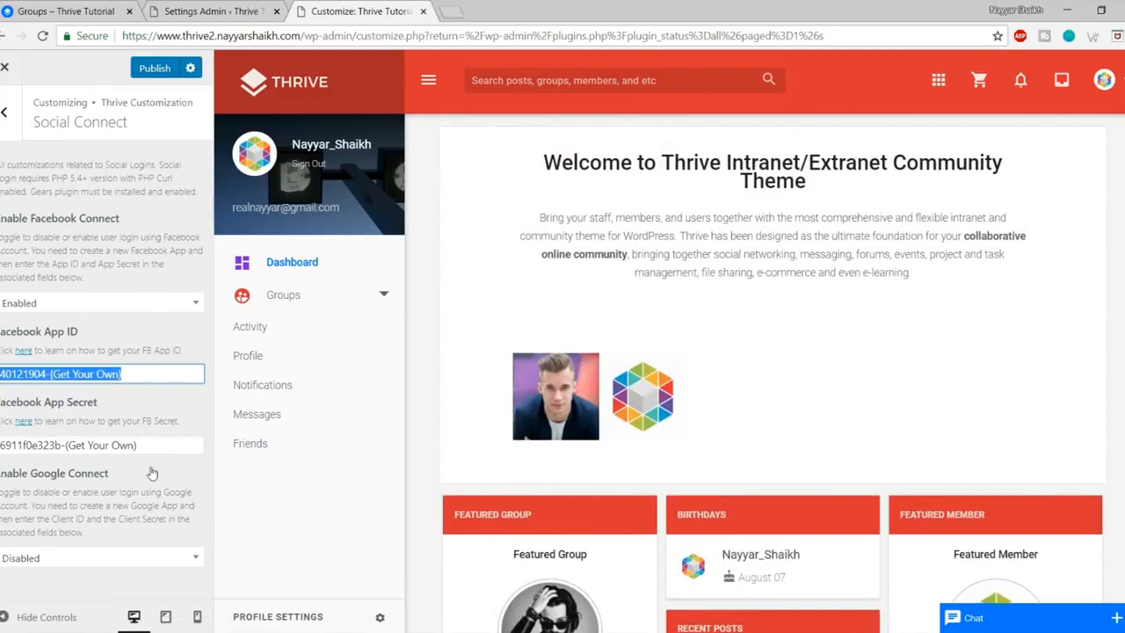
left_click(118, 308)
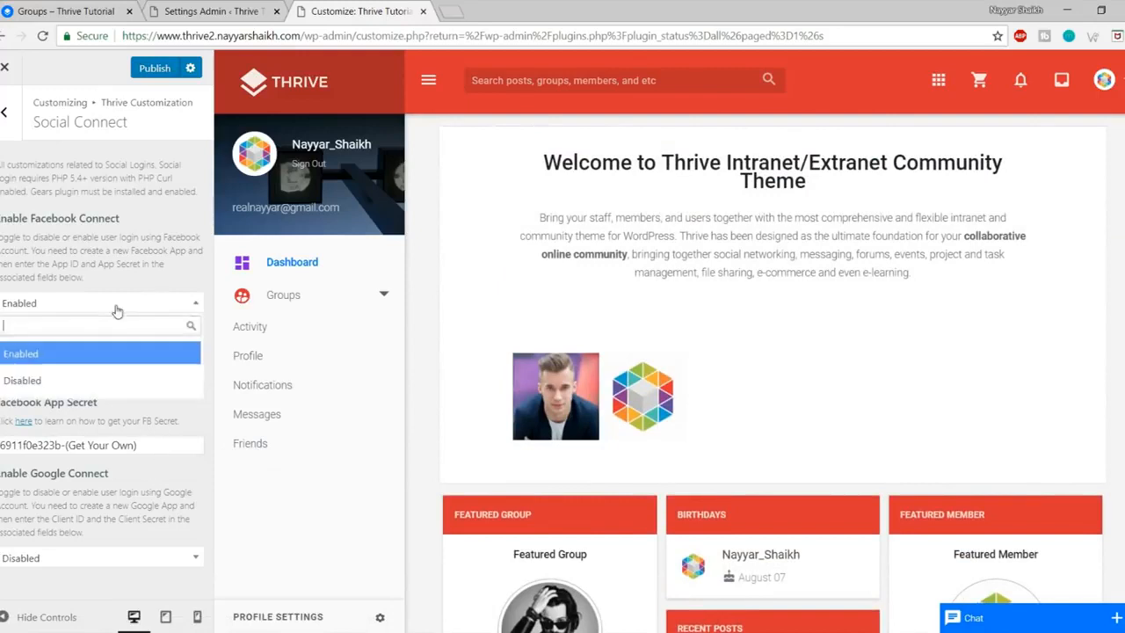
left_click(114, 376)
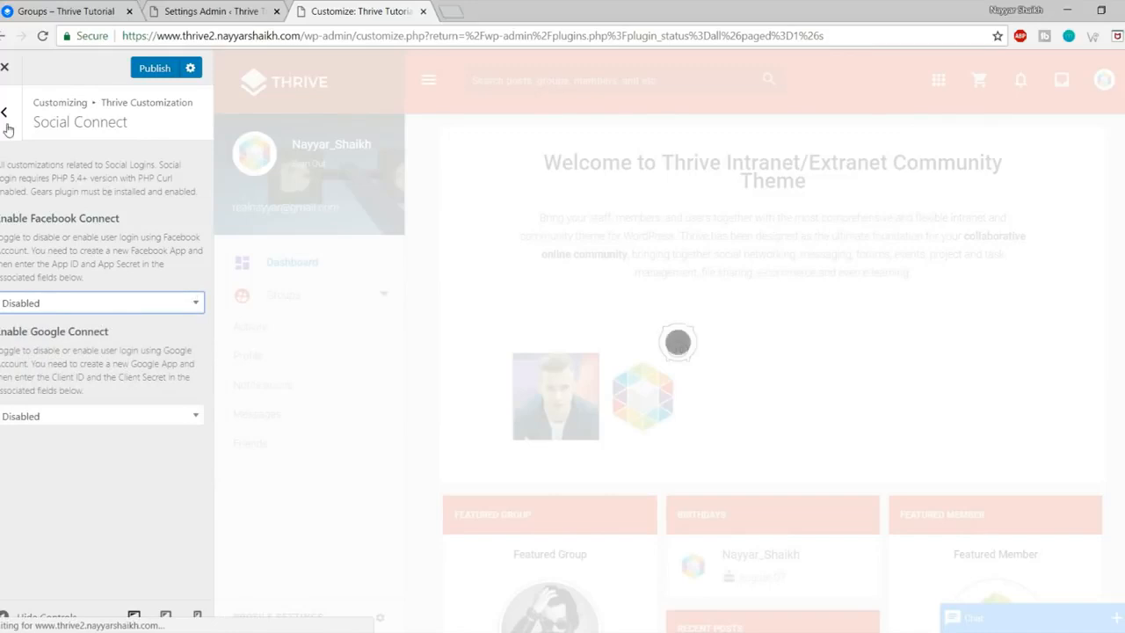
Step: Return to the sections list, open Custom CSS, and publish the Customizer changes
left_click(6, 123)
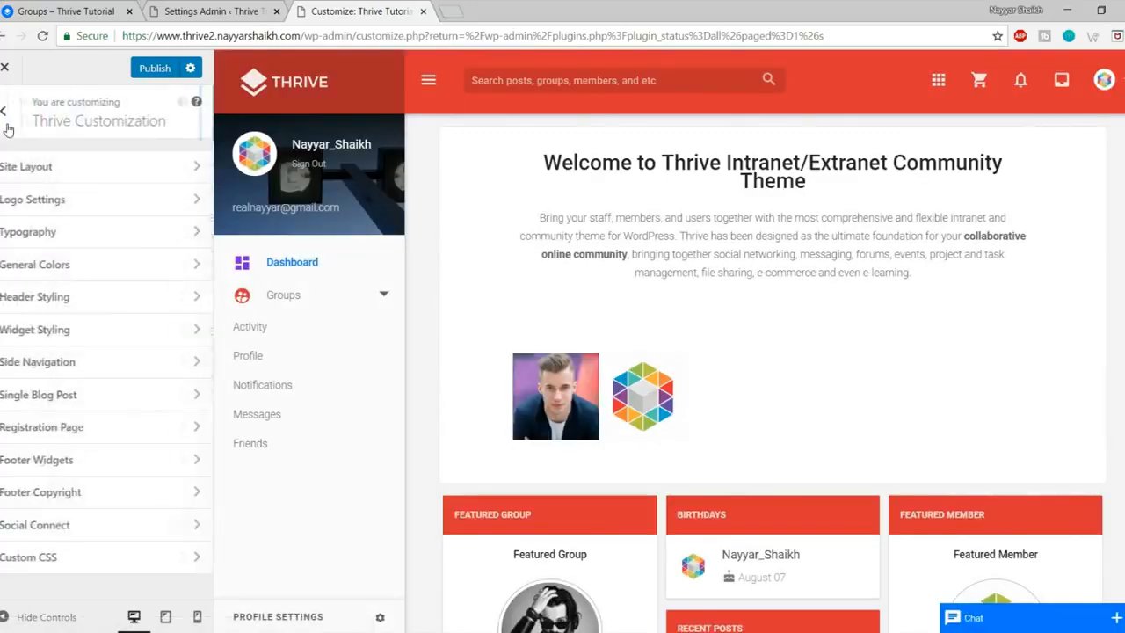
left_click(87, 558)
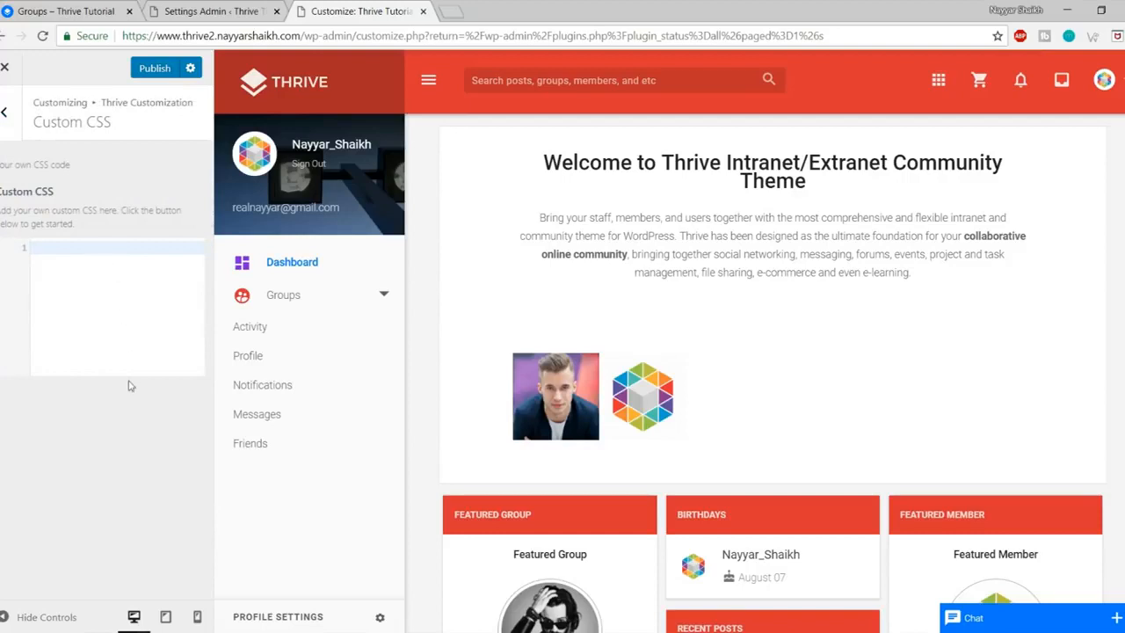
left_click(155, 68)
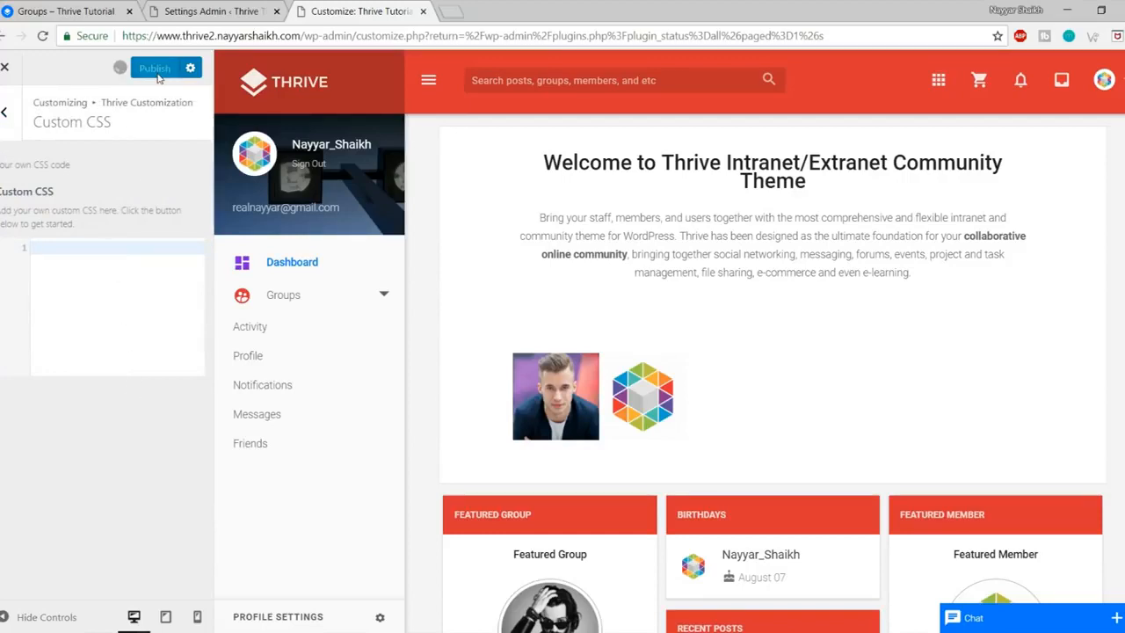
Step: Close the Customizer, visit the live Thrive homepage, and check the 2018 copyright footer
left_click(12, 73)
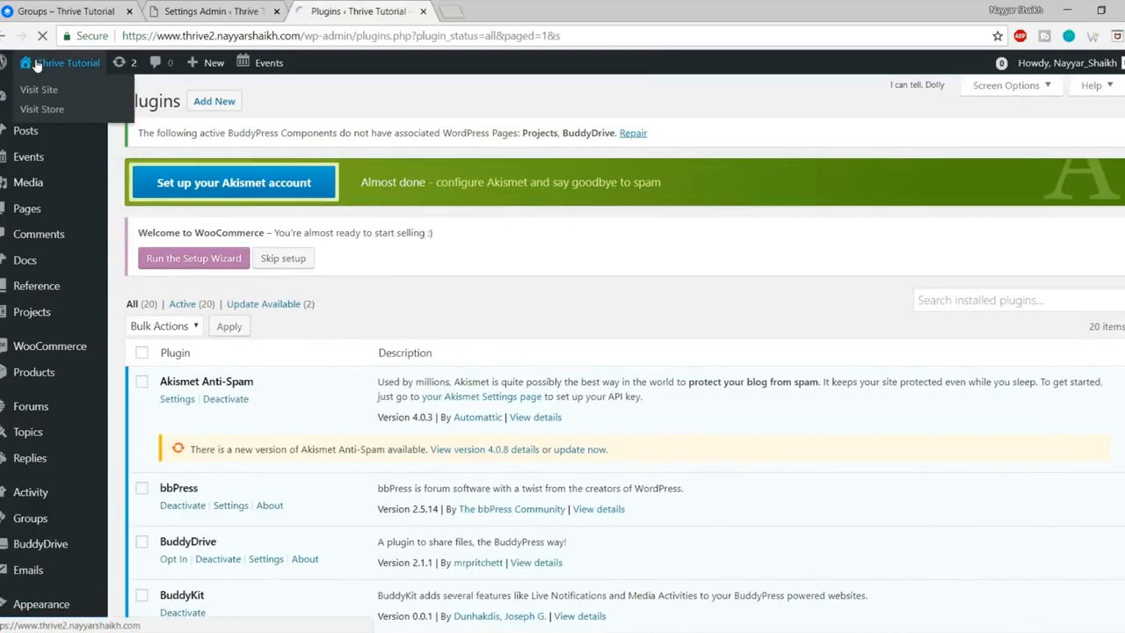
left_click(55, 62)
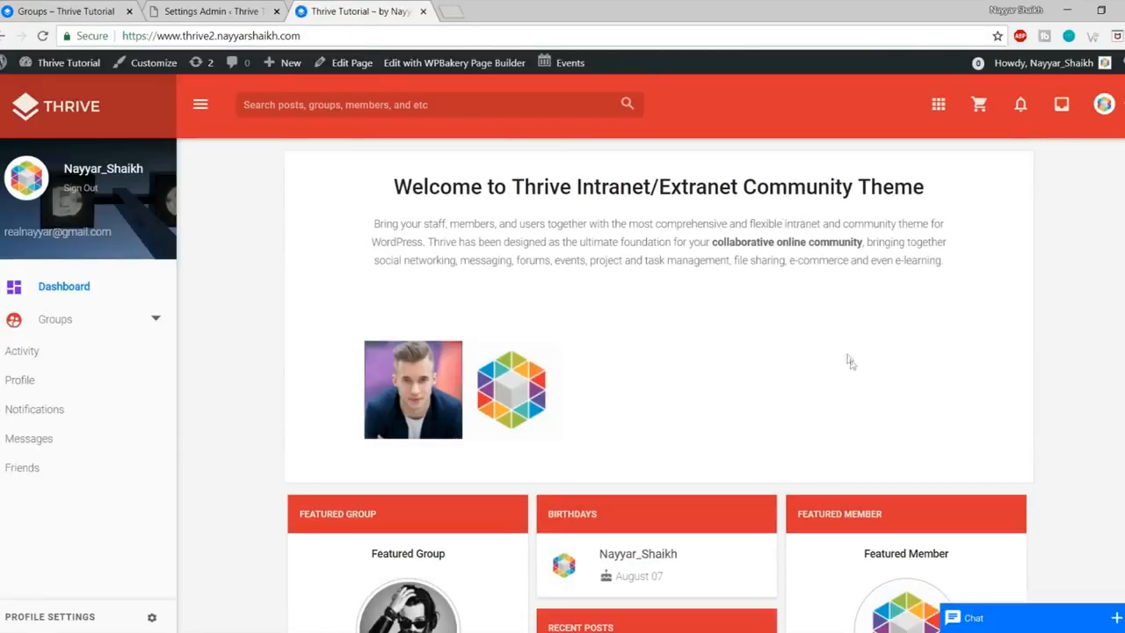
scroll(849, 360, "down", 5)
left_click_drag(777, 609, 513, 610)
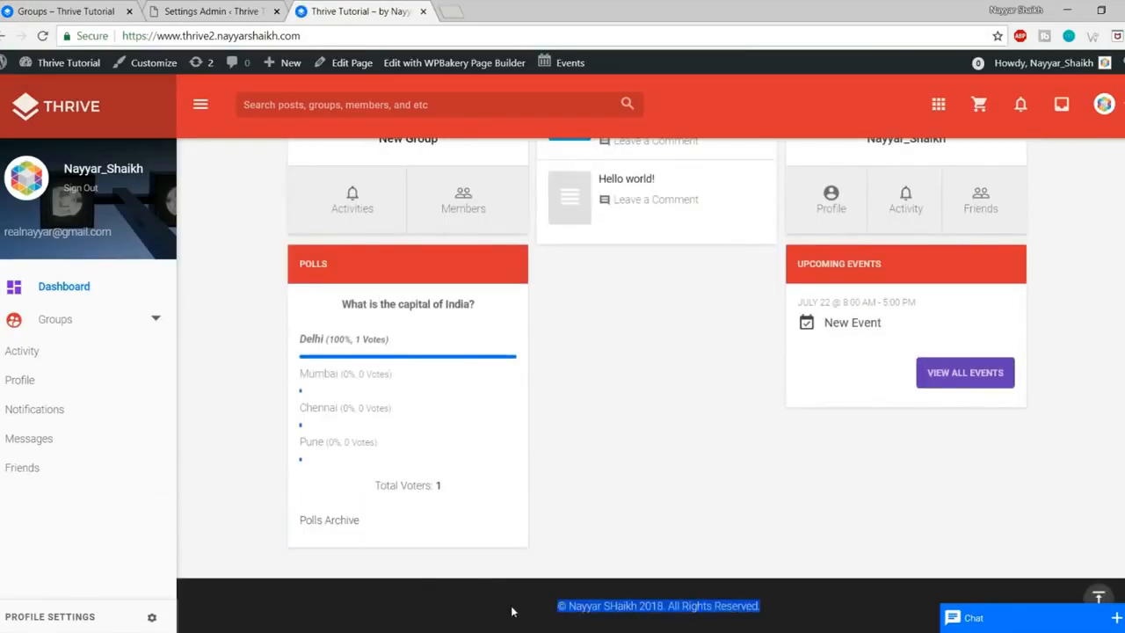
left_click(520, 607)
scroll(593, 605, "up", 5)
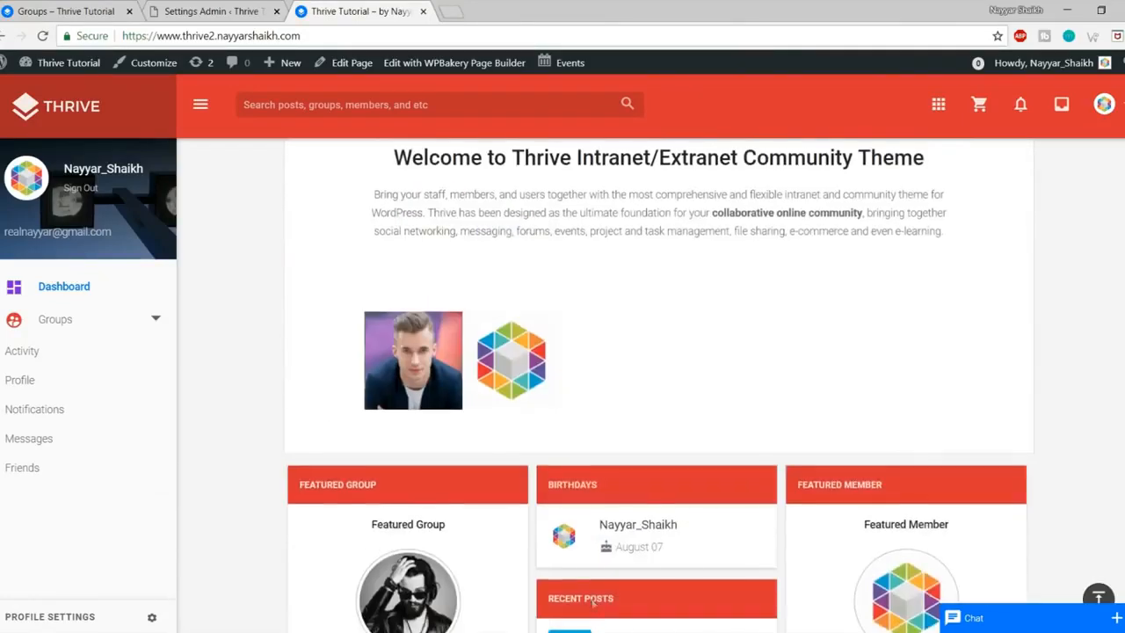